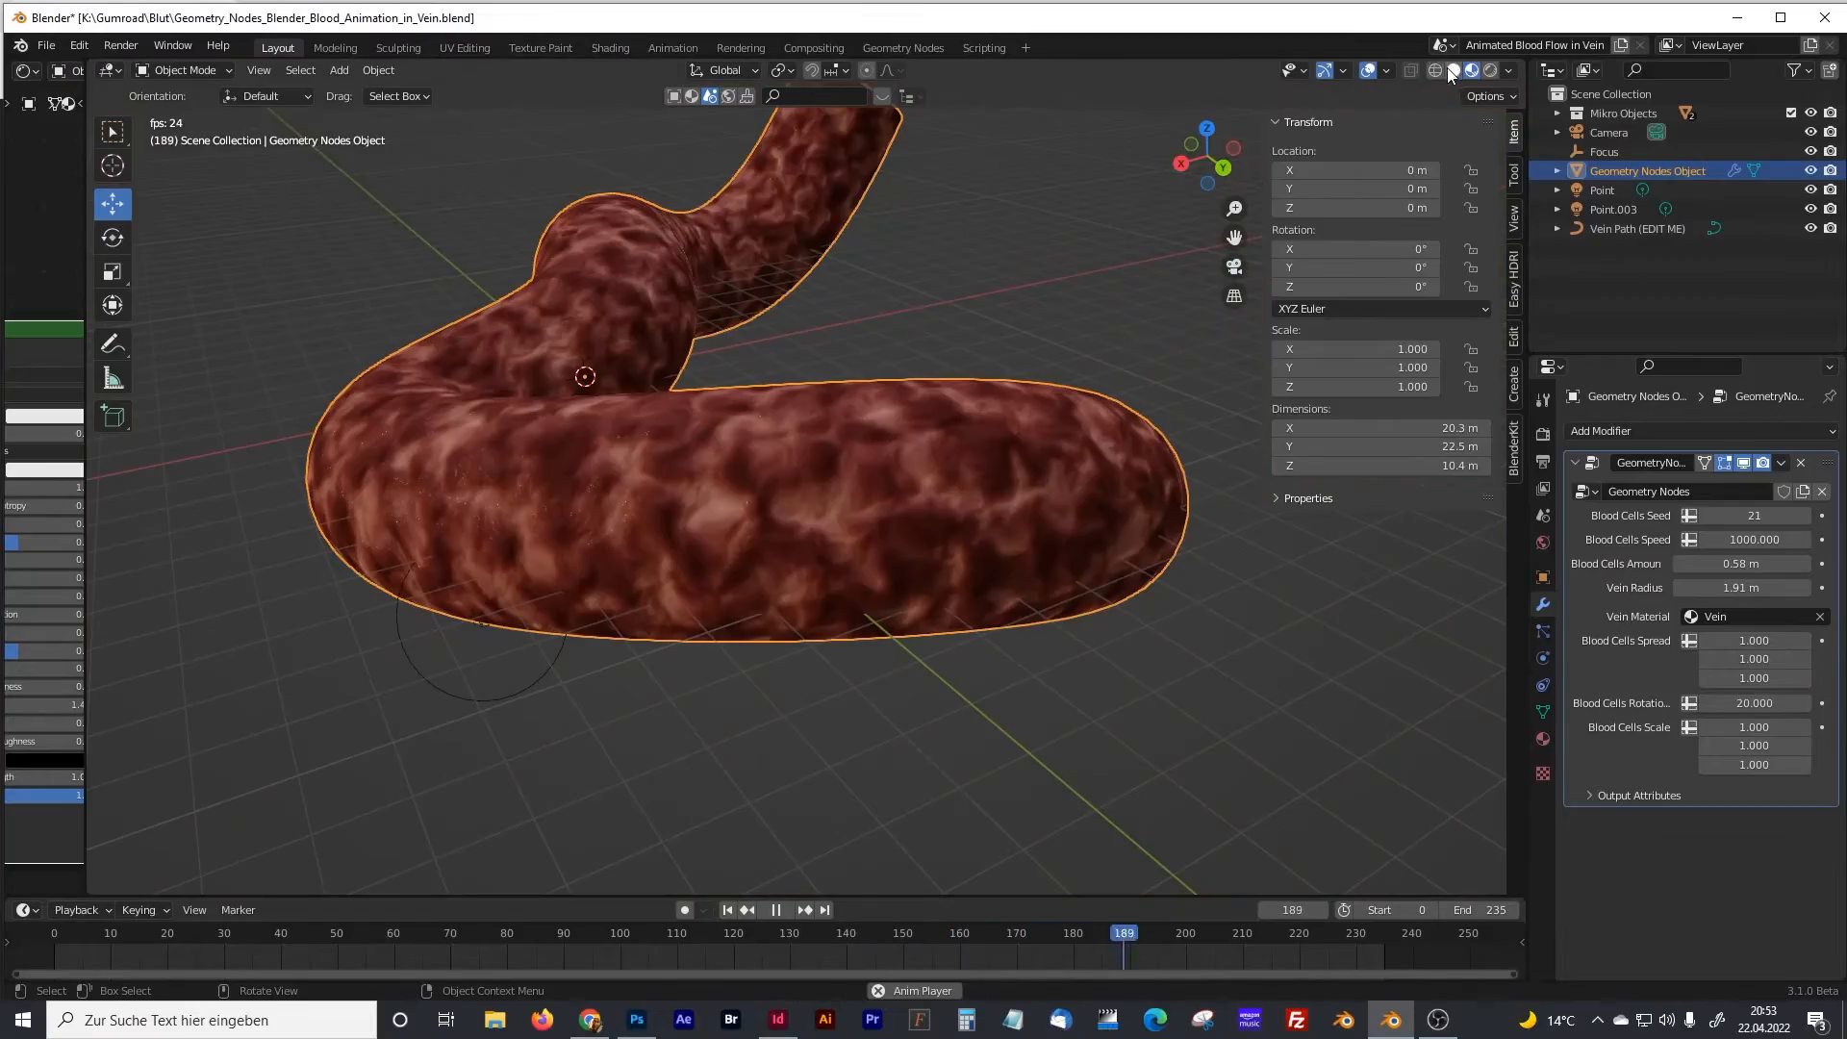
Lower the Blood Cells Amount value in the vein object's Geometry Nodes modifier.
left_click_drag(1742, 564, 1692, 564)
middle_click_drag(658, 574, 822, 481, "shift")
scroll(715, 512, "up", 4)
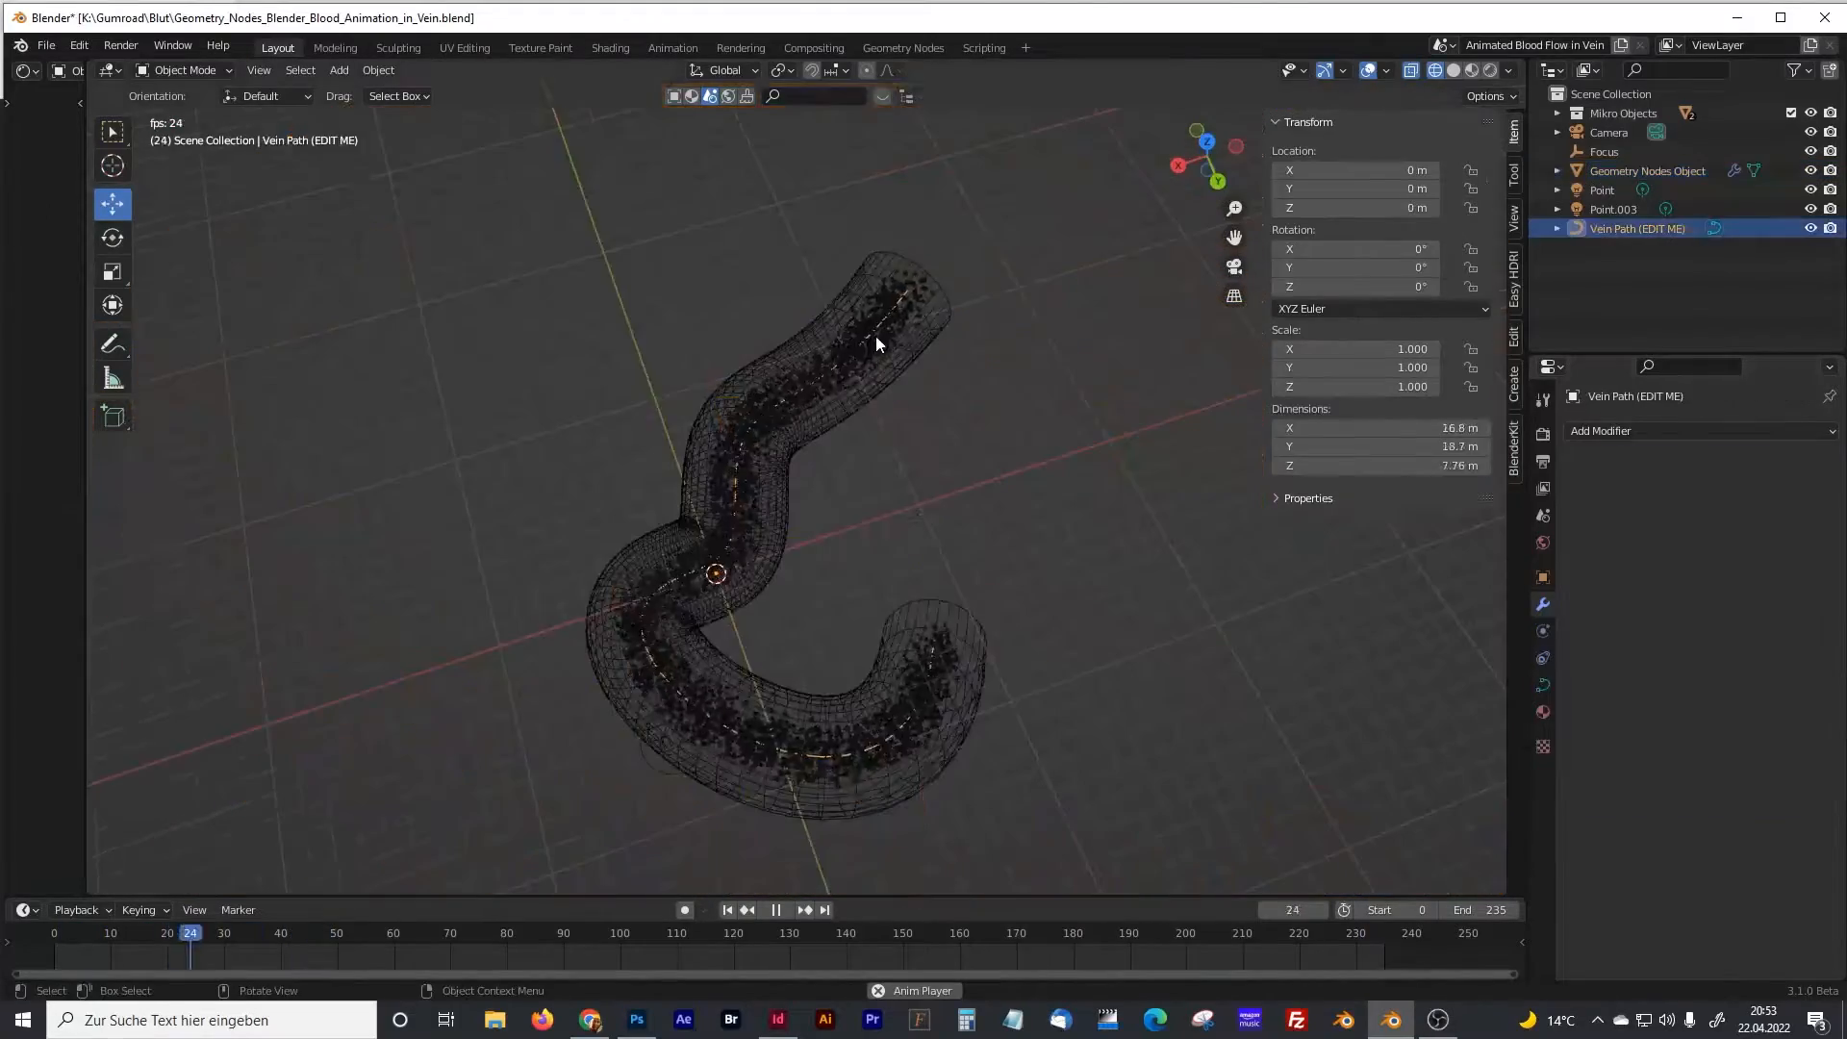
Edit the vein path curve: extrude a new control point from its end and move it to reshape the vein.
key("Tab")
left_click_drag(896, 615, 976, 675)
key("e")
left_click(1189, 556)
middle_click_drag(1140, 581, 1019, 567)
key("g")
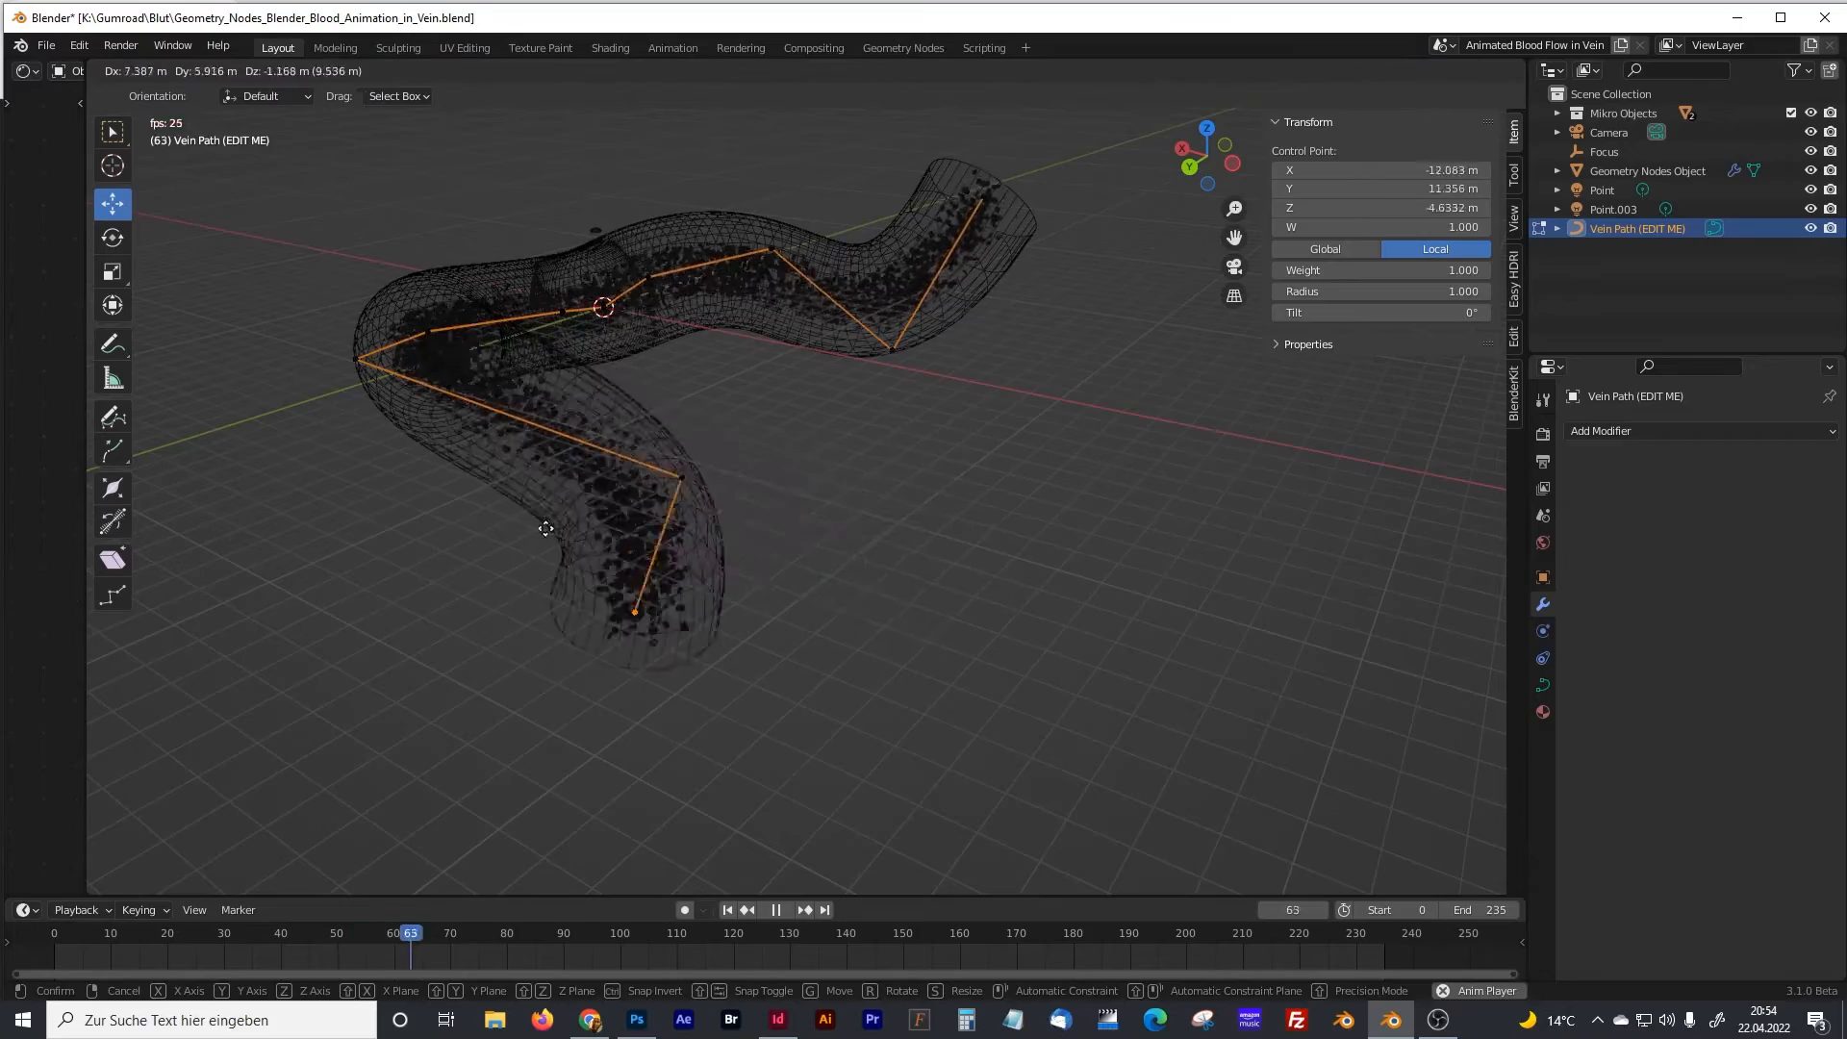
left_click(1010, 503)
middle_click_drag(1010, 502, 817, 508)
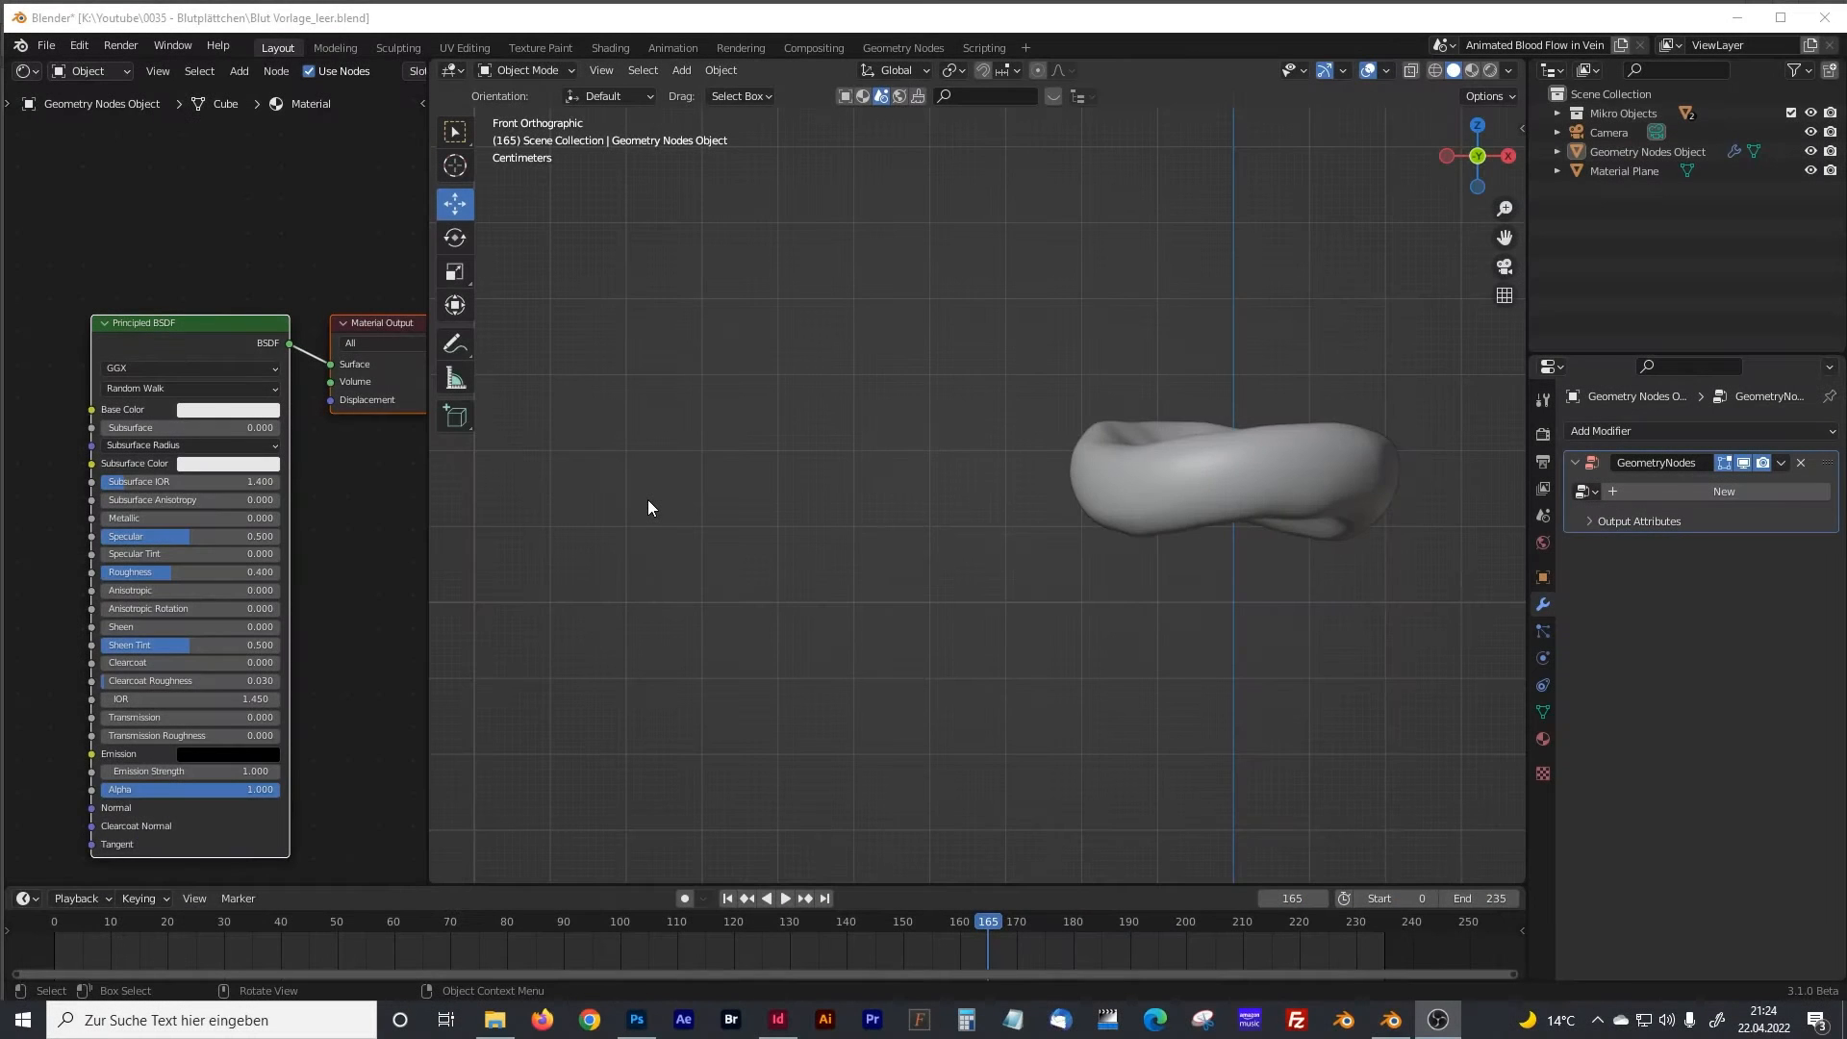
left_click(1117, 448)
middle_click_drag(1168, 472, 1183, 503)
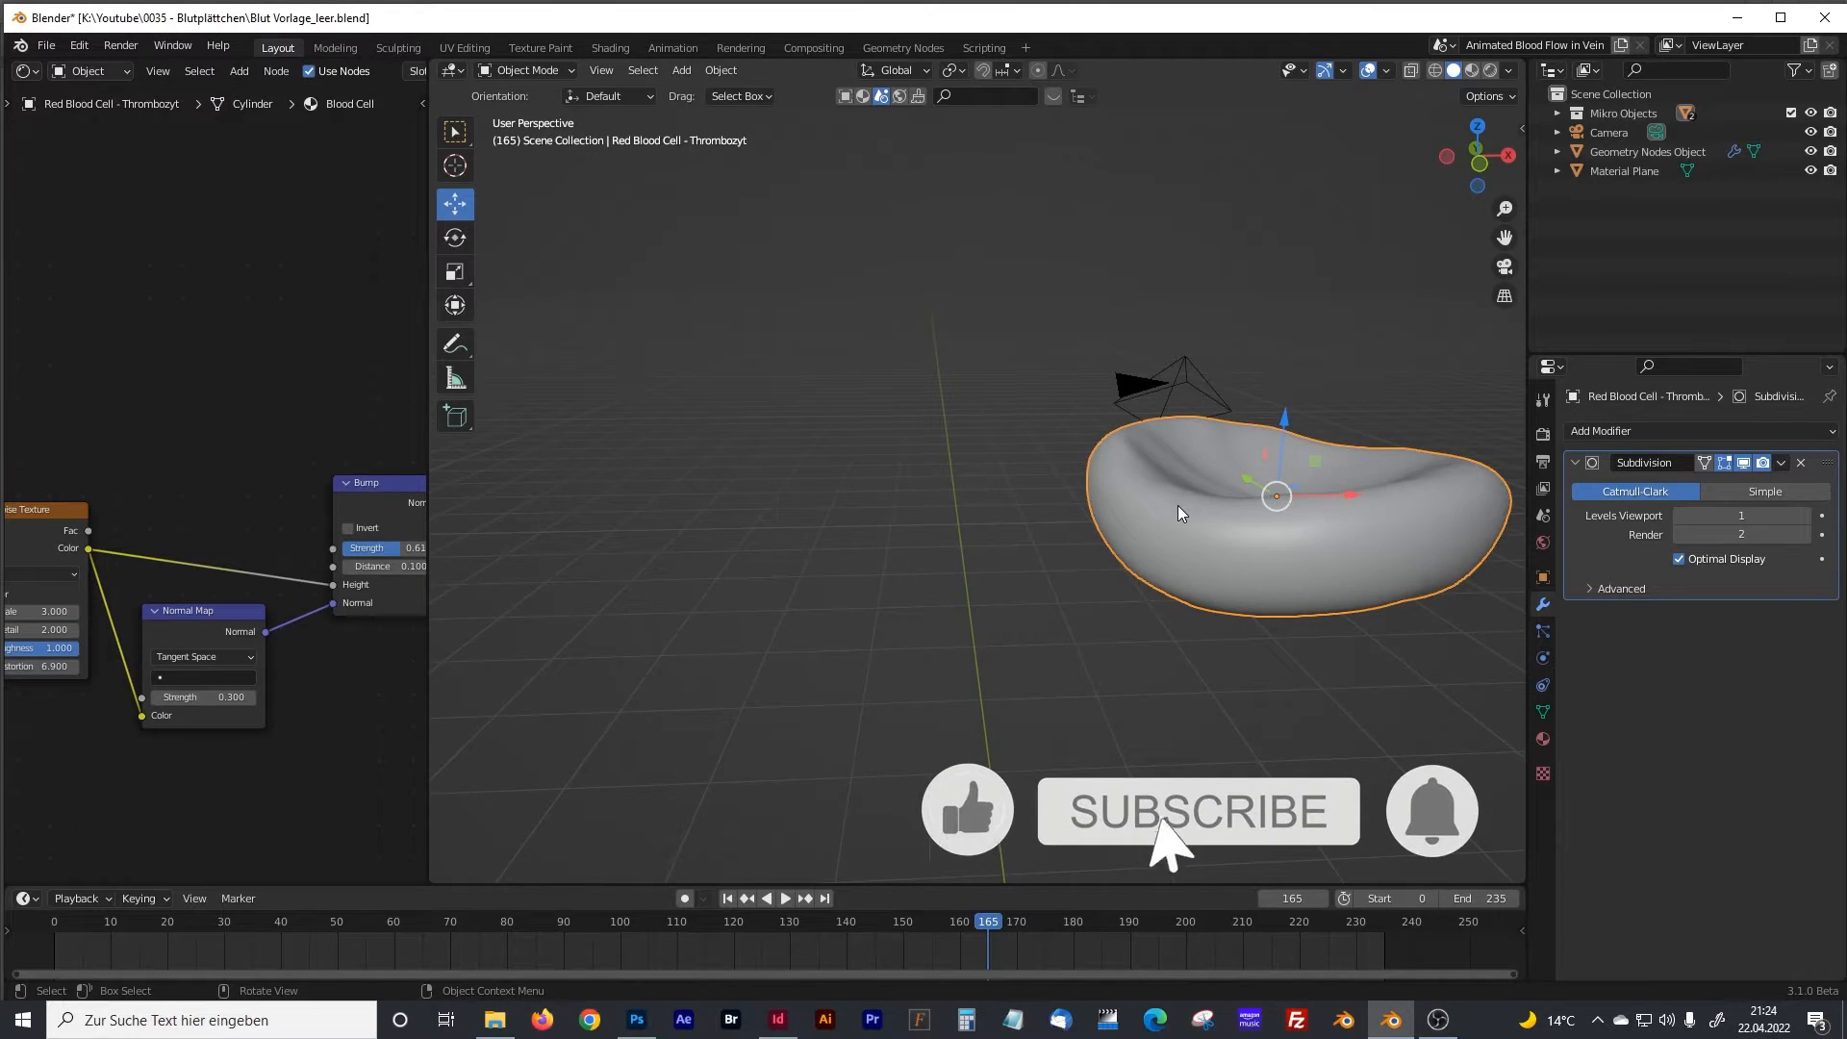
key("KP_1")
left_click(981, 494)
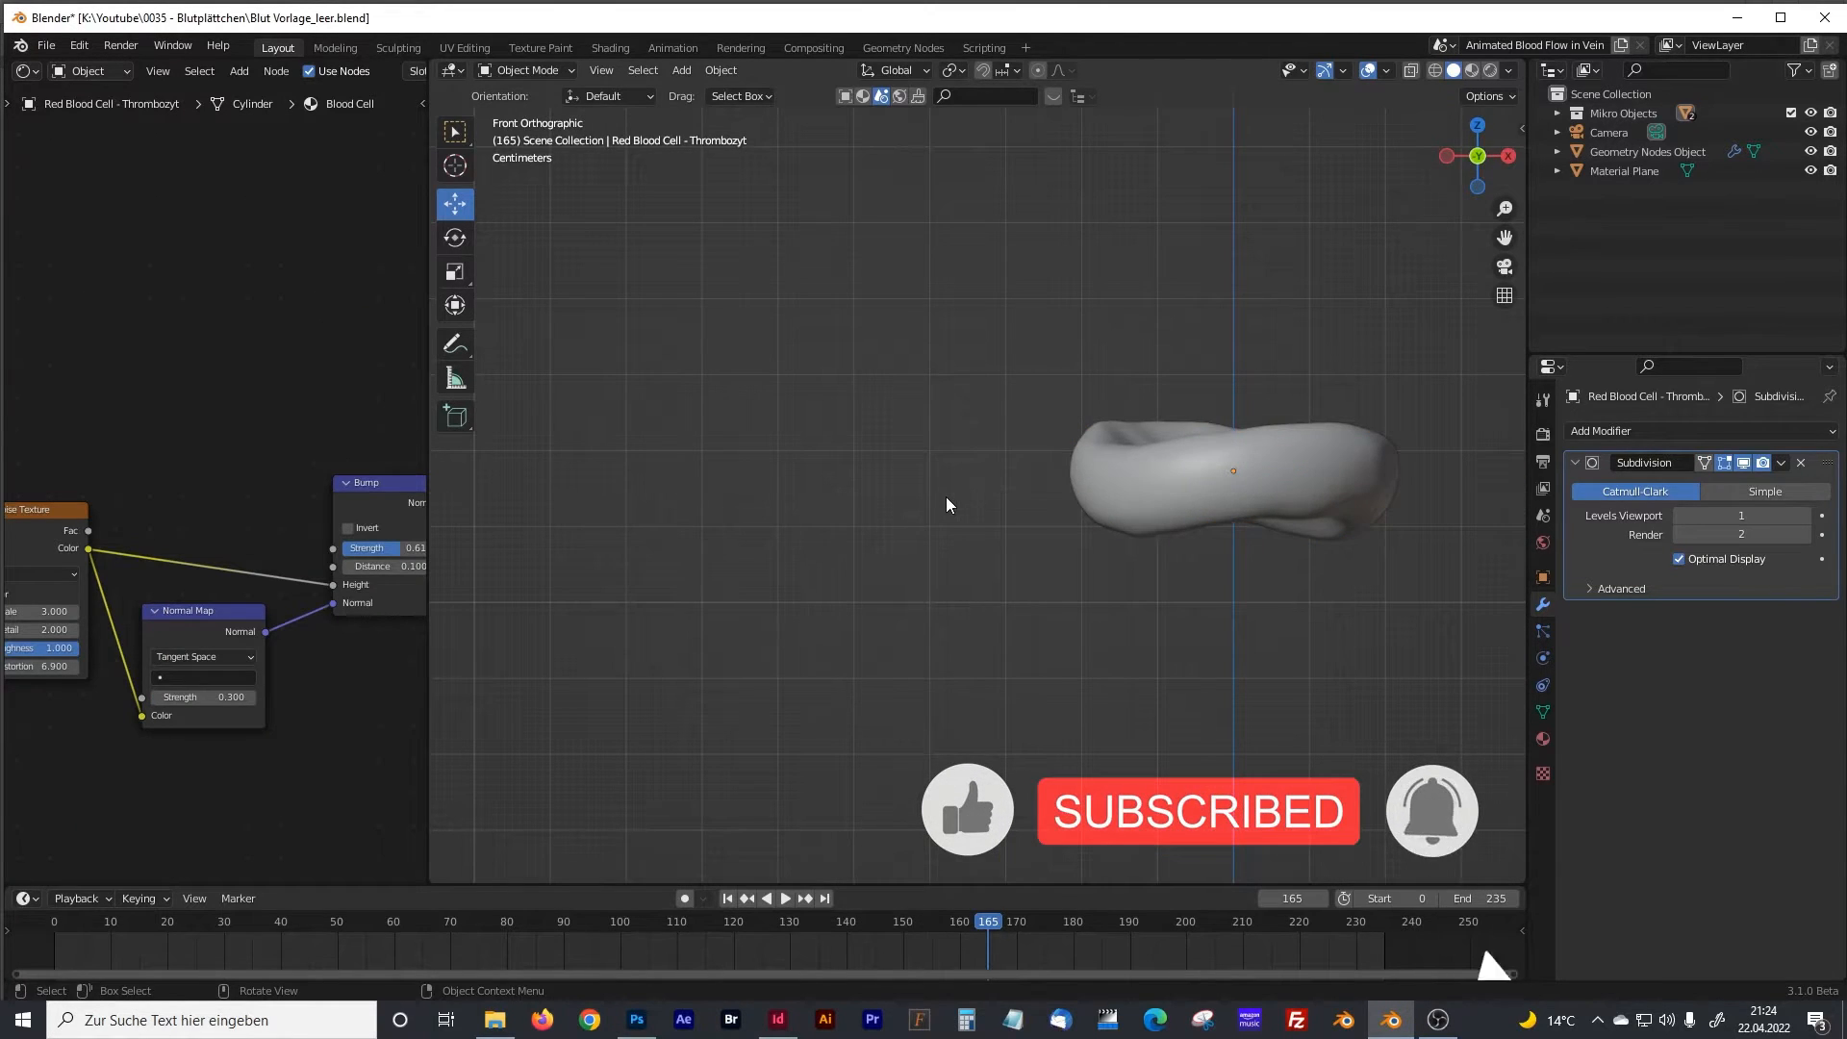
Add a cylinder mesh and move it up beside the existing red blood cell in front view.
key("shift+a")
mouse_move(916, 495)
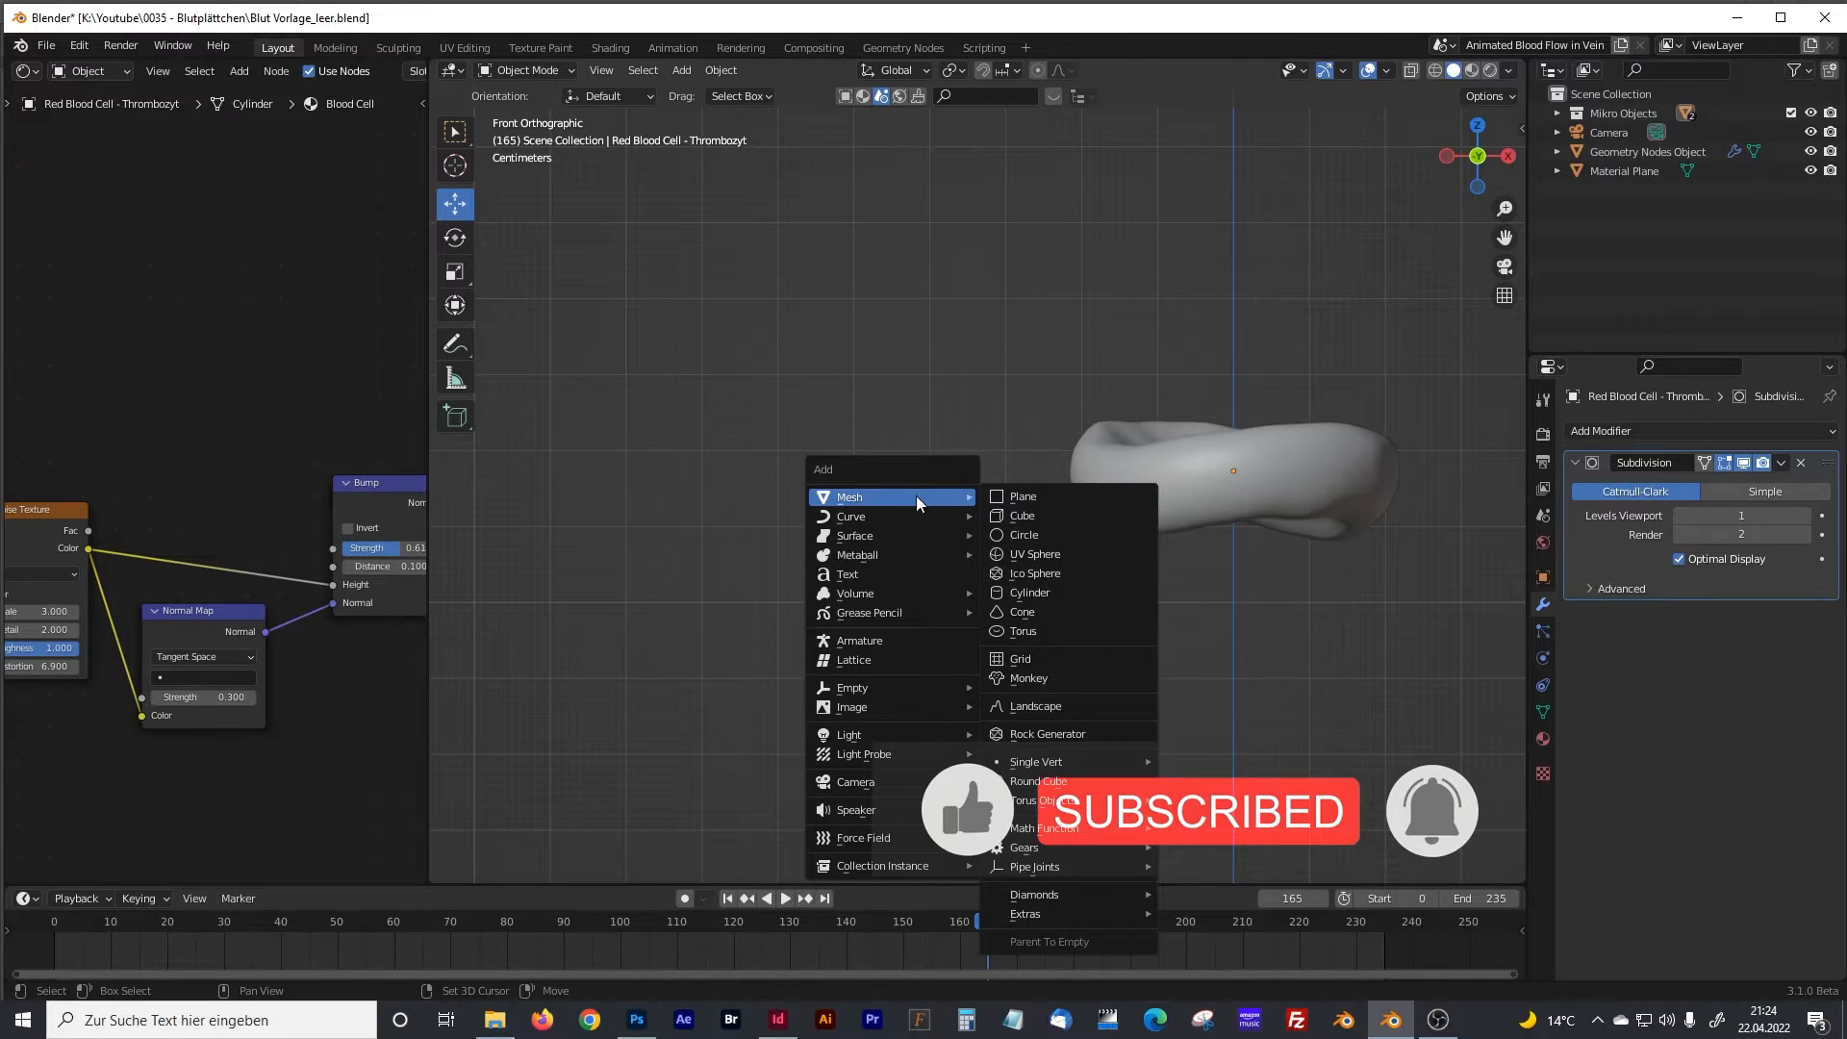
left_click(1046, 592)
scroll(1082, 471, "down", 8)
scroll(1066, 487, "down", 3)
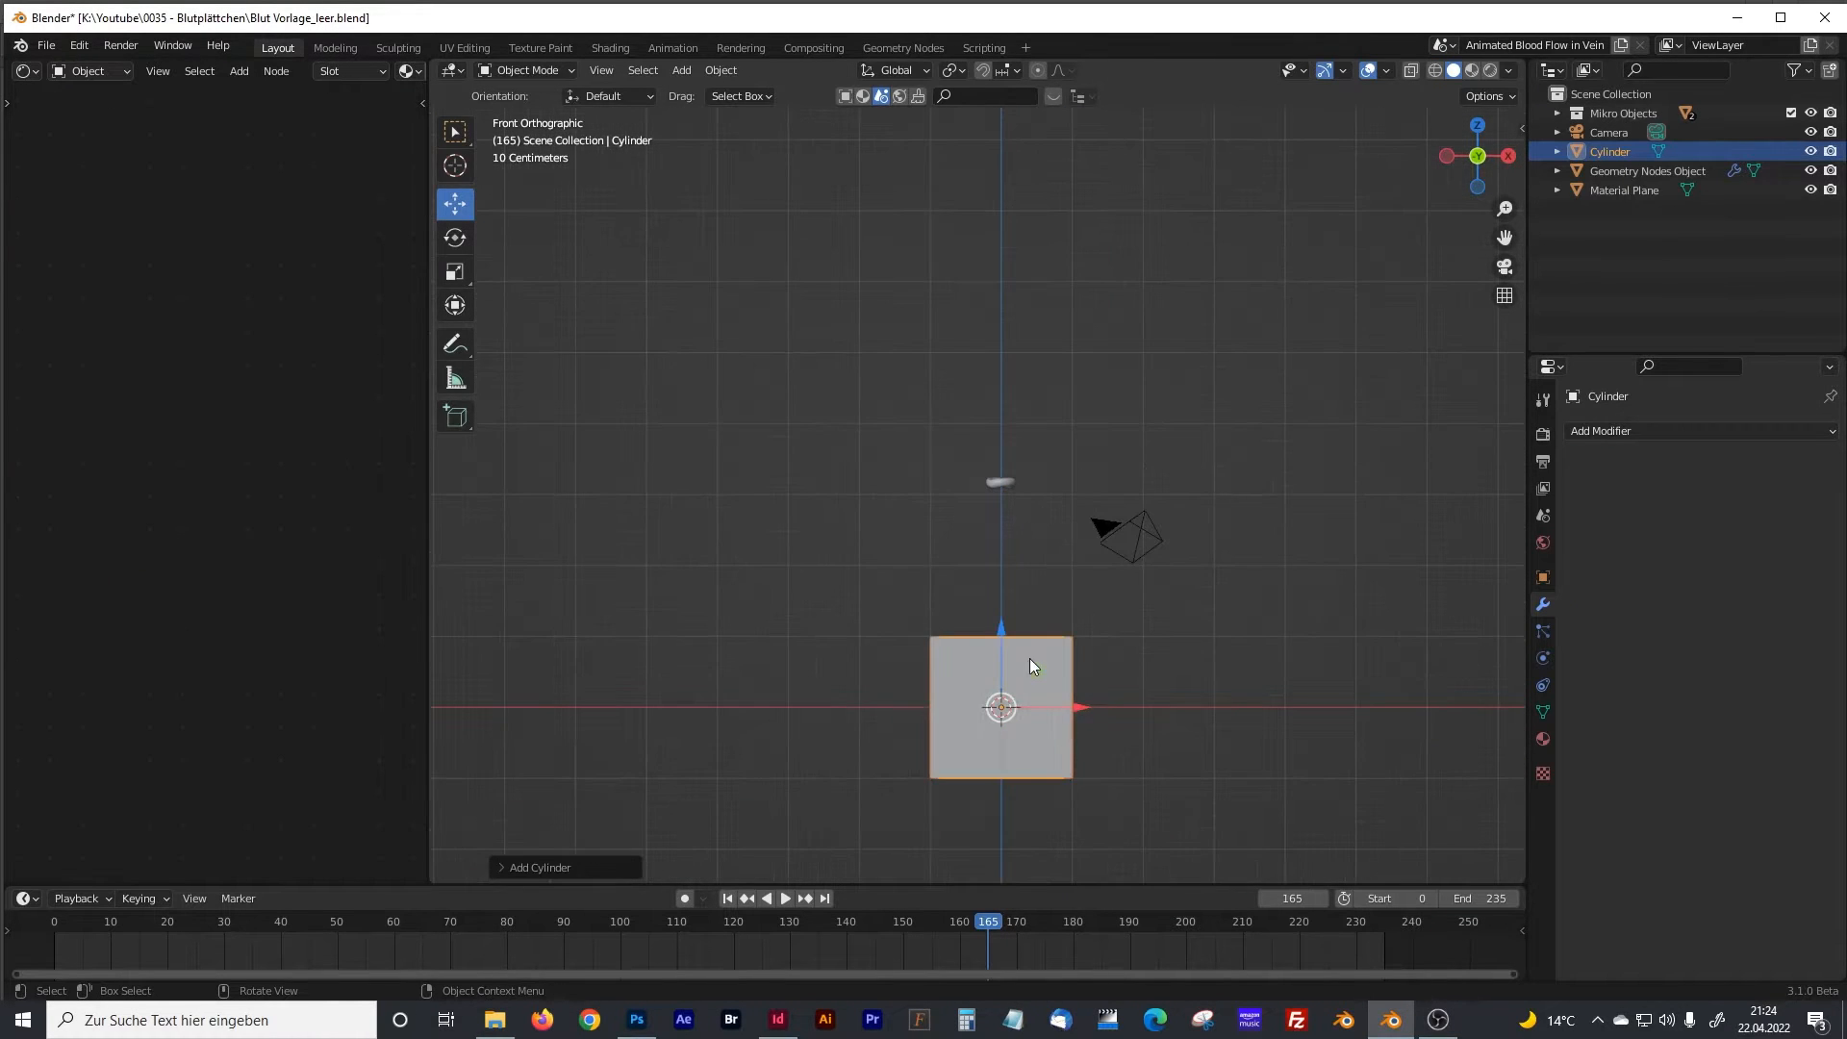
key("g")
left_click(914, 436)
scroll(914, 435, "up", 6)
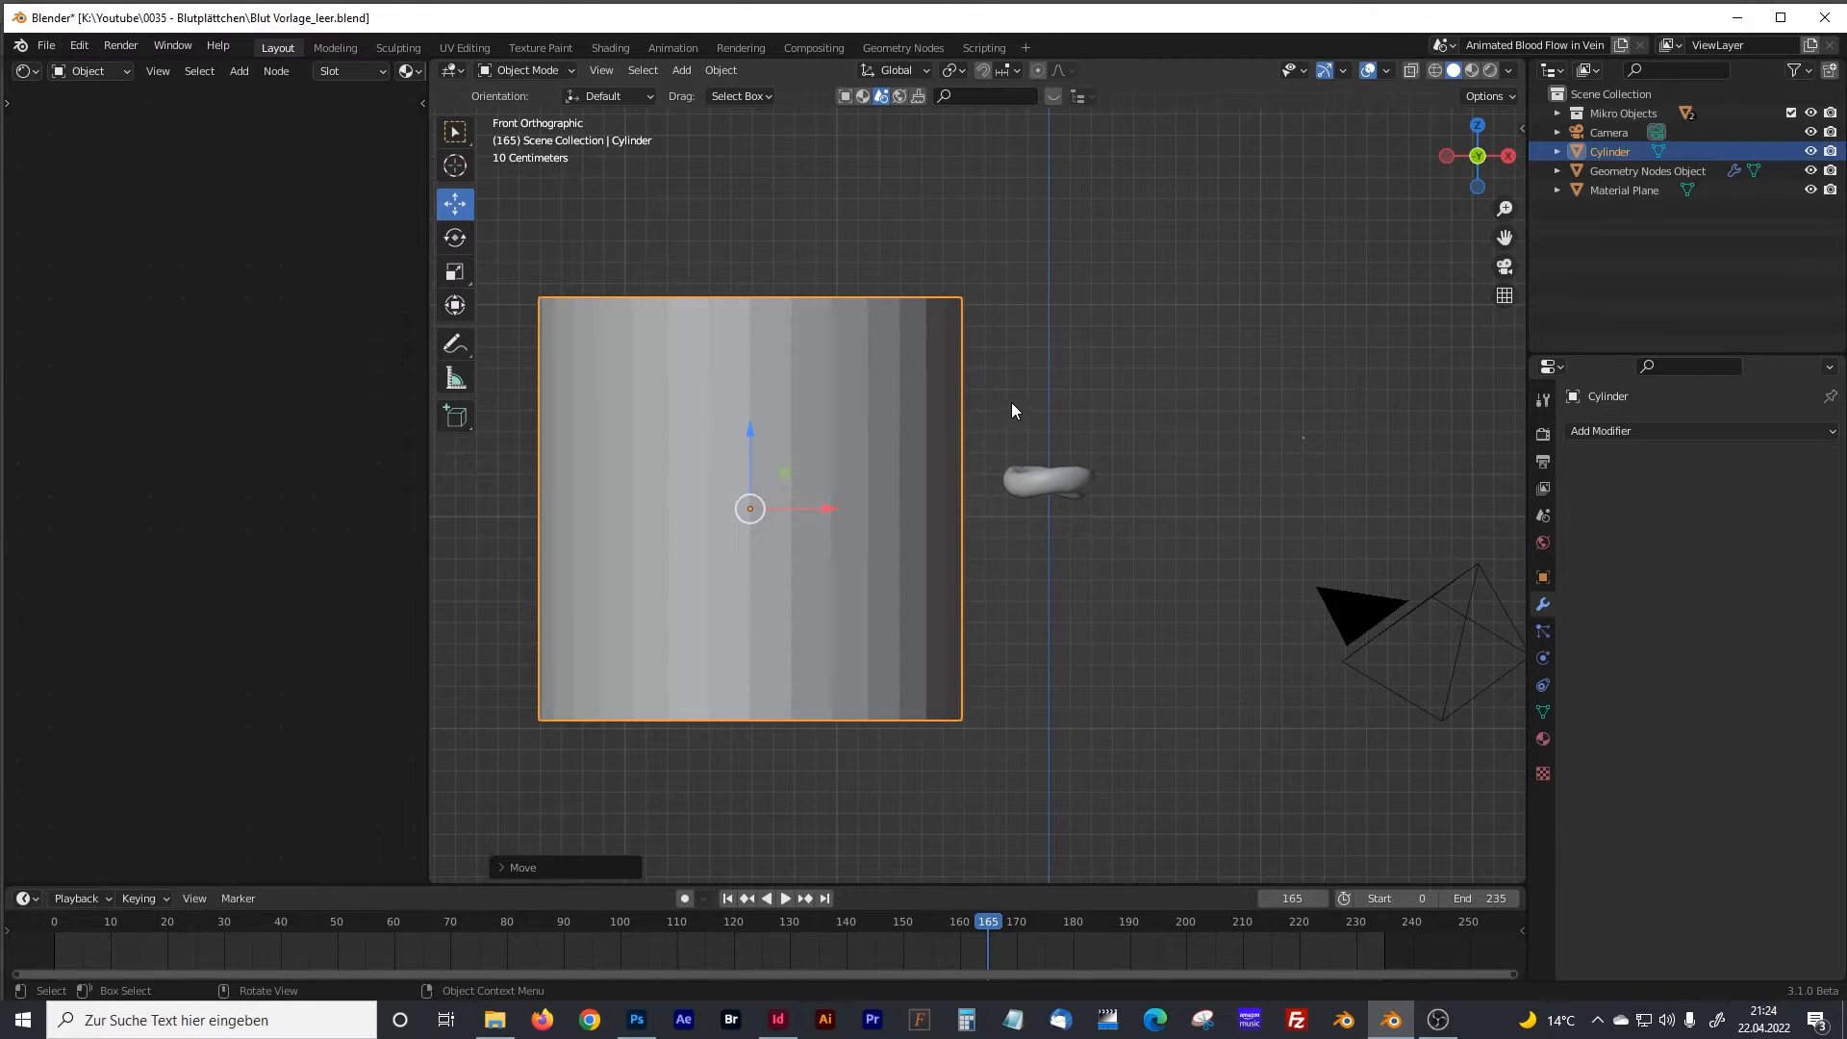
Scale the cylinder down uniformly and reposition it next to the red blood cell.
key("s")
left_click(827, 502)
key("g")
left_click(996, 492)
scroll(972, 486, "up", 4)
left_click_drag(816, 462, 820, 415)
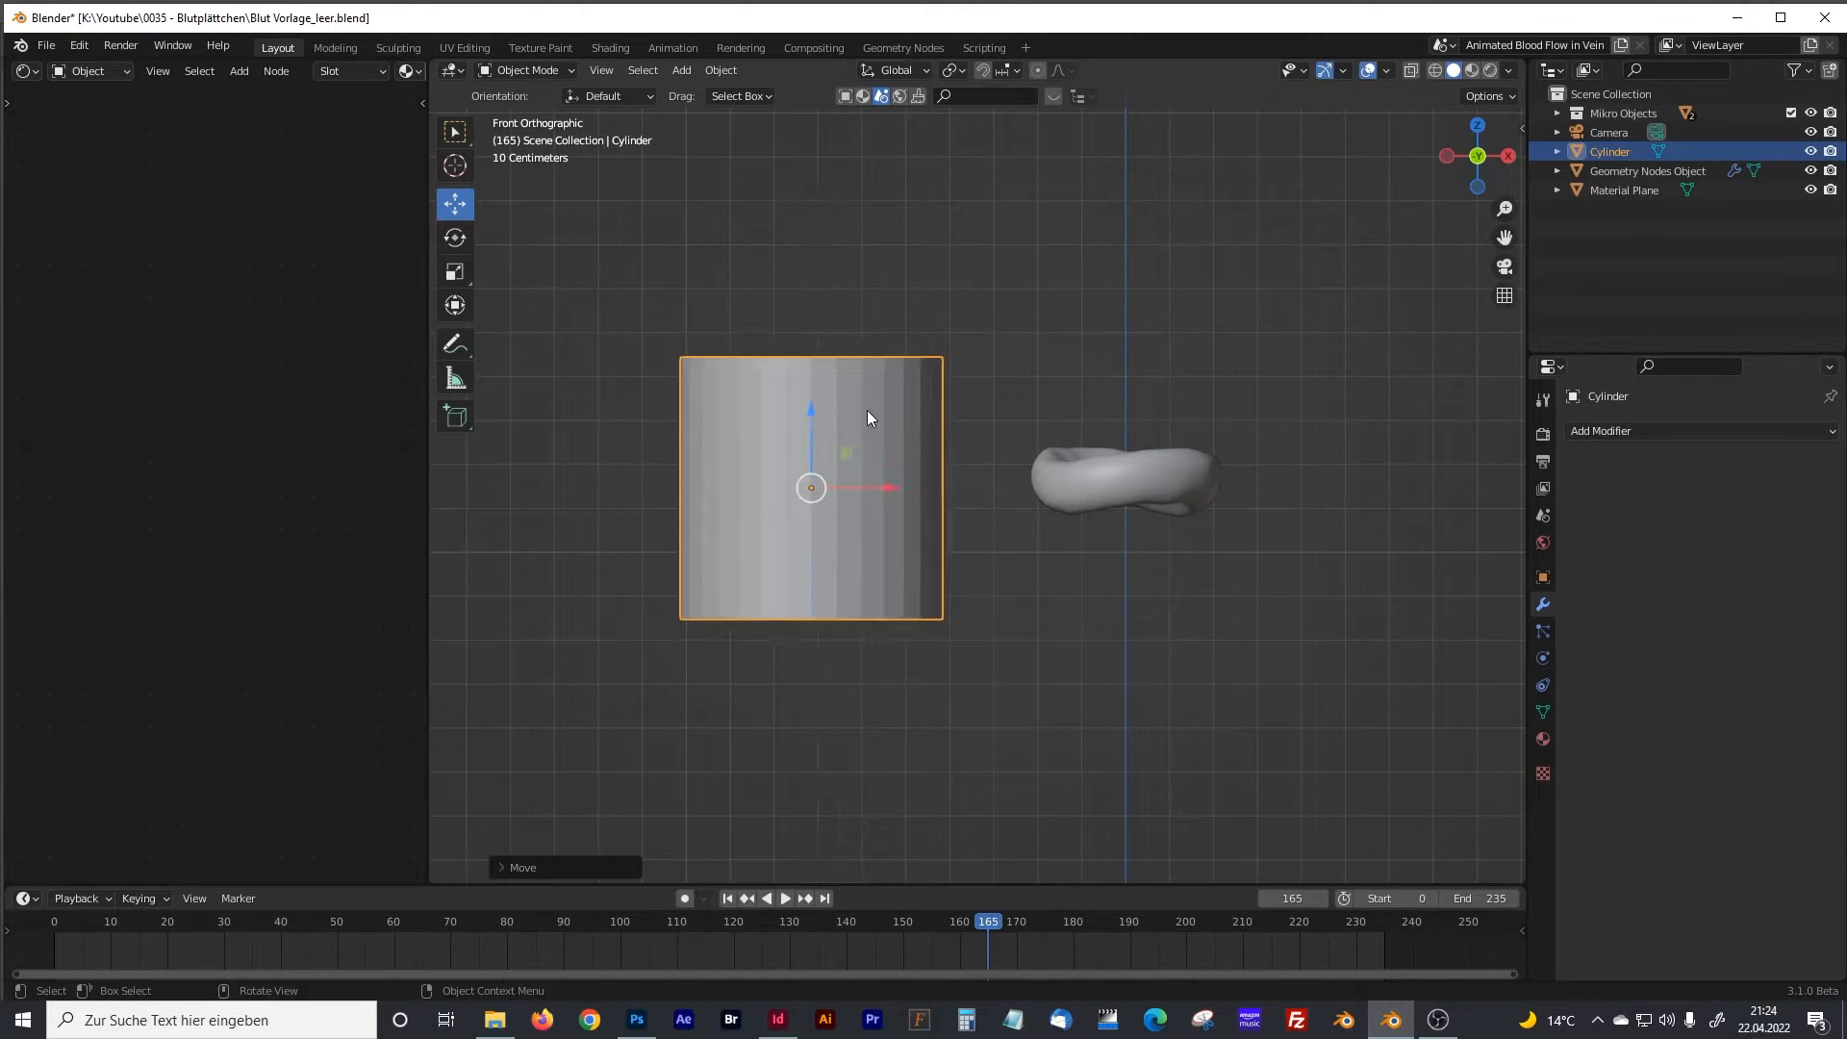
Flatten the cylinder along the Z axis into a low disc about as thick as the red blood cell.
scroll(868, 411, "up", 3)
middle_click_drag(869, 420, 956, 409, "shift")
key("s")
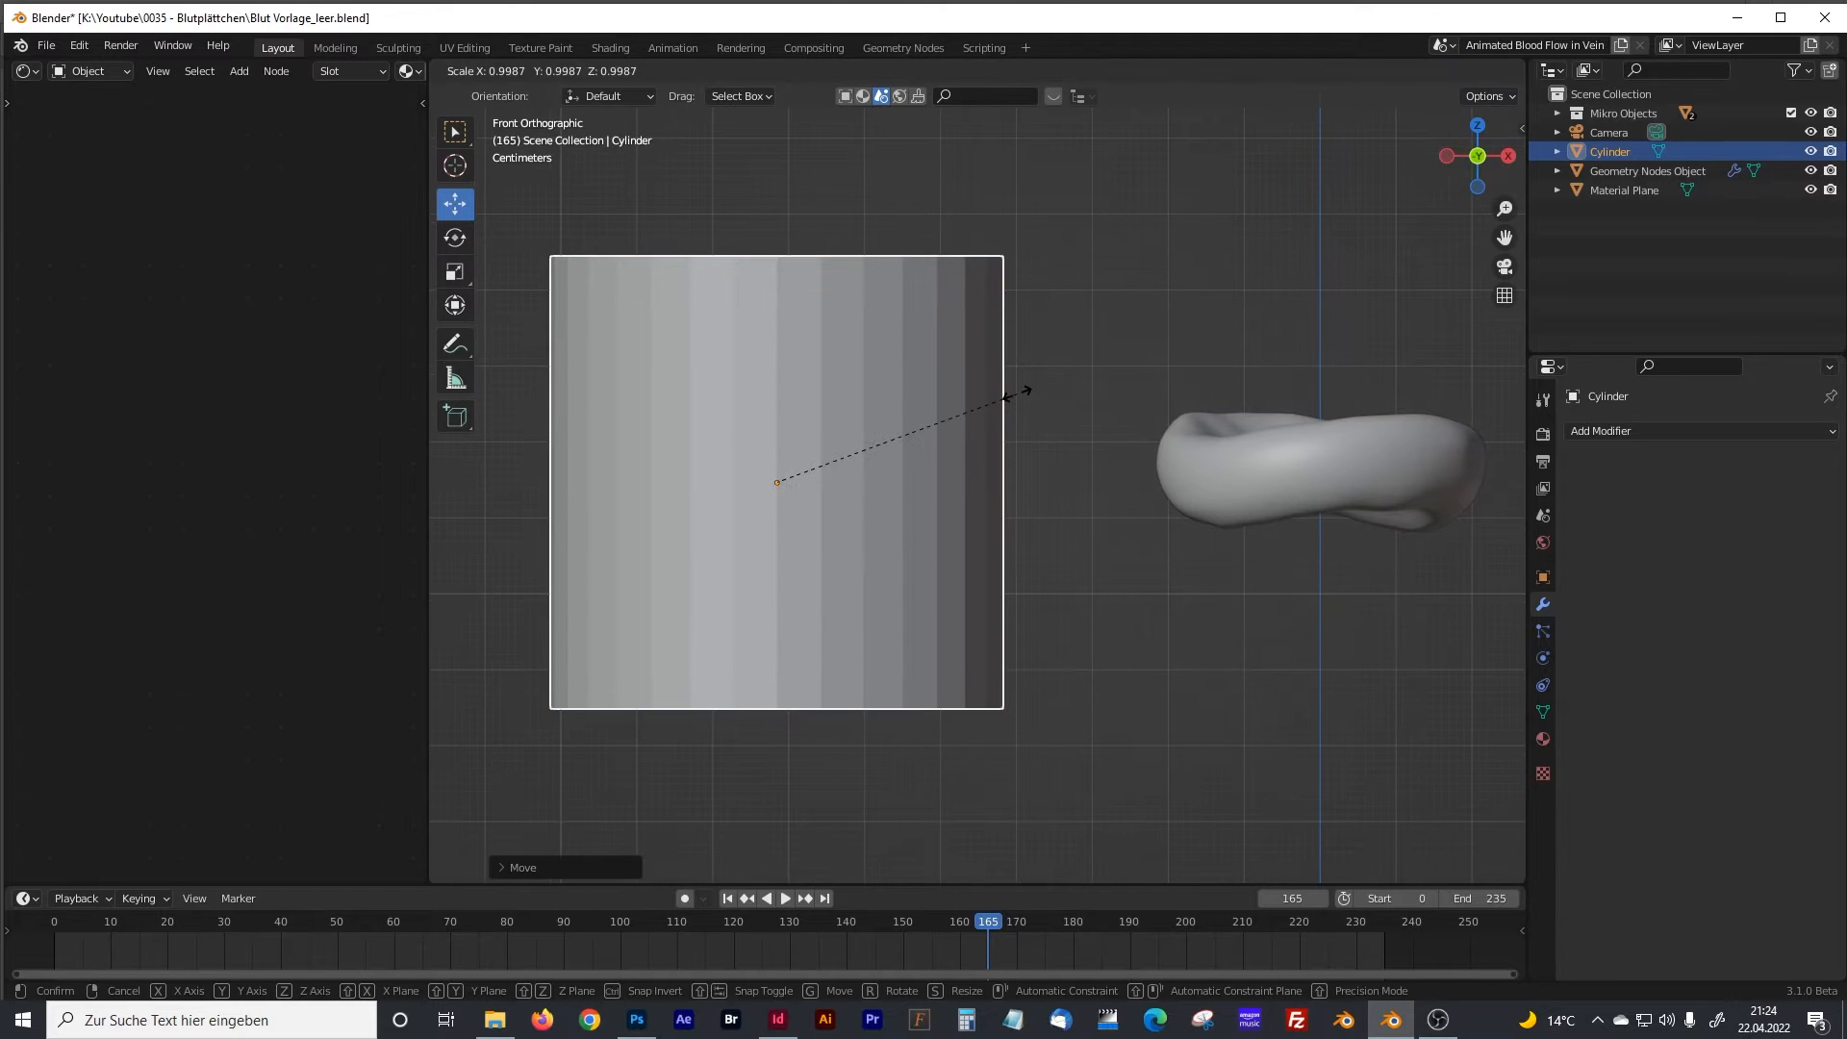
key("z")
left_click(846, 463)
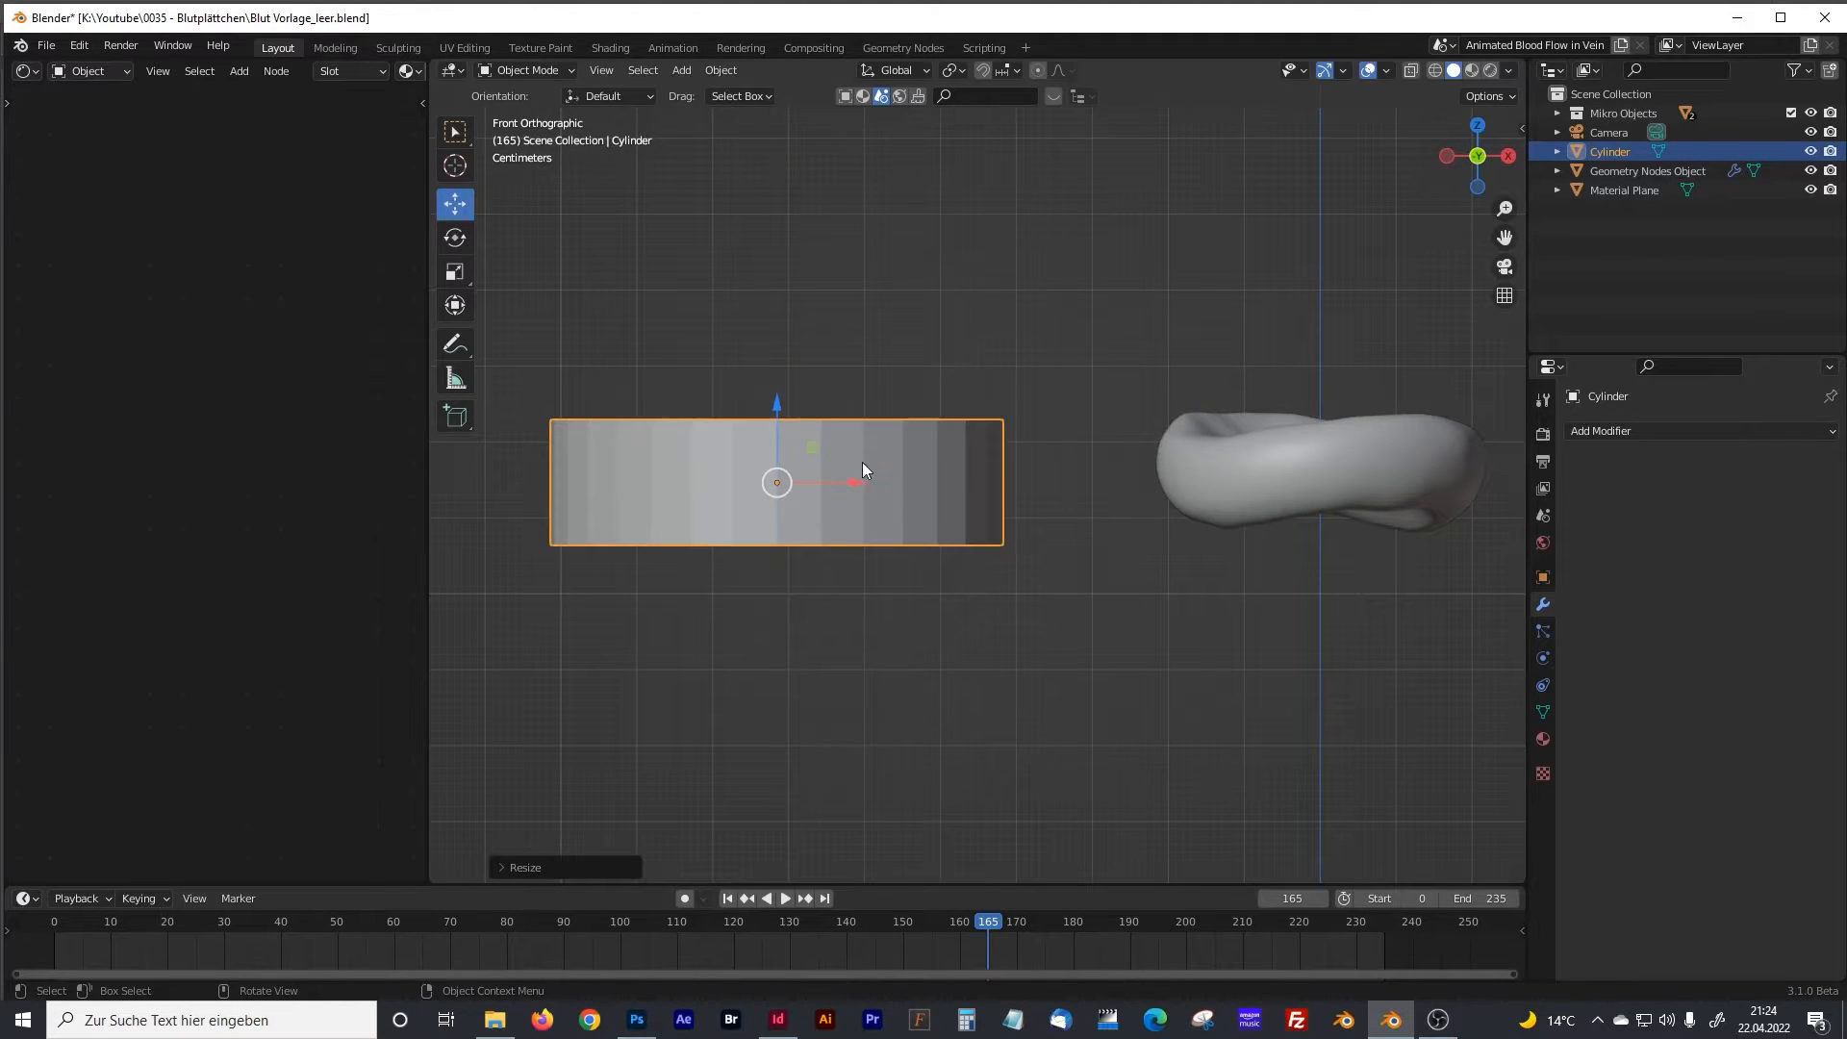
Scale the disc down slightly and move it closer to the red blood cell at the same height.
key("s")
left_click(967, 464)
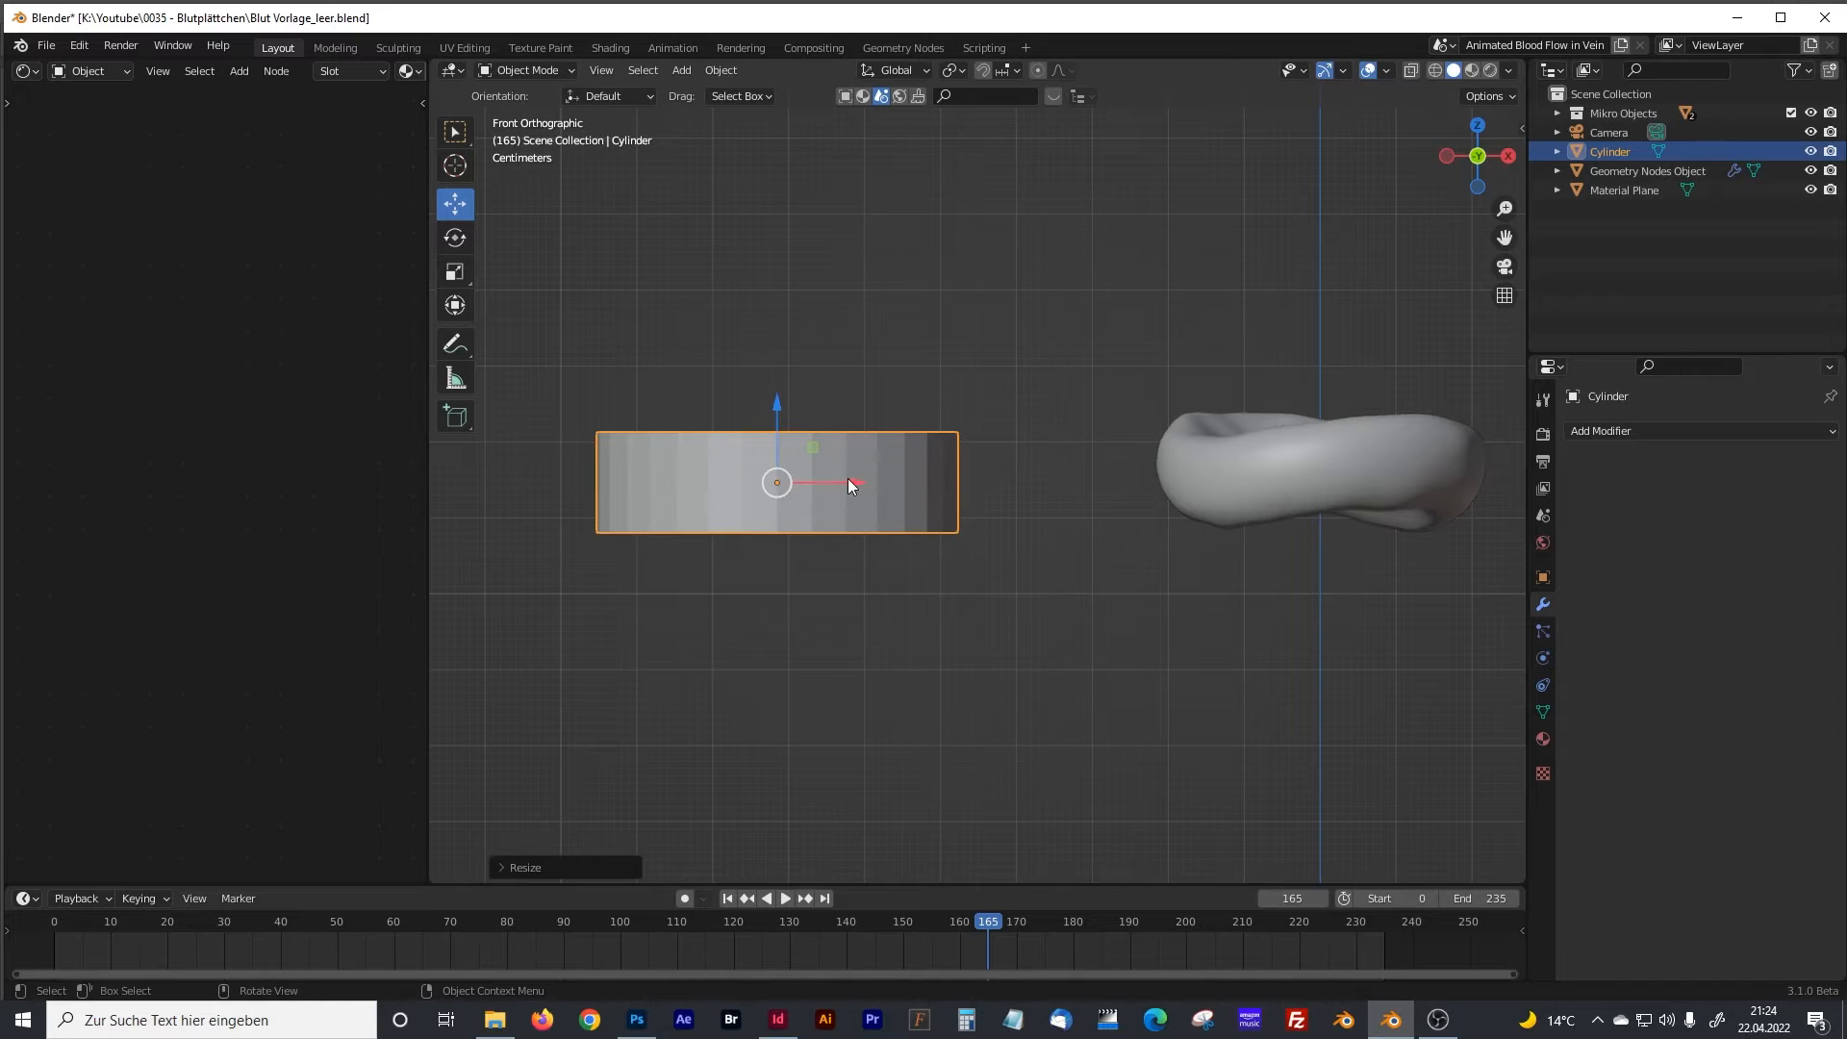
left_click_drag(850, 478, 928, 479)
left_click_drag(856, 414, 857, 405)
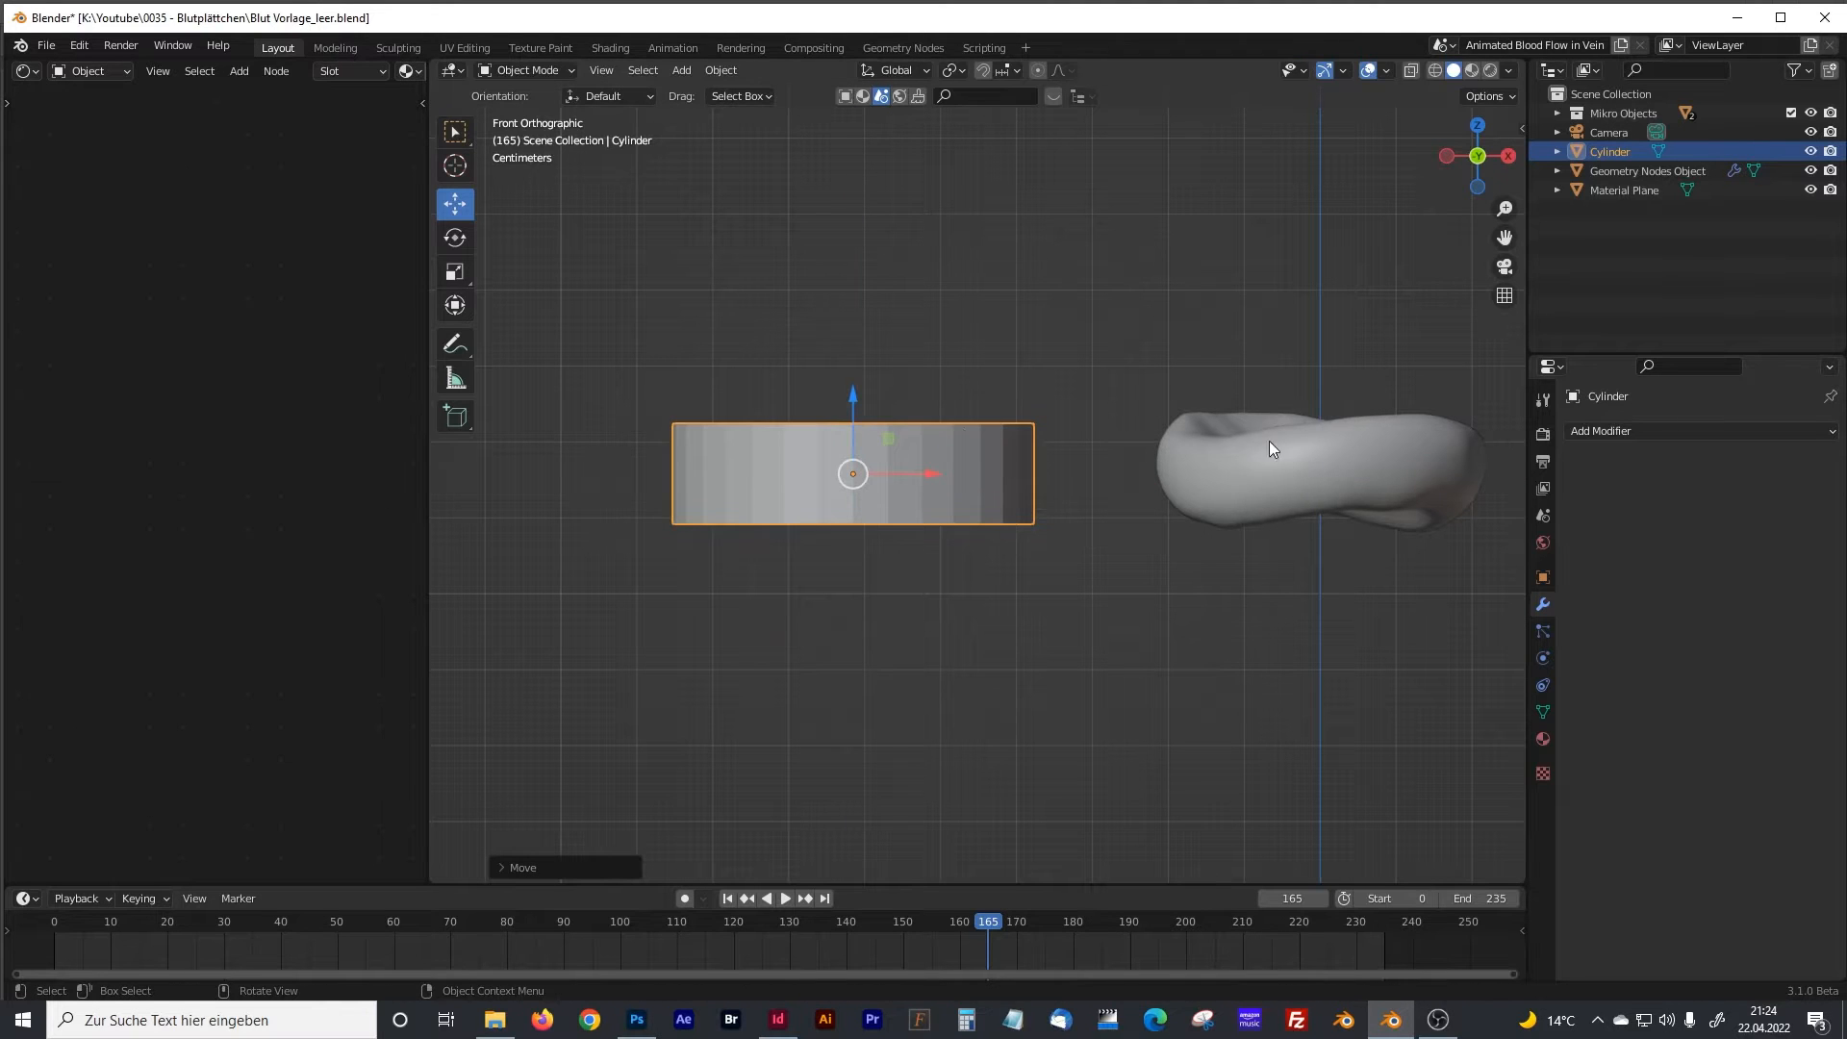
middle_click_drag(1081, 492, 998, 481, "shift")
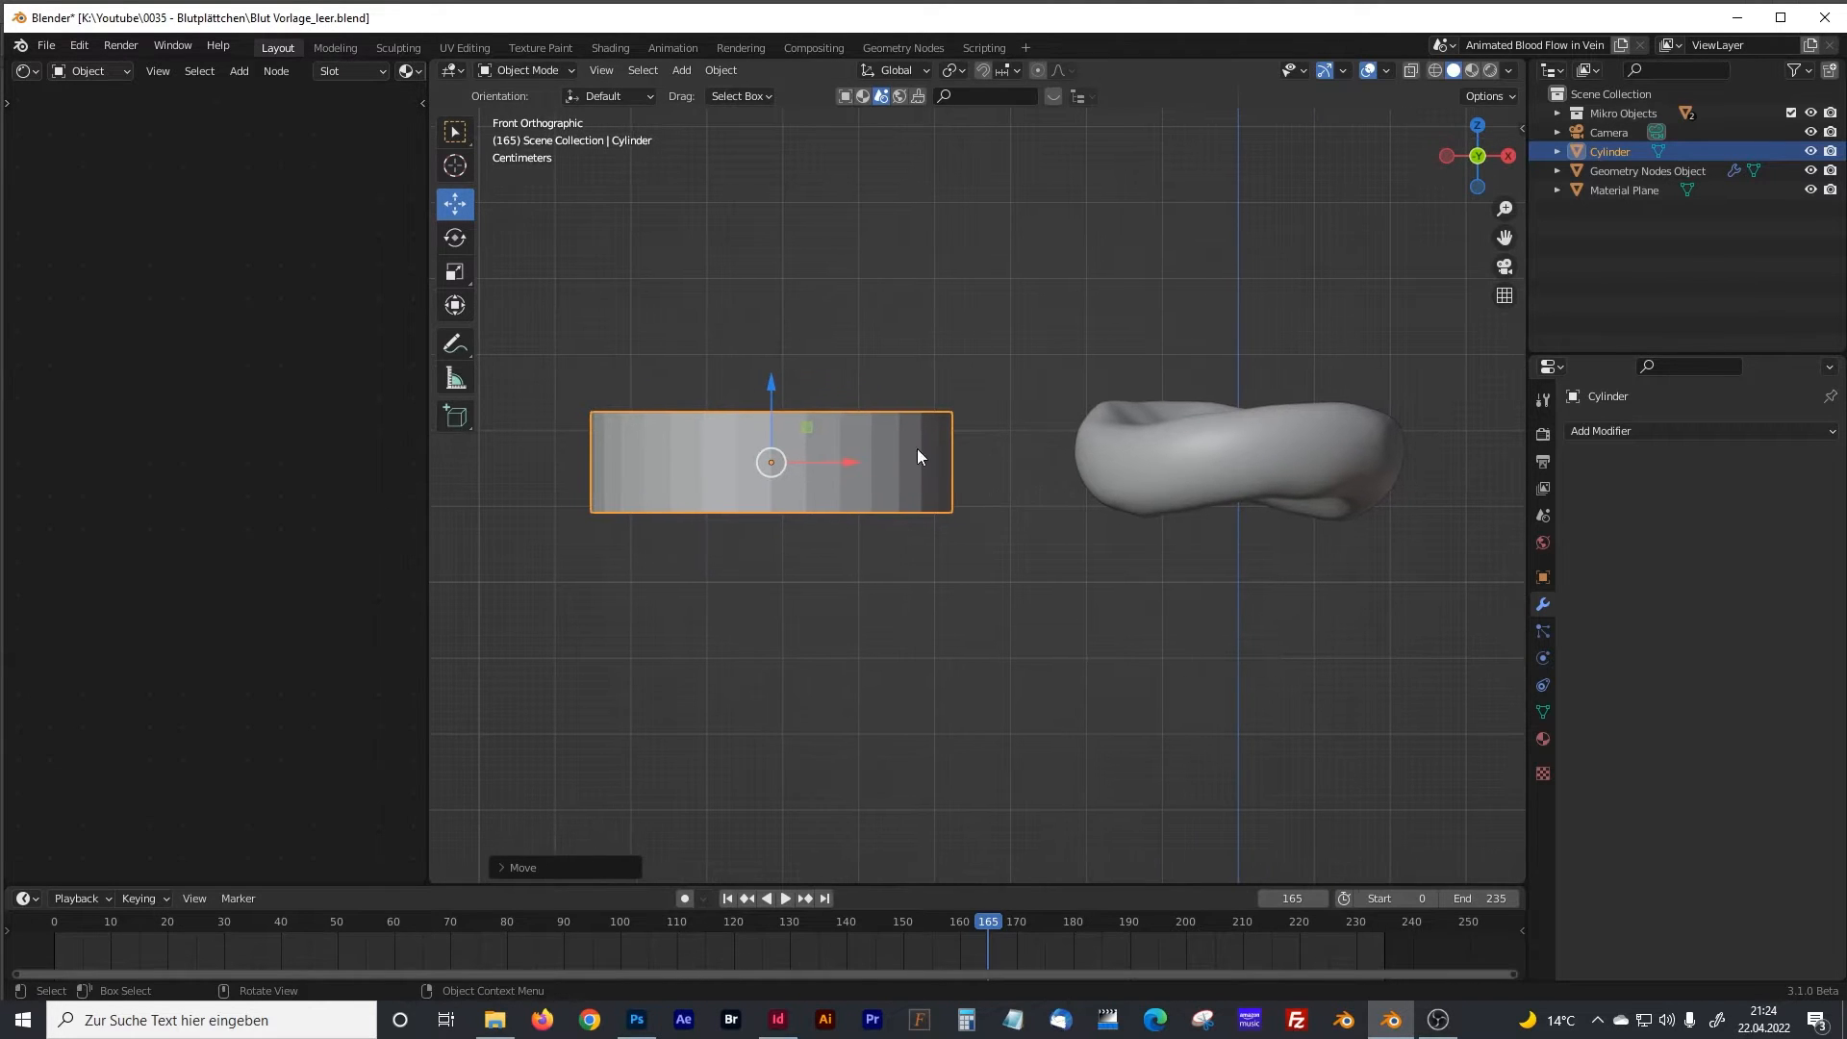
Apply the cylinder's object transform and set its origin to its geometry.
key("ctrl+a")
left_click(846, 454)
left_click(721, 71)
mouse_move(750, 113)
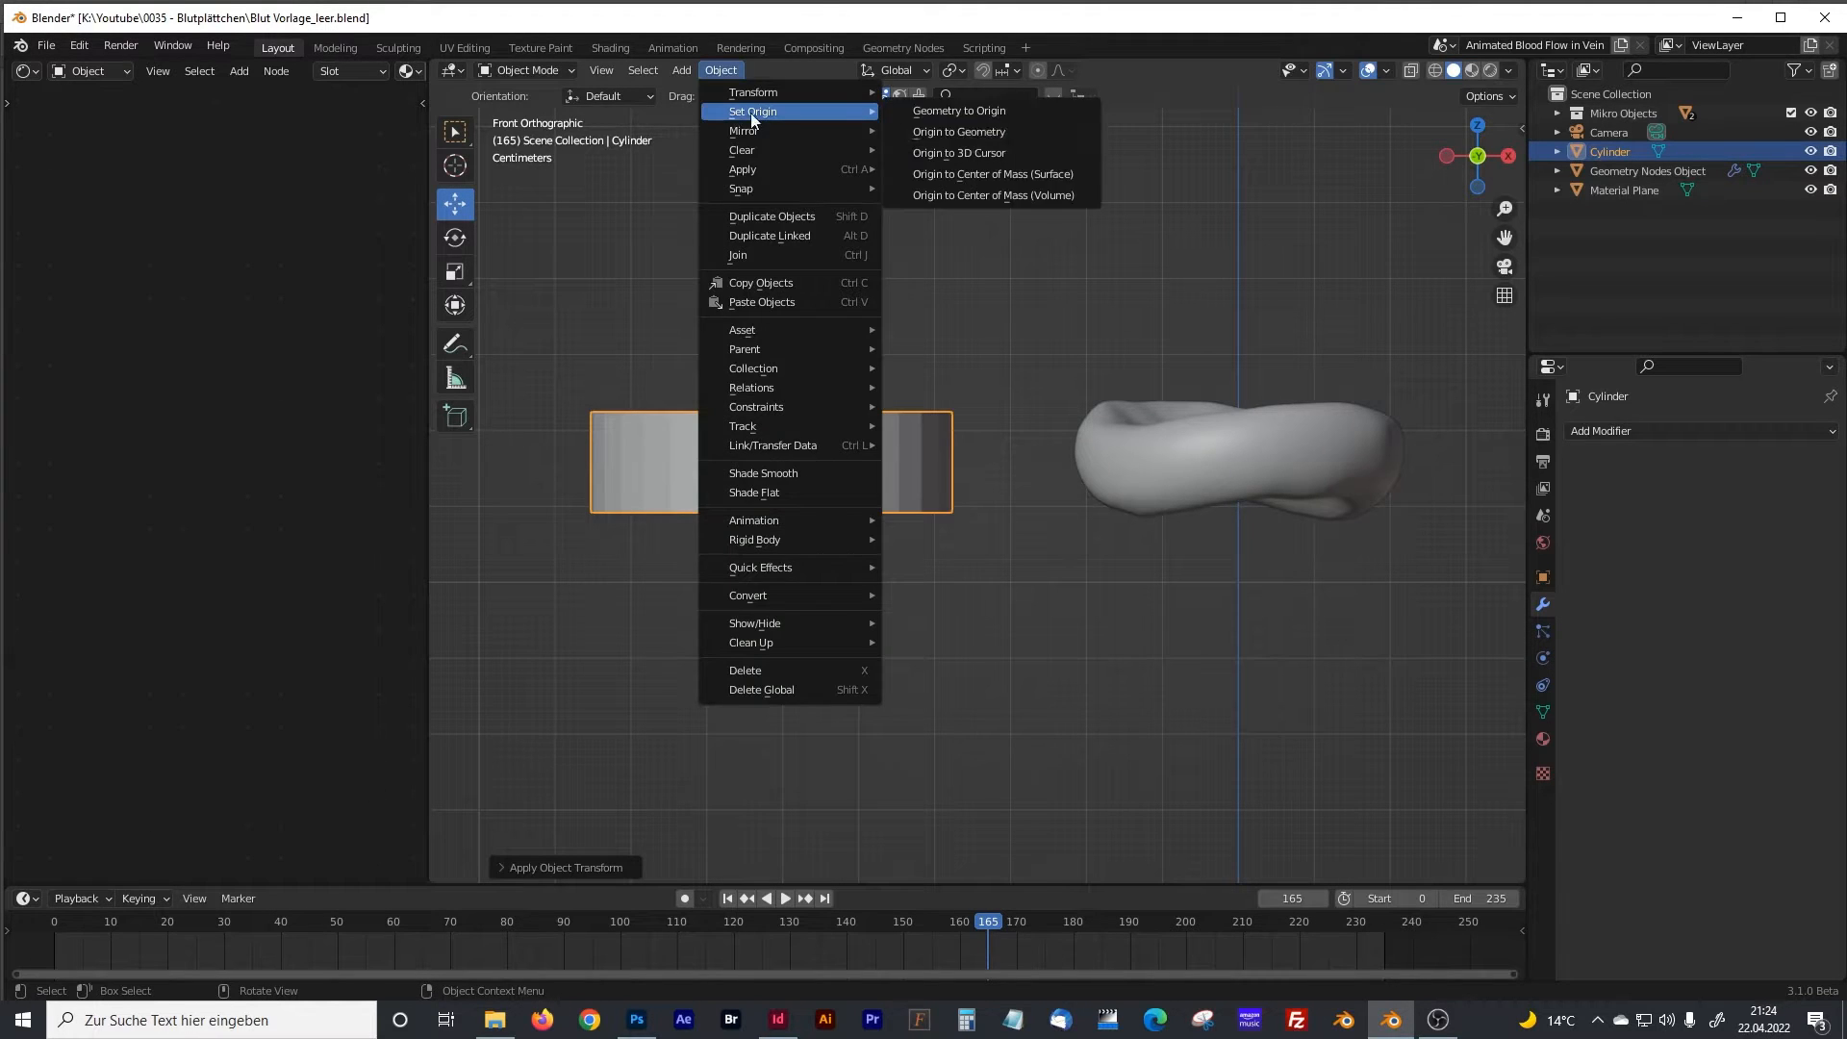
left_click(968, 129)
Bevel the cylinder's upper and lower rim edge loops with several segments to round the disc's side.
middle_click_drag(834, 346, 939, 377)
key("Tab")
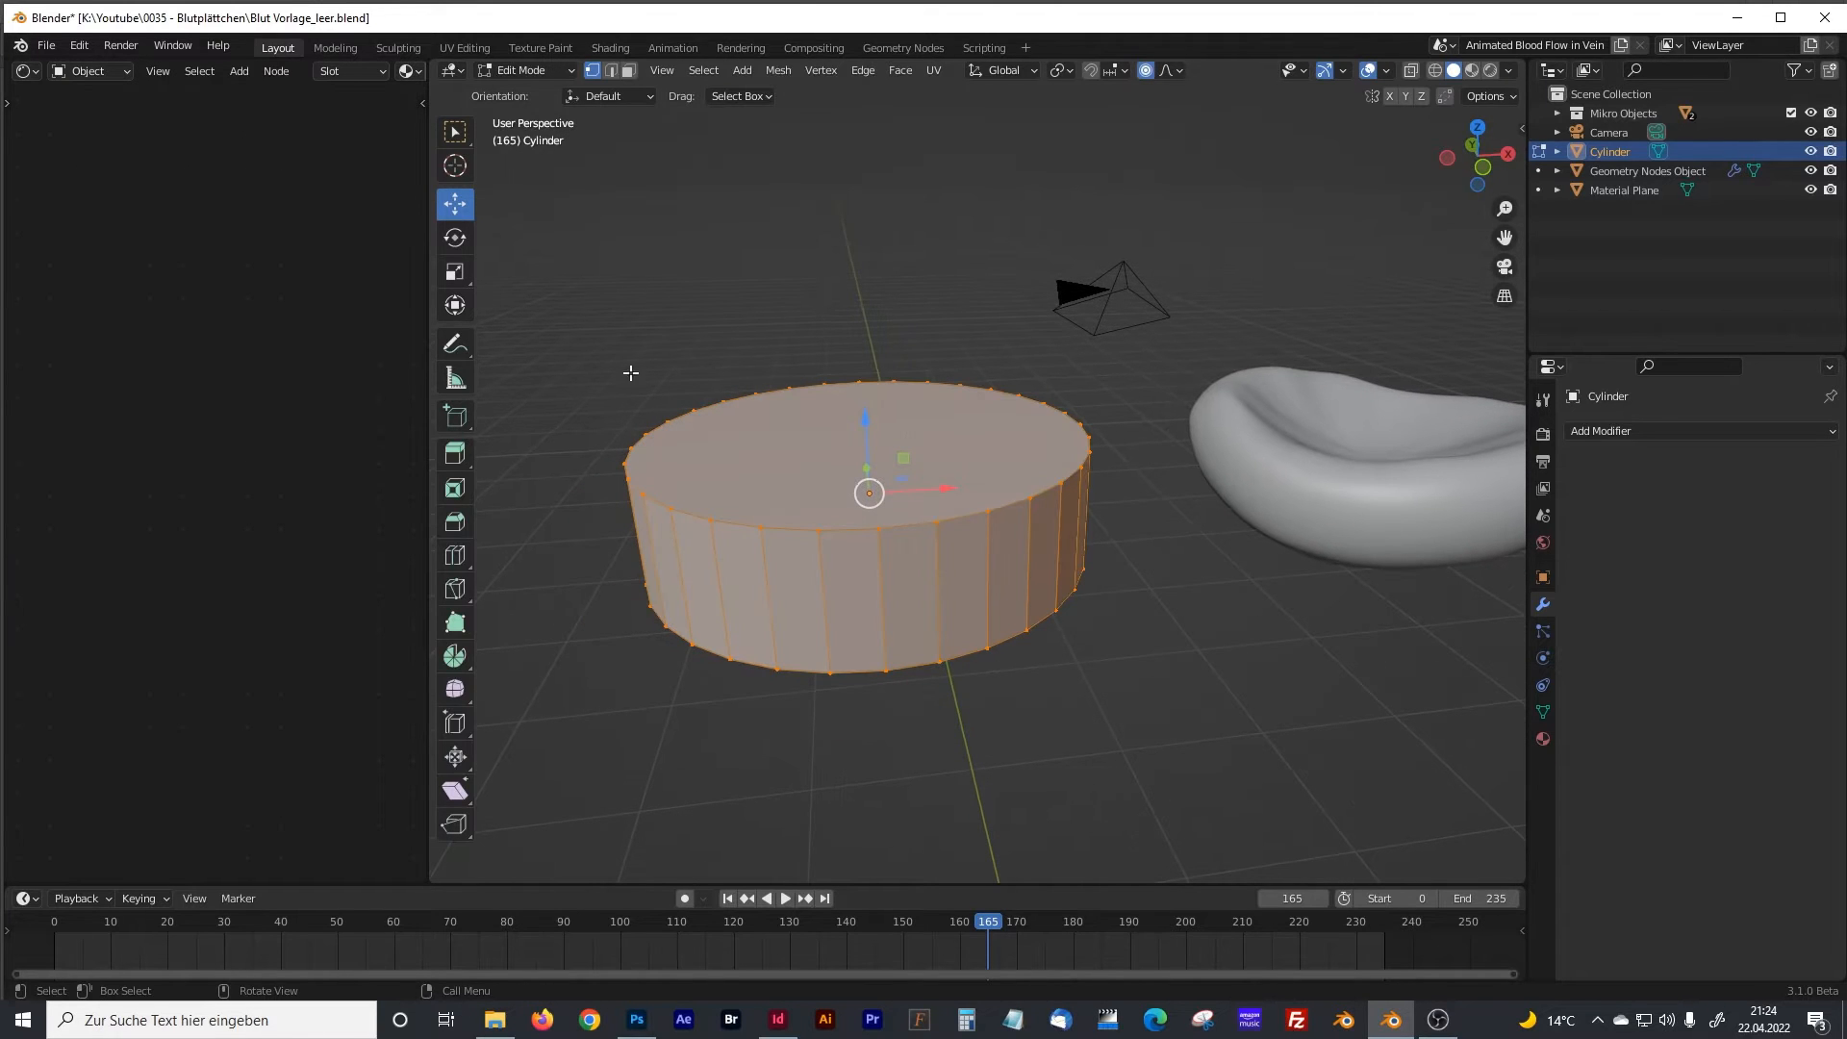
left_click(456, 522)
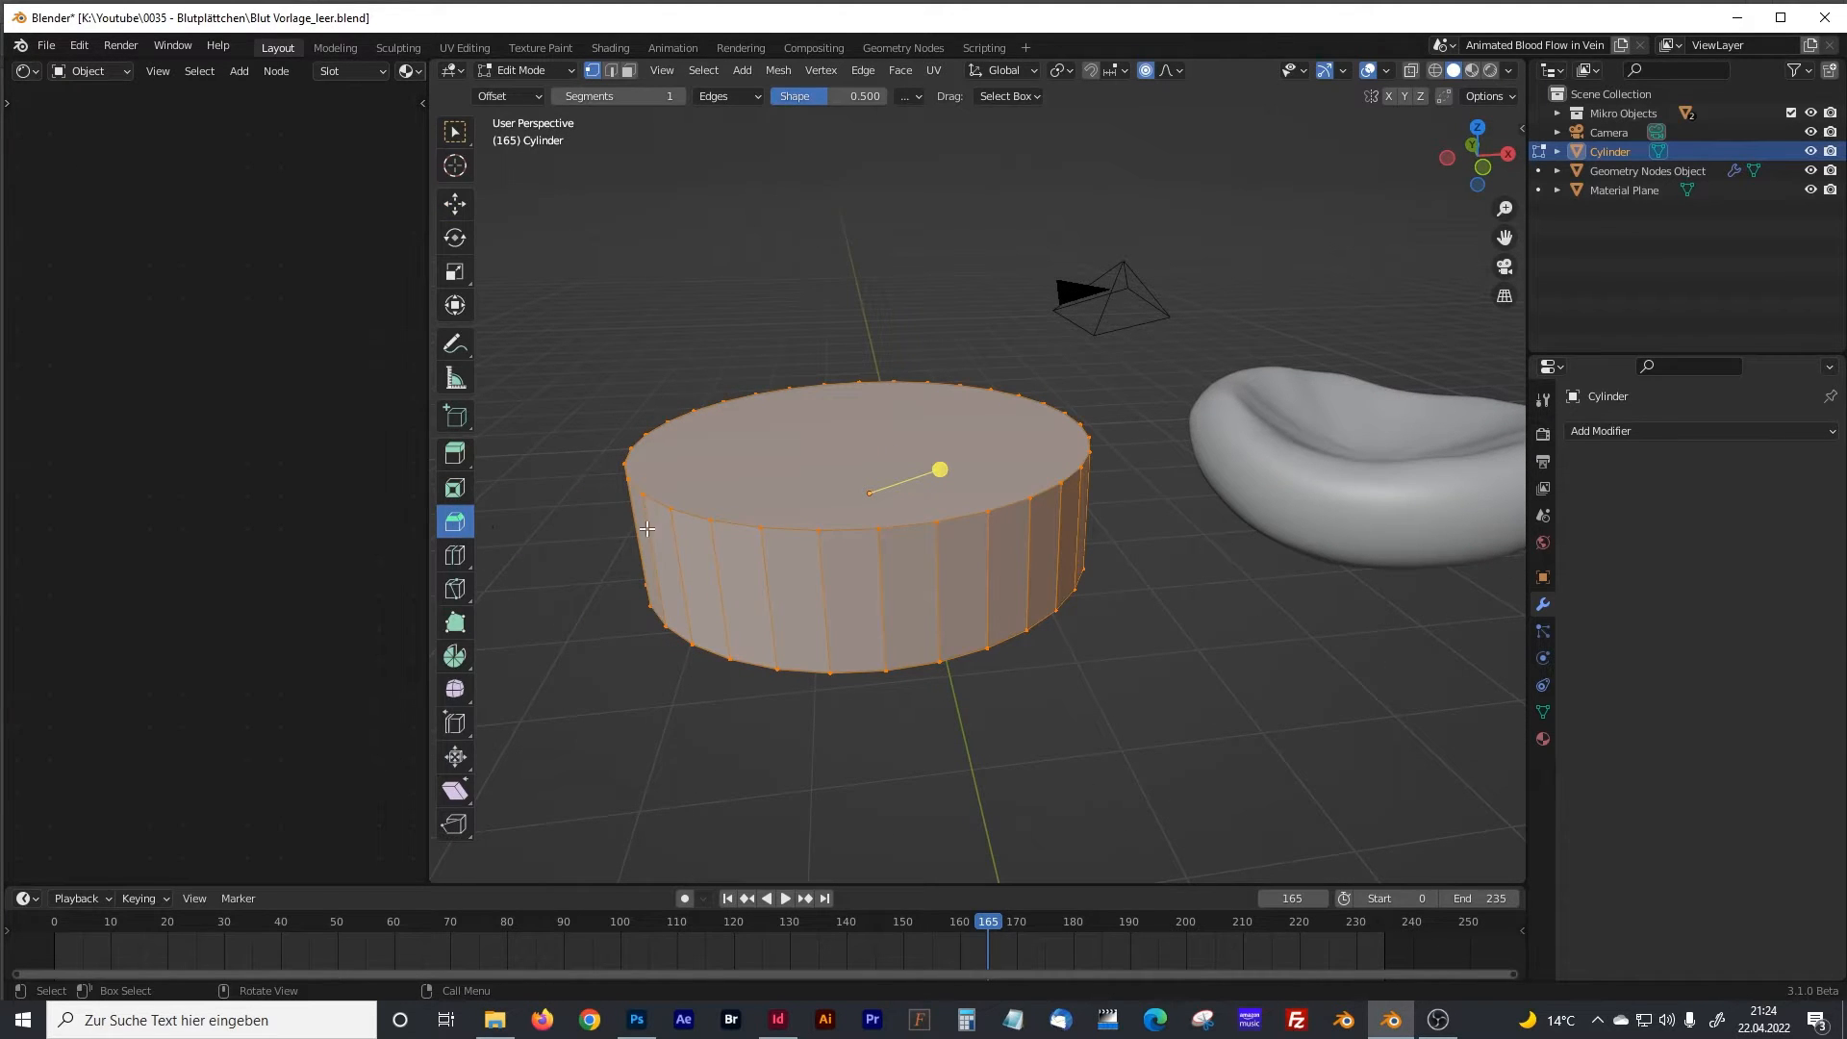
left_click(611, 71)
left_click(842, 527)
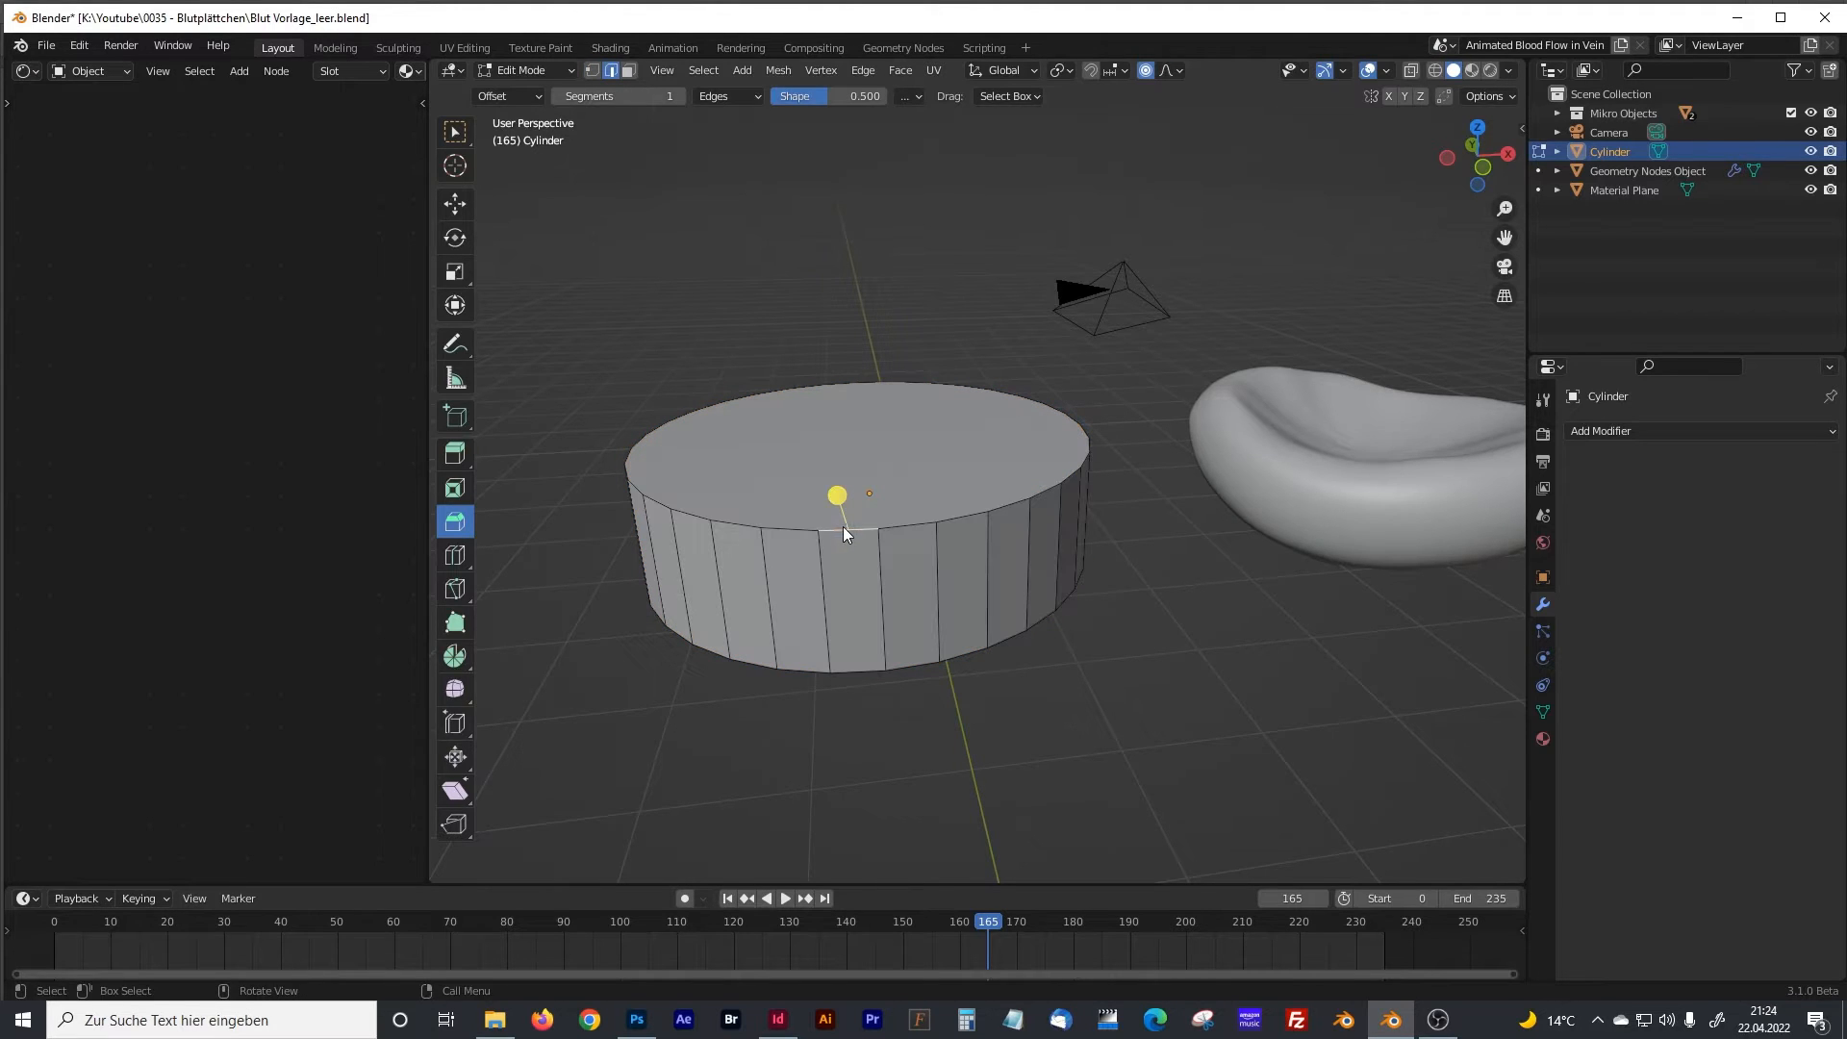
left_click(840, 528, "alt")
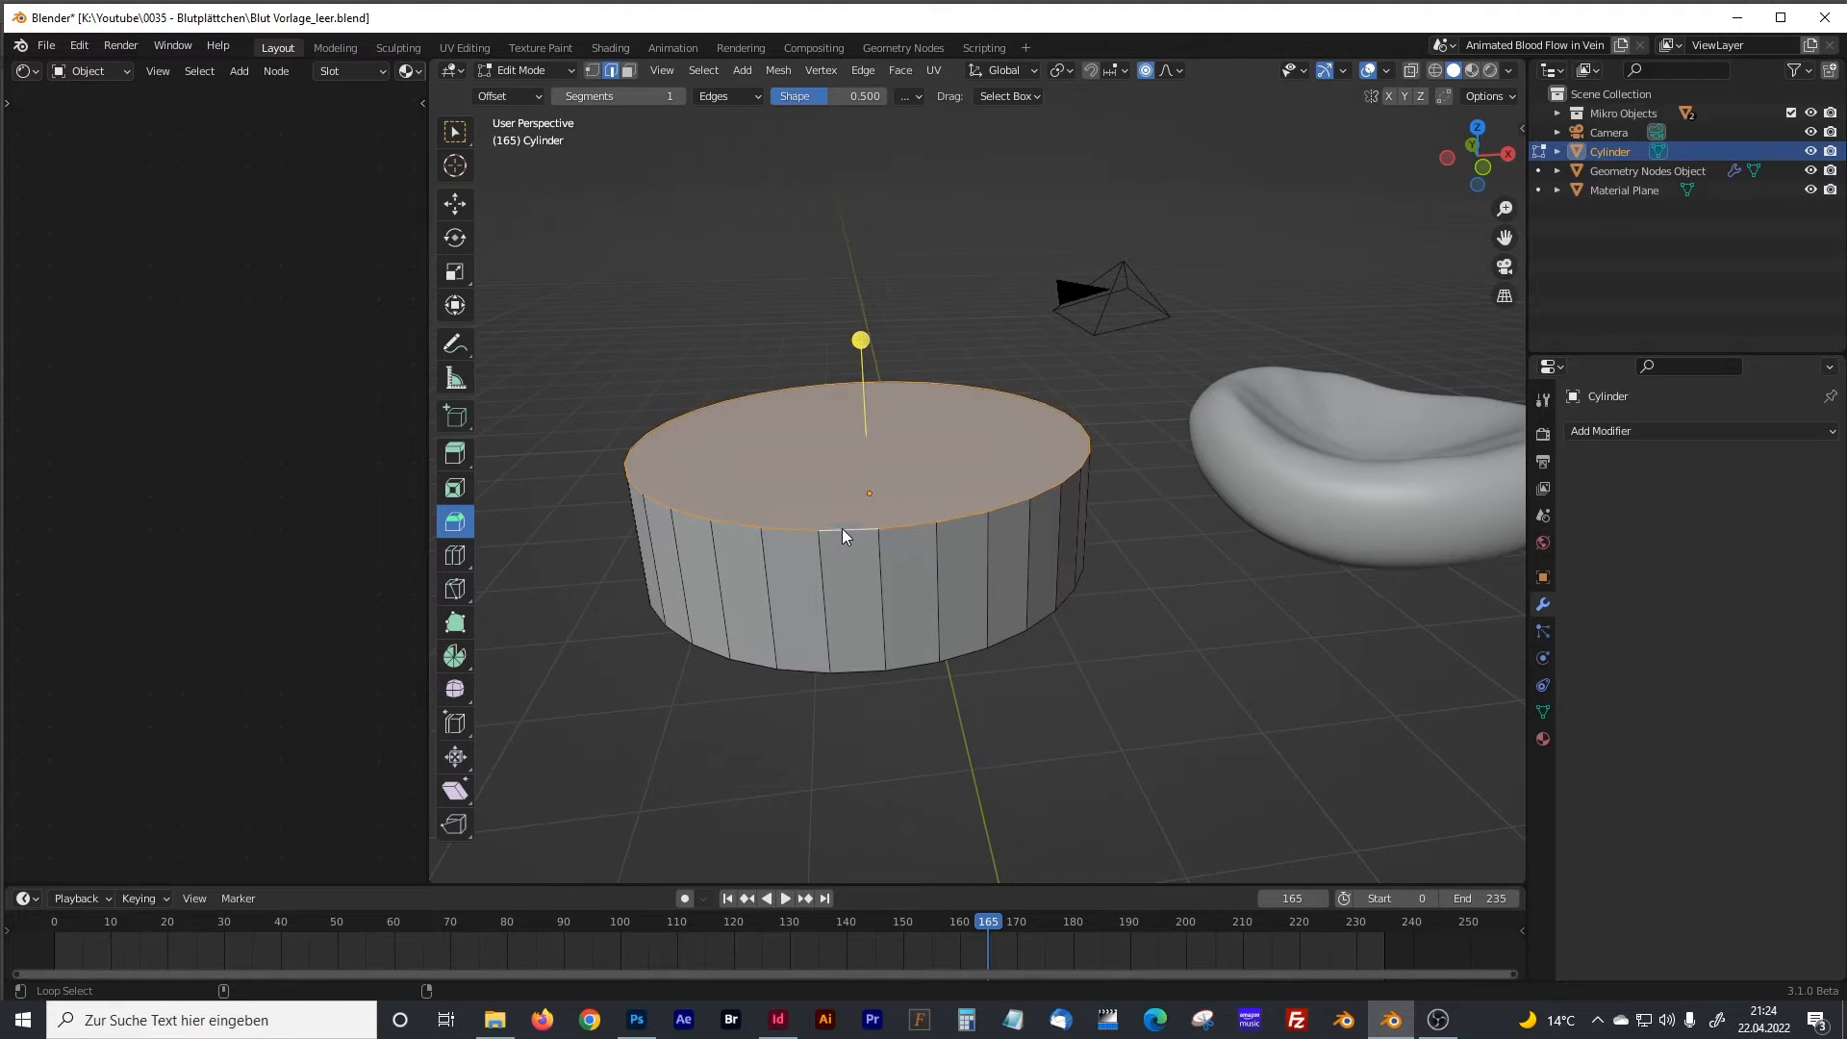
left_click(862, 672, "alt+shift")
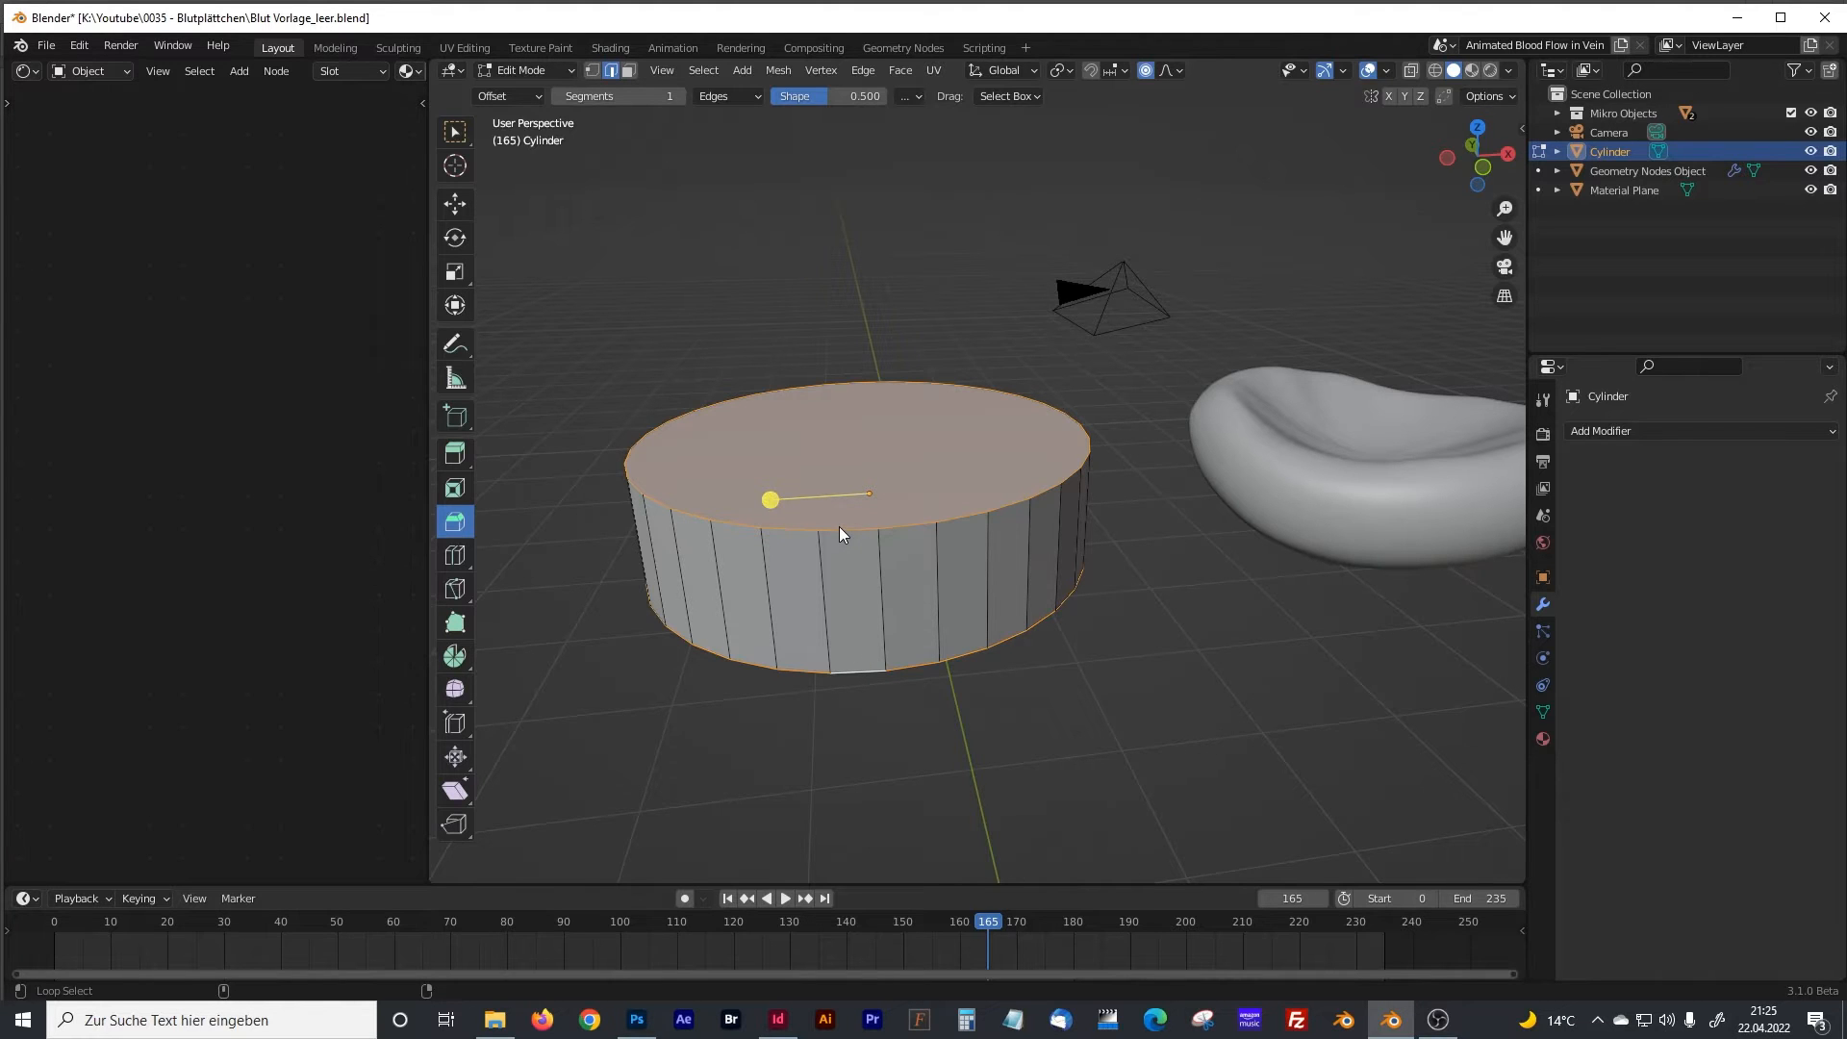
middle_click_drag(891, 372, 891, 411)
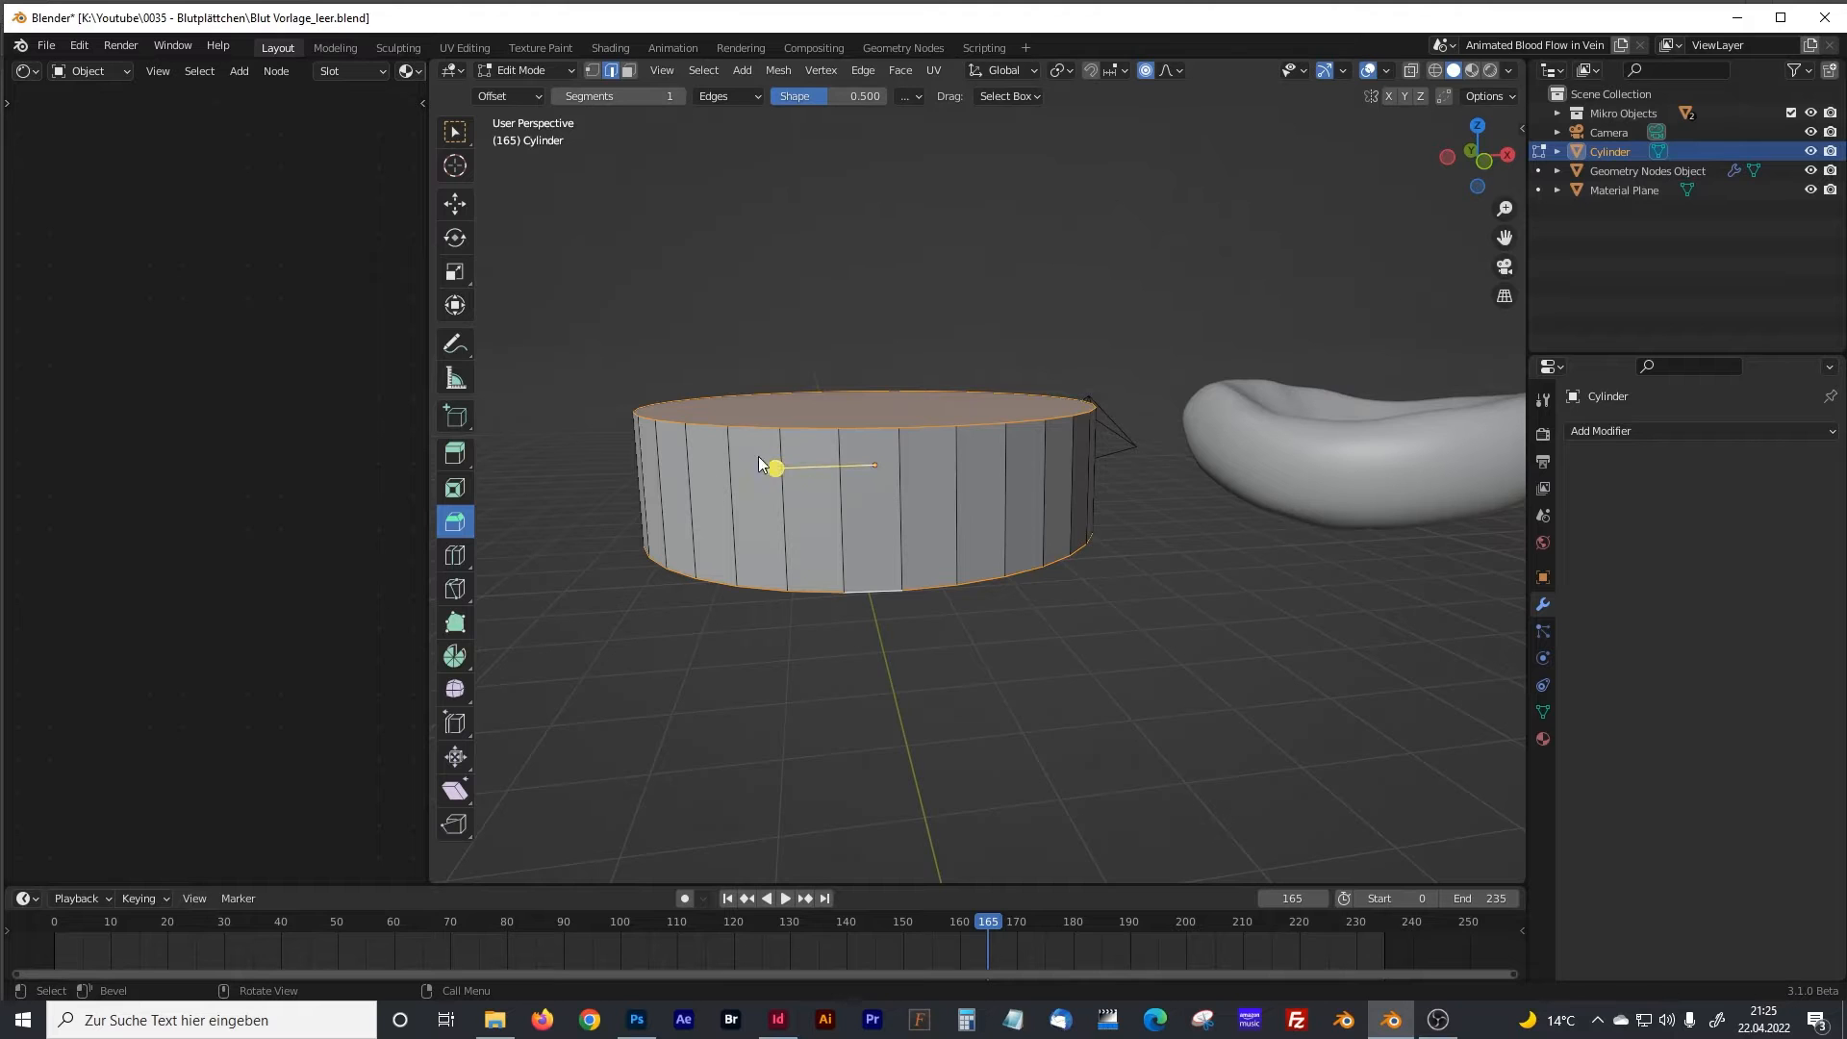
left_click_drag(775, 466, 718, 452)
scroll(725, 450, "up", 2)
scroll(719, 449, "up", 2)
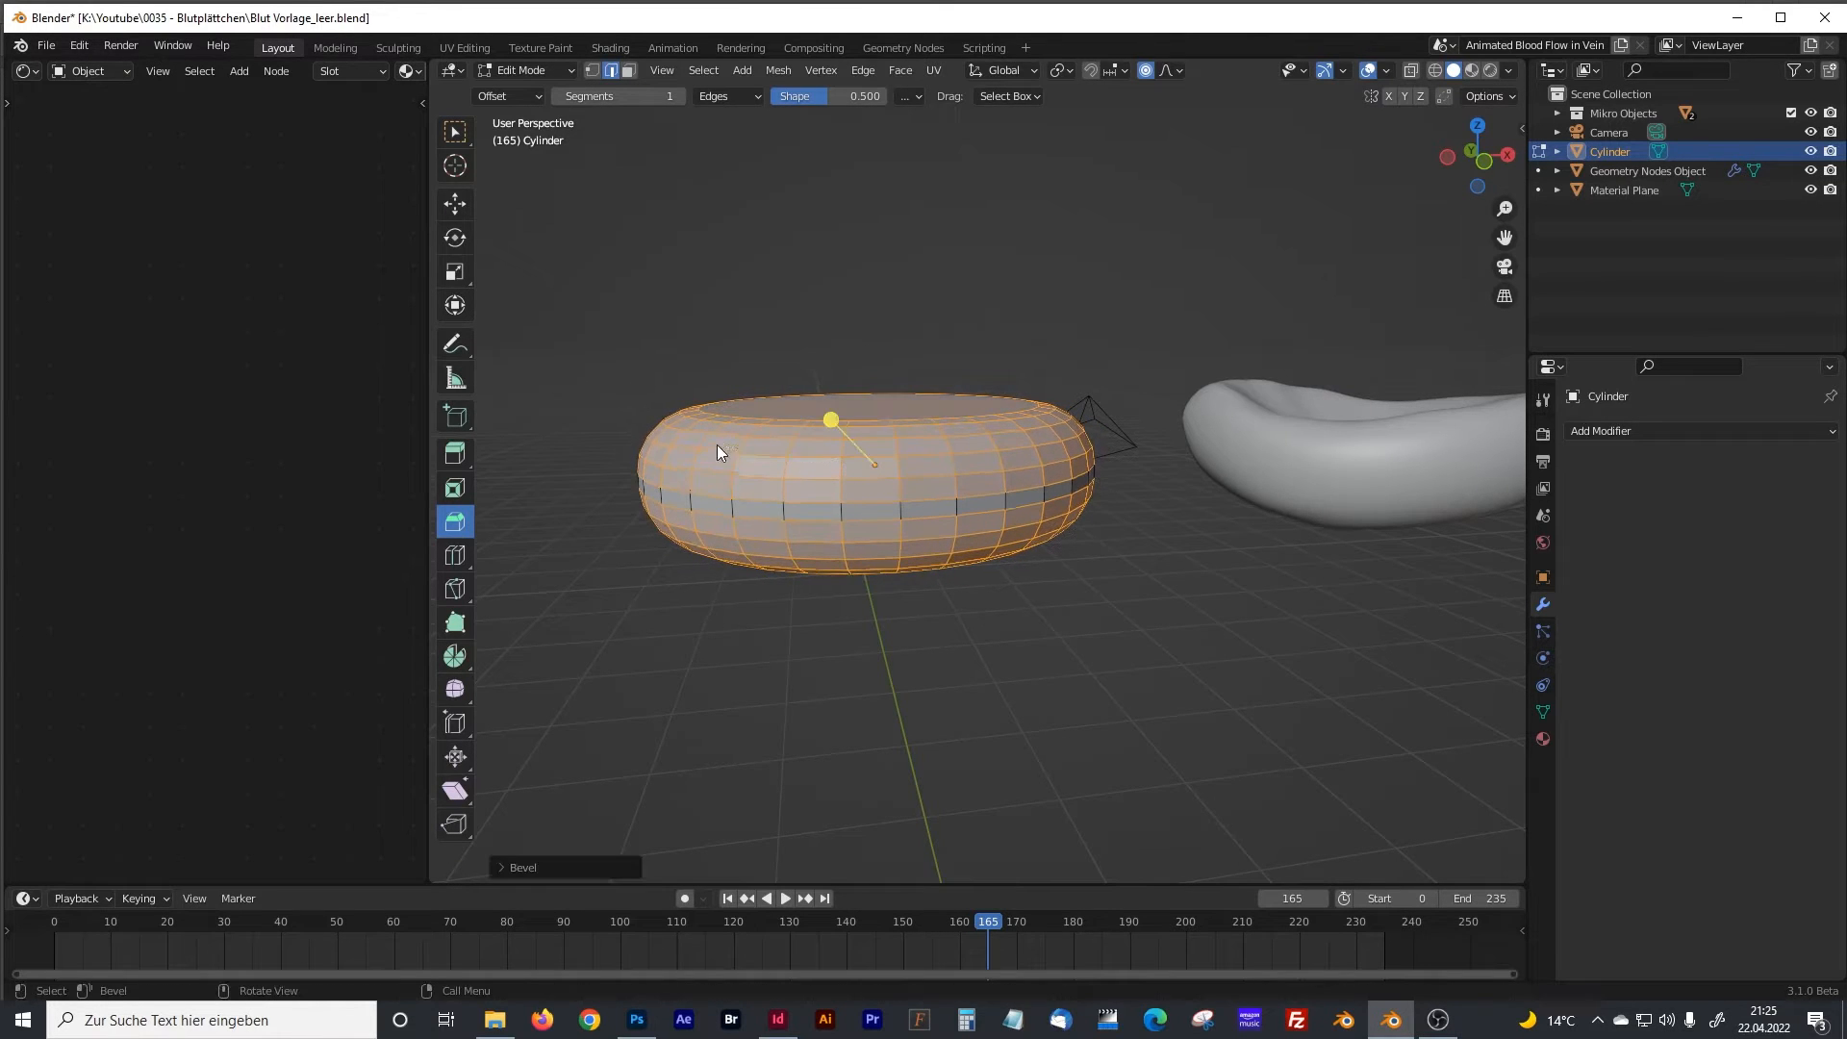
Inset the flat top and bottom faces of the disc, leaving a small circular face in the centre of each.
left_click(626, 77)
left_click(782, 236)
middle_click_drag(797, 242, 796, 300)
left_click(882, 480)
middle_click_drag(932, 505, 833, 481)
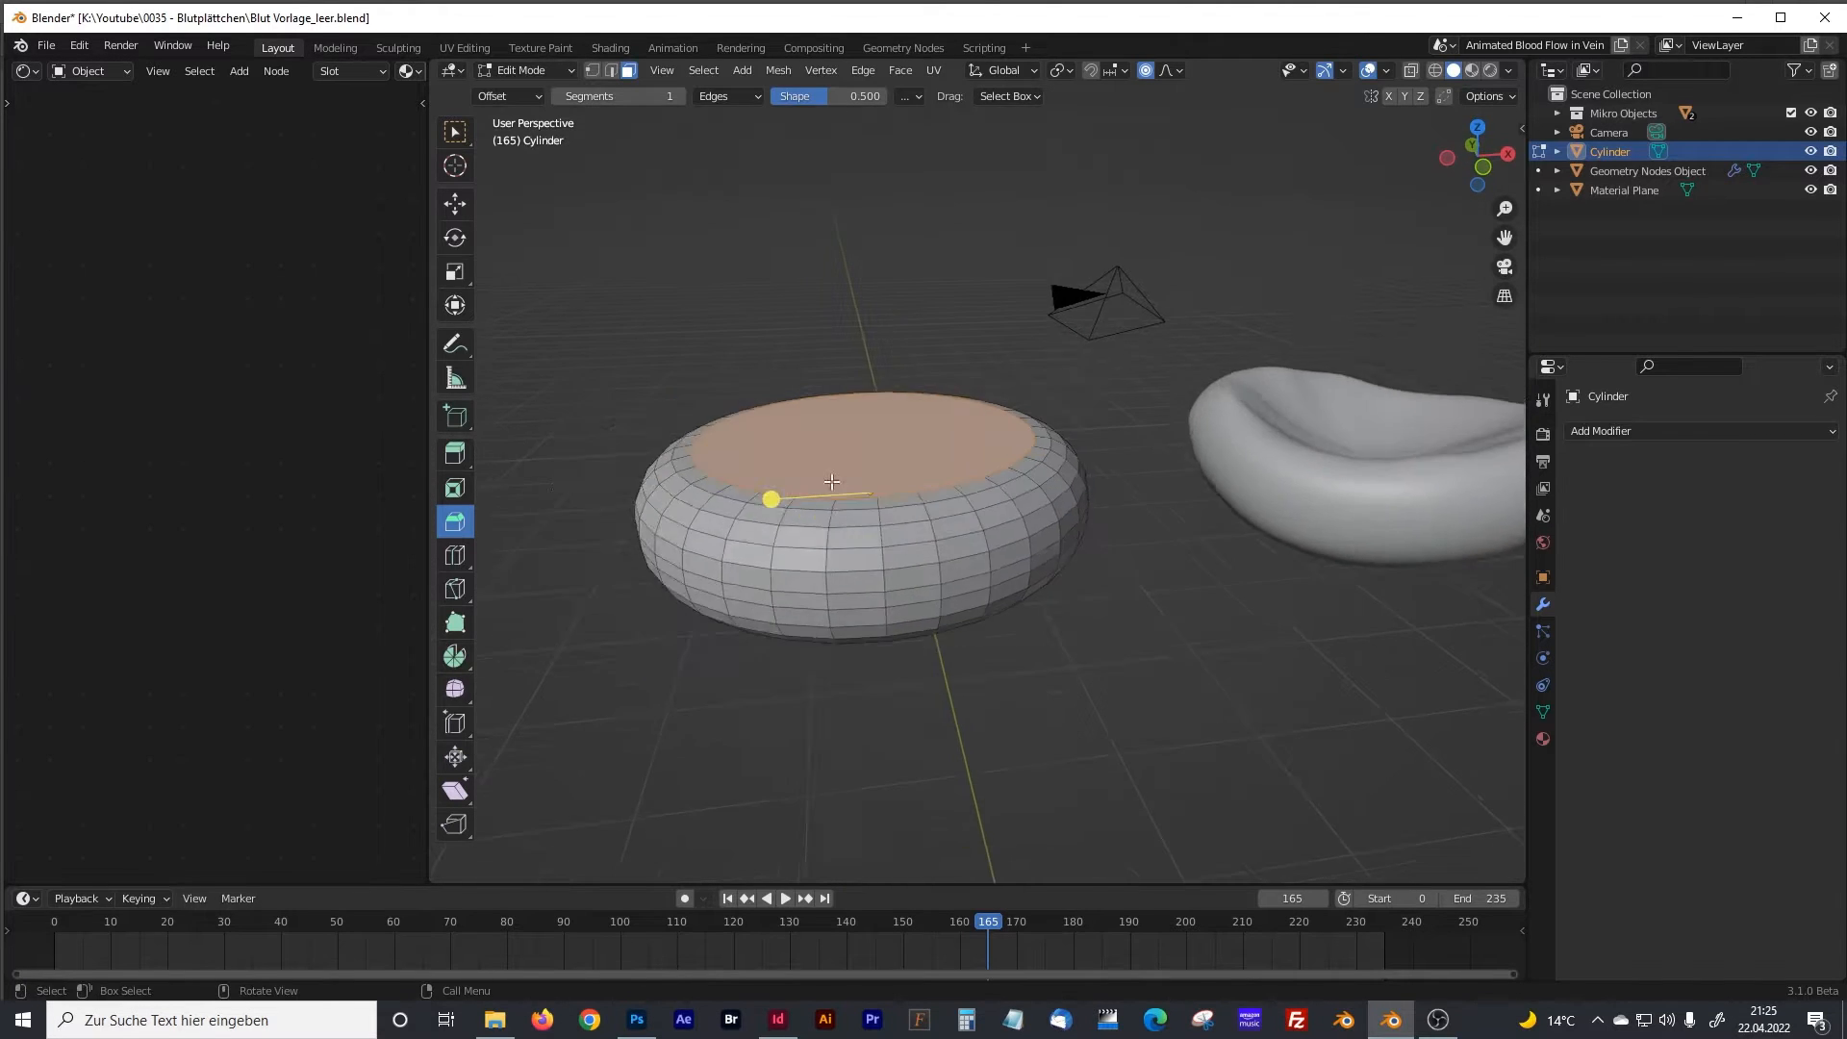
scroll(832, 481, "up", 2)
left_click(455, 488)
mouse_move(844, 451)
left_mouse_down()
mouse_move(857, 442)
mouse_move(854, 462)
left_mouse_up()
middle_click_drag(854, 462, 562, 313)
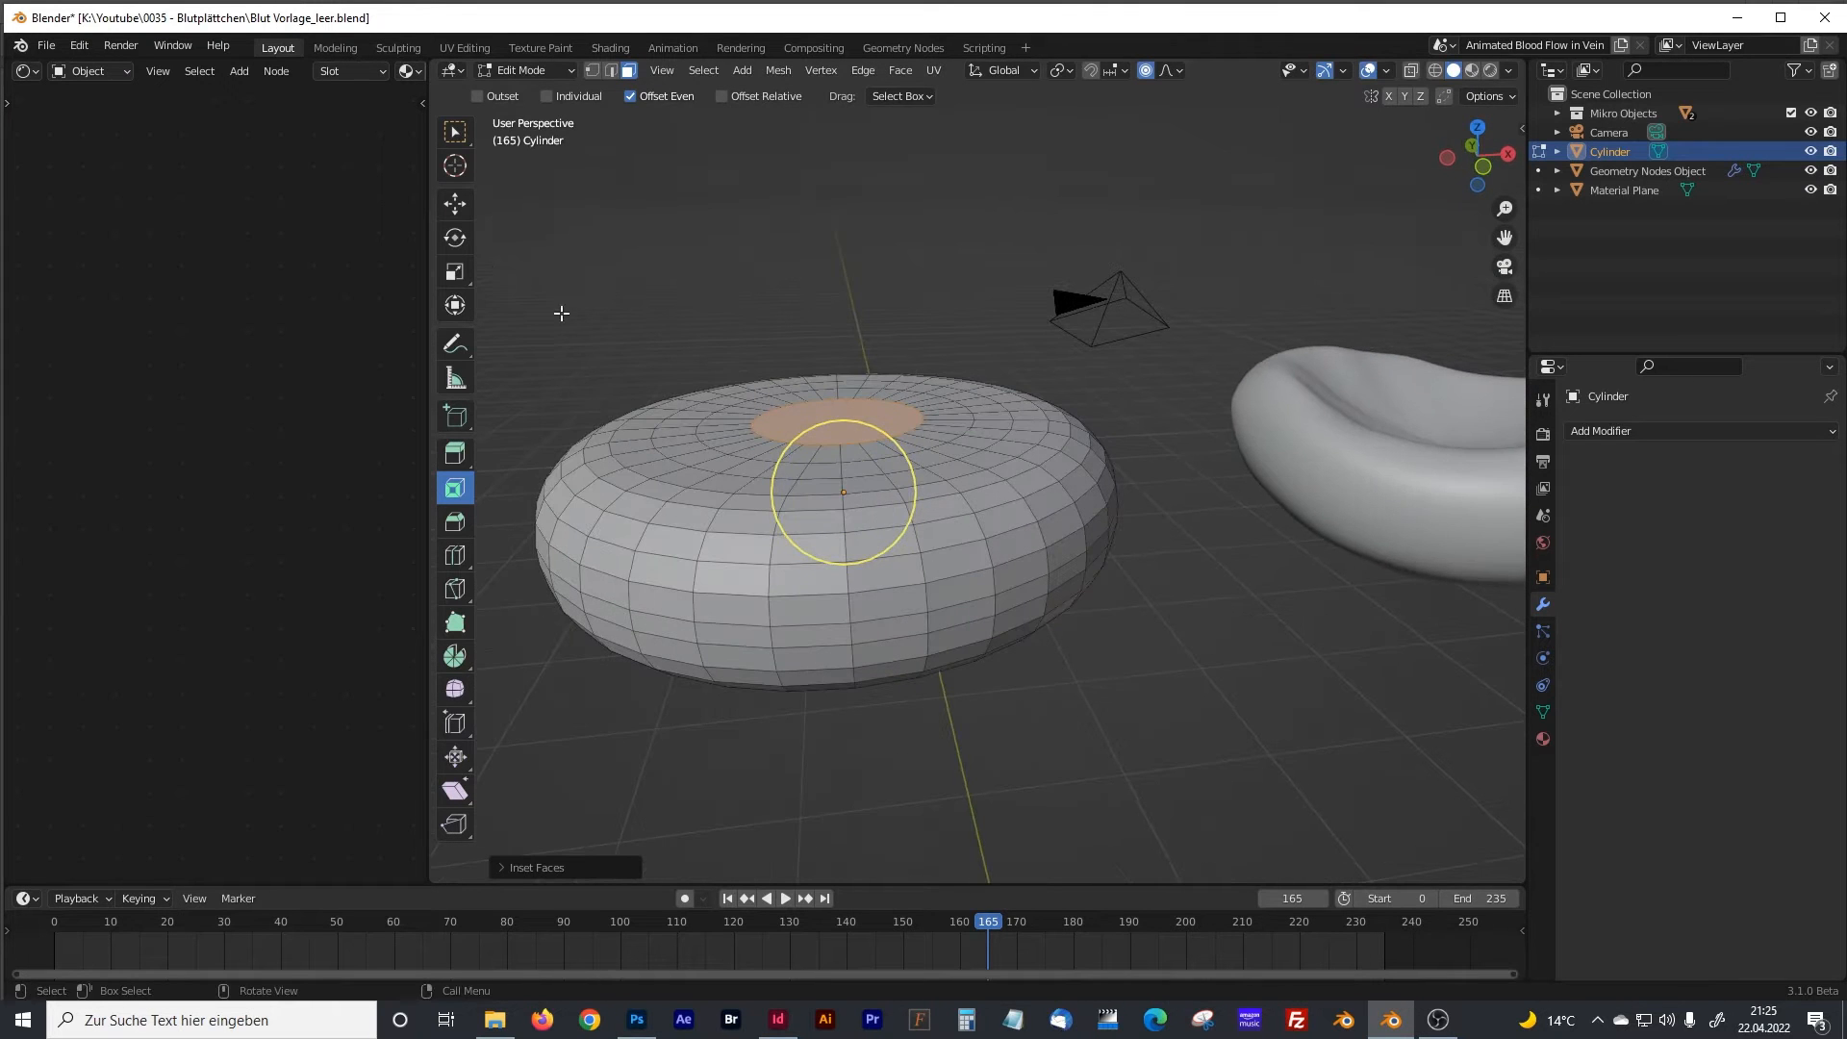
Select only the small inner top face for moving and open the proportional editing falloff options.
left_click(459, 210)
left_click(866, 335)
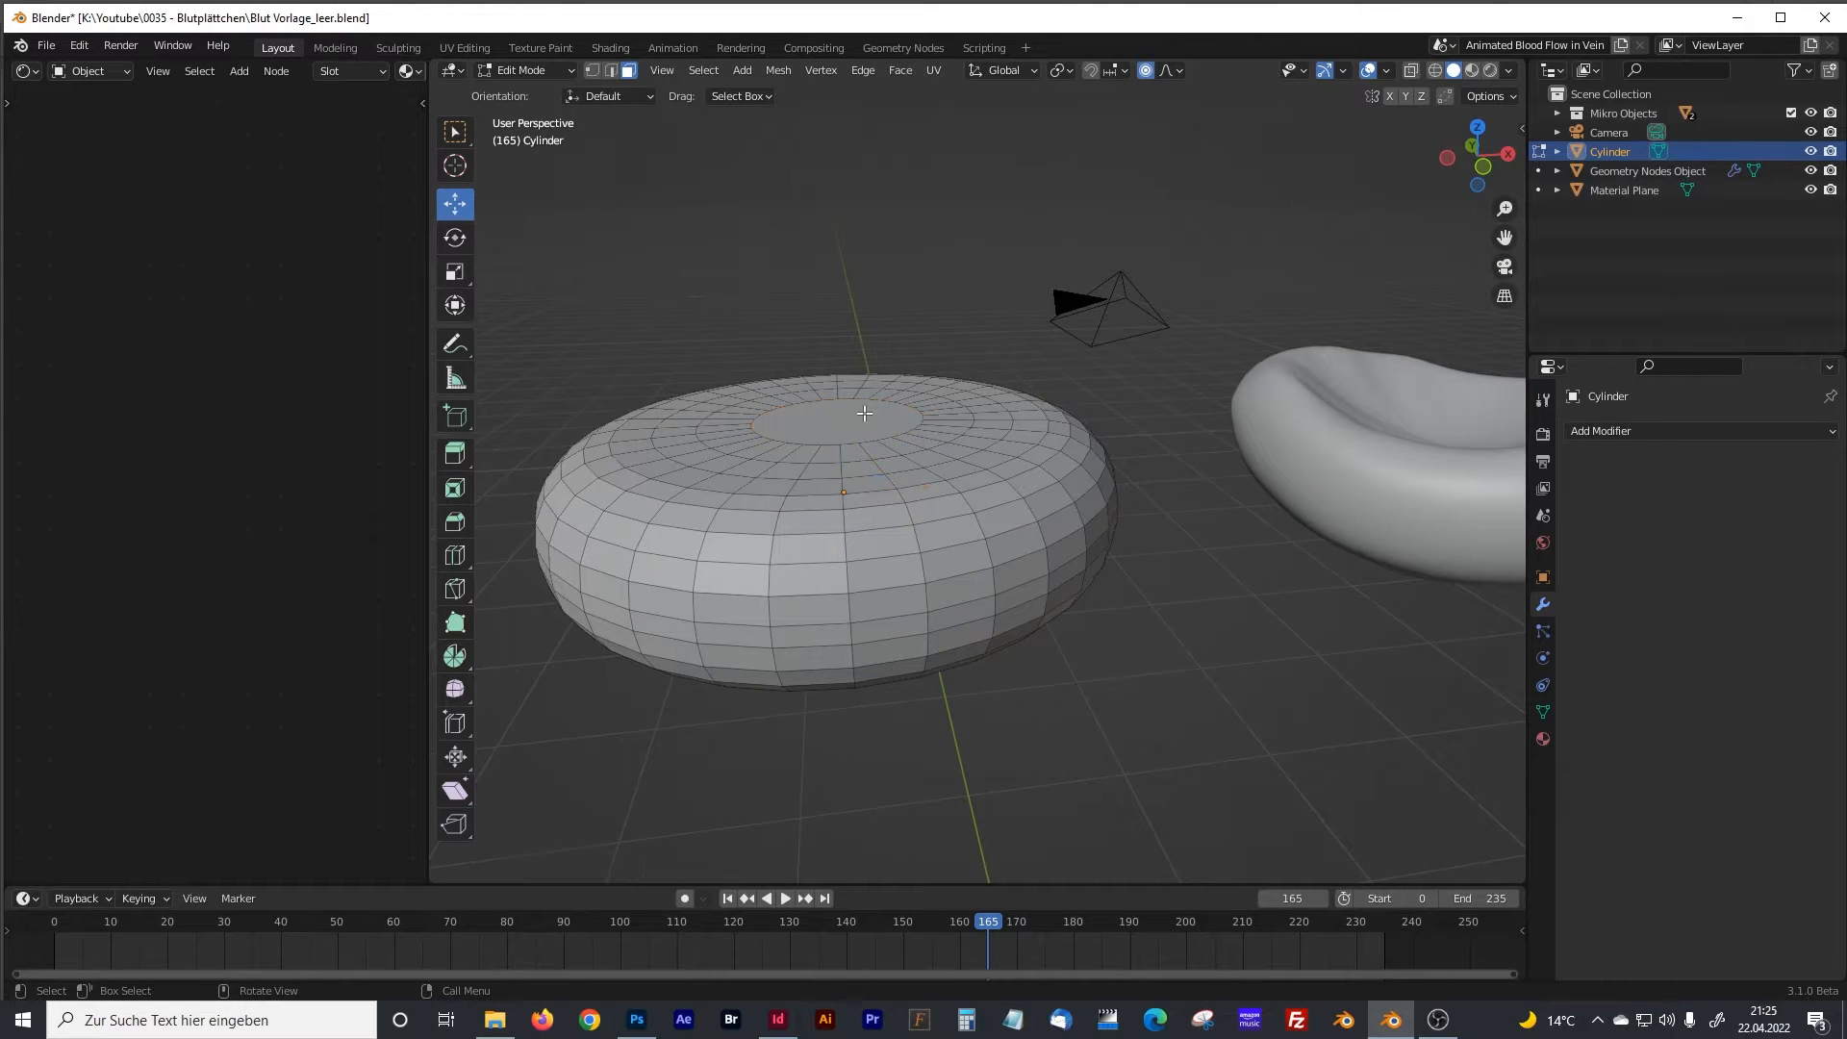
left_click(866, 414)
left_click(654, 112)
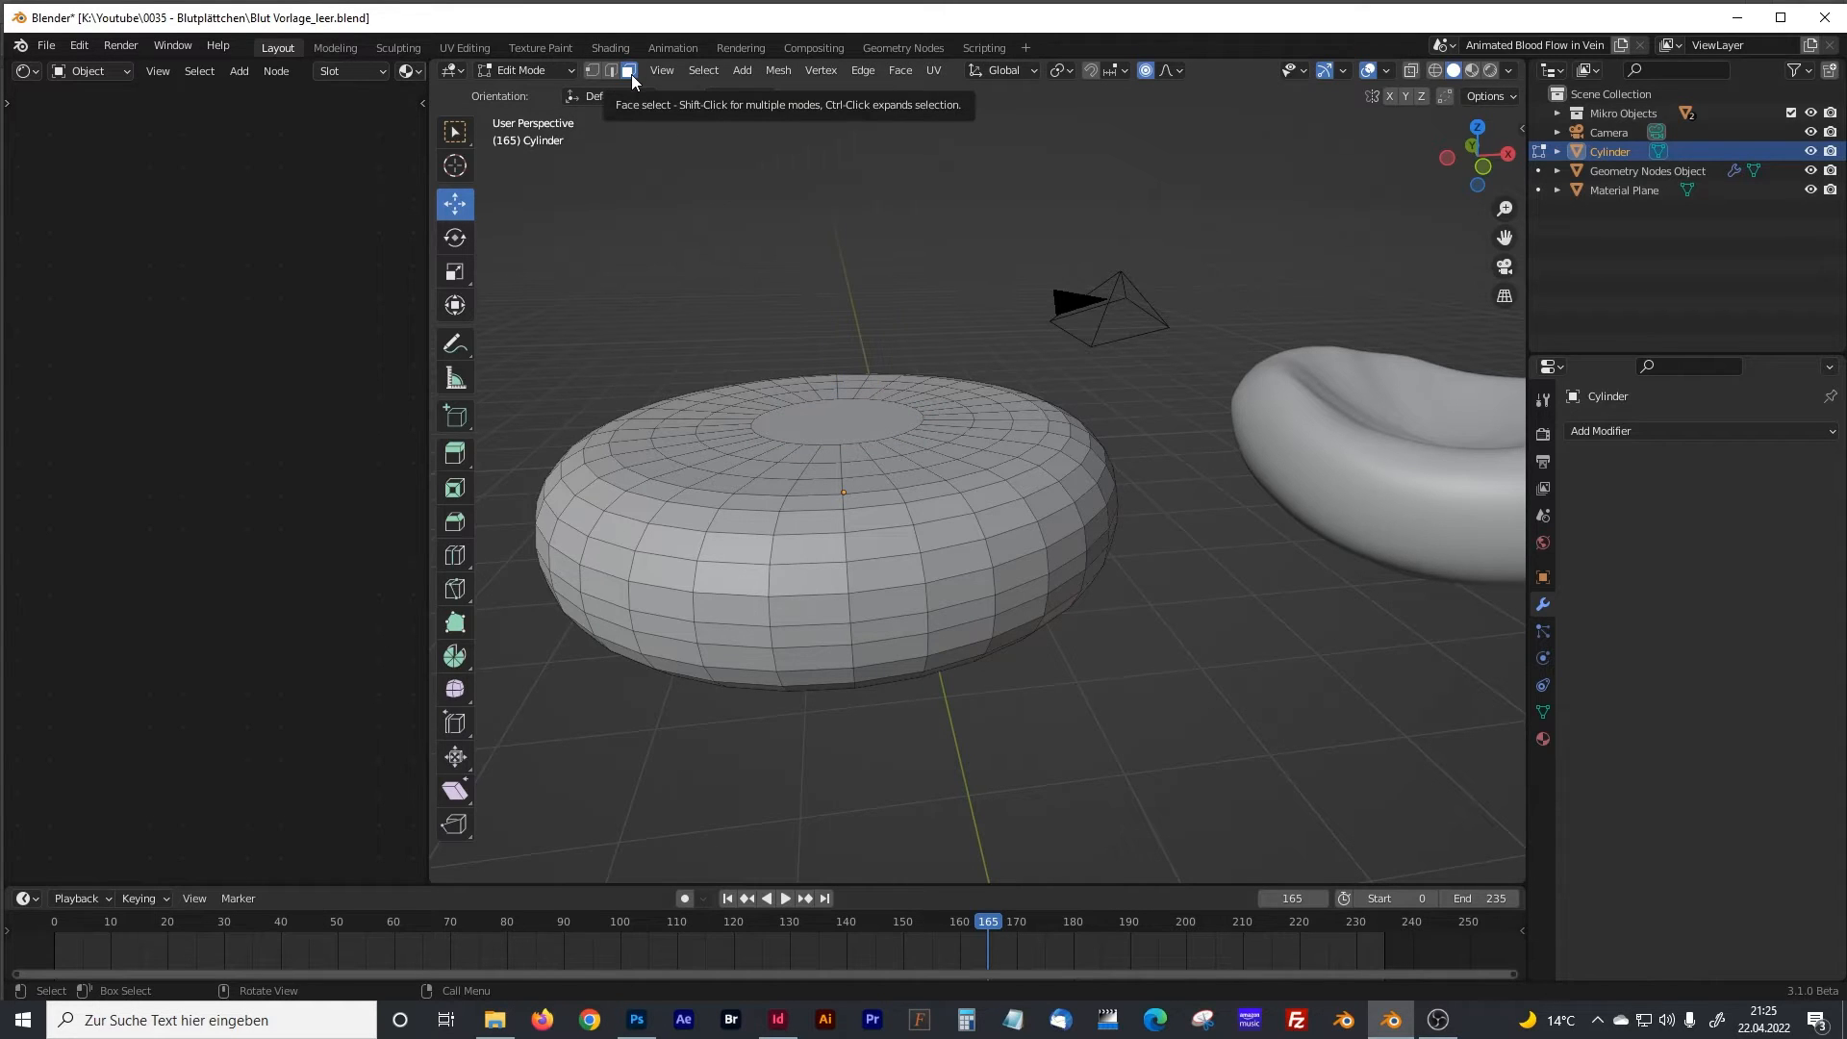
left_click(861, 414)
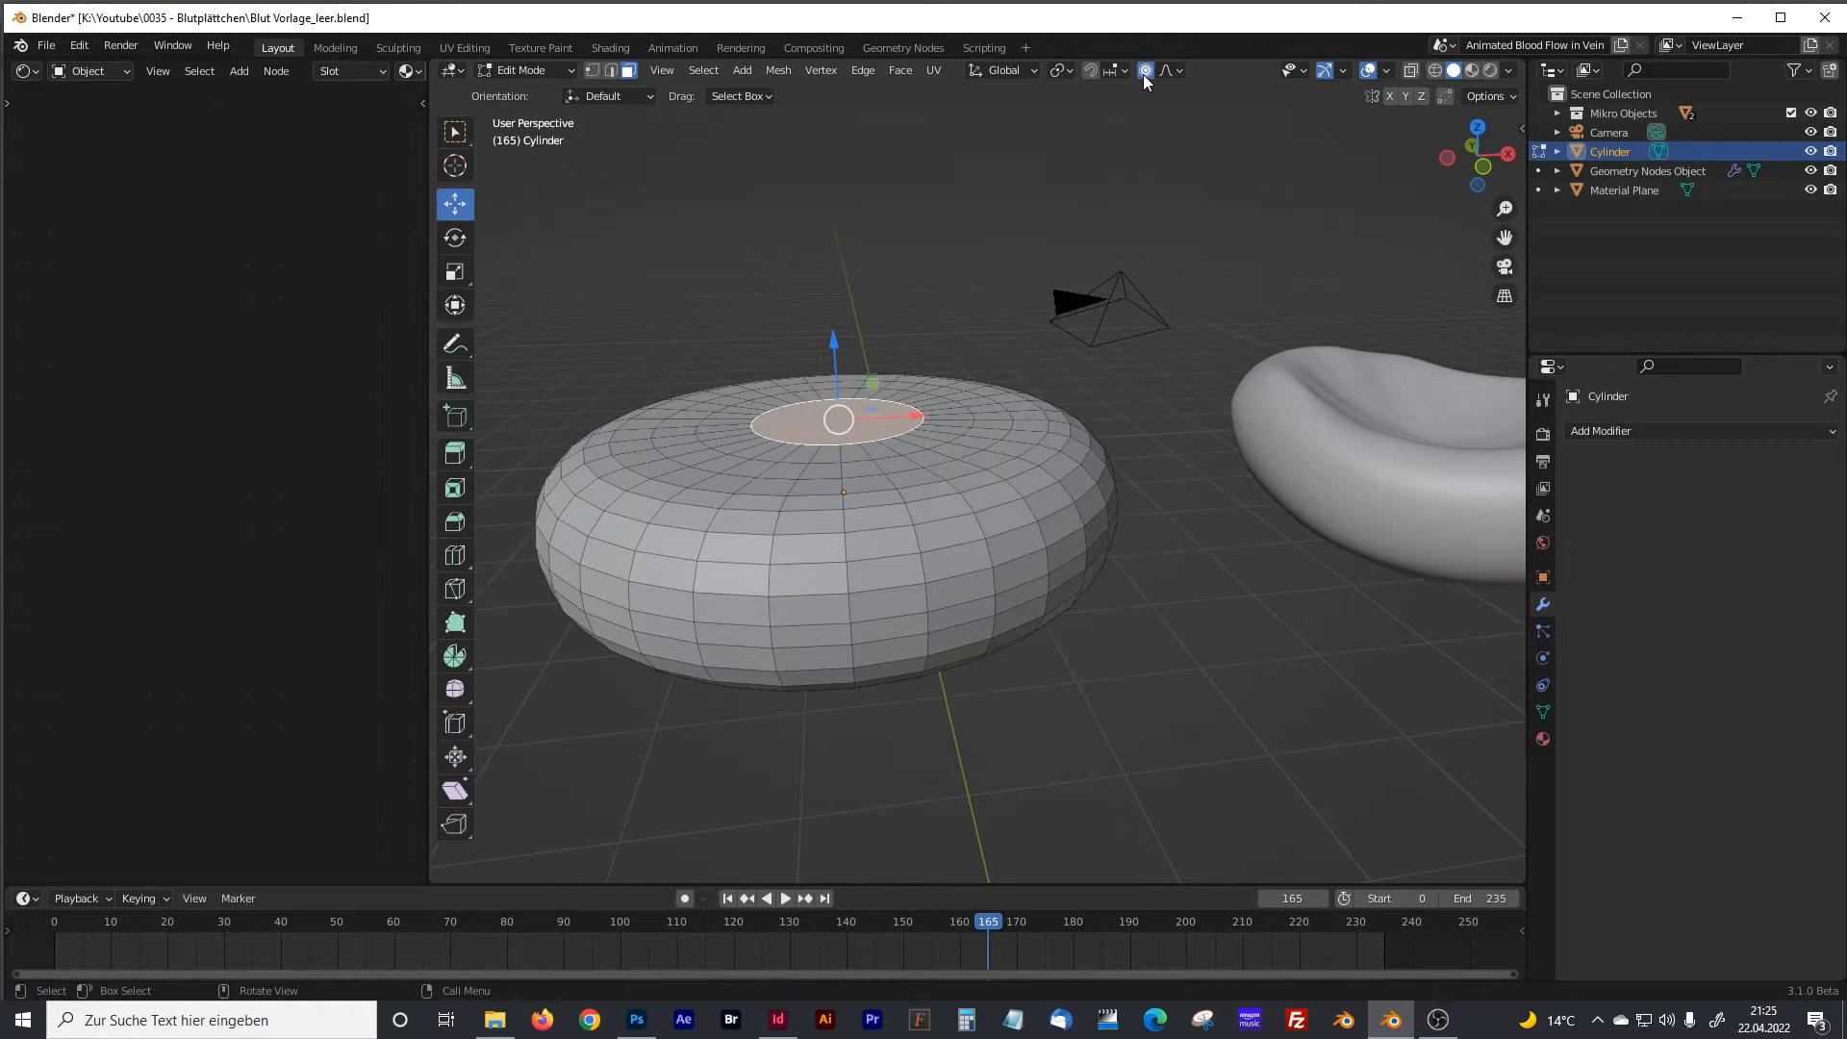
left_click(1177, 71)
Move the inner top face down about 0.05 m along Z with smooth proportional editing, using wireframe display in front view.
key("KP_1")
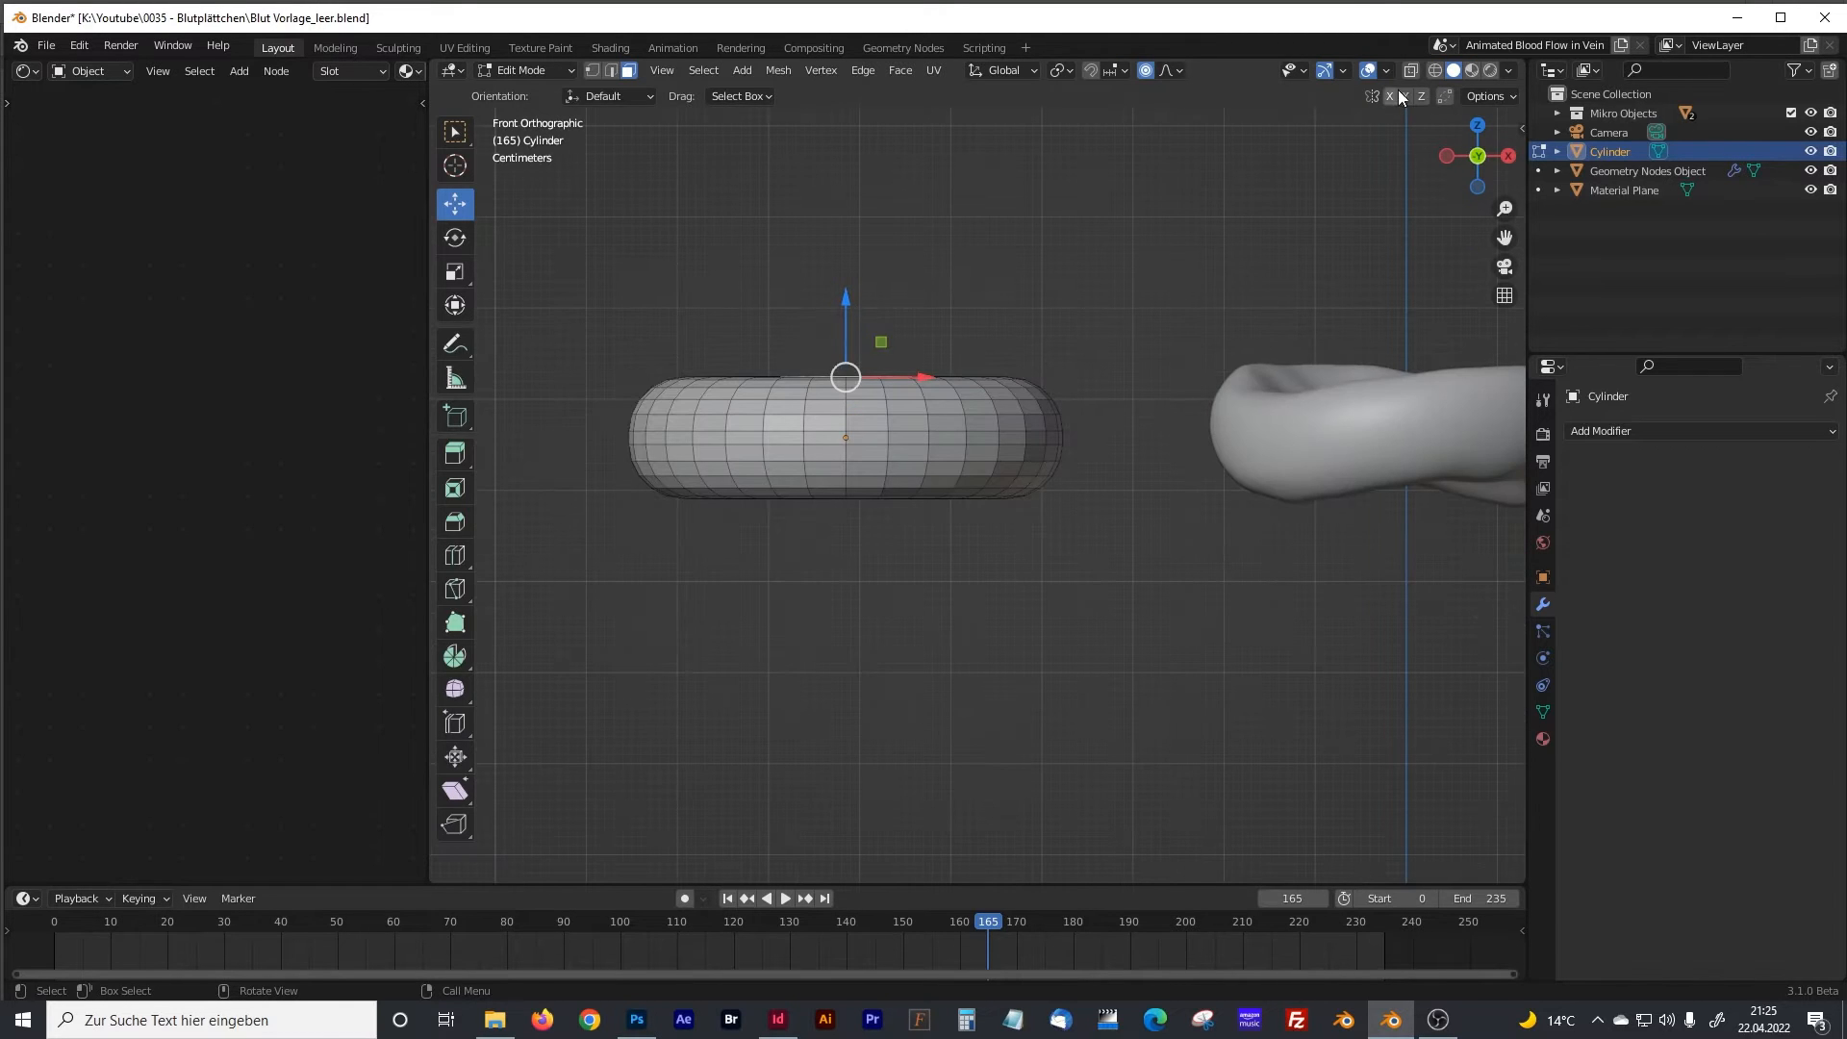
left_click(1438, 70)
scroll(823, 280, "up", 2)
key("g")
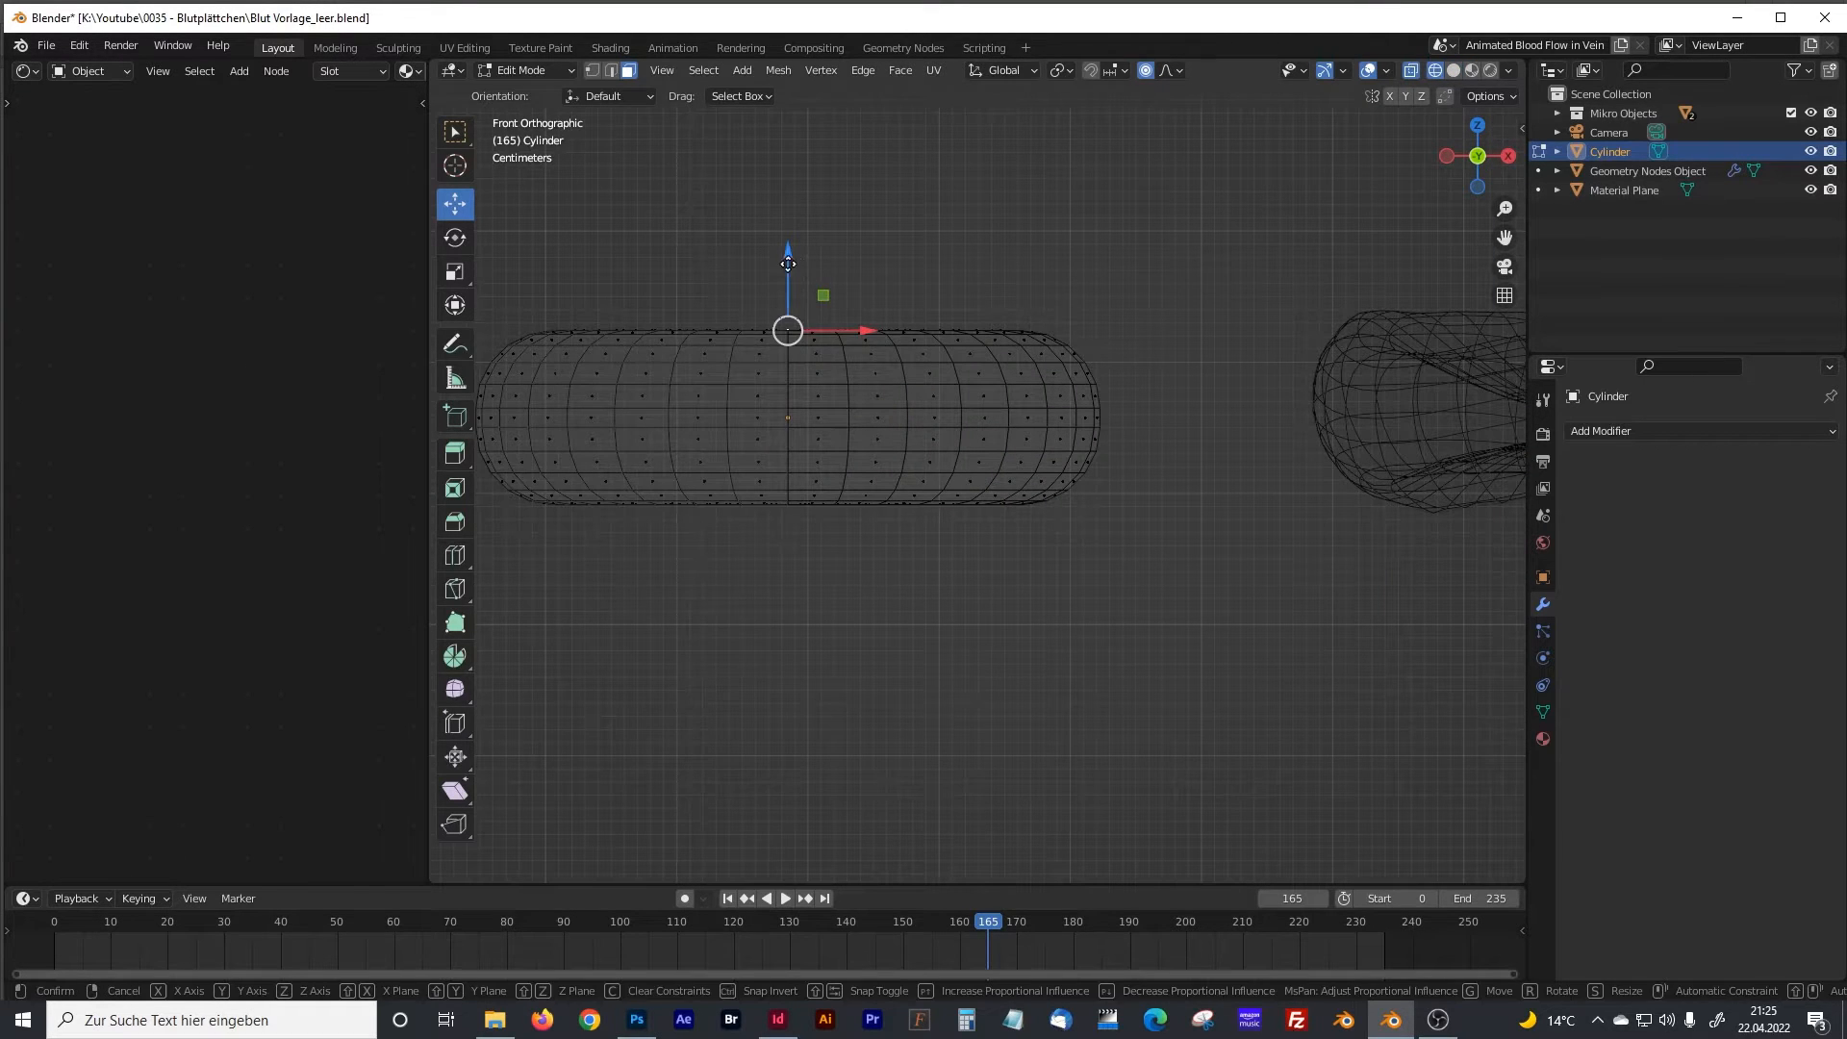
key("z")
scroll(791, 303, "down", 2)
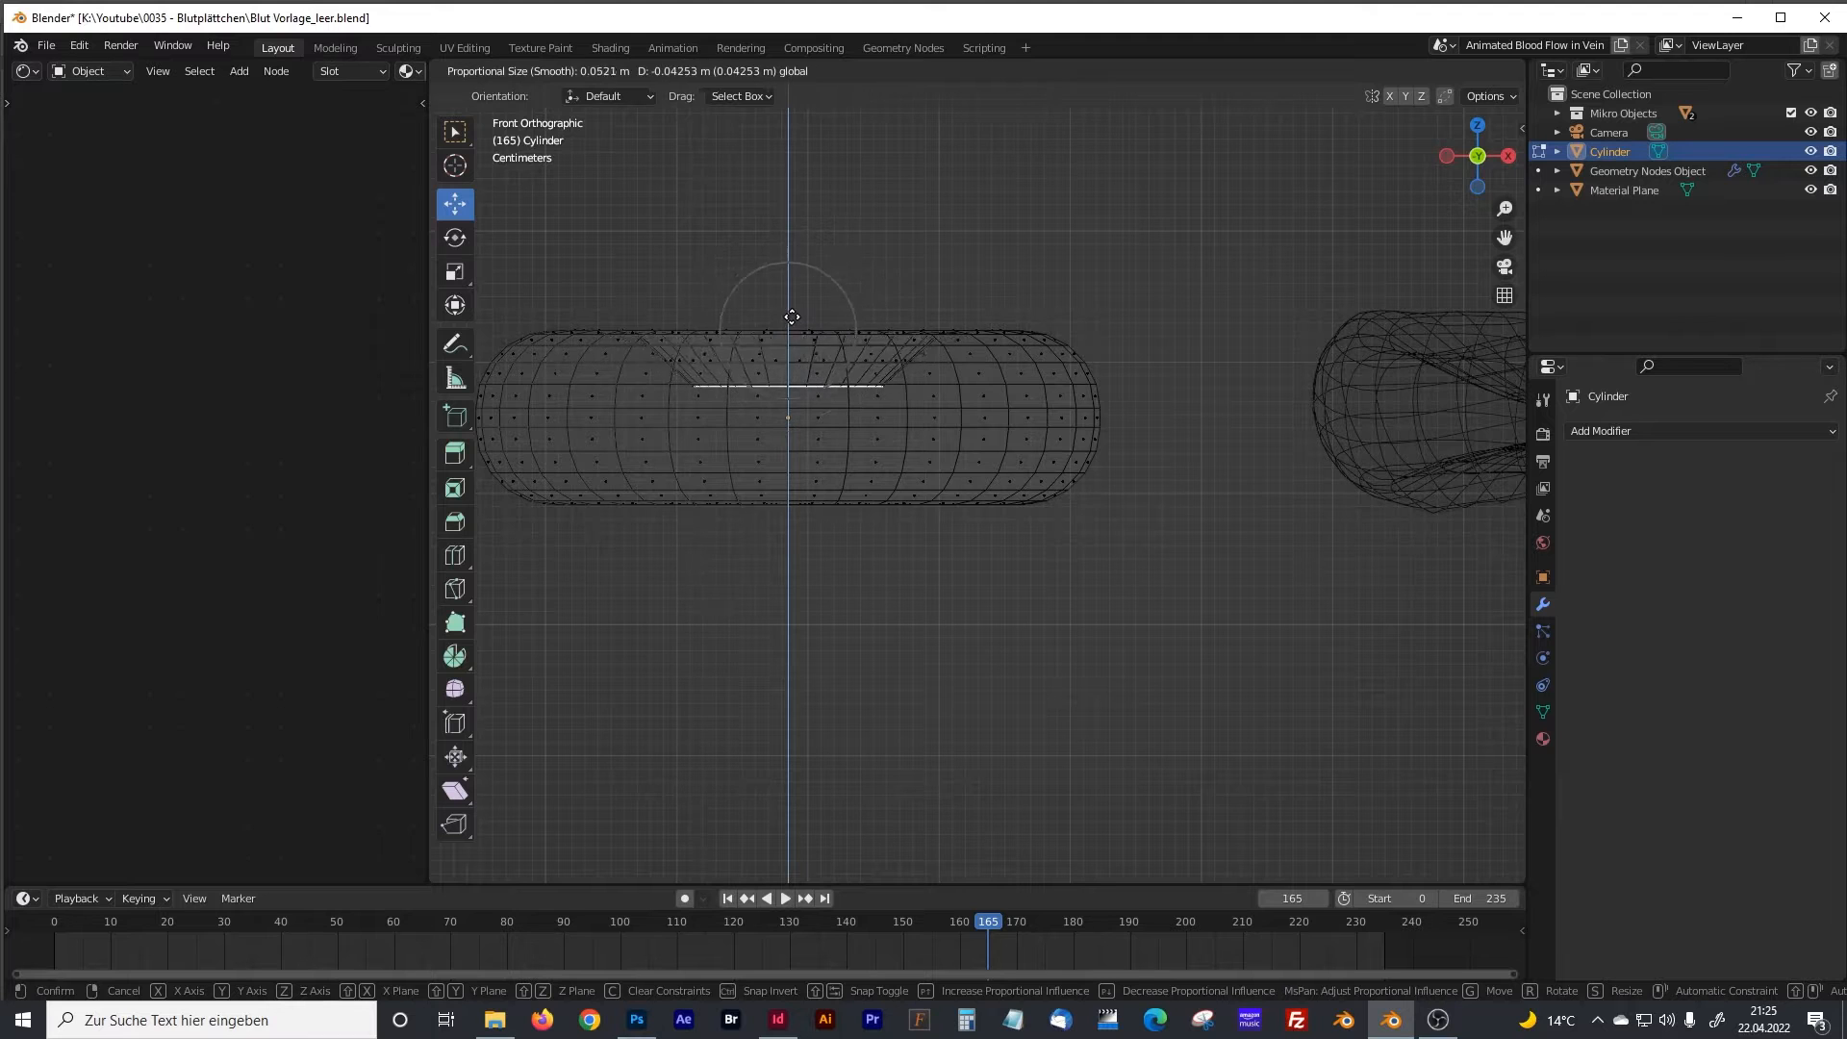
scroll(790, 313, "down", 1)
scroll(784, 314, "down", 2)
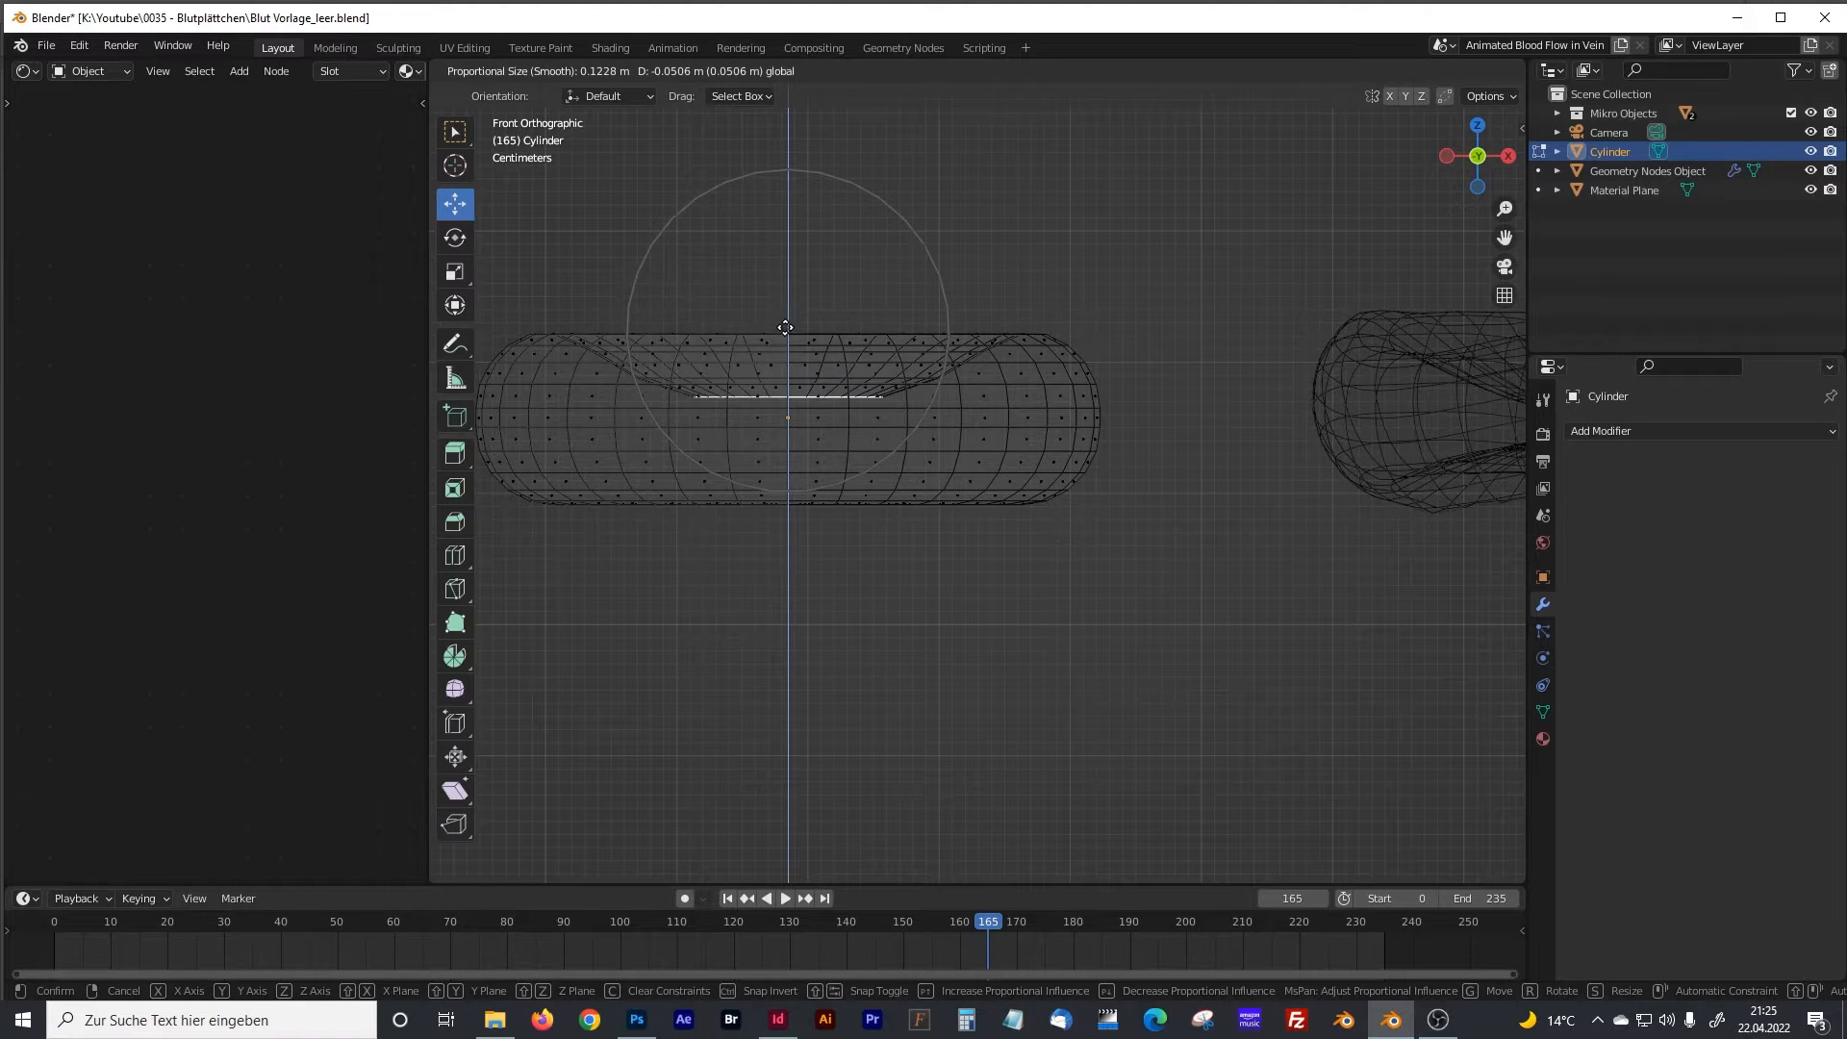
left_click(784, 322)
Select the small inner bottom face and move it up along Z with smooth proportional editing to dent the underside.
middle_click_drag(883, 534, 895, 502)
left_click(1410, 73)
left_click(731, 448)
middle_click_drag(849, 352, 1002, 441)
left_click(1412, 73)
key("g")
key("z")
scroll(903, 452, "up", 1)
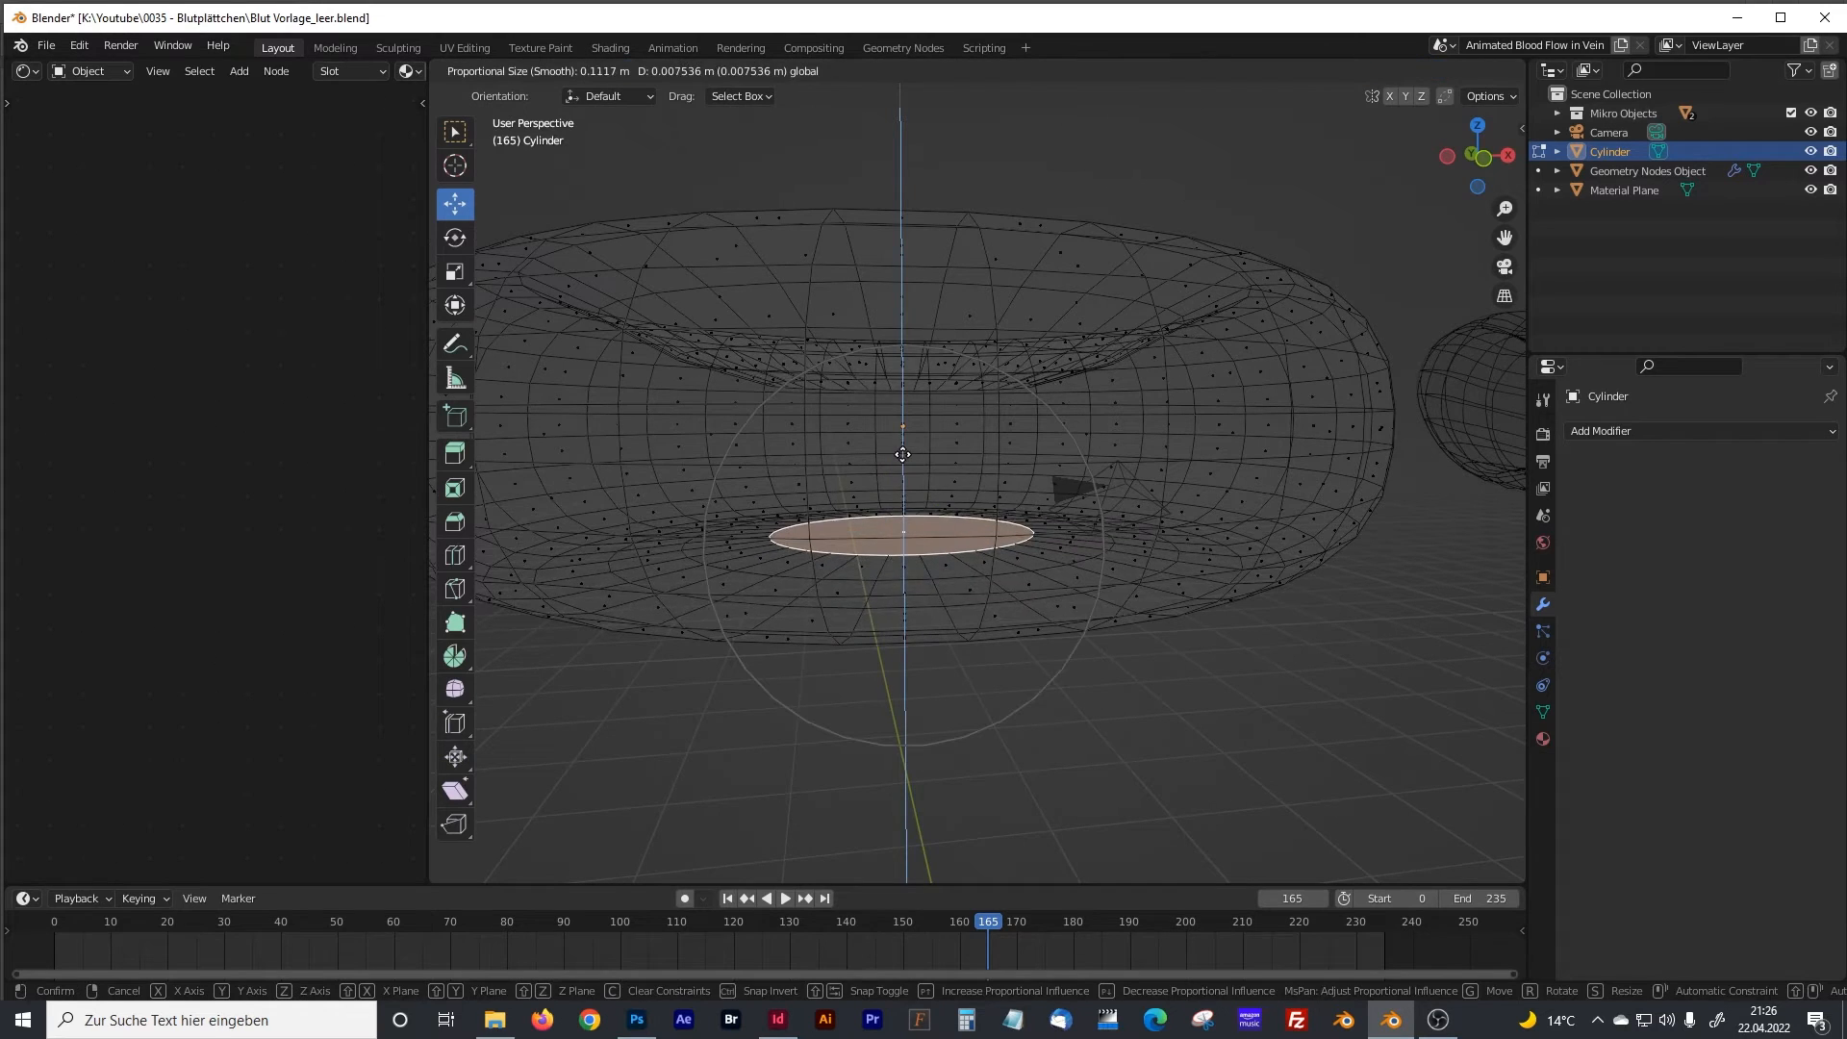
left_click(904, 374)
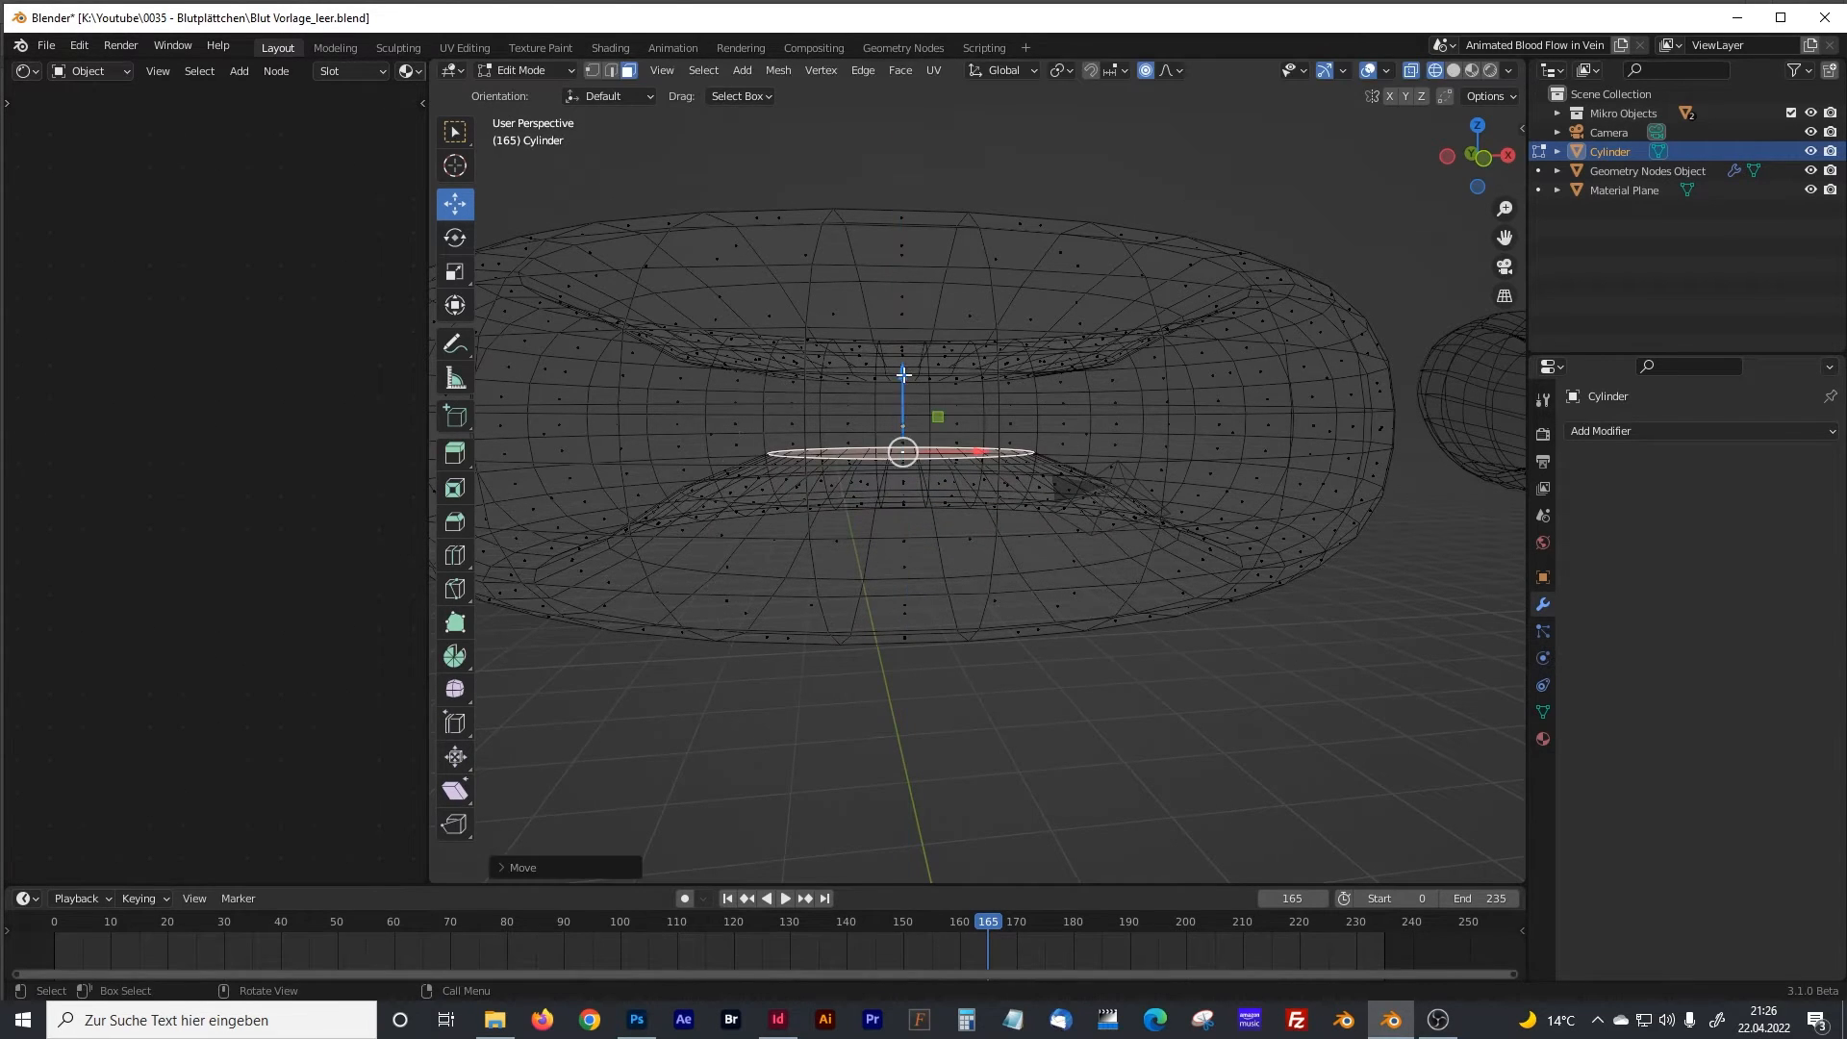
Return to Object Mode with solid display and shade the dented disc smooth.
key("Tab")
middle_click_drag(1037, 407, 1355, 156)
left_click(1414, 72)
middle_click_drag(1154, 241, 1202, 192)
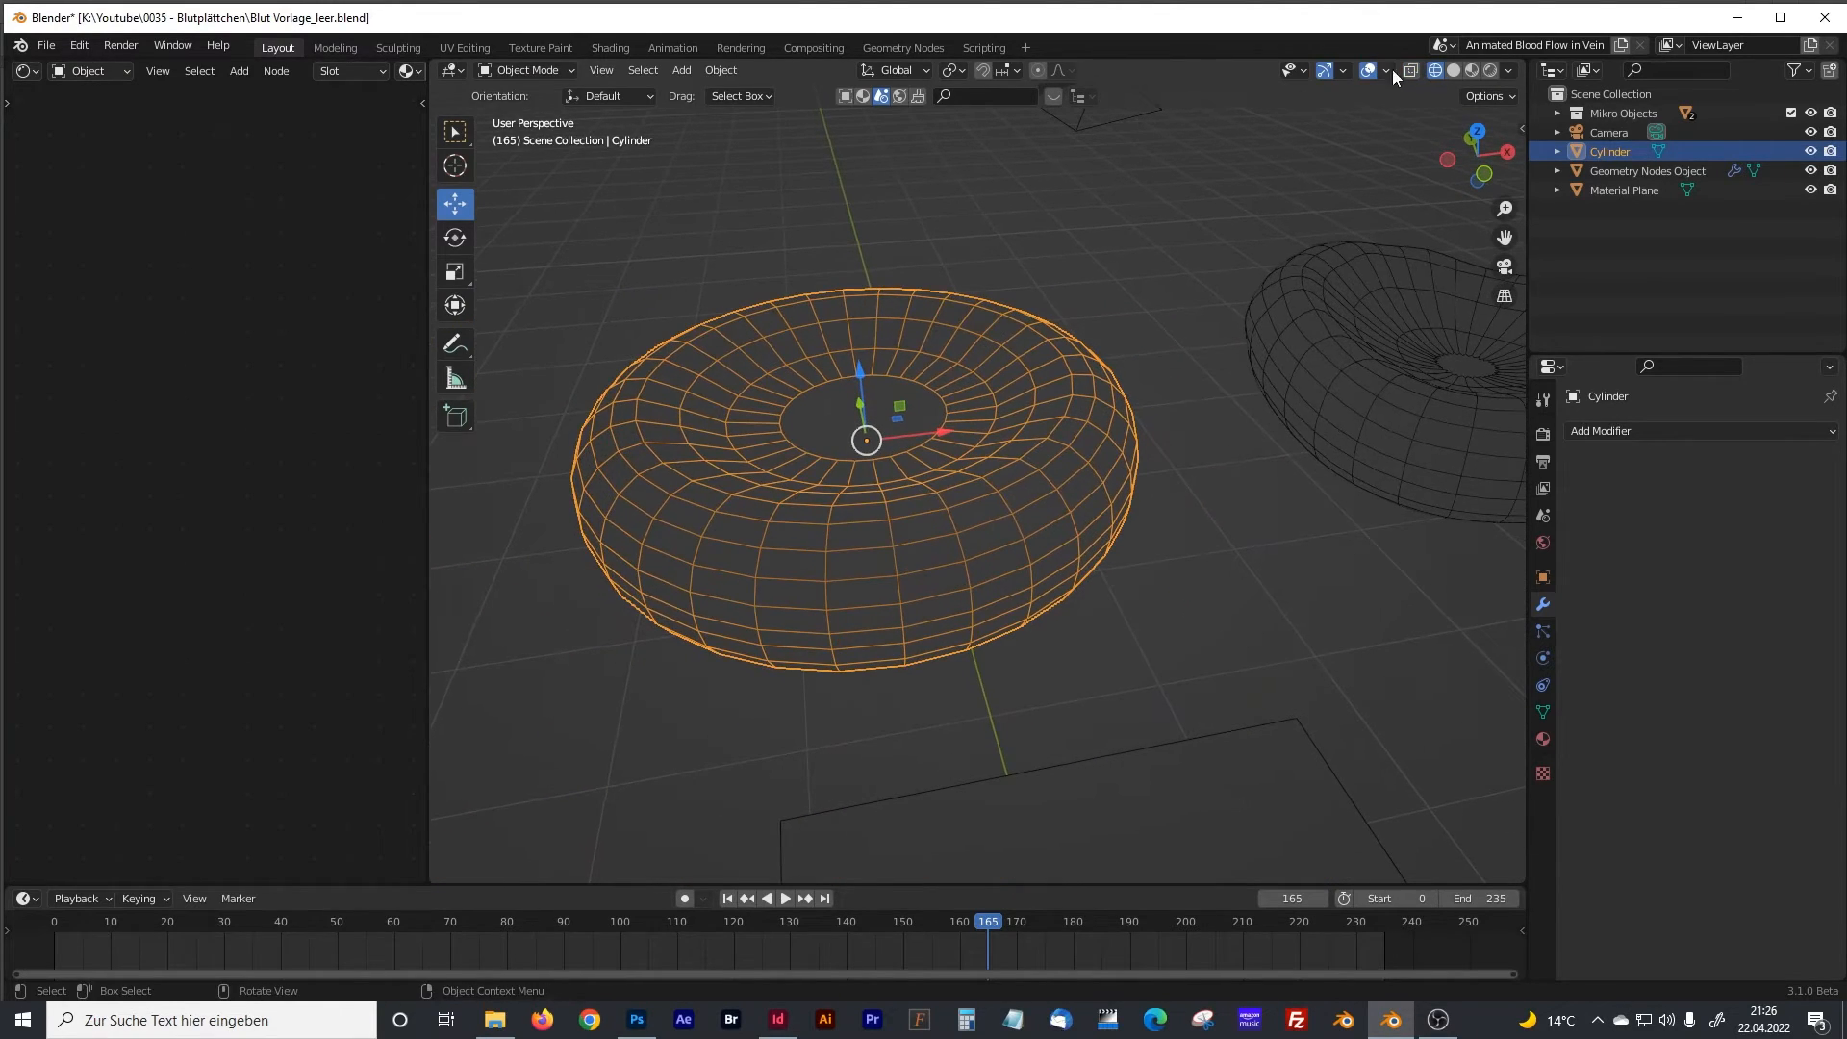
left_click(1451, 71)
middle_click_drag(1095, 313, 1099, 333)
right_click(964, 340)
left_click(964, 340)
Enter Edit Mode with vertex selection and raise a back rim vertex about 0.006 m along Z with smooth proportional editing.
mouse_move(1004, 449)
middle_mouse_down()
mouse_move(1002, 391)
mouse_move(1025, 443)
middle_mouse_up()
key("Tab")
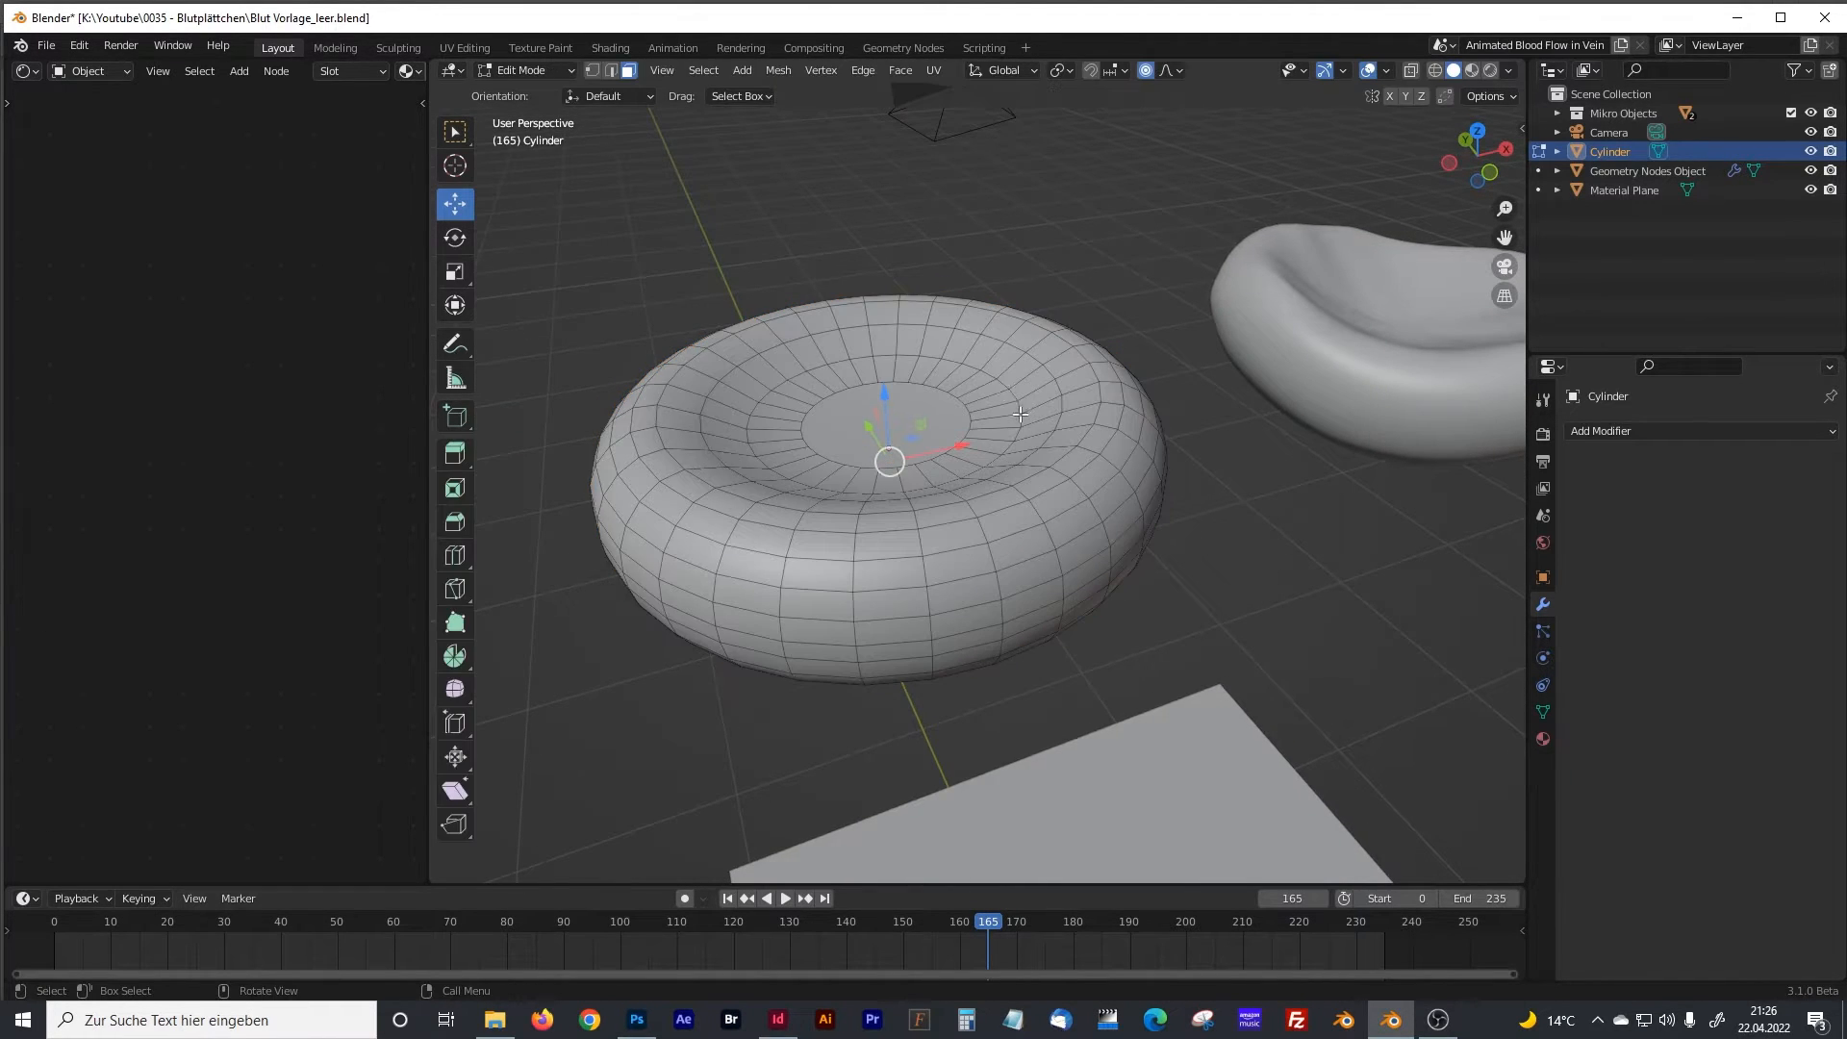
middle_click_drag(1065, 389, 861, 430)
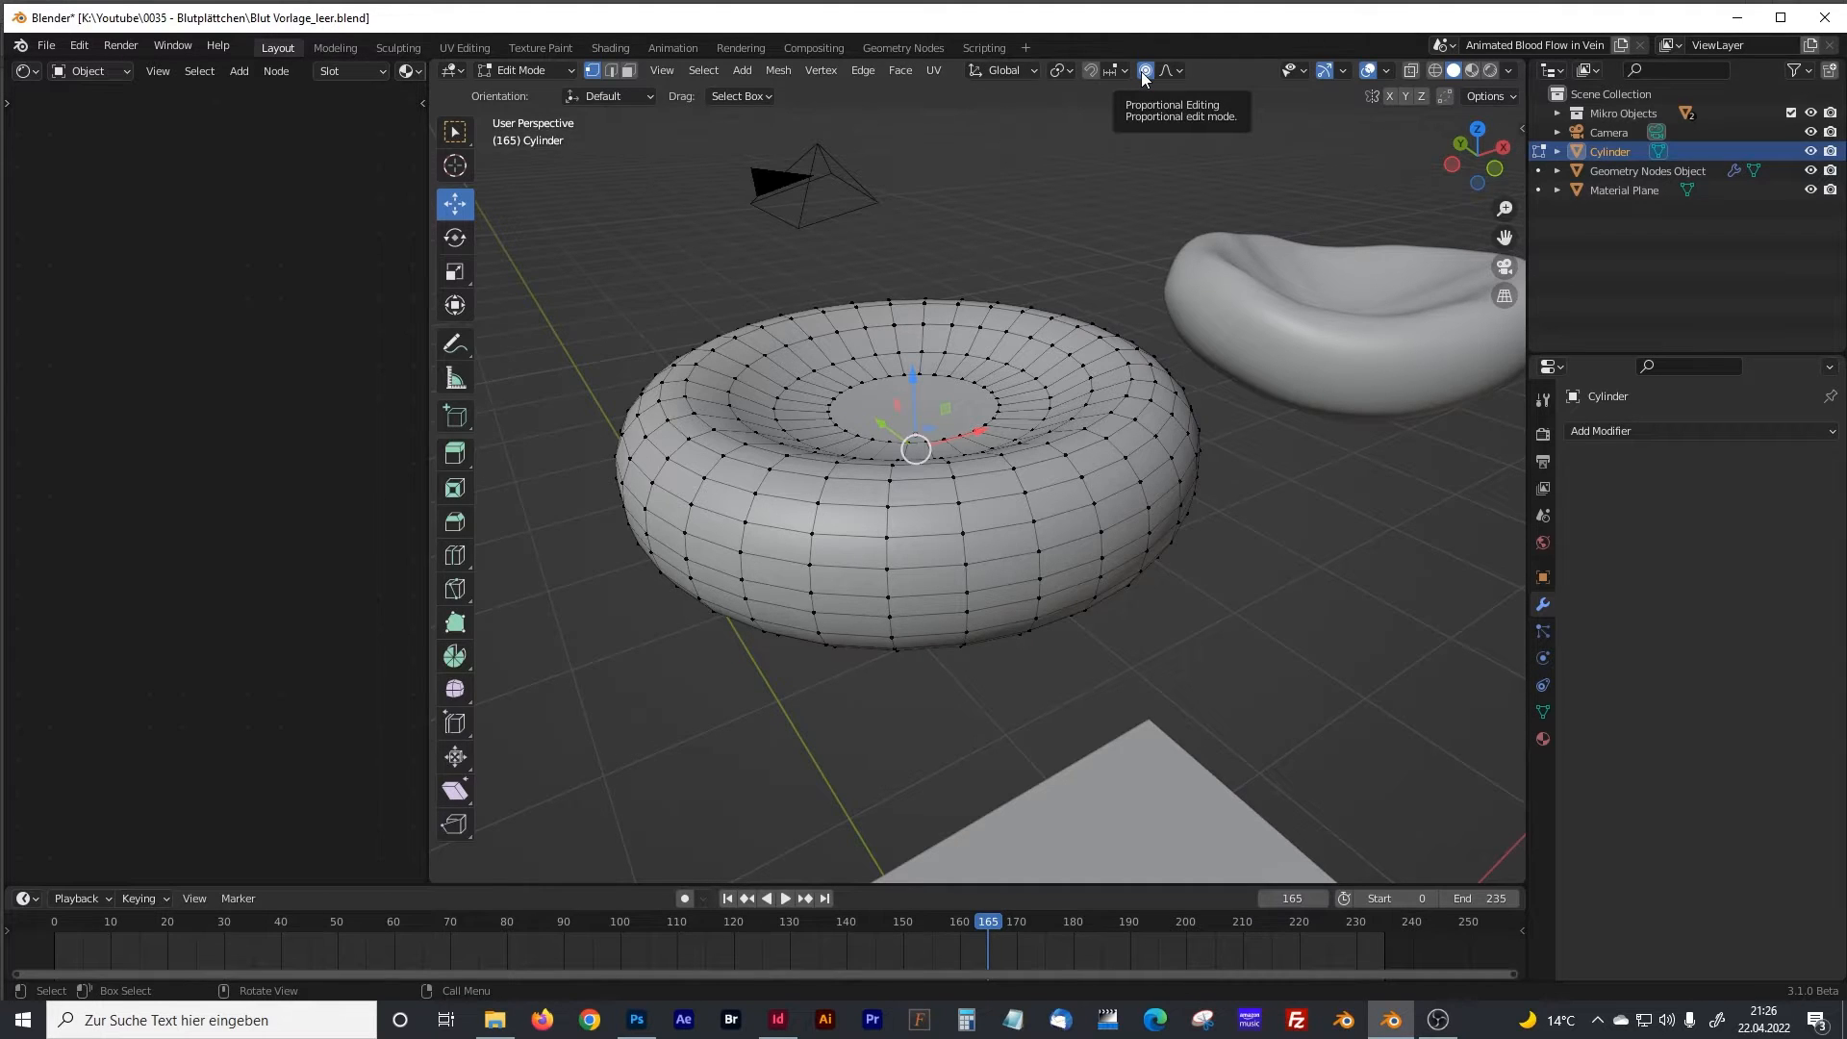
left_click(861, 329)
key("g")
key("z")
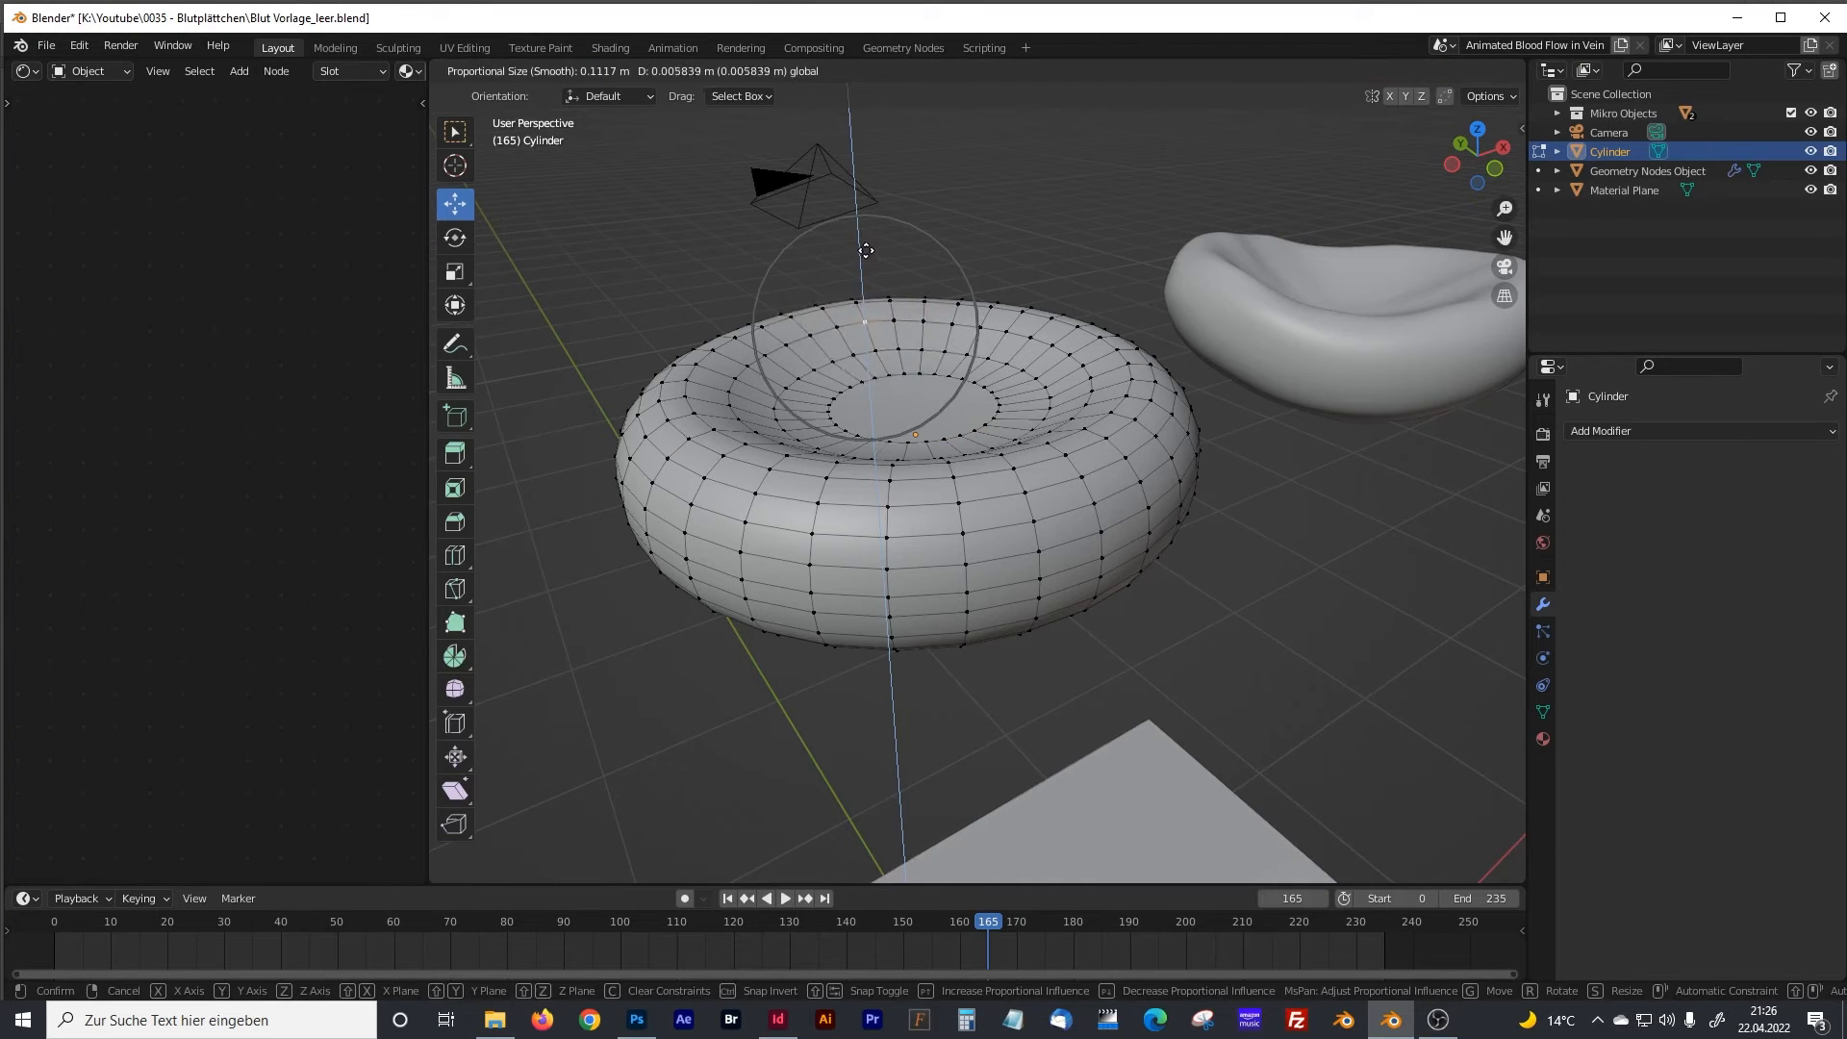
left_click(866, 252)
Shift one vertex on each of two opposite sides of the cell's rim with proportional editing to make the outline irregular.
left_click(1159, 437)
middle_click_drag(1199, 441, 1215, 492)
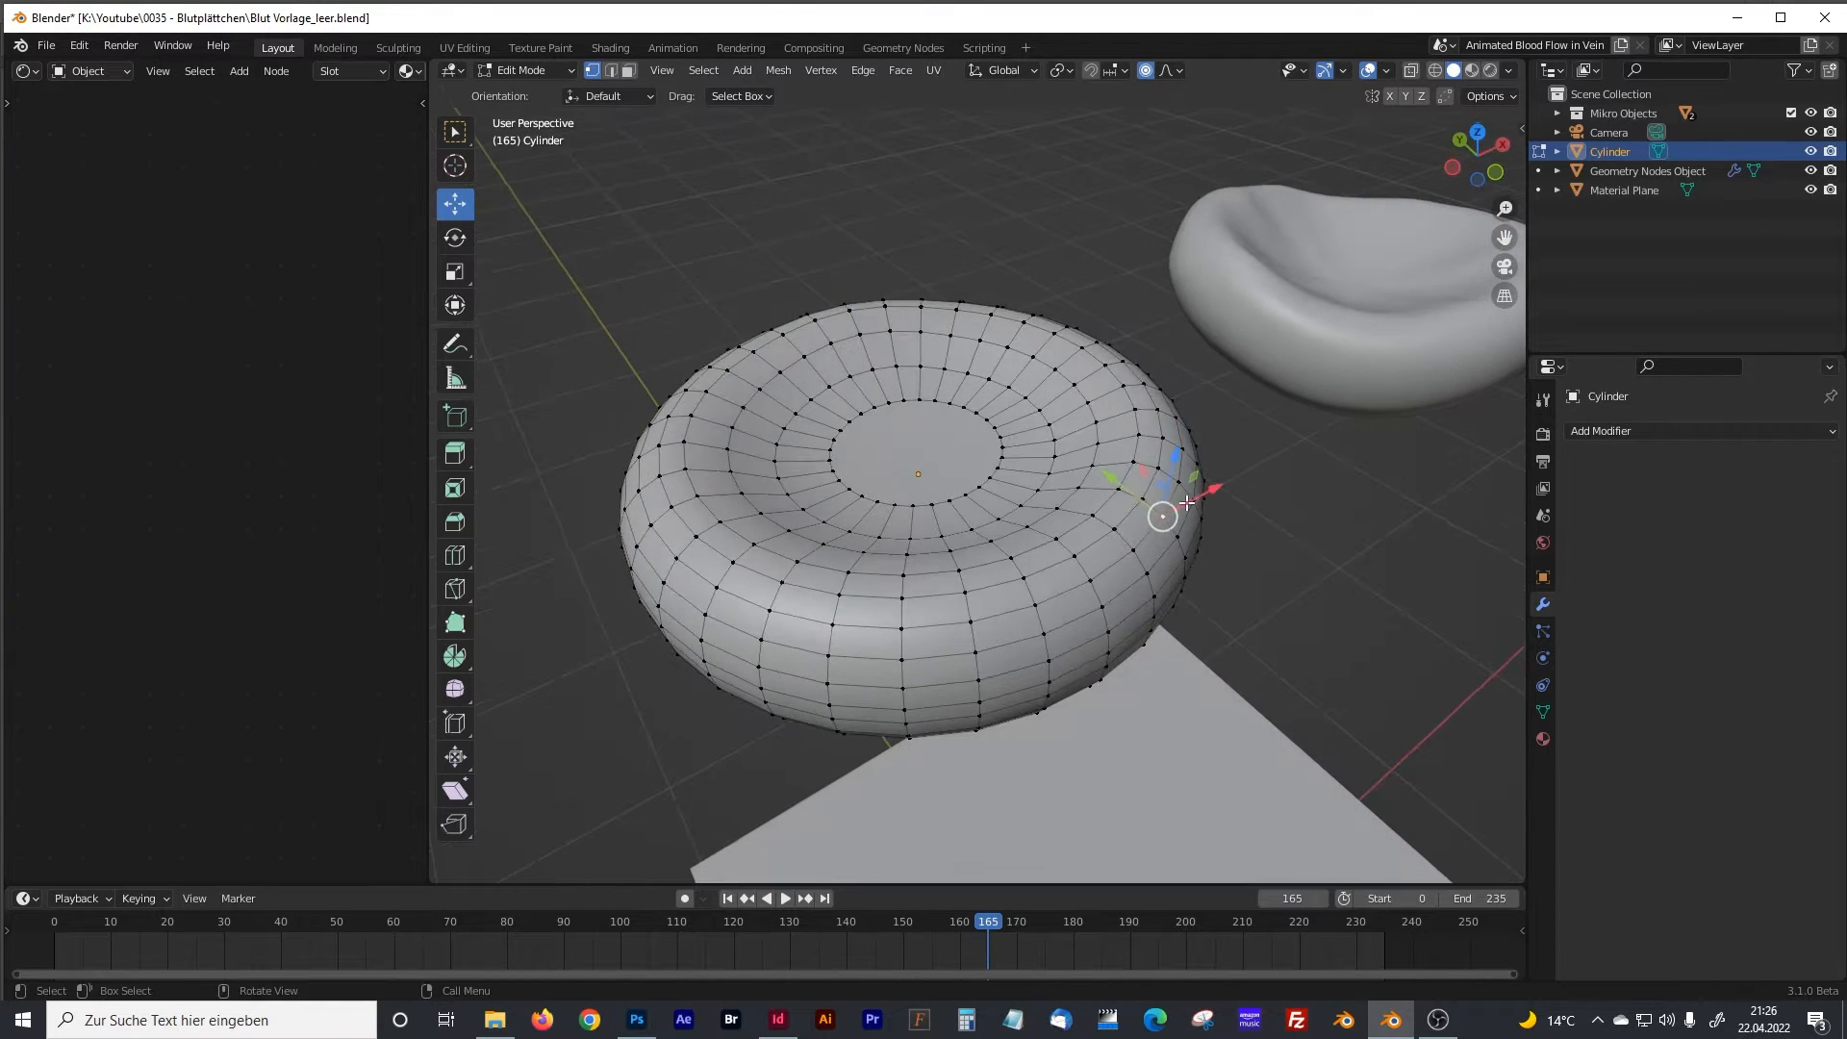
key("g")
left_click(1187, 523)
left_click(678, 557)
left_click_drag(748, 540, 728, 542)
left_click(728, 544)
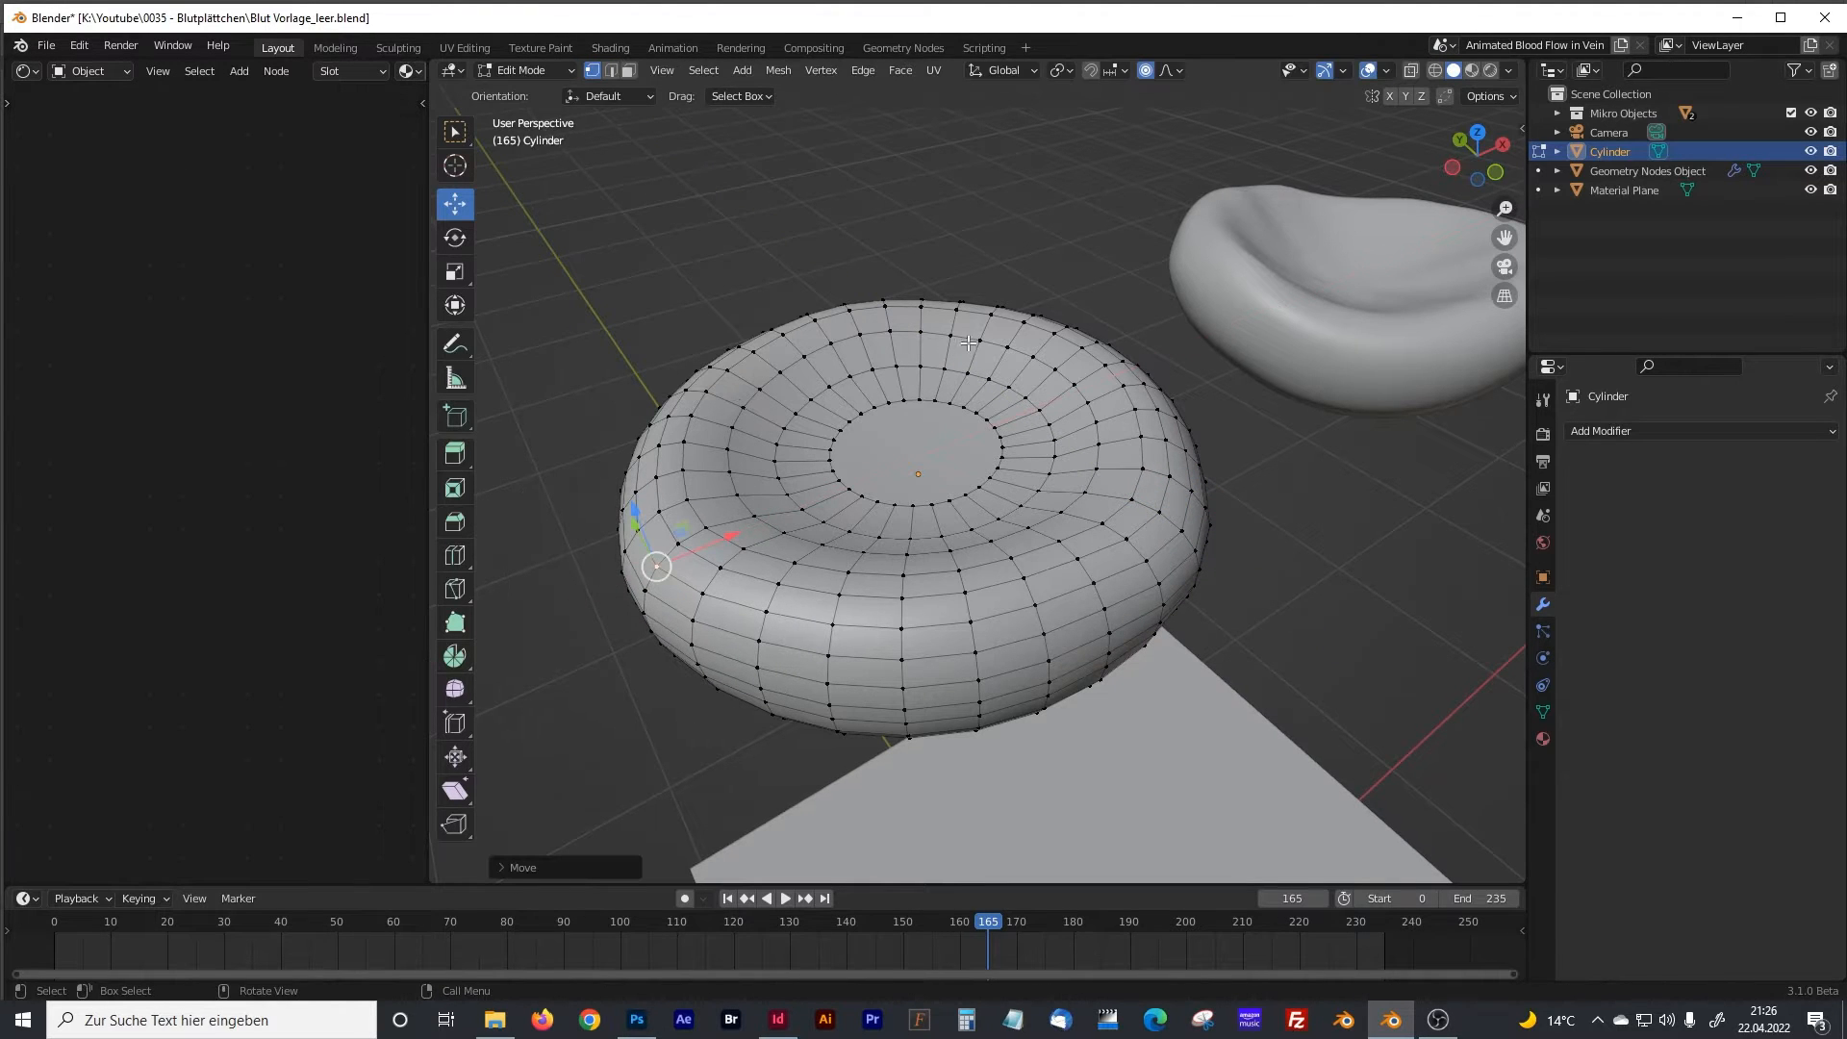
Nudge a vertex at the edge of the central dent and another on the back outer rim with proportional editing.
left_click(944, 404)
left_click_drag(933, 341, 932, 330)
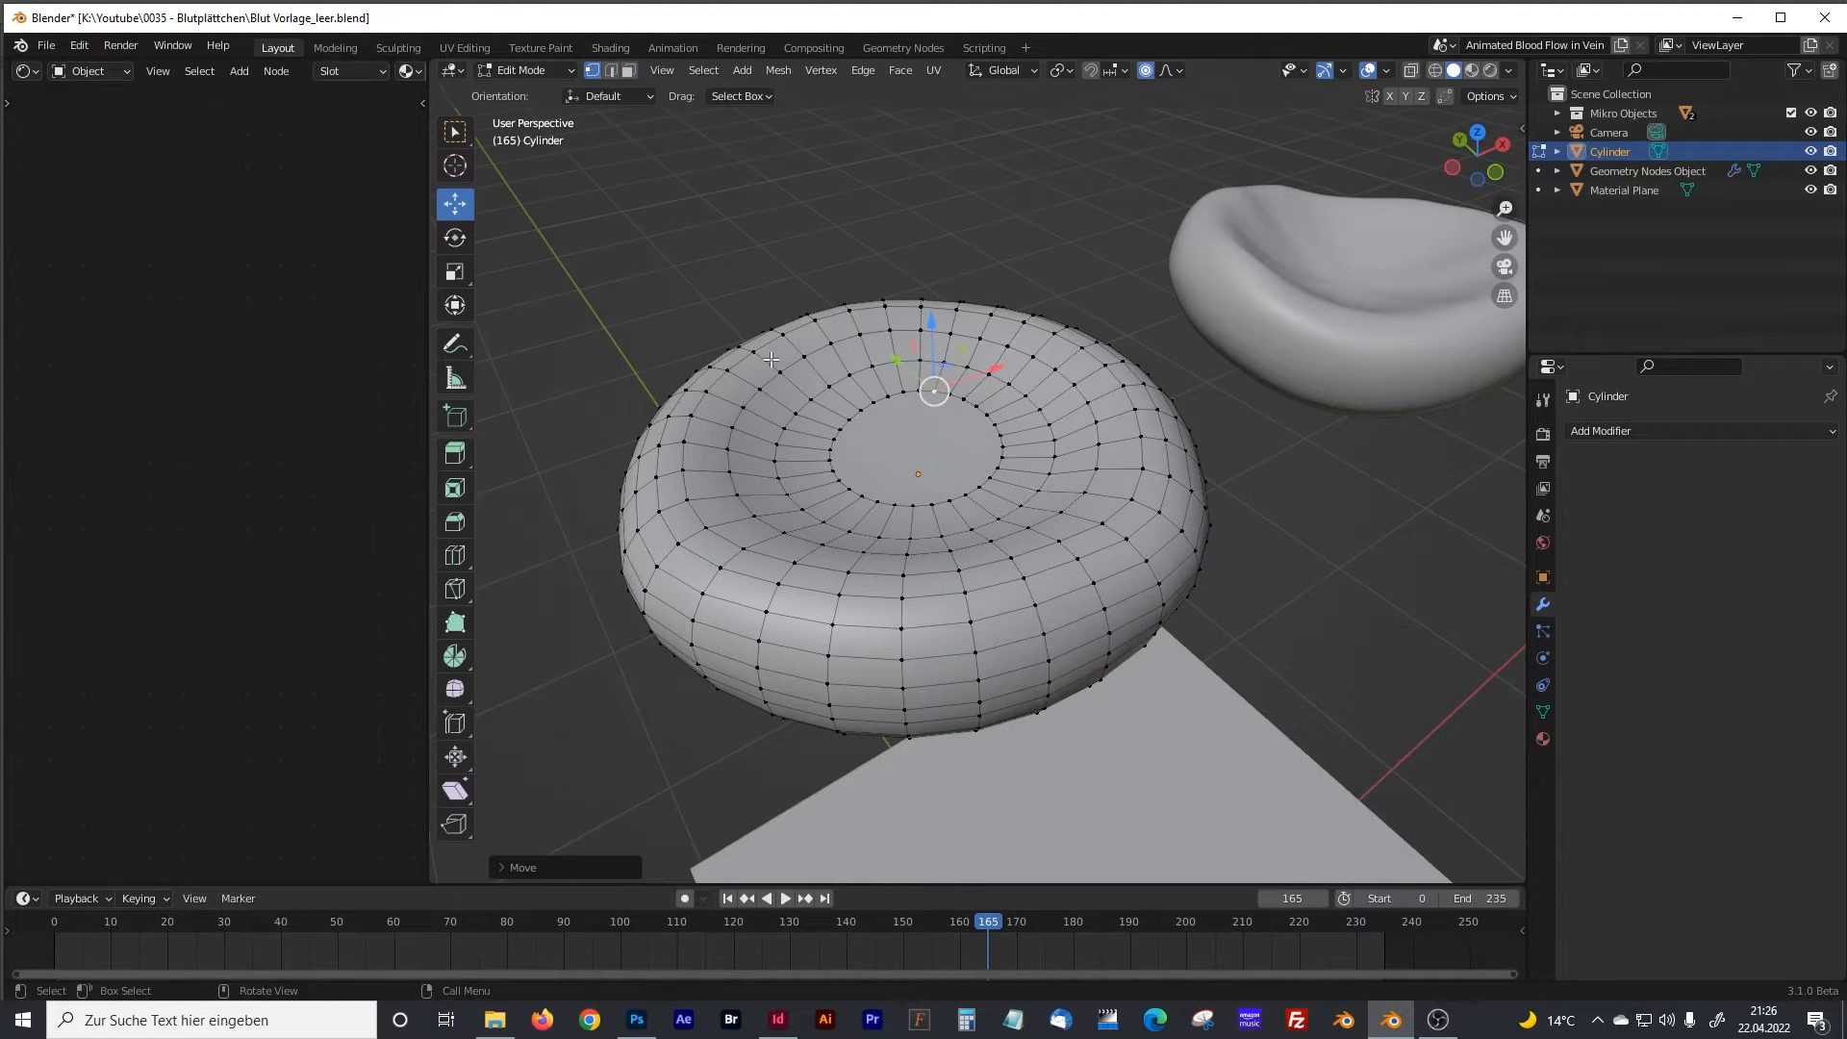
left_click(669, 395)
left_click_drag(647, 379, 655, 389)
Push a vertex on the cell's outer side wall with proportional editing to deform the side slightly.
middle_click_drag(965, 421, 906, 355)
left_click(945, 270)
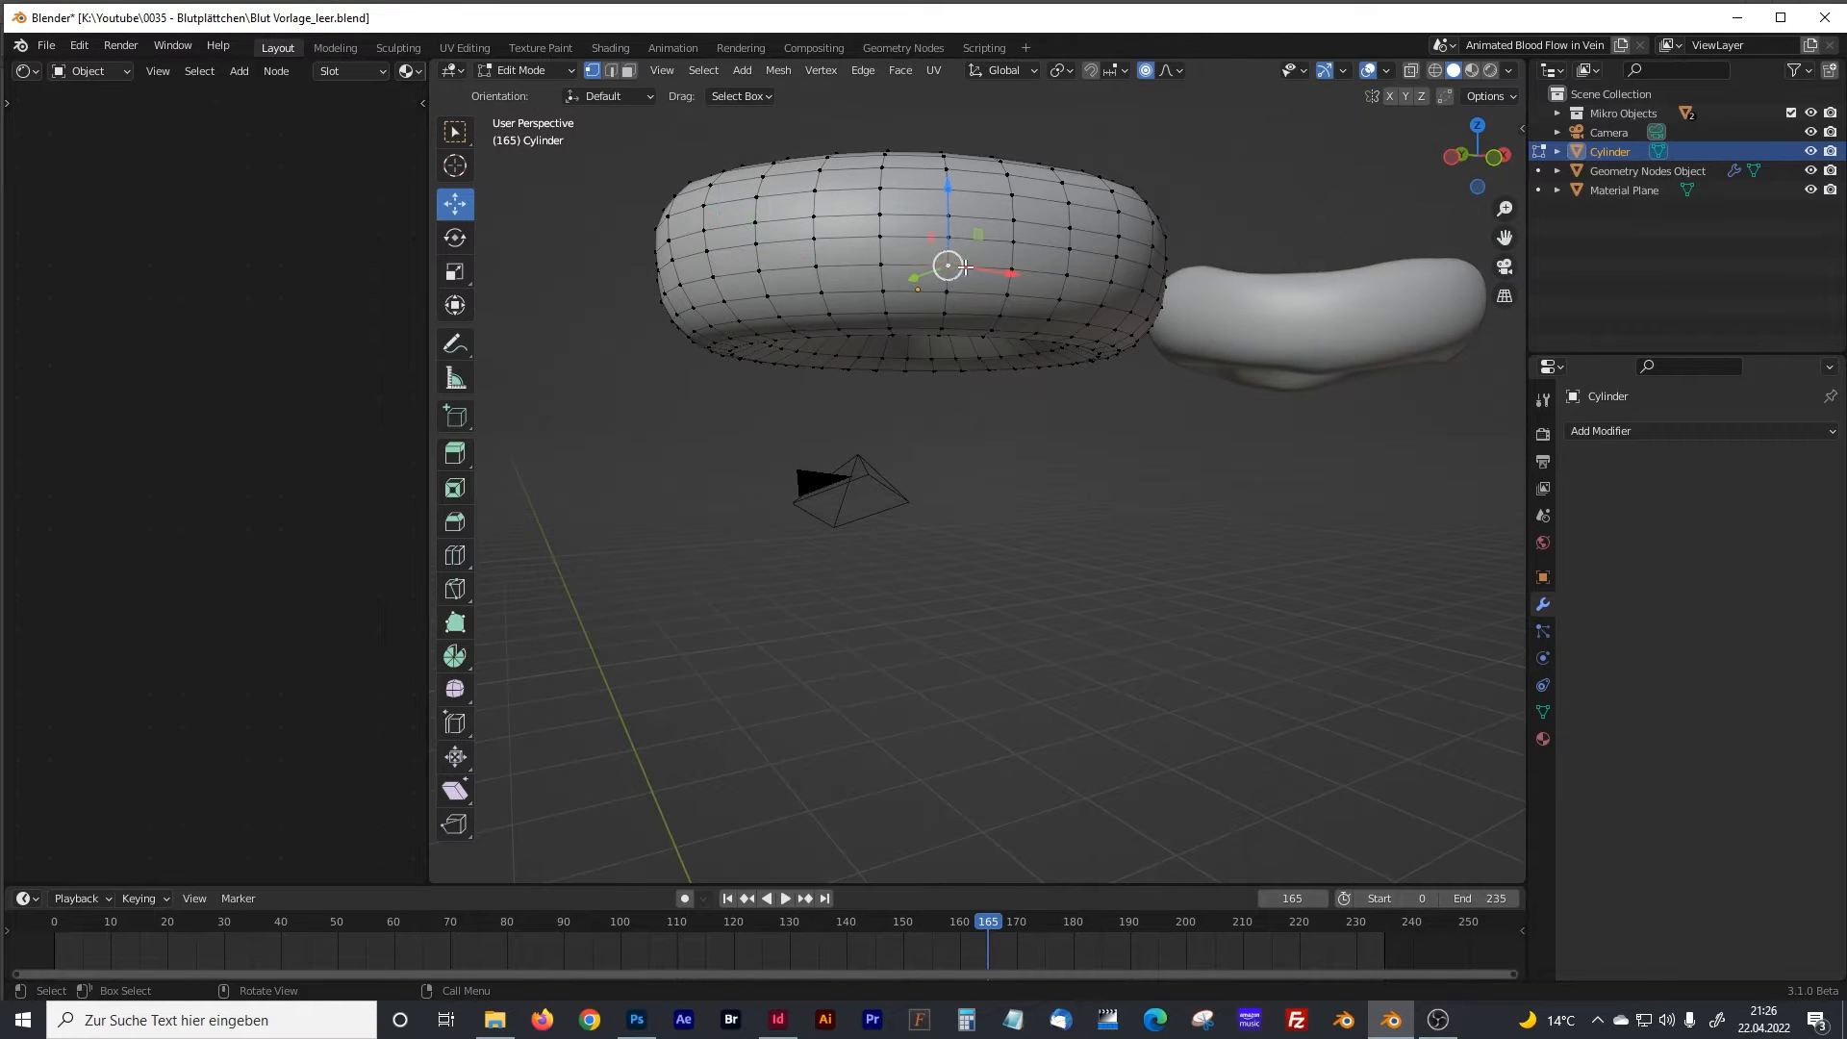
middle_click_drag(1010, 270, 1076, 304)
left_click_drag(1108, 334, 1128, 340)
Shift several vertices around the lower side and underside with proportional editing to make the bottom uneven.
middle_click_drag(1049, 345, 1056, 279)
left_click(948, 300)
left_click_drag(945, 254, 942, 269)
left_click(783, 329)
left_click_drag(788, 269, 788, 277)
left_click(1063, 236, "shift")
left_click_drag(911, 233, 911, 249)
Move further vertices on the upper rim with proportional editing, and return the cell to Object Mode.
middle_click_drag(1015, 217, 1031, 376)
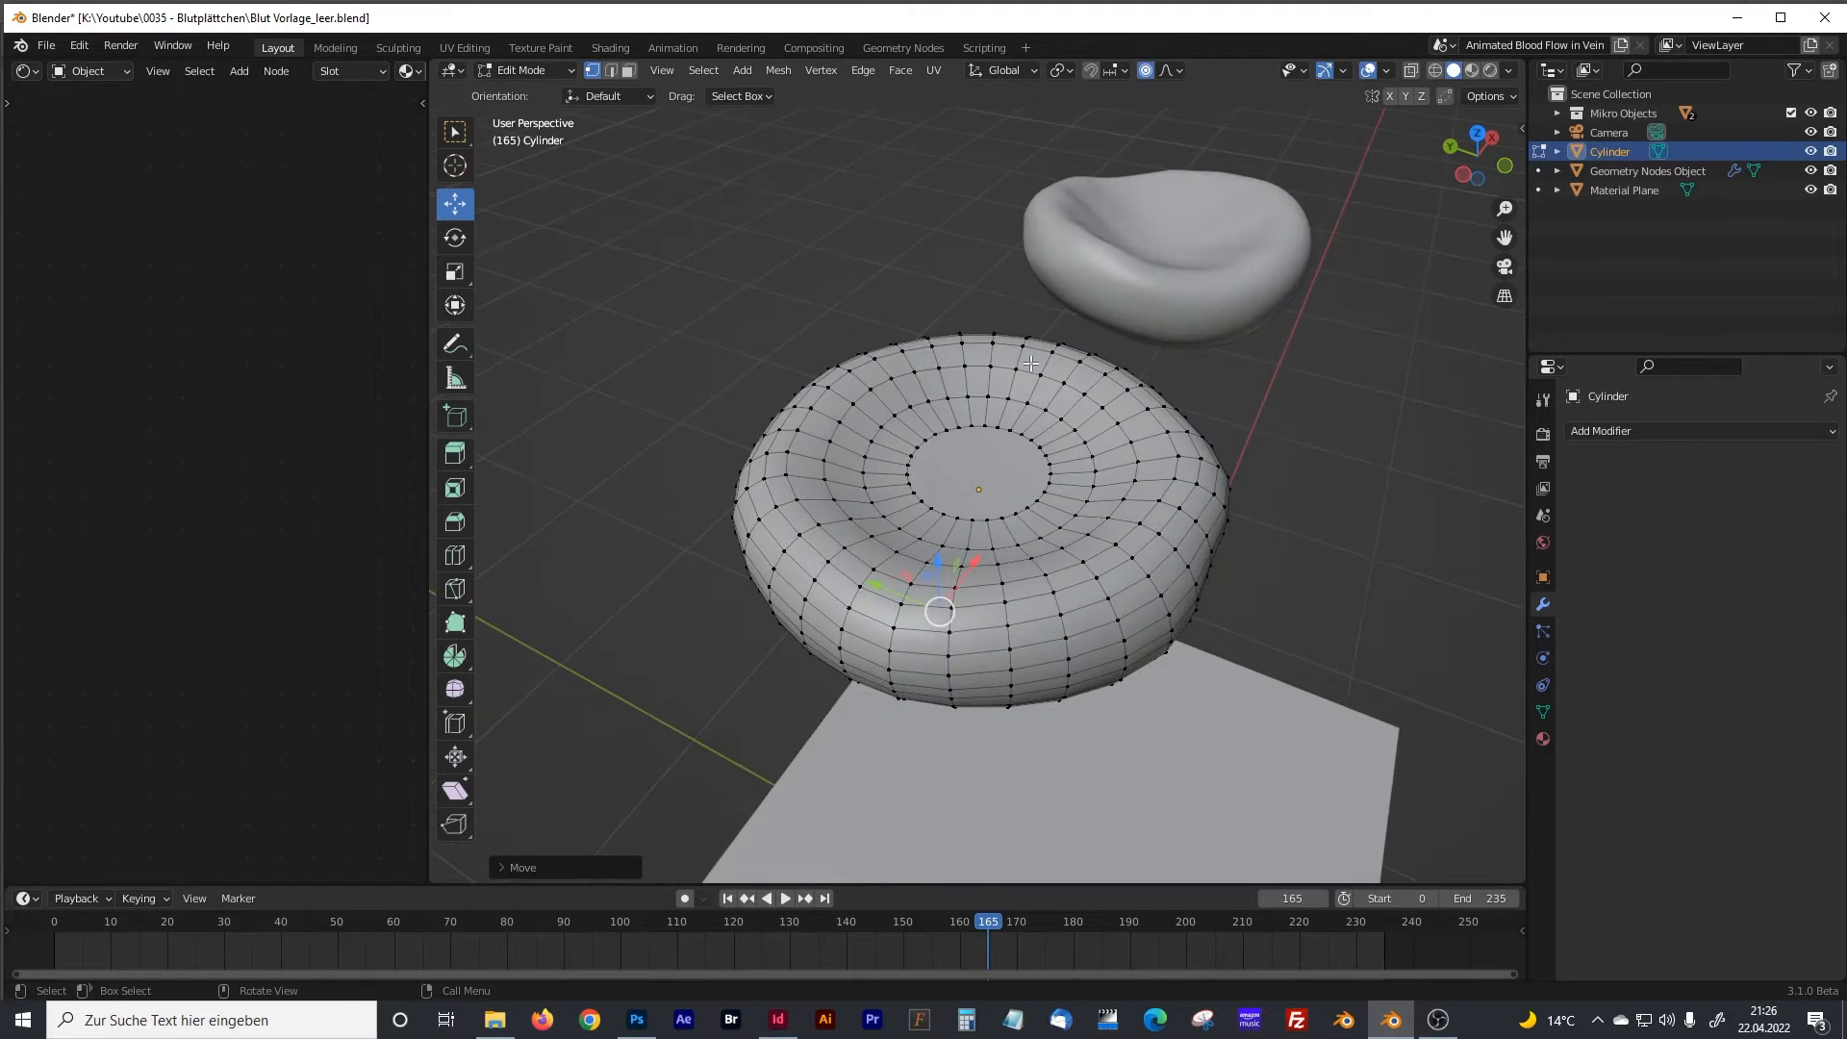
left_click(963, 336)
left_click_drag(963, 289, 1015, 379)
middle_click_drag(1015, 379, 919, 308)
left_click(897, 385)
left_click_drag(919, 306, 921, 298)
key("Tab")
middle_click_drag(1089, 396, 1223, 408)
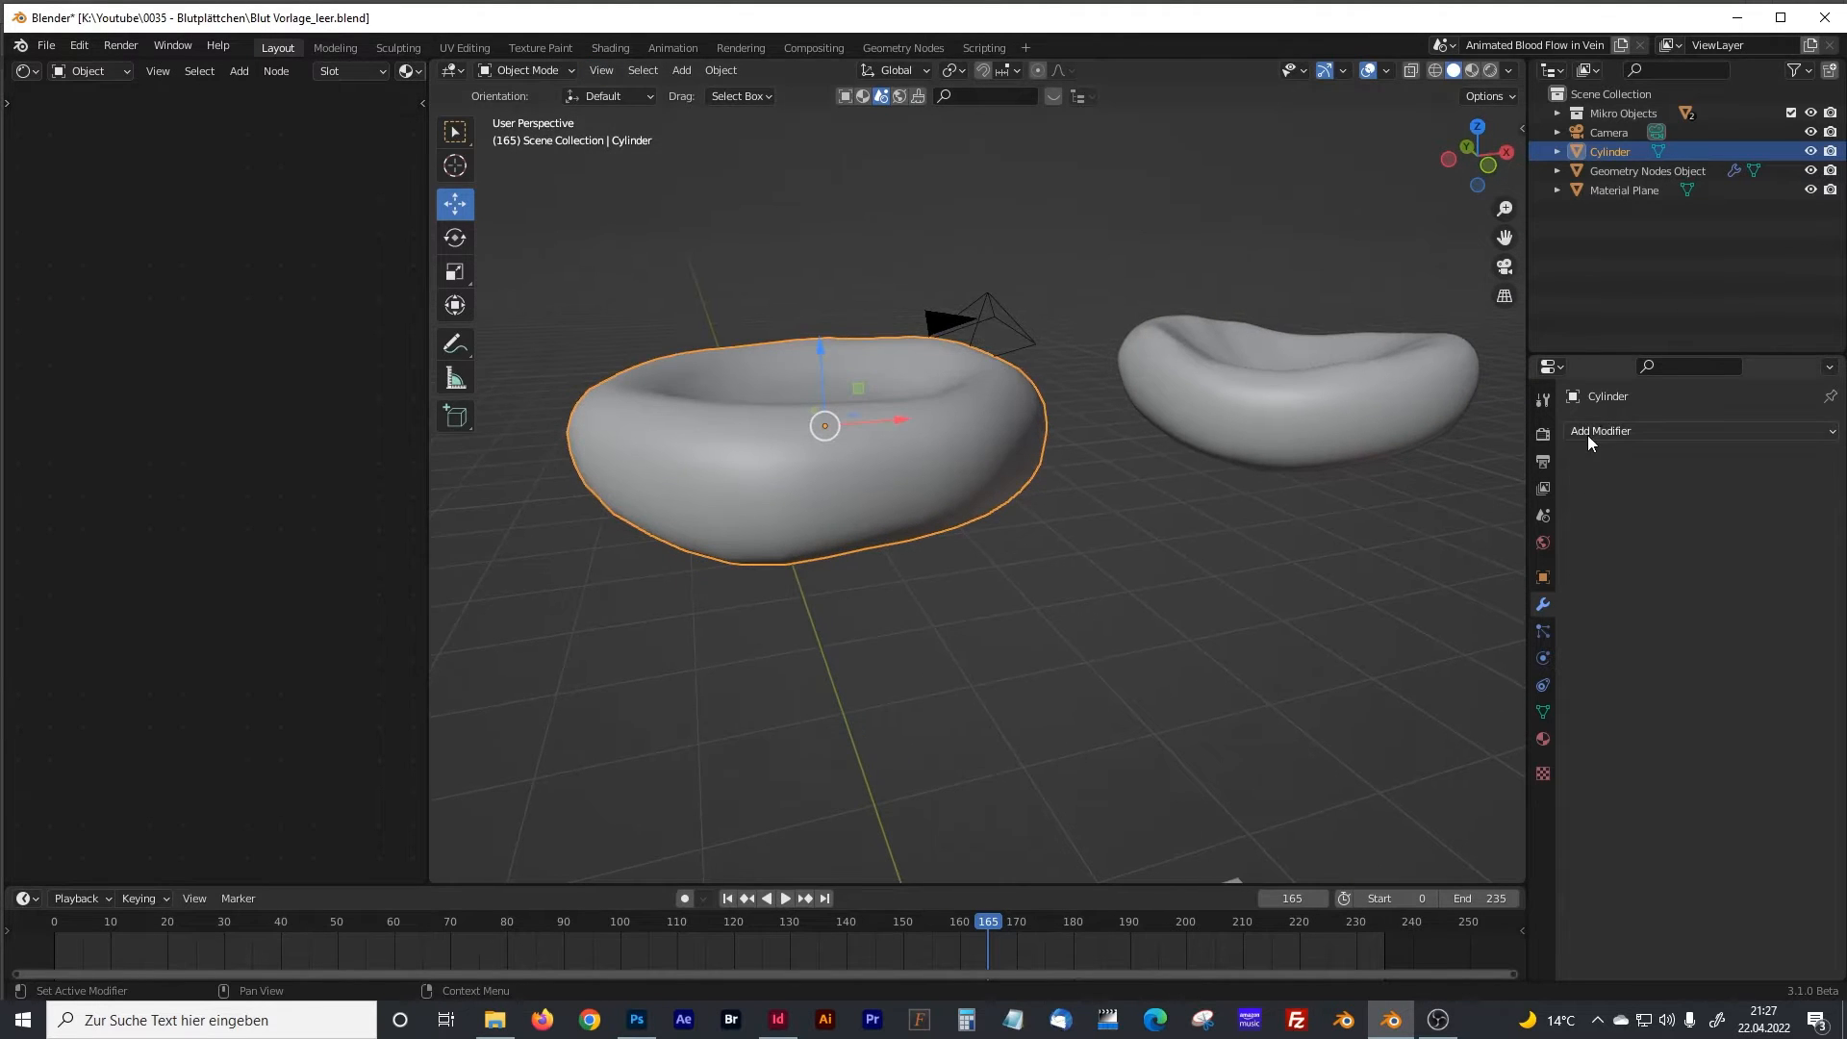
Add a Simple Deform modifier to the cell with a Twist of 36.1° around the X axis.
left_click(1633, 433)
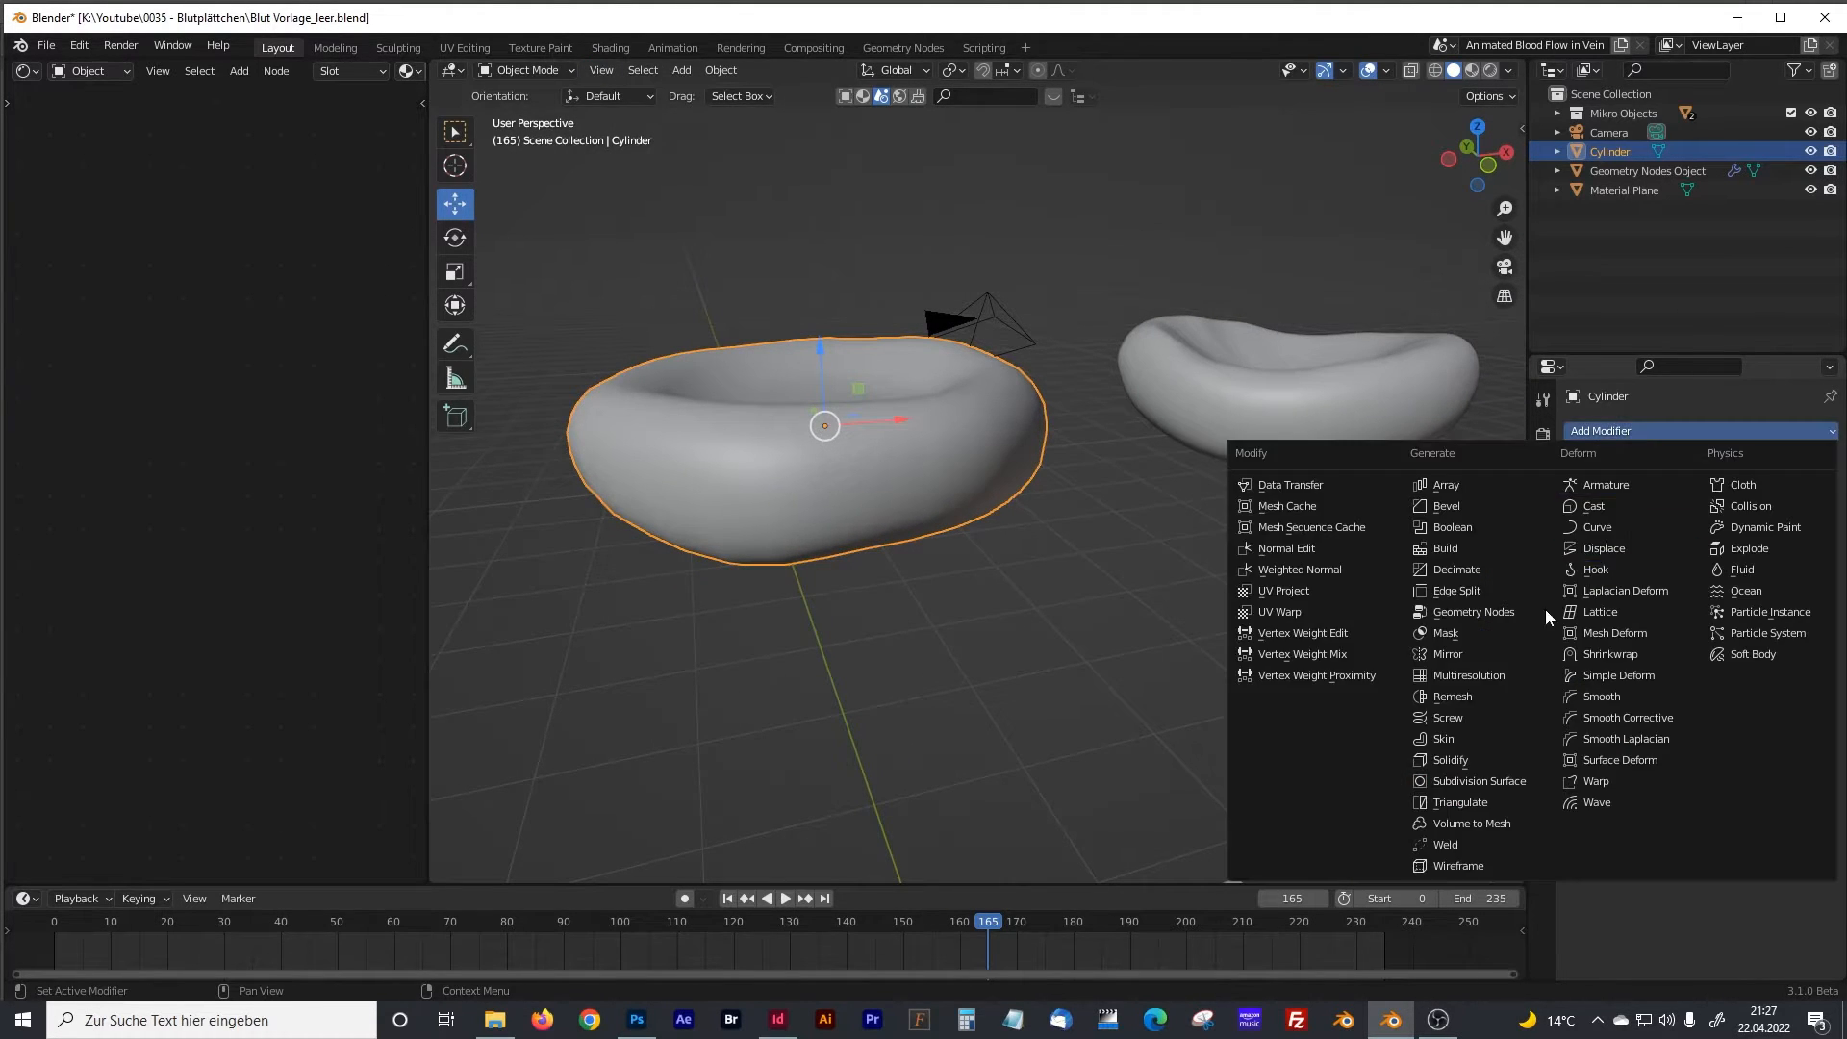
left_click(1602, 677)
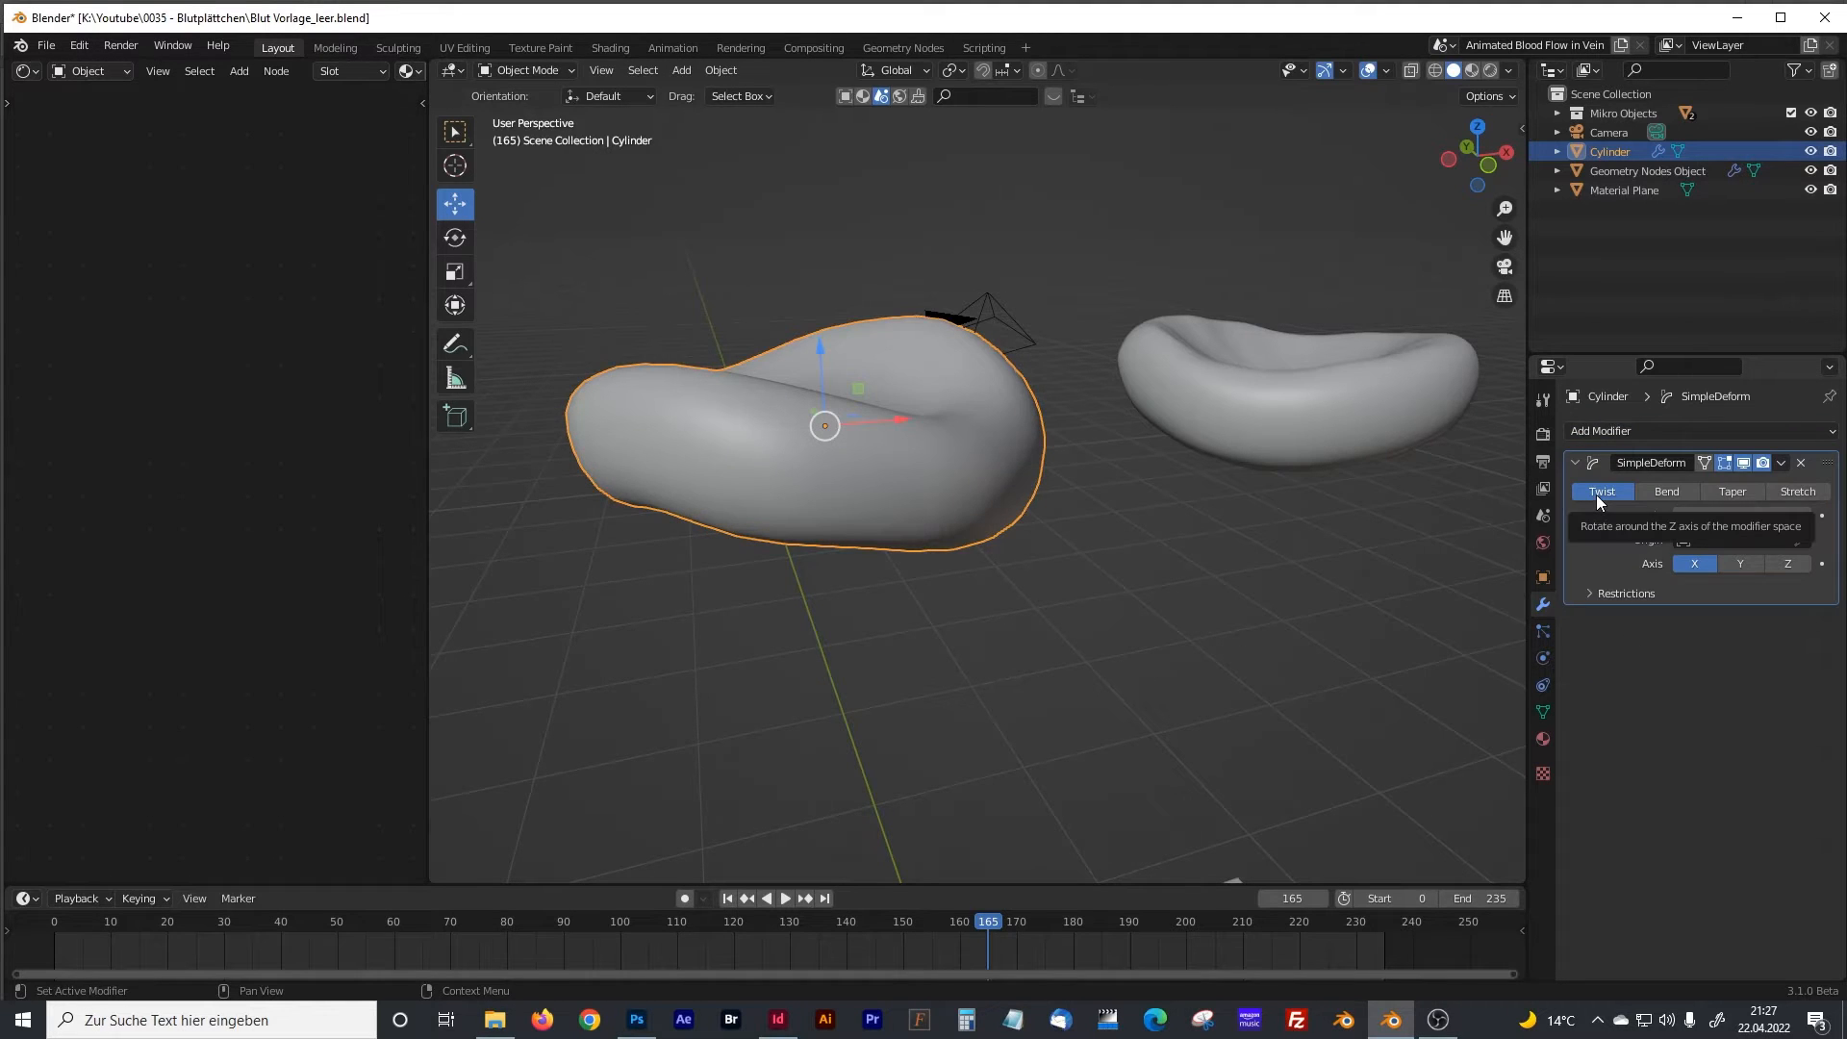
middle_click_drag(989, 531, 1458, 547)
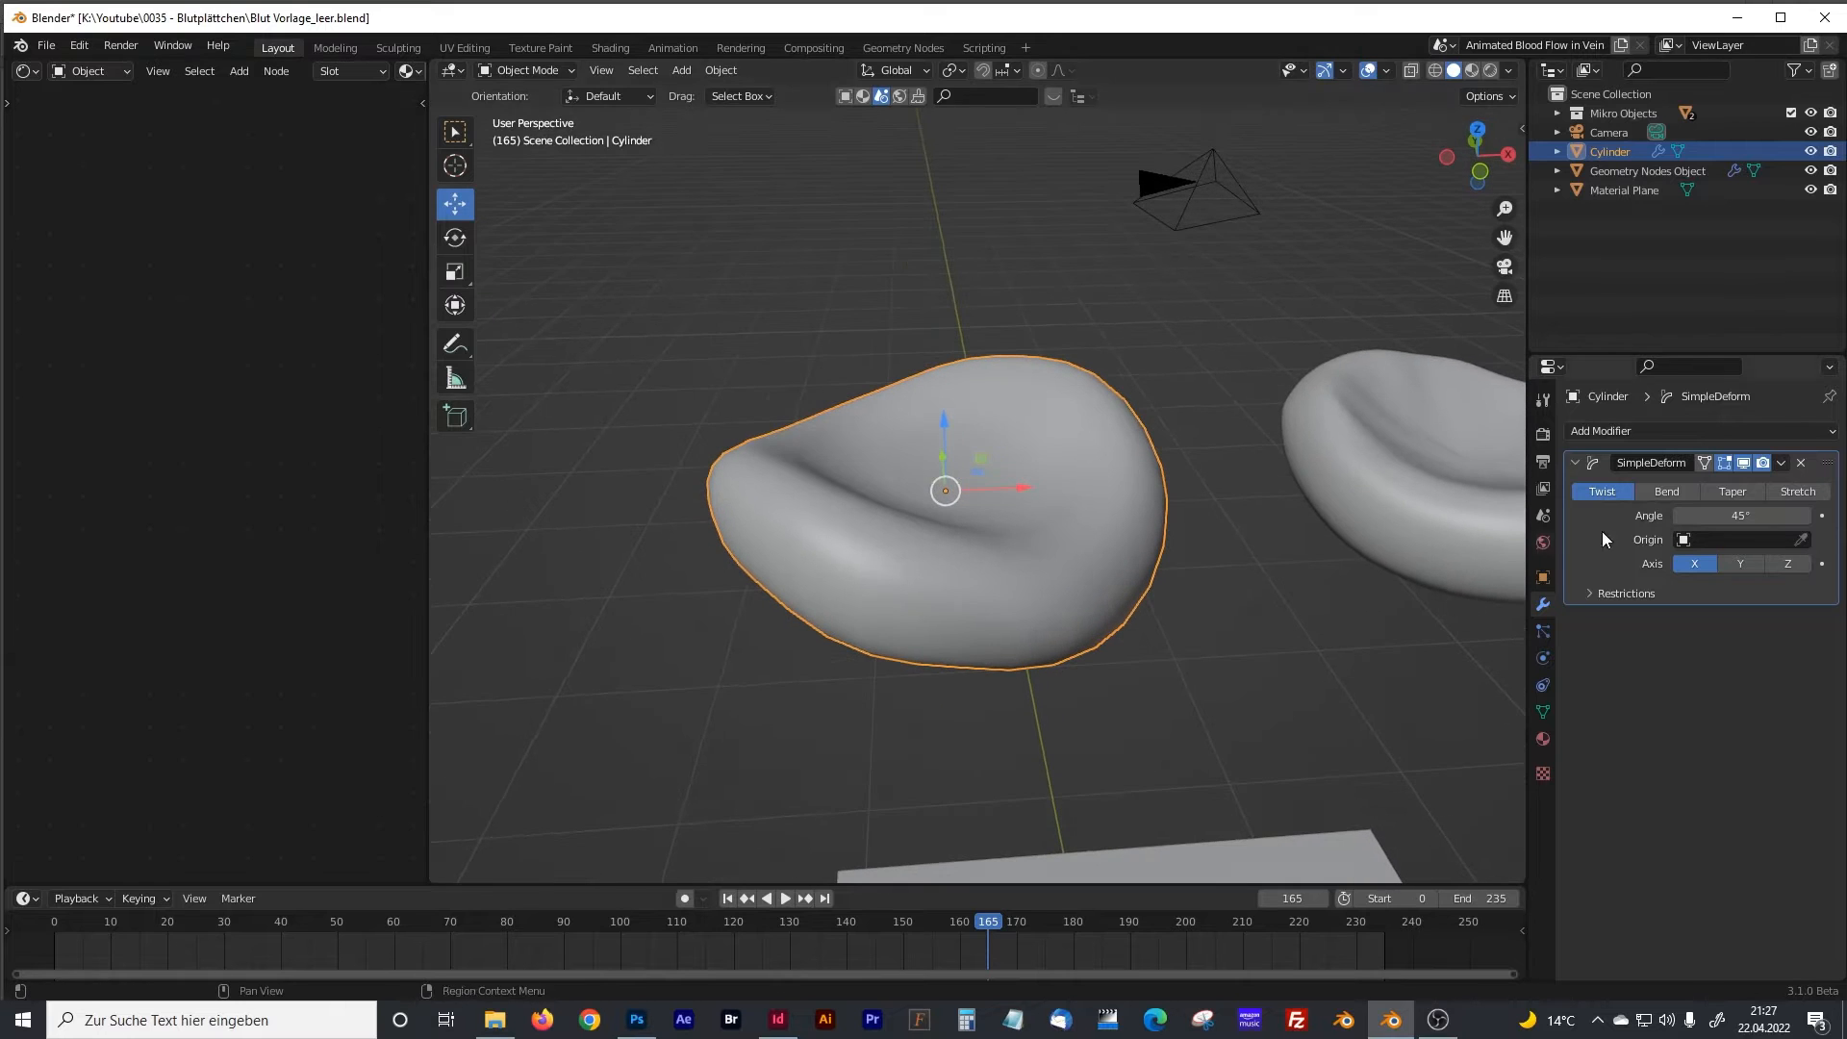
left_click_drag(1712, 514, 1670, 515)
mouse_move(1193, 606)
middle_mouse_down()
mouse_move(1083, 525)
mouse_move(1047, 527)
mouse_move(1225, 580)
mouse_move(1179, 579)
middle_mouse_up()
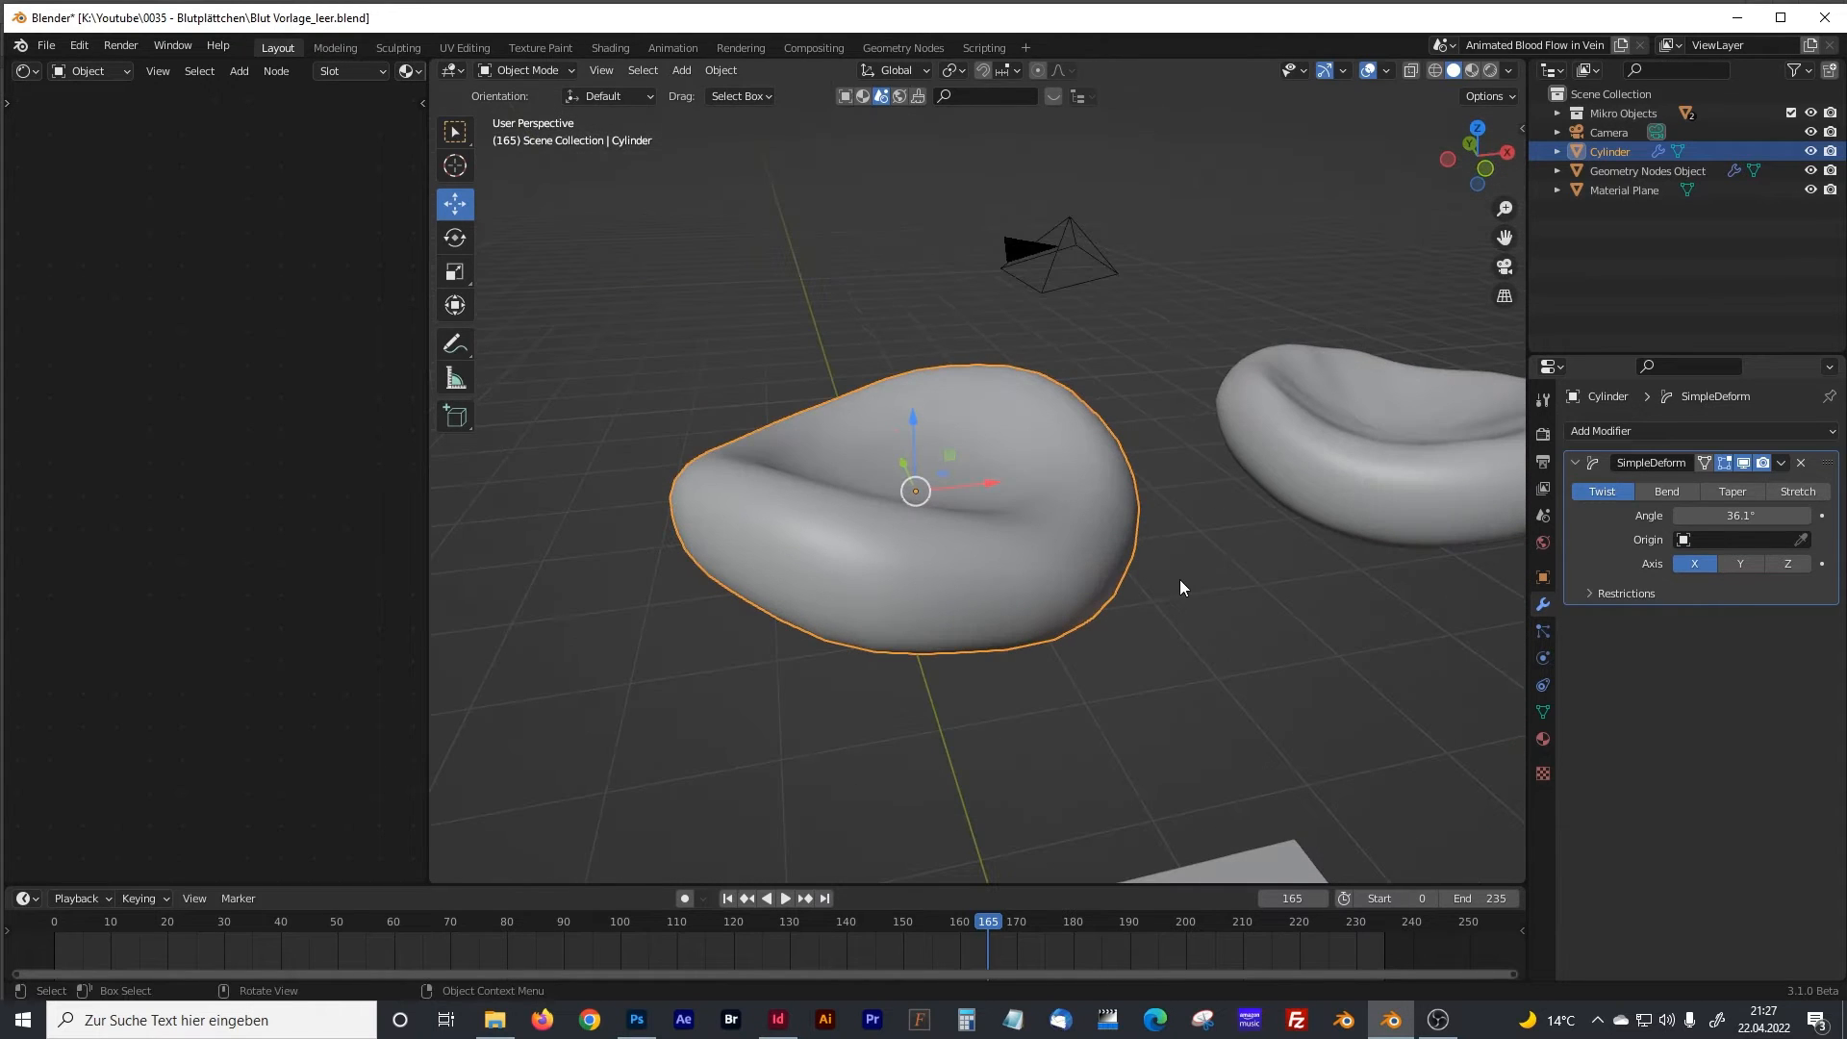
Apply the Simple Deform modifier to the cell's mesh.
middle_click_drag(1186, 446, 1000, 458)
left_click(1781, 462)
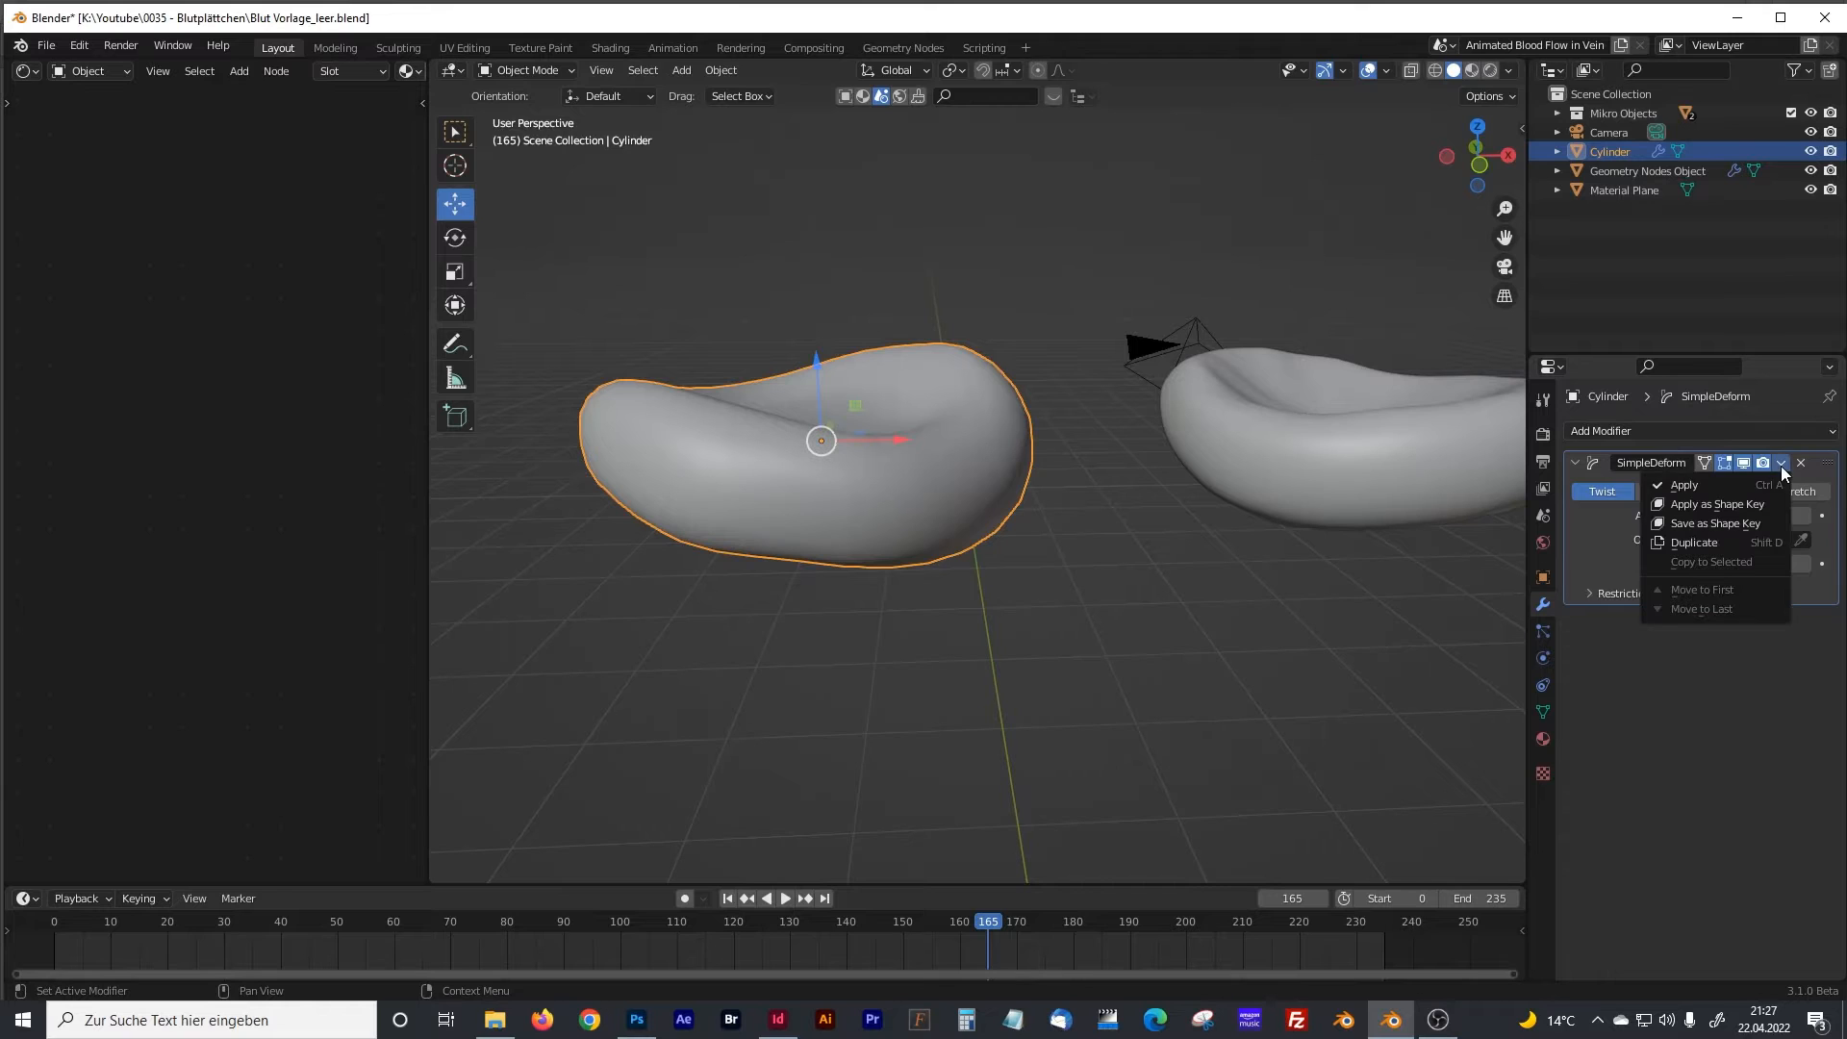
left_click(1691, 486)
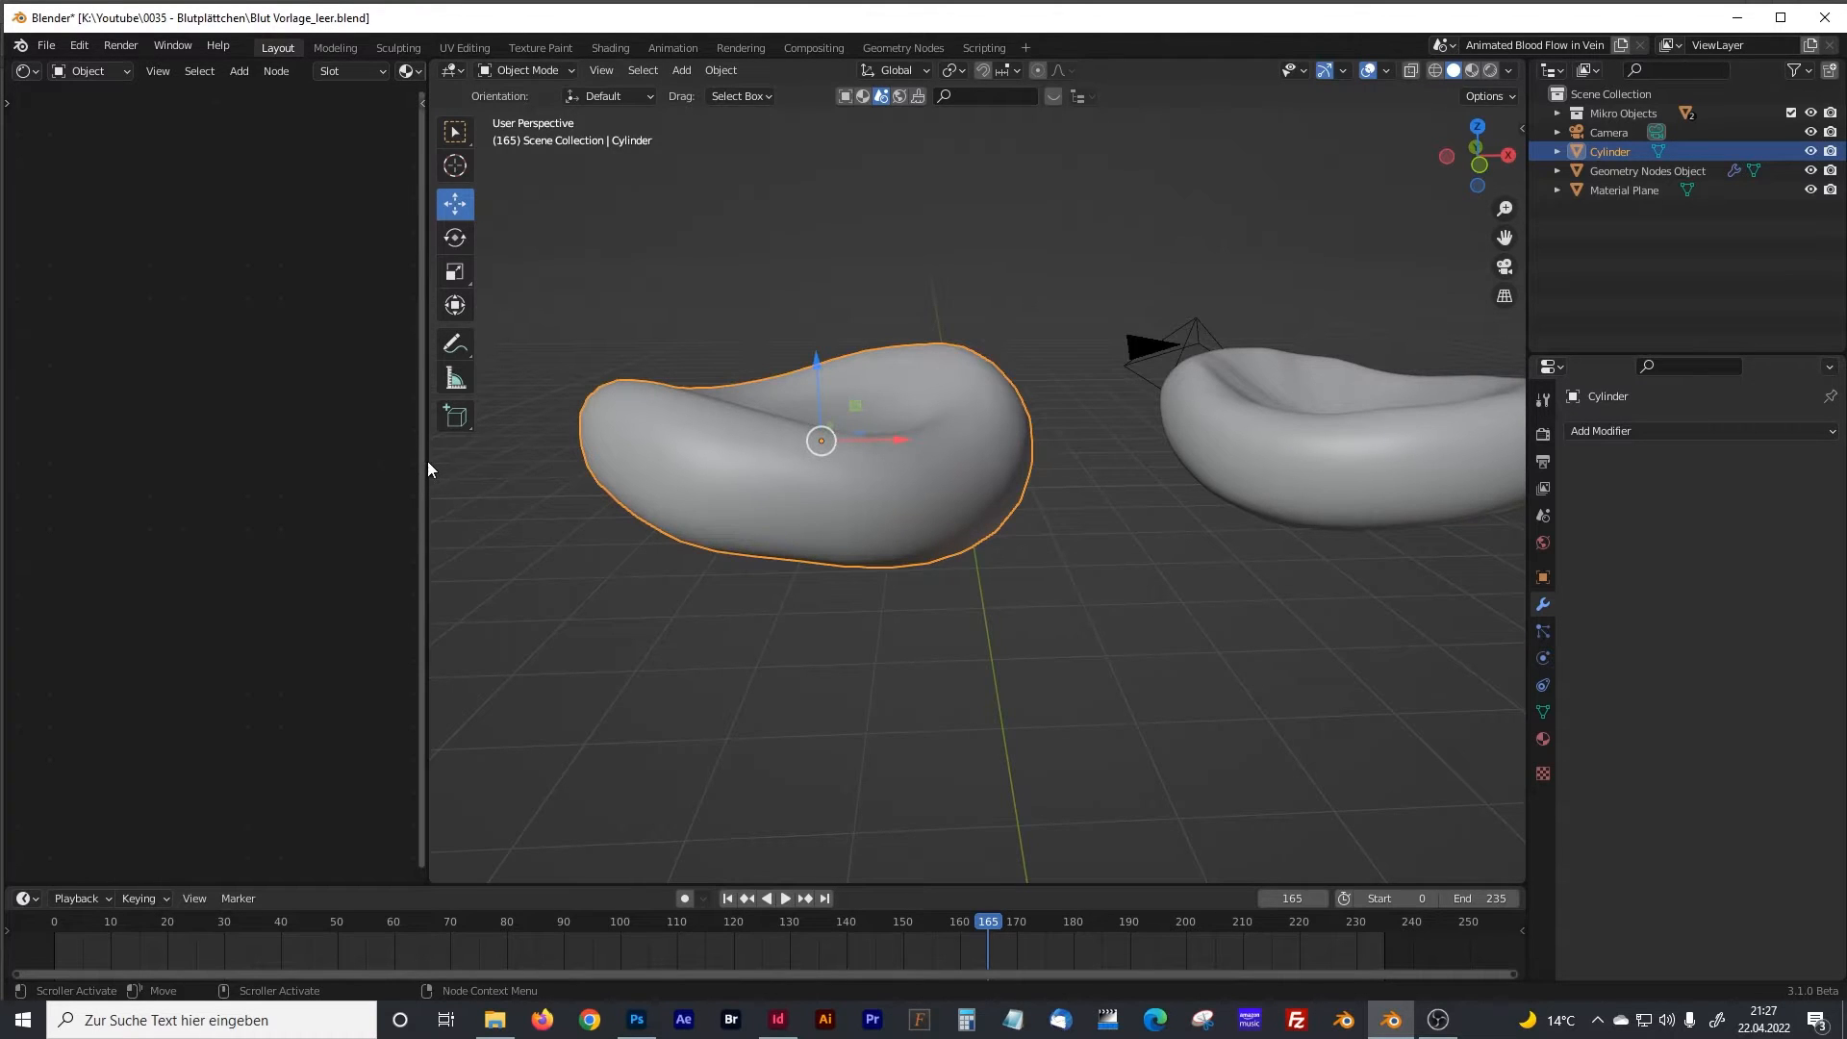
Widen the shader node area beside the viewport, deselect the cell and switch the viewport to rendered shading.
left_click_drag(427, 460, 825, 460)
left_click(1016, 325)
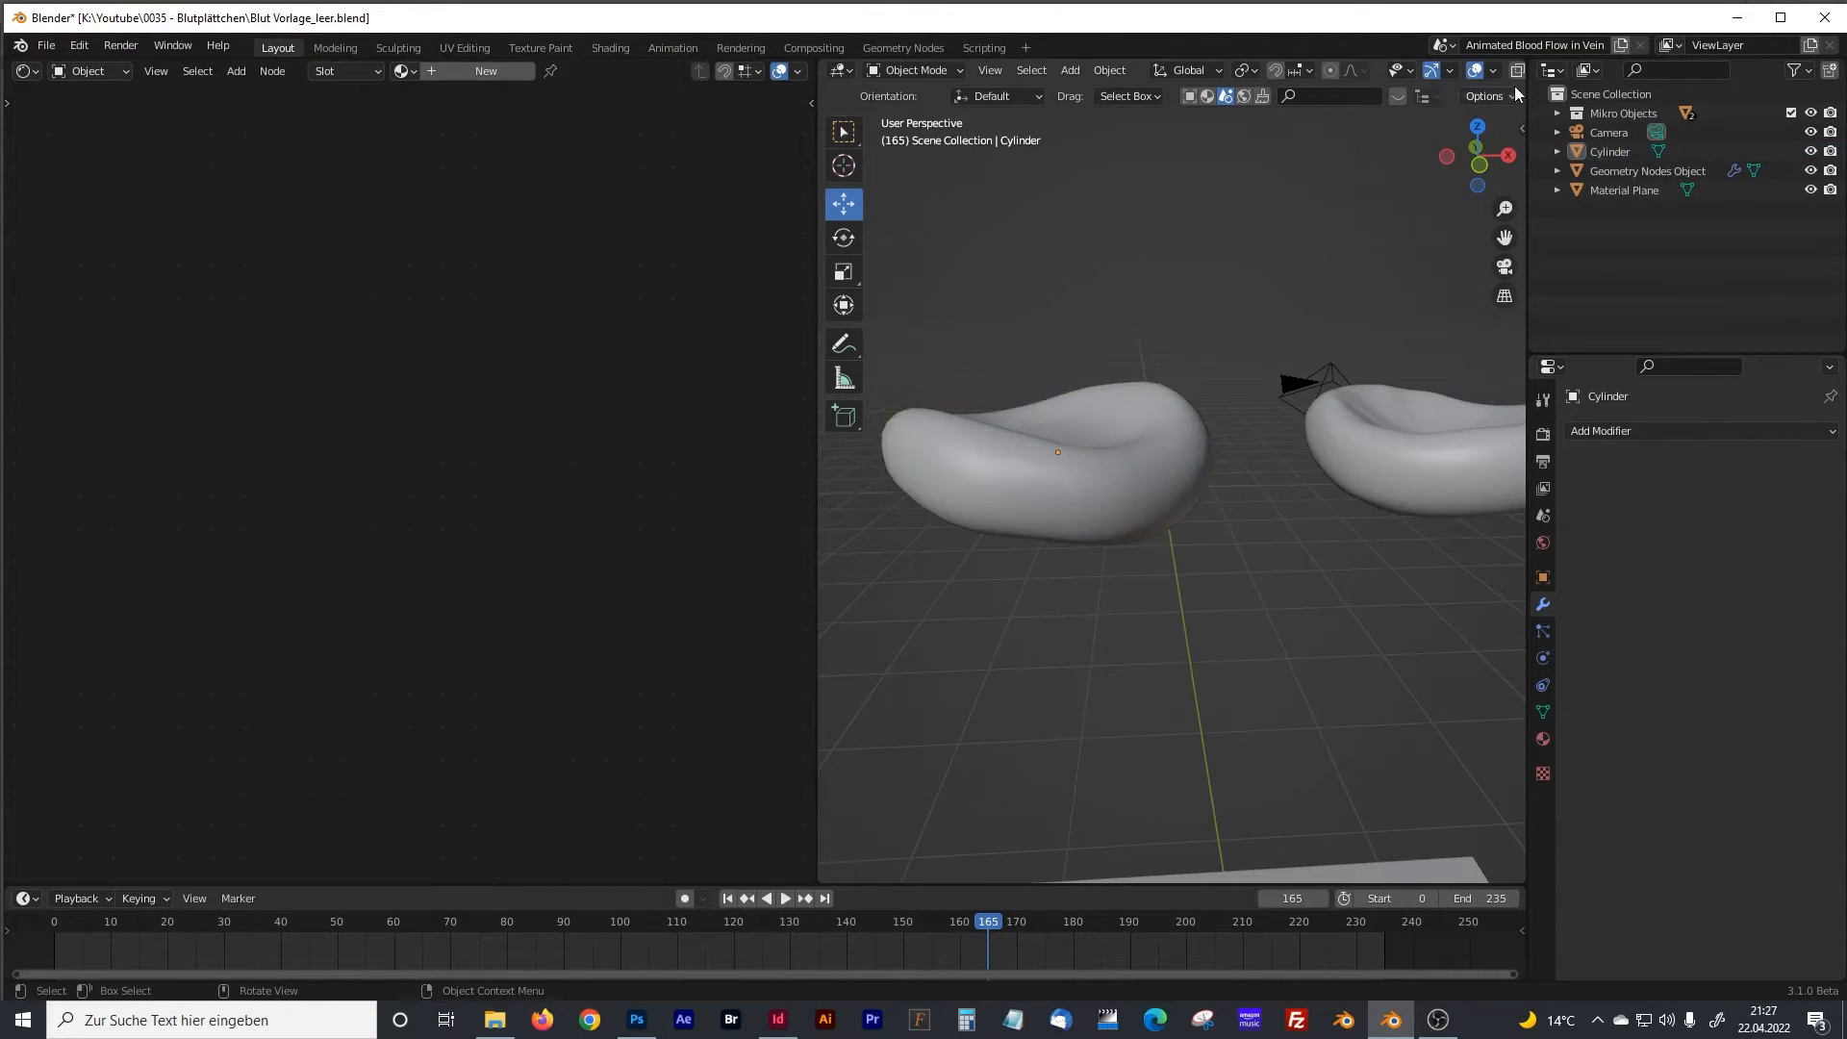
left_click_drag(815, 326, 587, 326)
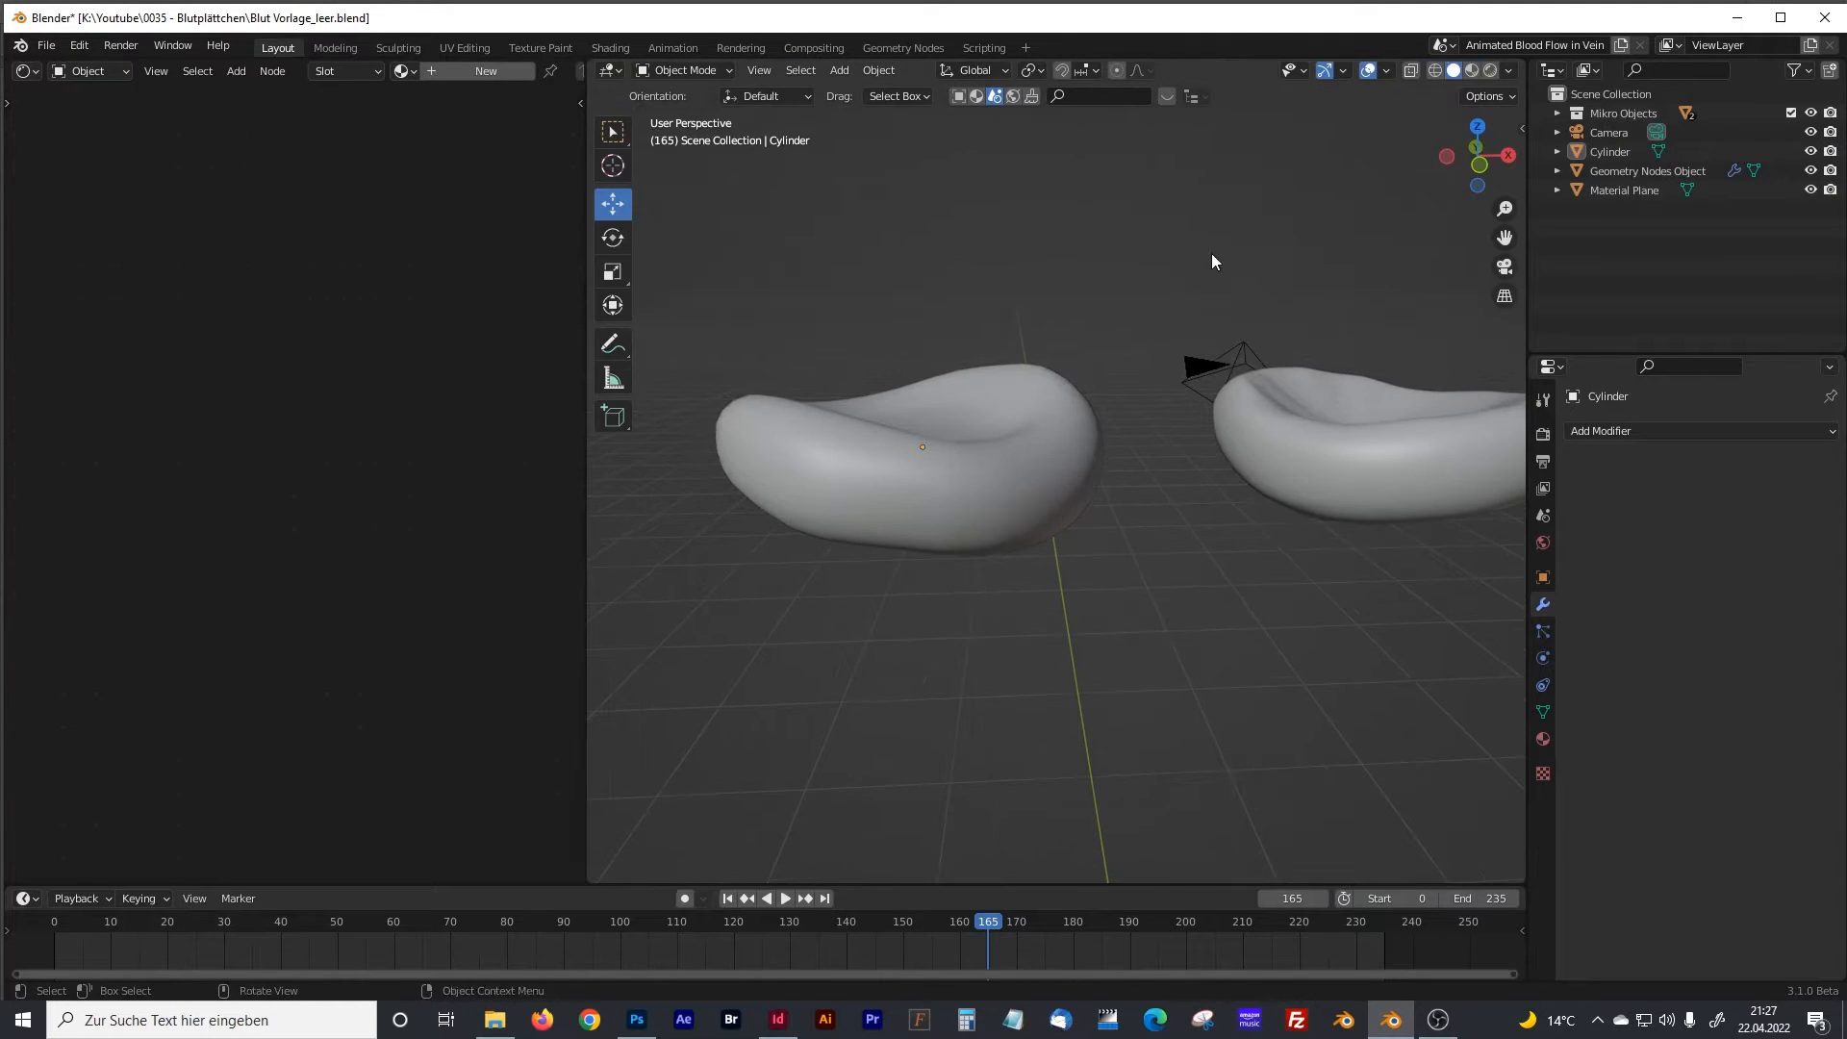
left_click(1466, 71)
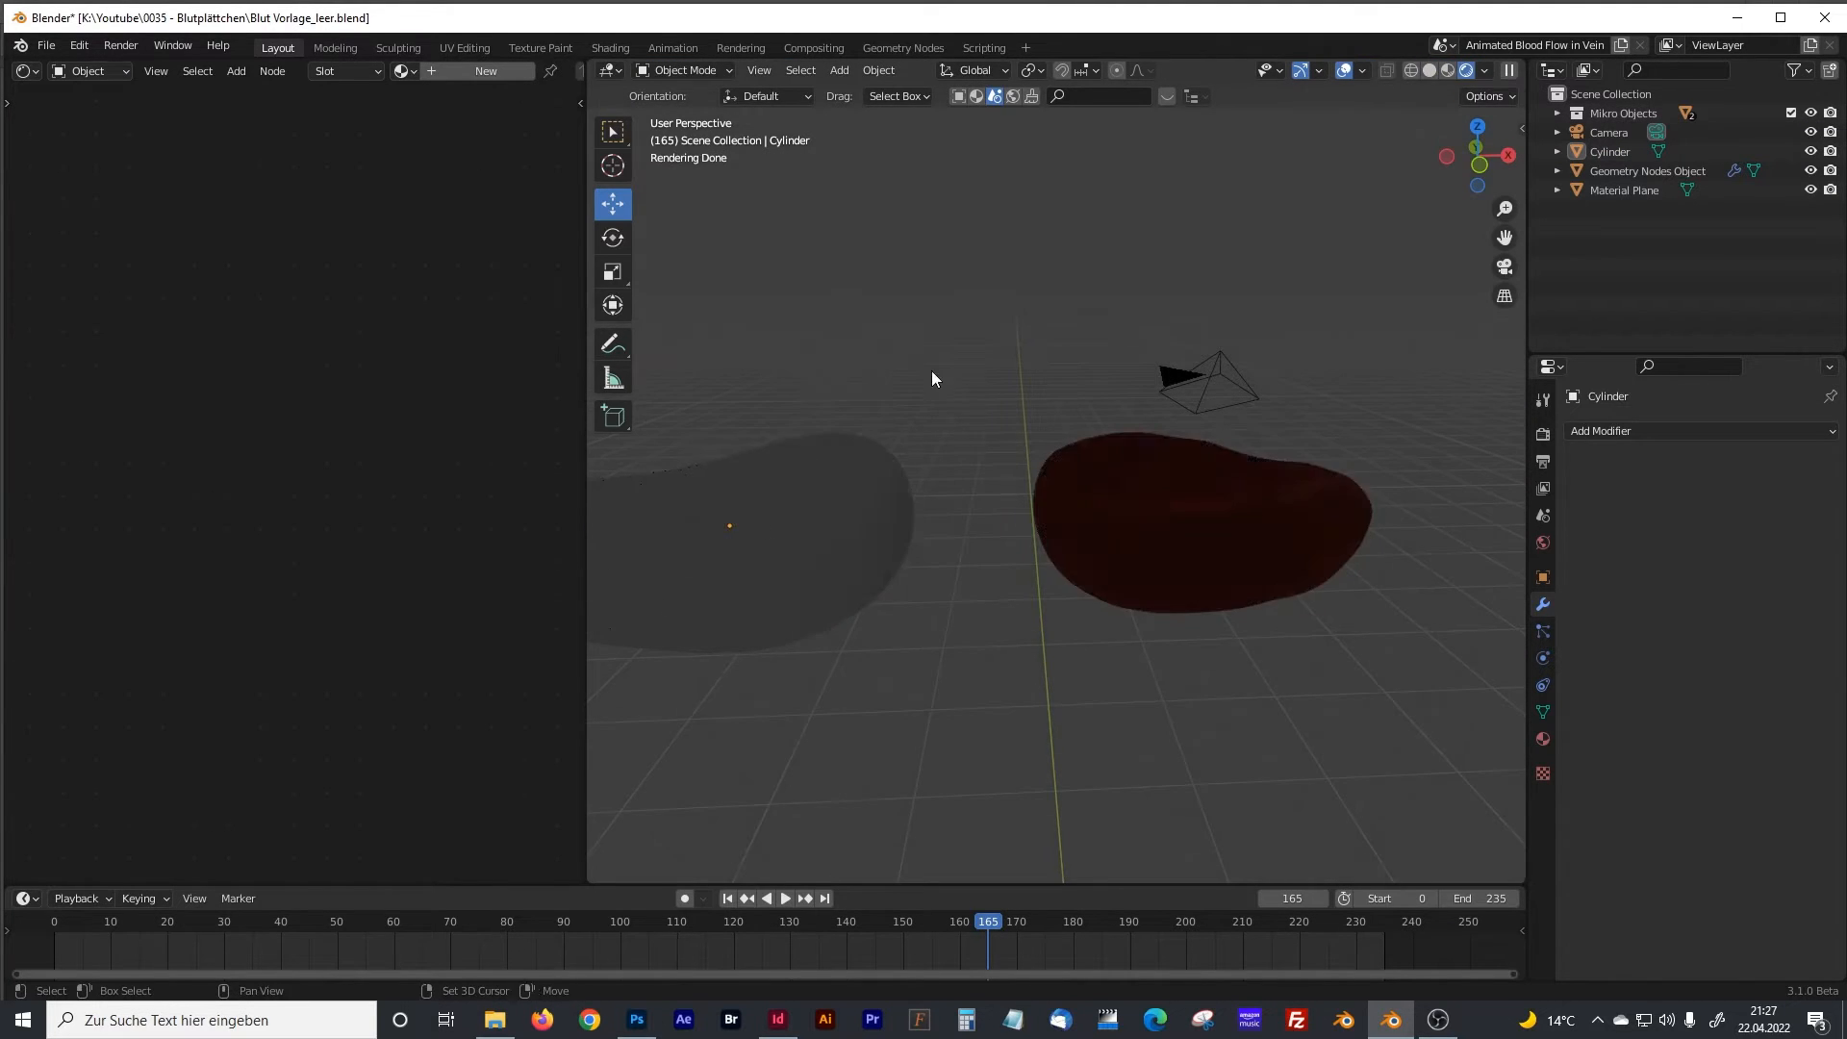
middle_click_drag(981, 360, 1104, 377)
Add a point light and move it above the cells, to about X -0.289 m and Z 3.58 m.
key("shift+a")
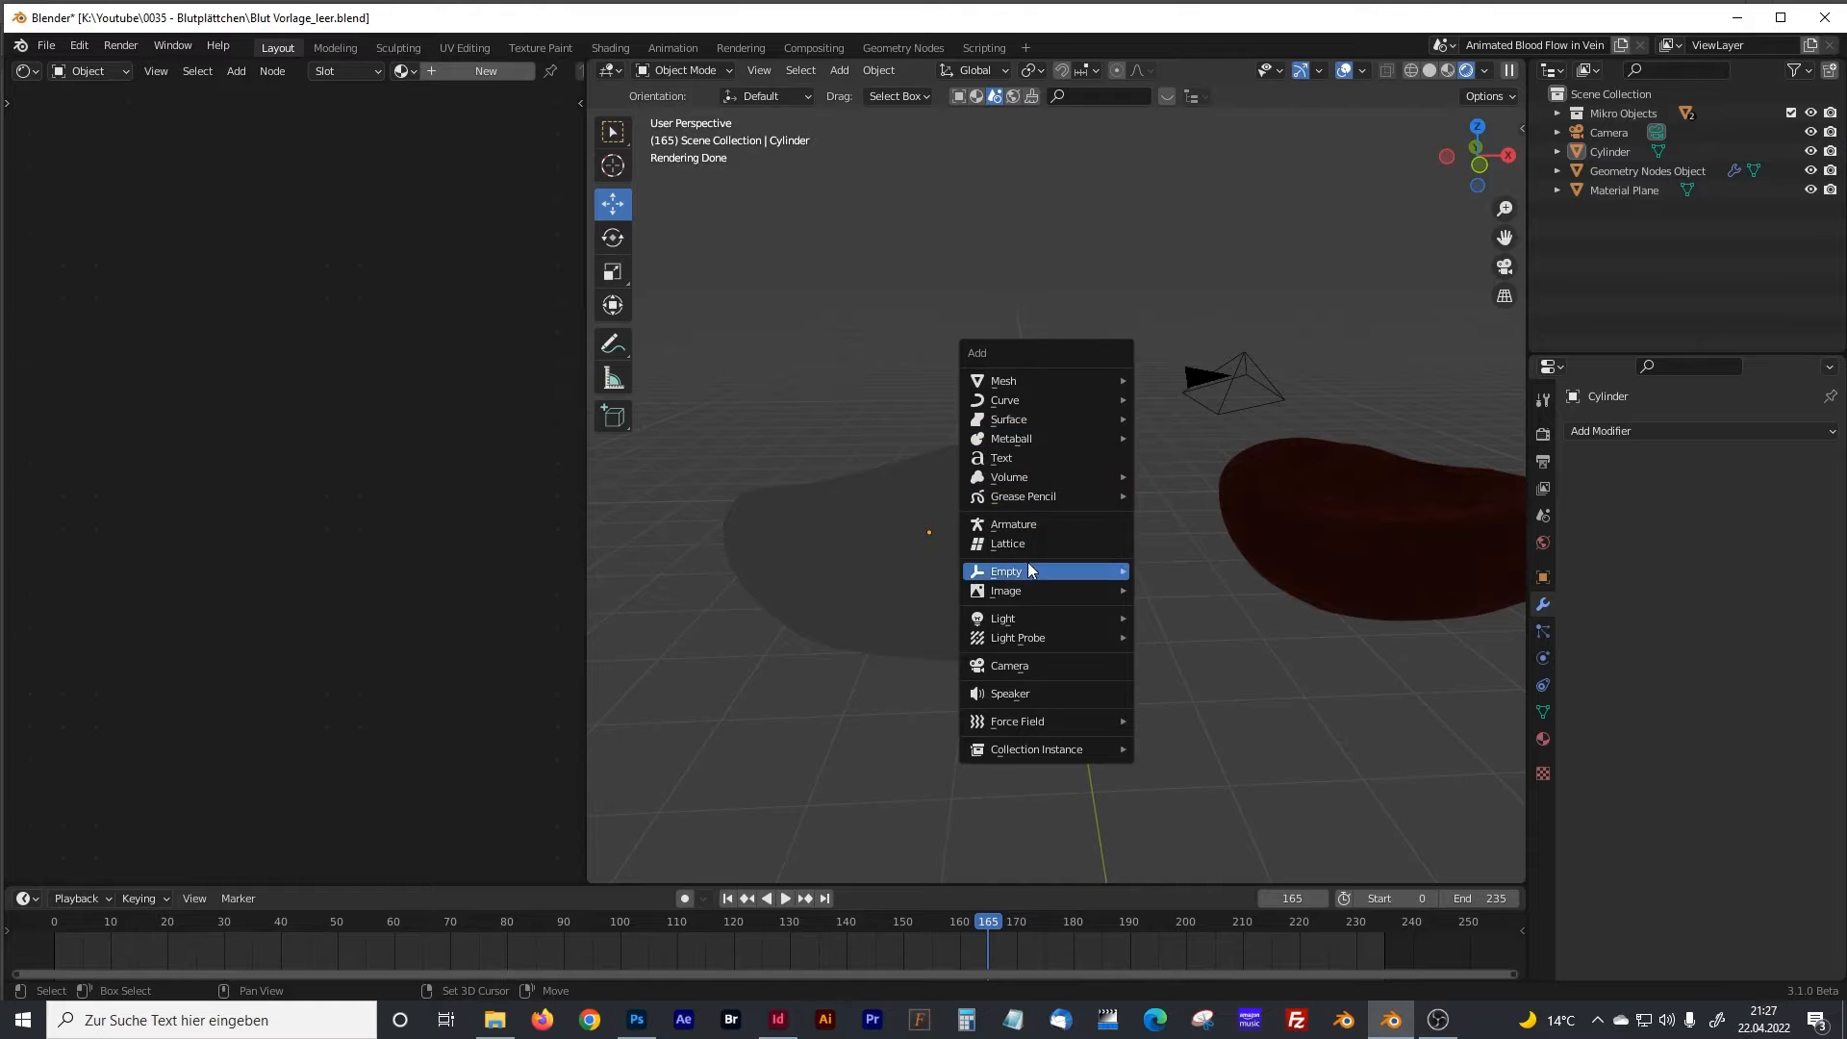
mouse_move(1026, 618)
left_click(1198, 618)
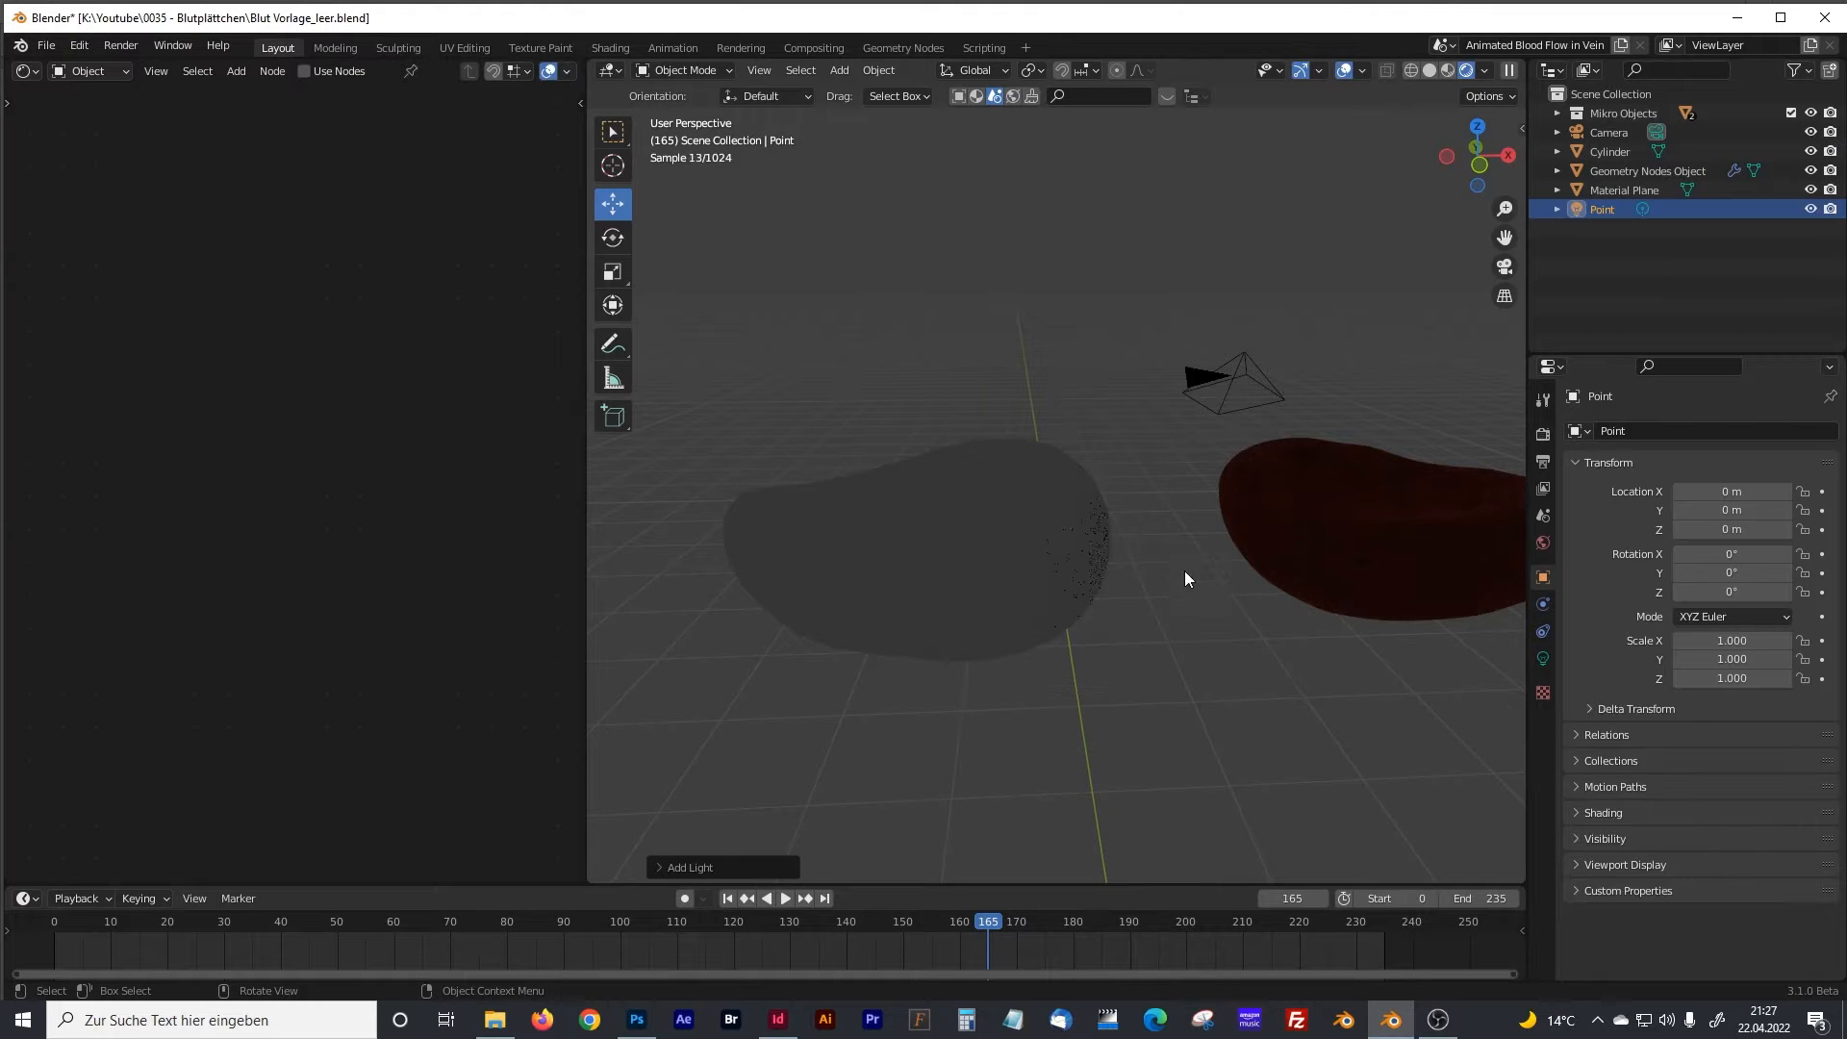
scroll(962, 535, "down", 3)
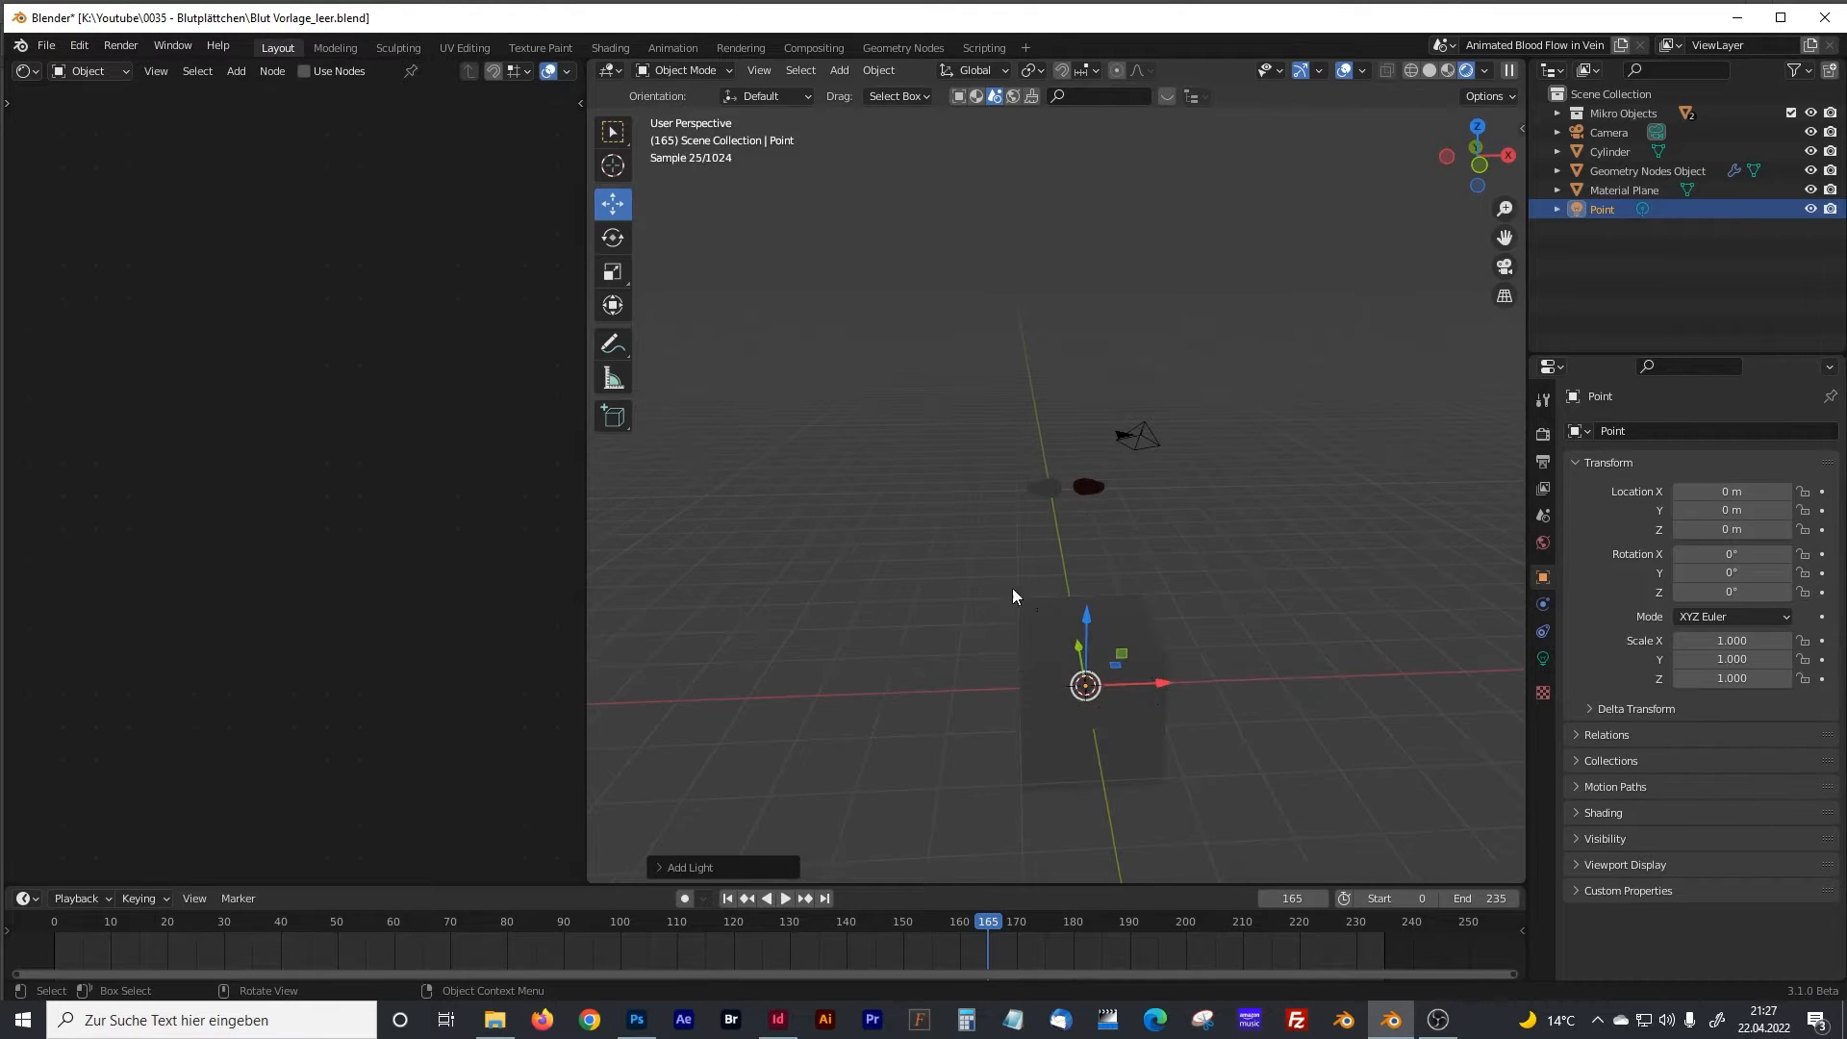
left_click_drag(1085, 619, 1066, 376)
left_click_drag(1159, 458, 1140, 457)
scroll(1070, 483, "up", 10)
scroll(1064, 480, "up", 2)
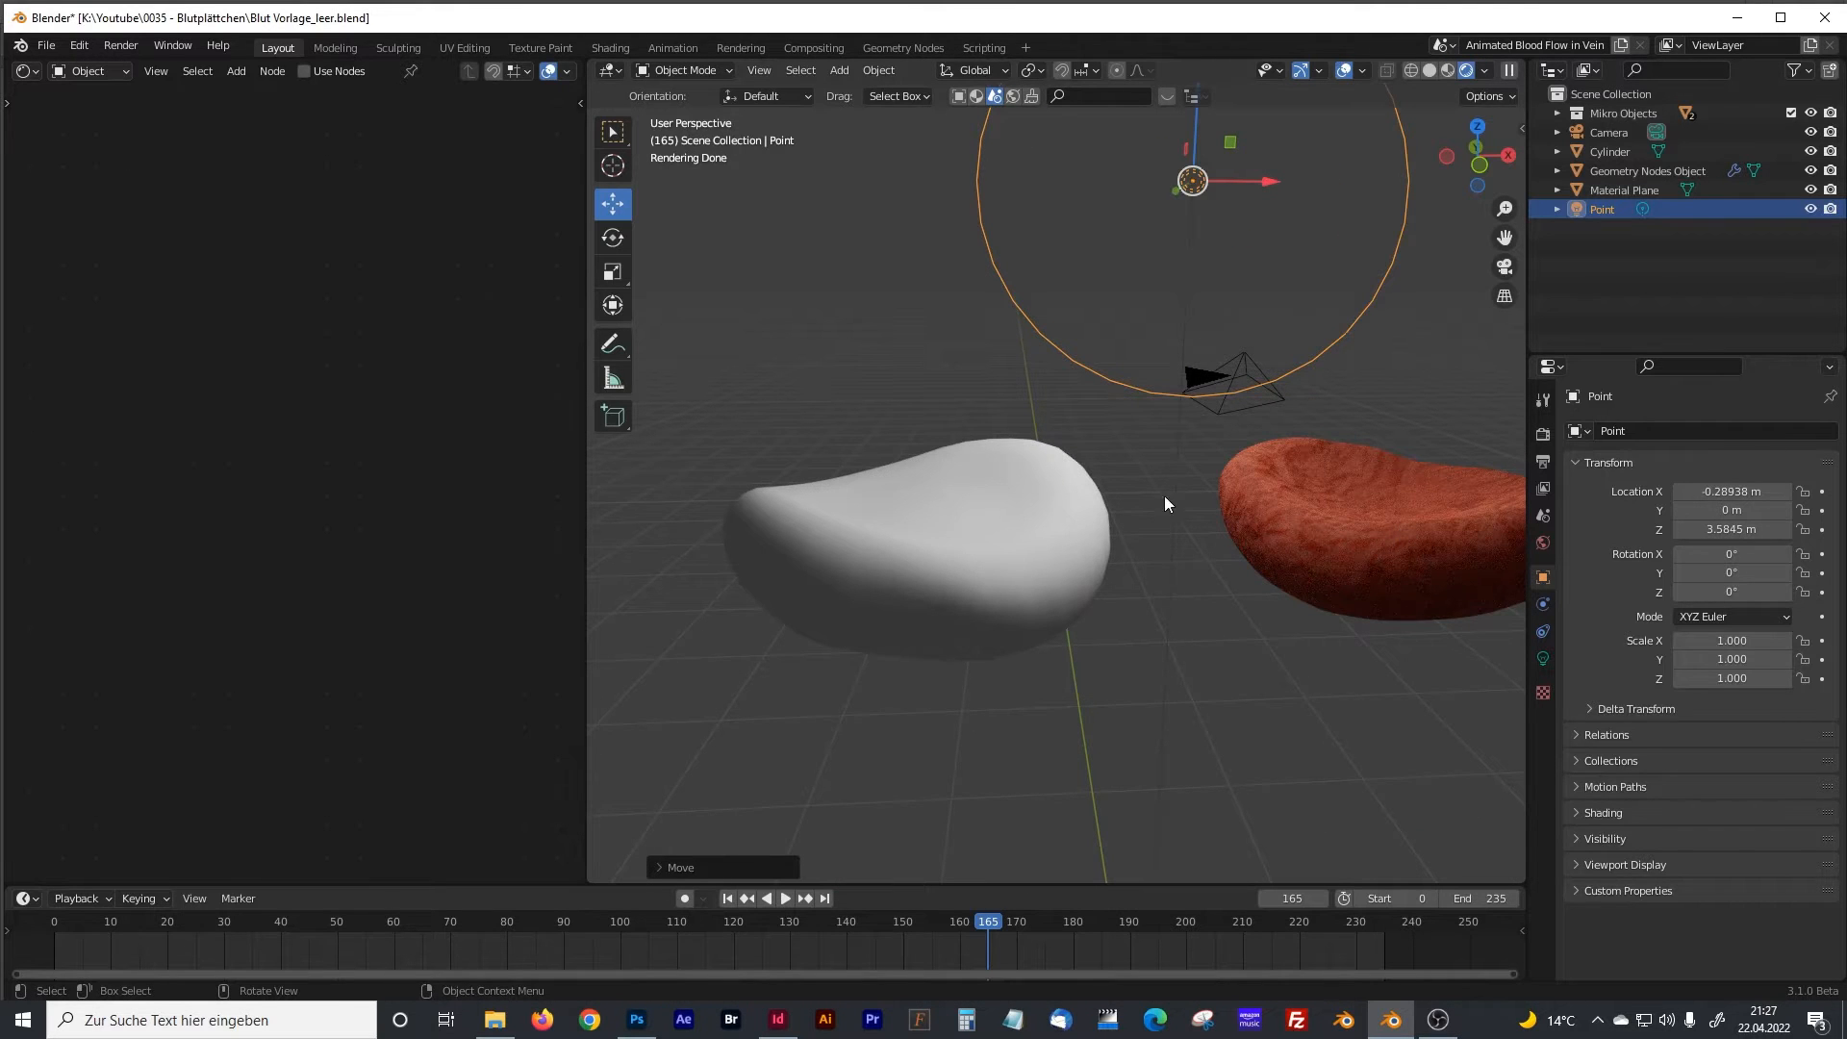
Assign the existing Blood Cell material to the new cell and enlarge the shader node area.
left_click(1006, 520)
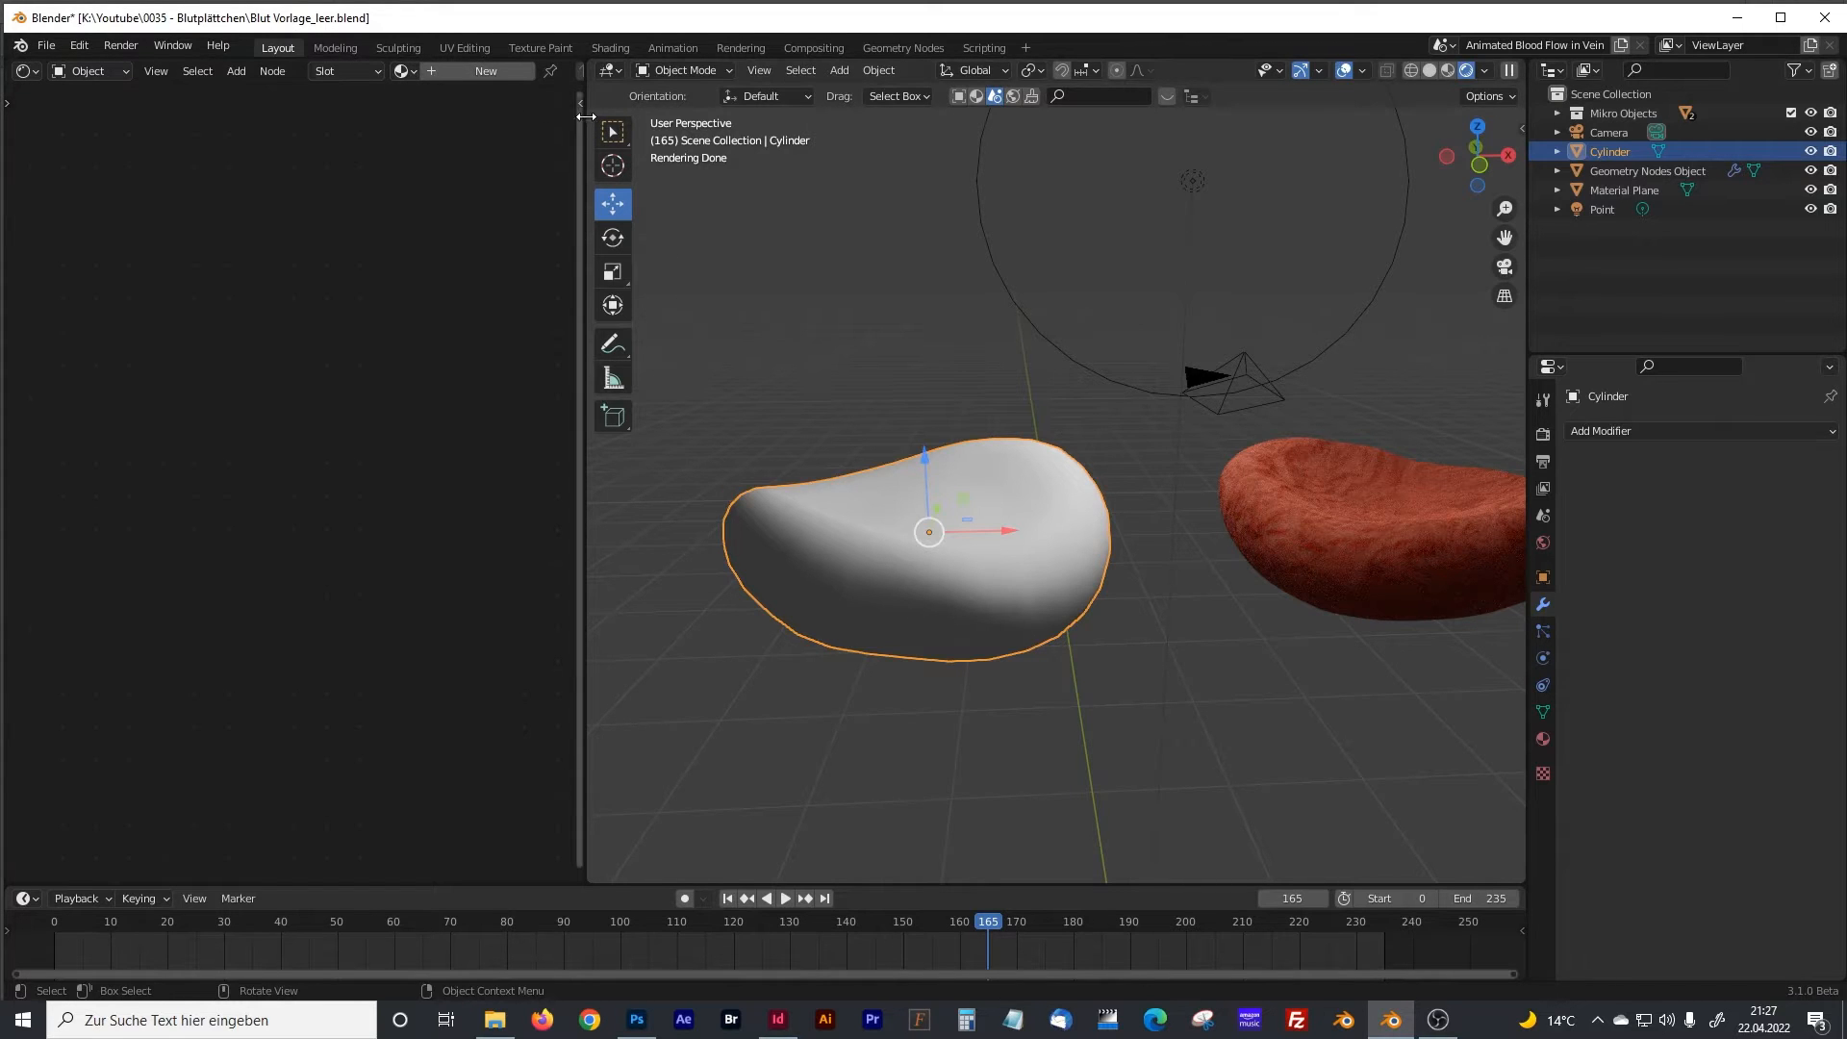
left_click_drag(583, 117, 735, 113)
left_click(408, 70)
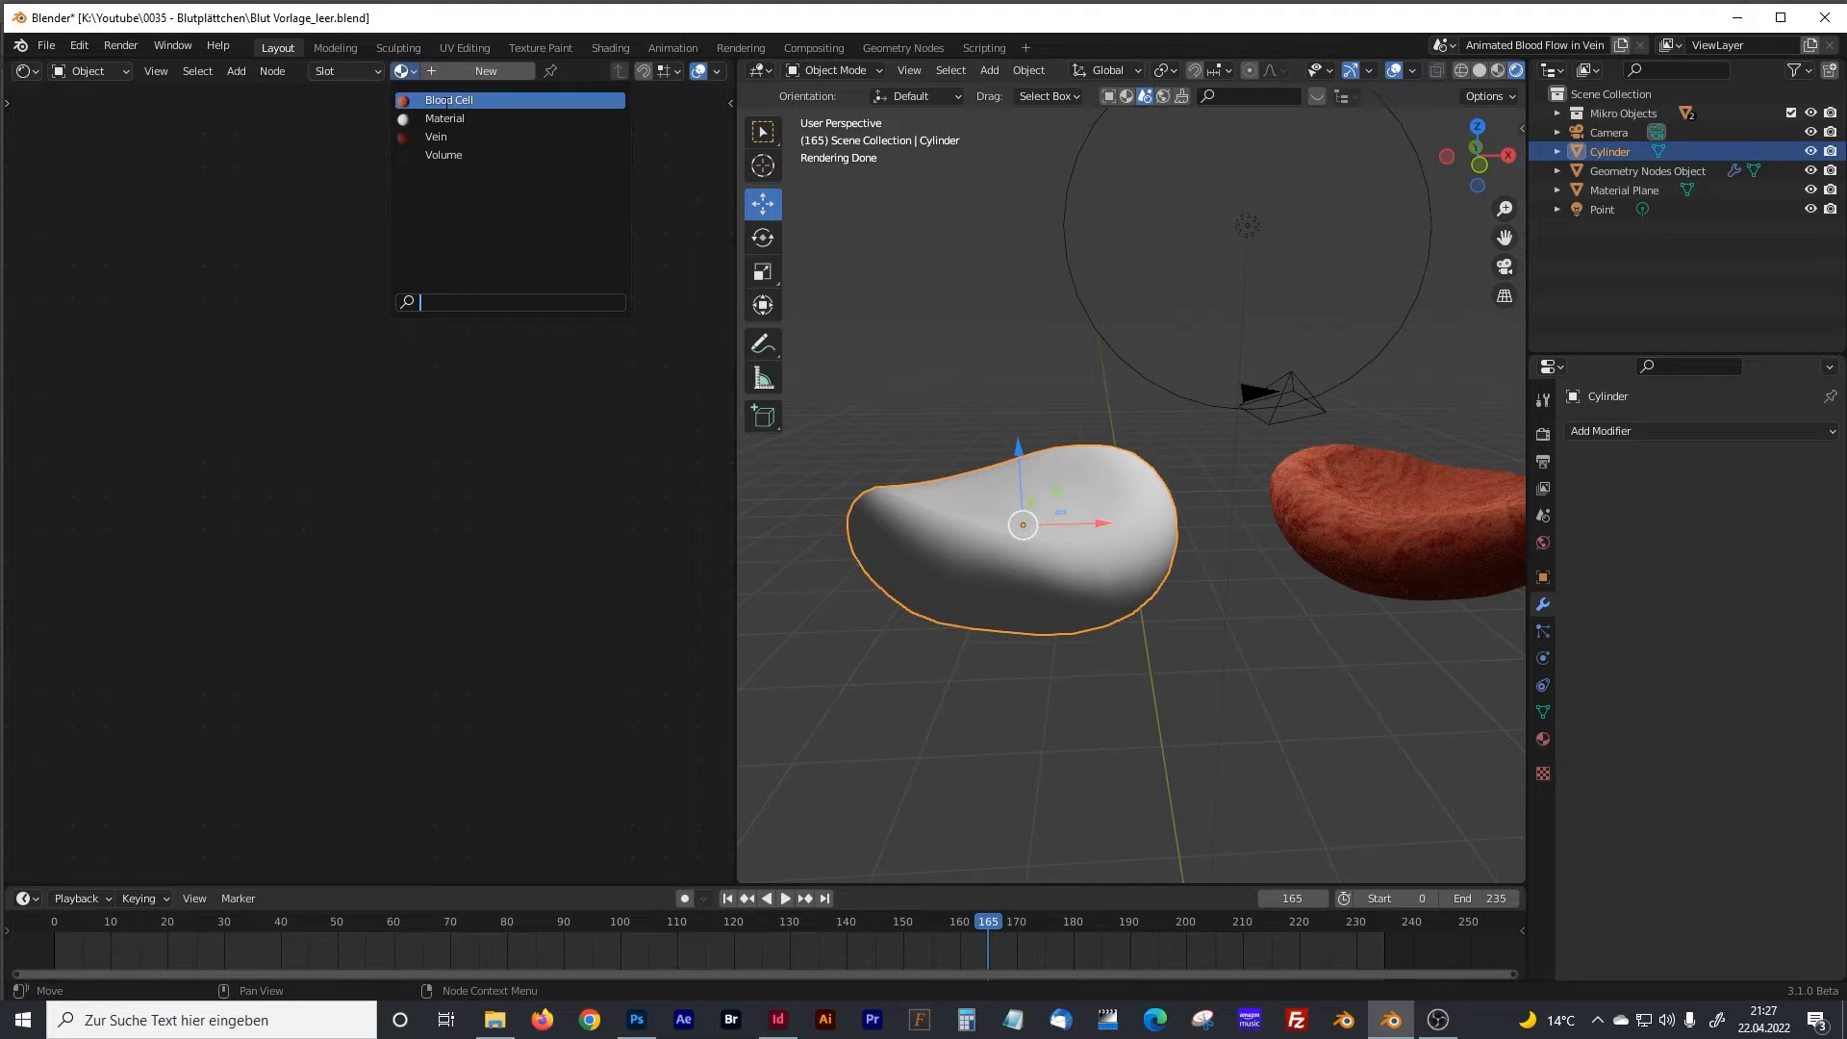
left_click(438, 100)
left_click_drag(734, 285, 1115, 277)
Spread out the Texture Coordinate and Mapping nodes, moving both farther from the first Noise Texture node.
middle_click_drag(493, 404, 880, 321)
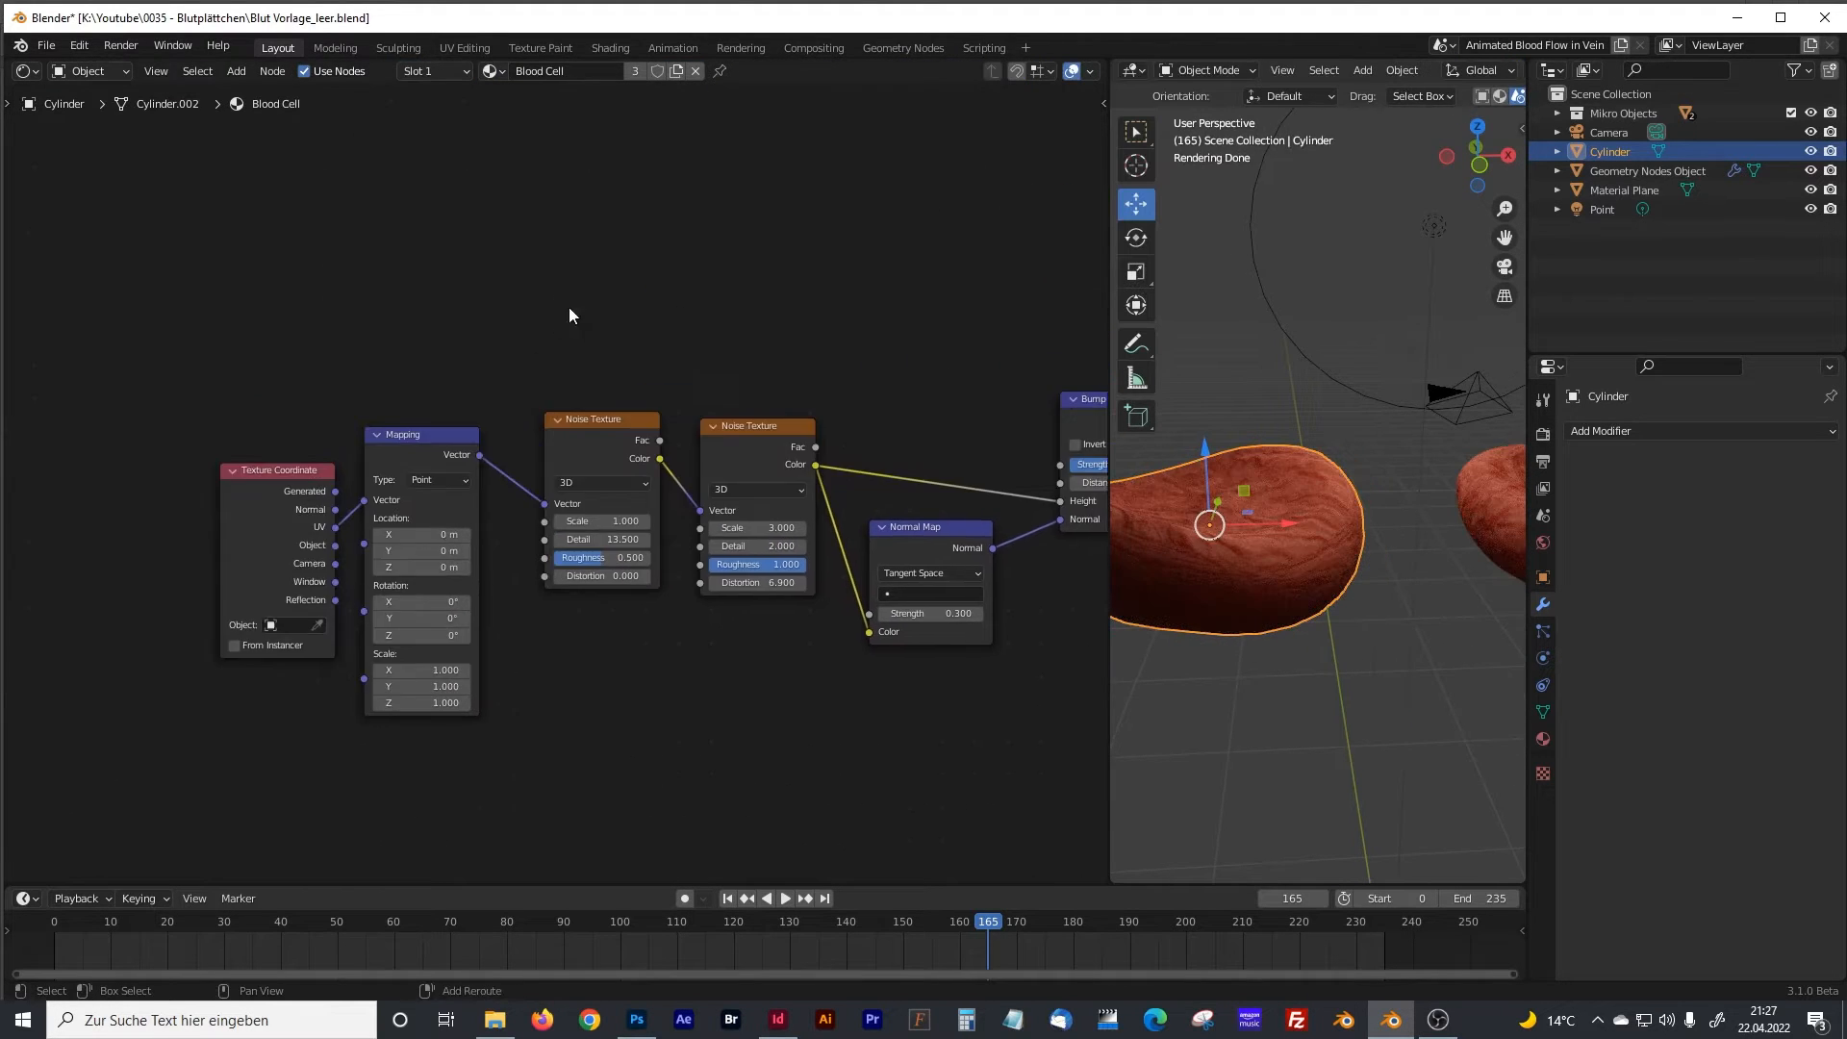
middle_click_drag(414, 385, 578, 332)
scroll(456, 346, "up", 6)
scroll(457, 346, "up", 1)
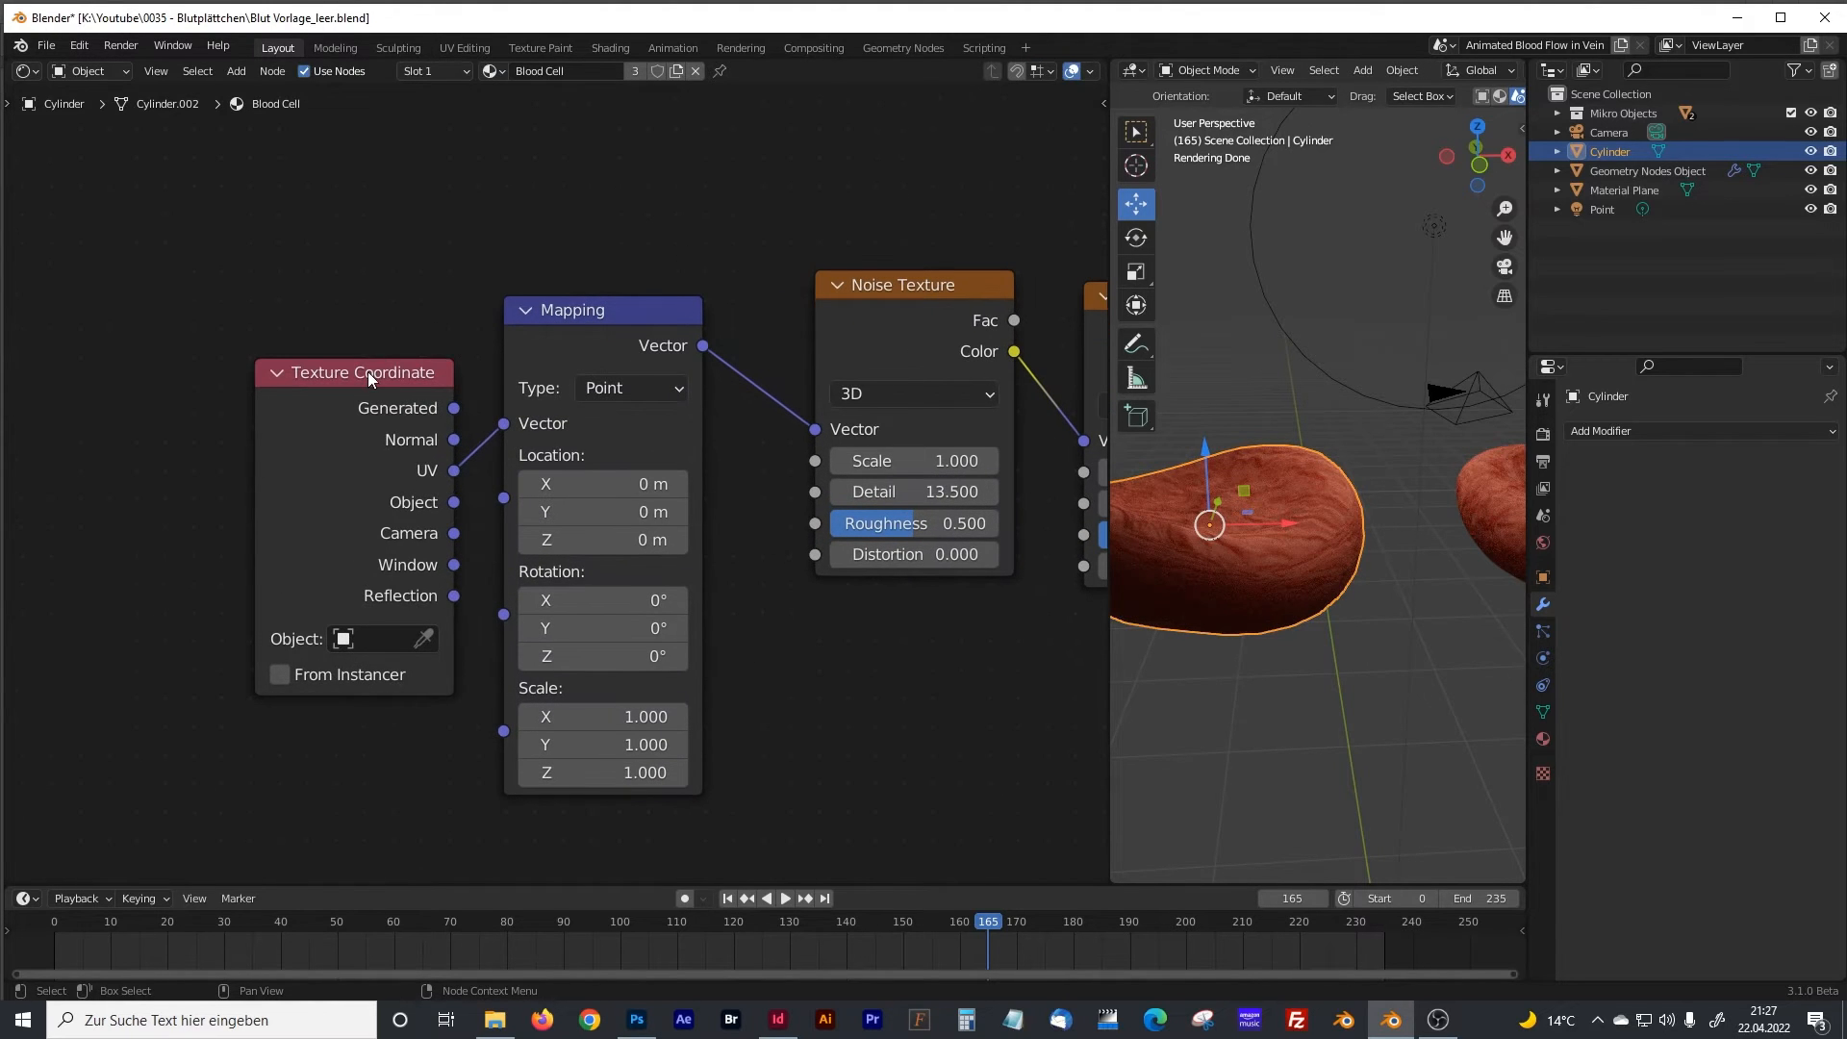
left_click_drag(368, 371, 313, 313)
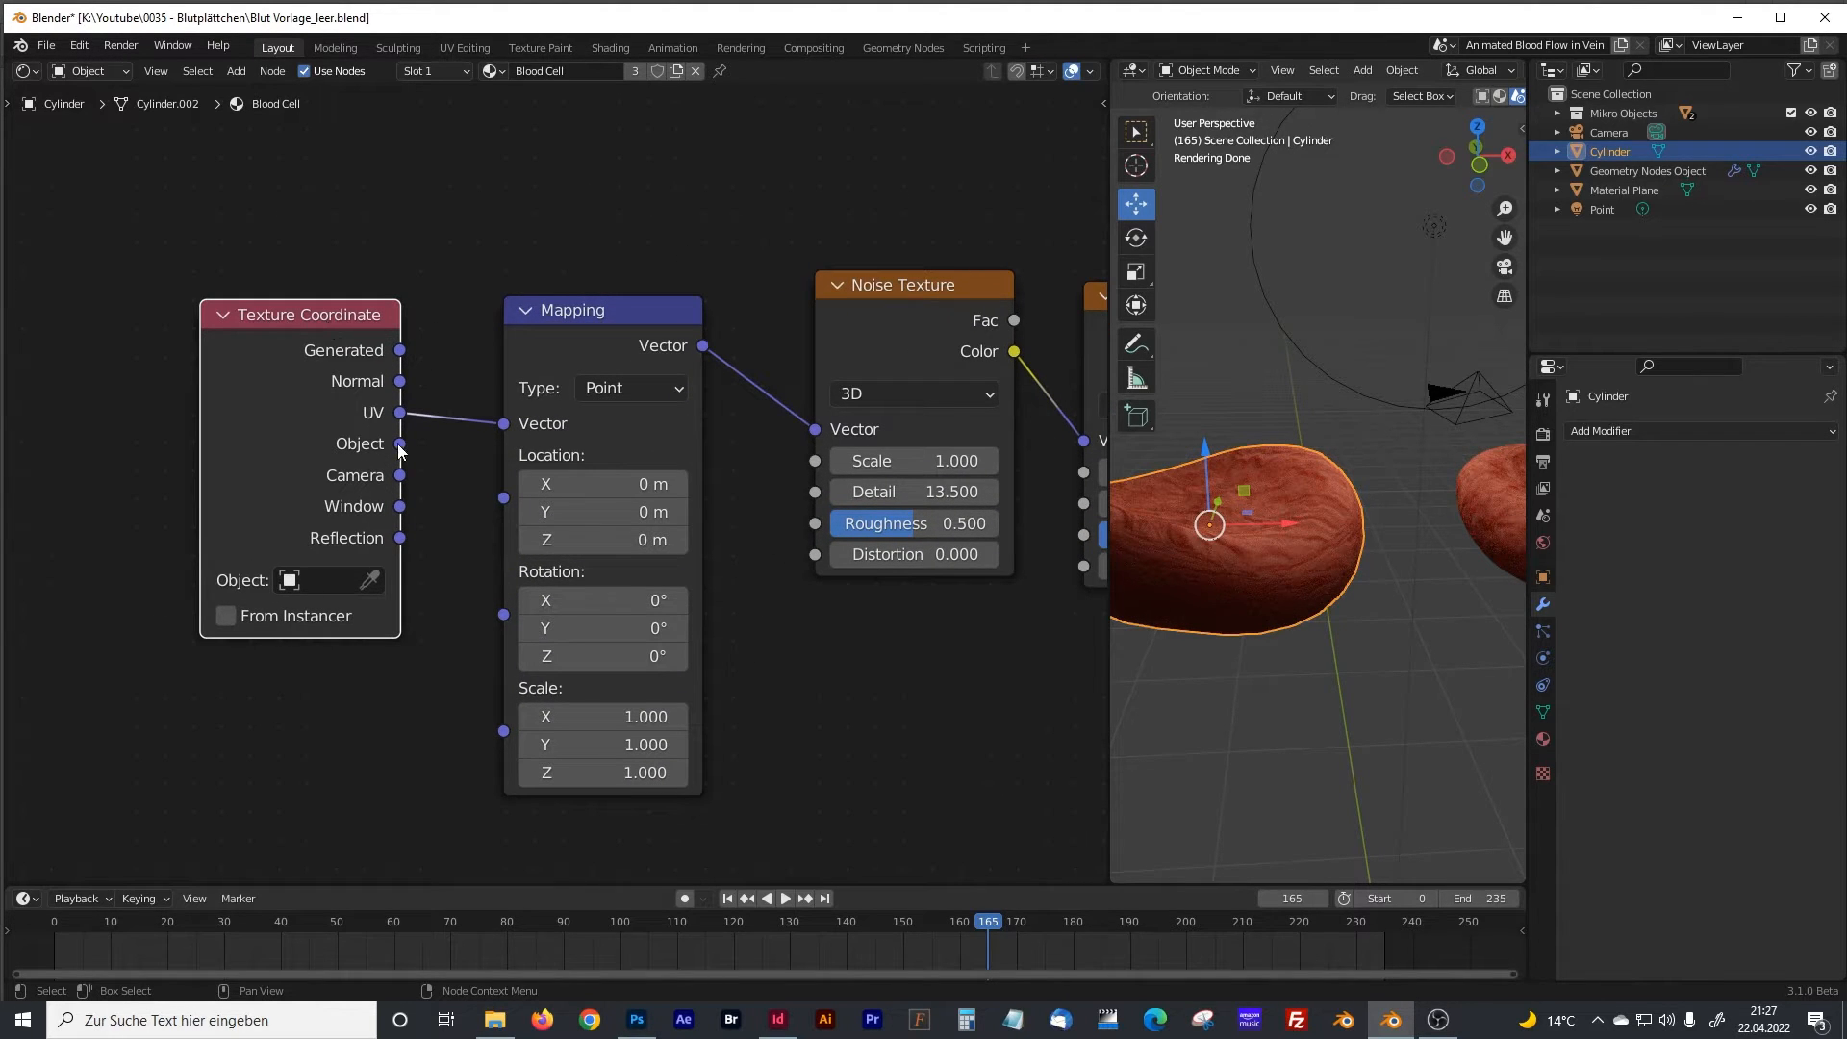
left_click_drag(385, 430, 248, 431)
left_click_drag(577, 310, 452, 298)
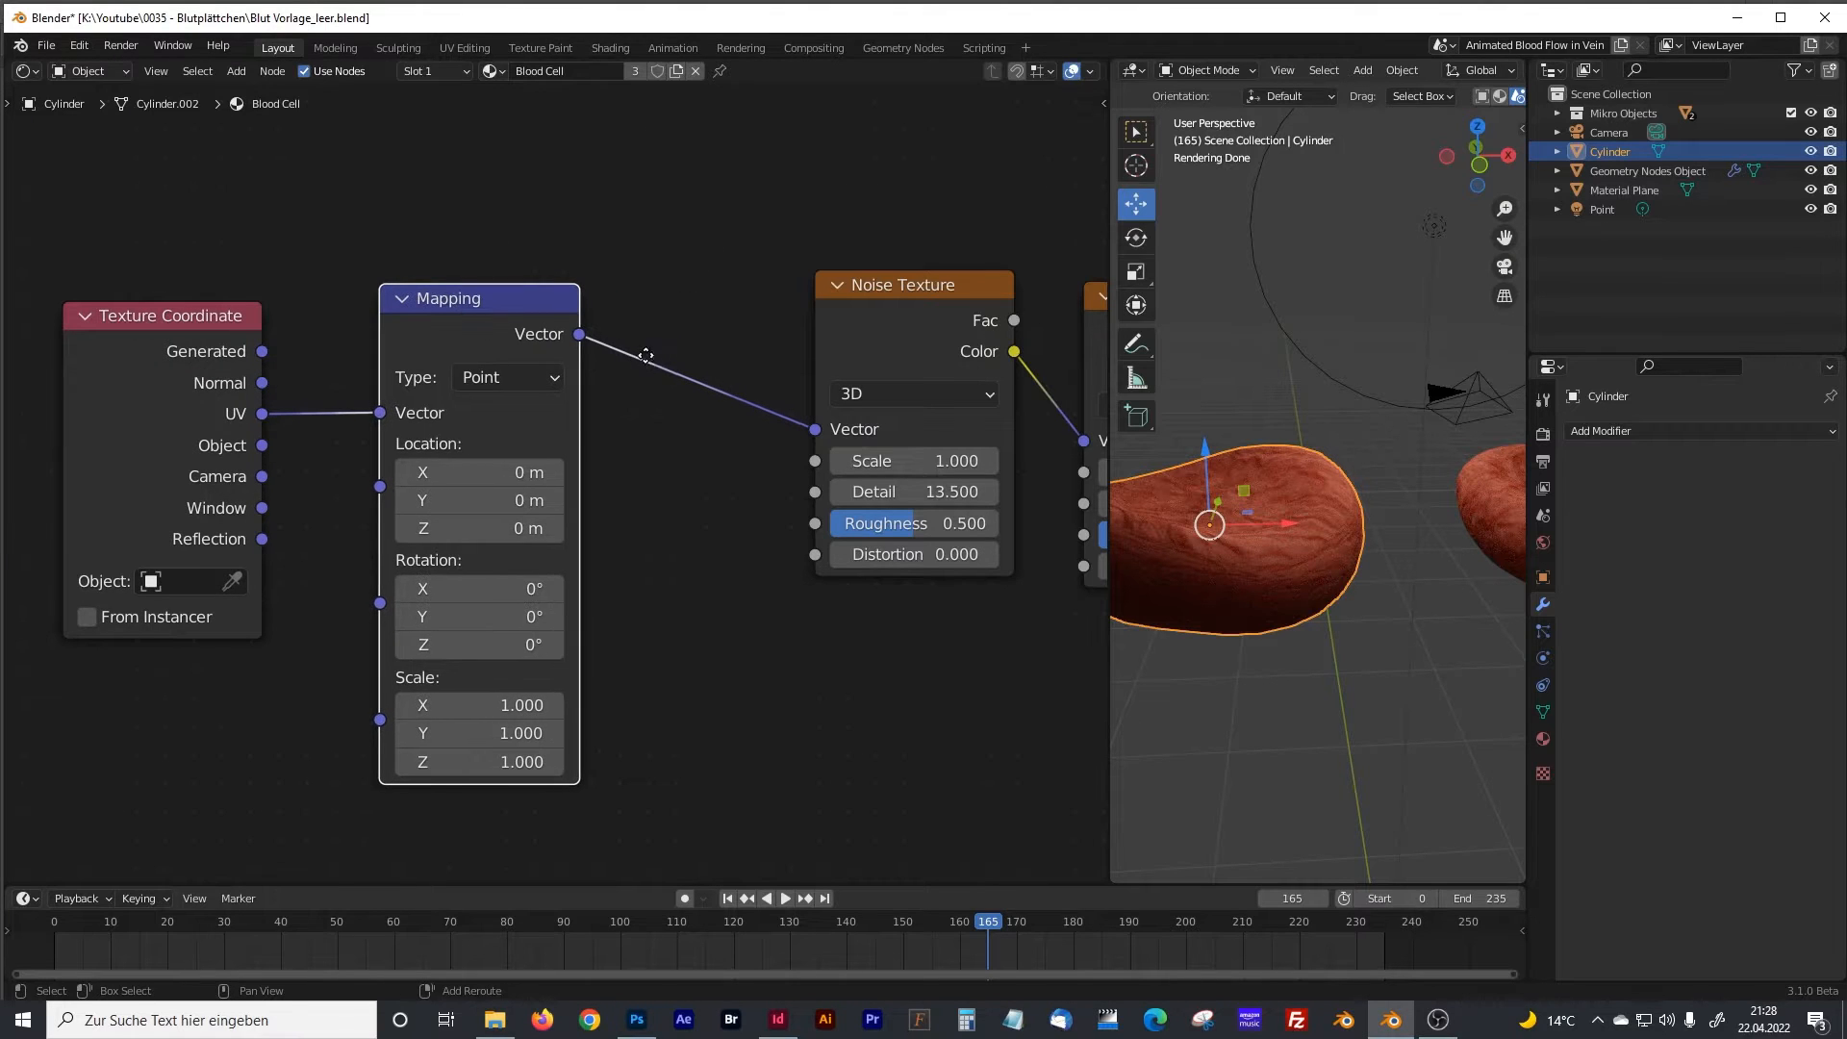
Rearrange the two chained Noise Texture nodes between the Mapping and Normal Map nodes, placing them closer together.
middle_click_drag(648, 355, 327, 354)
left_click_drag(564, 287, 515, 287)
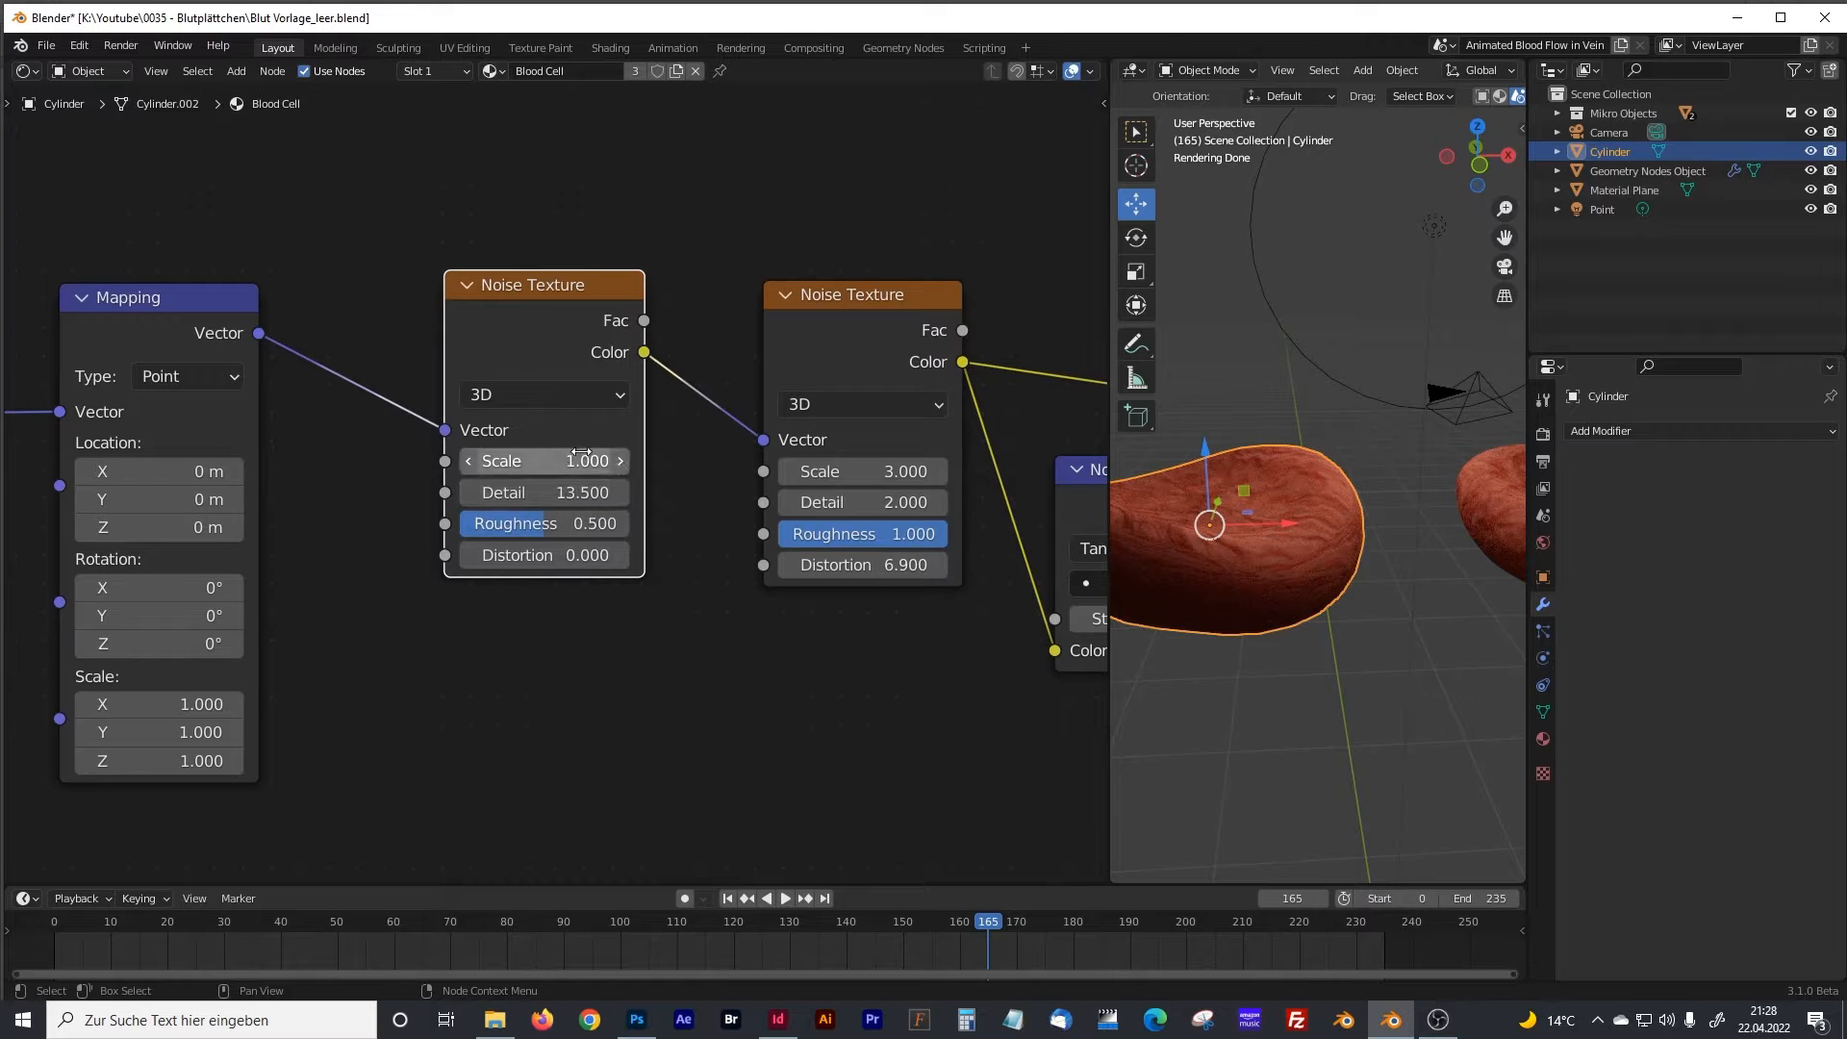
middle_click_drag(649, 430, 546, 438)
left_click_drag(740, 303, 686, 297)
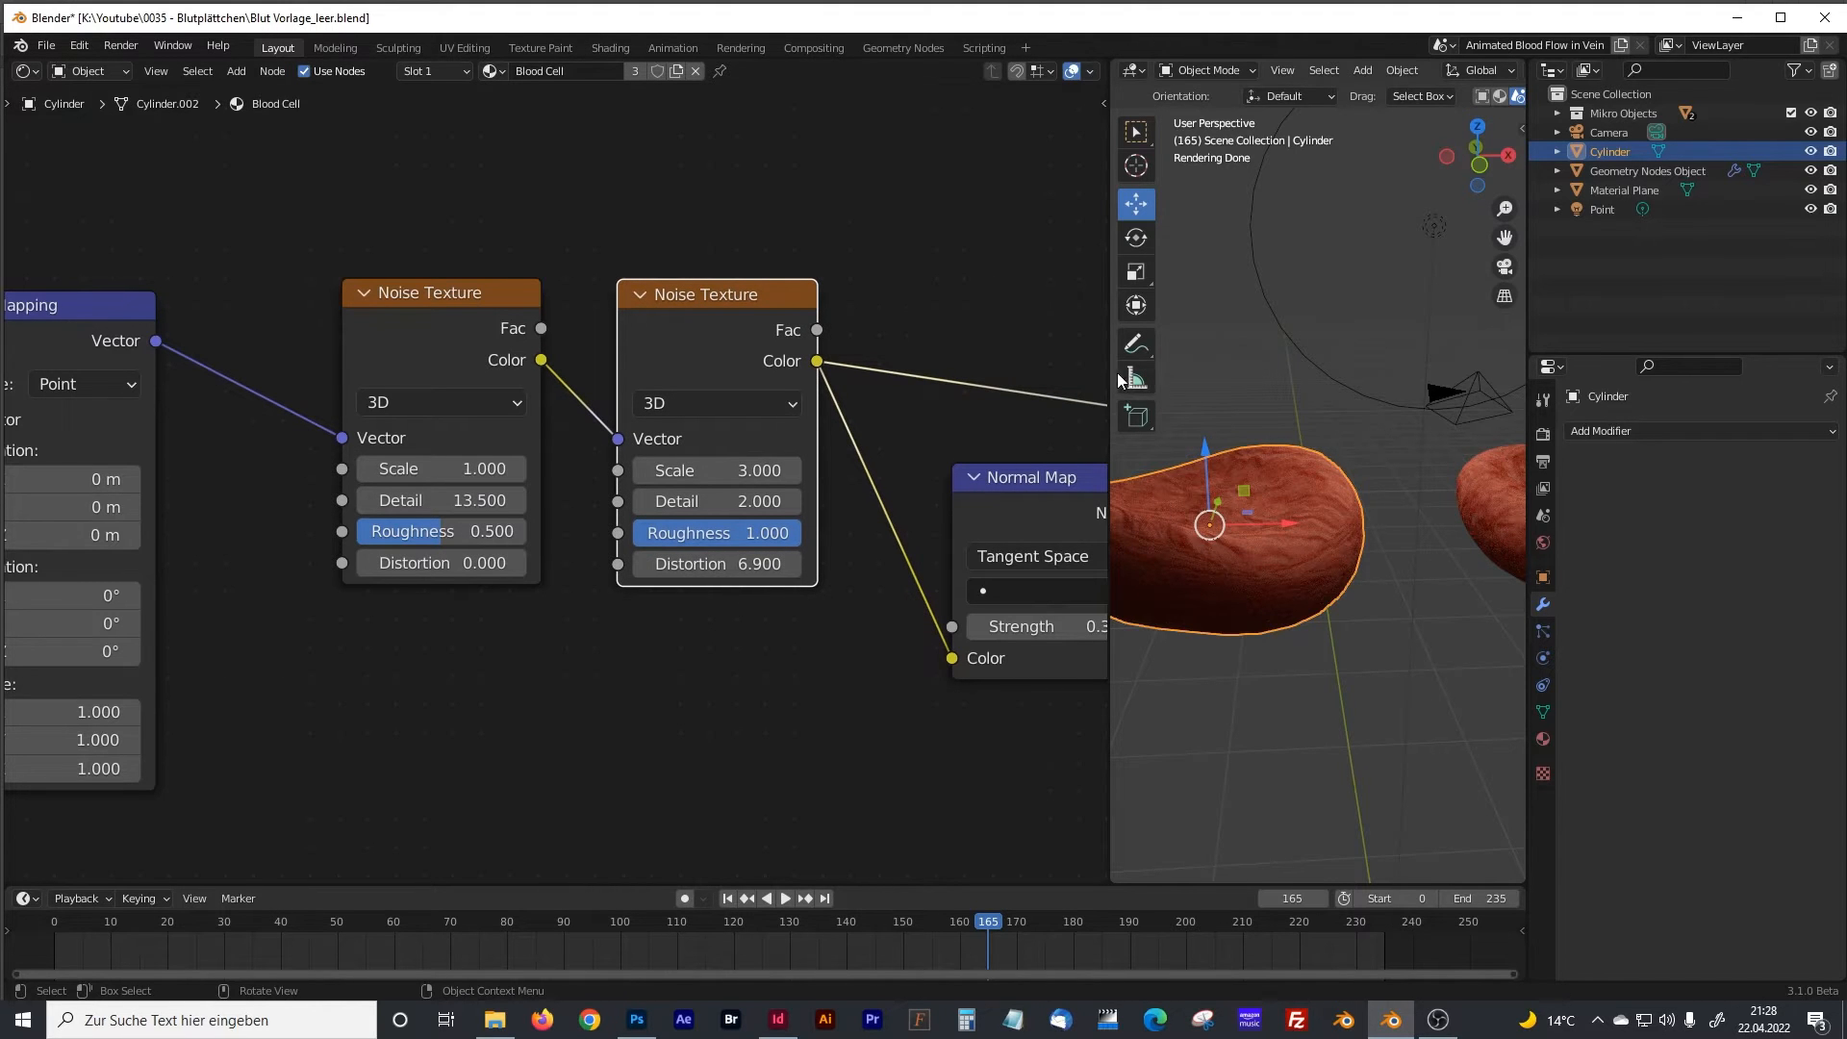
Show the new cell's transform and dimensions in the 3D viewport, and bring the Noise Texture and Normal Map nodes into view.
left_click_drag(1109, 370, 964, 372)
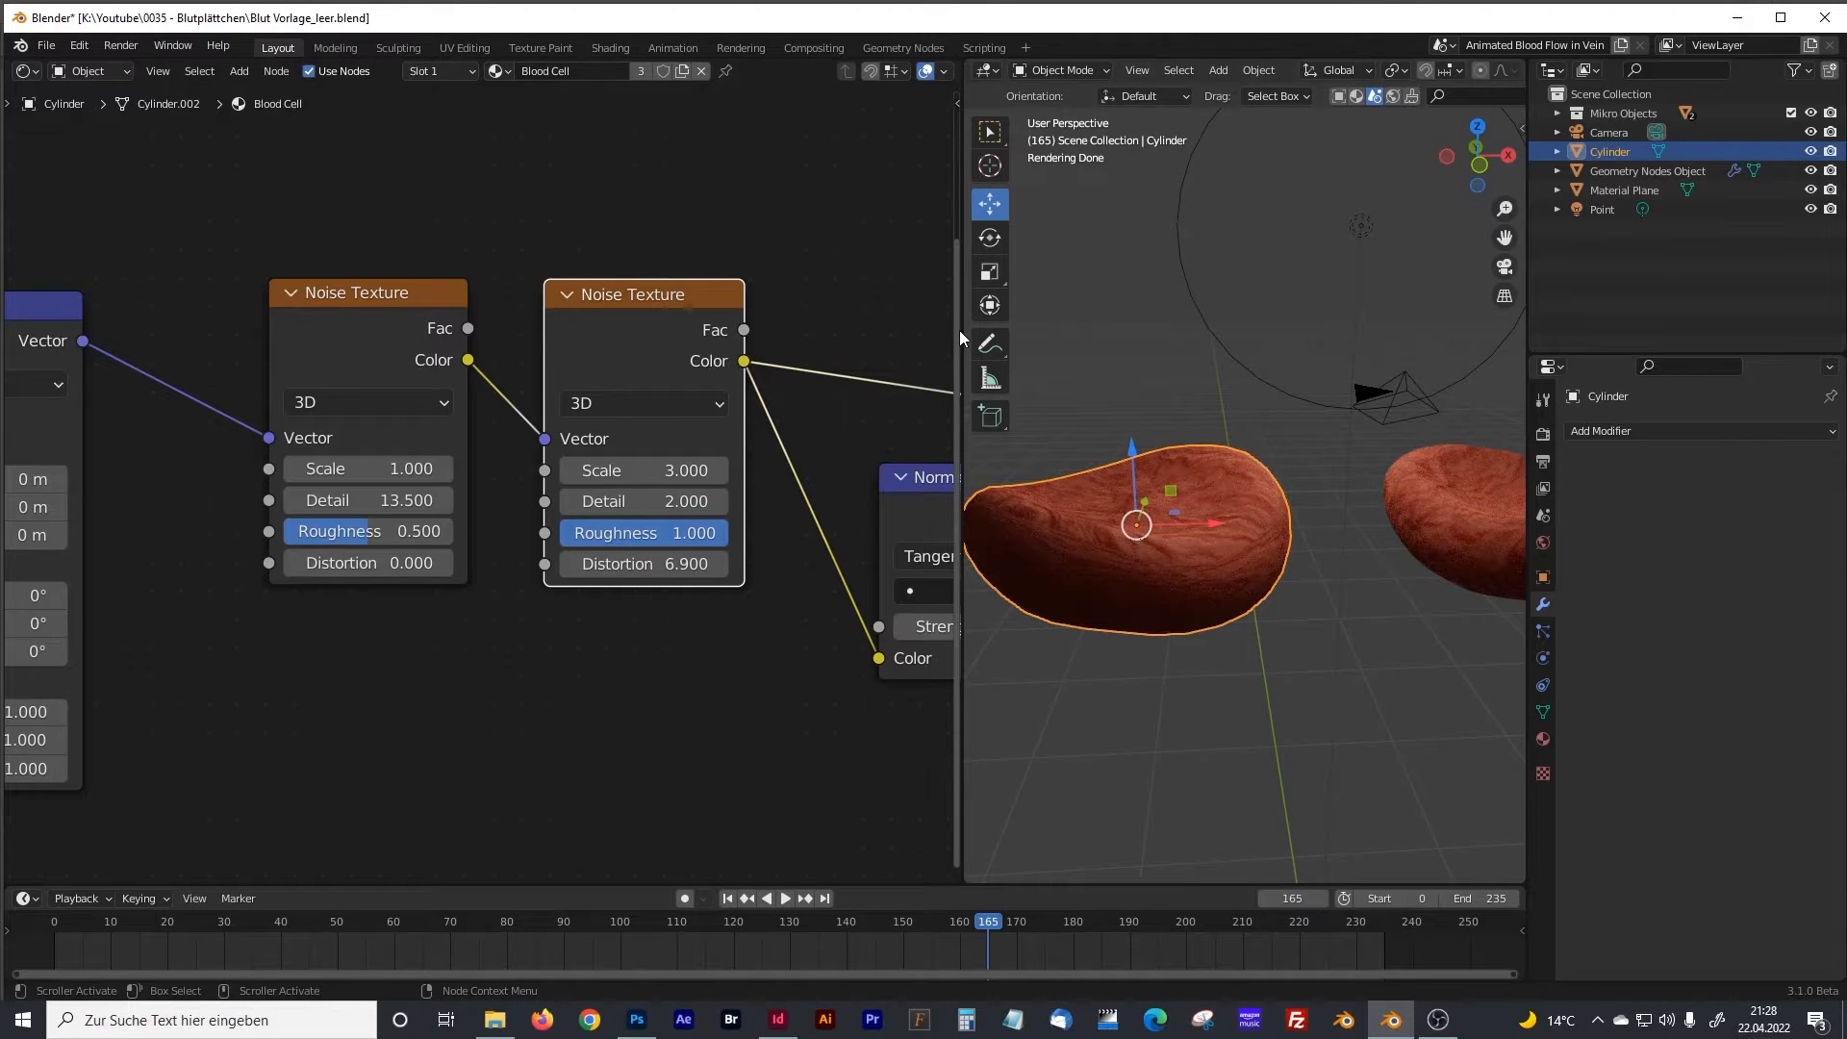
left_click_drag(962, 346, 833, 362)
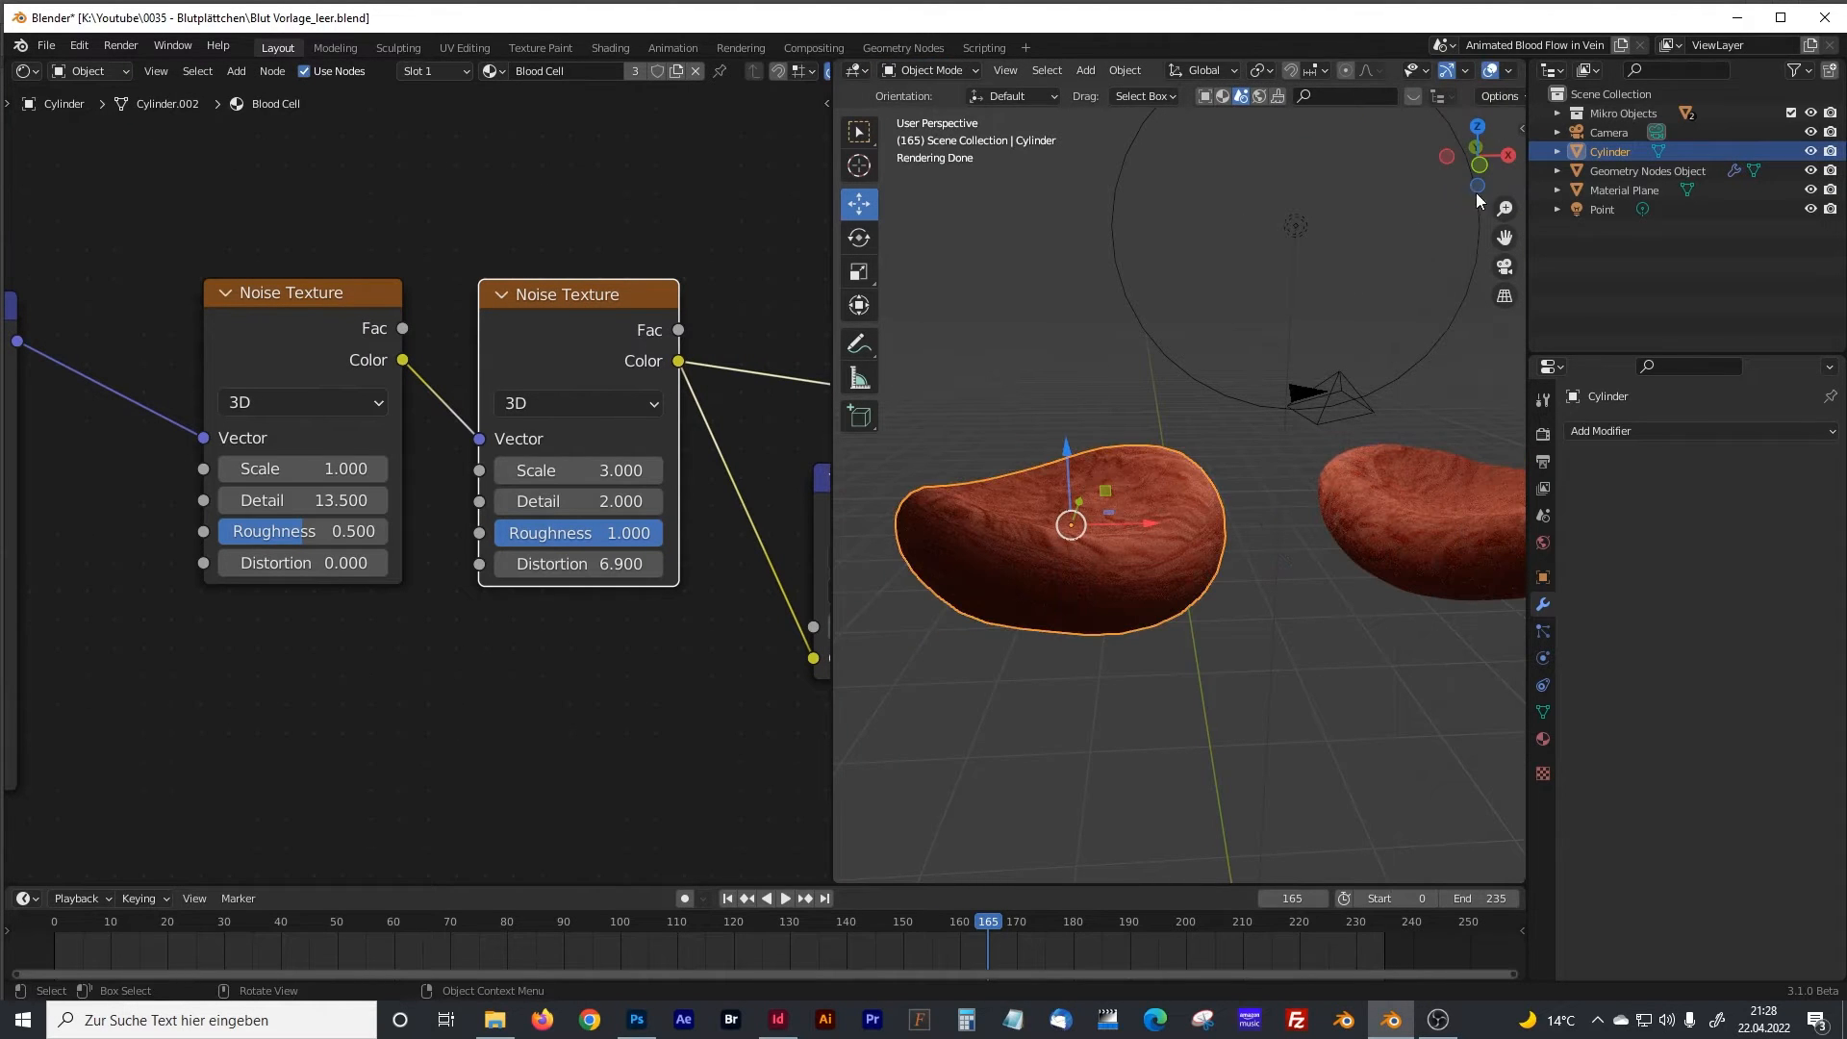
left_click(1518, 131)
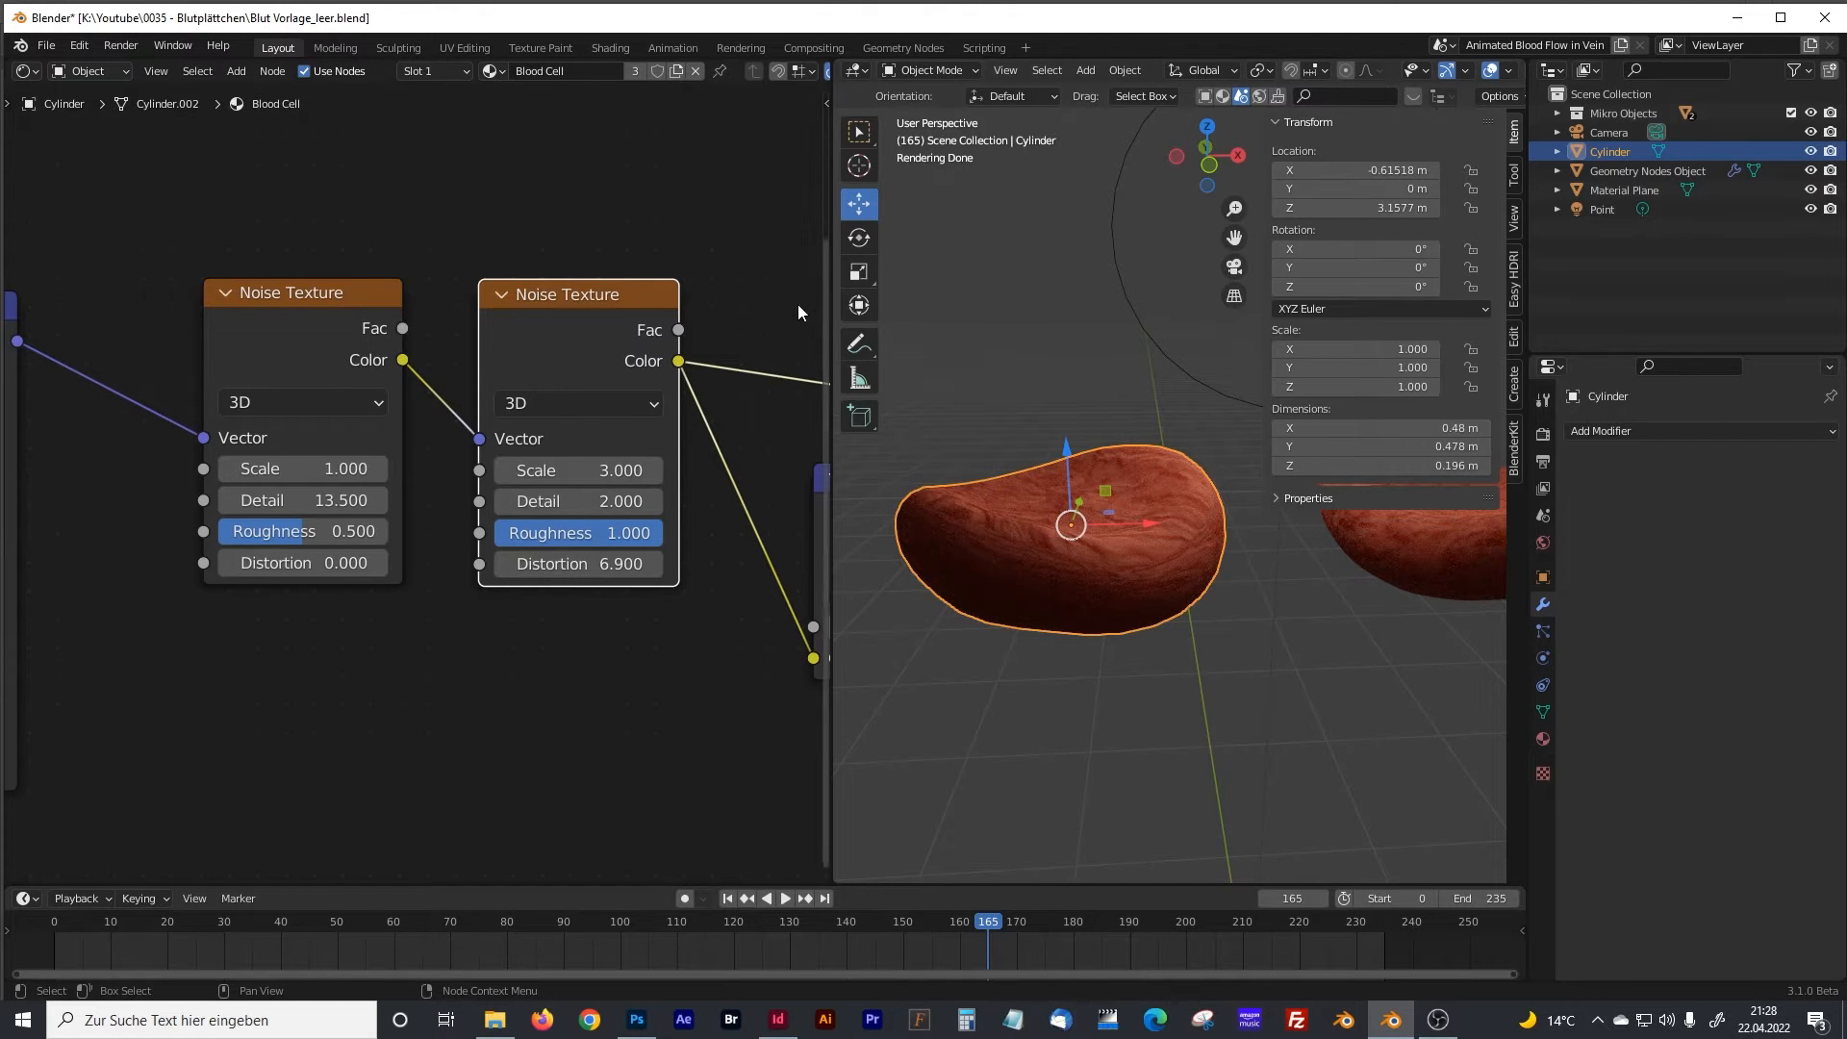
left_click_drag(831, 297, 1159, 298)
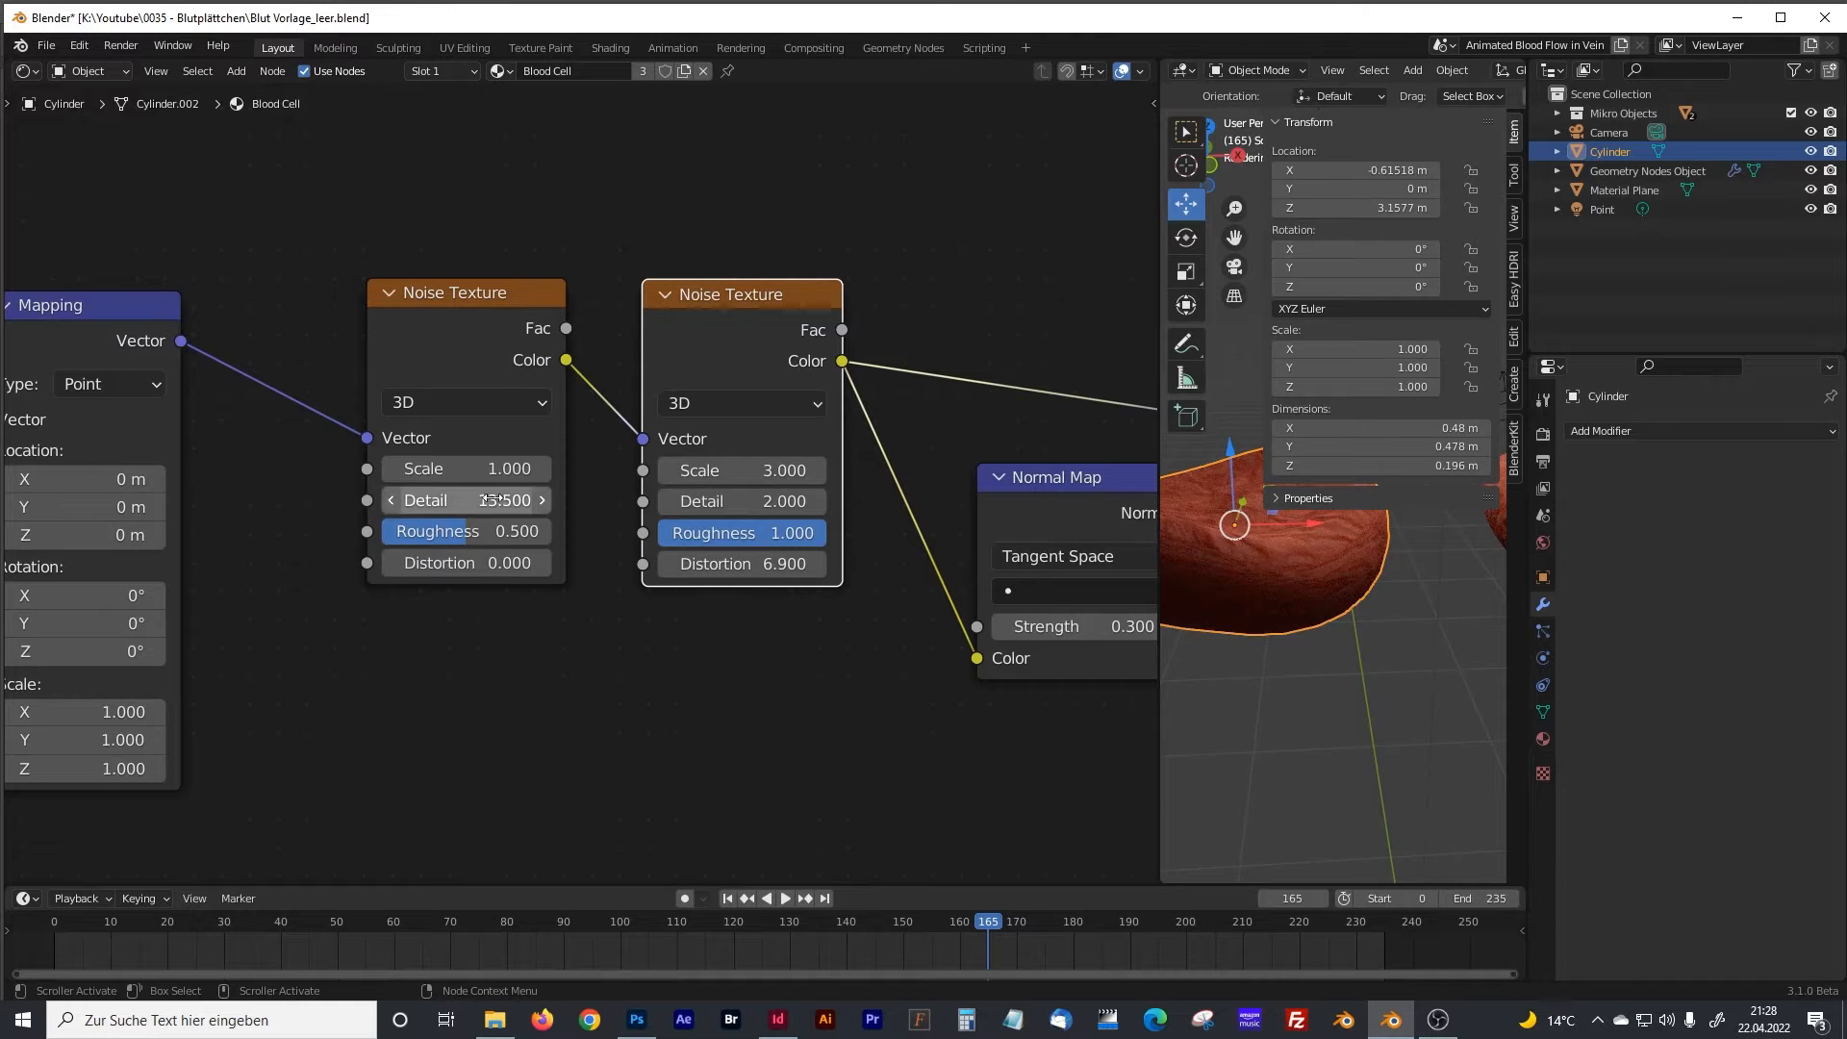
middle_click_drag(800, 644, 744, 643)
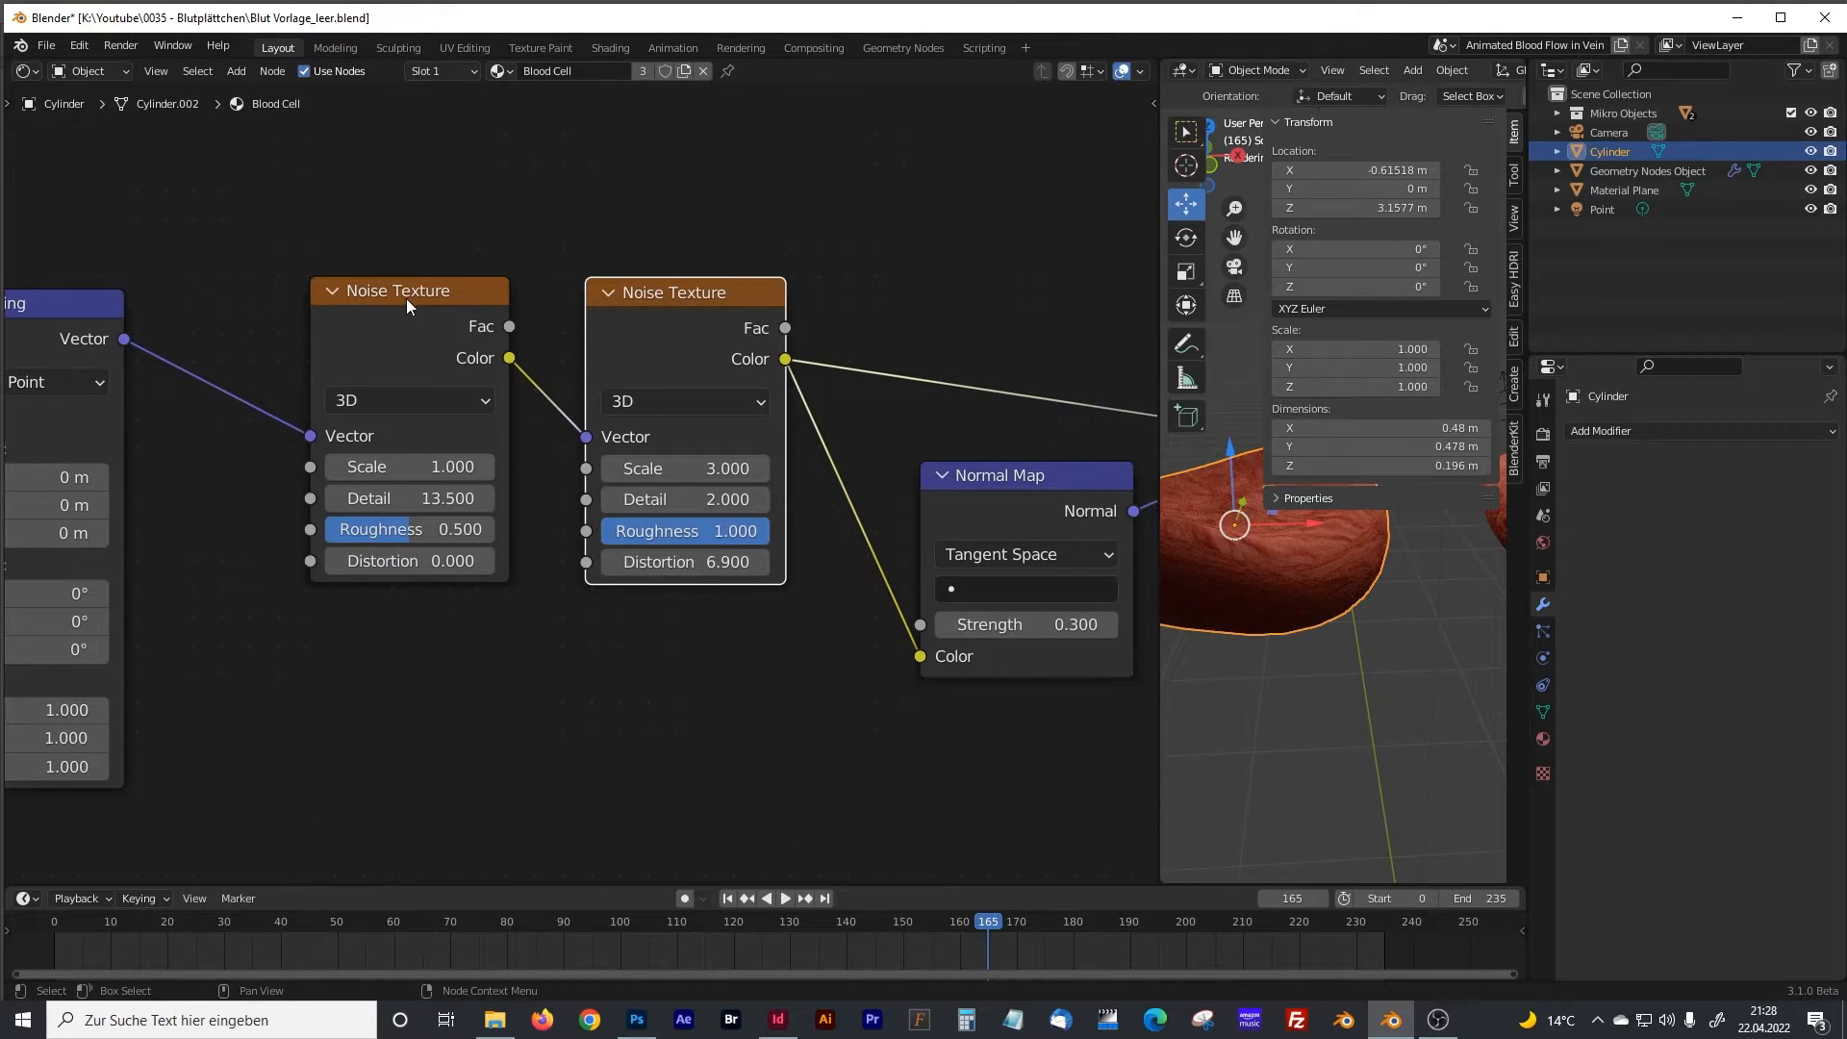
Move both chained Noise Texture nodes closer to the Mapping node, leaving more space before the Normal Map node.
left_click_drag(656, 292, 644, 293)
left_click_drag(433, 293, 388, 292)
left_click_drag(632, 296, 598, 293)
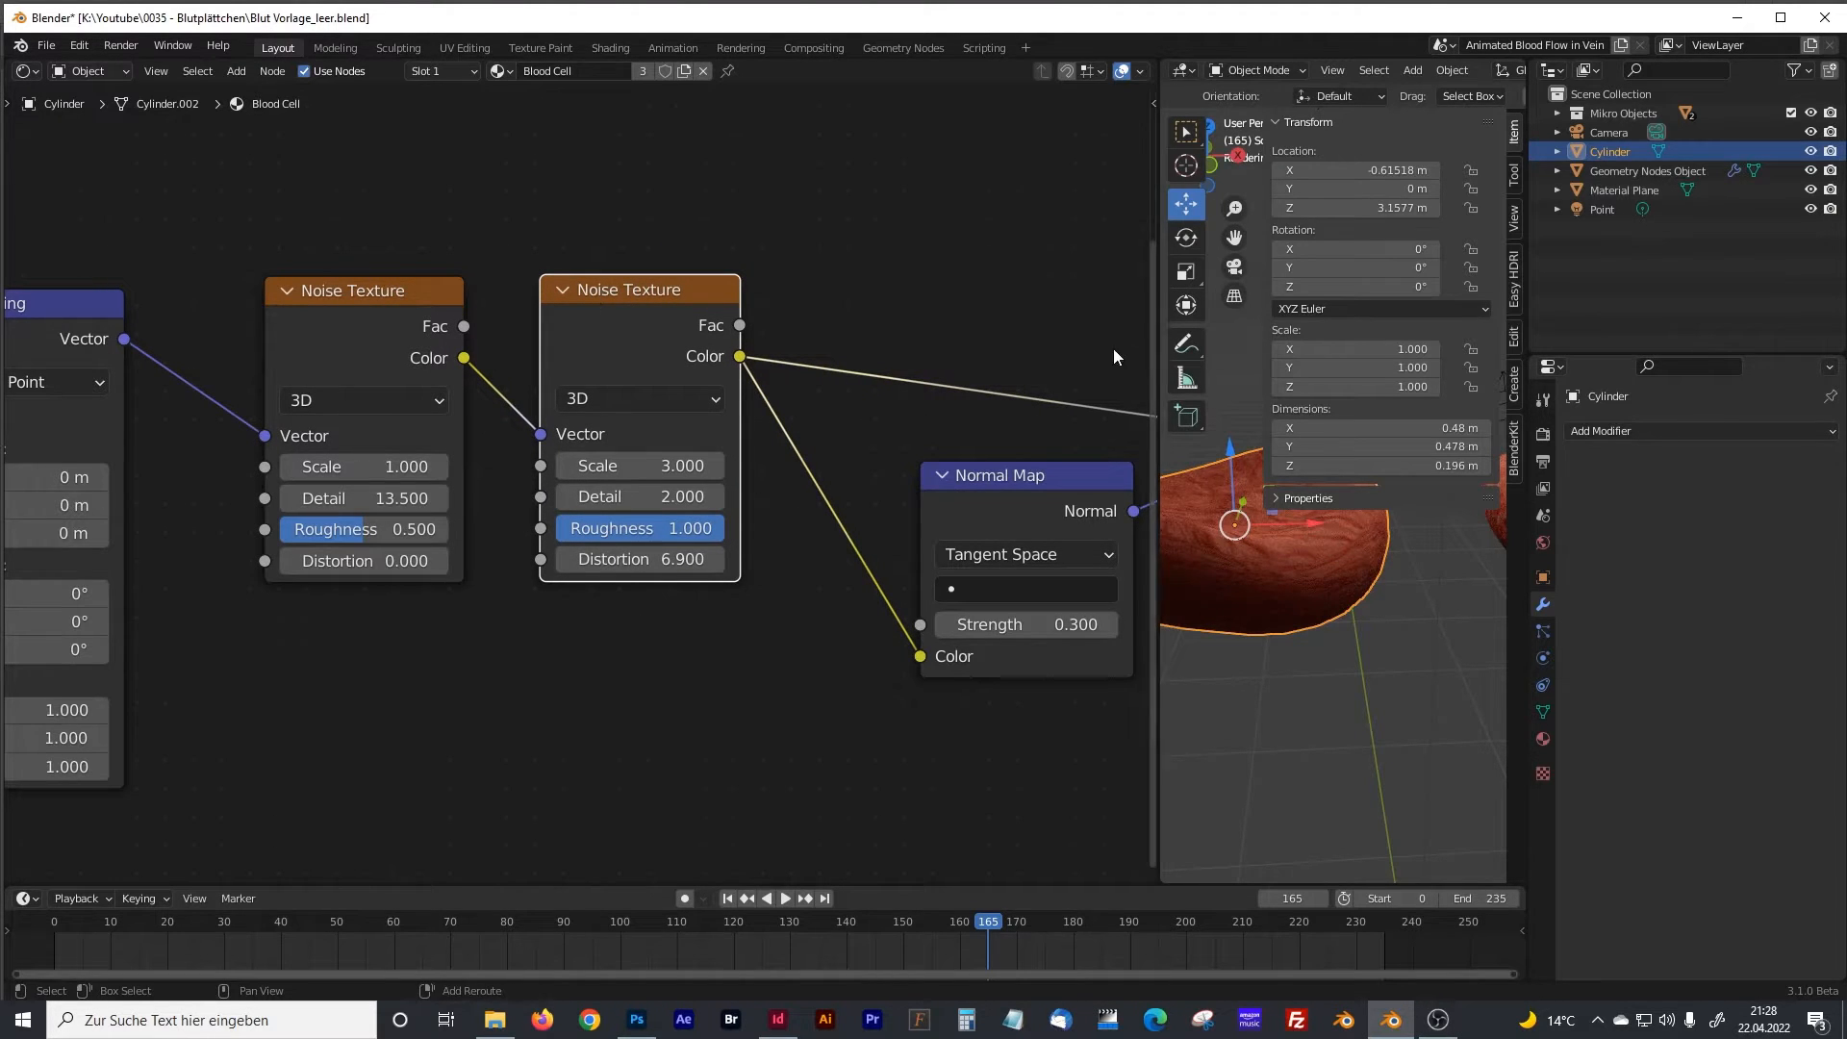
Hide the transform sidebar, then widen the 3D viewport to show the whole cell from an angled view.
middle_click_drag(1112, 349, 869, 346)
key("n")
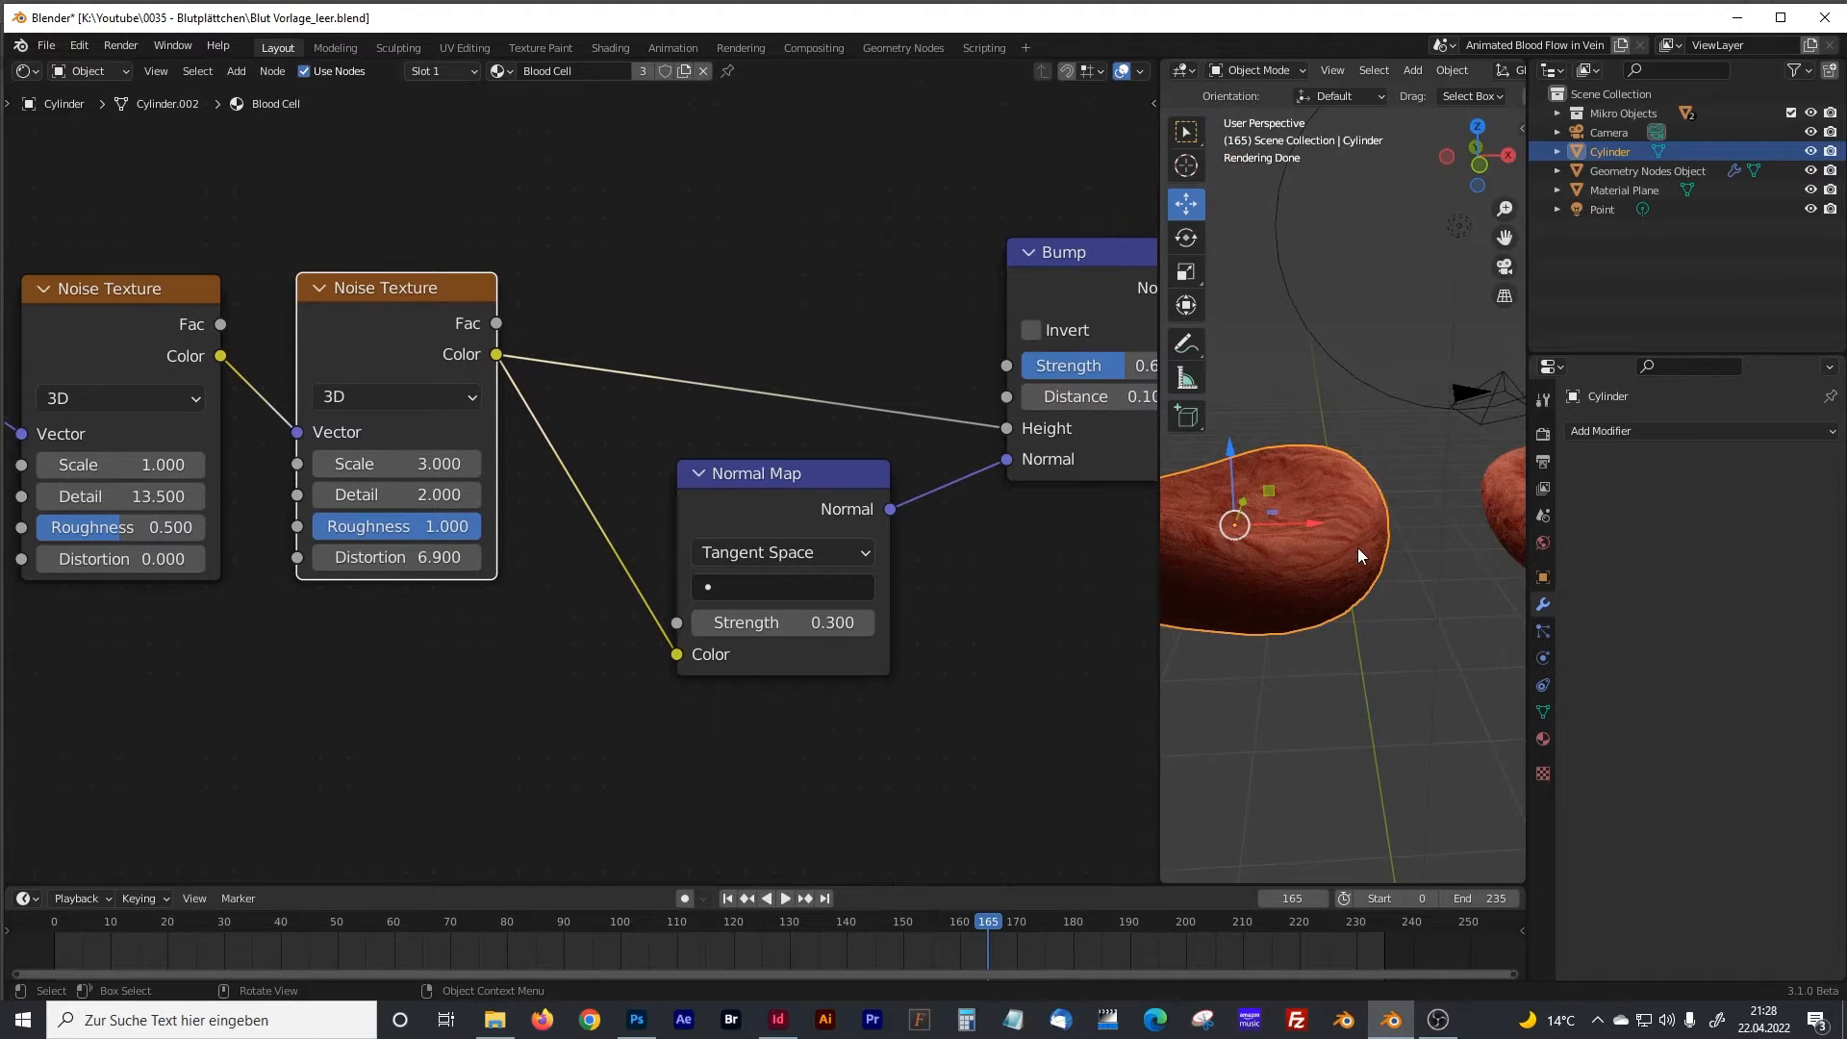
left_click_drag(1160, 515, 916, 515)
middle_click_drag(1014, 527, 1313, 447)
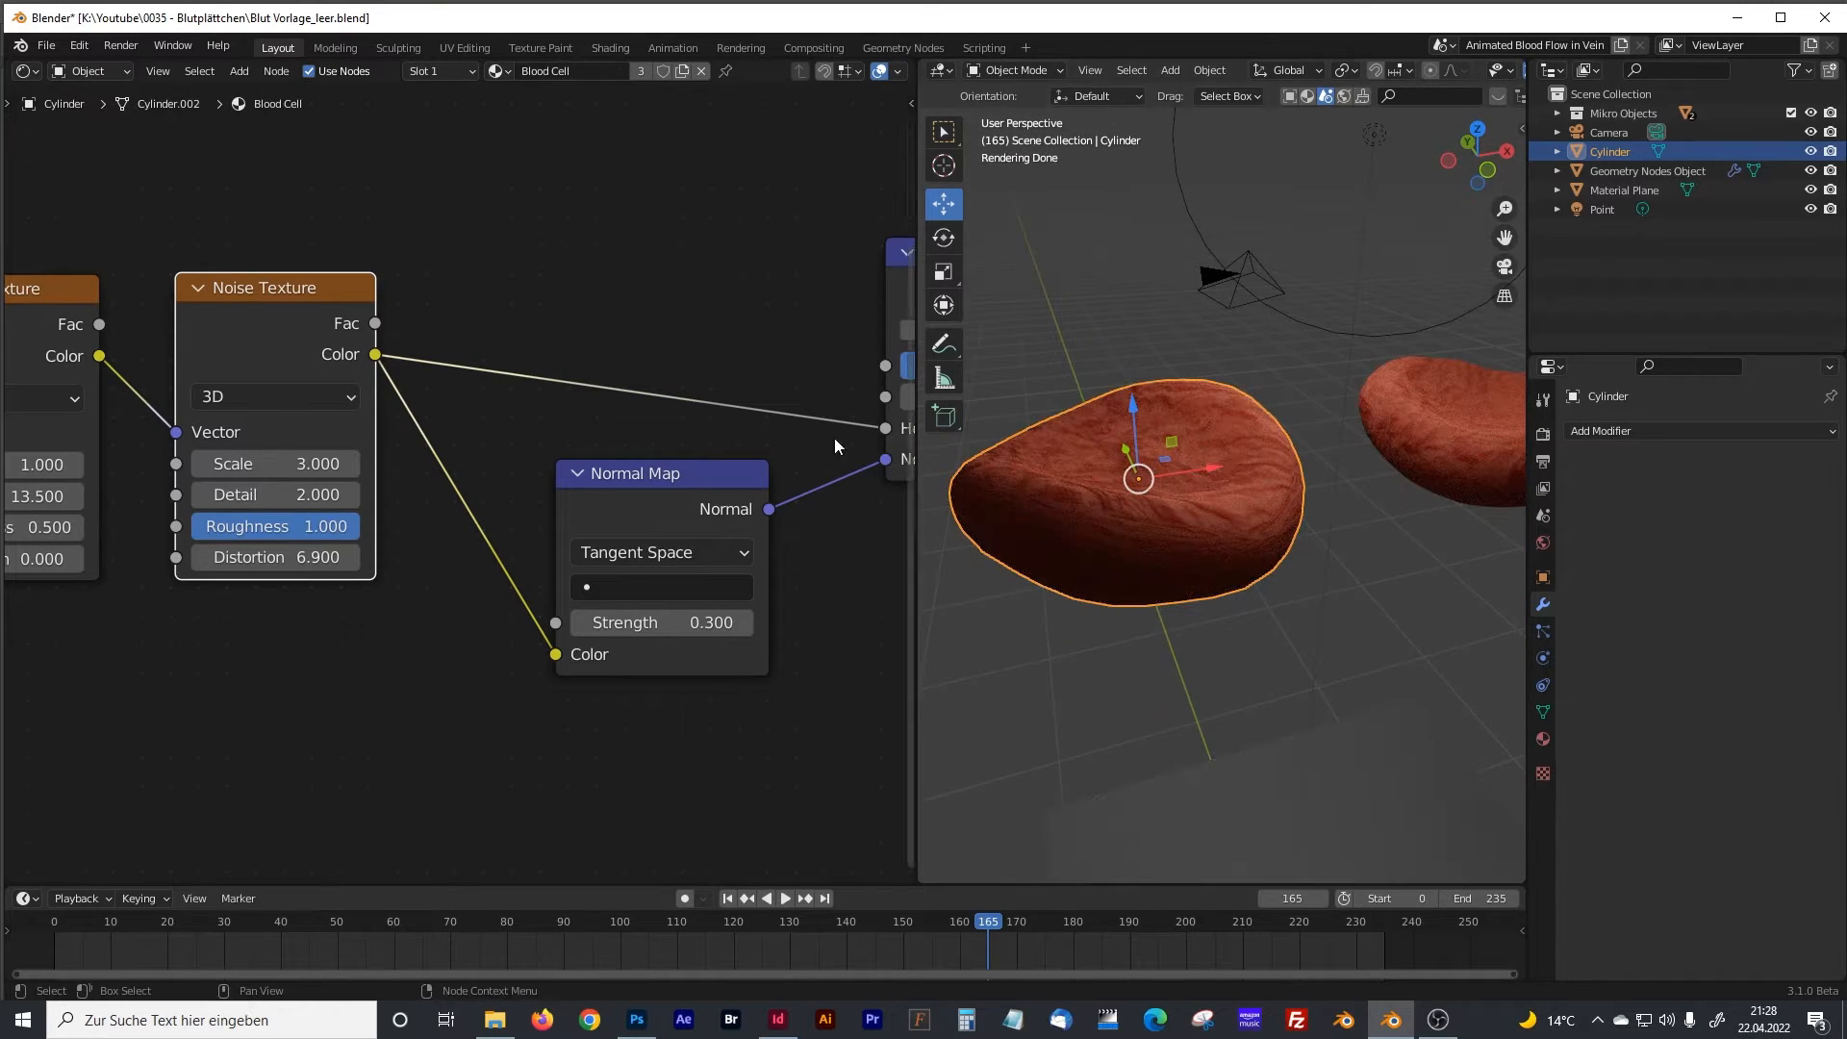
Reposition the Normal Map and Bump nodes slightly lower and closer to the second Noise Texture node.
middle_click_drag(406, 316, 373, 317)
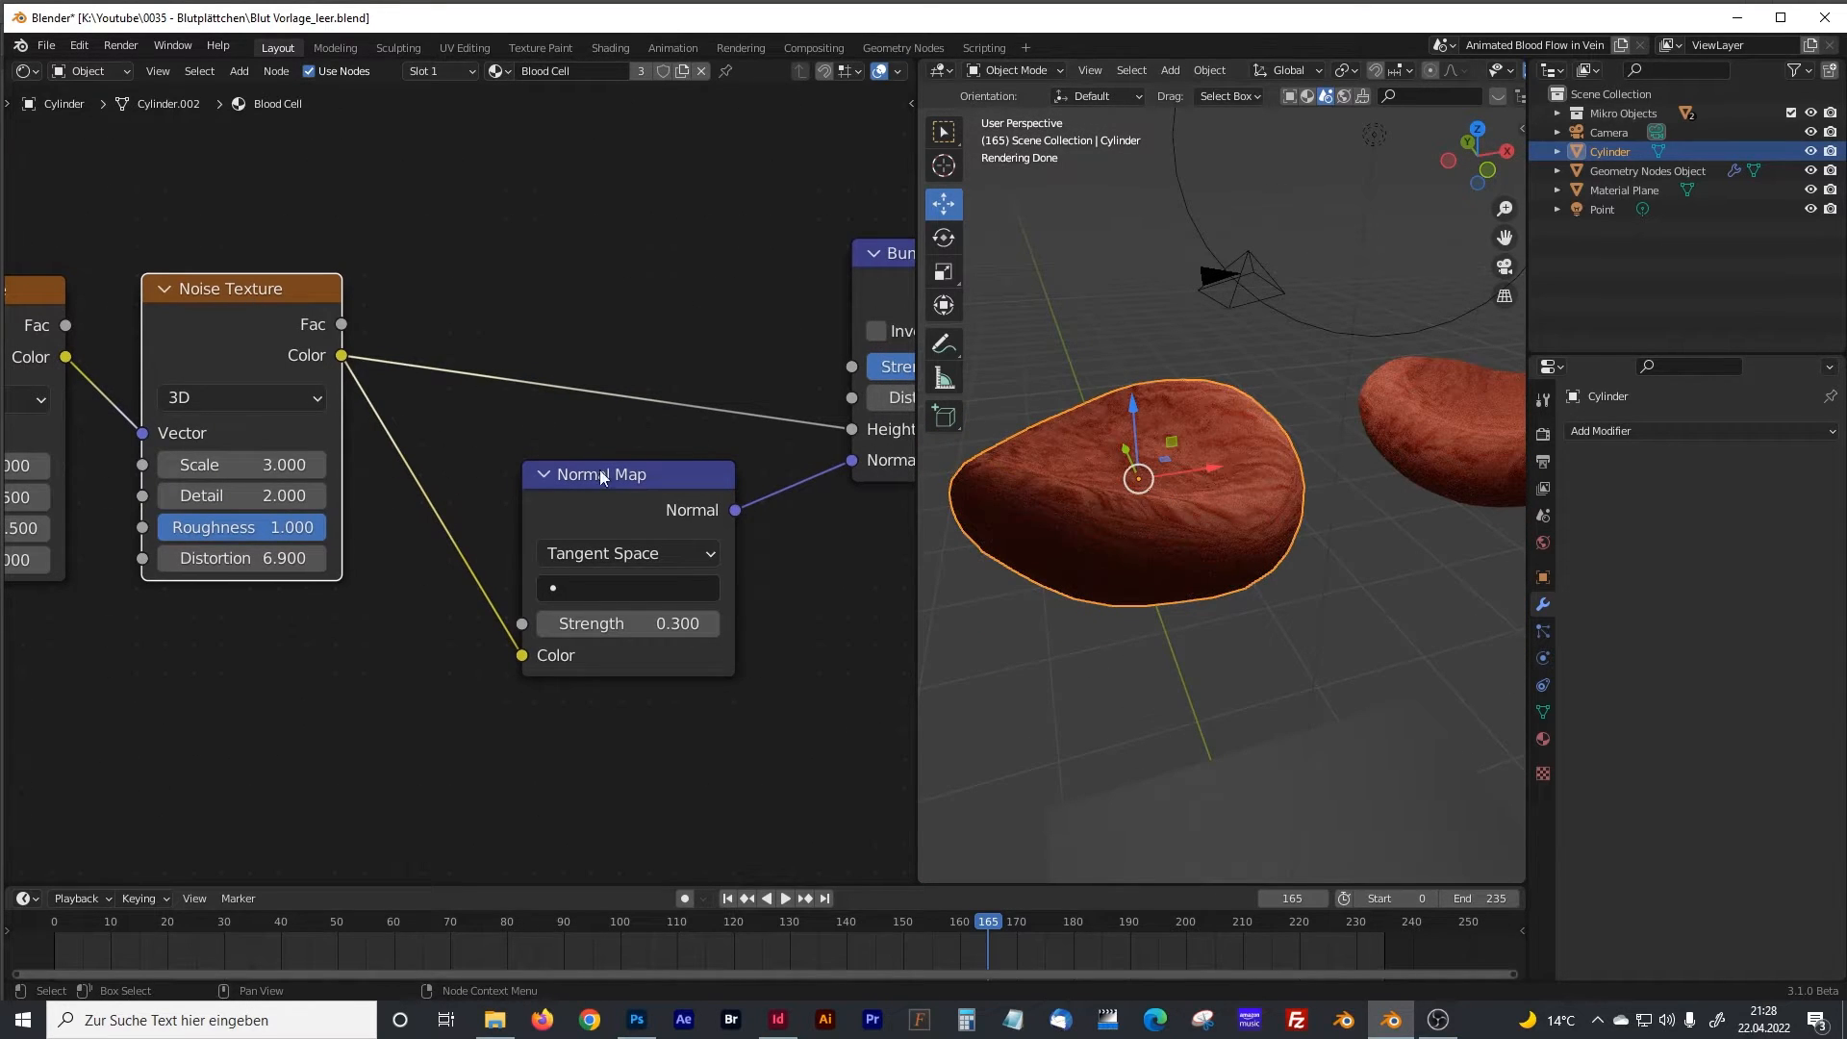
left_click_drag(604, 477, 570, 512)
middle_click_drag(669, 446, 533, 469)
scroll(552, 460, "down", 1)
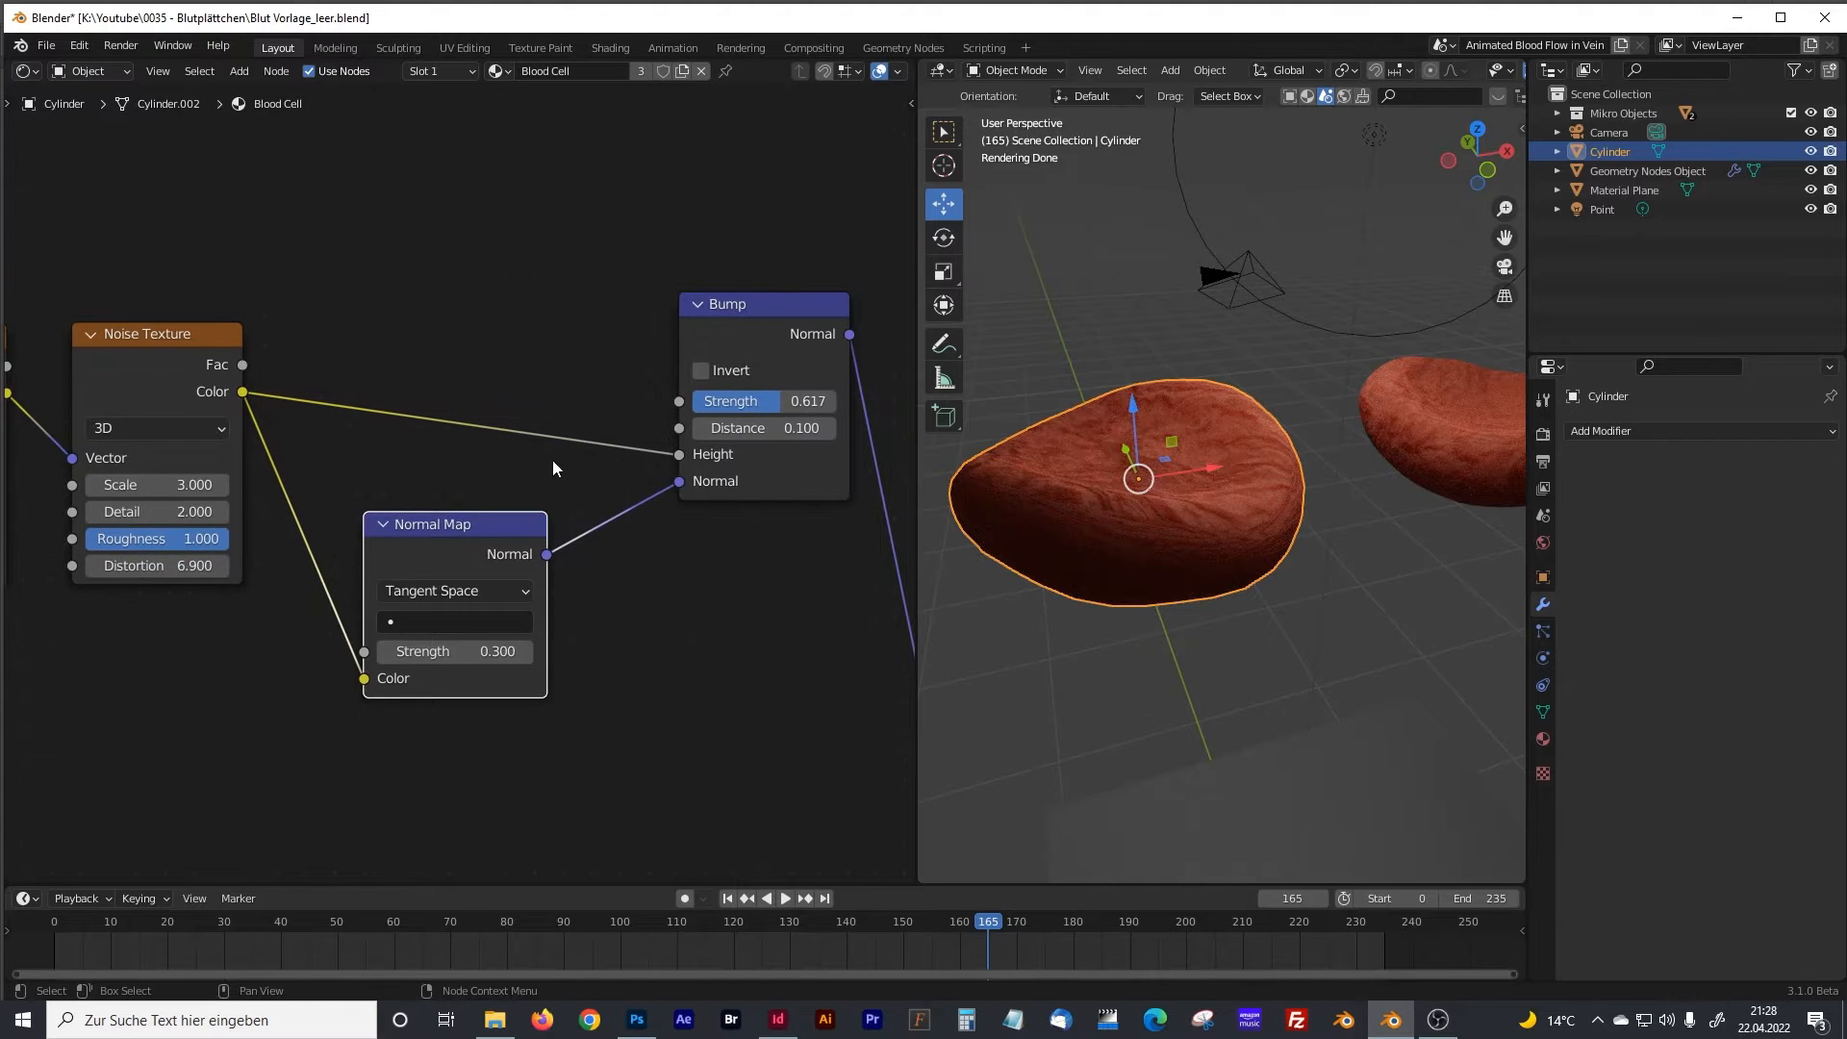
middle_click_drag(641, 395, 506, 427)
left_click_drag(589, 339, 555, 392)
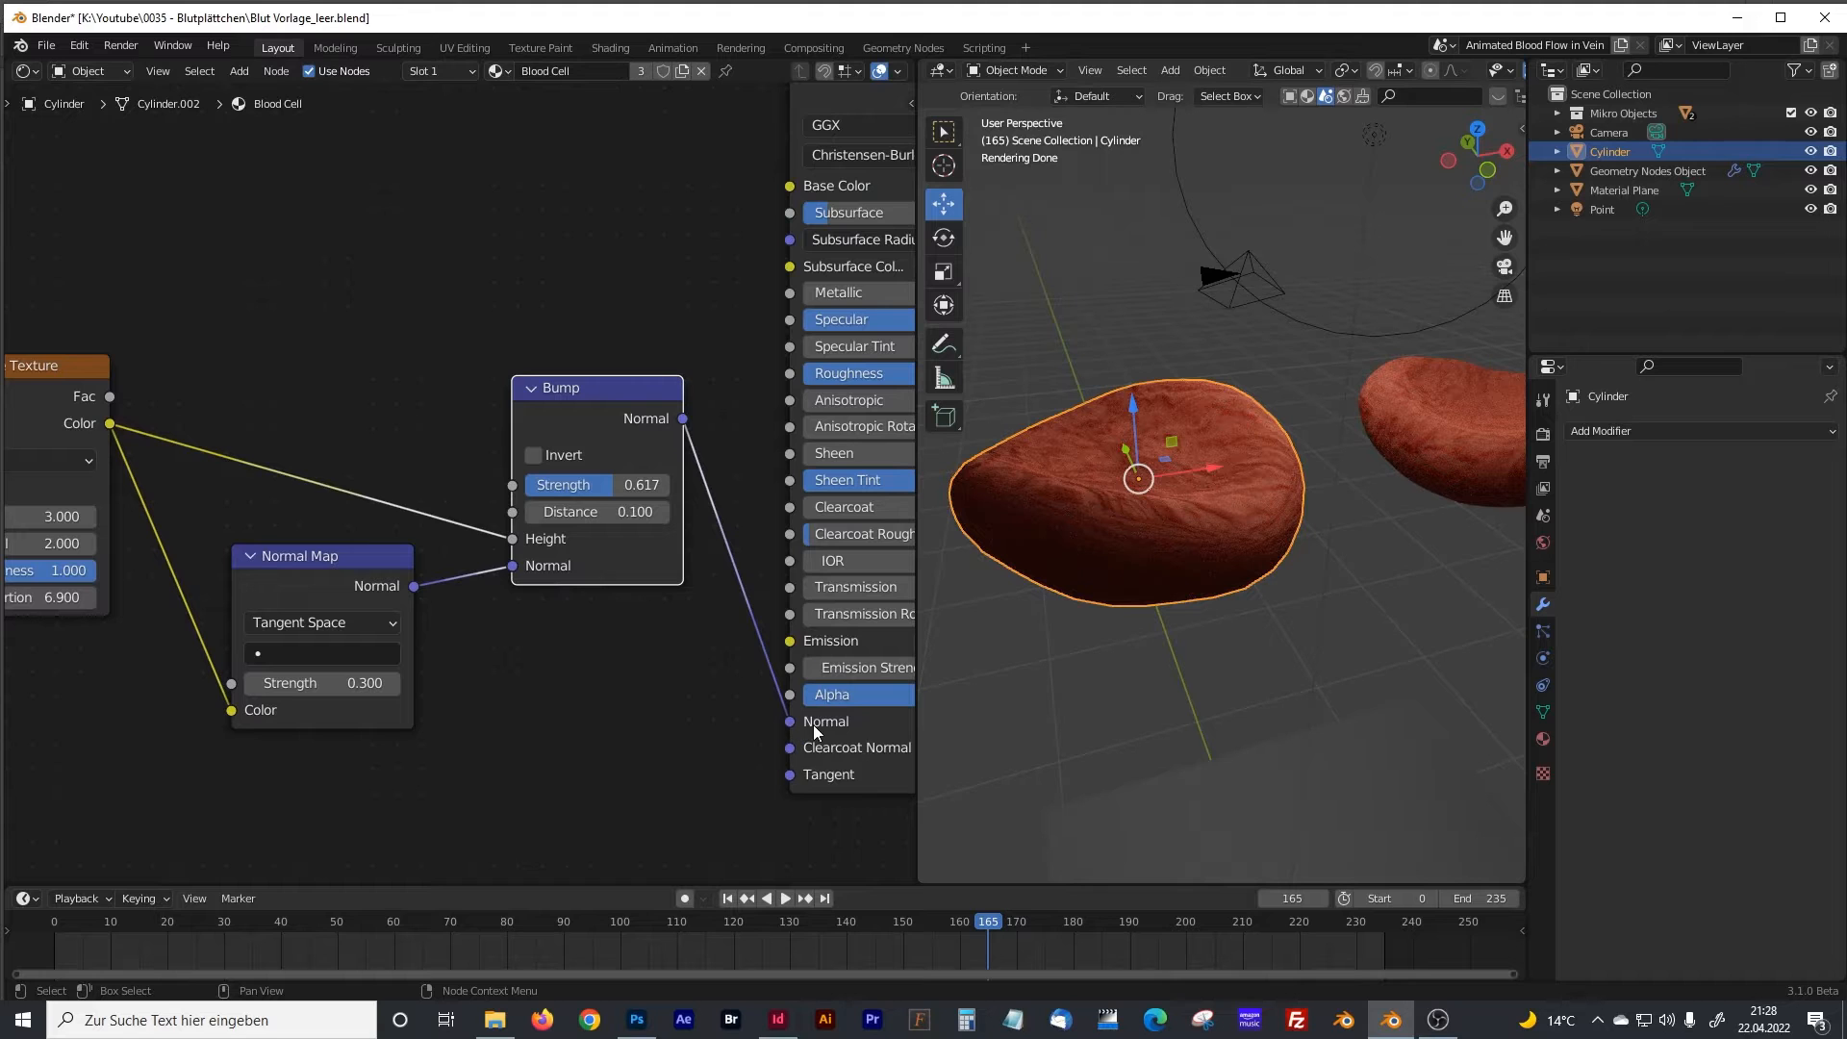
Examine the Principled BSDF settings and display the Base Color's hex code.
middle_click_drag(718, 665, 375, 723)
scroll(690, 386, "down", 1)
middle_click_drag(716, 378, 591, 415)
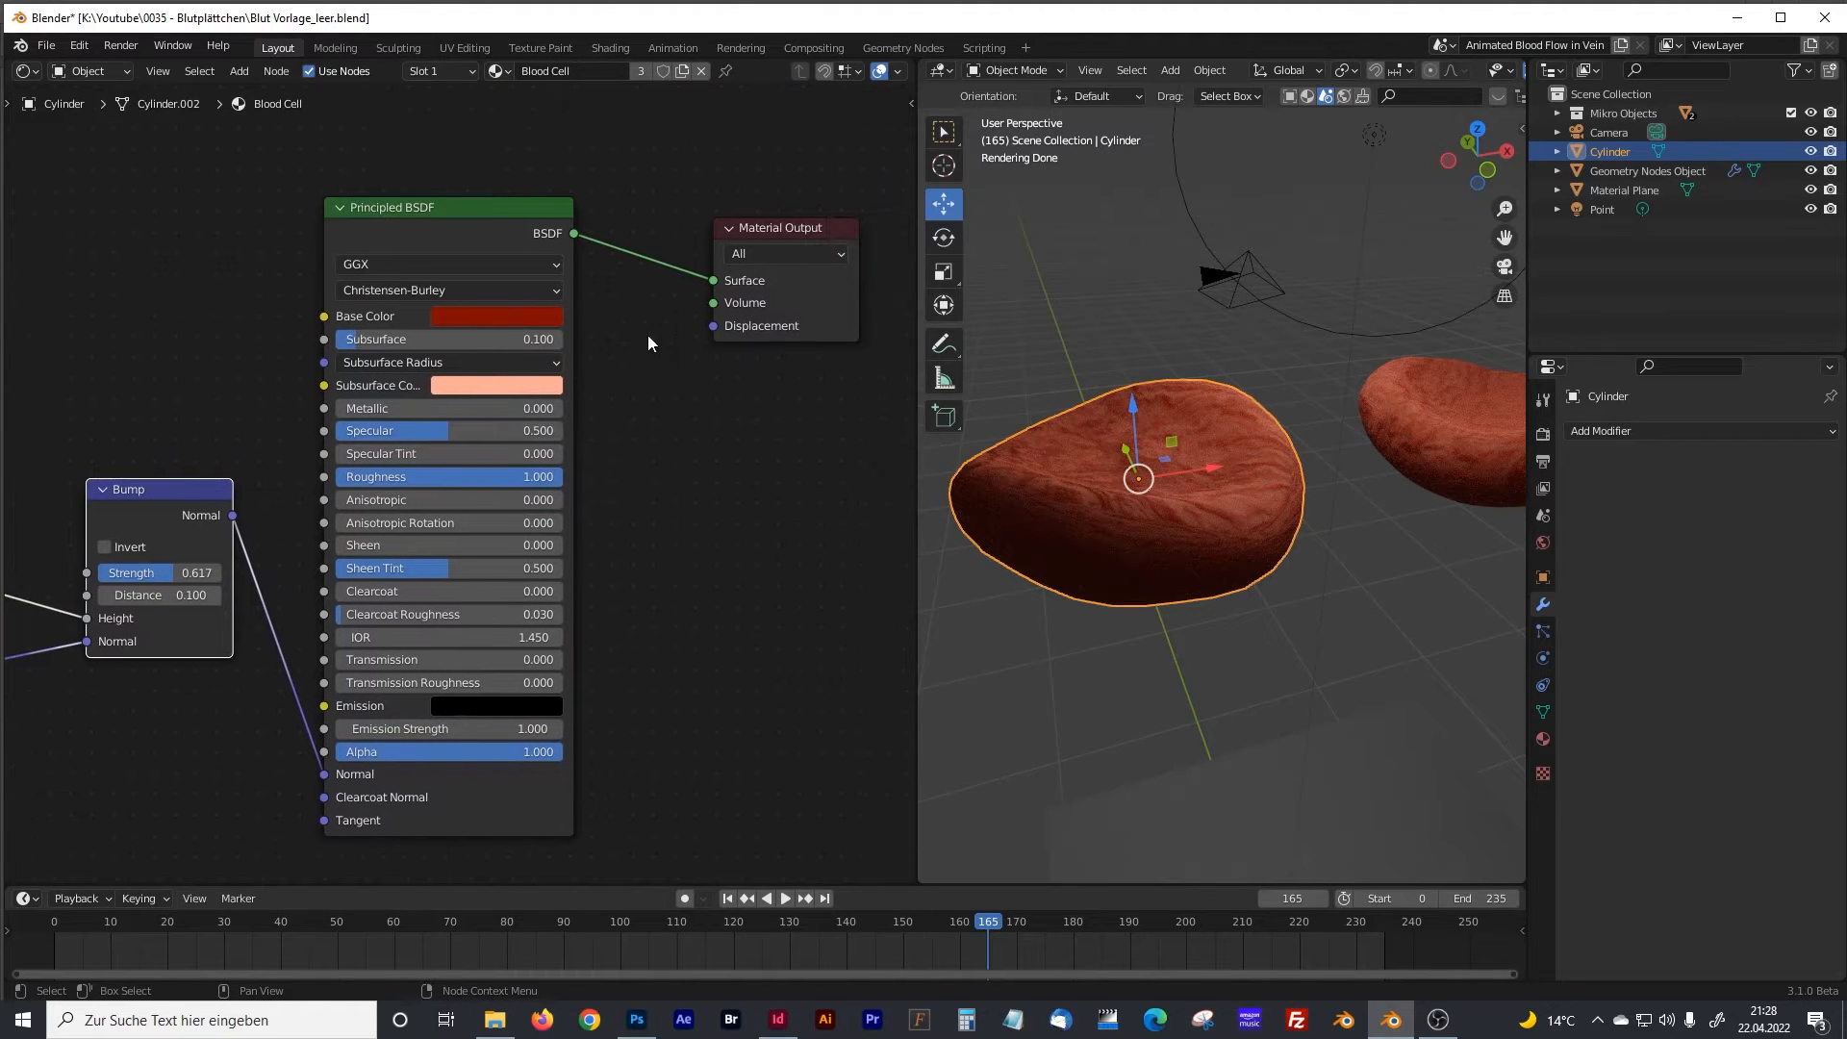
left_click(521, 312)
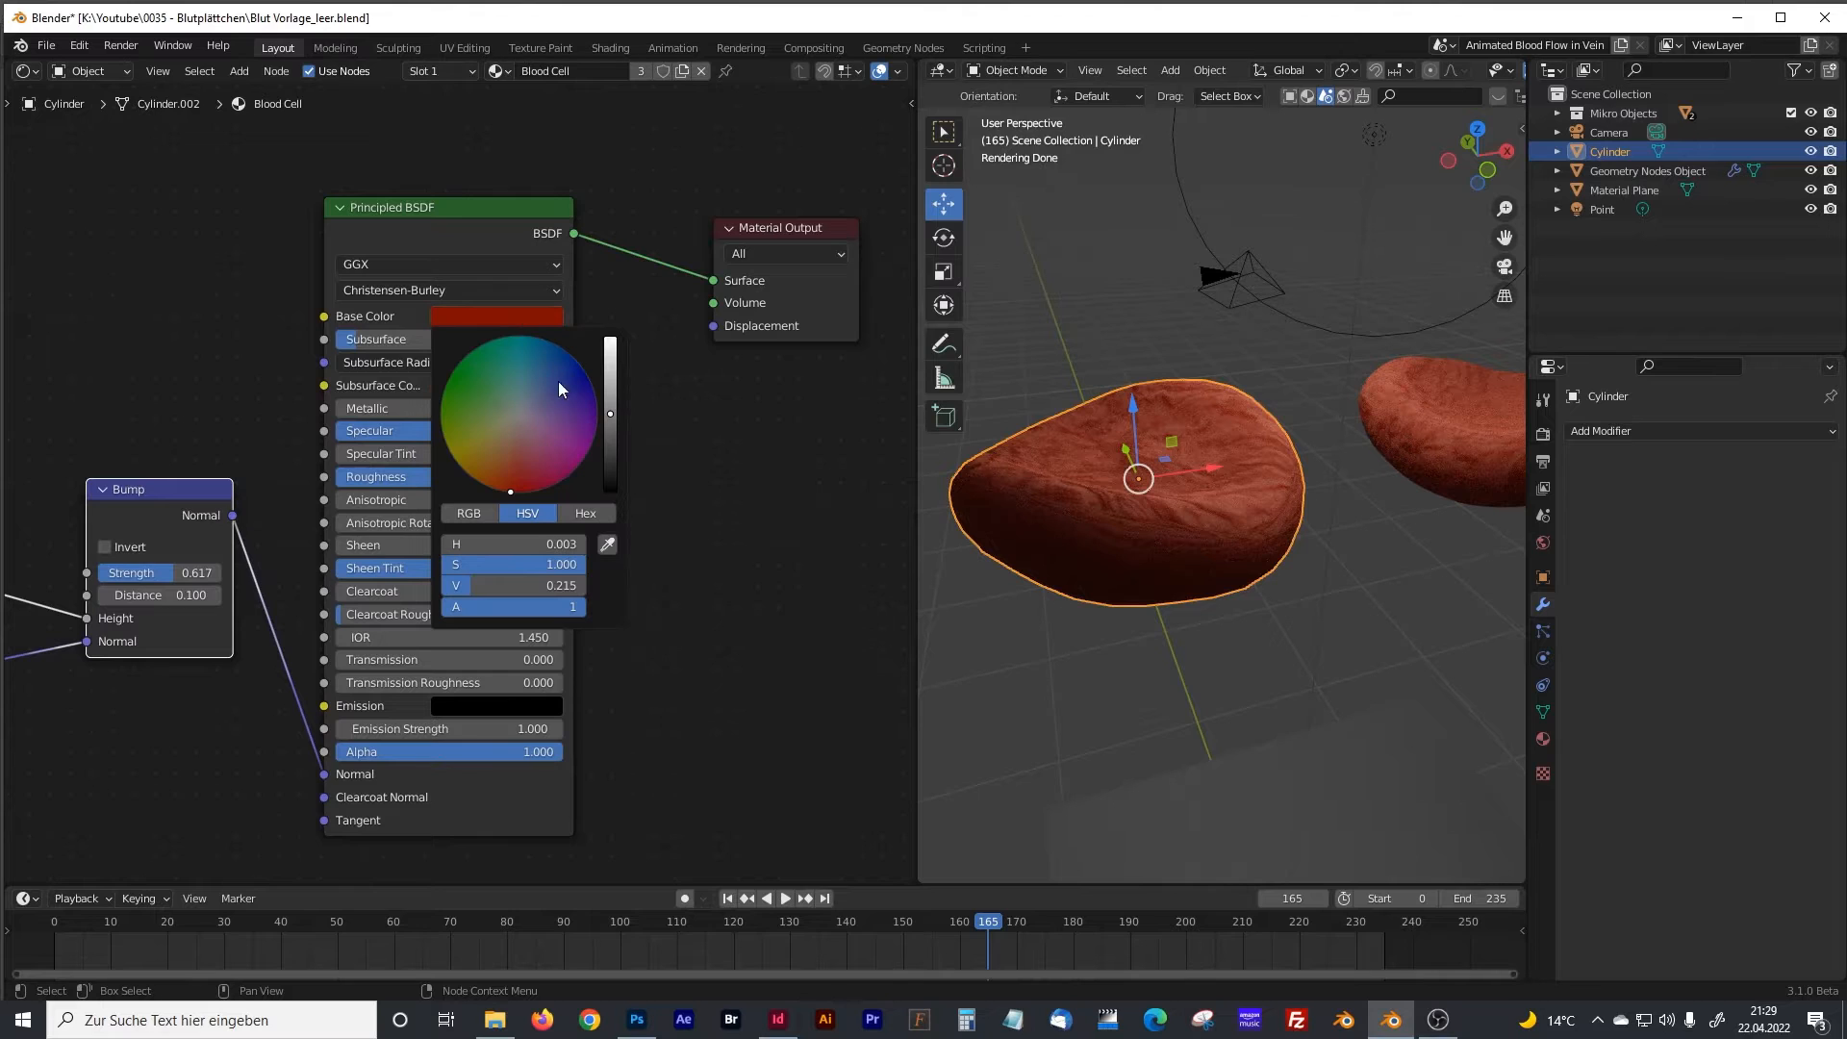
left_click(586, 513)
left_click(544, 544)
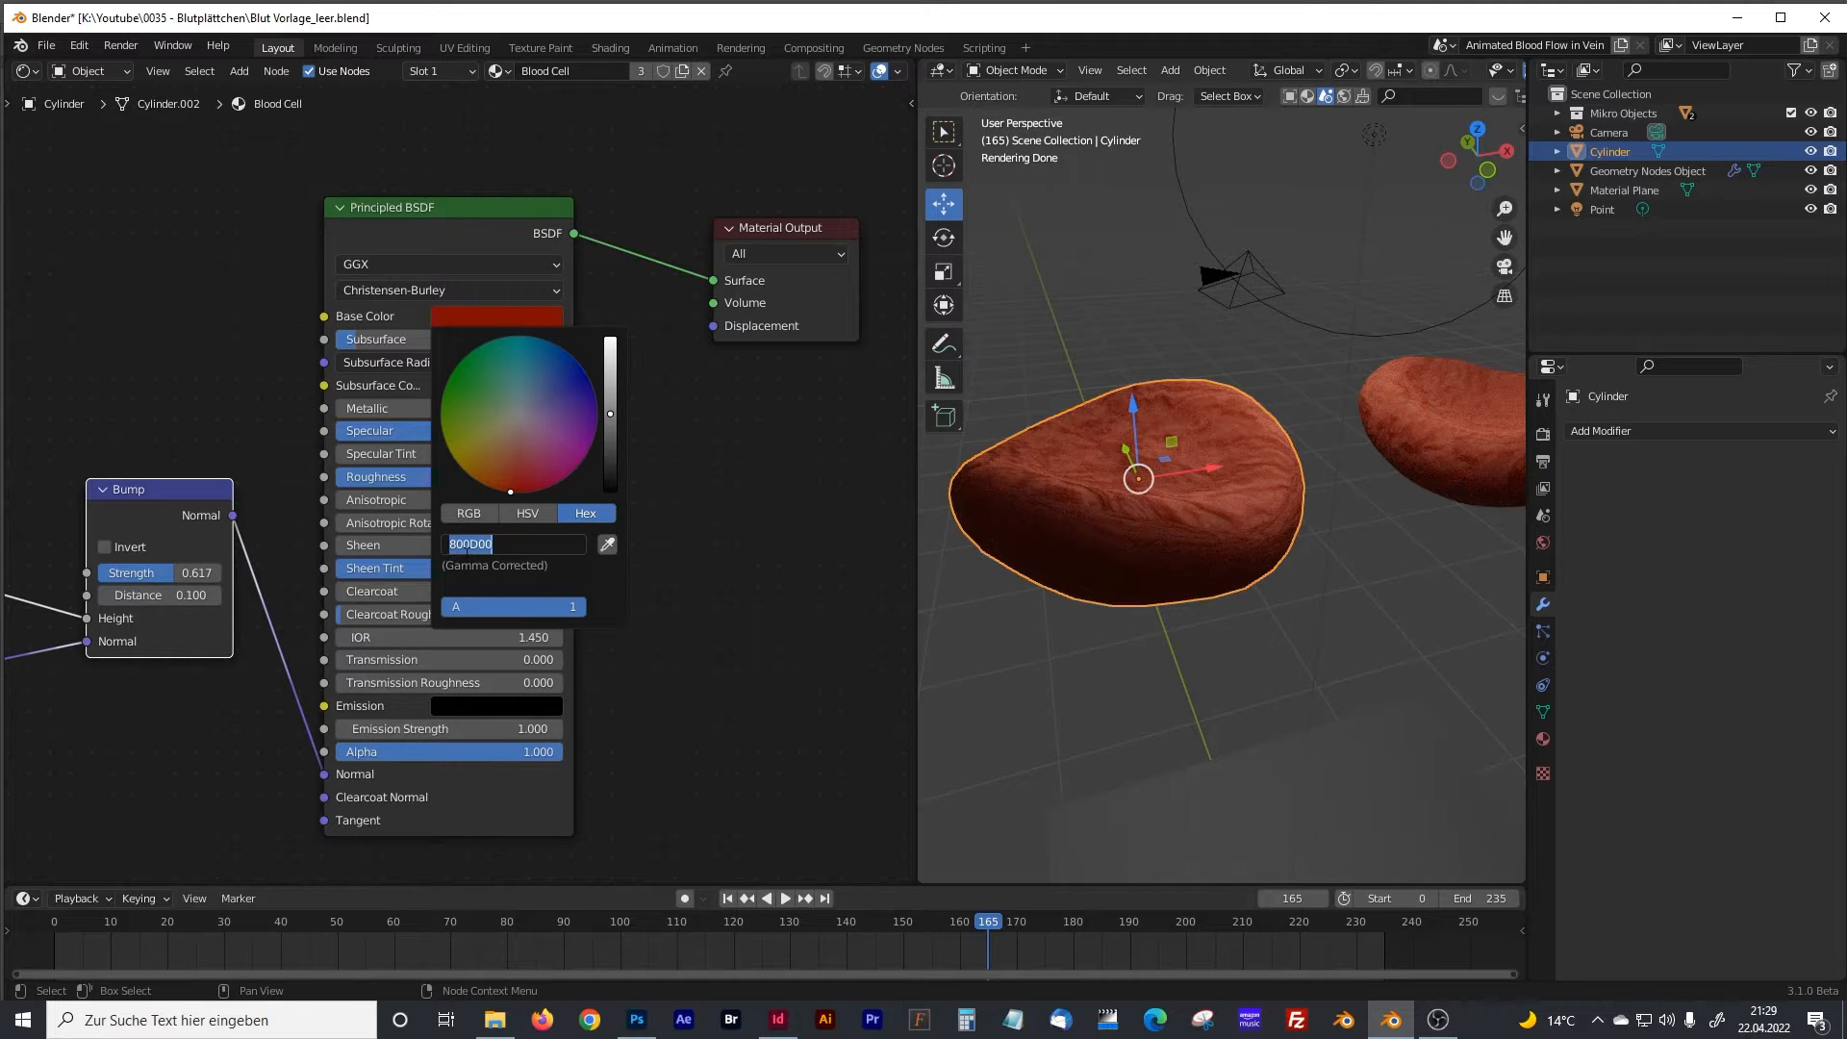
left_click(666, 392)
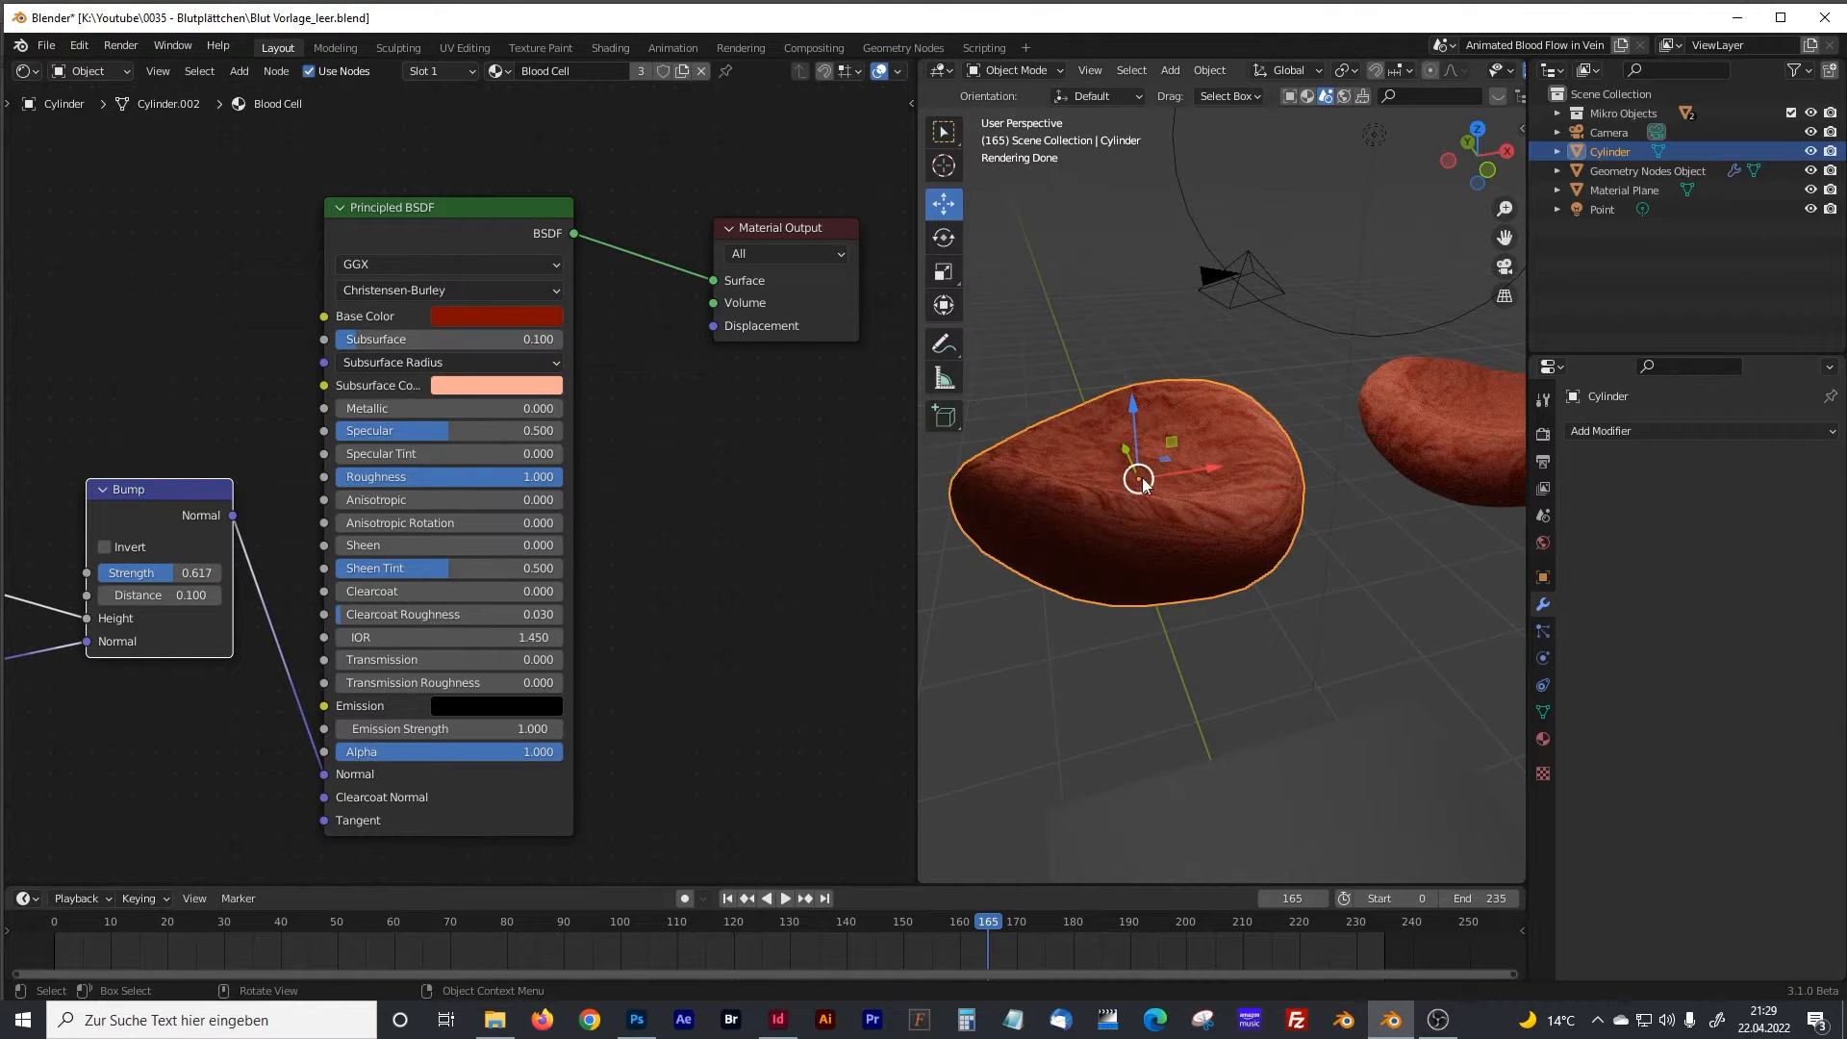
Inspect the shaded blood cell from above and from the side in a slightly wider 3D viewport.
middle_click_drag(1130, 481, 1139, 478)
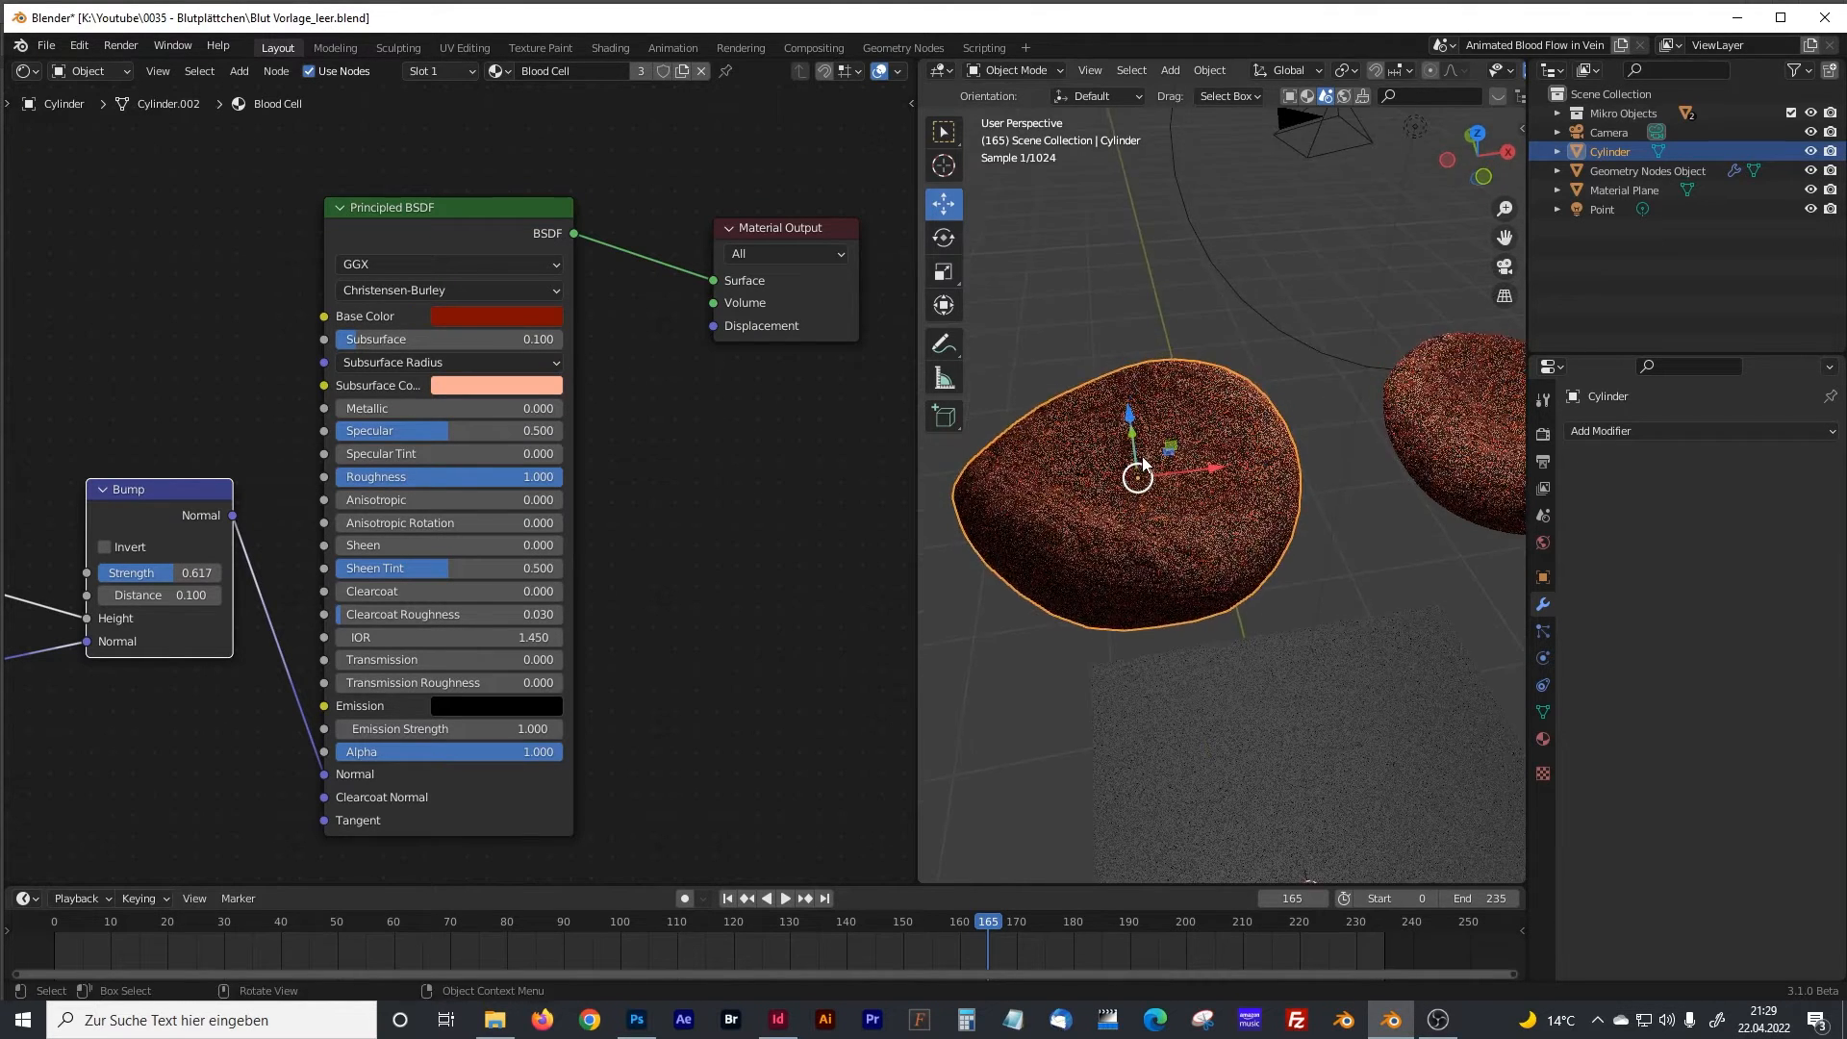
middle_click_drag(1157, 536, 1173, 450)
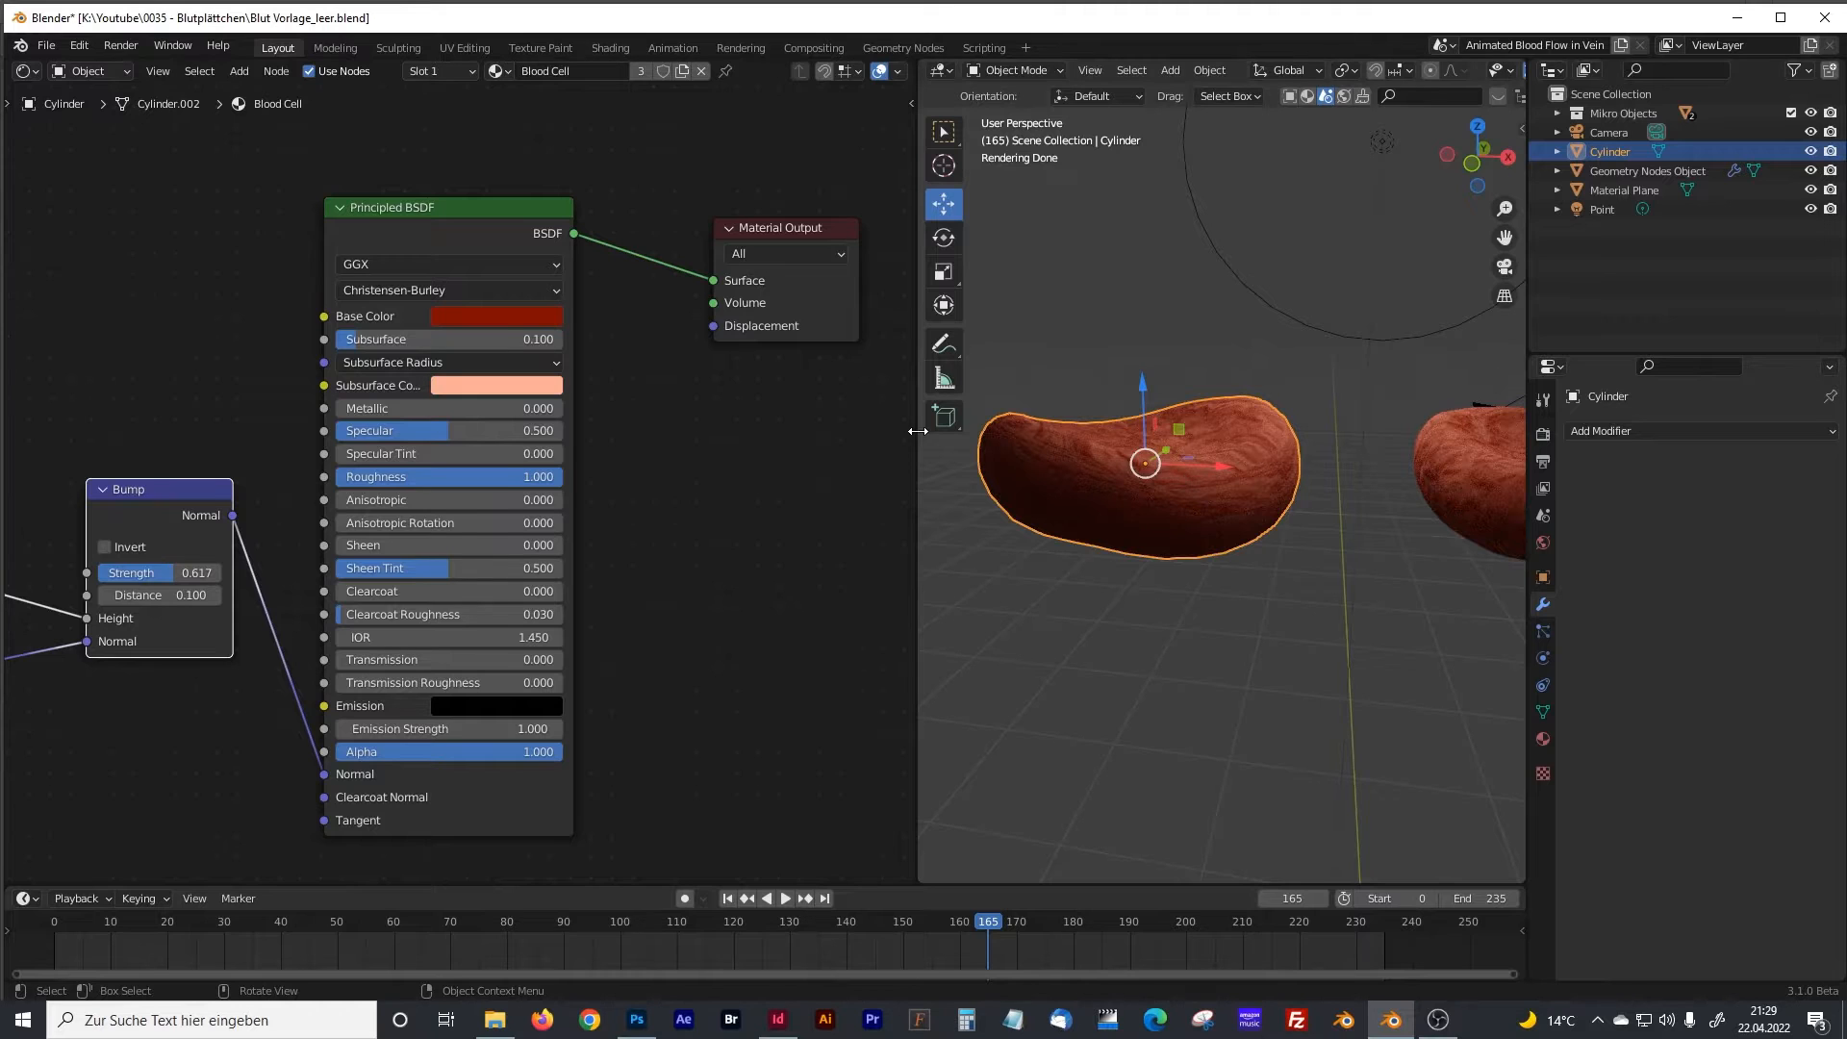
left_click_drag(918, 431, 872, 431)
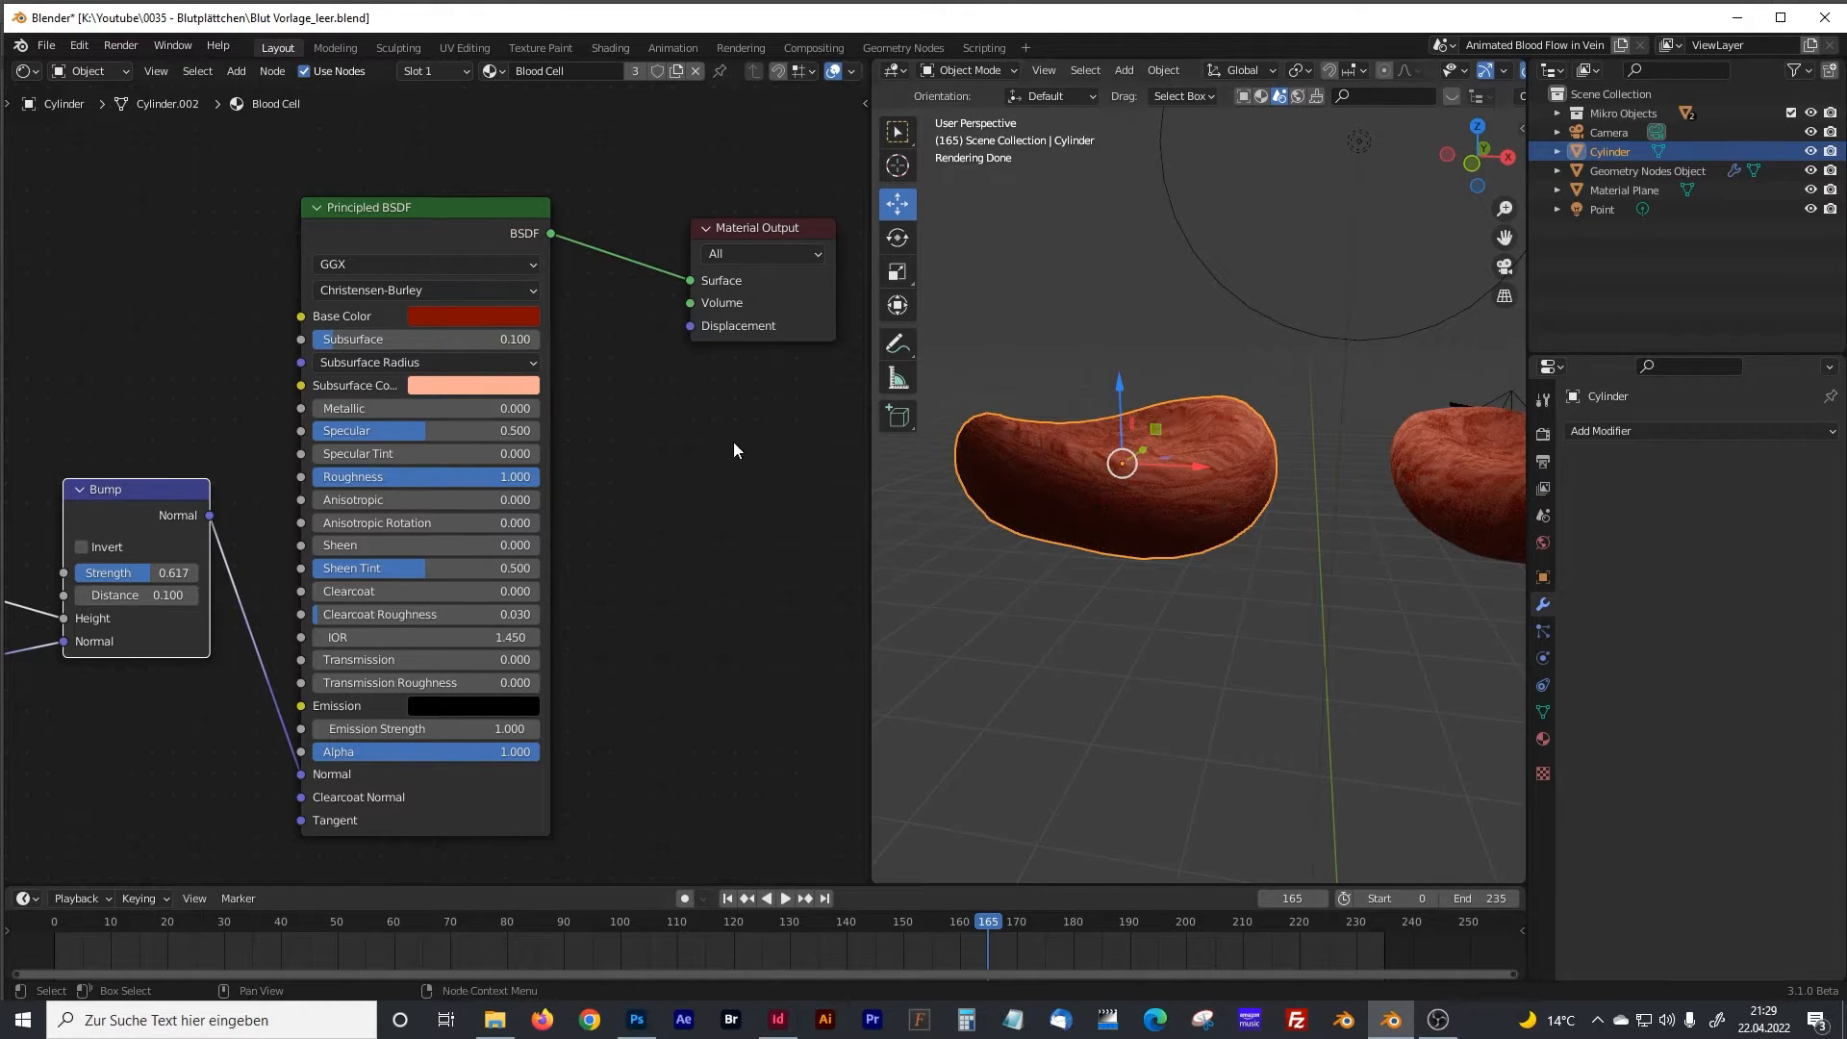
scroll(731, 444, "down", 4)
left_click_drag(872, 449, 850, 443)
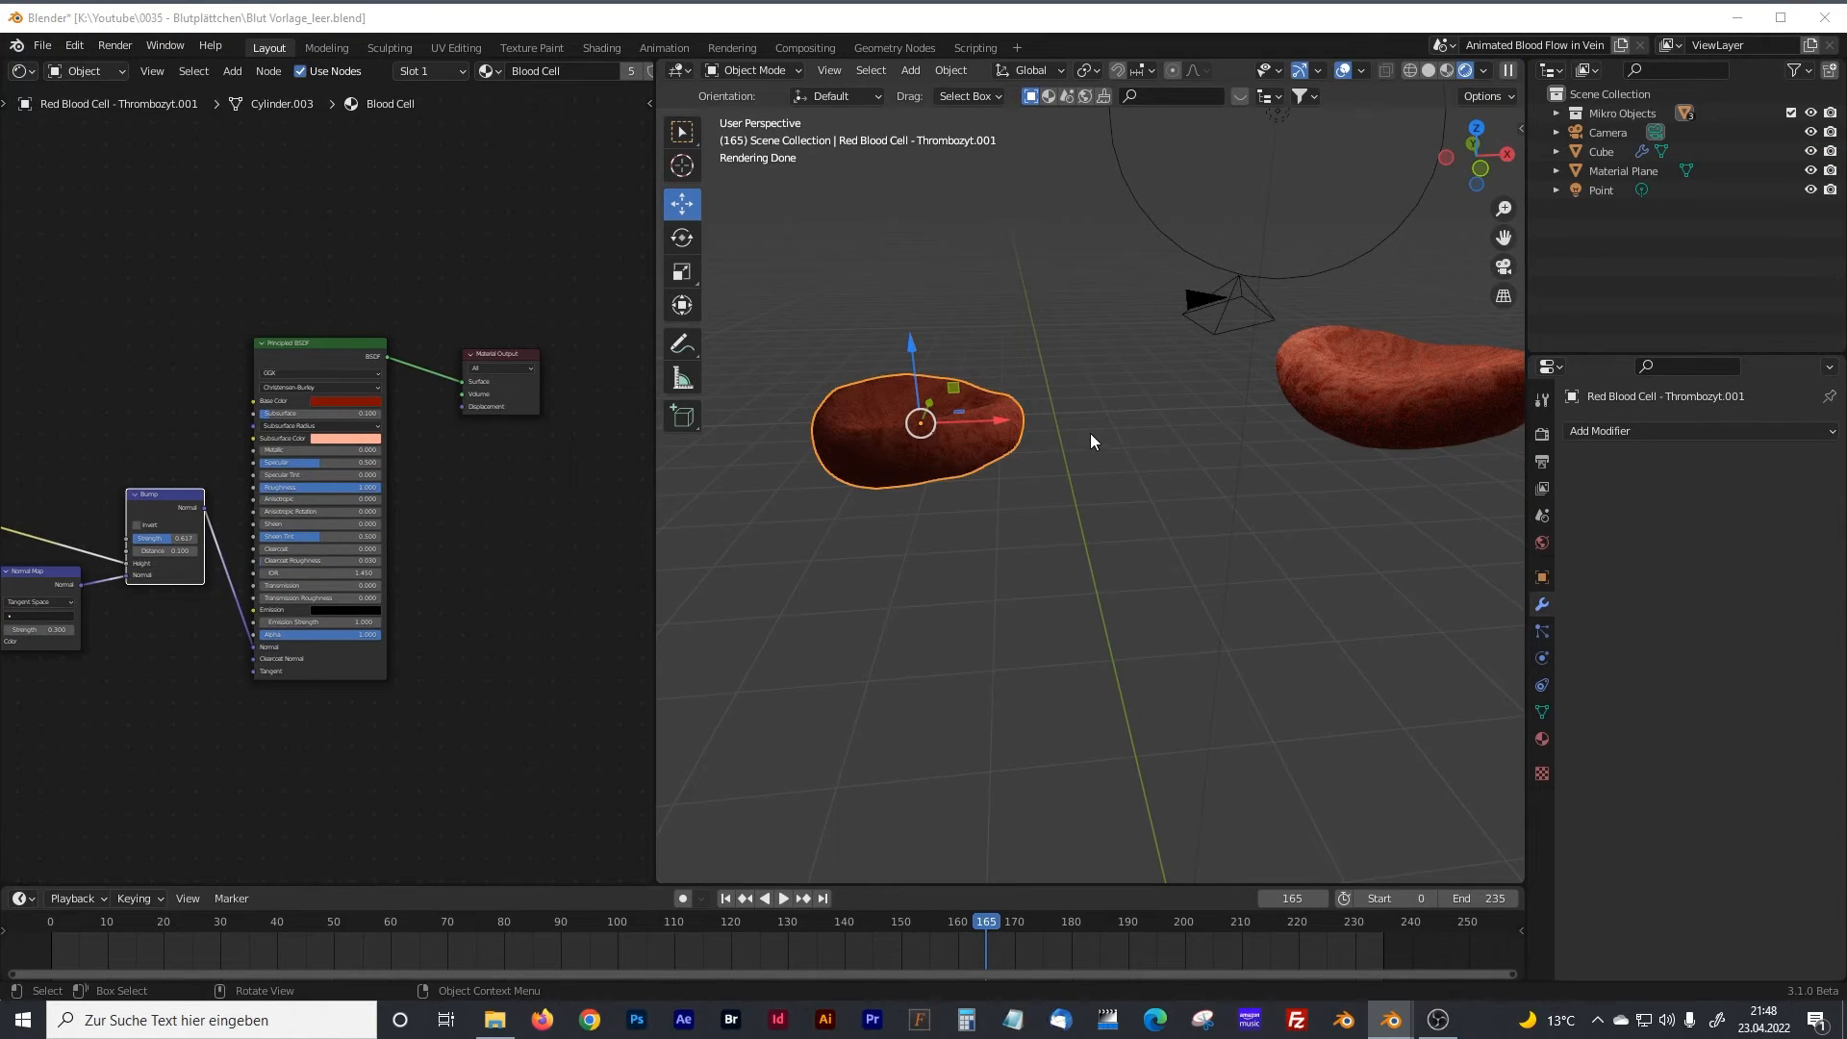
Delete the selected blood cell Red Blood Cell - Thrombozyt.001 from the scene.
left_click(996, 285)
left_click(911, 399)
key("x")
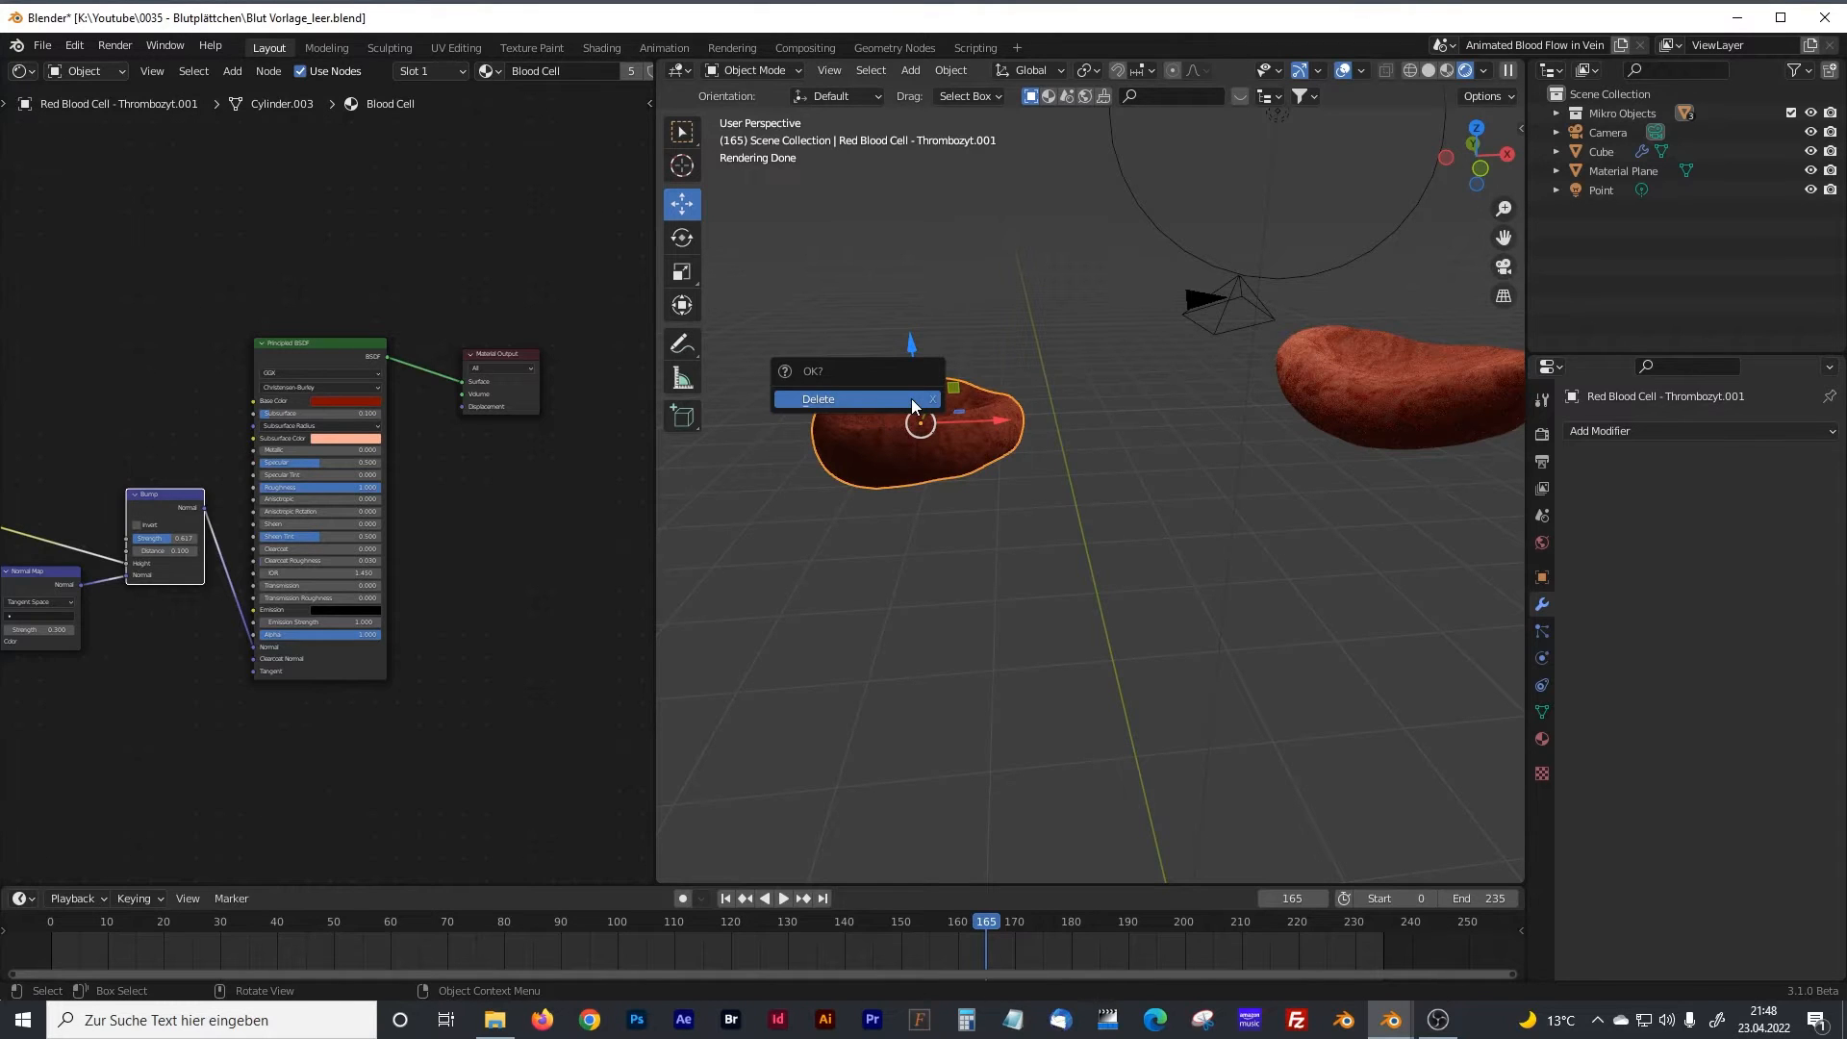
left_click(910, 398)
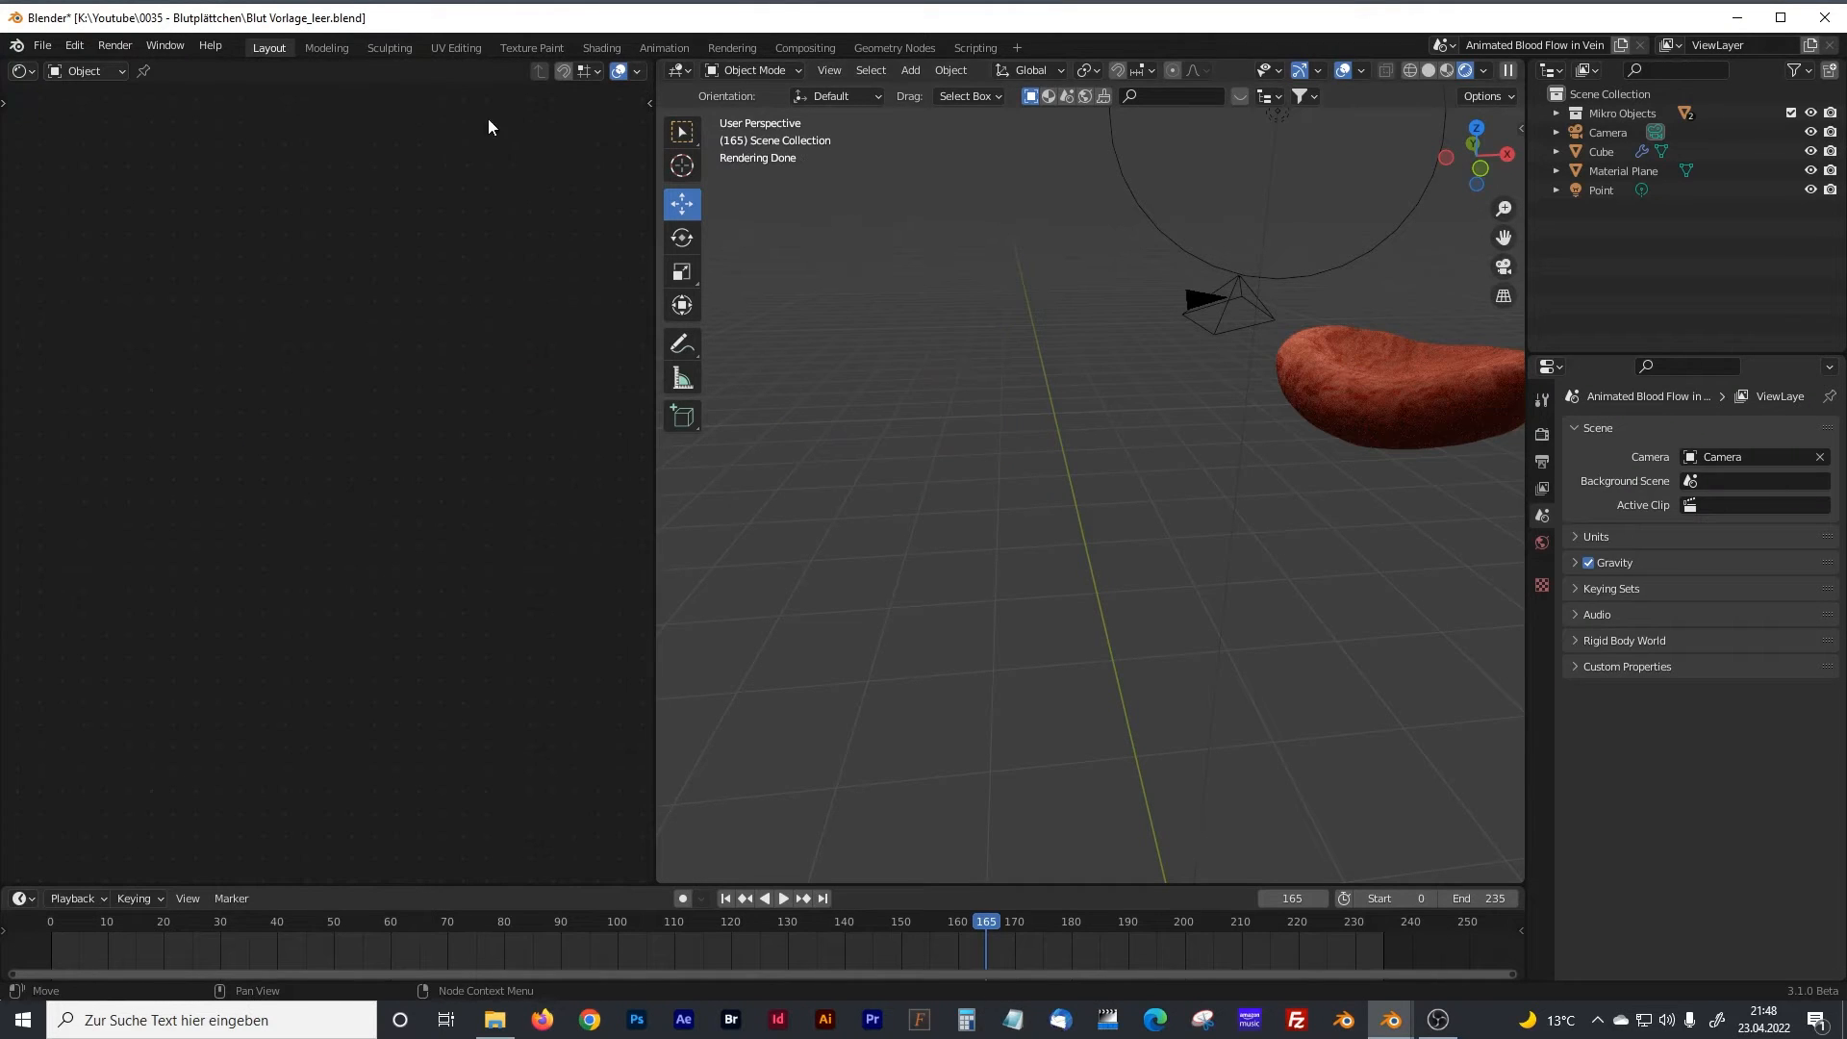
Add a NURBS path curve at the world origin and scale it up.
scroll(1060, 544, "down", 4)
middle_click_drag(1060, 544, 980, 351)
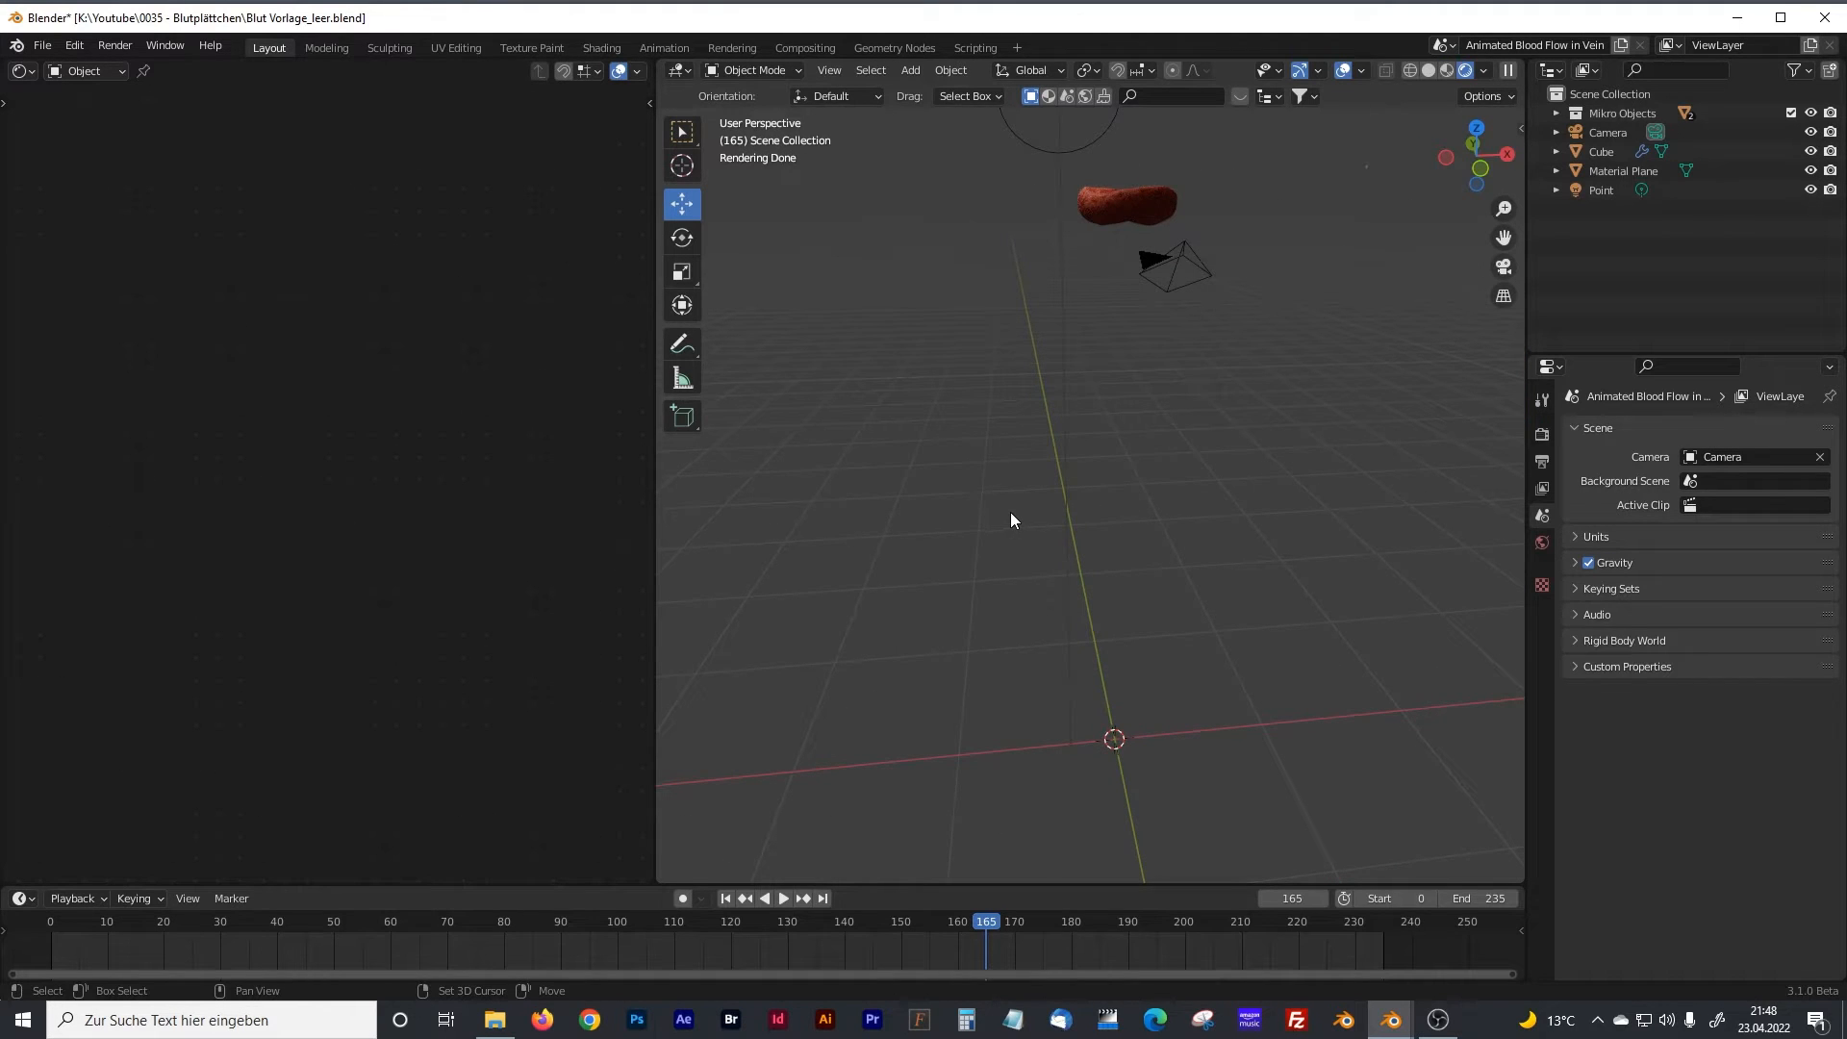
key("shift+a")
mouse_move(914, 535)
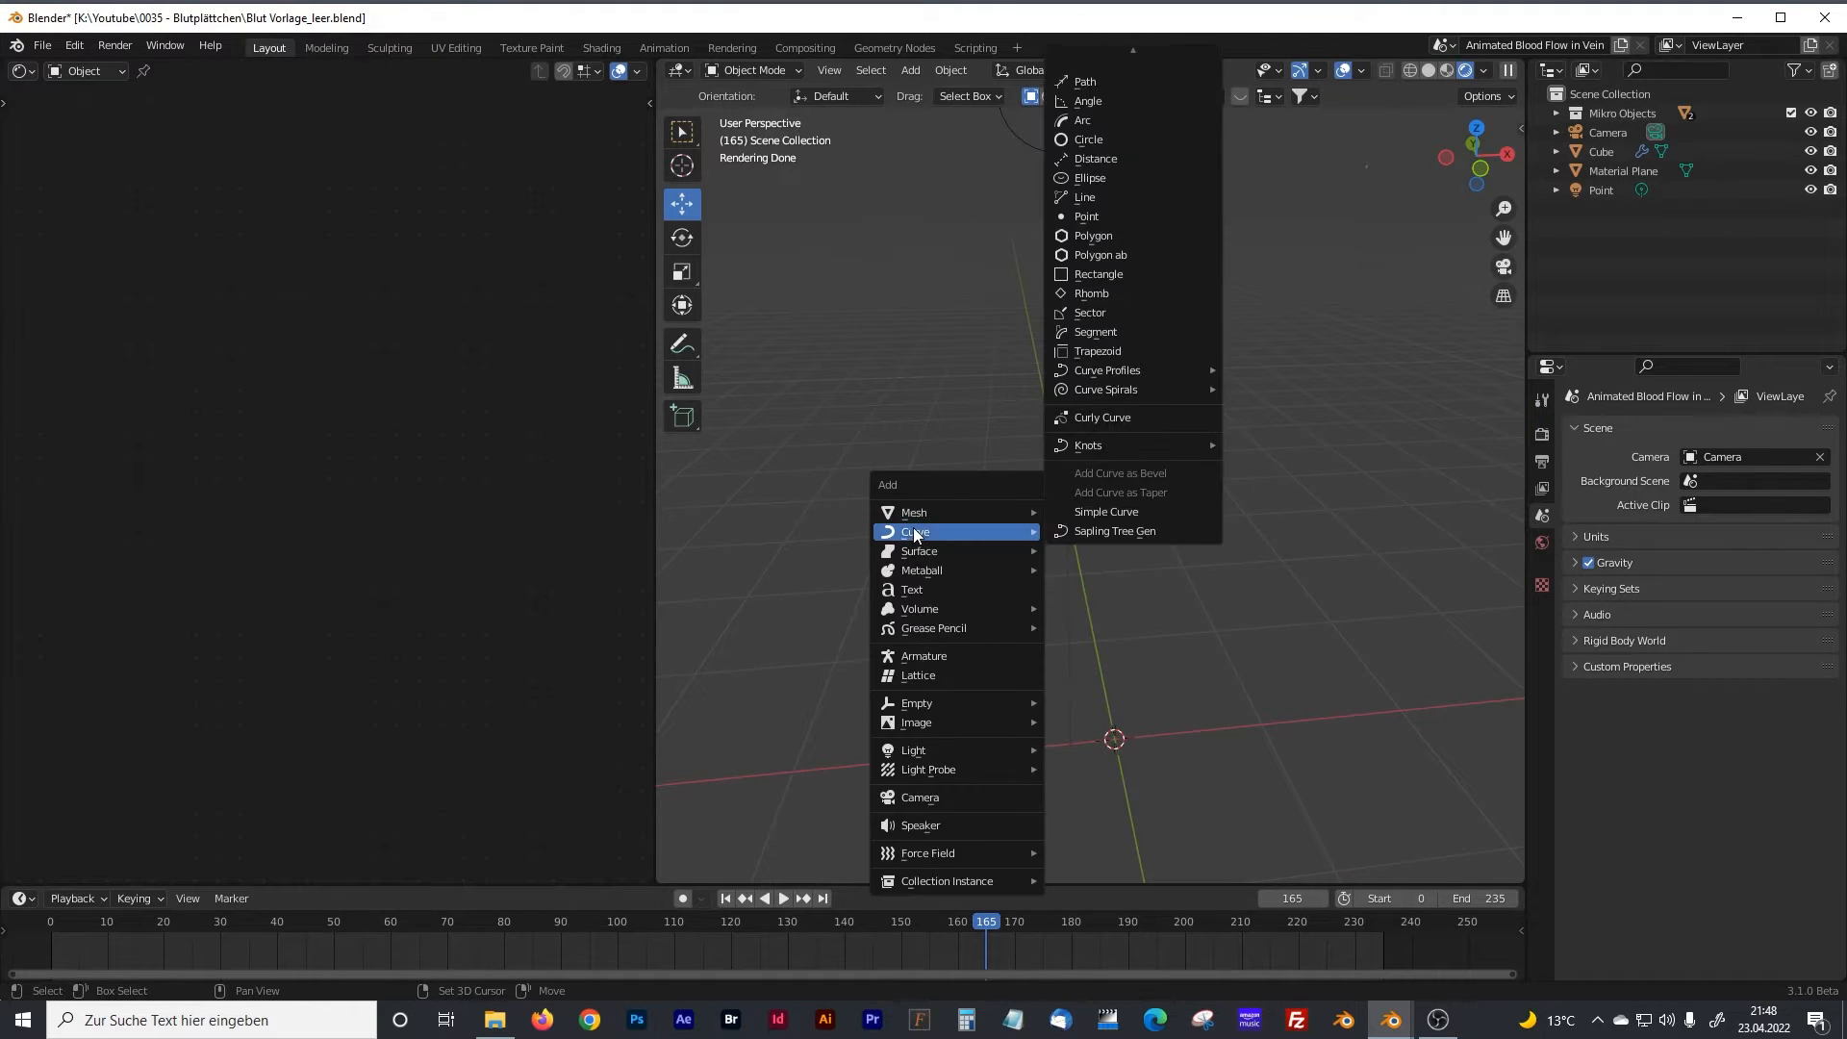
left_click(1087, 84)
middle_click_drag(1088, 655, 1095, 456)
key("s")
left_click(1217, 467)
Bend the path into a winding vein shape by moving its control points in Edit Mode.
key("Tab")
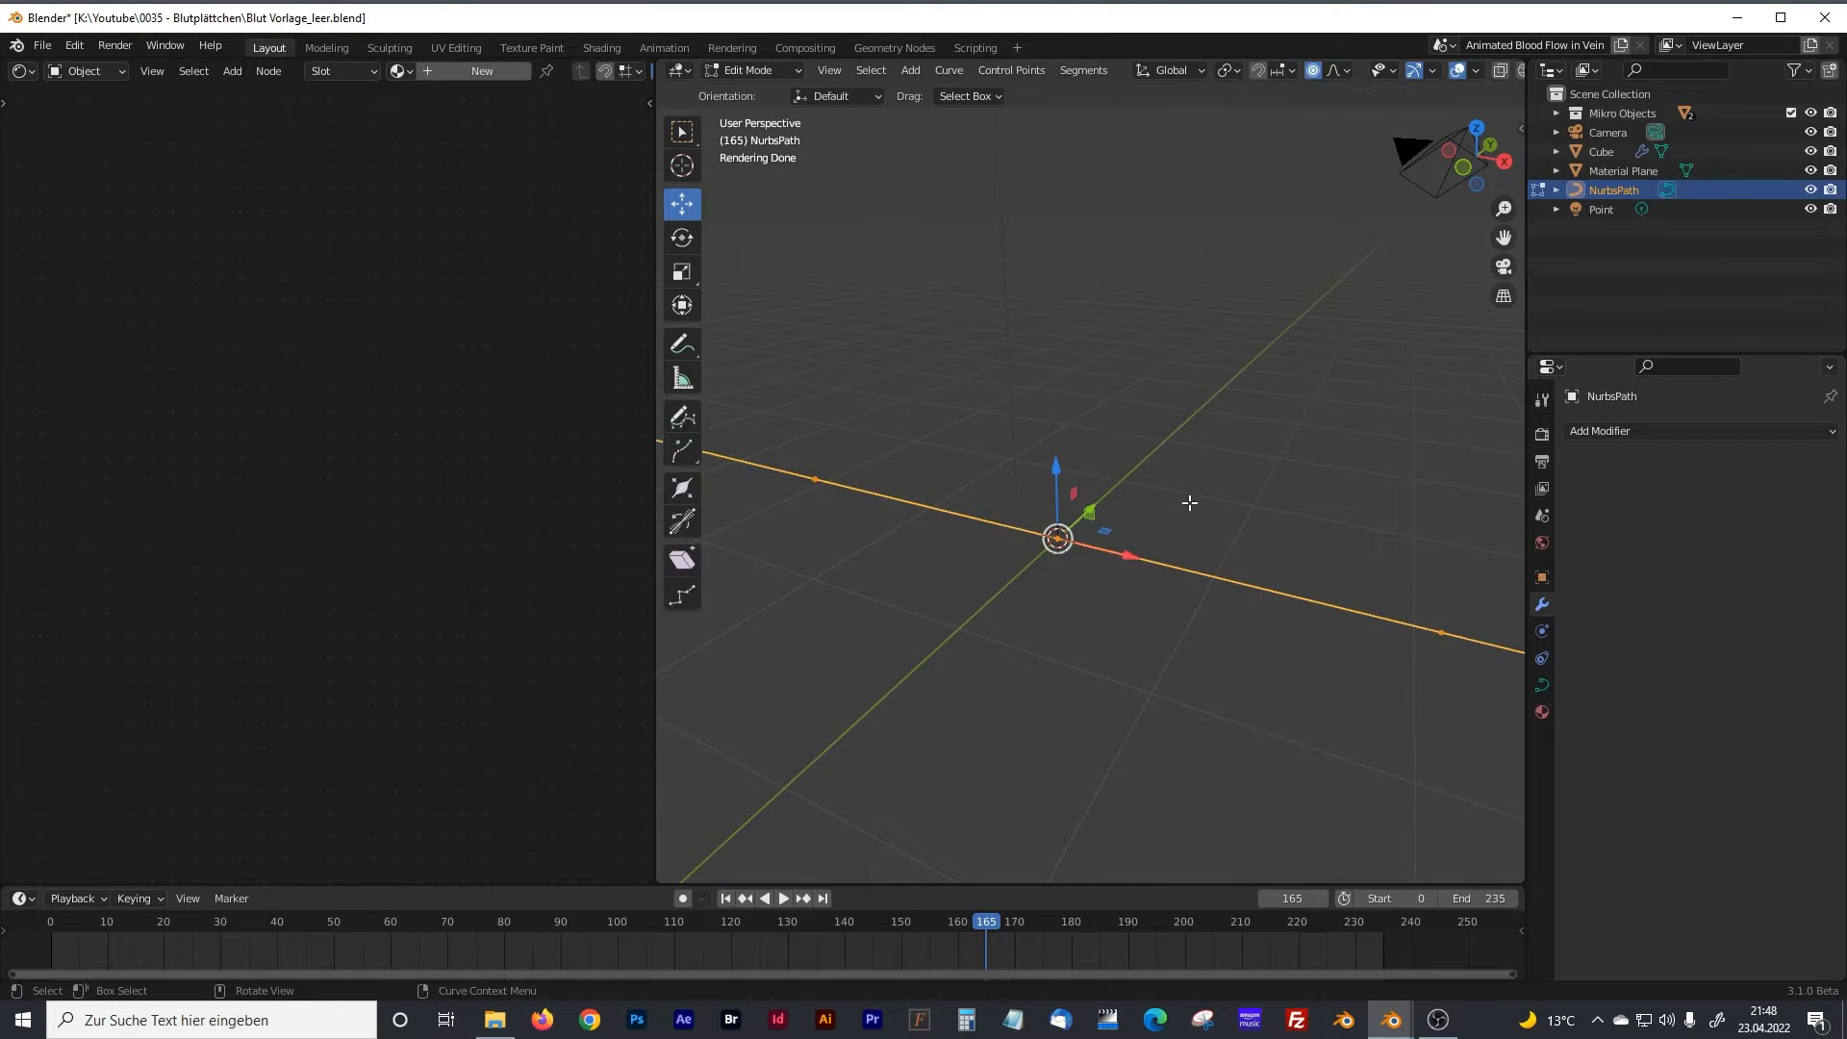
scroll(1035, 561, "down", 2)
left_click(864, 473)
left_click_drag(867, 422, 854, 336)
middle_click_drag(912, 376, 1177, 409)
left_click(1145, 466)
left_click_drag(1220, 469, 1110, 450)
left_click(1093, 371)
left_click_drag(1167, 369, 1271, 367)
middle_click_drag(1094, 489, 1199, 475)
left_click_drag(1196, 288, 1178, 441)
middle_click_drag(1179, 442, 1141, 426)
key("Tab")
Add a cube mesh at the world origin and switch the 3D viewport to solid shading.
left_click(977, 430)
middle_click_drag(978, 430, 1012, 522)
key("shift+a")
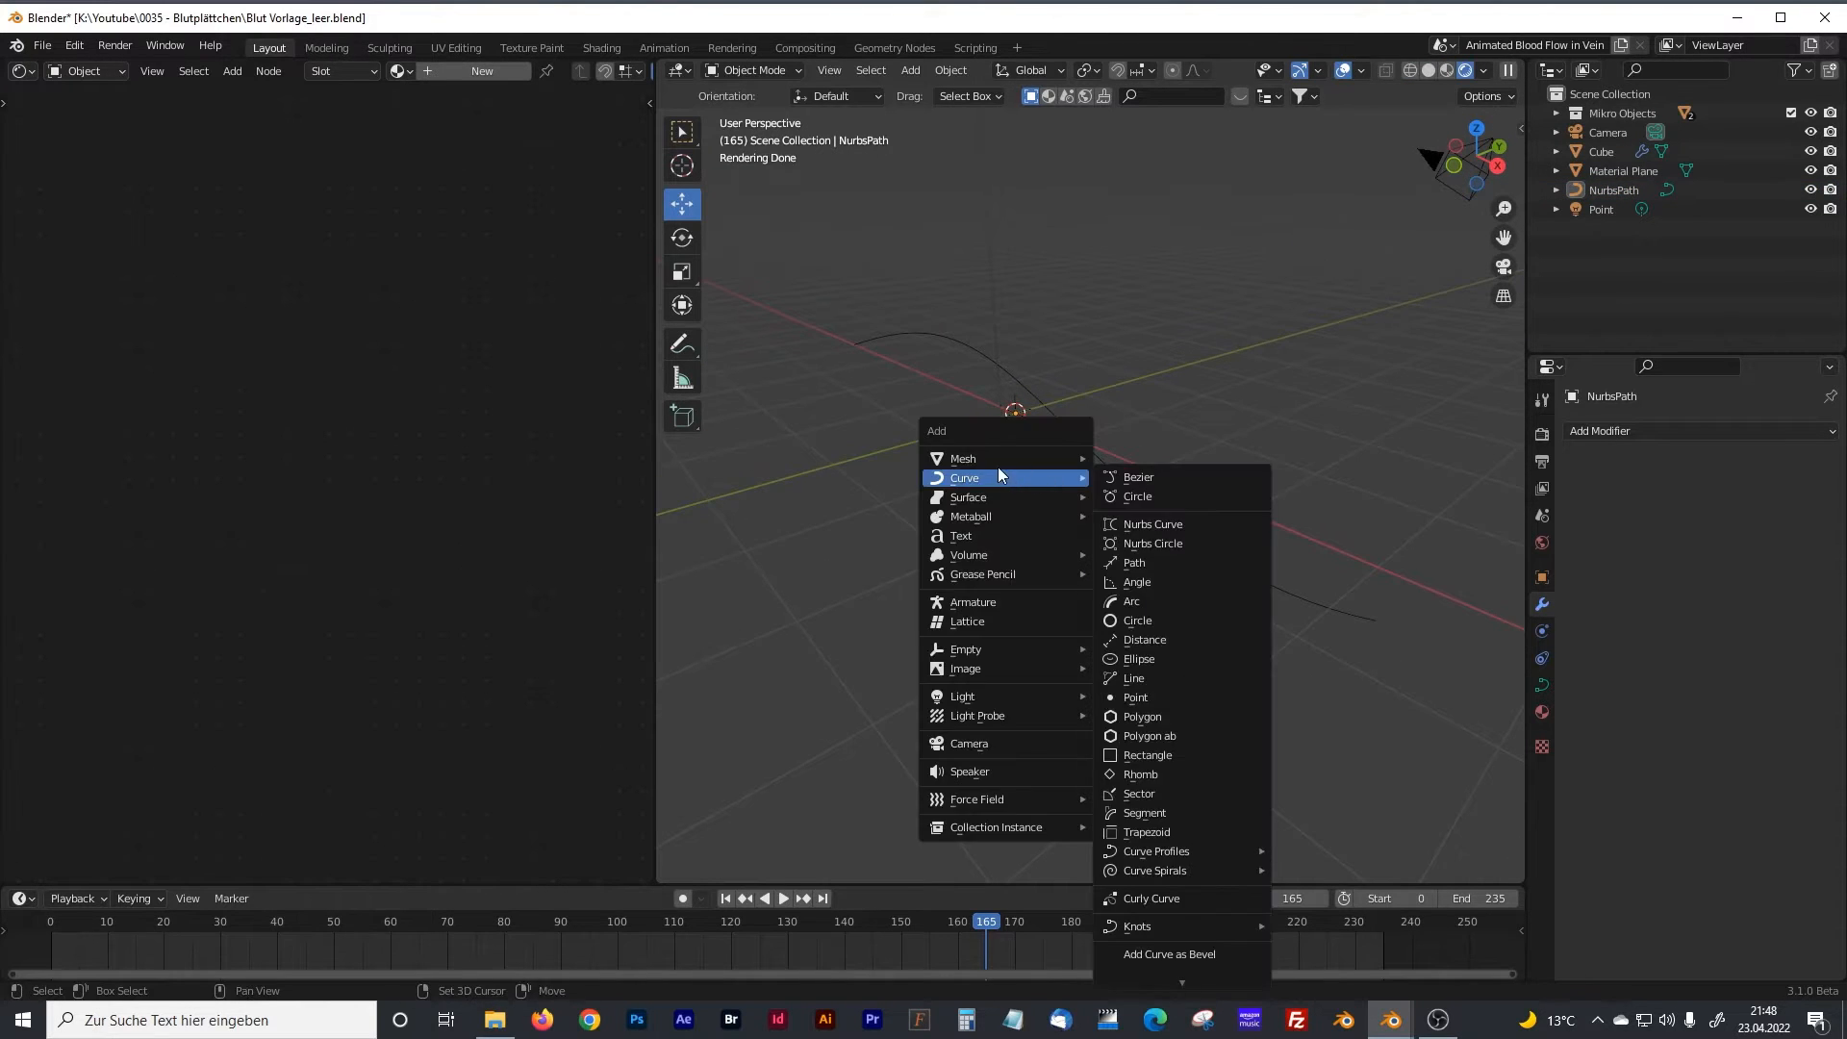
mouse_move(994, 462)
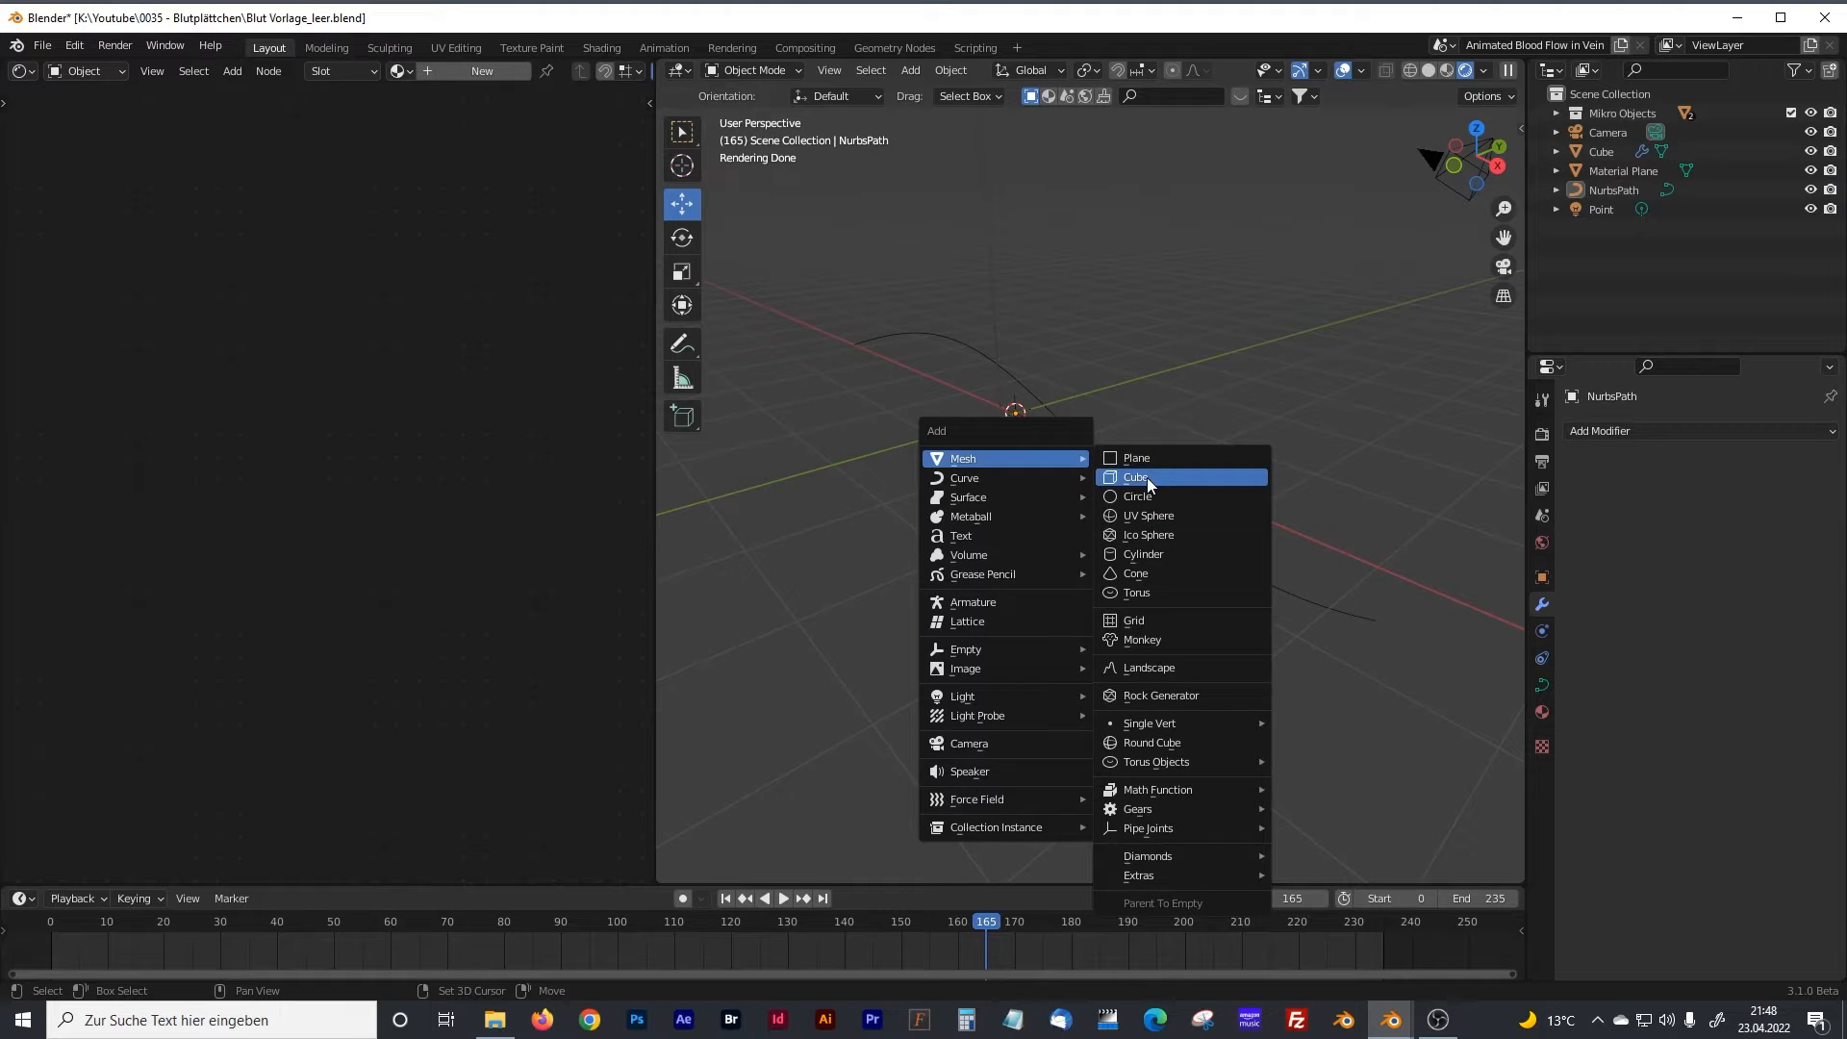
left_click(1147, 477)
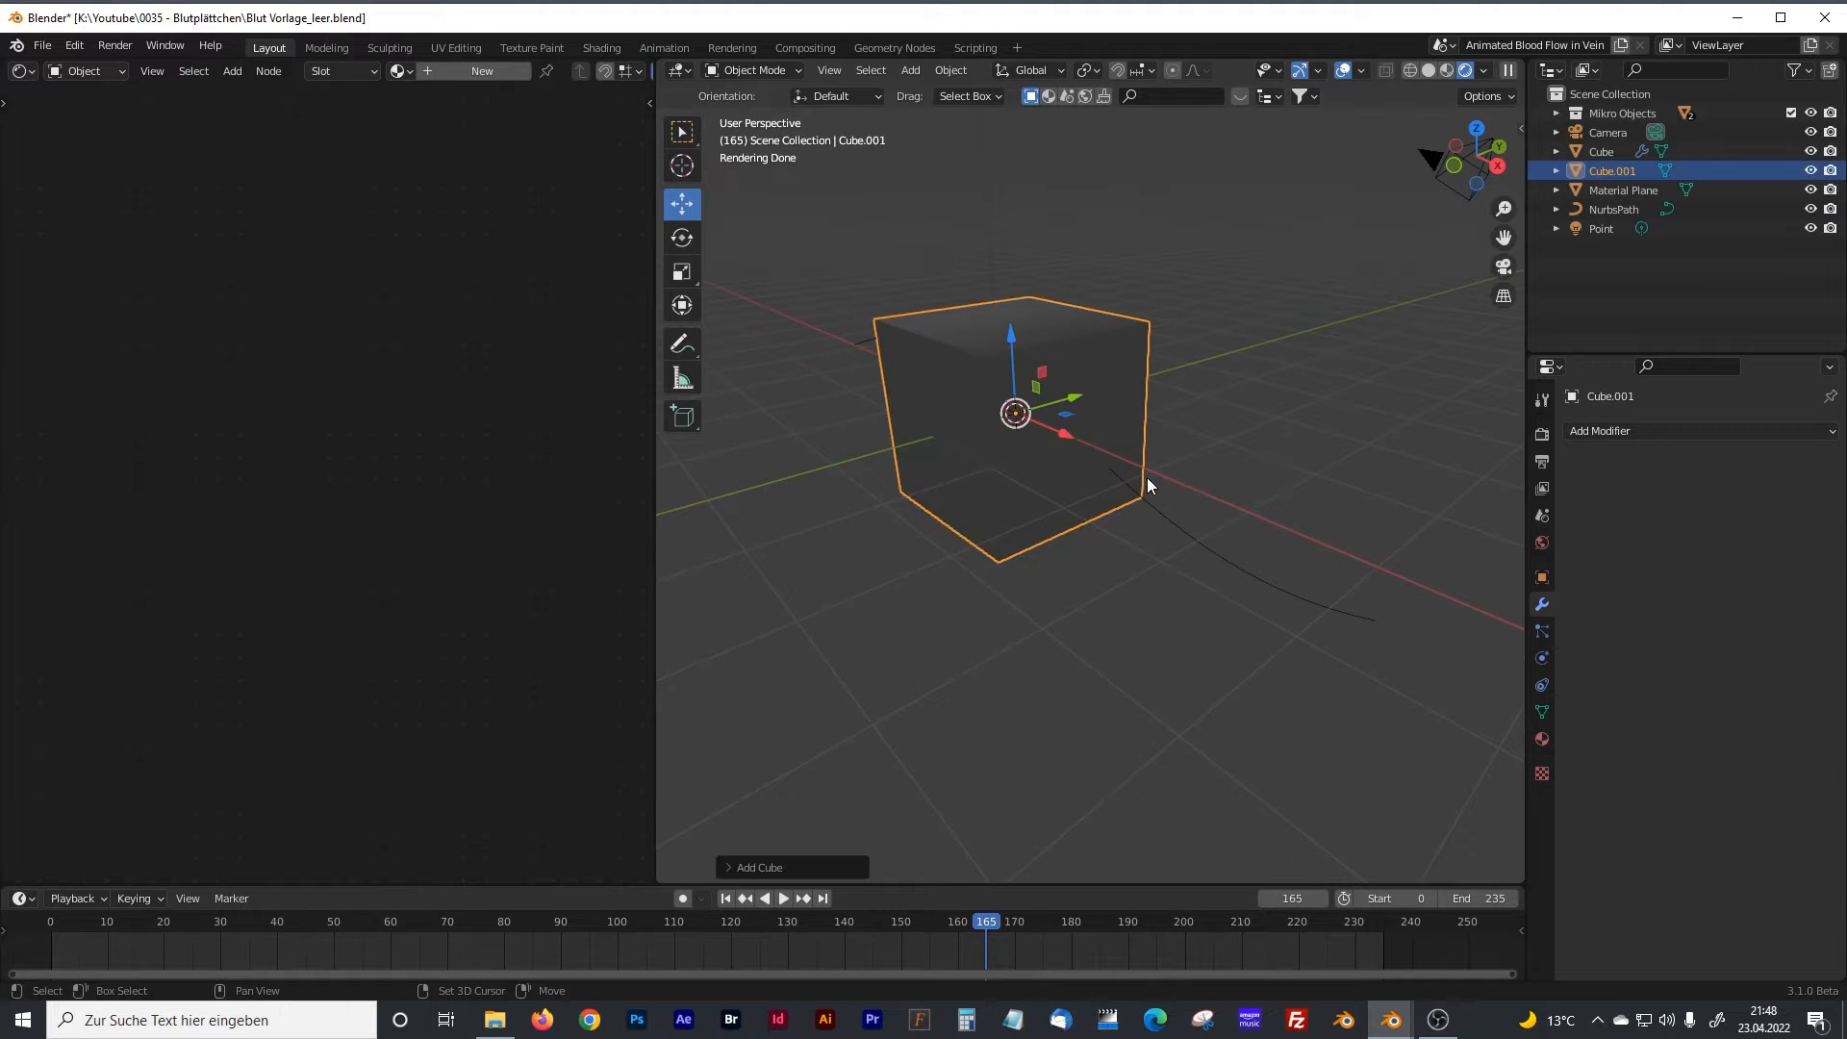
left_click(1429, 77)
mouse_move(1128, 264)
middle_mouse_down()
mouse_move(1130, 309)
mouse_move(1043, 187)
middle_mouse_up()
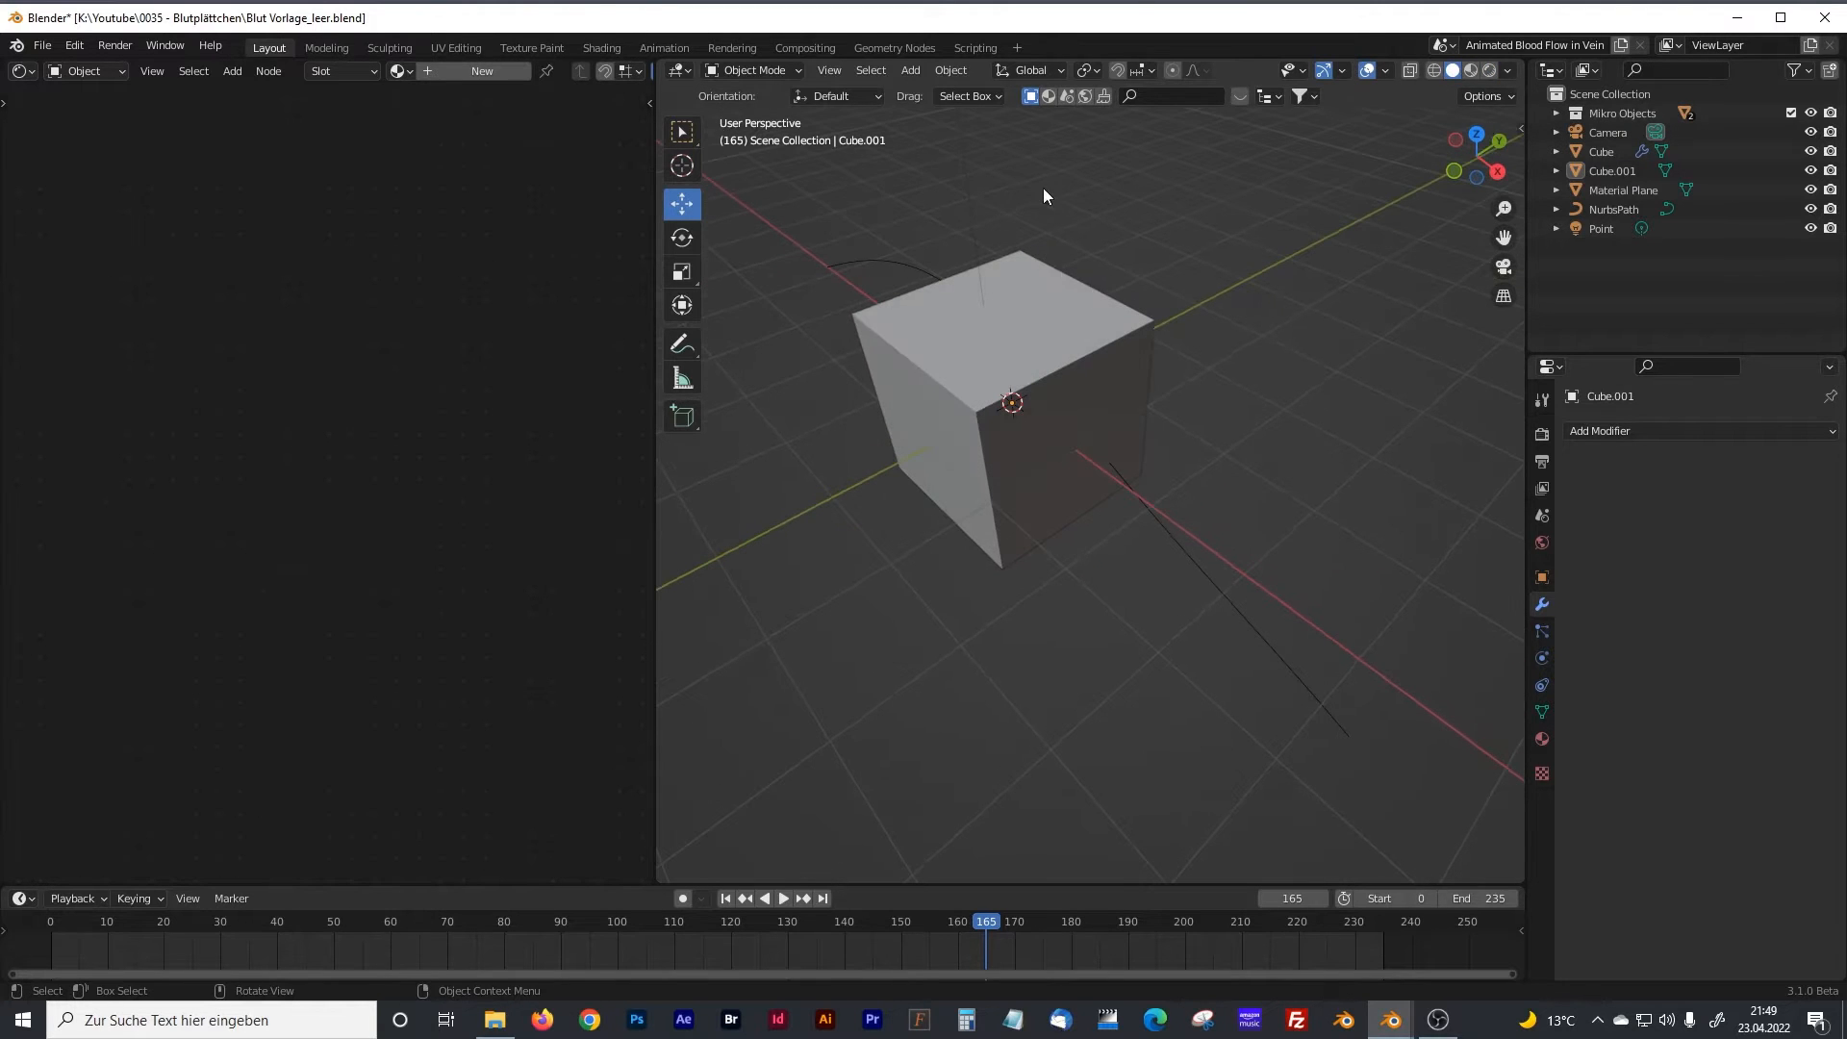
Give the new cube a geometry node group in the Geometry Nodes workspace, with Group Input disconnected and moved away from Group Output.
left_click(1024, 272)
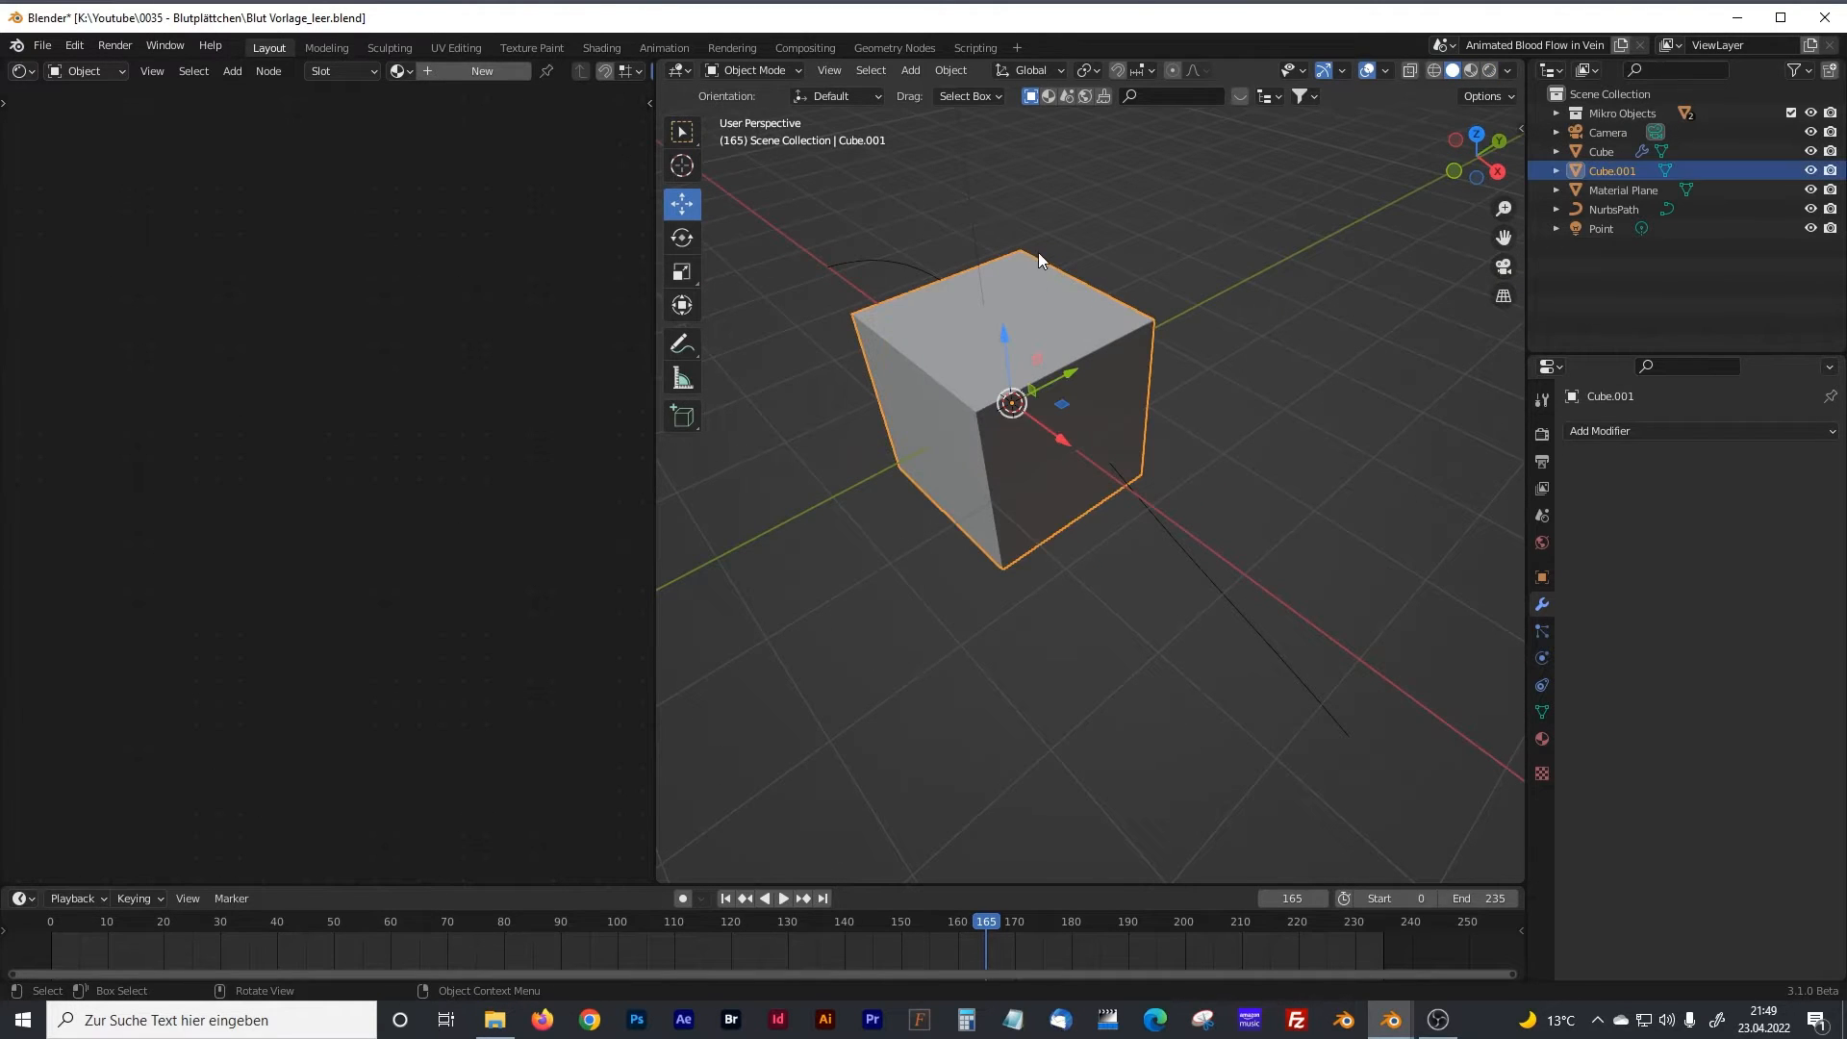
left_click(897, 48)
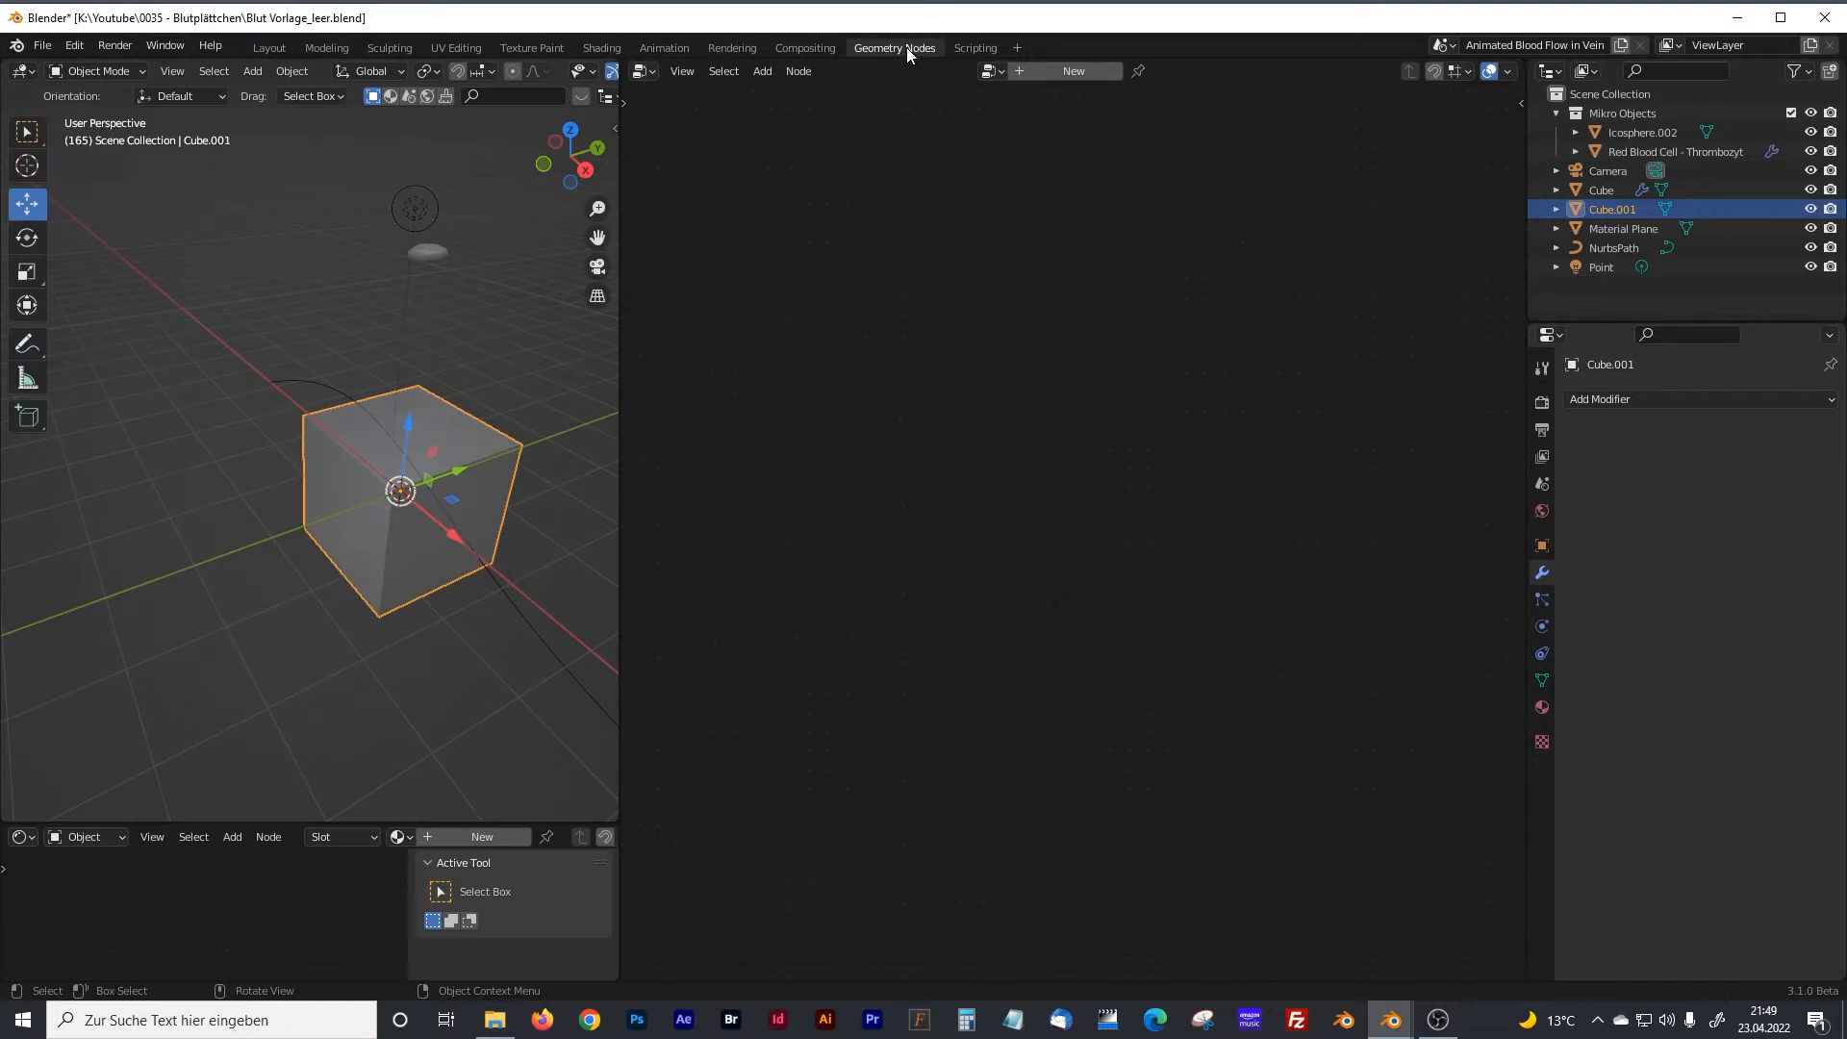
left_click(1068, 73)
right_click_drag(1058, 505, 1065, 640, "ctrl")
left_click_drag(837, 542, 608, 541)
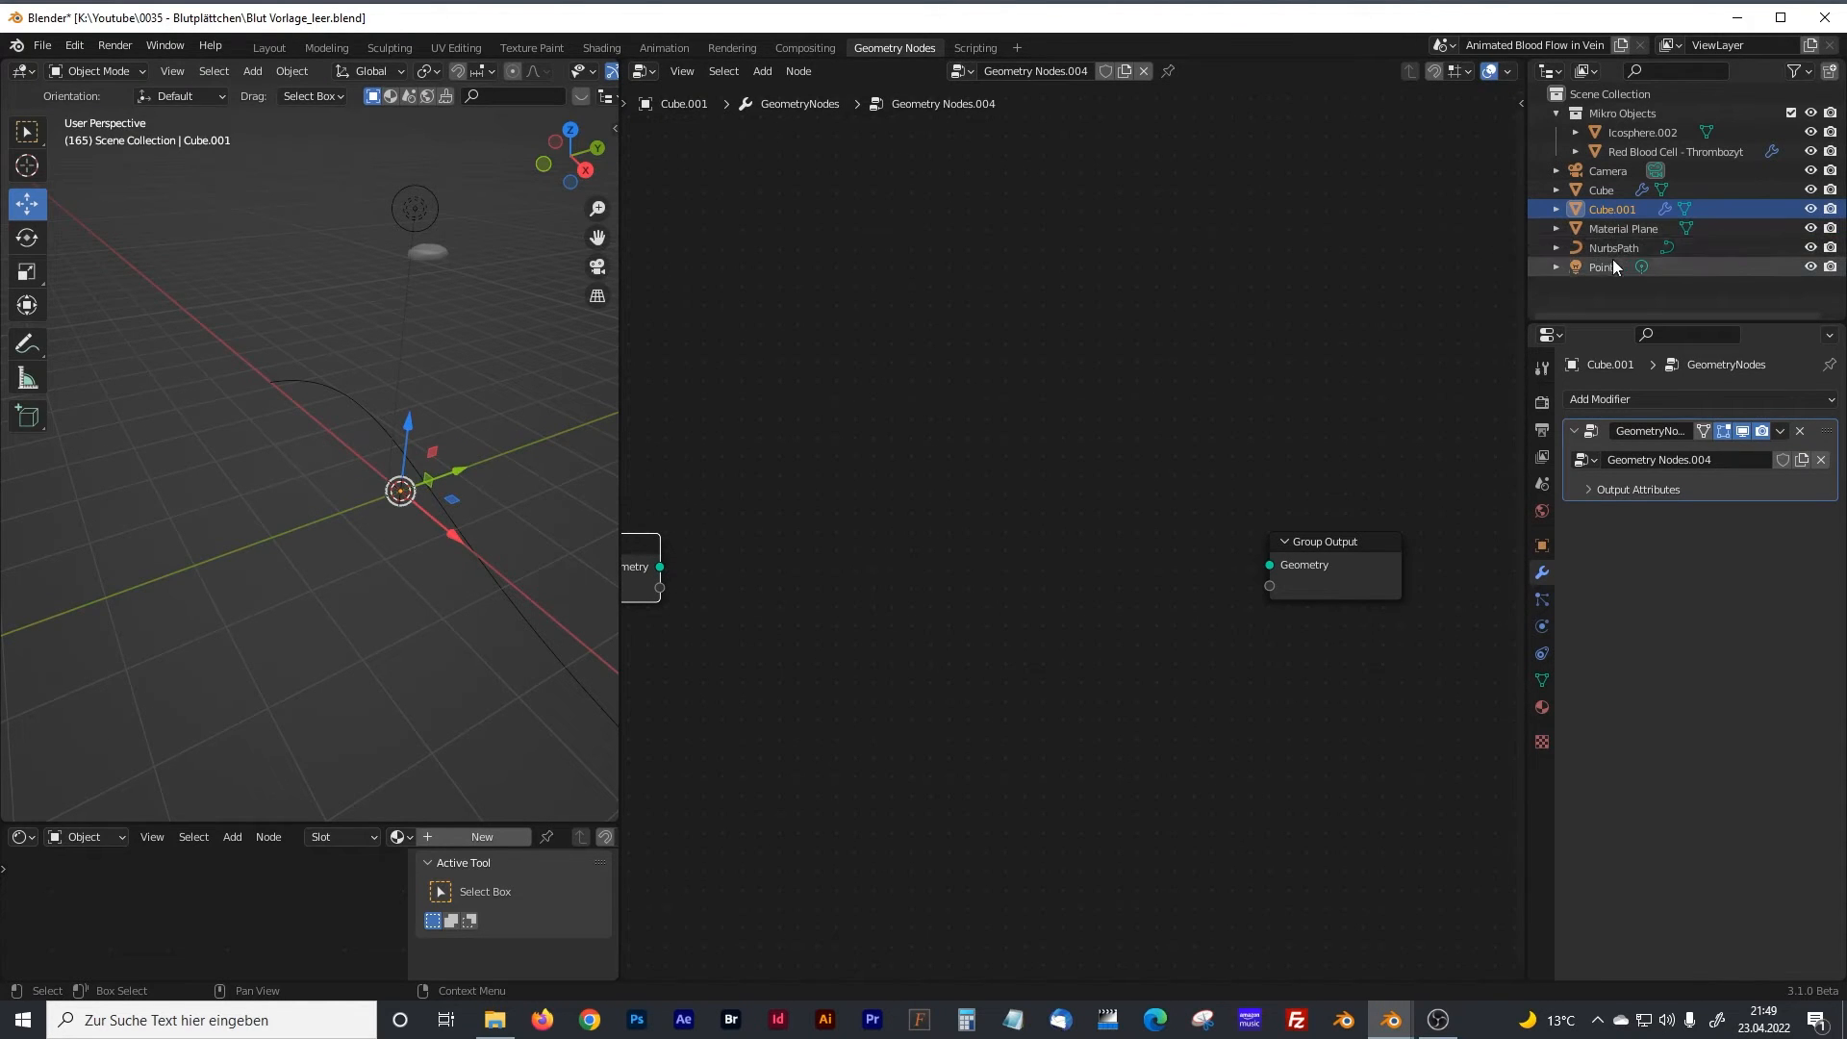
Bring the NURBS path into the node group as an Object Info node and rename the path object Vein.
left_click_drag(1604, 246, 856, 592)
left_click_drag(817, 524, 820, 525)
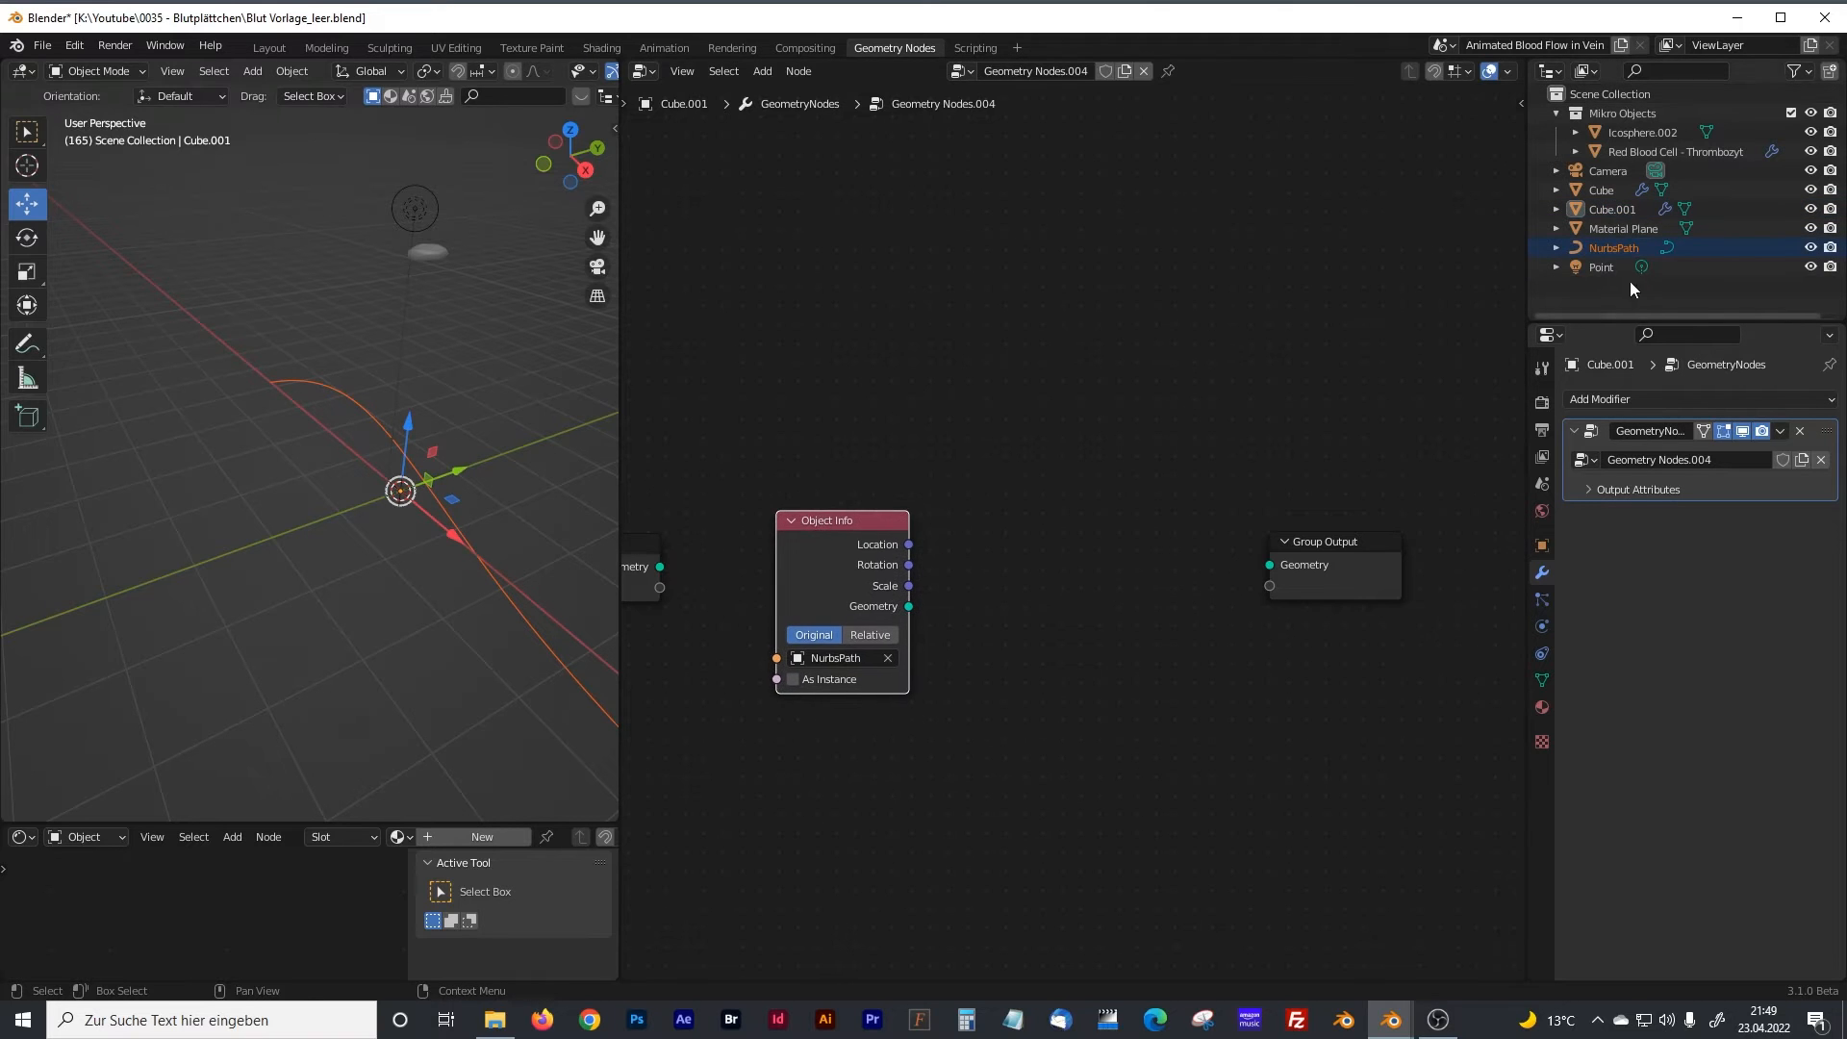
left_click(1611, 252)
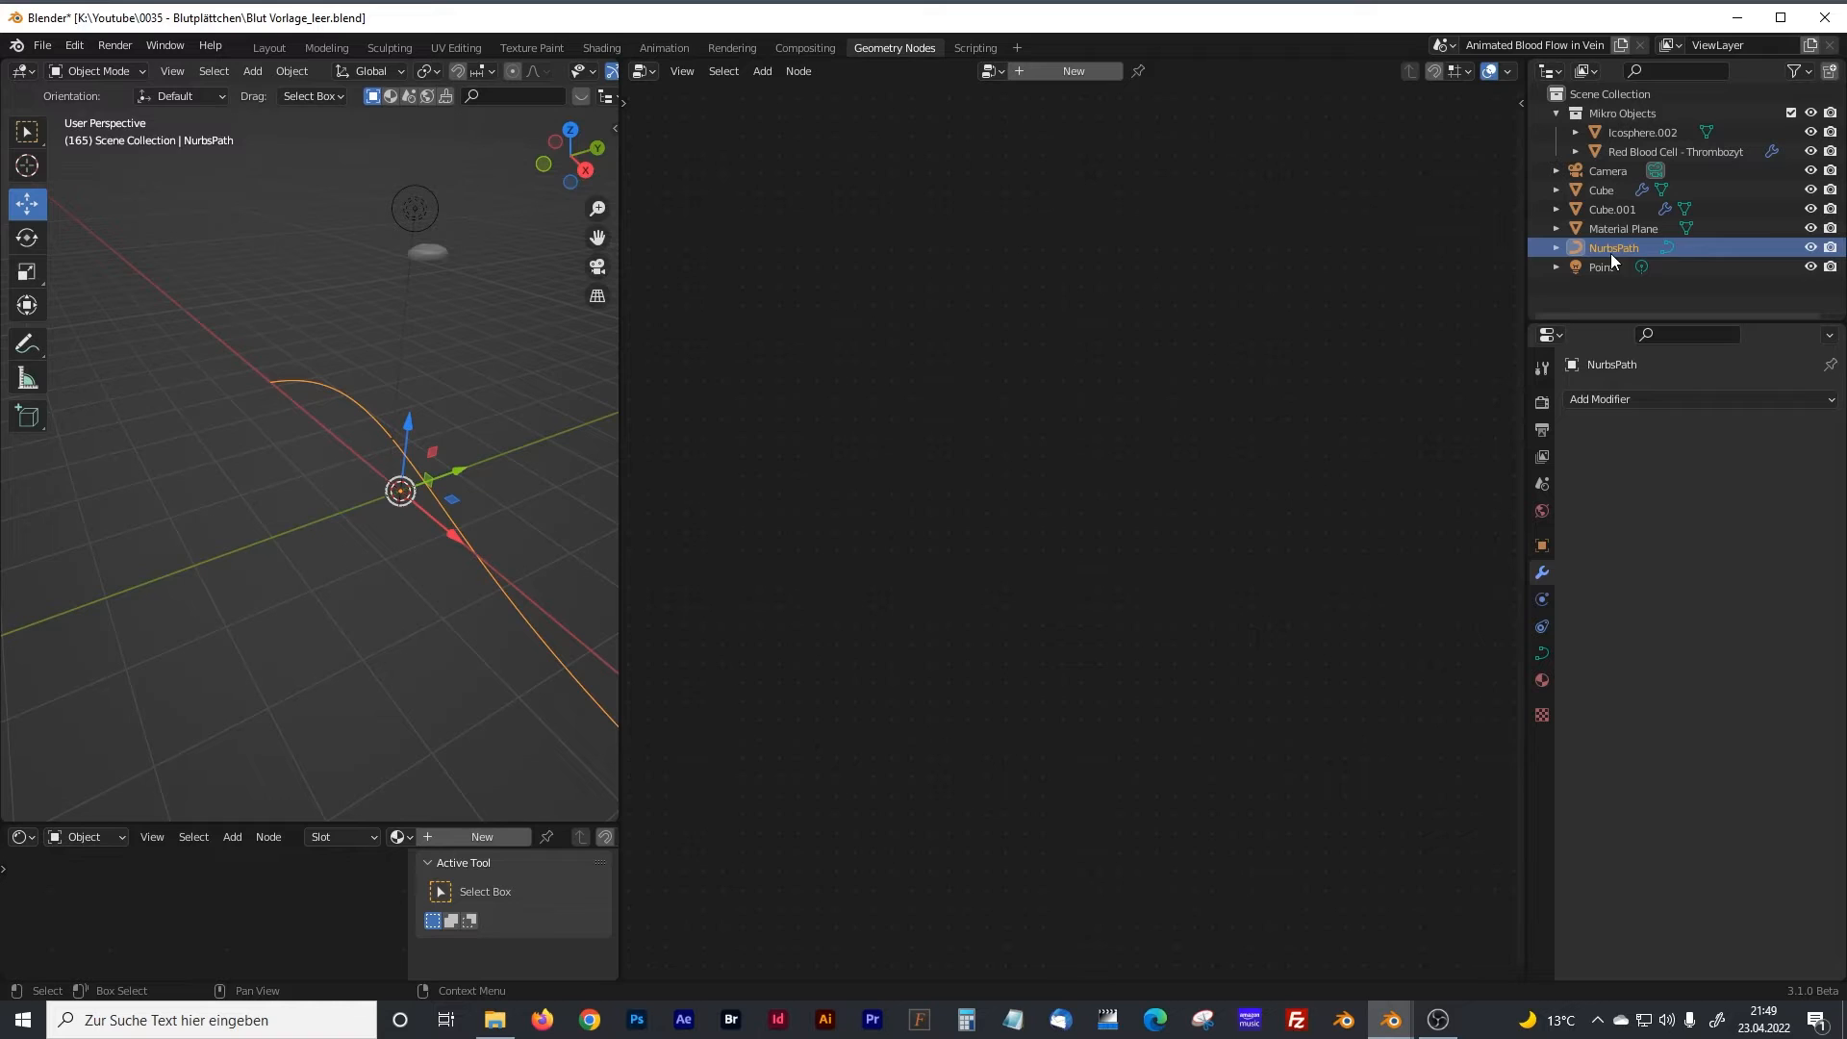
double_click(1611, 250)
type("Vein")
key("Return")
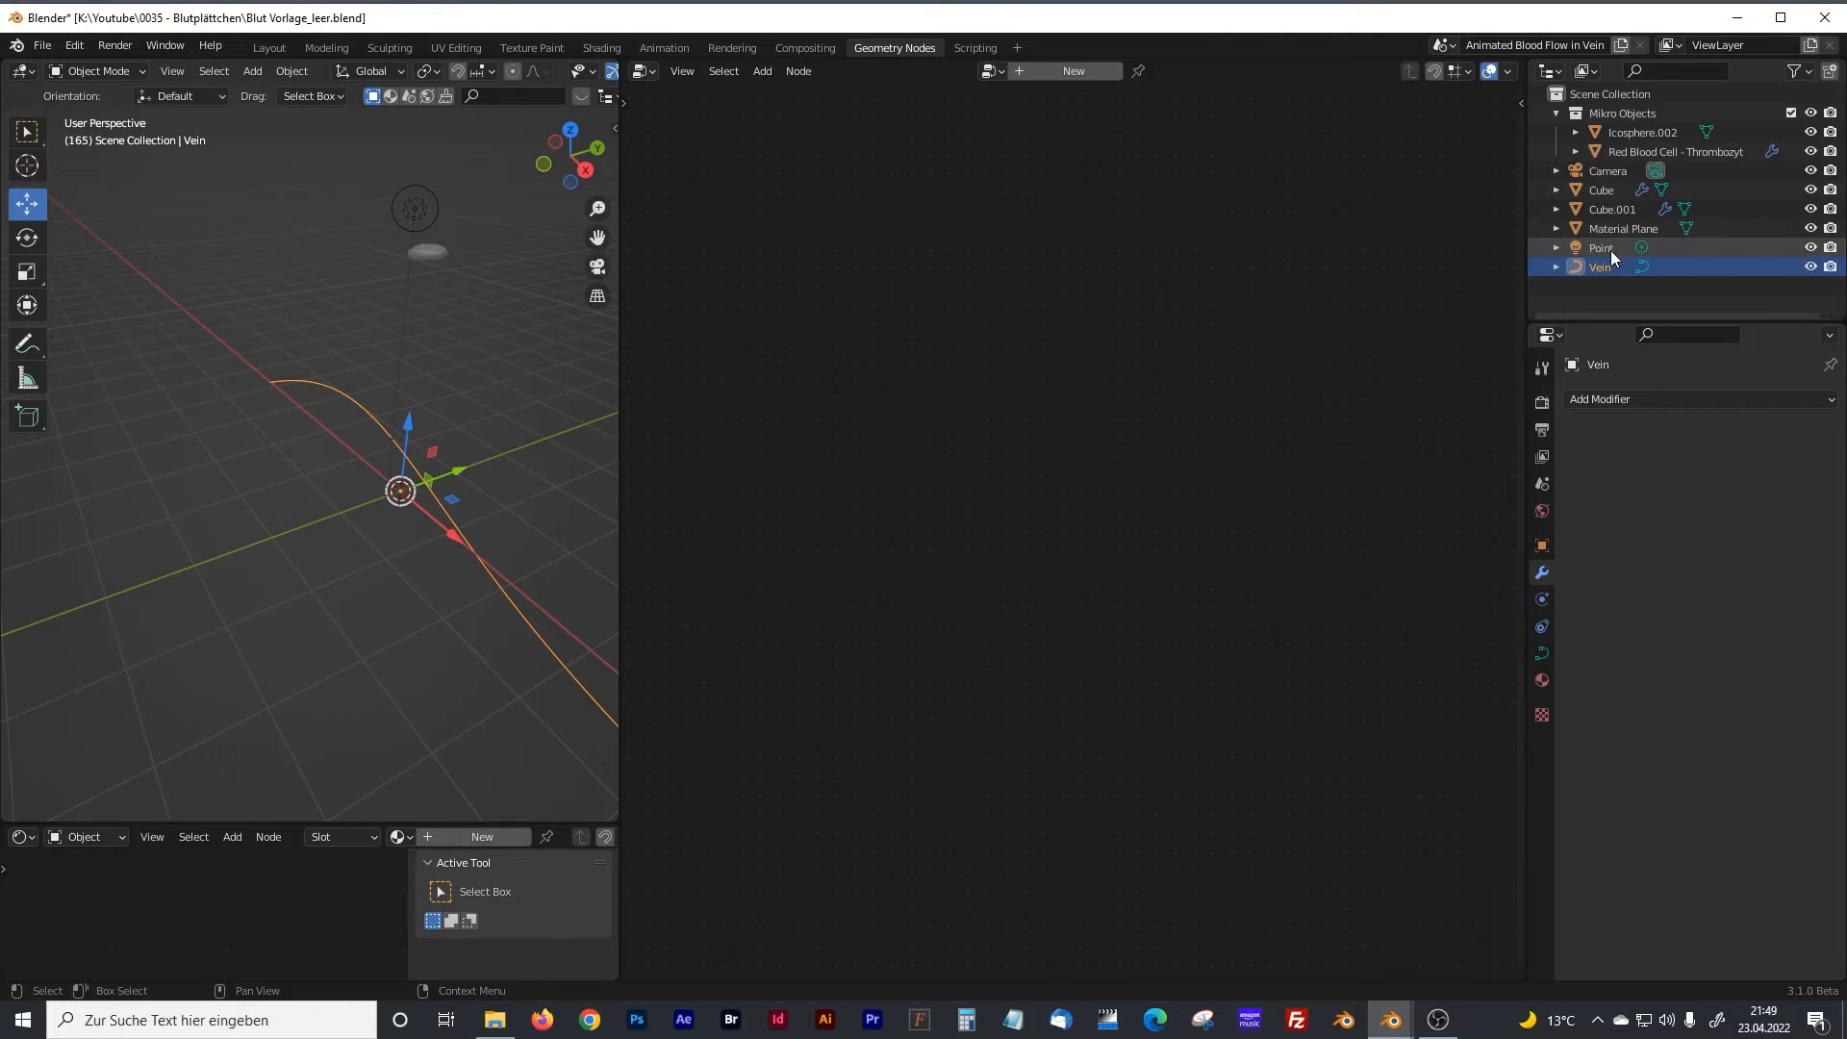
Rename the new cube Geometry Nodes Object in the scene collection.
left_click(1603, 208)
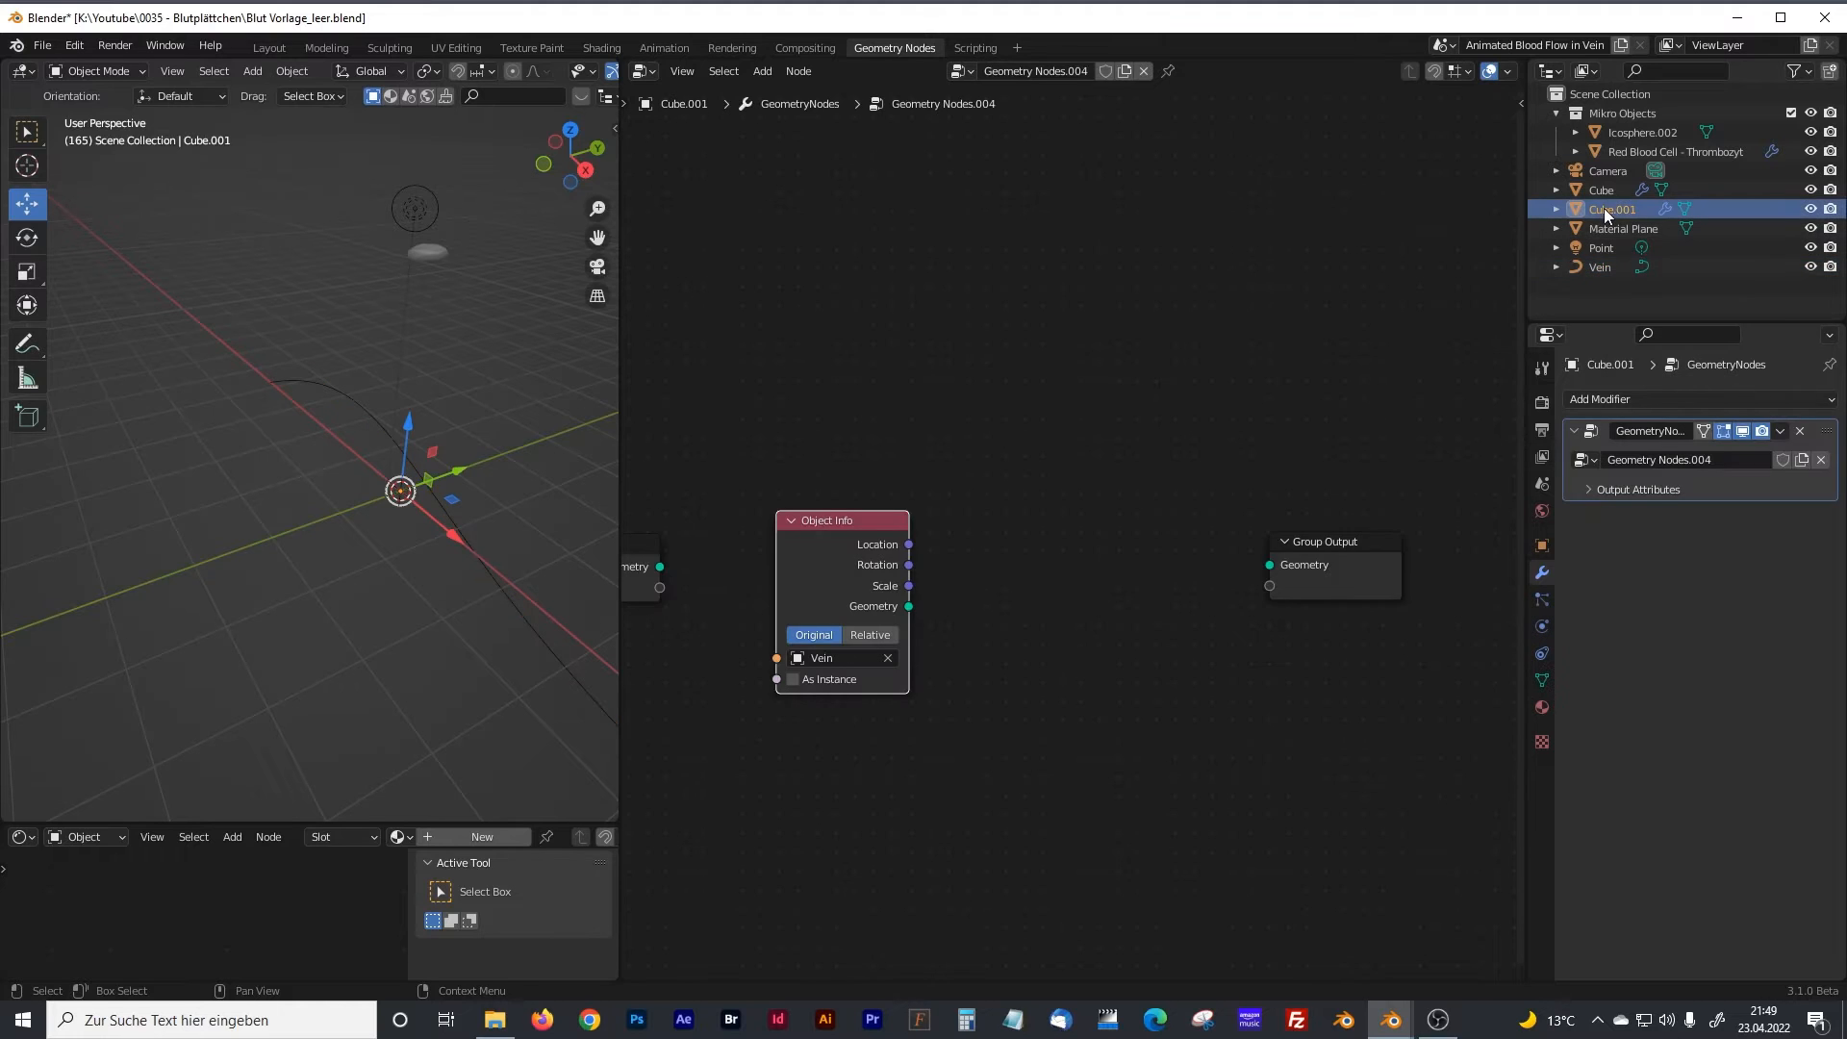
double_click(1602, 207)
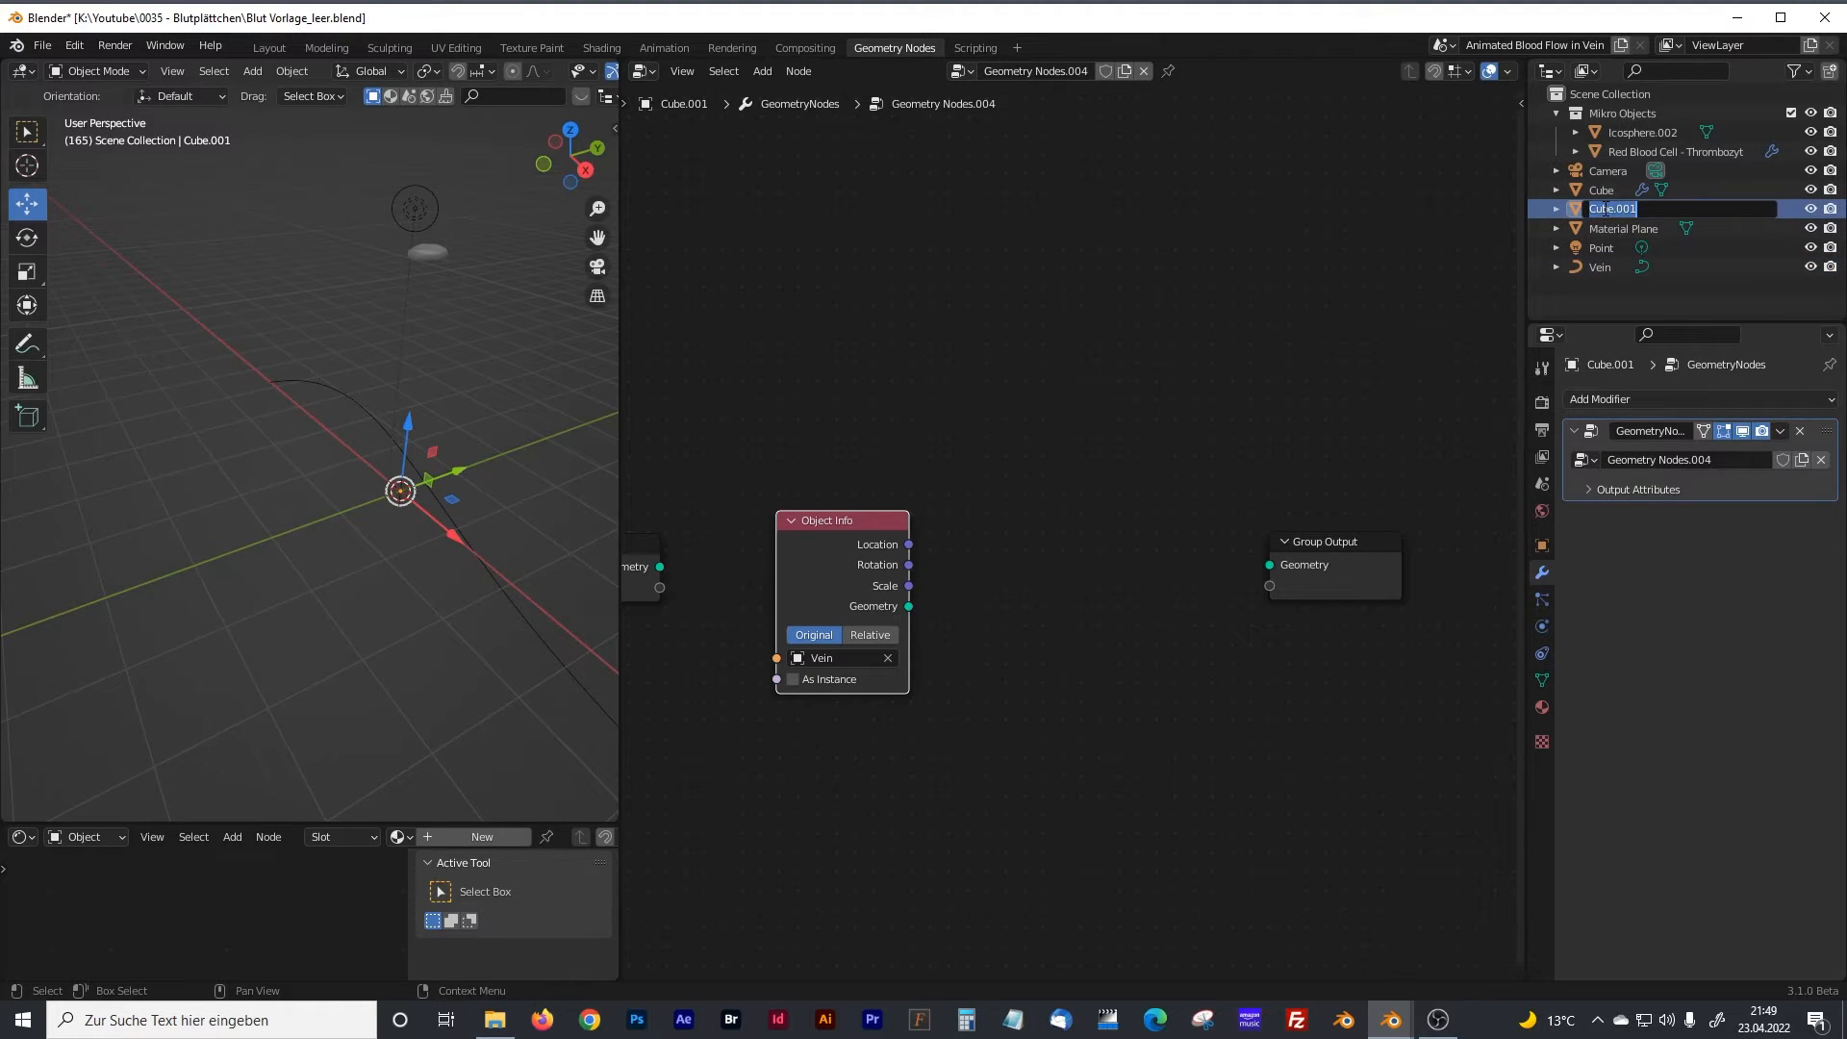
type("Geometry Nodes Object")
key("Return")
Widen the geometry node editor and spread the Object Info and Group Output nodes farther apart.
middle_click_drag(1262, 517, 1153, 503, "ctrl")
left_click_drag(1160, 528, 1351, 504)
left_click_drag(618, 383, 335, 375)
left_click_drag(504, 458, 725, 653)
left_click_drag(658, 509, 597, 502)
left_click(816, 488)
middle_click_drag(806, 493, 691, 516)
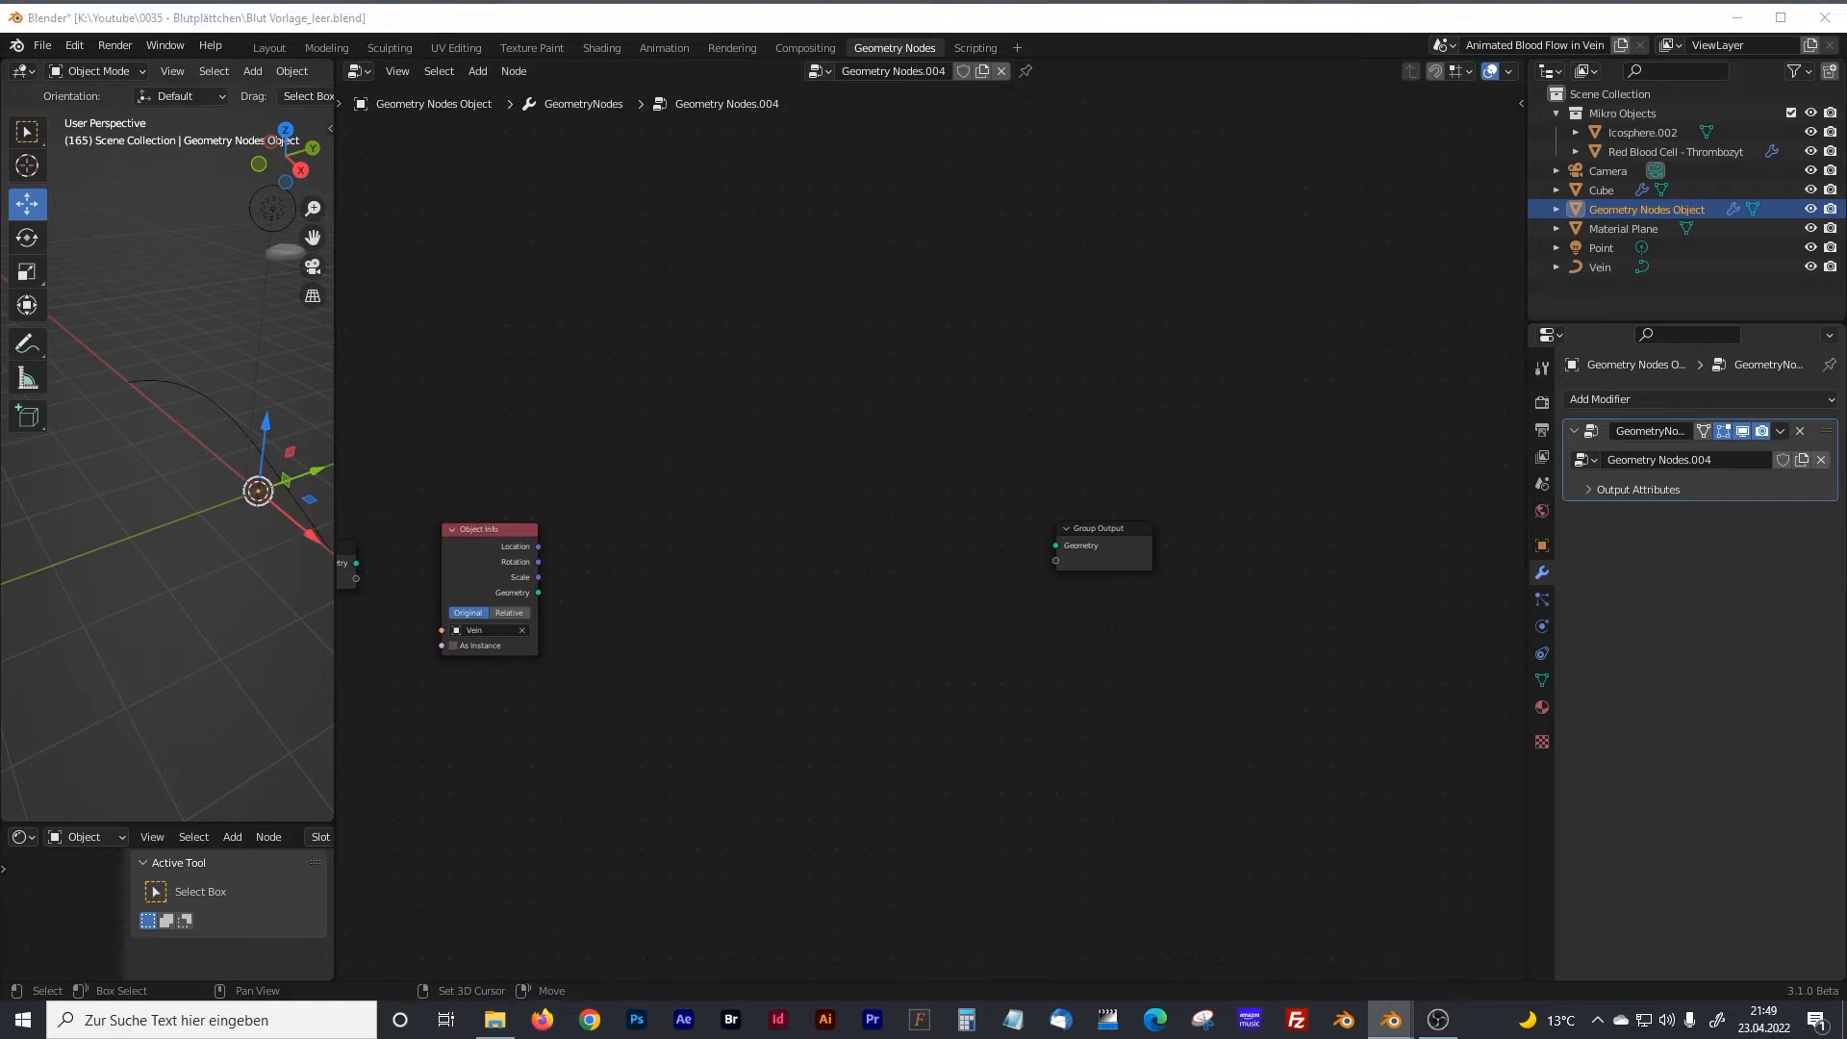
Make room before Group Output and add a Curve to Points node between it and the Object Info node.
left_click_drag(1108, 529, 1202, 528)
left_click(893, 551)
key("shift+a")
left_click(835, 372)
type("cu")
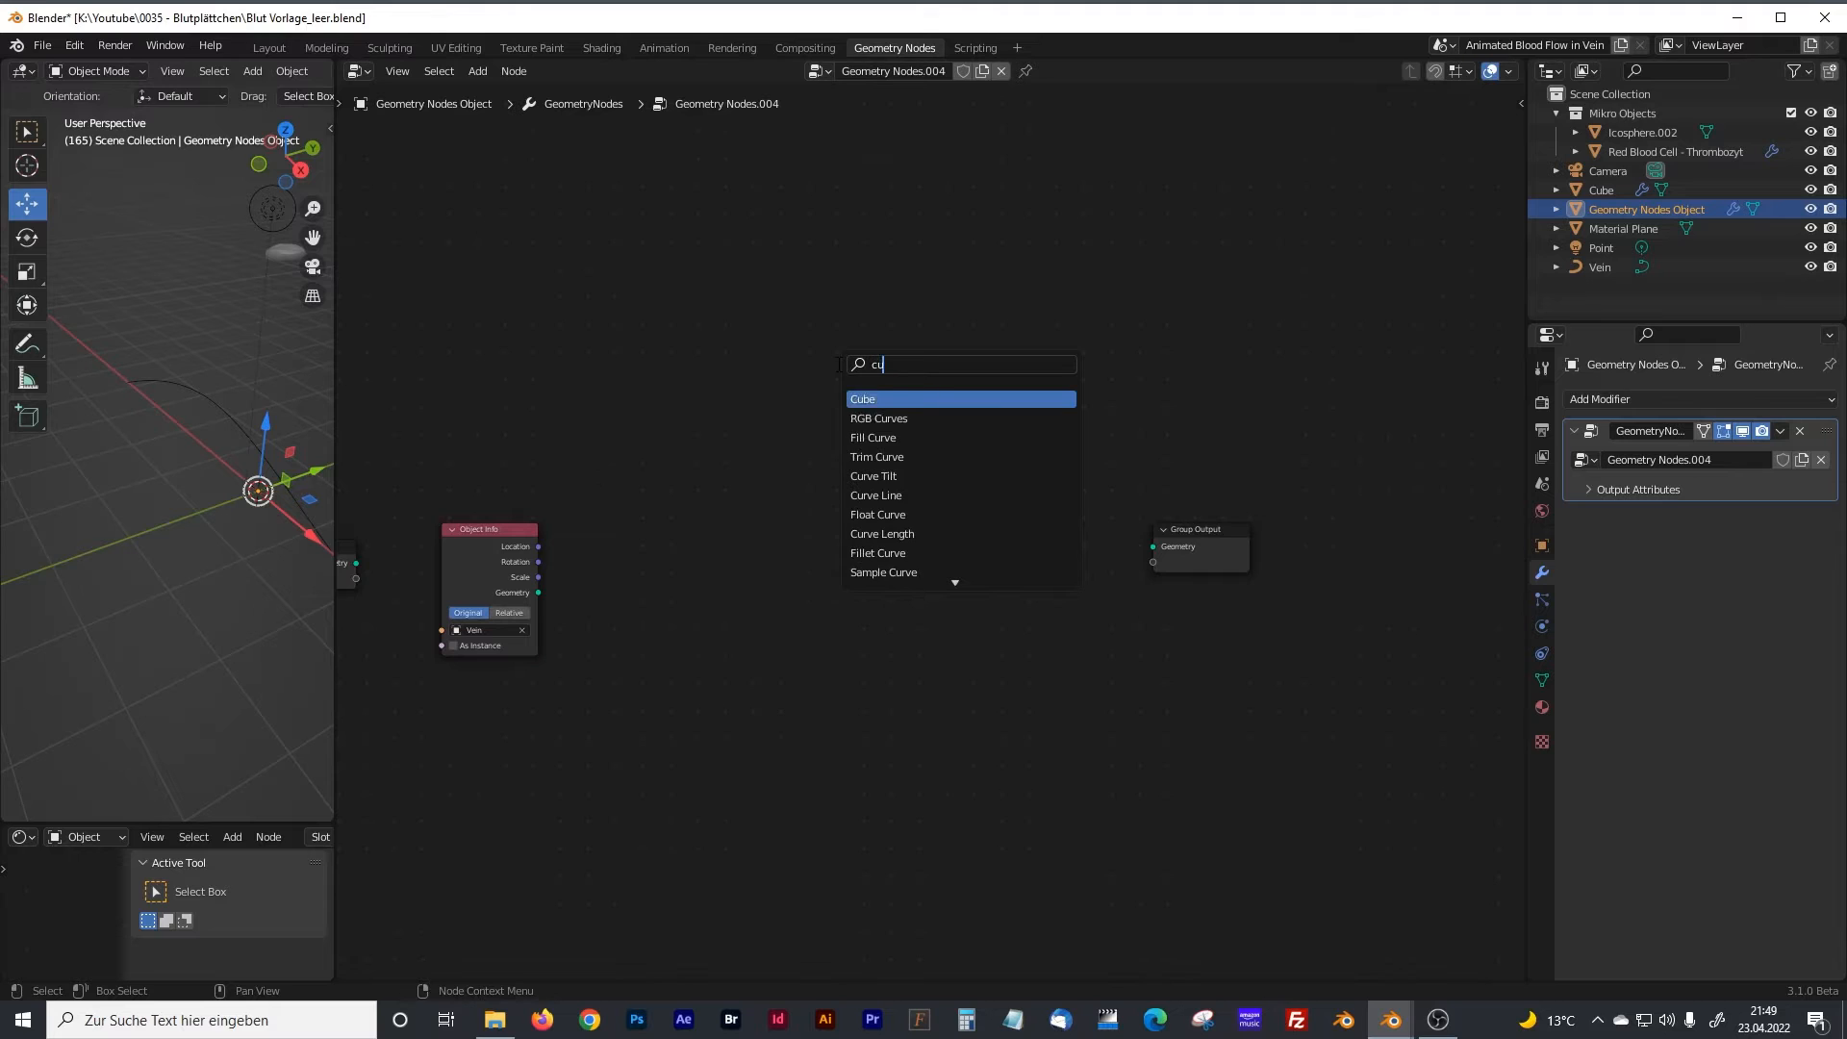
type("rve to")
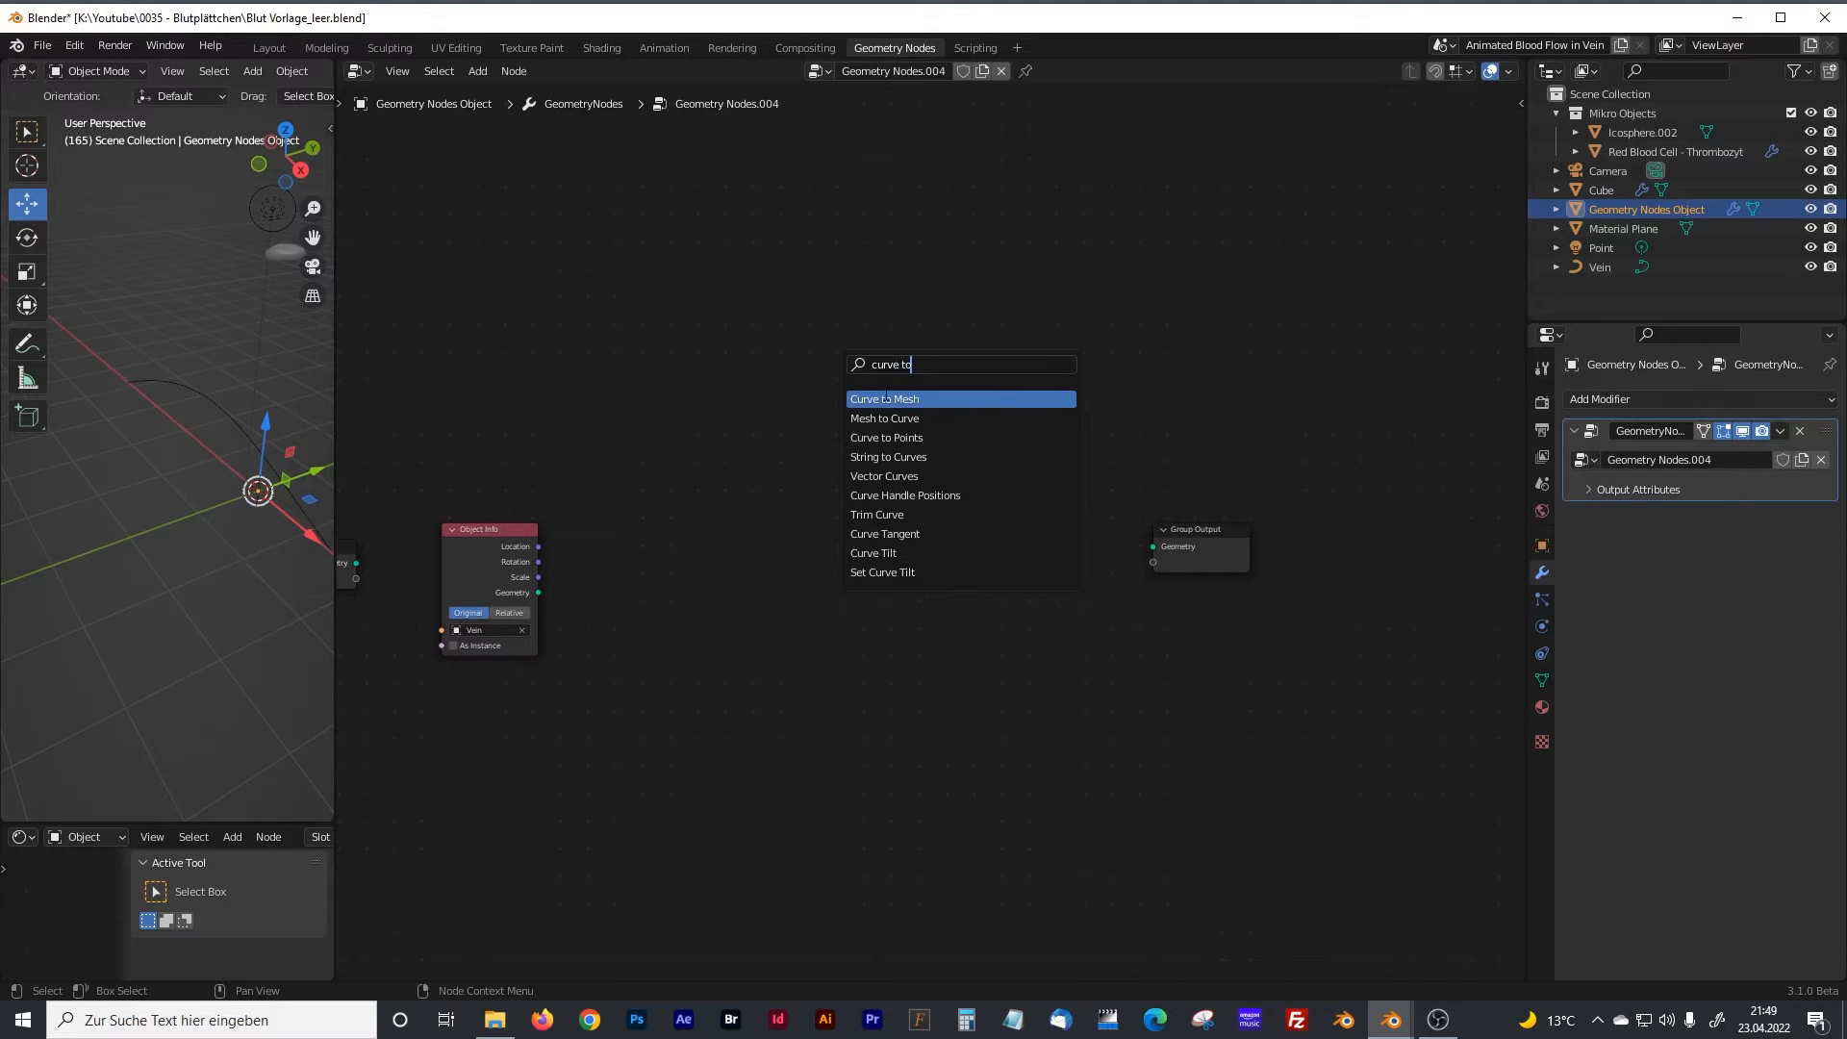
left_click(871, 450)
left_click(811, 489)
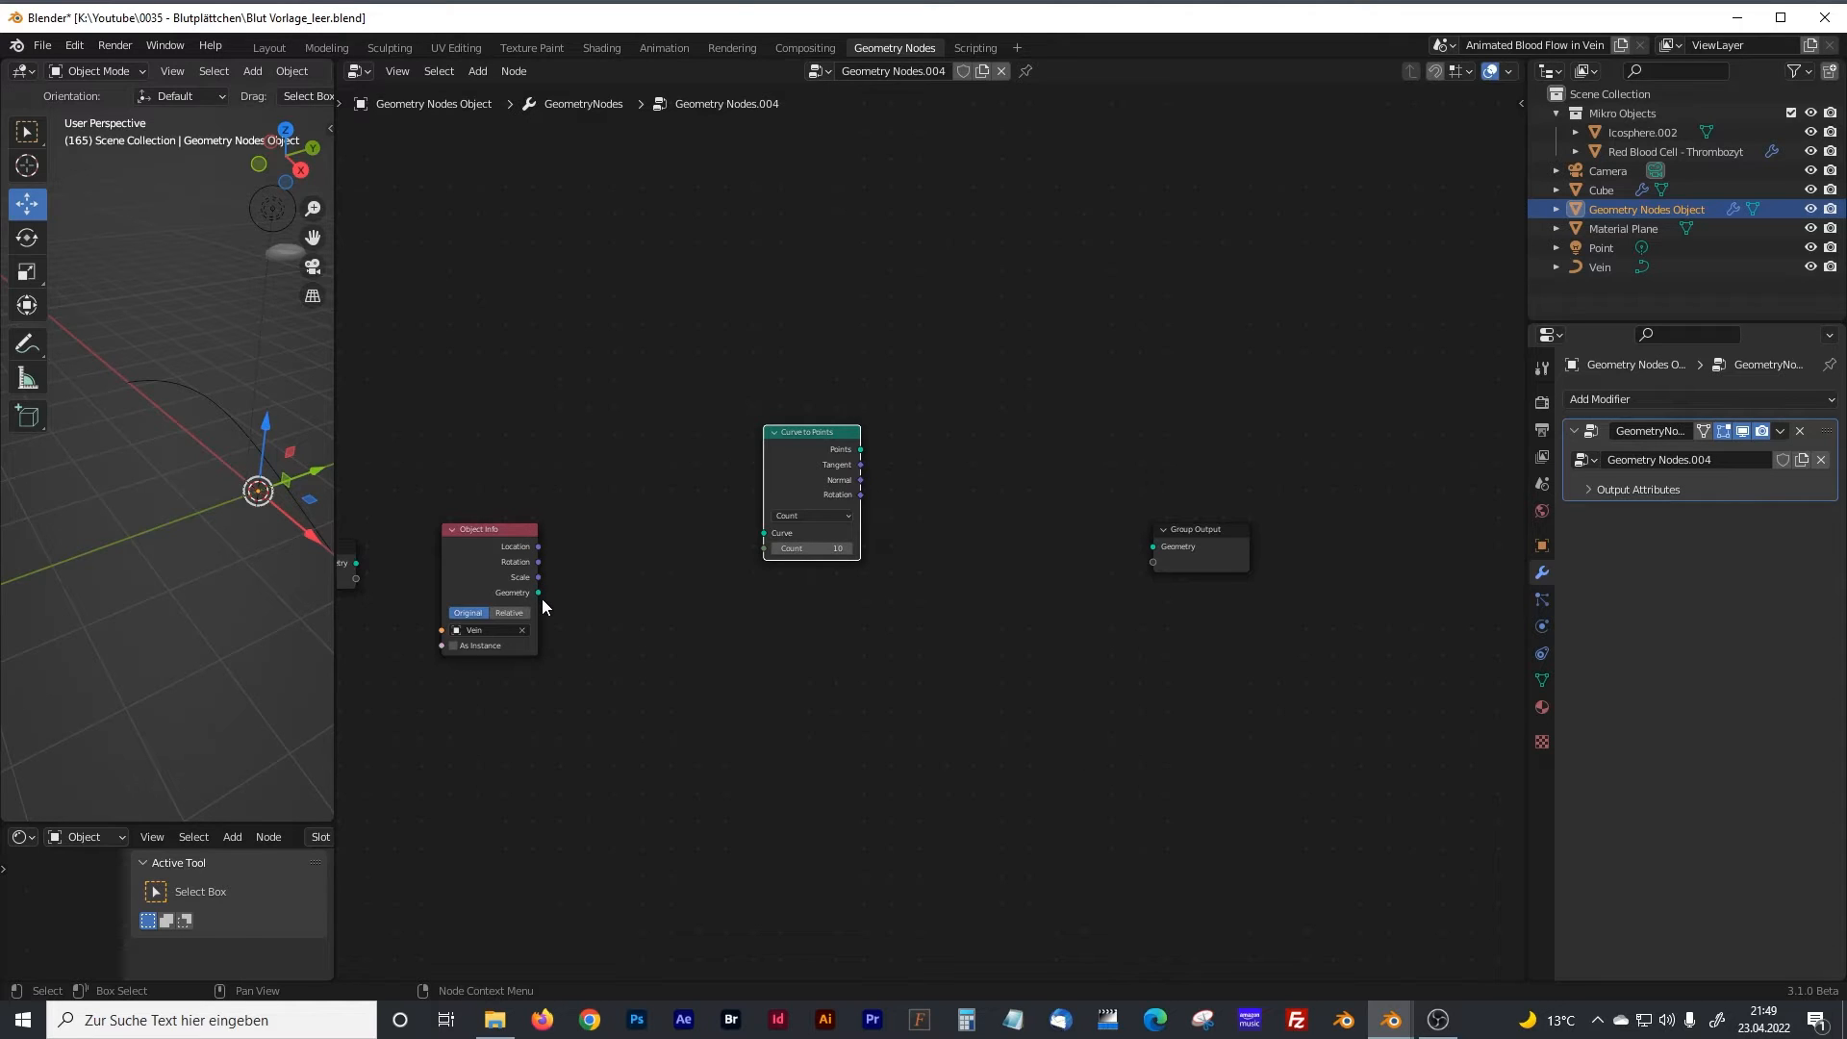
Connect the Object Info geometry to the Curve to Points curve input and move Group Output farther away.
scroll(545, 592, "up", 1)
left_click_drag(540, 615, 797, 550)
middle_click_drag(1220, 543, 1042, 523)
left_click_drag(1175, 524, 1277, 531)
Add a Set Position node and connect it between the Curve to Points points and the Group Output geometry.
key("shift+a")
type("set")
left_click(991, 626)
left_click(993, 585)
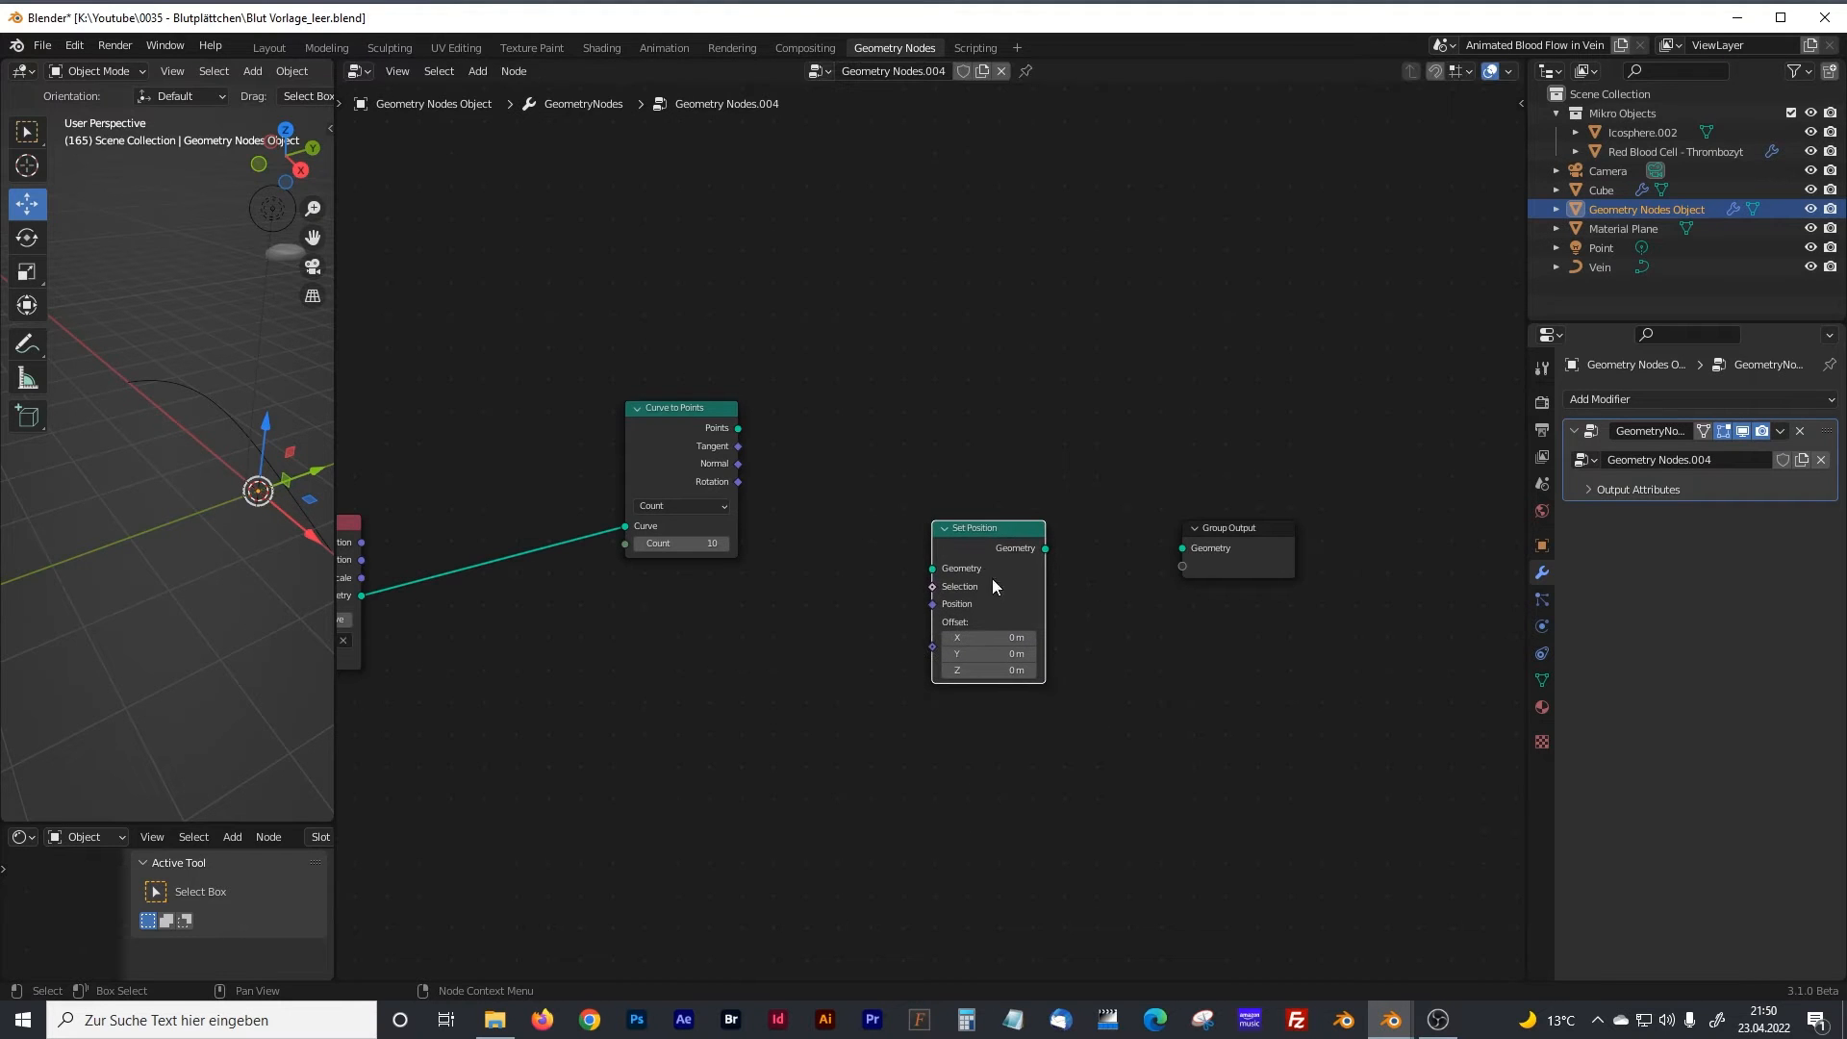
left_click_drag(738, 429, 932, 569)
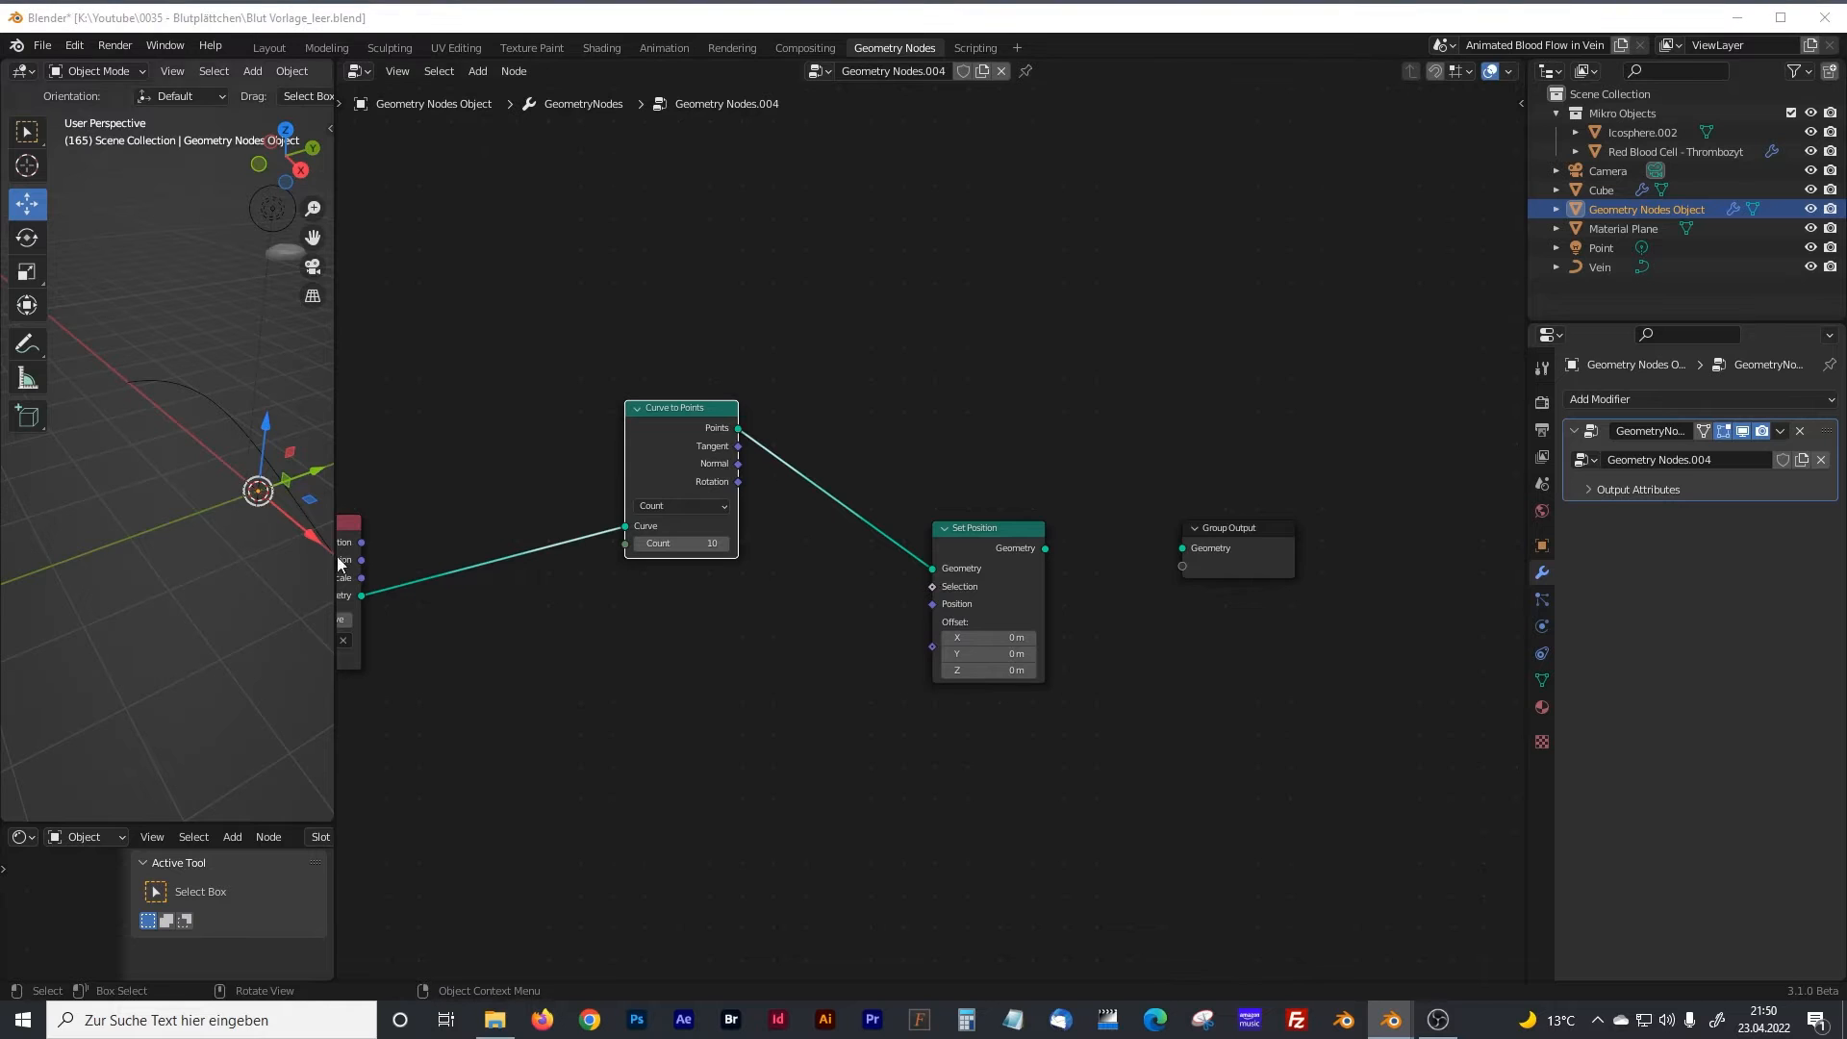
left_click_drag(1045, 548, 1183, 548)
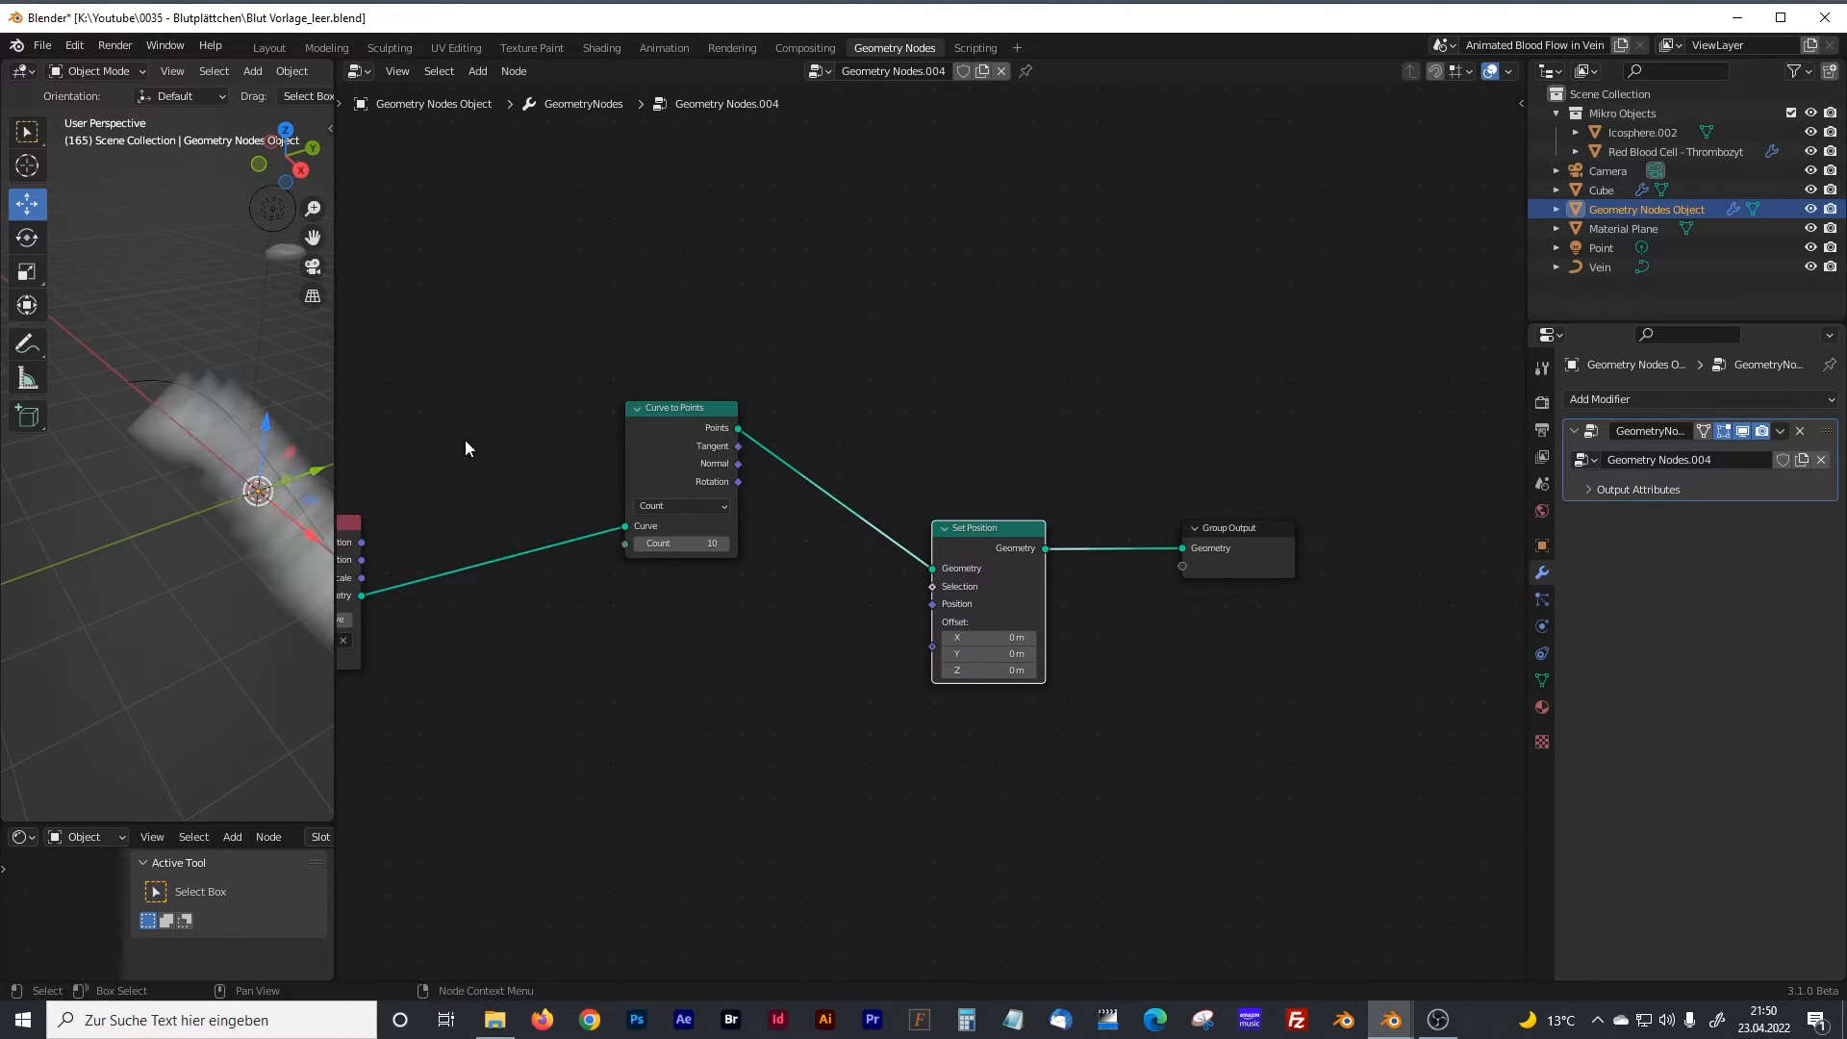
left_click_drag(336, 380, 627, 391)
middle_click_drag(539, 462, 448, 469)
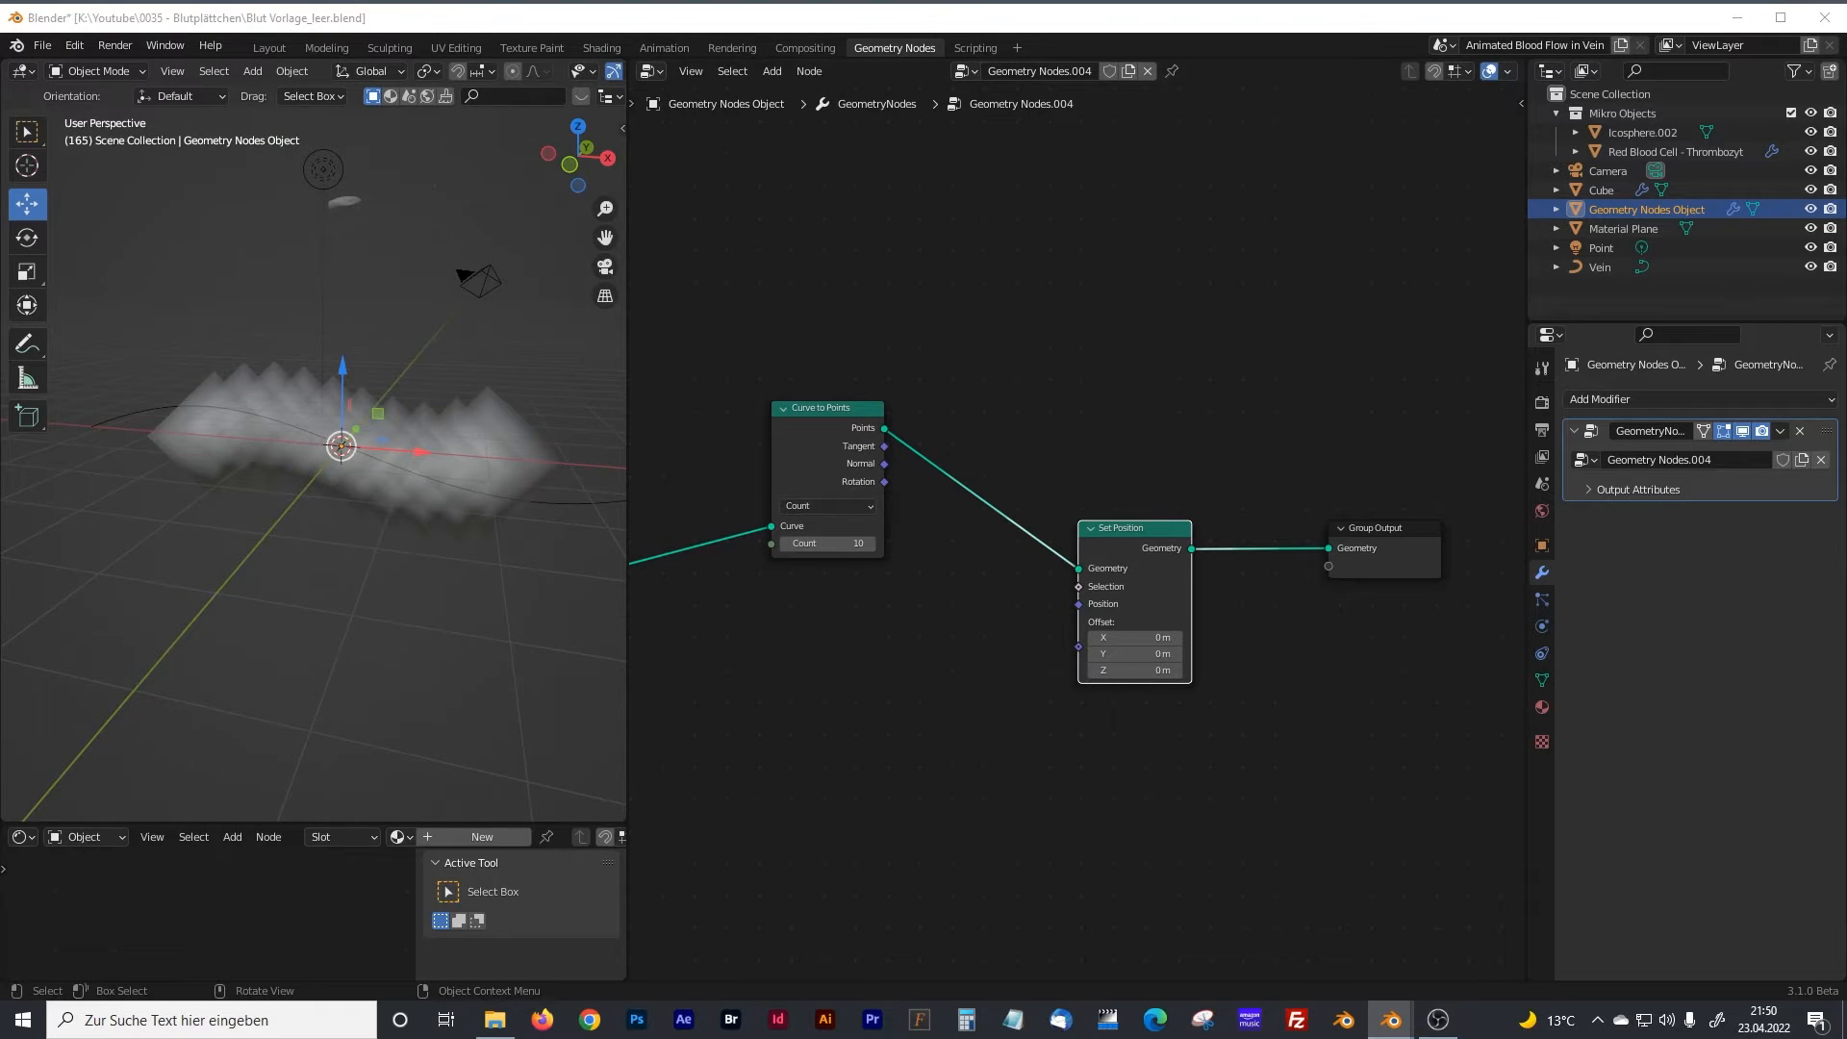
Add a Sample Curve node and place it below the Curve to Points node.
middle_click_drag(852, 644, 1046, 608)
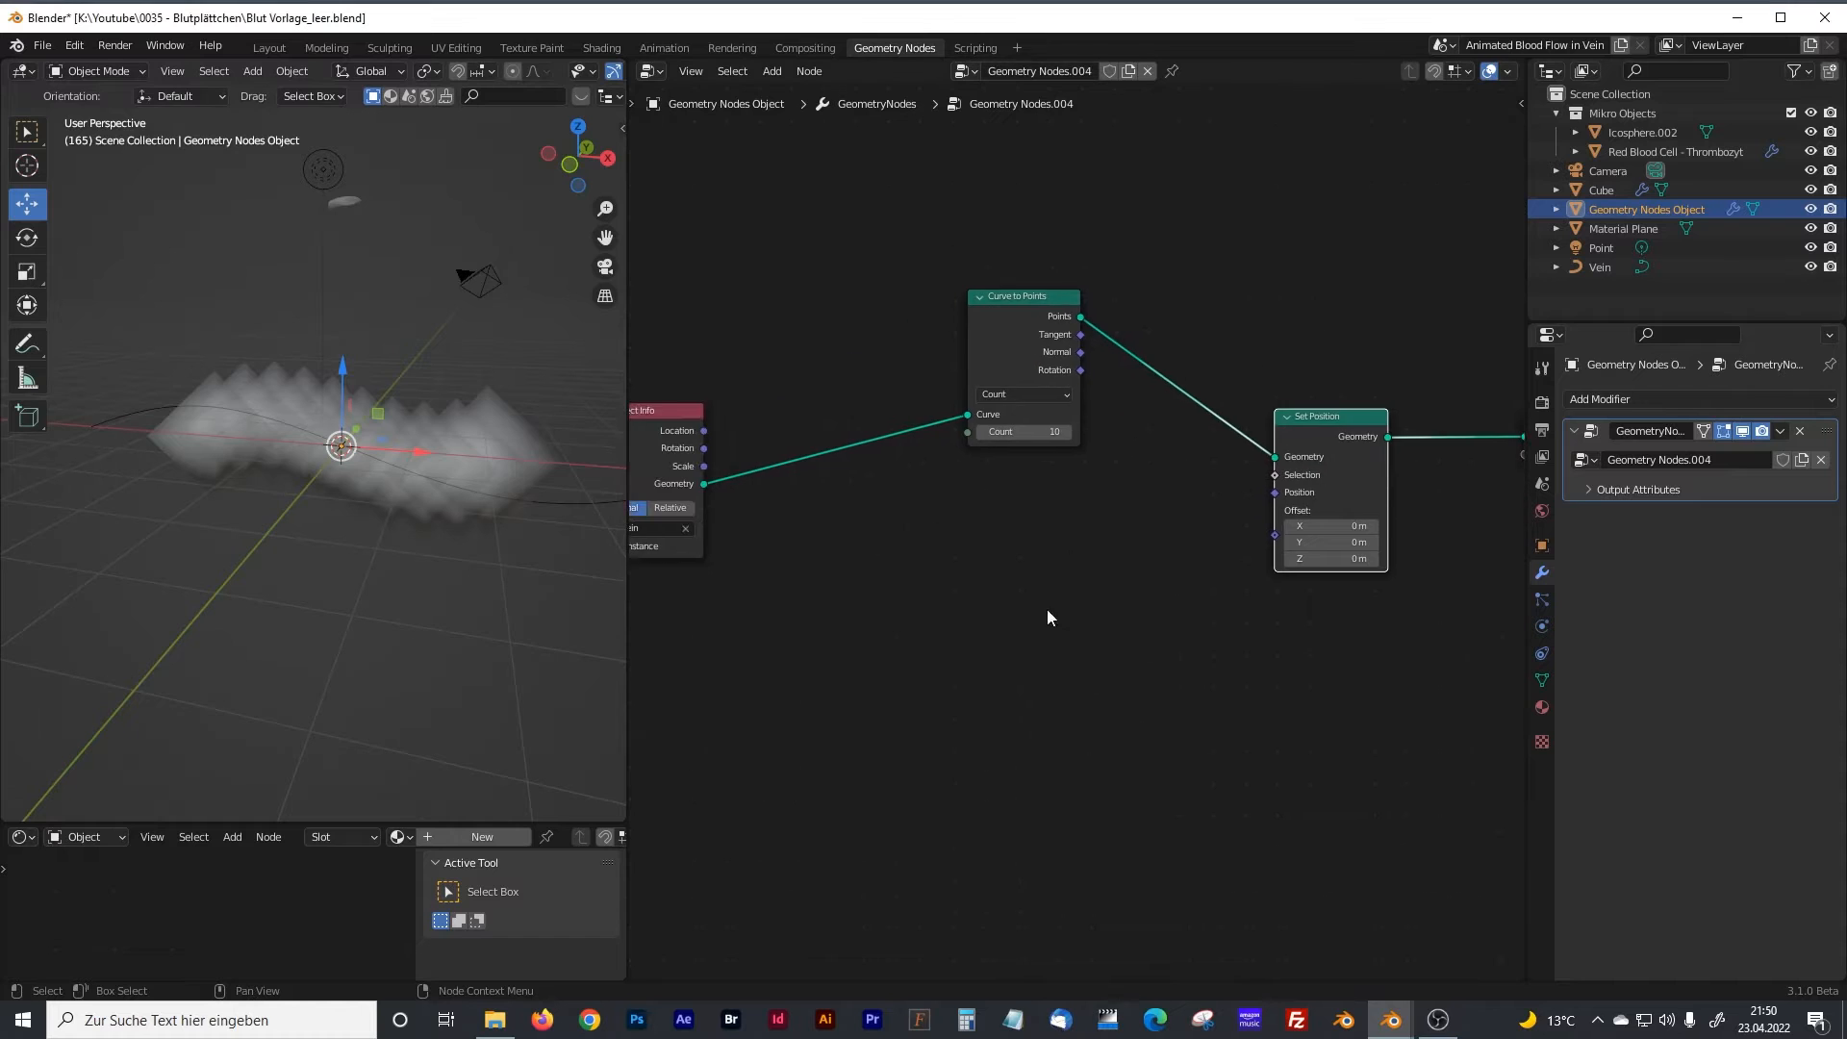
key("shift+a")
mouse_move(935, 629)
type("sample")
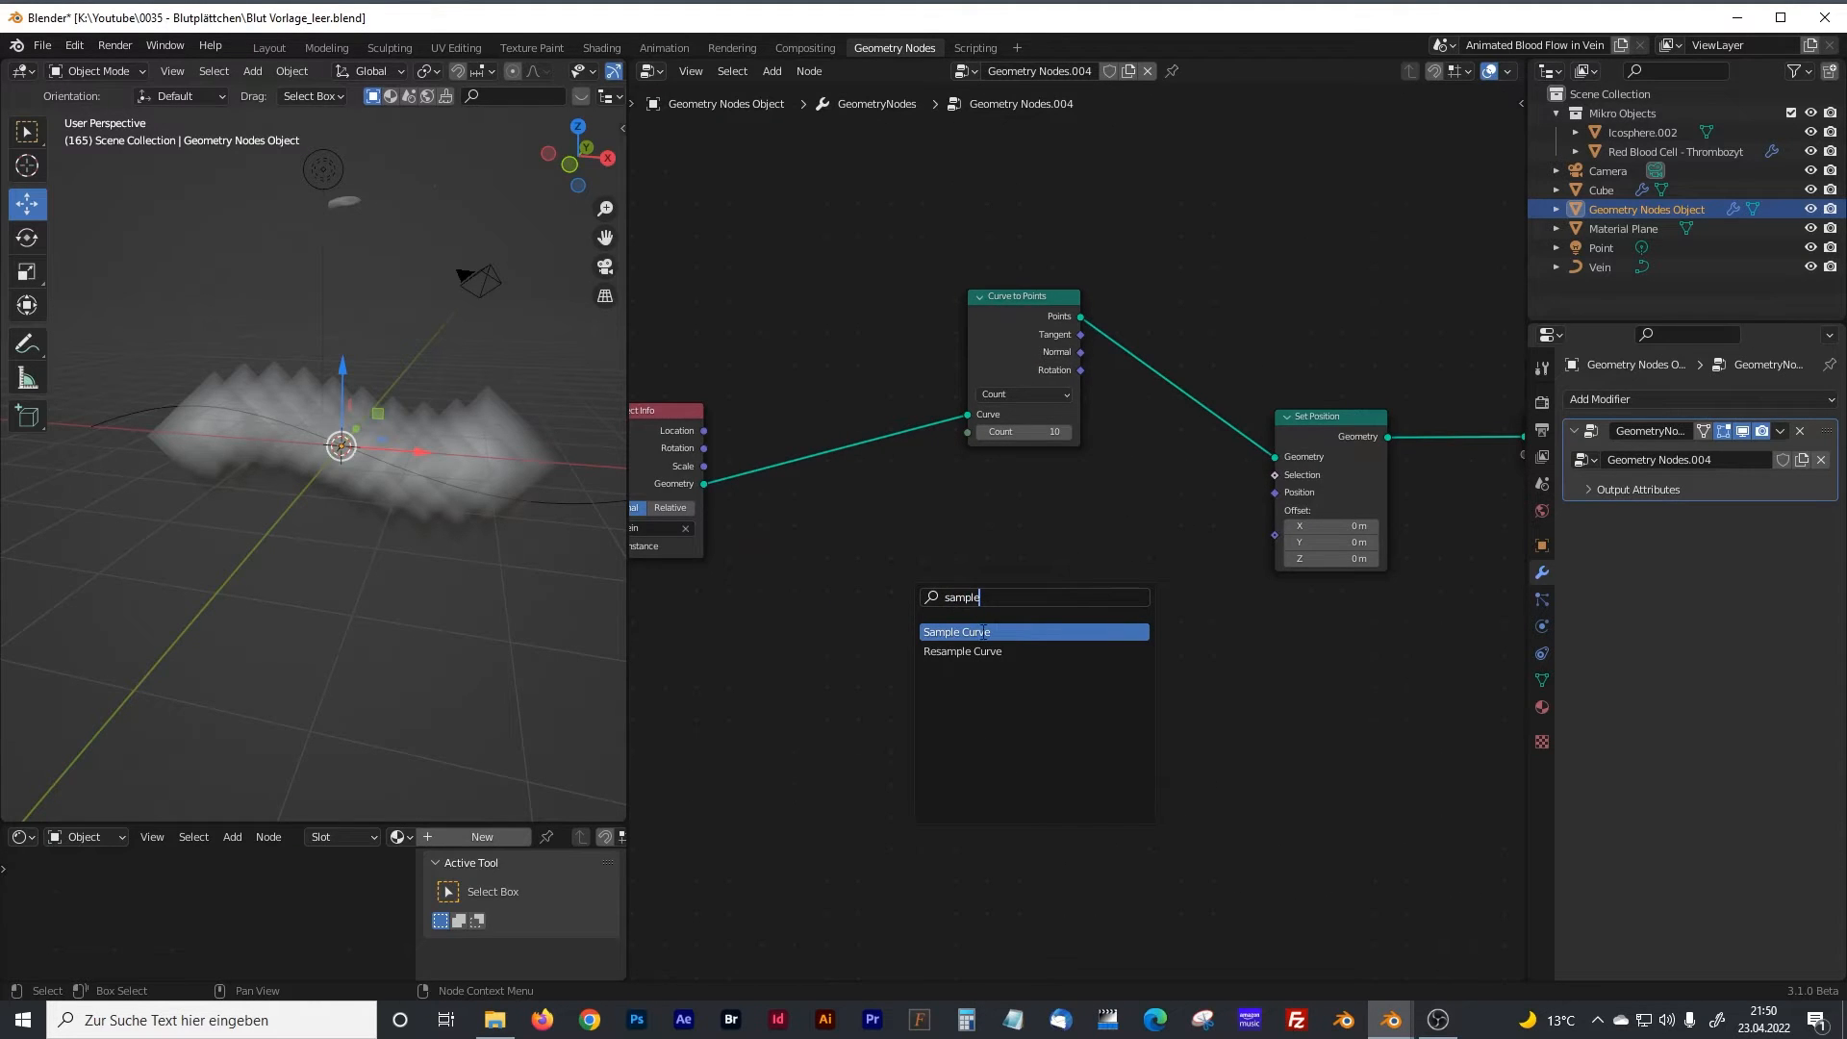
left_click(983, 632)
left_click(1014, 593)
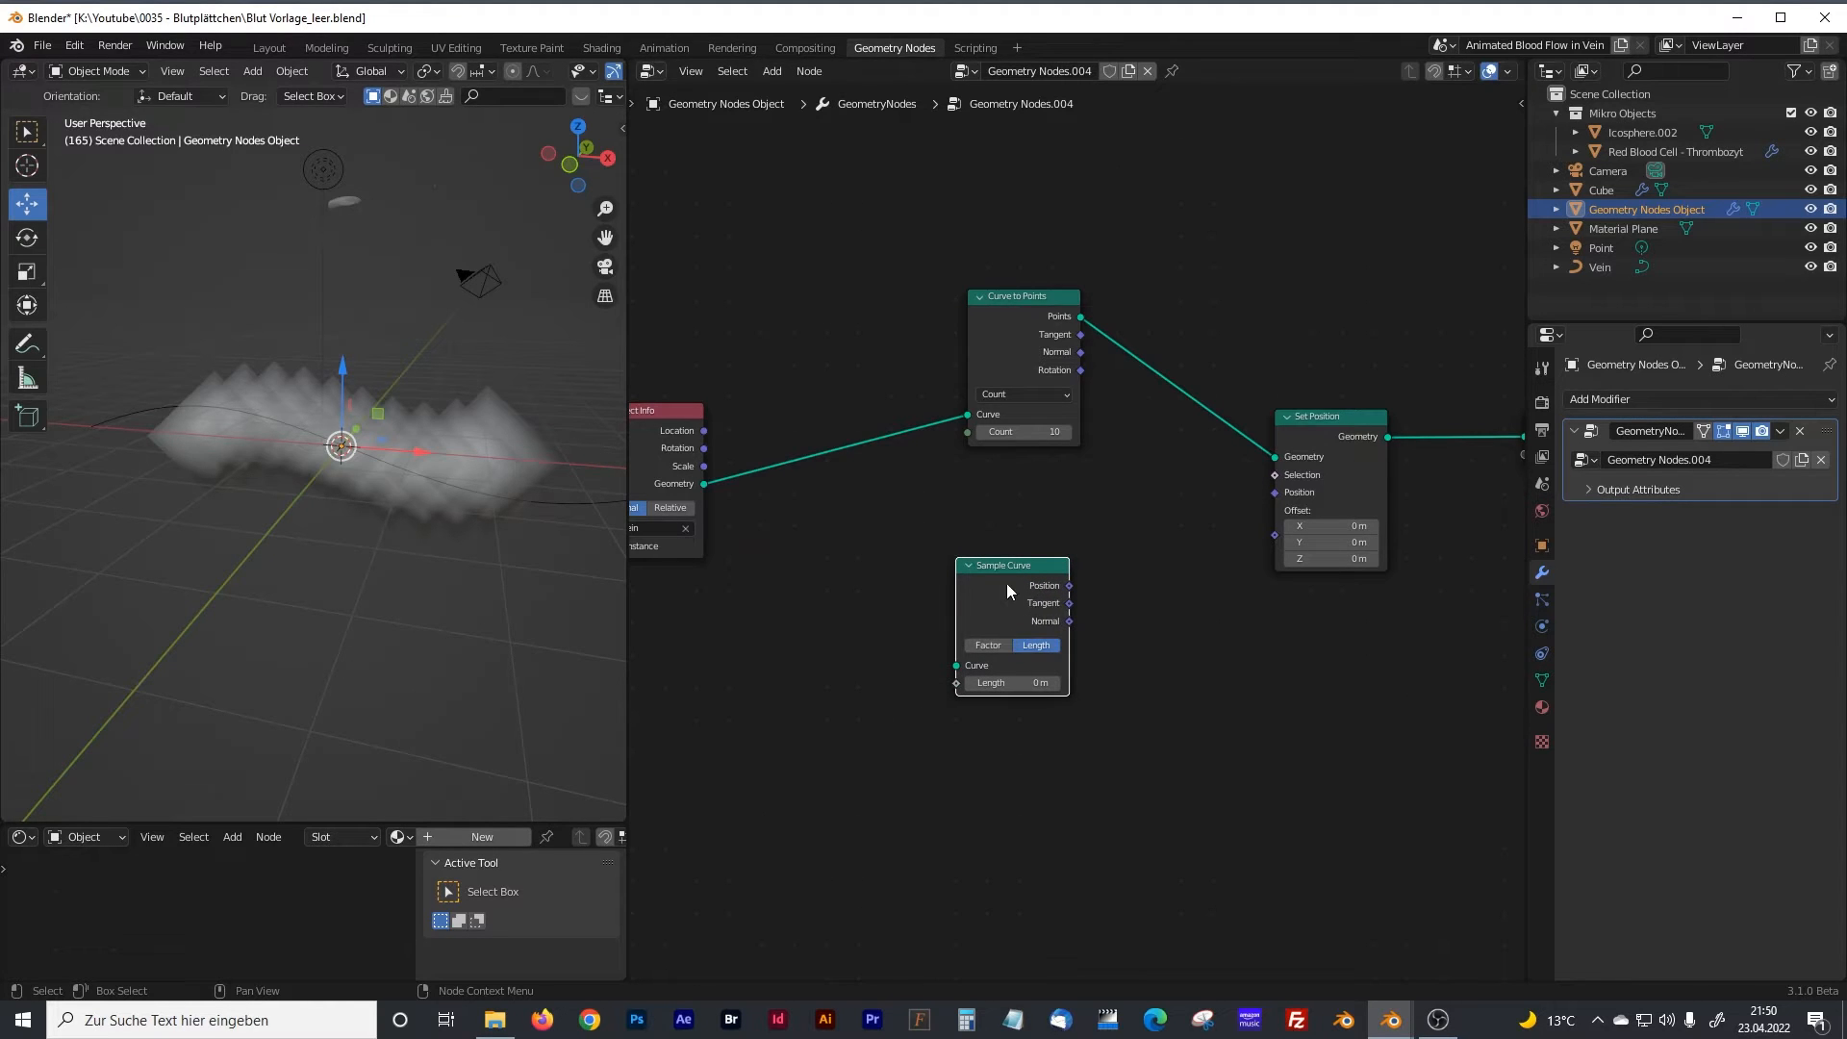
left_click_drag(1006, 564, 1008, 554)
Connect the Object Info geometry to the Sample Curve's curve input and its Position output to Set Position's Position input.
middle_click_drag(817, 501, 841, 495)
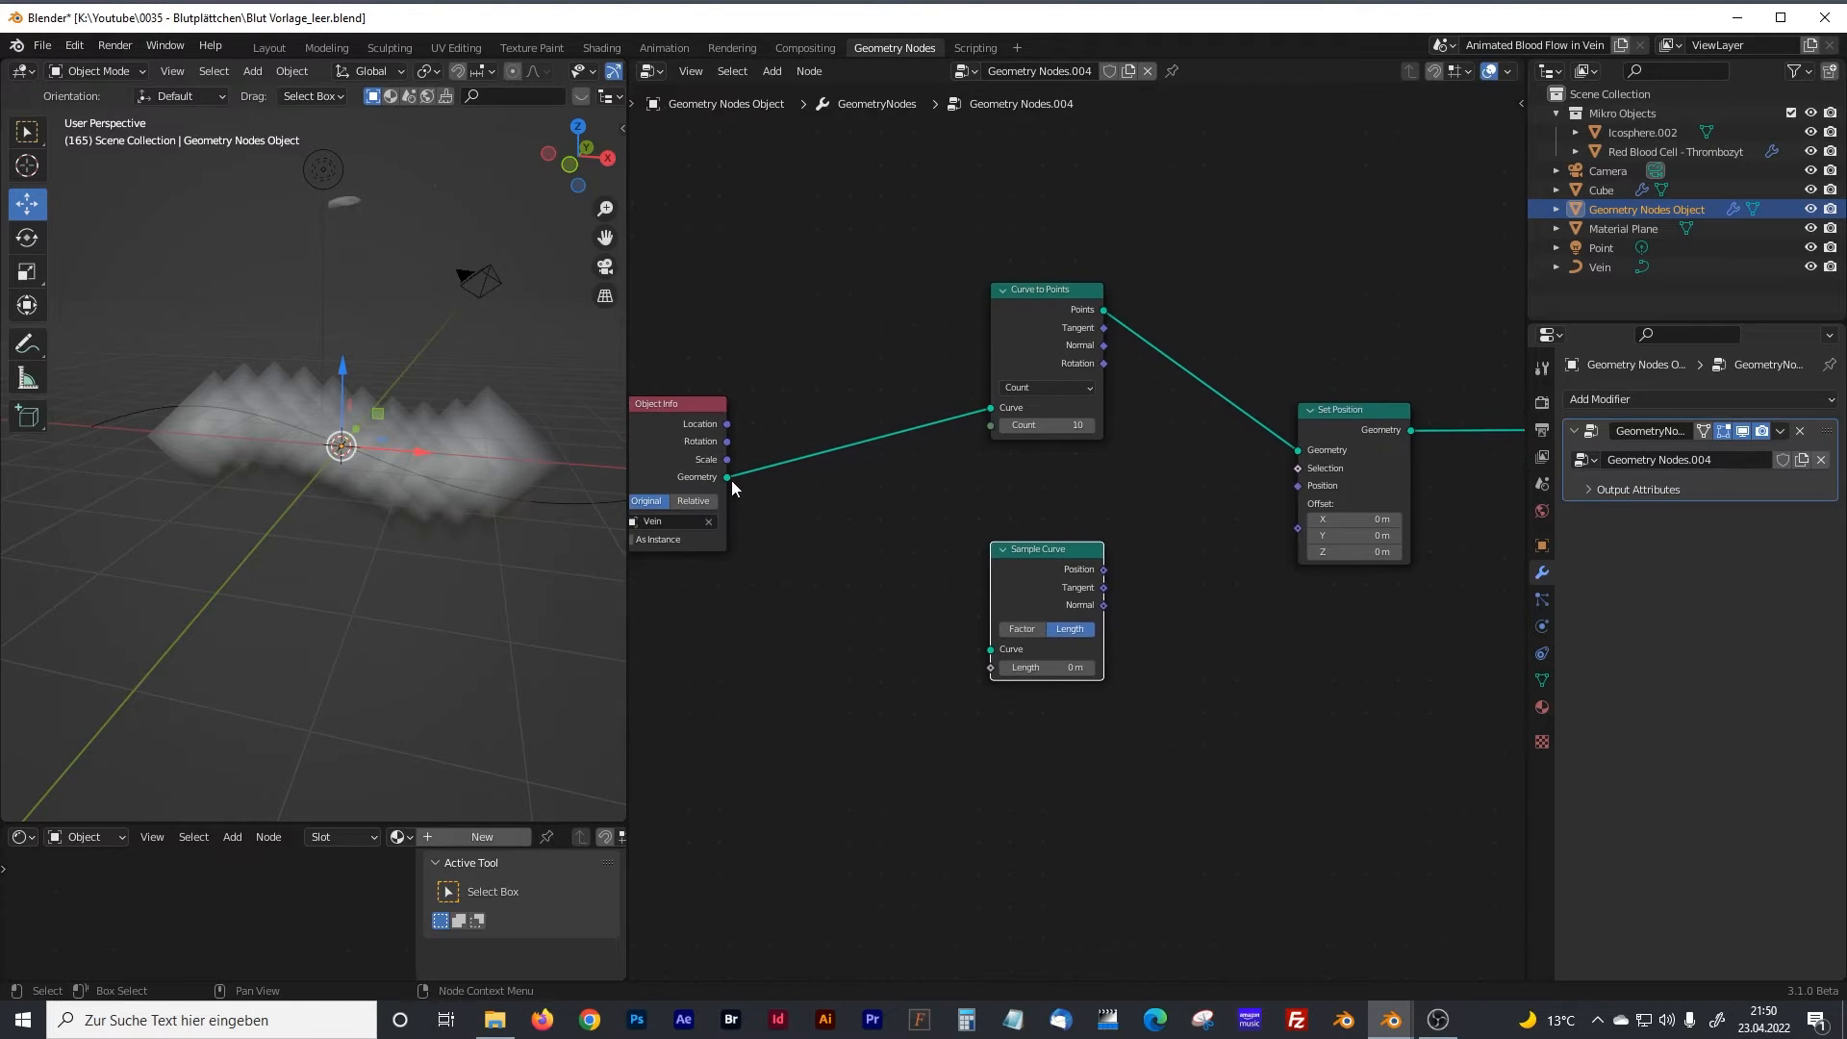
left_click(724, 477)
left_click_drag(726, 478, 992, 648)
middle_click_drag(1237, 585, 1209, 586)
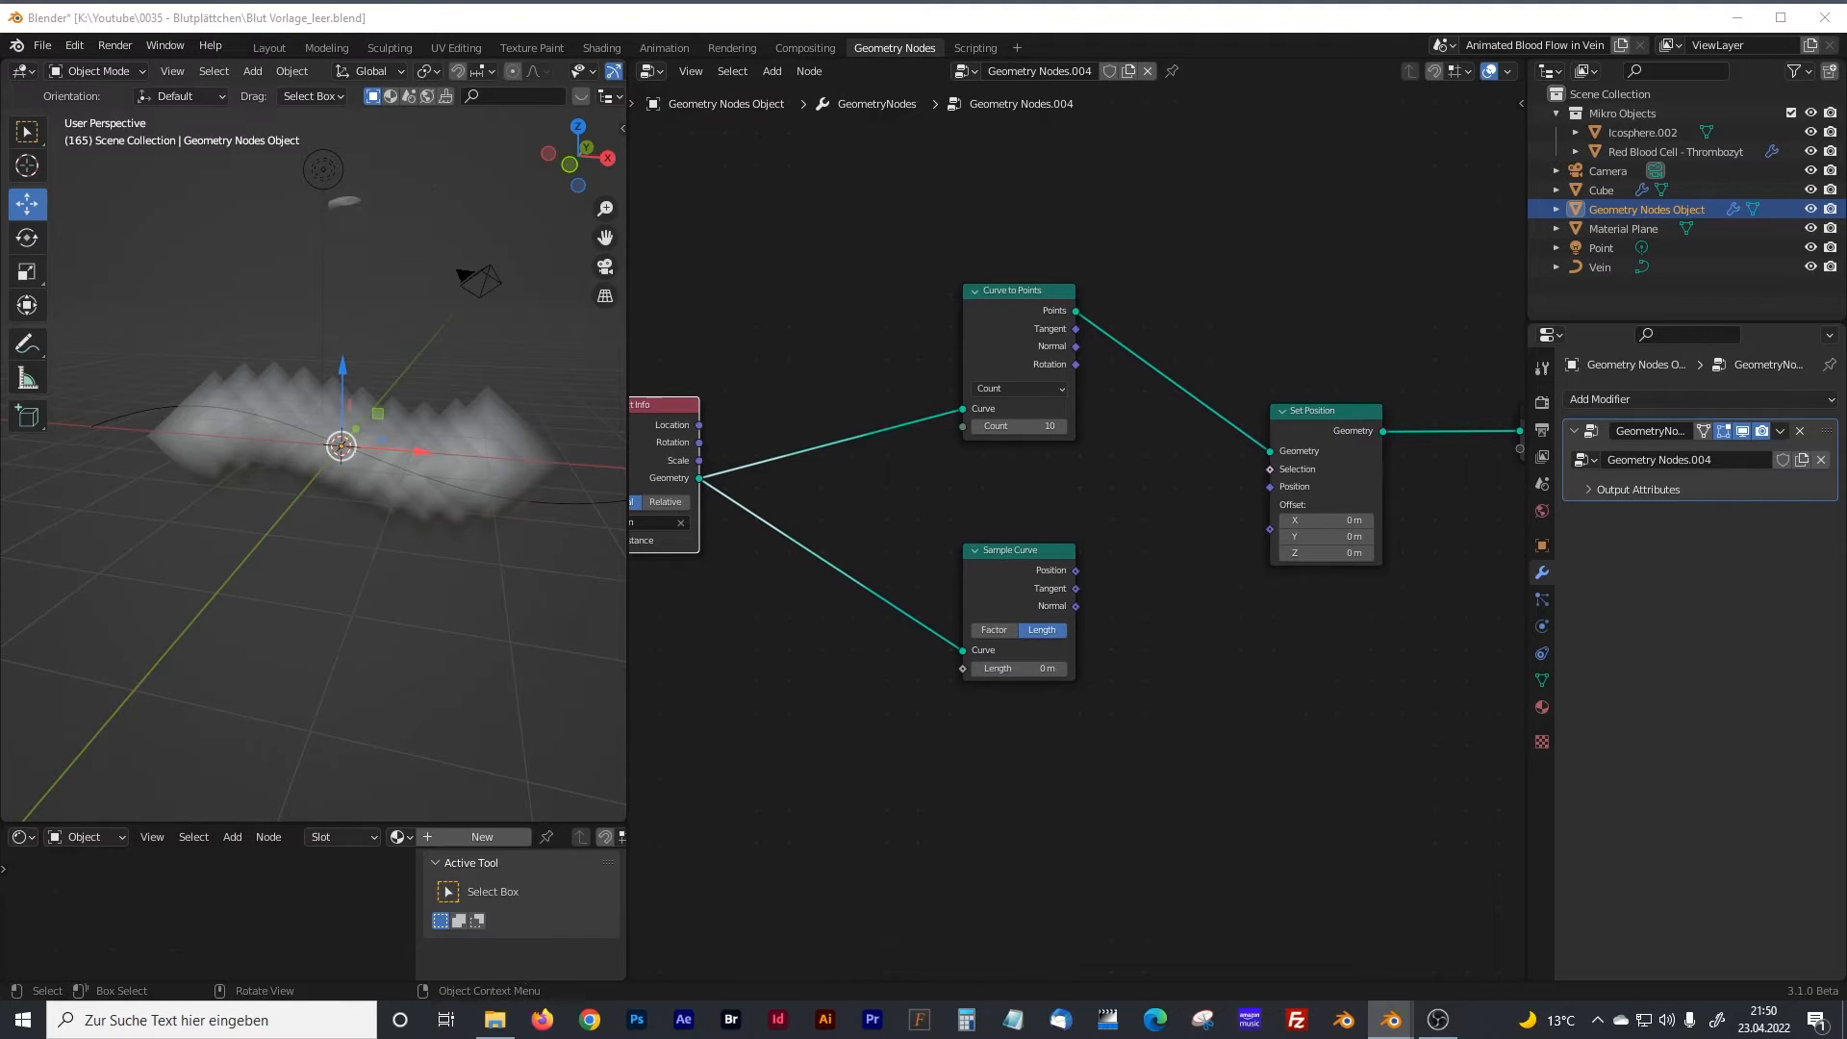
left_click_drag(1076, 574, 1265, 498)
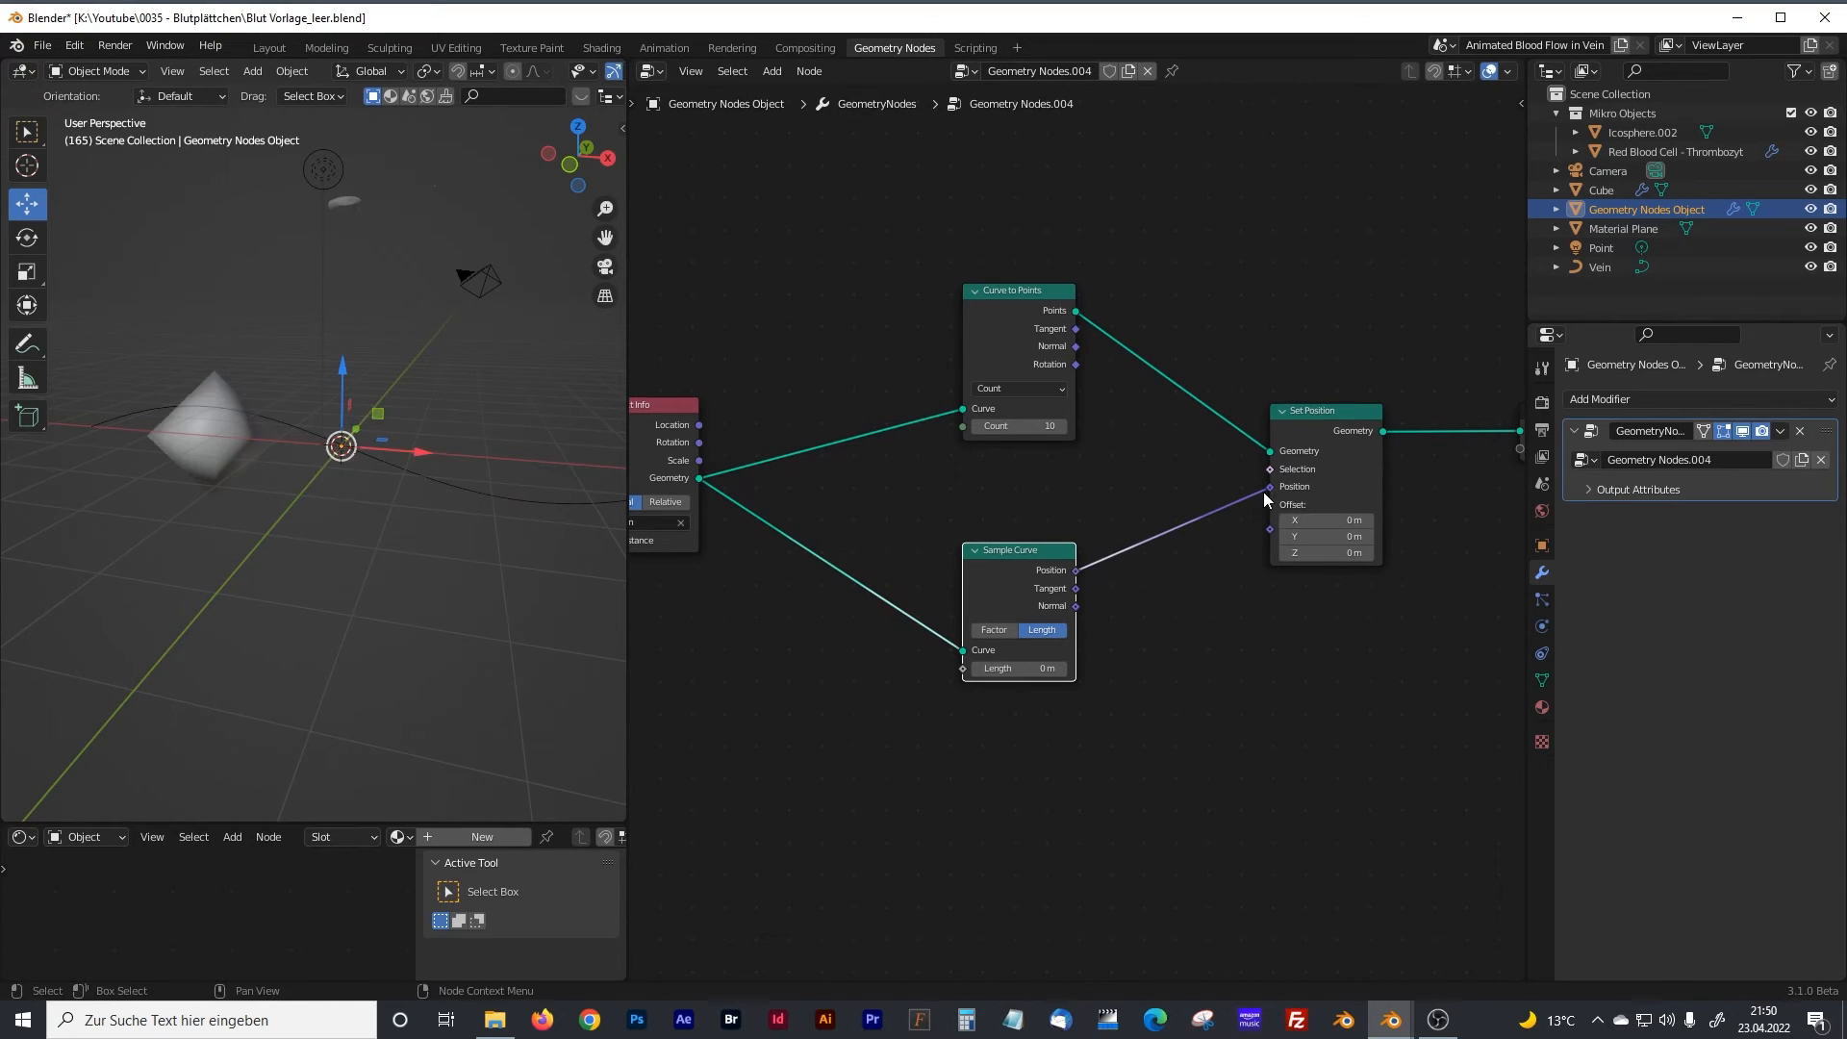
middle_click_drag(308, 453, 401, 435)
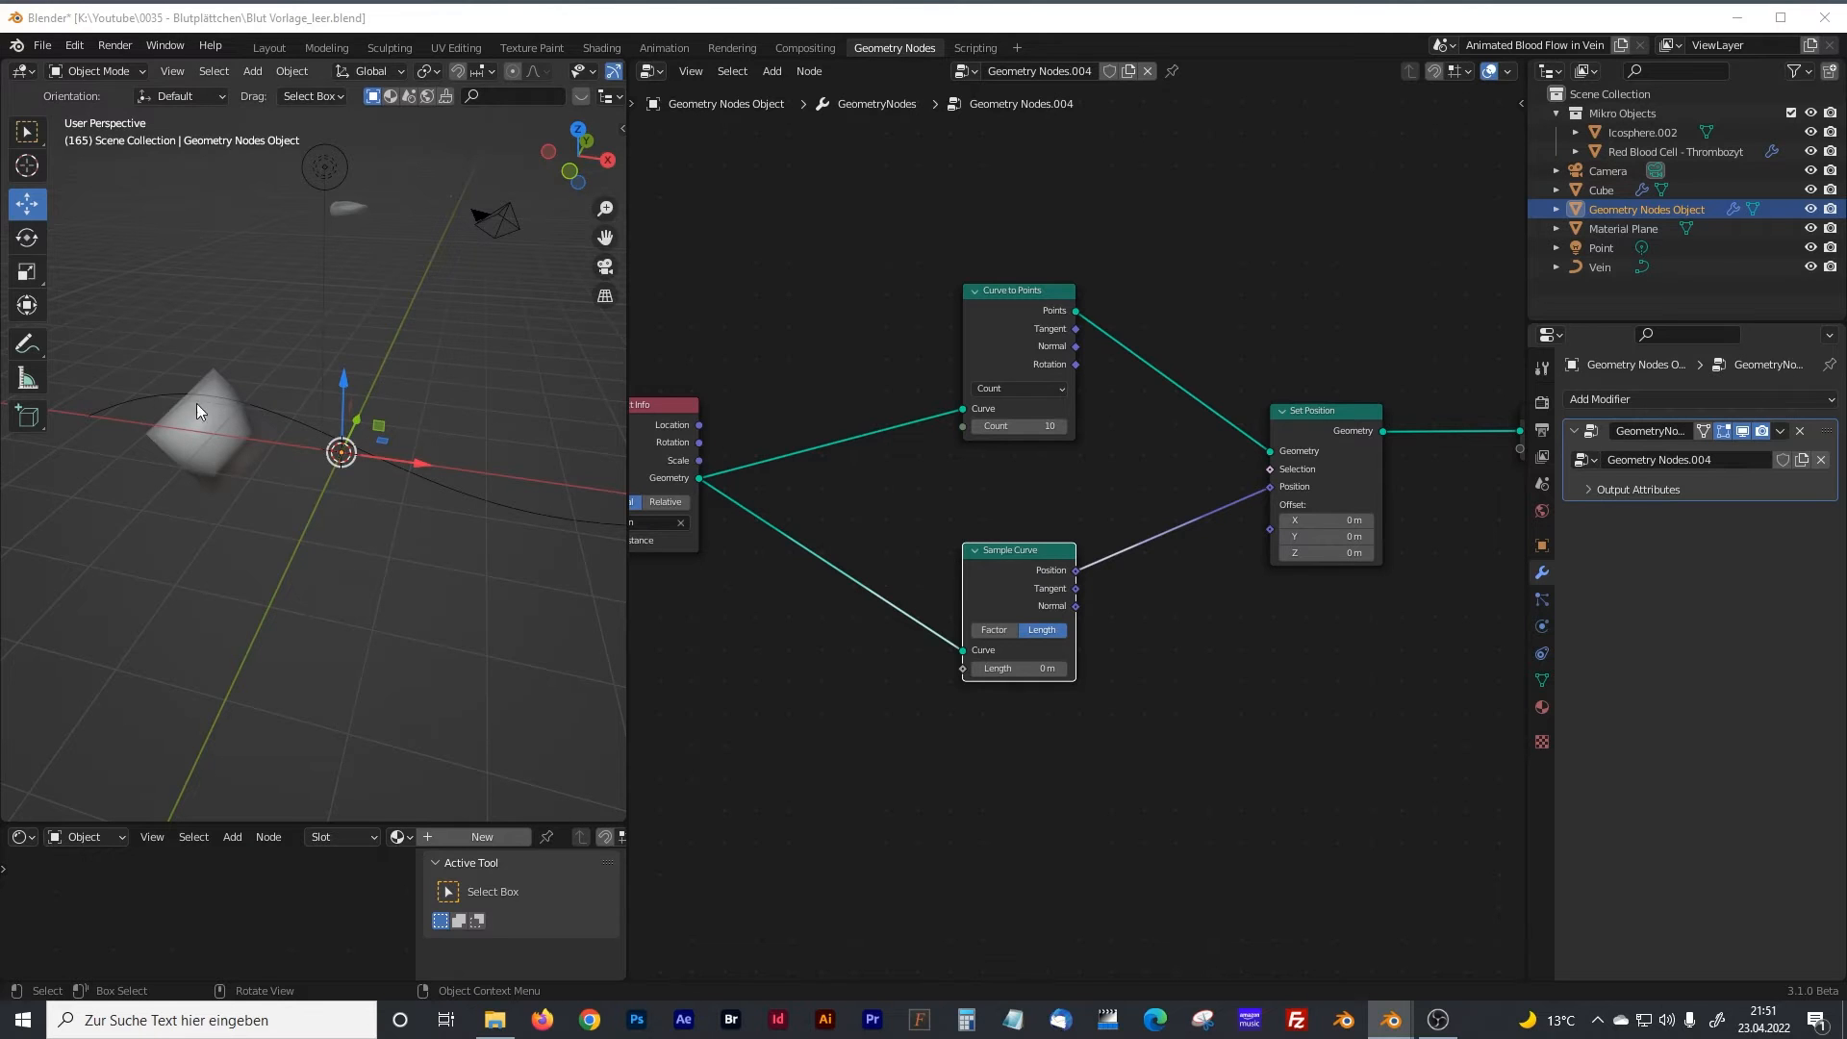
Group Curve to Points, Sample Curve and Set Position in a frame labelled "Blood cells moving along path".
left_click_drag(998, 552, 1010, 531)
middle_click_drag(930, 610, 895, 637)
scroll(892, 635, "down", 2)
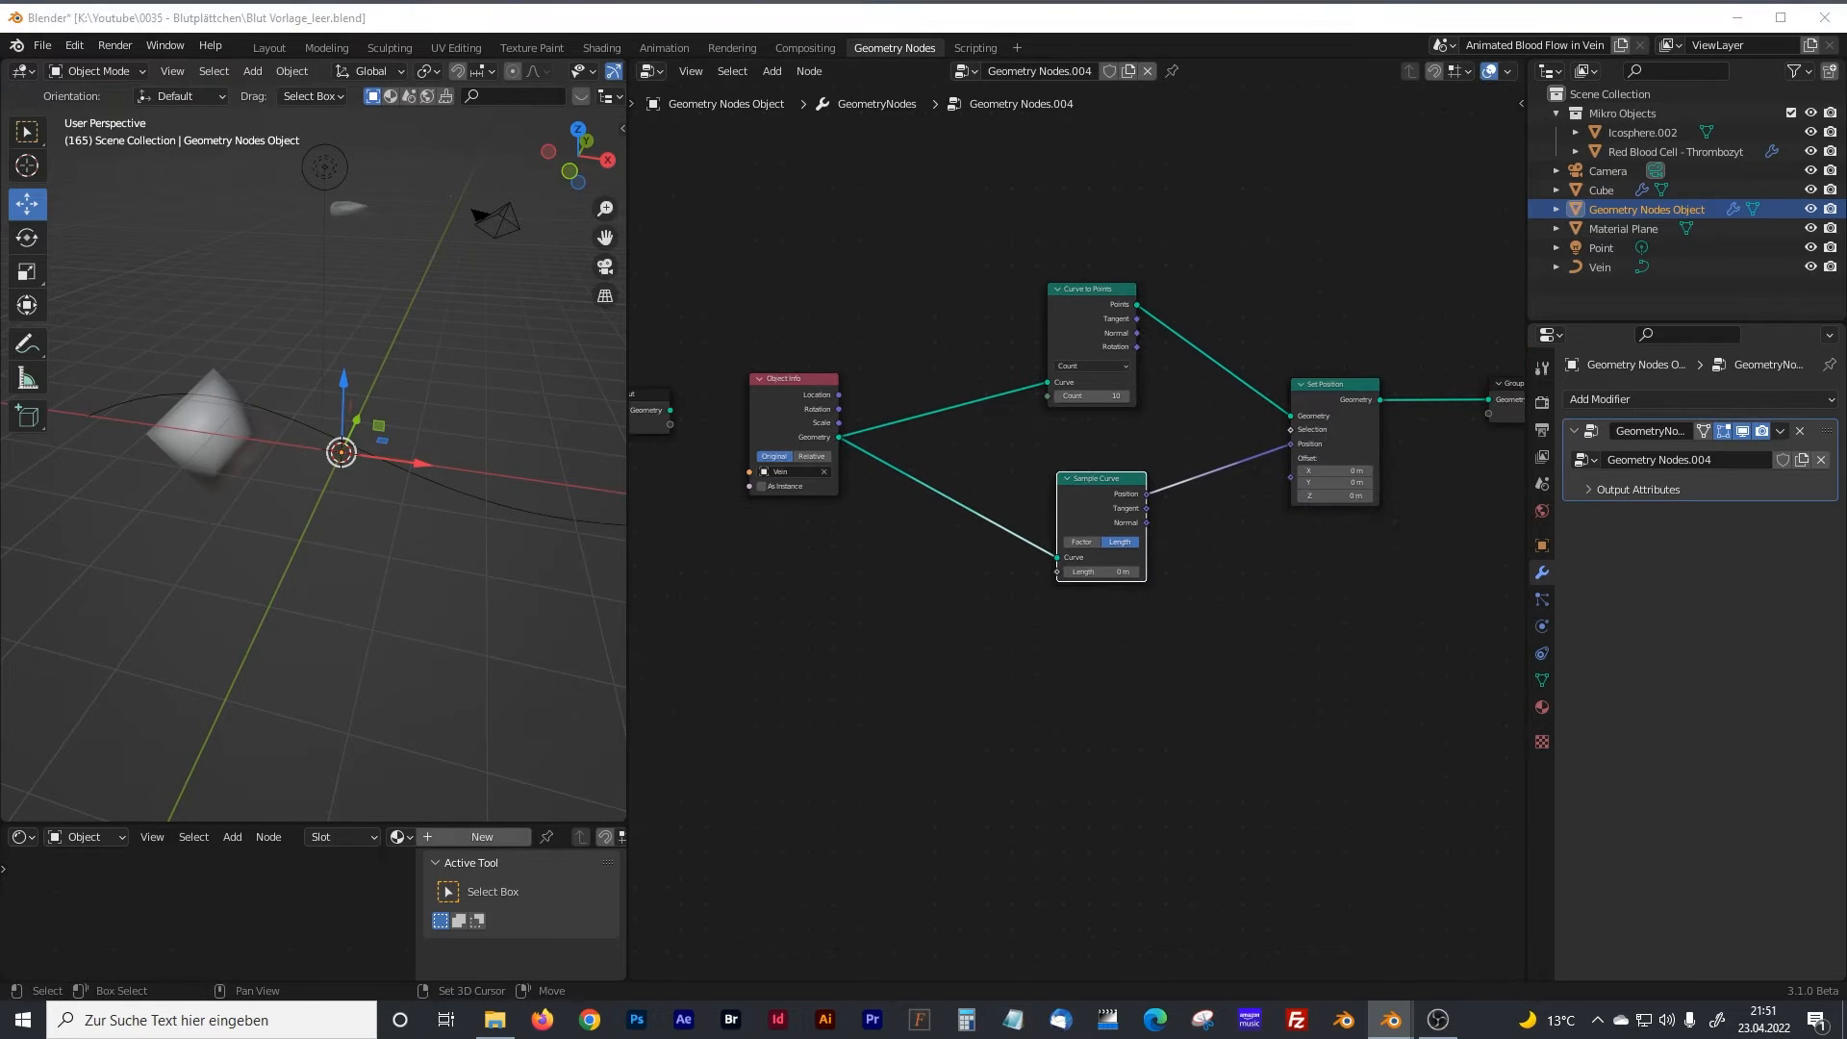
left_click_drag(996, 275, 1393, 637)
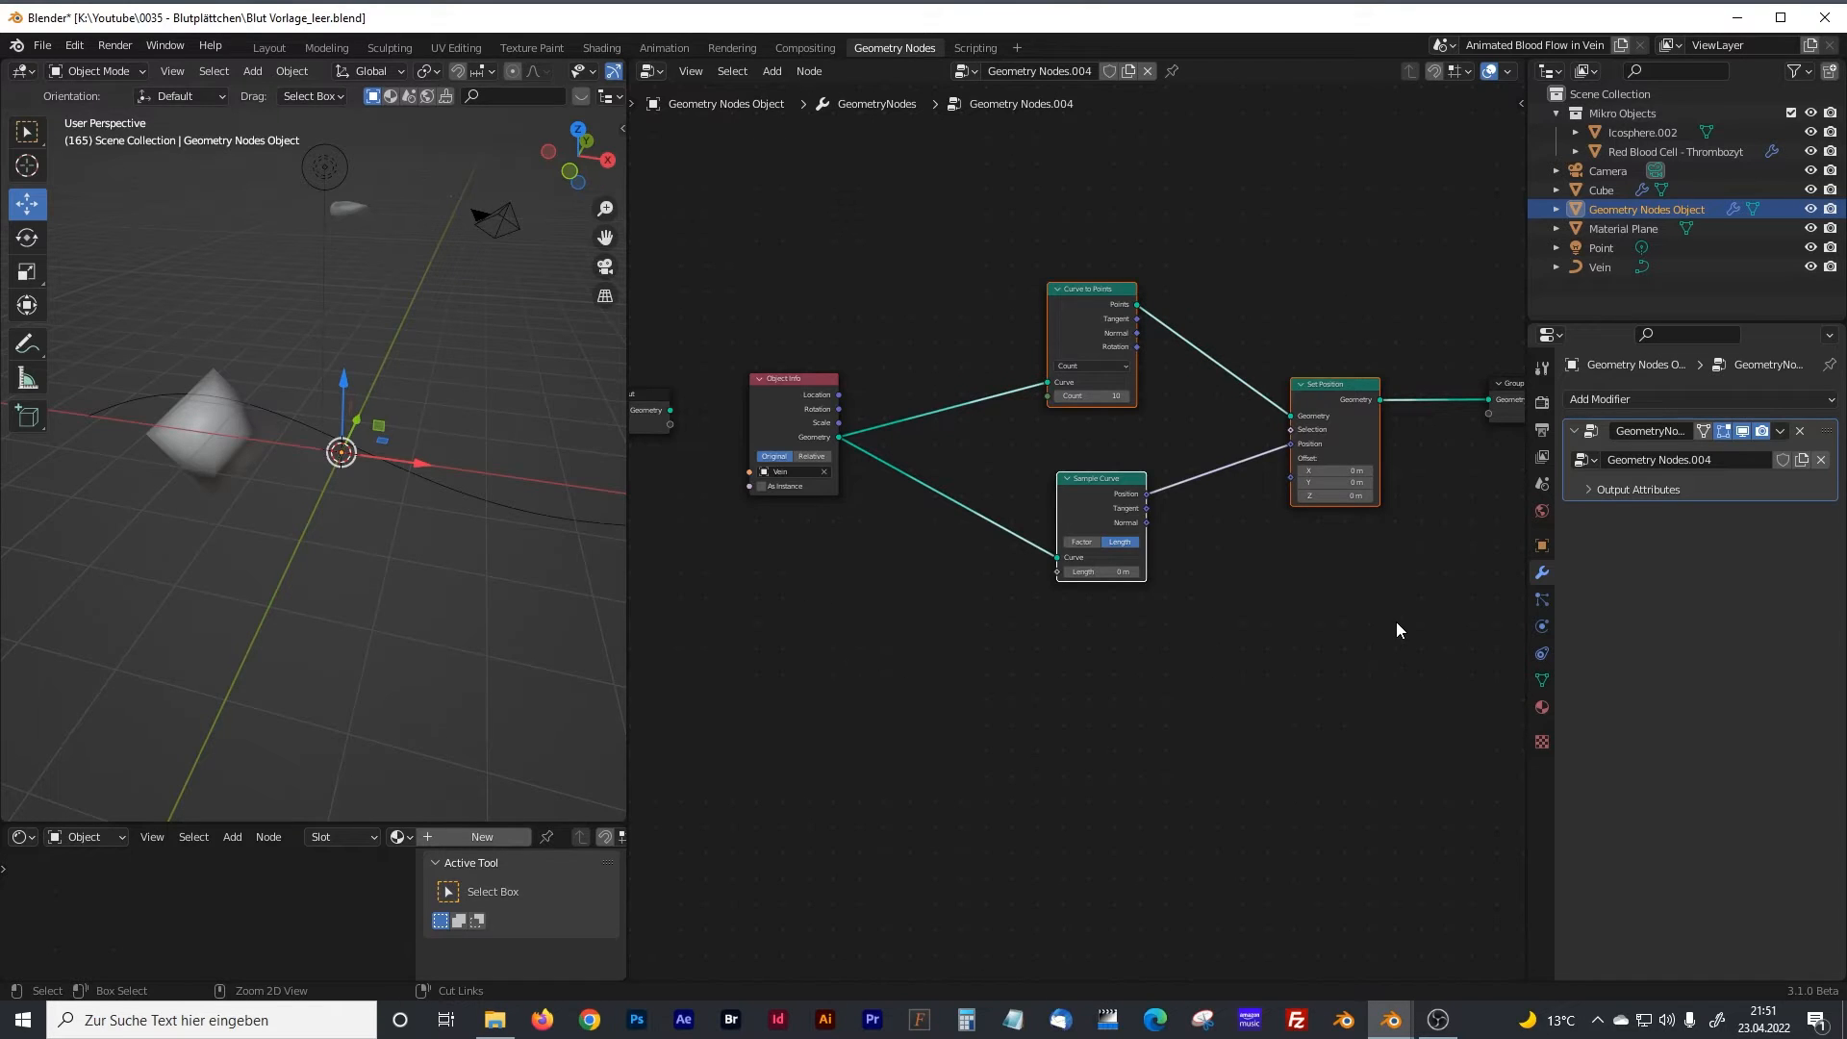
key("ctrl+j")
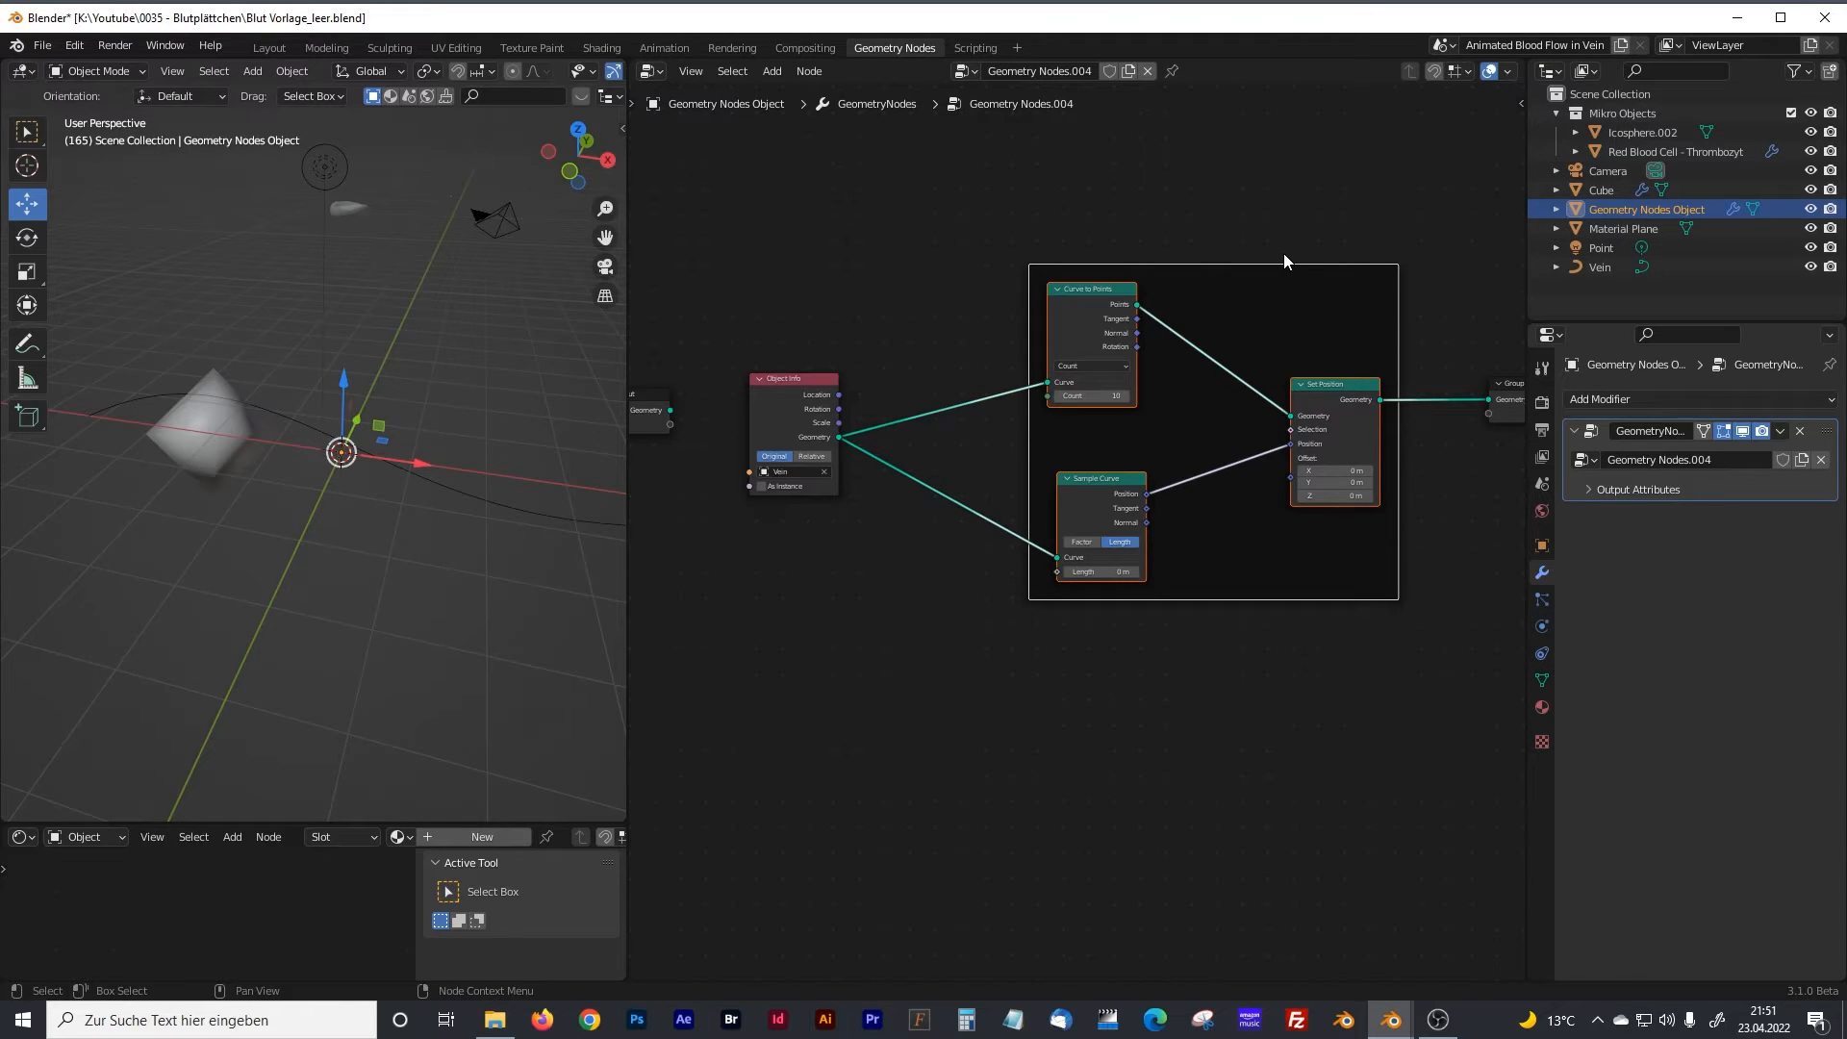
key("F2")
type("Blood cells mov")
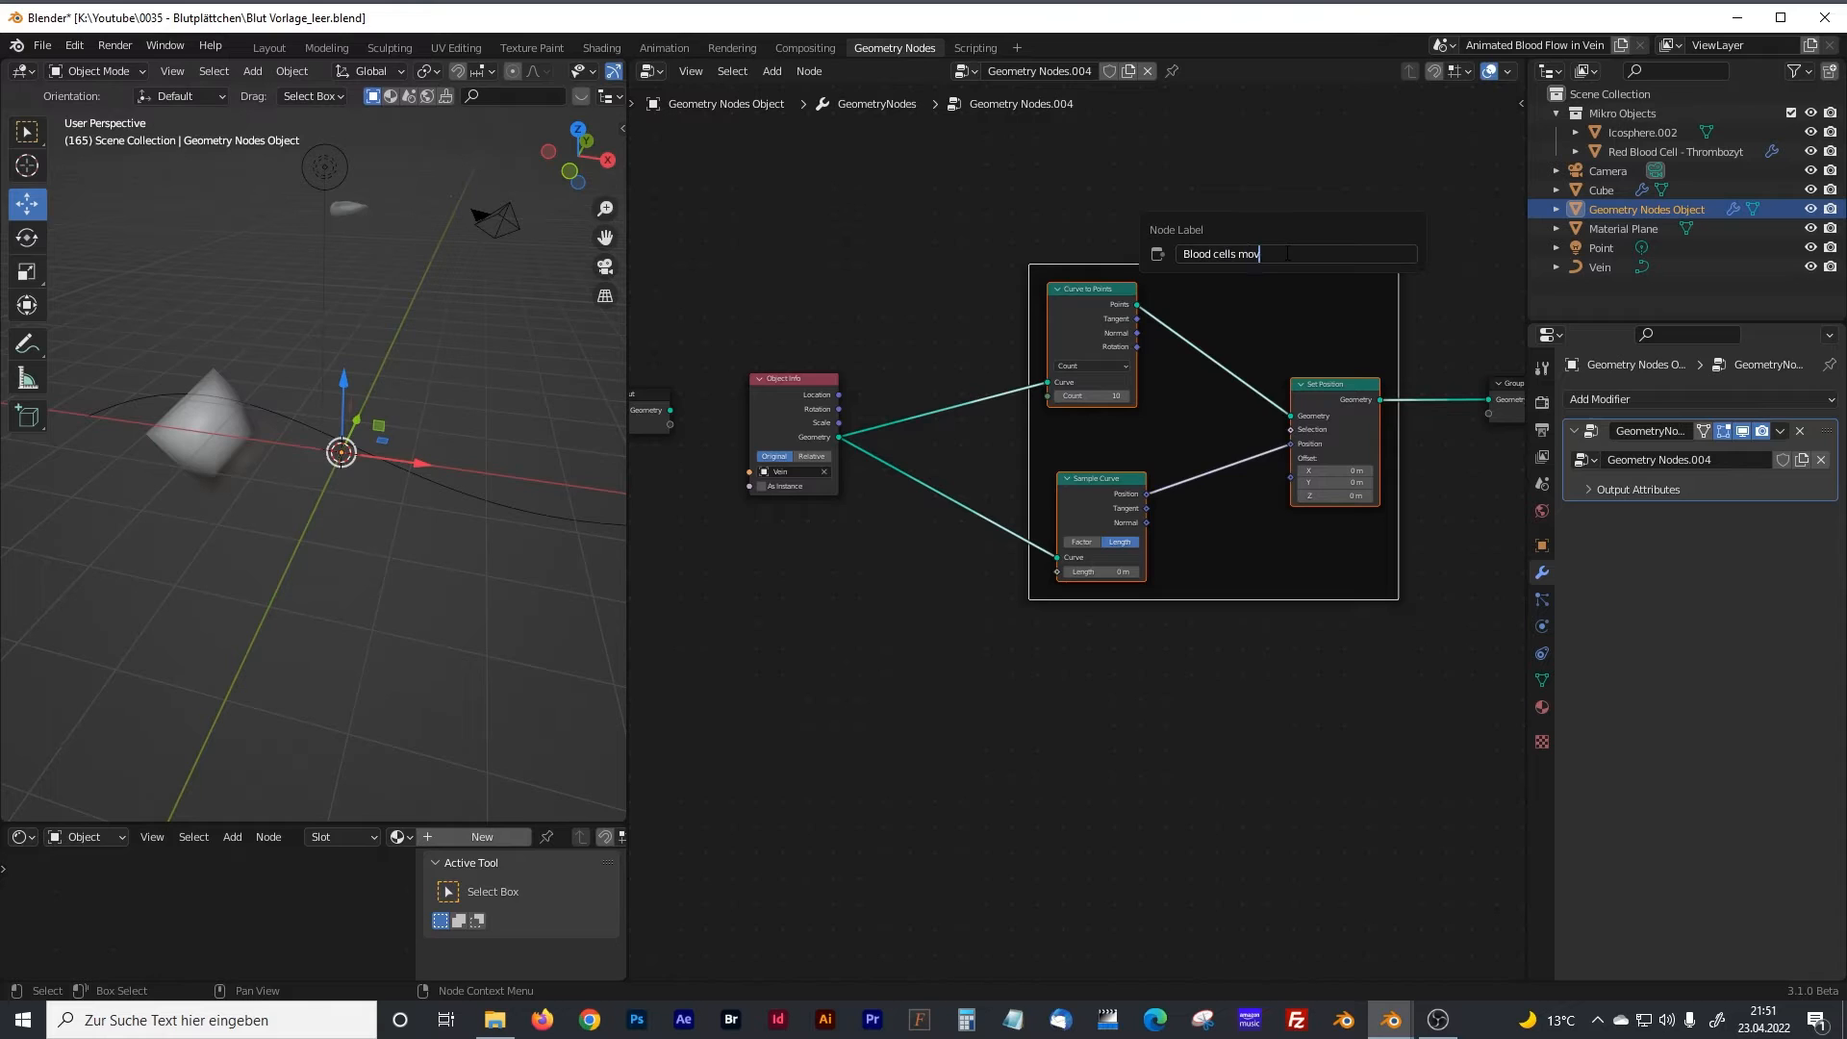
type("ing along path")
key("Return")
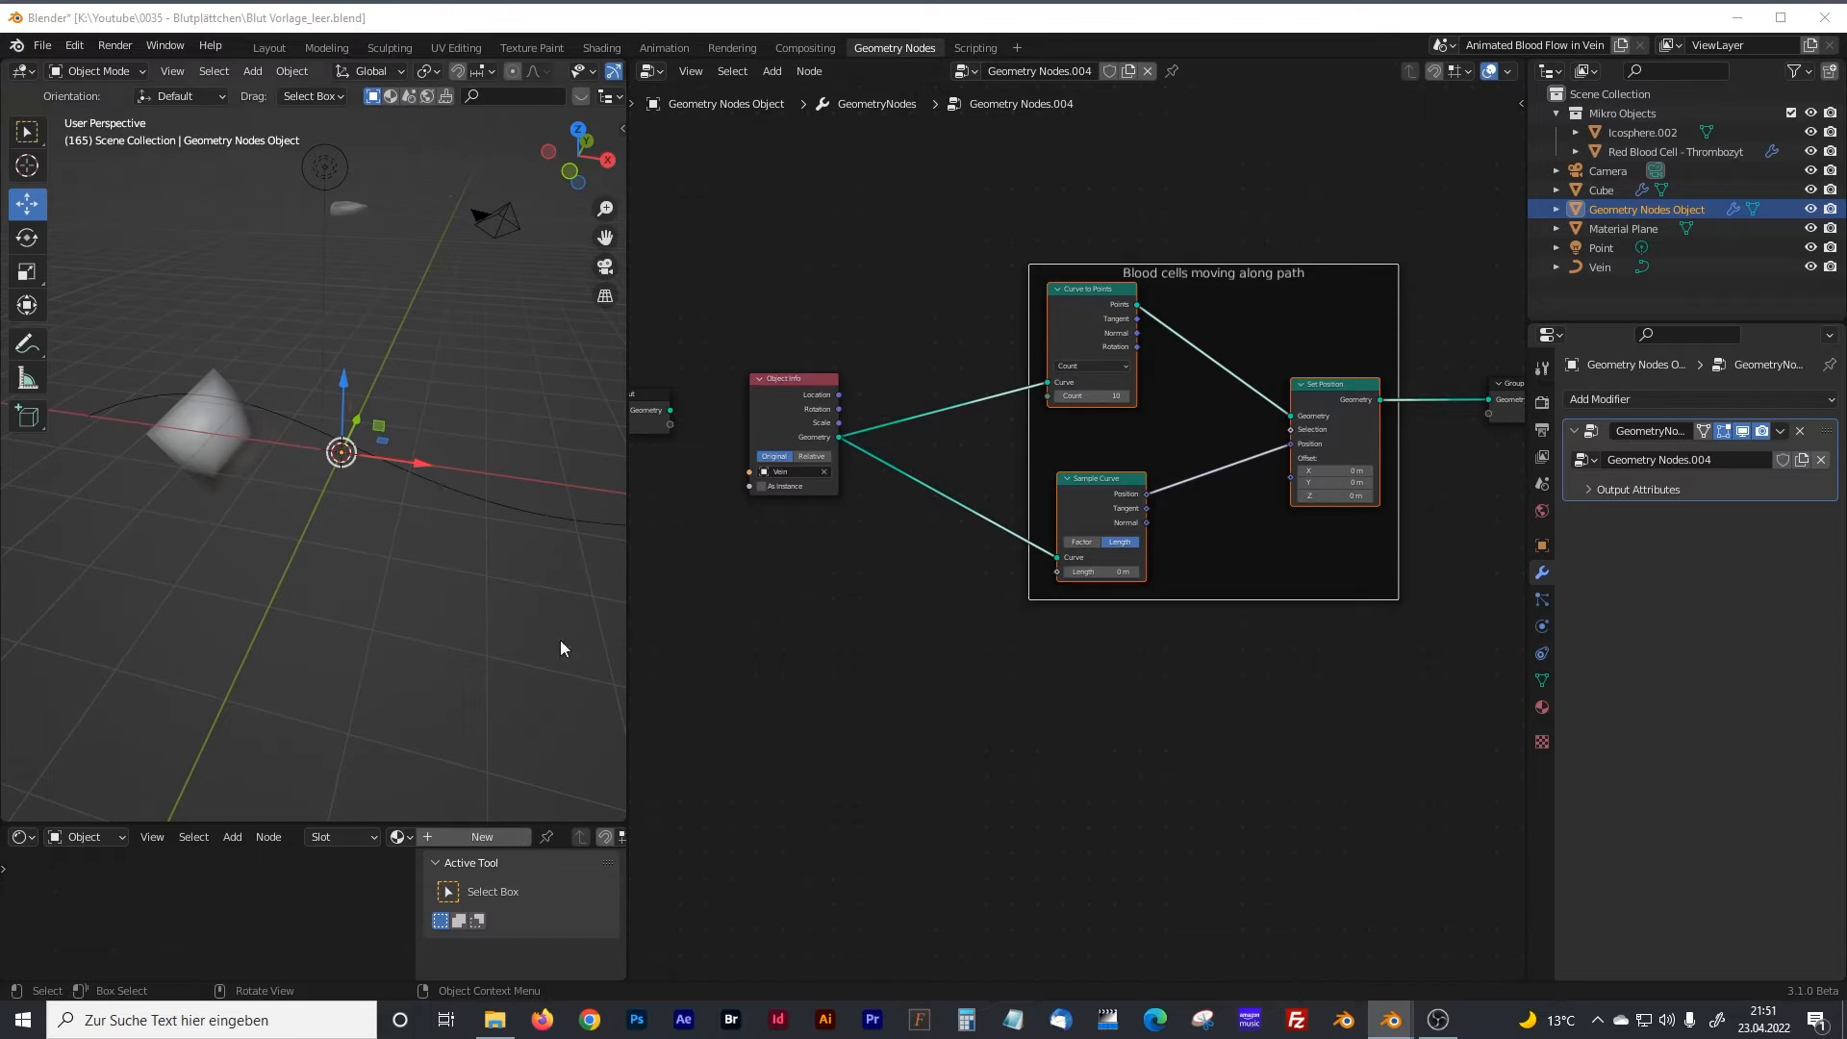
left_click(960, 742)
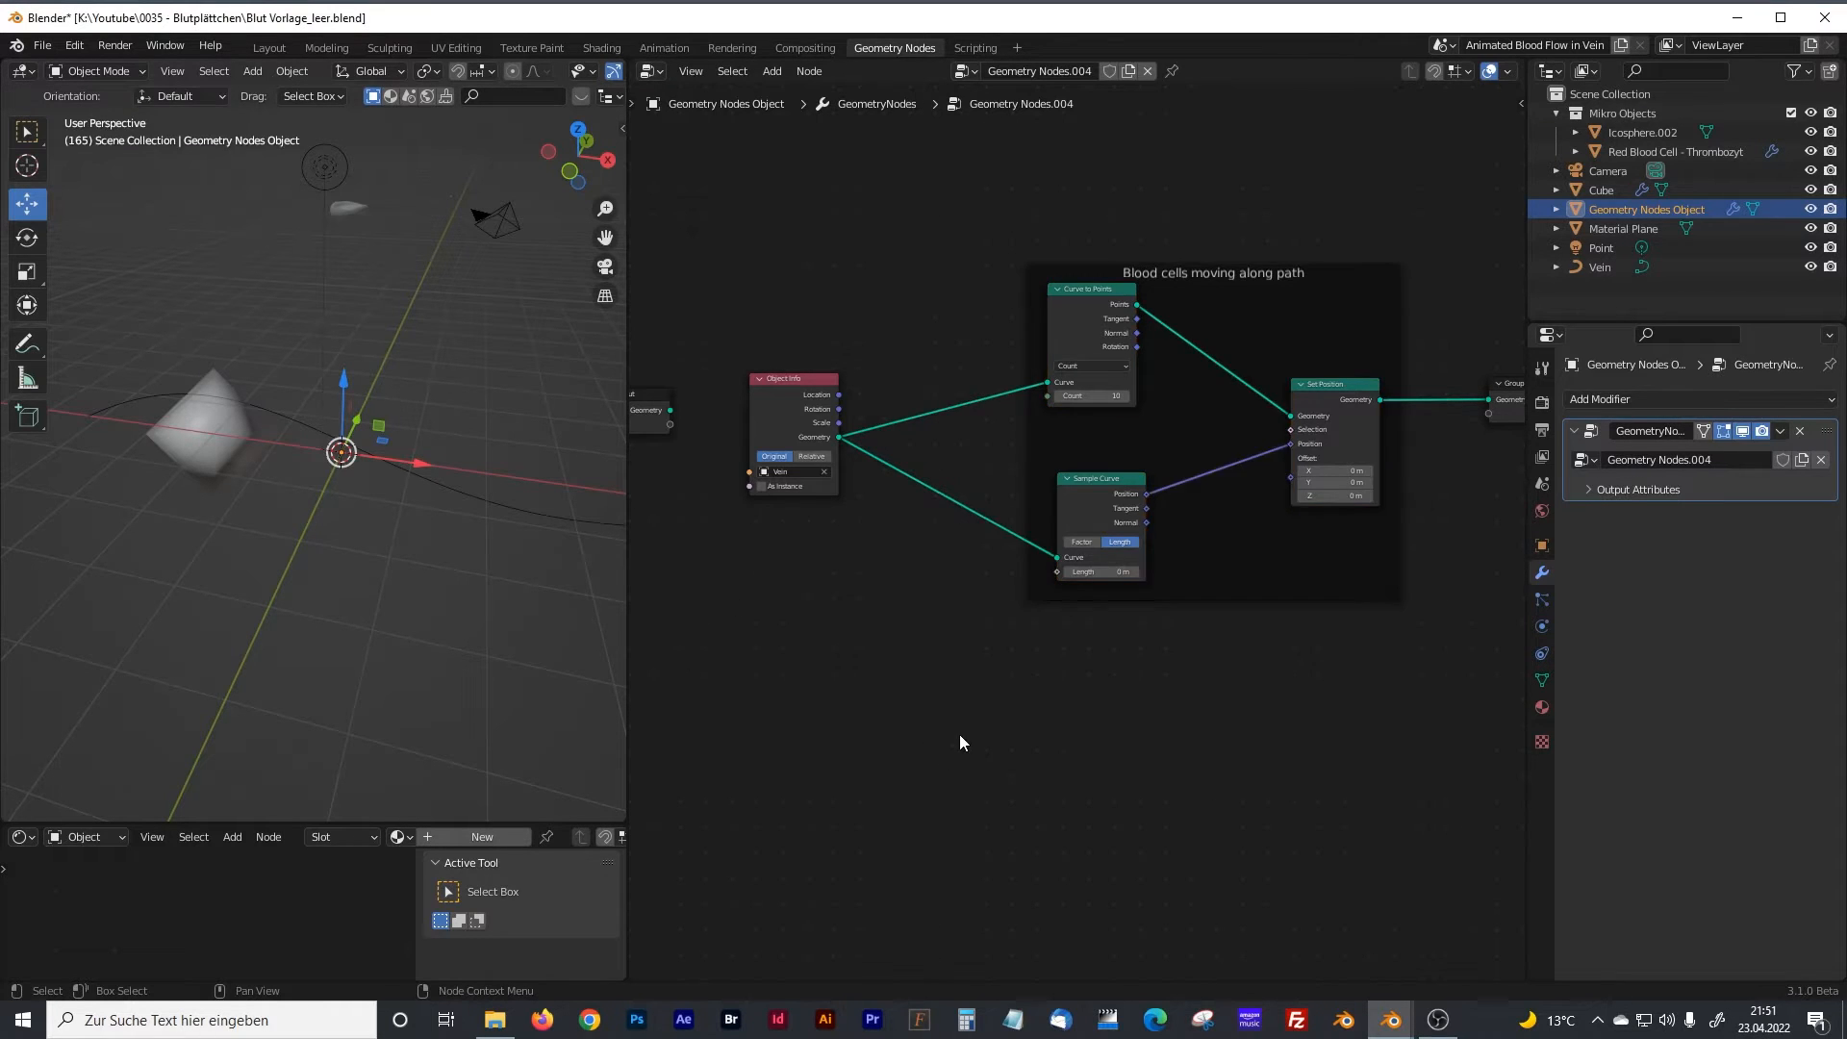
Add a Math node set to Add in the empty space below the Object Info node.
middle_click_drag(960, 742, 890, 568)
scroll(885, 576, "up", 1)
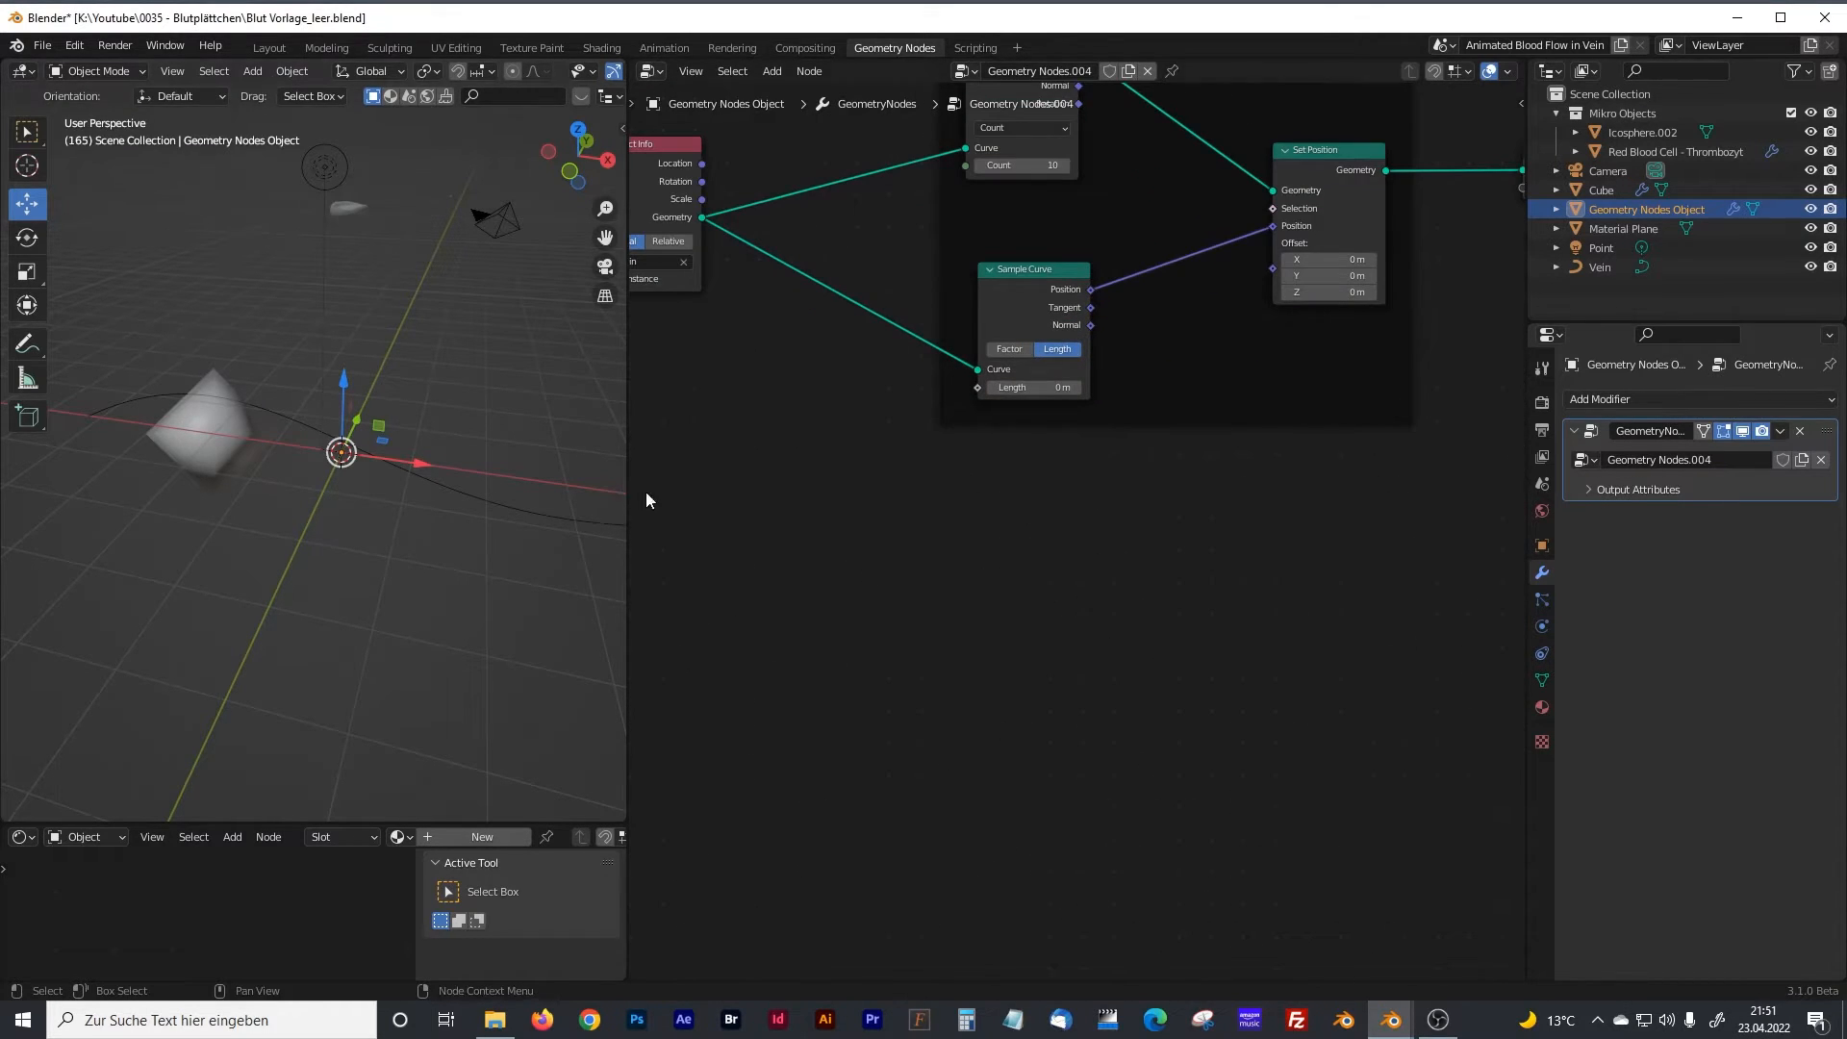
left_click_drag(626, 510, 507, 525)
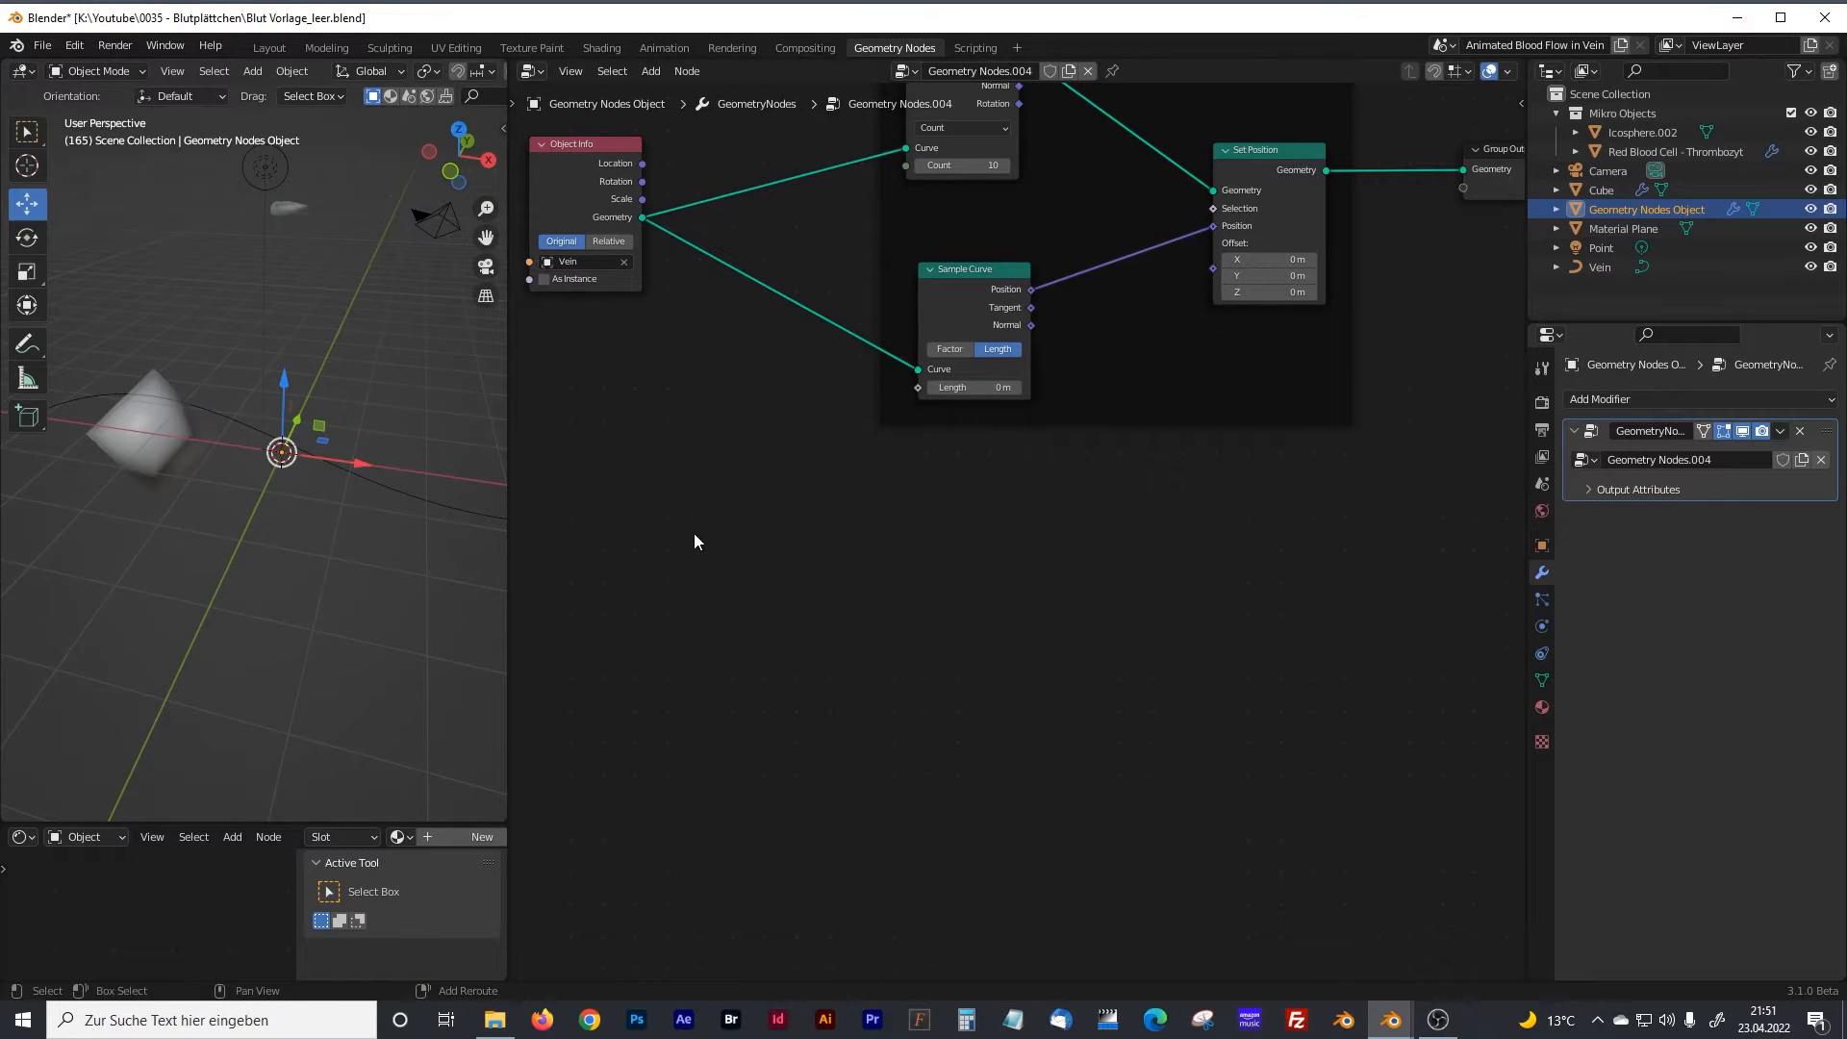
middle_click_drag(695, 542, 779, 536)
key("shift+a")
type("math")
key("Return")
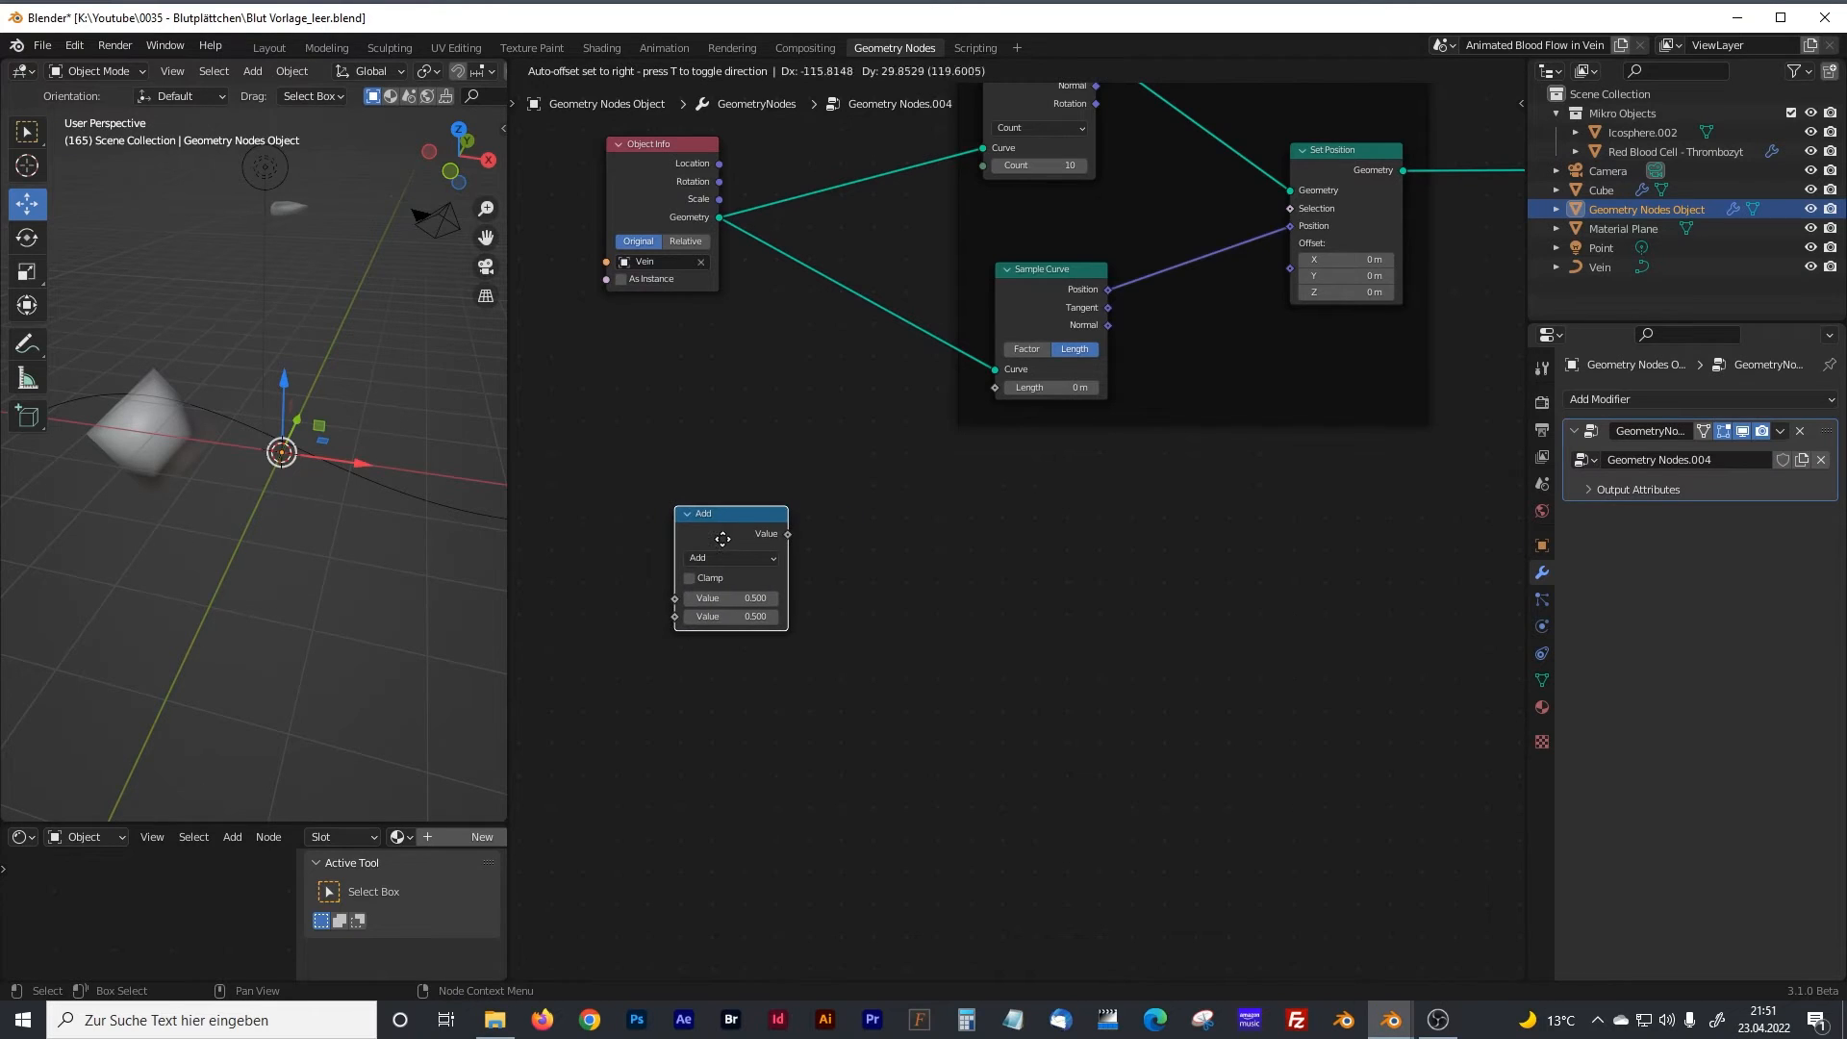
left_click(738, 547)
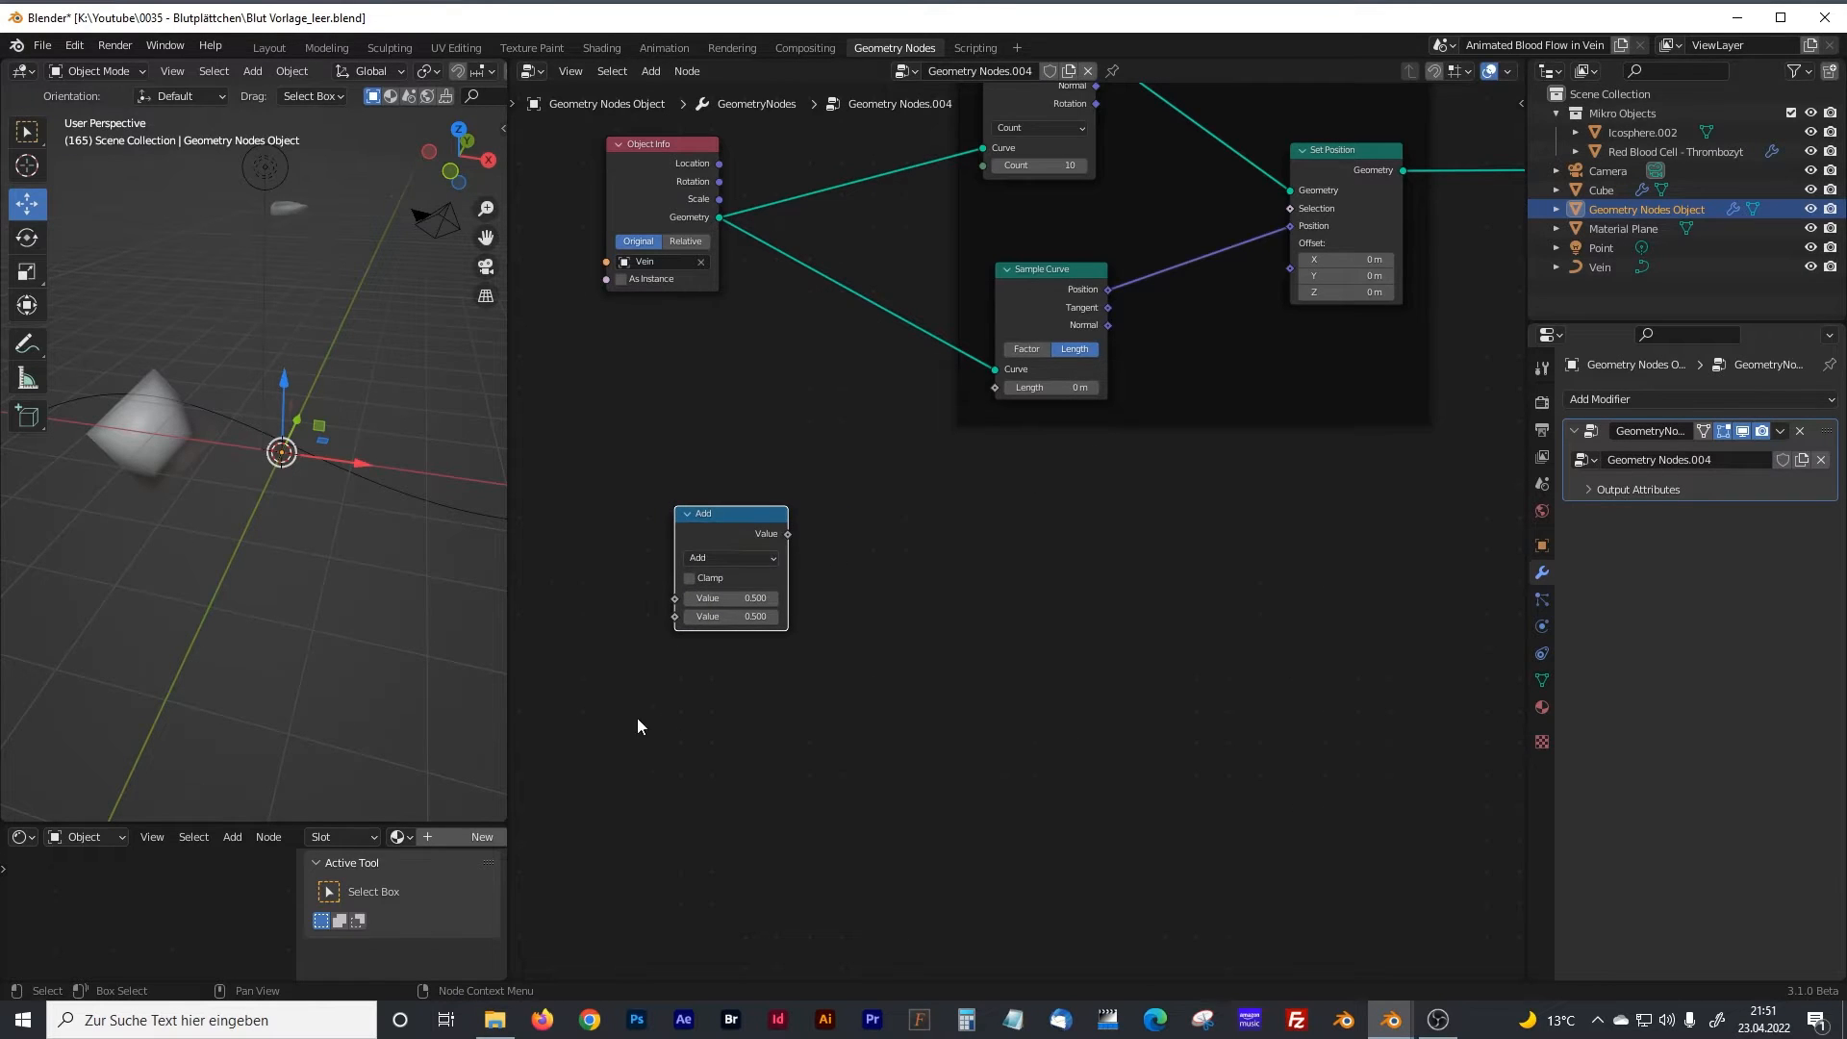
Add a Random Value node before the Add node and connect its value to the first Add input.
middle_click_drag(637, 717, 977, 647)
key("shift+a")
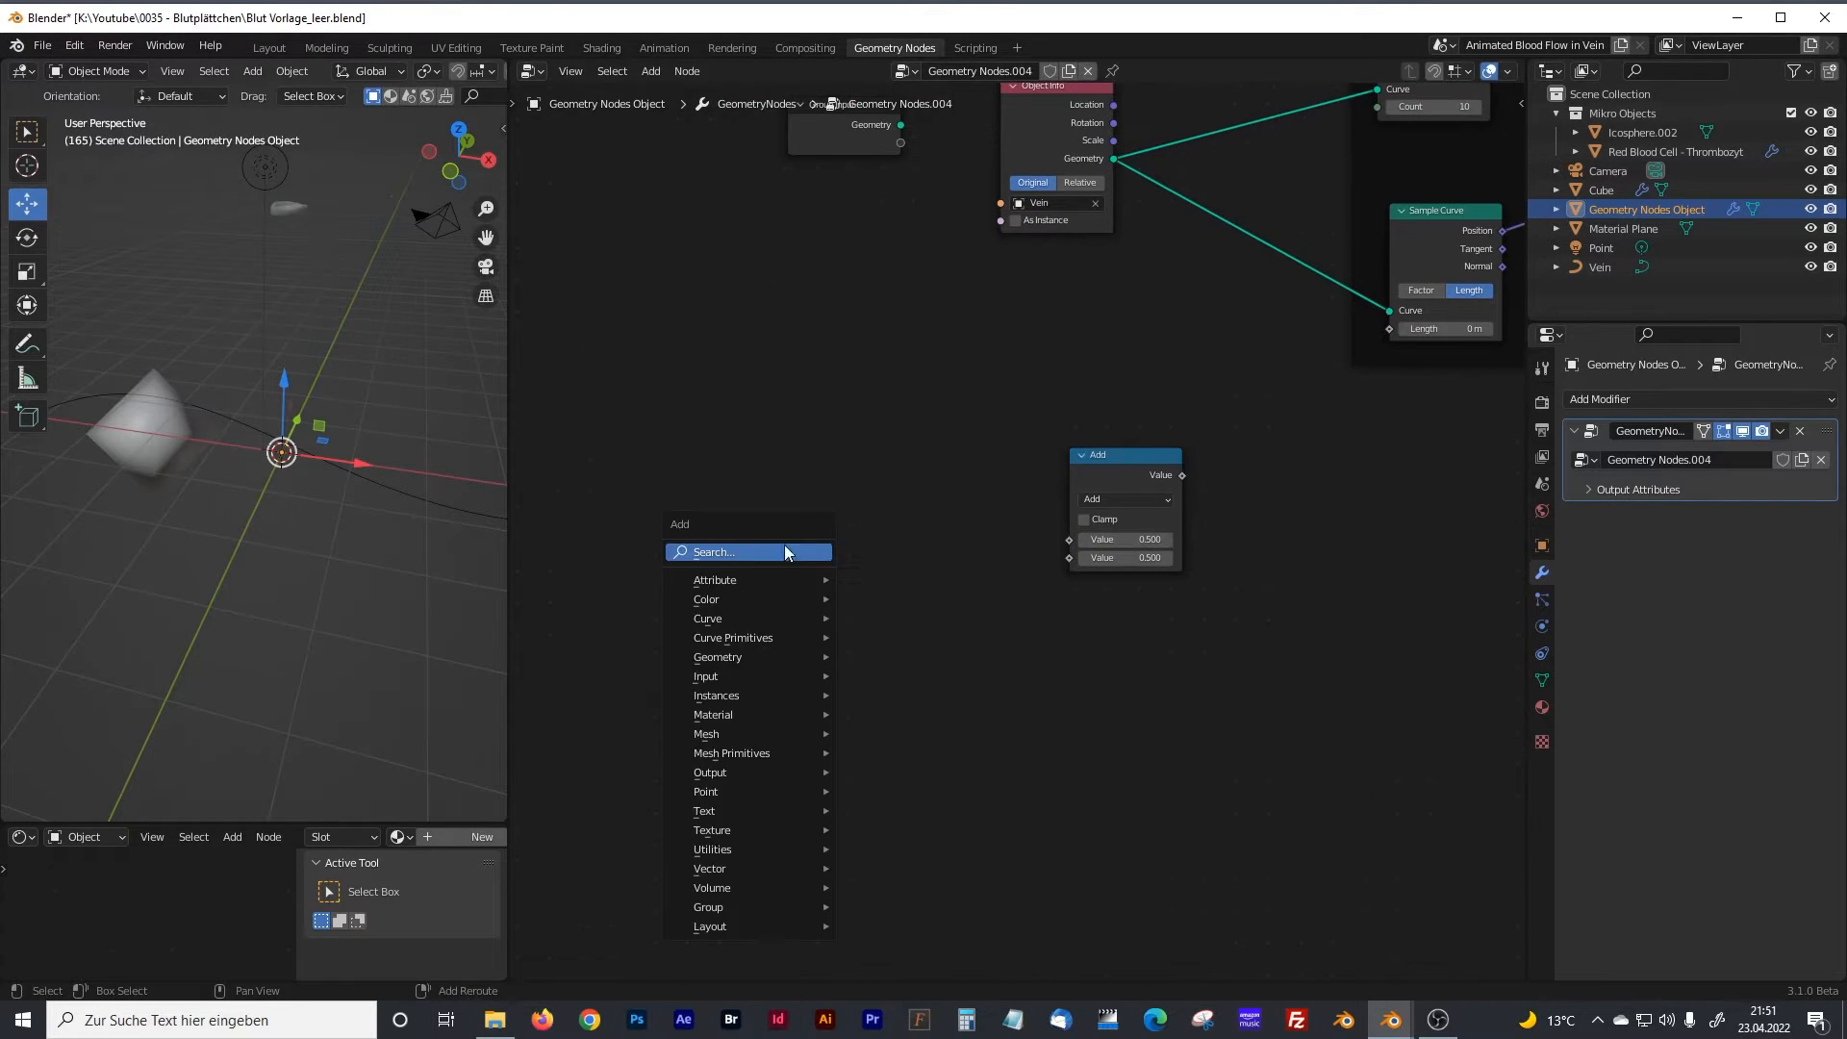
left_click(783, 551)
type("random")
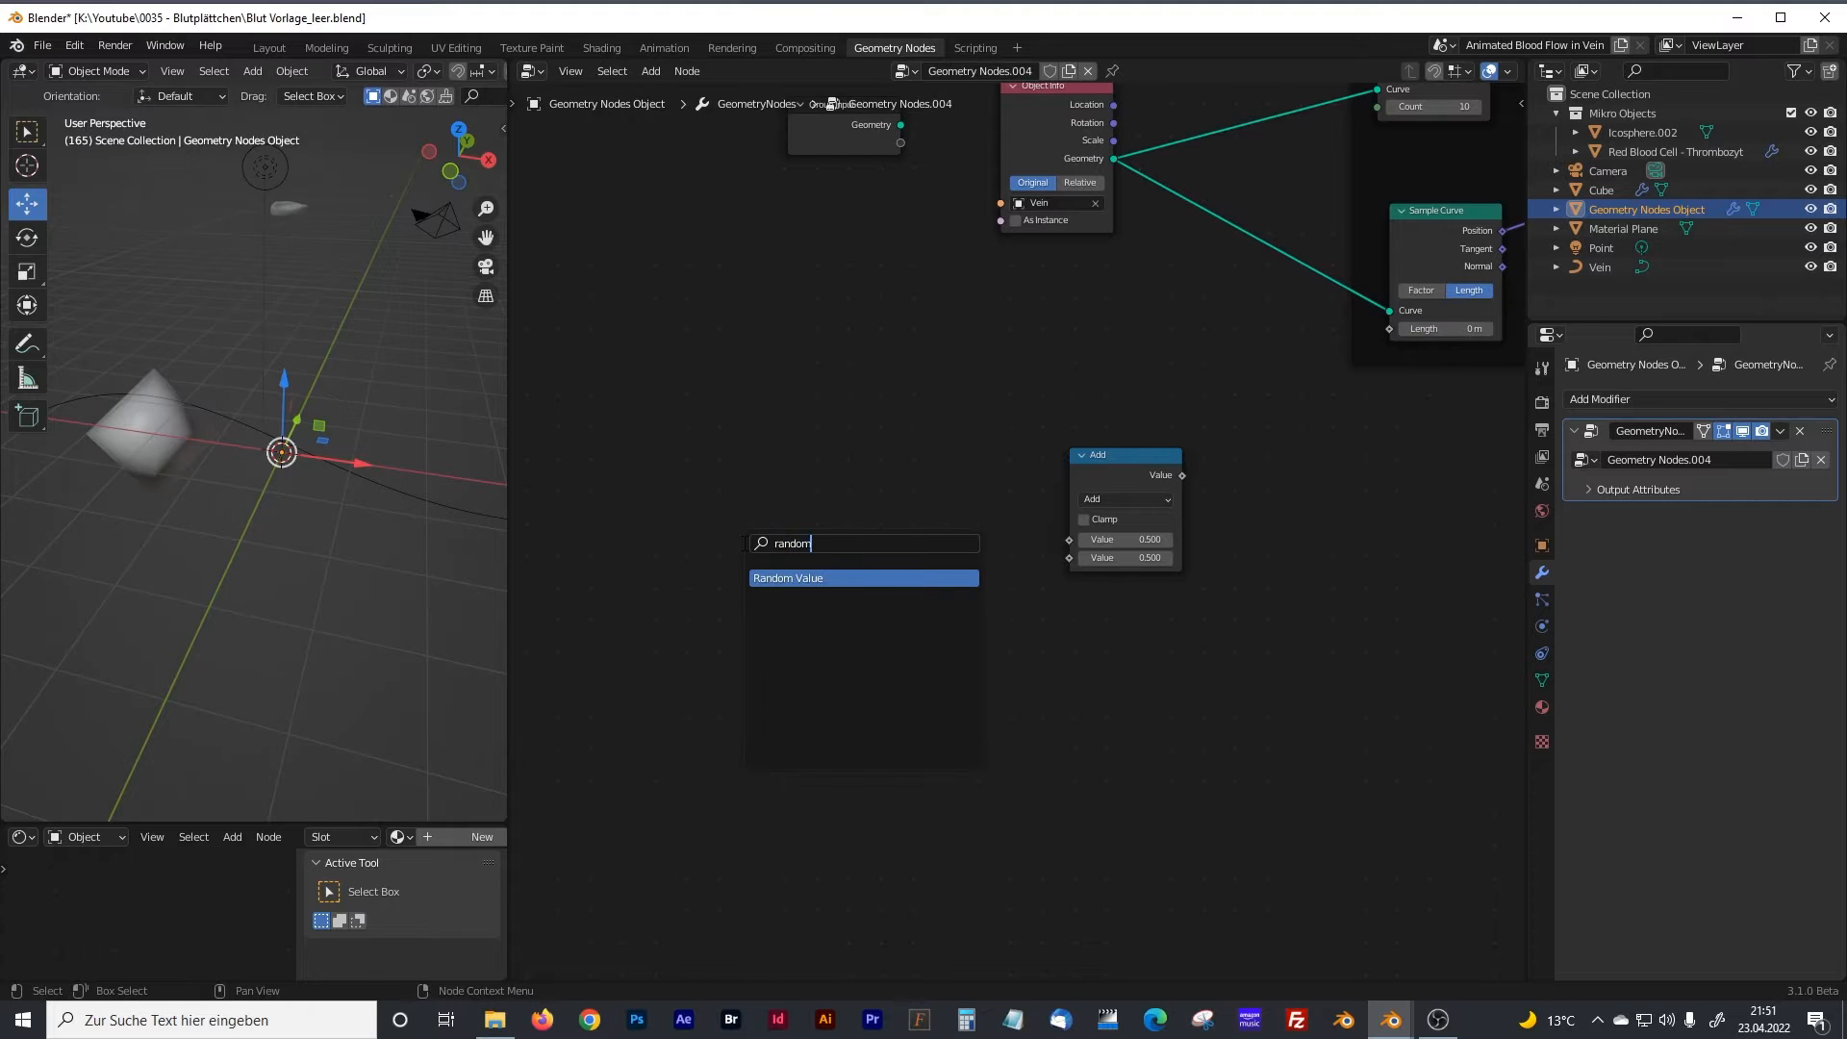
key("Return")
left_click(731, 486)
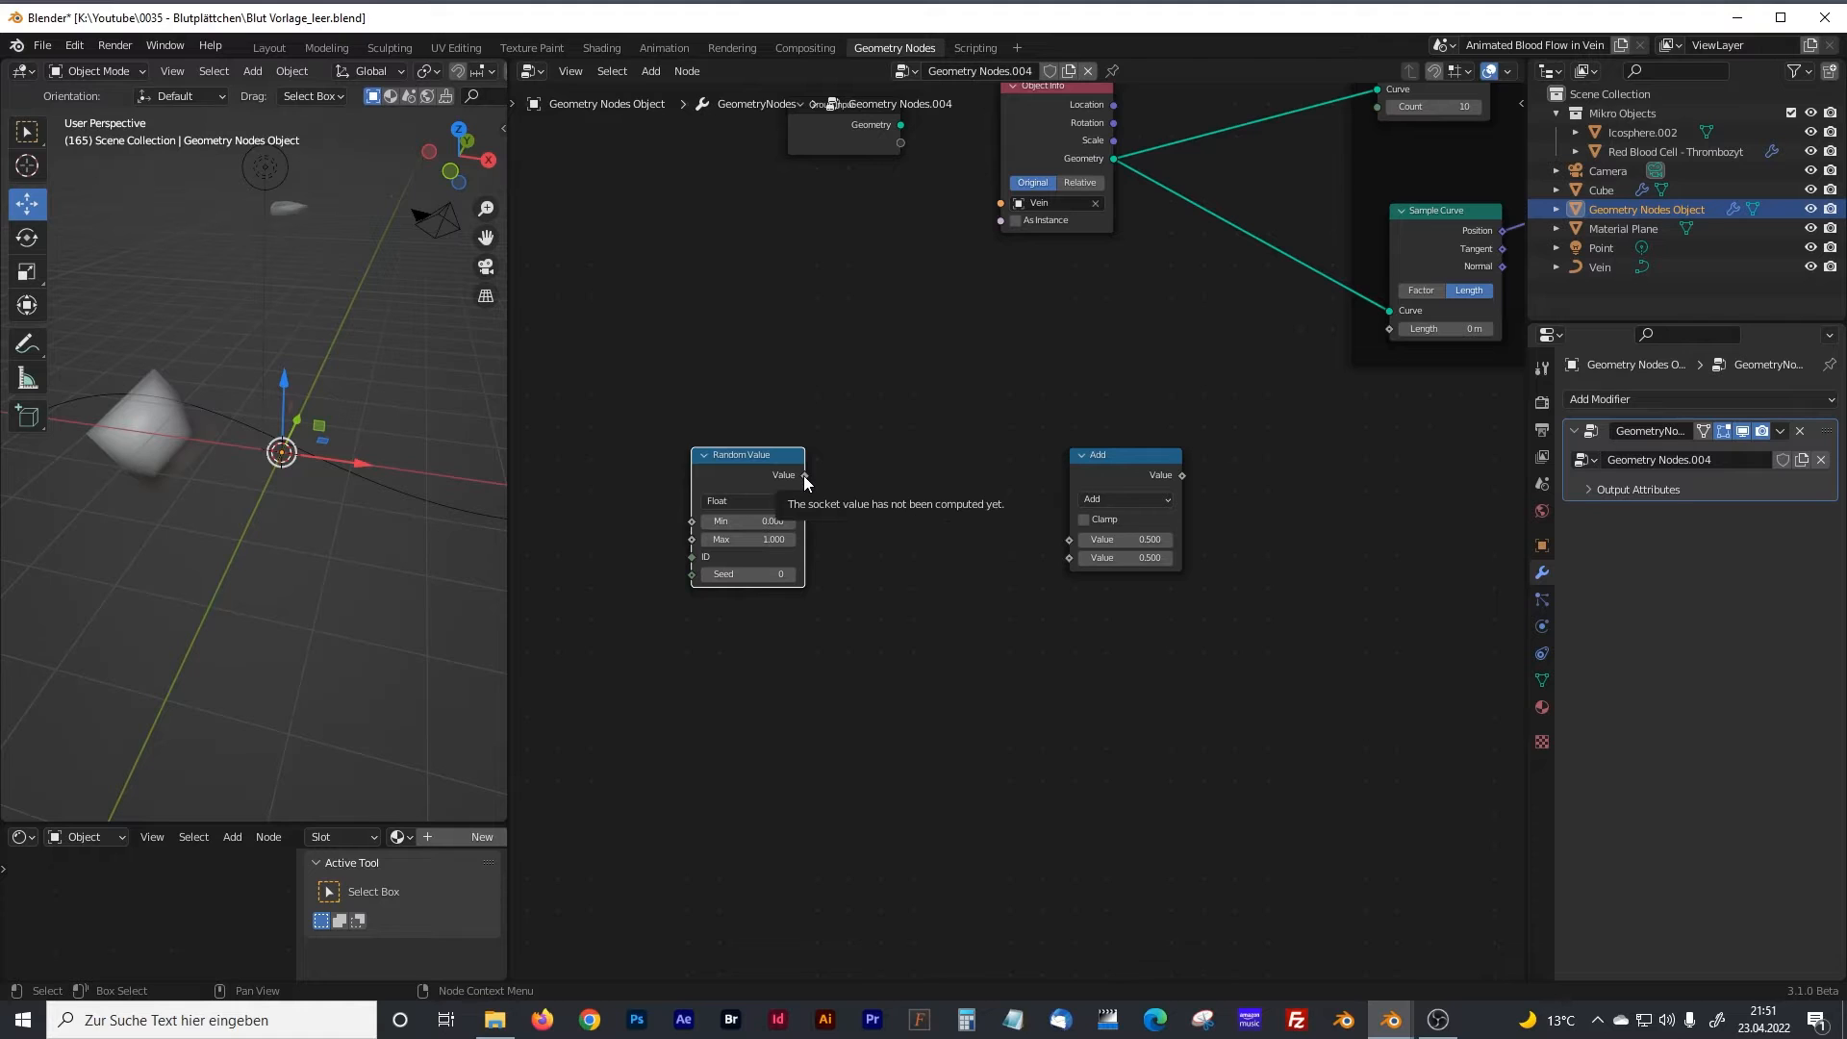
left_click_drag(805, 475, 1069, 539)
left_click_drag(749, 456, 868, 445)
left_click(924, 621)
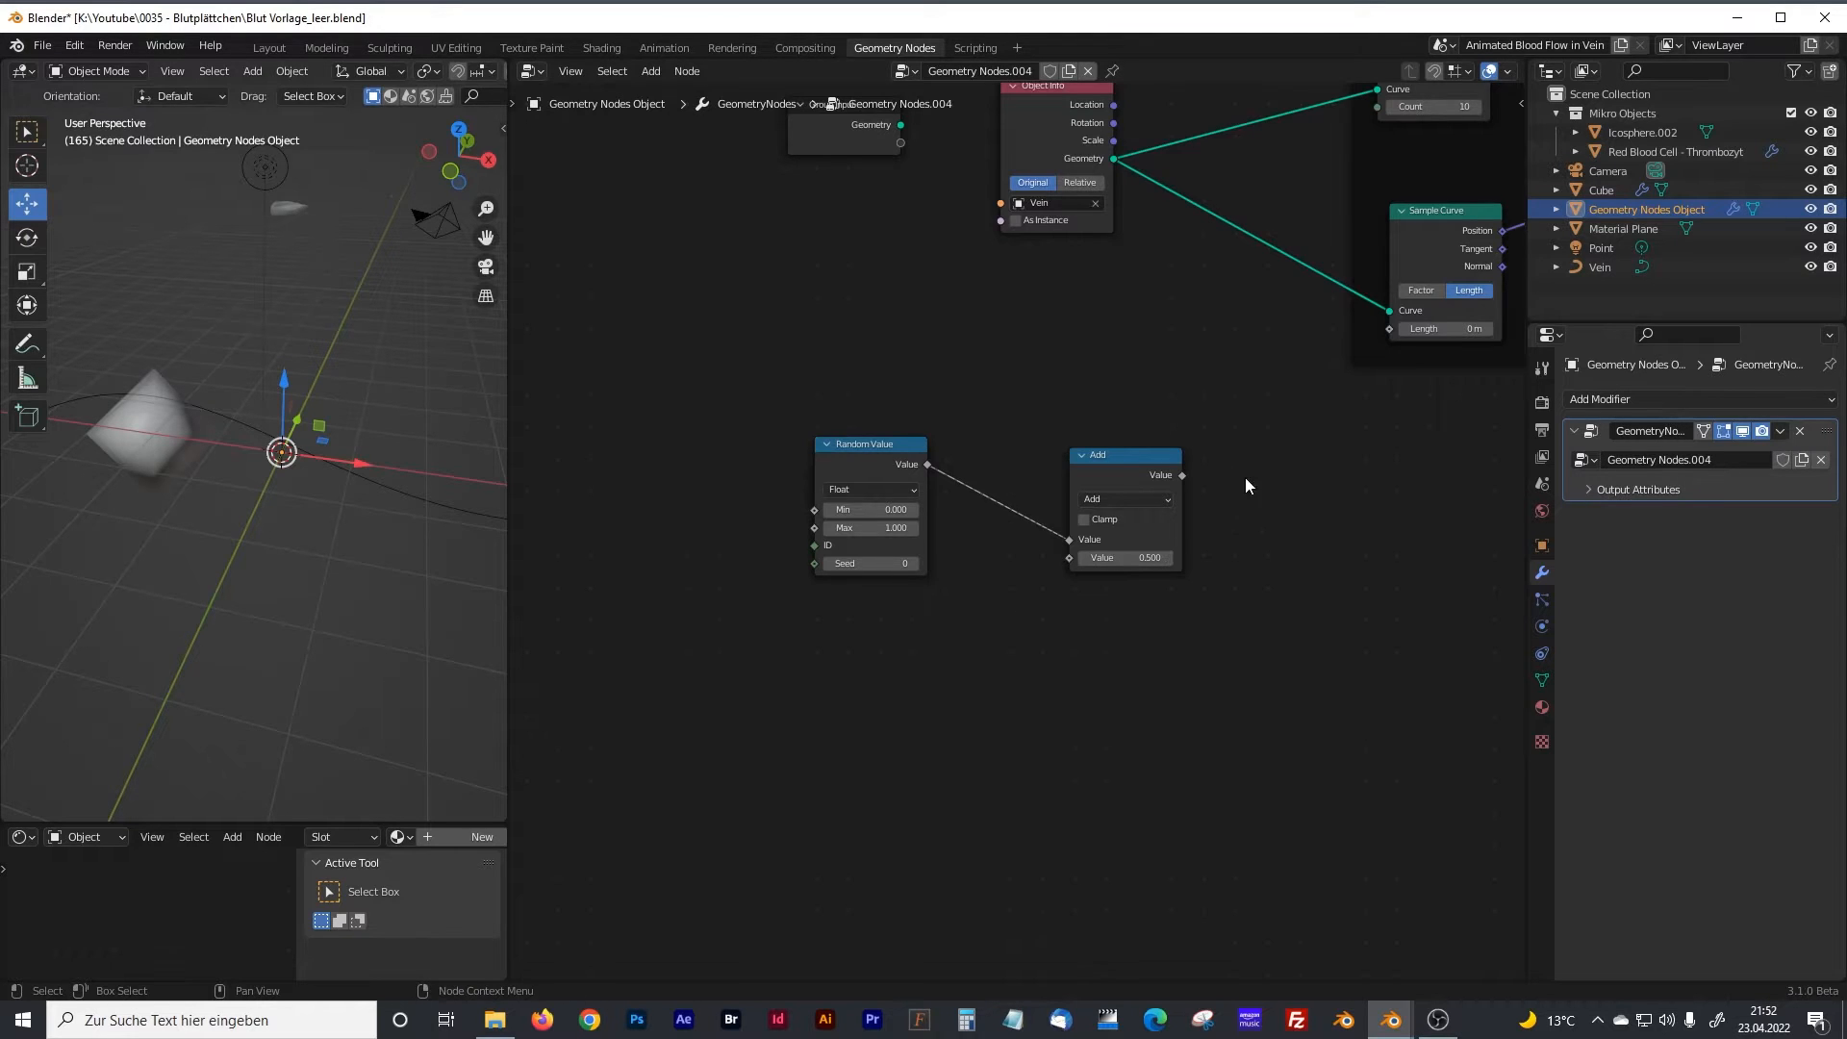
Connect the Add node to the Sample Curve's Length input and set the Random Value maximum to 4.300.
middle_click_drag(1245, 477, 932, 596)
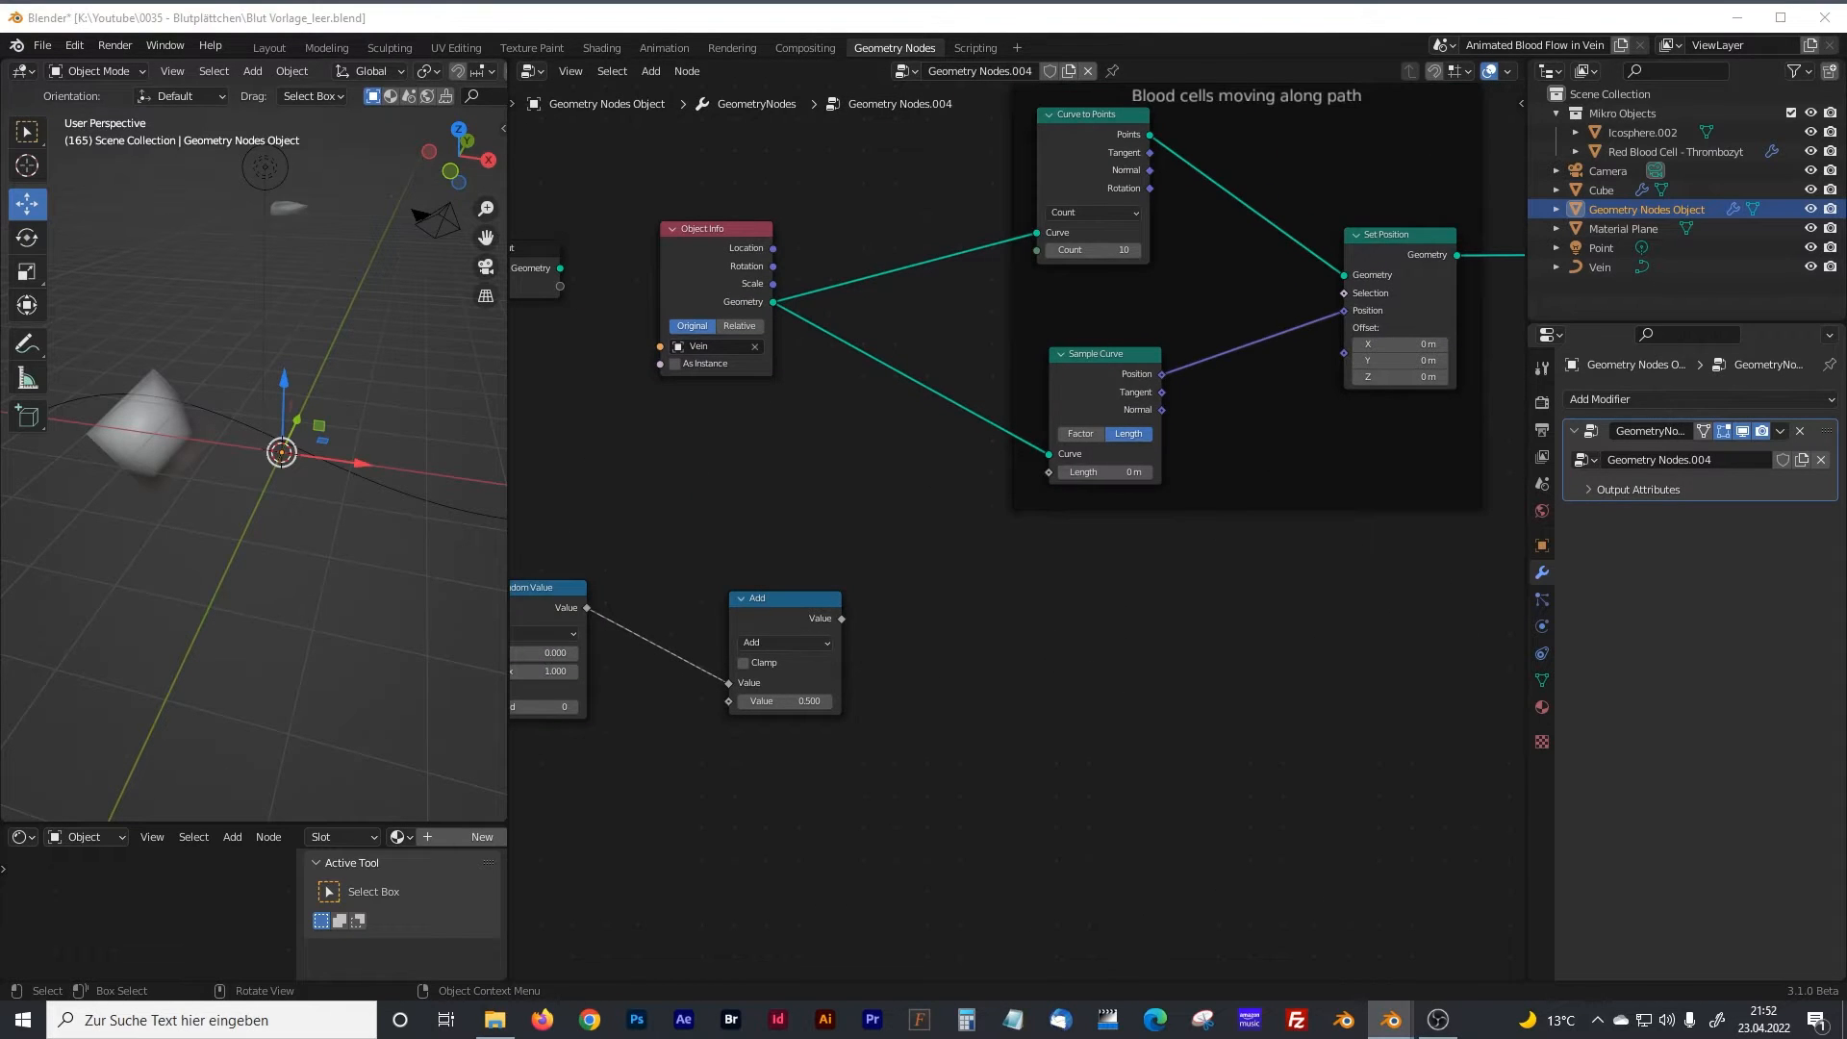
left_click_drag(845, 619, 1047, 472)
left_click_drag(812, 699, 751, 699)
left_click_drag(508, 412, 668, 418)
middle_click_drag(818, 481, 1005, 501)
left_click_drag(851, 674, 938, 674)
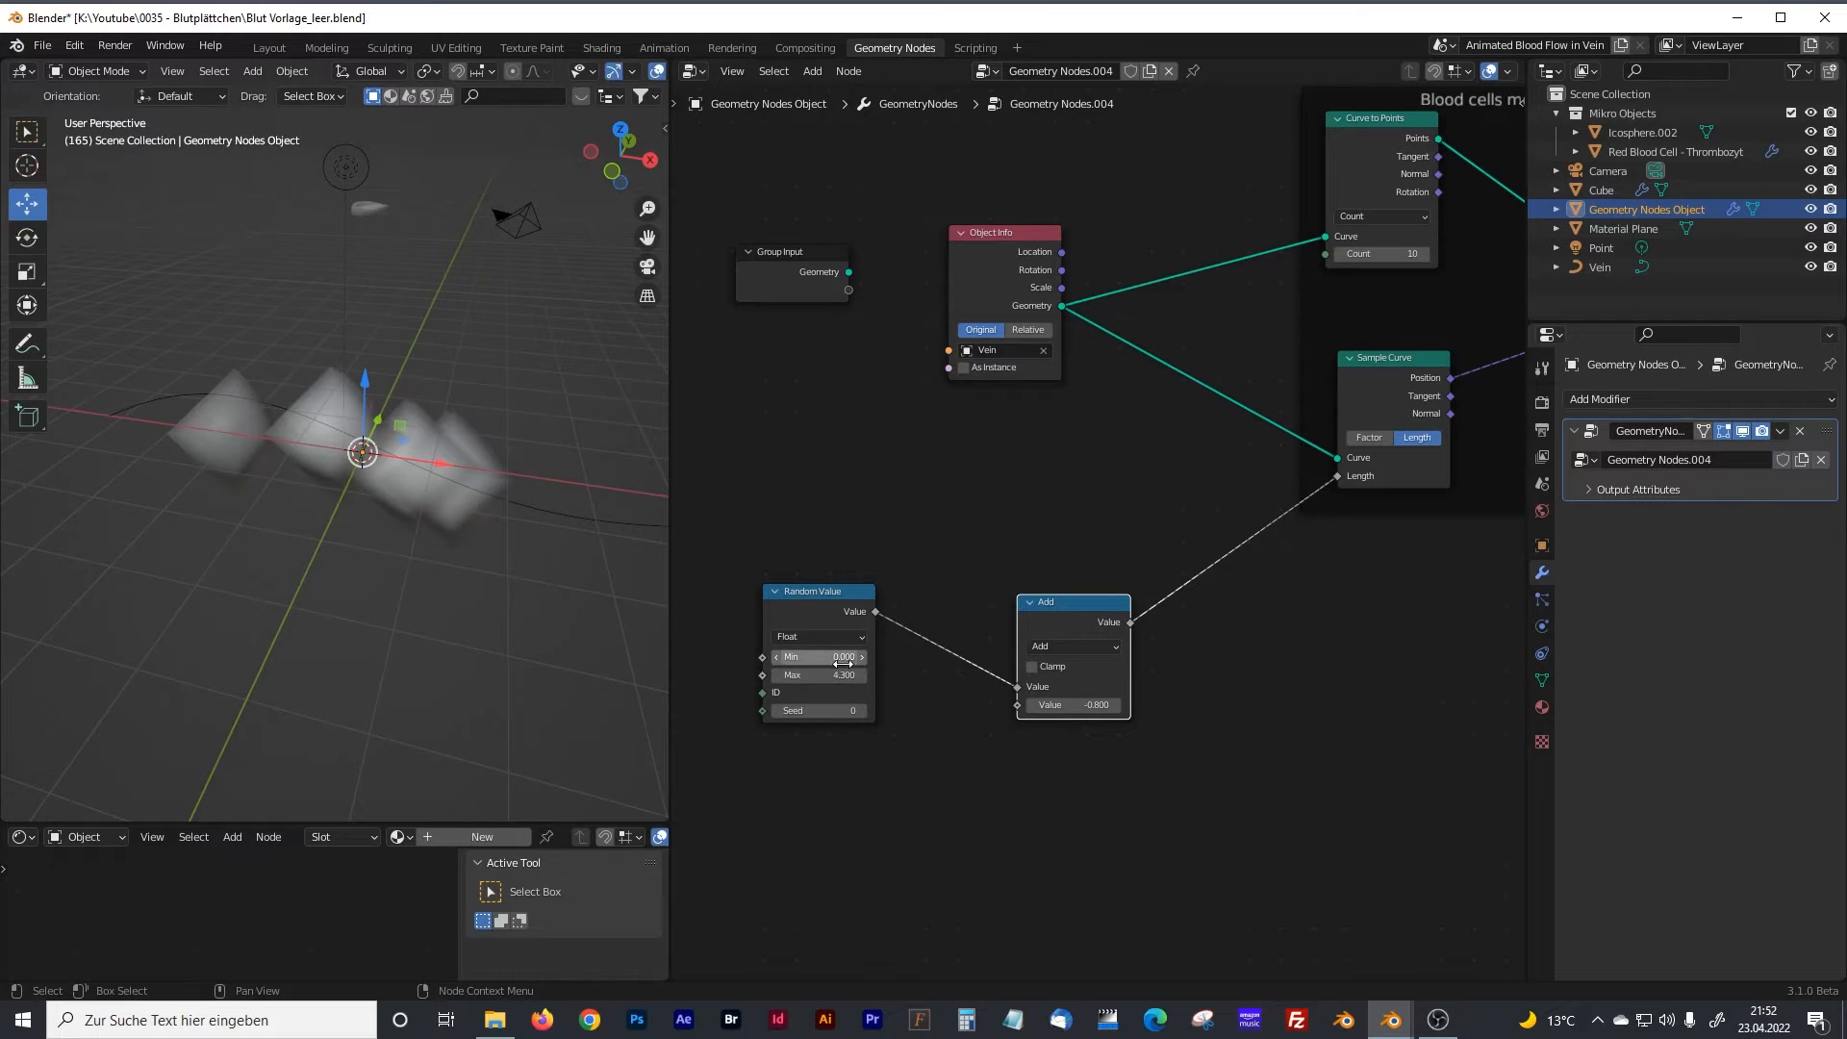
Try shifting the points along the curve with Add values down to -7.4, and reset the value to 0.
left_click_drag(1072, 704, 919, 704)
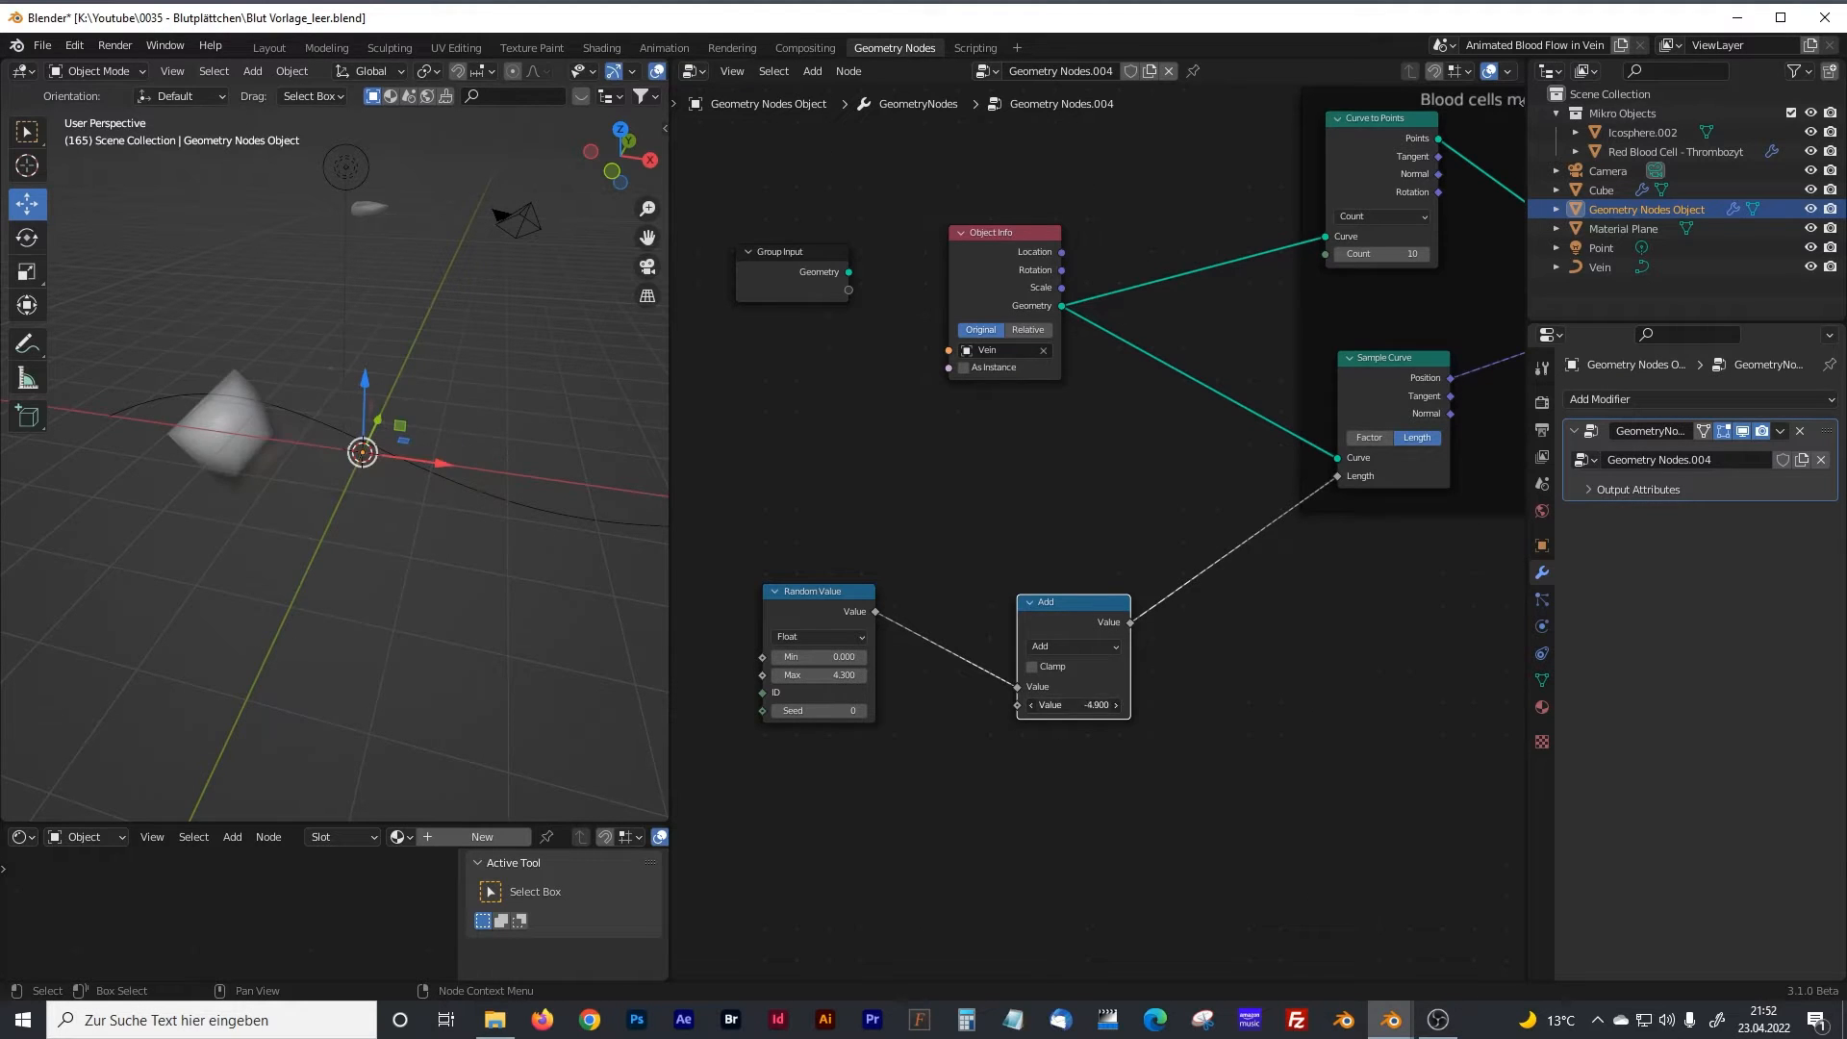
middle_click_drag(1299, 693, 1225, 660)
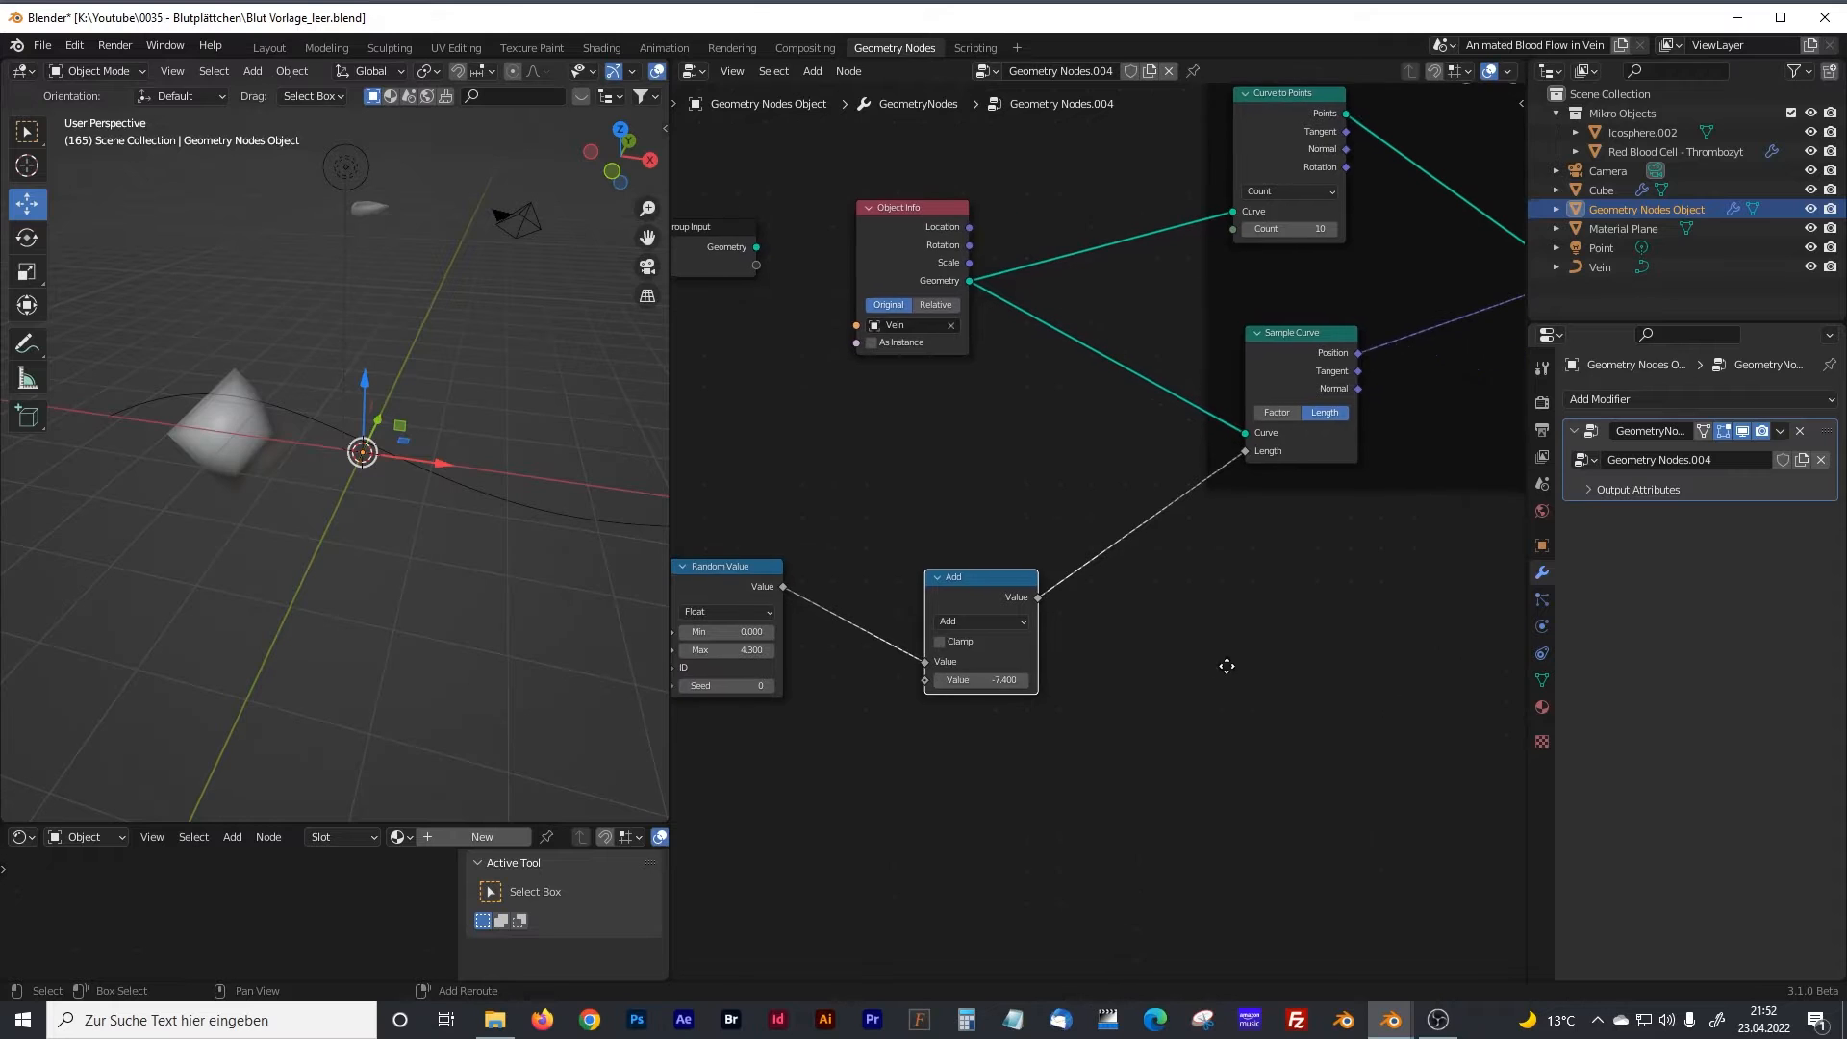
left_click(1004, 680)
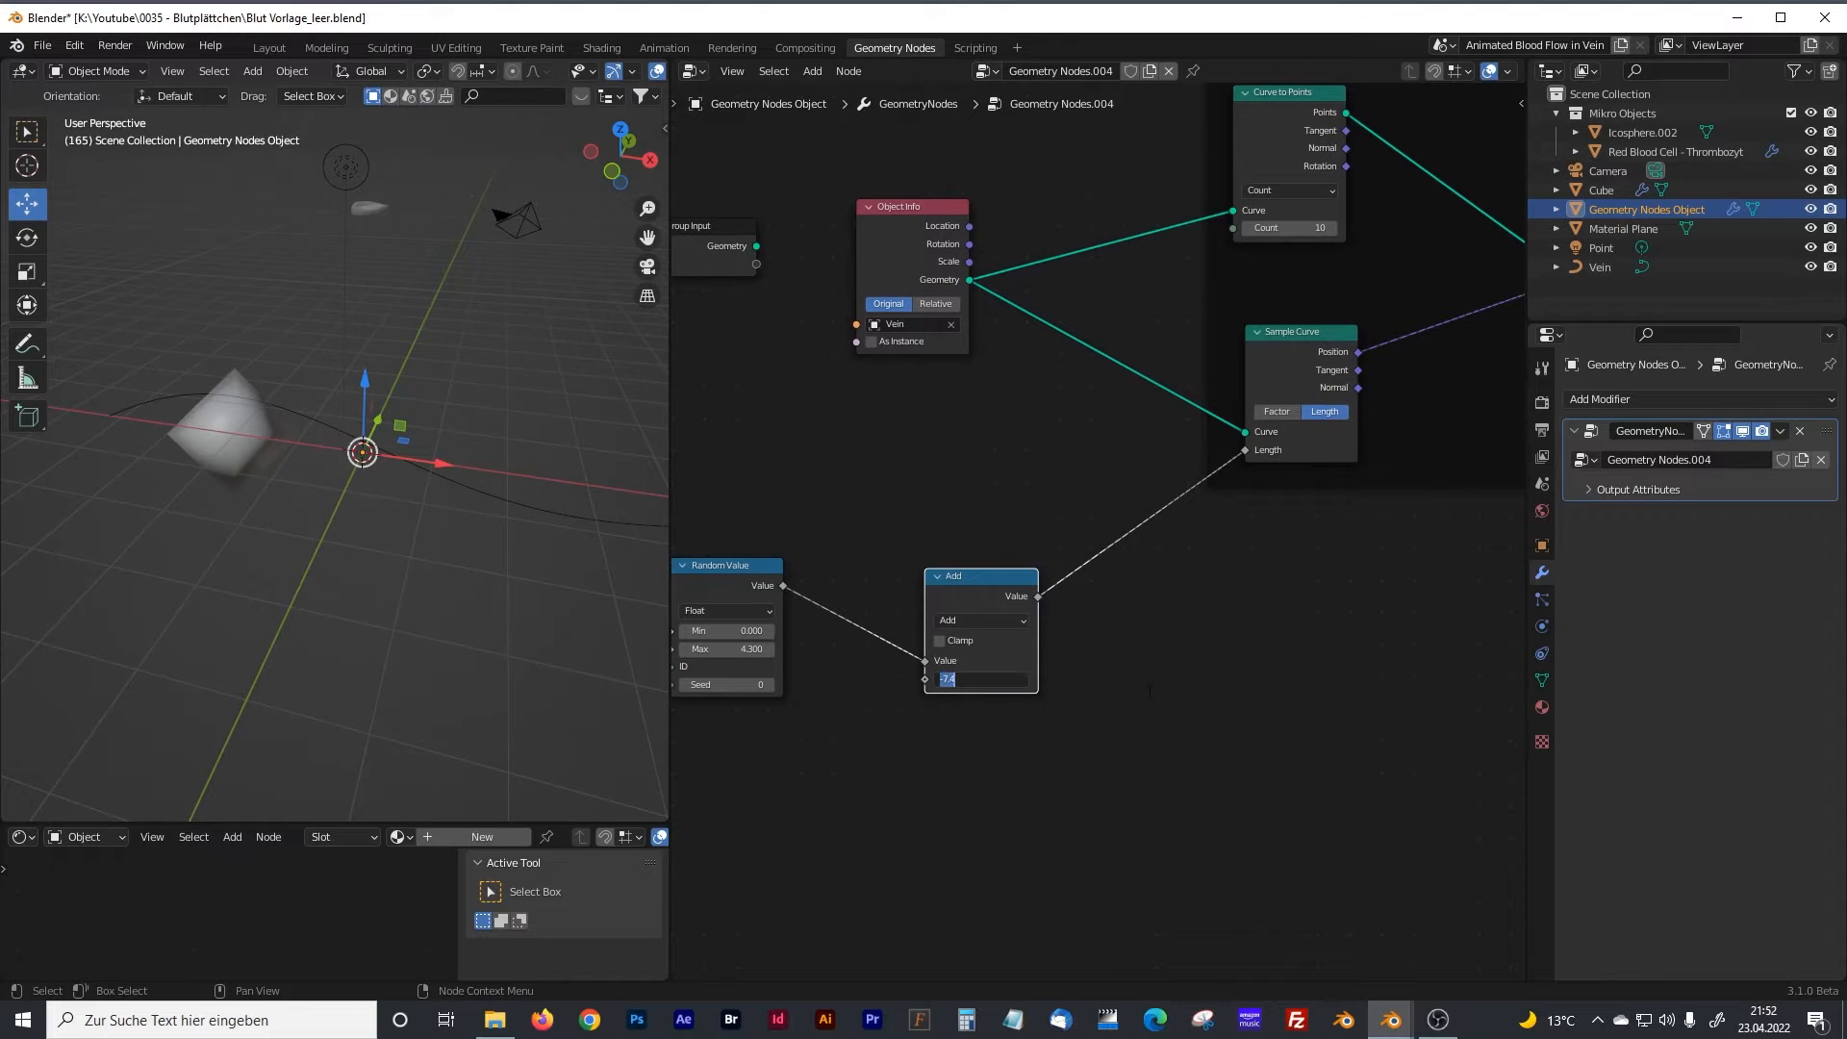
type("0")
key("Return")
Set the second Add value to -4.300 and switch the Vein Object Info node to Relative.
left_click_drag(998, 680, 924, 681)
left_click(935, 304)
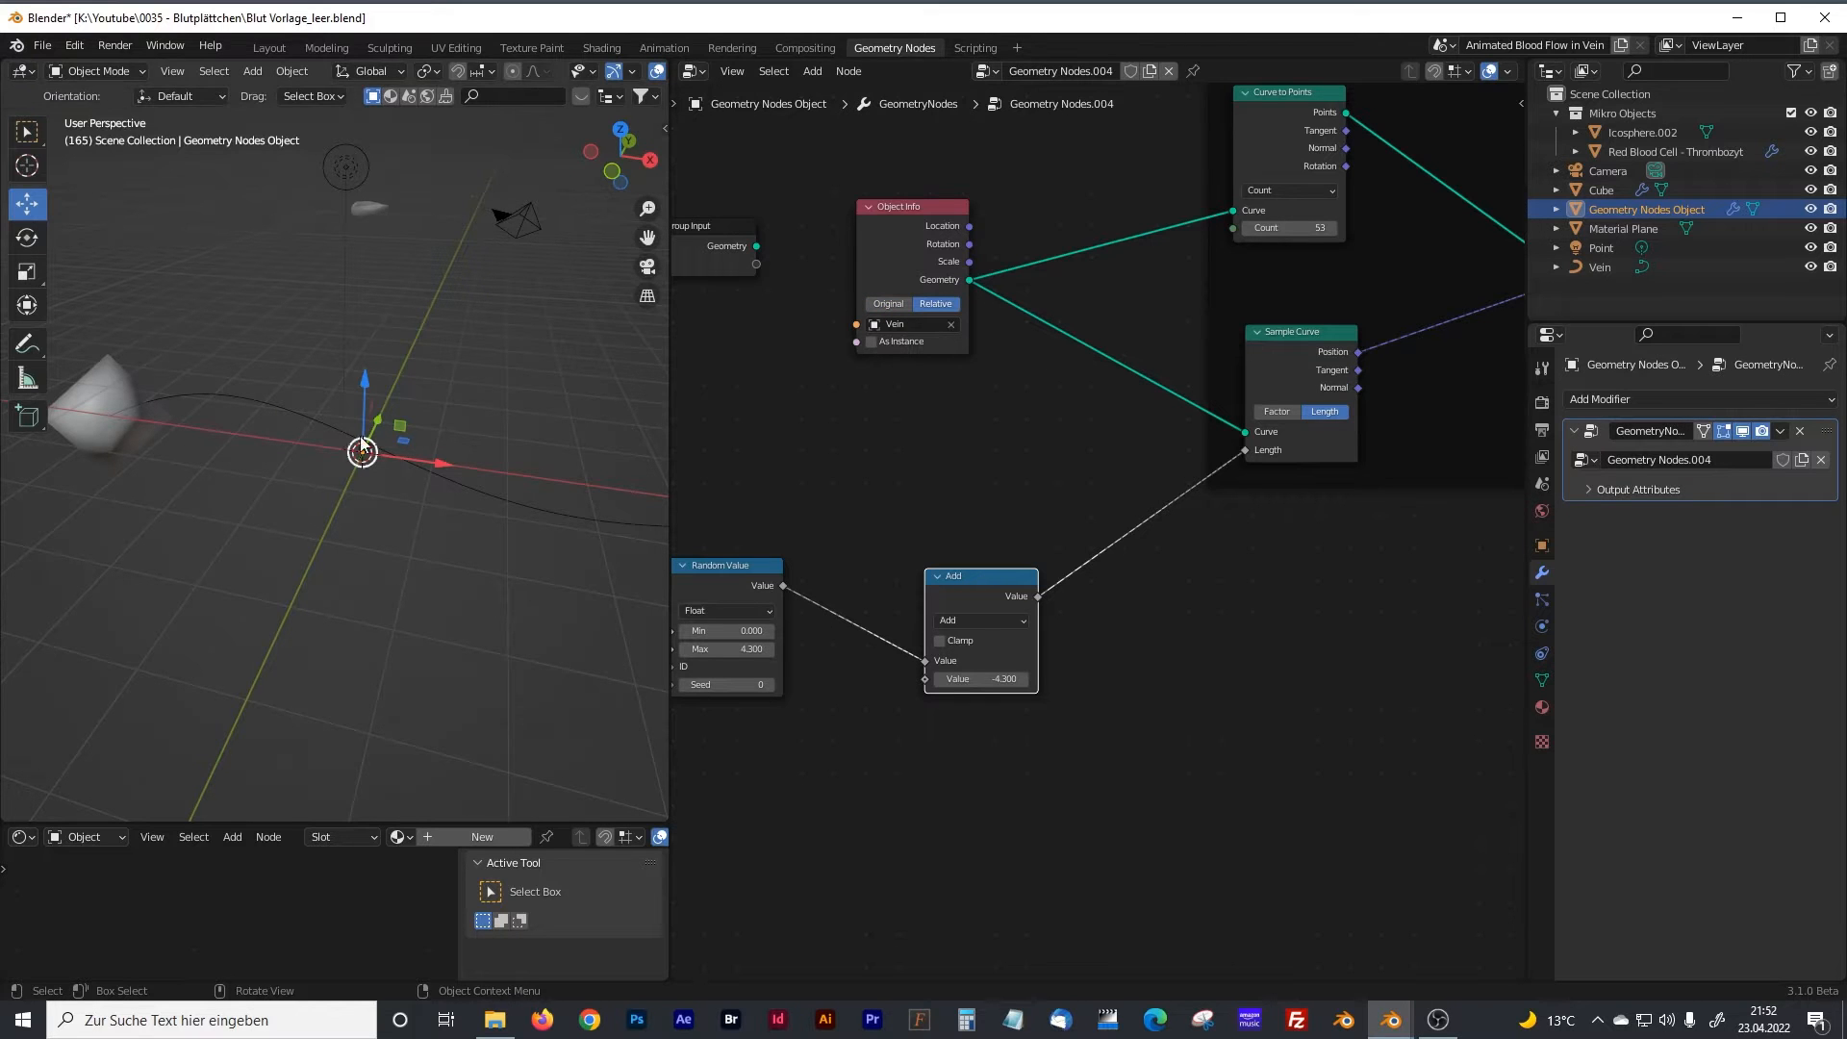
middle_click_drag(342, 482, 170, 365)
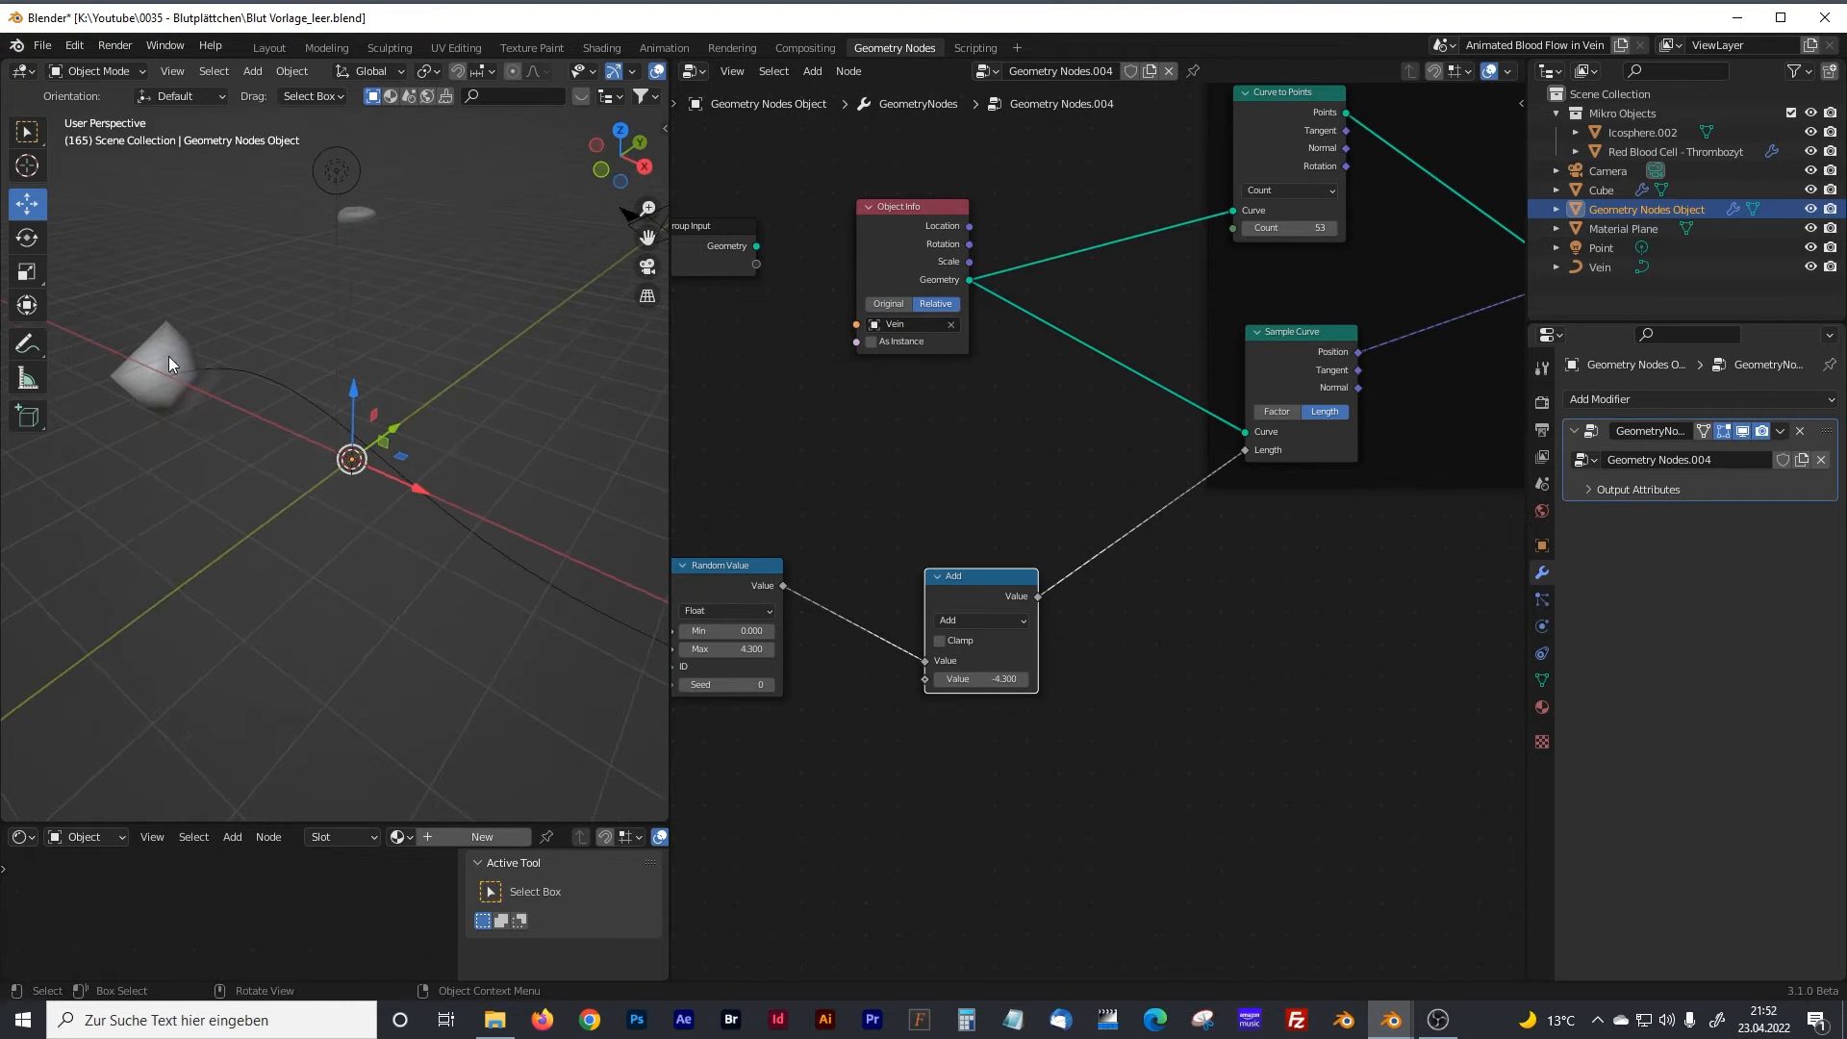
middle_click_drag(448, 552, 381, 491)
Set the Curve to Points count to 9 and shift the points along the curve with an Add value of 2.100.
mouse_move(990, 676)
left_mouse_down()
mouse_move(1020, 676)
mouse_move(1004, 677)
left_mouse_up()
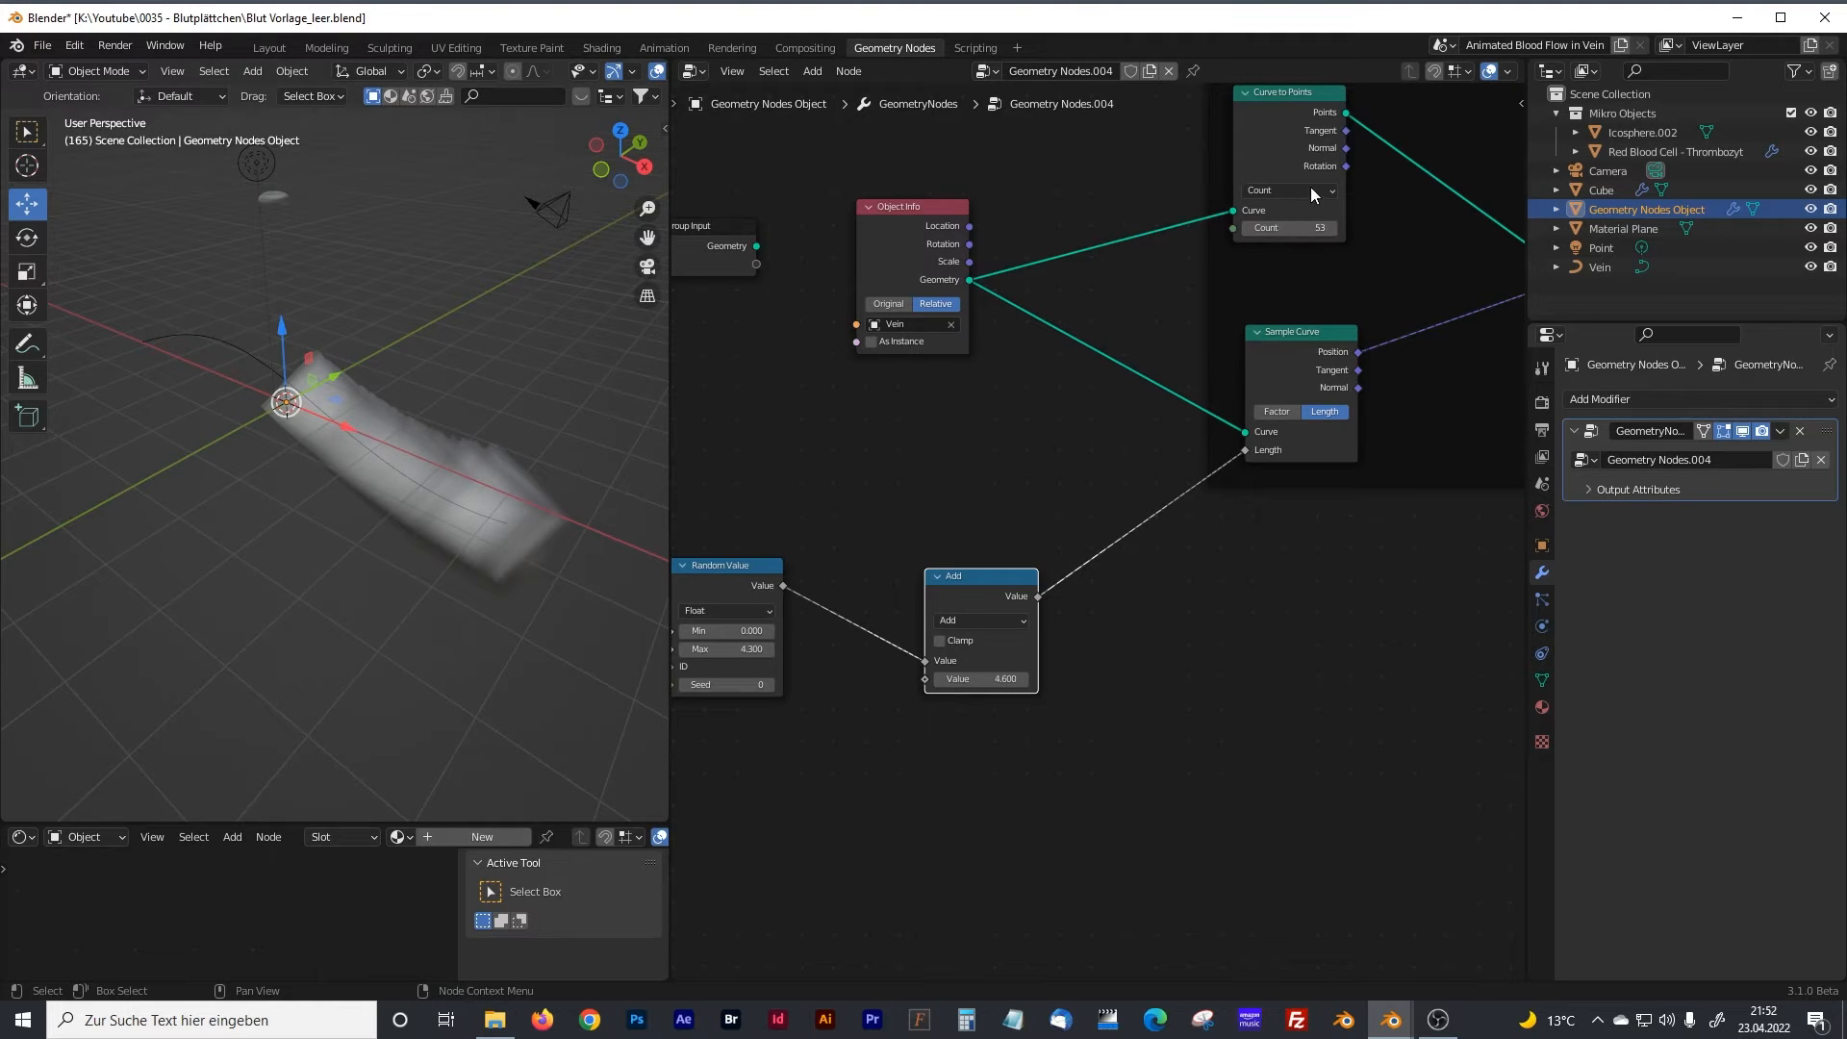
left_click_drag(1316, 229, 1225, 228)
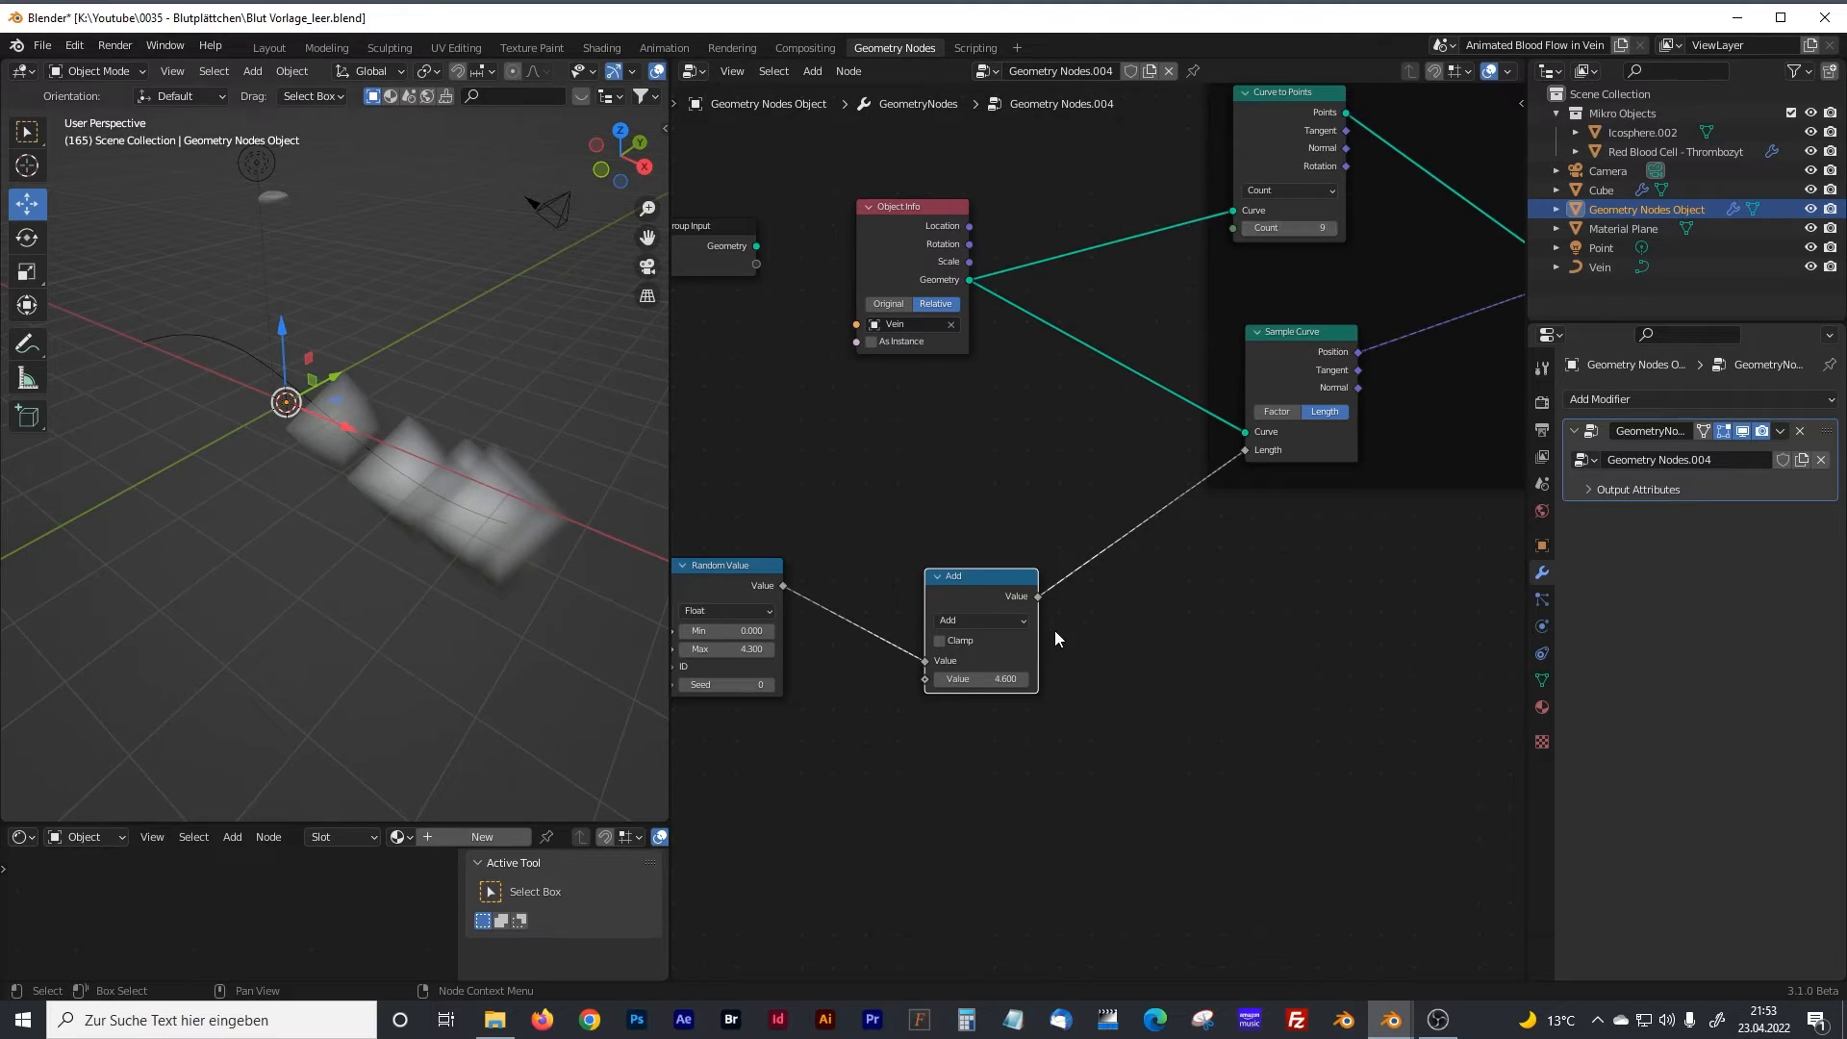
mouse_move(981, 679)
left_mouse_down()
mouse_move(861, 678)
mouse_move(948, 678)
left_mouse_up()
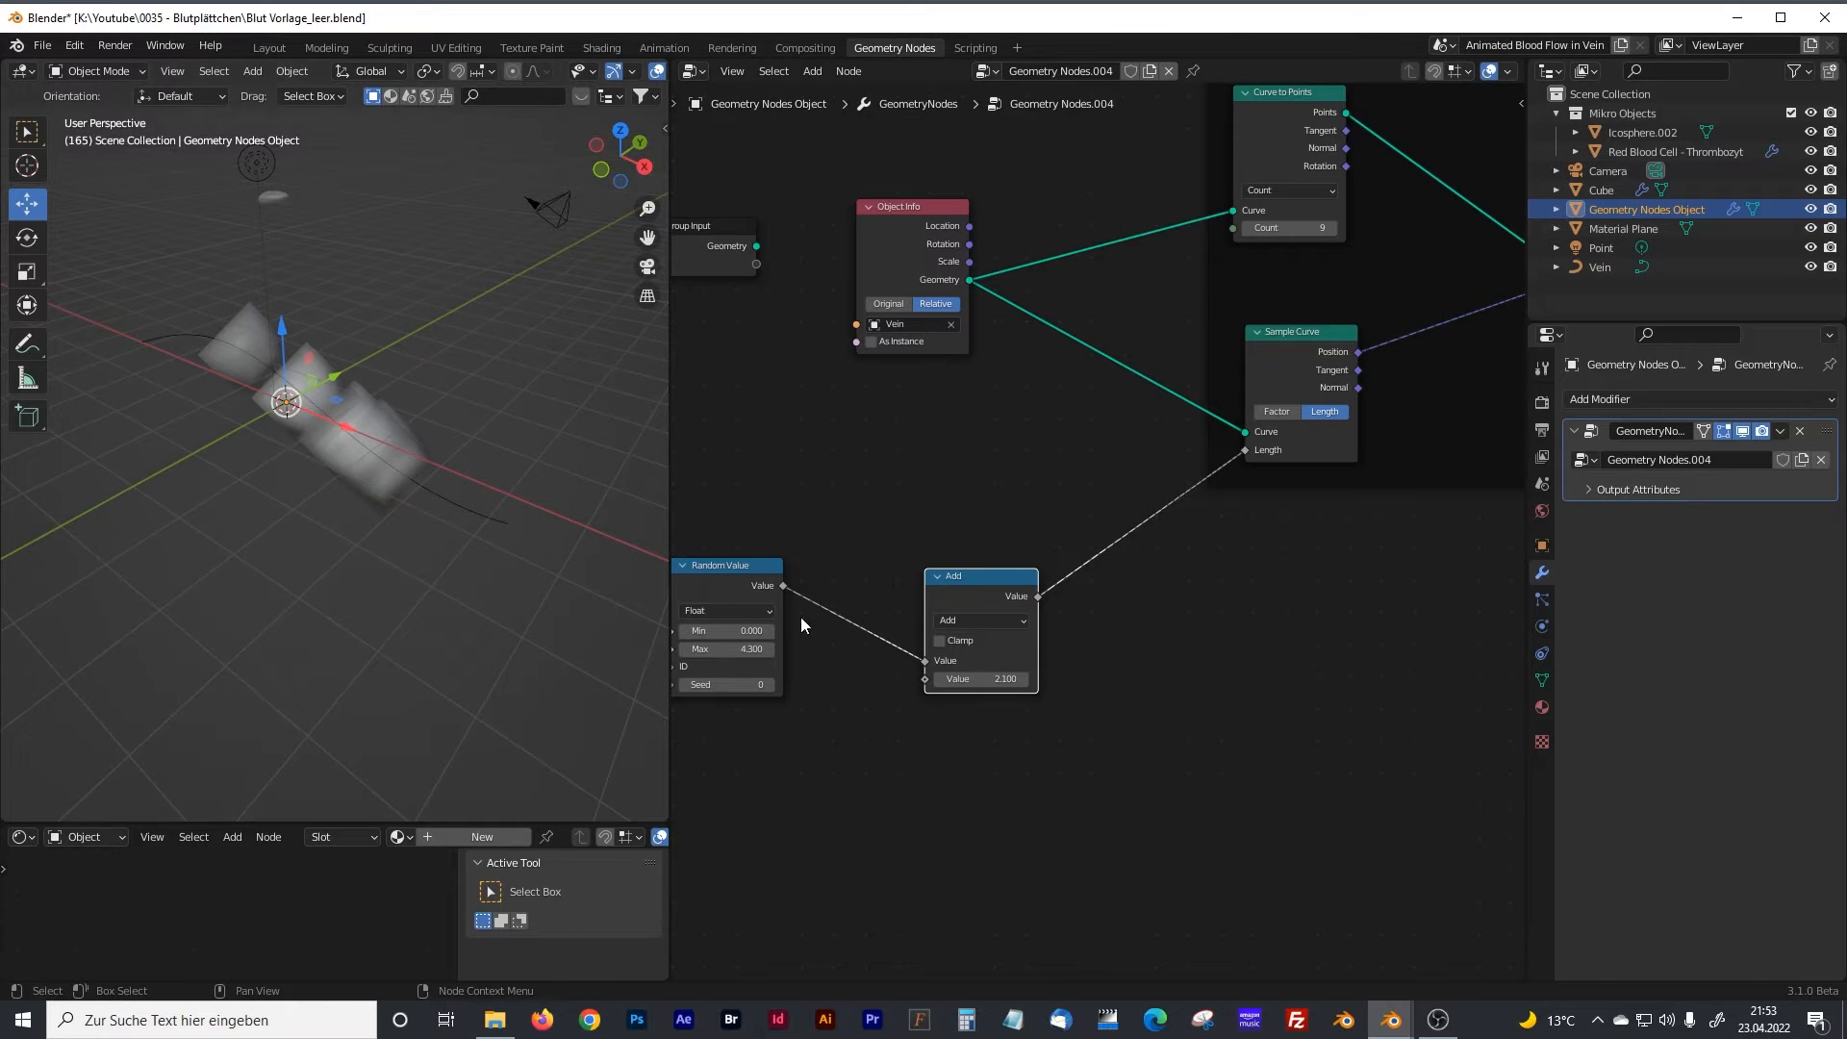
Insert a Math node set to Fraction between the Add node and the Sample Curve's Length input.
left_click_drag(967, 578, 933, 578)
middle_click_drag(1129, 637, 1041, 608)
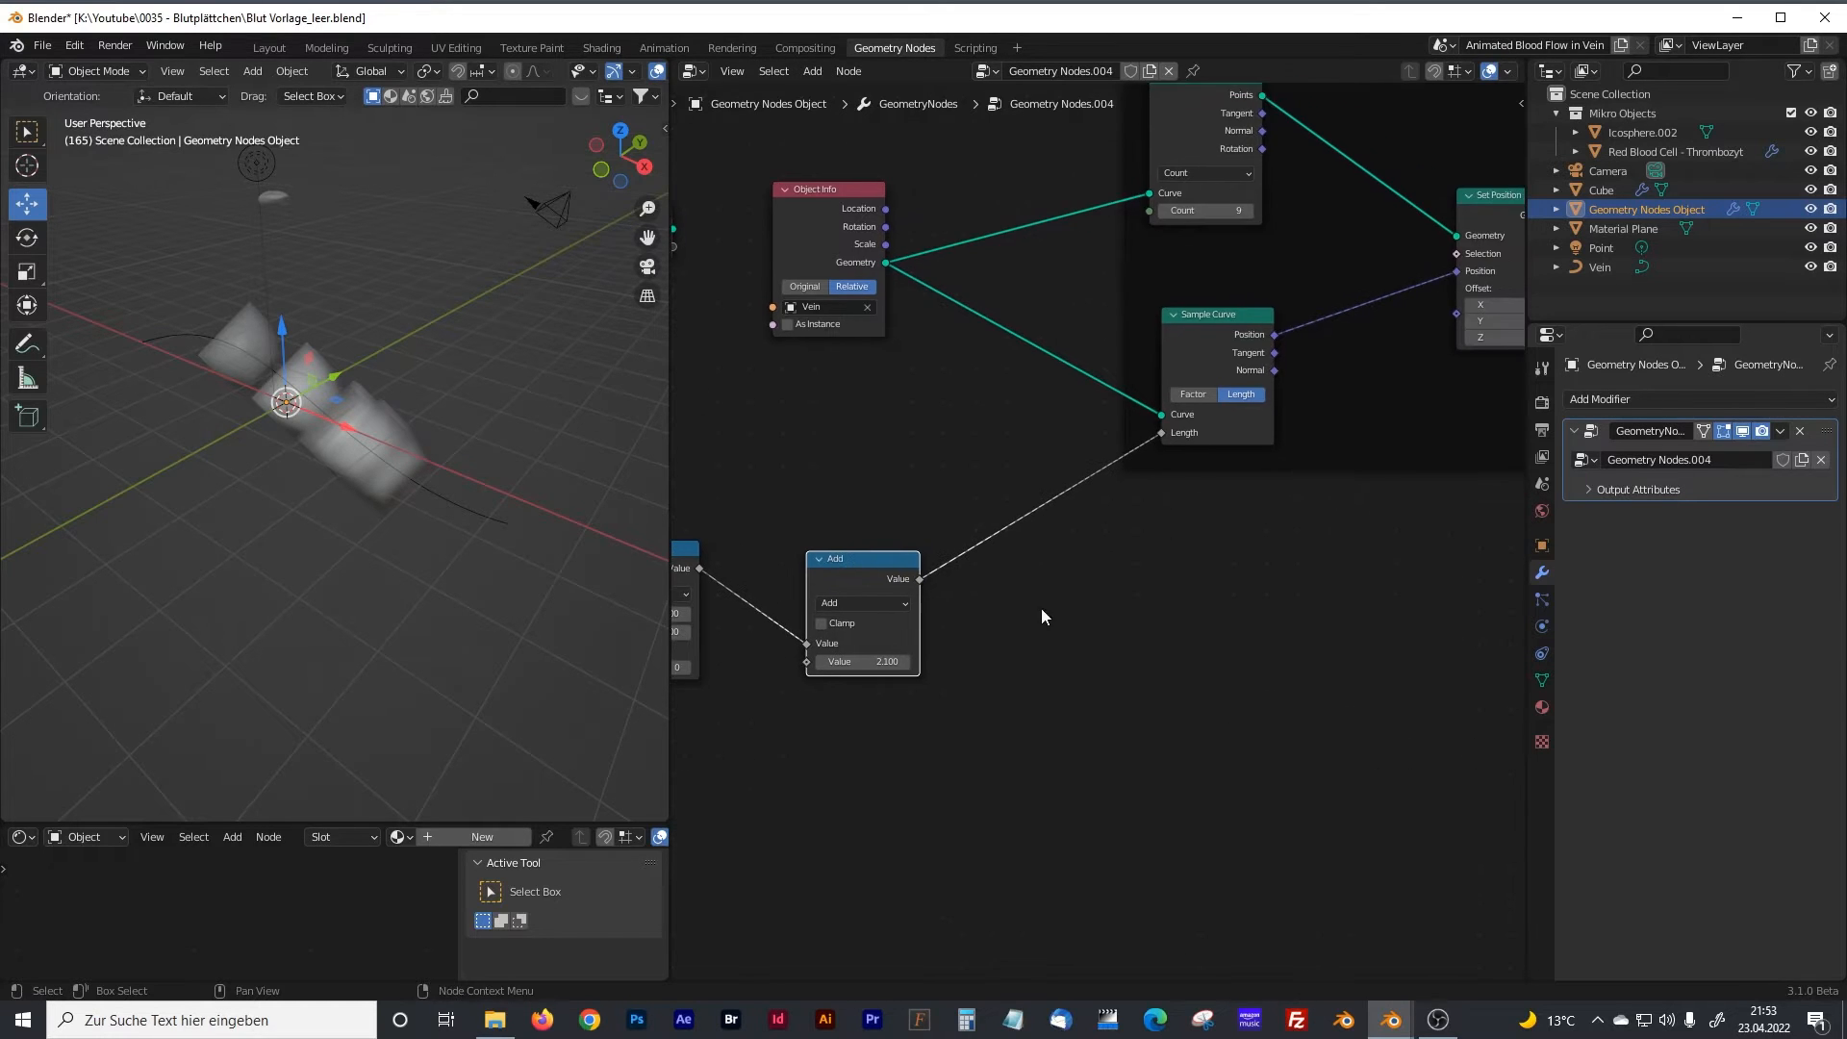
key("shift+a")
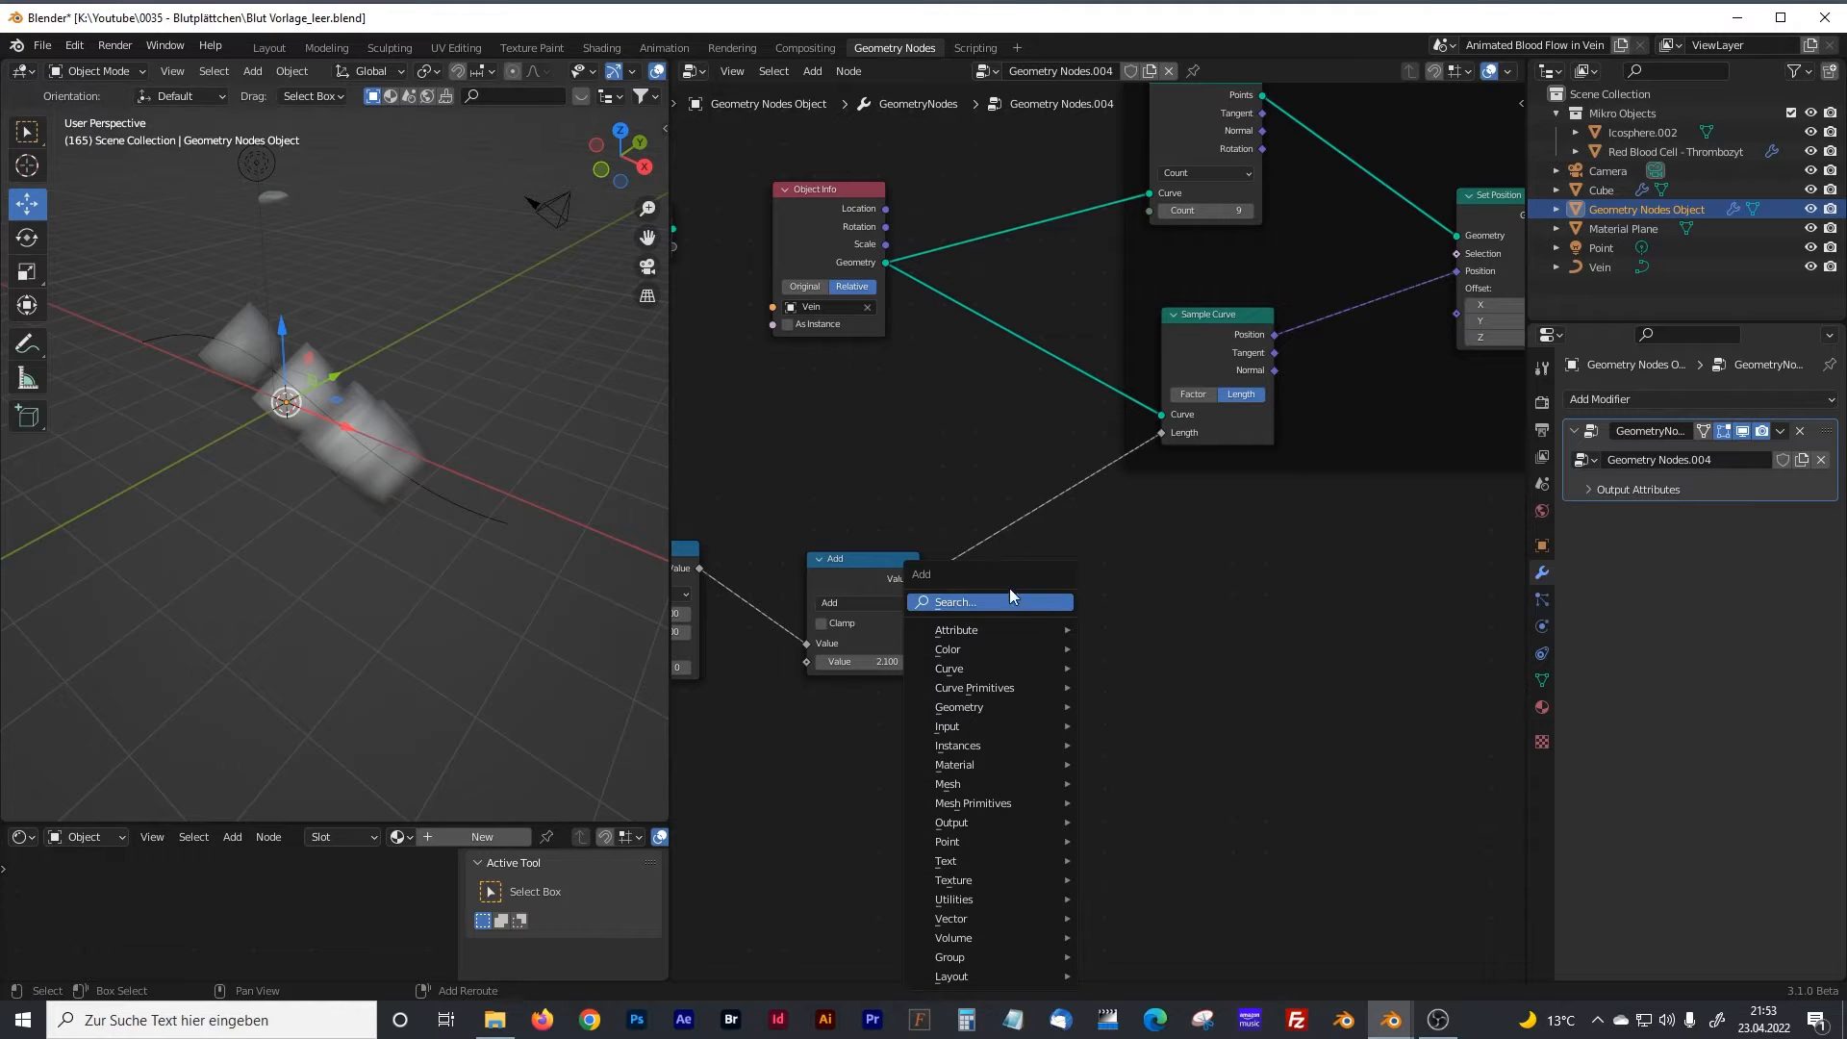
left_click(1008, 601)
type("math")
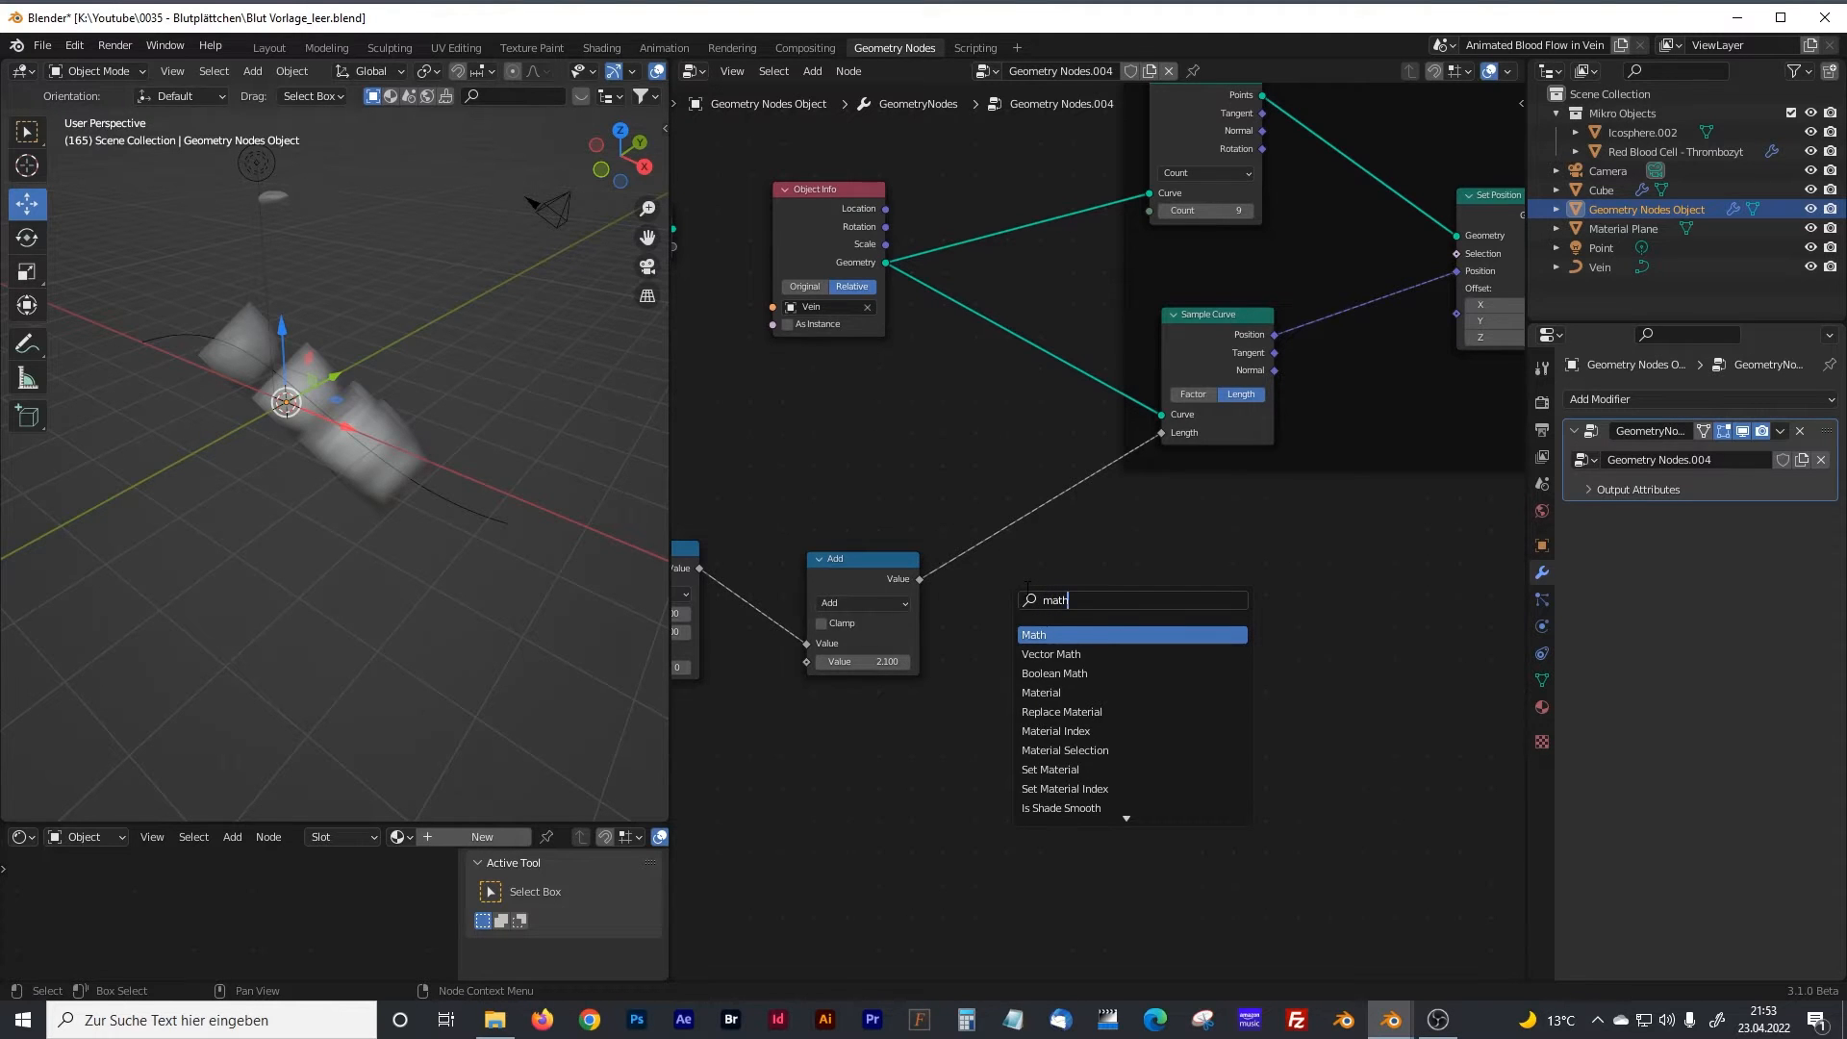
left_click(1051, 634)
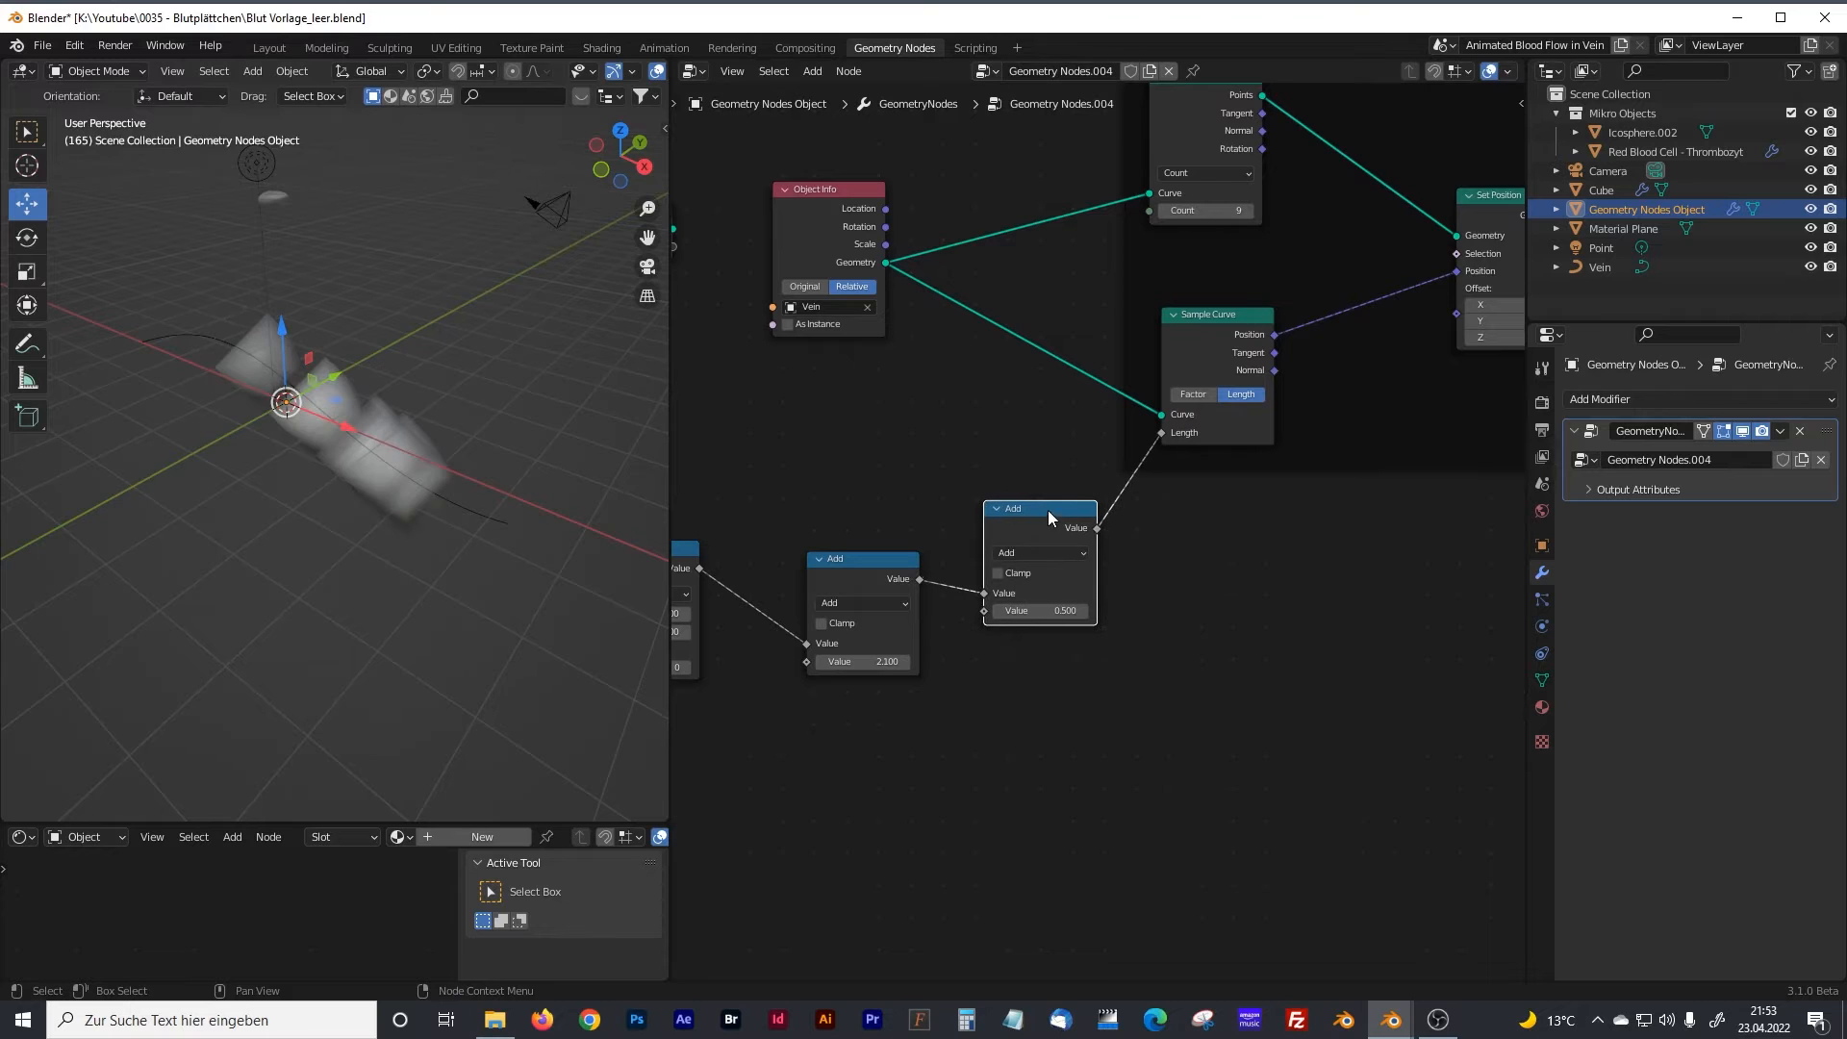
left_click(1052, 544)
left_click(1030, 587)
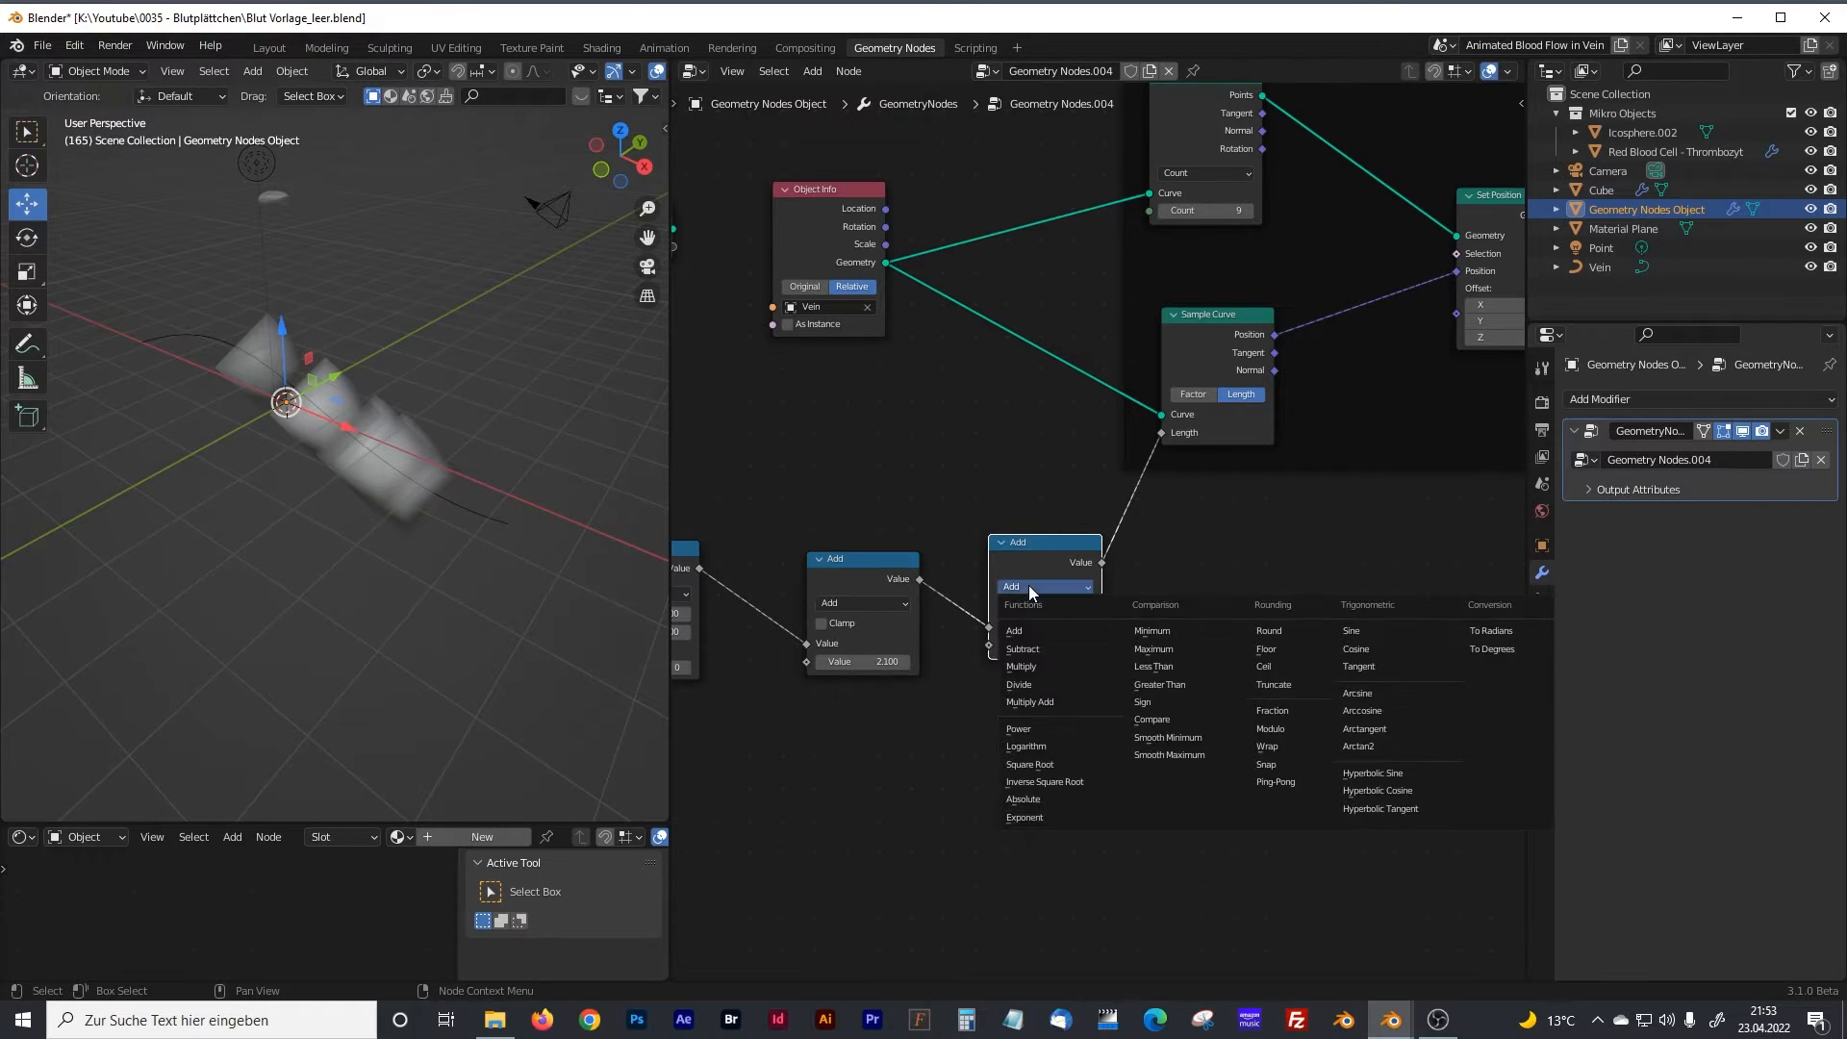
left_click(1274, 712)
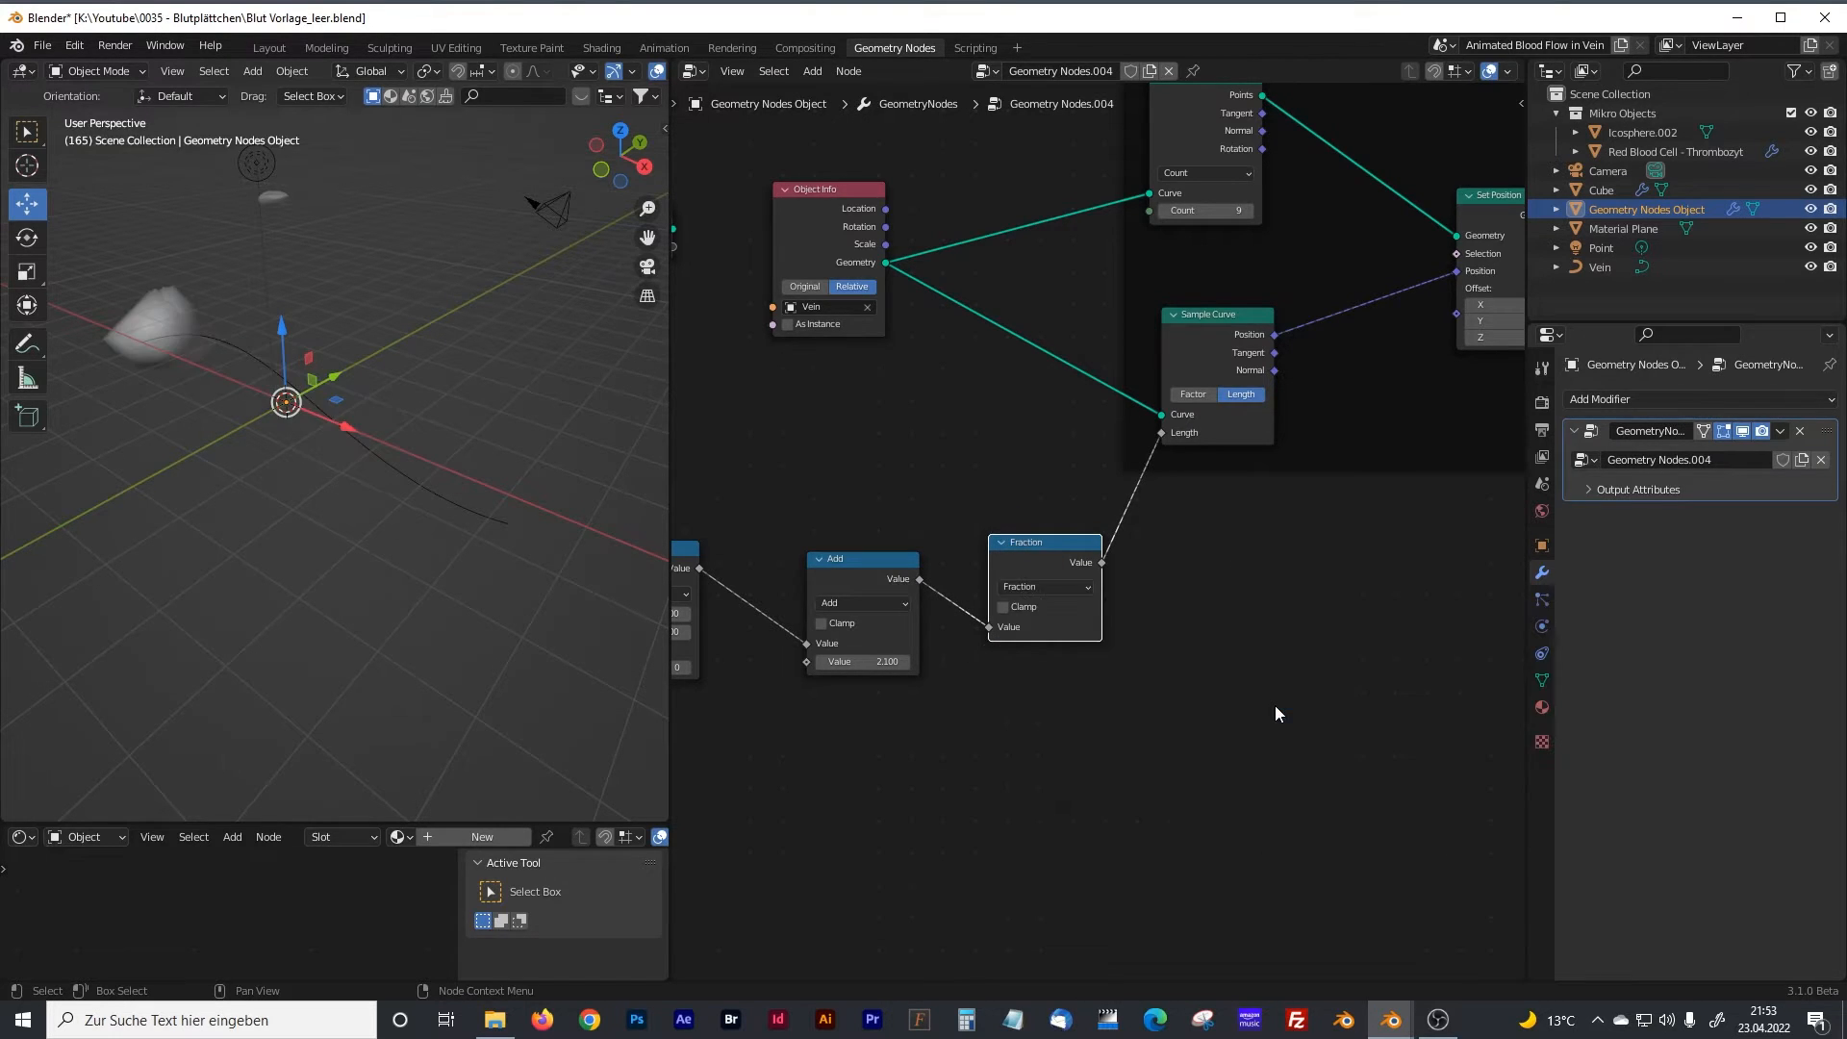
Add a Value node below the Random Value node and connect it to the Add node's second Value input.
middle_click_drag(881, 731, 1095, 671)
left_click_drag(936, 495, 896, 453)
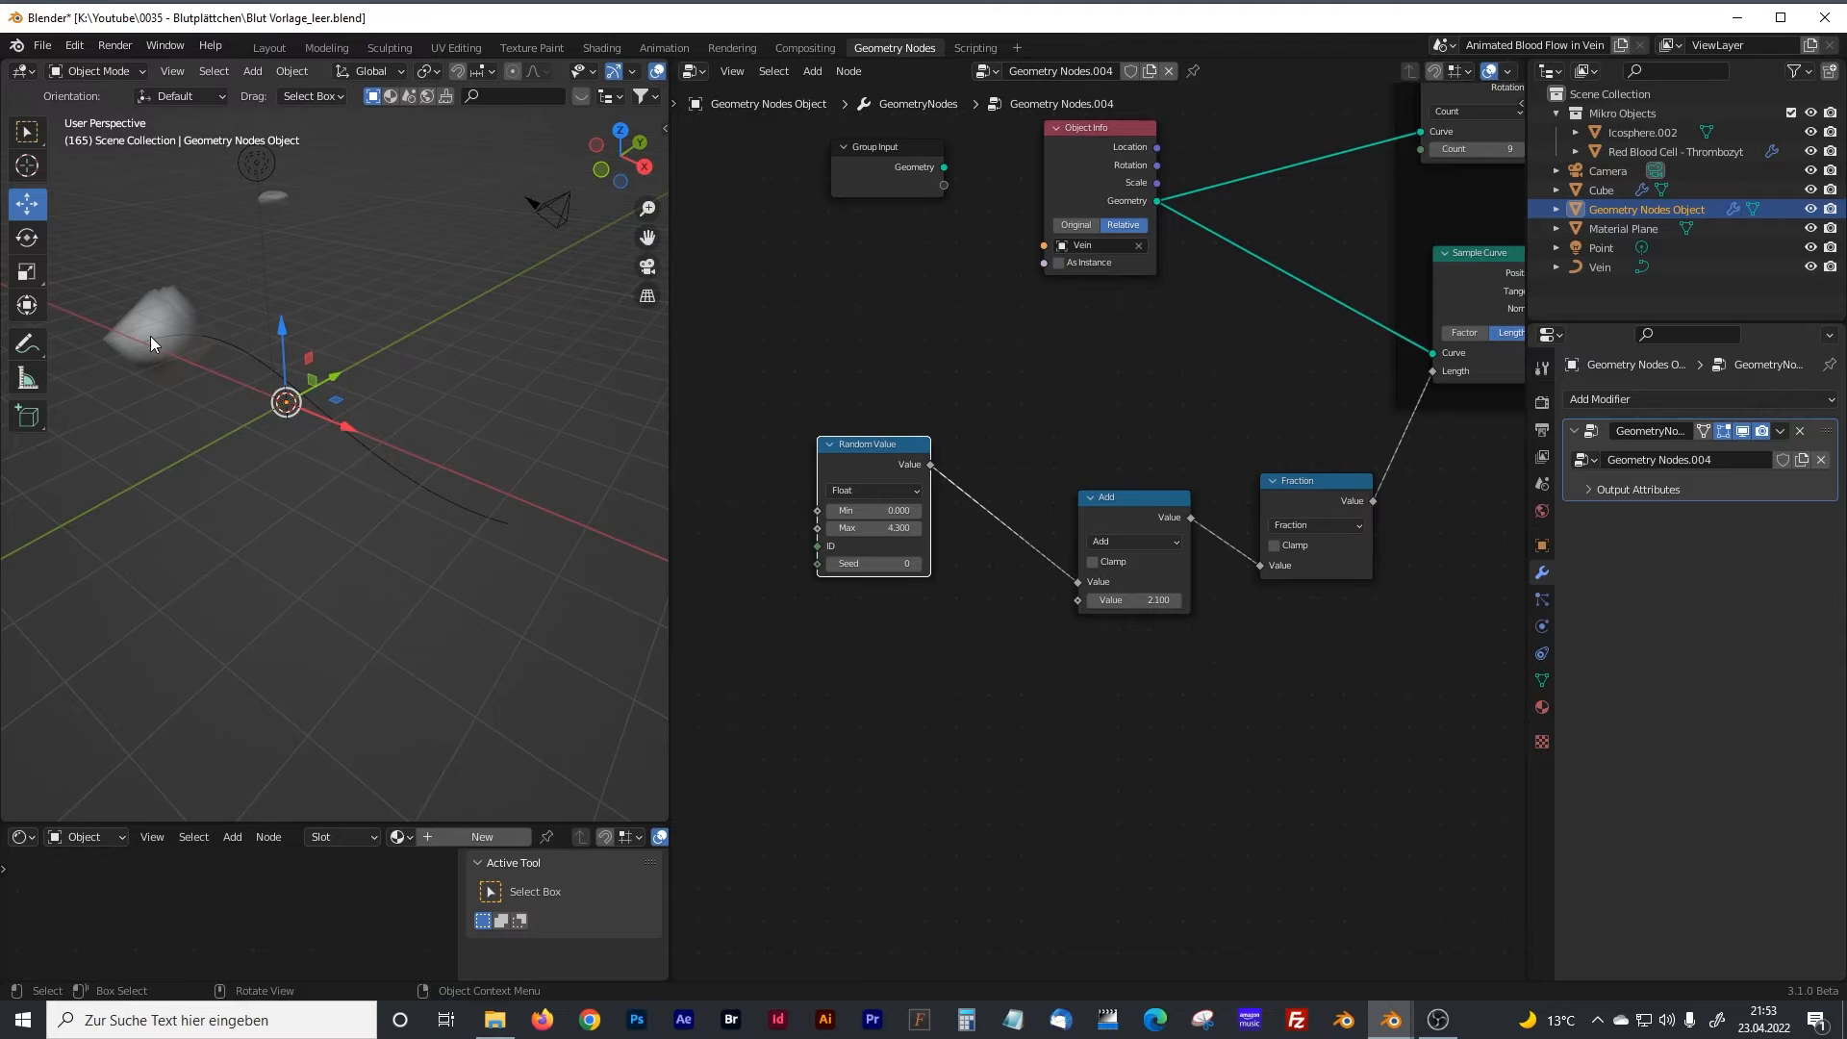
left_click(945, 660)
key("shift+a")
left_click(880, 603)
type("va")
key("BackSpace")
key("BackSpace")
type("value")
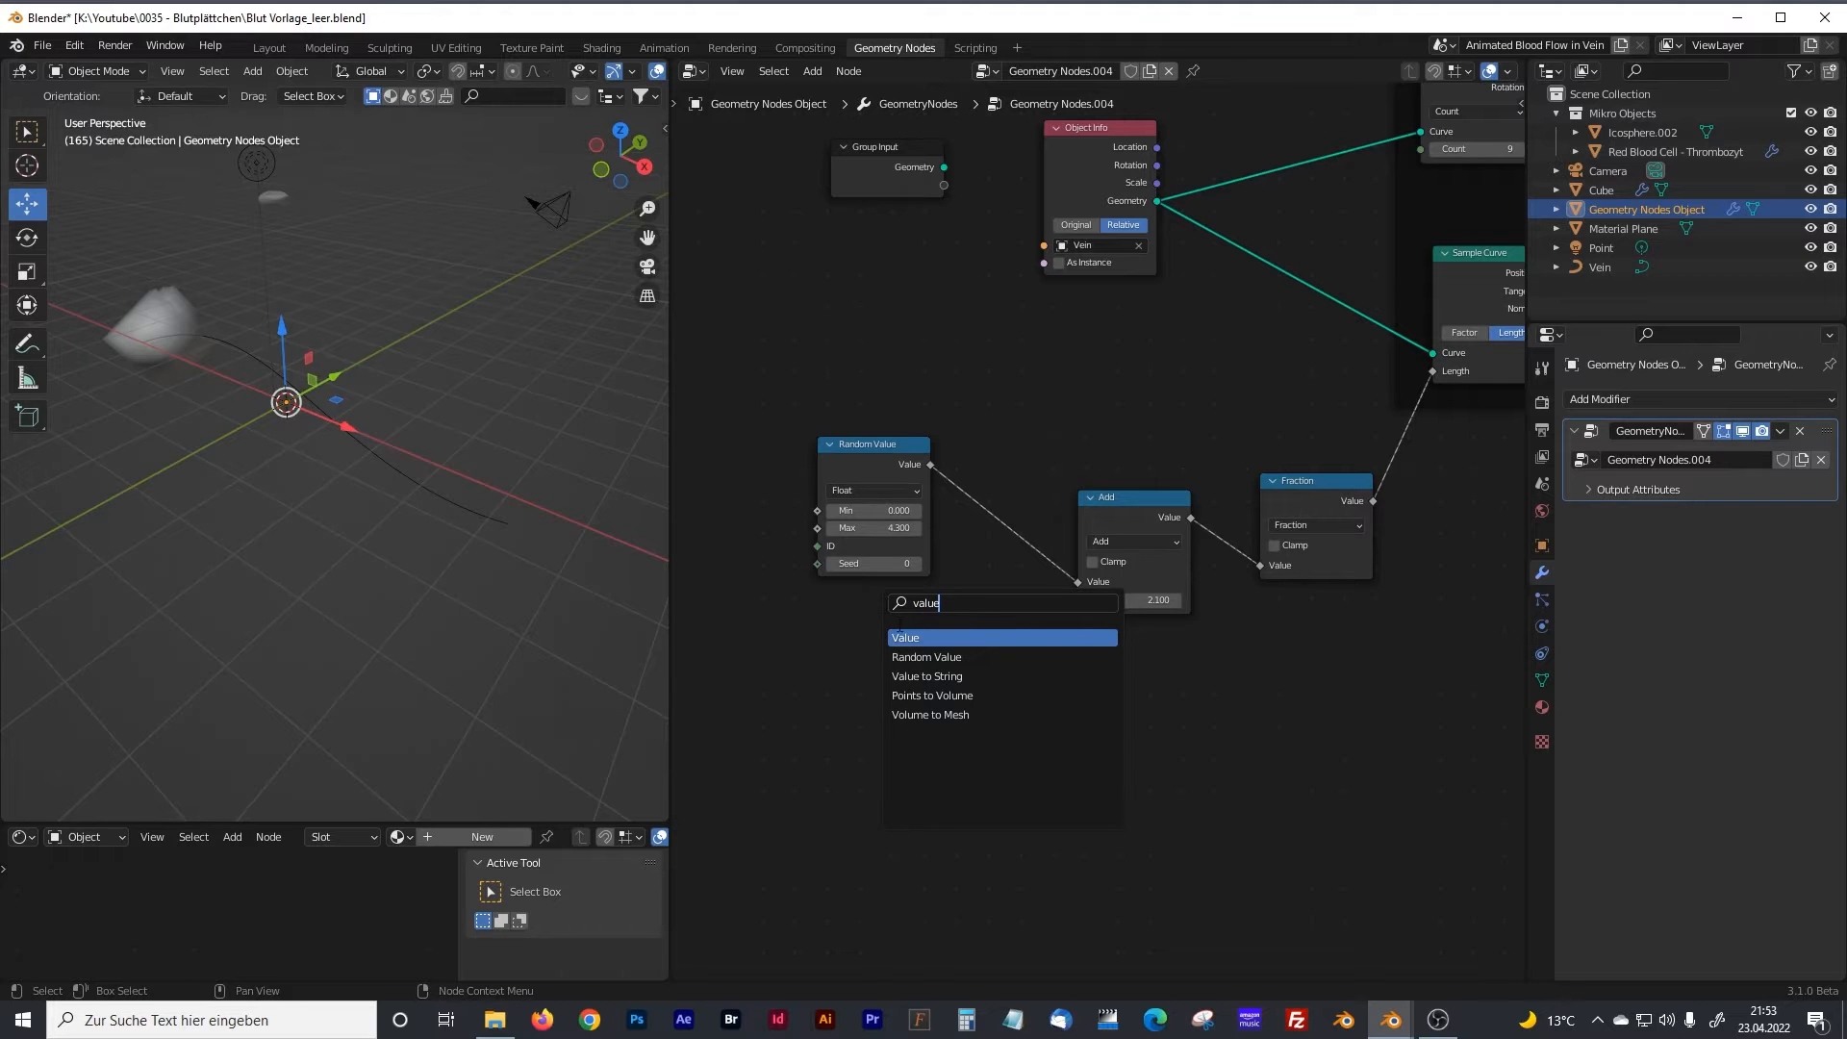
key("Return")
left_click(816, 706)
left_click_drag(896, 700, 1073, 604)
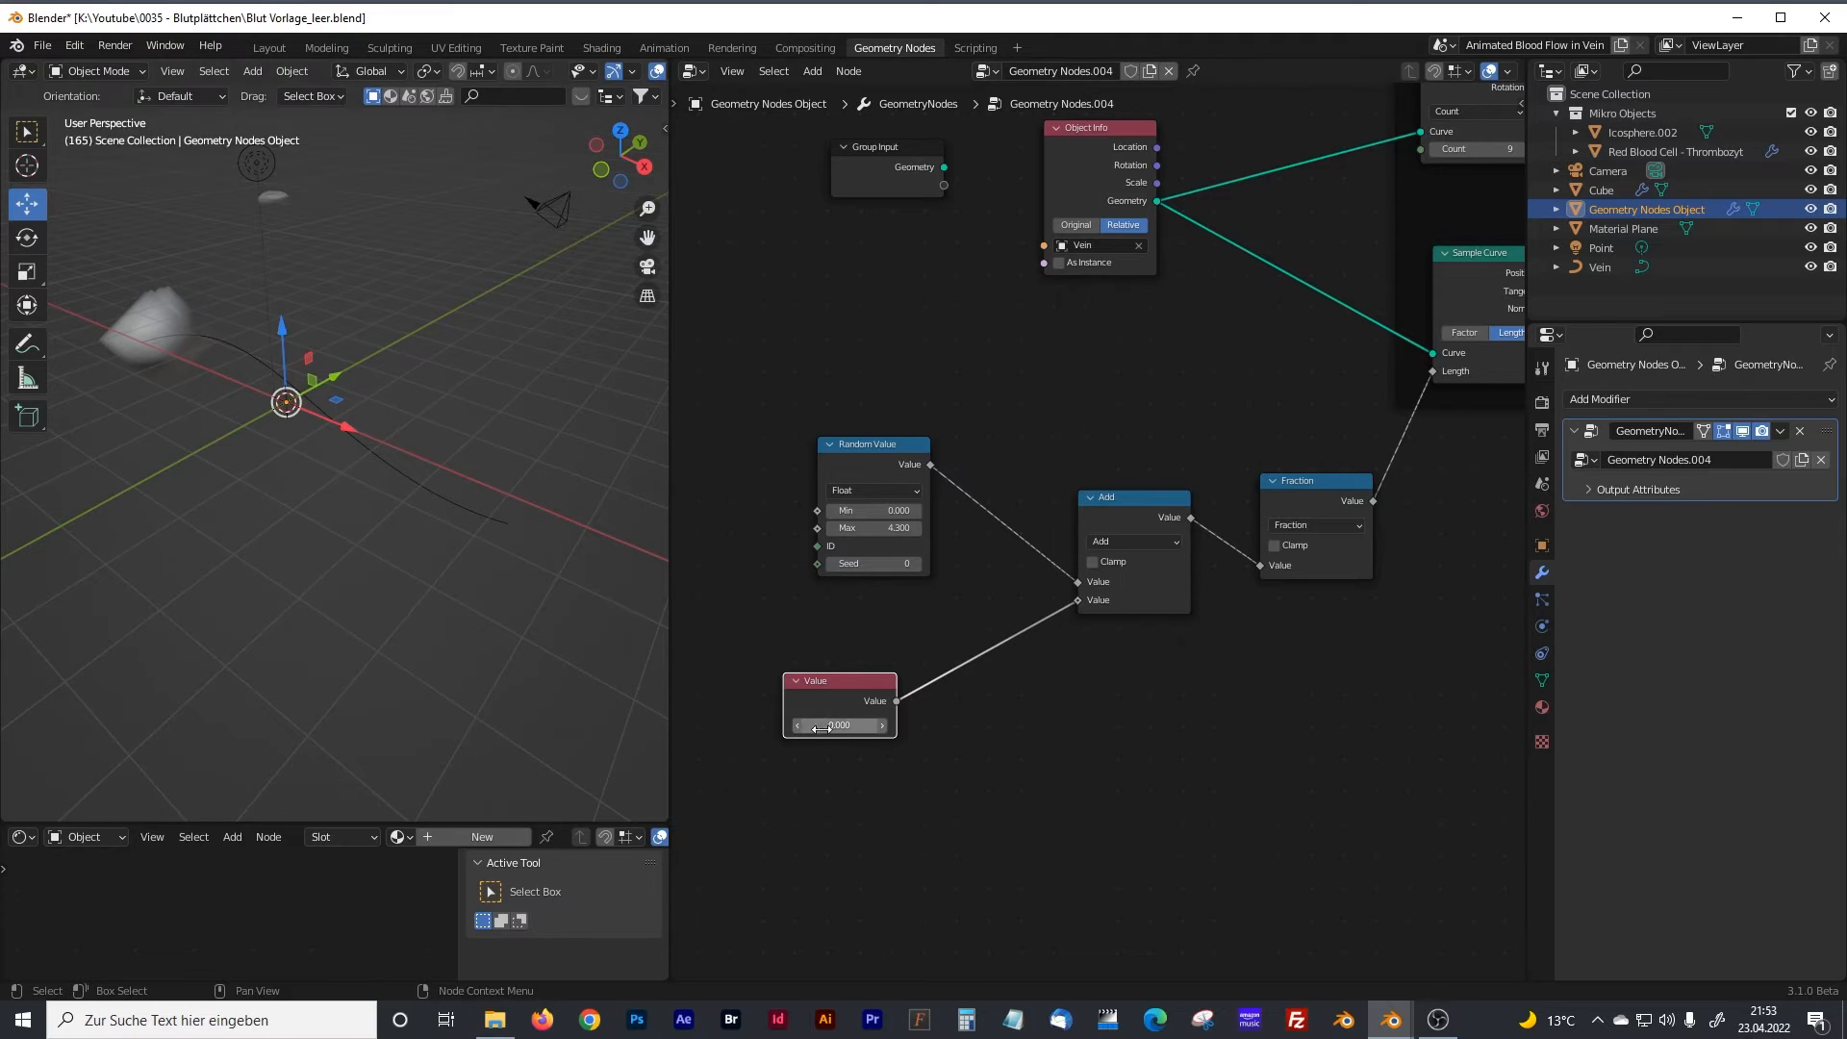
Drive the Value node with the current frame number, place it below Random Value, and play the animation to test it.
left_click(854, 726)
key("Return")
left_click_drag(823, 684, 845, 640)
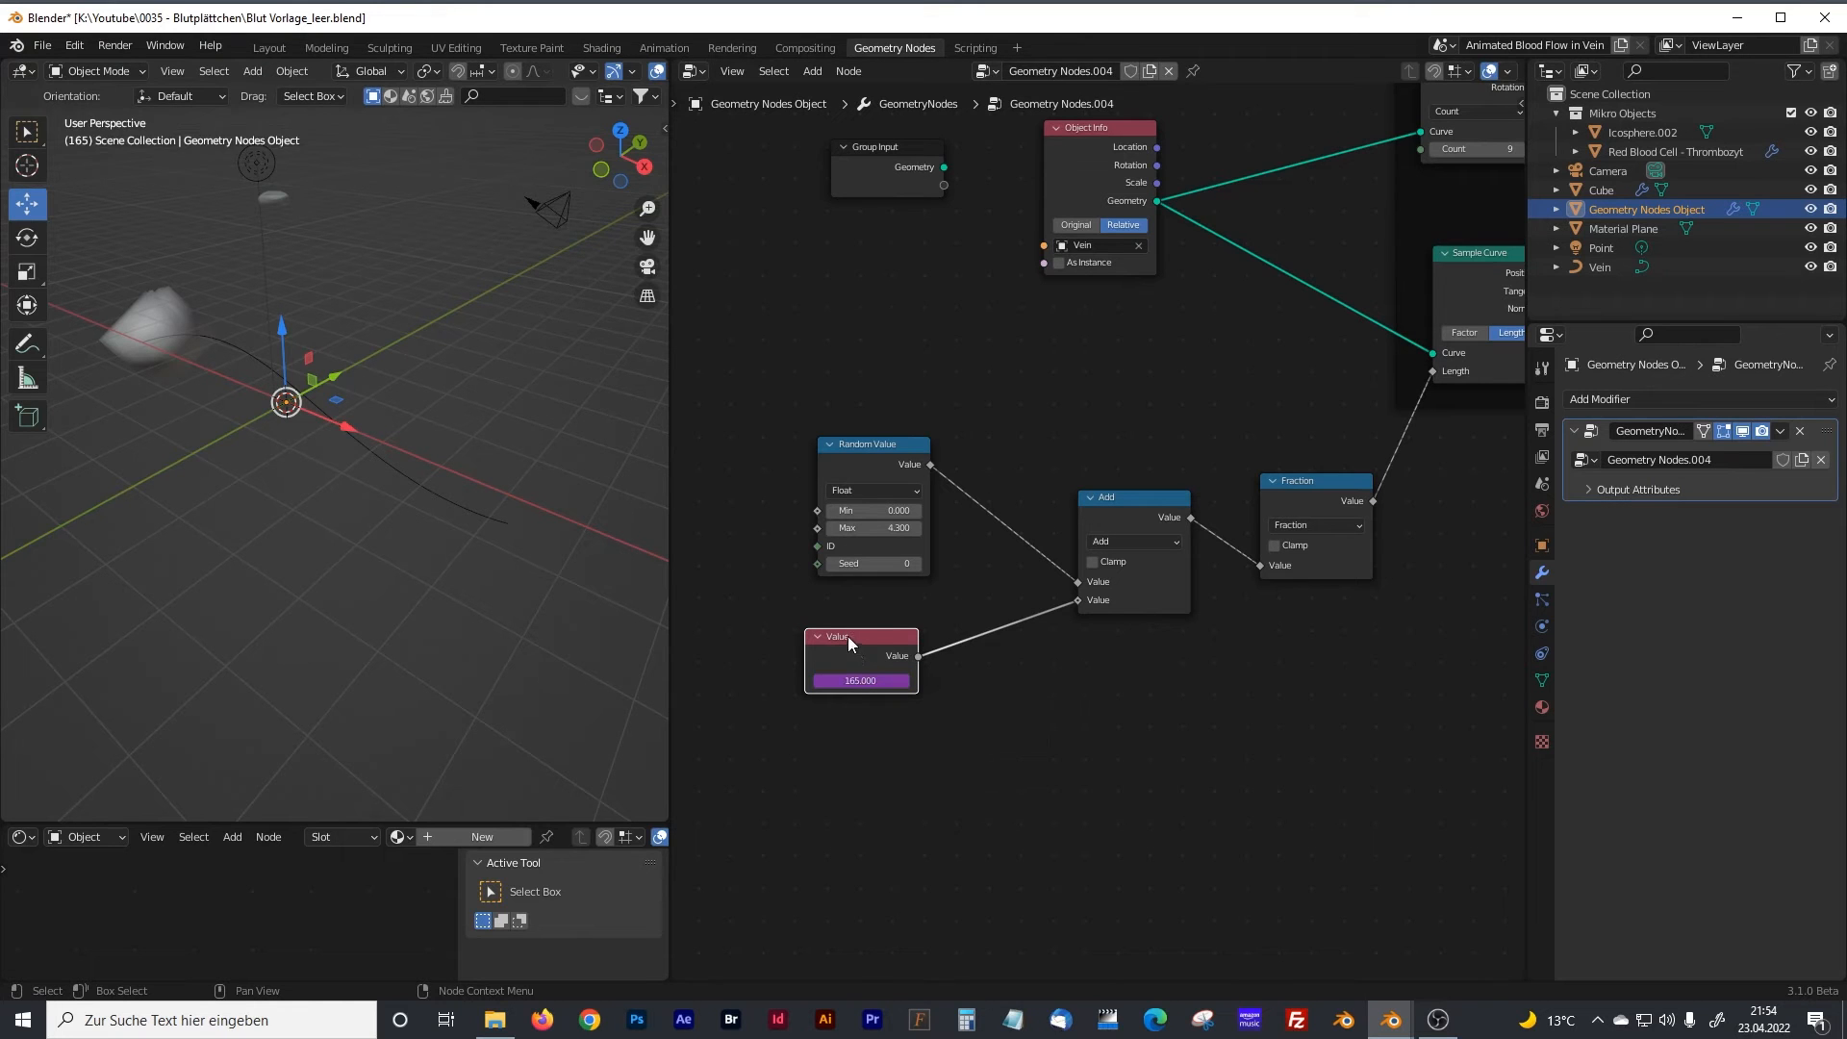
left_click_drag(848, 642, 863, 647)
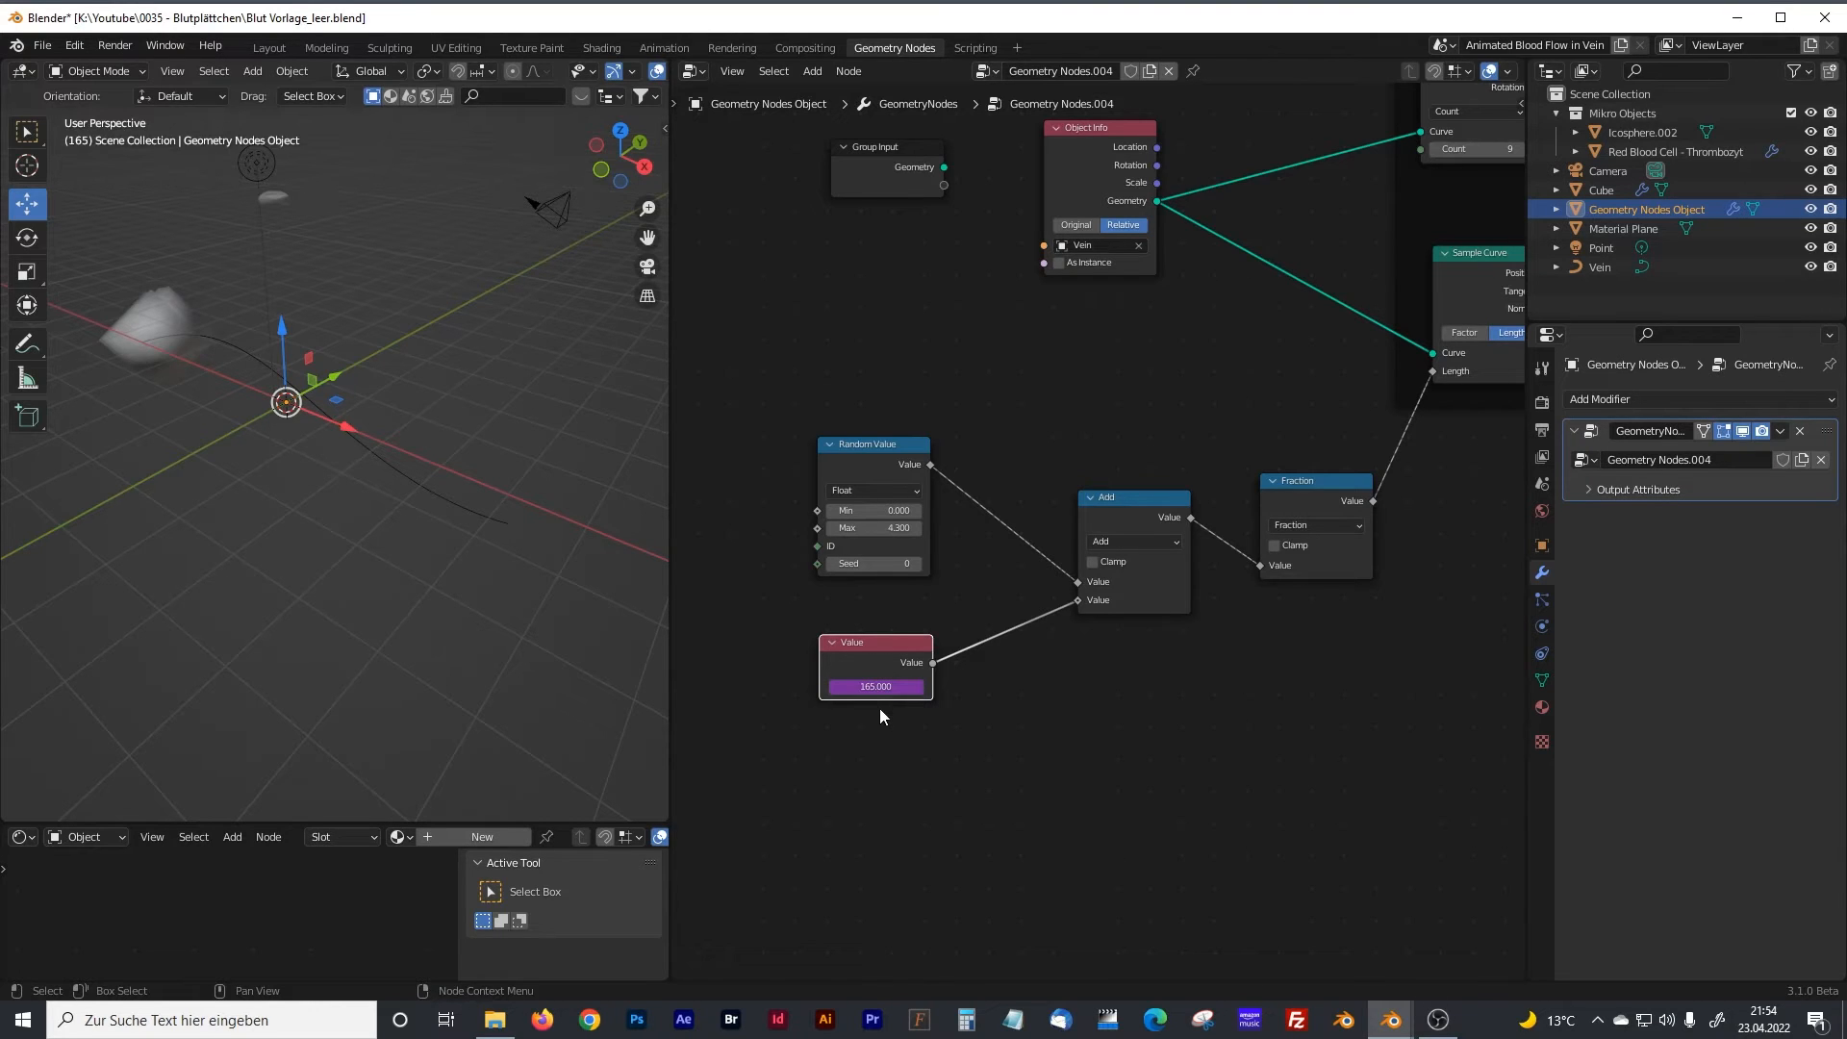
key("space")
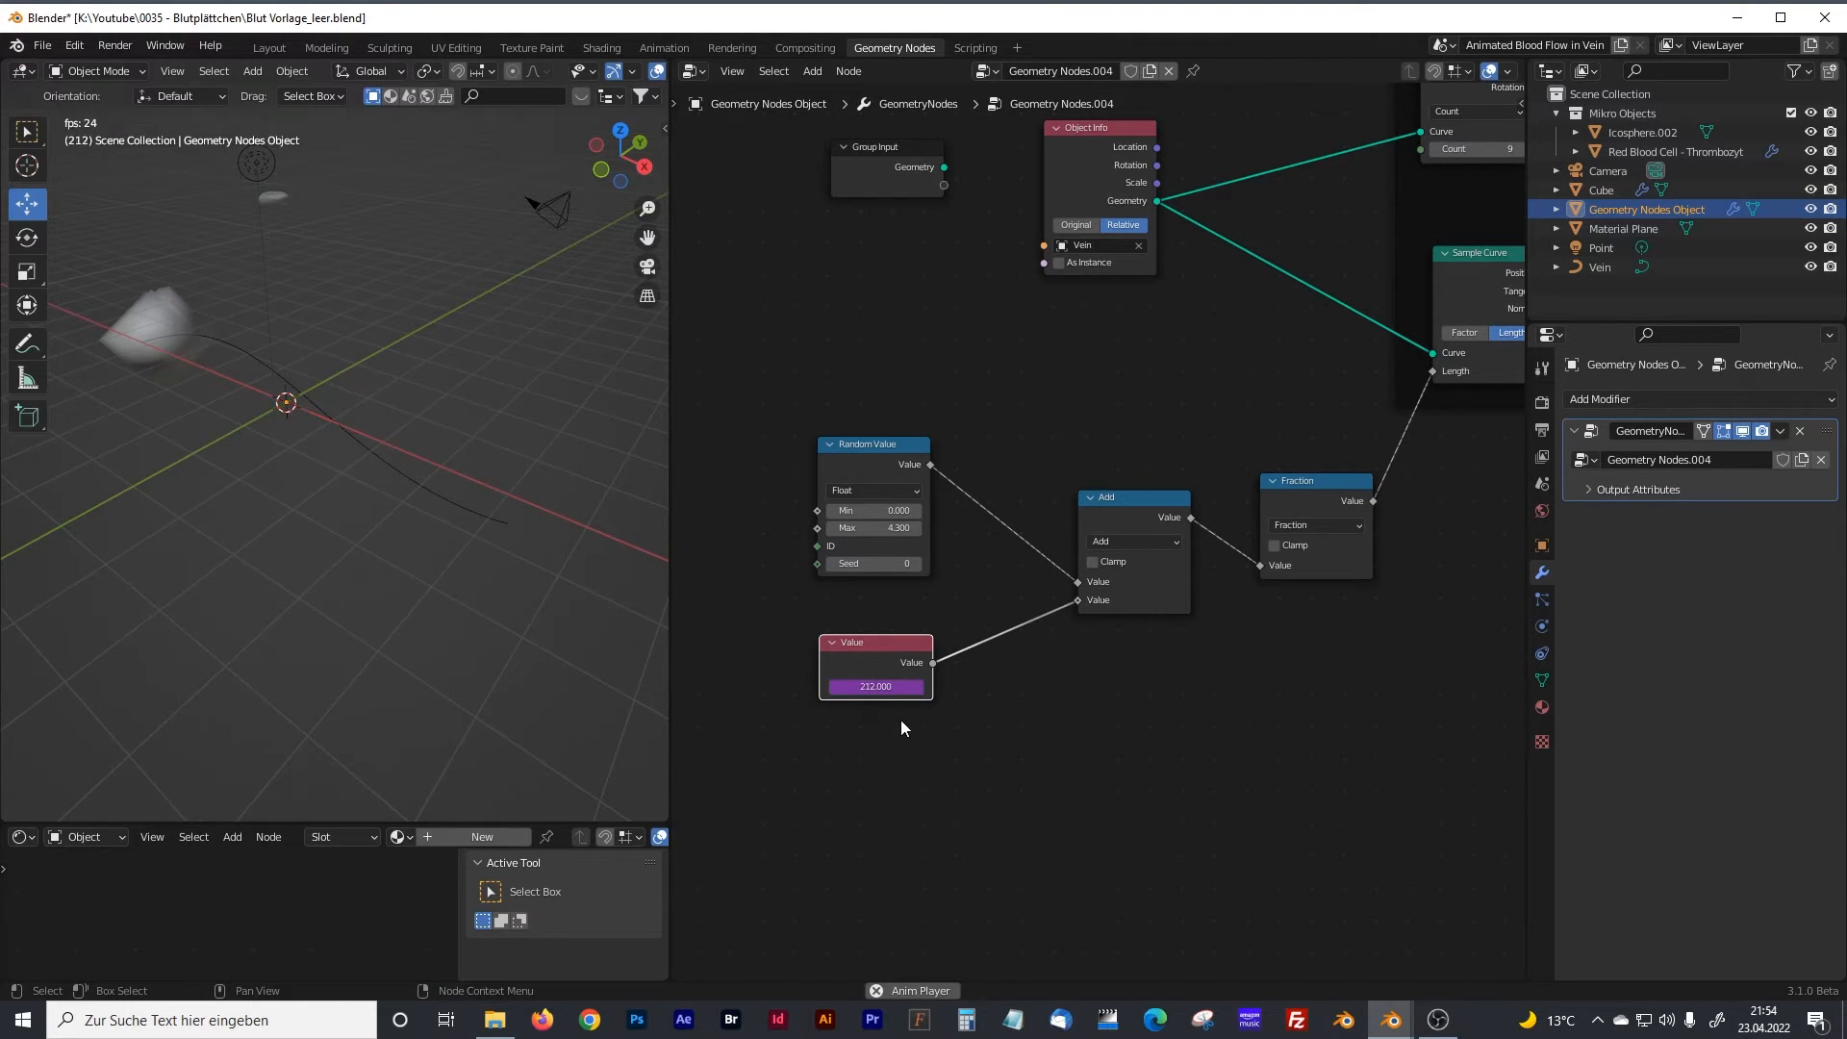
key("space")
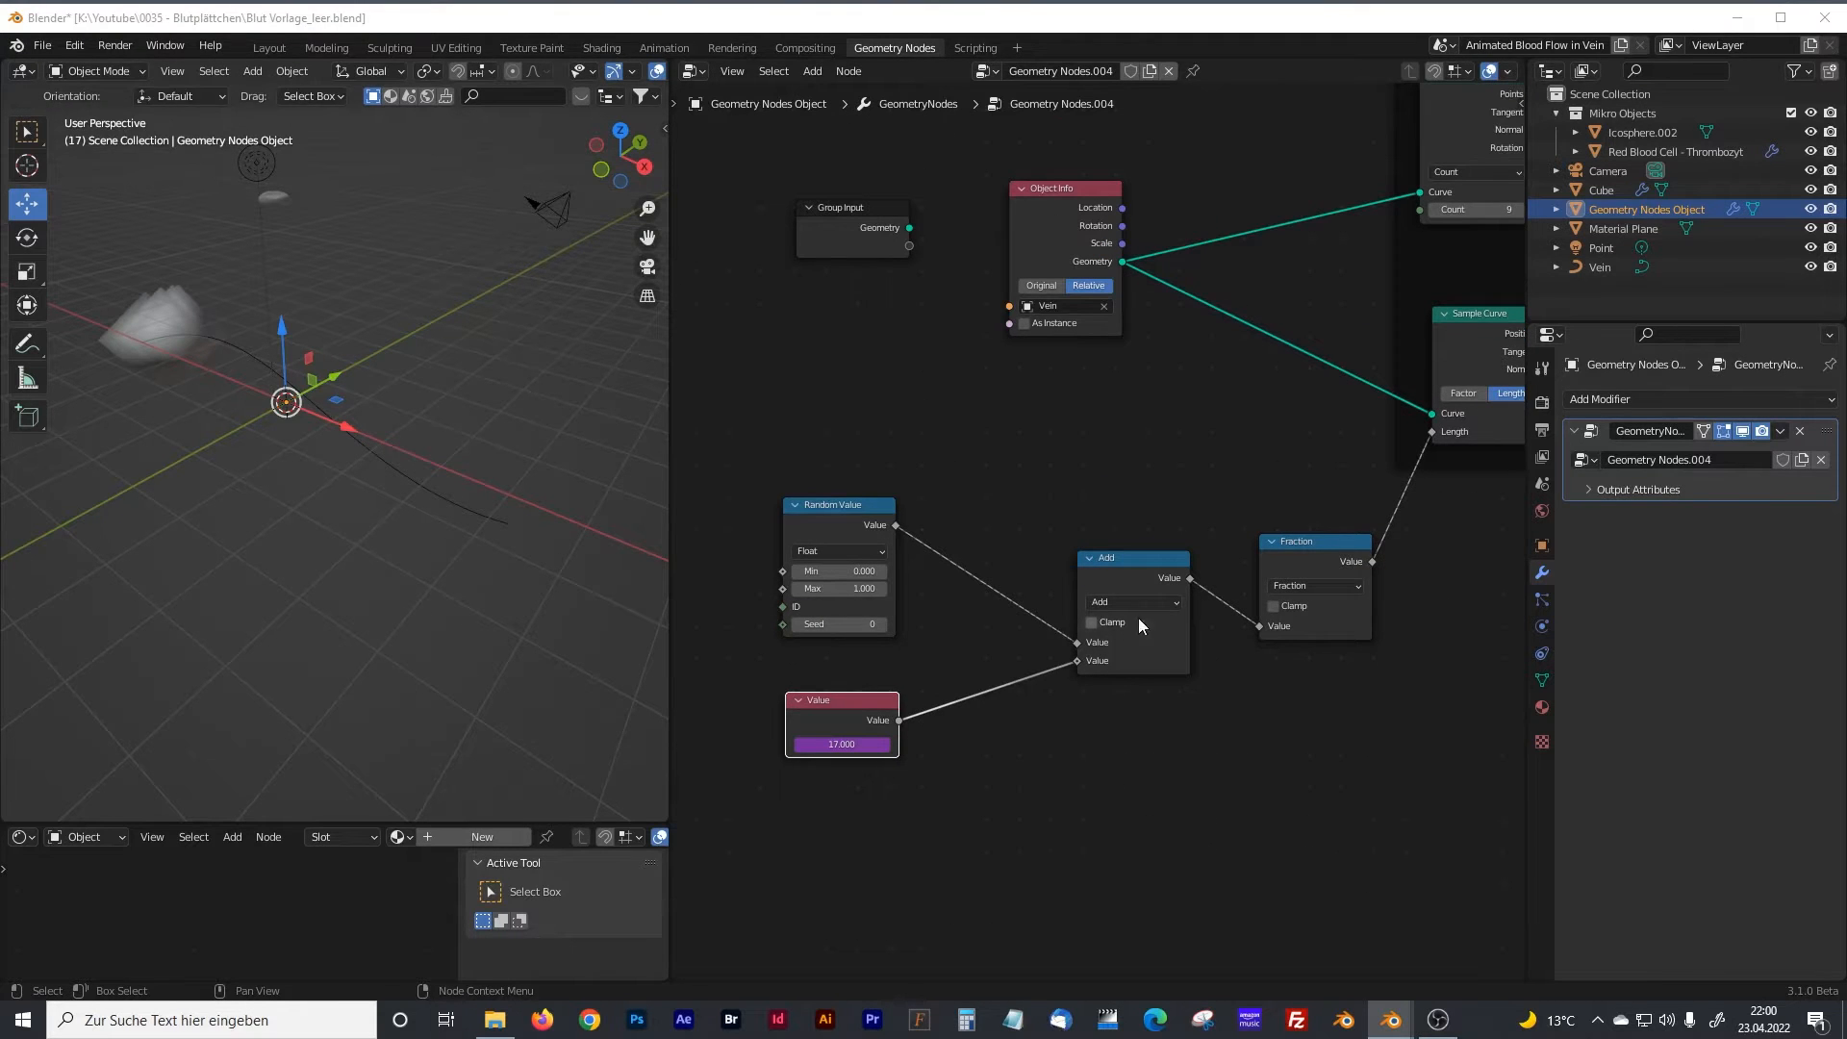
Switch the Sample Curve node from Length to Factor and play the animation to check the points.
middle_click_drag(1279, 476, 867, 622)
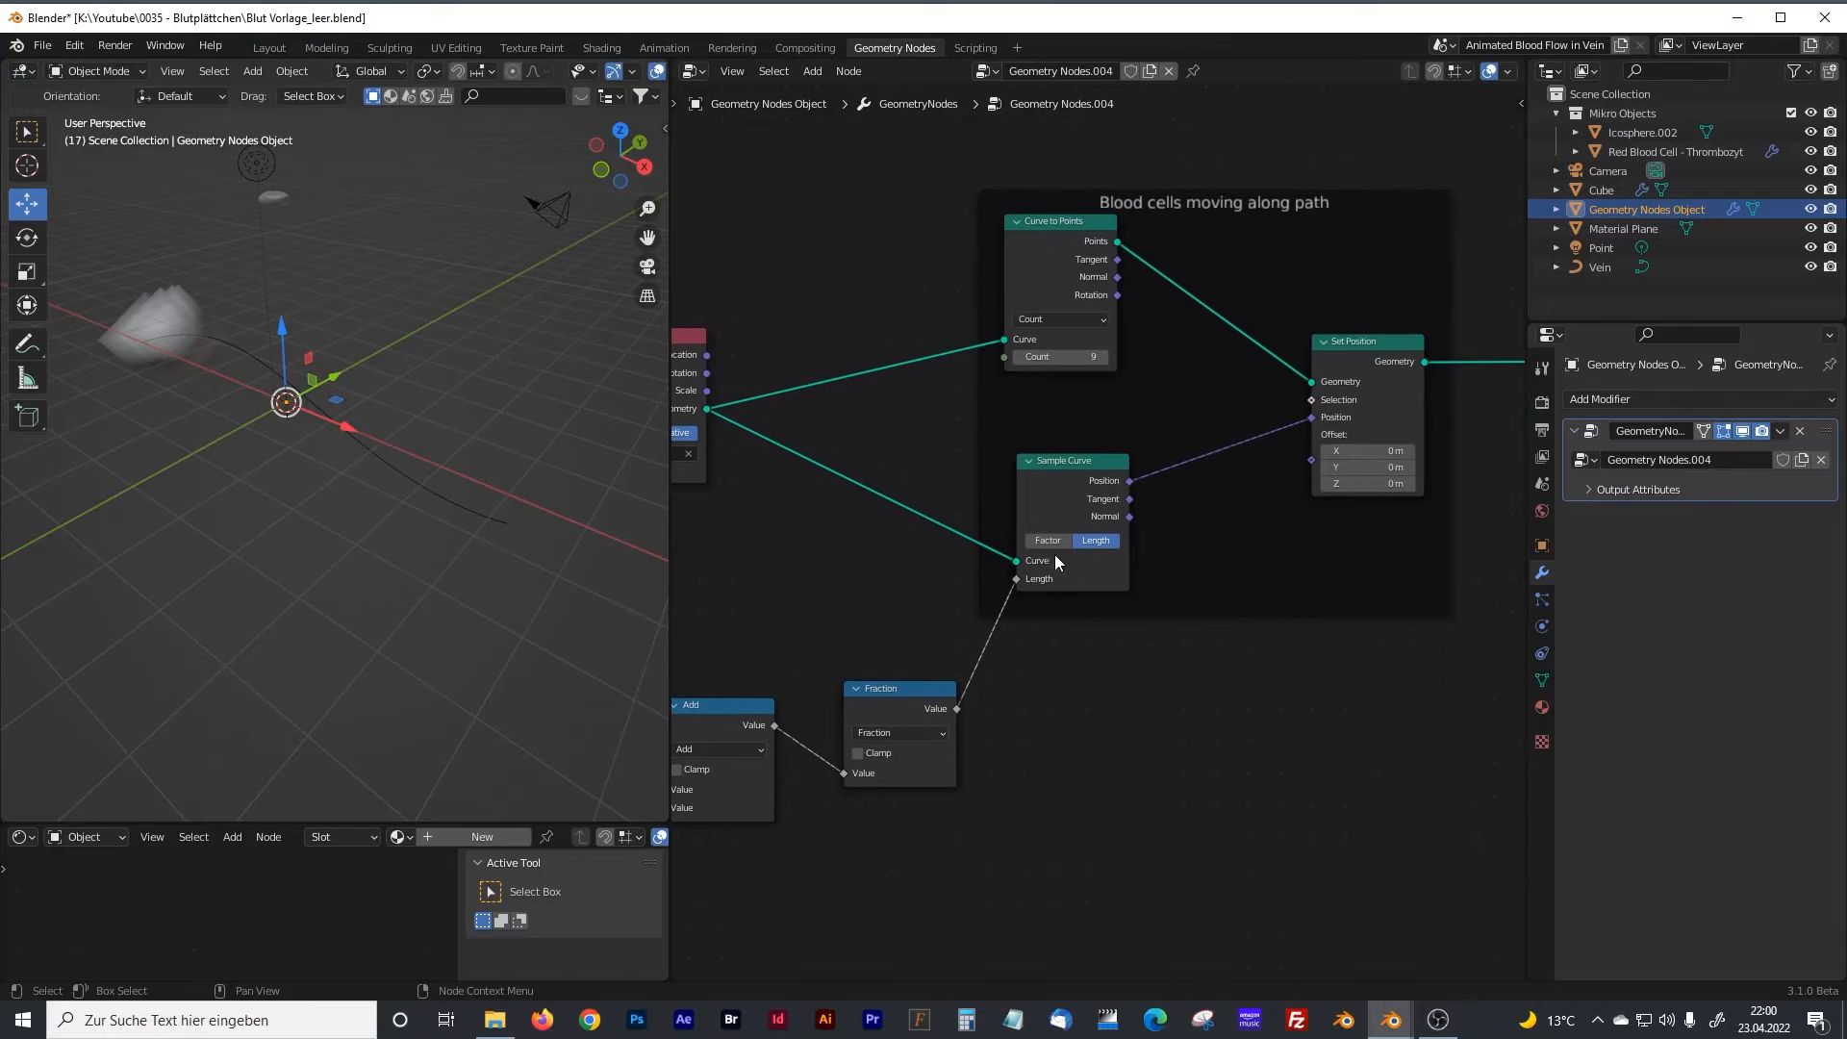
left_click_drag(1060, 465, 1047, 461)
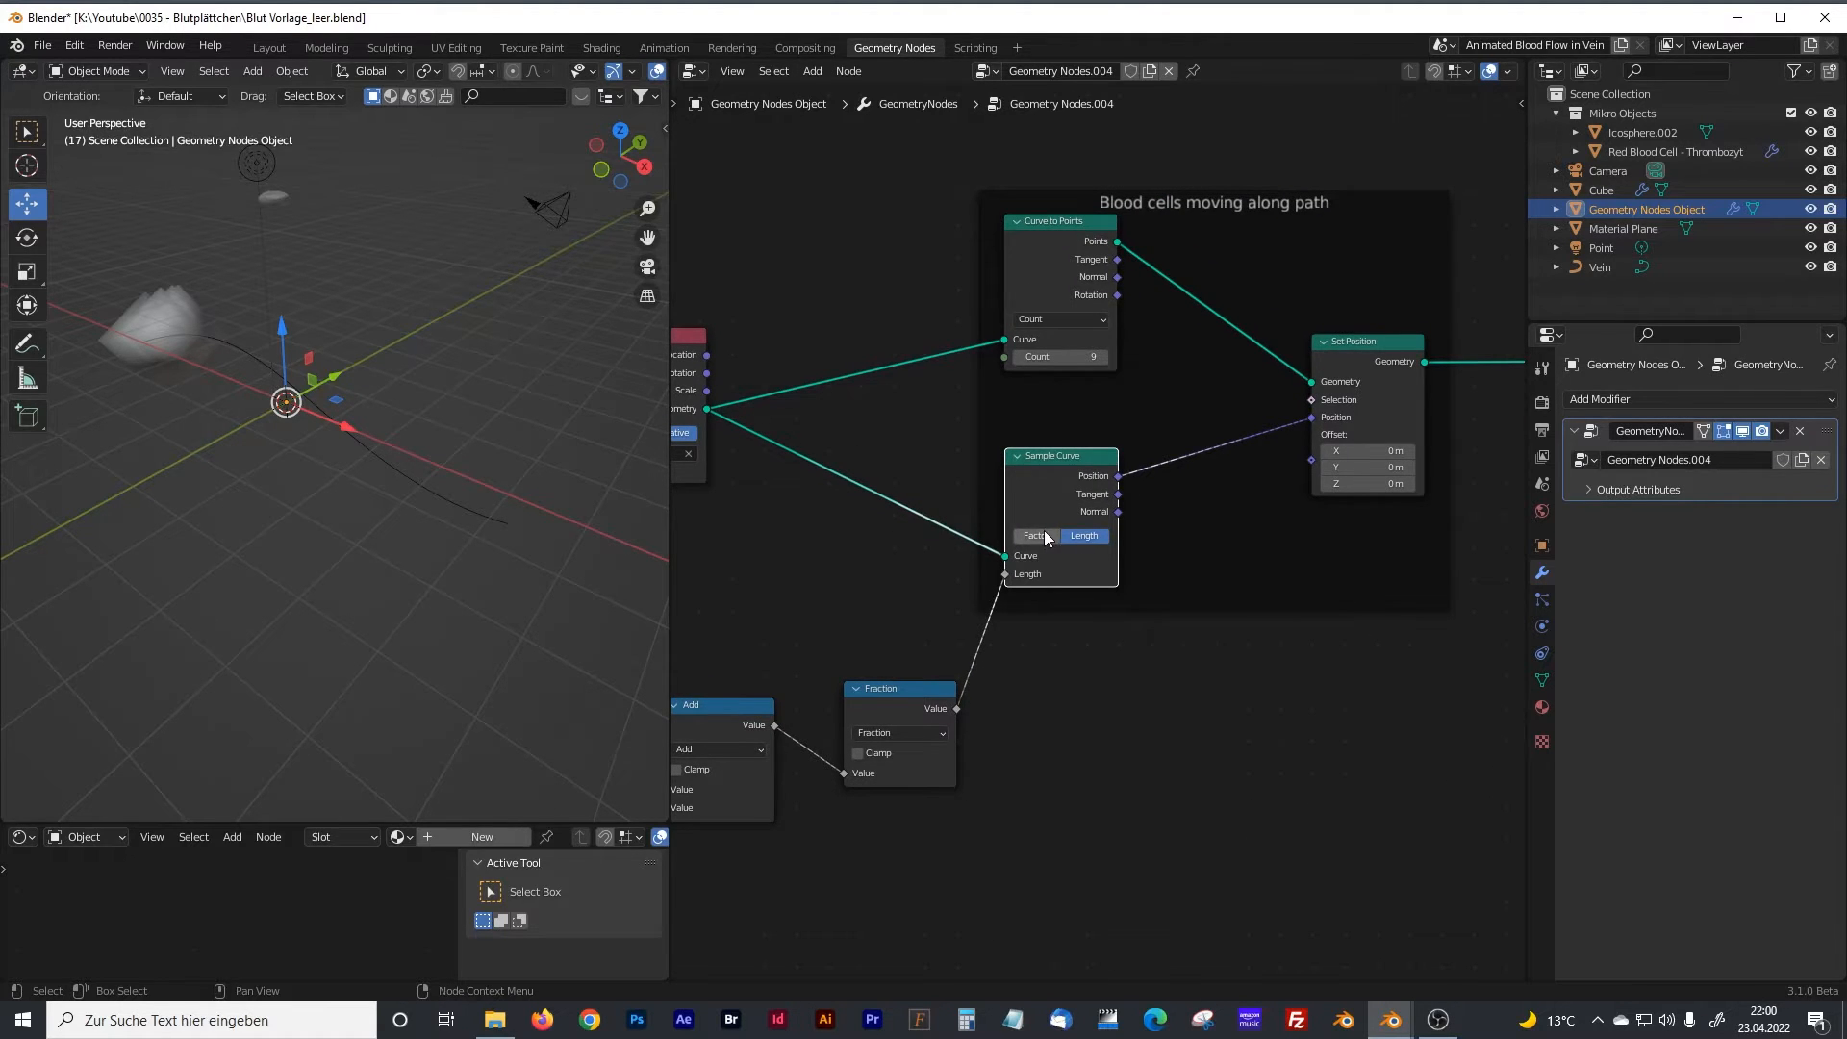
left_click(1042, 531)
middle_click_drag(837, 629, 1268, 508)
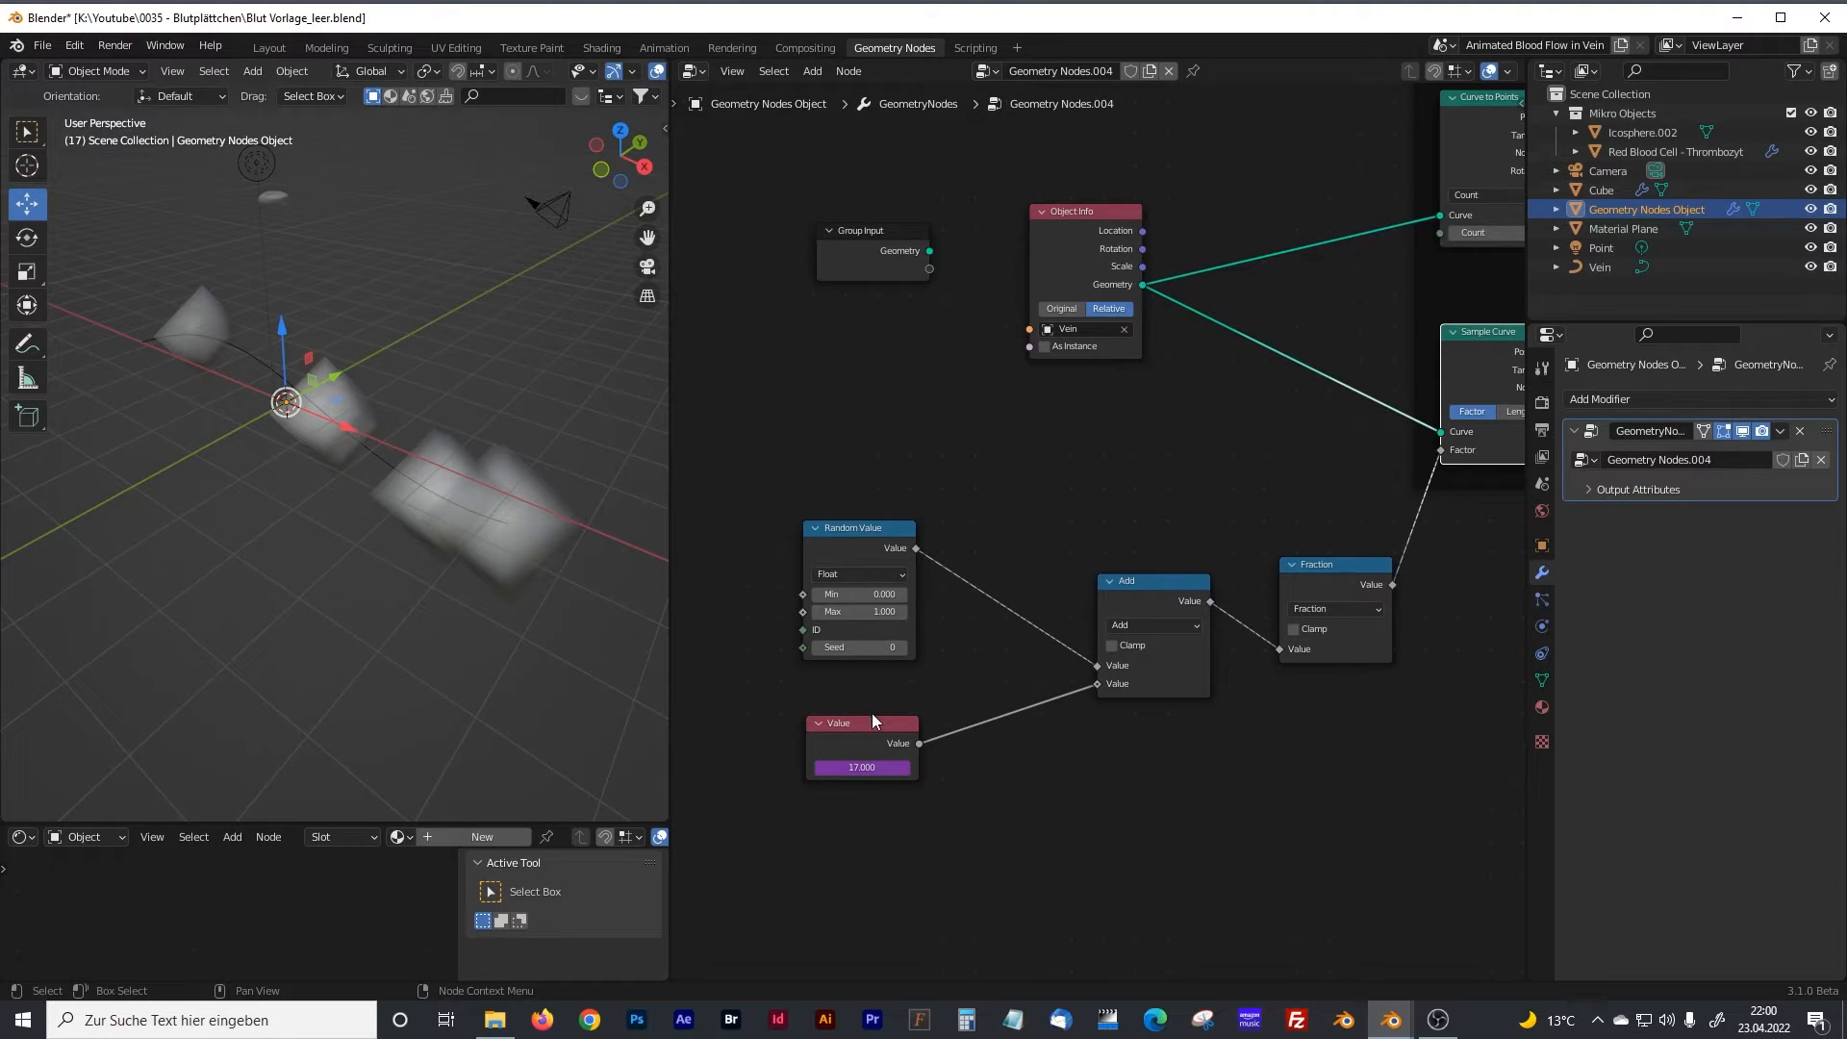
left_click_drag(872, 719, 839, 727)
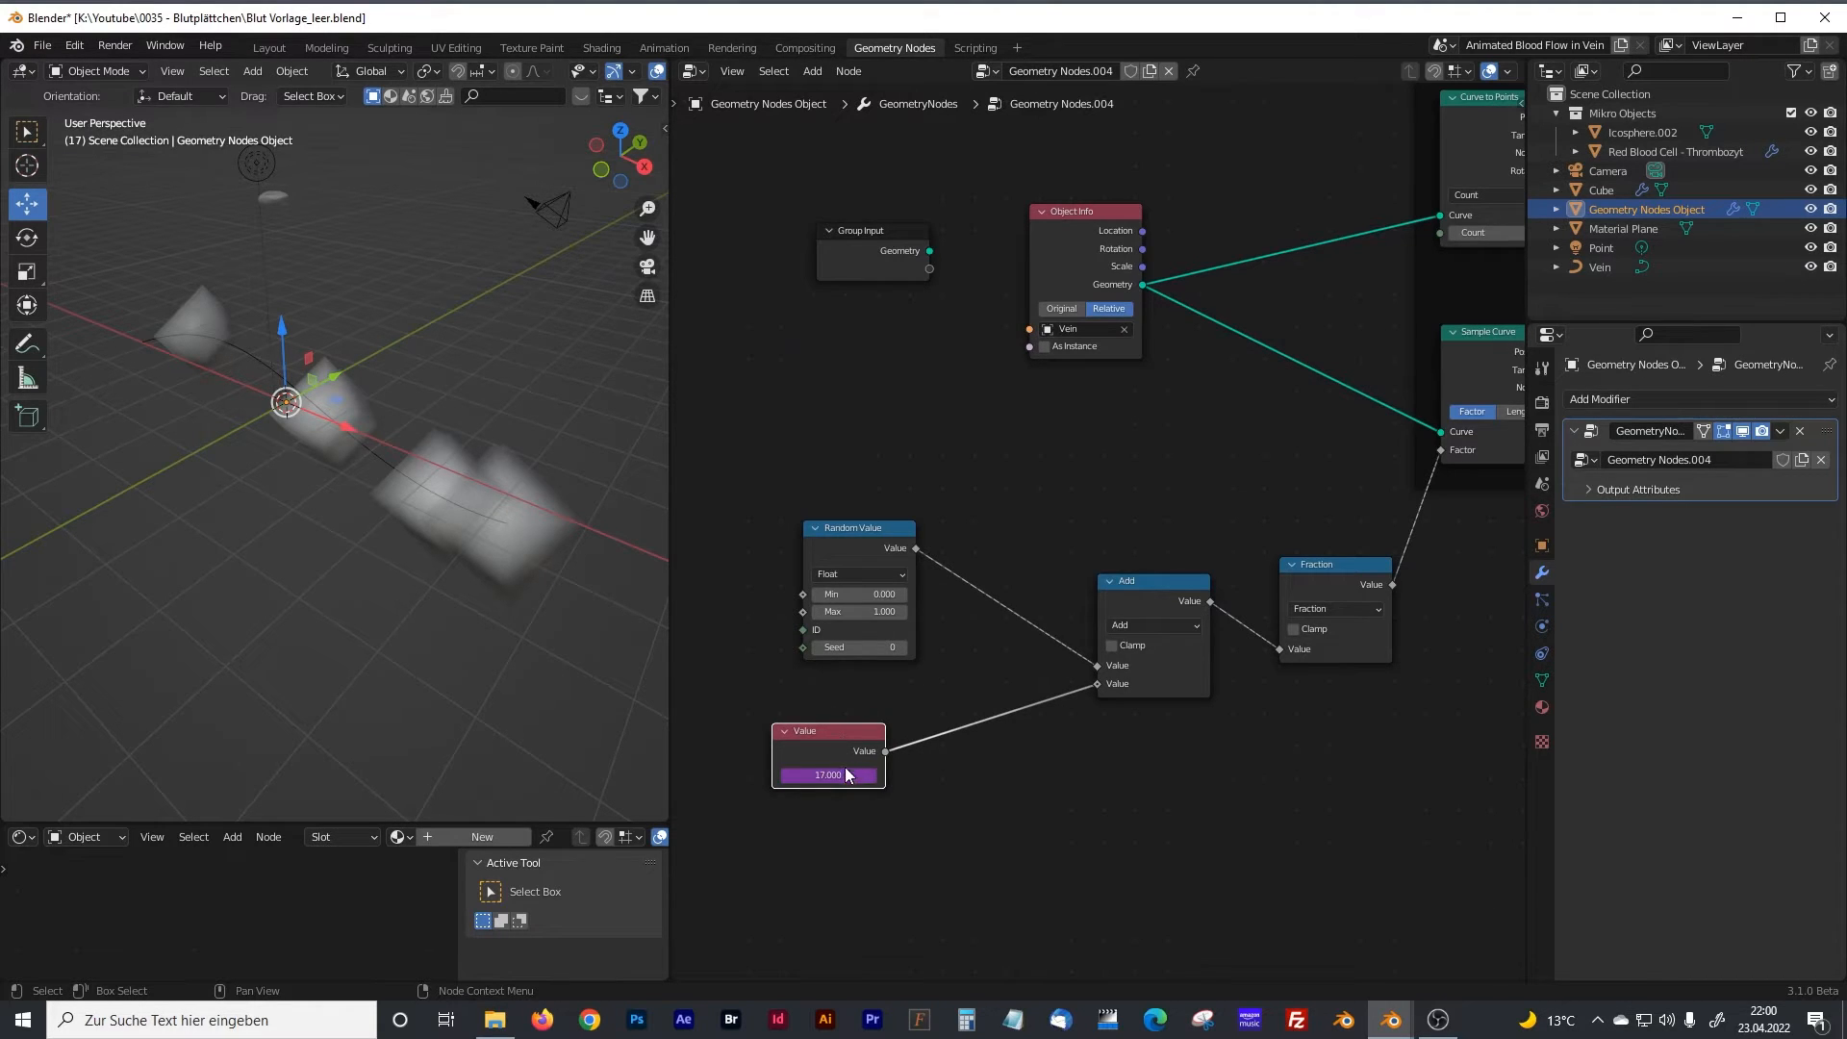
key("space")
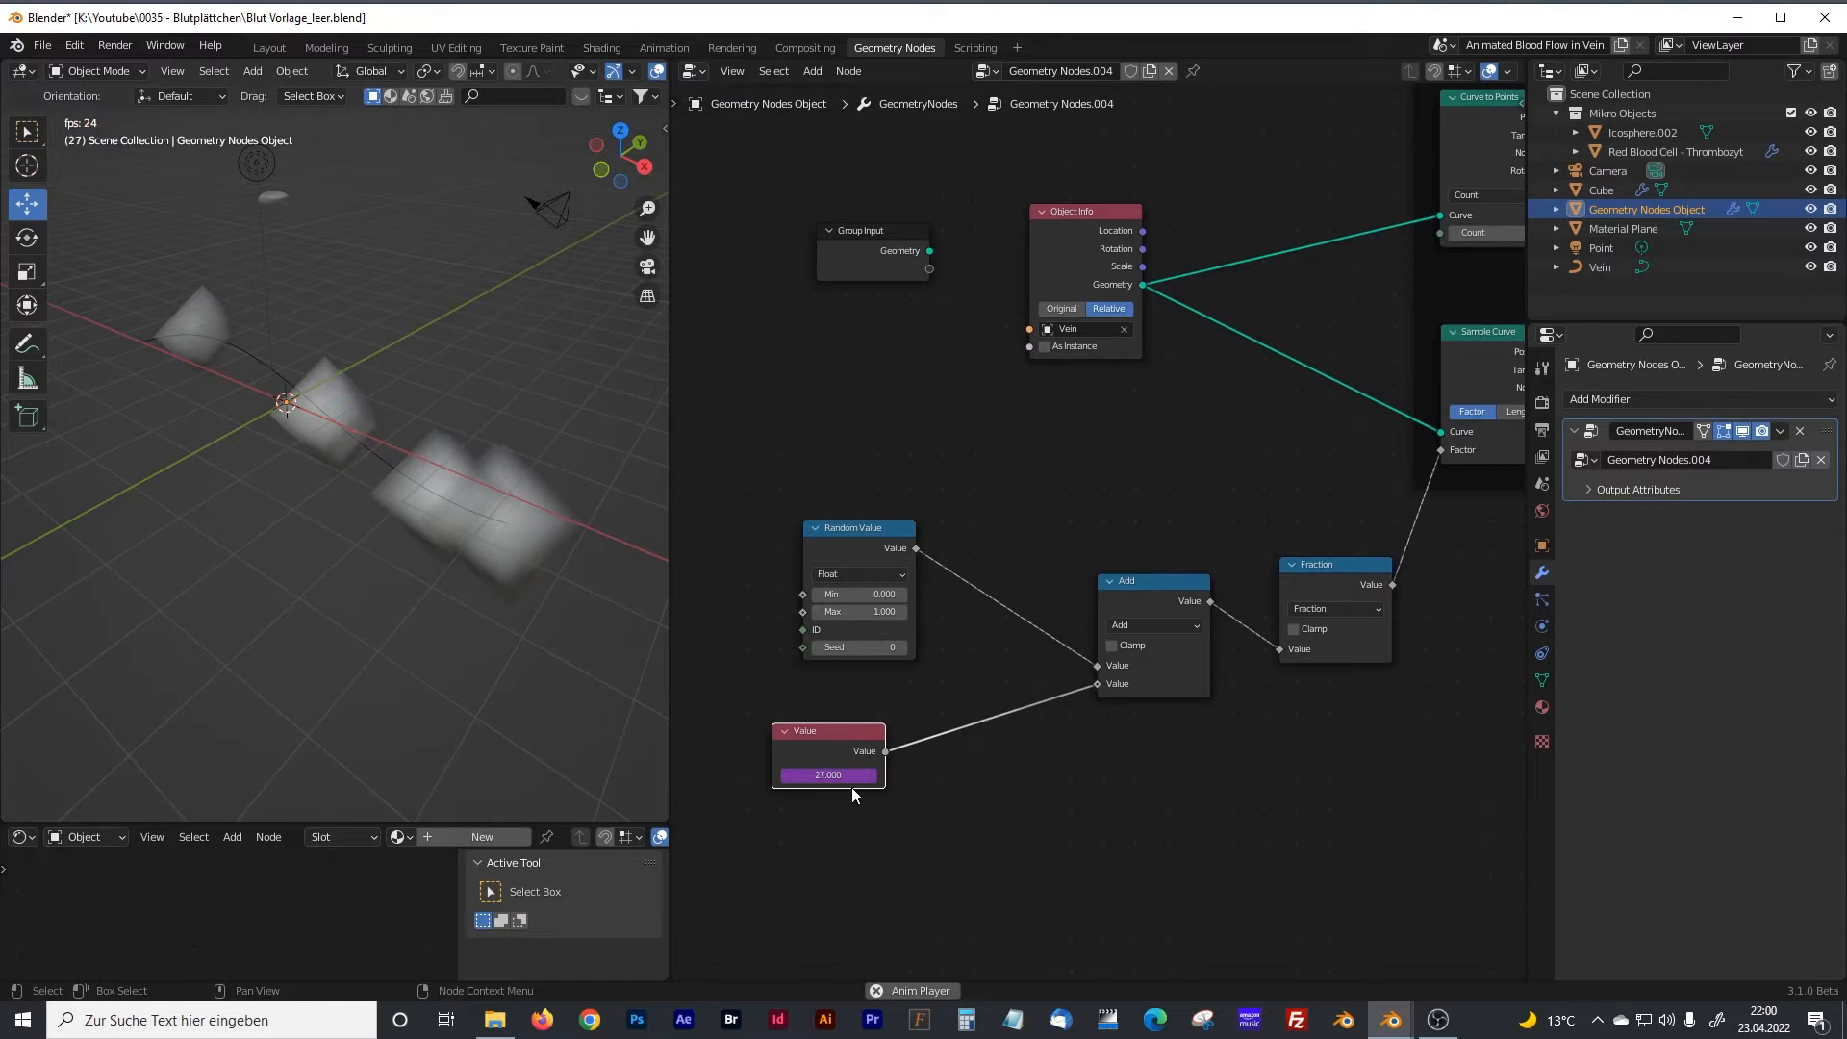
key("space")
Make room beside the Value node and insert a duplicate of the Add node between it and the original Add node.
left_click_drag(861, 738, 797, 713)
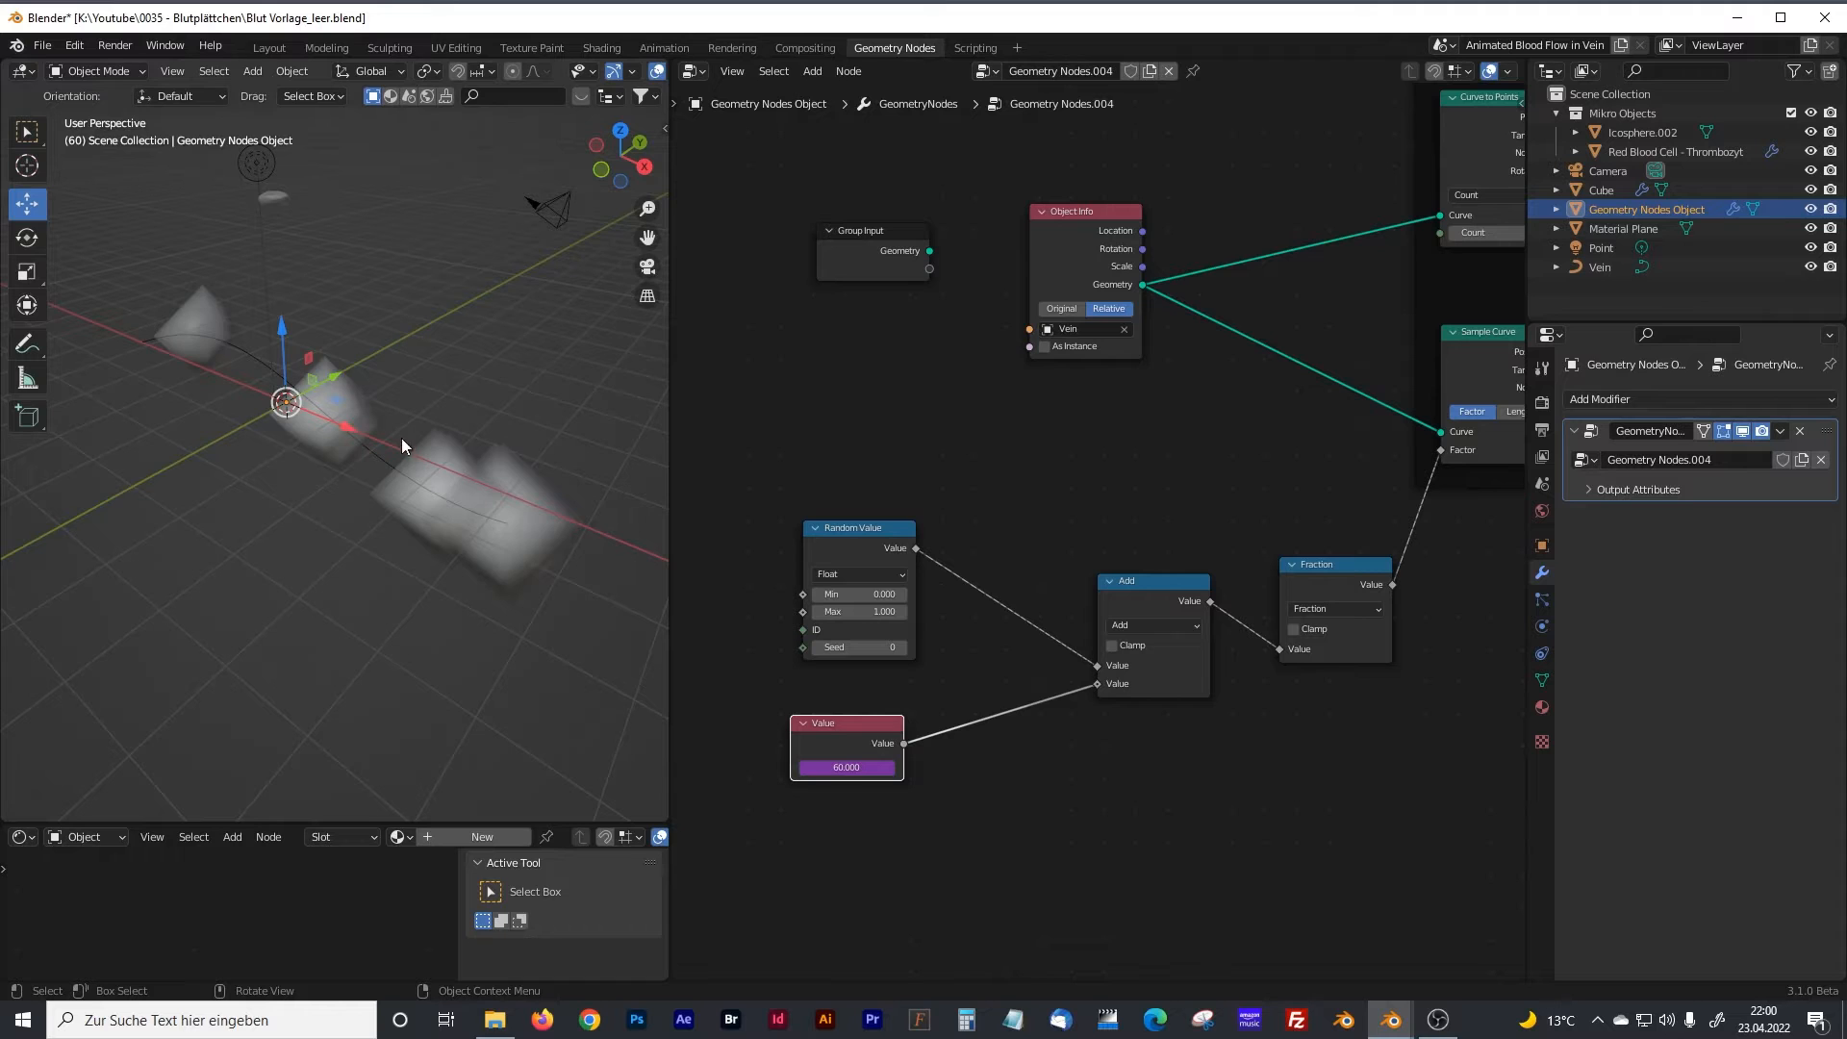
left_click_drag(859, 719, 787, 728)
key("shift+a")
left_click(1150, 578)
key("shift+d")
left_click(958, 696)
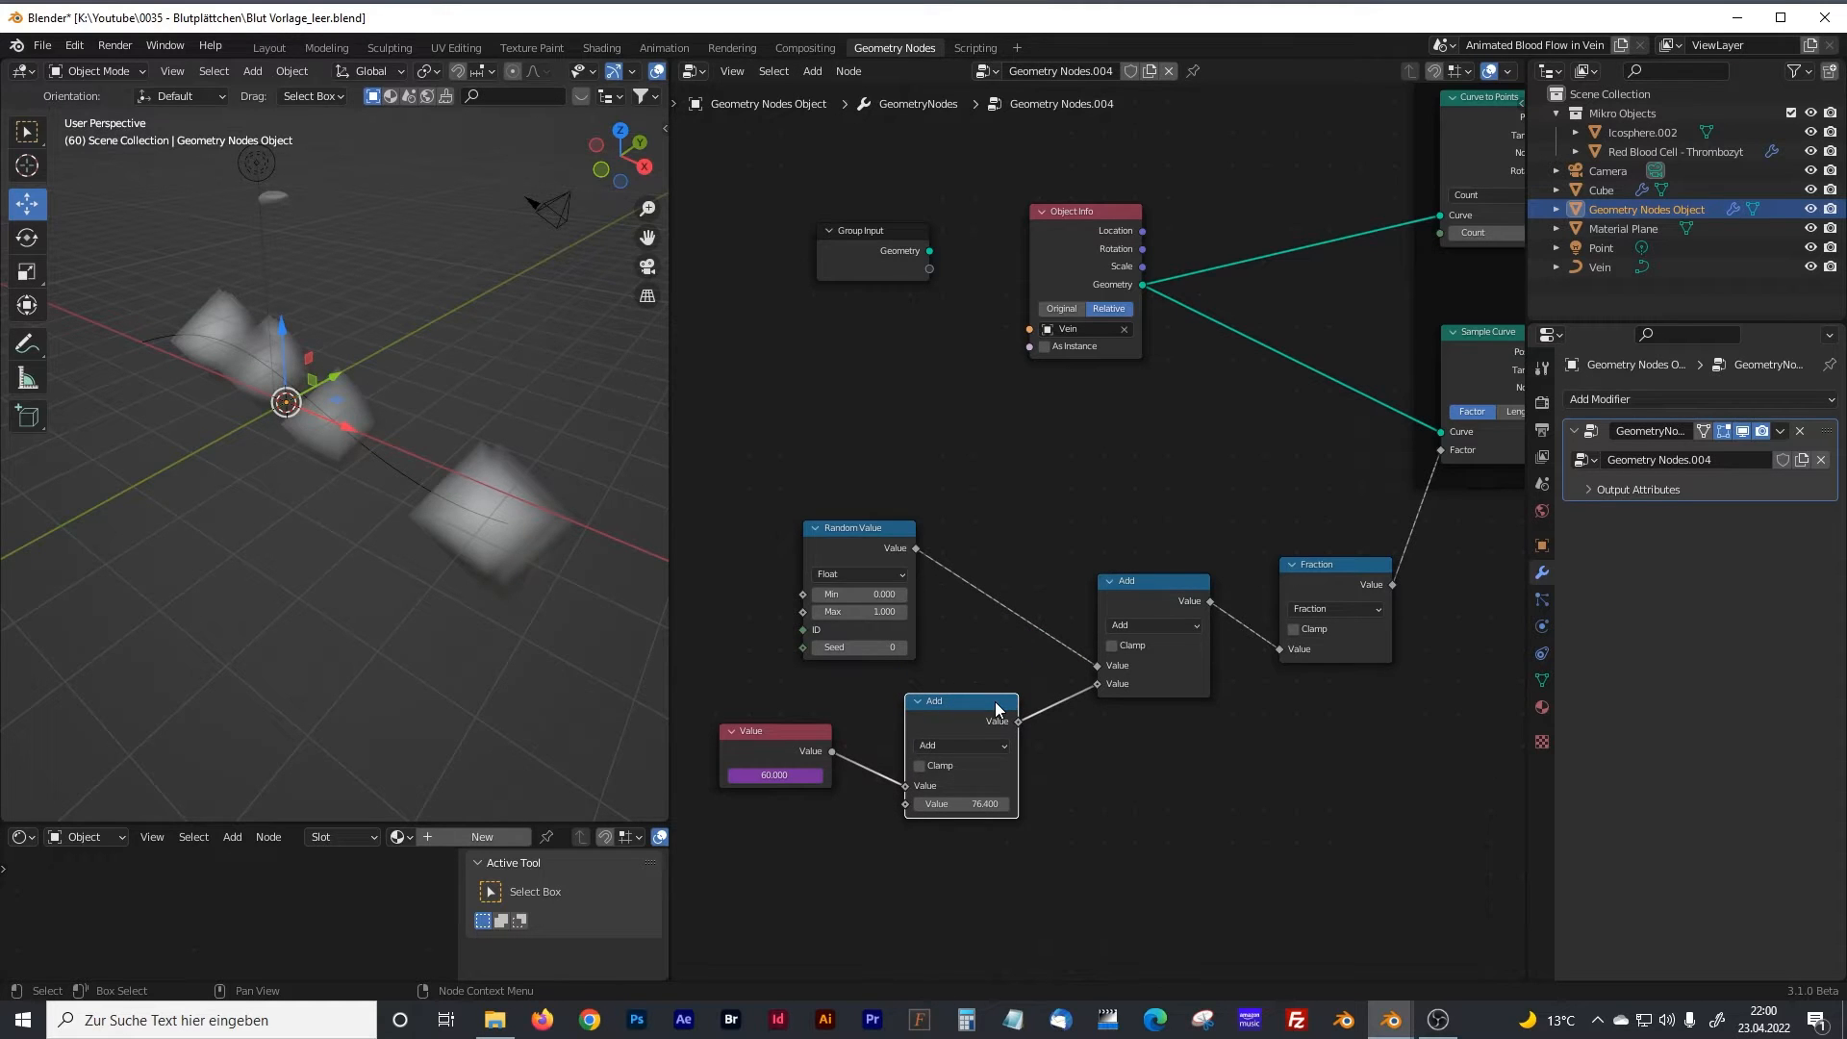
Change the duplicated math node's operation to Divide with a divisor of 50.
left_click(952, 743)
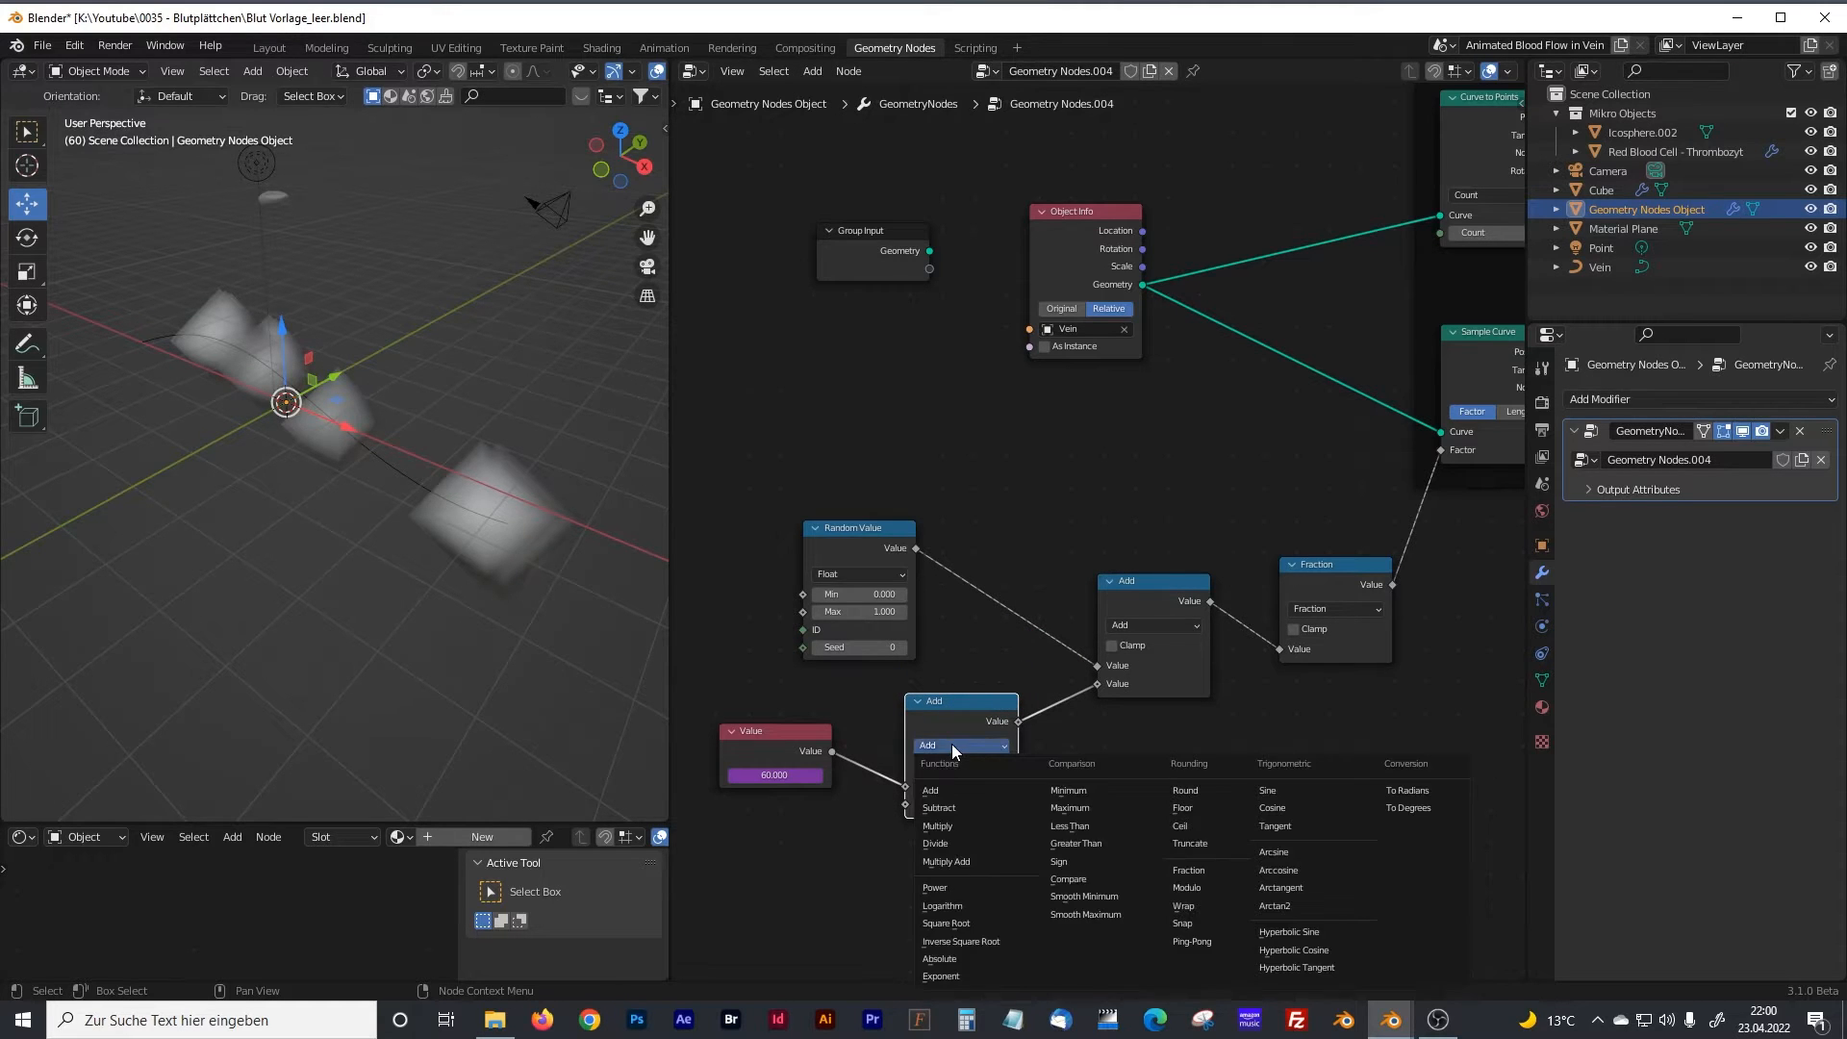
left_click(943, 840)
left_click(985, 804)
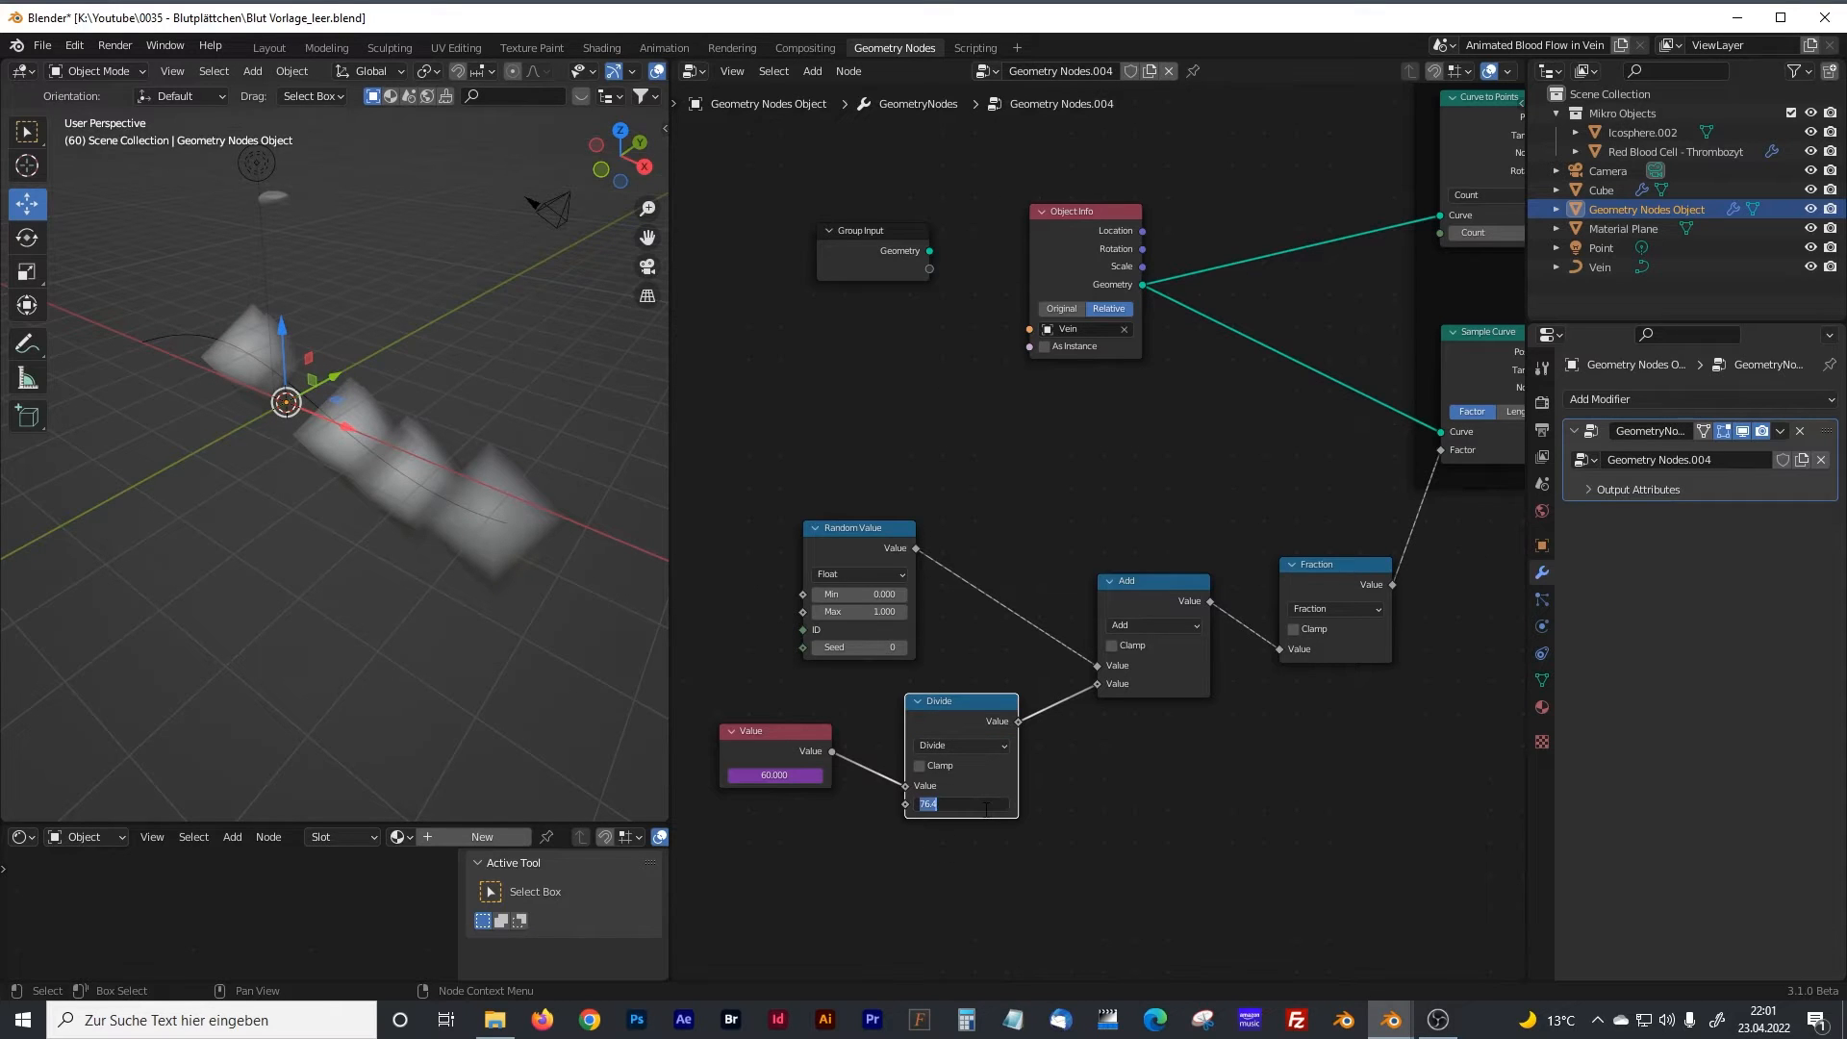
type("50")
key("Return")
Play the animation to check the points' movement along the curve, and tidy the spacing of the Value and Divide nodes.
key("space")
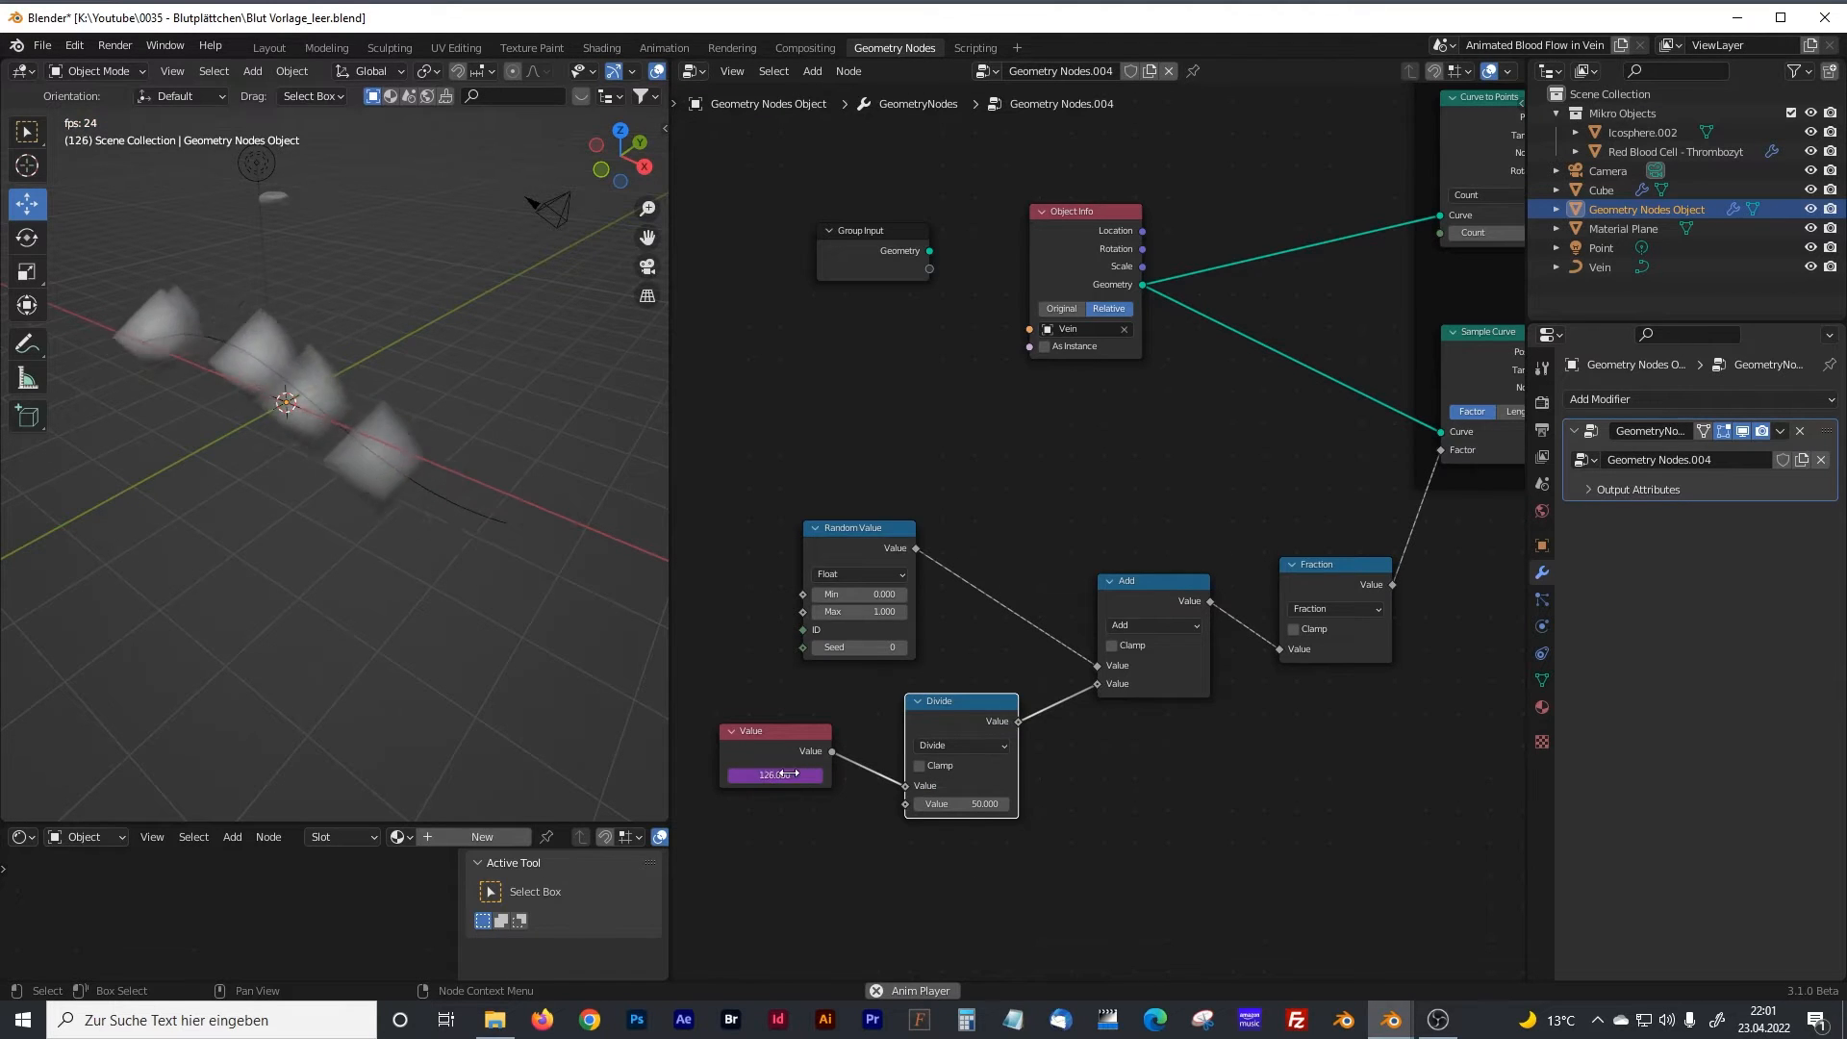
left_click_drag(775, 731, 781, 751)
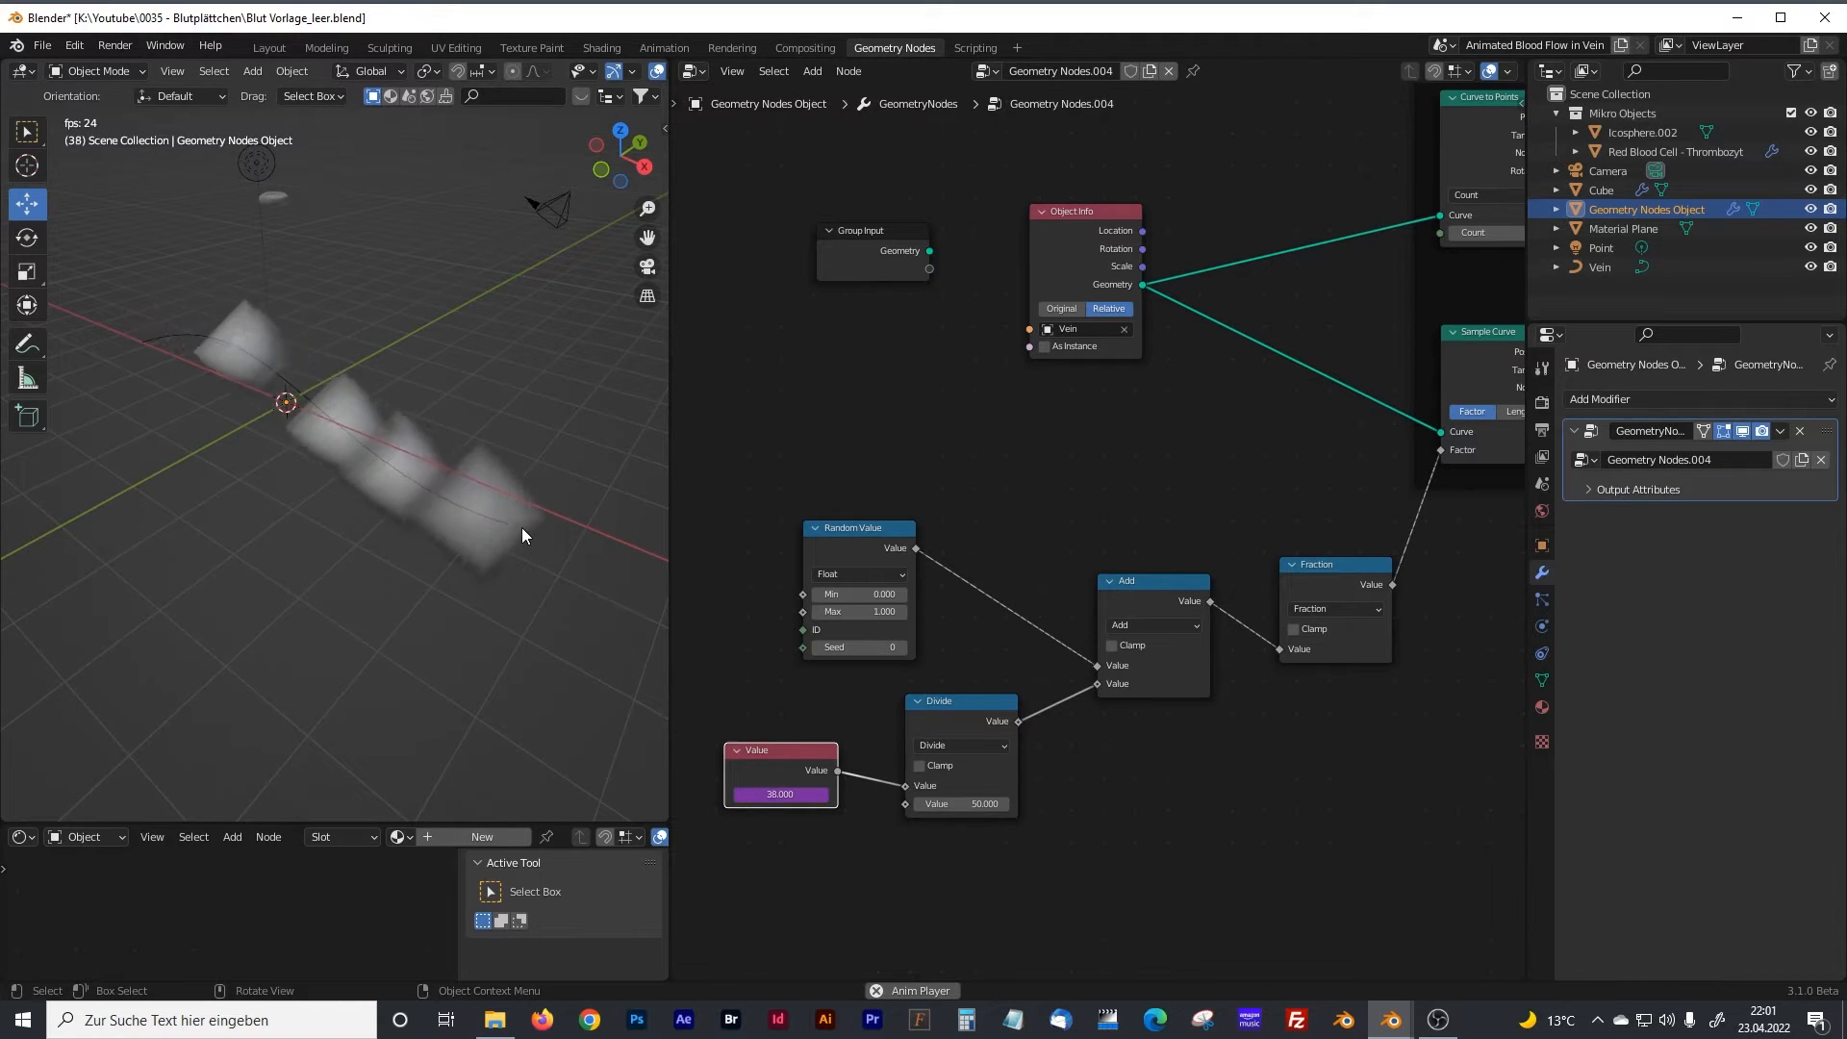
left_click_drag(960, 705, 973, 706)
left_click_drag(804, 755, 833, 765)
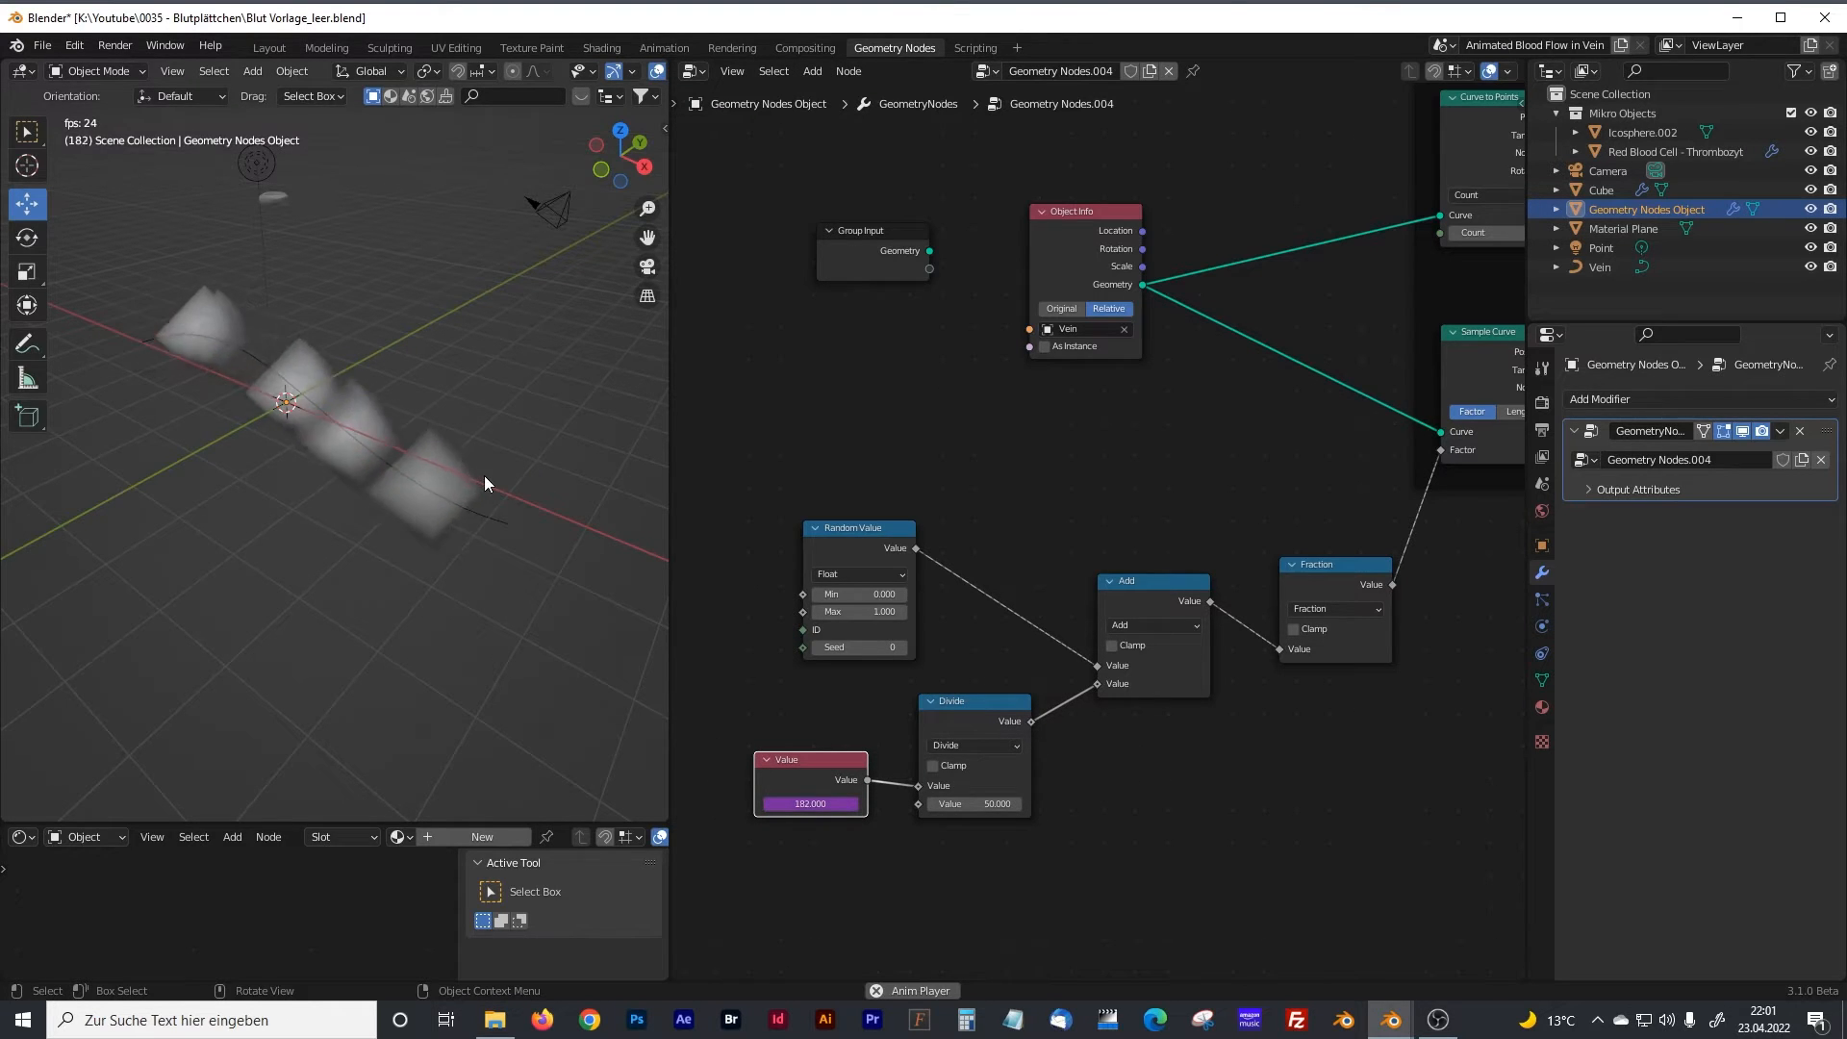
mouse_move(495, 448)
middle_mouse_down()
mouse_move(448, 469)
mouse_move(425, 419)
mouse_move(471, 436)
middle_mouse_up()
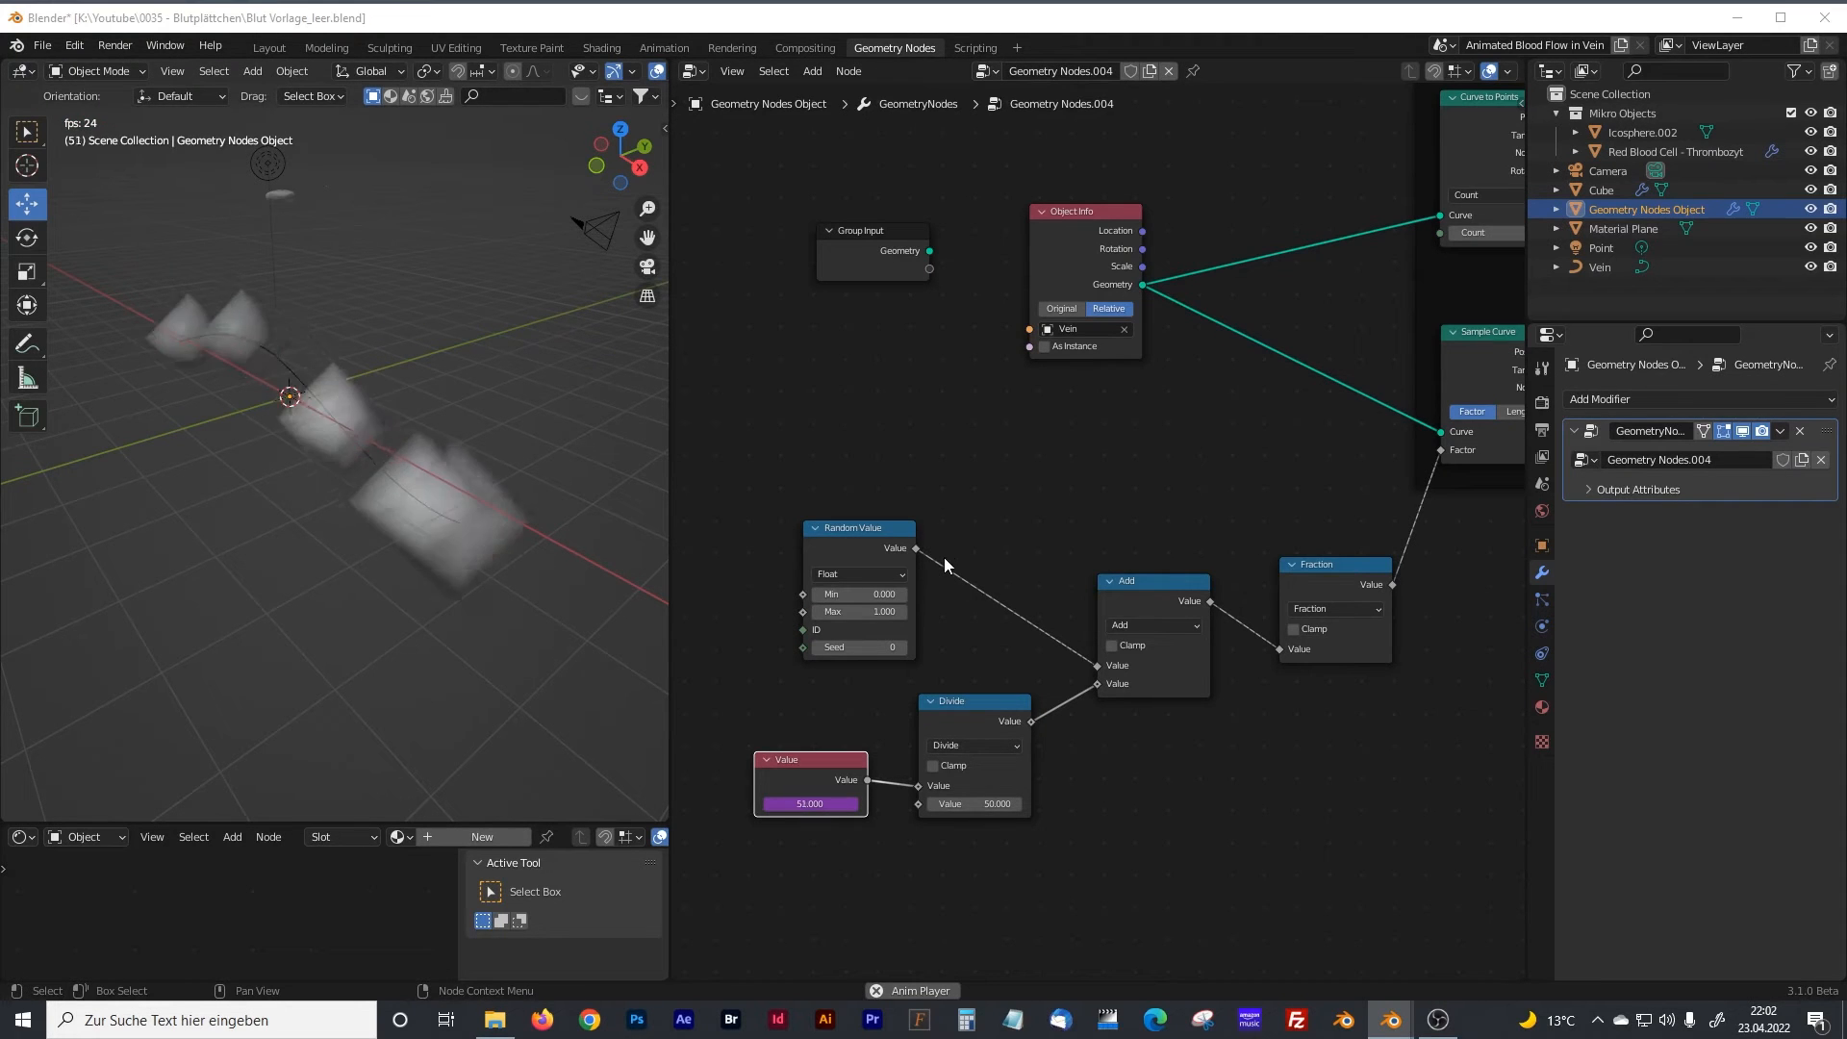
Join the Random Value, Value, Divide, Add and Fraction nodes into a frame and reposition it below the Object Info node.
middle_click_drag(978, 495, 921, 380)
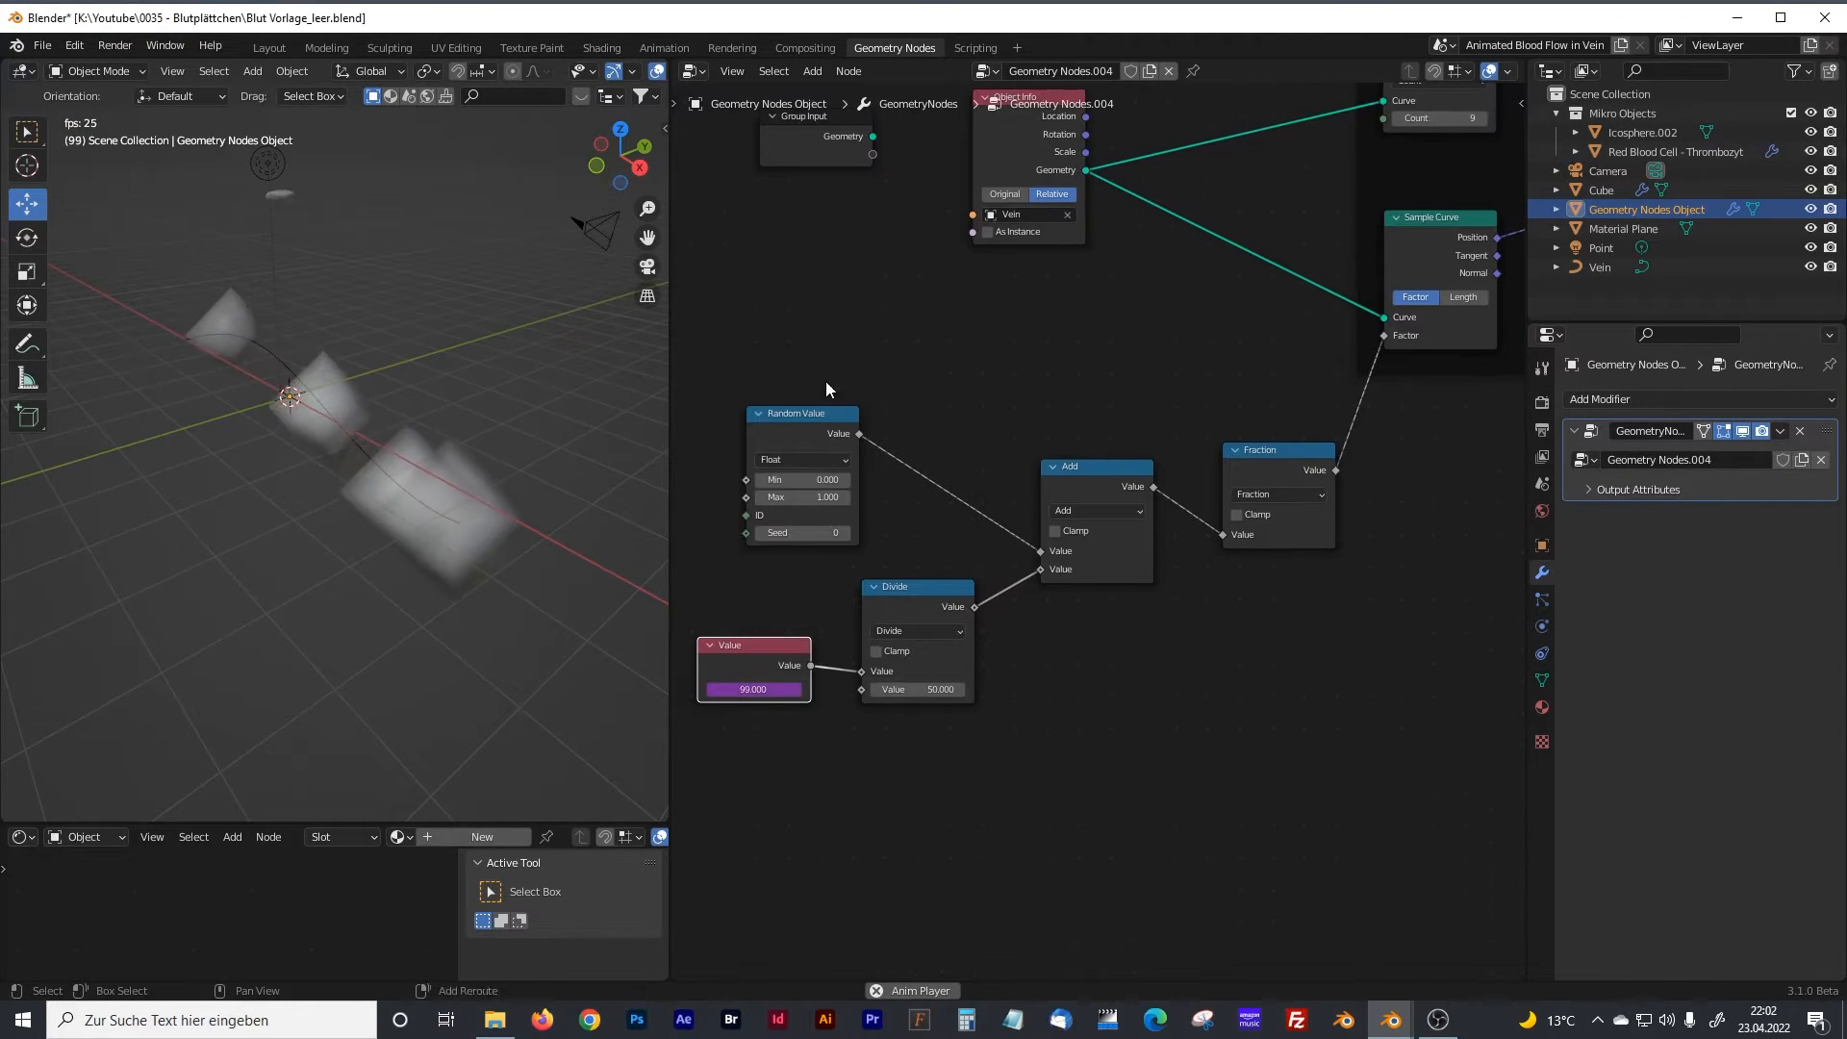
left_click_drag(710, 401, 1378, 840)
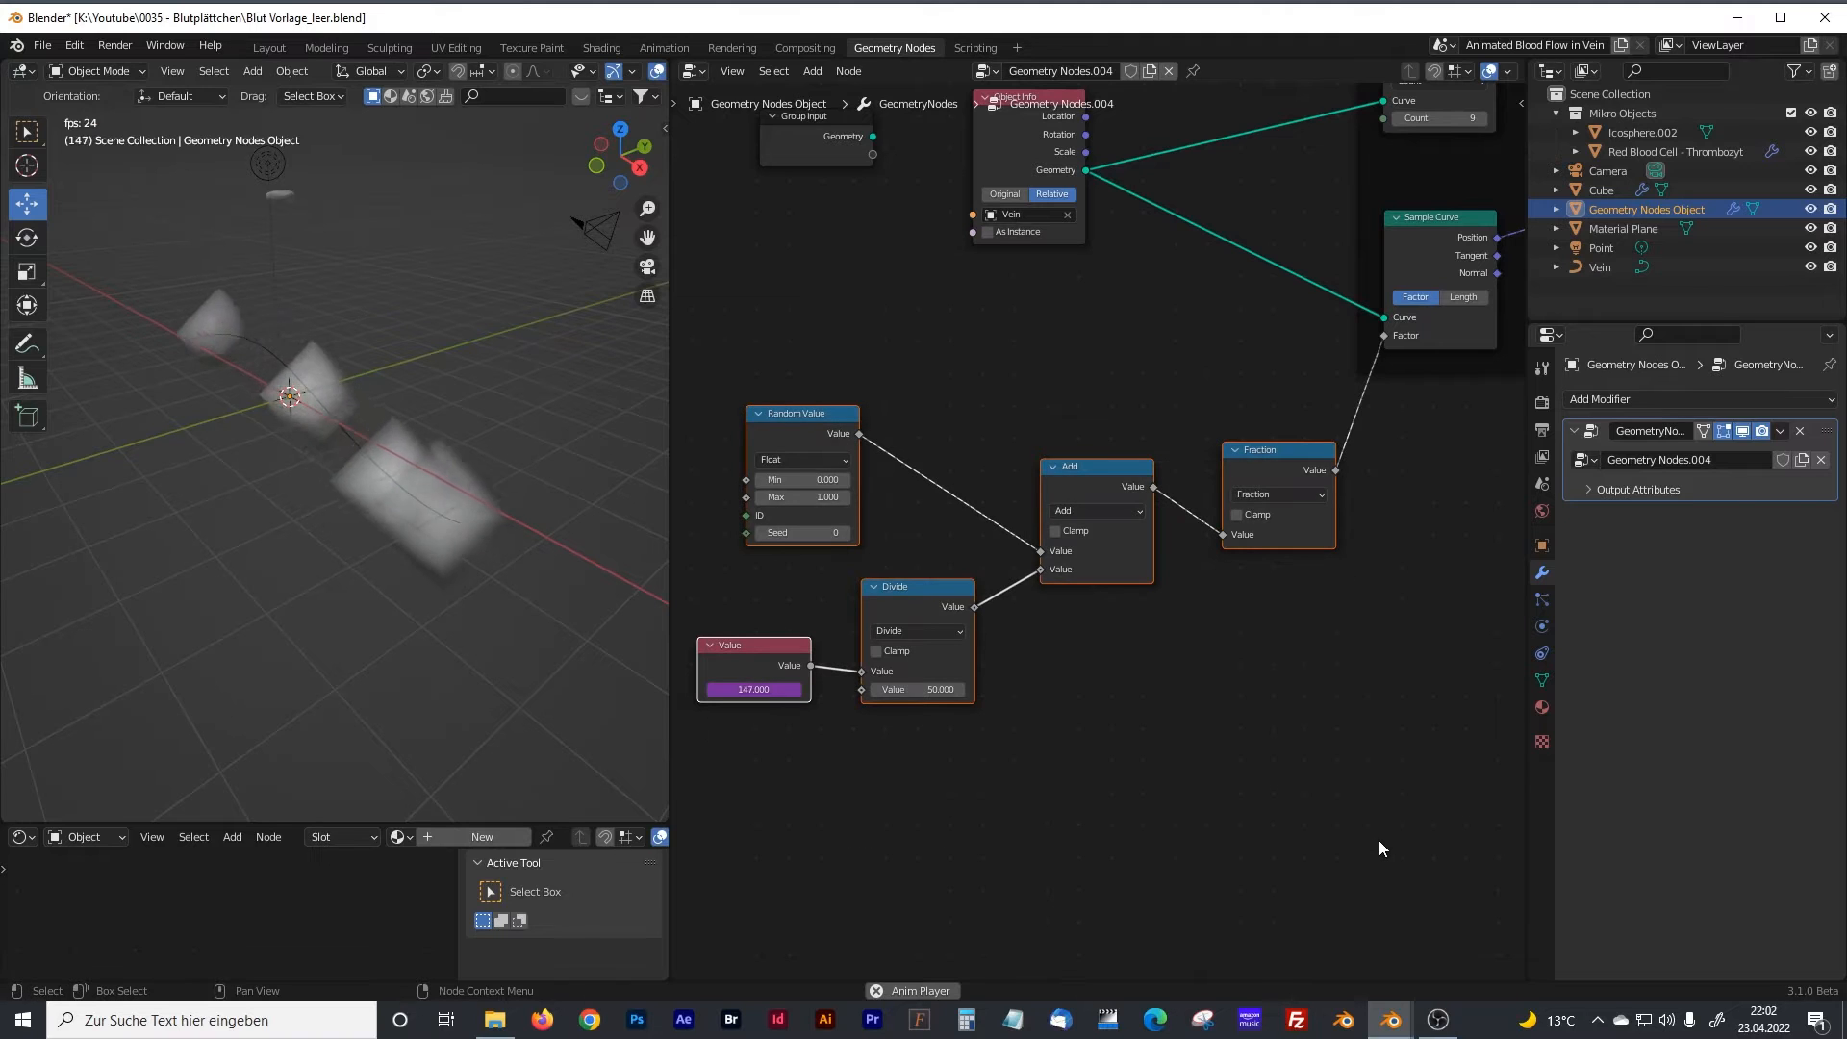
key("ctrl+j")
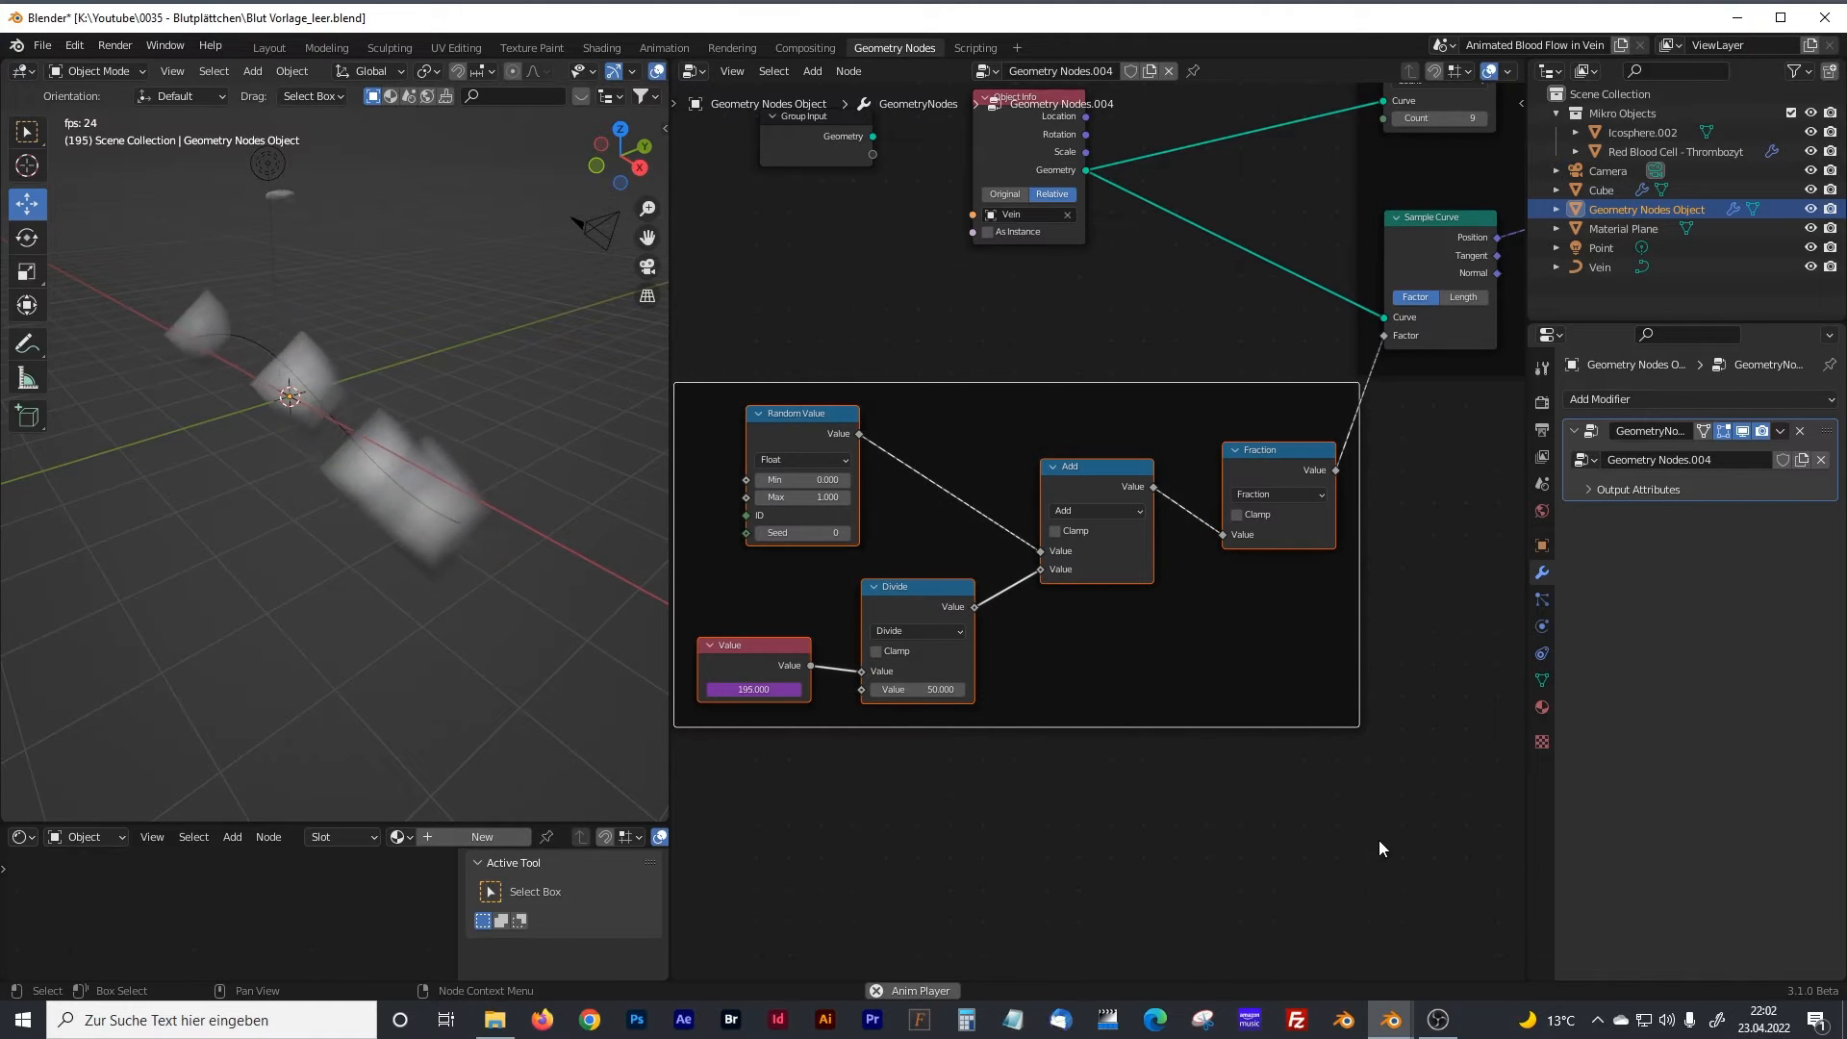
left_click_drag(1030, 387, 1071, 449)
Label the new node frame "Animate the blood cells".
key("F2")
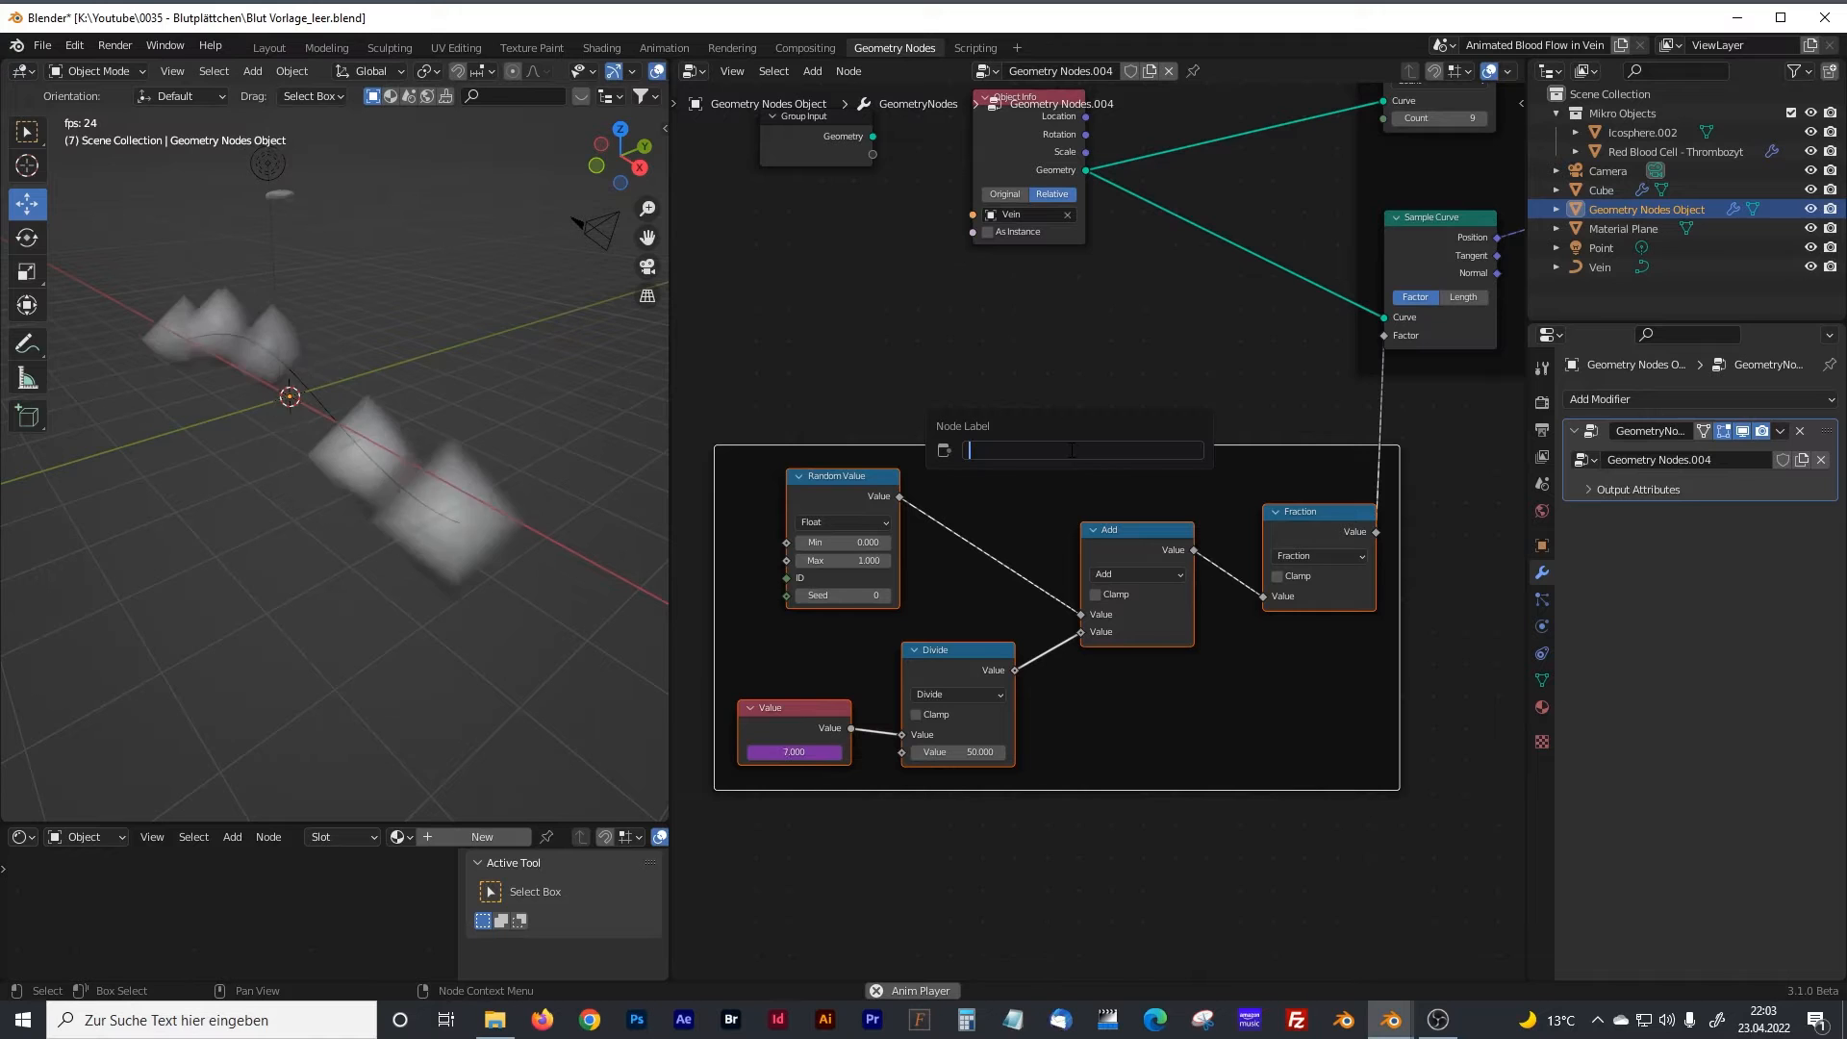
type("A")
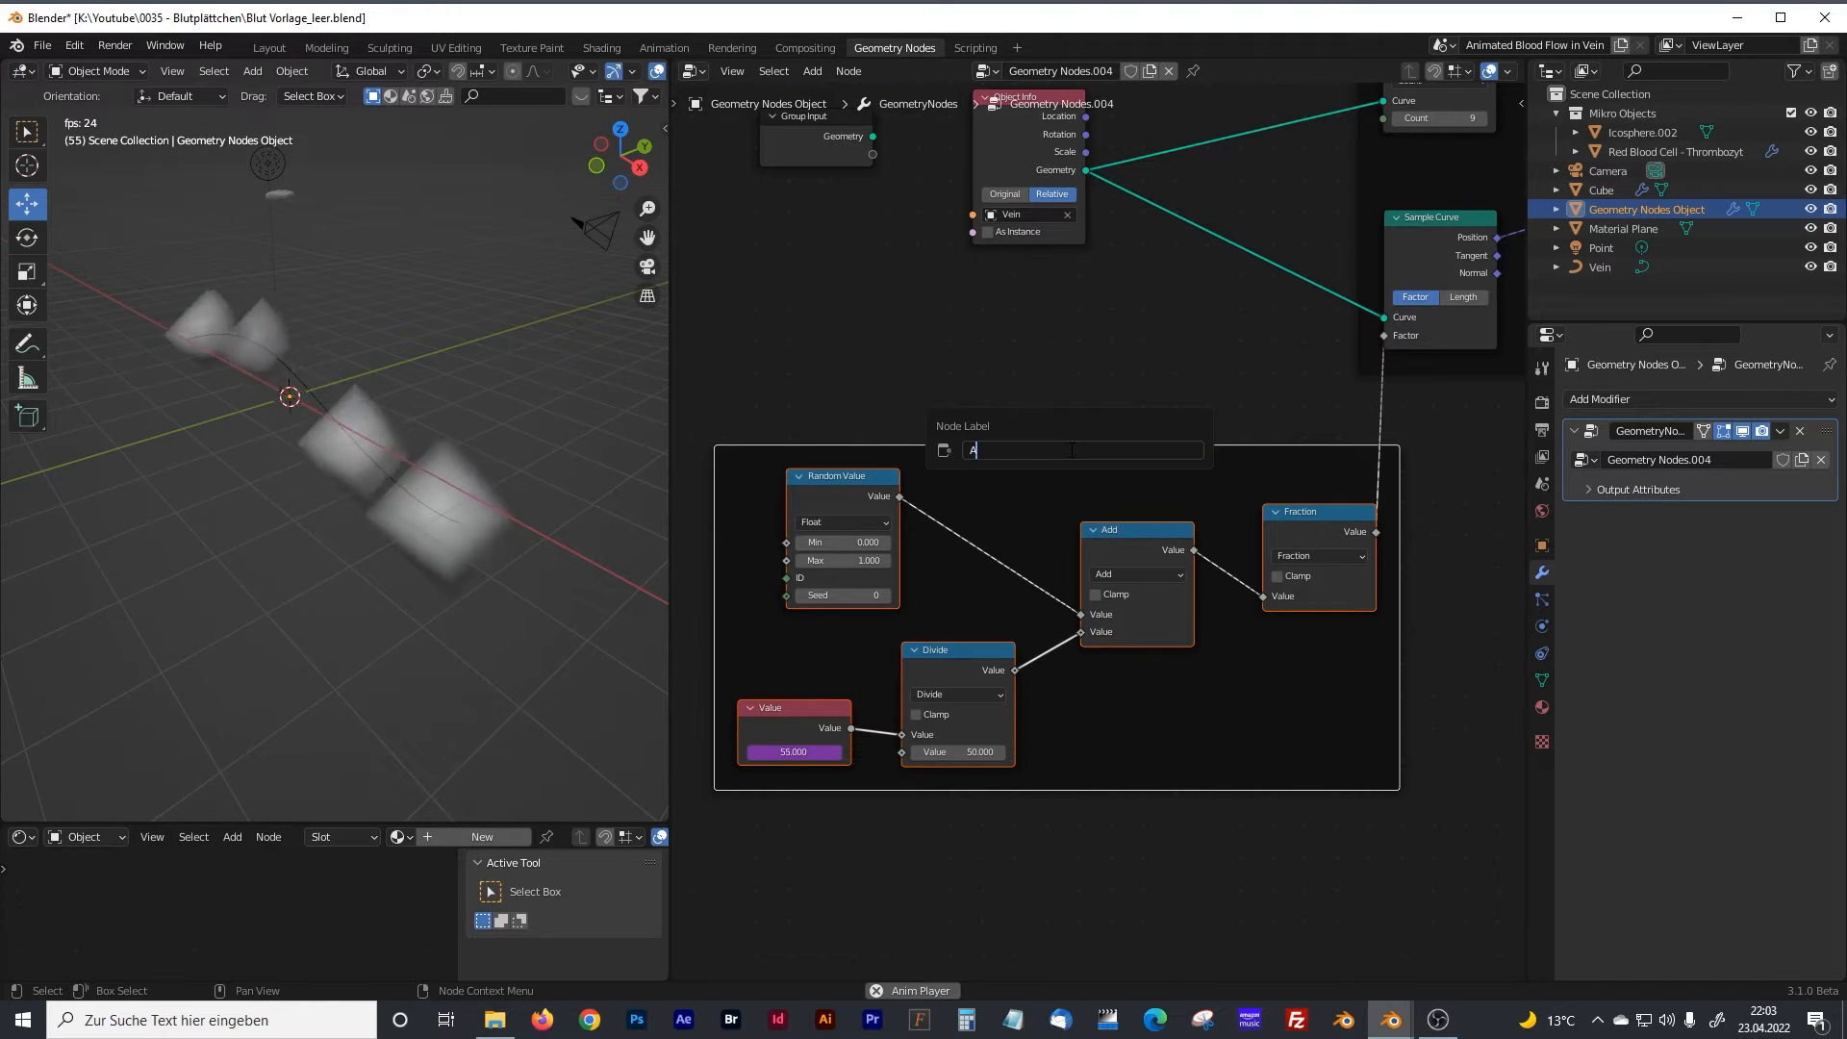
type("nimatie")
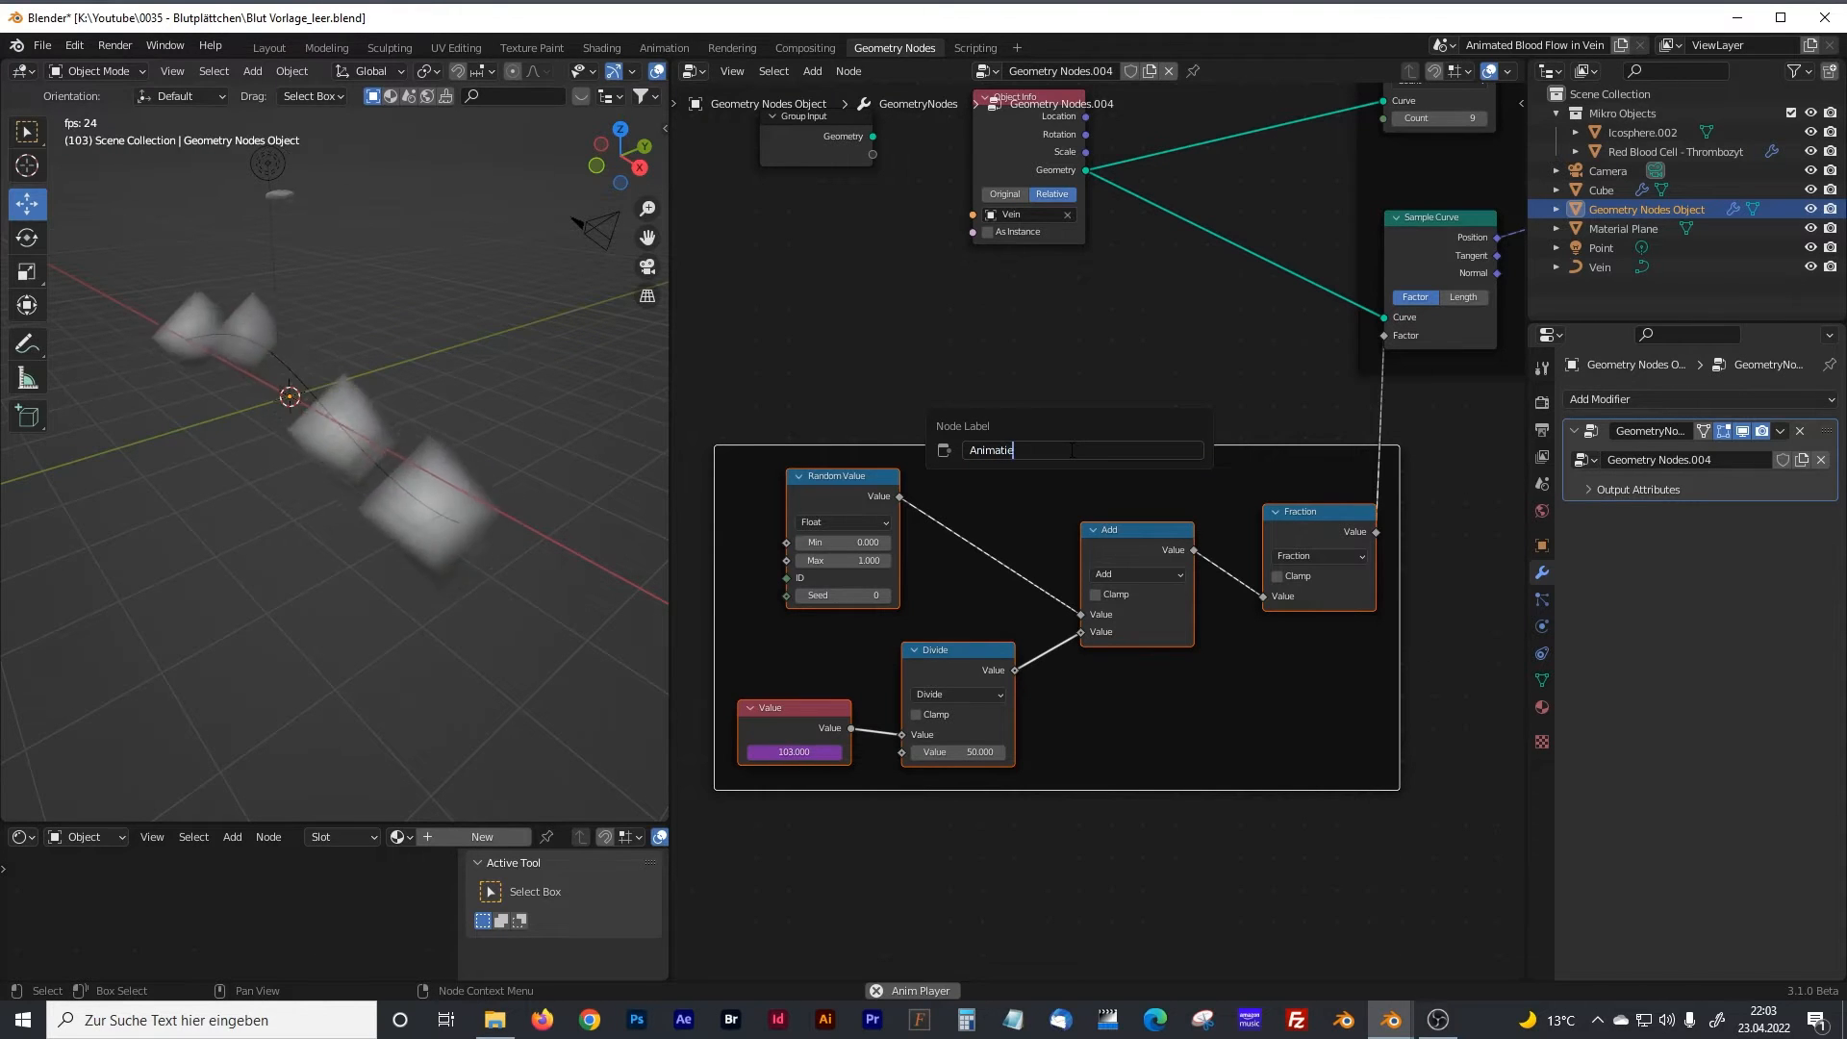
key("BackSpace")
key("BackSpace")
type("e the")
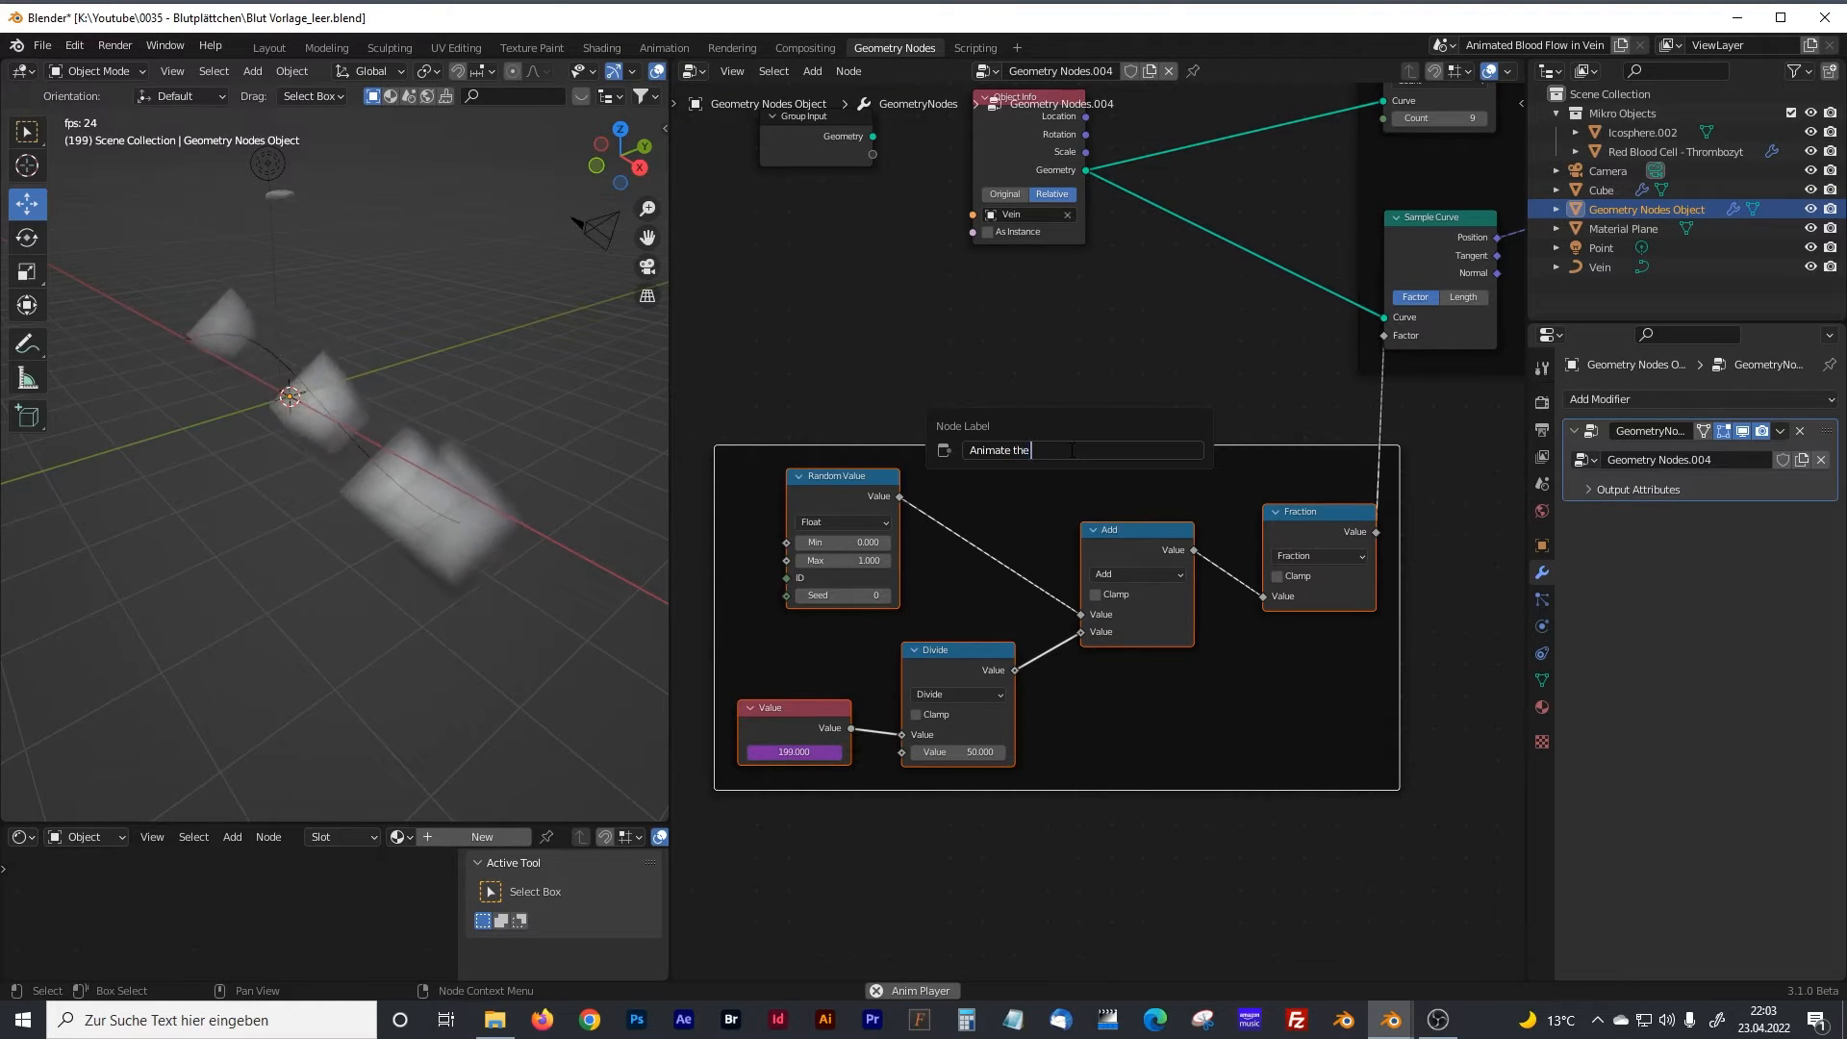
type(" the blood cells")
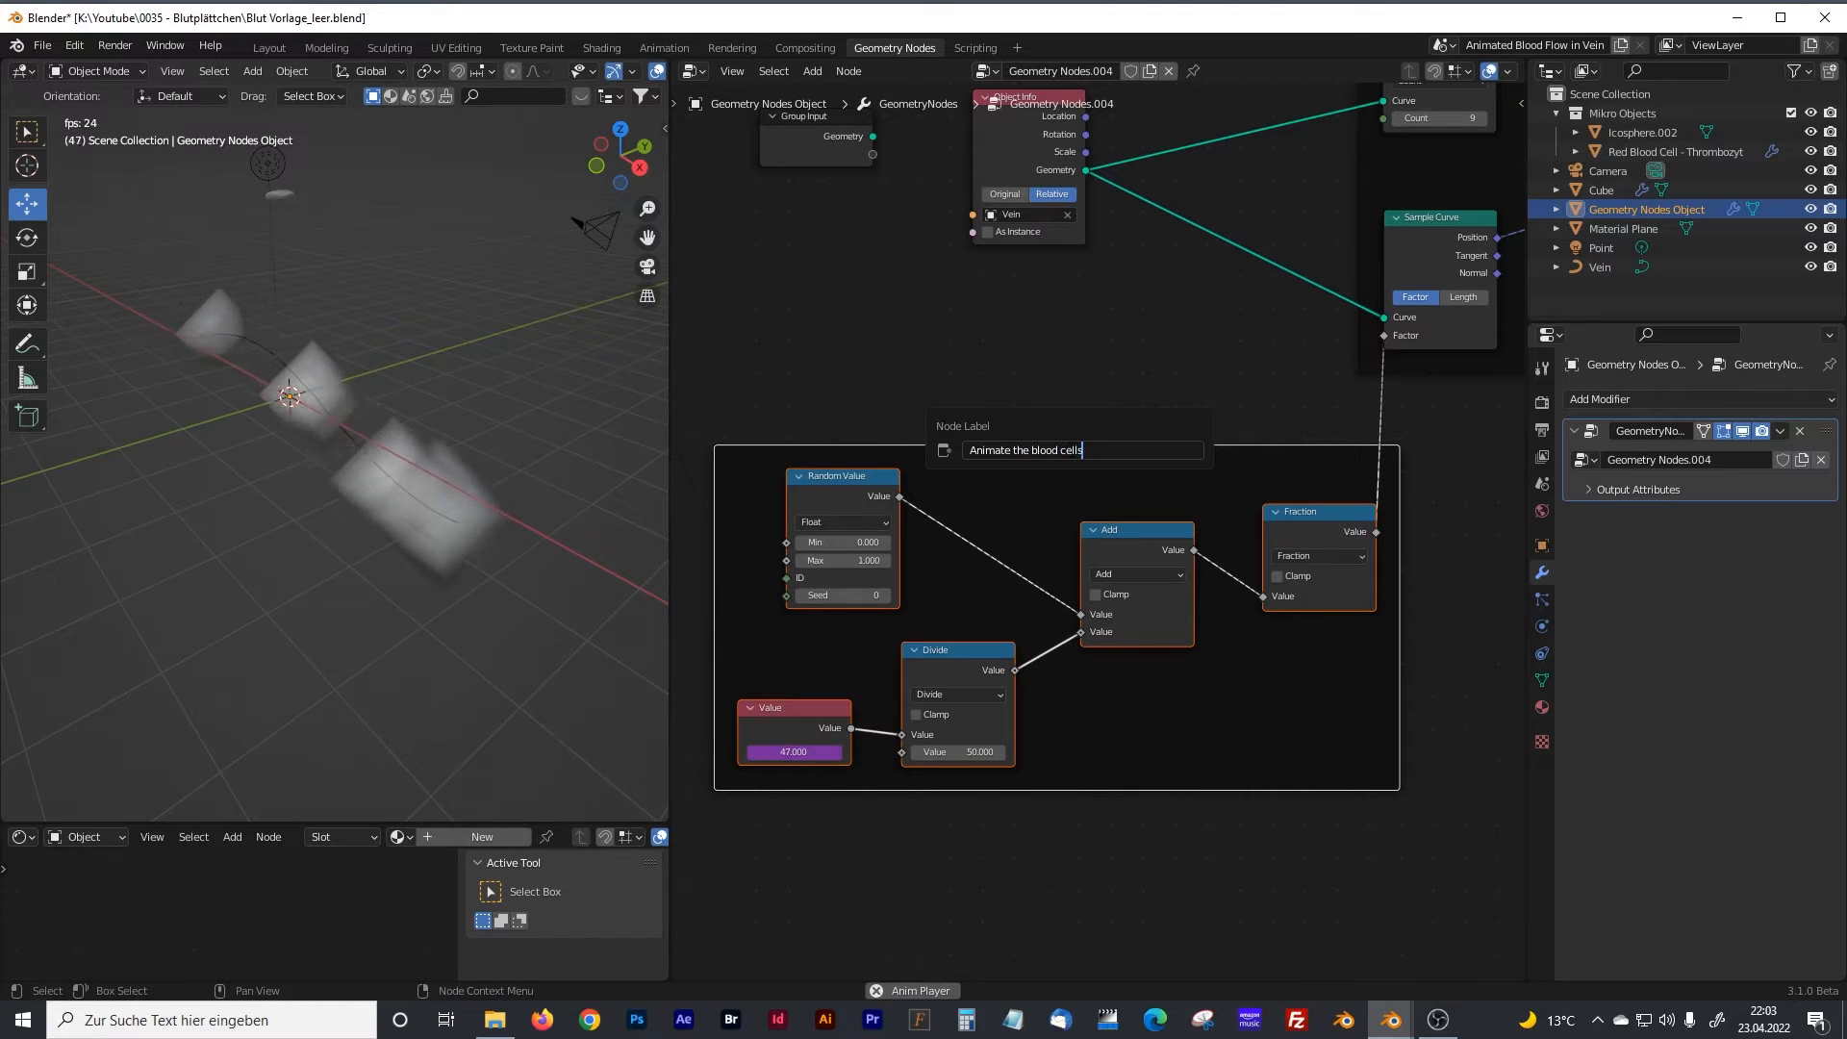
key("Return")
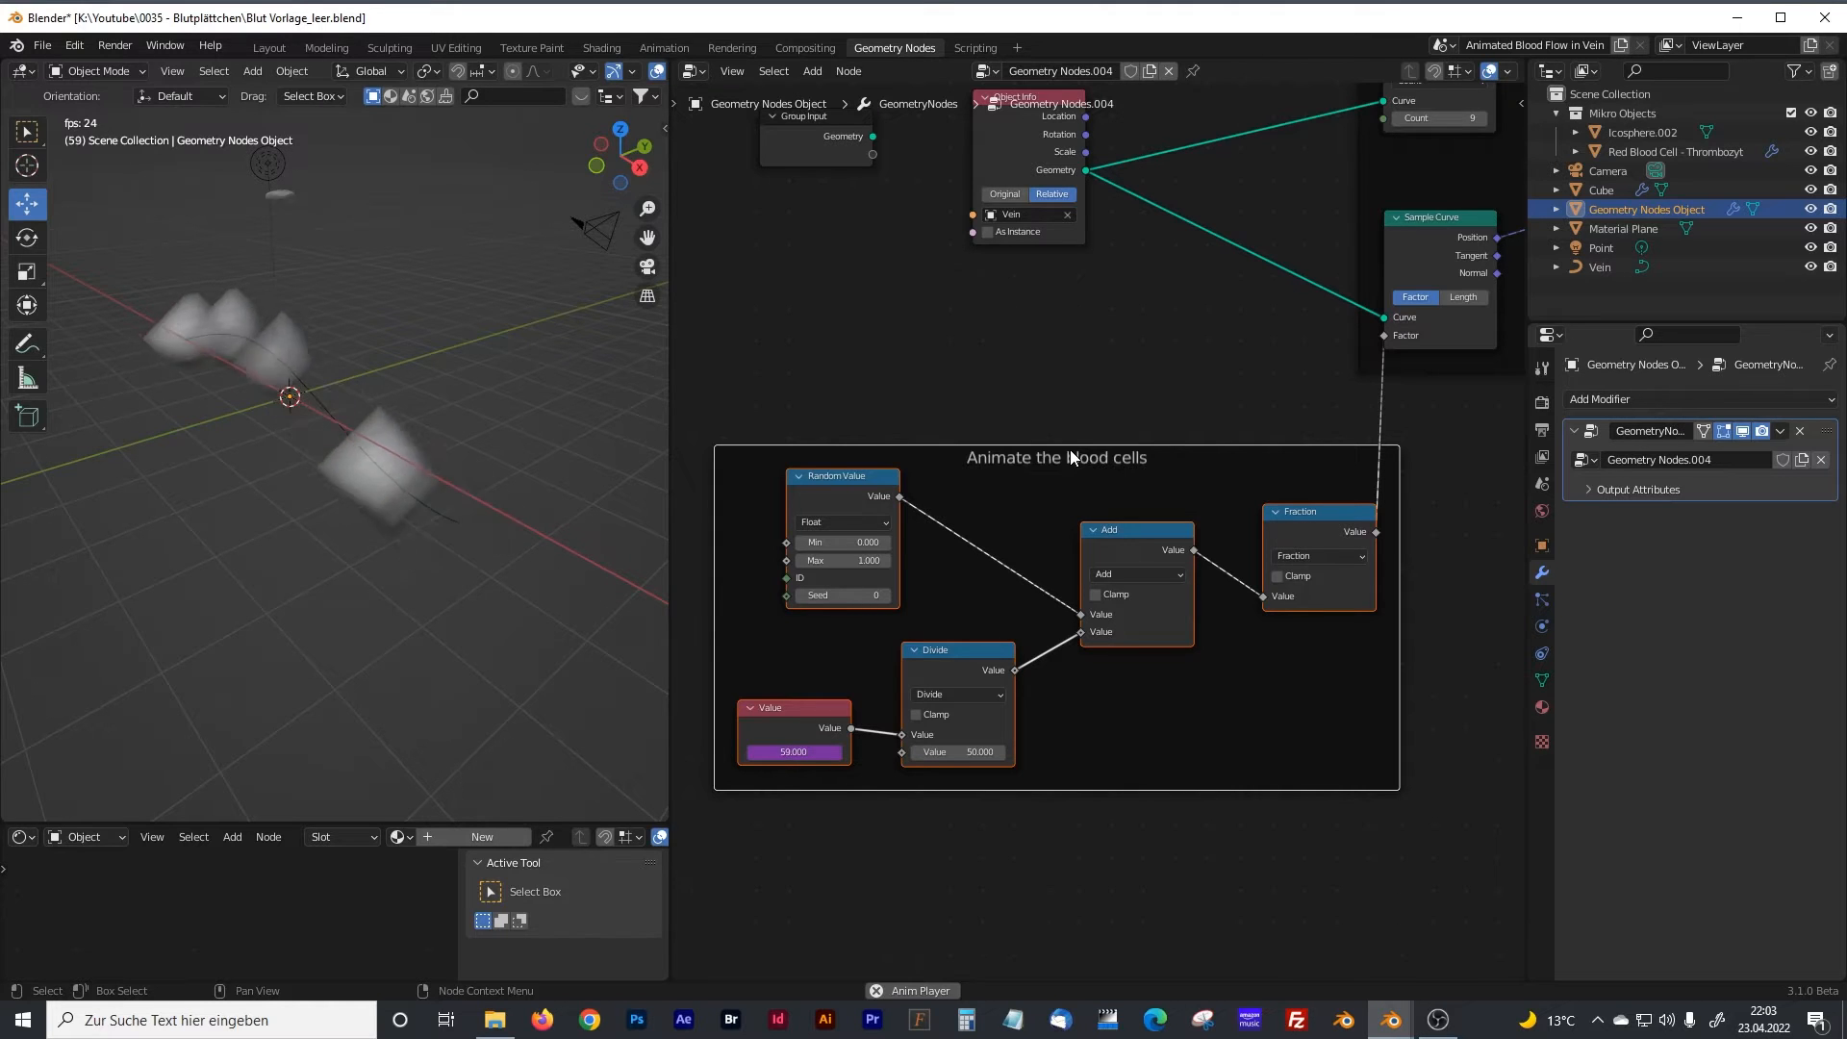
Move the Group Output node well away from the Set Position node and widen the node editor slightly.
middle_click_drag(1291, 447, 936, 565)
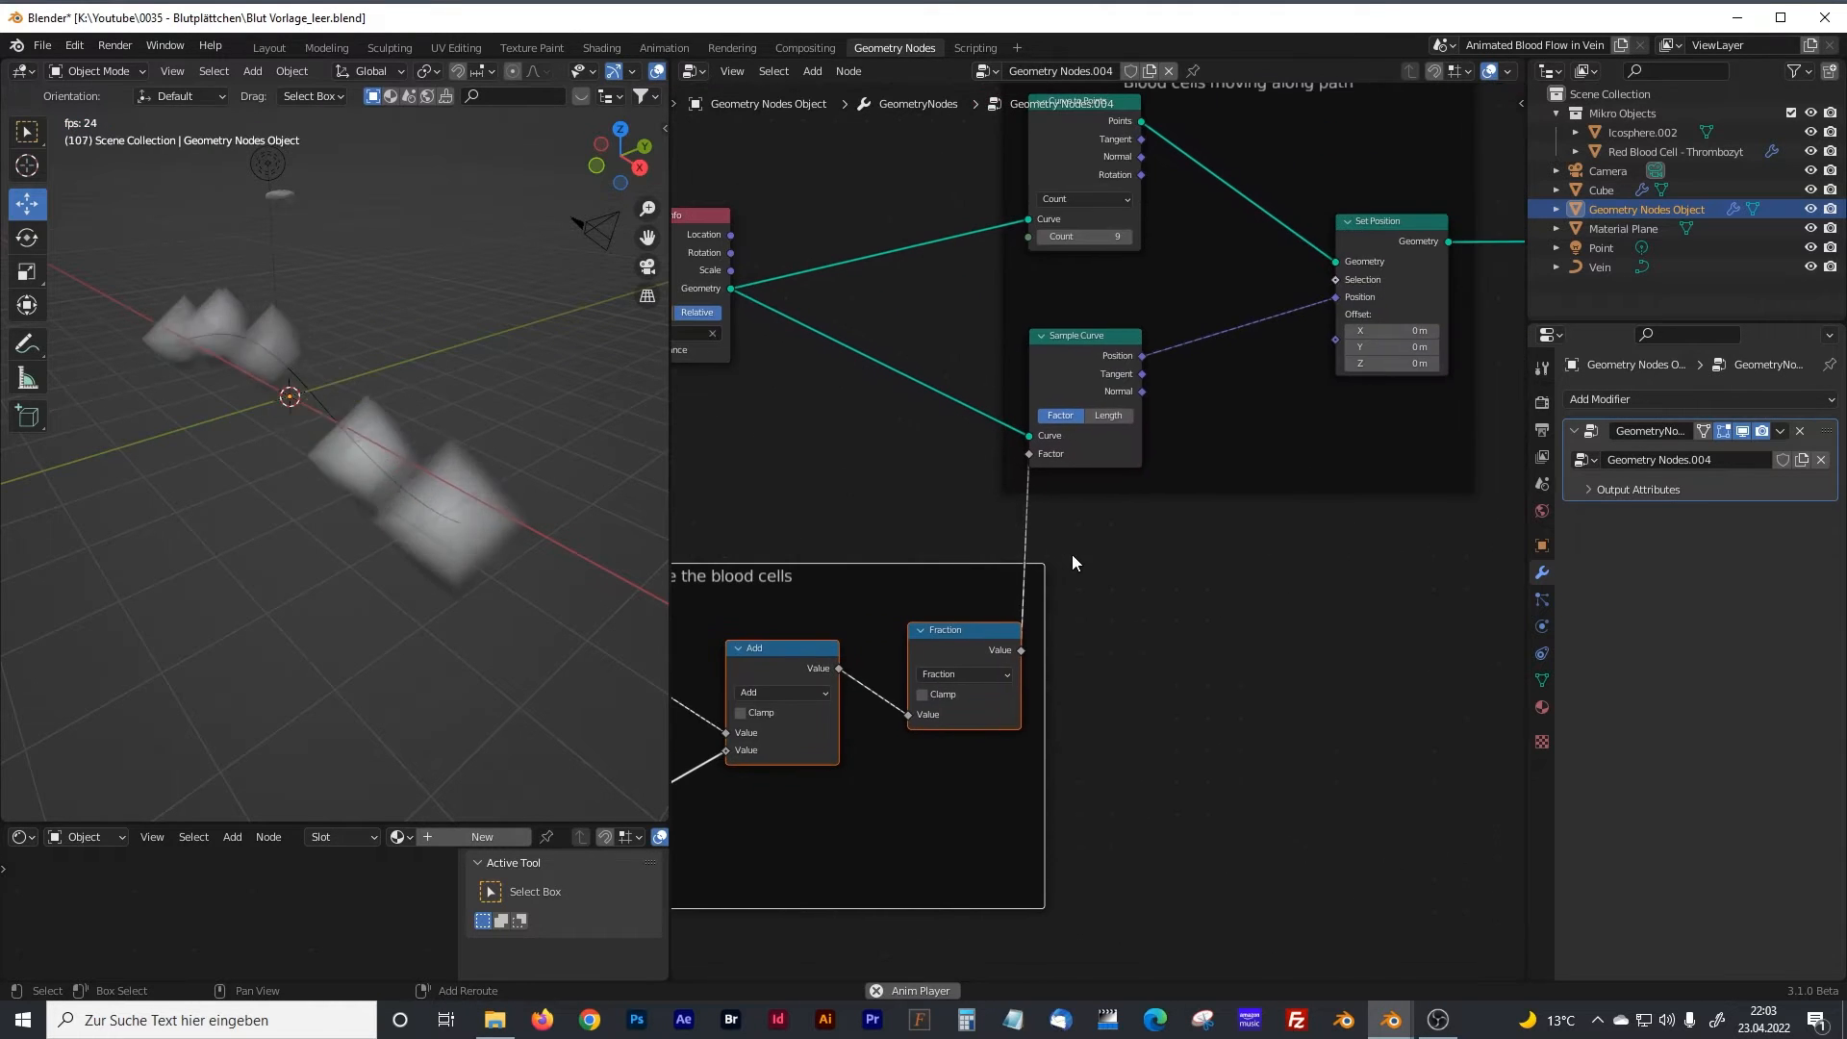
middle_click_drag(1281, 563, 948, 688)
middle_click_drag(1275, 633, 1052, 663)
left_click_drag(1121, 377, 1459, 379)
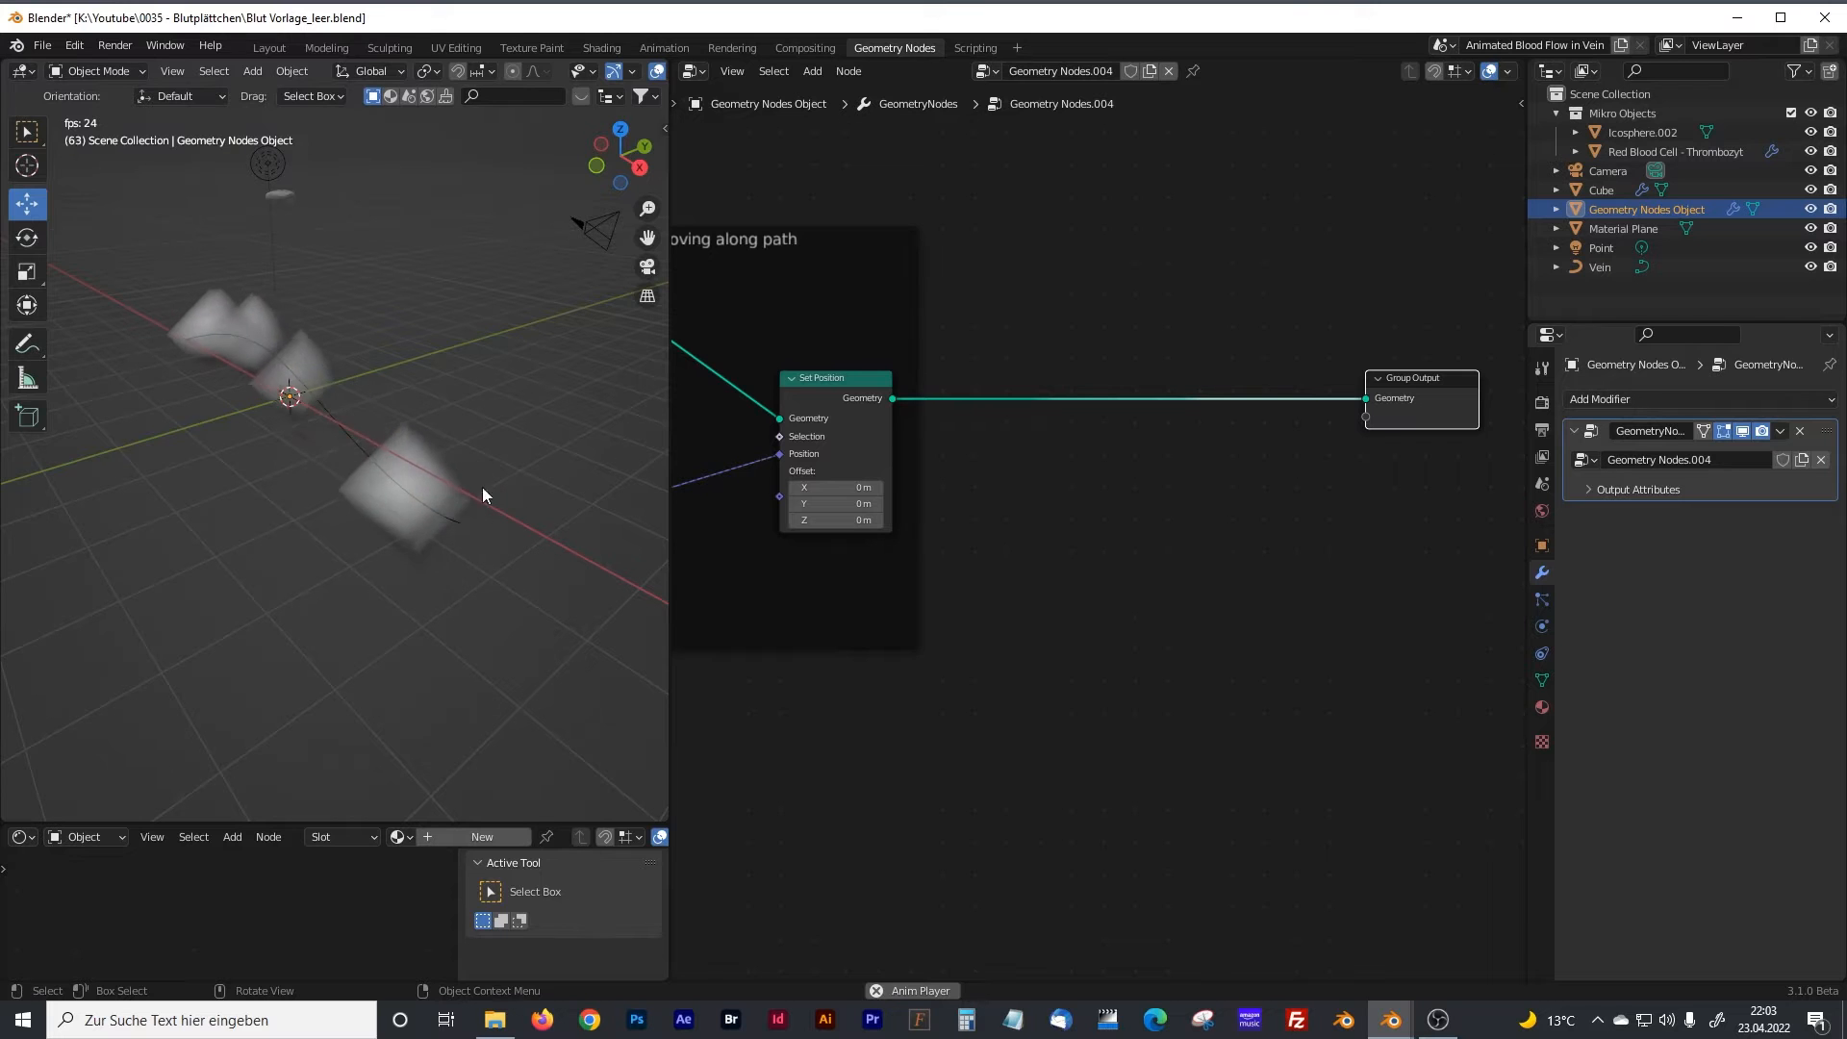
left_click_drag(670, 191, 627, 192)
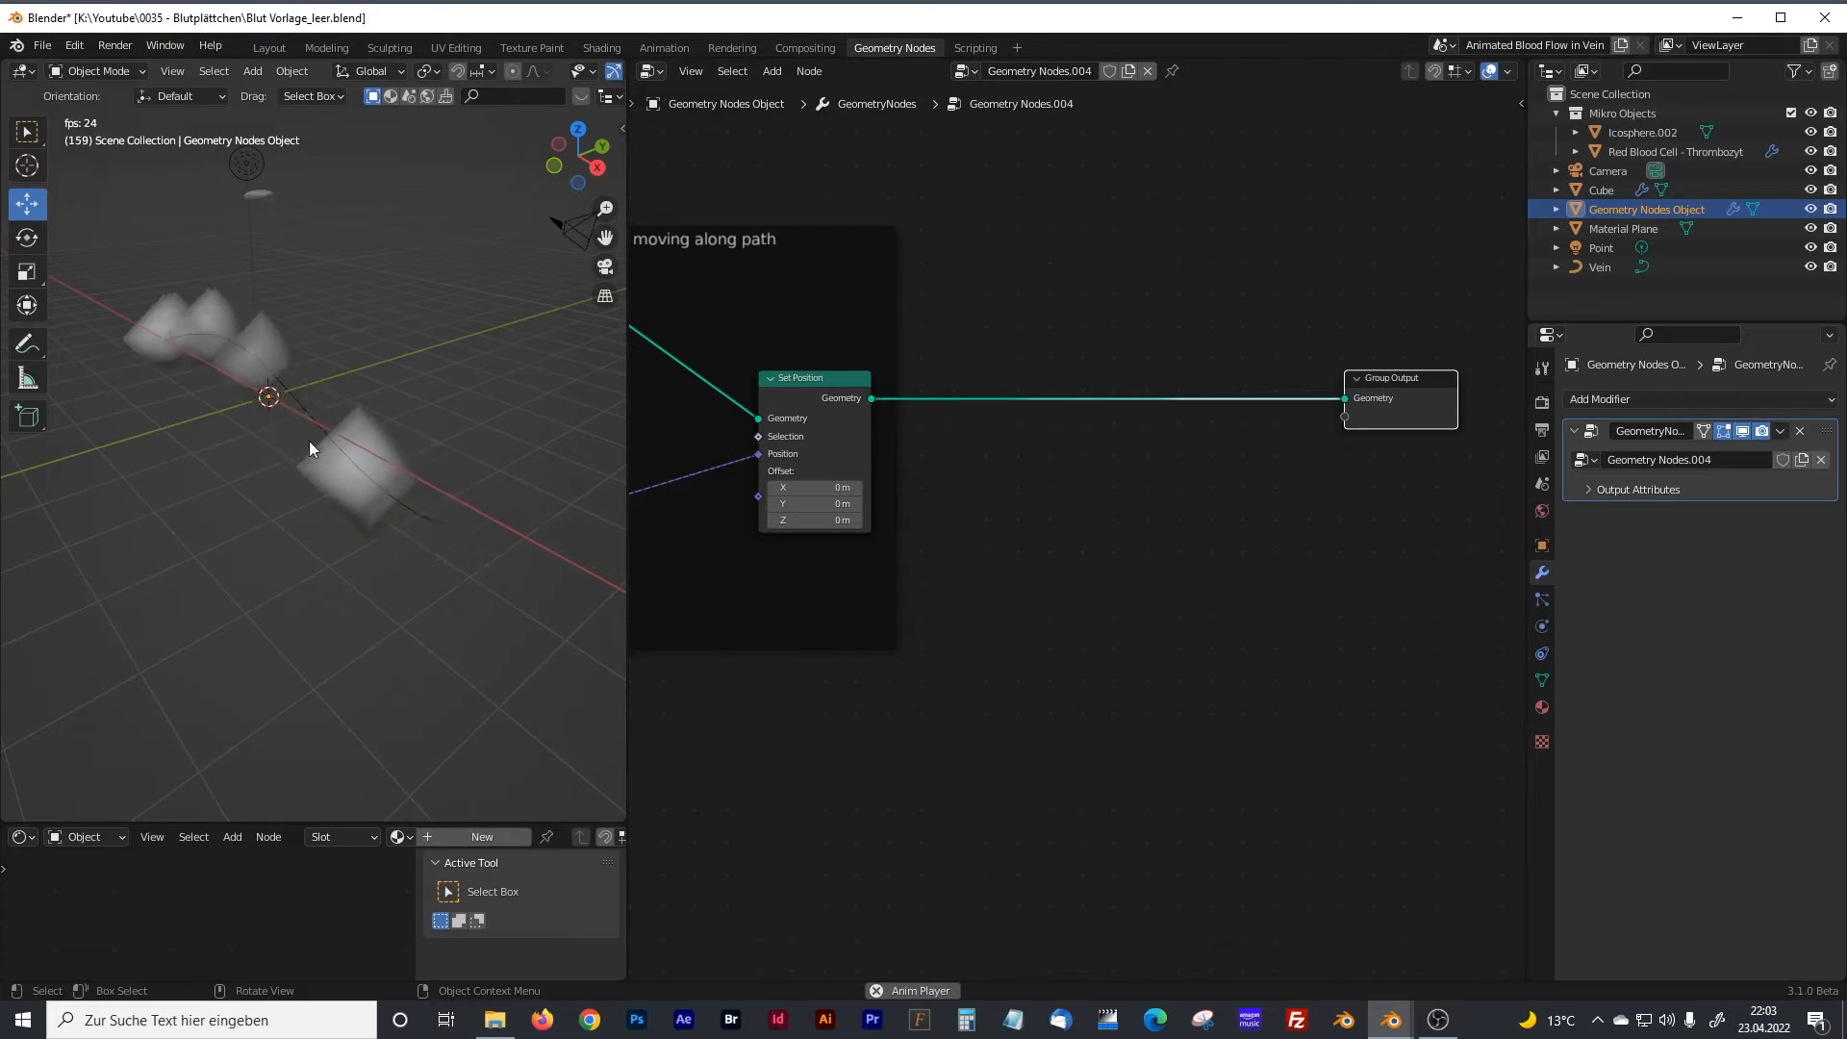
middle_click_drag(306, 440, 279, 408)
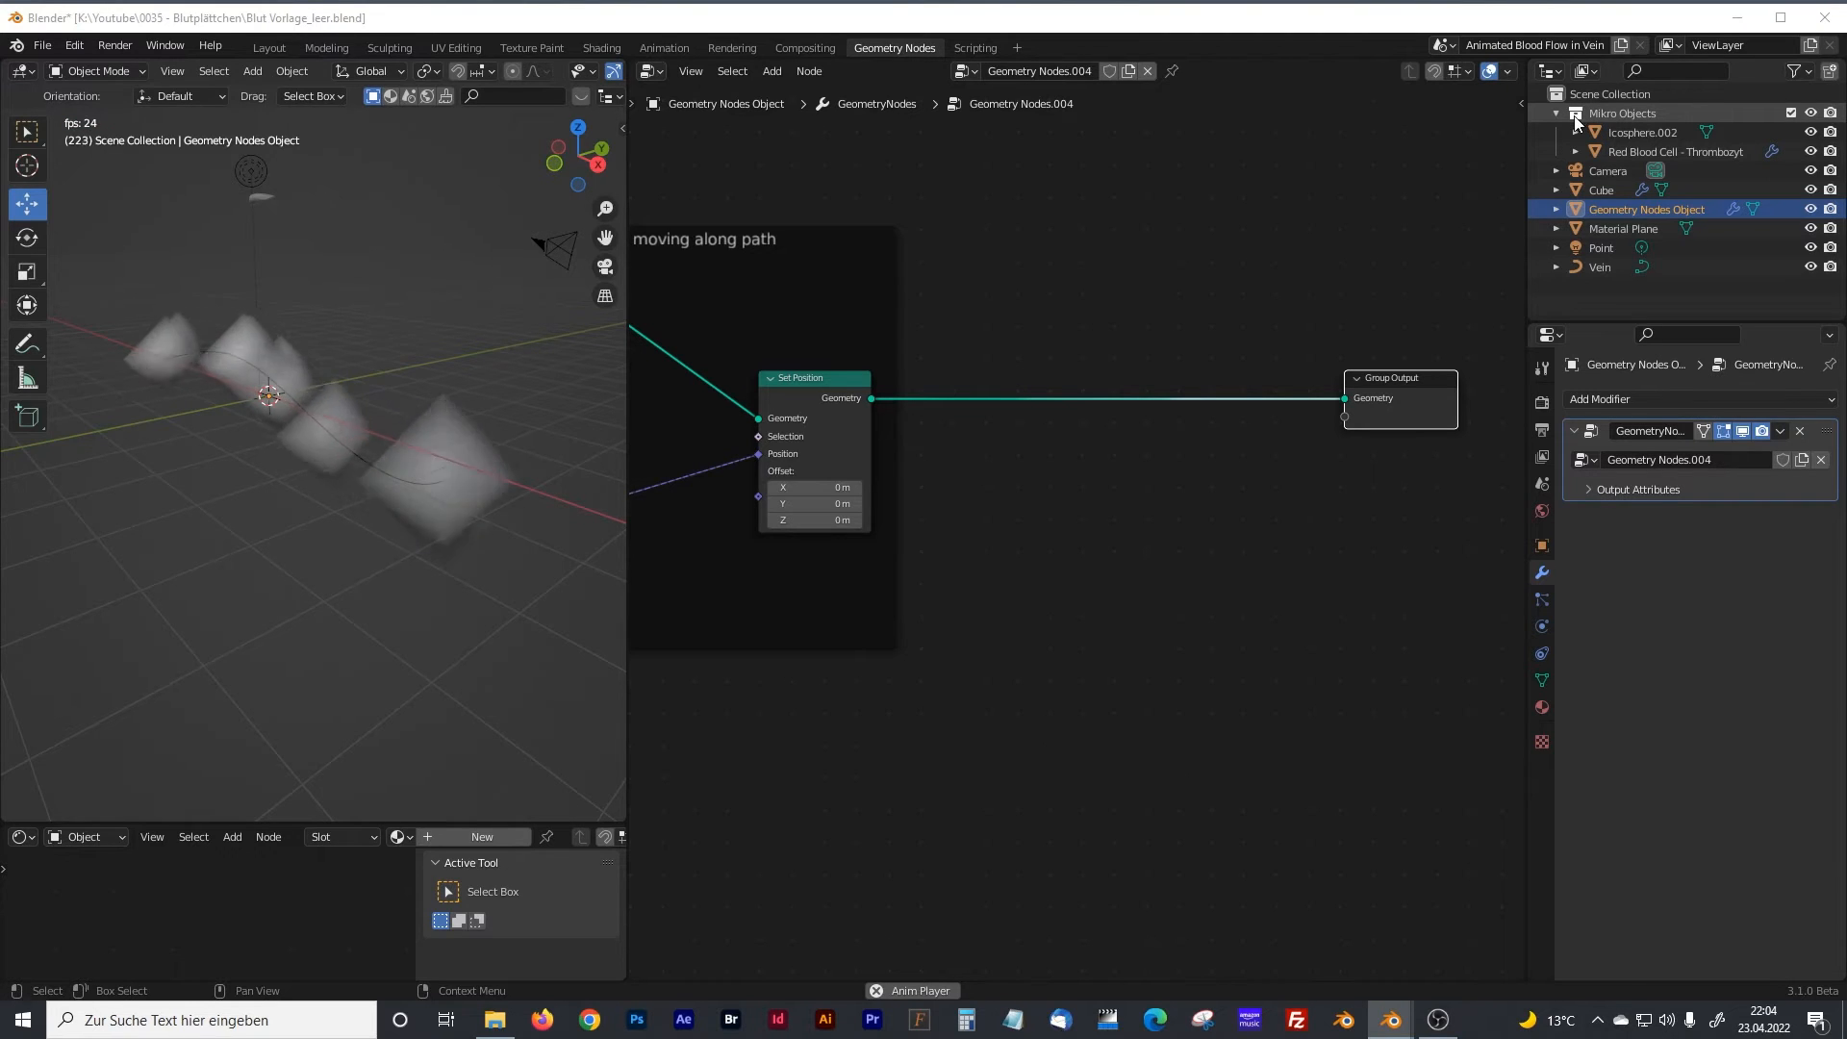
Bring the Mikro Objects collection into the node tree as a Collection Info node and move the Group Output node farther out.
left_click_drag(1578, 113, 1060, 596)
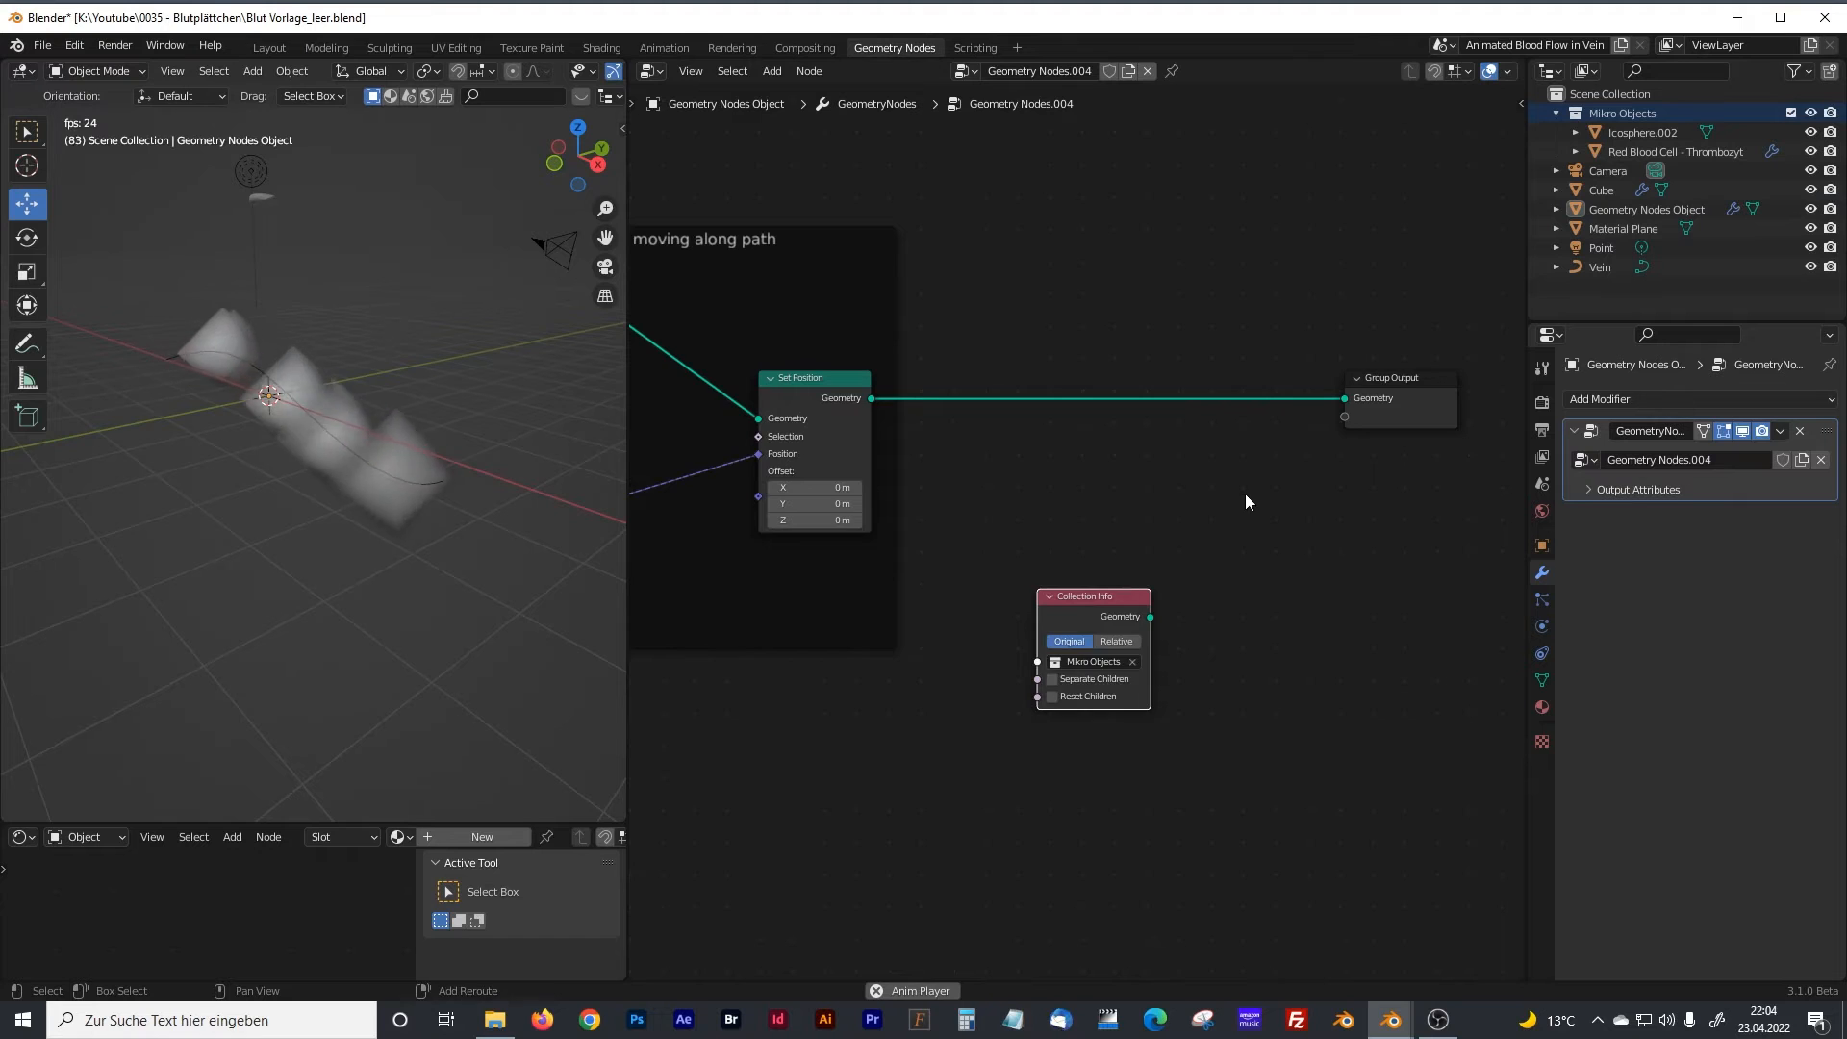
middle_click_drag(1244, 494, 1104, 510)
left_click_drag(1248, 395, 1386, 397)
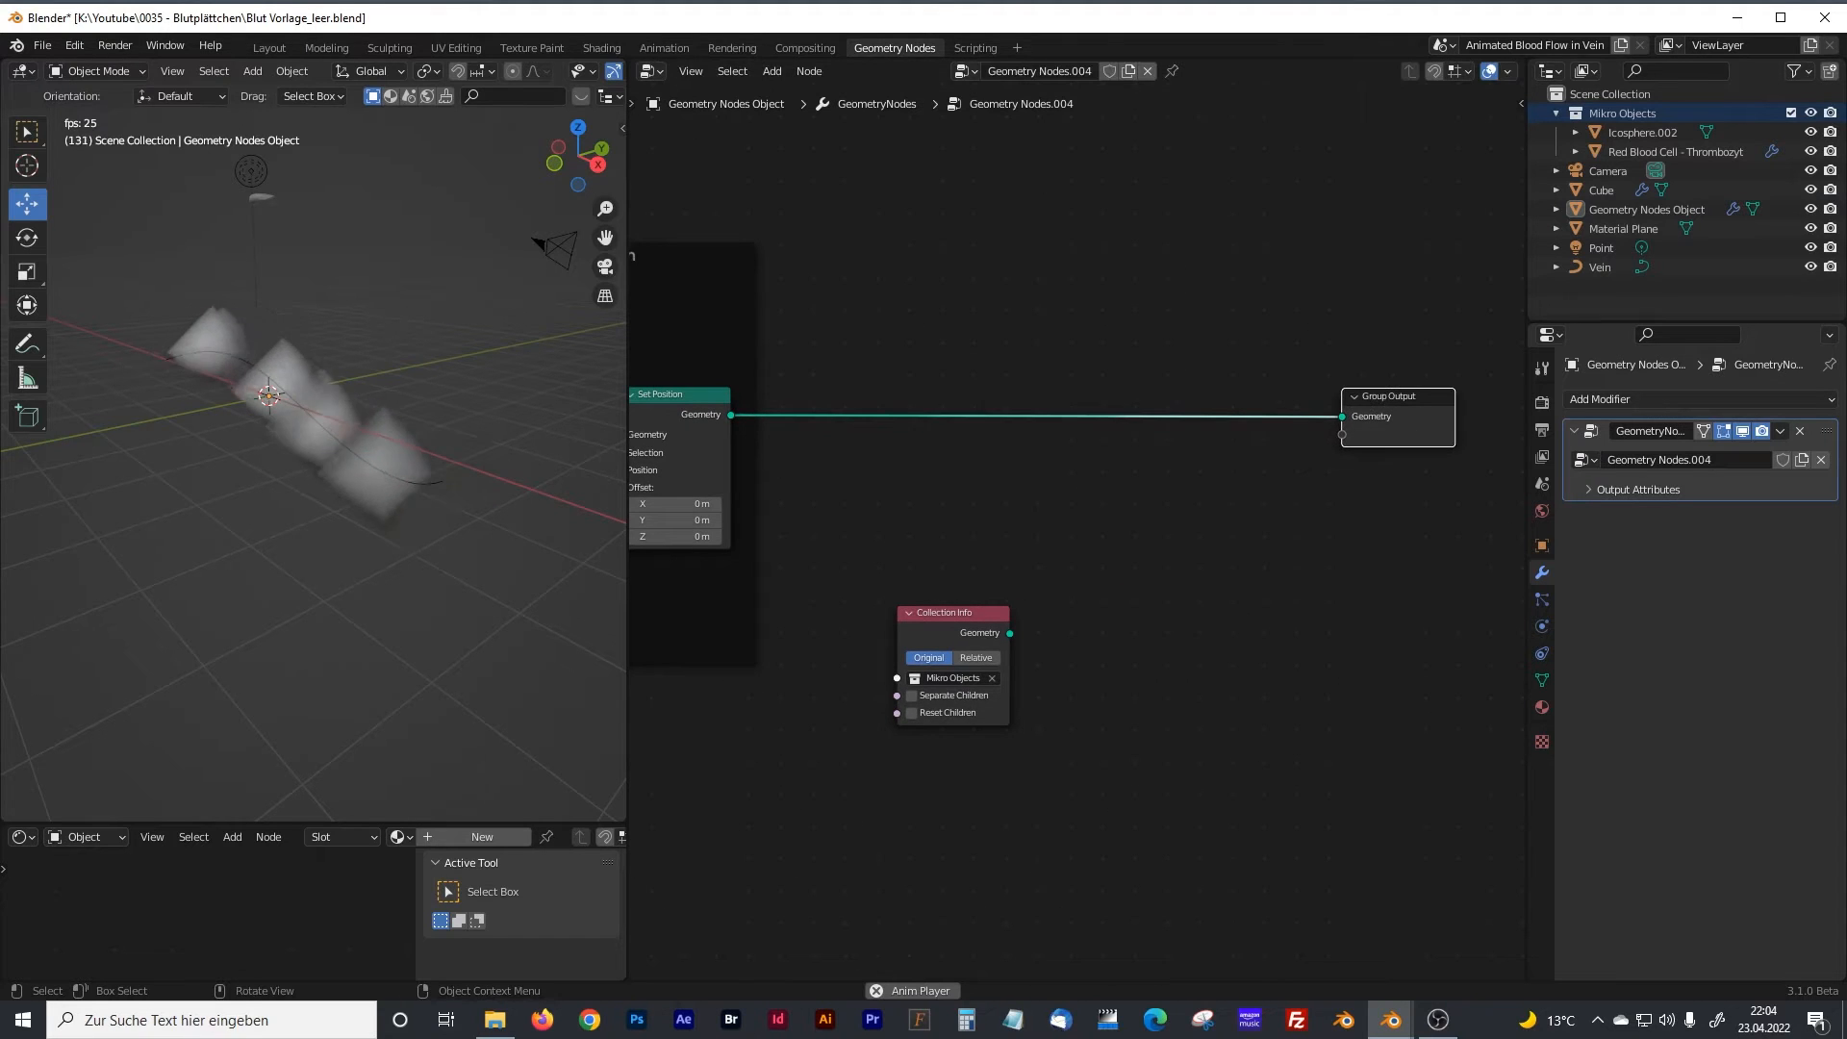
Add an Instance on Points node beside the Collection Info node.
left_click(1096, 569)
key("shift+a")
left_click(1076, 548)
type("instance")
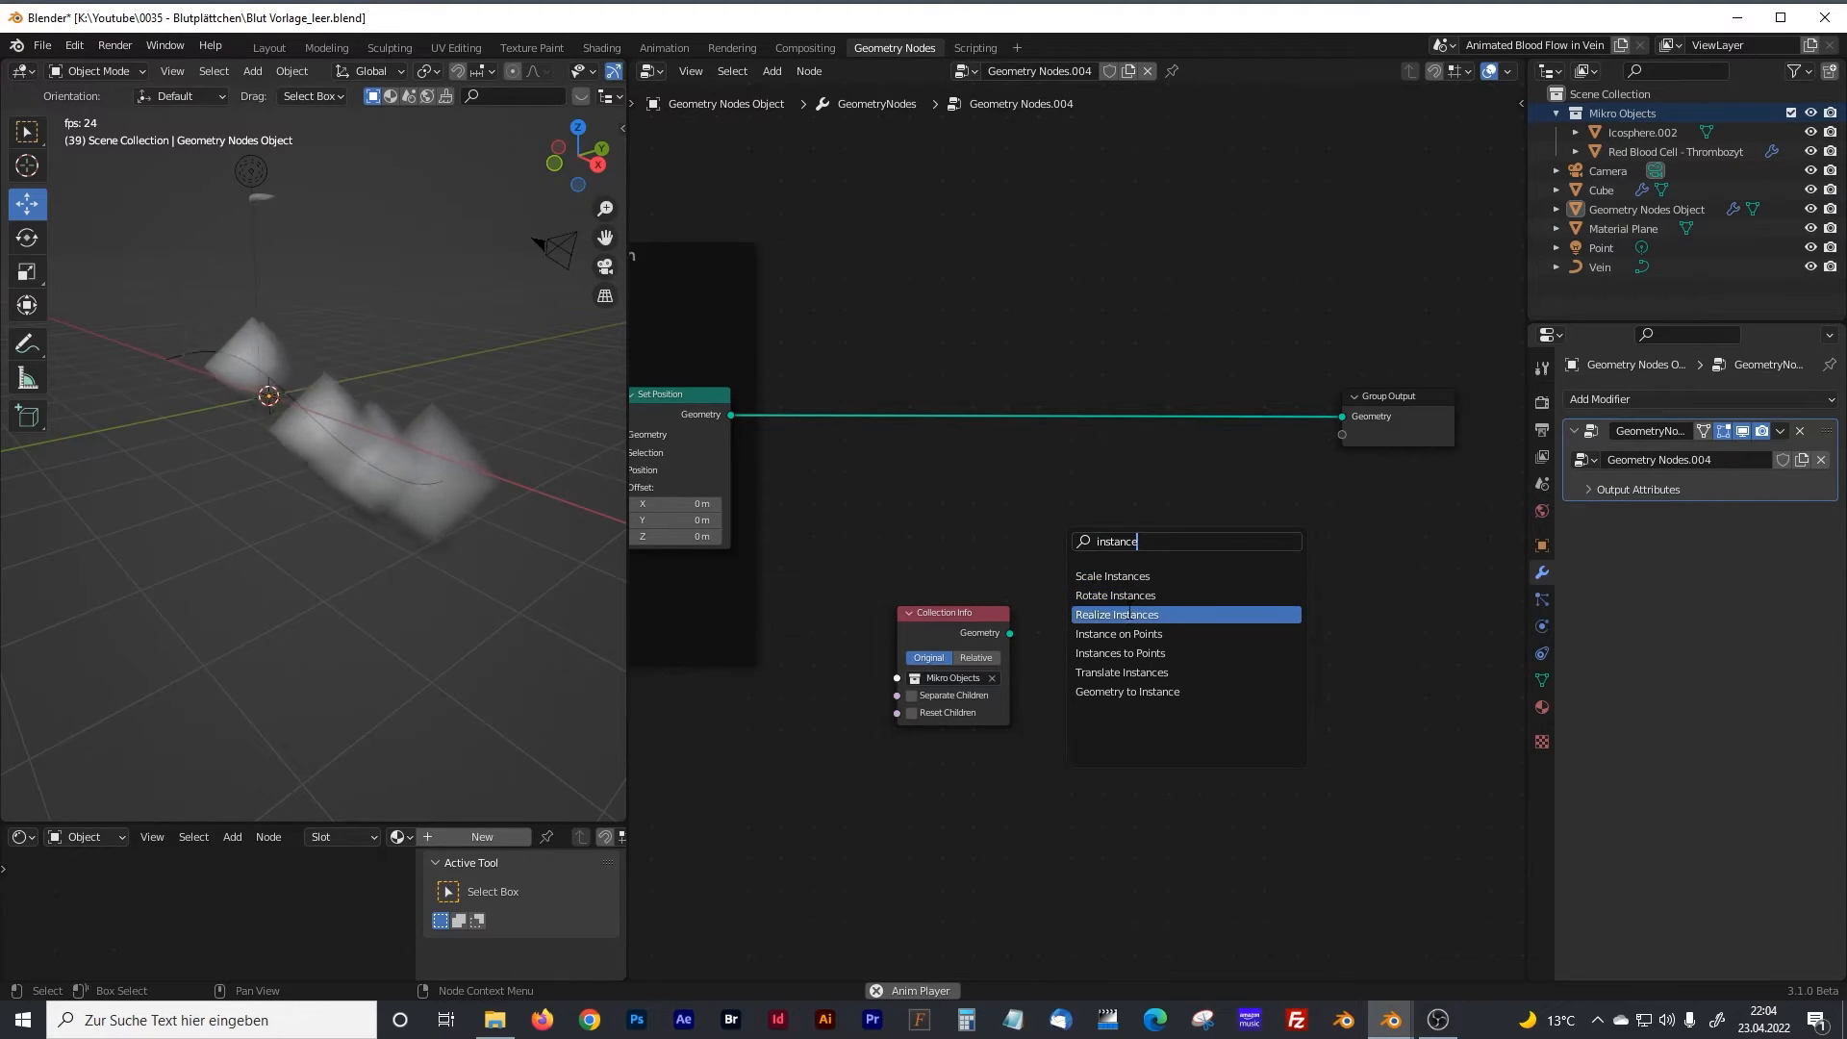
left_click(1119, 633)
left_click(1128, 618)
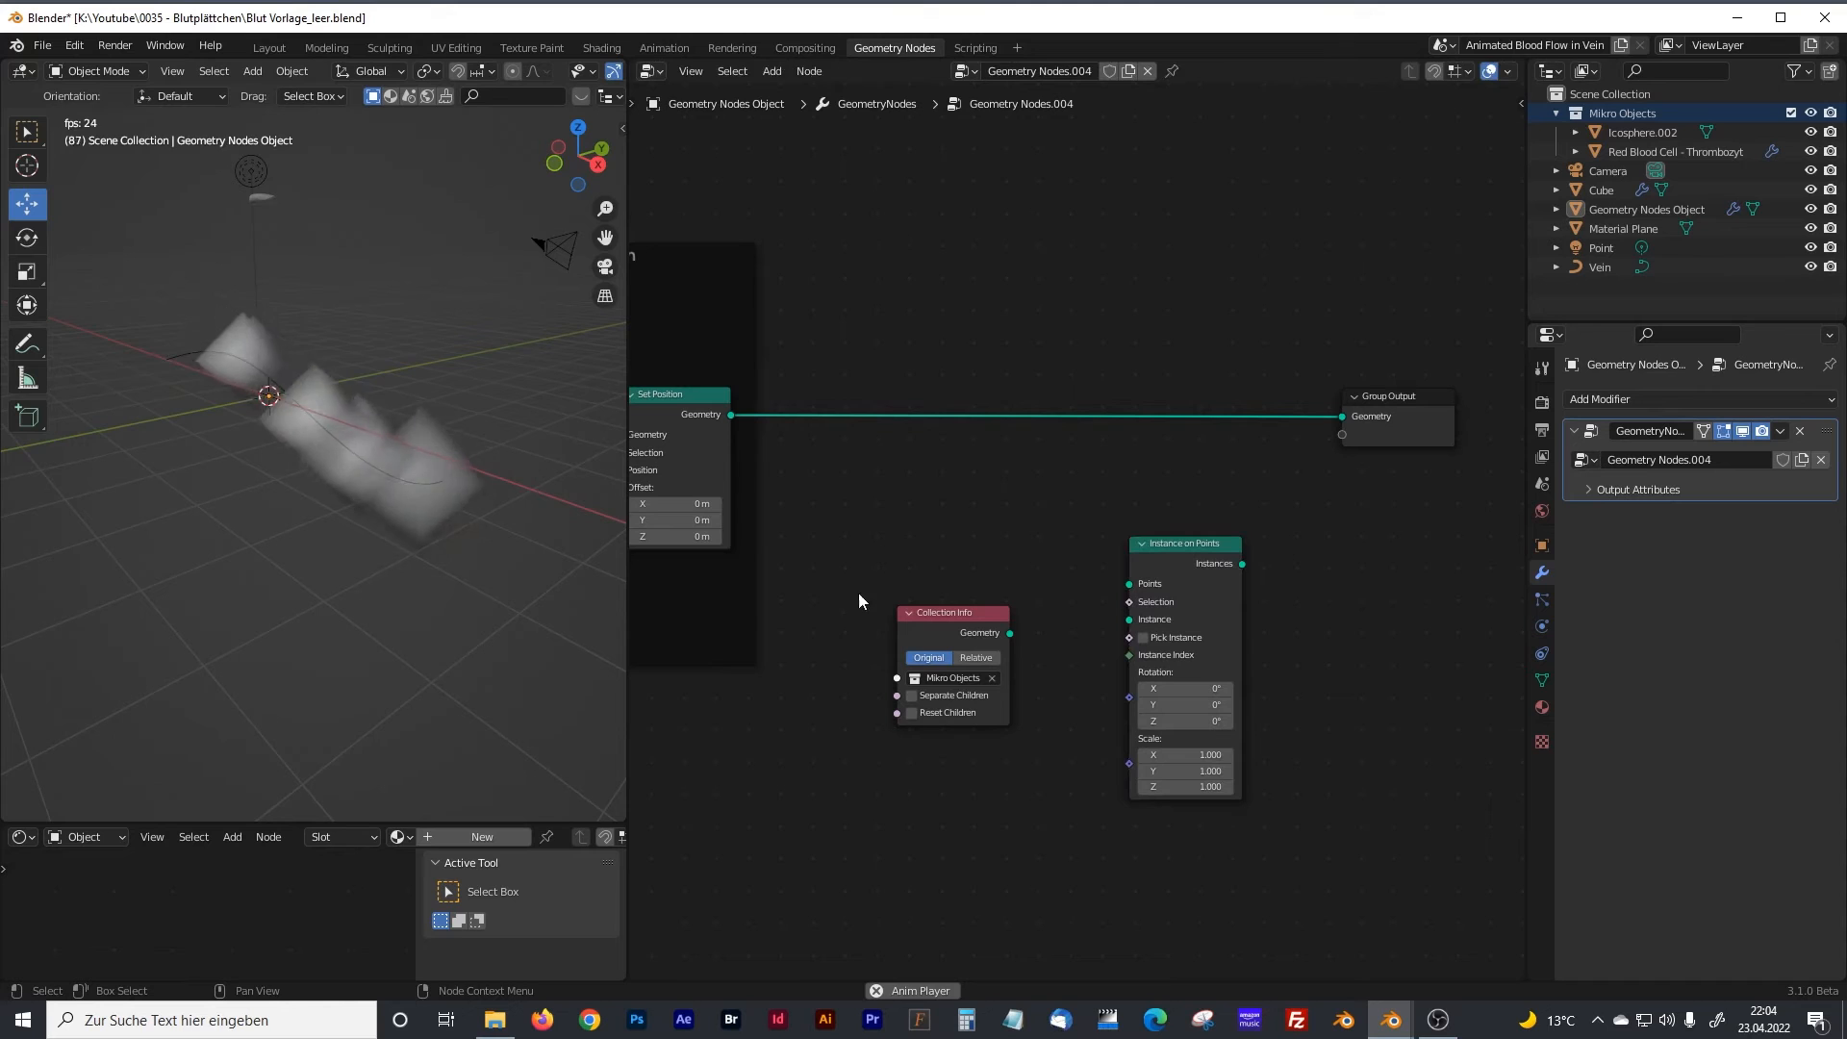
Stop the animation playback and insert Instance on Points into the link between Set Position and Group Output.
key("space")
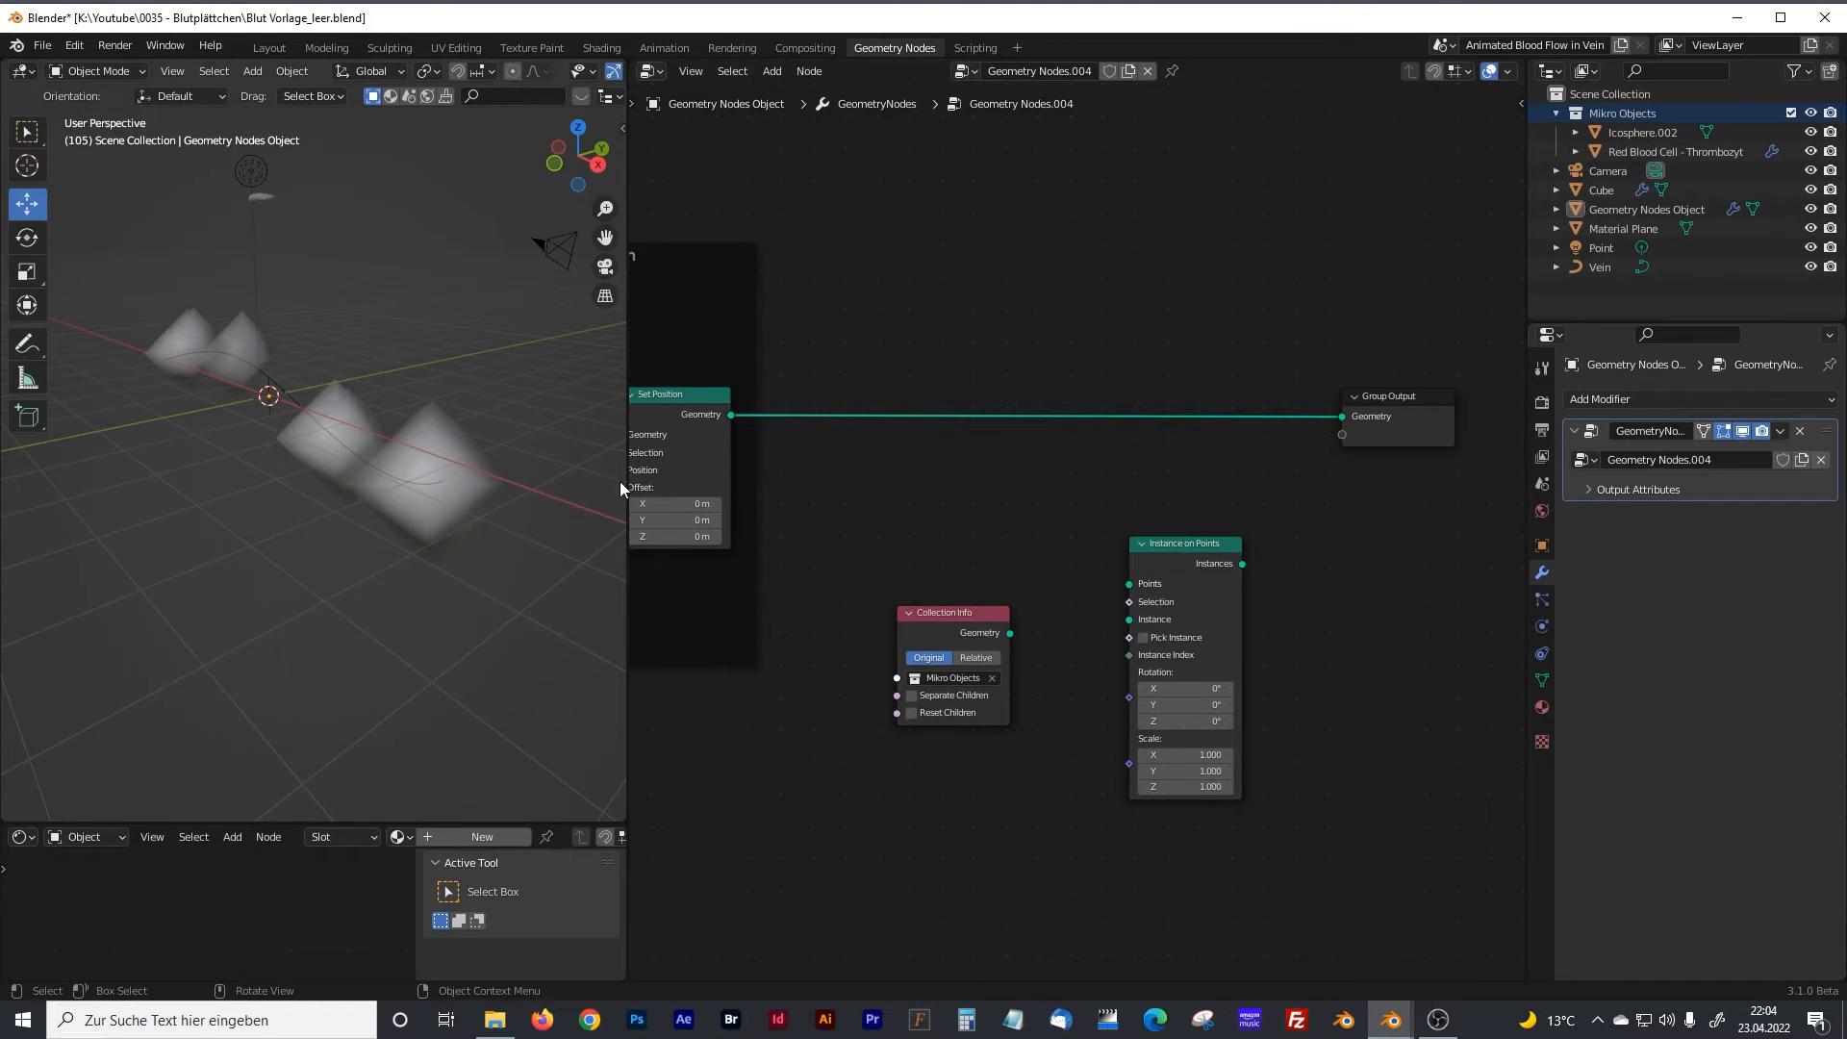
middle_click_drag(1142, 542, 1087, 496)
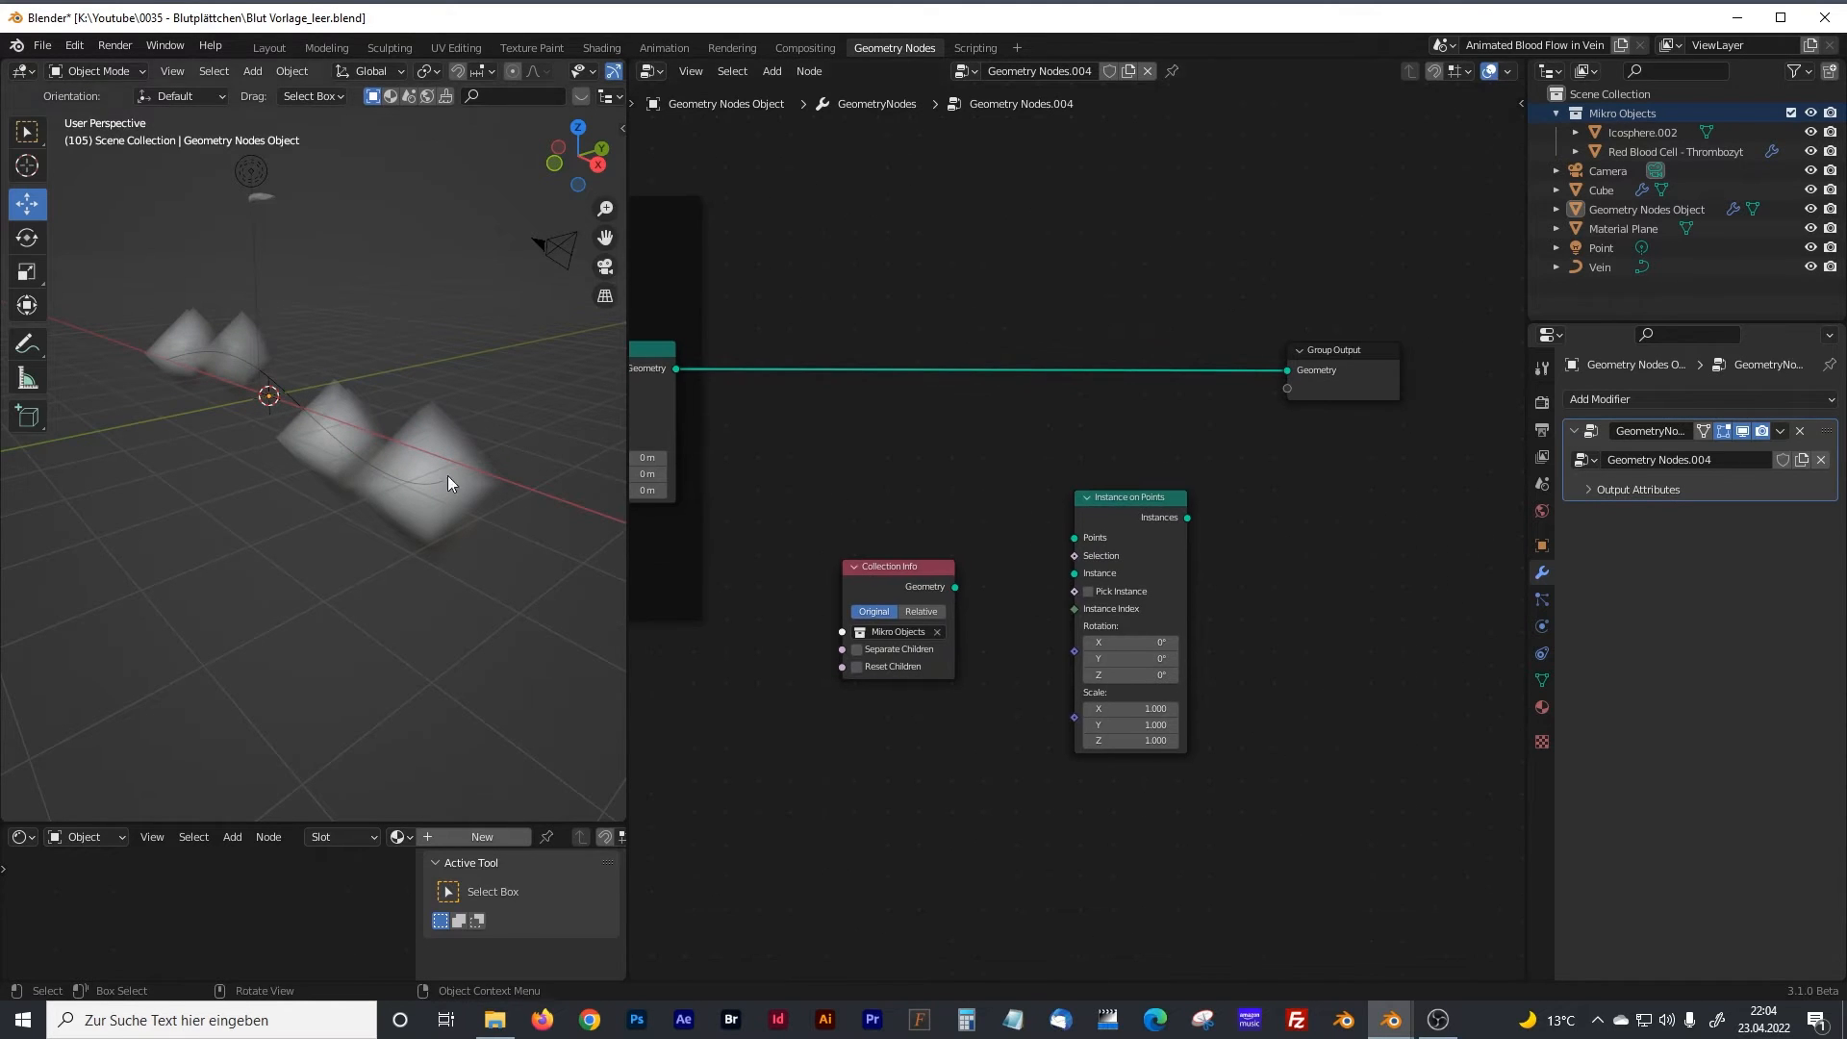
left_click_drag(1137, 497, 1083, 344)
left_click_drag(1319, 349, 1371, 334)
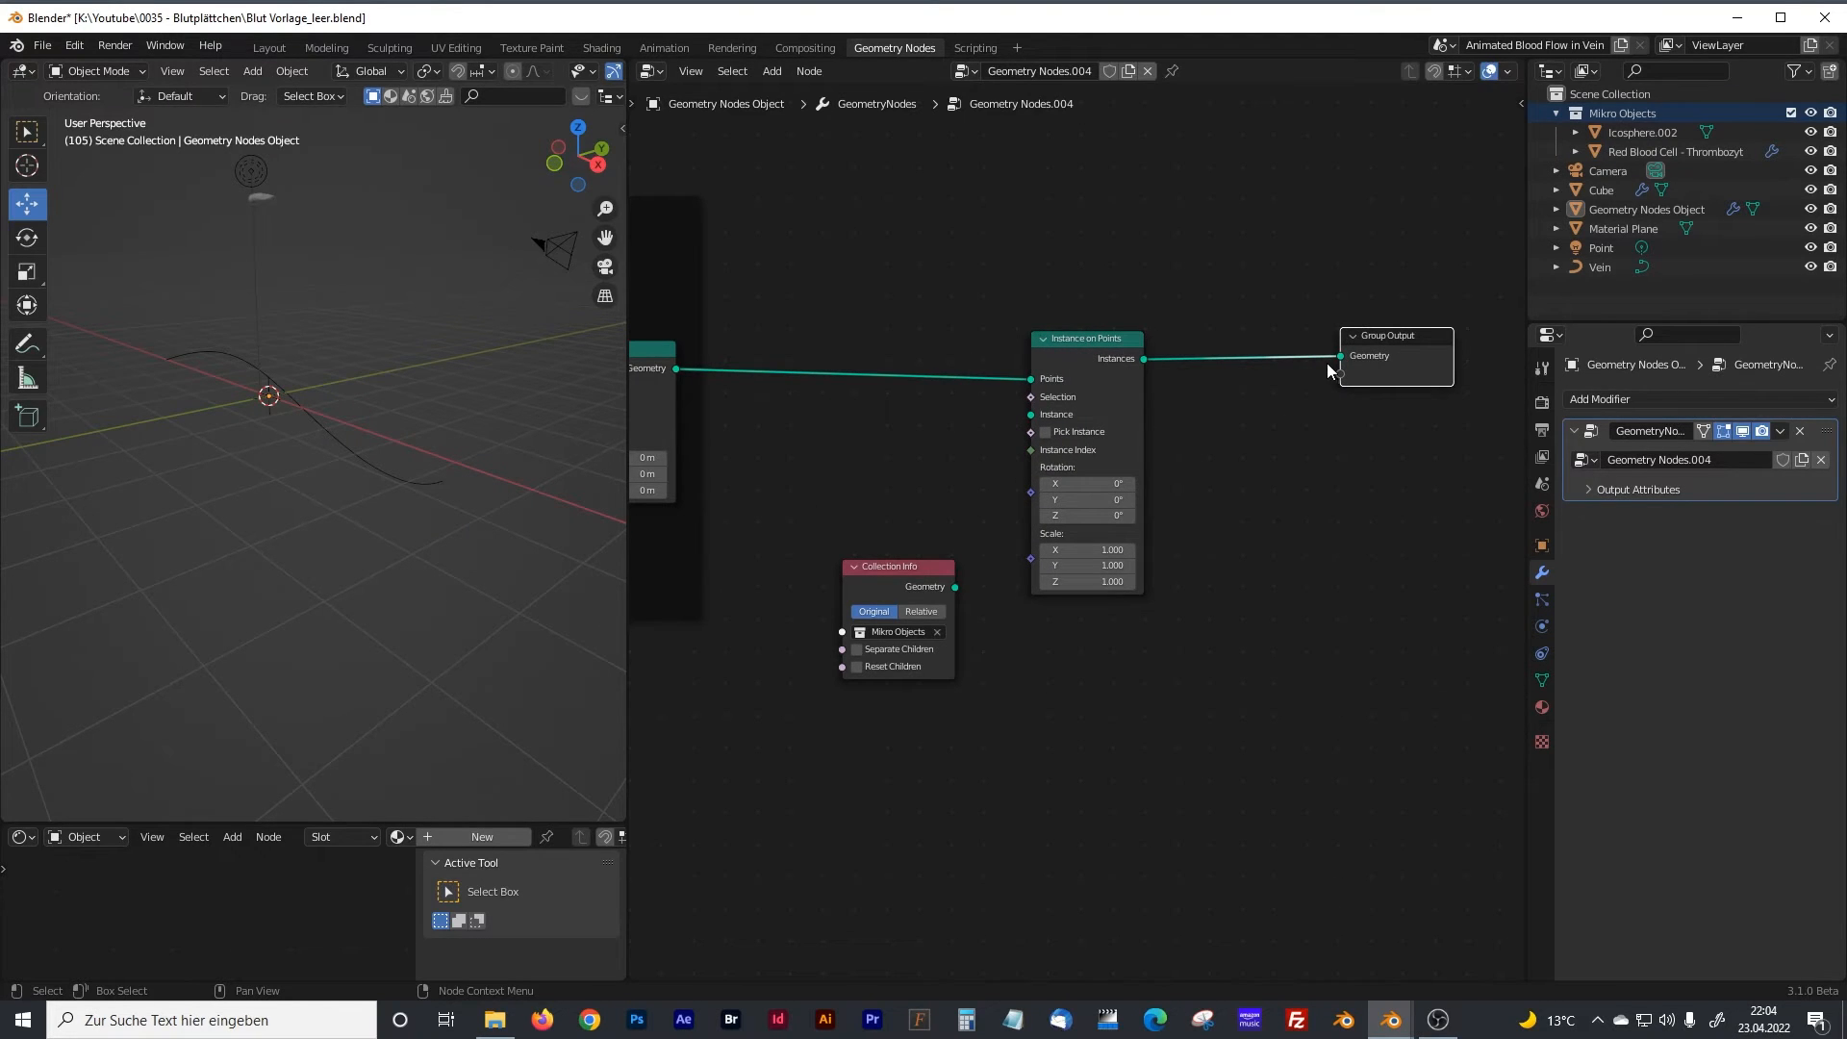
middle_click_drag(785, 400, 894, 391)
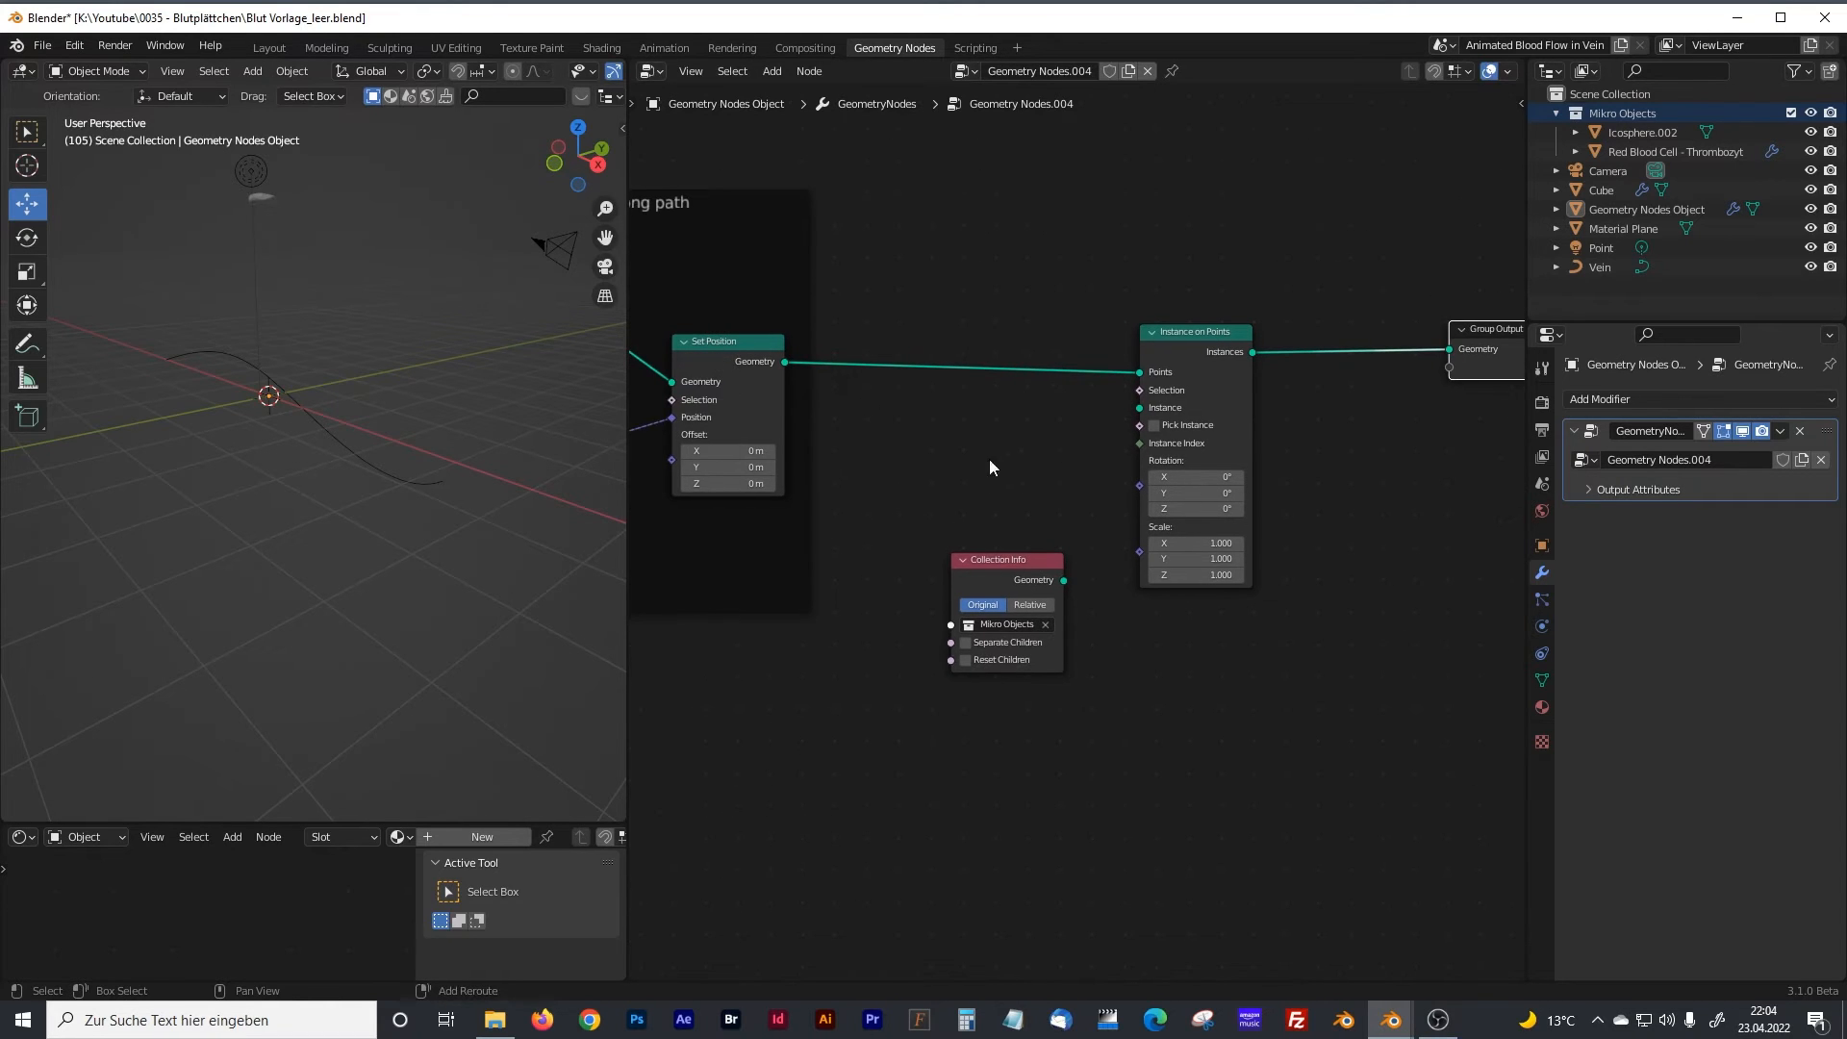
Feed the Mikro Objects collection into the Instance input, with Pick Instance, Separate Children and Reset Children enabled.
middle_click_drag(1019, 555, 982, 532)
left_click_drag(982, 532, 914, 468)
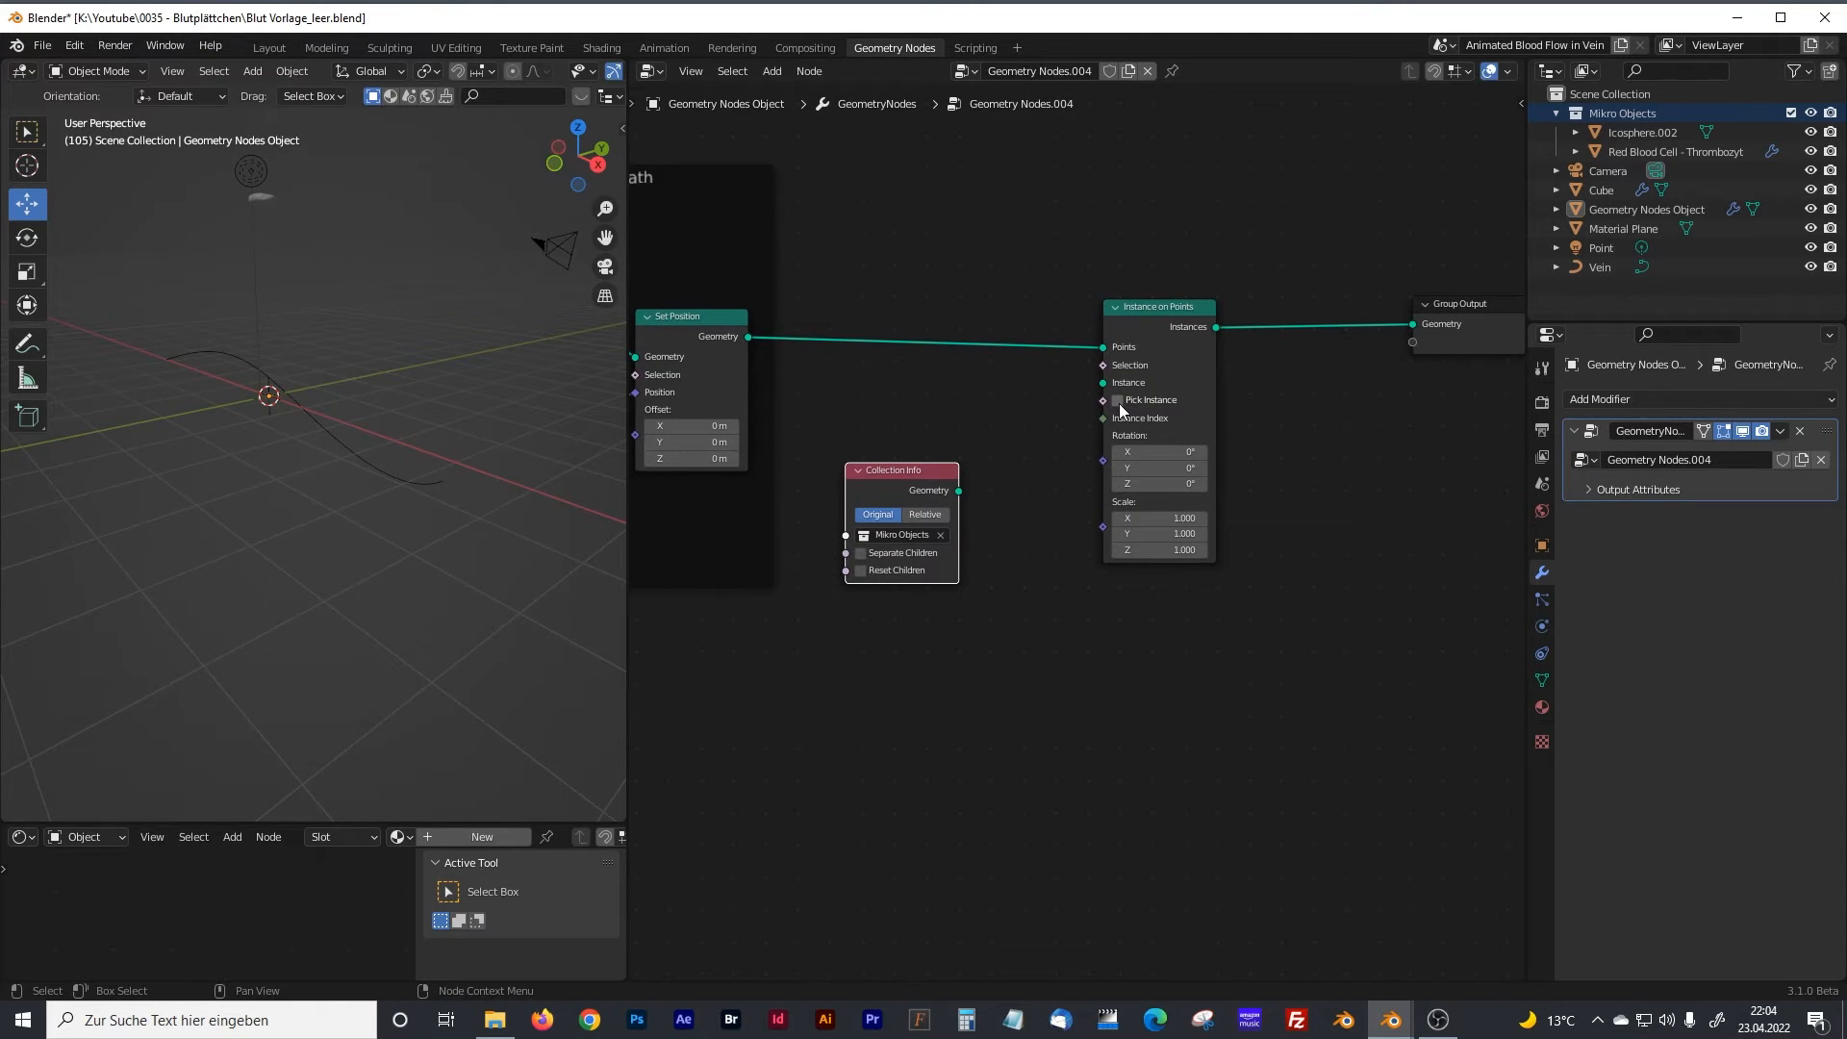
left_click(1118, 401)
left_click_drag(959, 491, 1103, 385)
scroll(302, 449, "up", 1)
scroll(404, 427, "up", 3)
mouse_move(408, 429)
middle_mouse_down()
mouse_move(325, 479)
mouse_move(341, 427)
mouse_move(373, 438)
middle_mouse_up()
scroll(344, 429, "down", 2)
scroll(344, 448, "down", 1)
Raise the Curve to Points node's count to 25.
middle_click_drag(639, 582, 1016, 758)
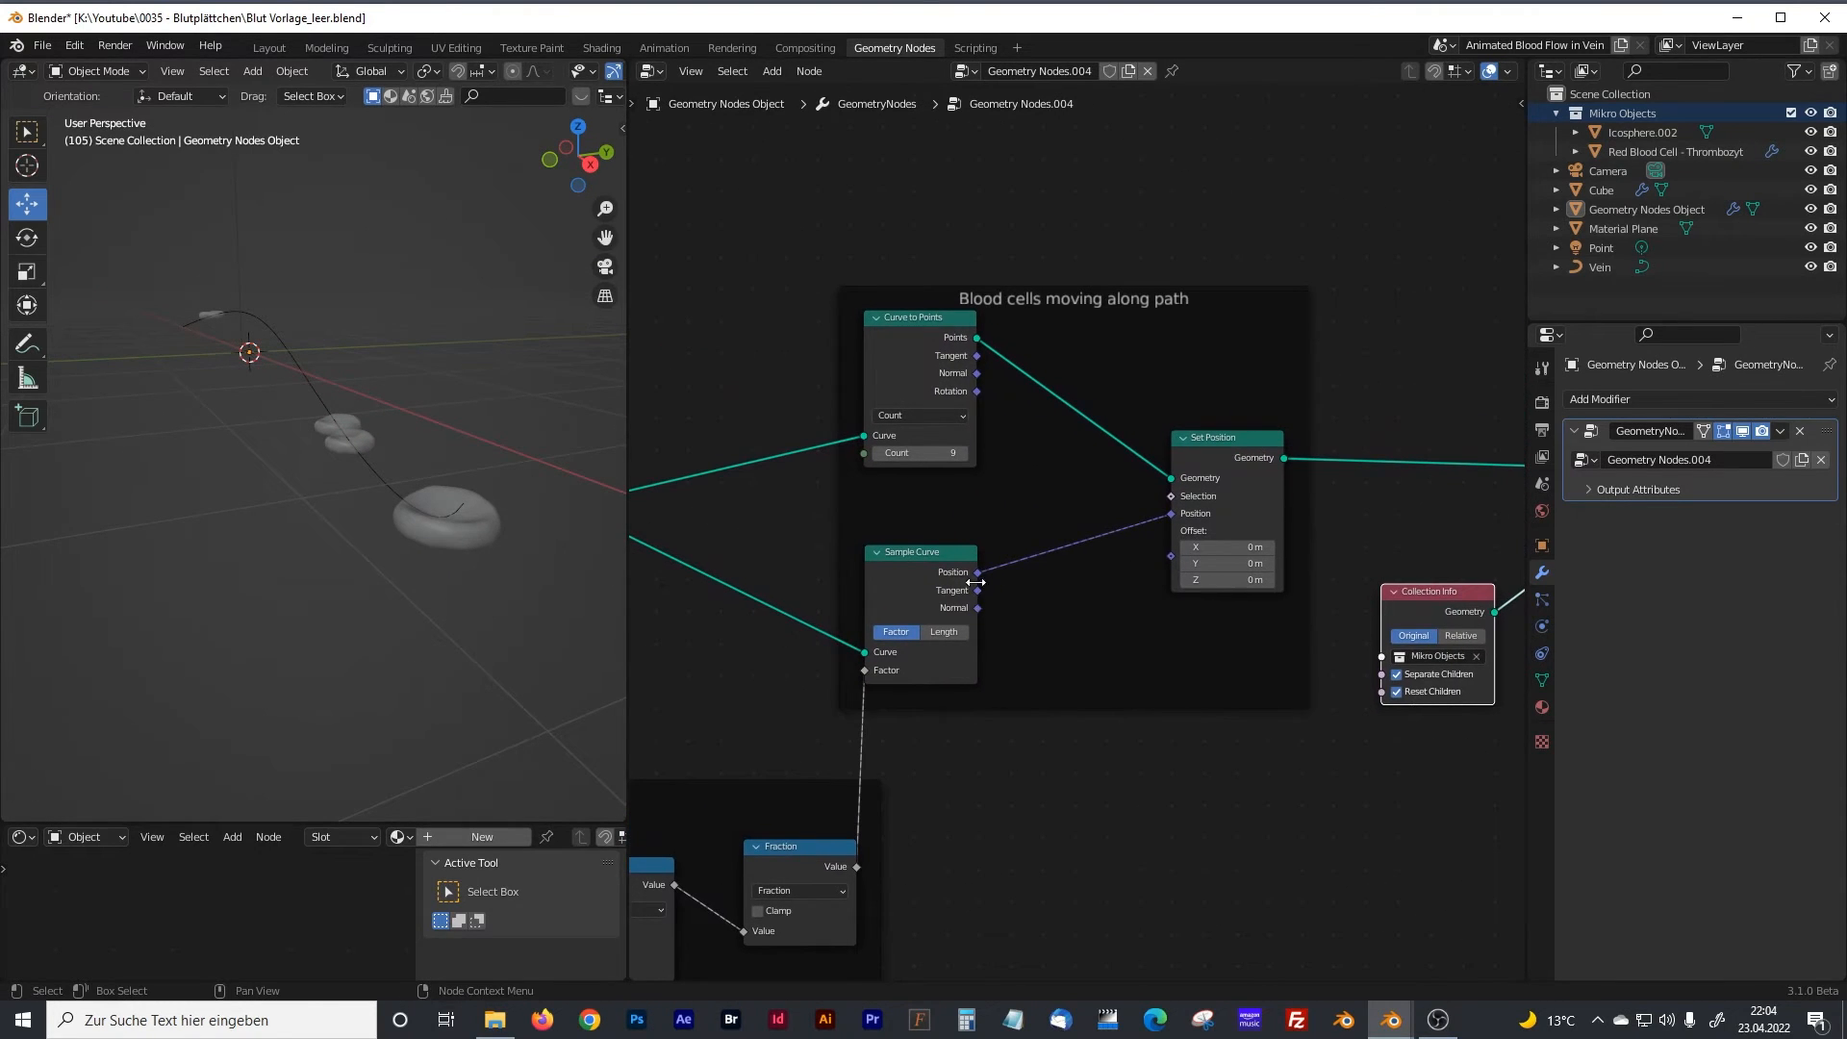
mouse_move(921, 453)
left_mouse_down()
mouse_move(996, 453)
mouse_move(950, 454)
left_mouse_up()
middle_click_drag(1130, 541, 956, 526)
Tidy the spacing of the Instance on Points and Collection Info nodes.
middle_click_drag(1387, 632, 991, 579)
left_click_drag(1111, 377, 1156, 380)
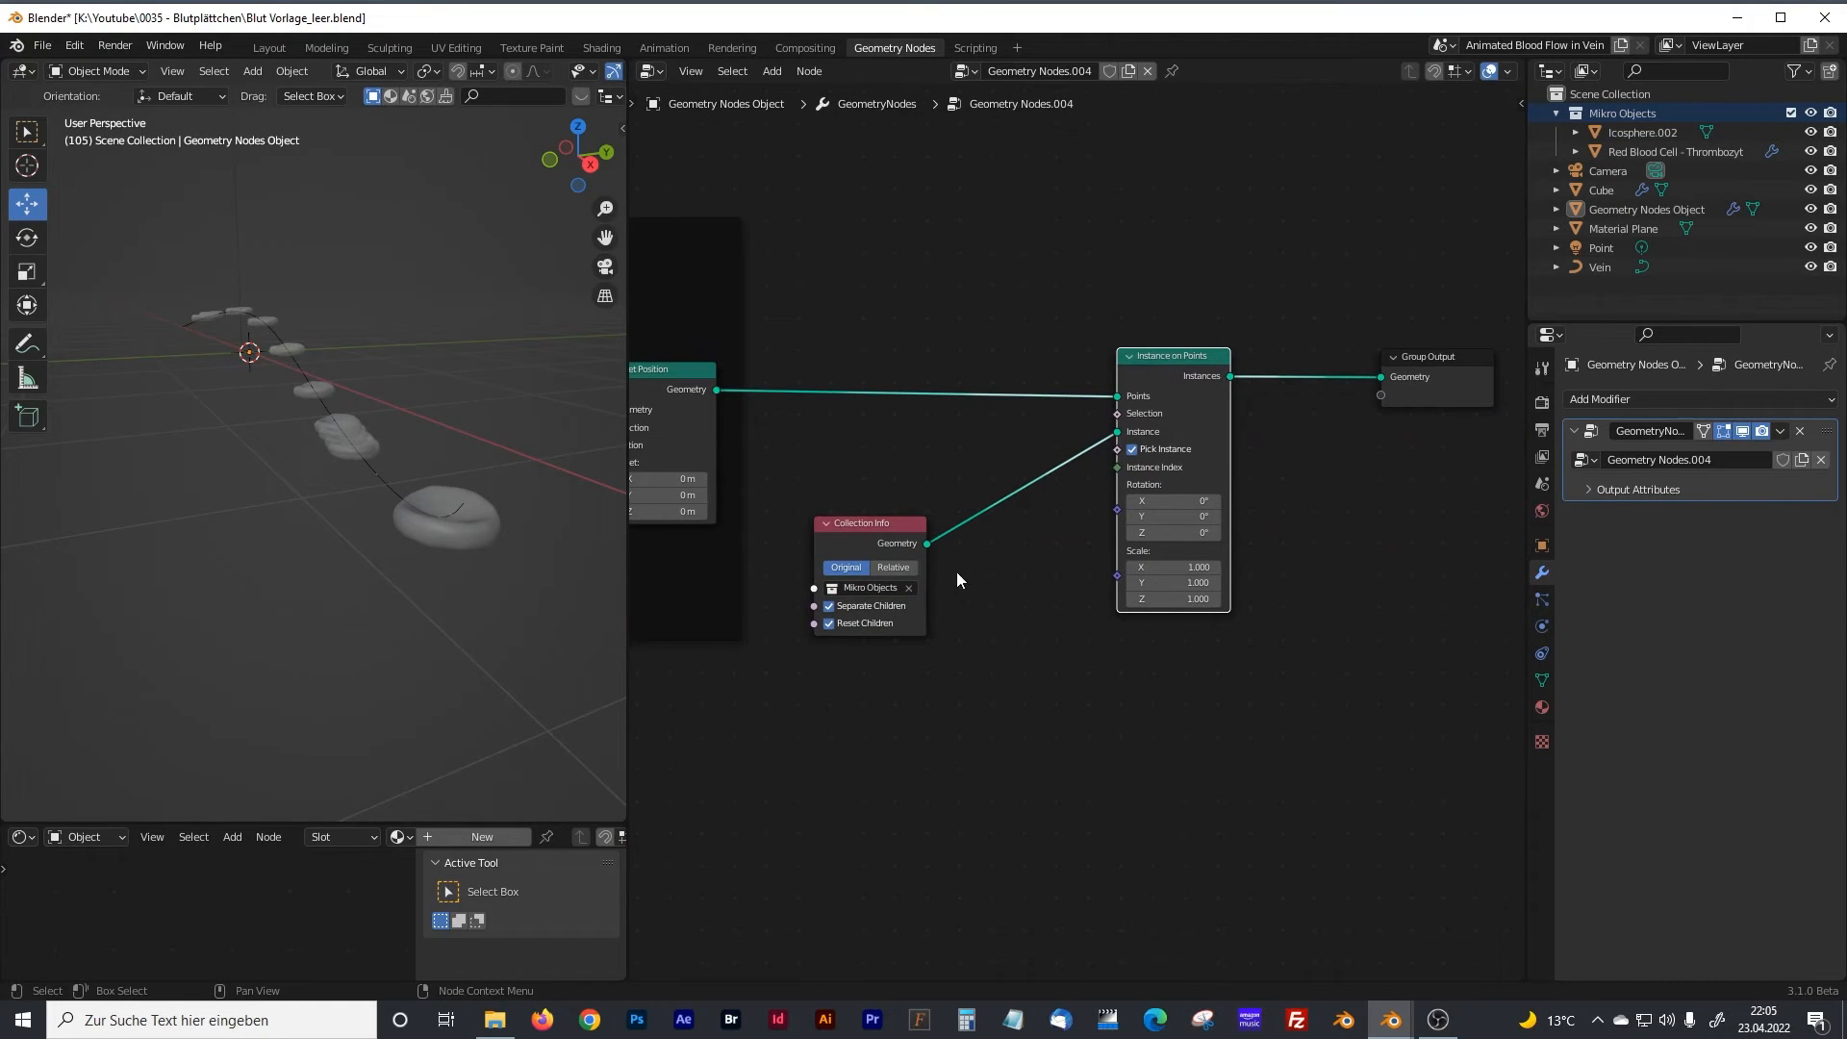
middle_click_drag(961, 580, 1030, 424)
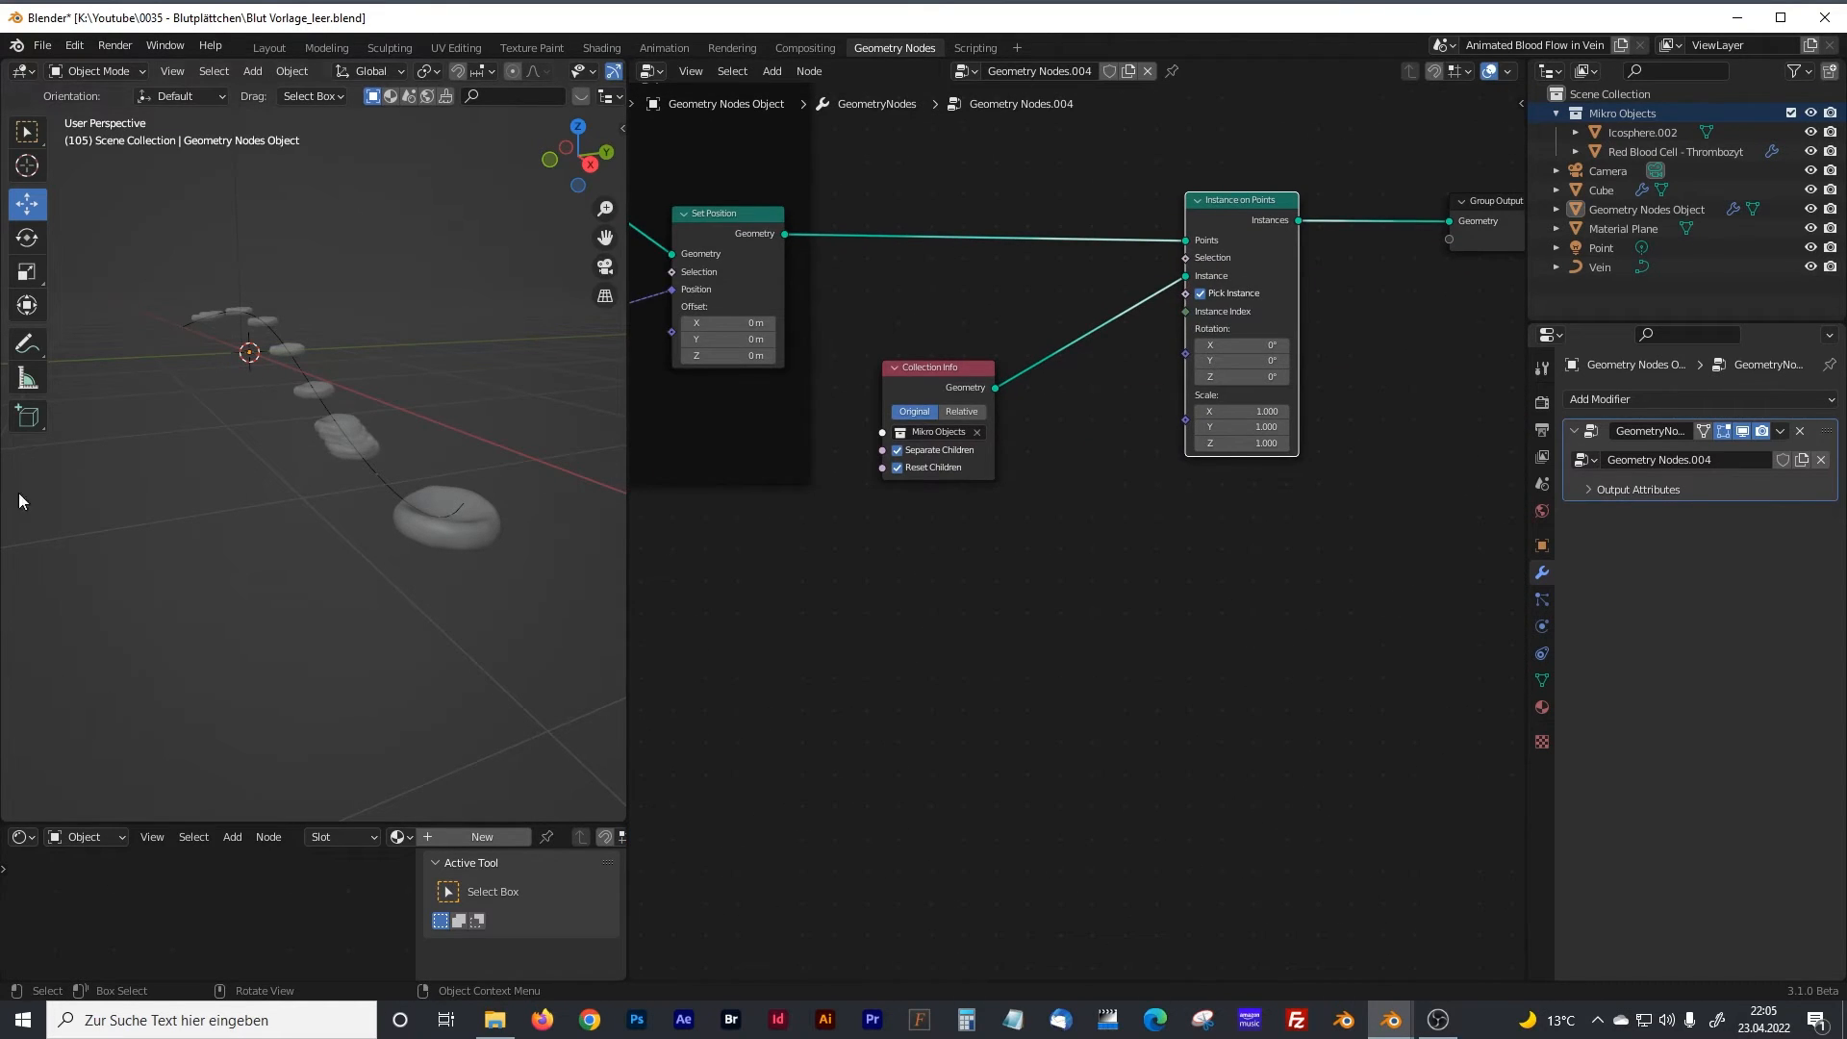
left_click_drag(940, 372, 926, 357)
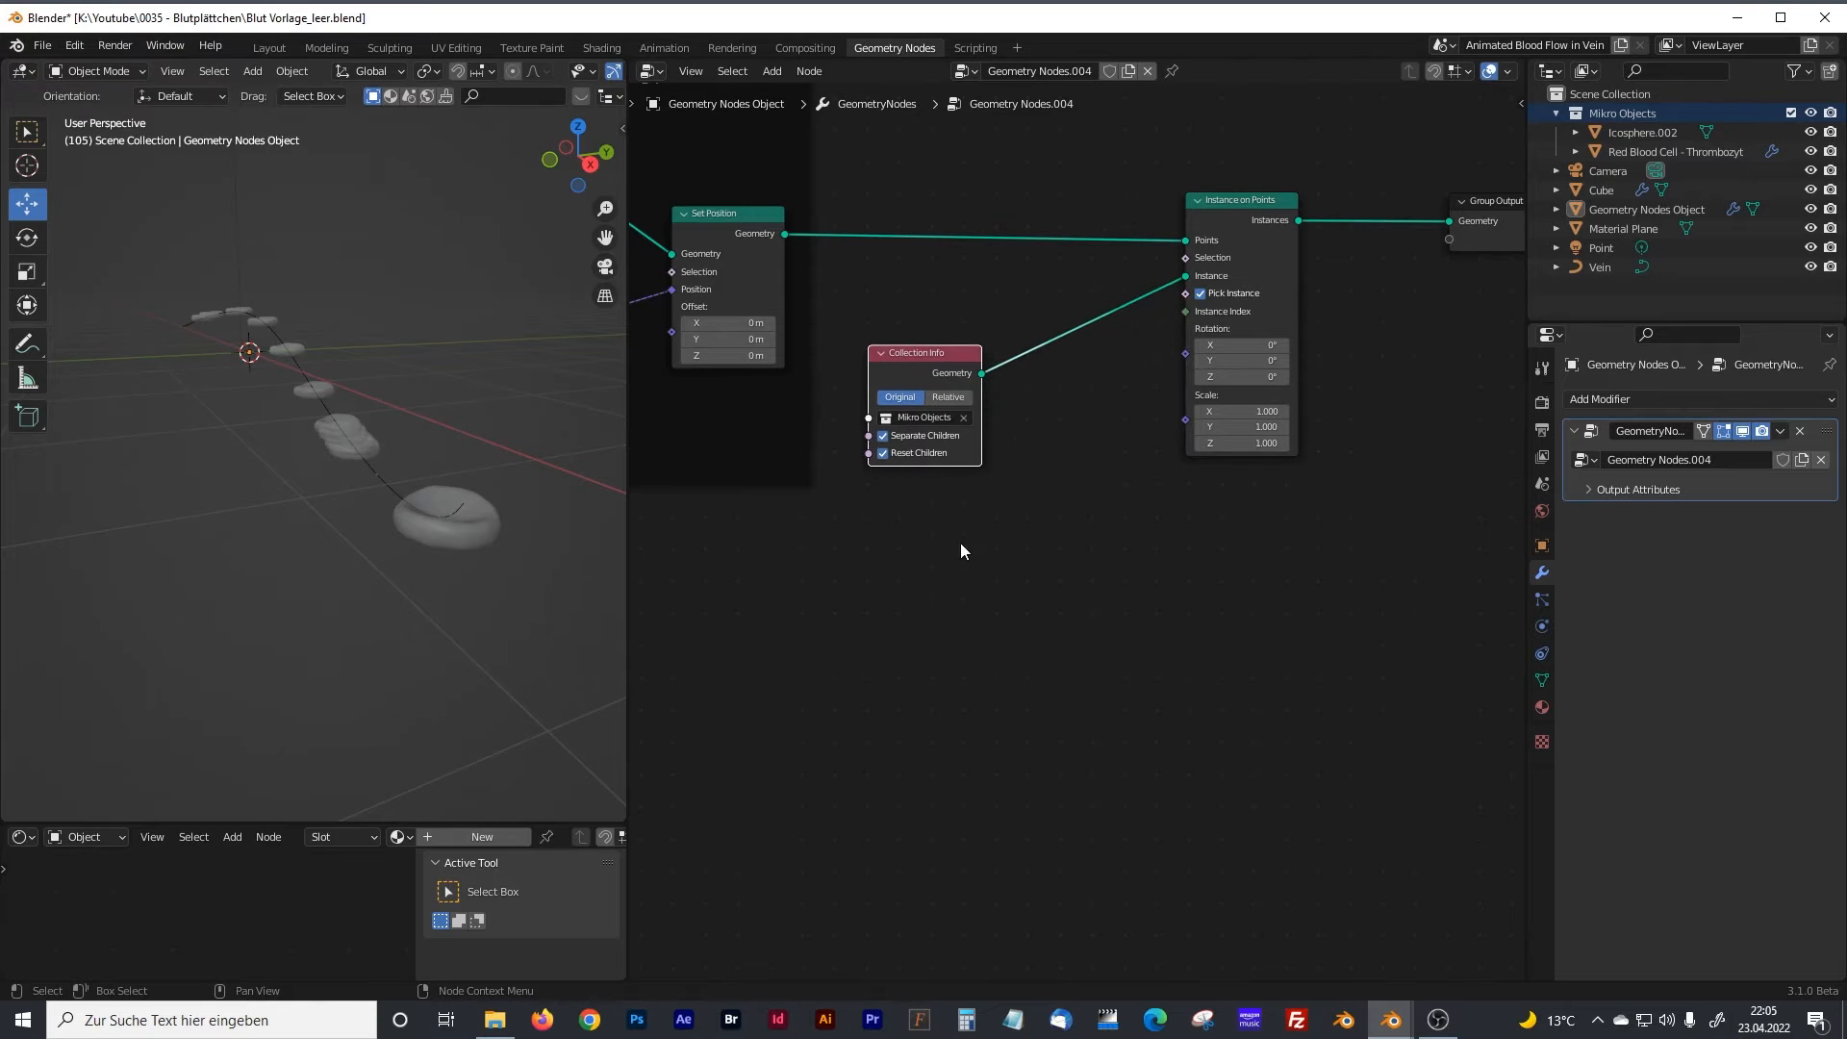
Add a Random Value node below the Collection Info node and set its data type to Vector.
key("shift+a")
left_click(889, 558)
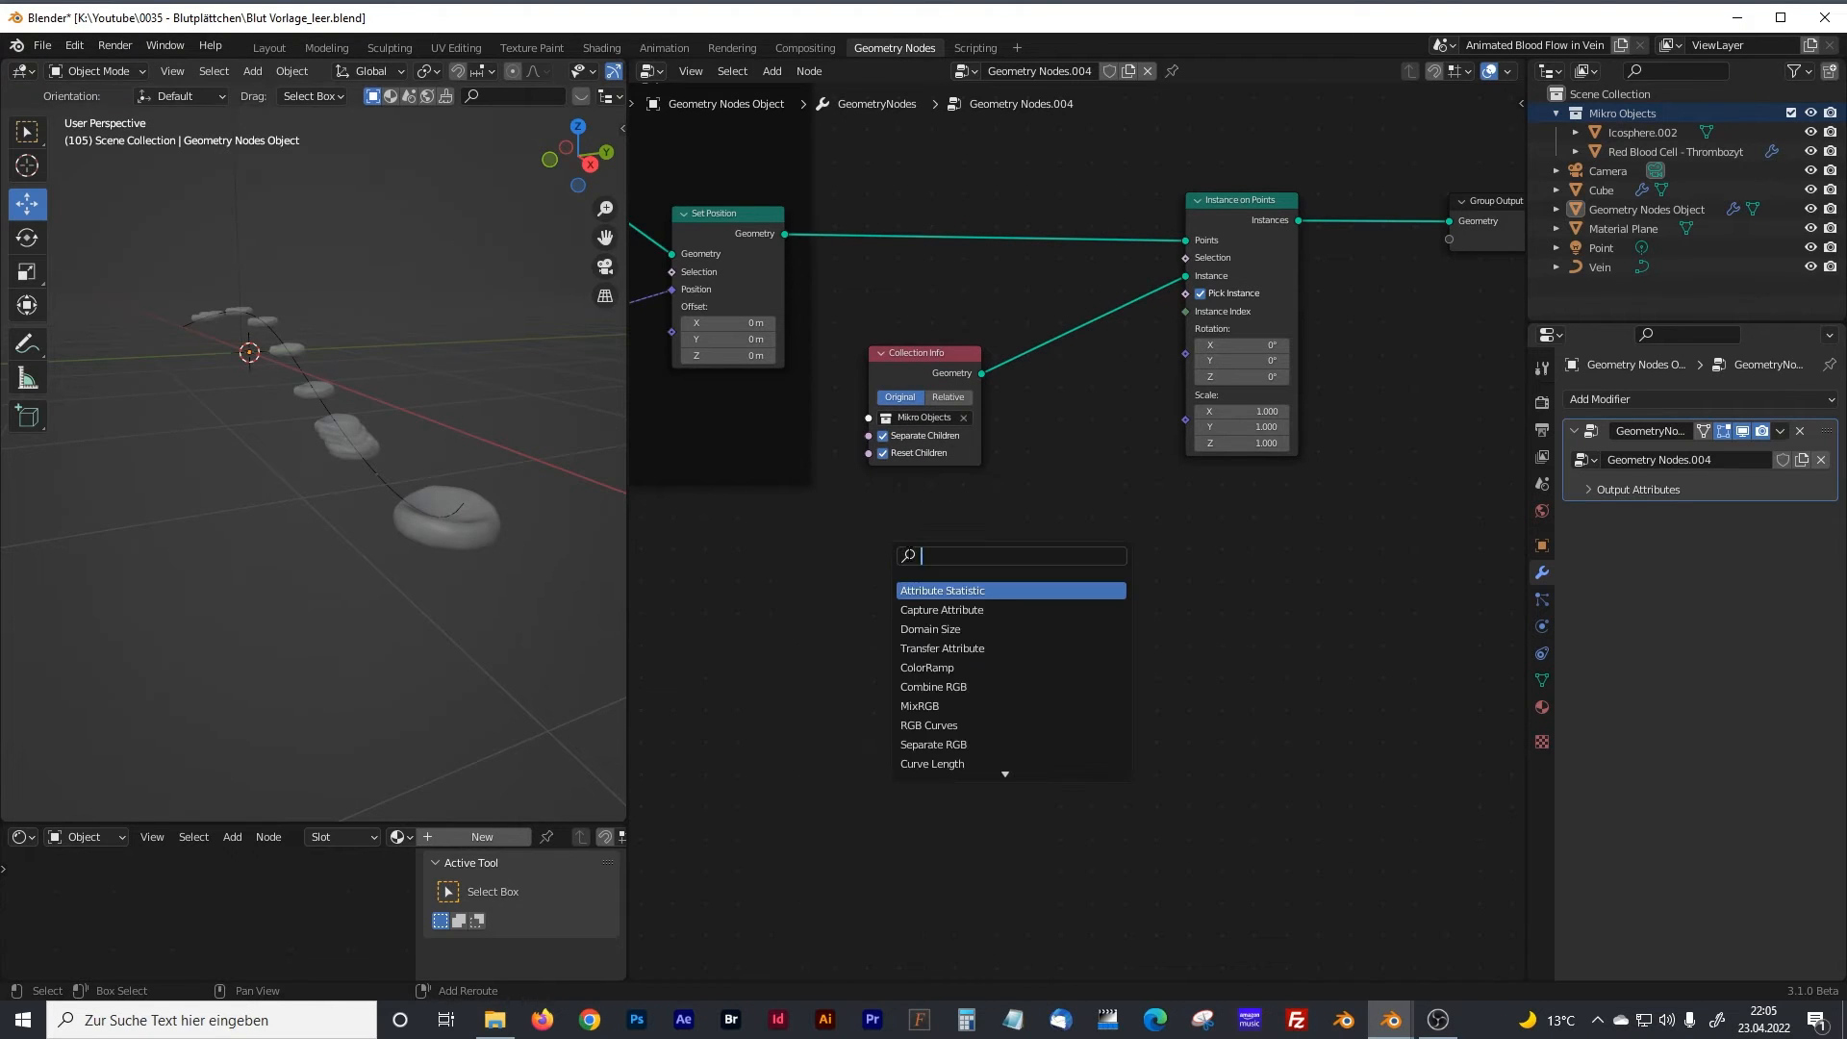
type("random")
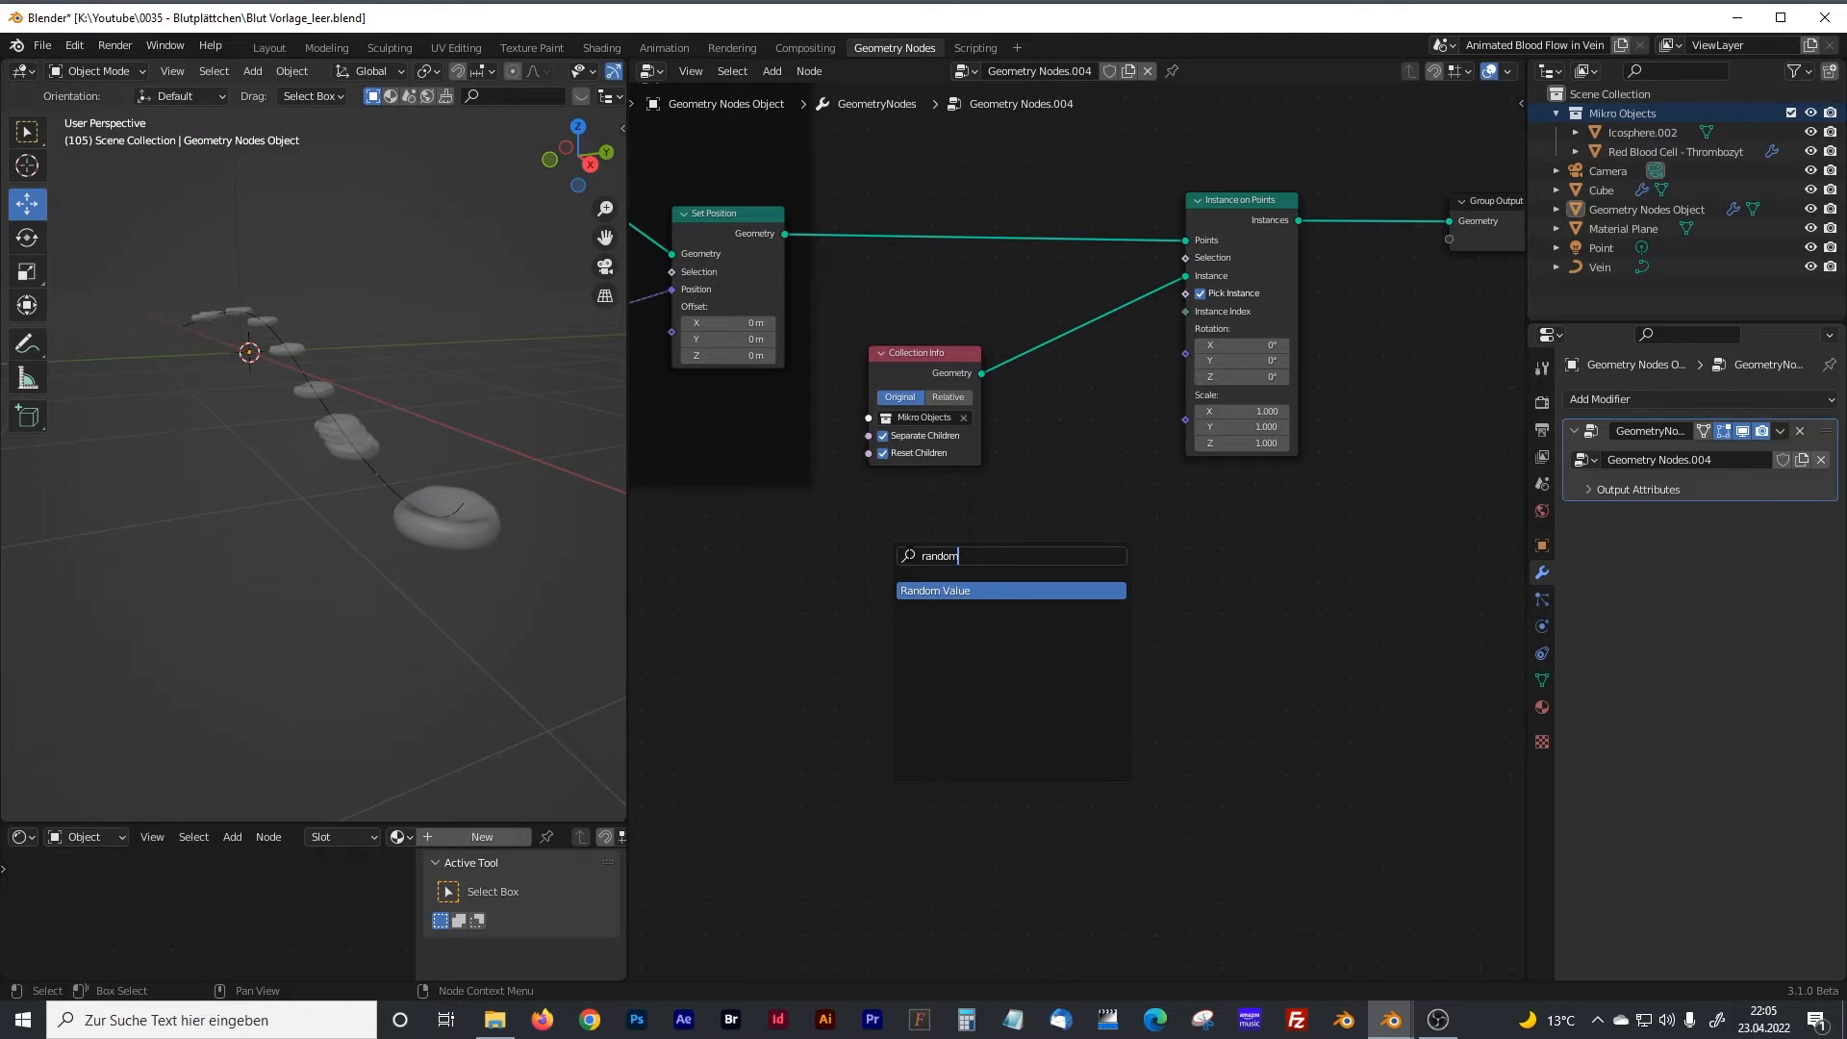
left_click(915, 590)
left_click(894, 541)
left_click(916, 542)
left_click(909, 596)
middle_click_drag(1110, 763, 1074, 725)
Drive the instances' rotation with the random vector and set its maximum to 4.9, 5.9 and 15.4.
left_click_drag(943, 481, 1142, 325)
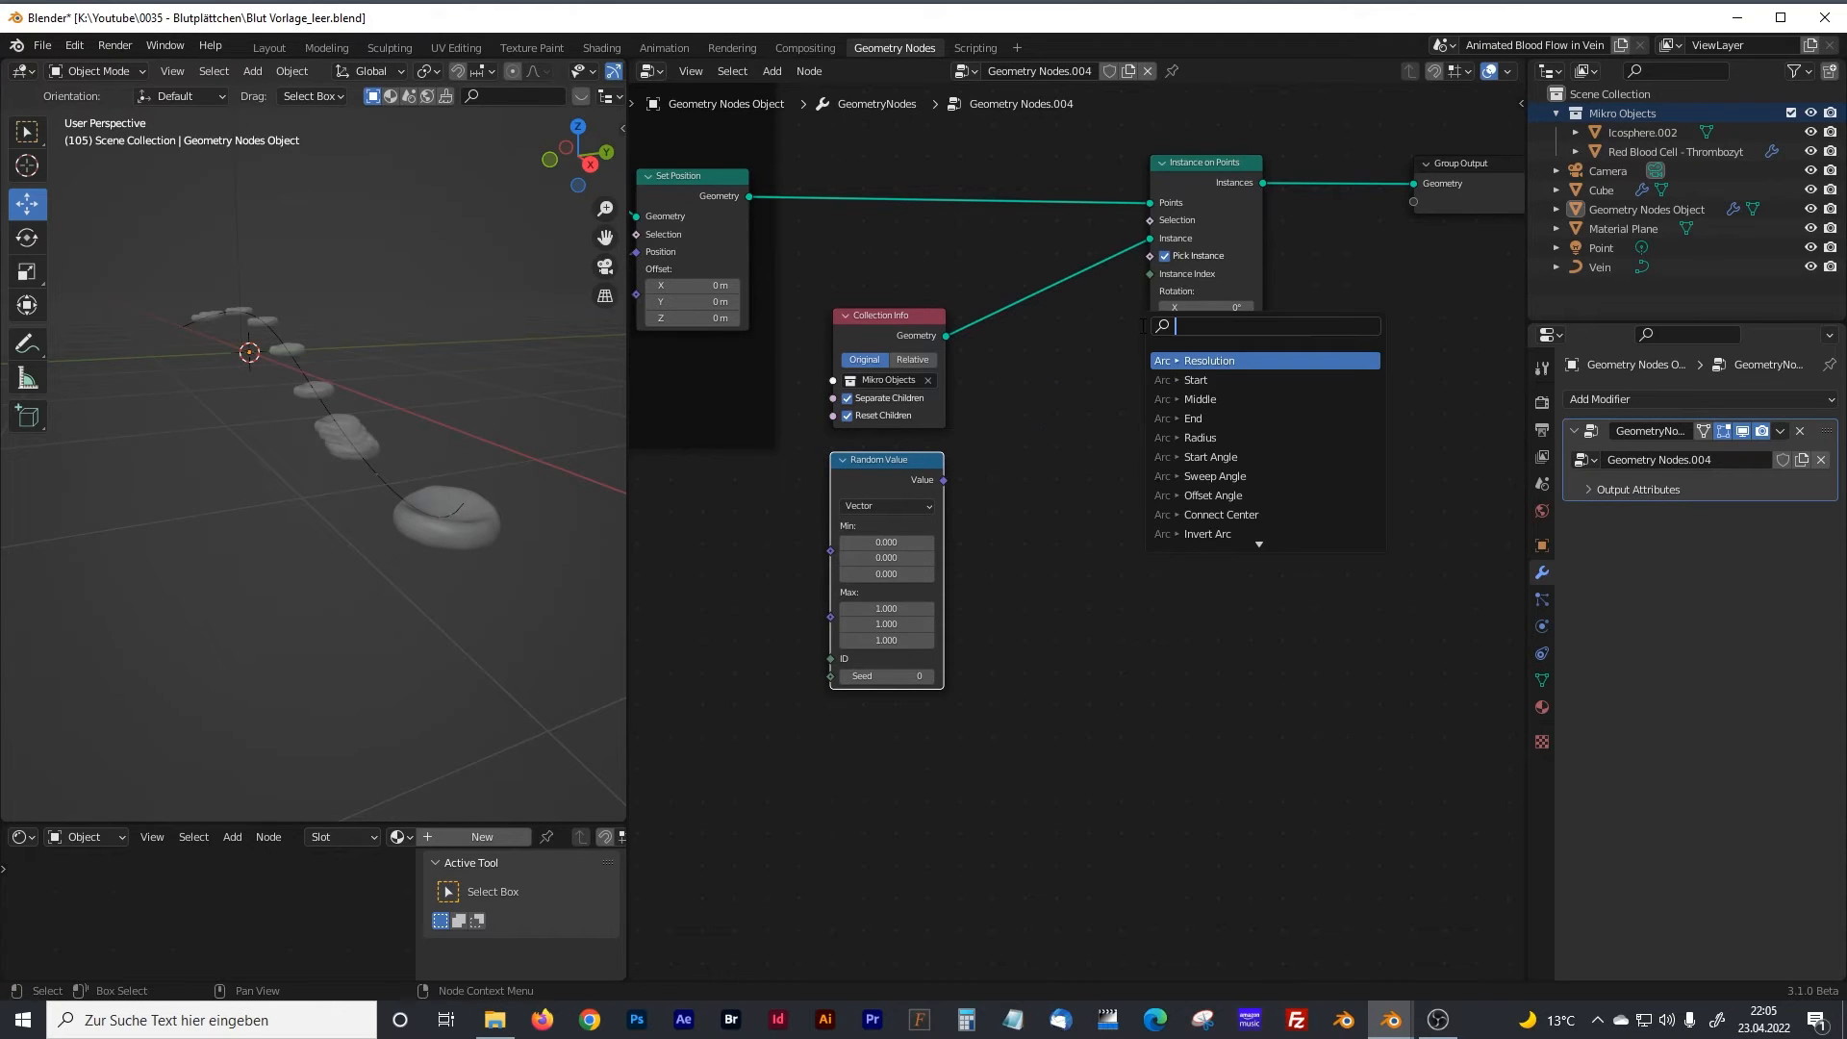
left_click(1014, 506)
left_click_drag(943, 481, 1151, 317)
left_click_drag(892, 608, 975, 625)
left_click_drag(892, 641, 1161, 641)
middle_click_drag(425, 514, 329, 425)
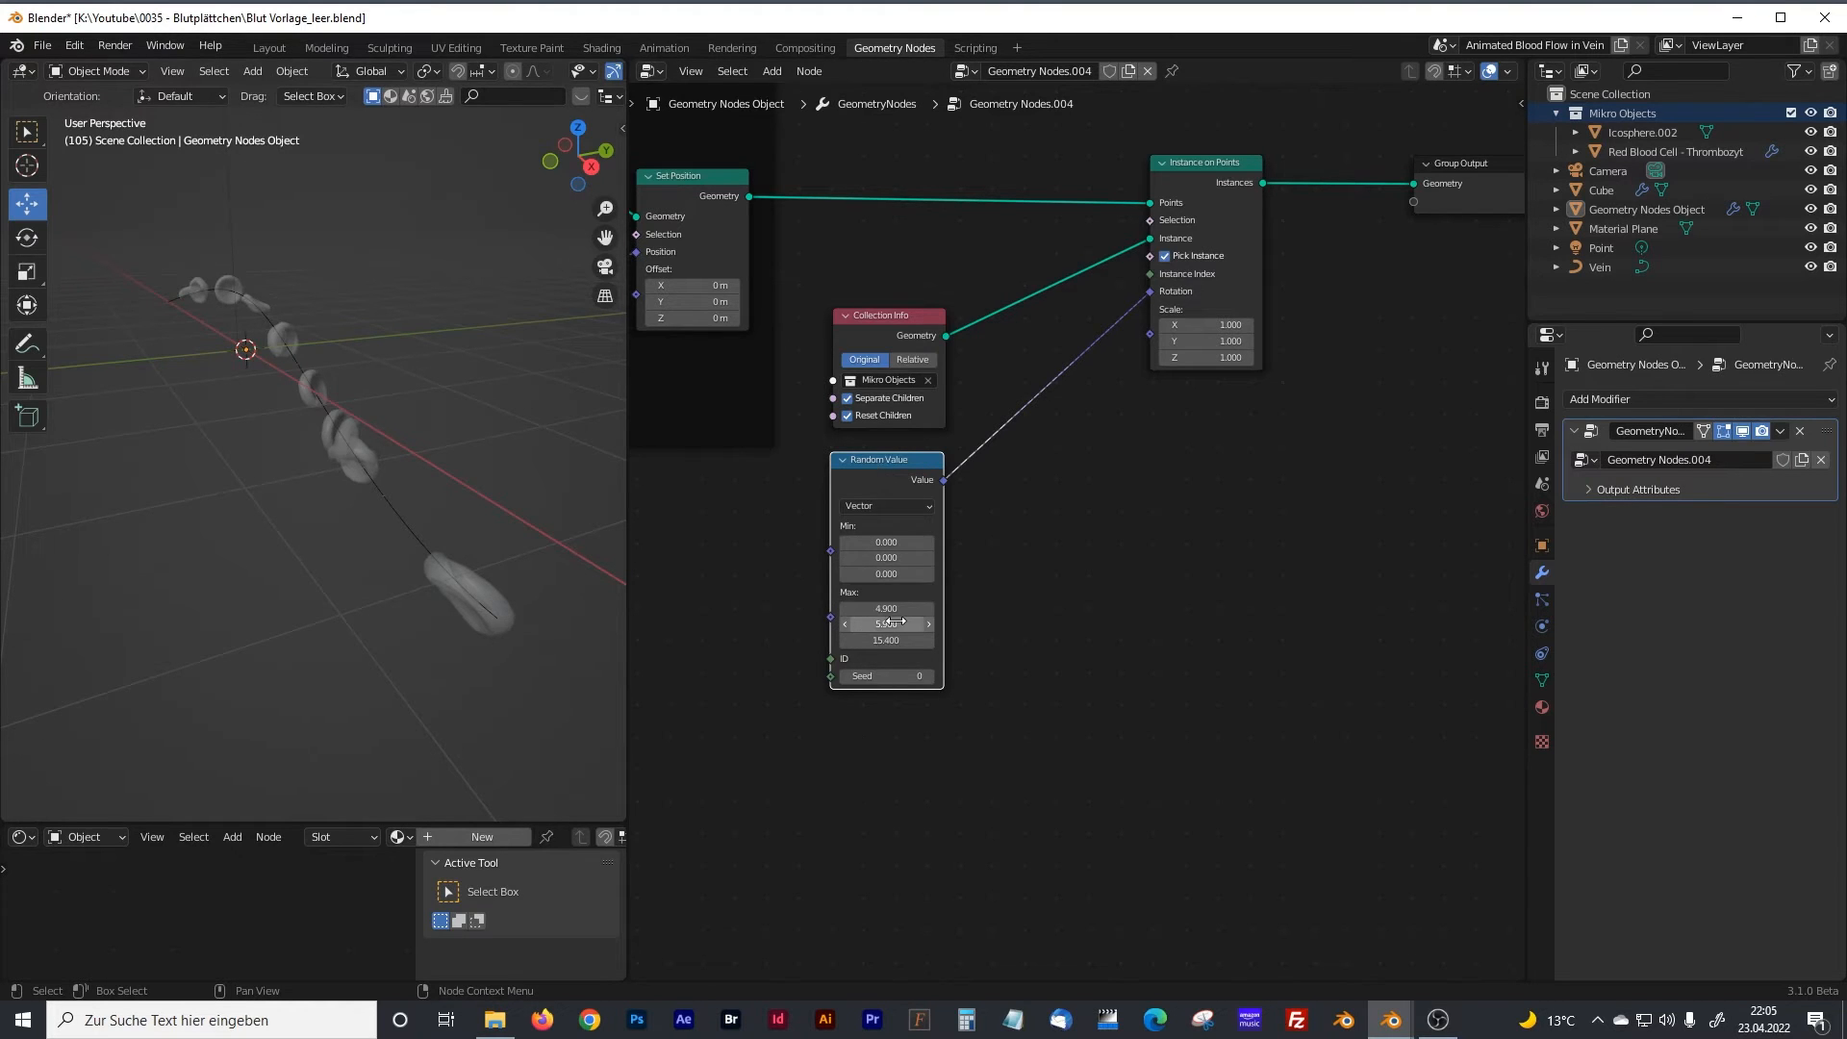
Join the Collection Info, Random Value and Instance on Points nodes into a frame labelled "Distribute Blood Cells".
left_click_drag(914, 467, 920, 467)
middle_click_drag(1079, 501, 1070, 556)
left_click_drag(831, 183, 1305, 754)
key("ctrl+j")
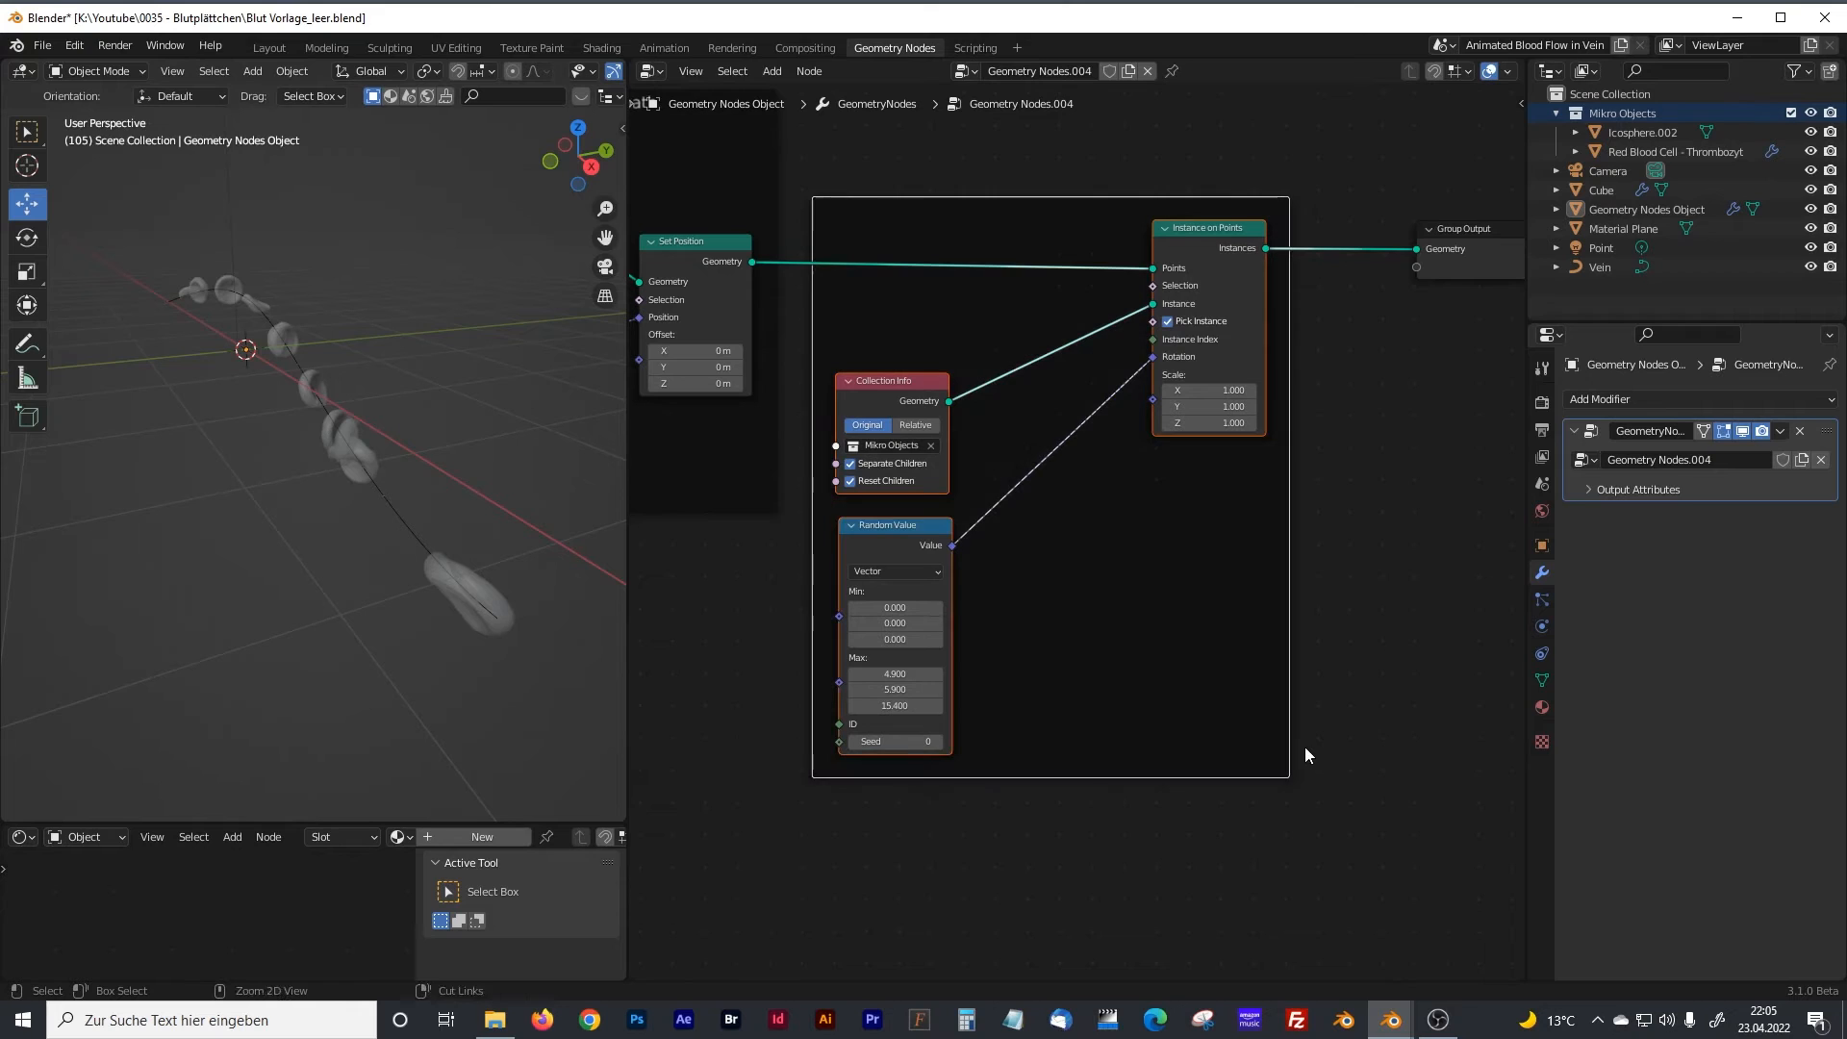
key("F2")
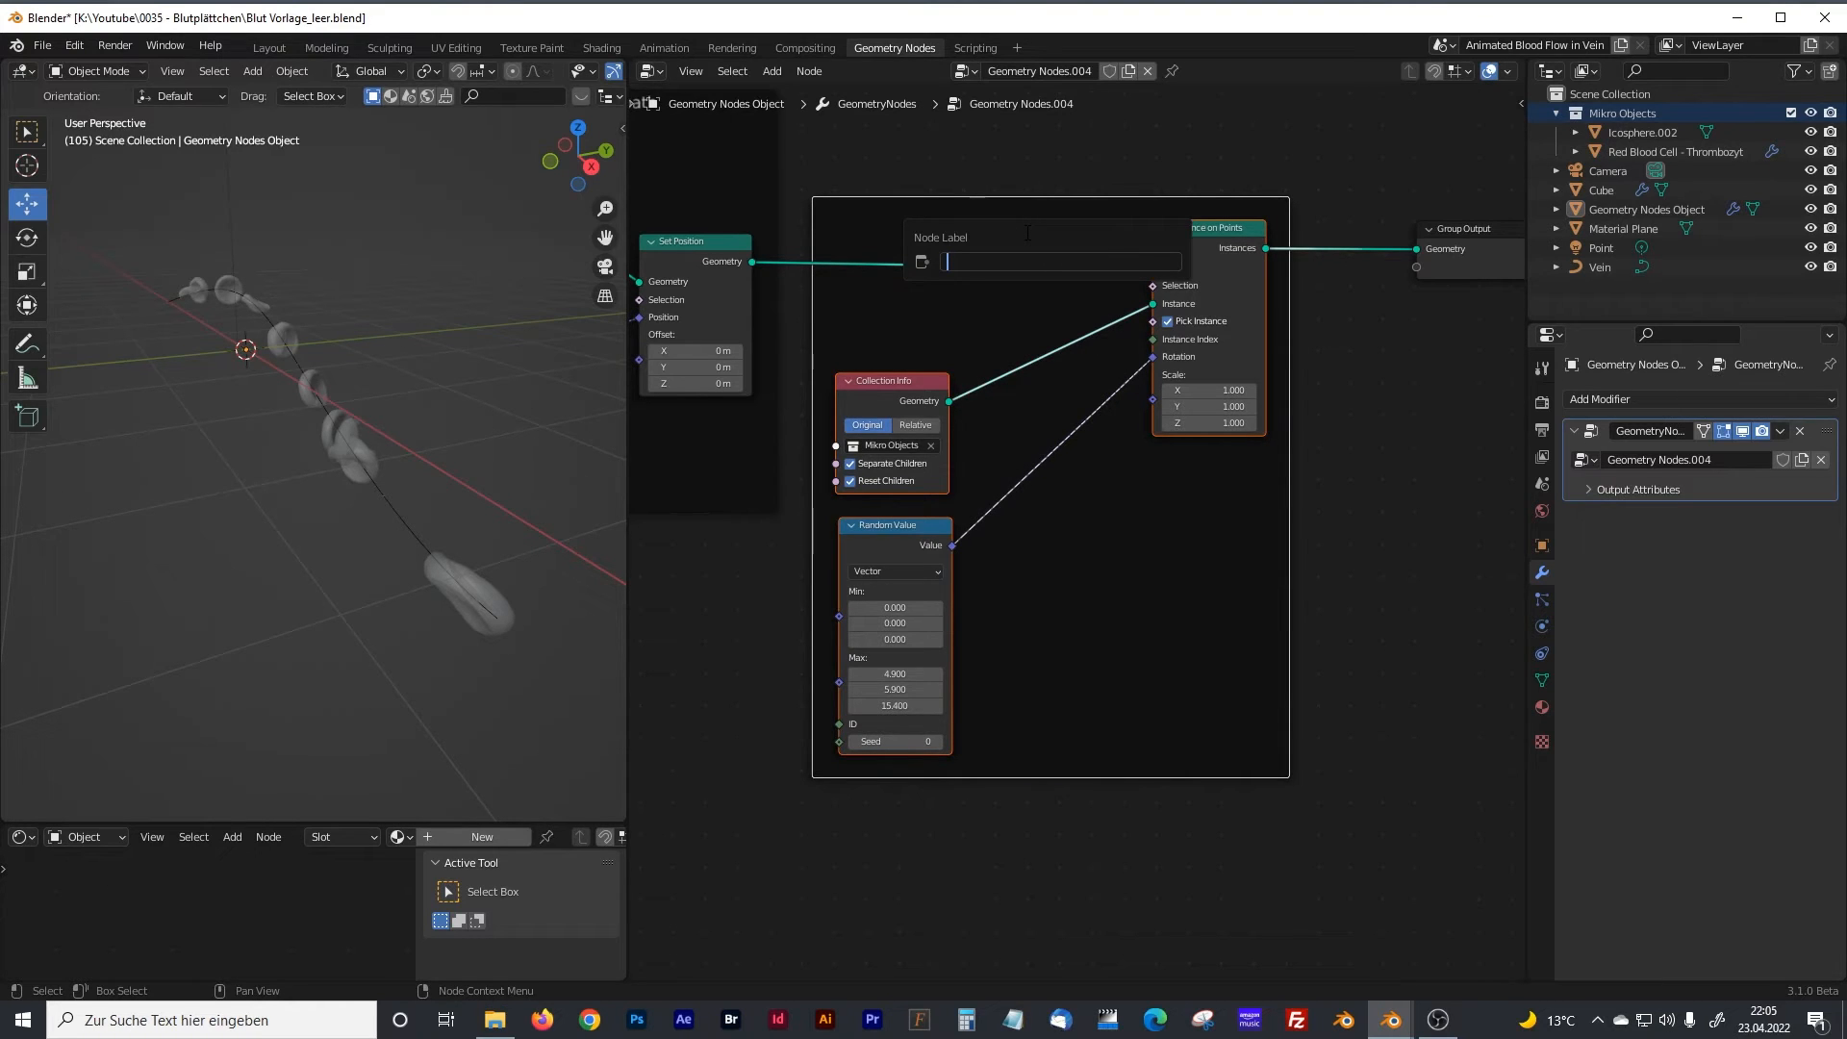
type("Distribute Blood Cells")
key("Return")
Widen the node editor and move the Distribute Blood Cells frame and Group Output node away from the path frame.
middle_click_drag(945, 505, 1280, 448, "shift")
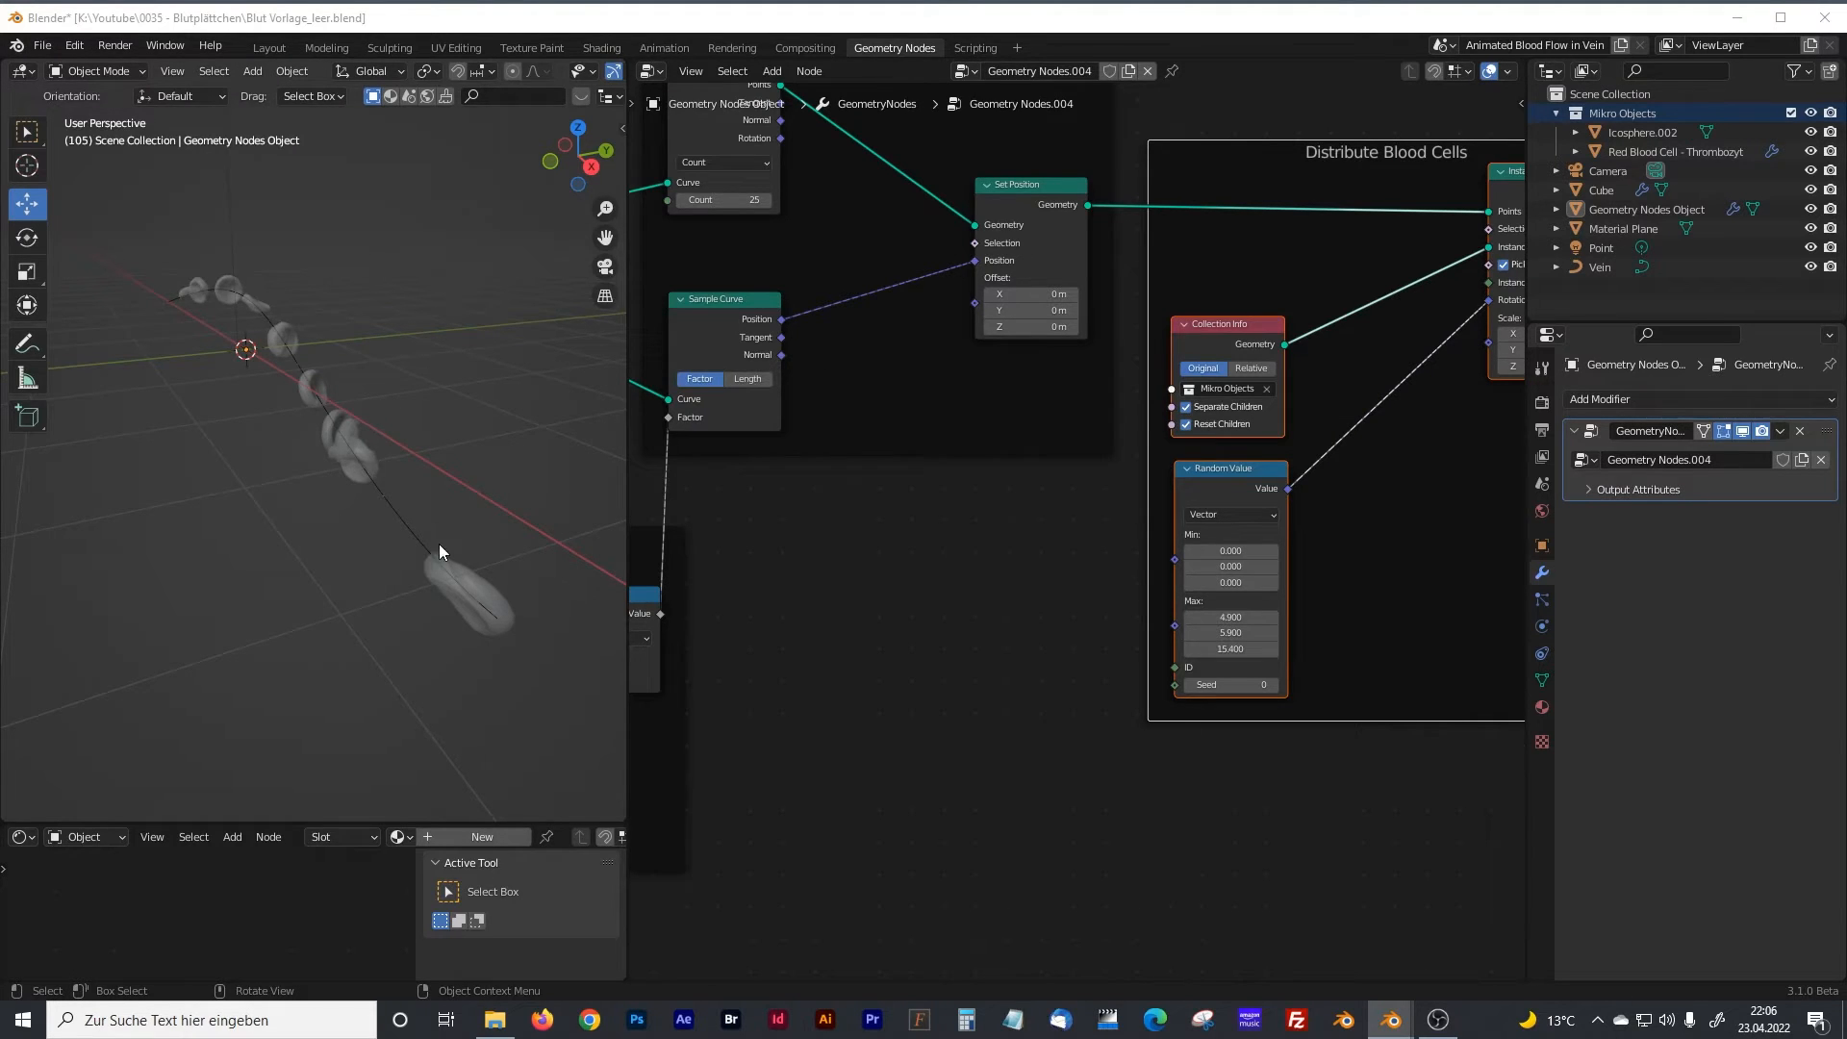
middle_click_drag(250, 337, 400, 434)
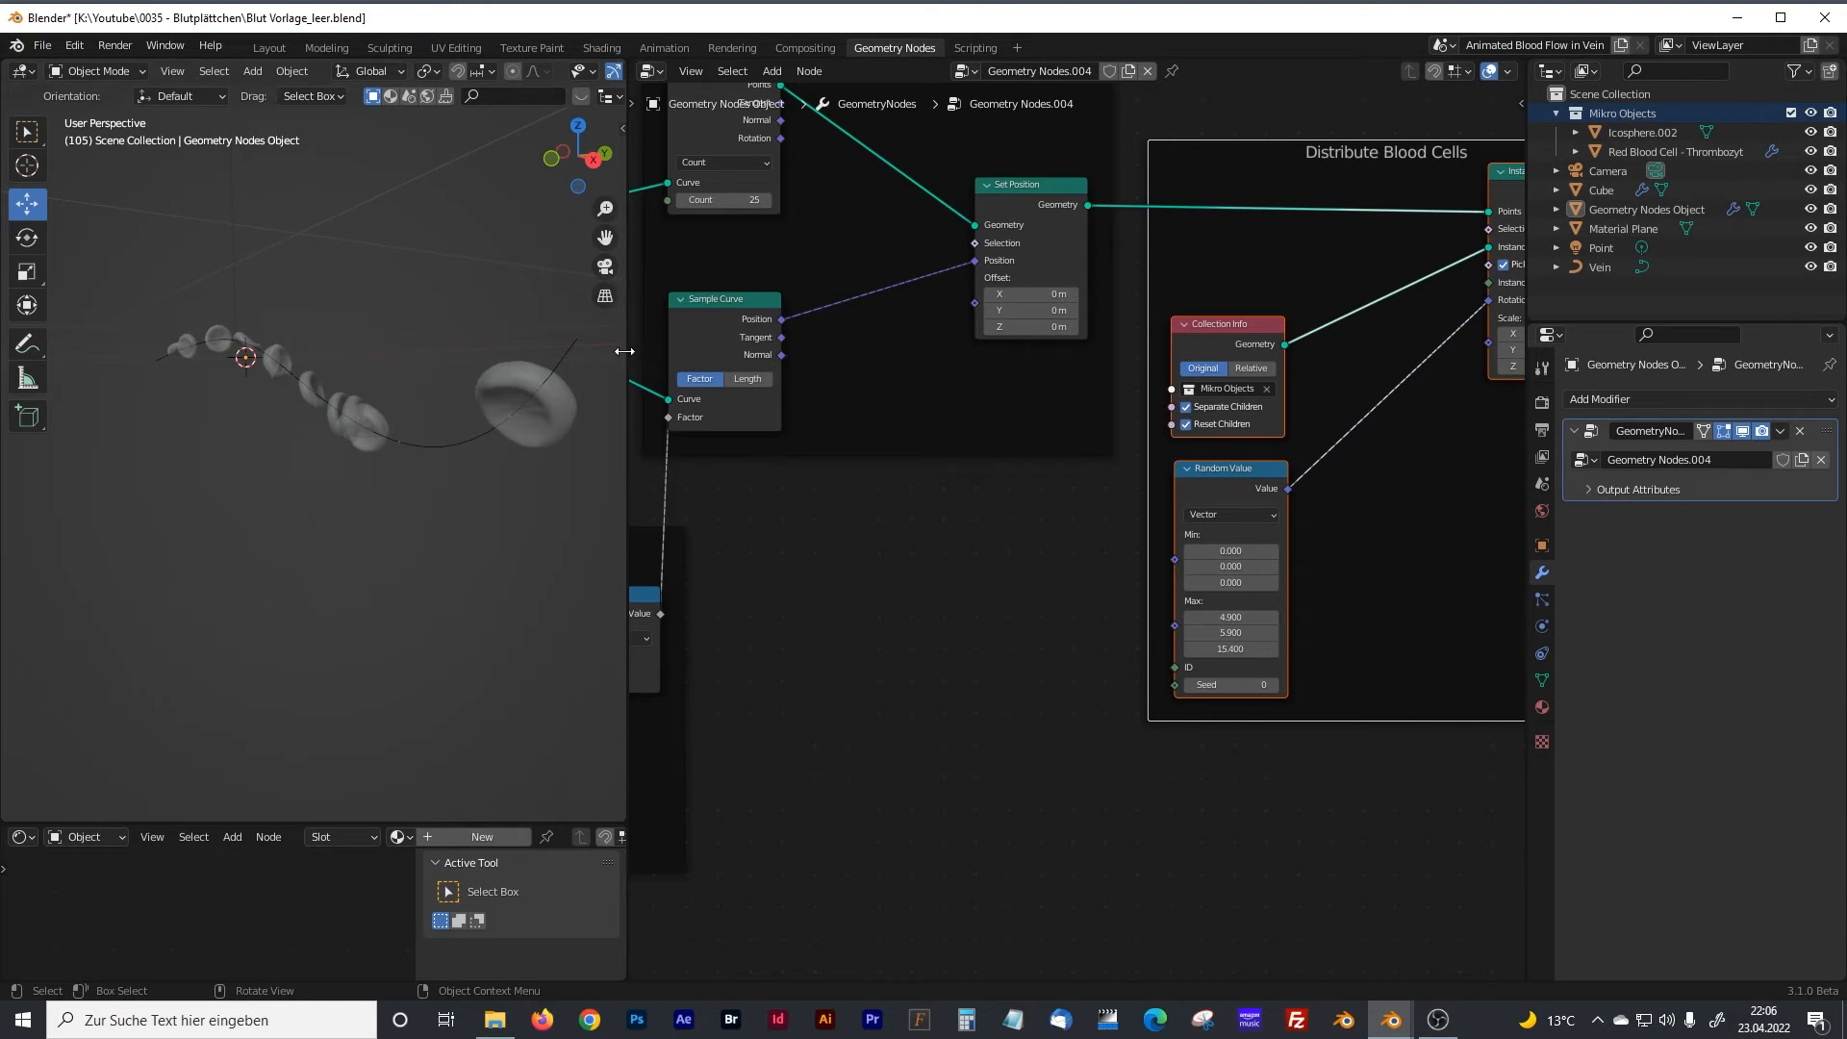
left_click_drag(621, 350, 395, 352)
scroll(868, 527, "down", 4)
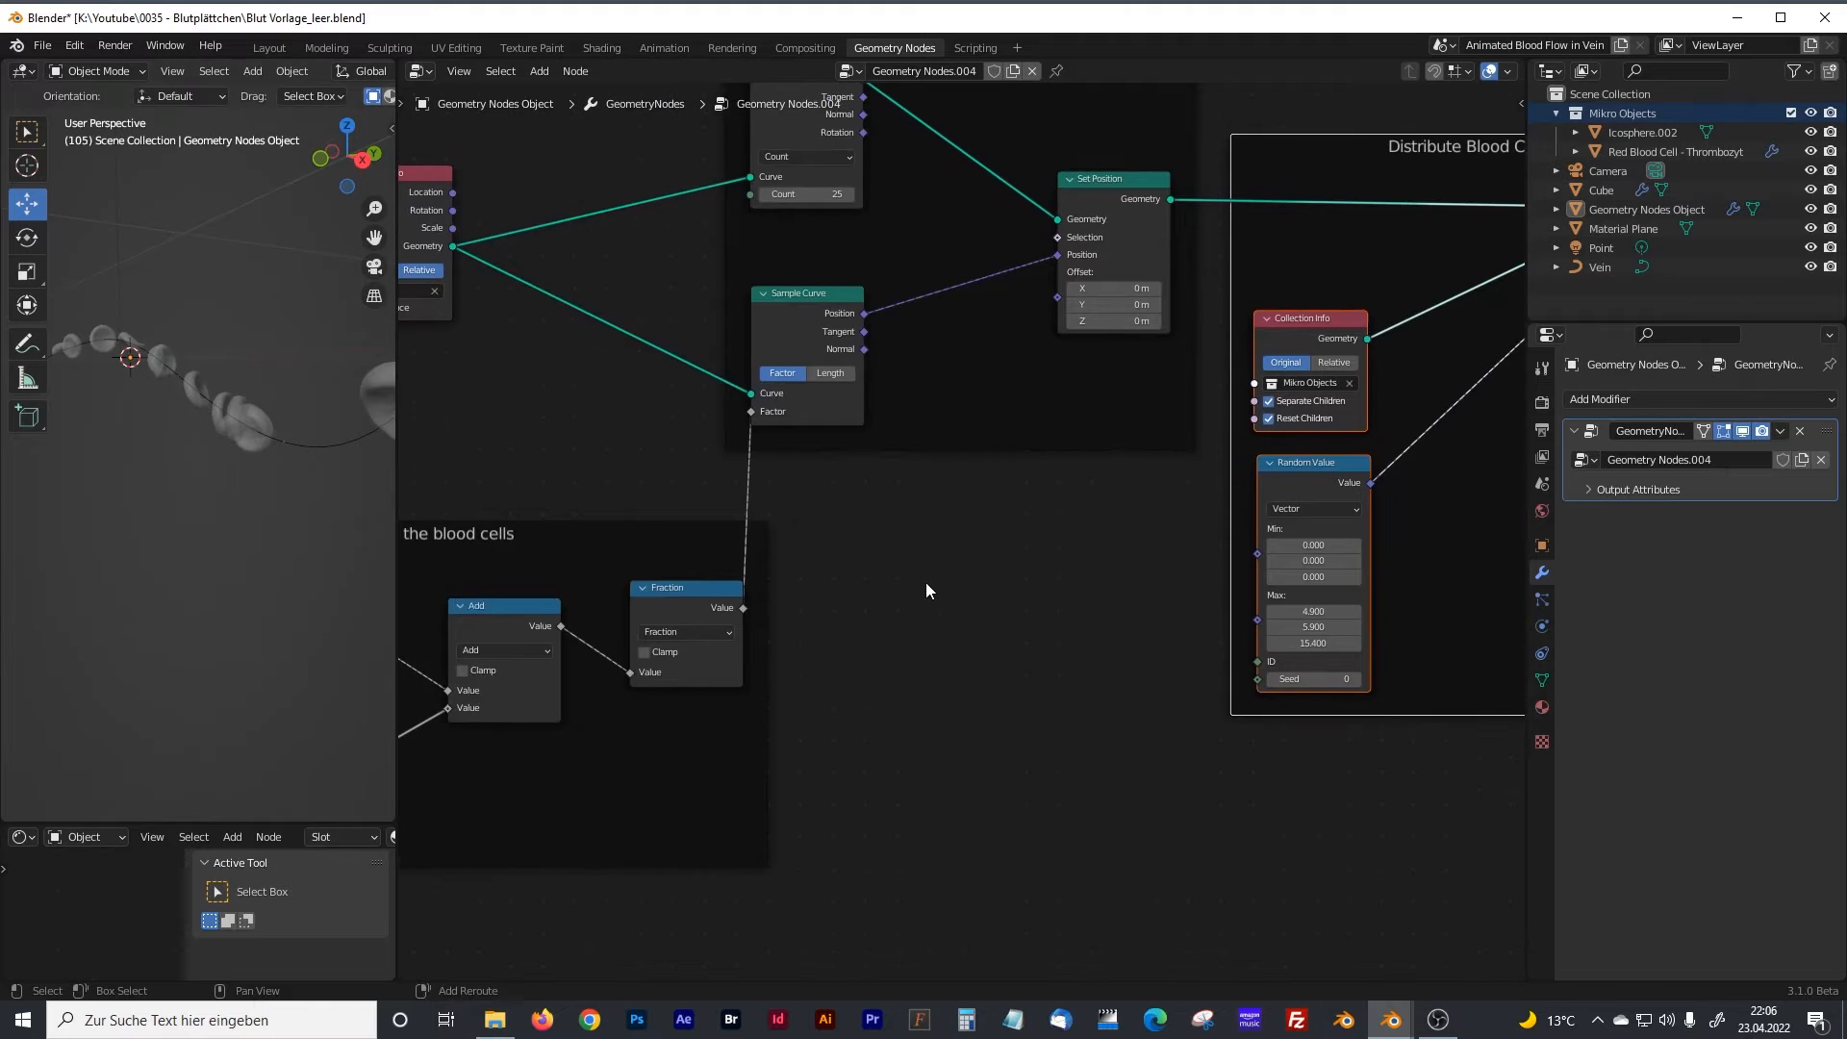
left_click_drag(1239, 325, 1247, 256)
middle_click_drag(1518, 319, 1297, 361)
left_click_drag(1297, 361, 1382, 294)
left_click_drag(991, 284, 1019, 285)
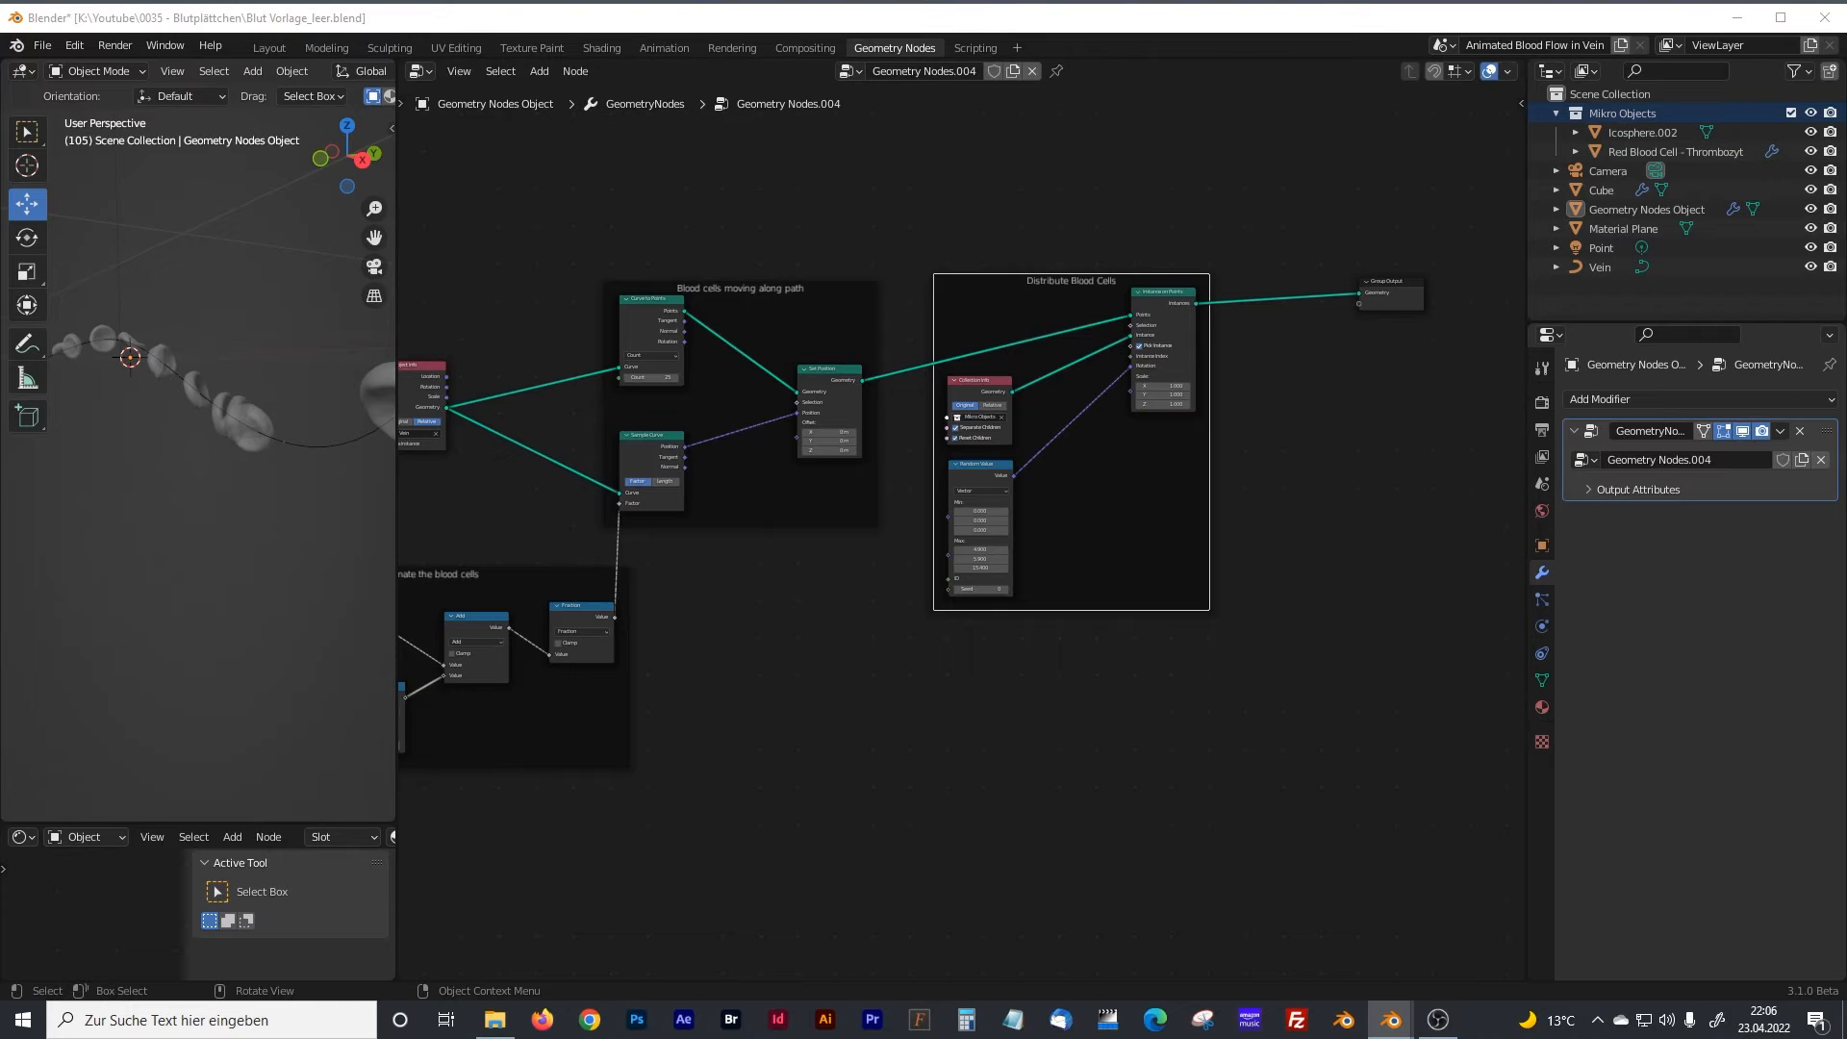
left_click_drag(1023, 283, 1120, 282)
left_click_drag(1366, 285, 1459, 284)
Make room between Sample Curve and Set Position by moving Set Position and the Distribute Blood Cells frame outward.
left_click_drag(824, 376, 868, 373)
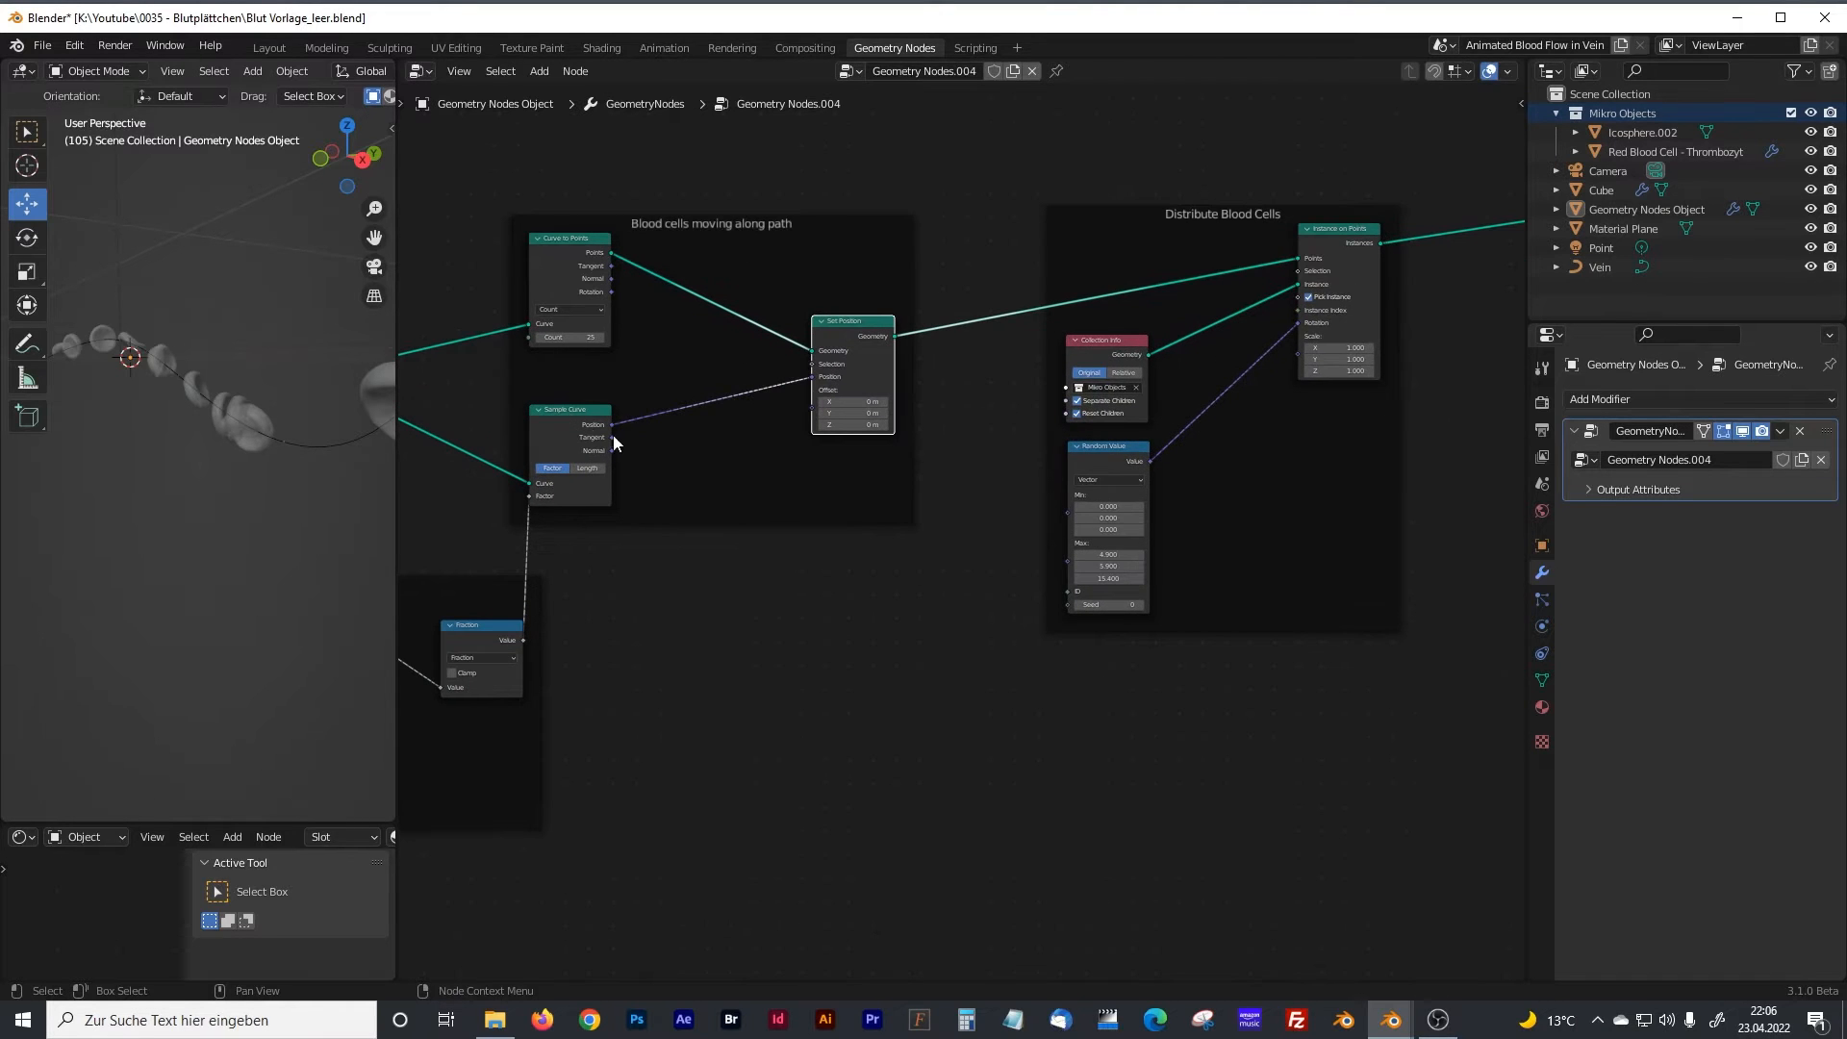
left_click_drag(975, 166, 1400, 685)
left_click_drag(1200, 214, 1298, 216)
left_click_drag(839, 320, 955, 320)
Add a Vector Math node below the "Blood cells moving along path" frame.
scroll(794, 612, "up", 2)
key("shift+a")
left_click(702, 602)
type("ve")
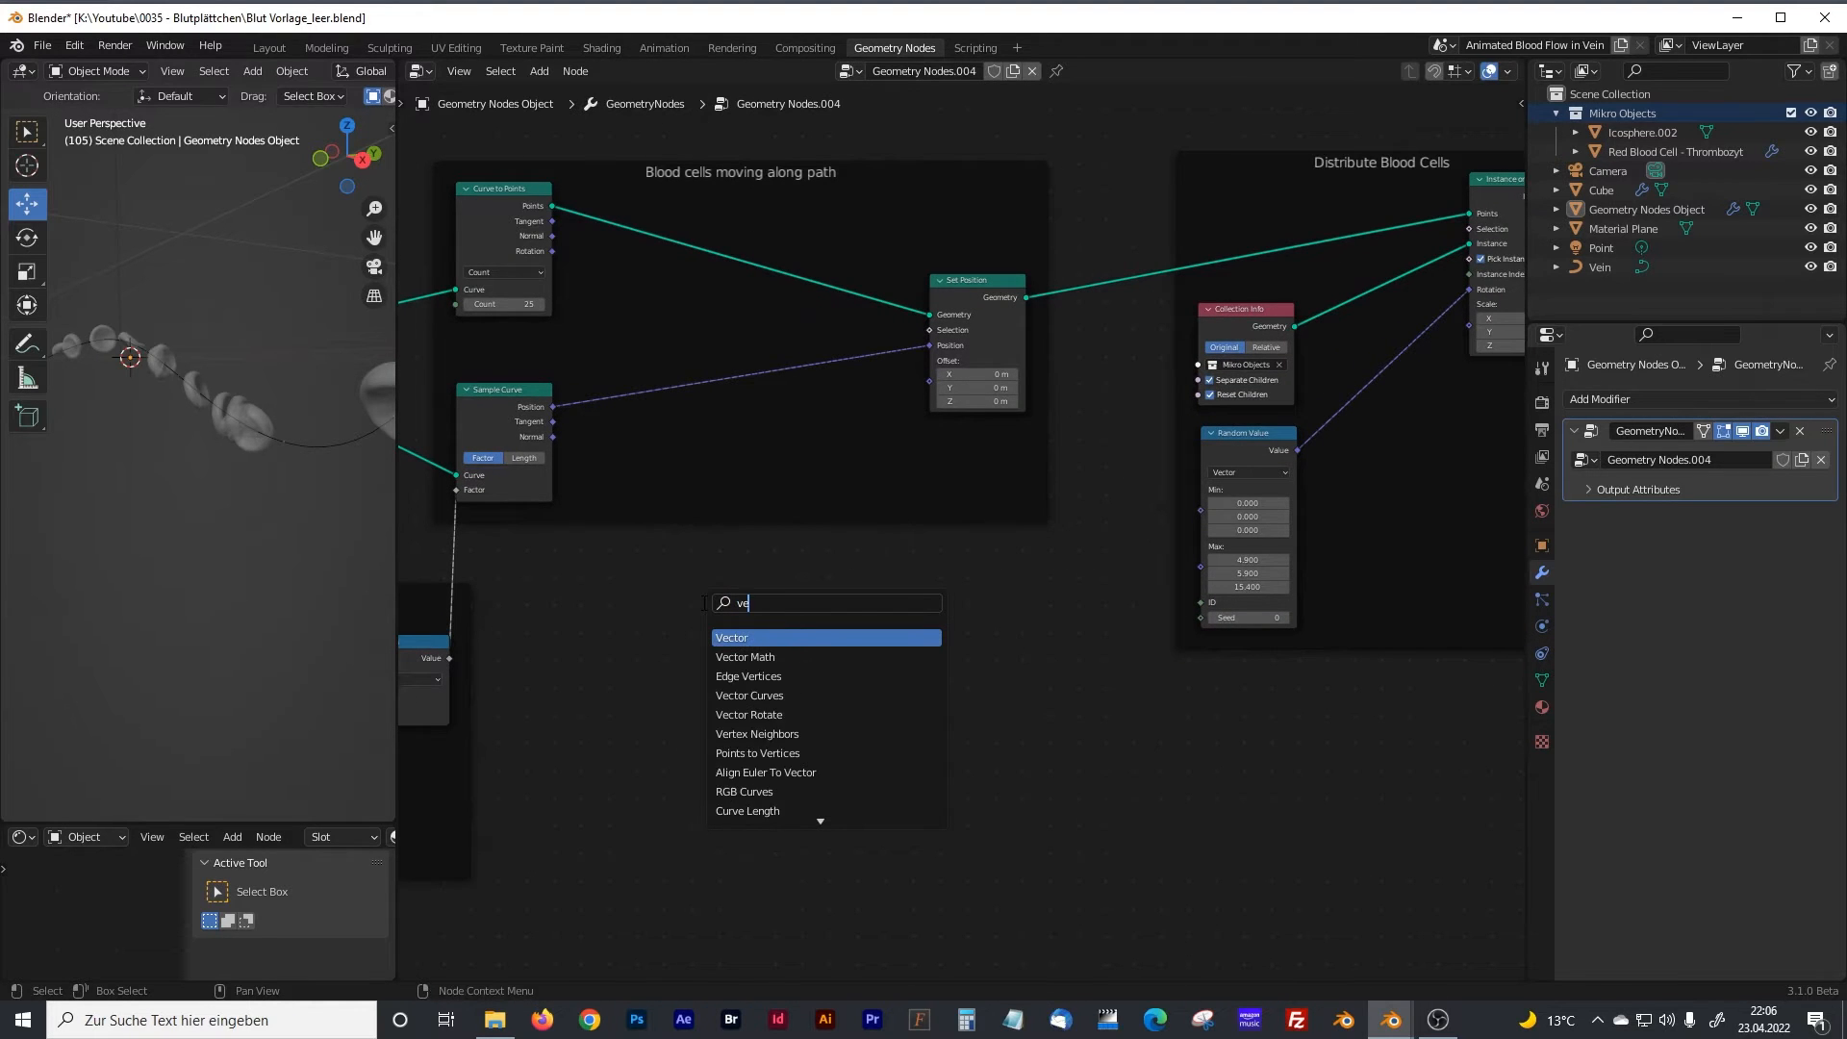
type("ctor")
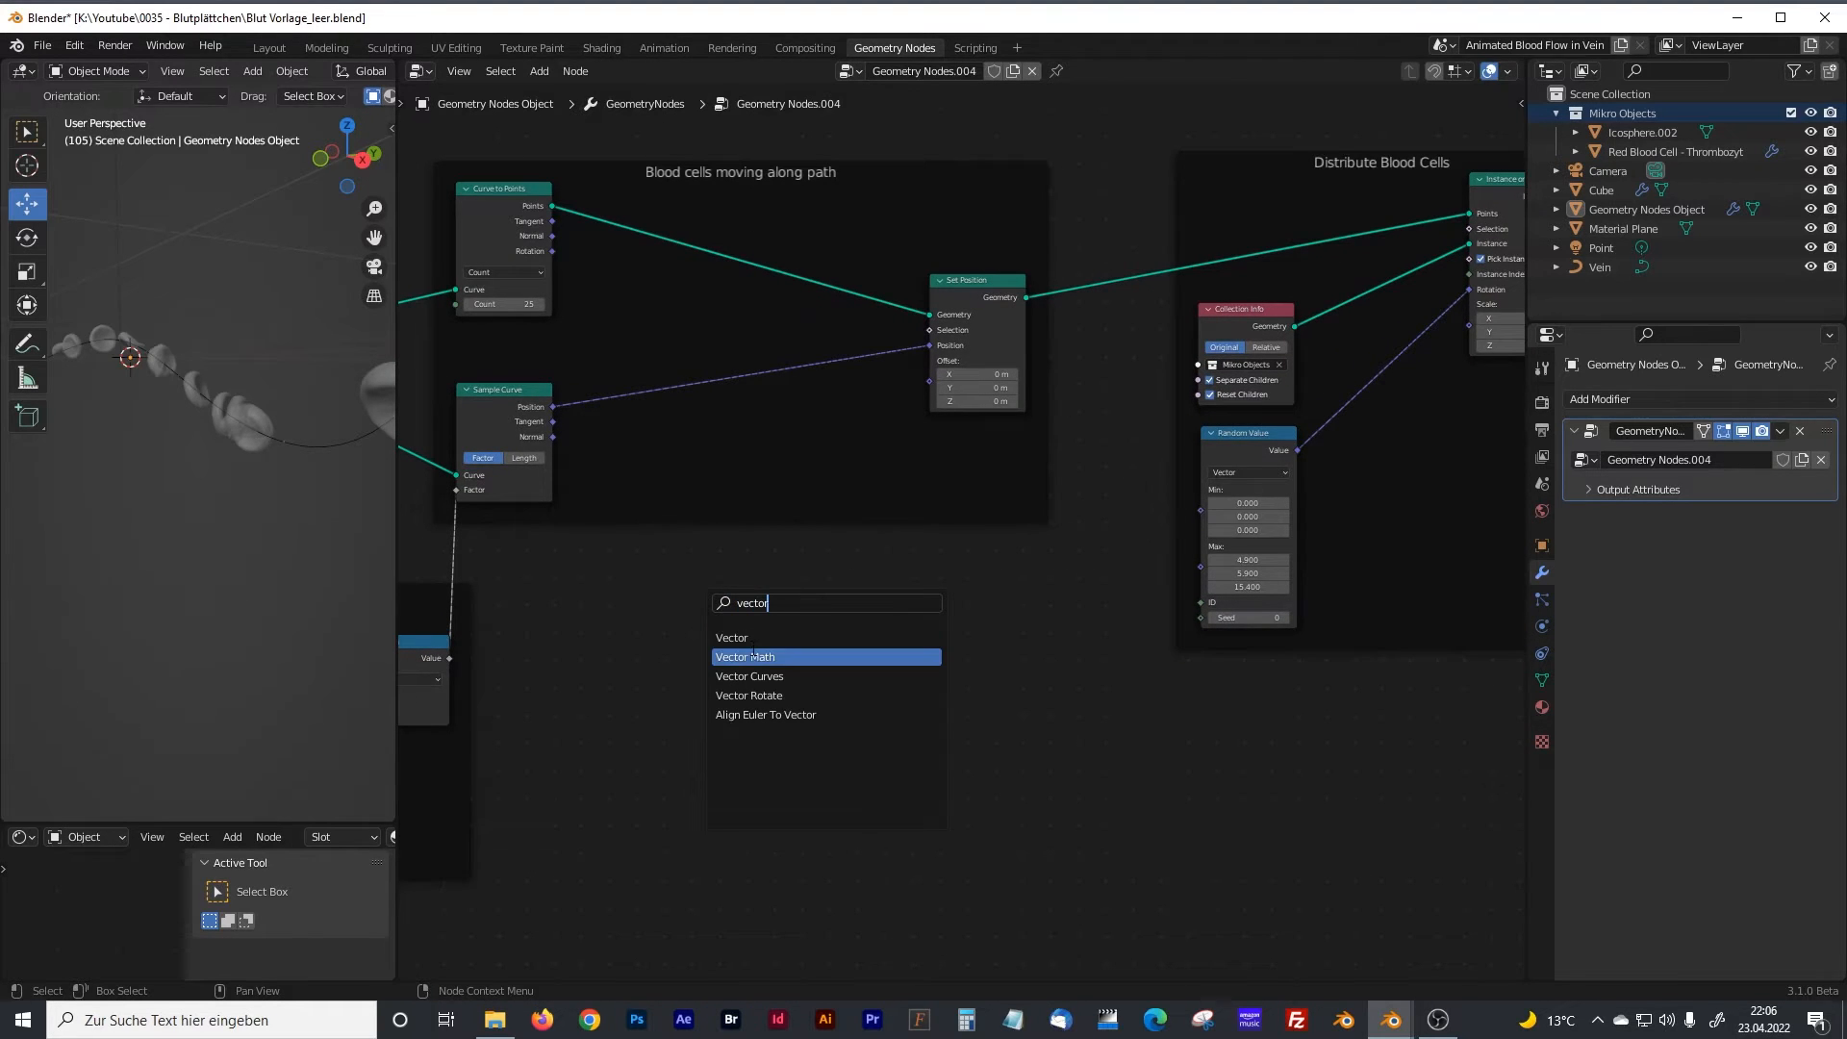
left_click(746, 657)
left_click(891, 598)
Add a Random Value node in front of the new Vector Math node.
middle_click_drag(763, 644, 858, 603)
left_click(800, 609)
key("shift+a")
type("random")
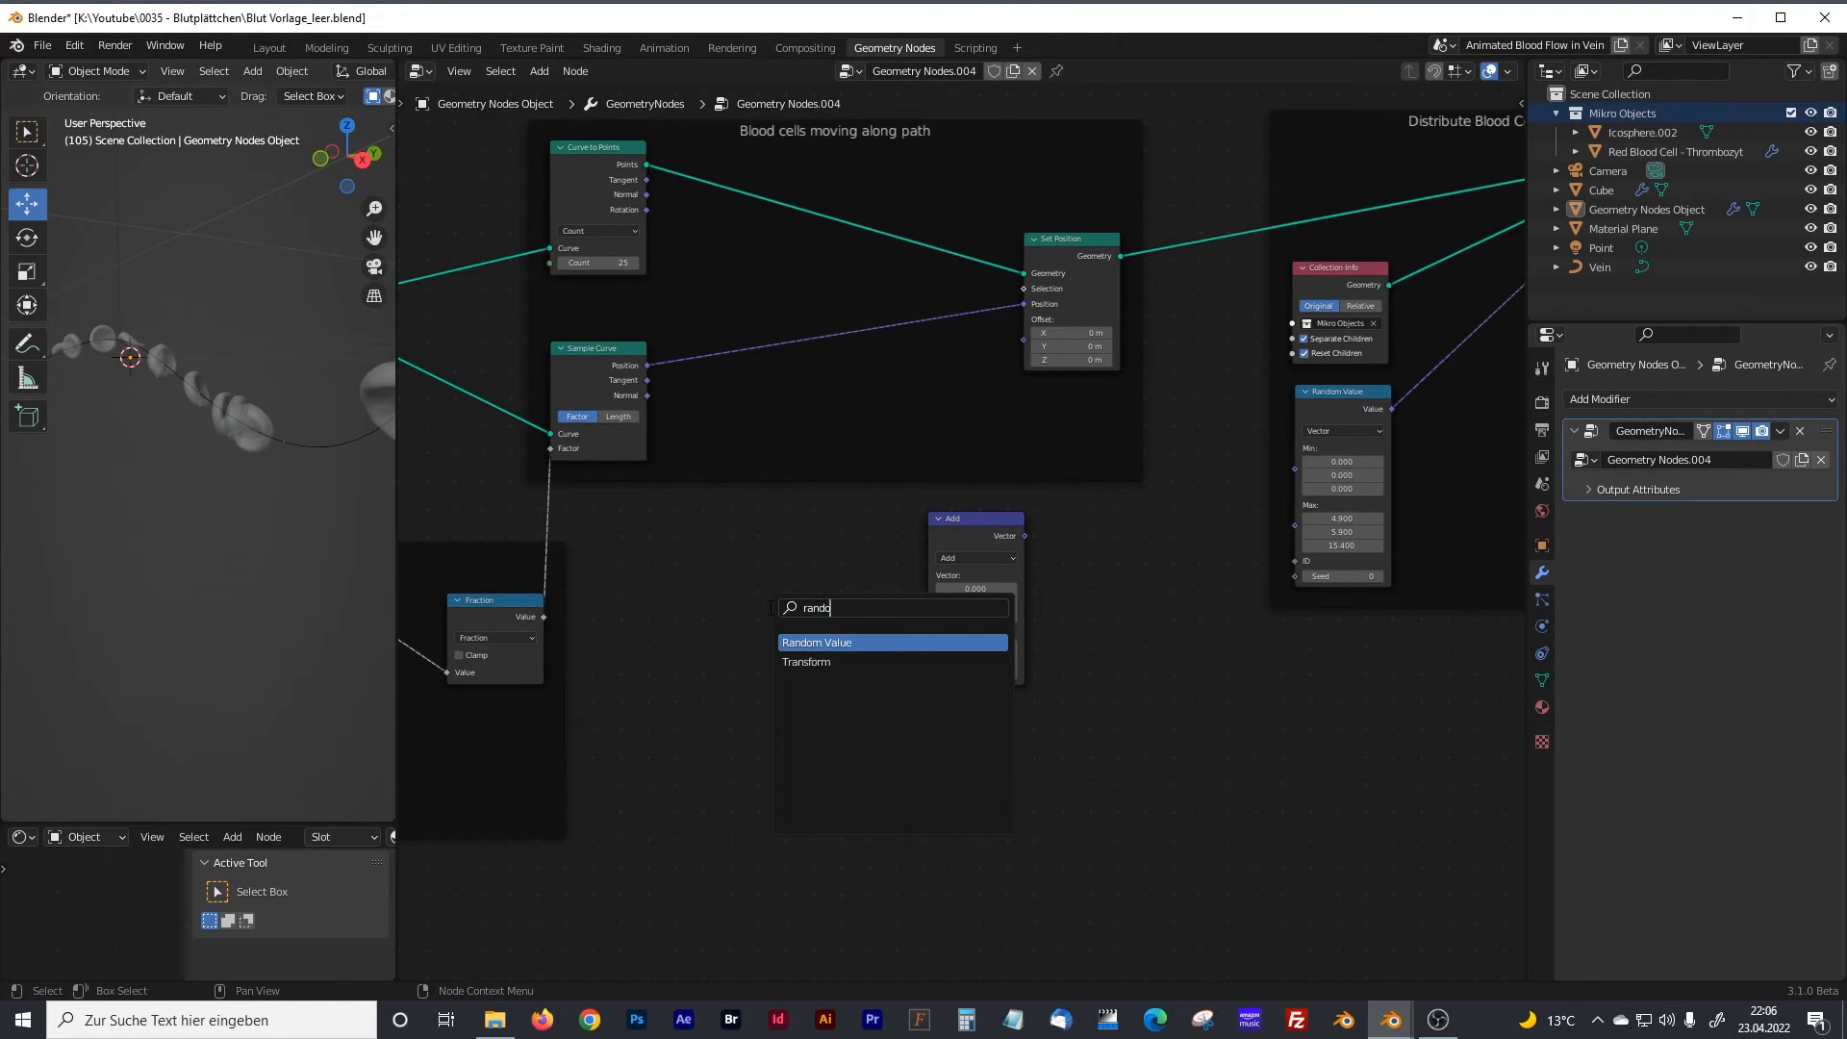
left_click(805, 642)
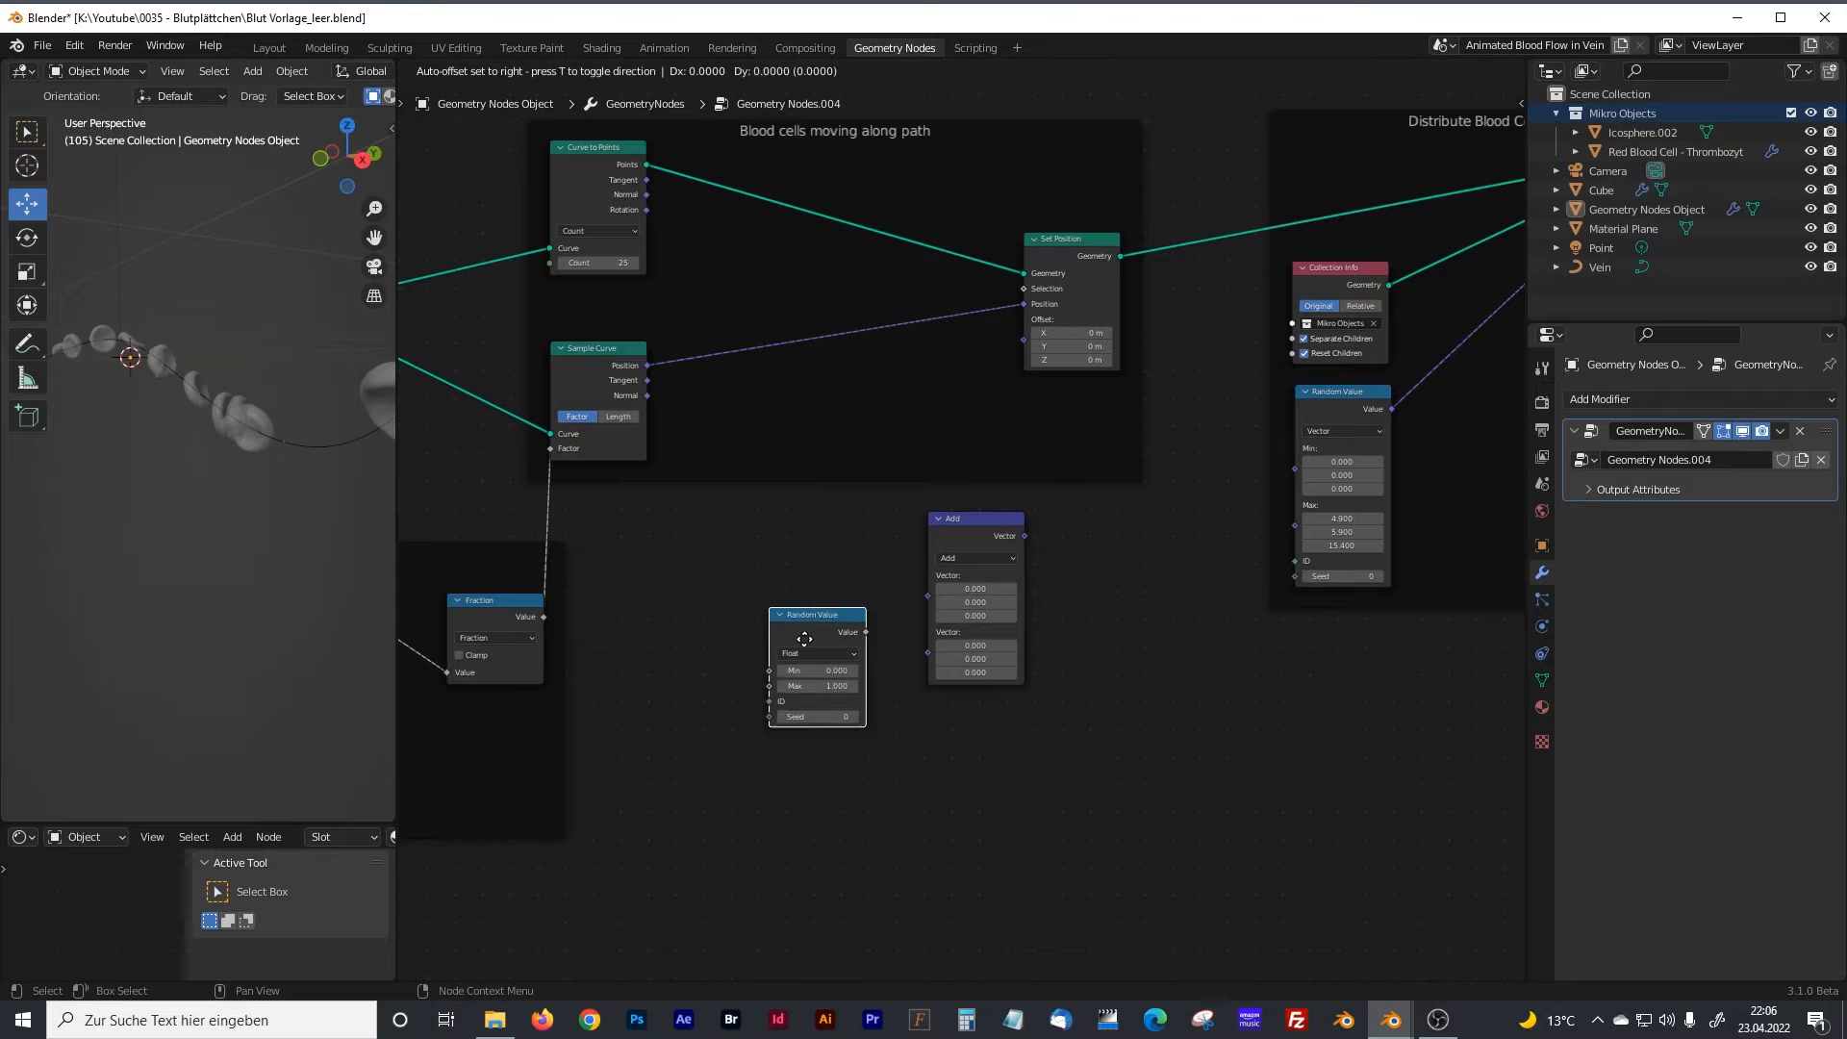
Place the Random Value node beside the vector Add node, below the frame for blood cells moving along the path.
left_click(804, 616)
middle_click_drag(673, 638, 785, 604)
left_click(786, 603)
key("shift+a")
left_click(811, 589)
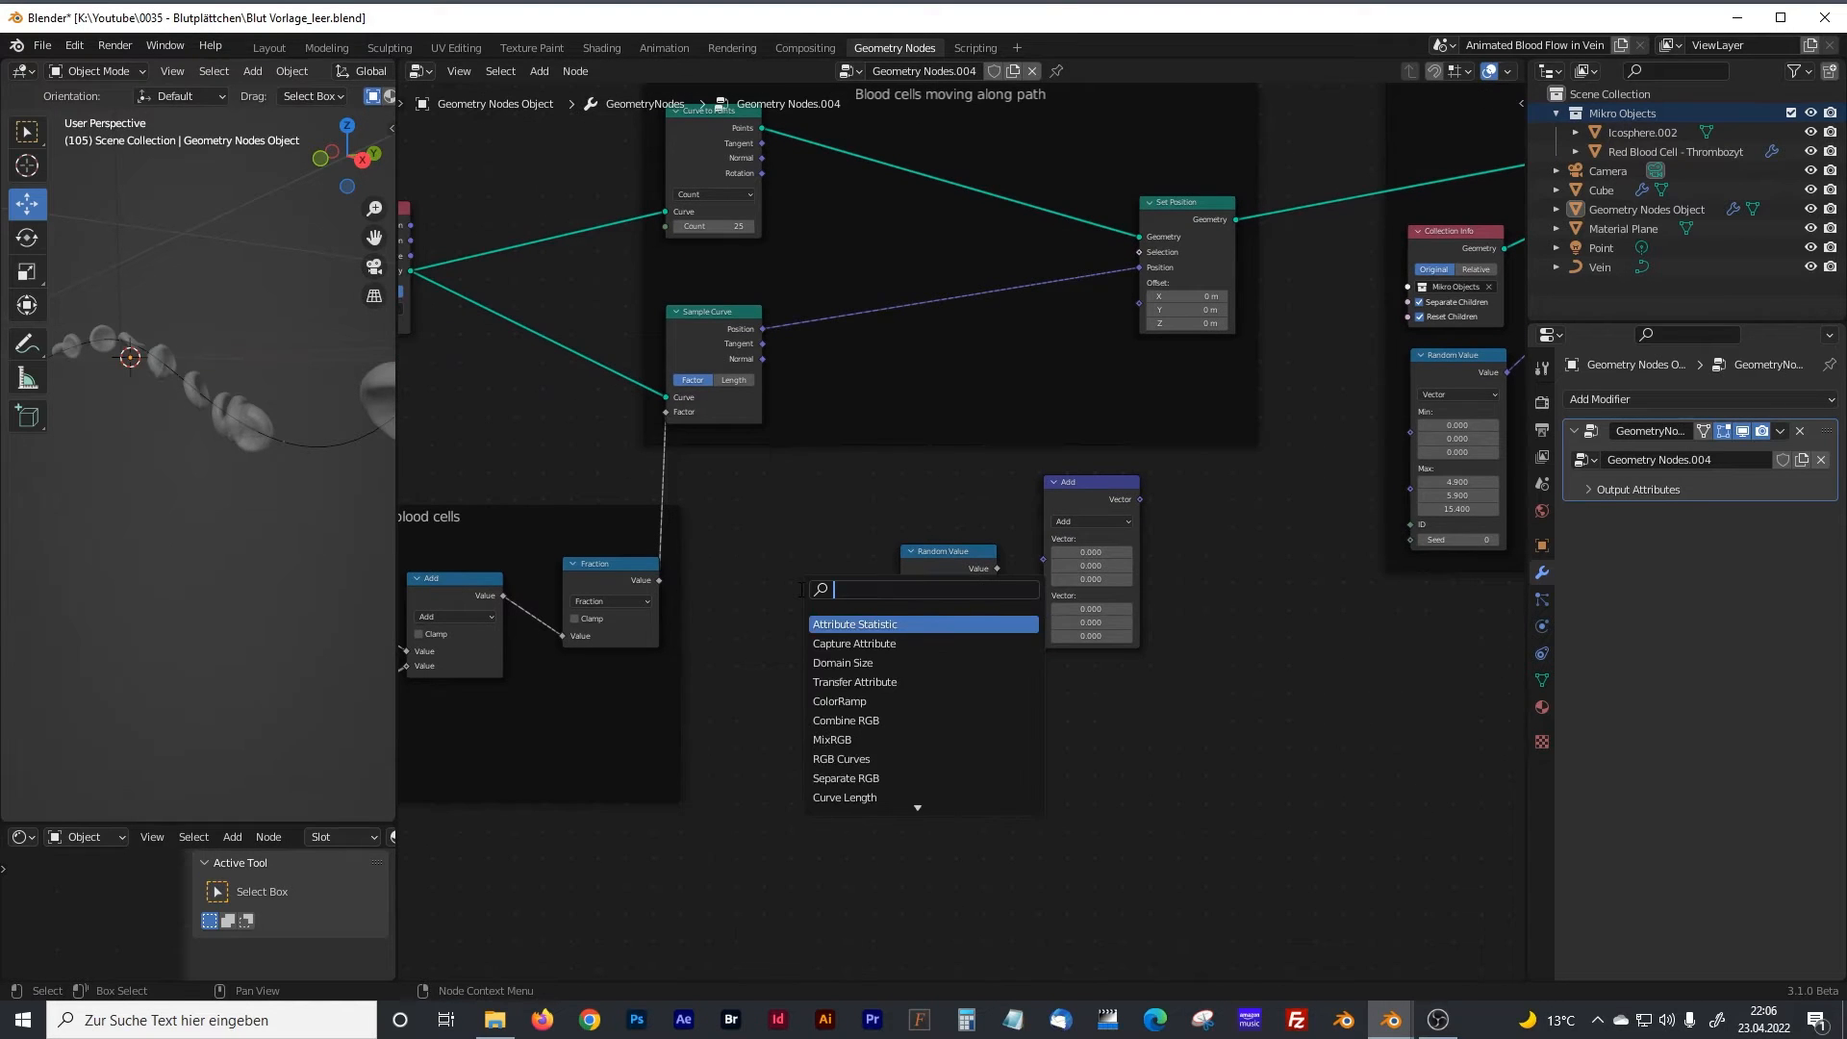
key("Escape")
Duplicate the vector Add node and place the copy on the other side of the Random Value node.
left_click(1065, 487)
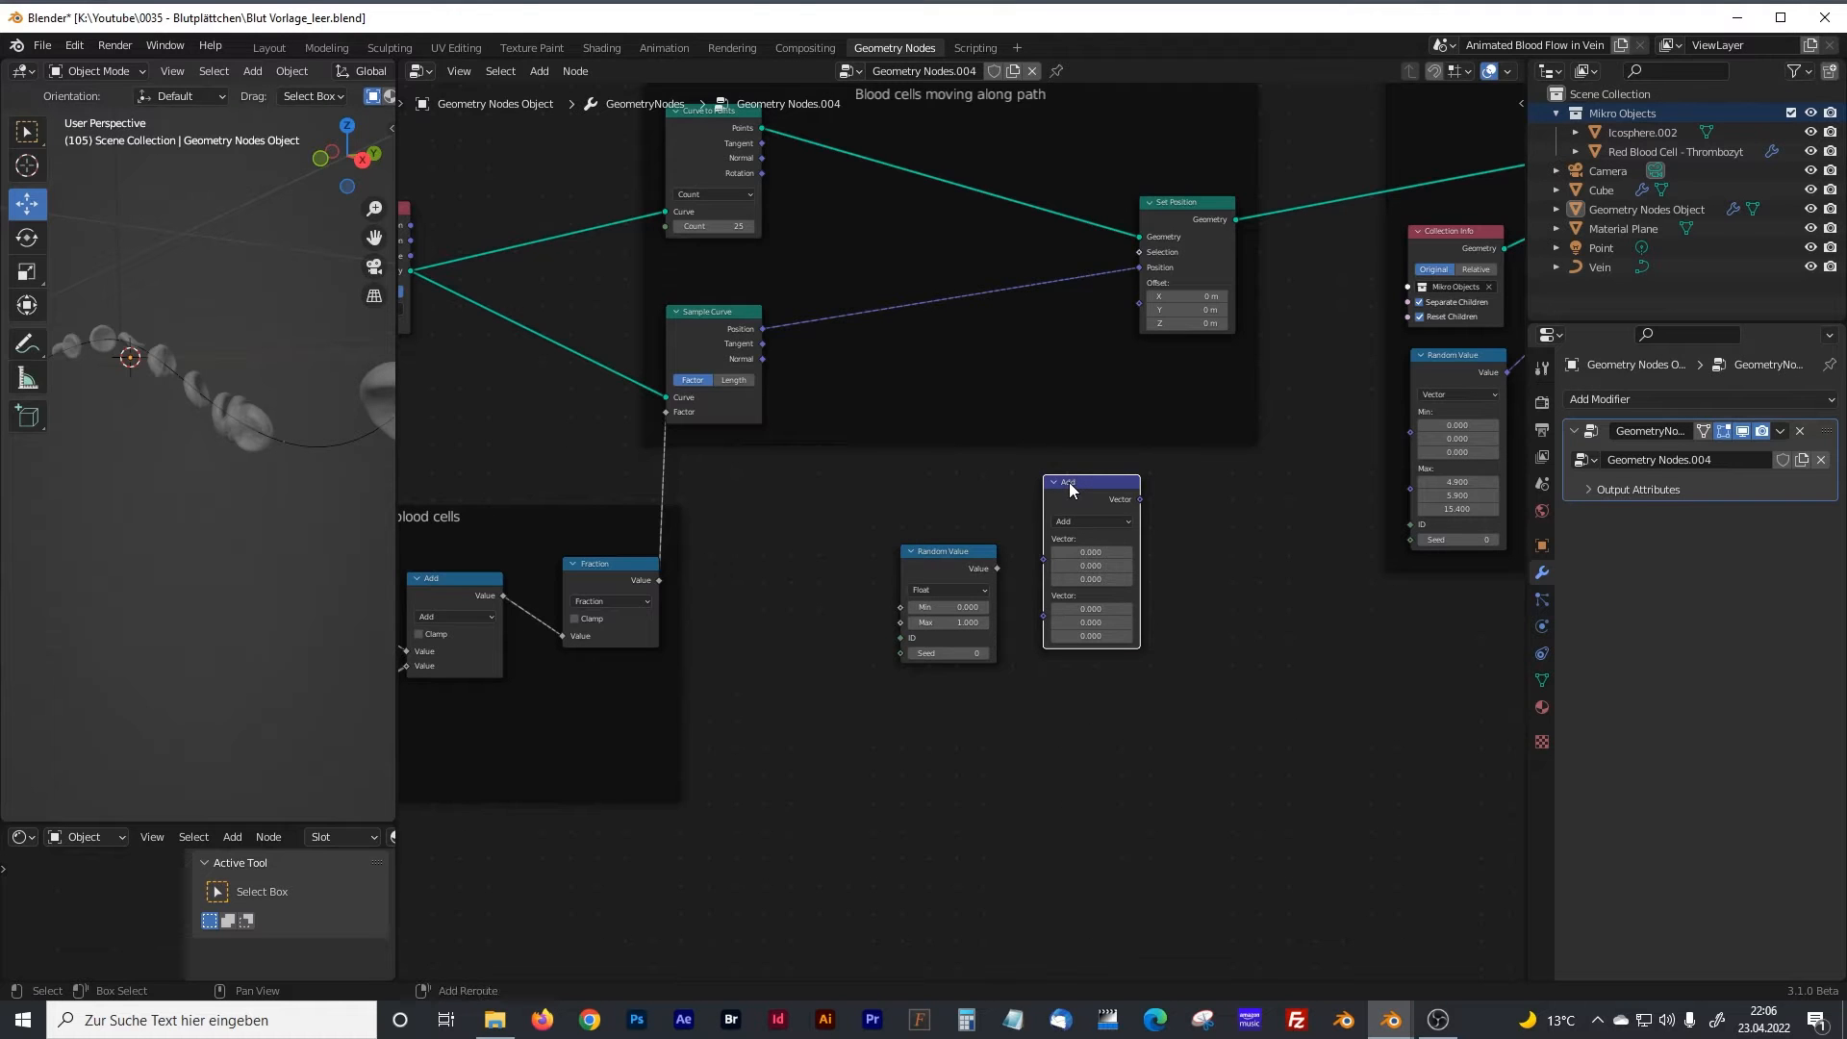
key("shift+d")
left_click(809, 498)
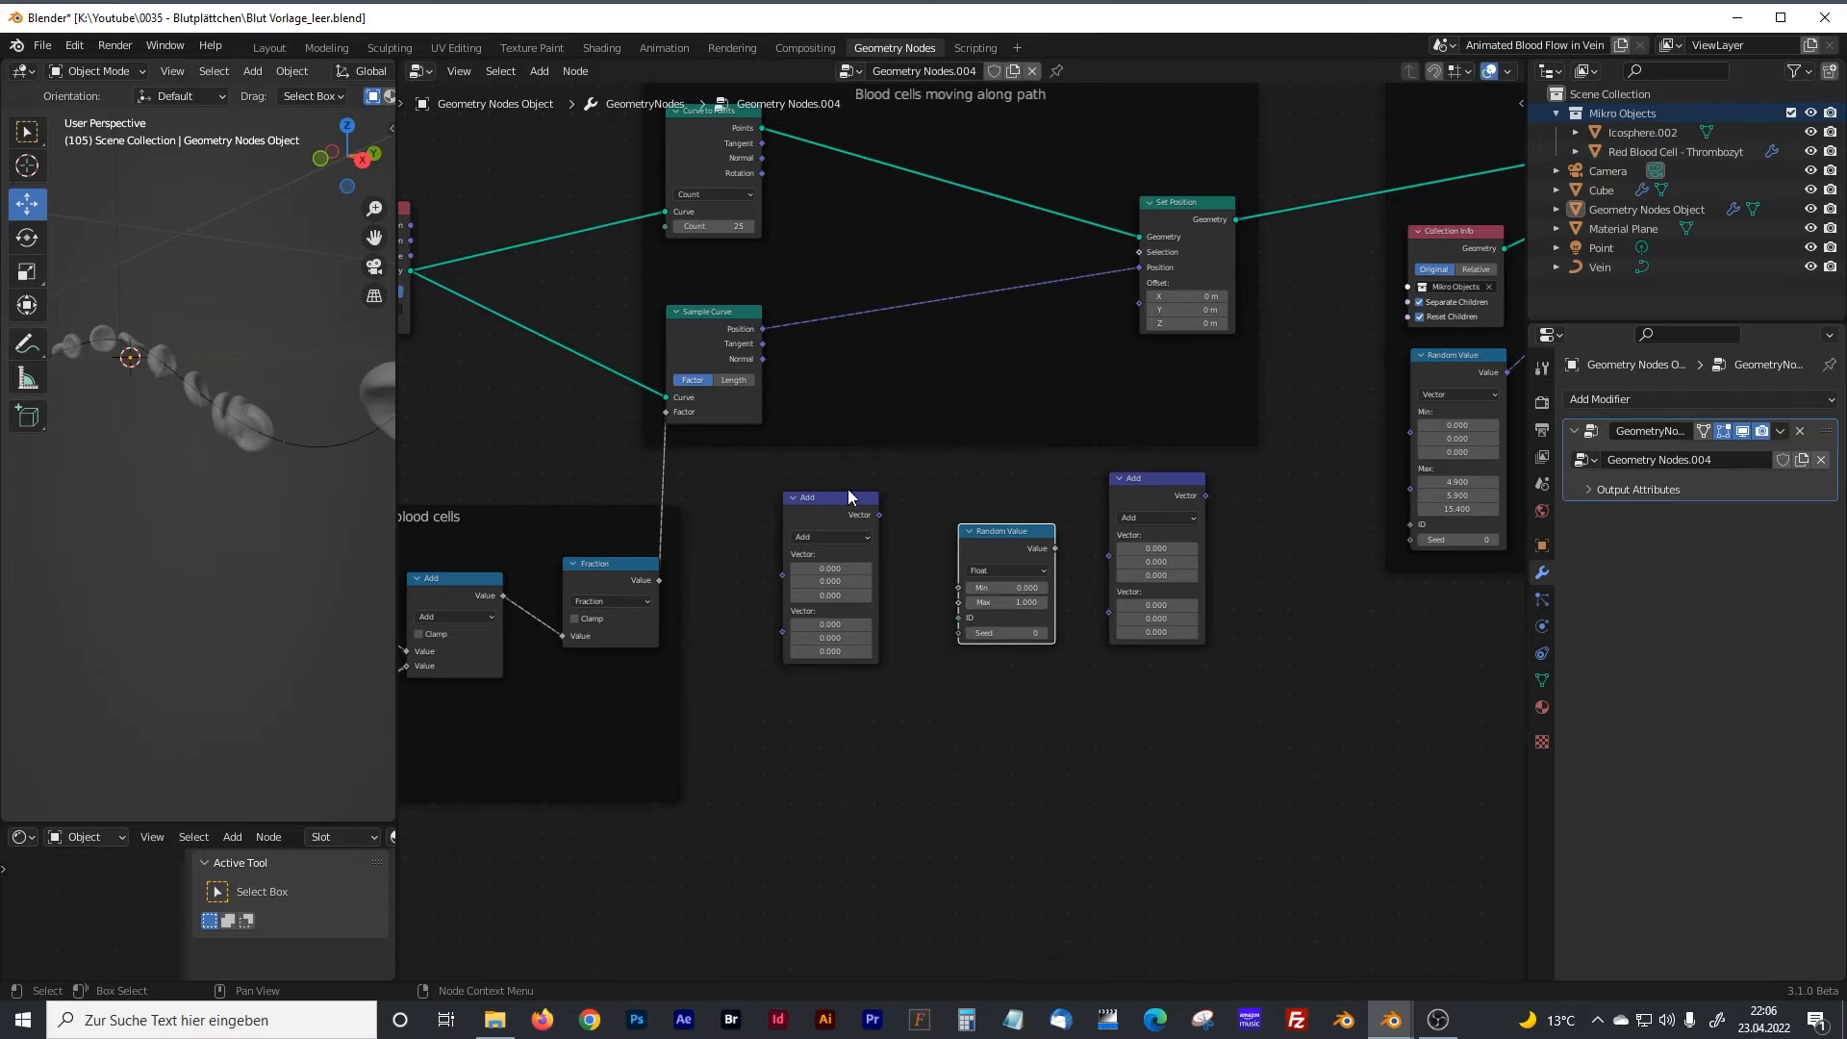
left_click_drag(847, 489, 903, 477)
Add a Value node before the duplicated Add node and space the Random Value node evenly between the two Add nodes.
left_click(806, 756)
key("shift+a")
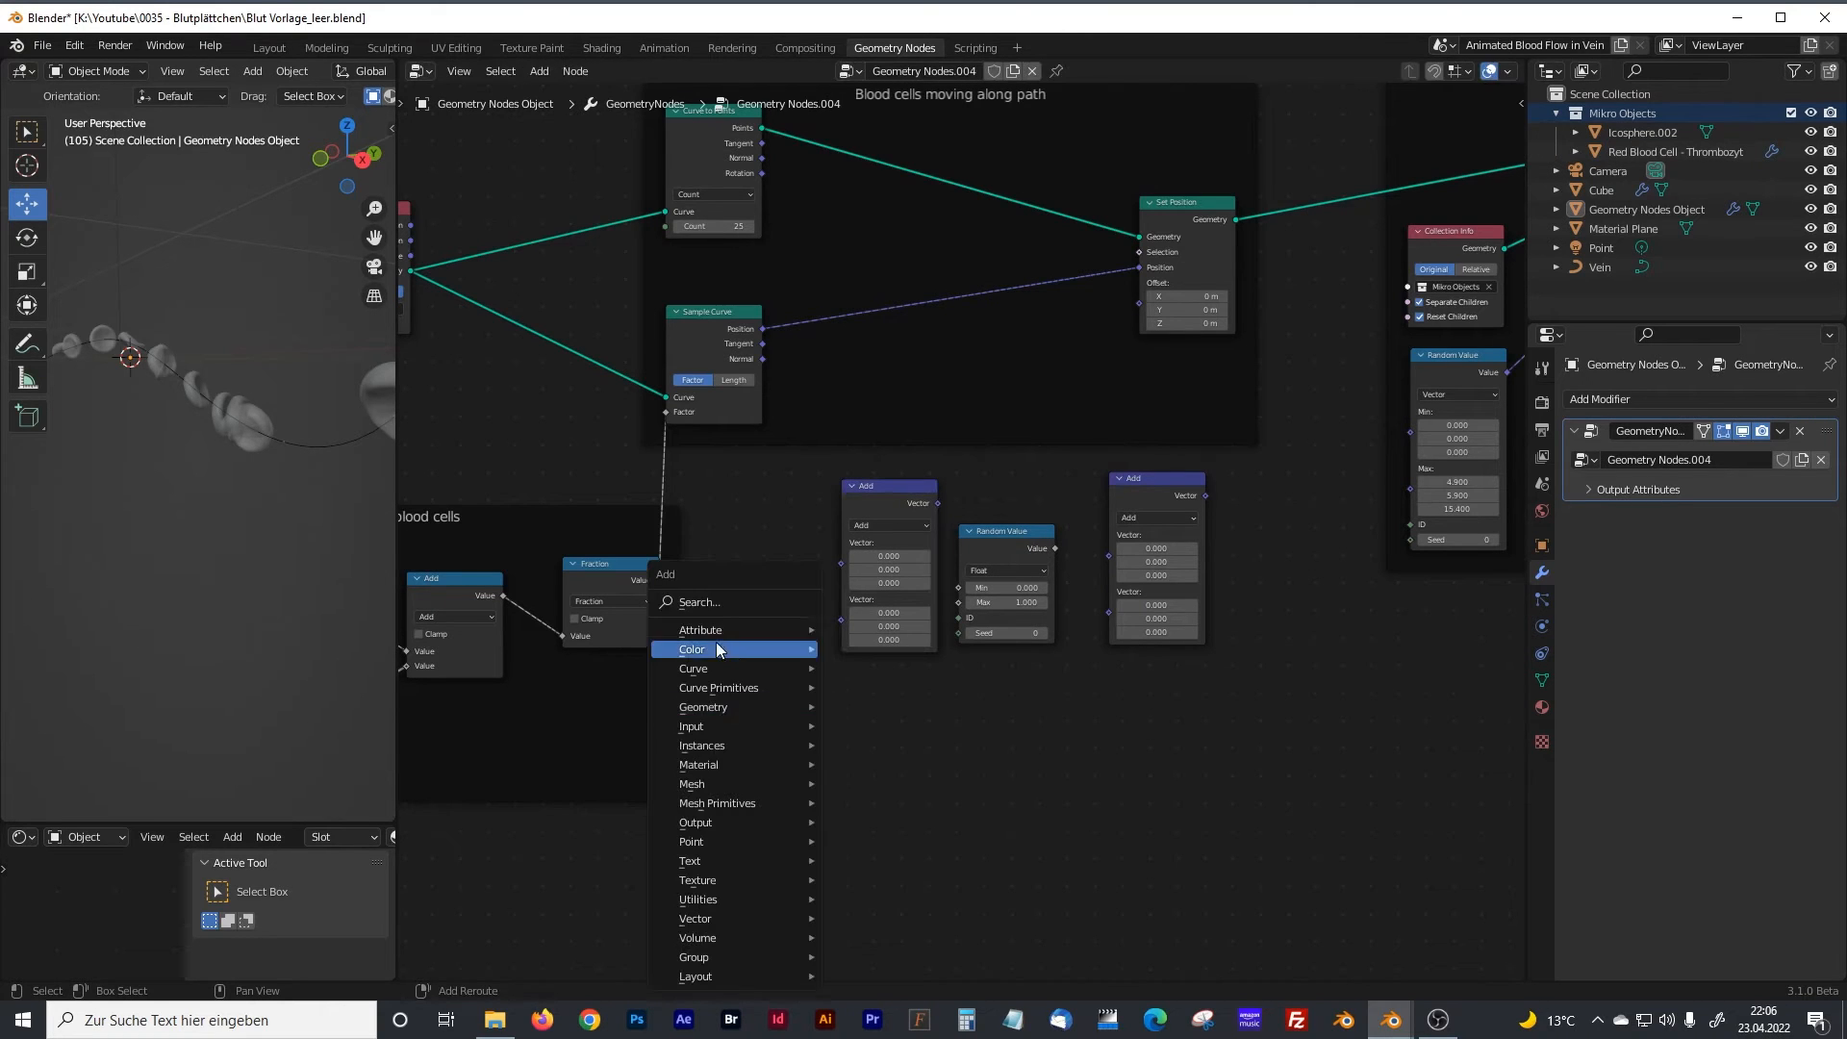
type("val")
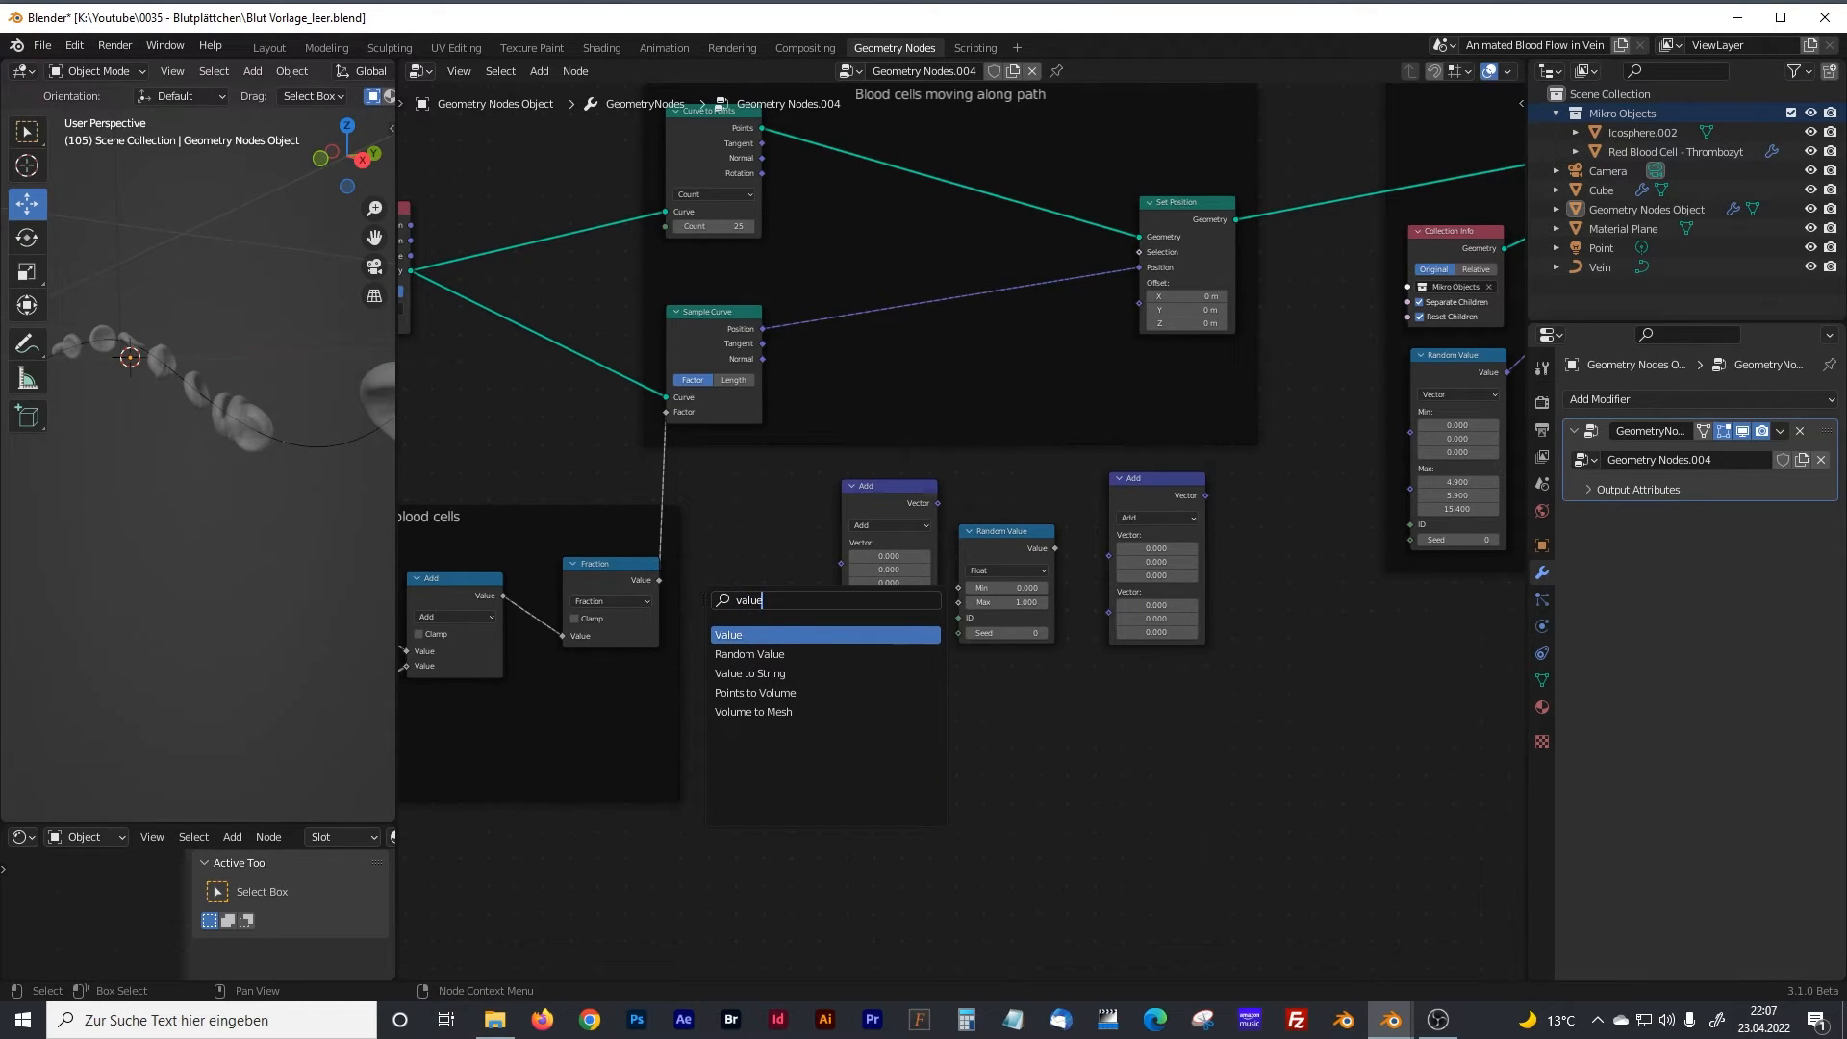
type("ue")
left_click(728, 635)
left_click(801, 652)
scroll(803, 658, "up", 1)
scroll(791, 647, "up", 2)
left_click_drag(1026, 534, 1065, 554)
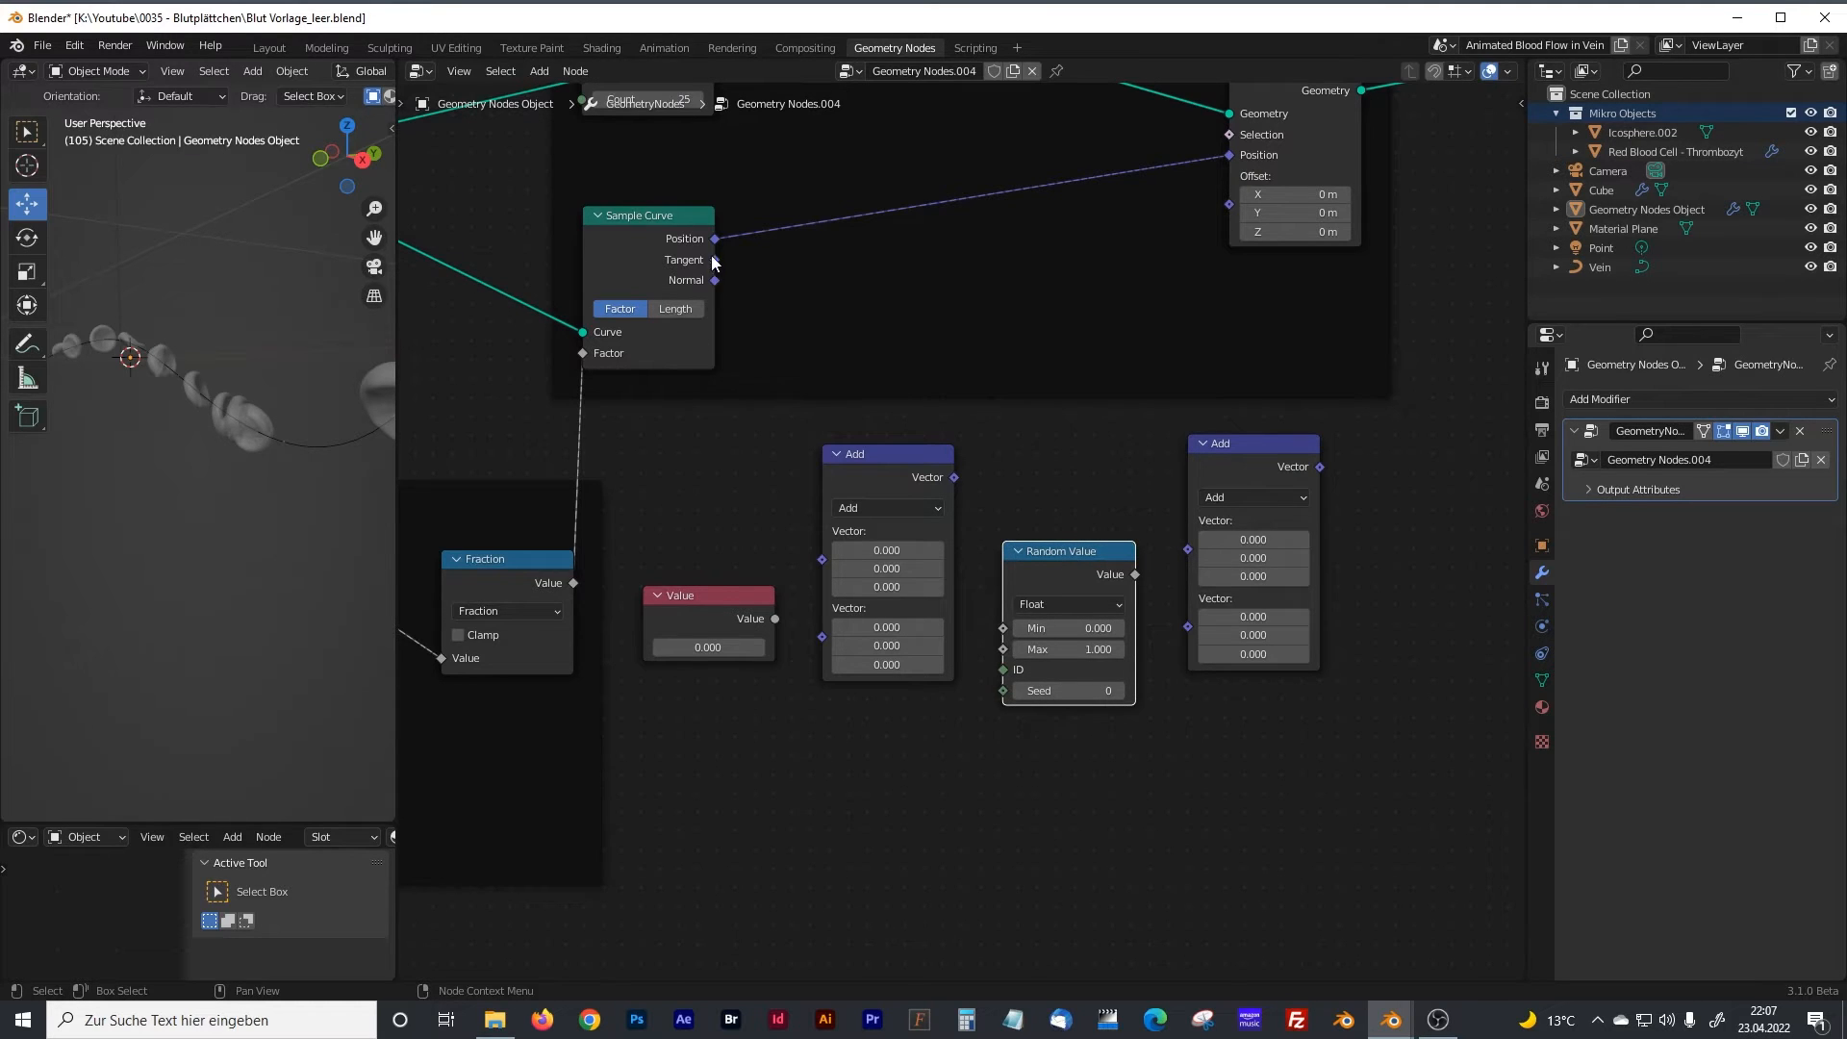
Route Sample Curve's Position through the original Add node's first vector input into the Position input of Set Position.
right_click_drag(1016, 156, 1024, 300, "ctrl")
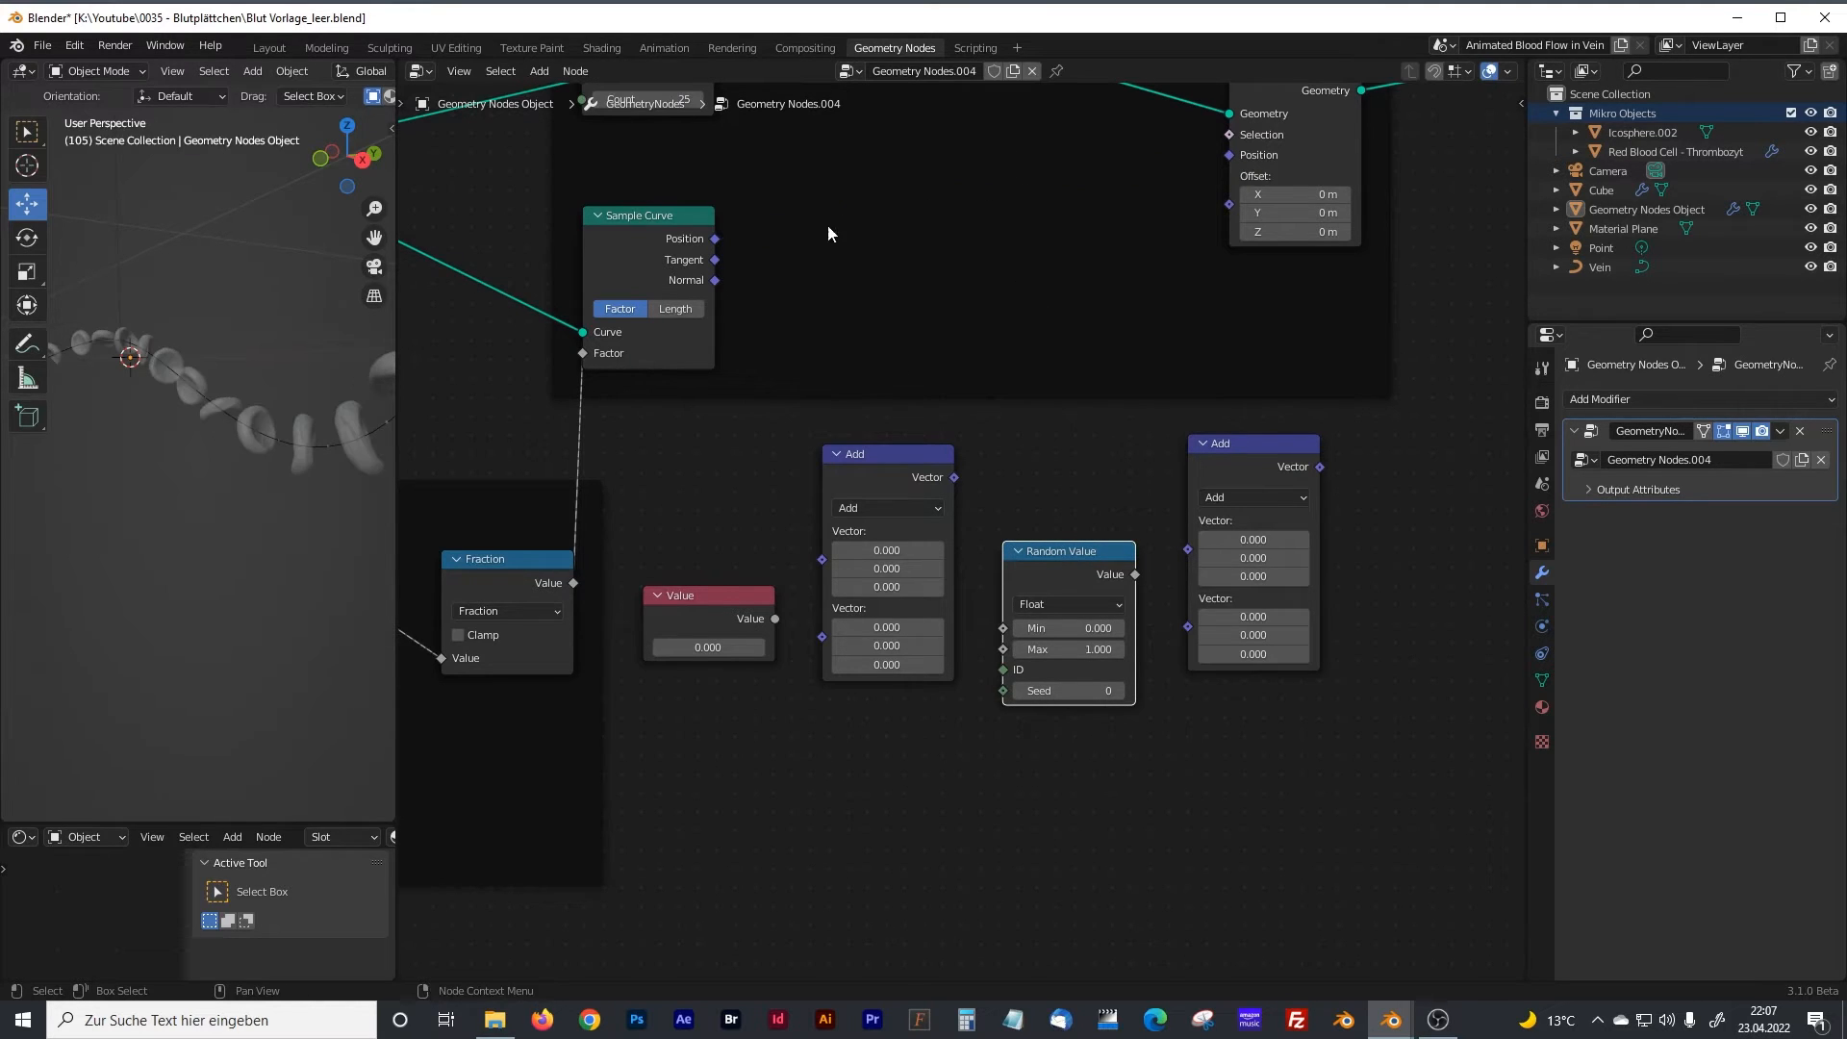
left_click_drag(715, 239, 1186, 550)
left_click_drag(1223, 448, 1203, 445)
middle_click_drag(1368, 431, 1208, 530)
left_click_drag(1140, 563, 1066, 254)
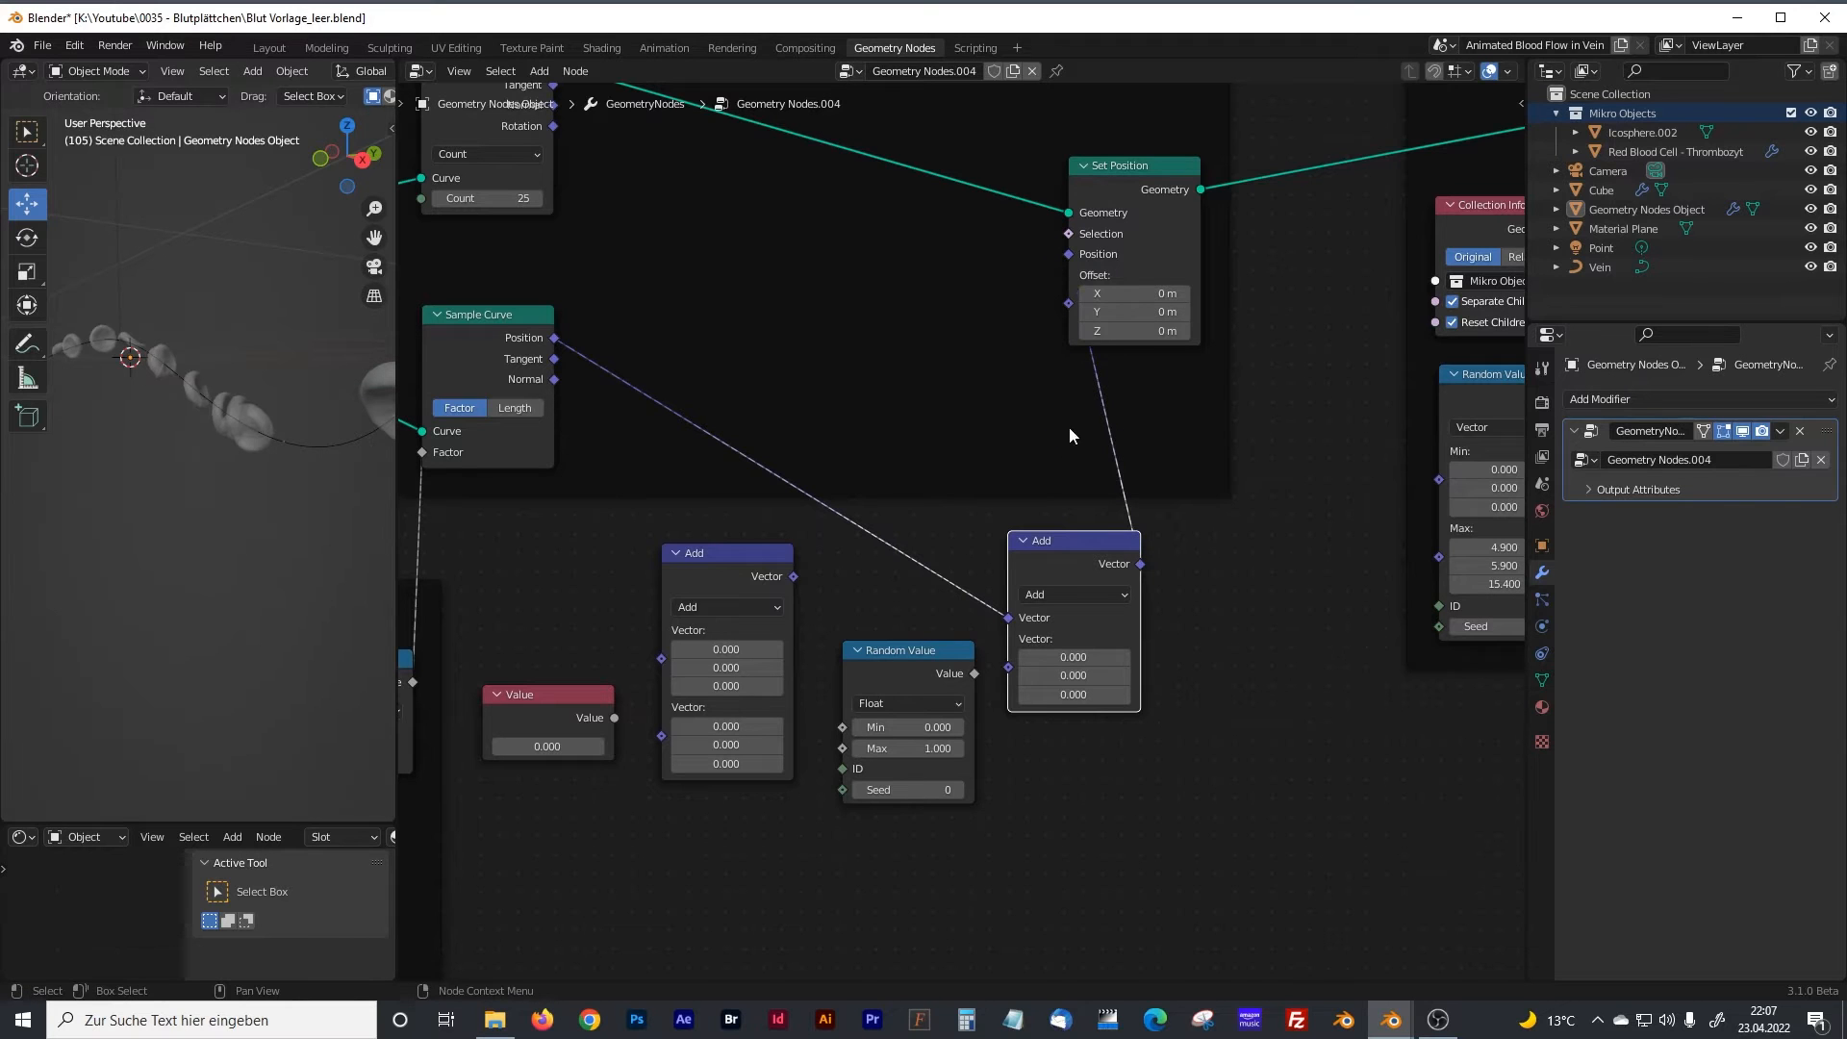
middle_click_drag(949, 523, 1093, 392)
left_click_drag(1066, 514, 1041, 526)
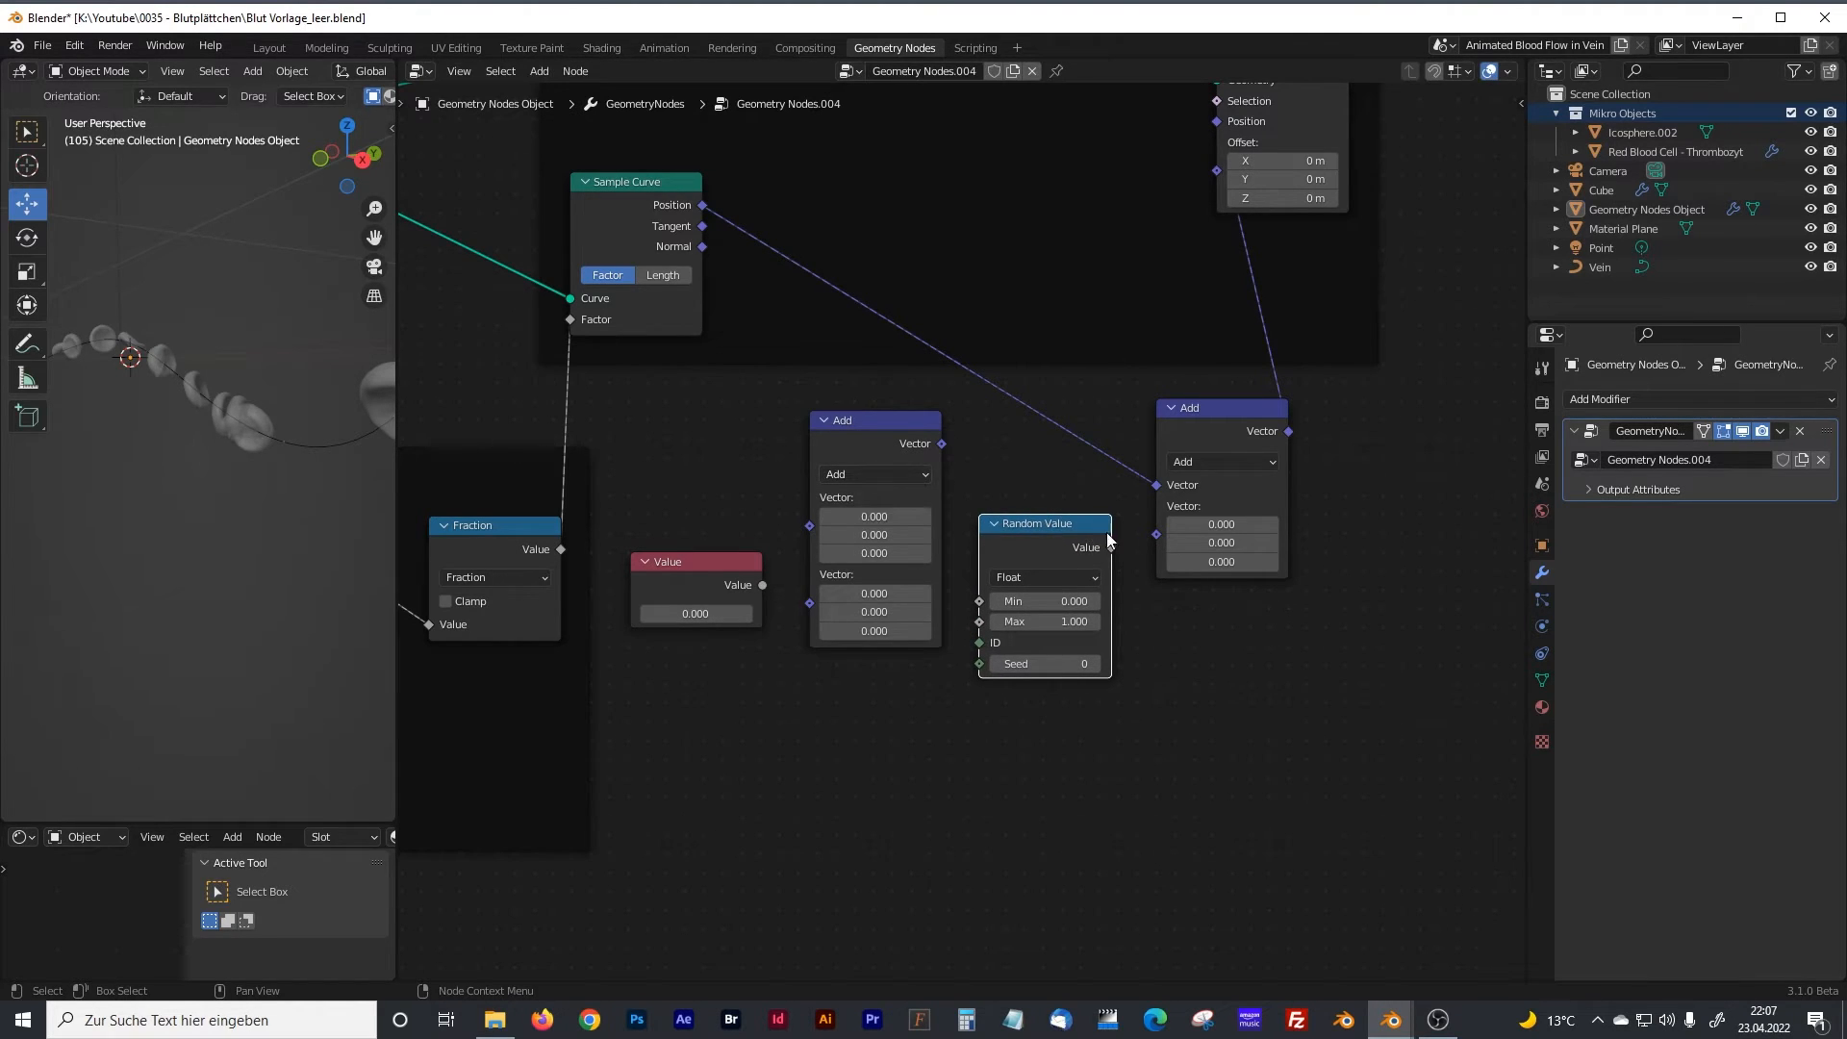
Try shared offsets on all three components of the second vector in the Add node feeding Set Position, and reset them to 0.
left_click_drag(1223, 526, 1229, 562)
middle_click_drag(252, 404, 177, 458)
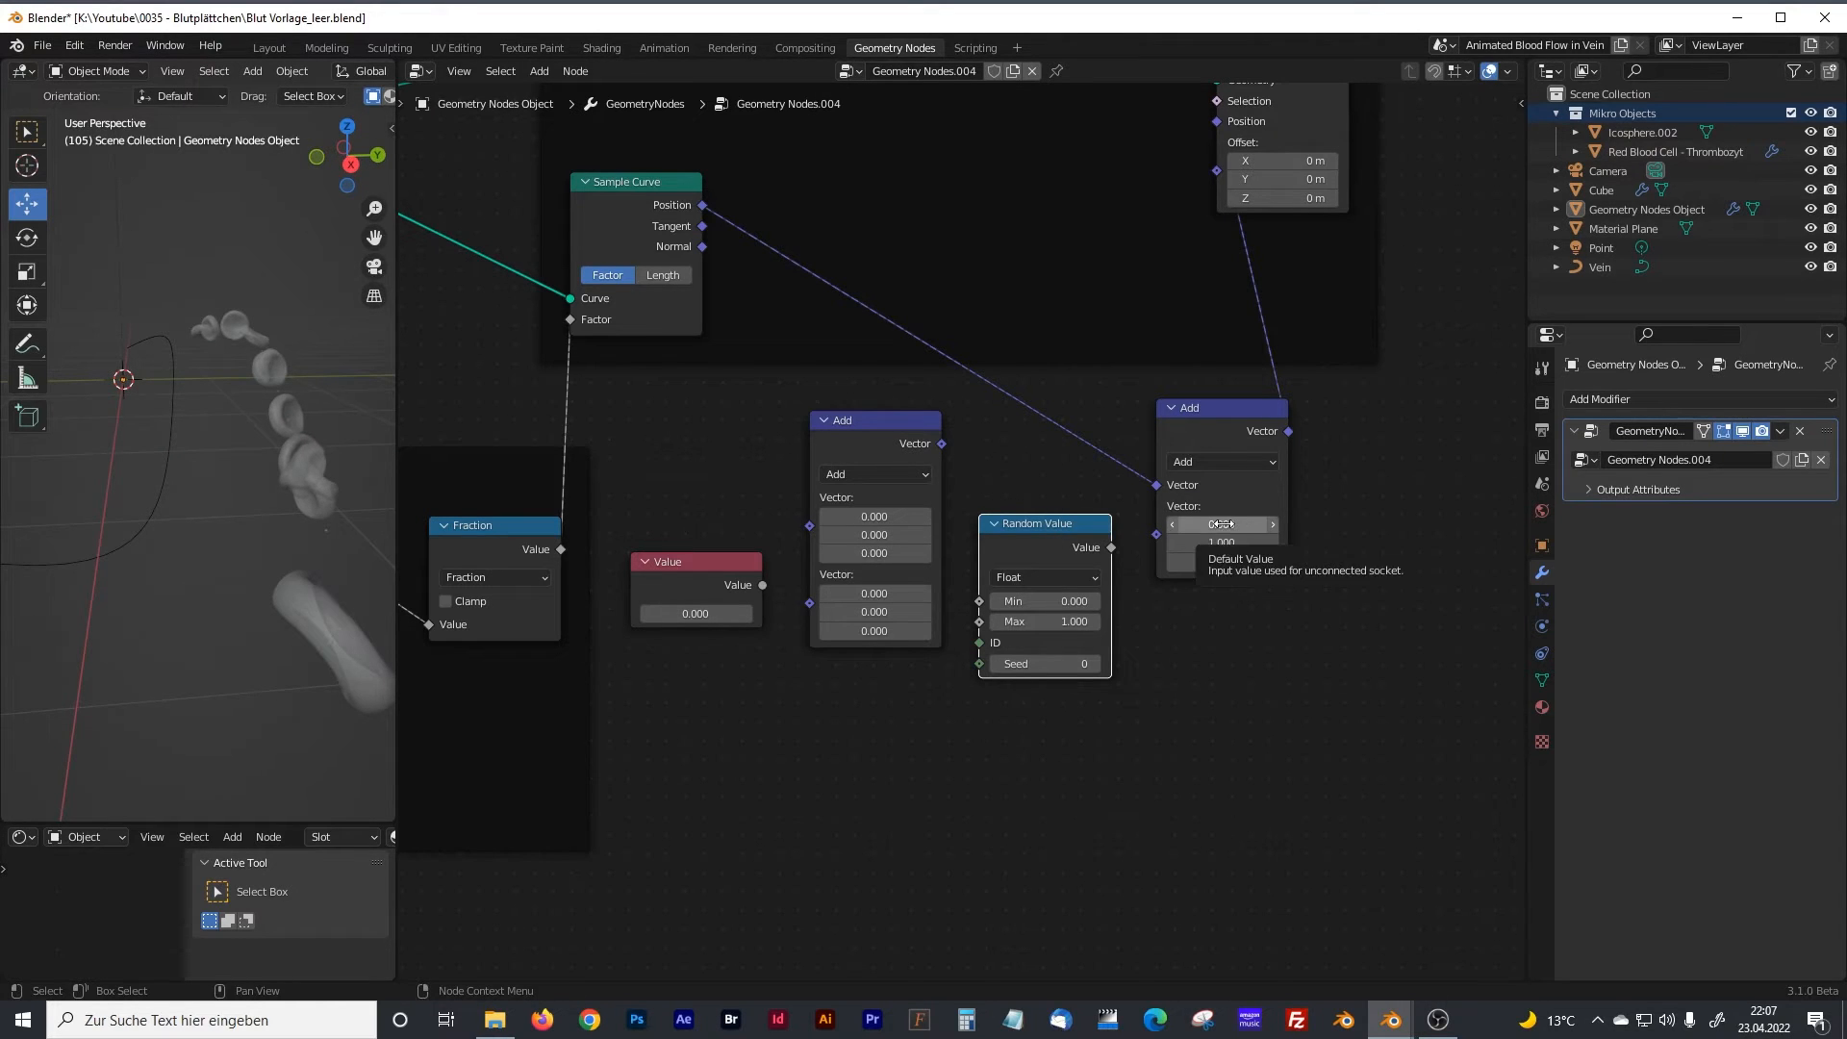
key("BackSpace")
key("BackSpace")
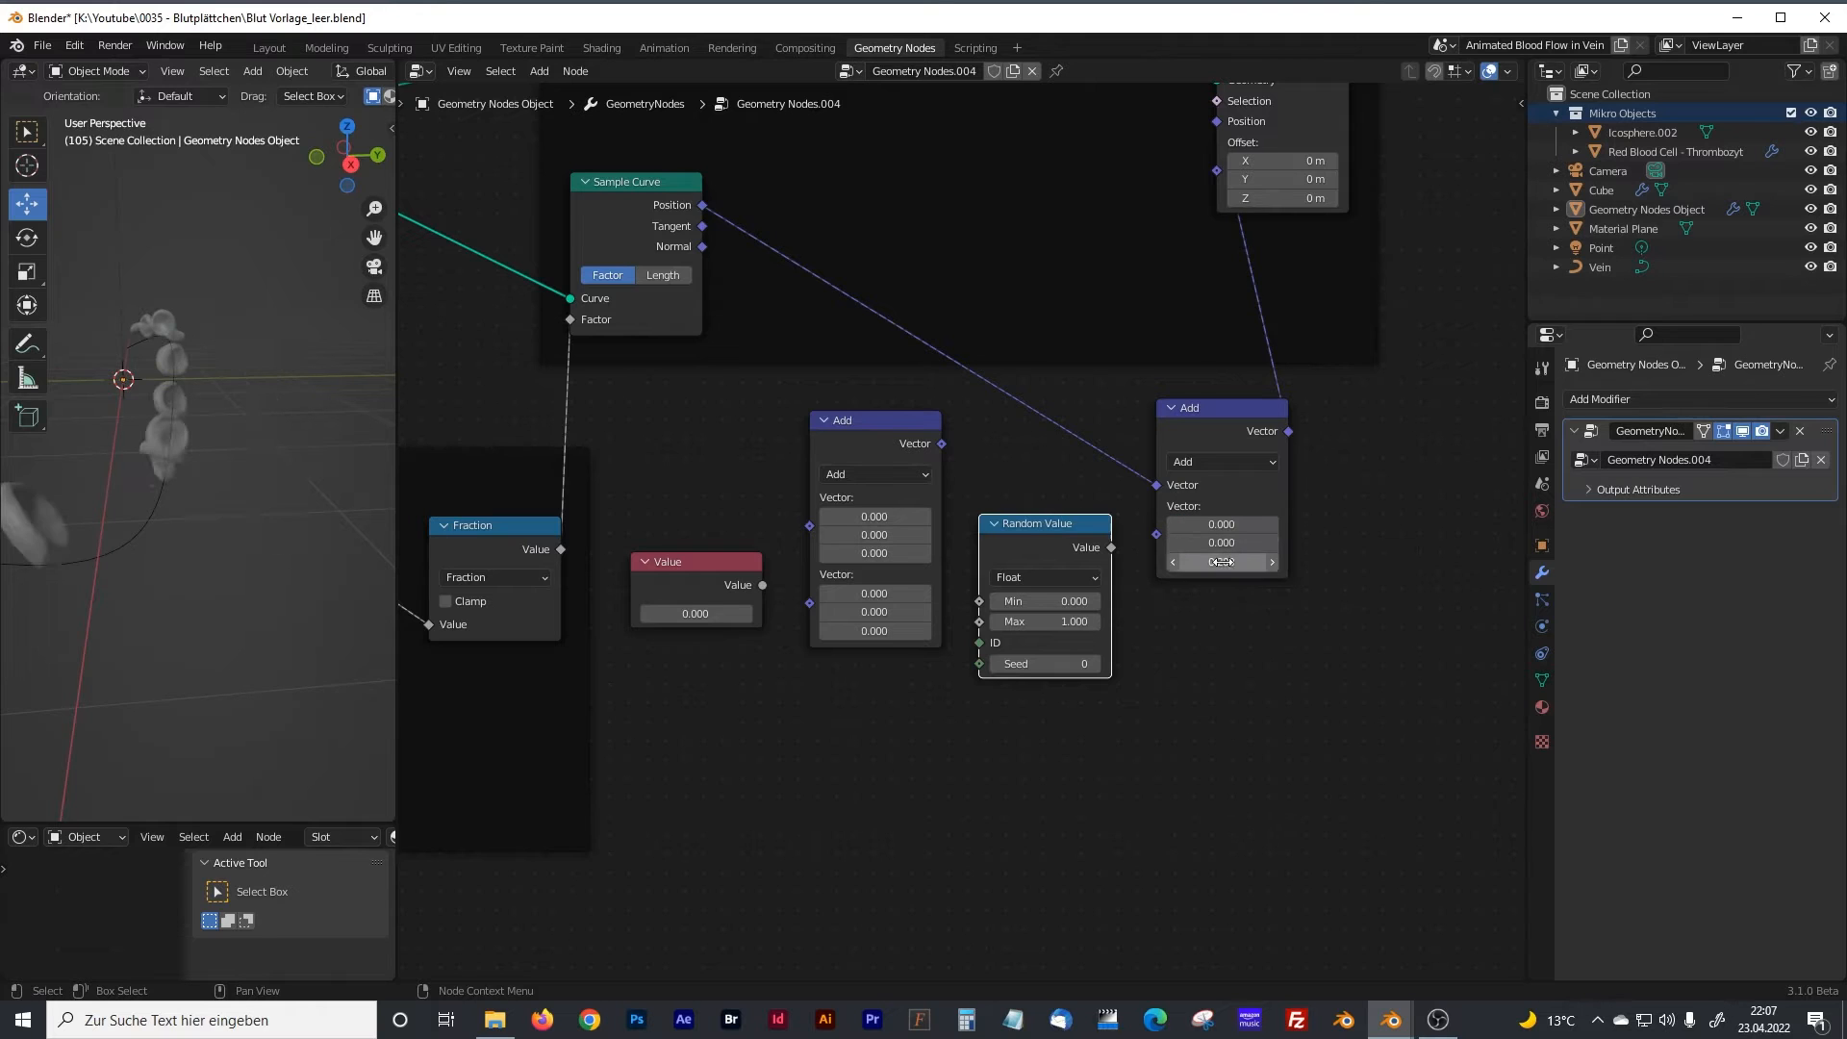
key("BackSpace")
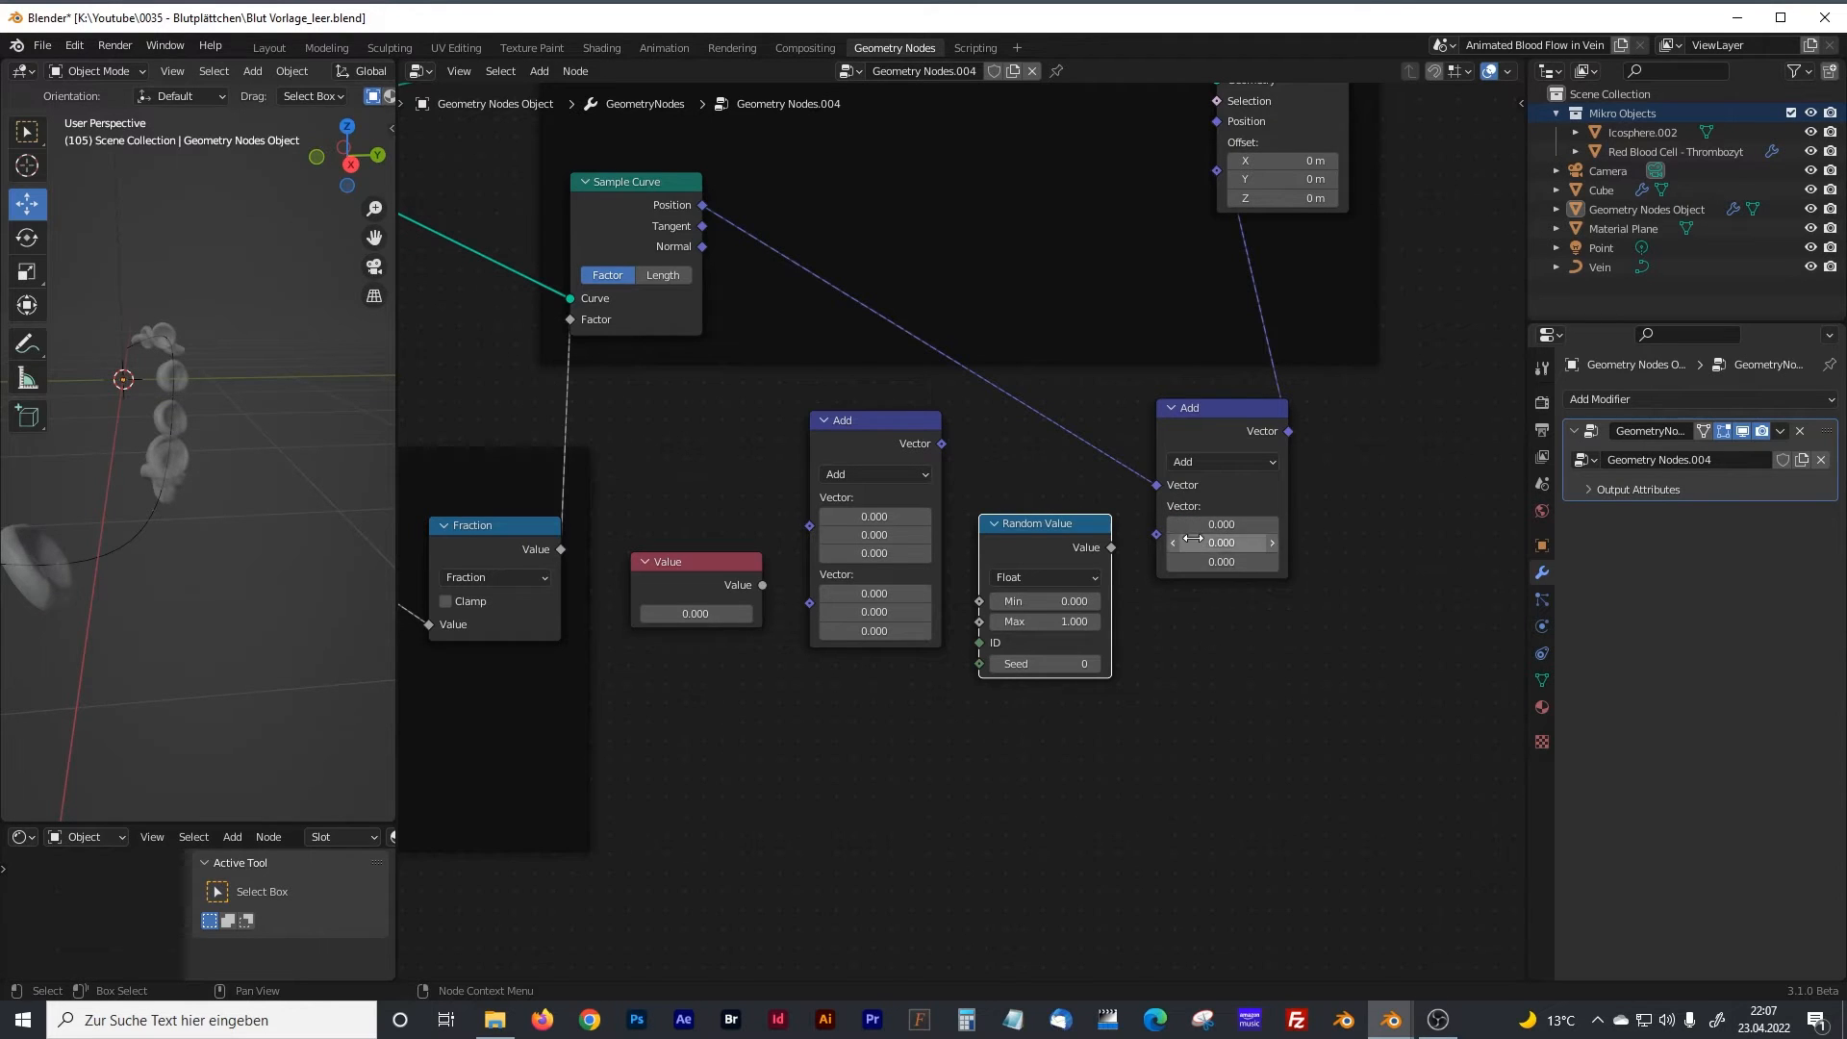
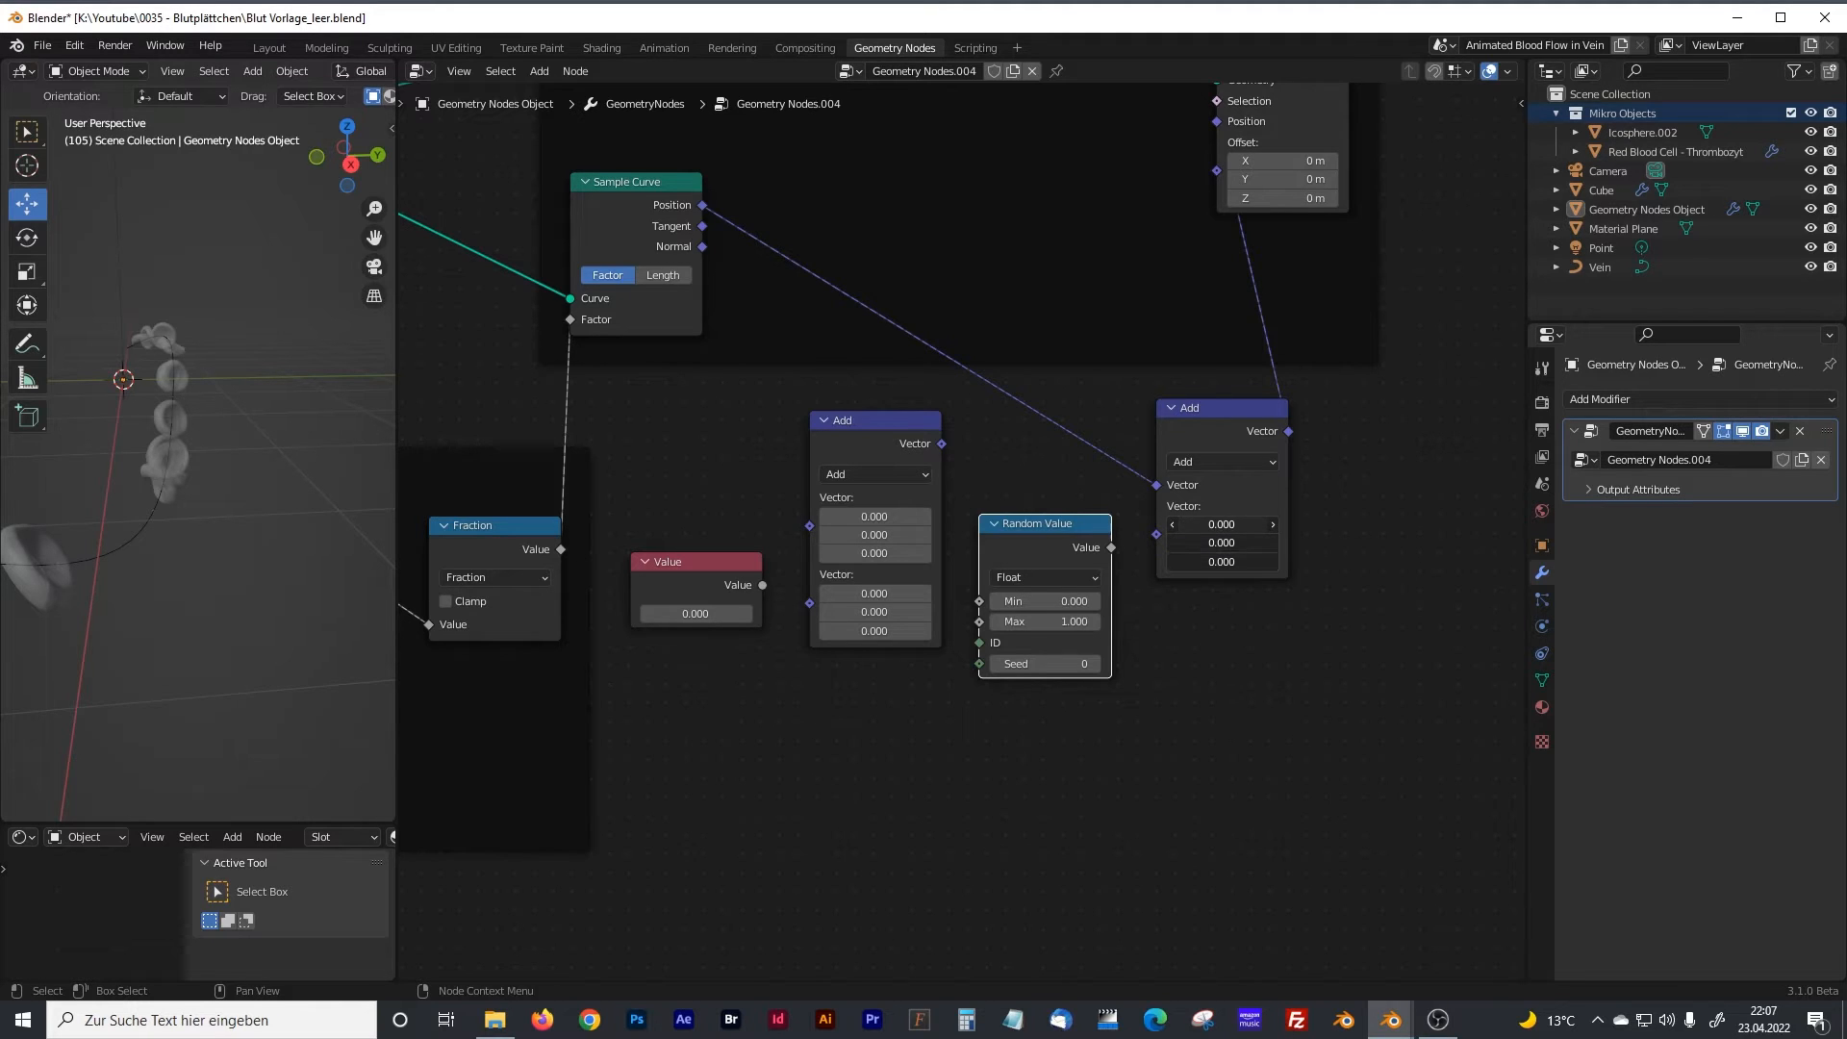
left_click_drag(1227, 525, 1249, 562)
left_click(1314, 621)
left_click(1240, 531)
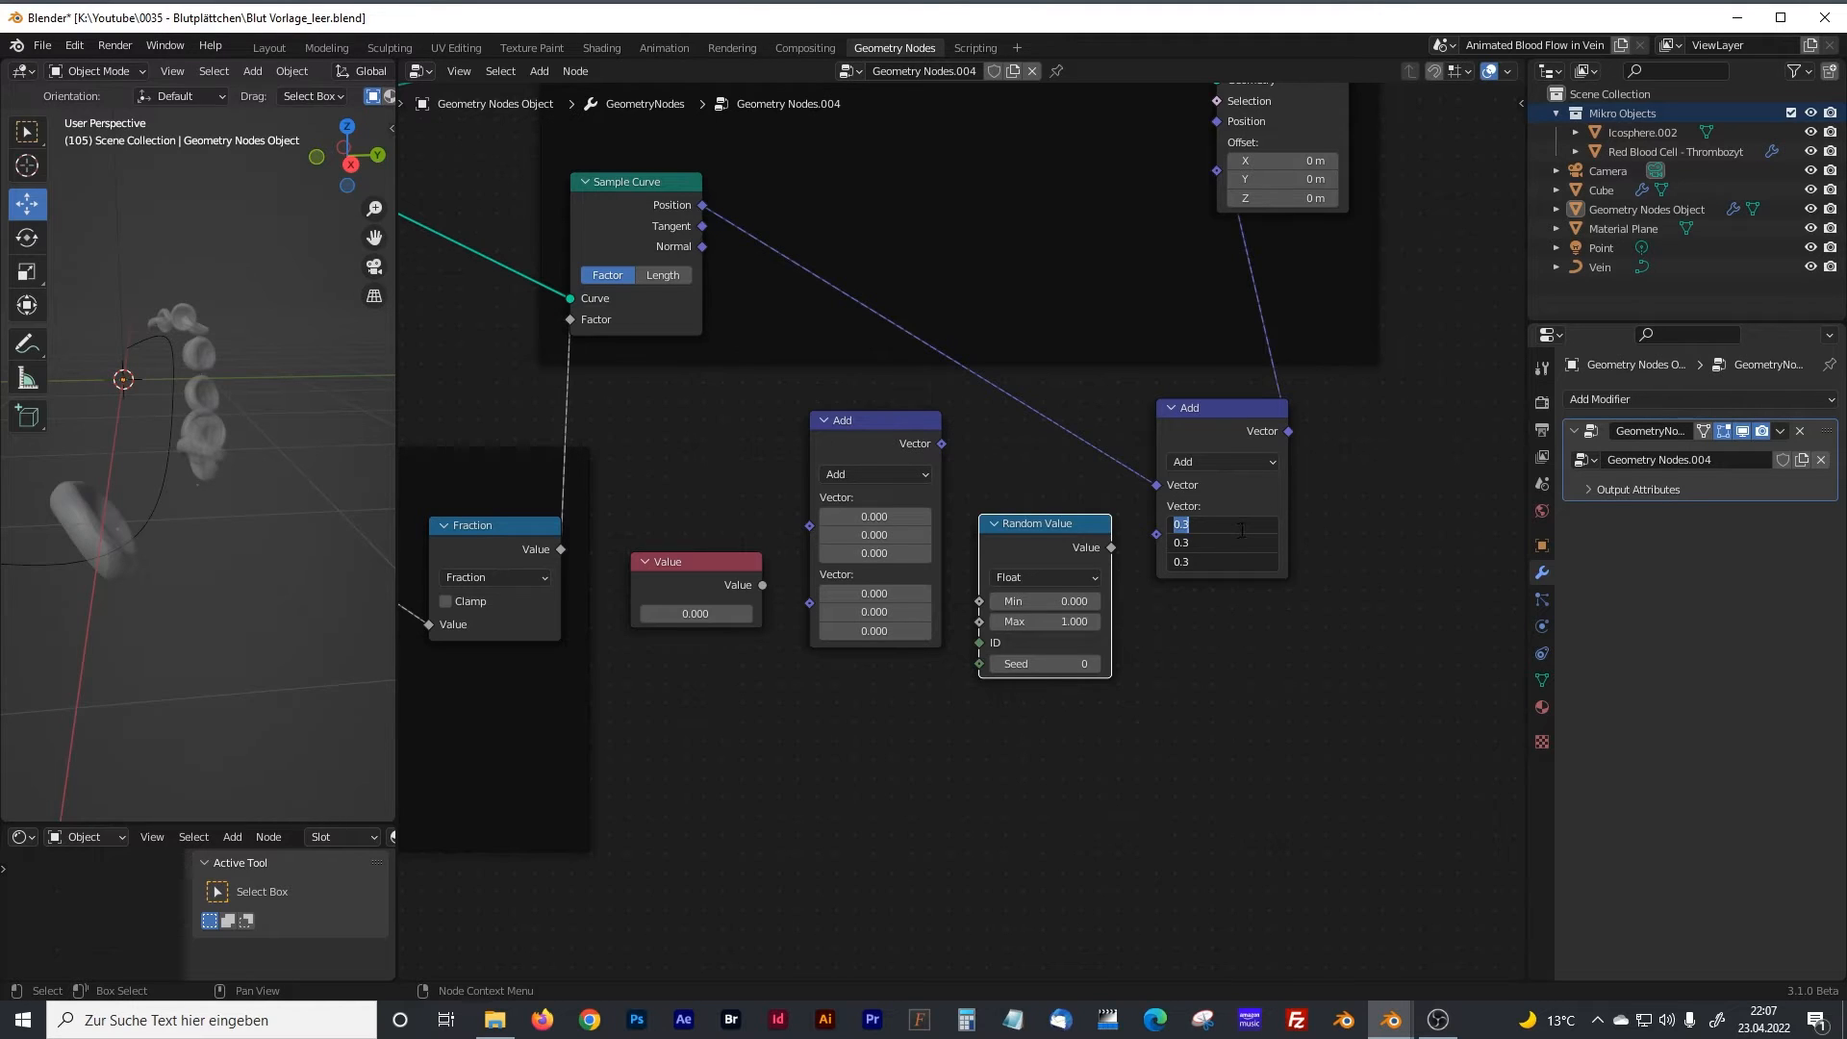
type("0")
key("Return")
left_click(1130, 535)
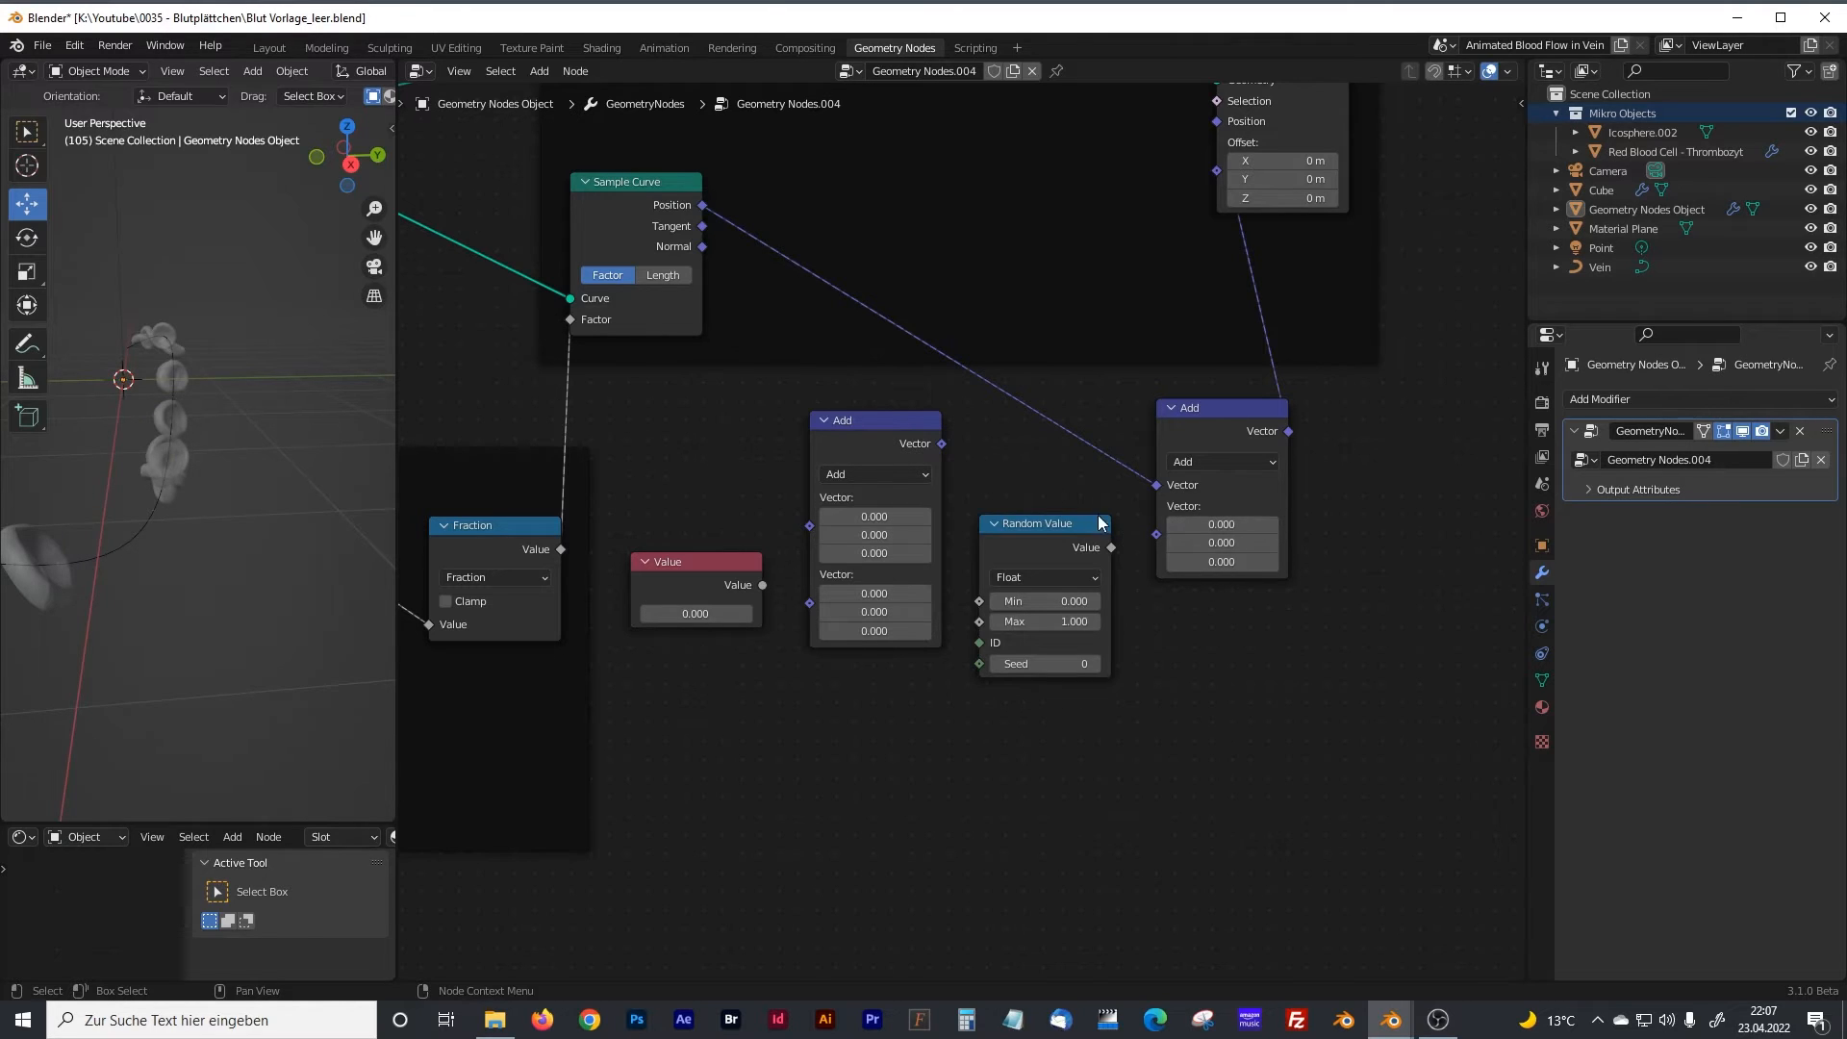
Connect the Value node to the first vector input of the duplicated Add node and align that node beside it.
left_click(1053, 526)
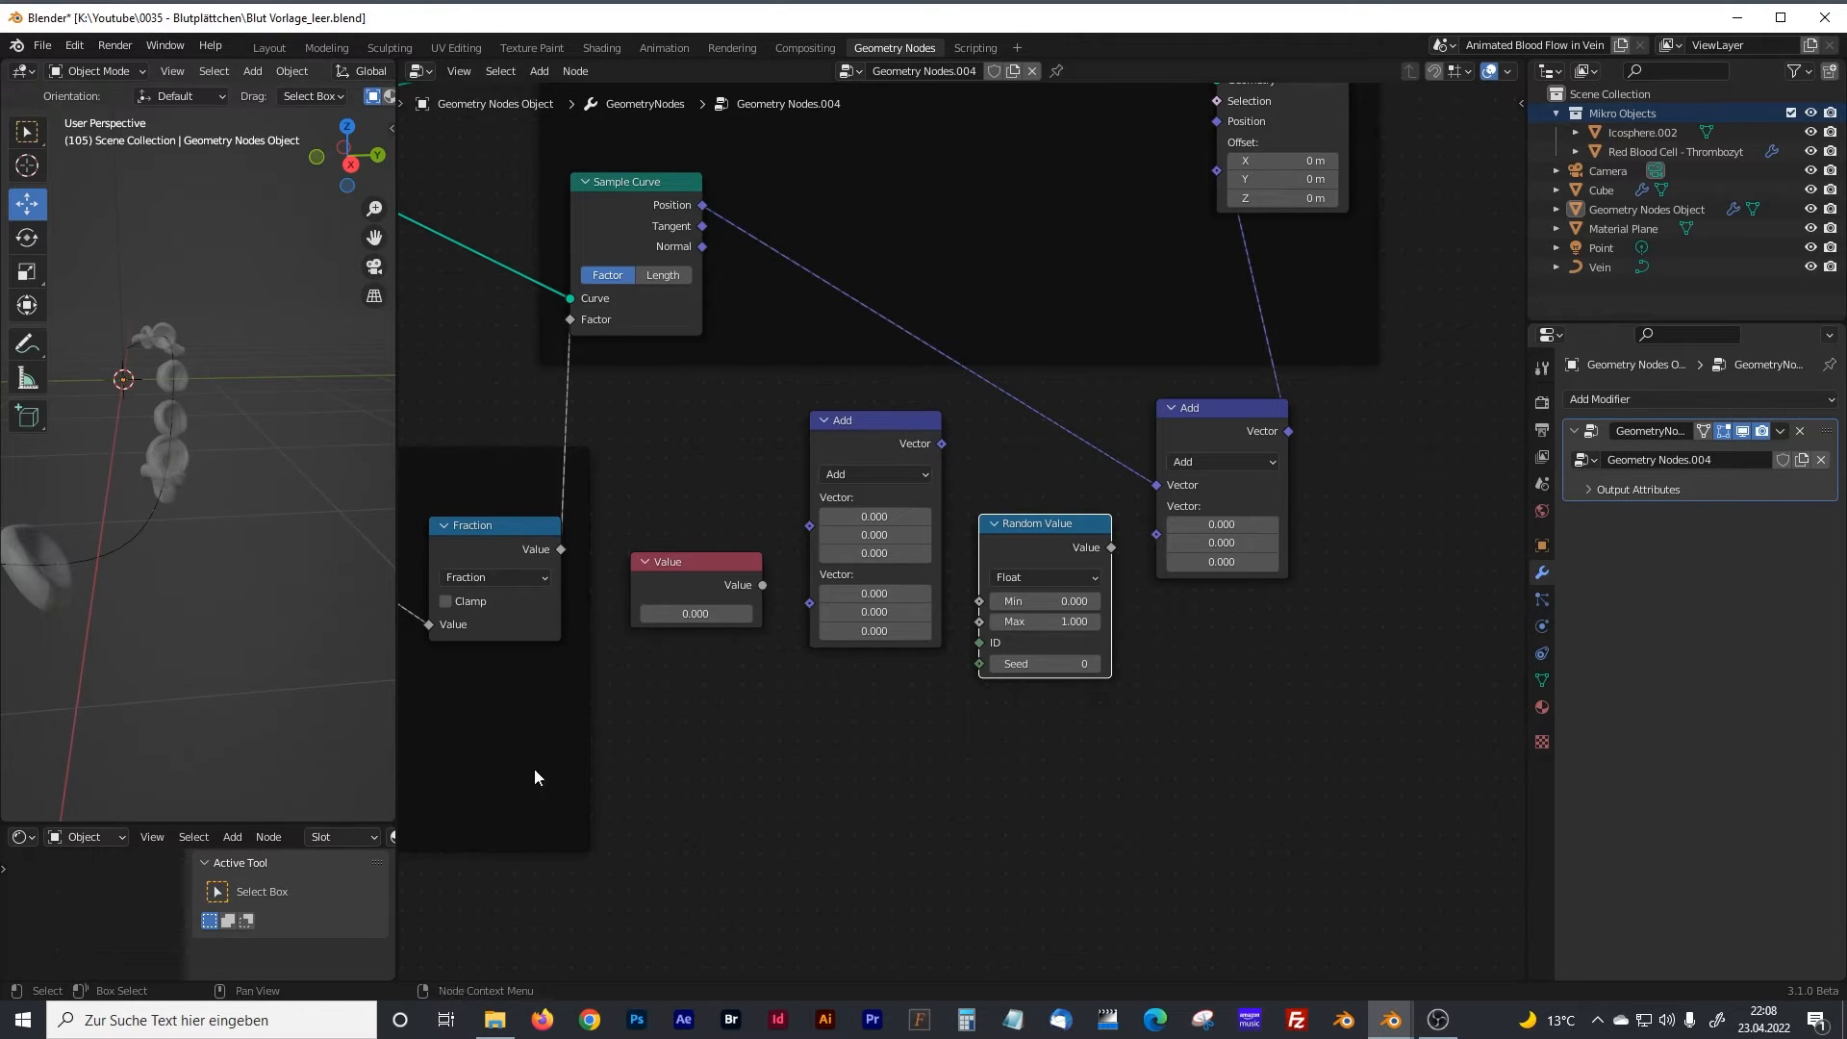
middle_click_drag(706, 741, 734, 730)
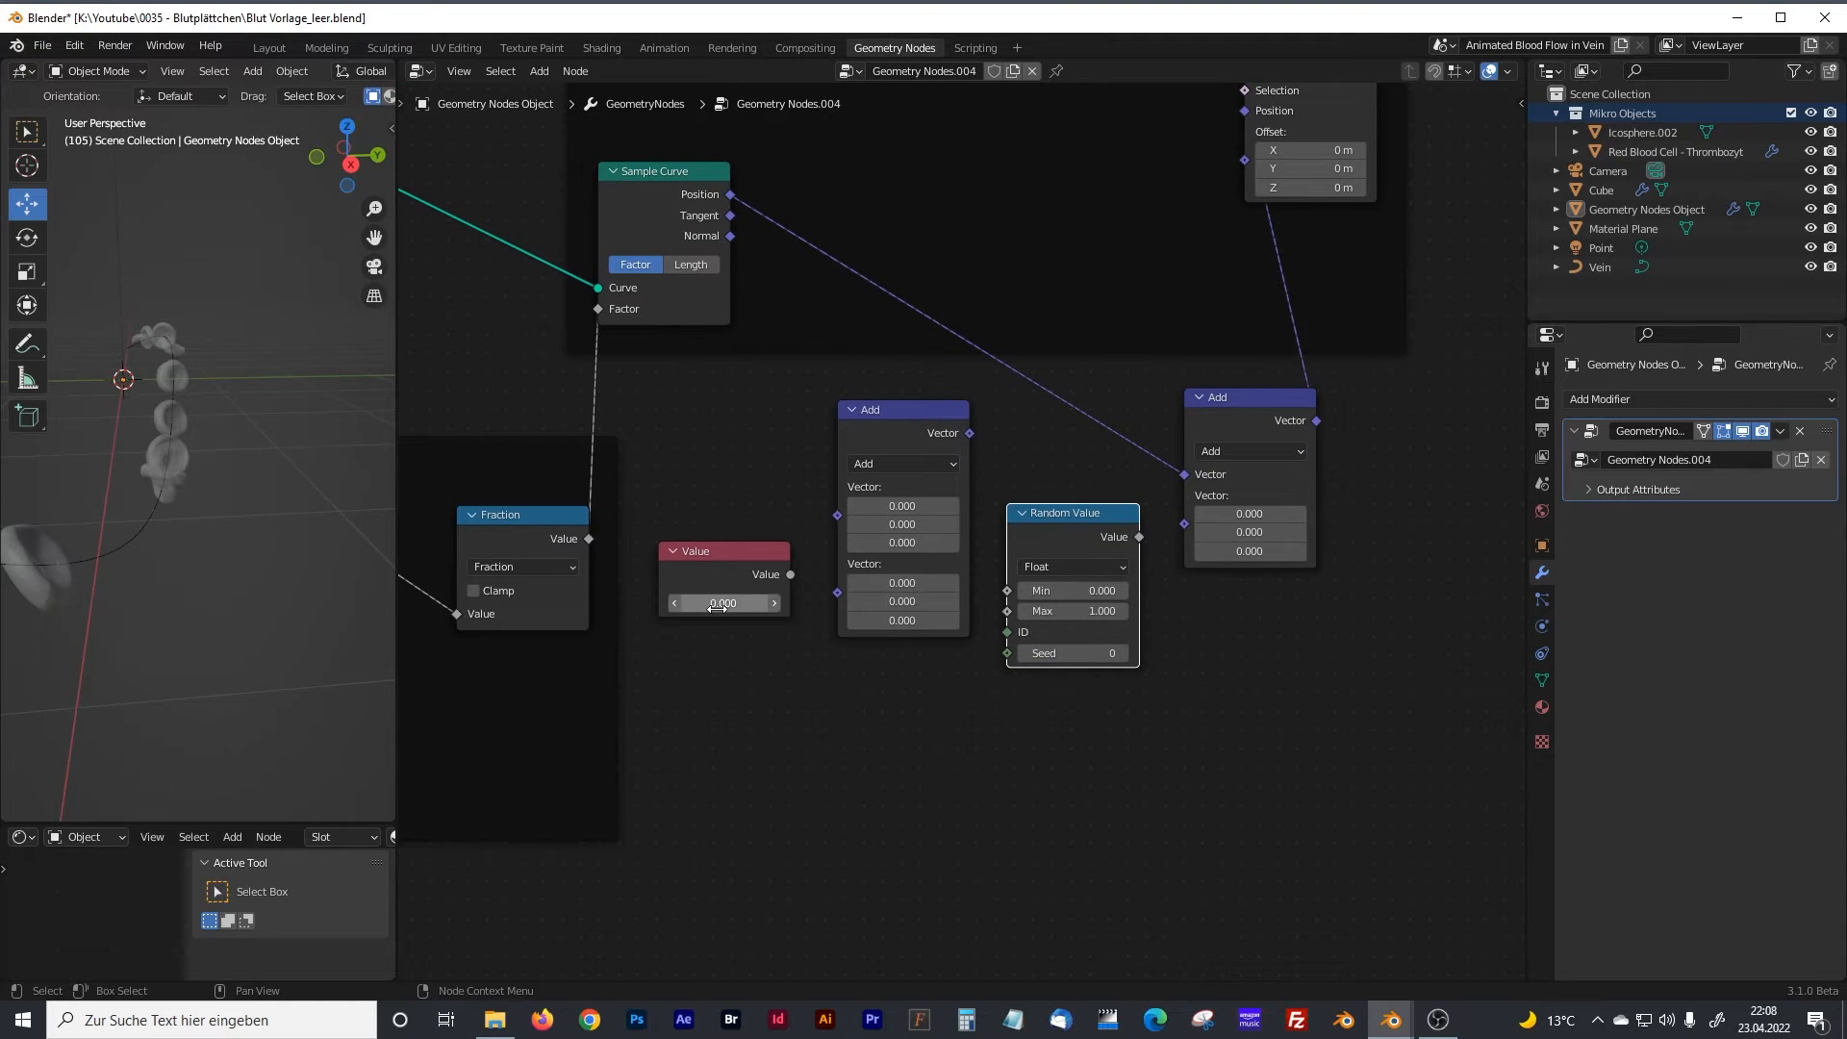
left_click(752, 553)
left_click_drag(790, 575, 837, 486)
left_click_drag(869, 418, 889, 454)
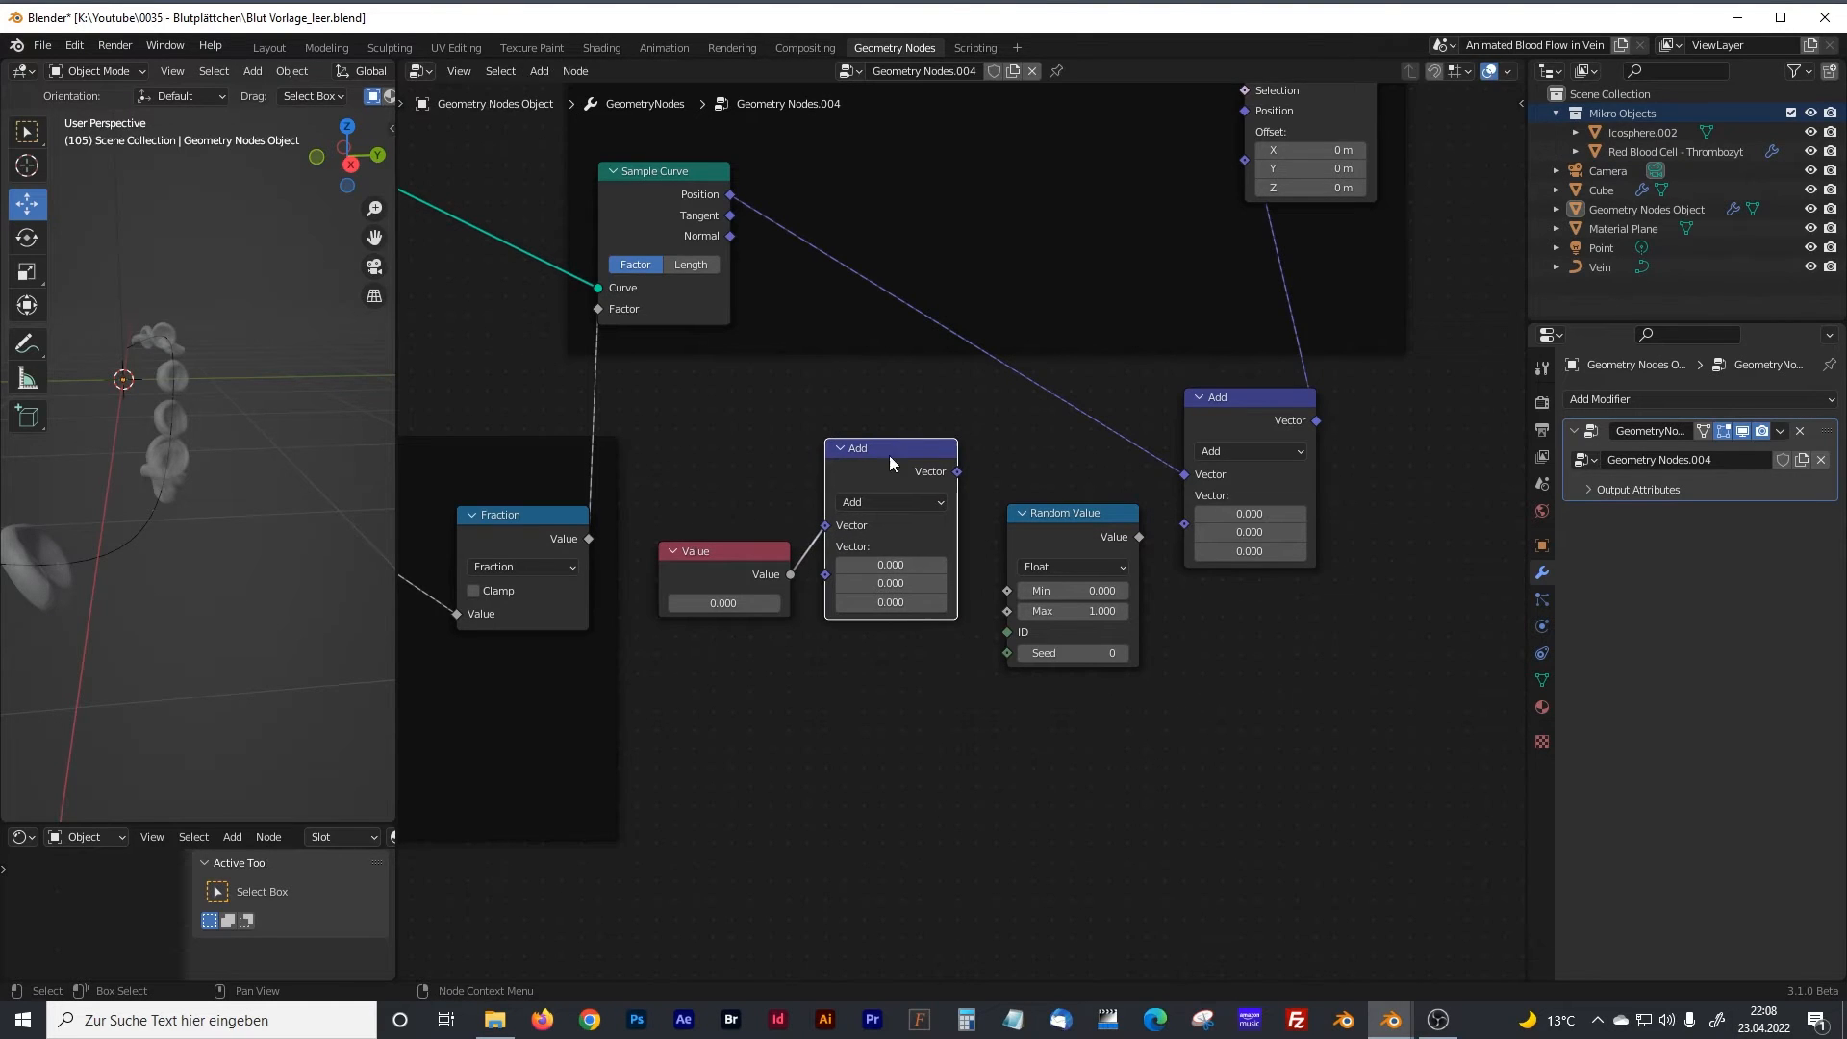
Set all three components of the duplicated Add node's second vector to -1.
left_click(896, 565)
left_click(902, 709)
left_click_drag(887, 560, 887, 602)
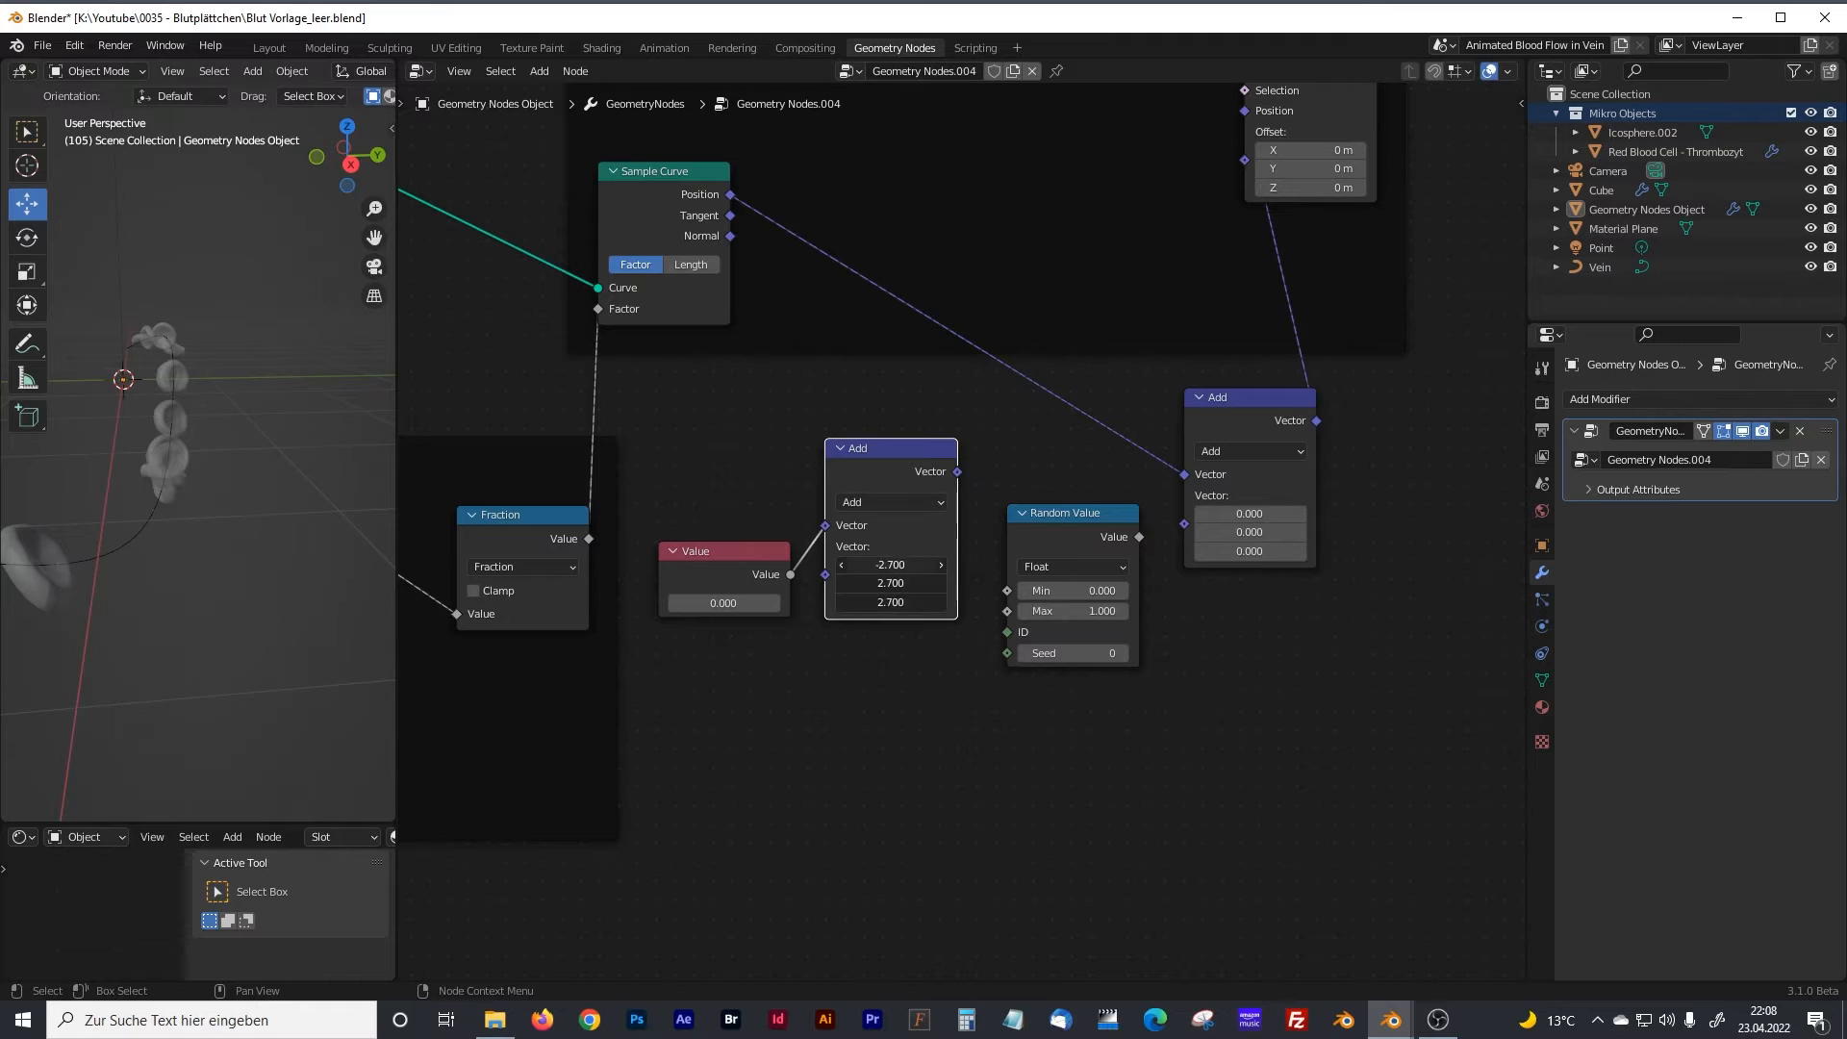
type("-1")
key("Return")
Change the data type of the Random Value node between the two Add nodes to Vector.
left_click_drag(1094, 514, 1093, 493)
left_click_drag(957, 472, 968, 515)
left_click(1059, 498)
left_click(1060, 496)
left_click(1064, 545)
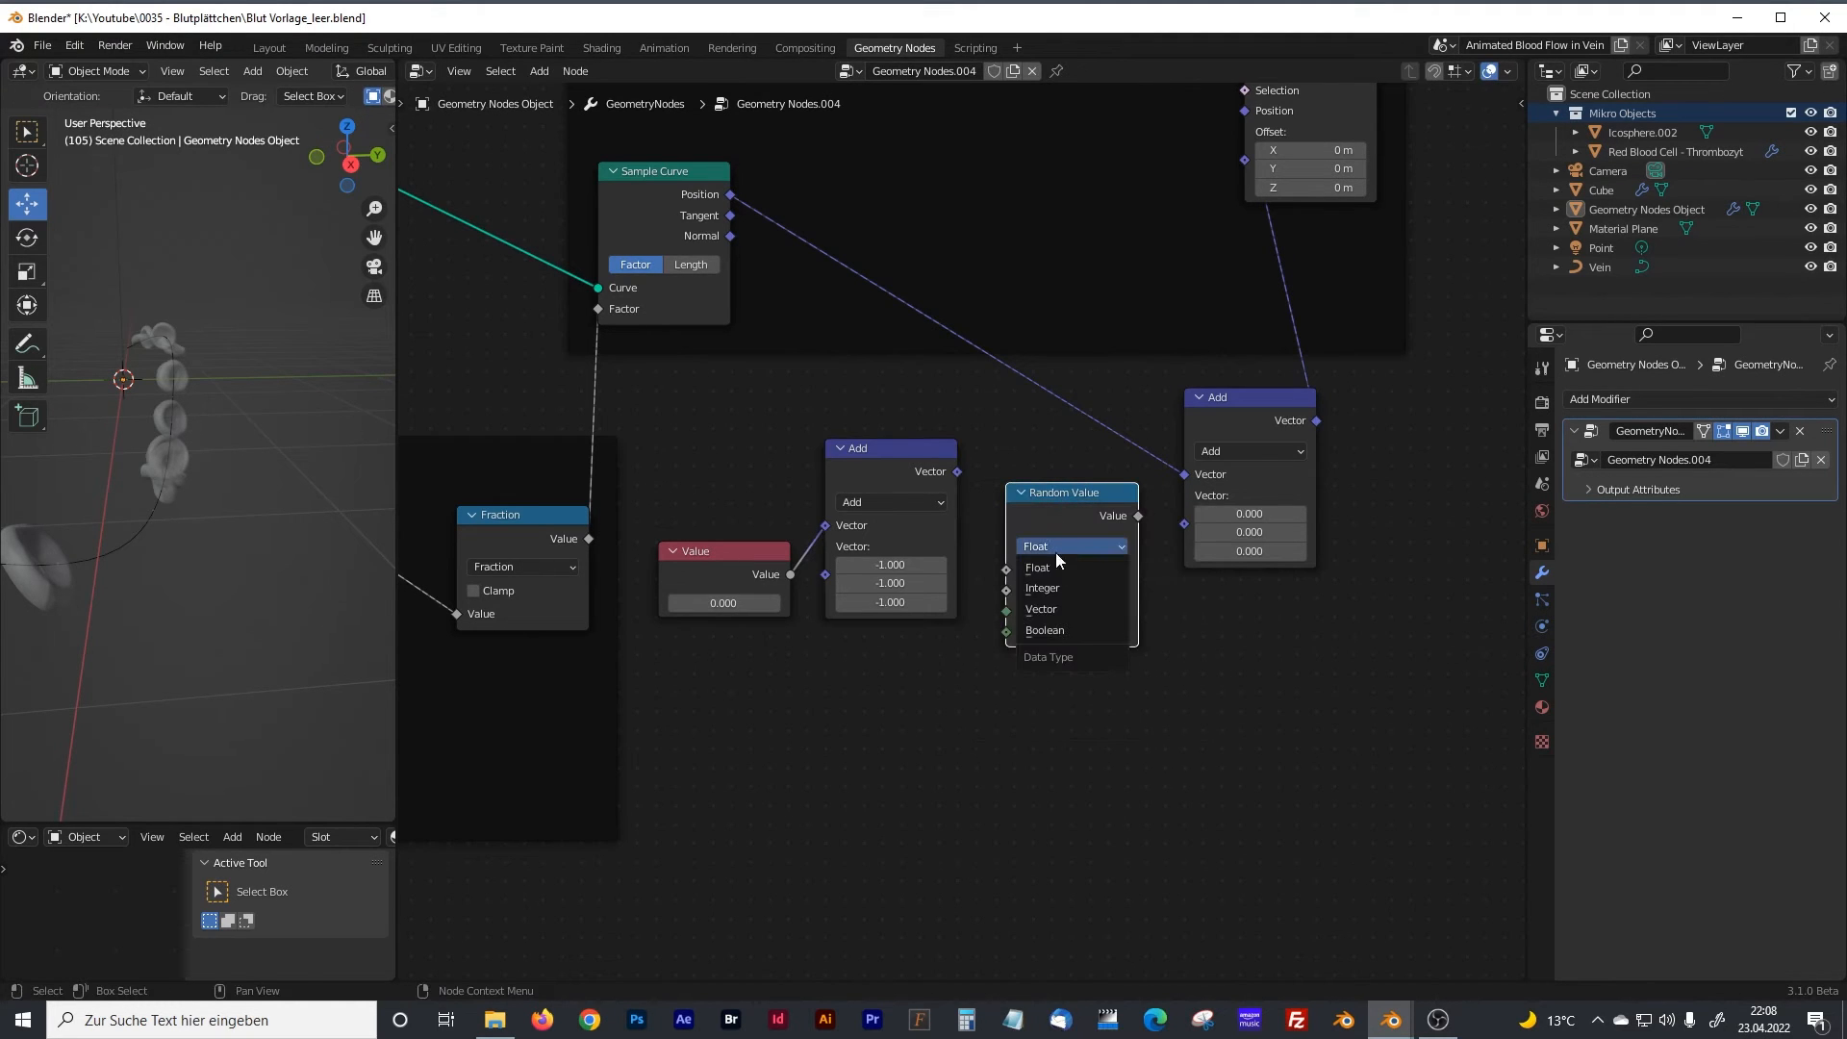
left_click(1047, 608)
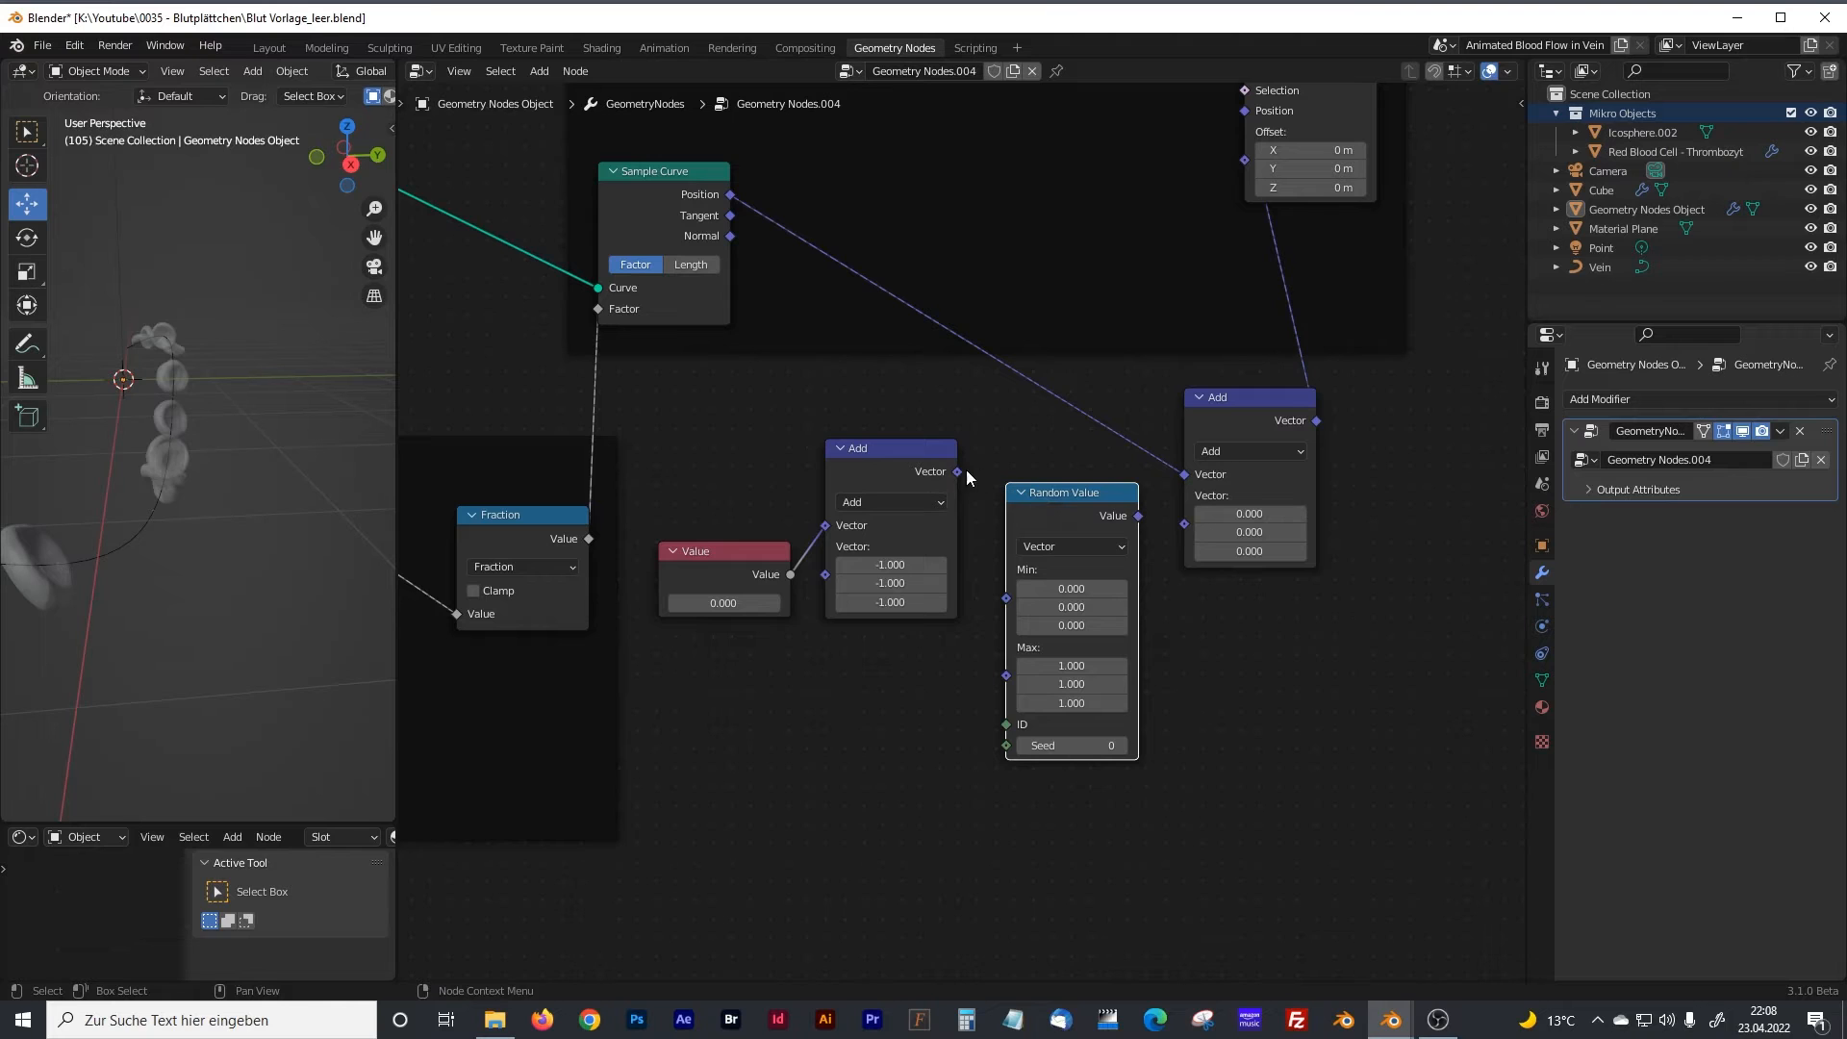
Set the Value node to 1 and connect the duplicated Add node's output to the Random Value node's Min input.
left_click(727, 602)
type("1")
key("Return")
left_click_drag(954, 473, 1006, 597)
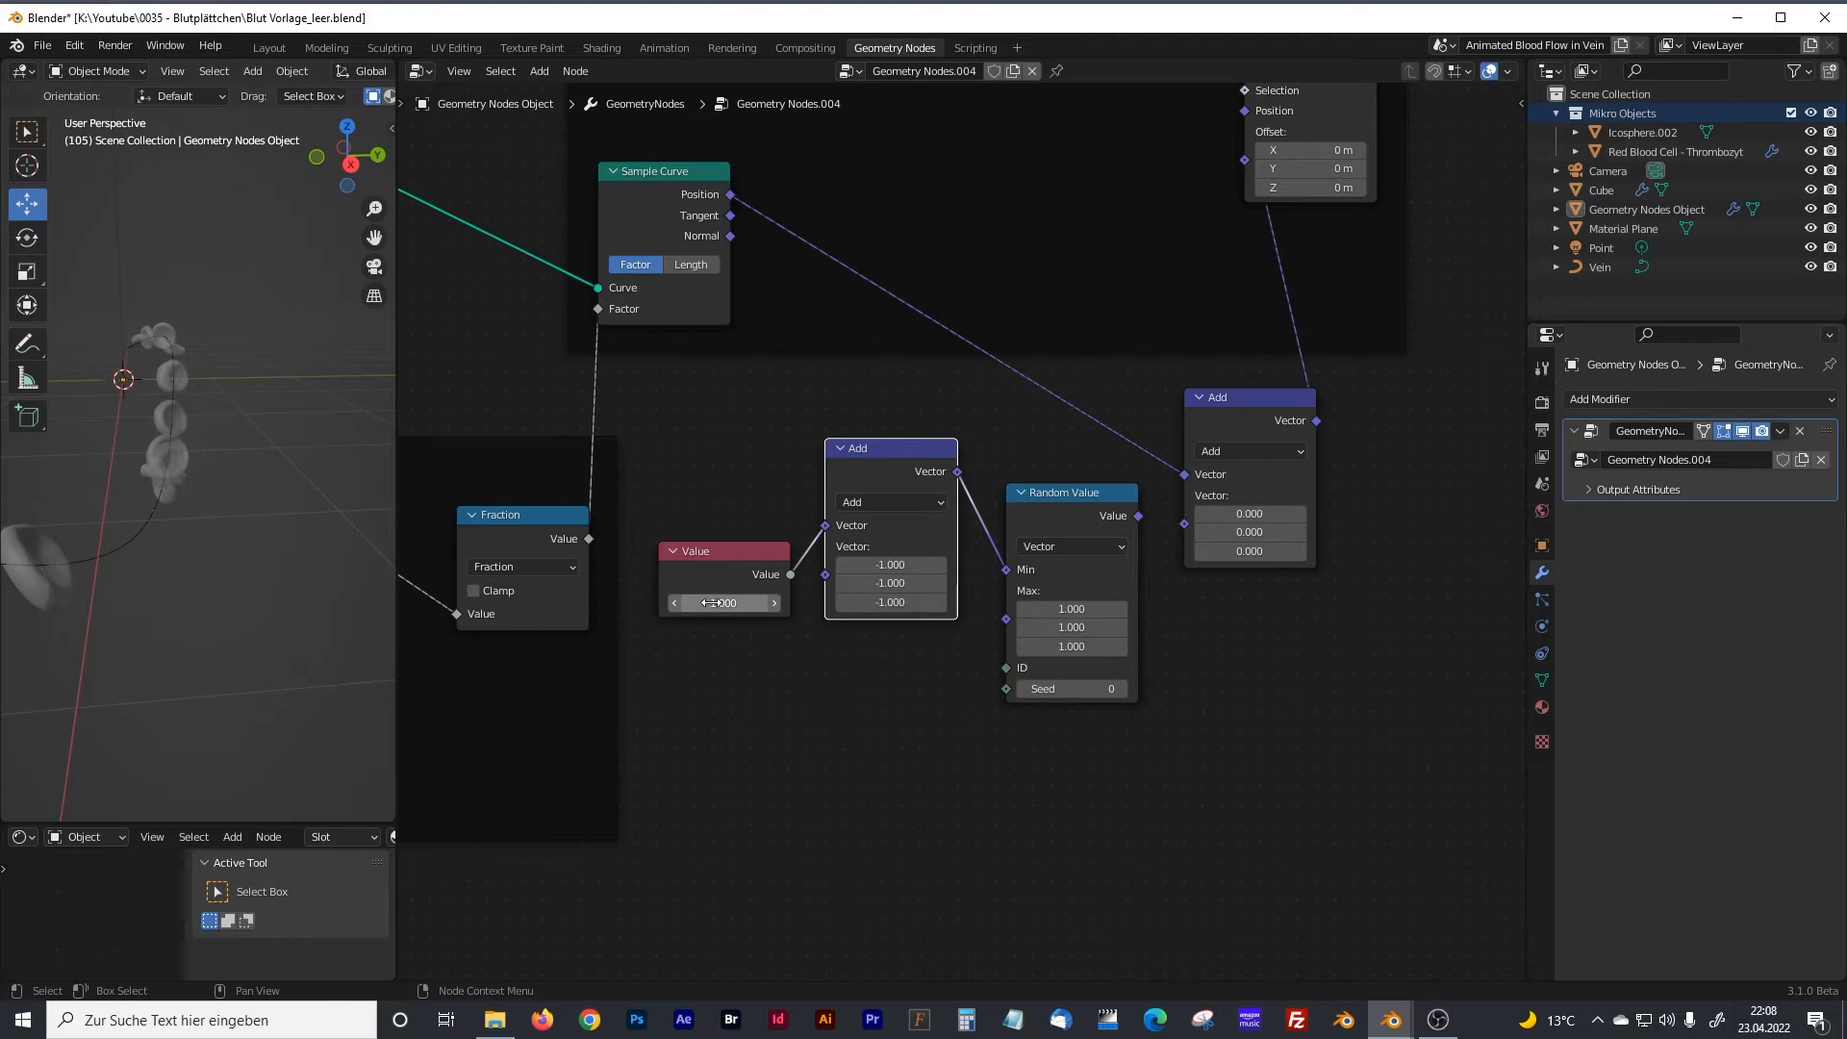
left_click_drag(709, 557, 704, 560)
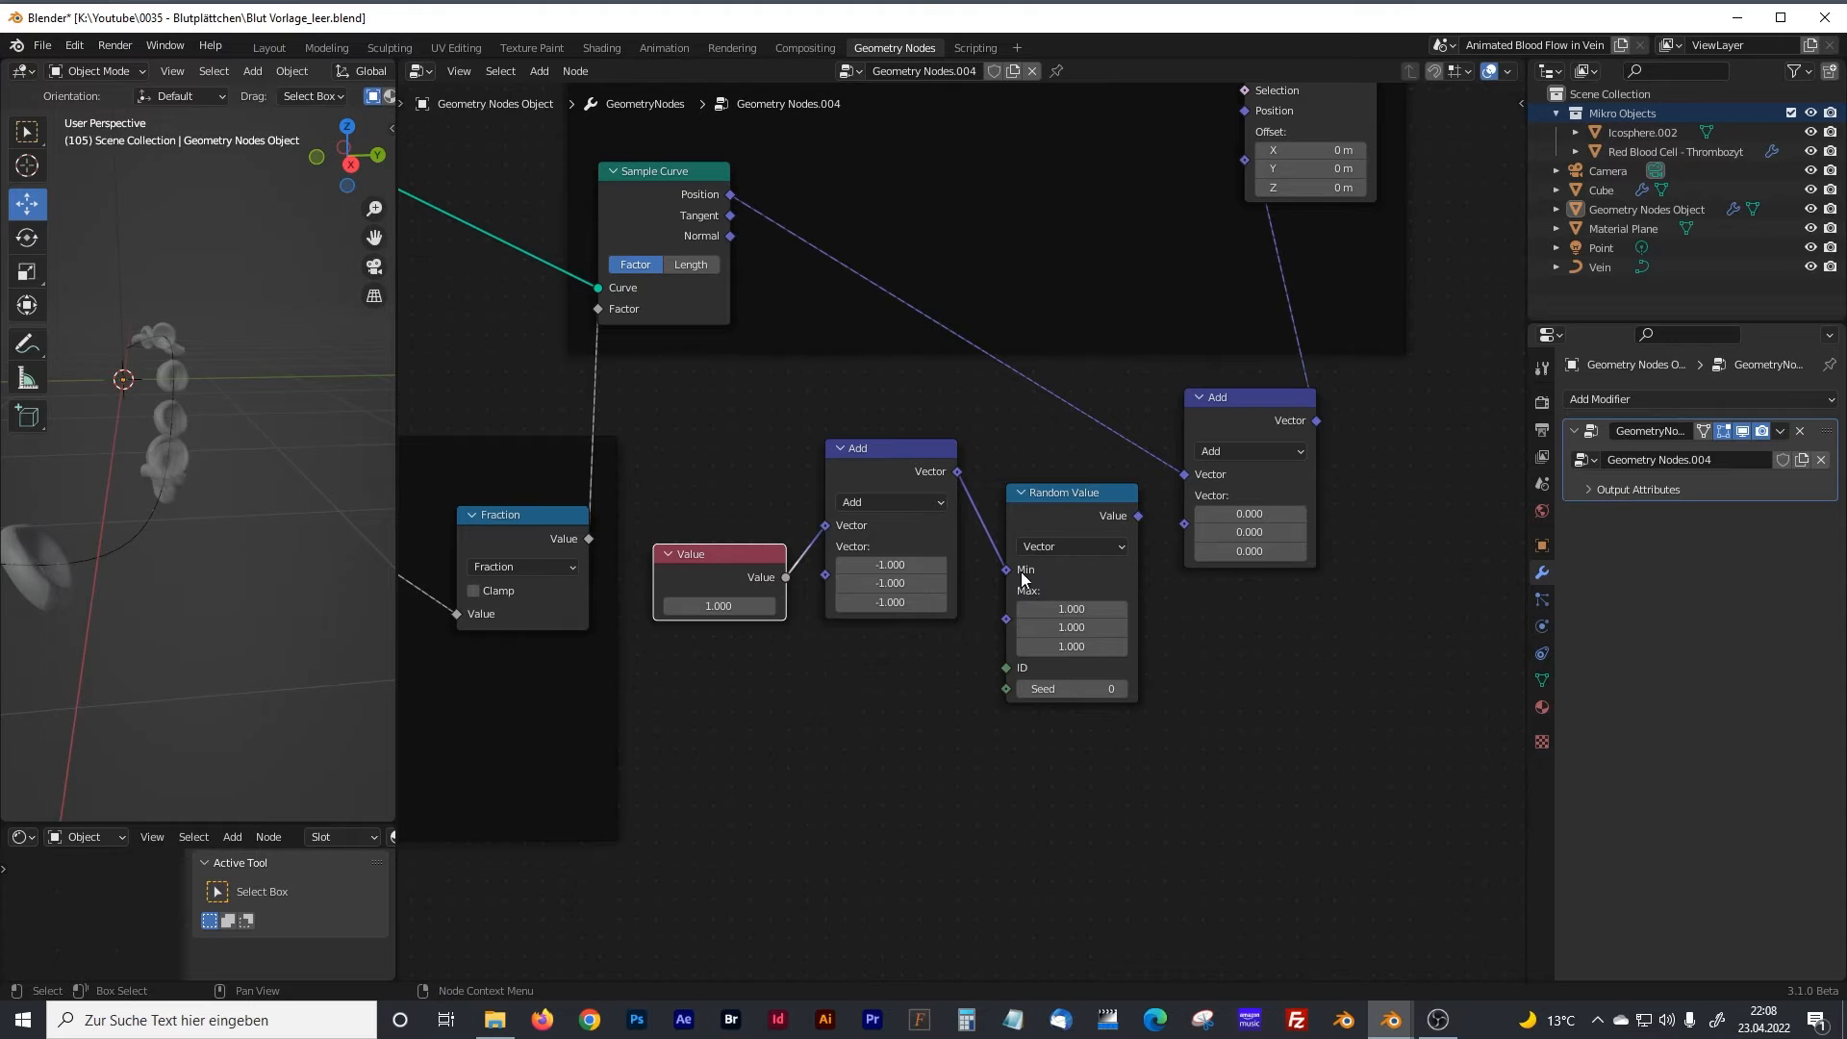
Connect the Value node to the Random Value node's Max input, routing the link beneath the Add node with two reroute points.
left_click_drag(785, 577, 993, 606)
right_click_drag(965, 575, 972, 625, "shift")
left_click_drag(971, 590, 959, 695)
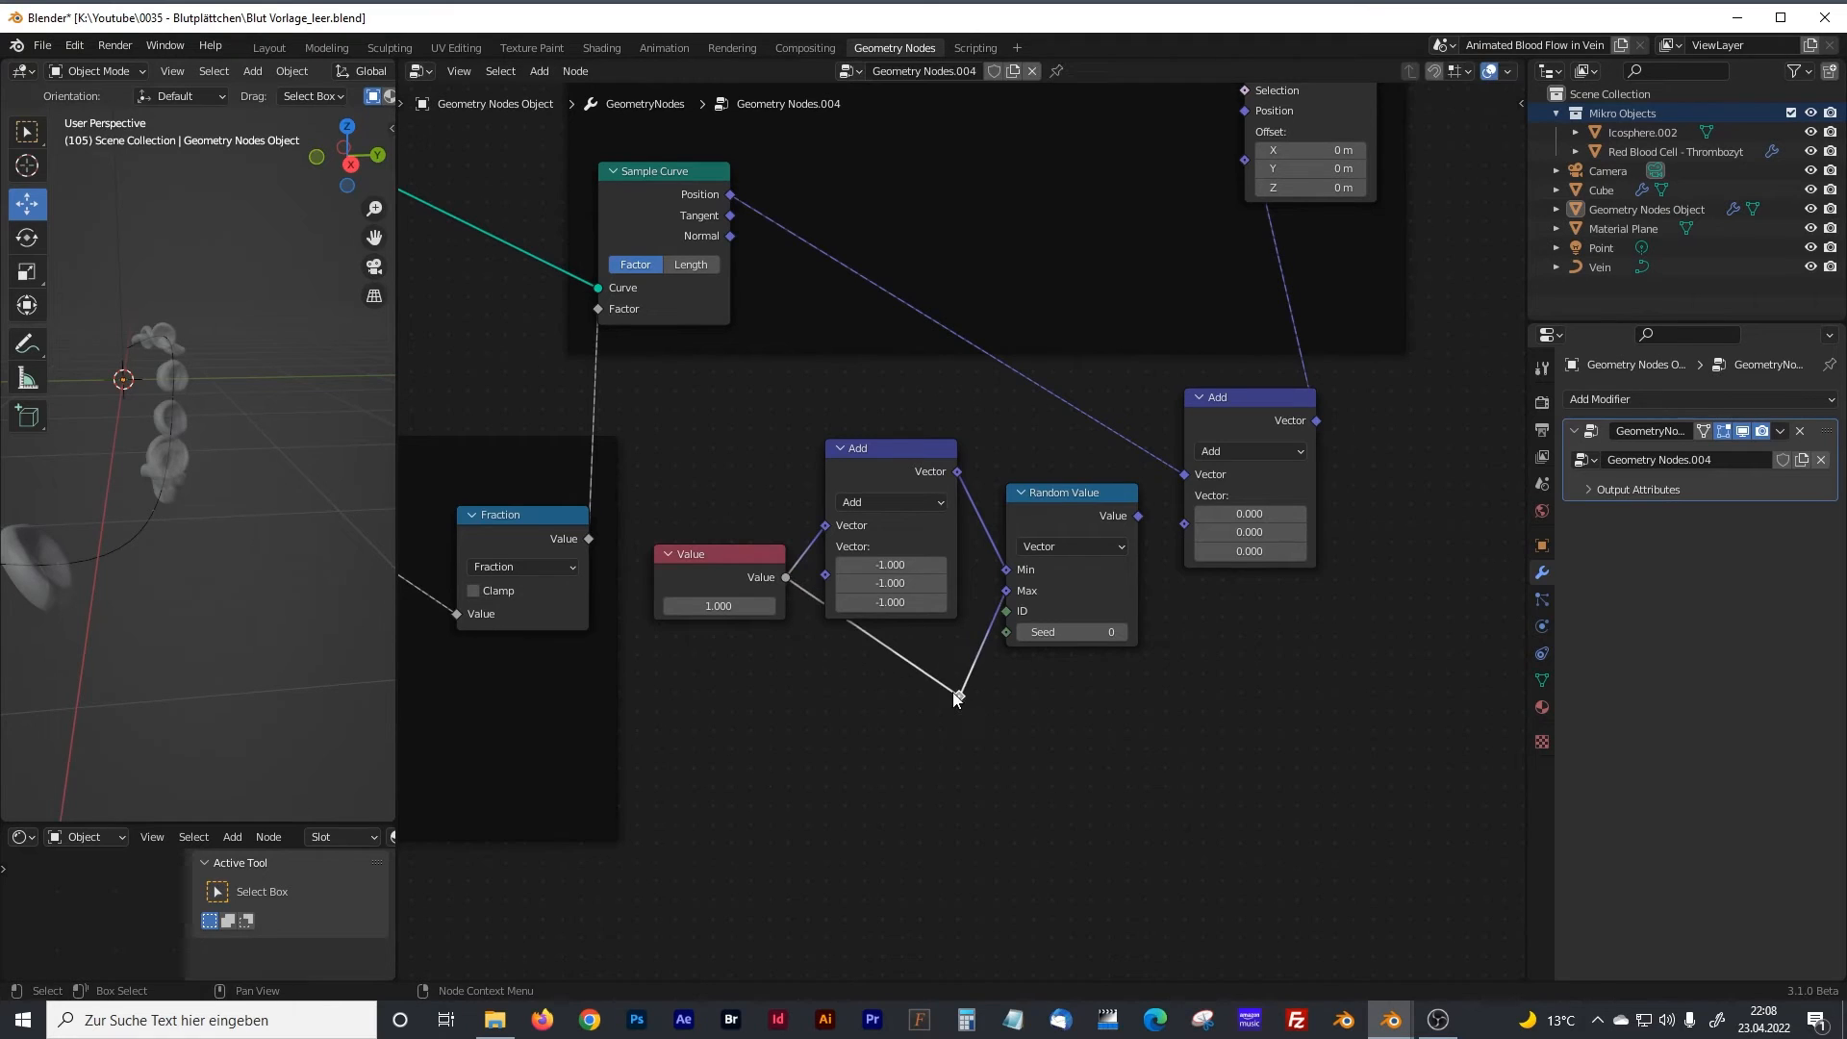
right_click_drag(803, 583, 810, 612, "shift")
left_click_drag(806, 592, 834, 695)
left_click_drag(718, 550, 741, 611)
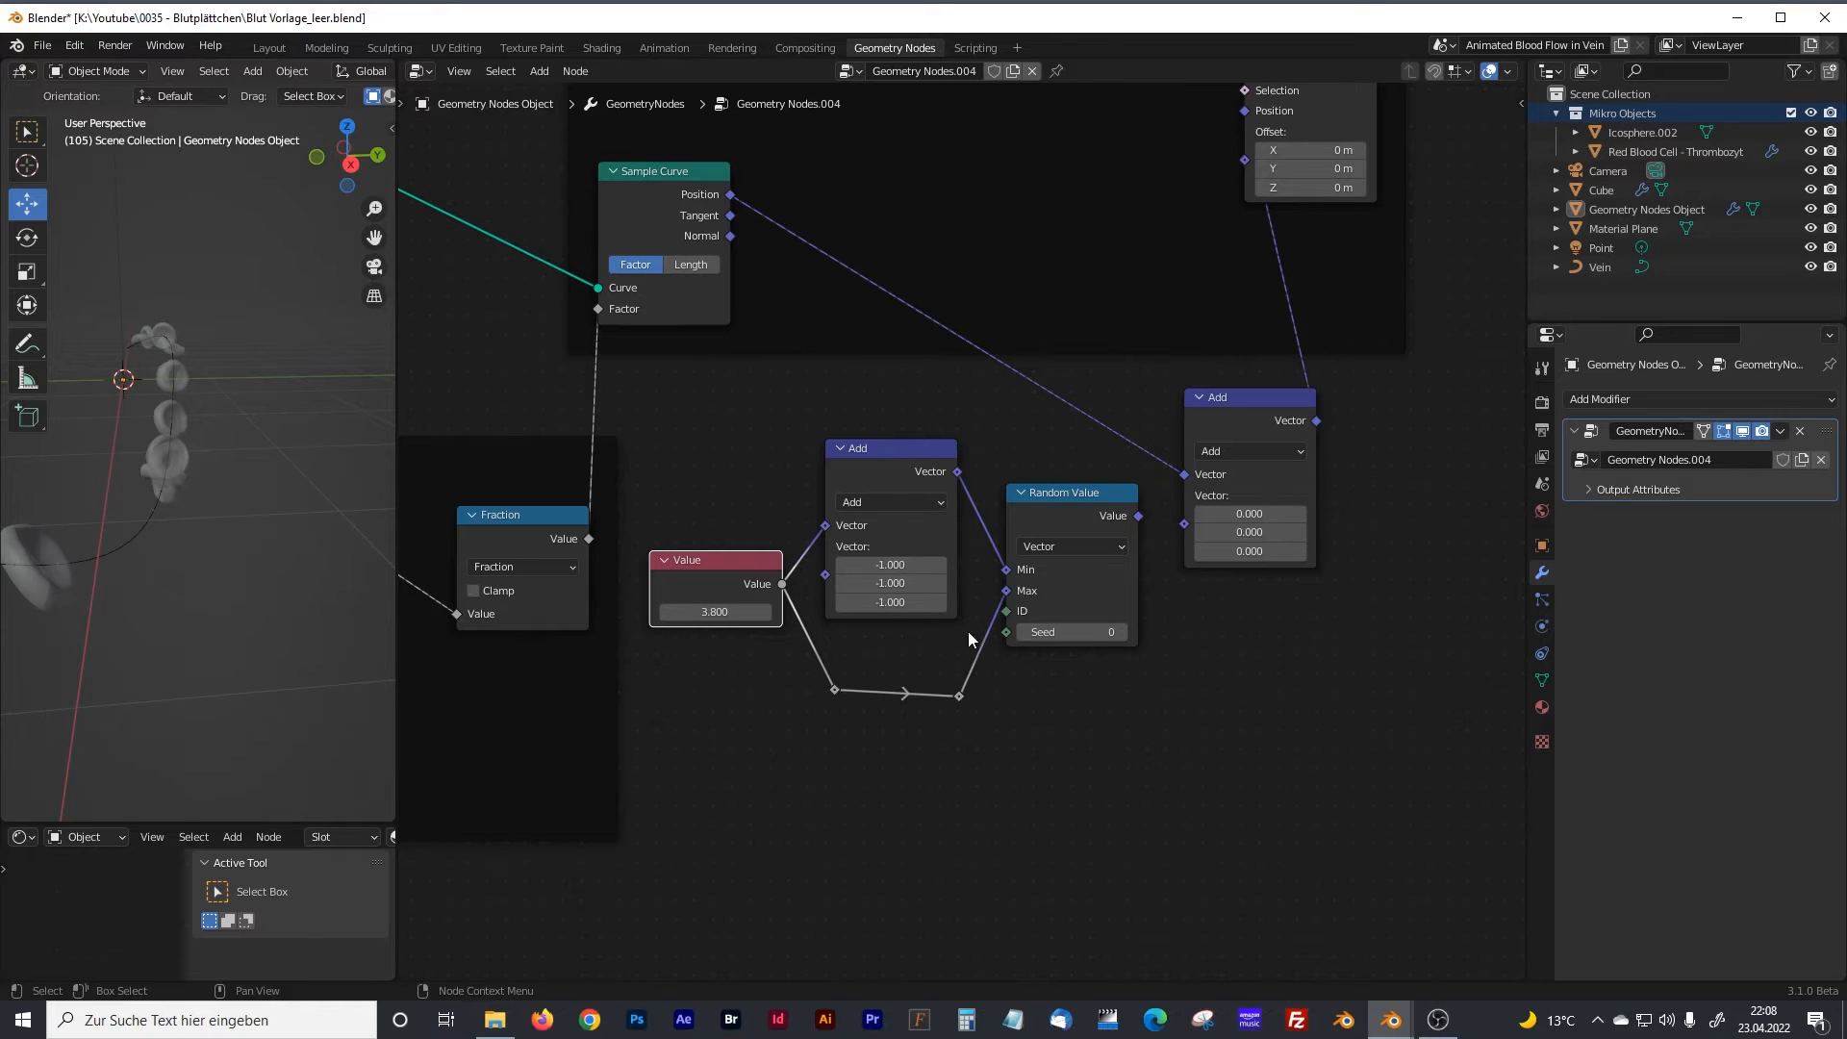
Reset the Value node to 1 and connect the Random Value output to the second vector input of the Add node feeding Set Position.
left_click_drag(1113, 516, 1090, 504)
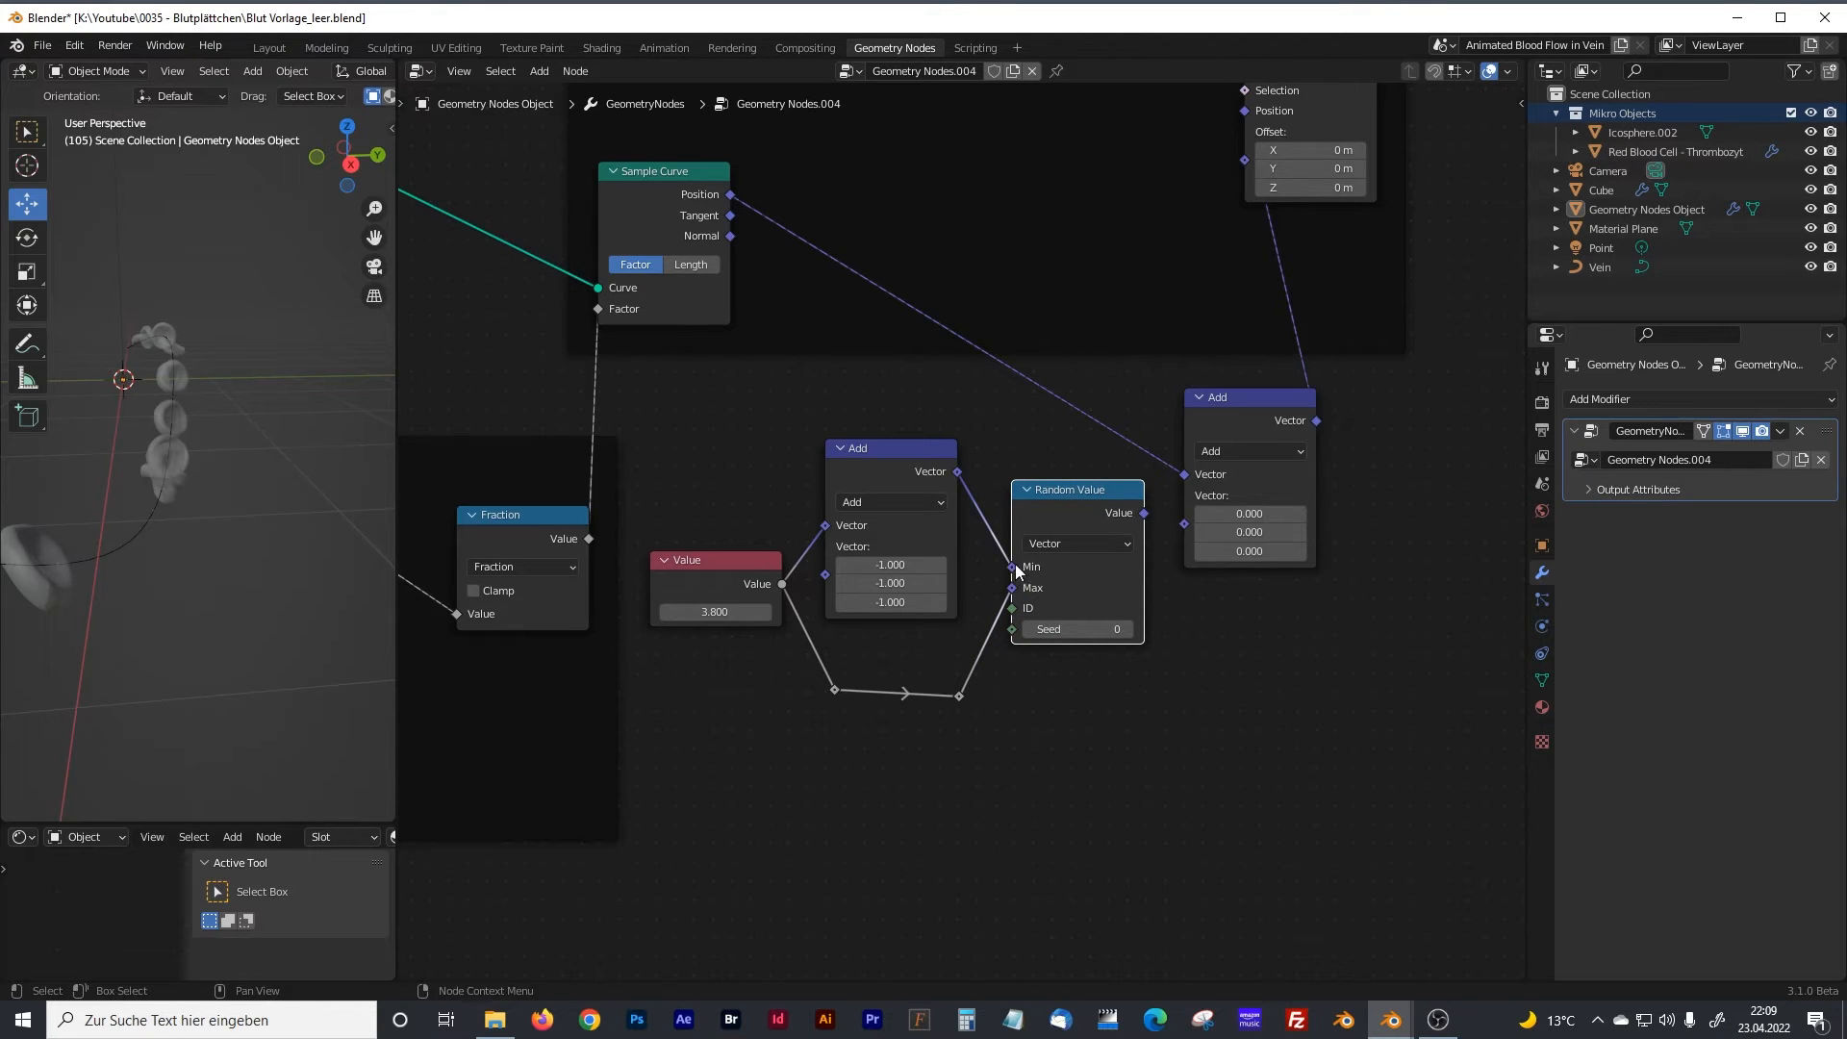
left_click_drag(1087, 493, 1080, 528)
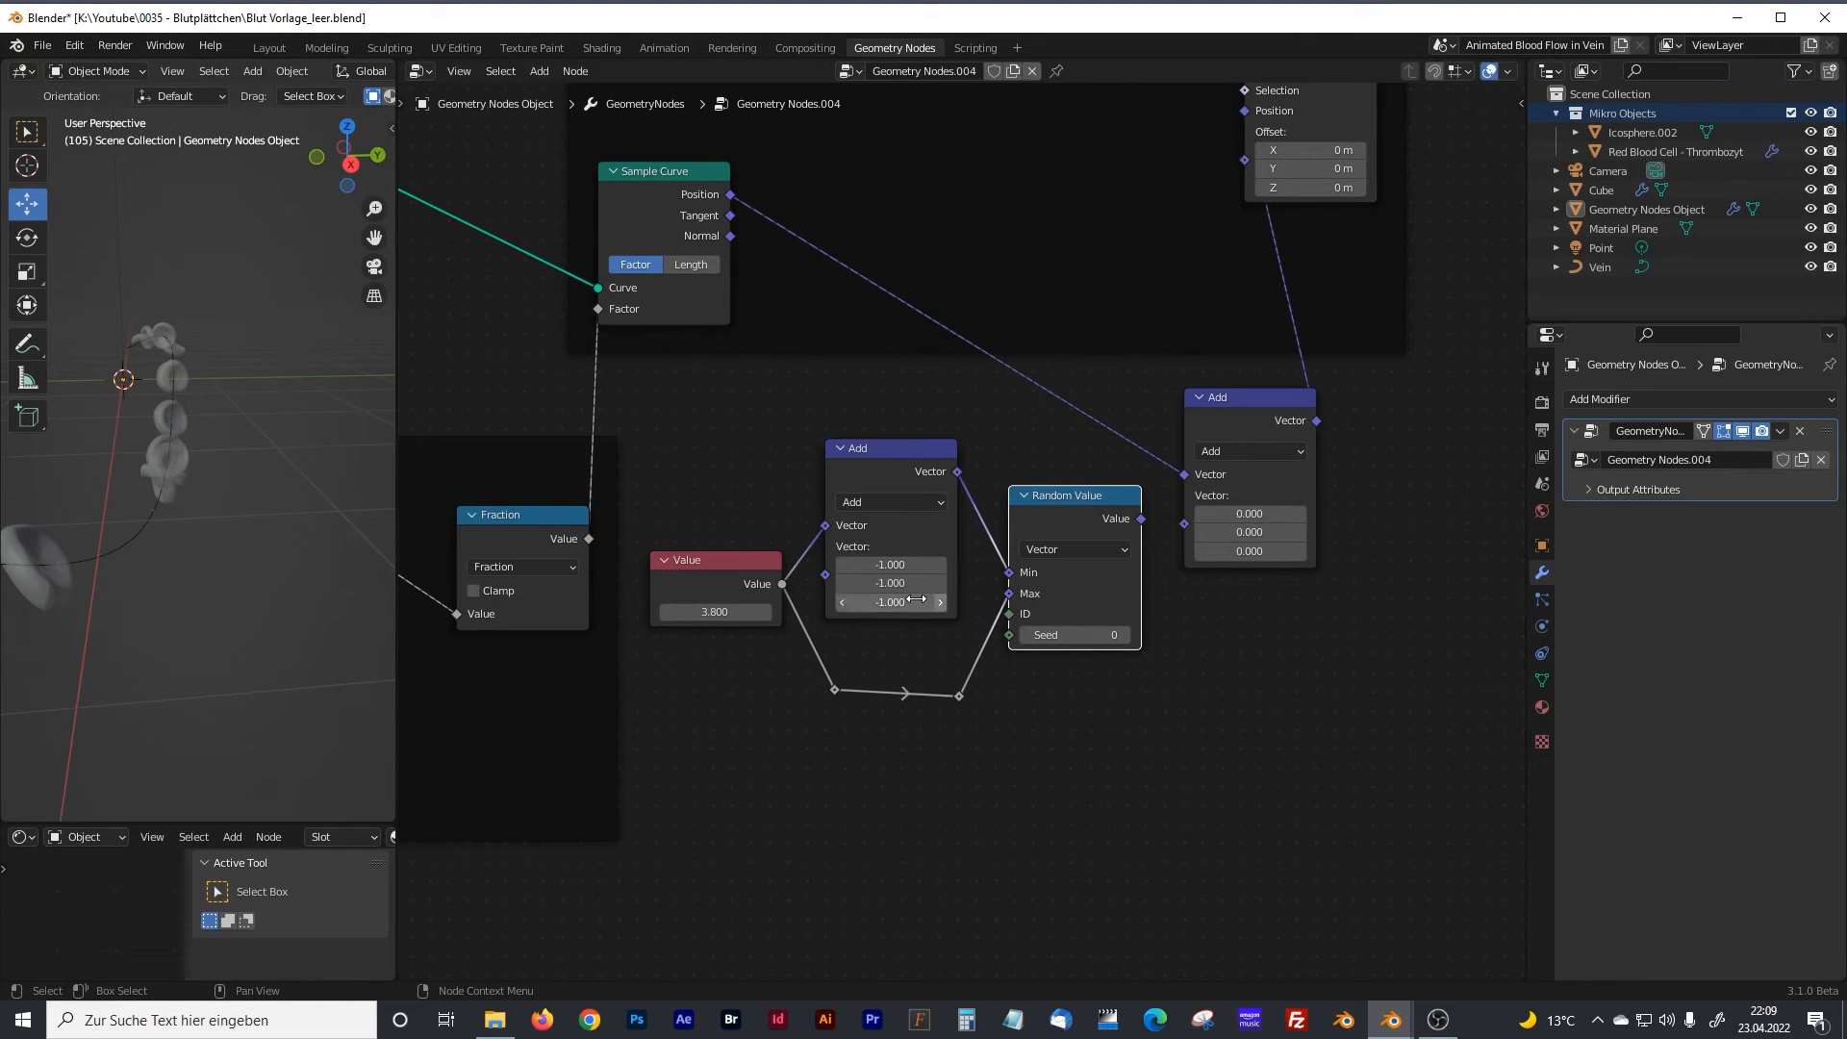
left_click(712, 608)
type("1")
key("Return")
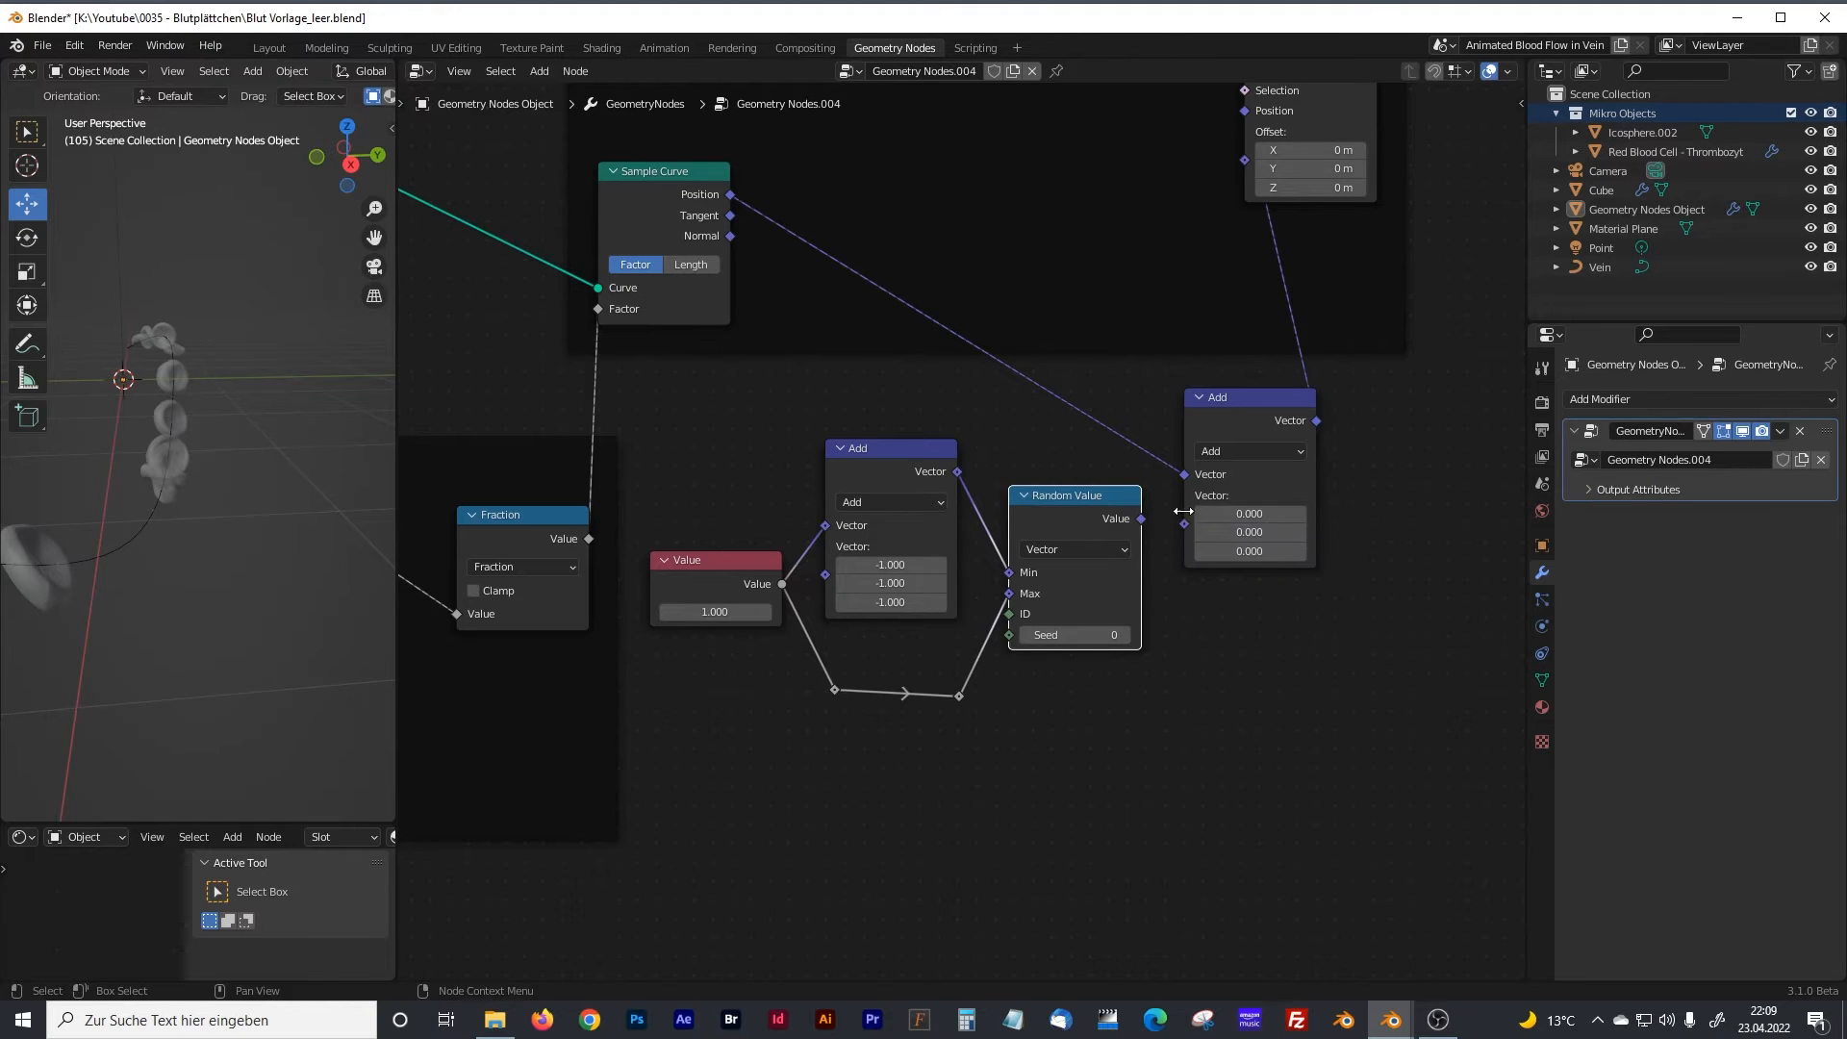
left_click_drag(1141, 524, 1185, 525)
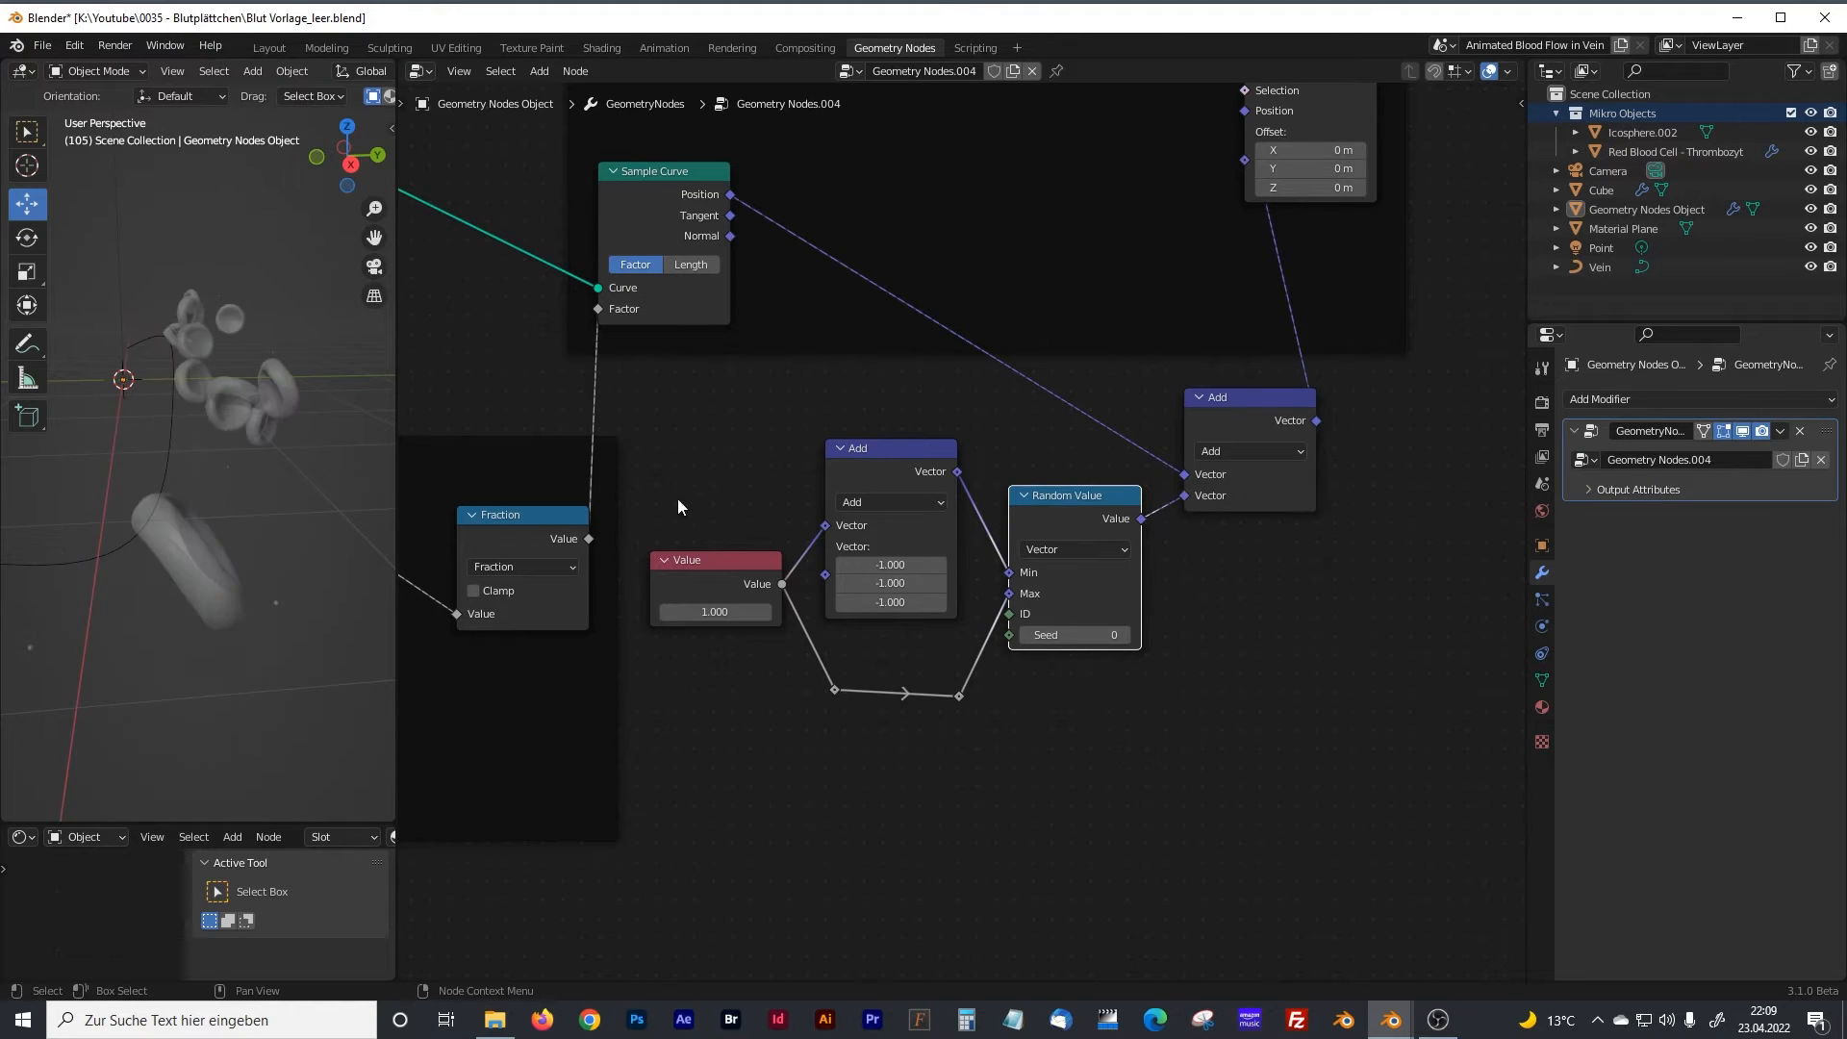
Change the operation of the vector math node between the Value and Random Value nodes to Multiply.
mouse_move(262, 476)
middle_mouse_down()
mouse_move(277, 488)
mouse_move(263, 498)
middle_mouse_up()
left_click_drag(681, 607, 635, 606)
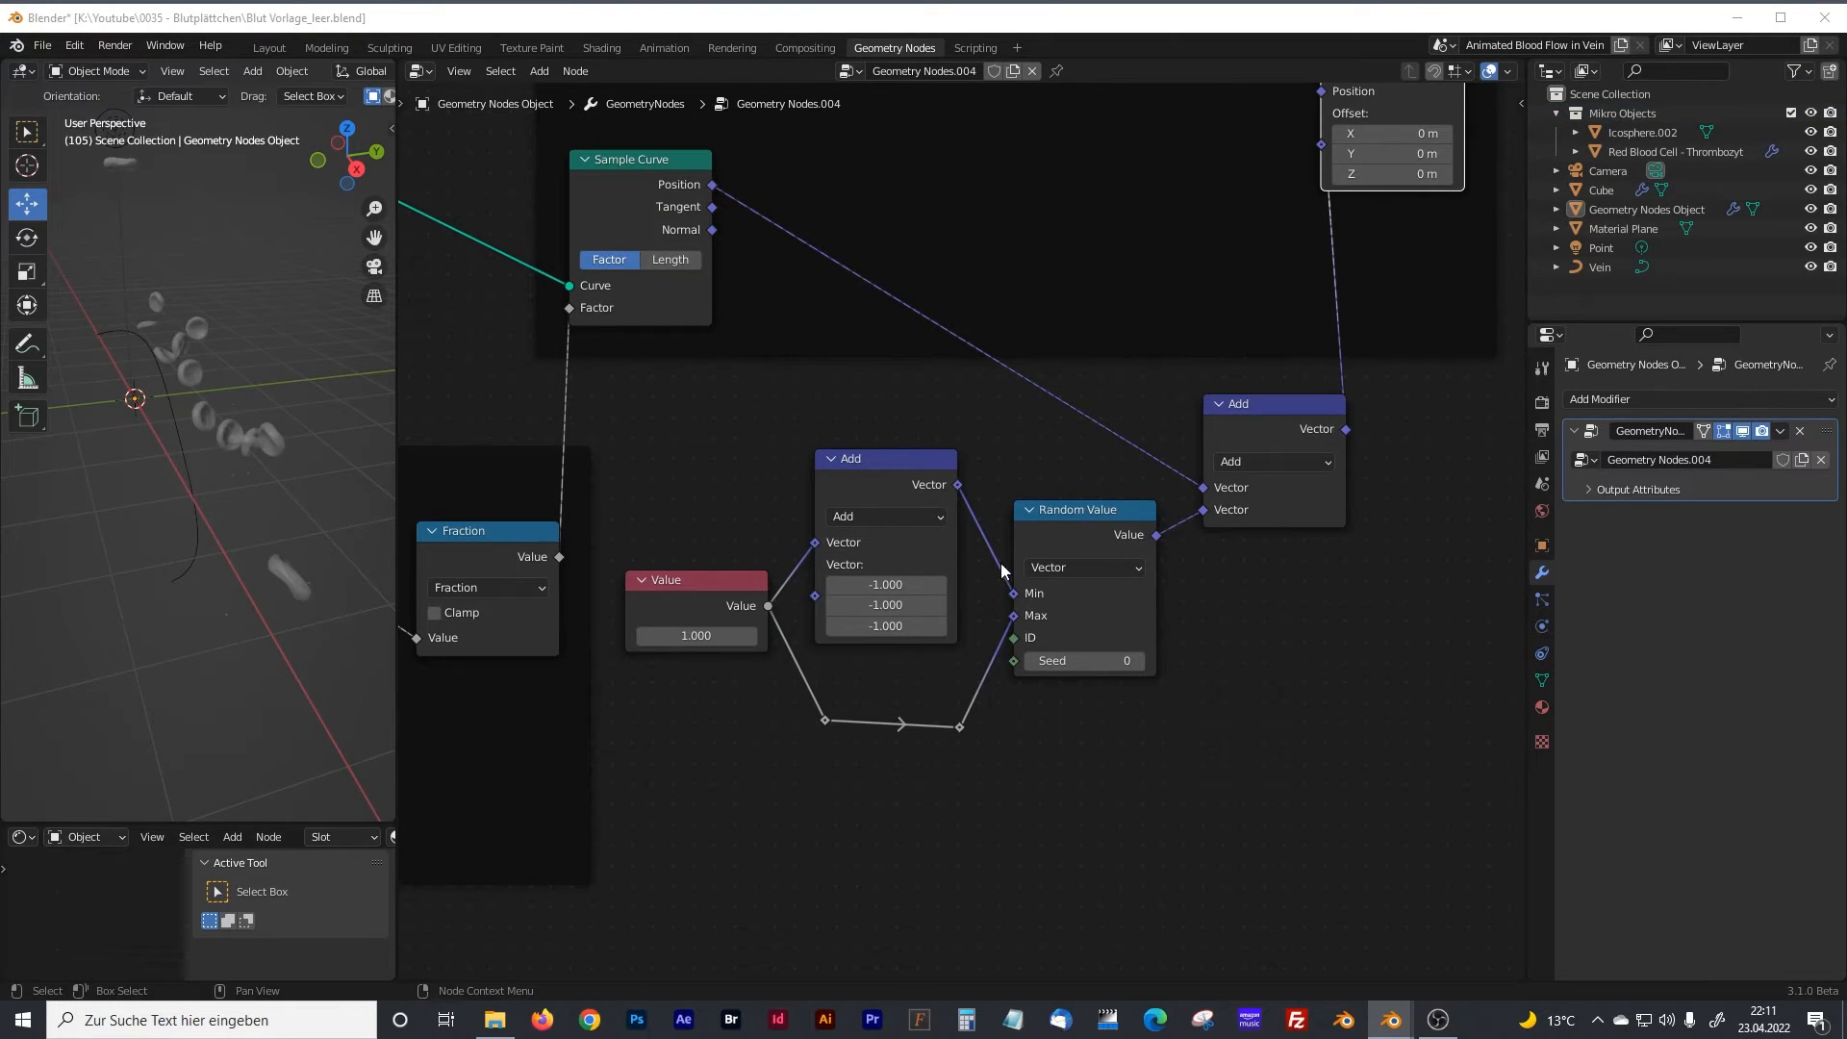
left_click(848, 520)
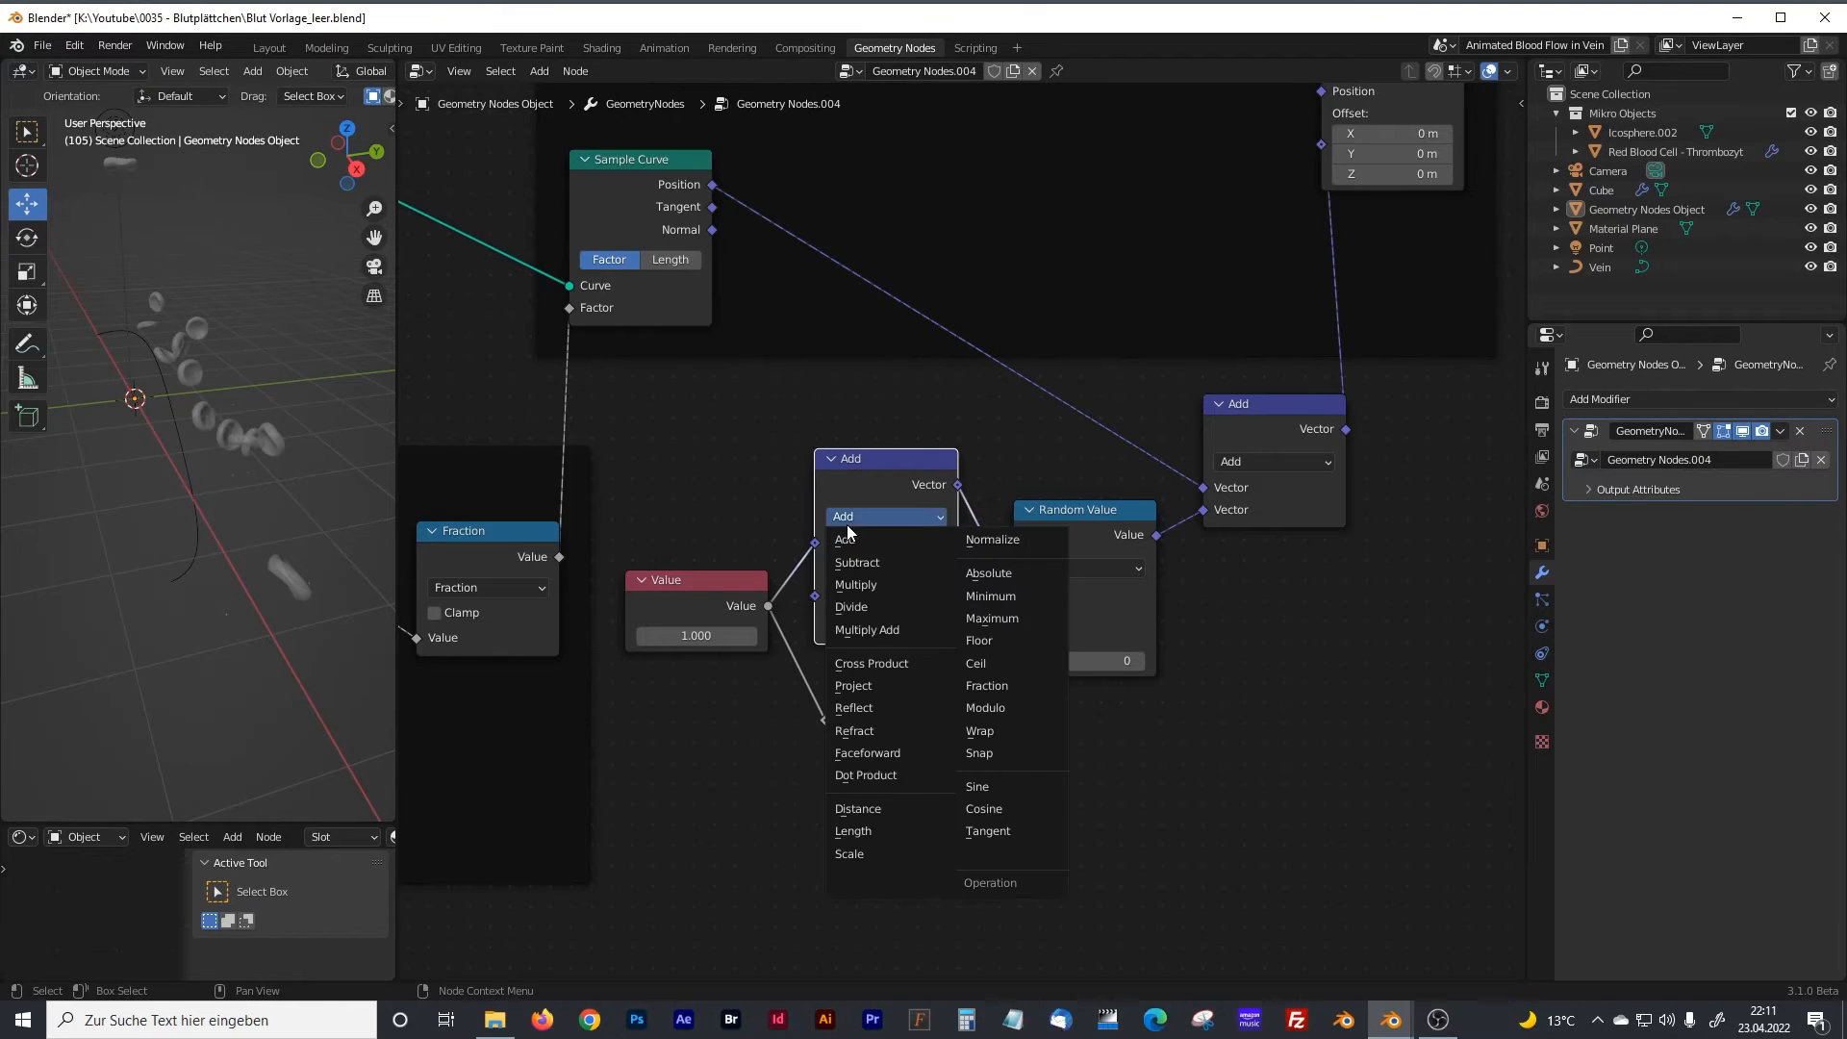
left_click(873, 585)
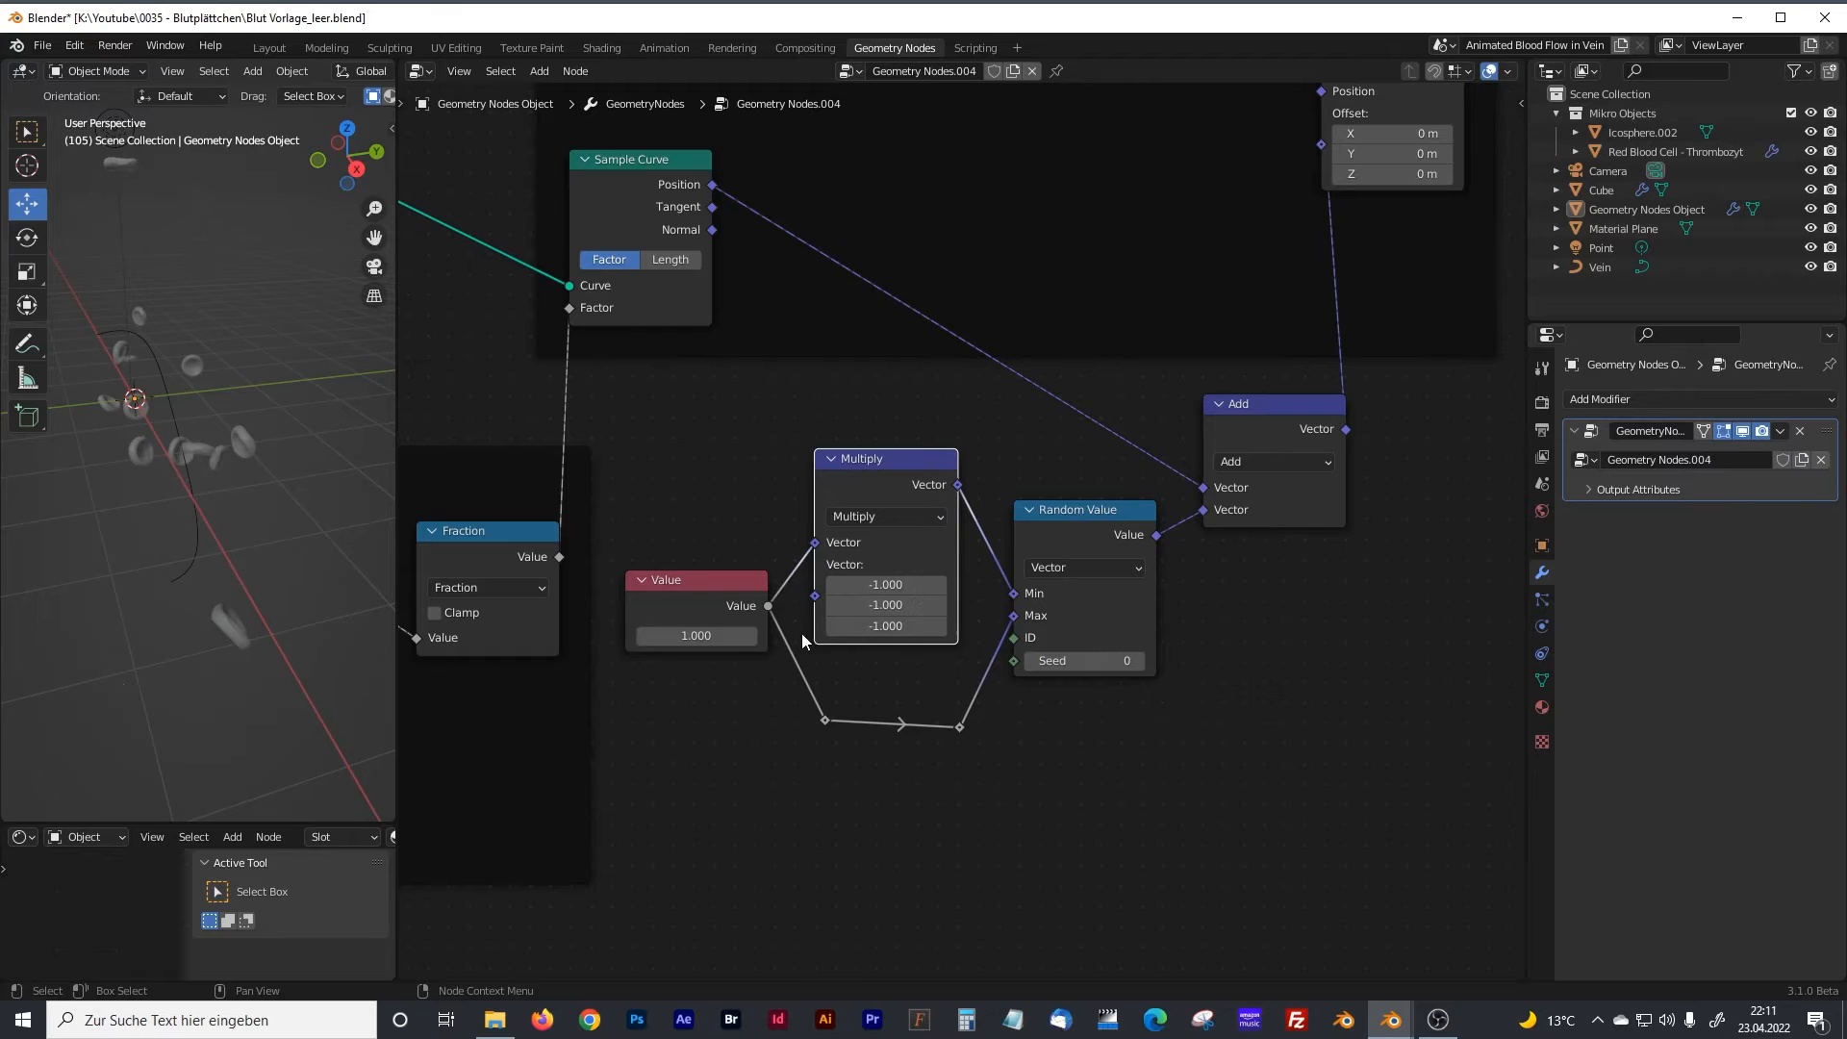
Adjust the Value node that controls the blood cells' scatter around the curve to 1.2.
mouse_move(695, 636)
left_mouse_down()
mouse_move(769, 636)
mouse_move(667, 636)
left_mouse_up()
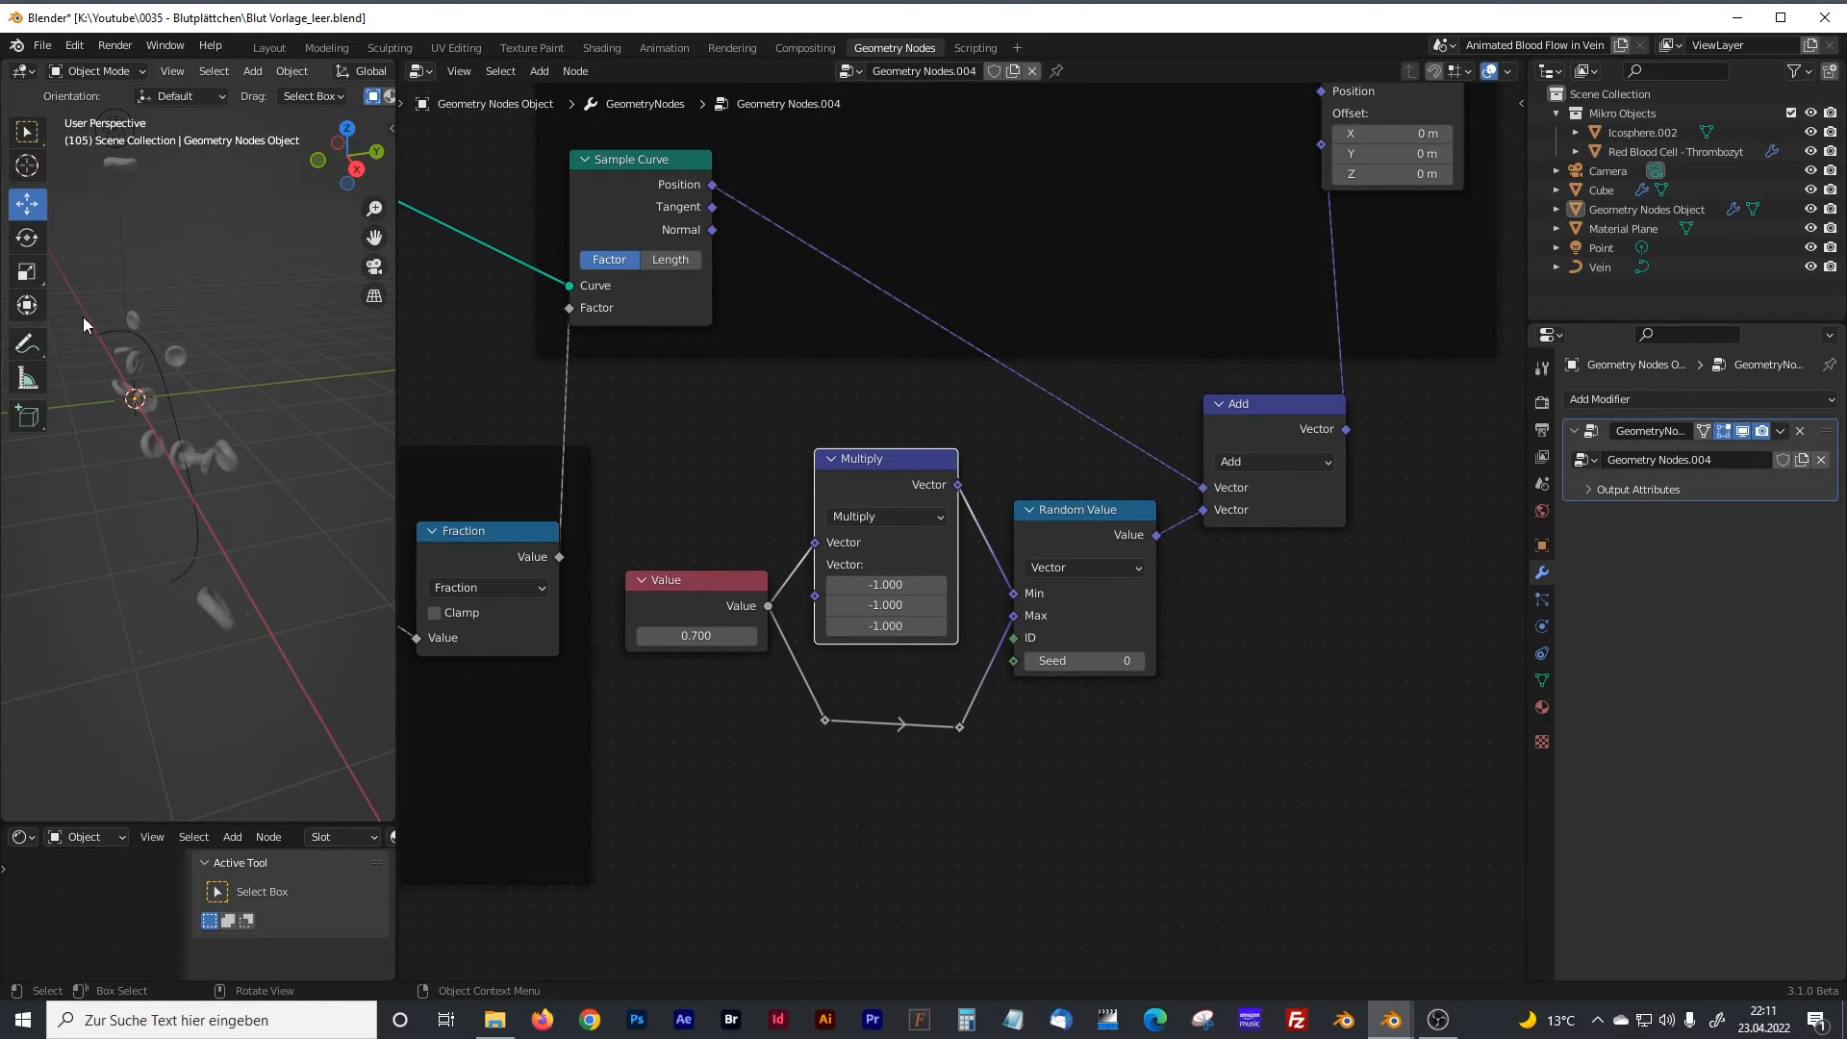
middle_click_drag(200, 504, 209, 450)
left_click_drag(696, 636, 743, 636)
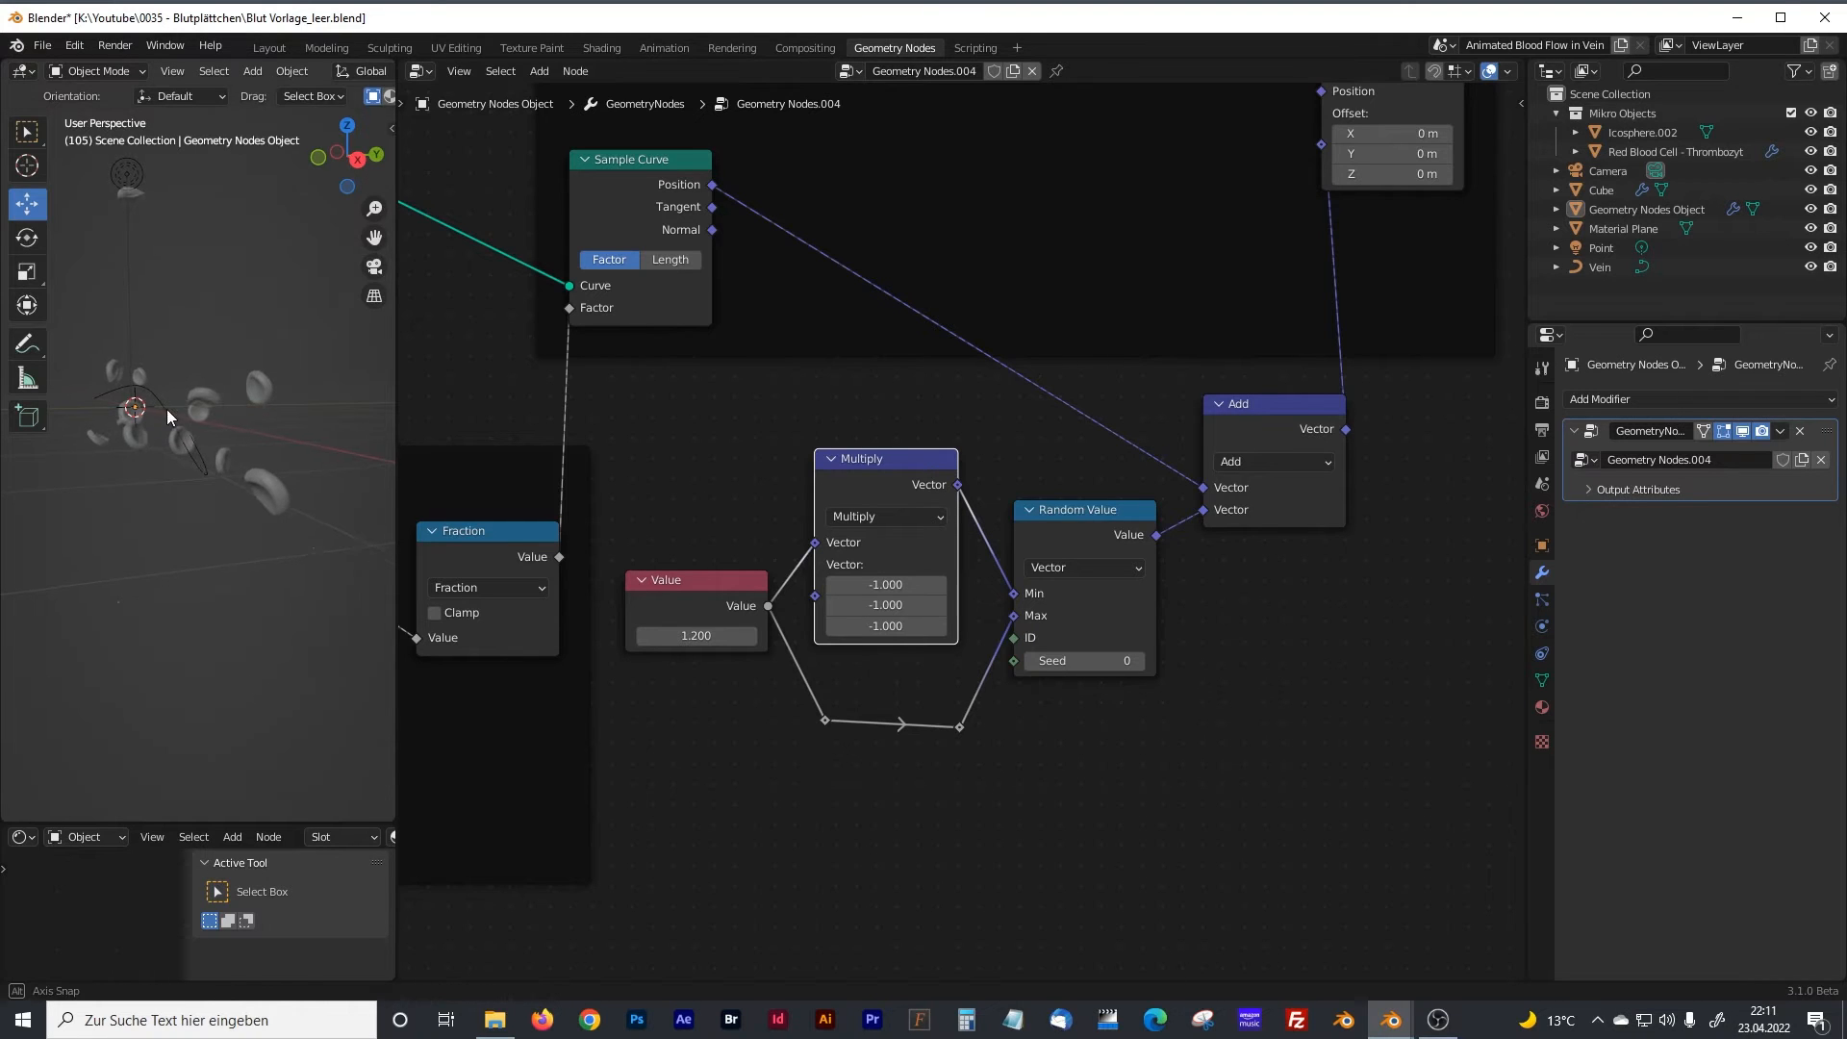
middle_click_drag(169, 416, 193, 462)
Play the animation to check how the scattered blood cells move along the curve.
middle_click_drag(485, 473, 1178, 398)
left_click(529, 765)
key("space")
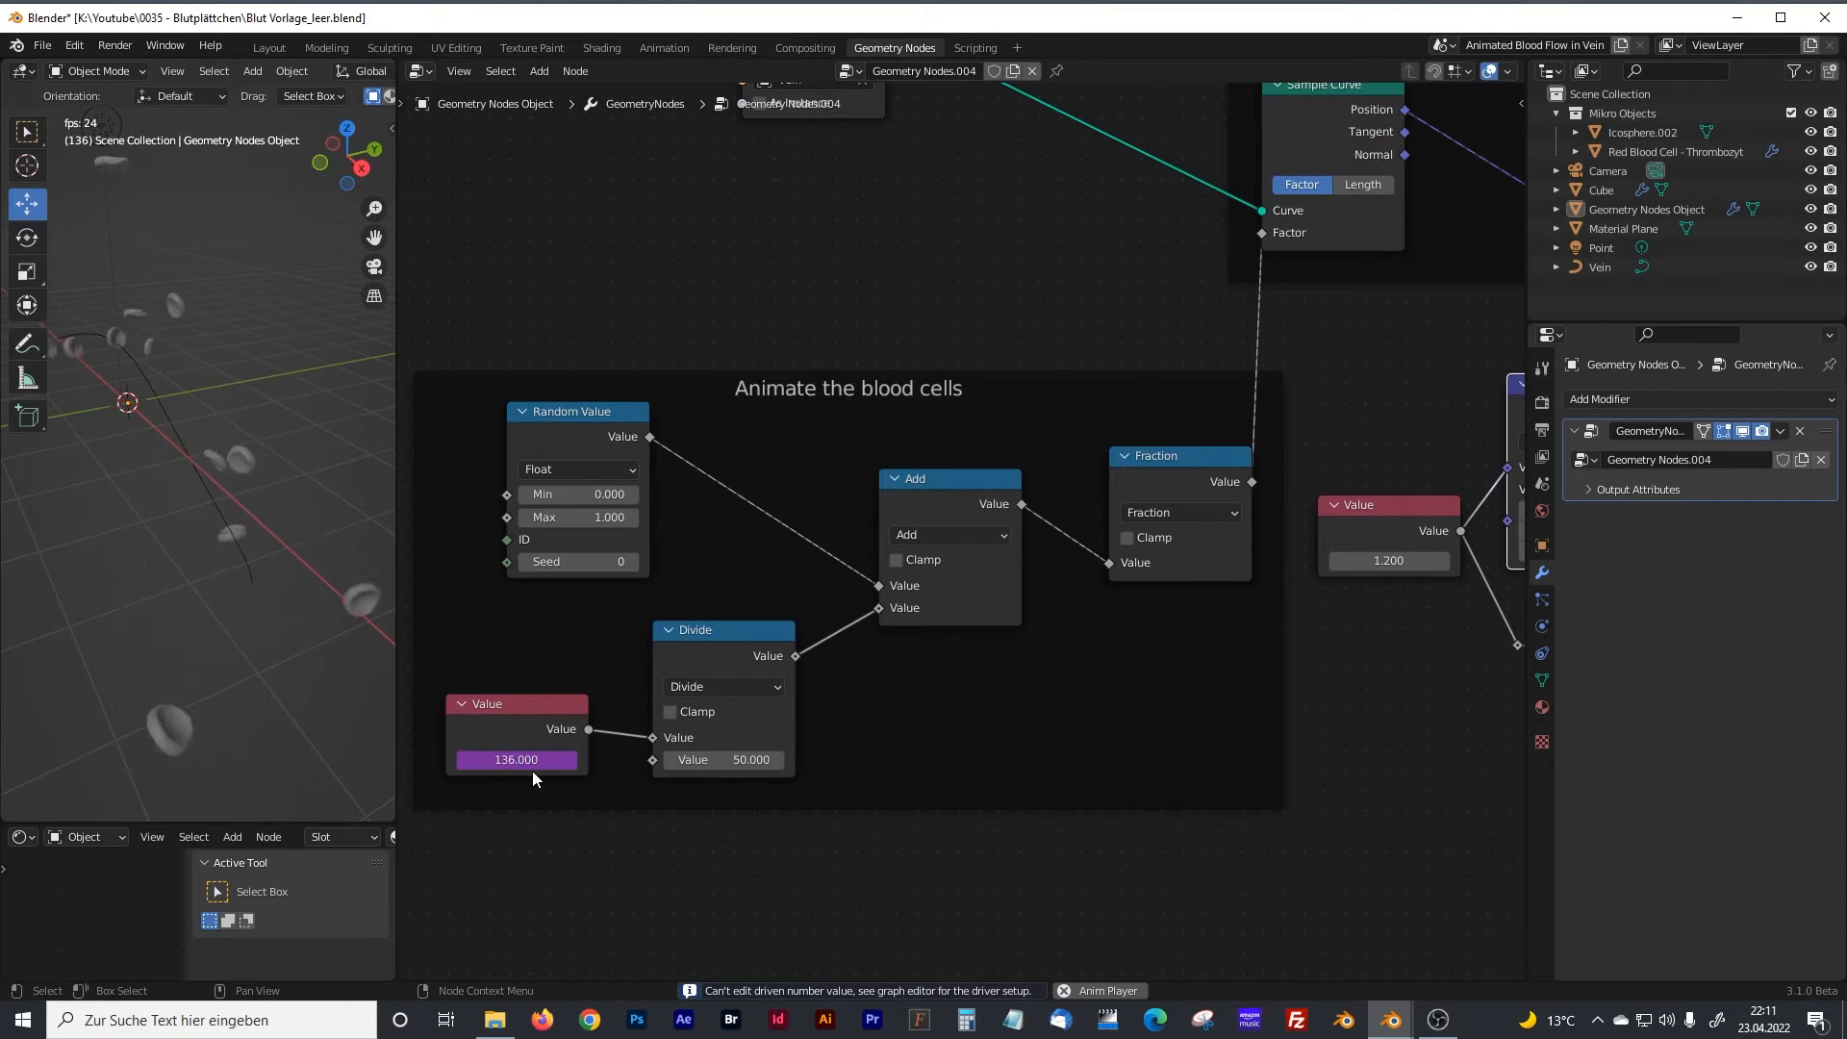
Set the second value of the Divide node in the "Animate the blood cells" frame to 100 to slow the flow.
left_click_drag(390, 337, 680, 346)
middle_click_drag(452, 505, 430, 540)
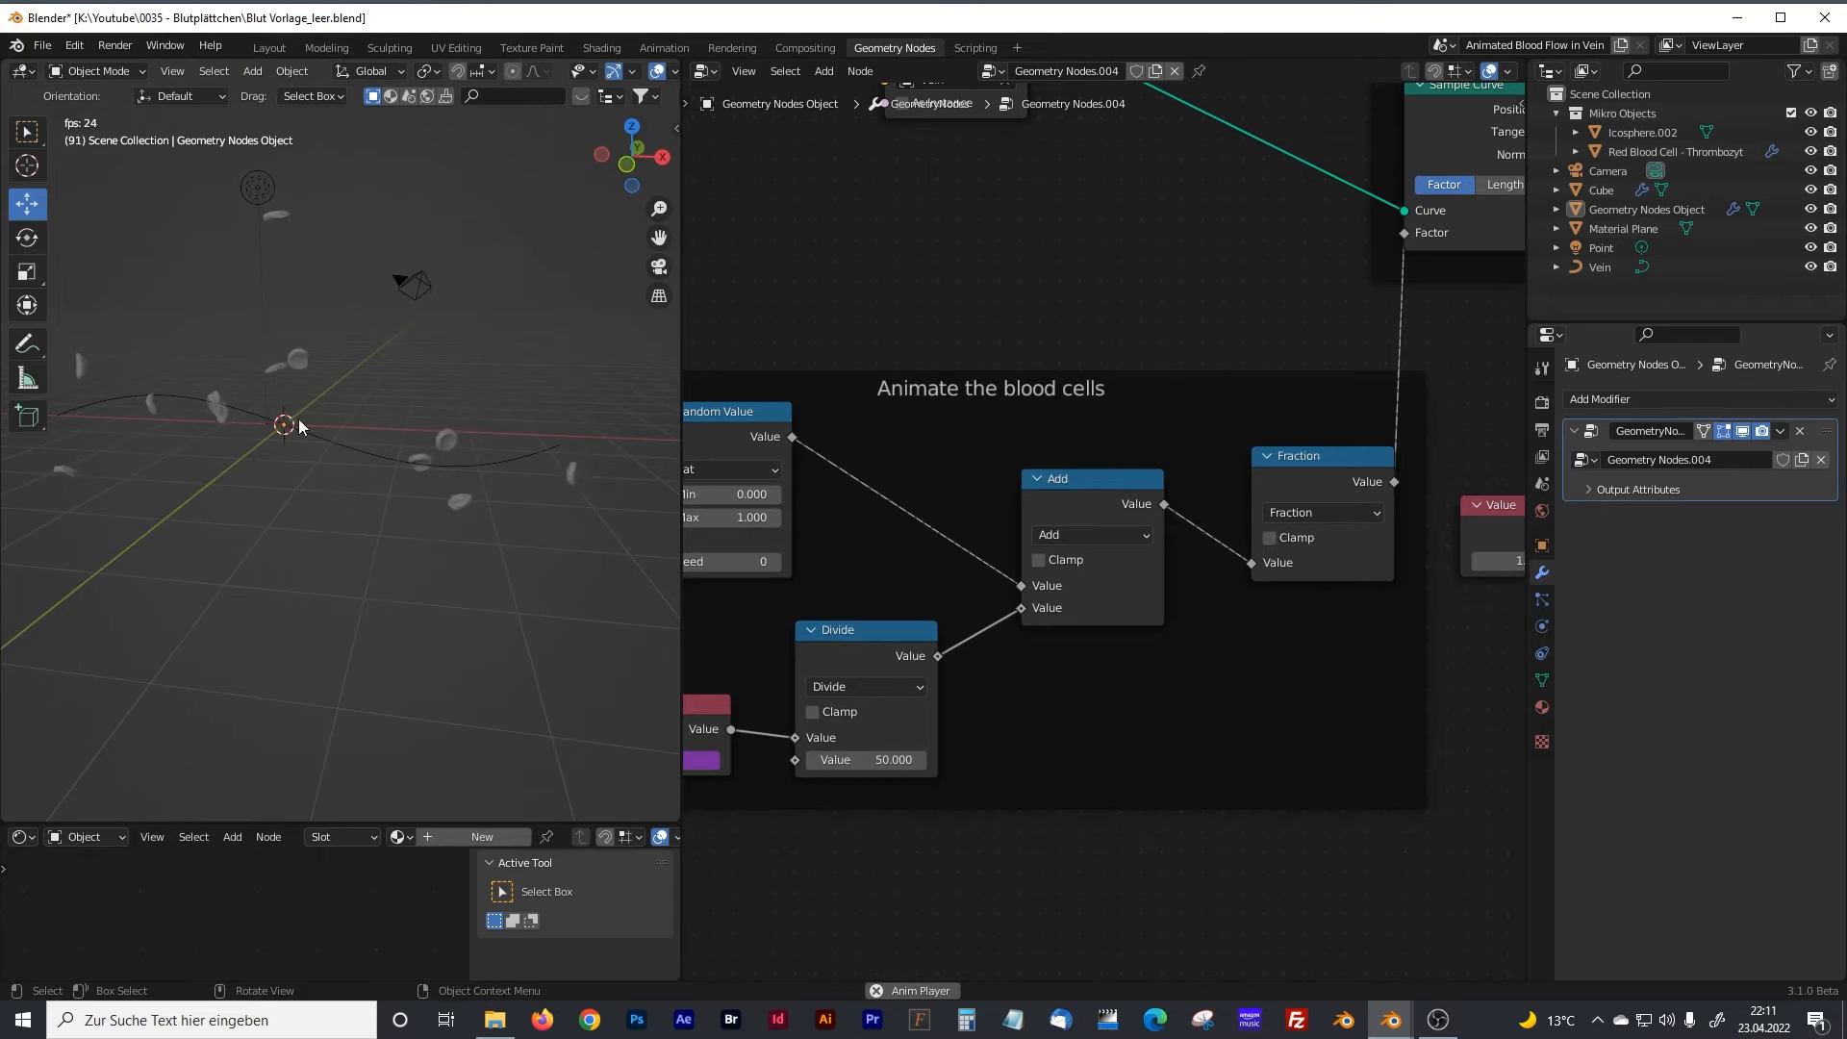
middle_click_drag(896, 706, 1054, 636)
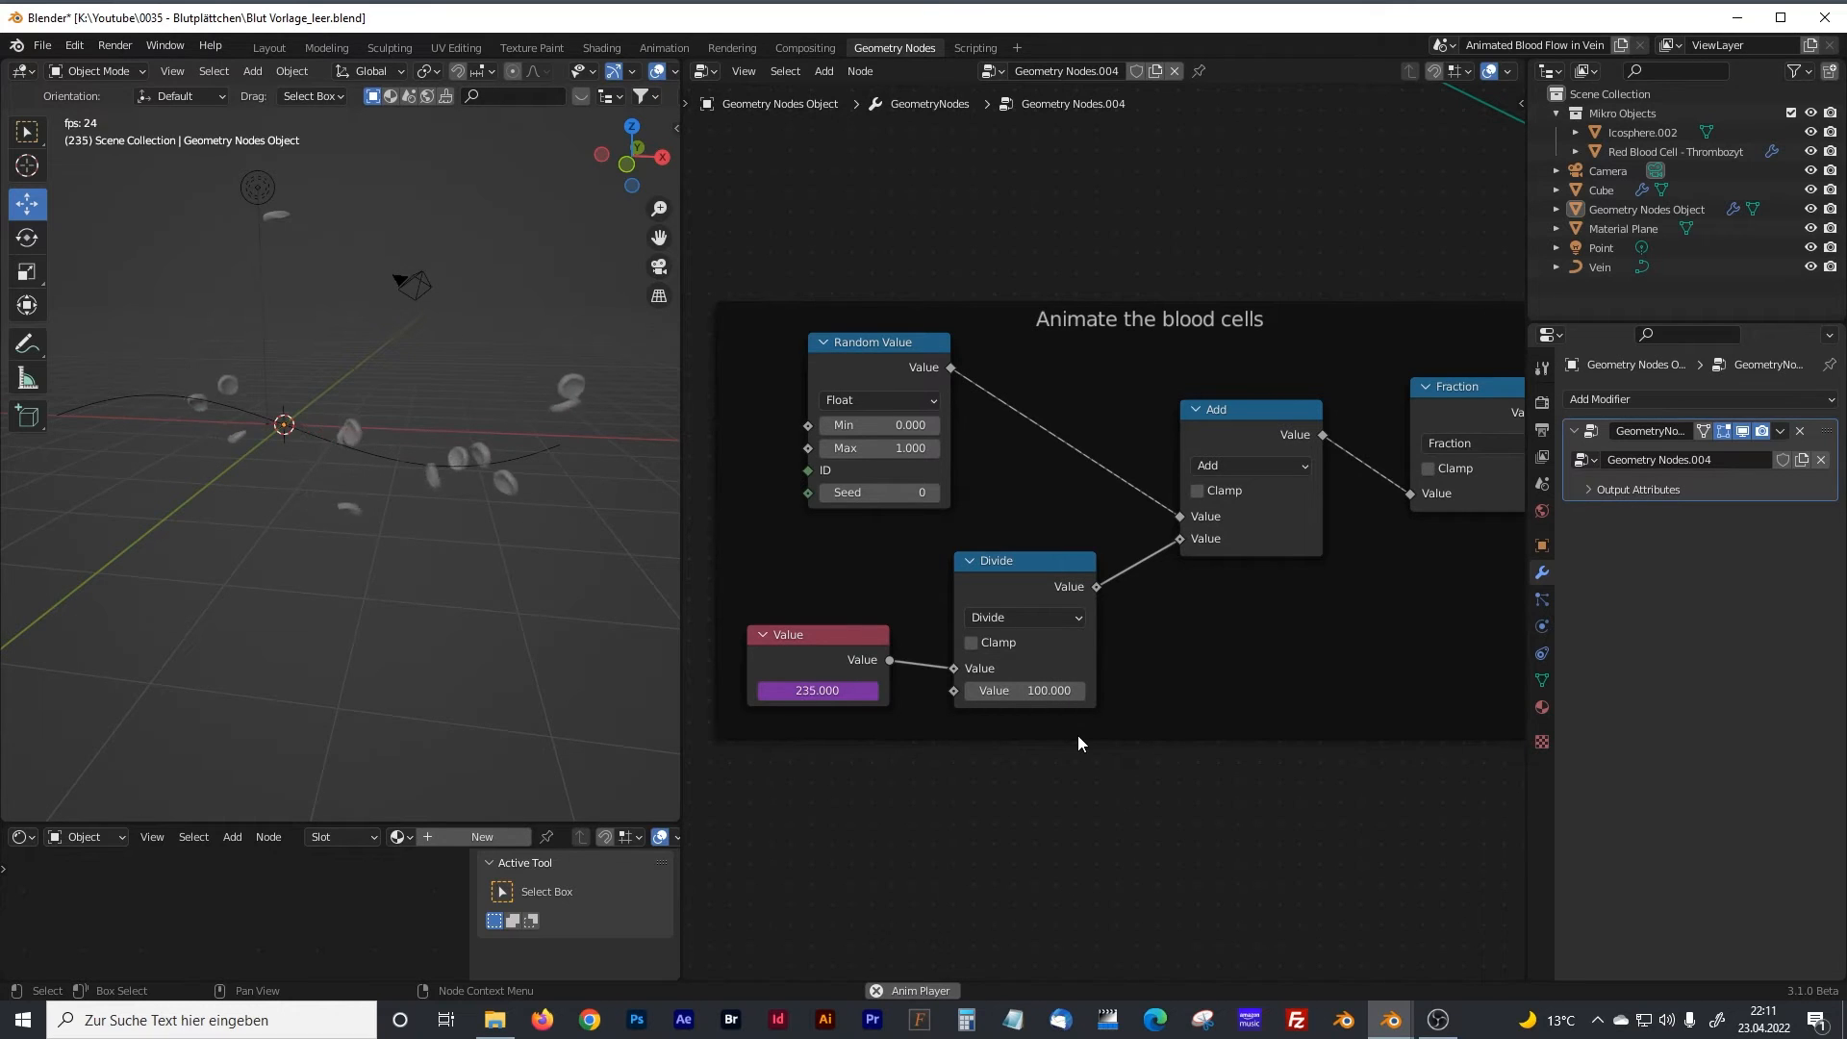
Extrude the end control point of the Vein curve along the X axis to extend the path.
scroll(396, 462, "down", 3)
left_click(395, 462)
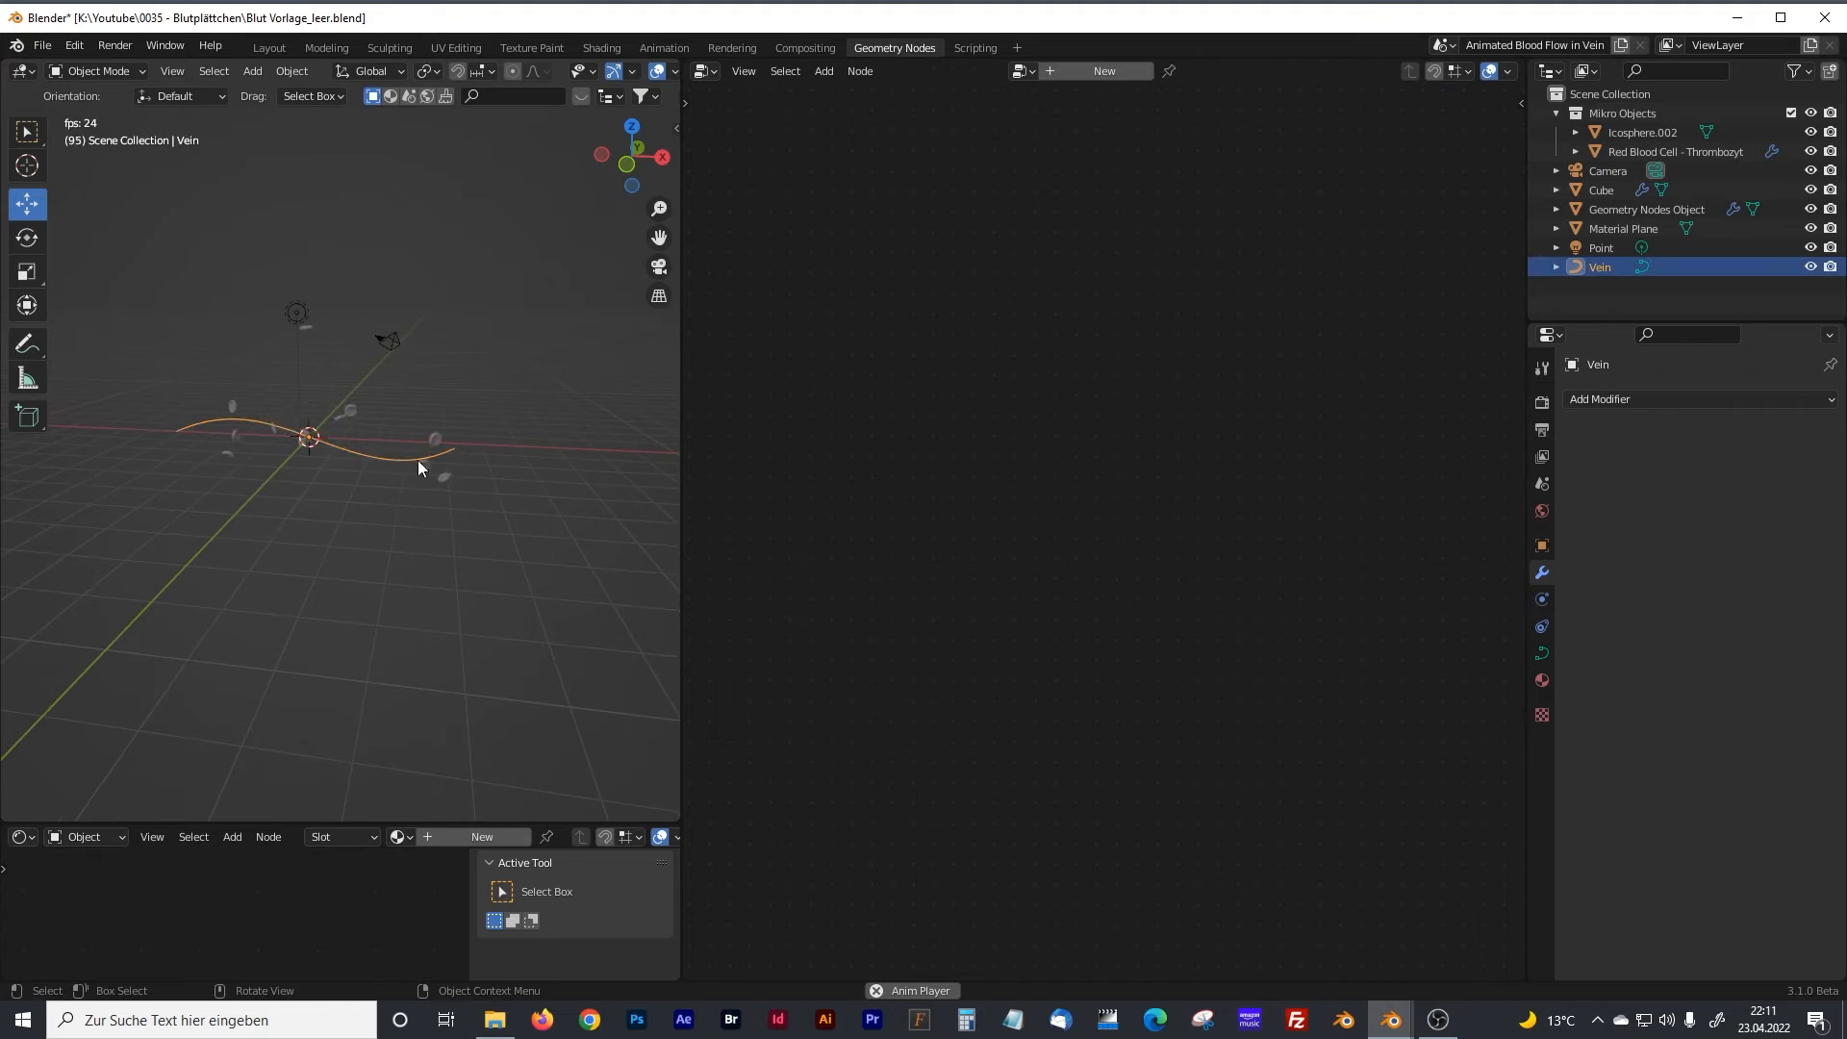
key("Tab")
key("e")
key("x")
left_click(556, 474)
middle_click_drag(556, 475, 383, 519)
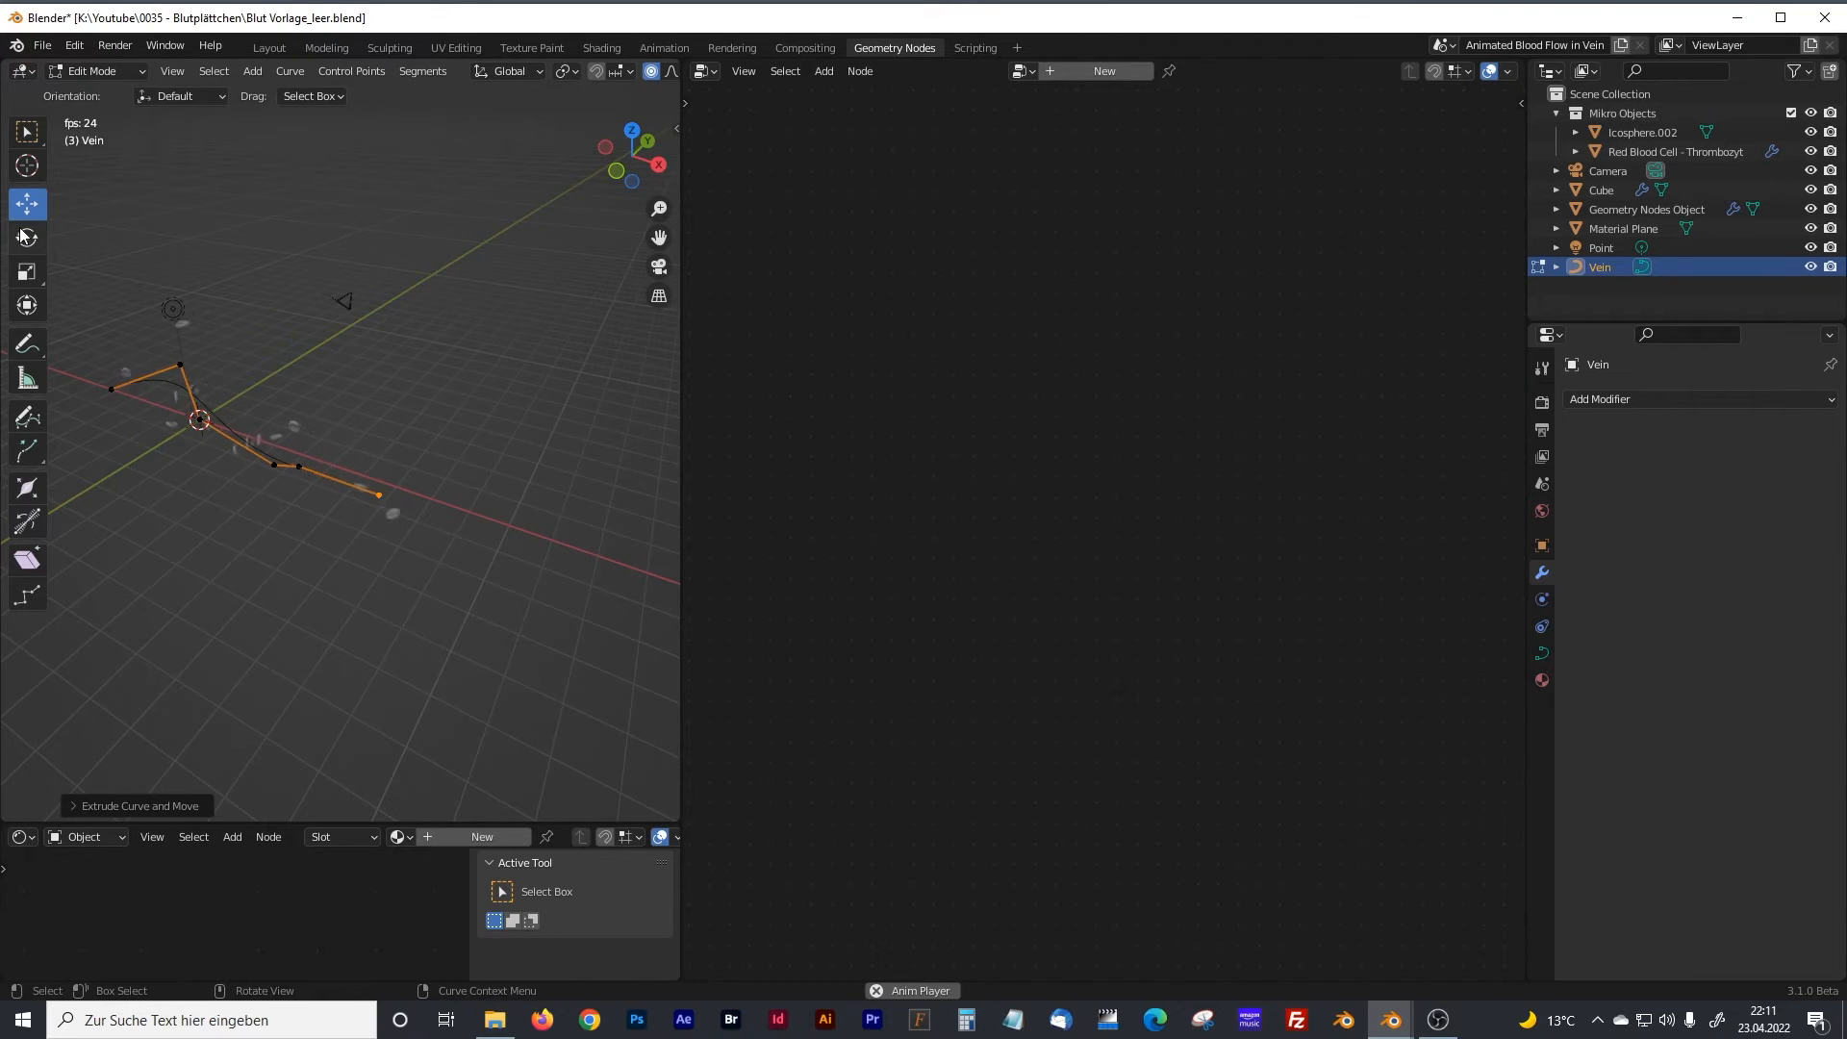
Move the Vein curve's new end point further out to lengthen the path, and return to Object Mode.
left_click(381, 494)
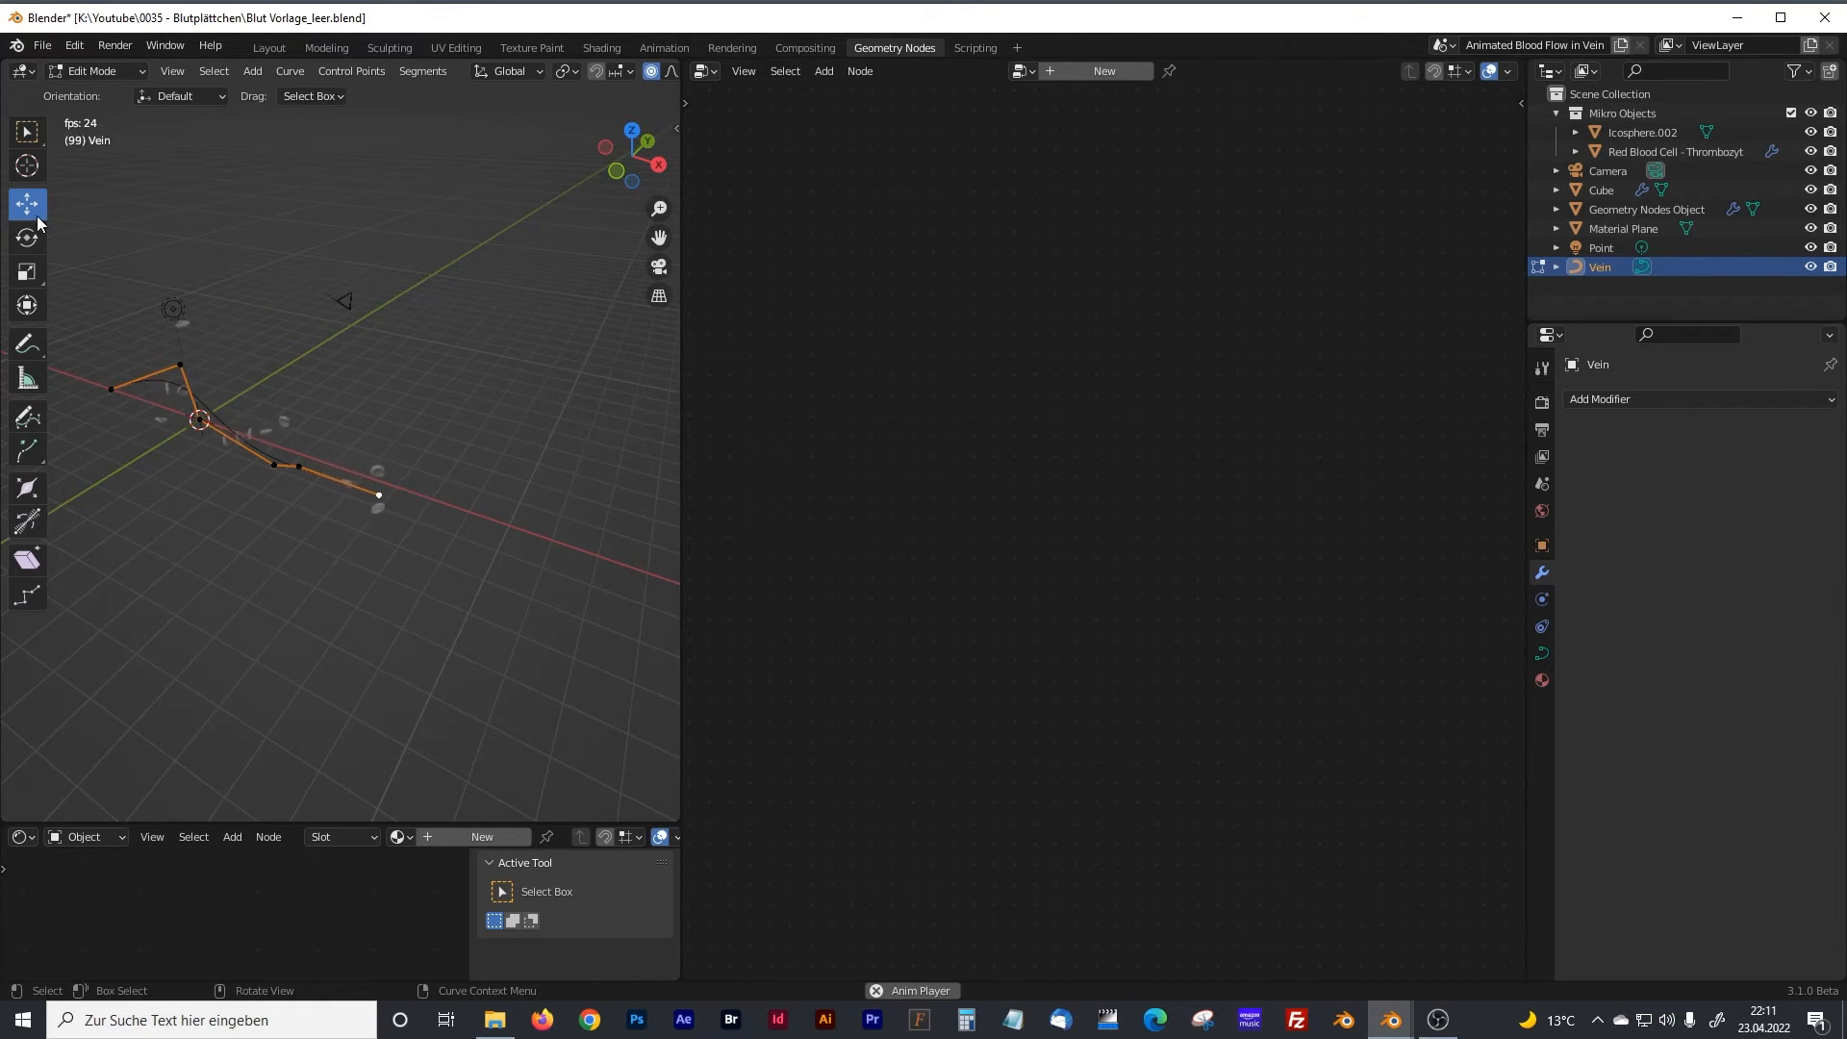
key("g")
key("x")
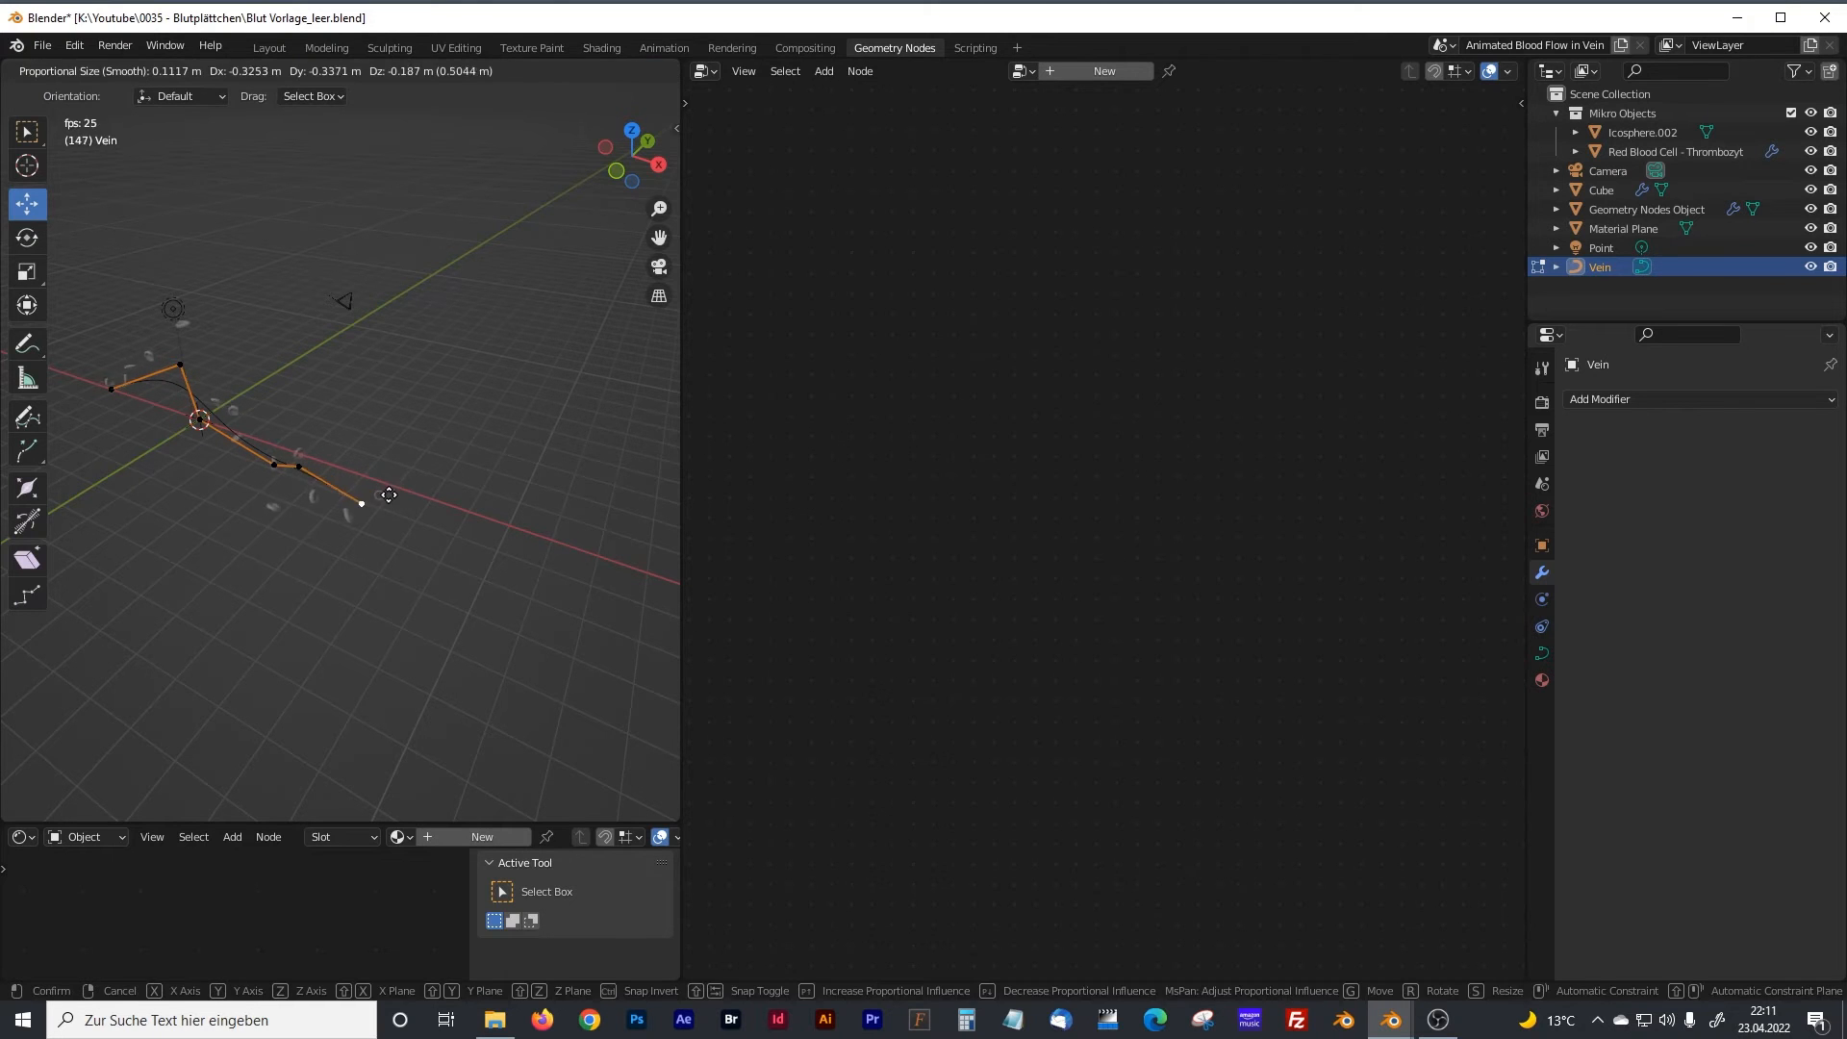
left_click(602, 544)
middle_click_drag(457, 464, 375, 510)
key("Tab")
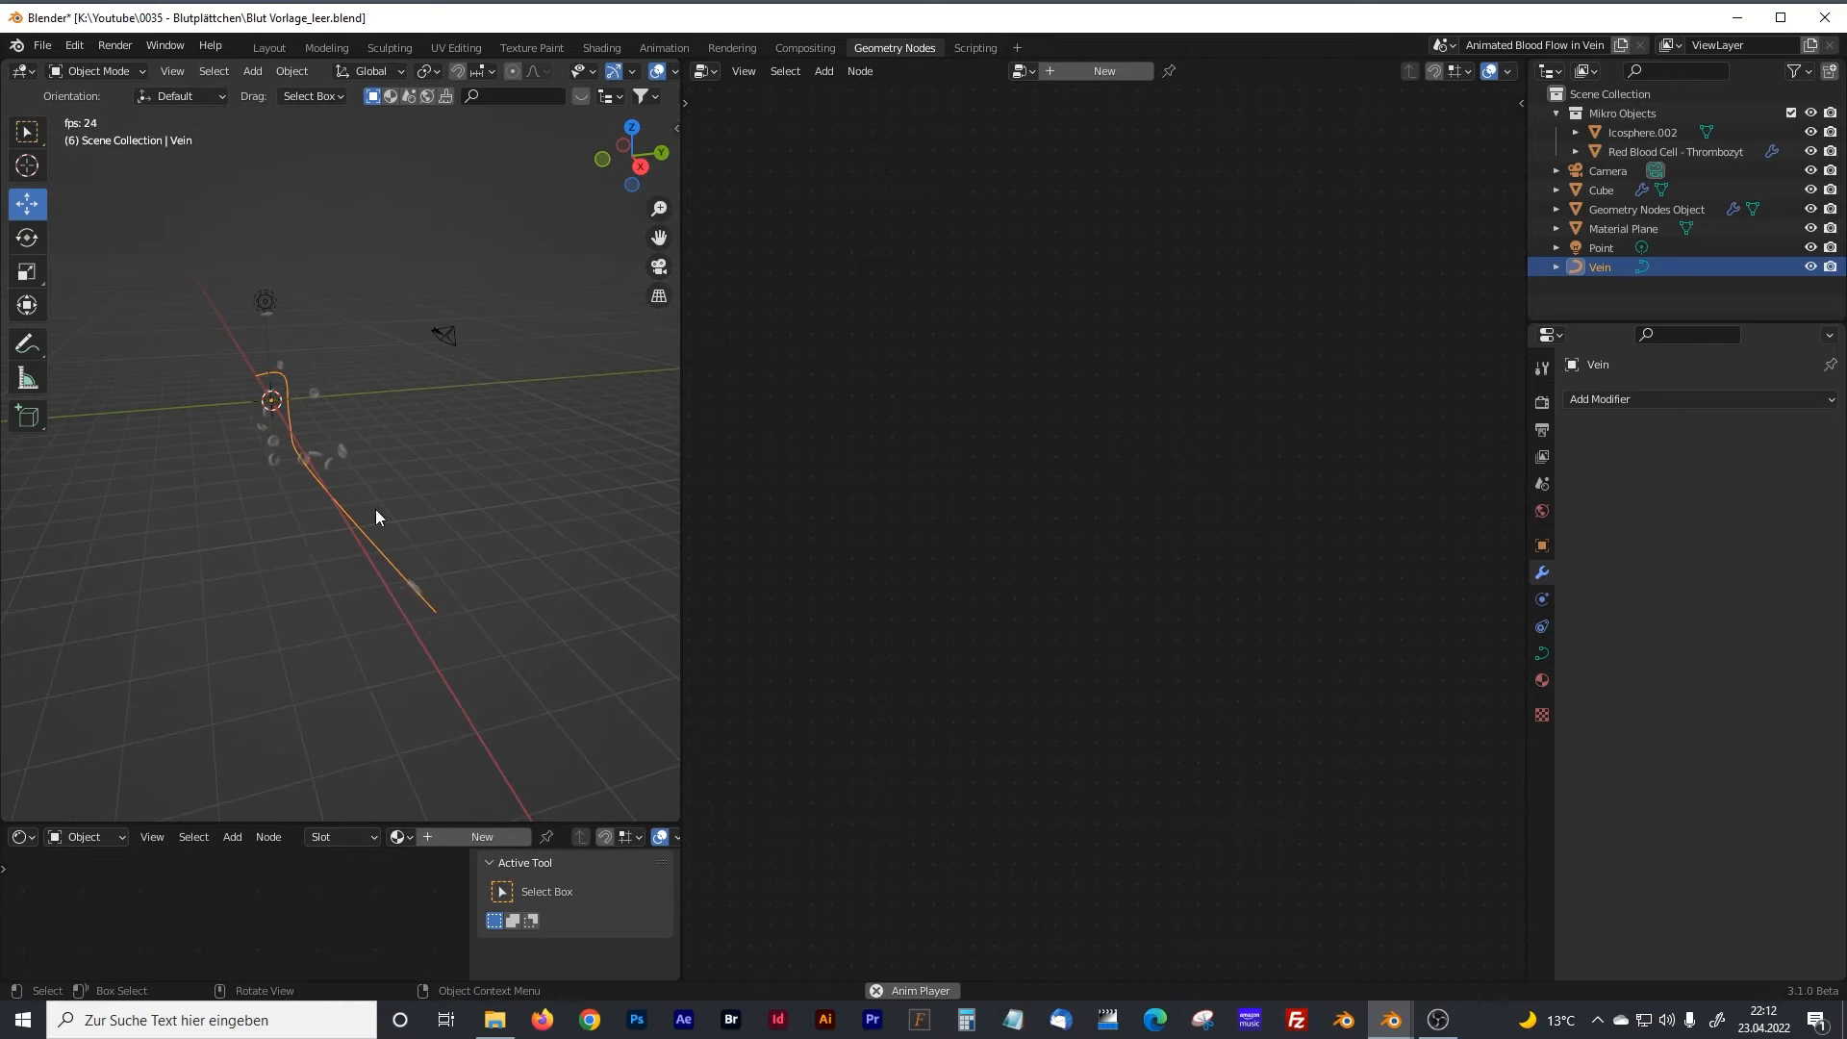
In the Geometry Nodes Object's node tree, group the scatter nodes from Value to Add in a frame and move it down slightly.
left_click(1622, 210)
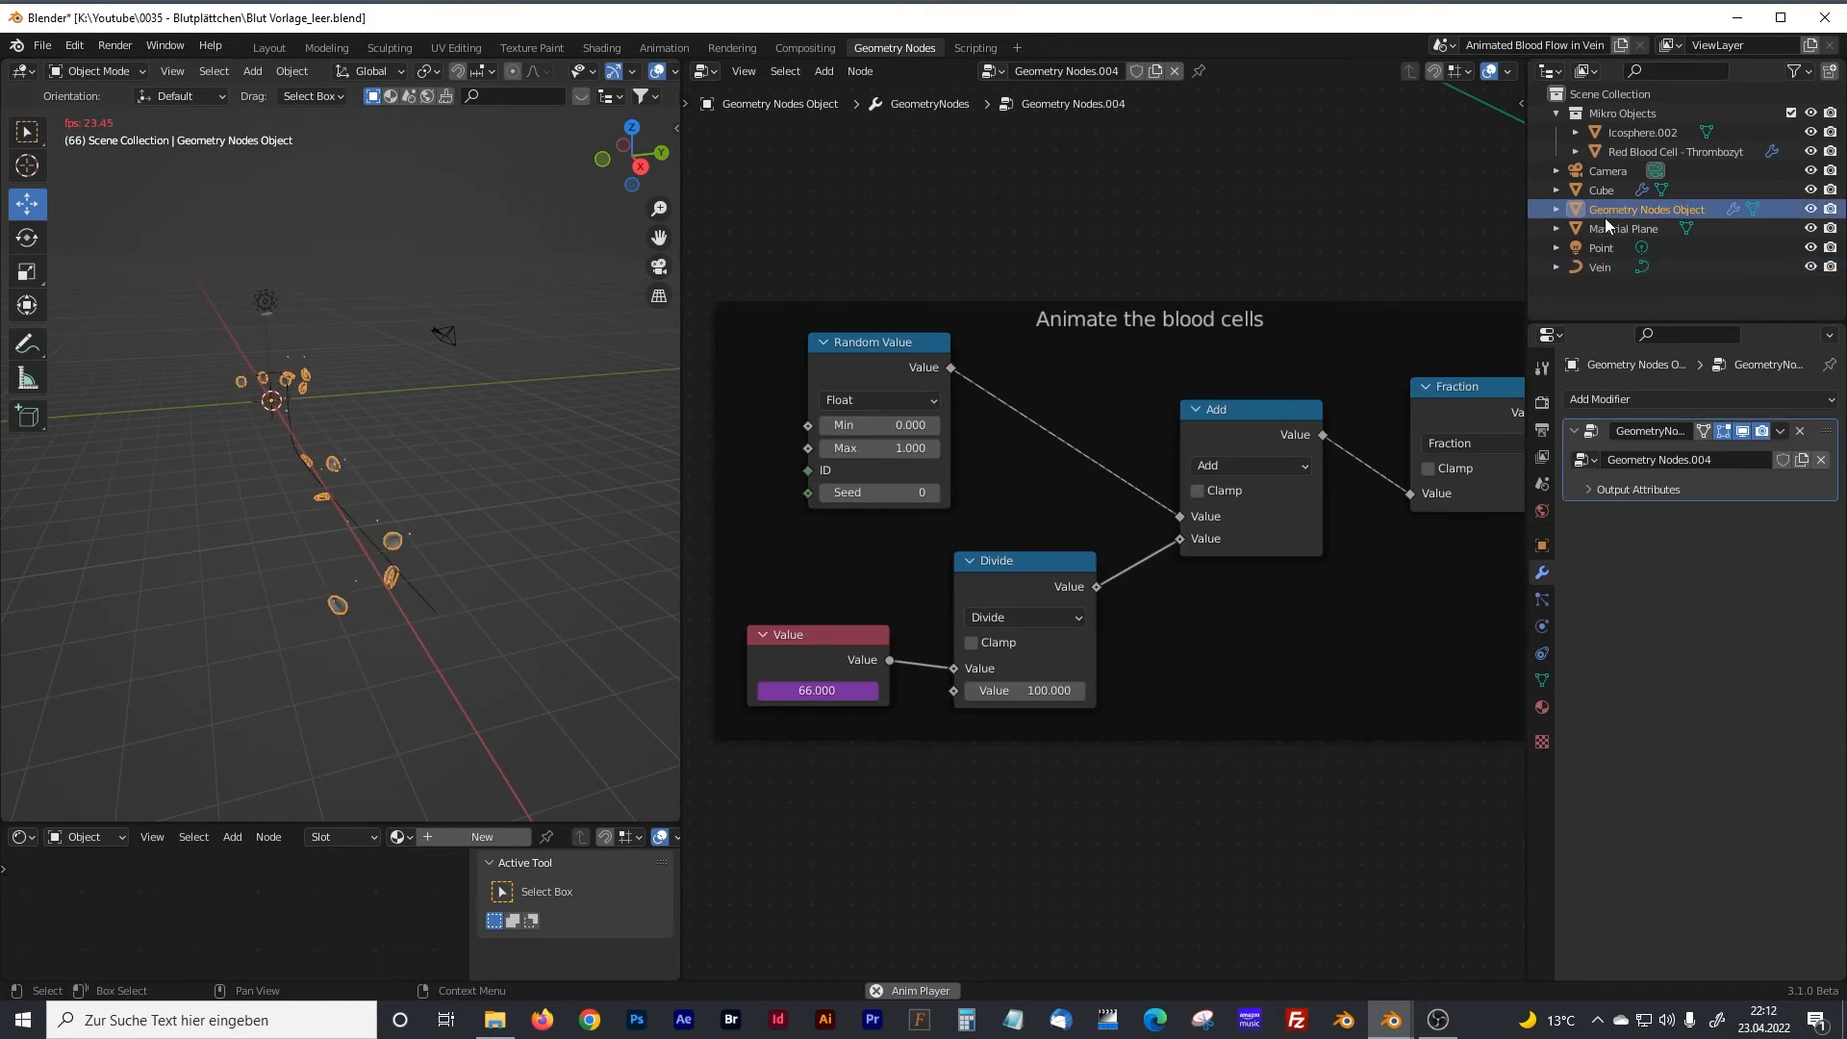
left_click(677, 439)
left_click_drag(680, 439, 375, 439)
scroll(1010, 549, "down", 1)
middle_click_drag(1411, 558, 668, 672)
left_click_drag(1384, 757, 704, 400)
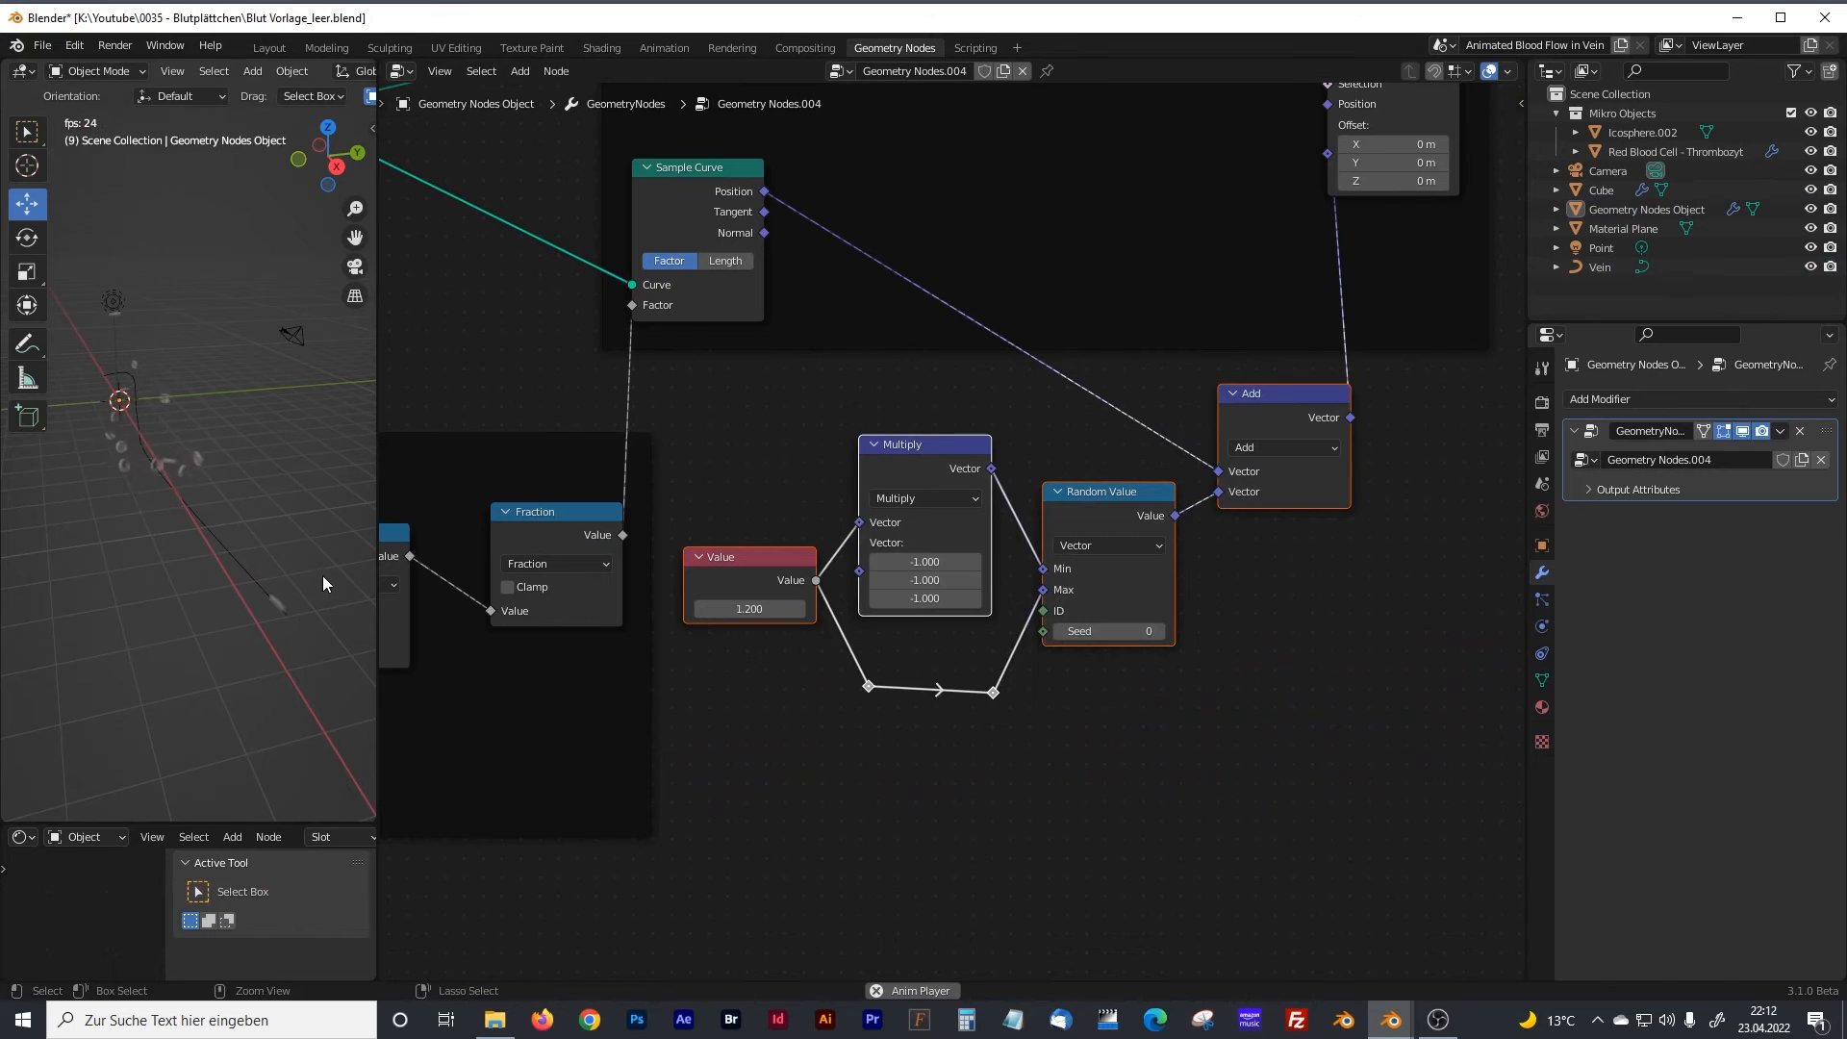
key("ctrl+j")
left_click_drag(1414, 741, 703, 389)
key("ctrl+j")
left_click_drag(887, 384, 920, 476)
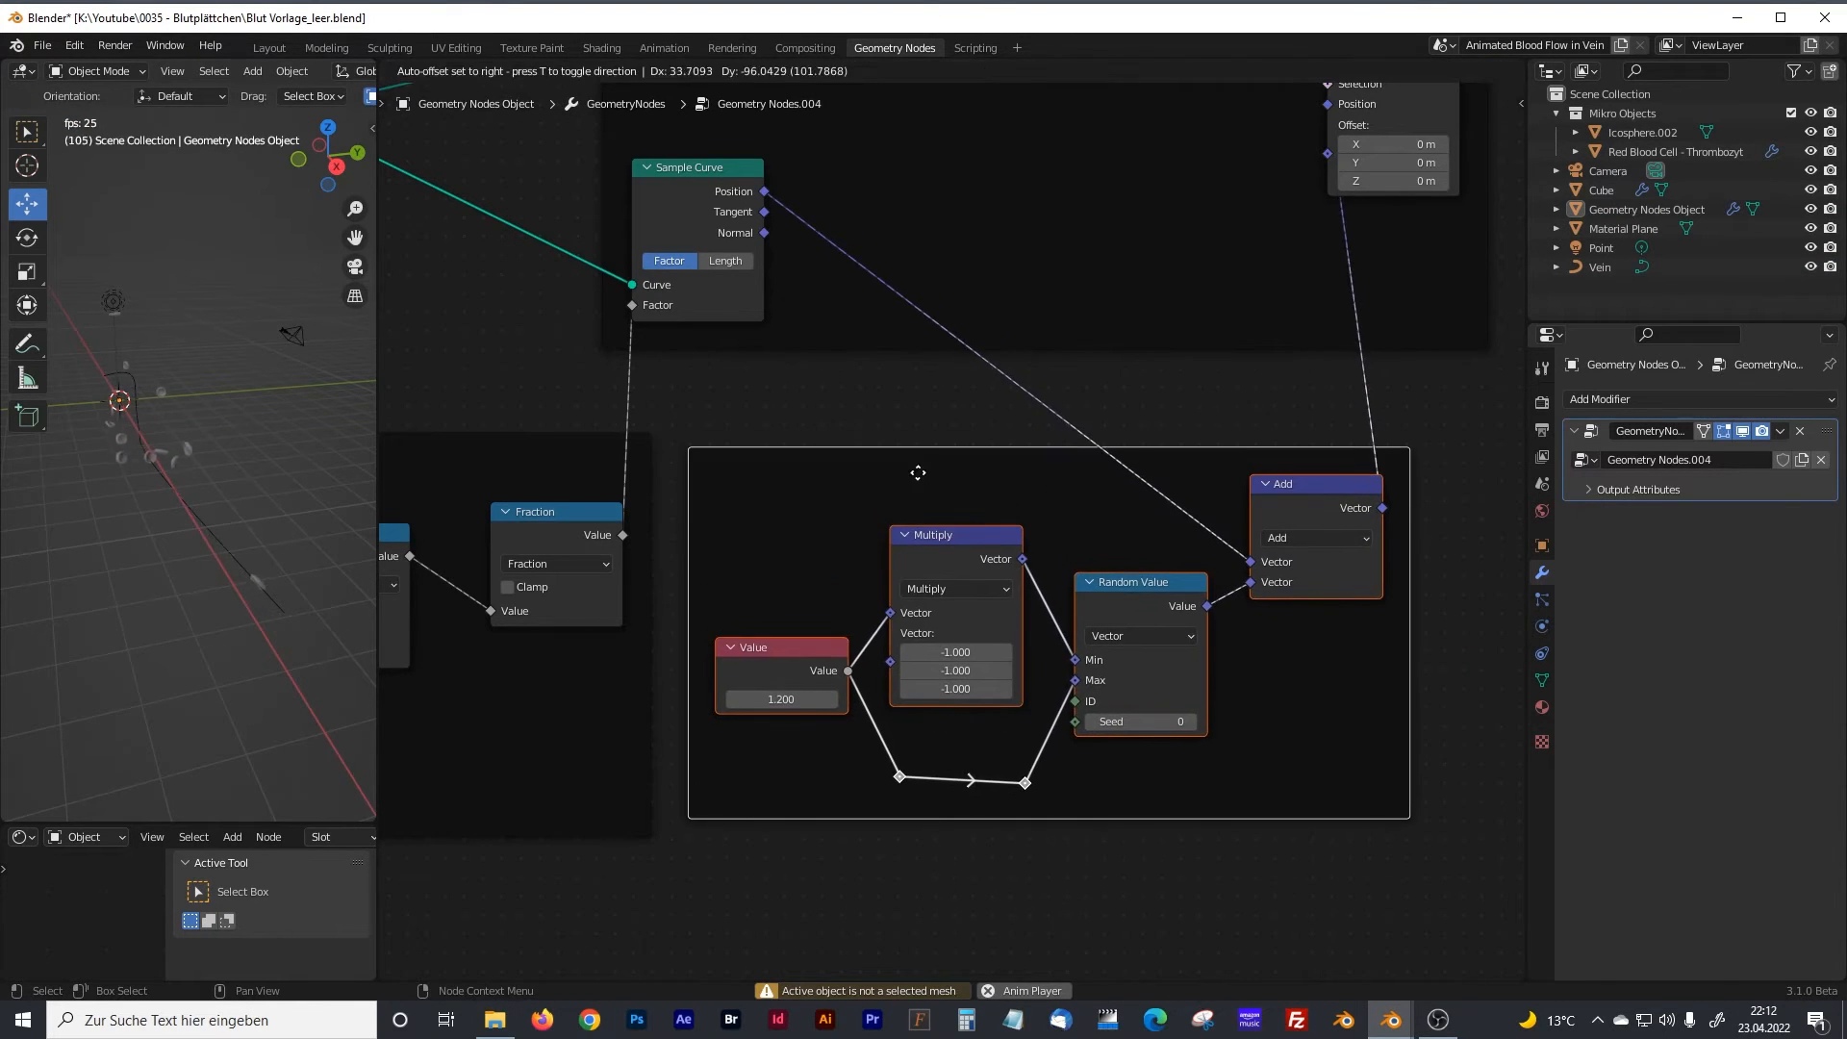
Label the new frame "Random Position of Blood Cells".
key("F2")
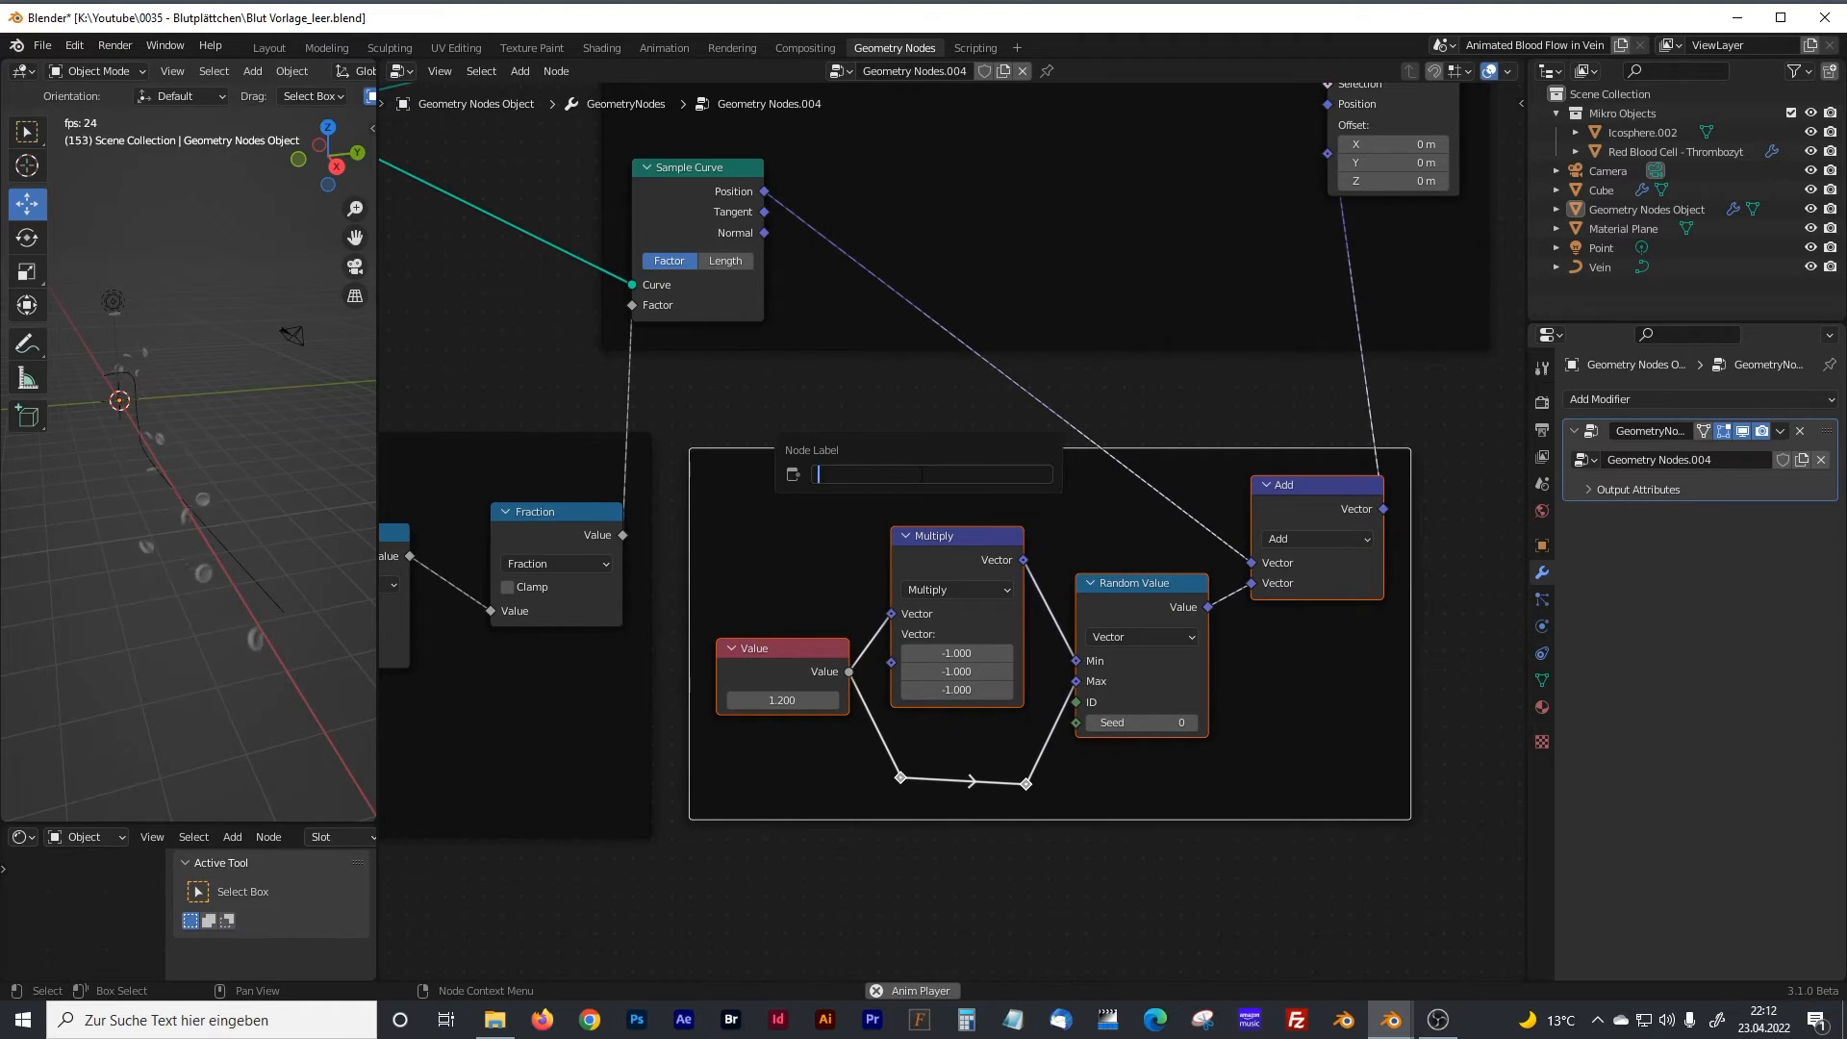
type("Random Position")
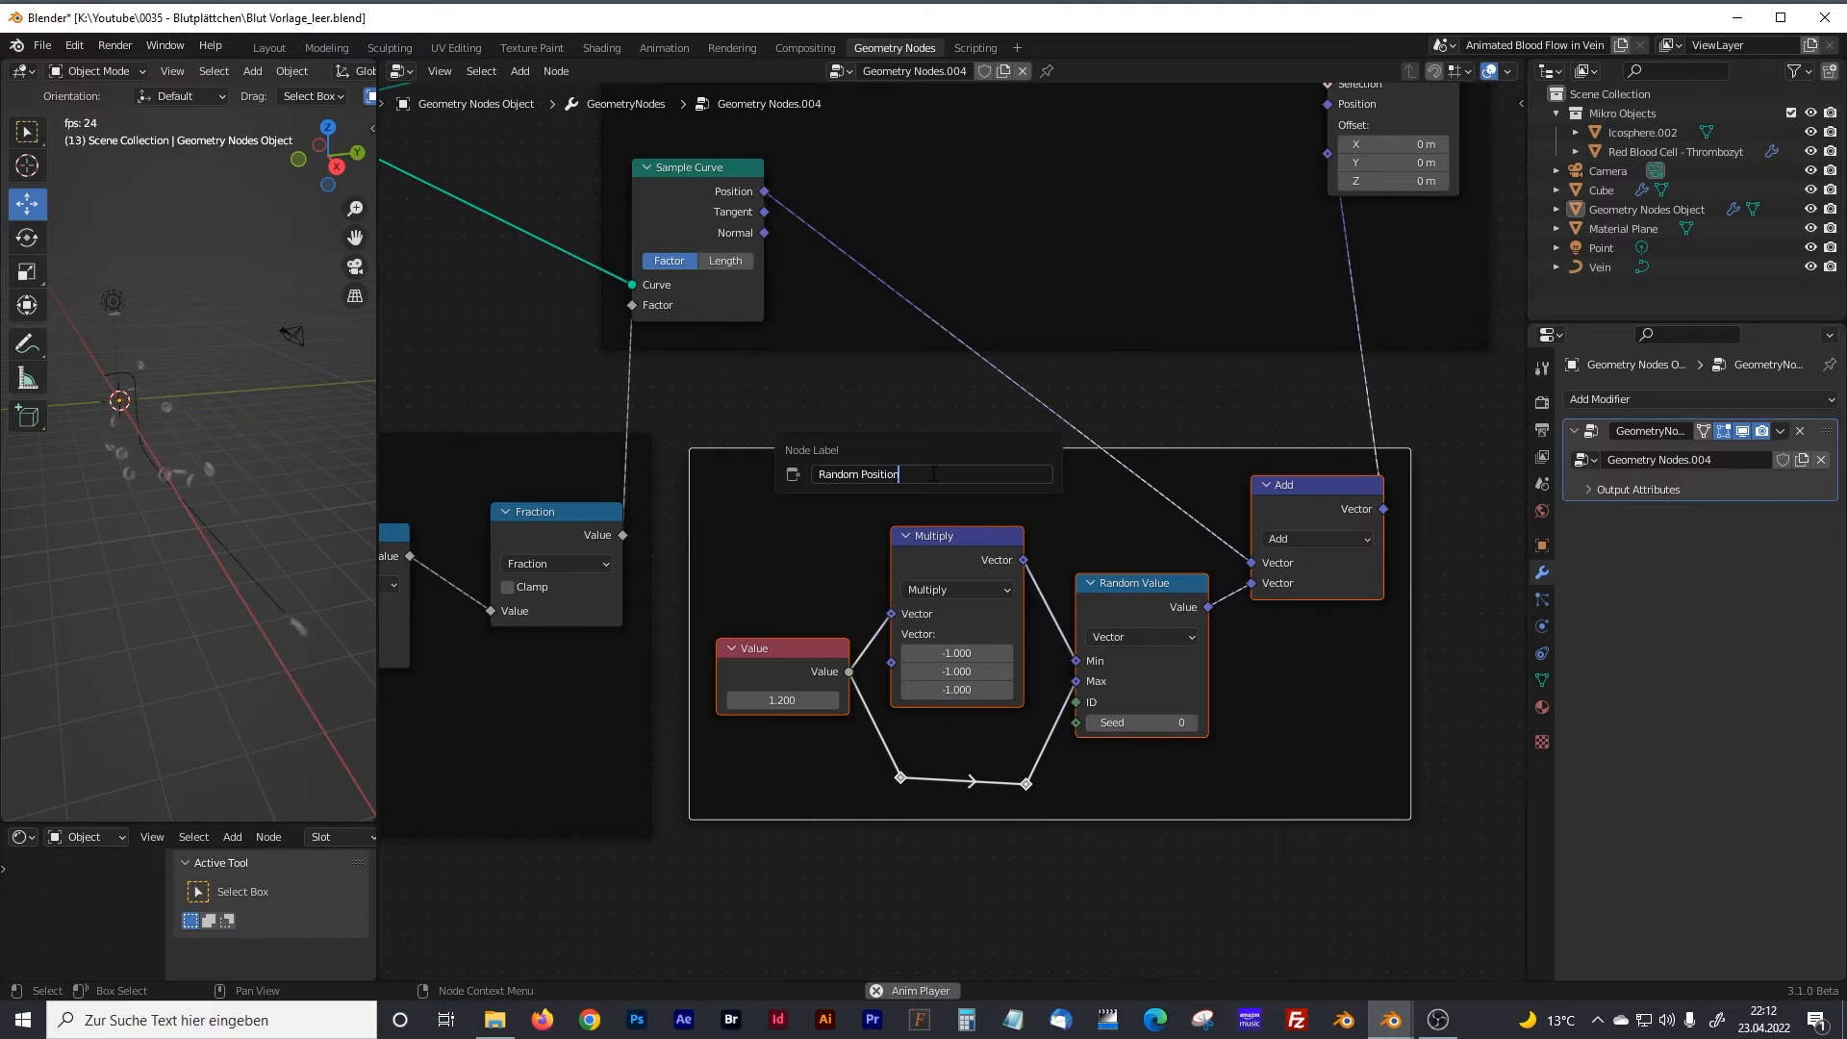
type(" of Bl")
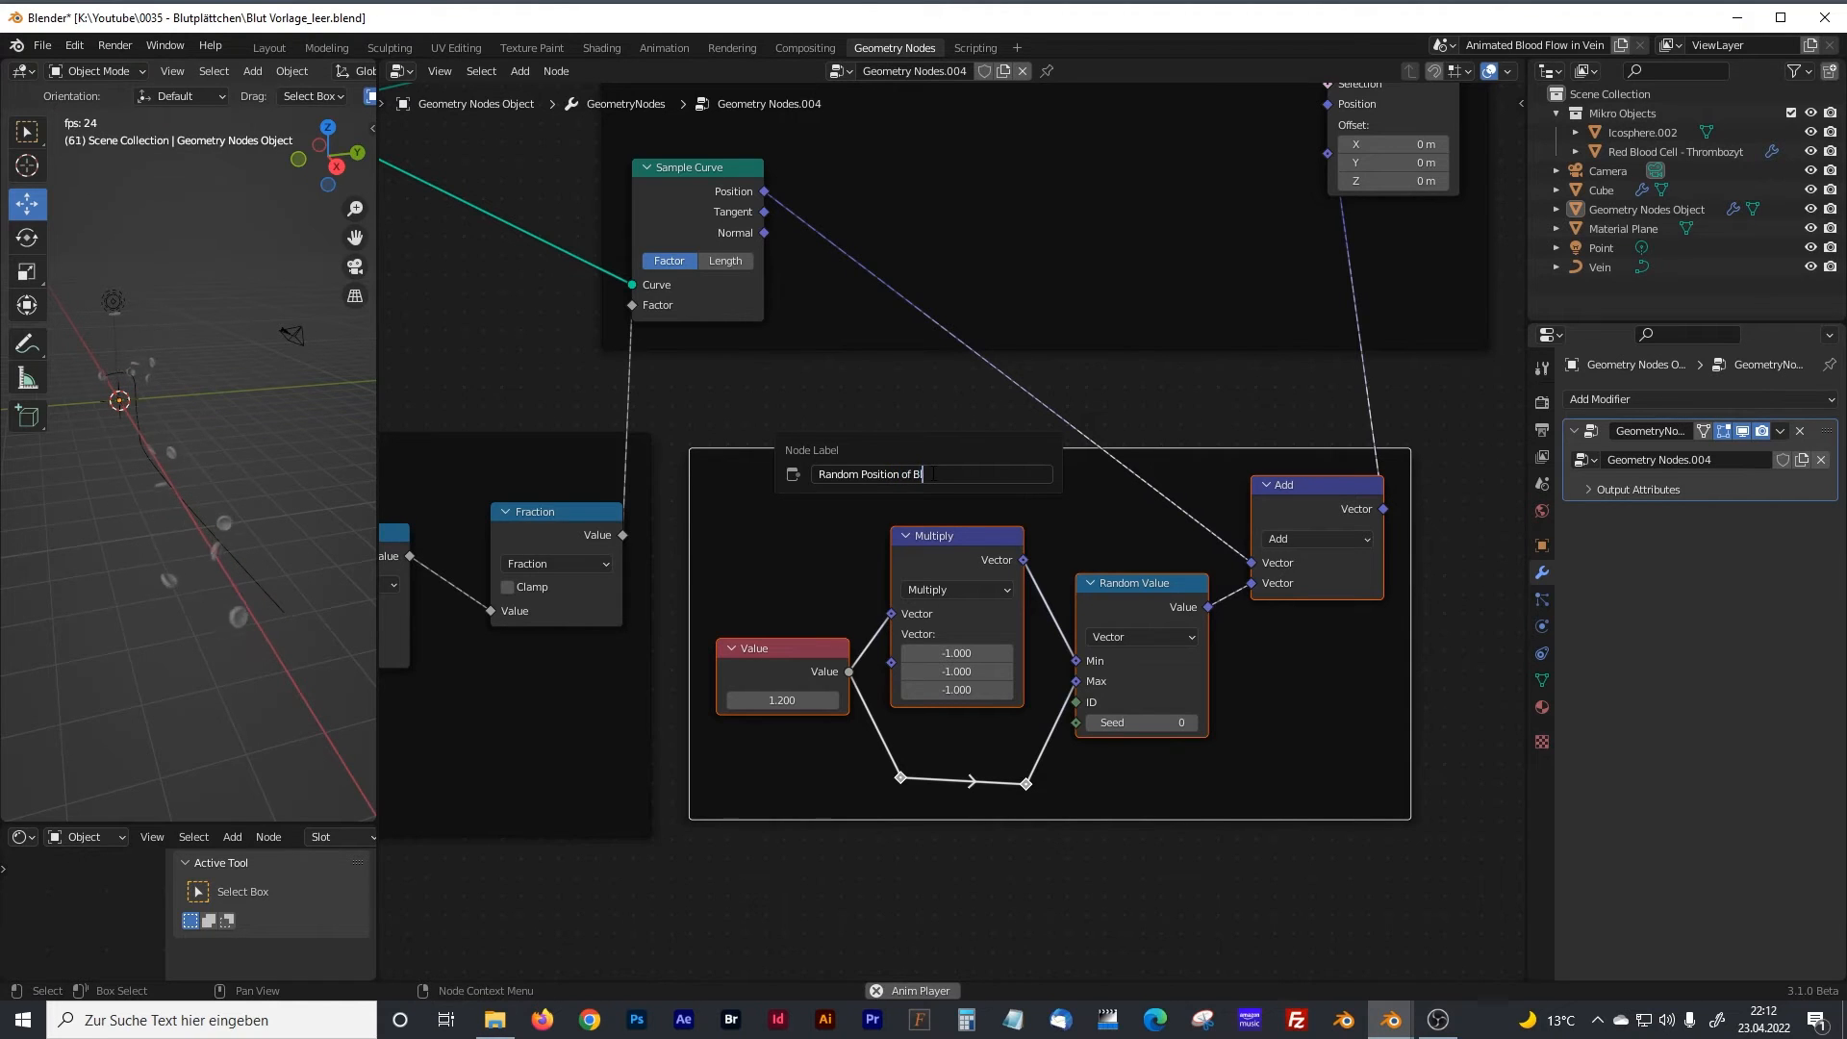
type("ocd C")
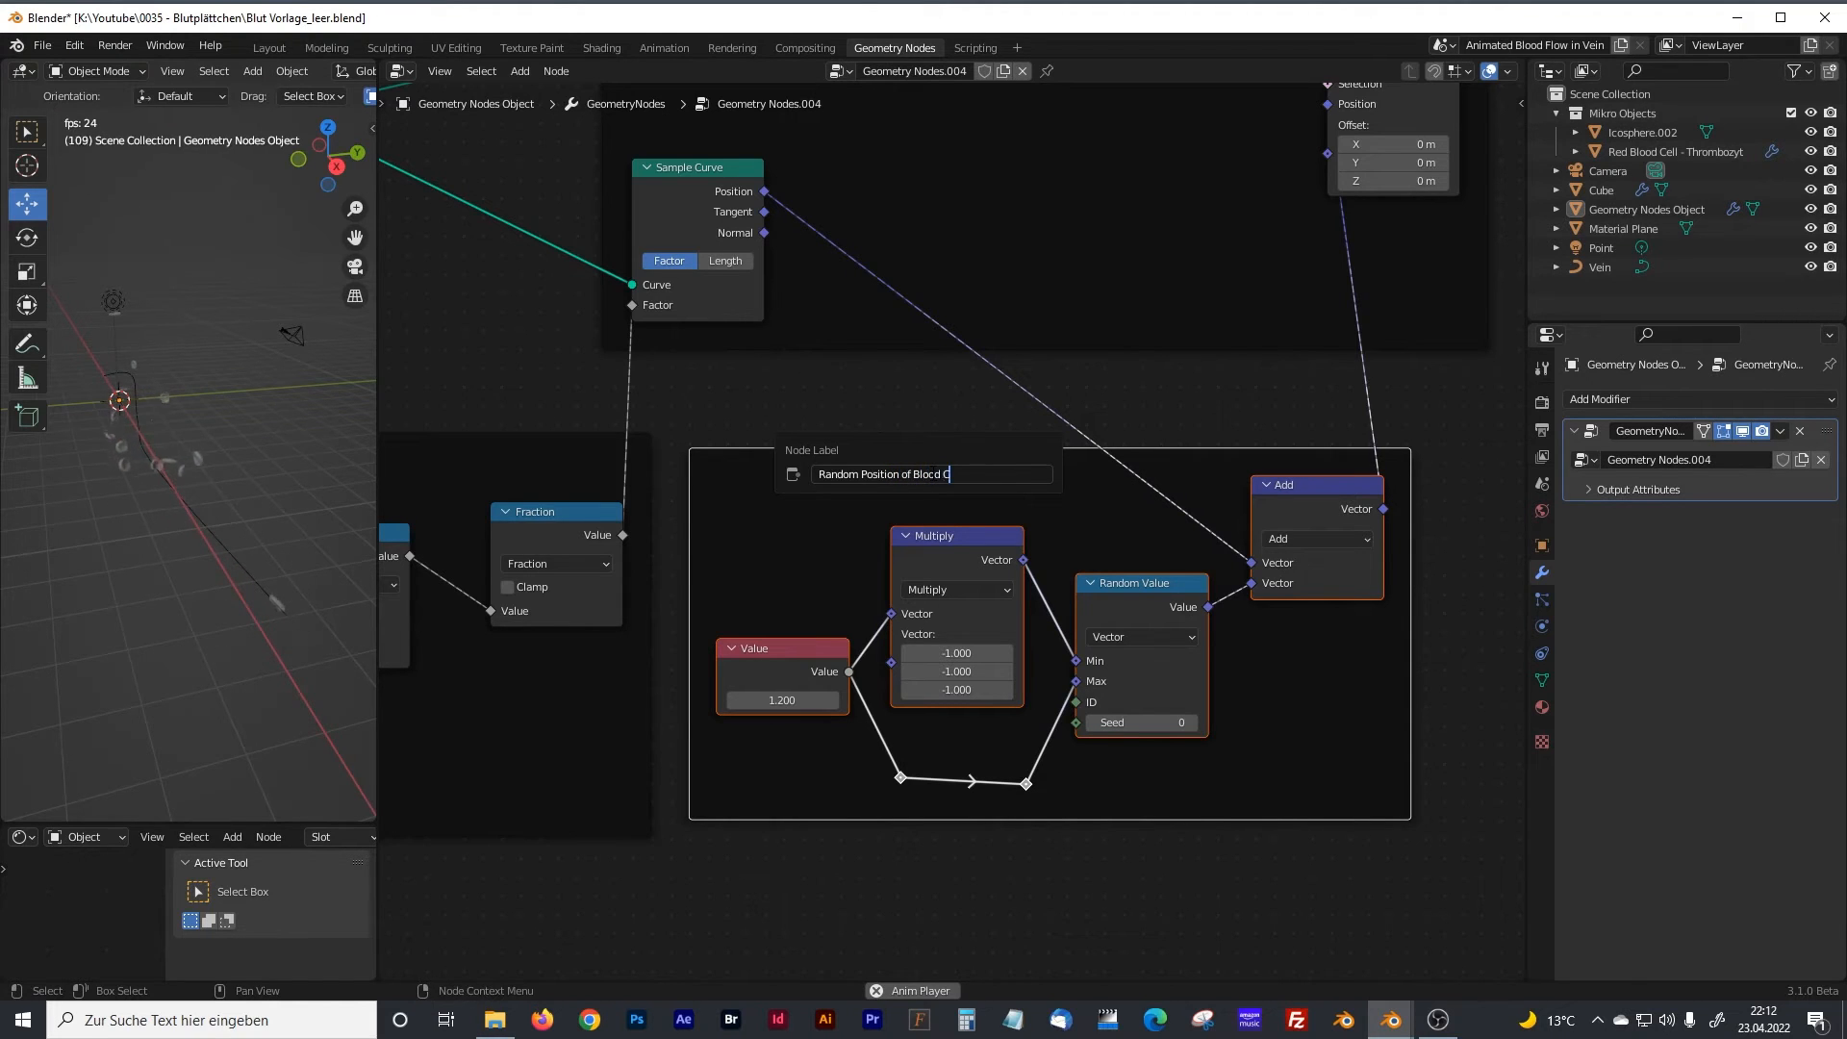
type("ells")
key("Return")
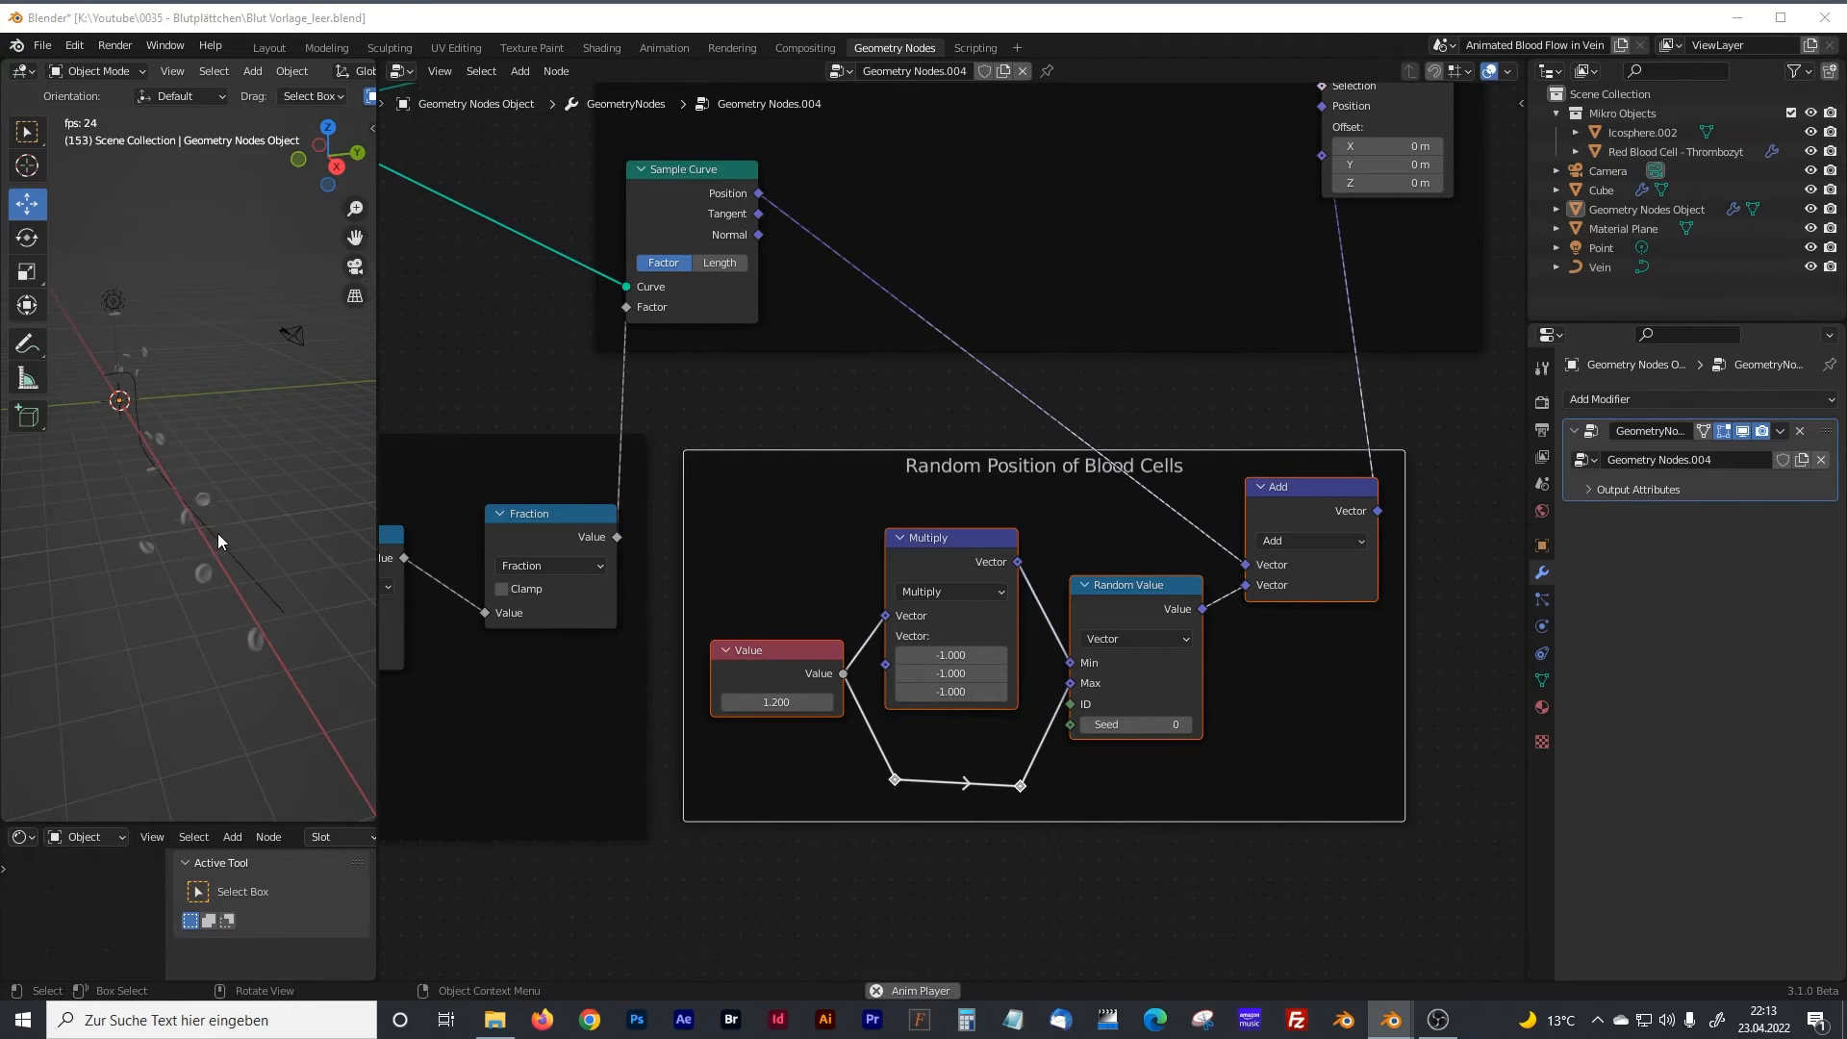
Expand the collapsed Group Output node and move it well away from Instance on Points to make room for more nodes.
left_click_drag(376, 431, 414, 431)
middle_click_drag(1310, 230, 540, 589)
middle_click_drag(1202, 517, 720, 637)
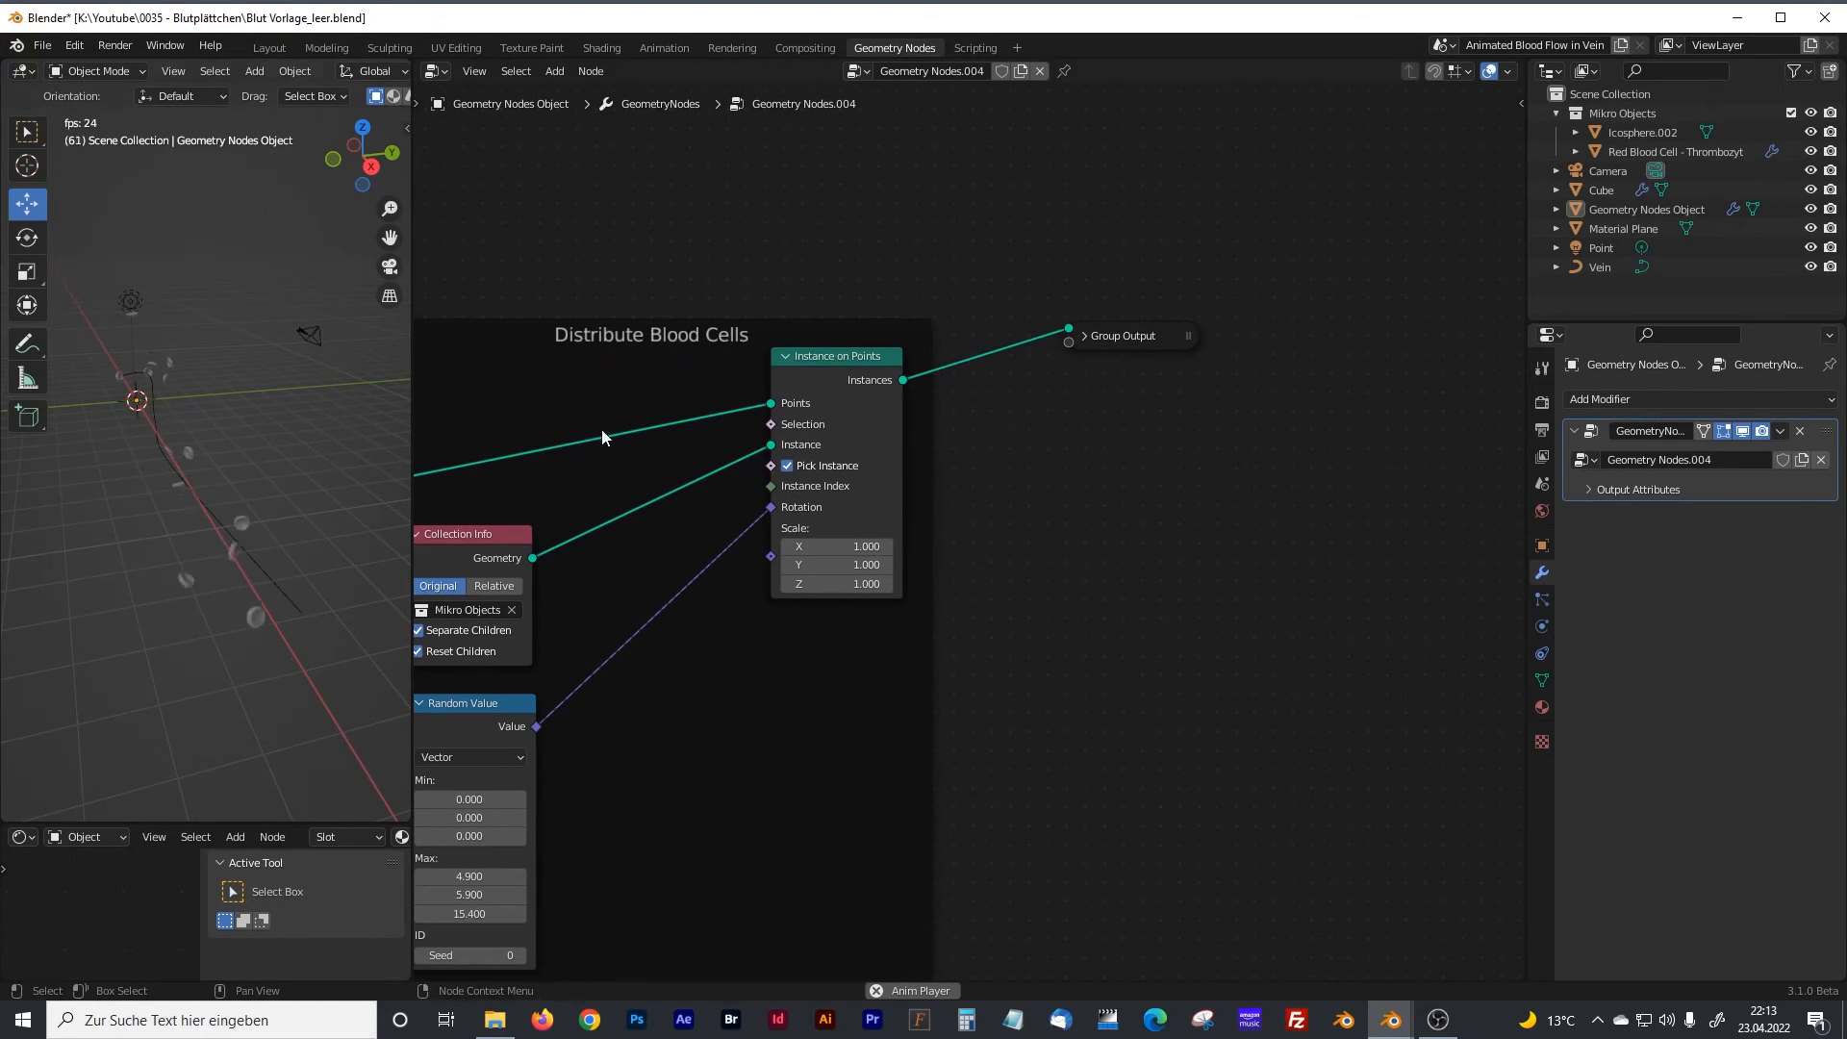
left_click(1086, 338)
left_click_drag(1113, 339, 1464, 358)
middle_click_drag(1083, 476, 912, 505)
left_click_drag(1315, 385, 1484, 383)
left_click(1087, 490)
middle_click_drag(1011, 541, 954, 521)
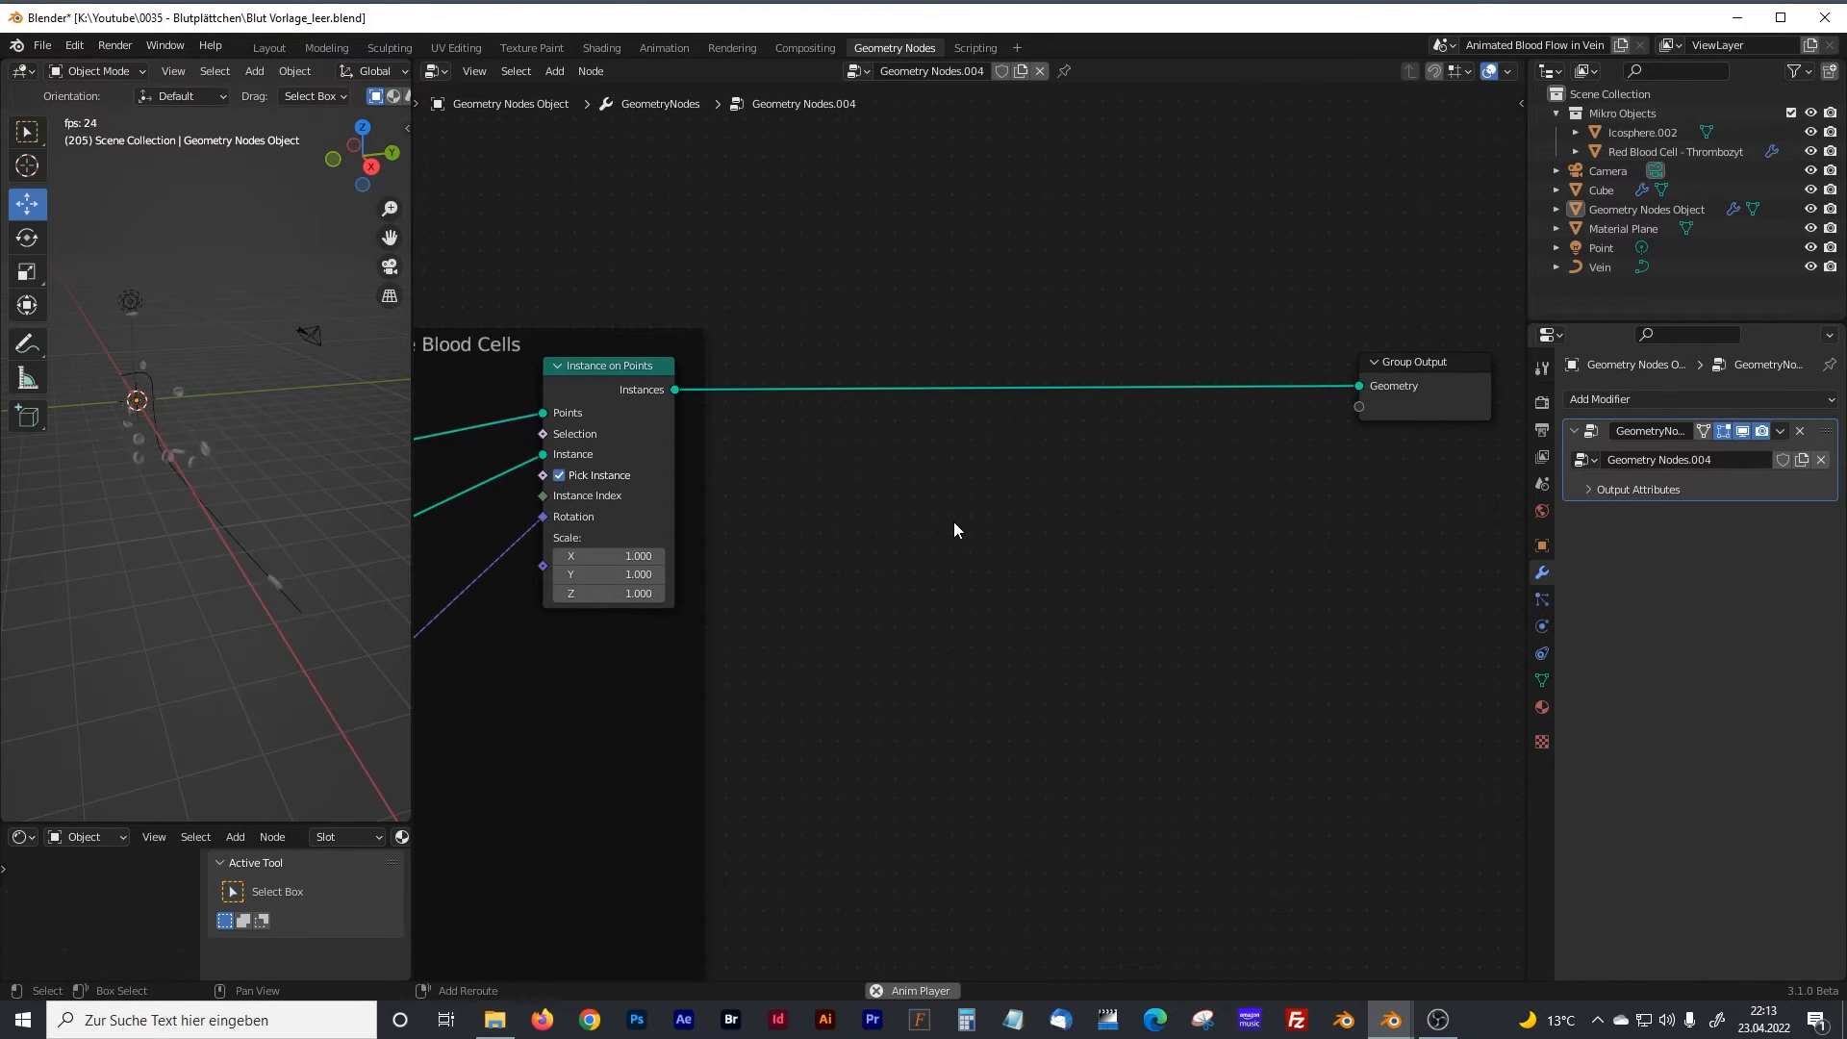
Insert a Rotate Instances node on the link between Instance on Points and Group Output.
key("shift+a")
left_click(954, 522)
type("roate")
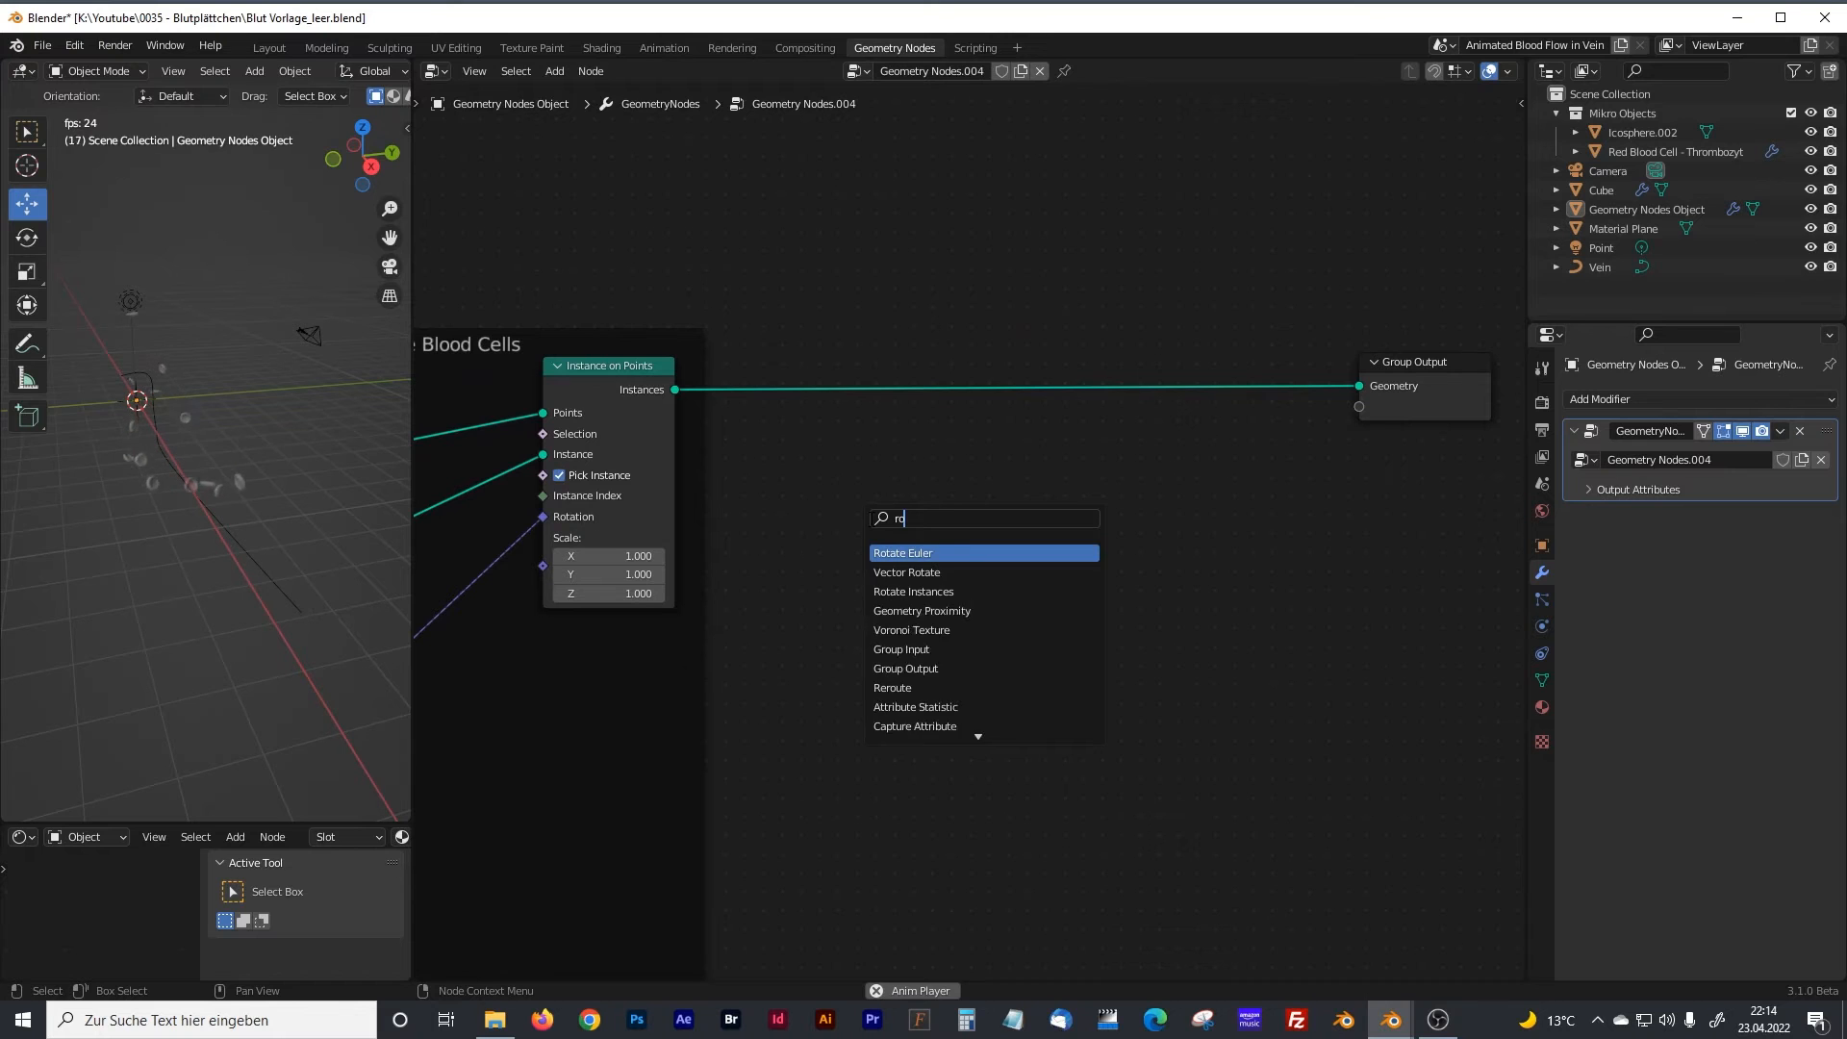
key("Down")
key("Down")
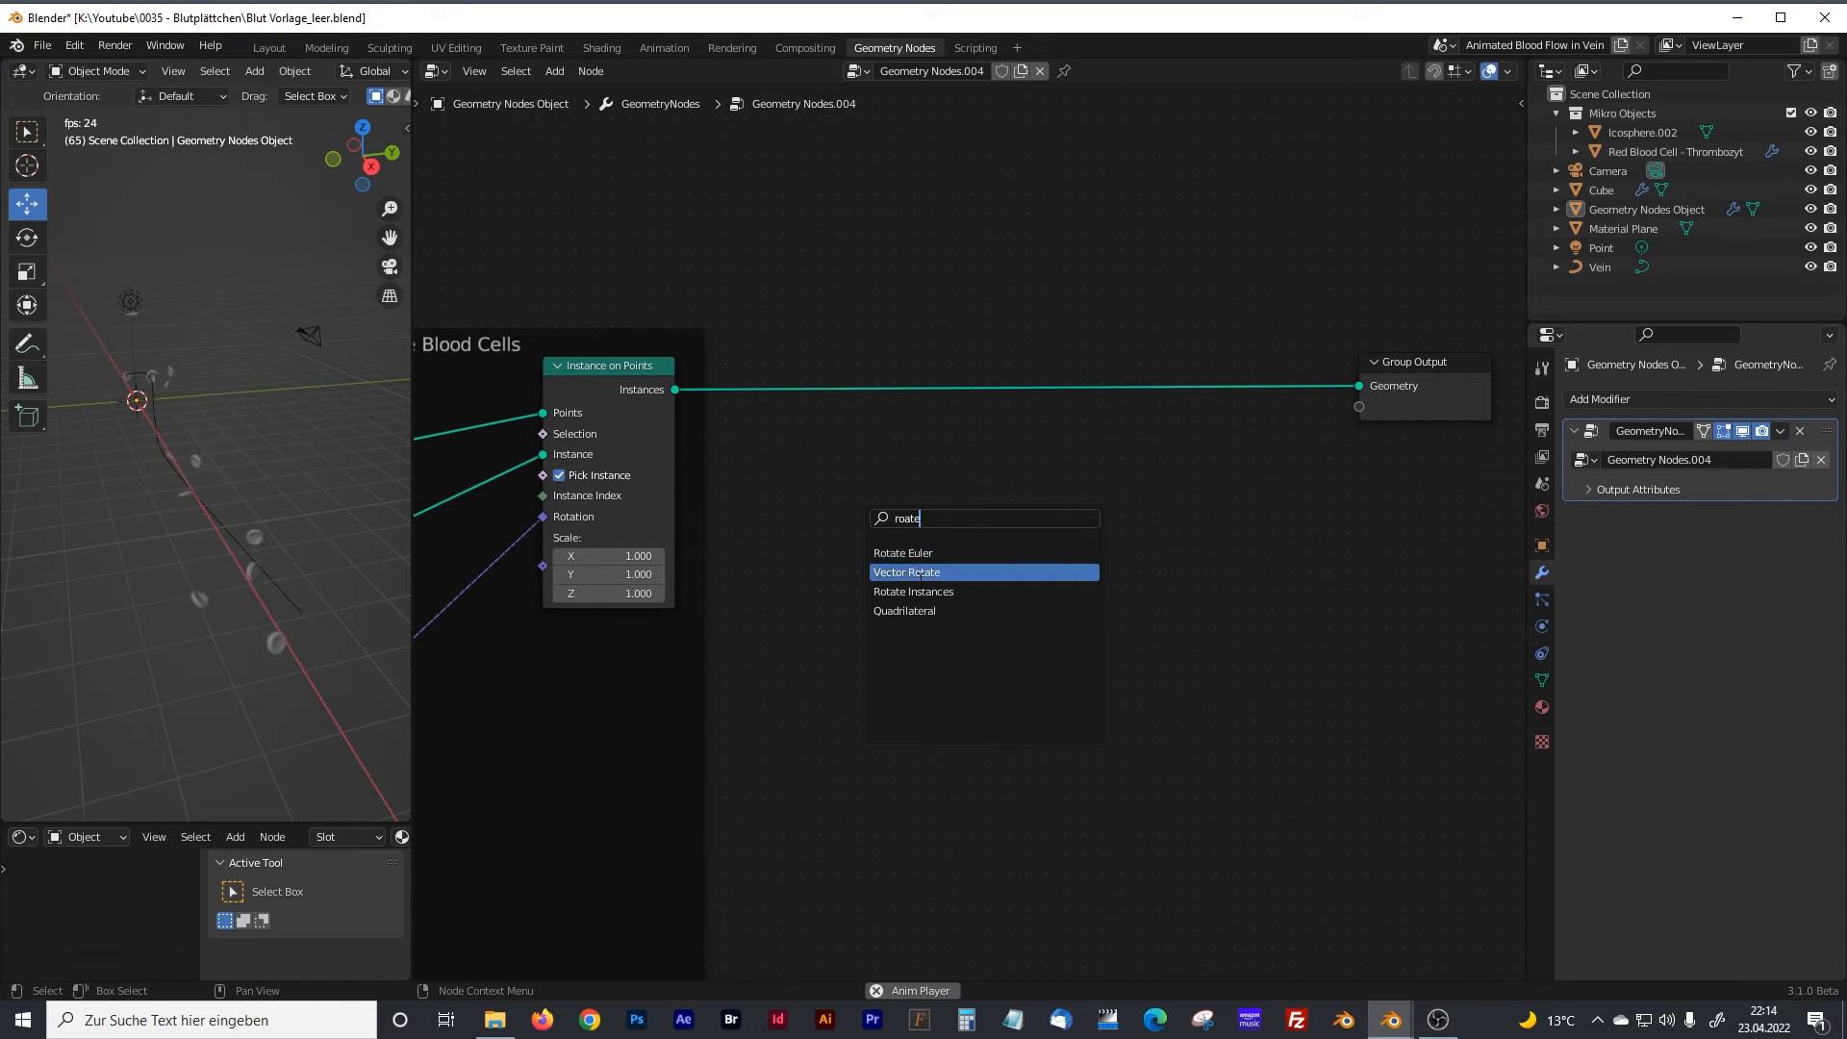
key("Return")
left_click(1139, 364)
left_click_drag(1395, 360, 1431, 353)
left_click_drag(1239, 369, 1268, 349)
Add a Combine XYZ node in front of Rotate Instances and space the neighbouring nodes apart.
left_click(943, 550)
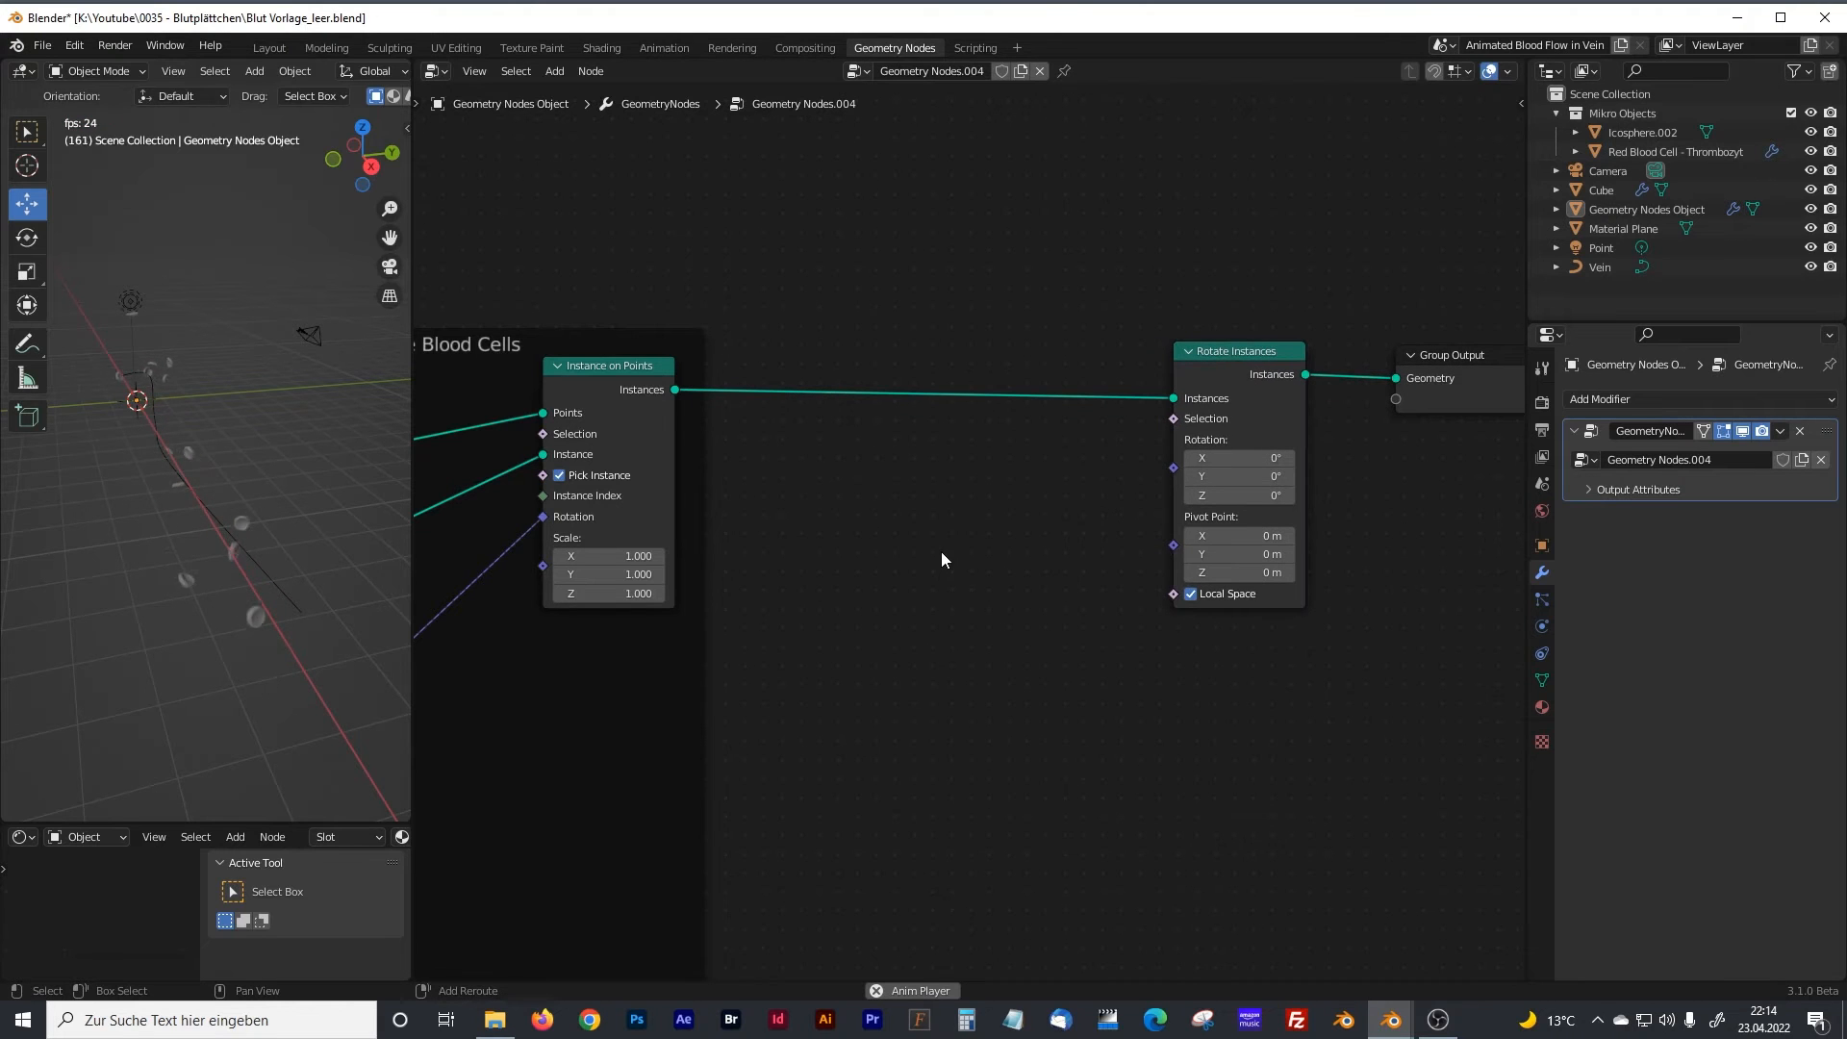
key("shift+a")
left_click(896, 551)
type("comb")
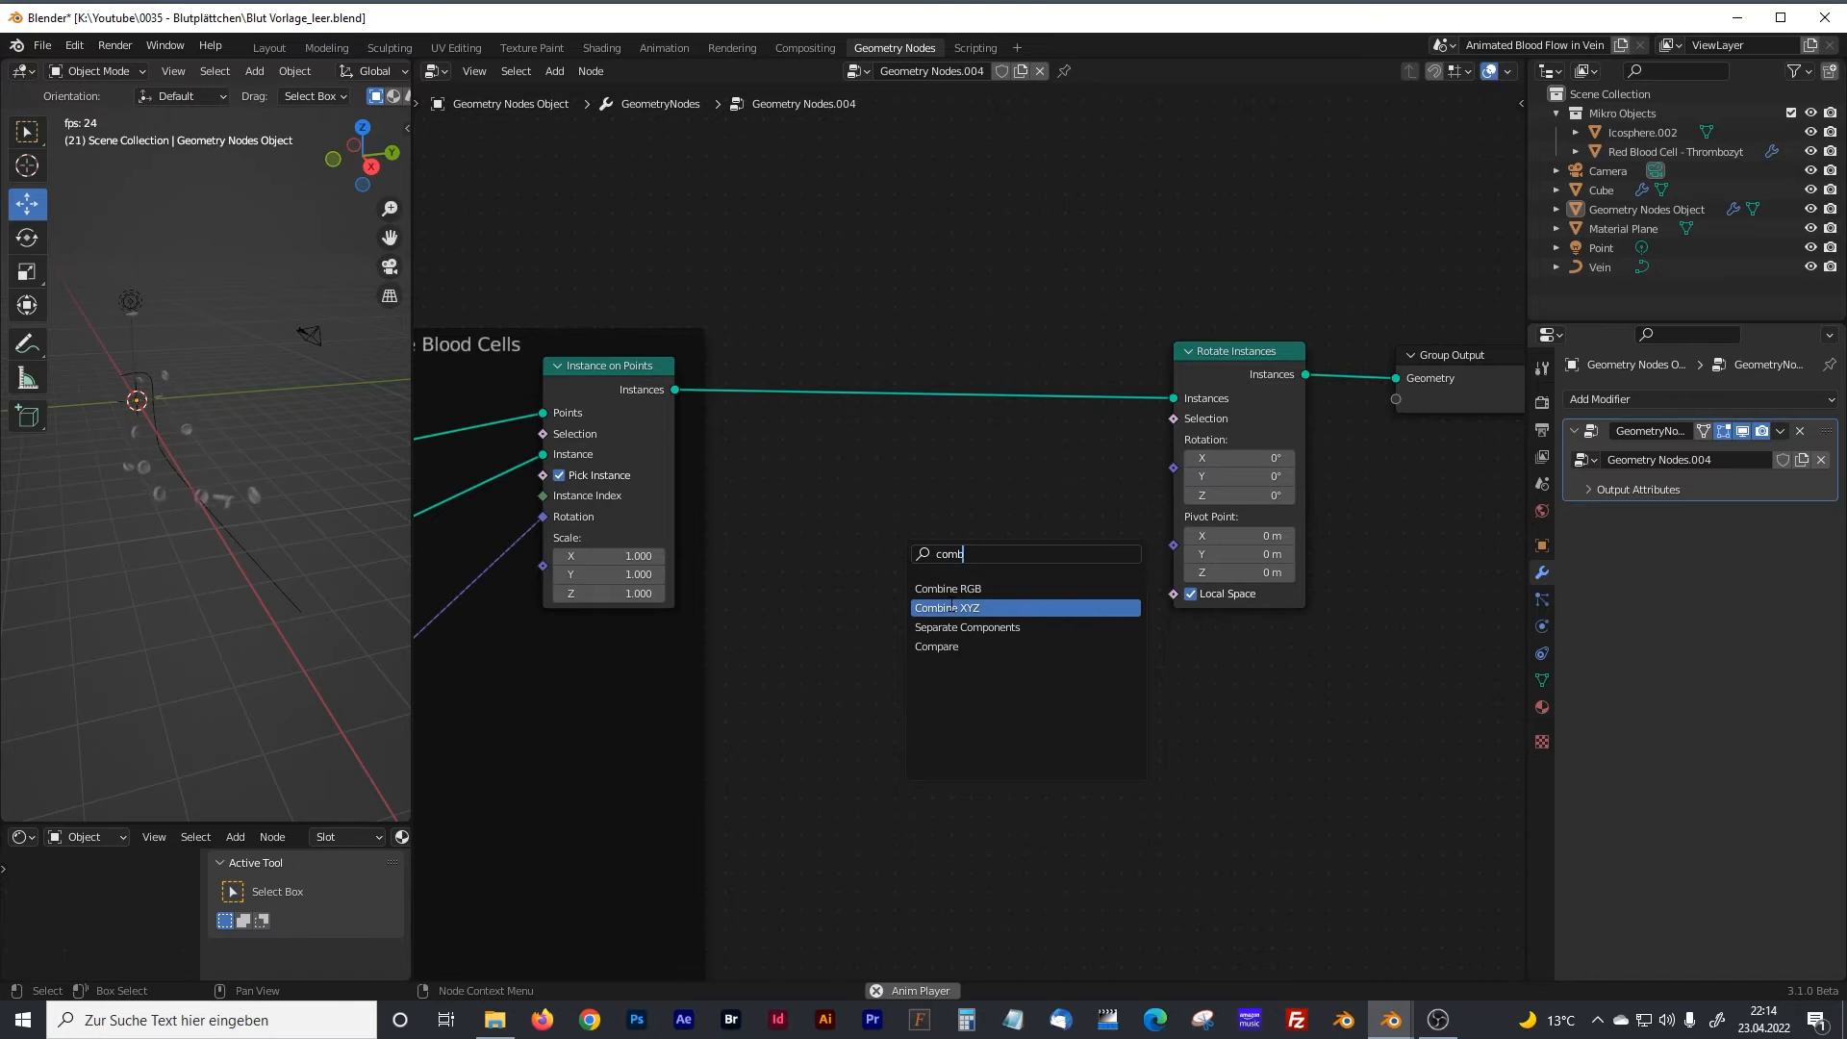
left_click(952, 607)
left_click(973, 517)
left_click_drag(1433, 356, 1522, 357)
left_click_drag(1237, 355, 1341, 353)
left_click_drag(1077, 530, 1178, 511)
Add a Math node in front of the Combine XYZ node.
left_click(968, 563)
key("shift+a")
type("math")
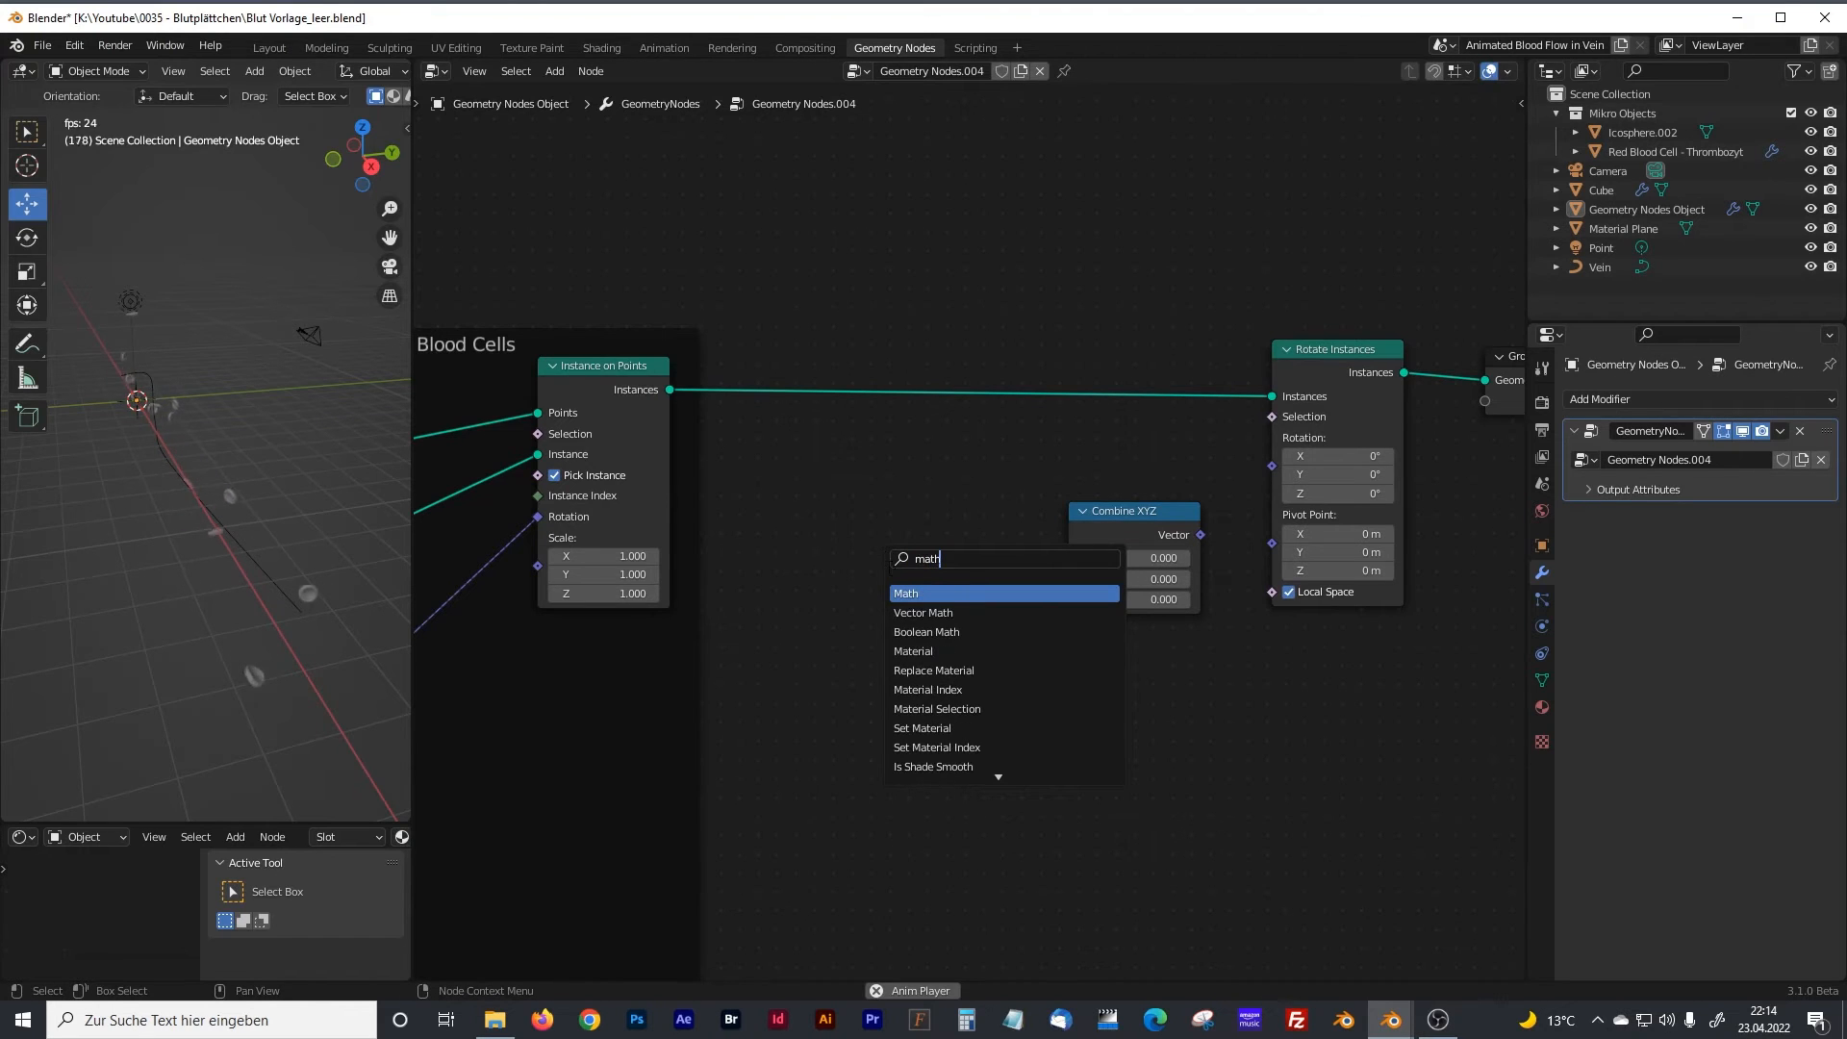
left_click(915, 595)
left_click(892, 512)
left_click_drag(1121, 509, 1142, 496)
left_click_drag(975, 543, 975, 536)
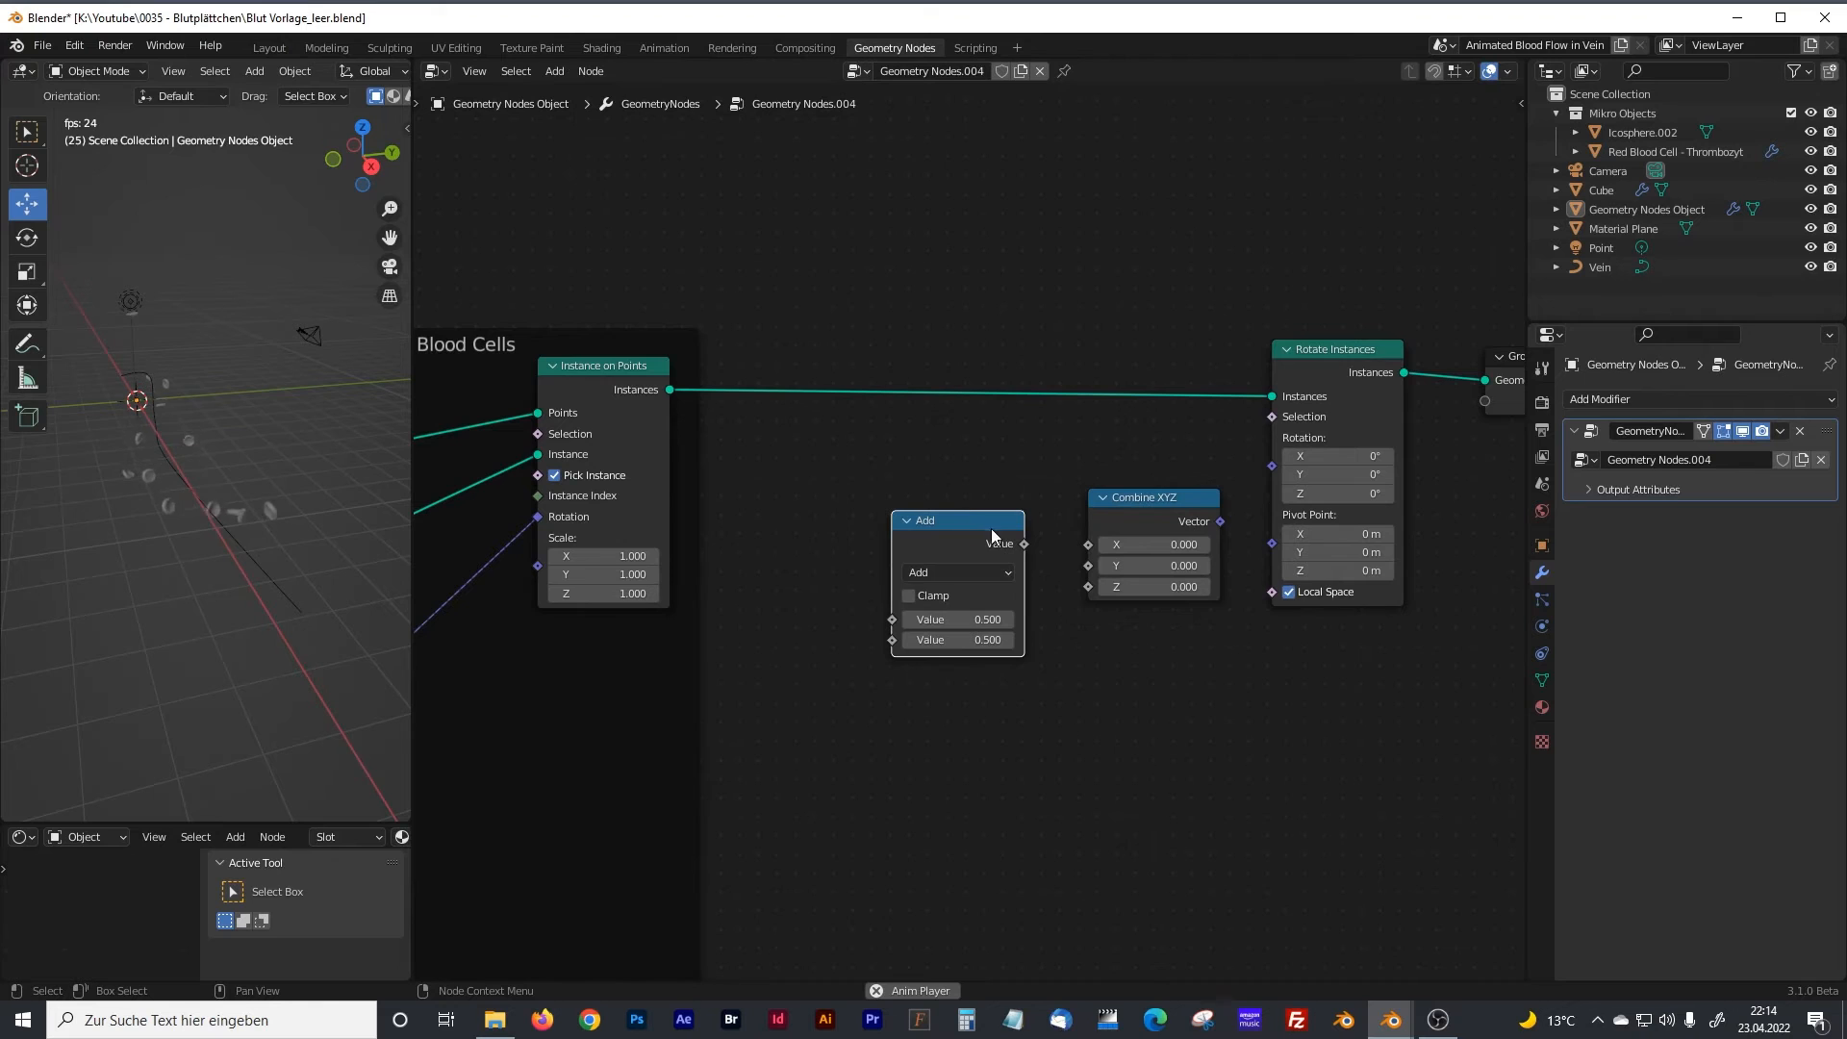
Add a Value node in front of the new Math node.
left_click(762, 705)
key("shift+a")
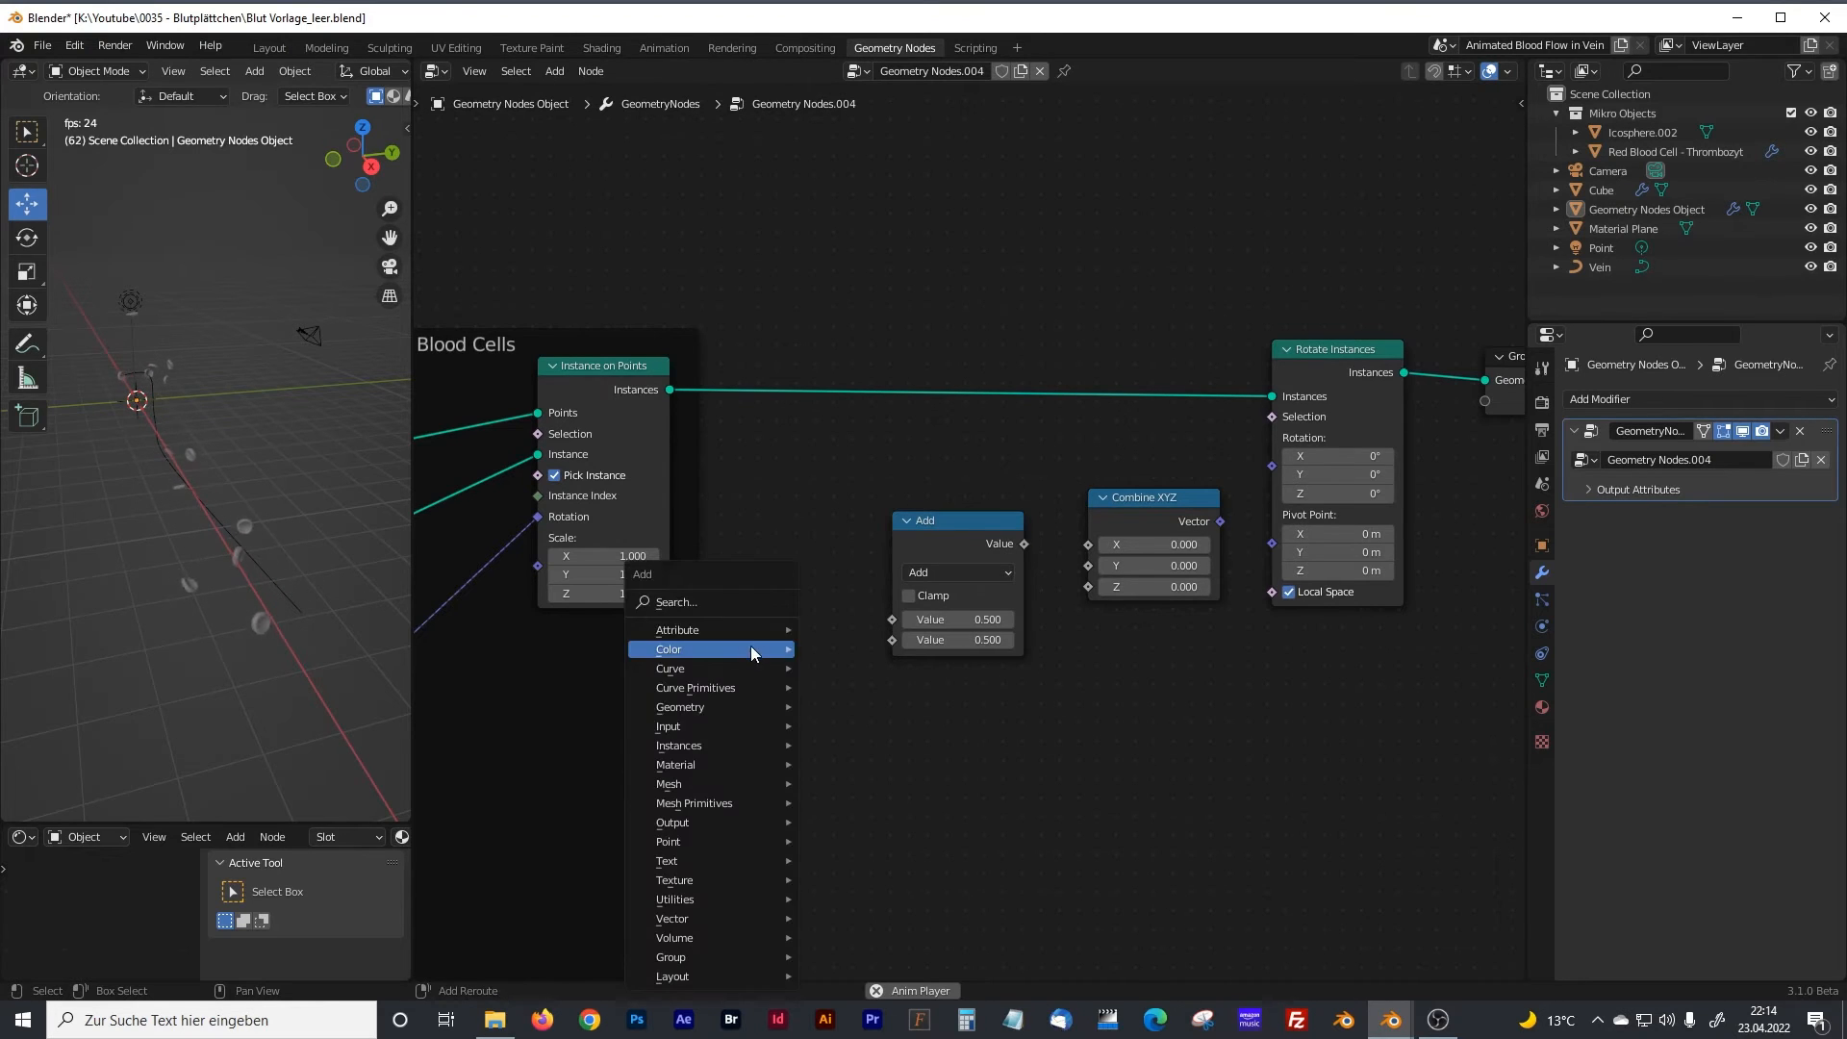
left_click(712, 602)
type("value")
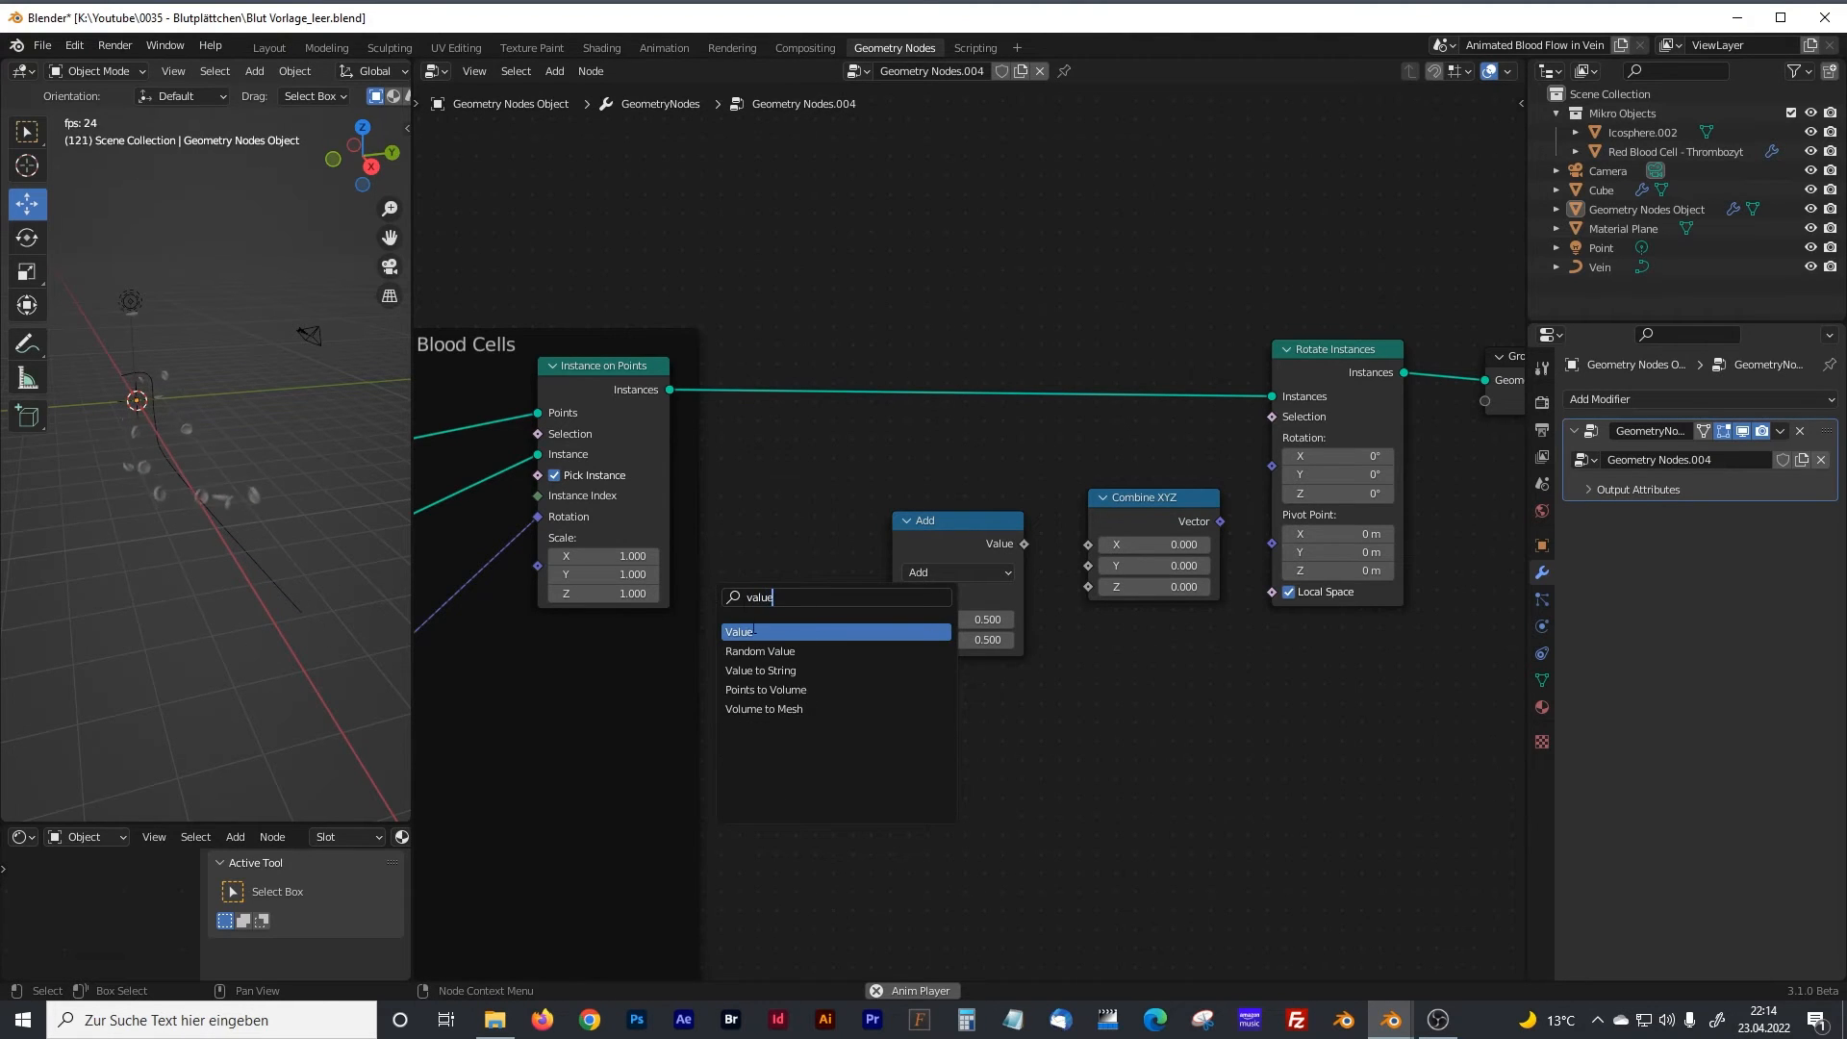
left_click(753, 631)
left_click(717, 646)
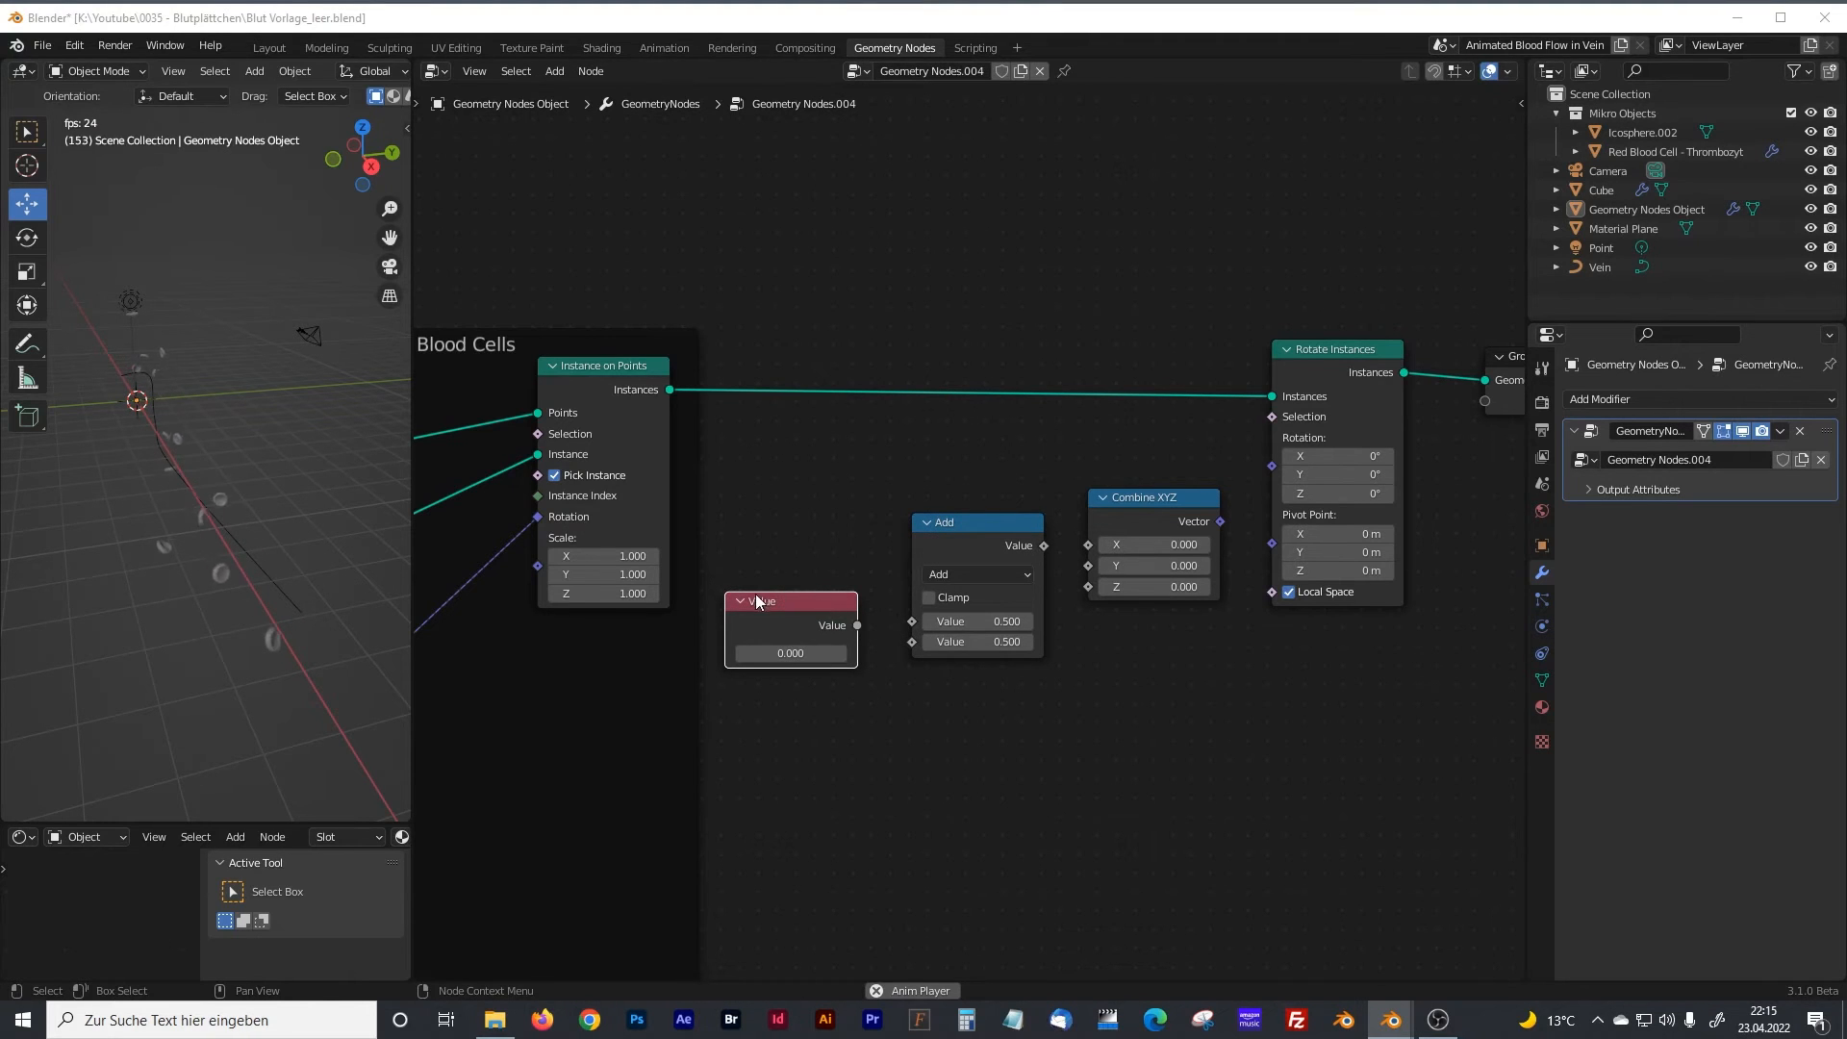
Drive the new Value node with the expression #frame and stop the animation playback.
left_click(797, 653)
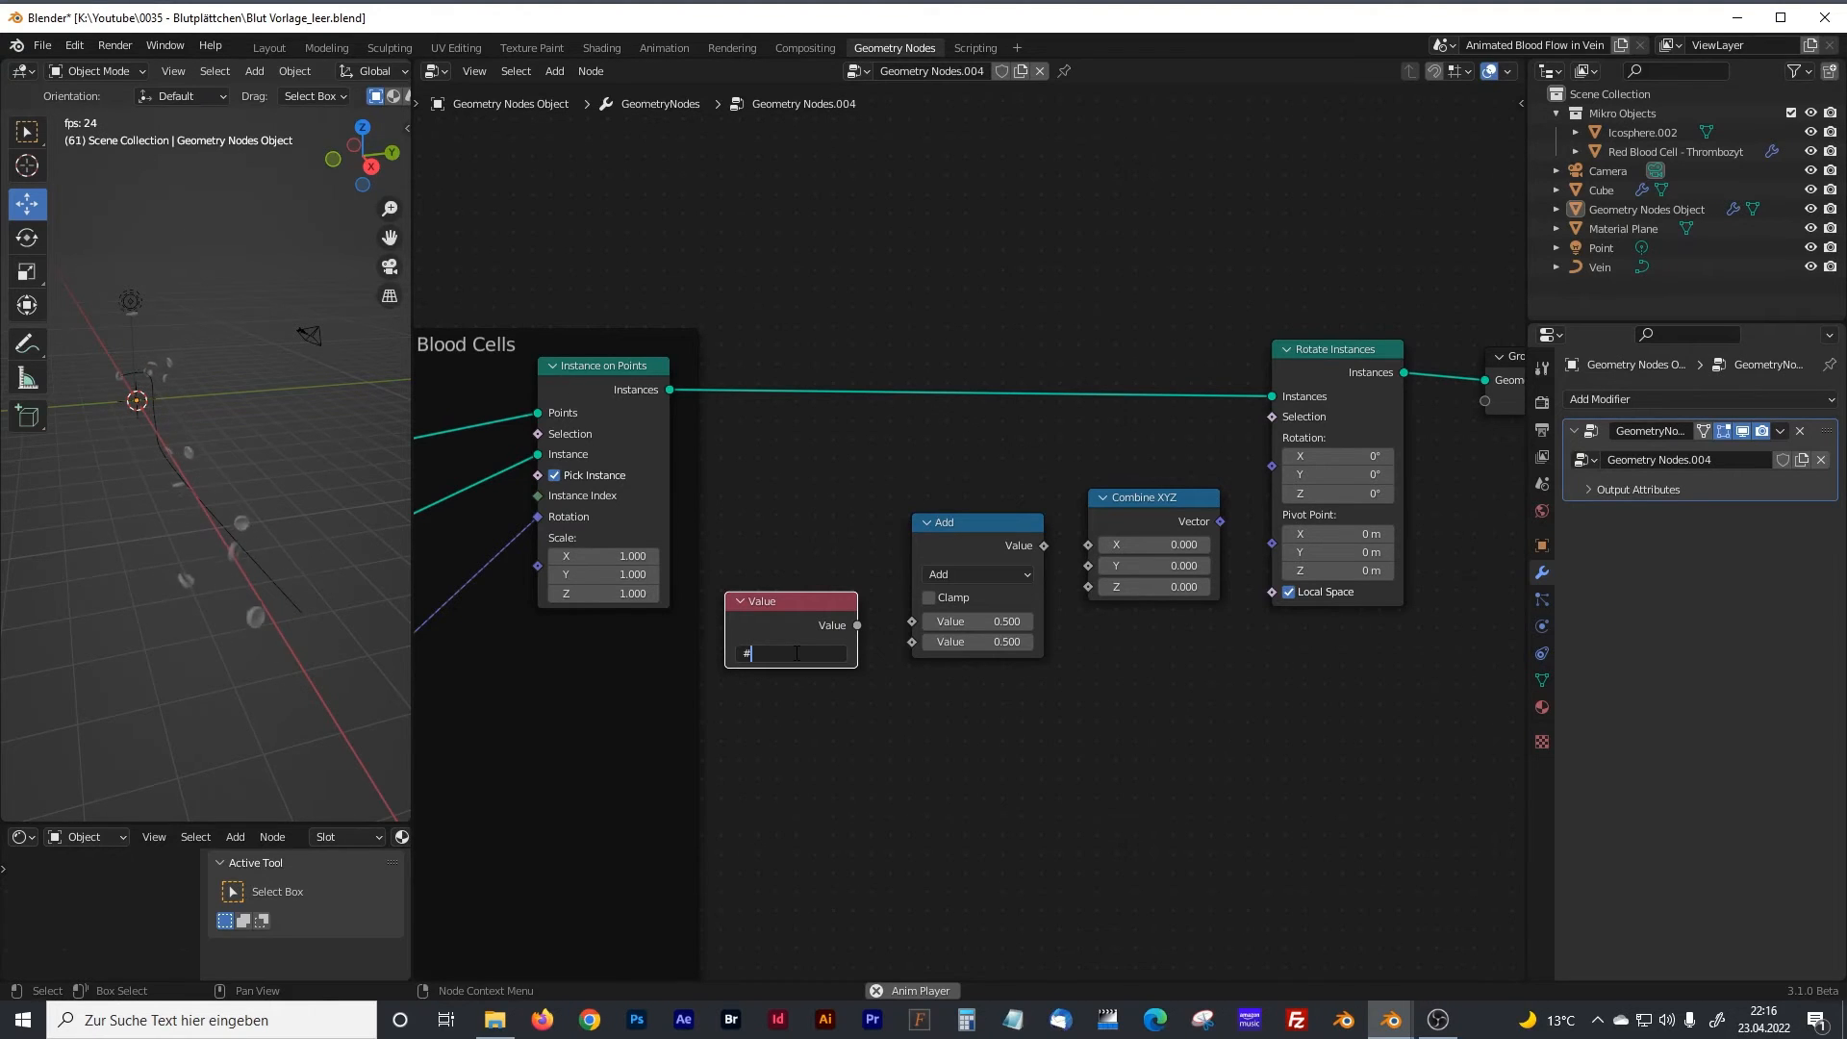
type("#frame")
key("Return")
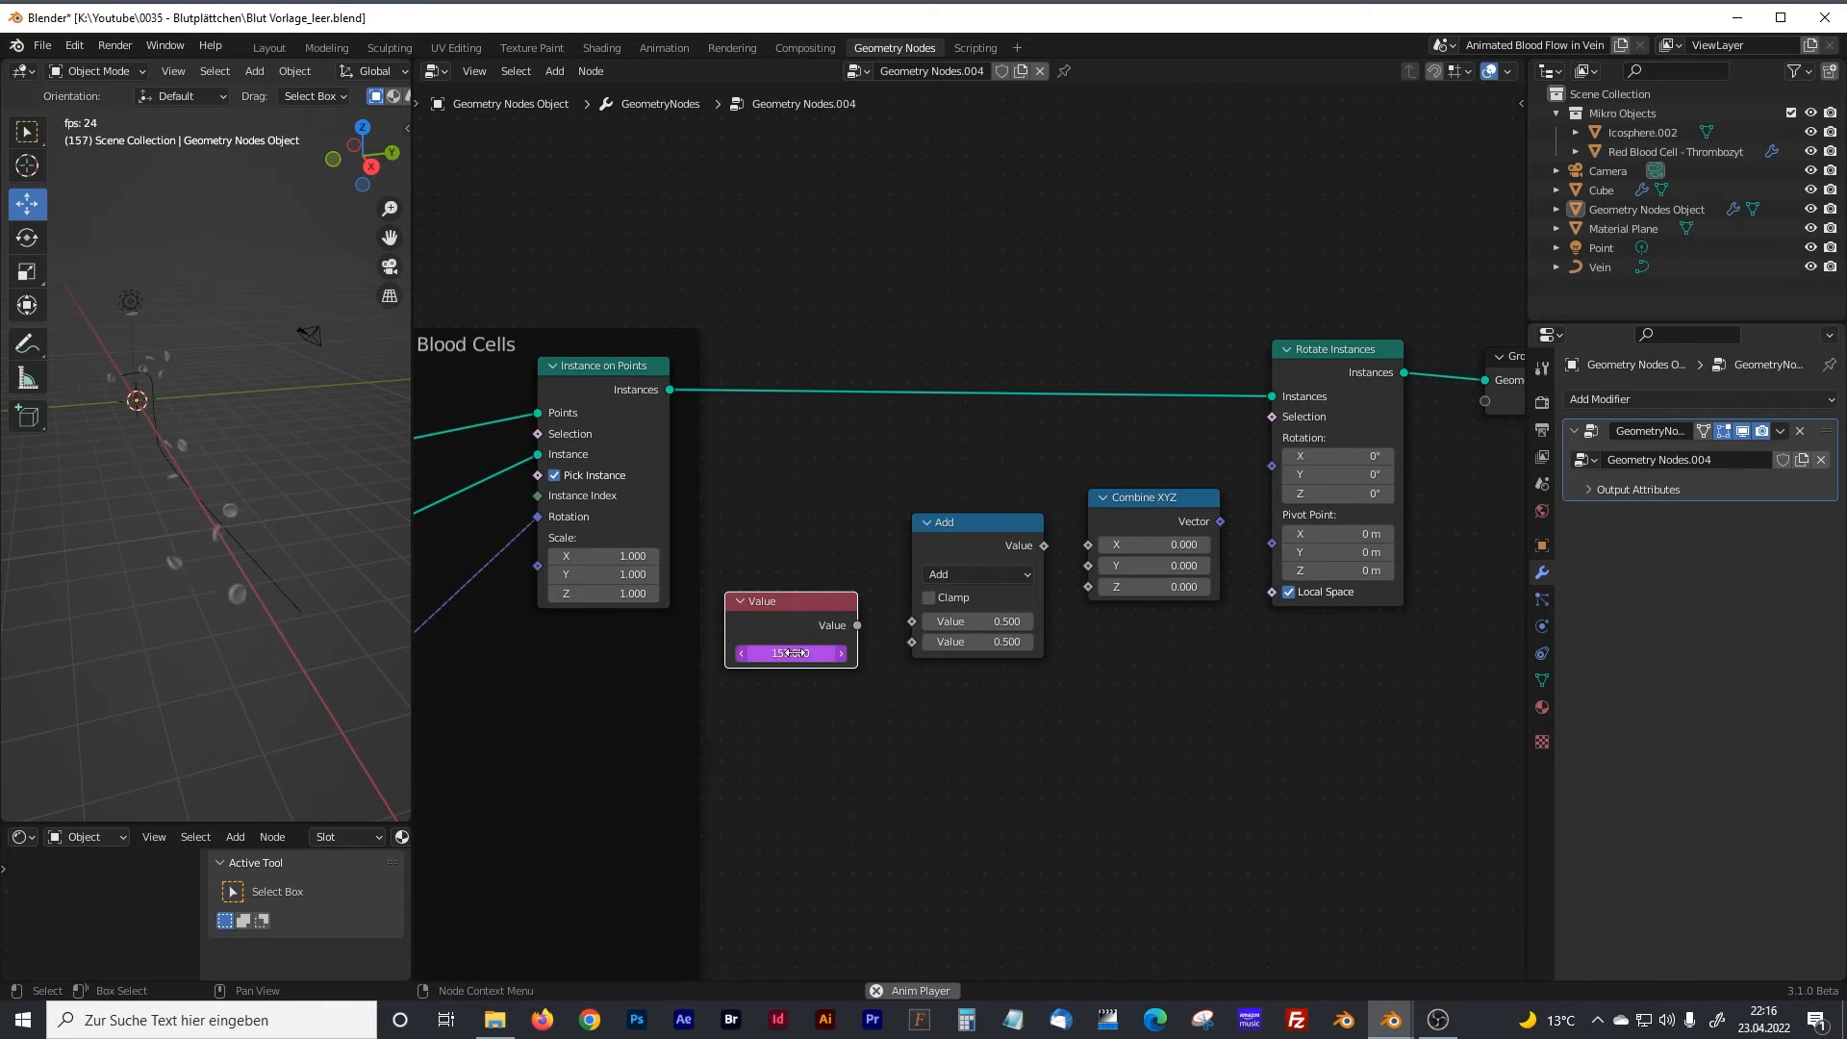
key("space")
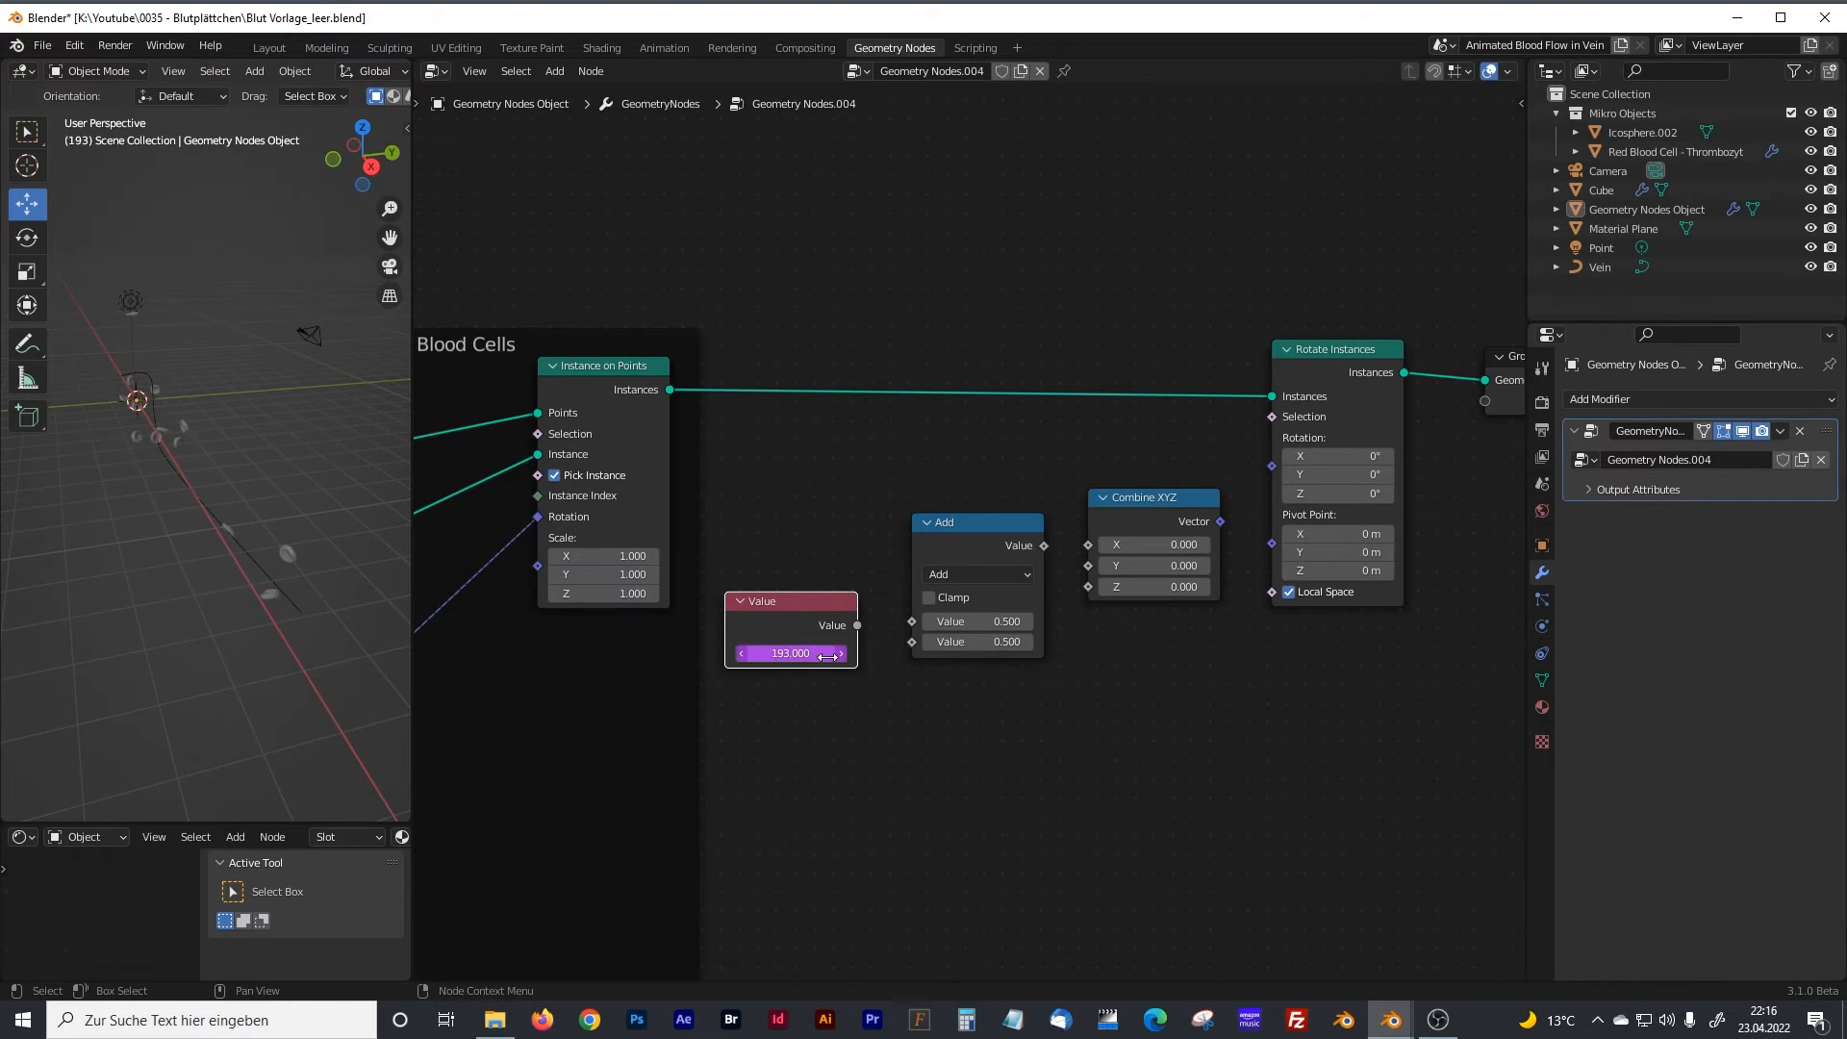
Connect the frame-driven Value node to the Add node's first input and set the second value to 50.
middle_click_drag(905, 732, 783, 721)
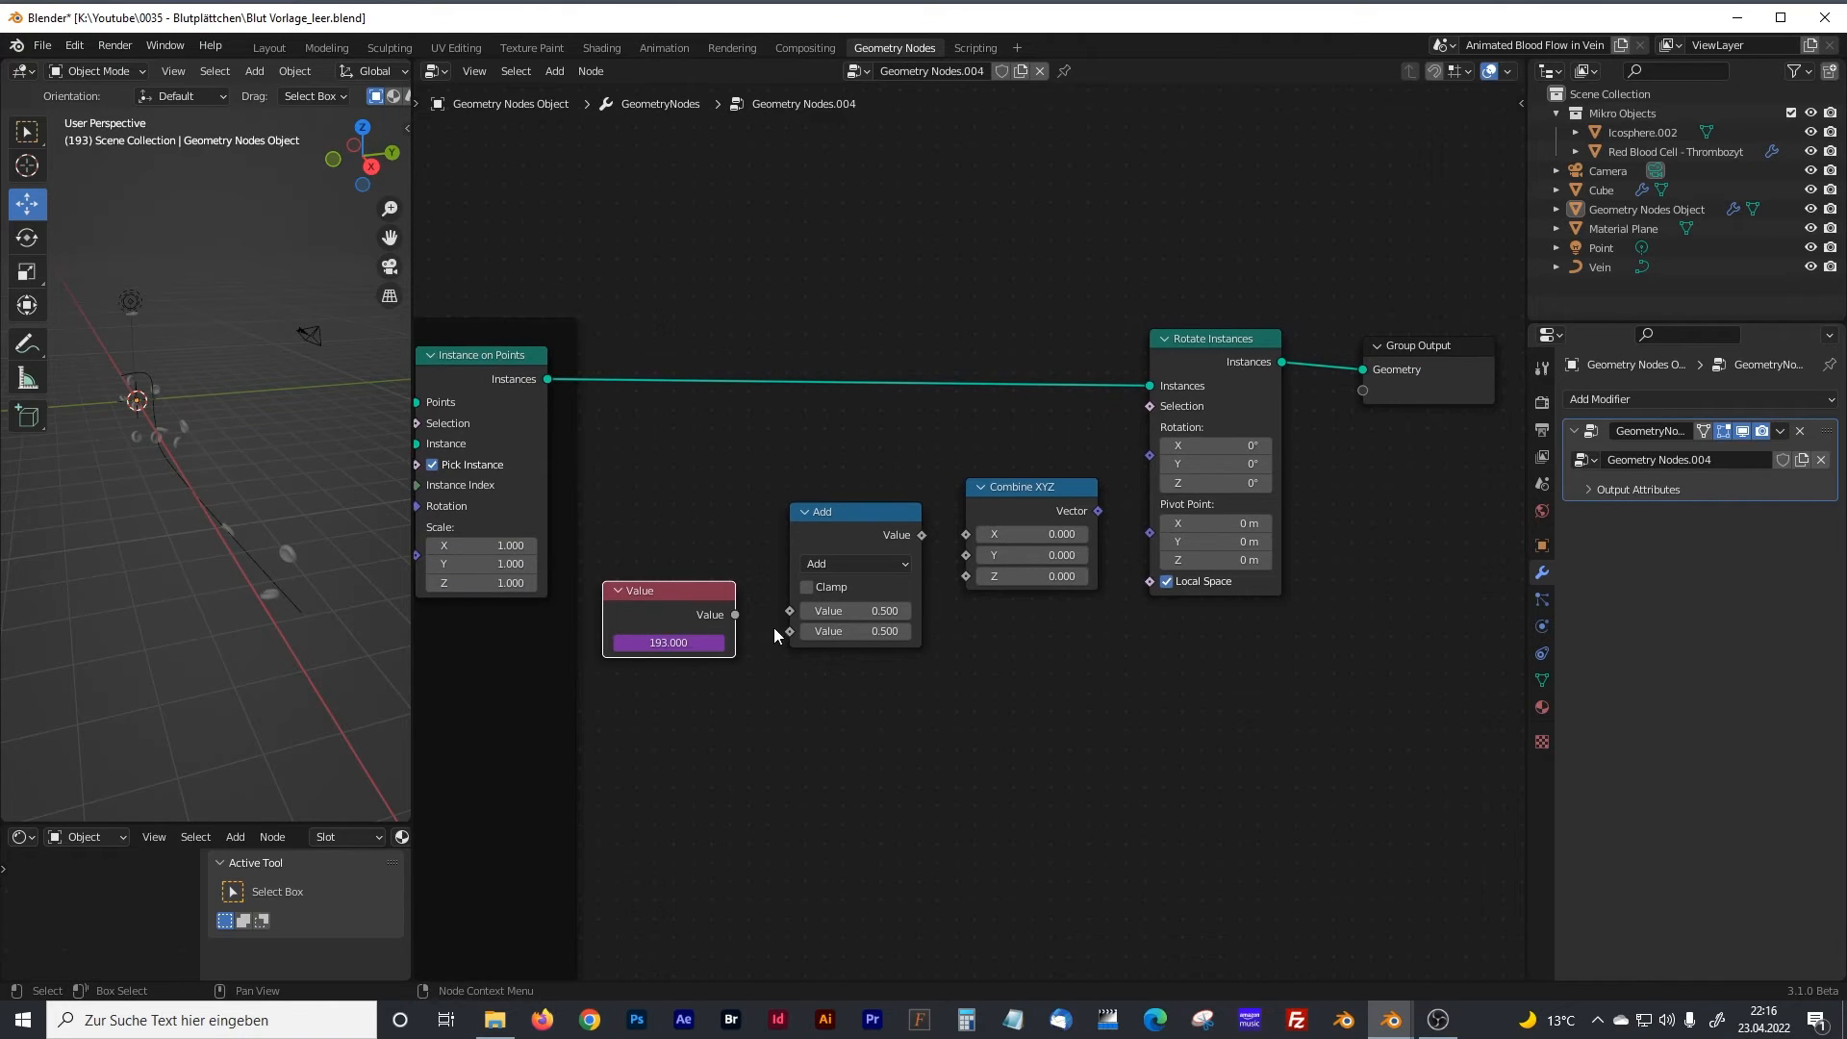
left_click_drag(735, 613, 789, 612)
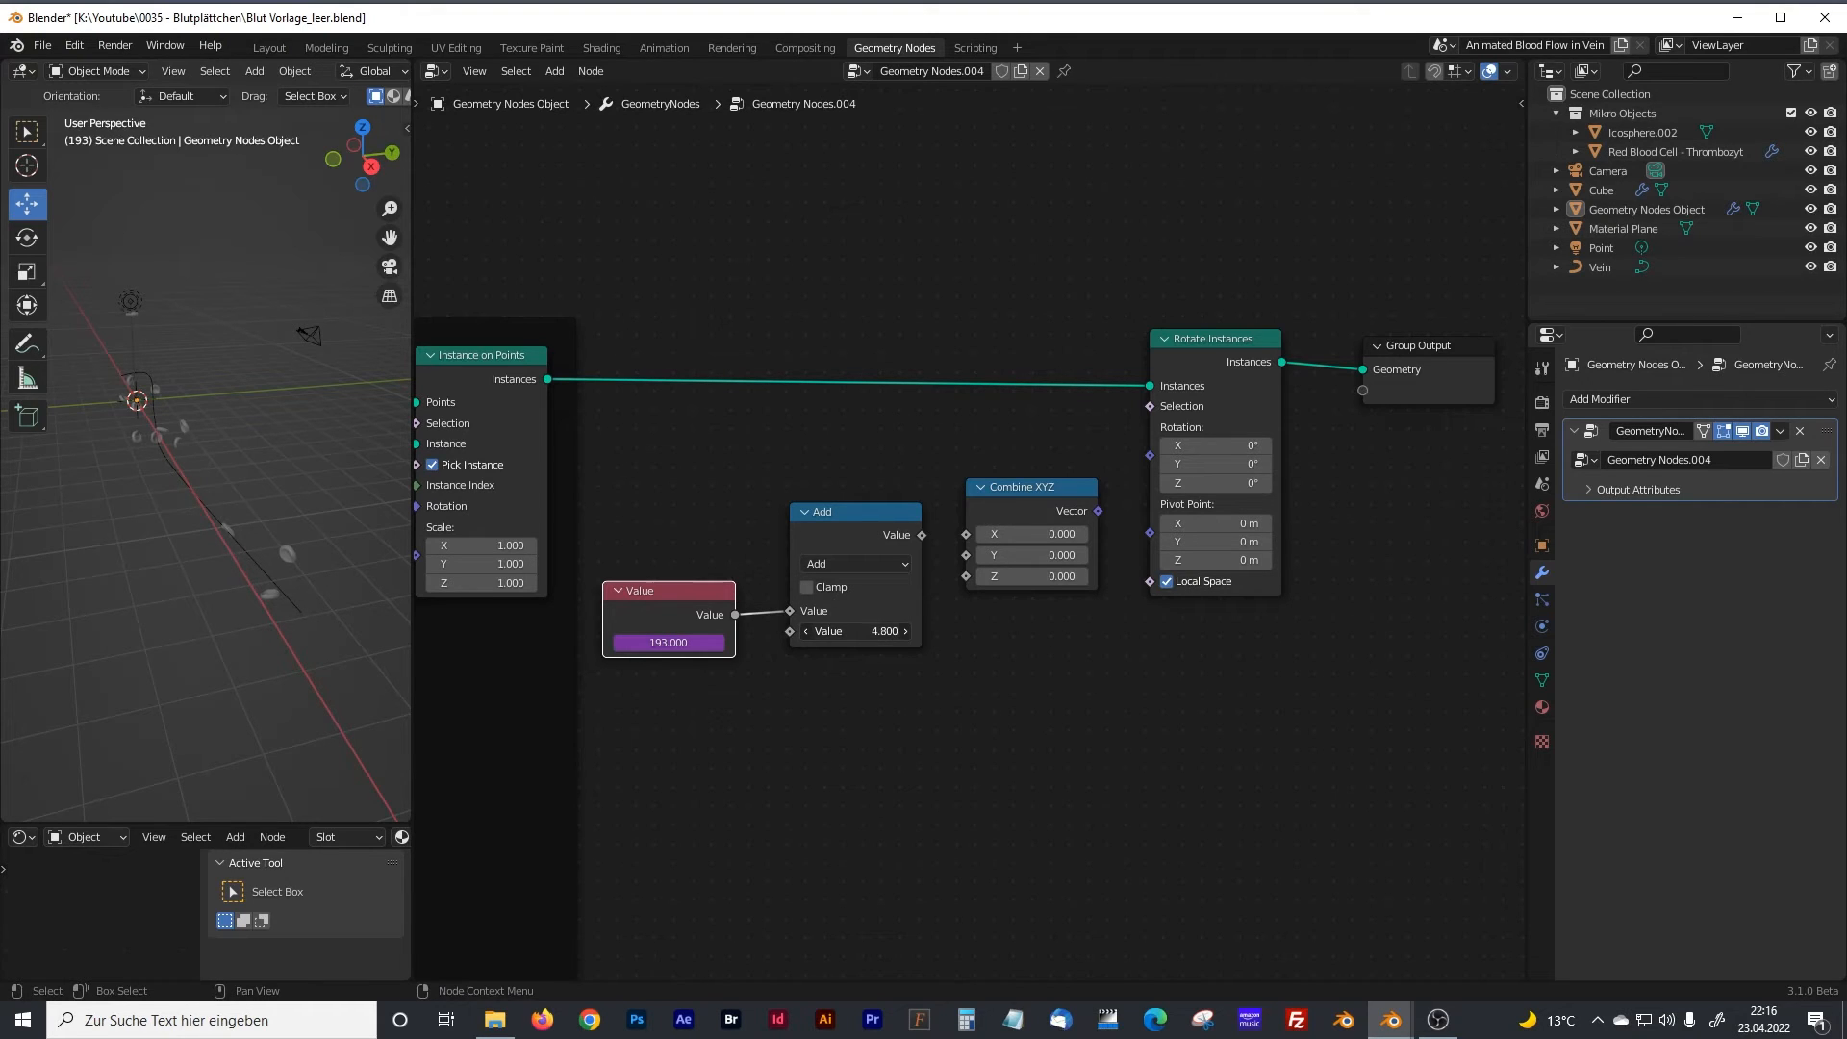
left_click(880, 633)
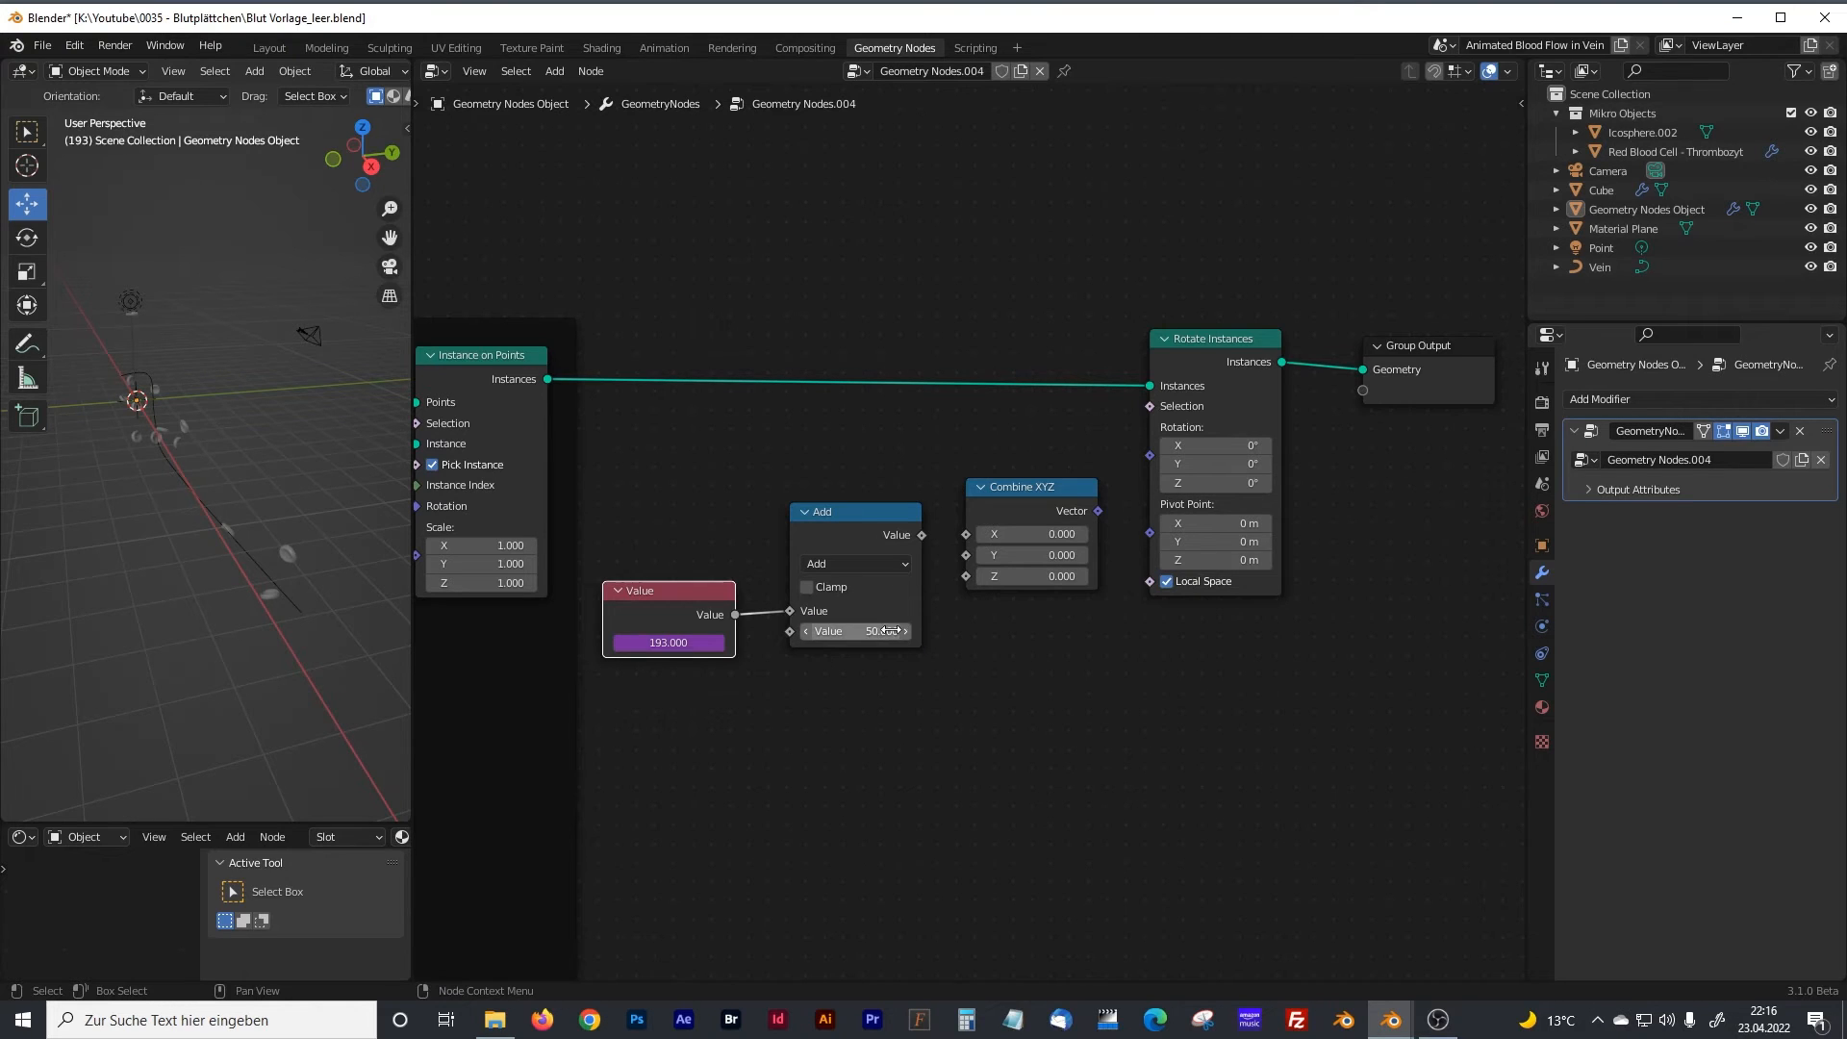
Connect the Add result to X, Y and Z of Combine XYZ, and its Vector output to the Rotation of Rotate Instances.
left_click_drag(921, 535, 970, 585)
left_click_drag(1010, 489, 1150, 455)
Enlarge the 3D view and play the animation to check how the blood cells rotate.
left_click_drag(410, 300, 654, 300)
middle_click_drag(405, 571, 454, 559)
key("space")
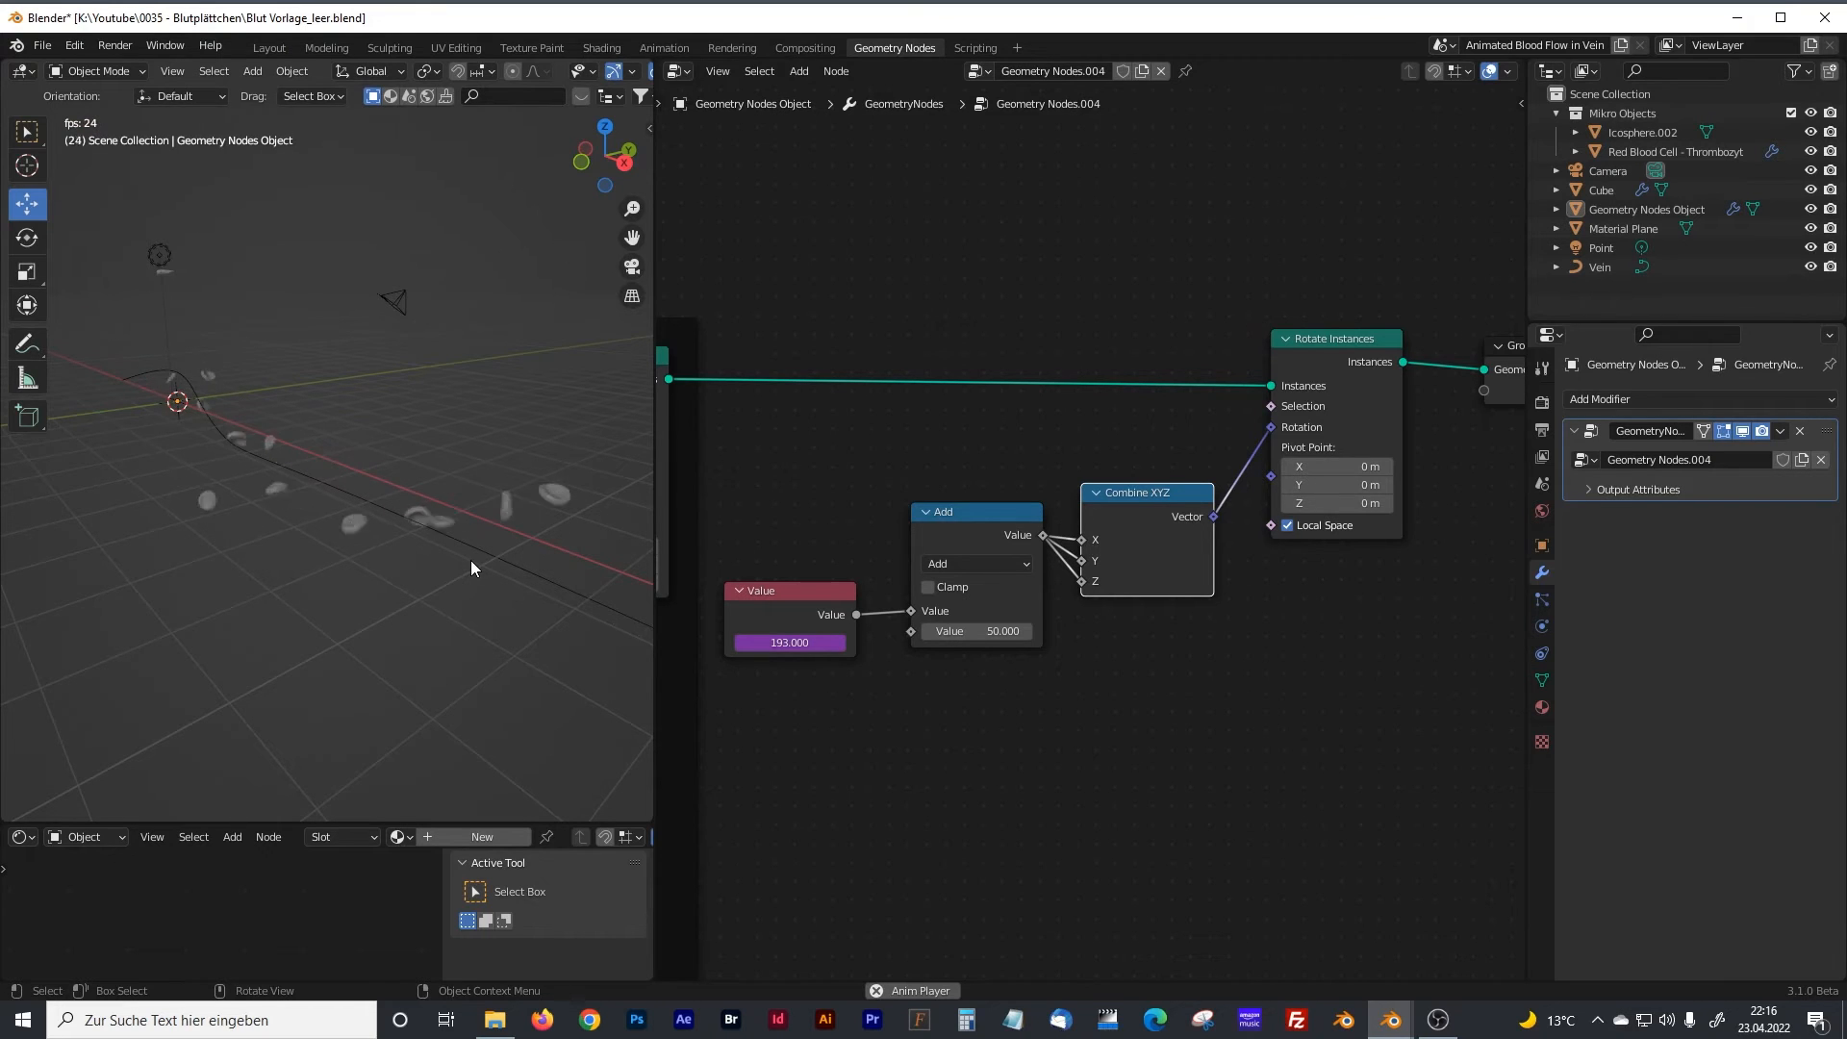
Stop playback, set the Add node's second value to 500, and play the animation again.
key("space")
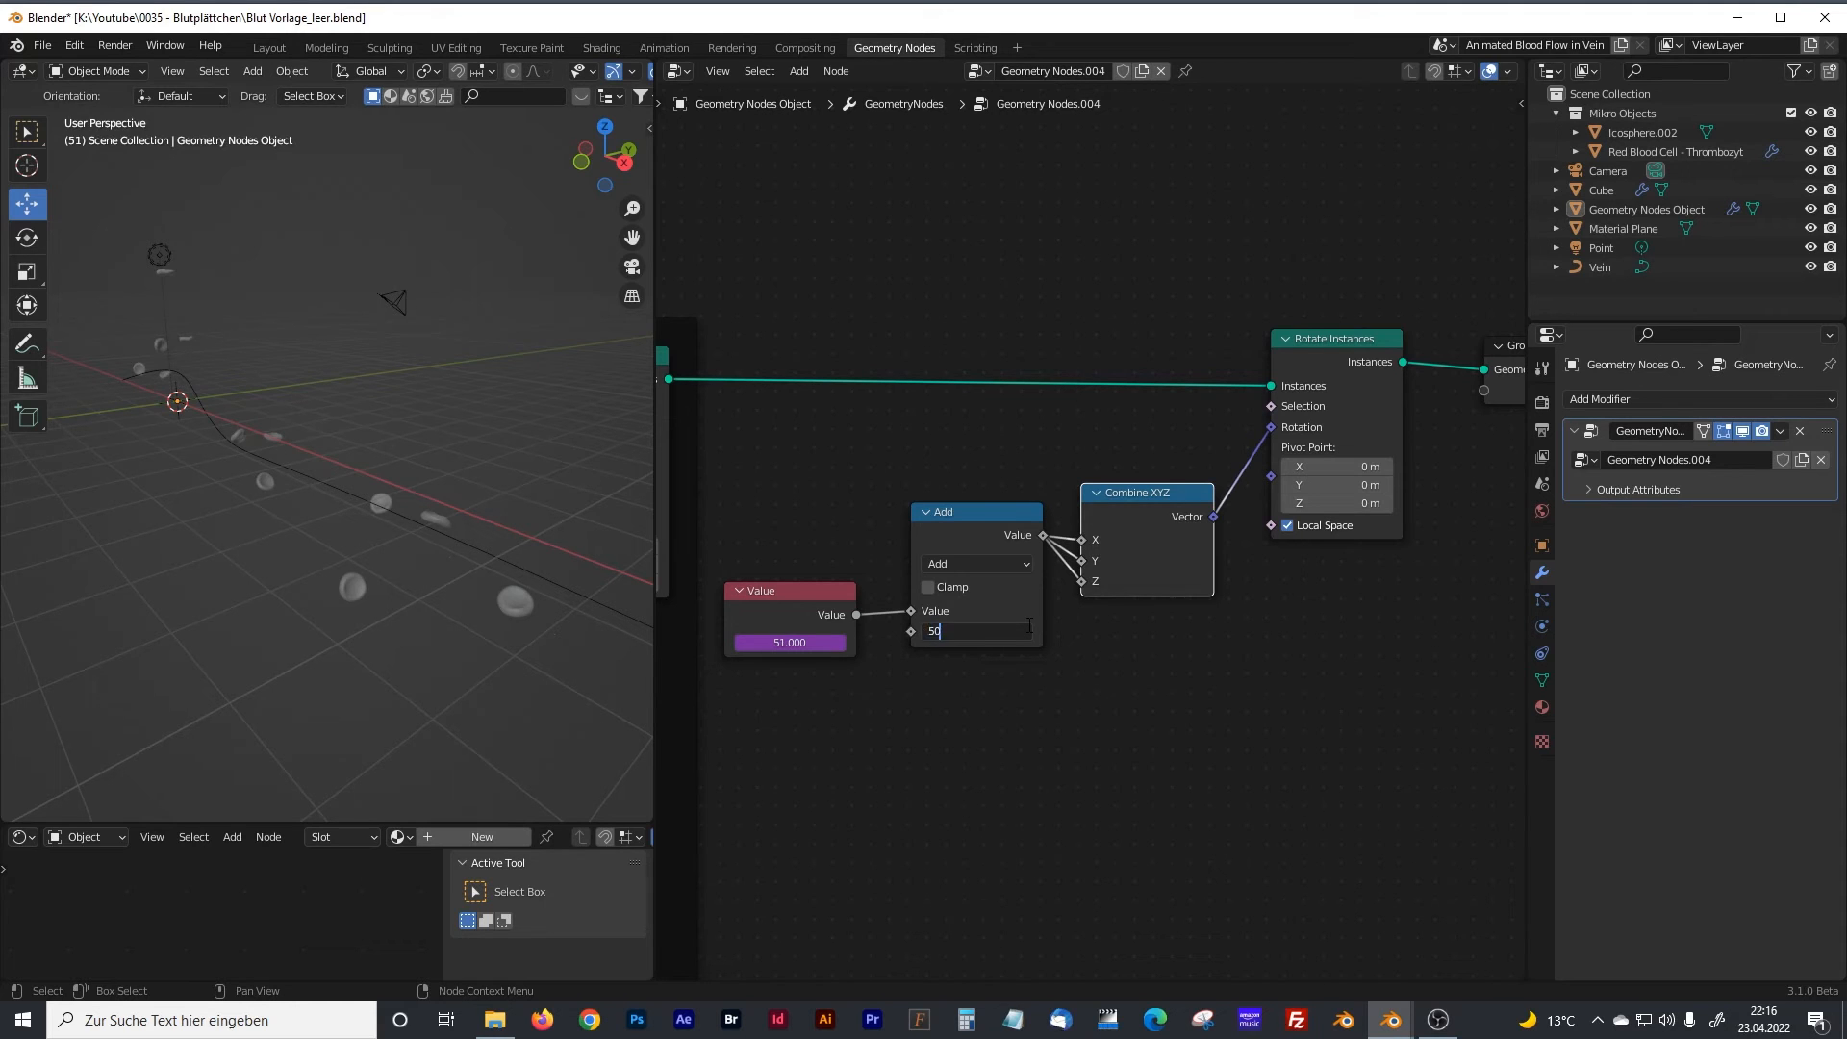
key("Return")
key("space")
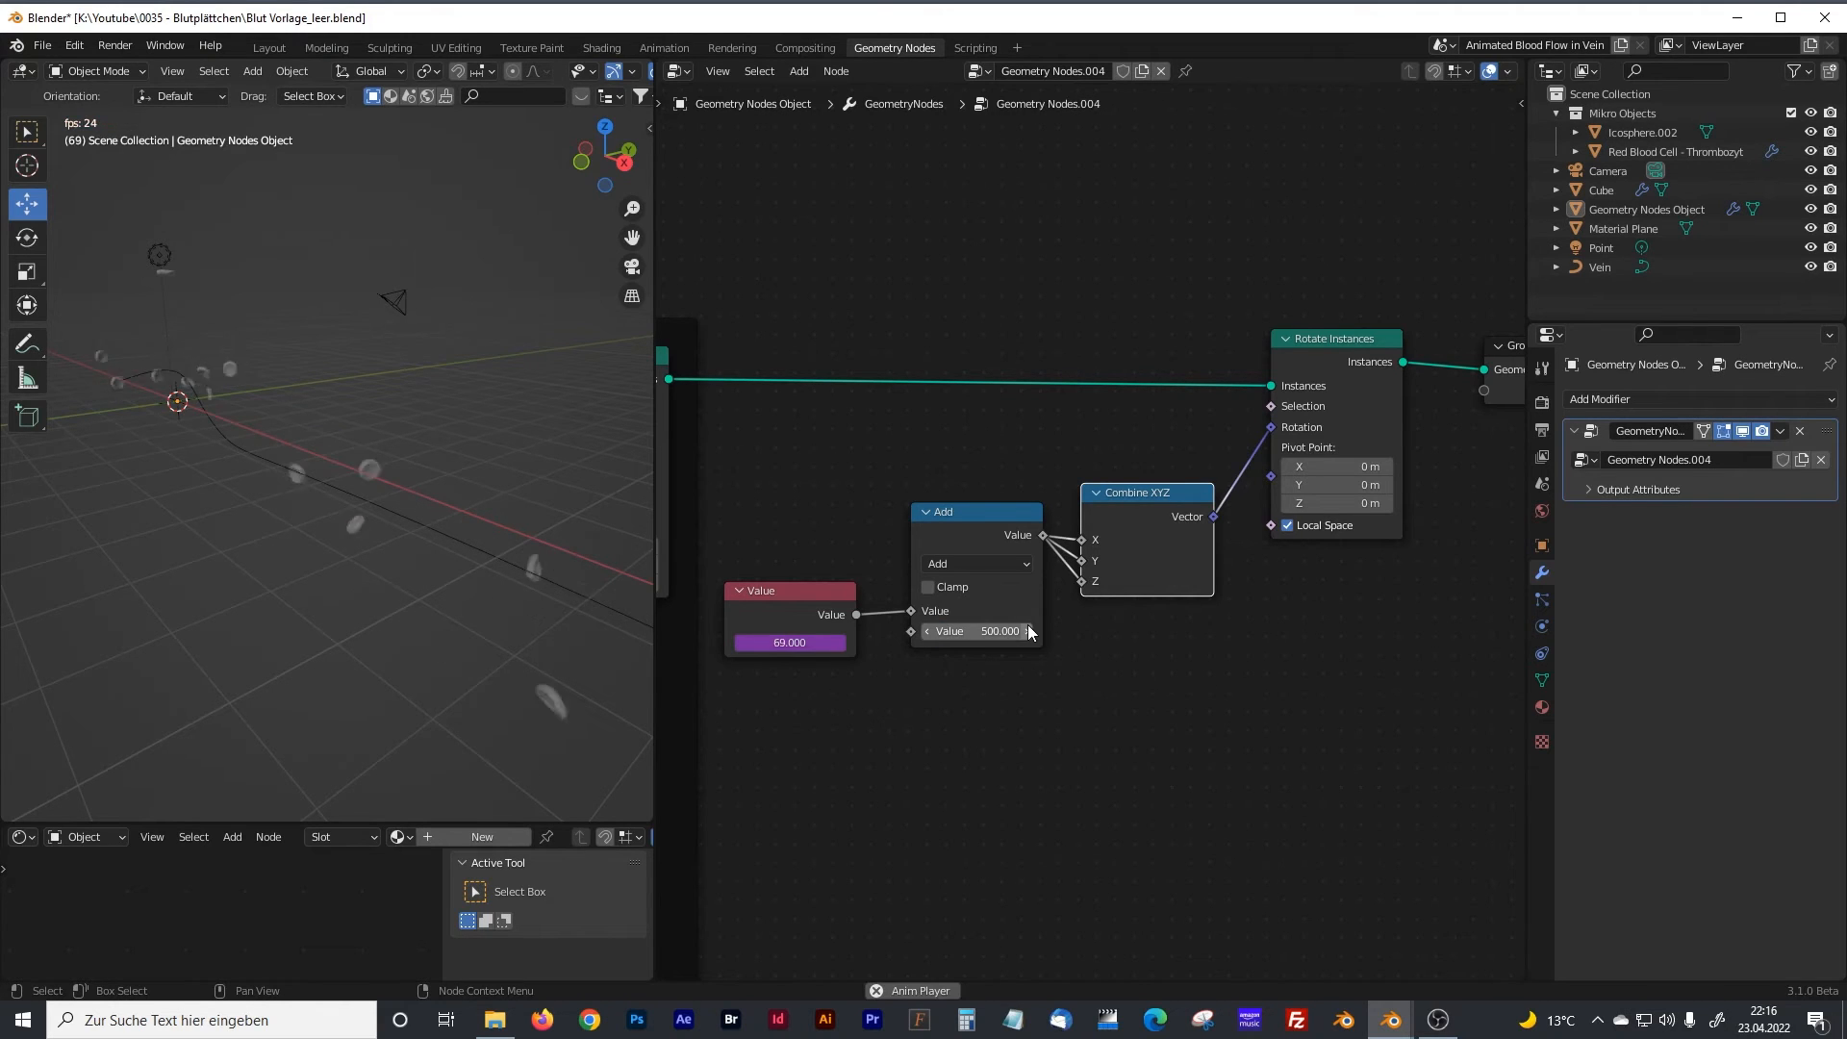
Stop playback, set the Add node's second value to 1000, and play the animation again.
key("space")
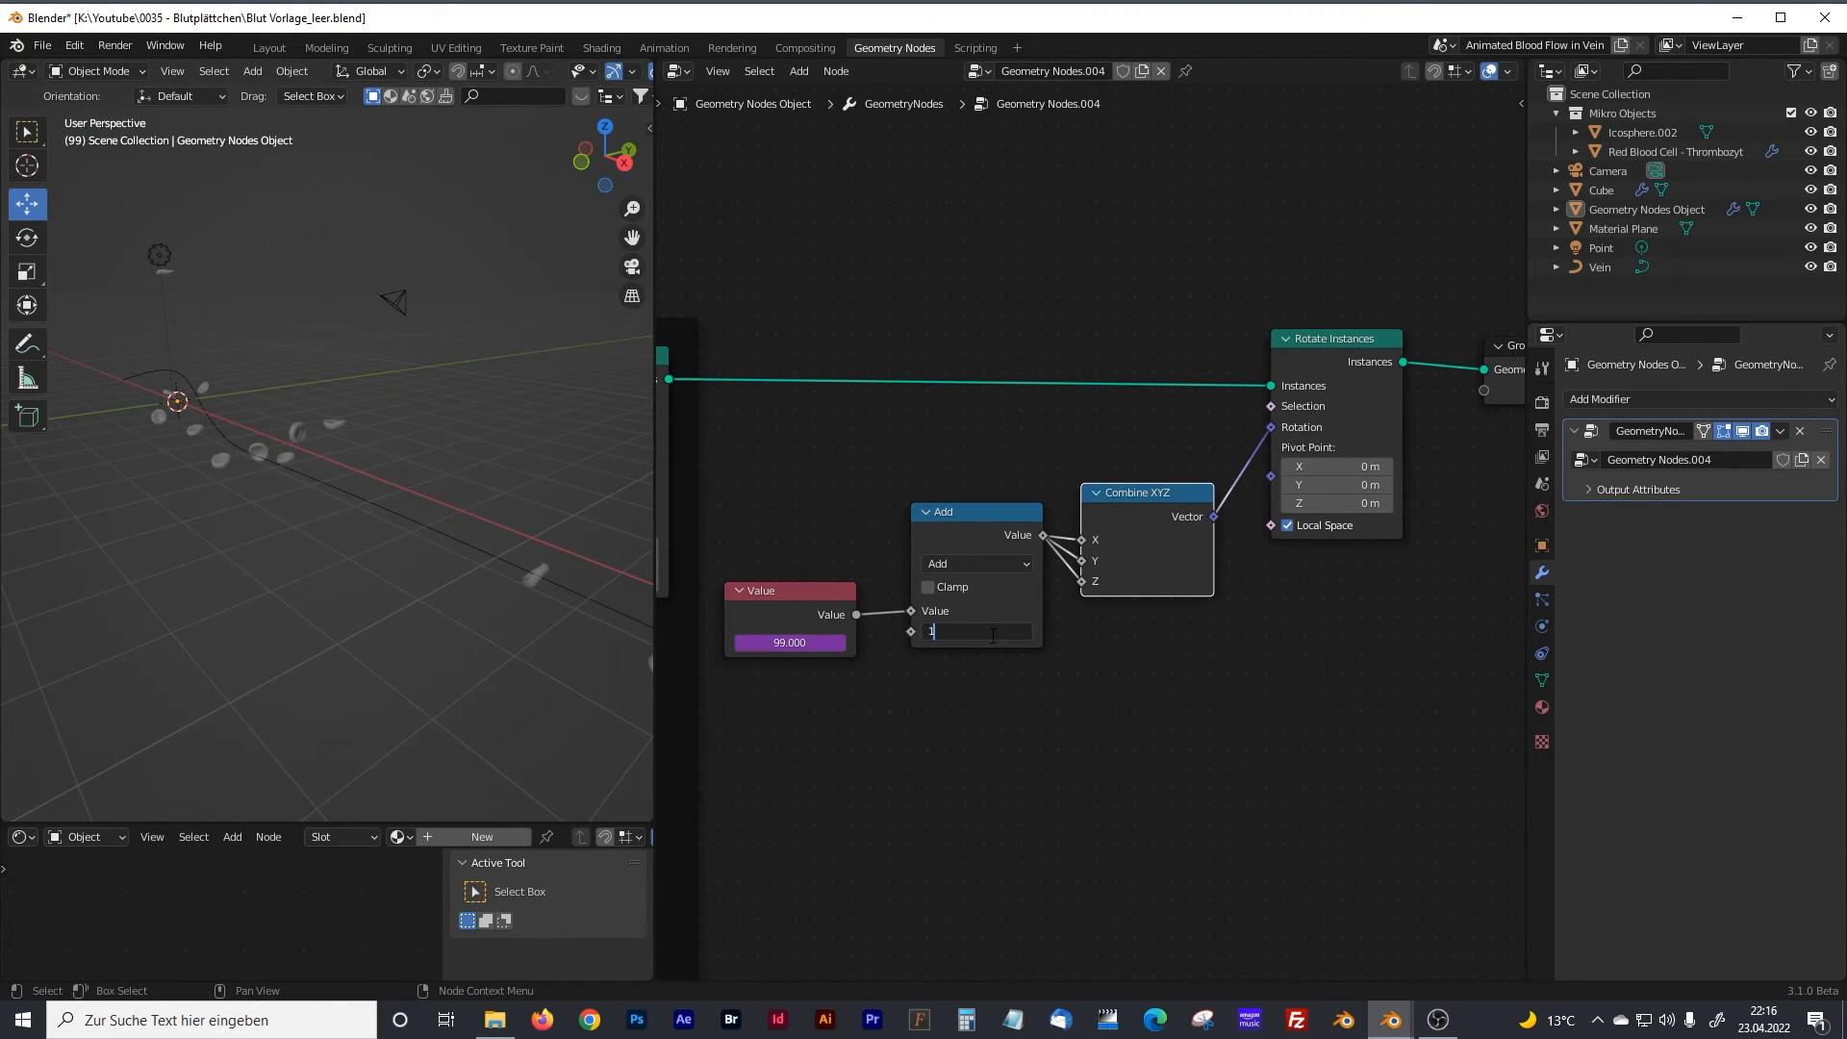
key("Return")
key("space")
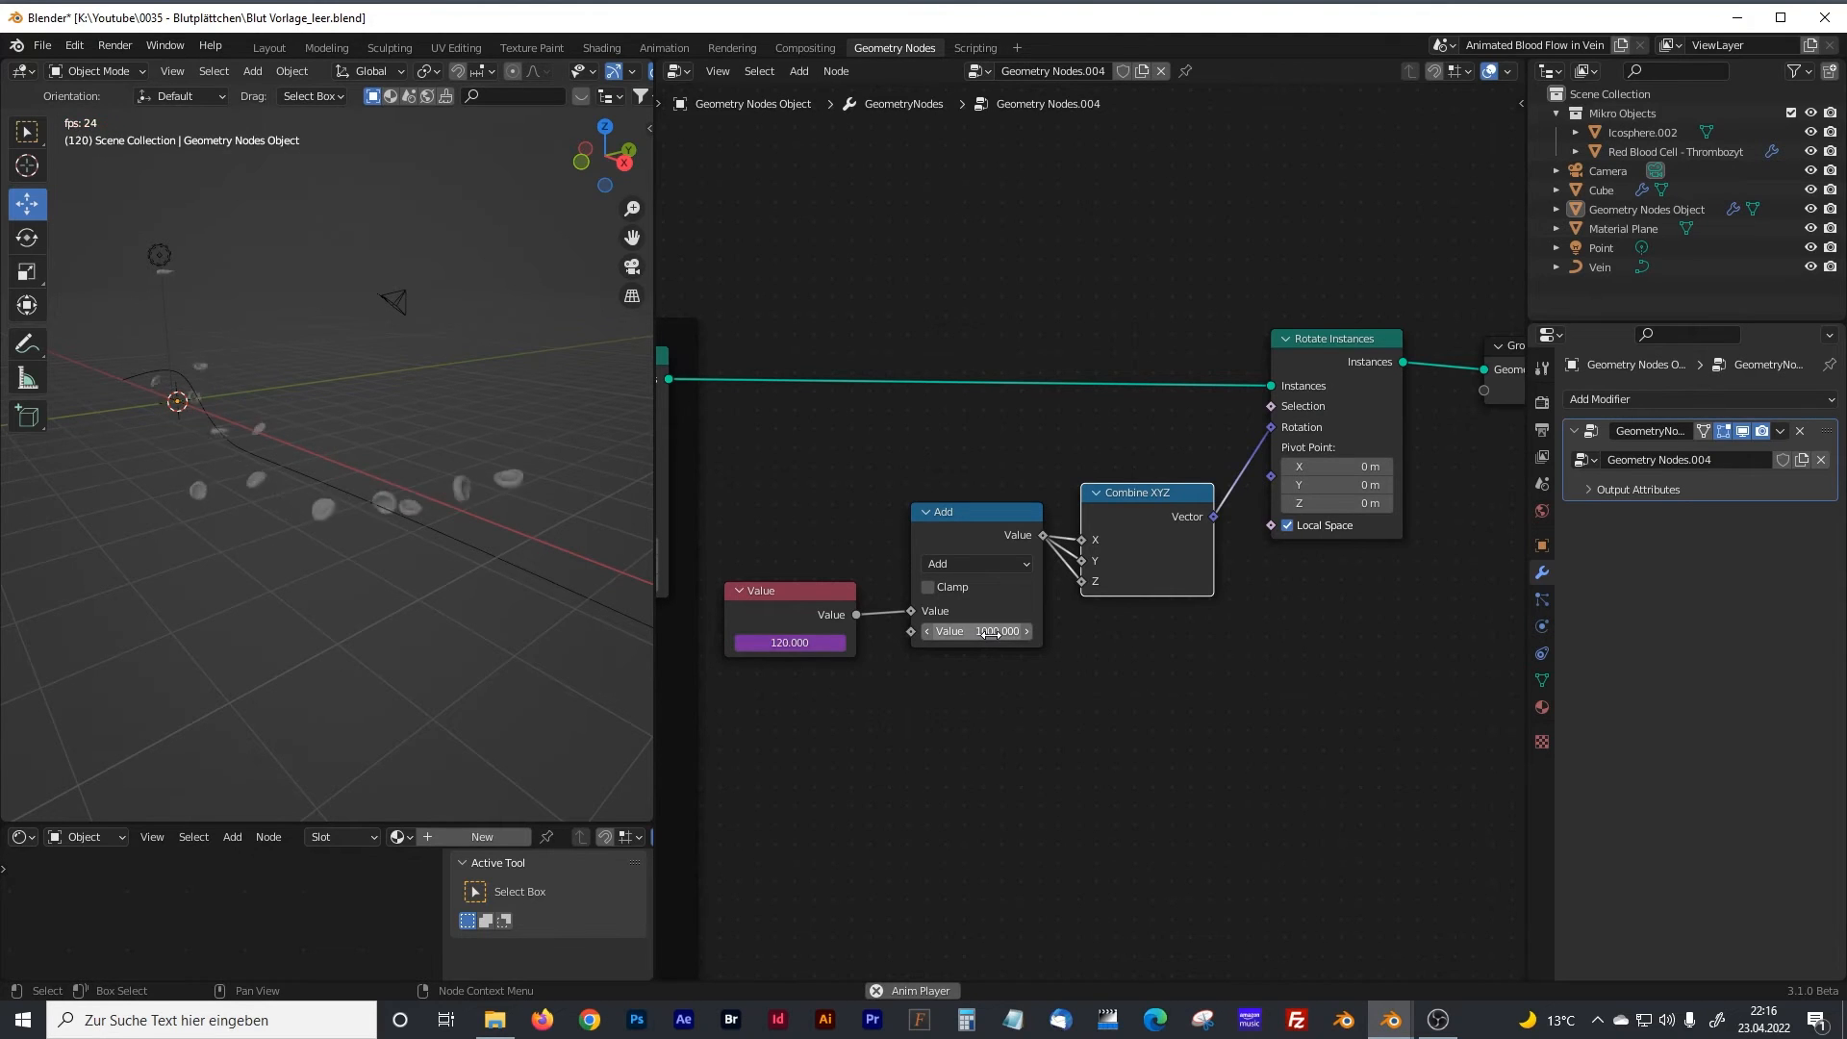
Set the Add node's second value to 1 and play the animation to compare the rotation.
key("space")
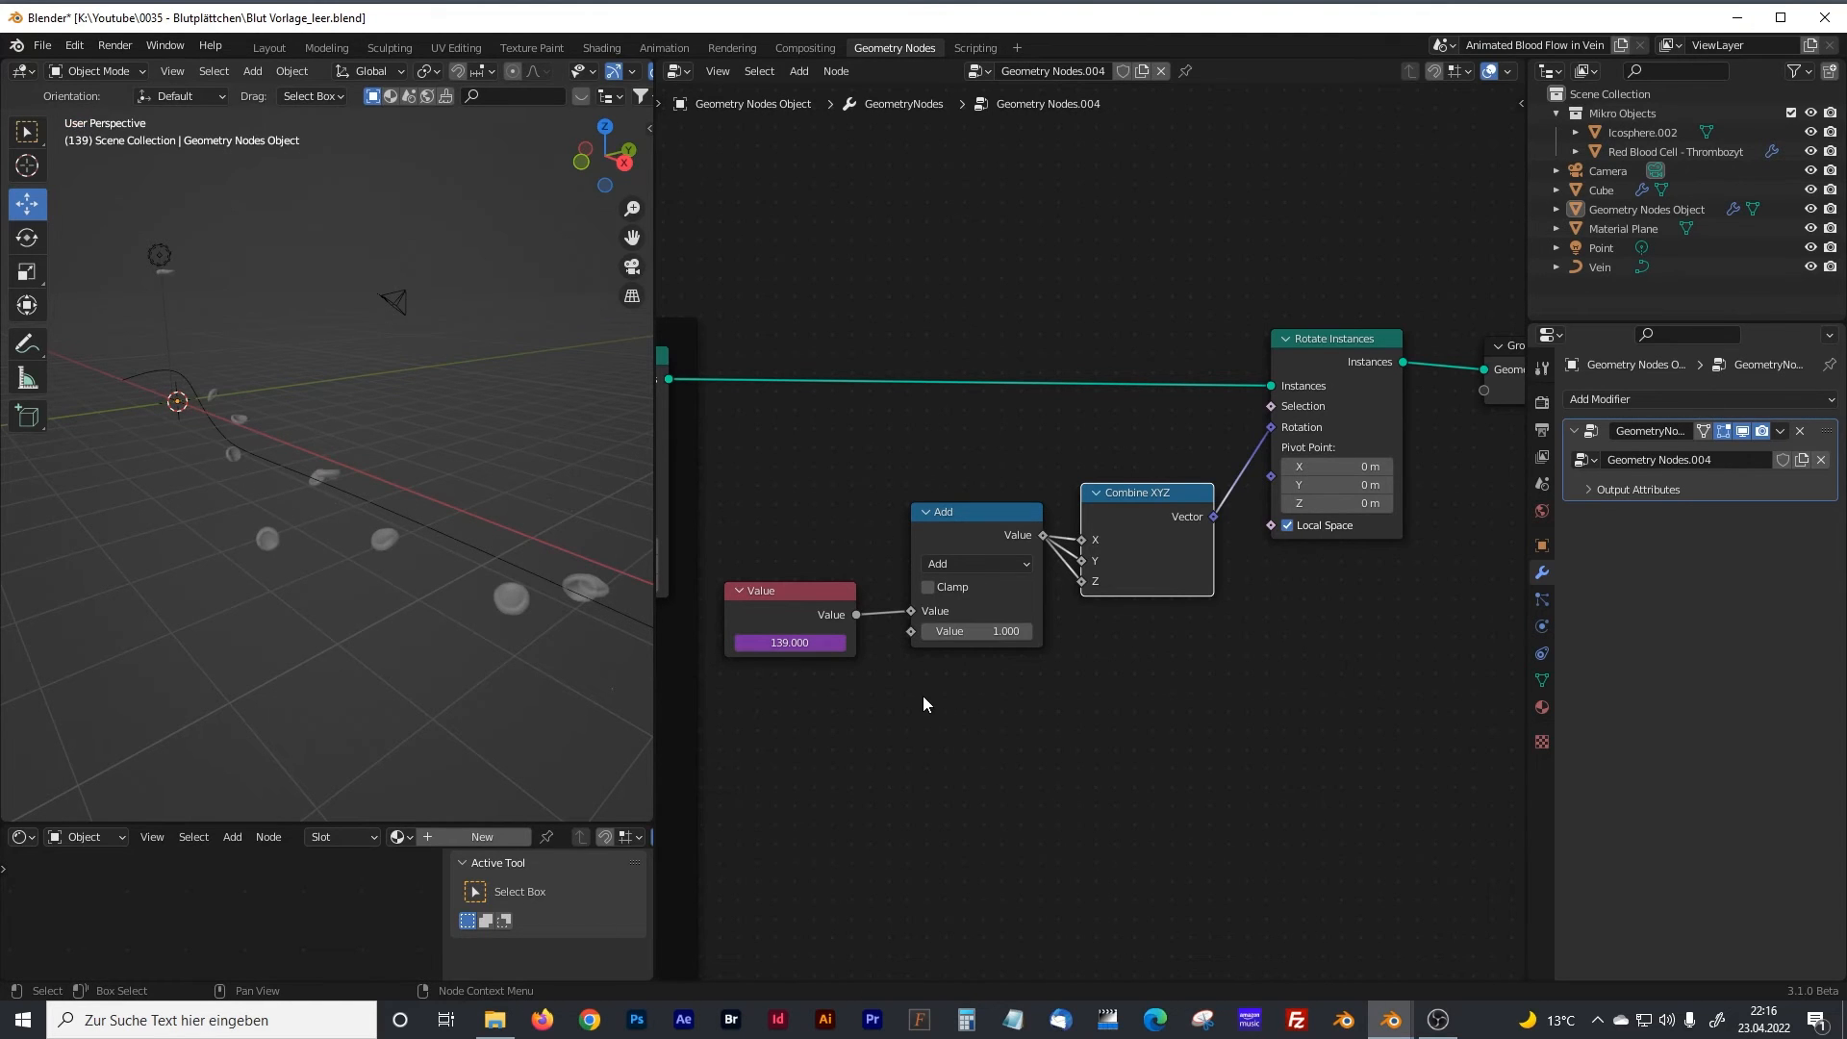
key("space")
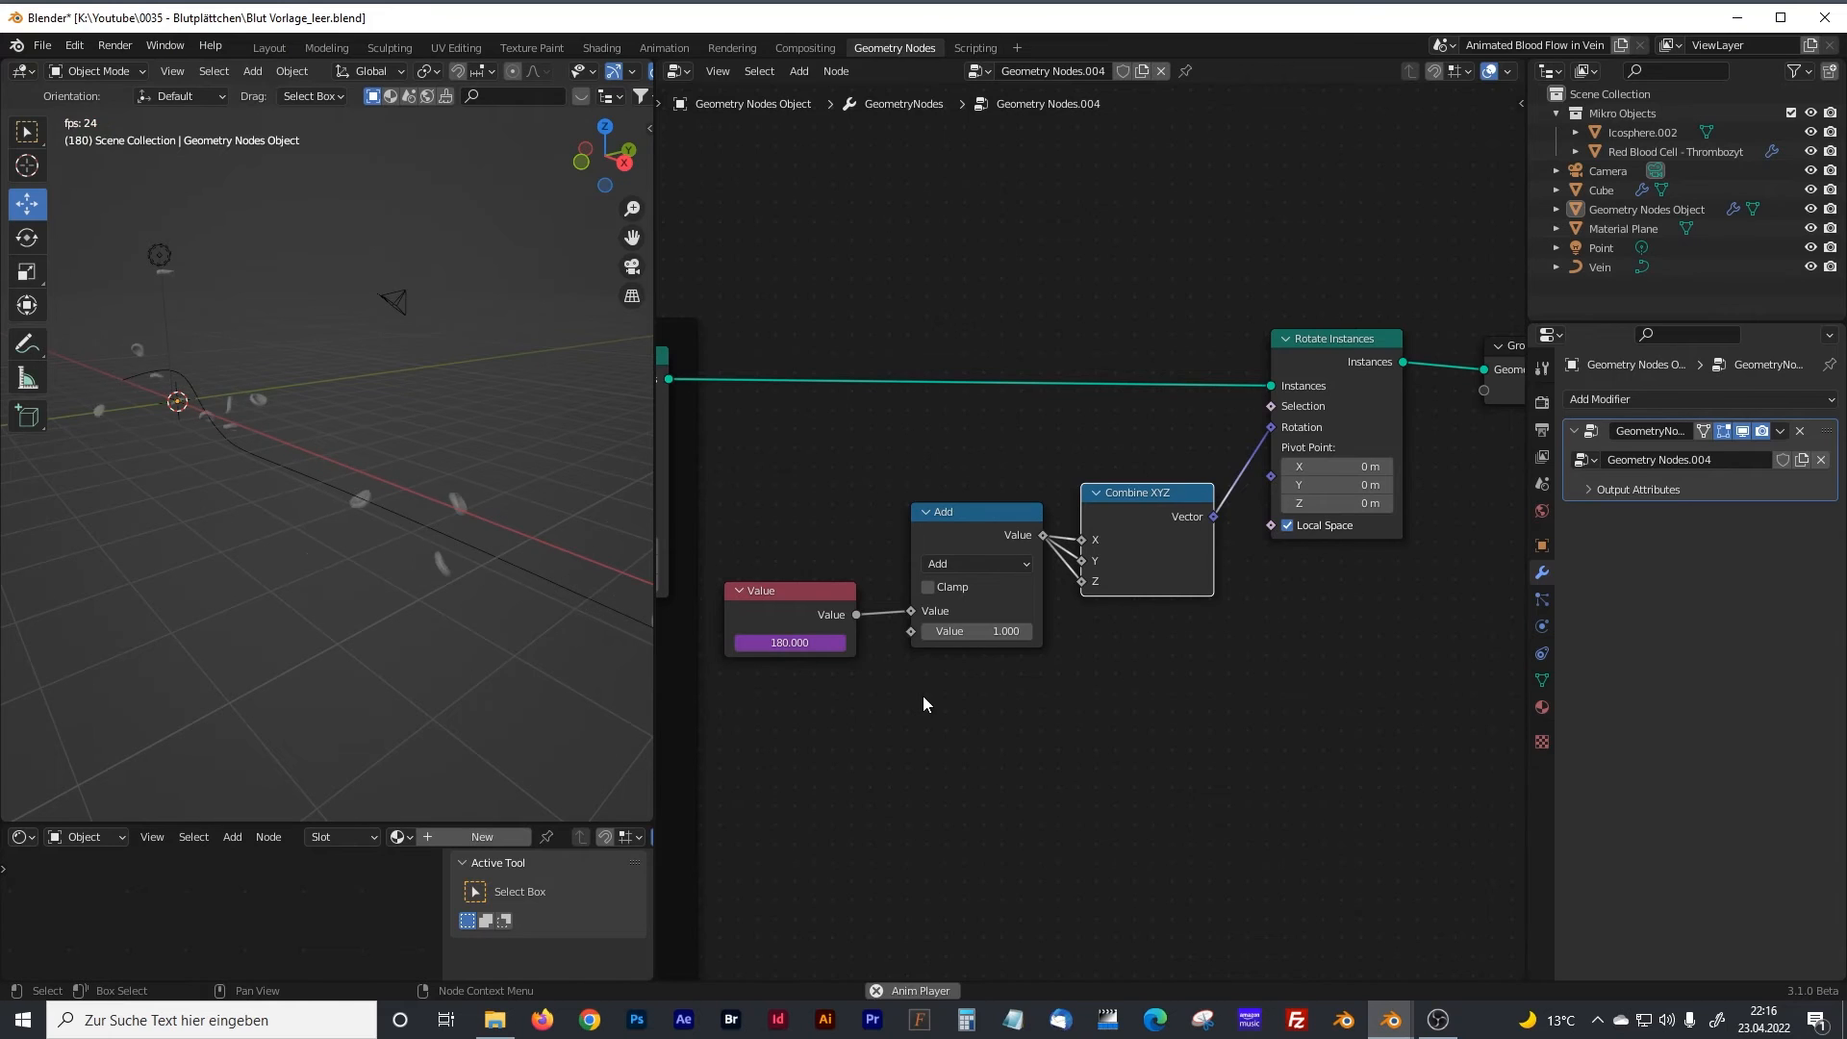
key("space")
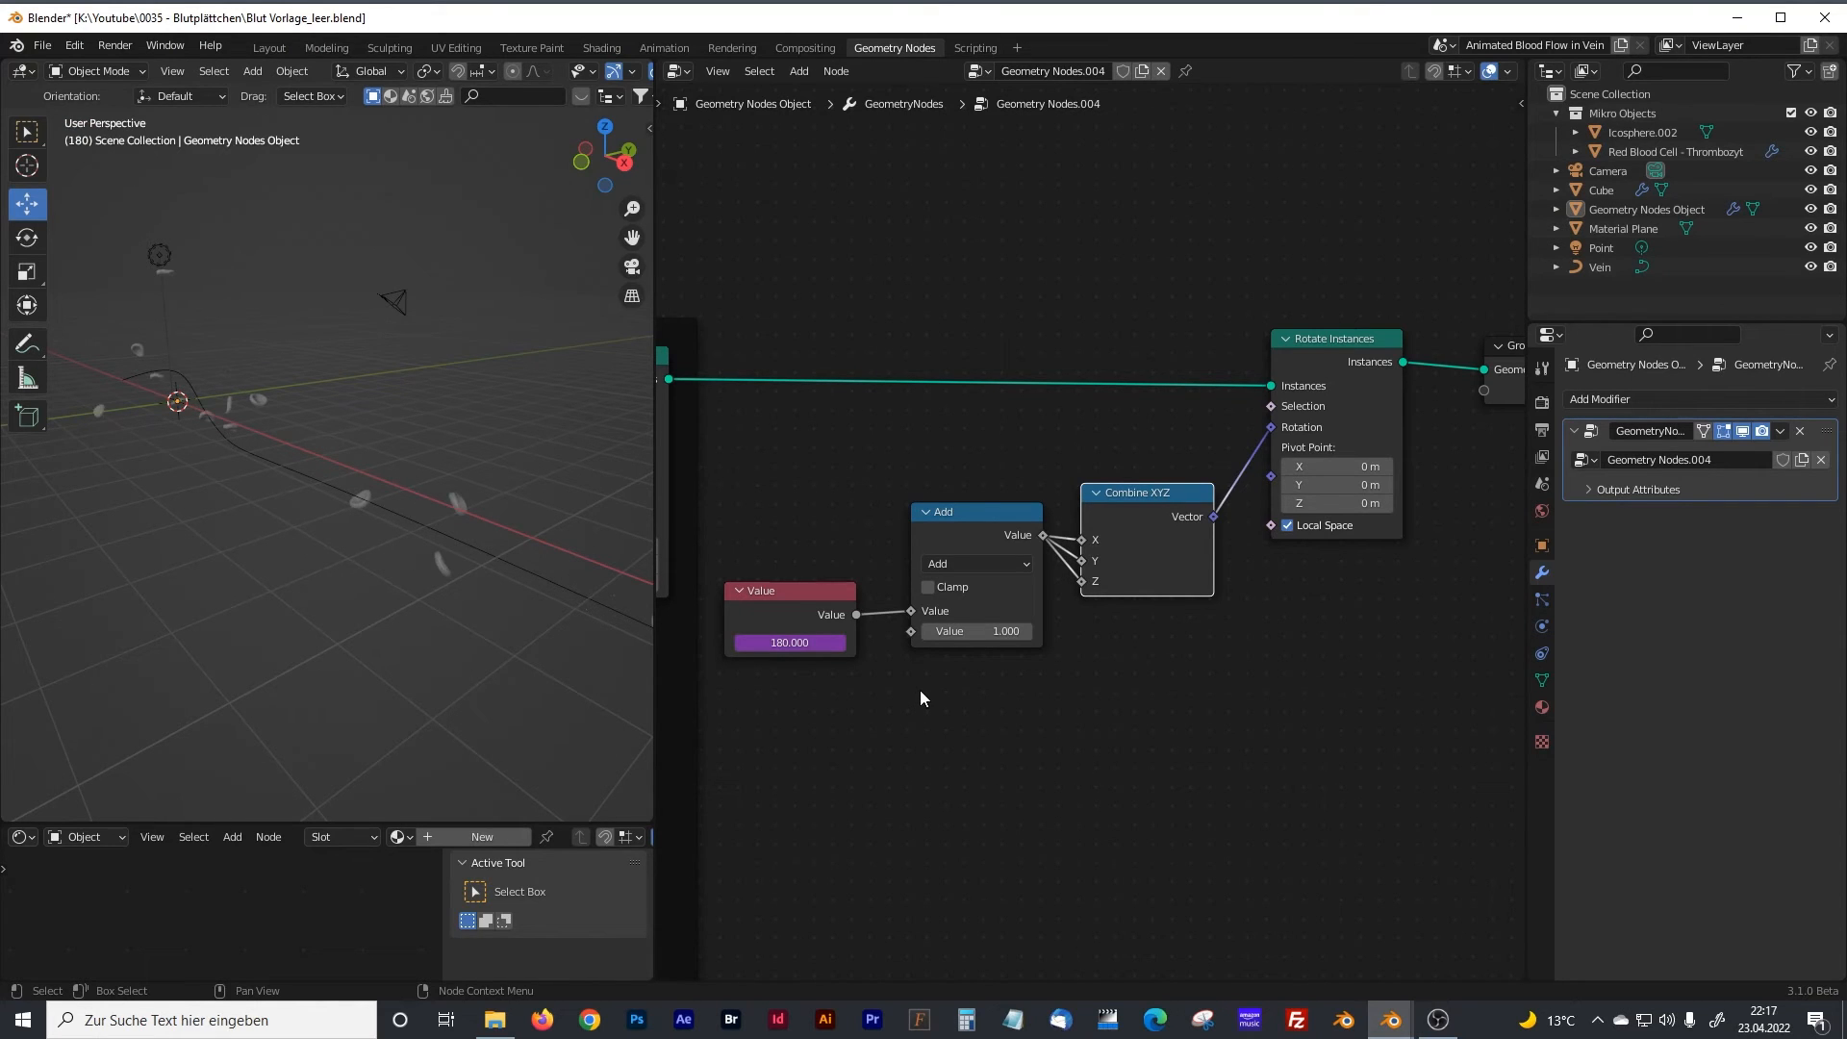
key("space")
key("space")
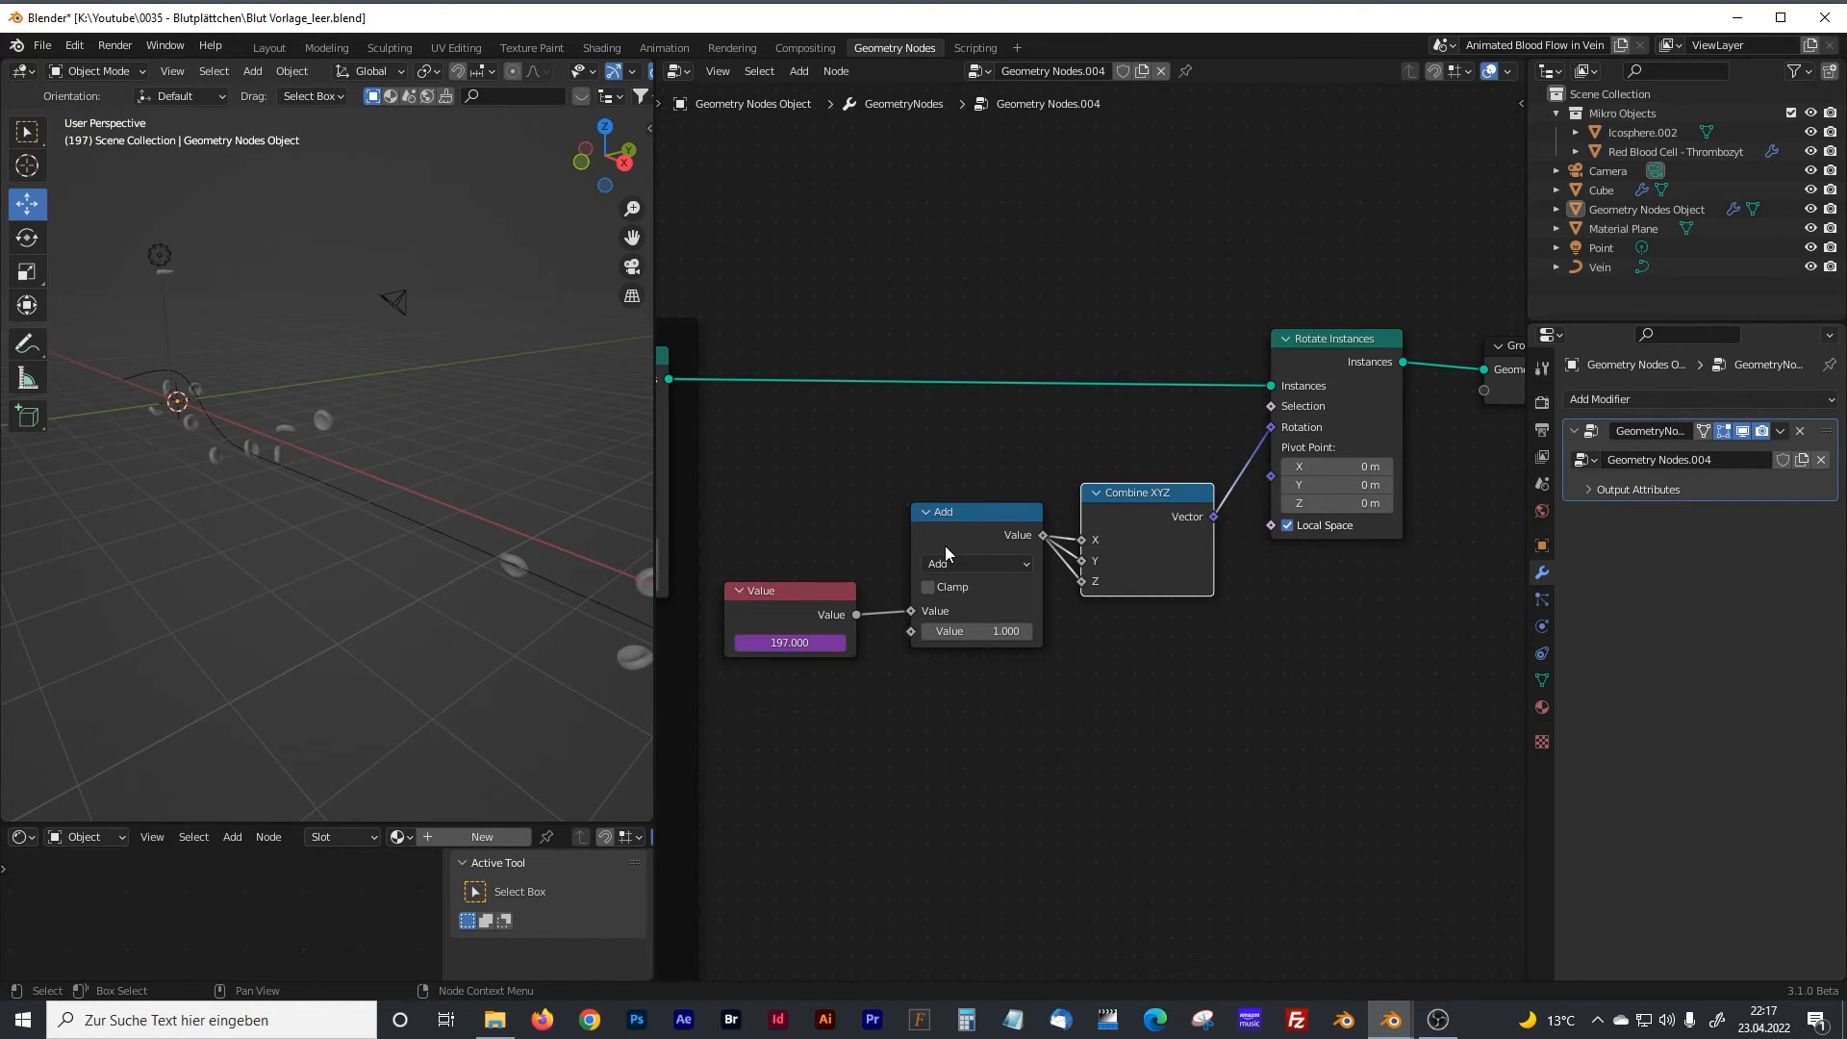
Change the math node's operation to Divide with a second value of 50 and play the animation.
left_click(962, 561)
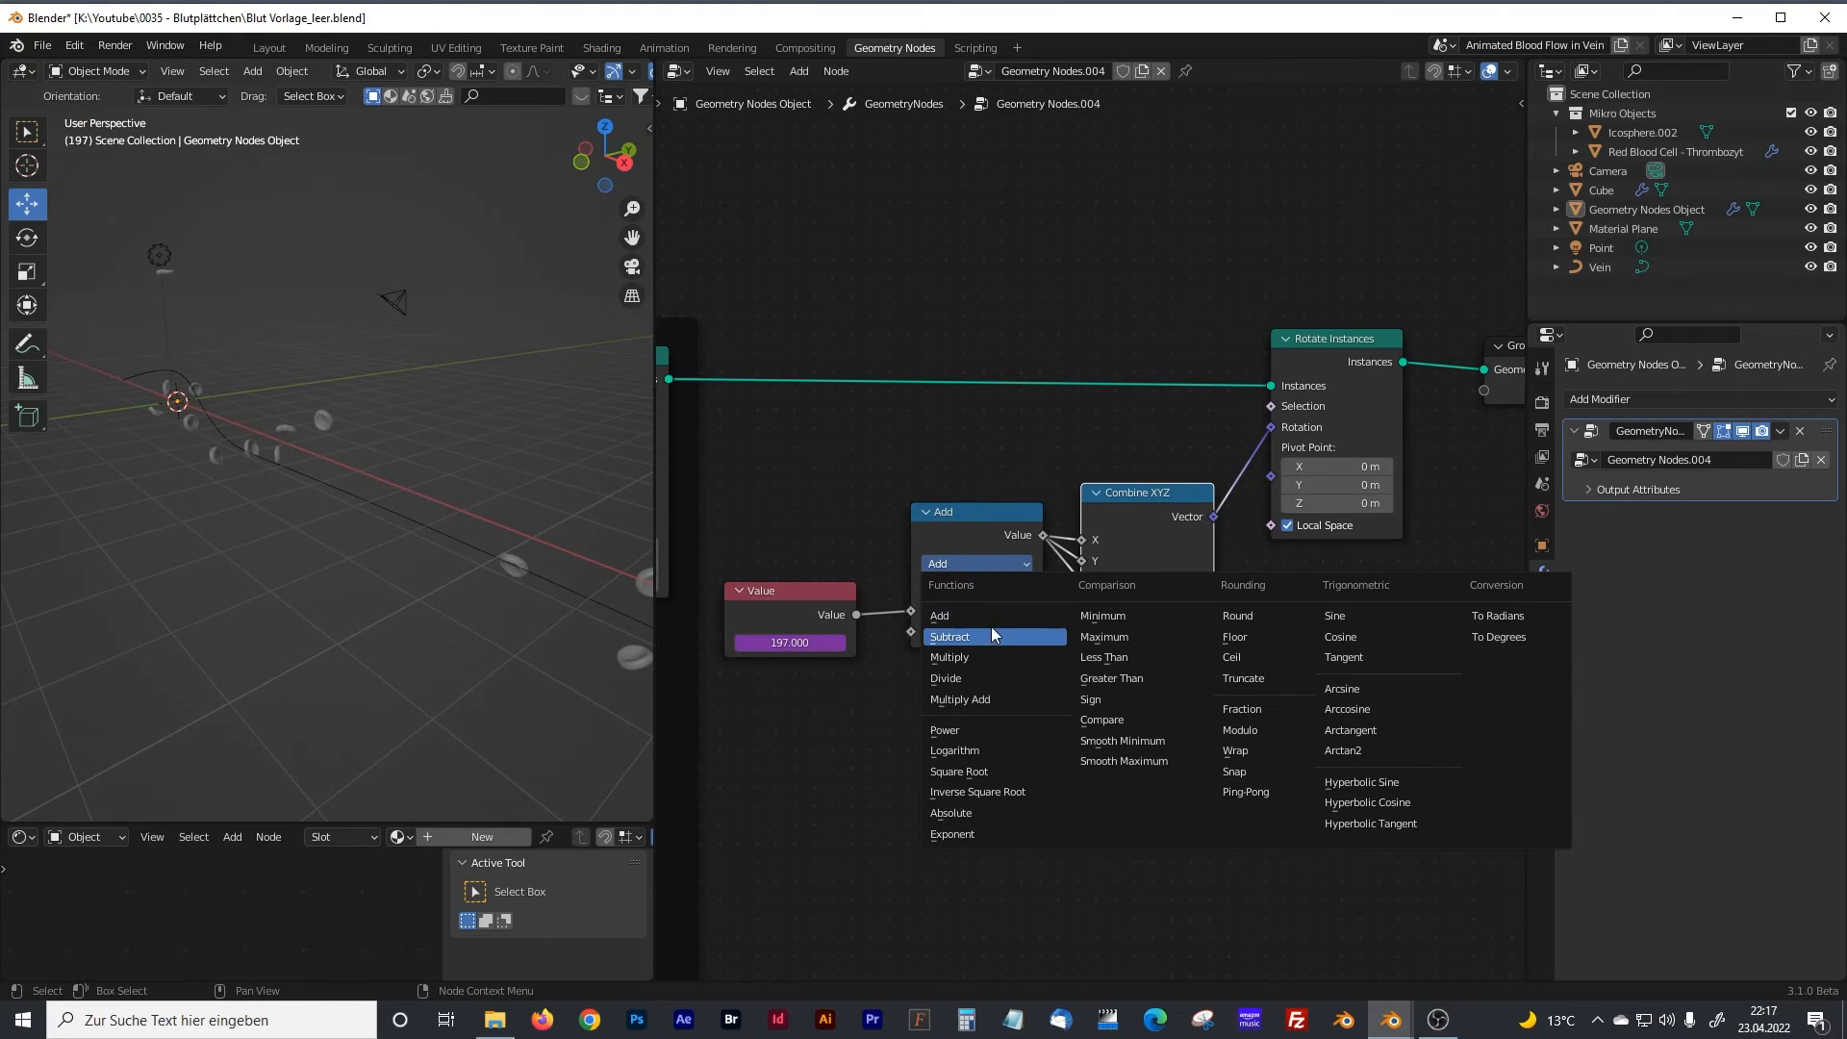
left_click(956, 678)
left_click(1008, 633)
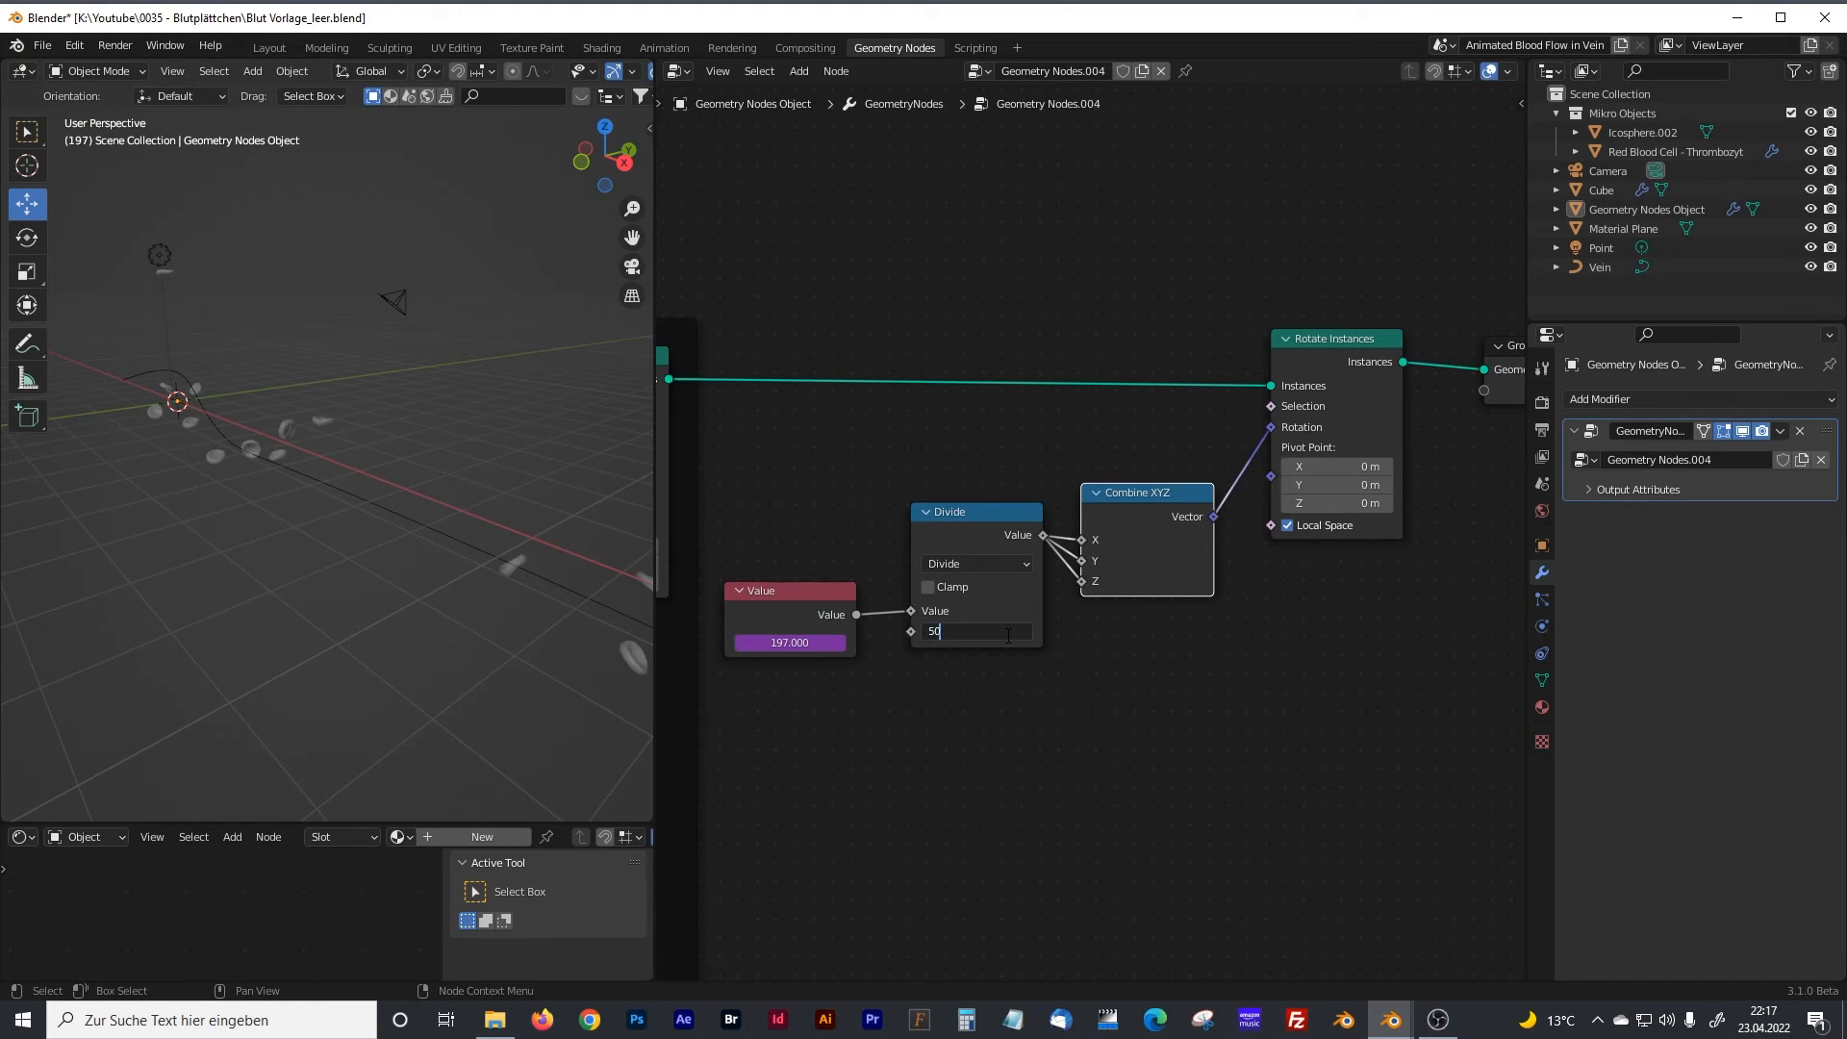
key("Return")
key("space")
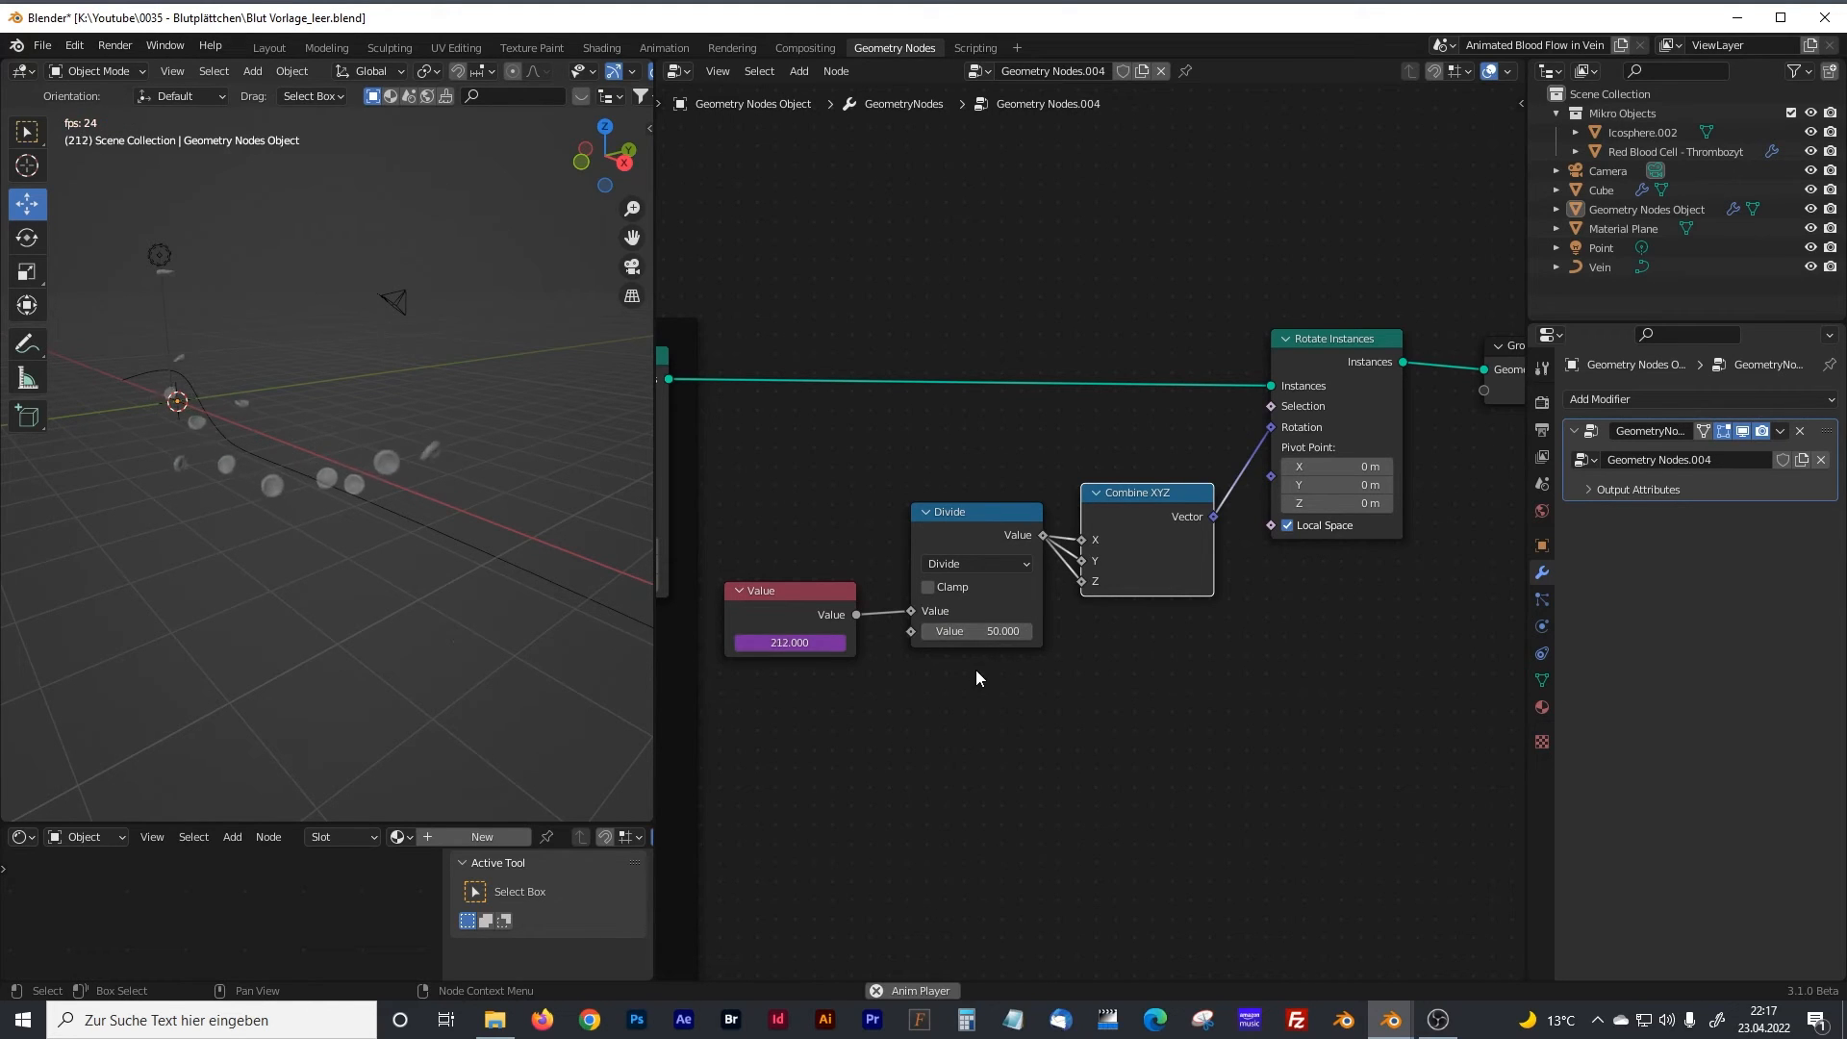
key("space")
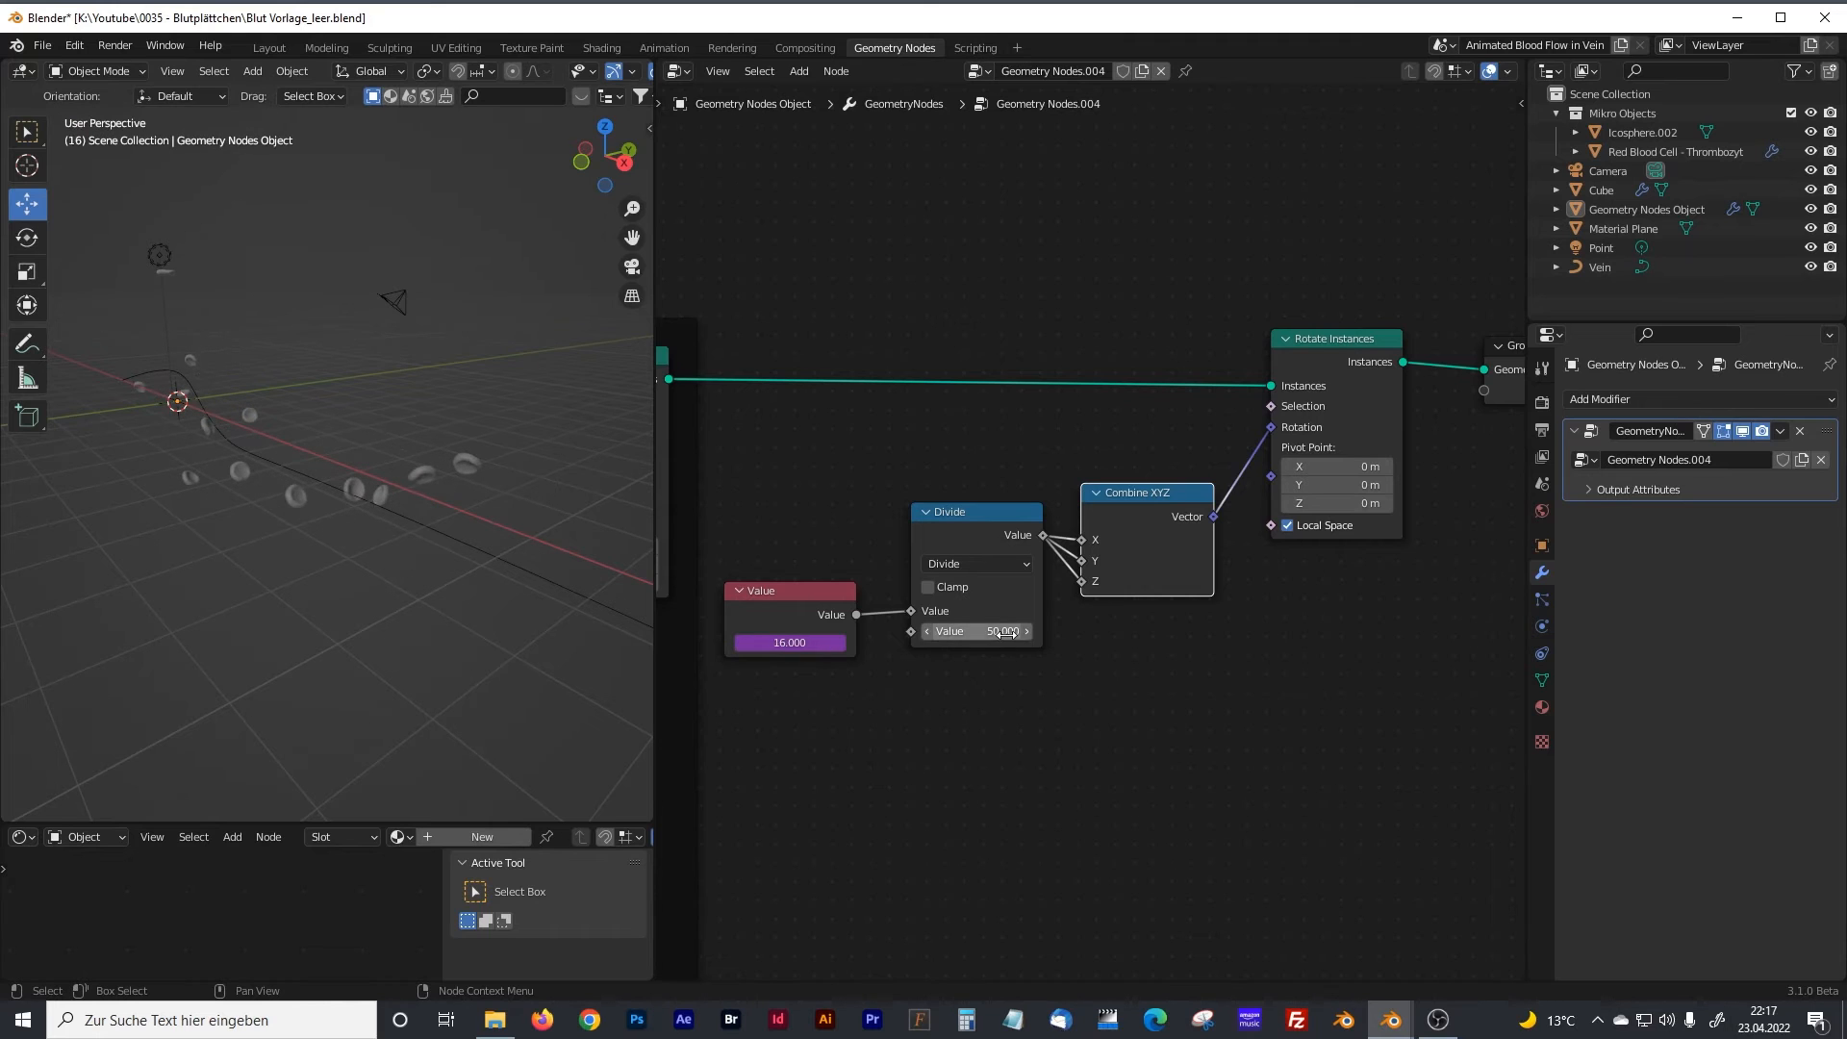
Set the Divide node's second value to 10 and play the animation.
left_click(1009, 631)
type("10")
key("Return")
key("space")
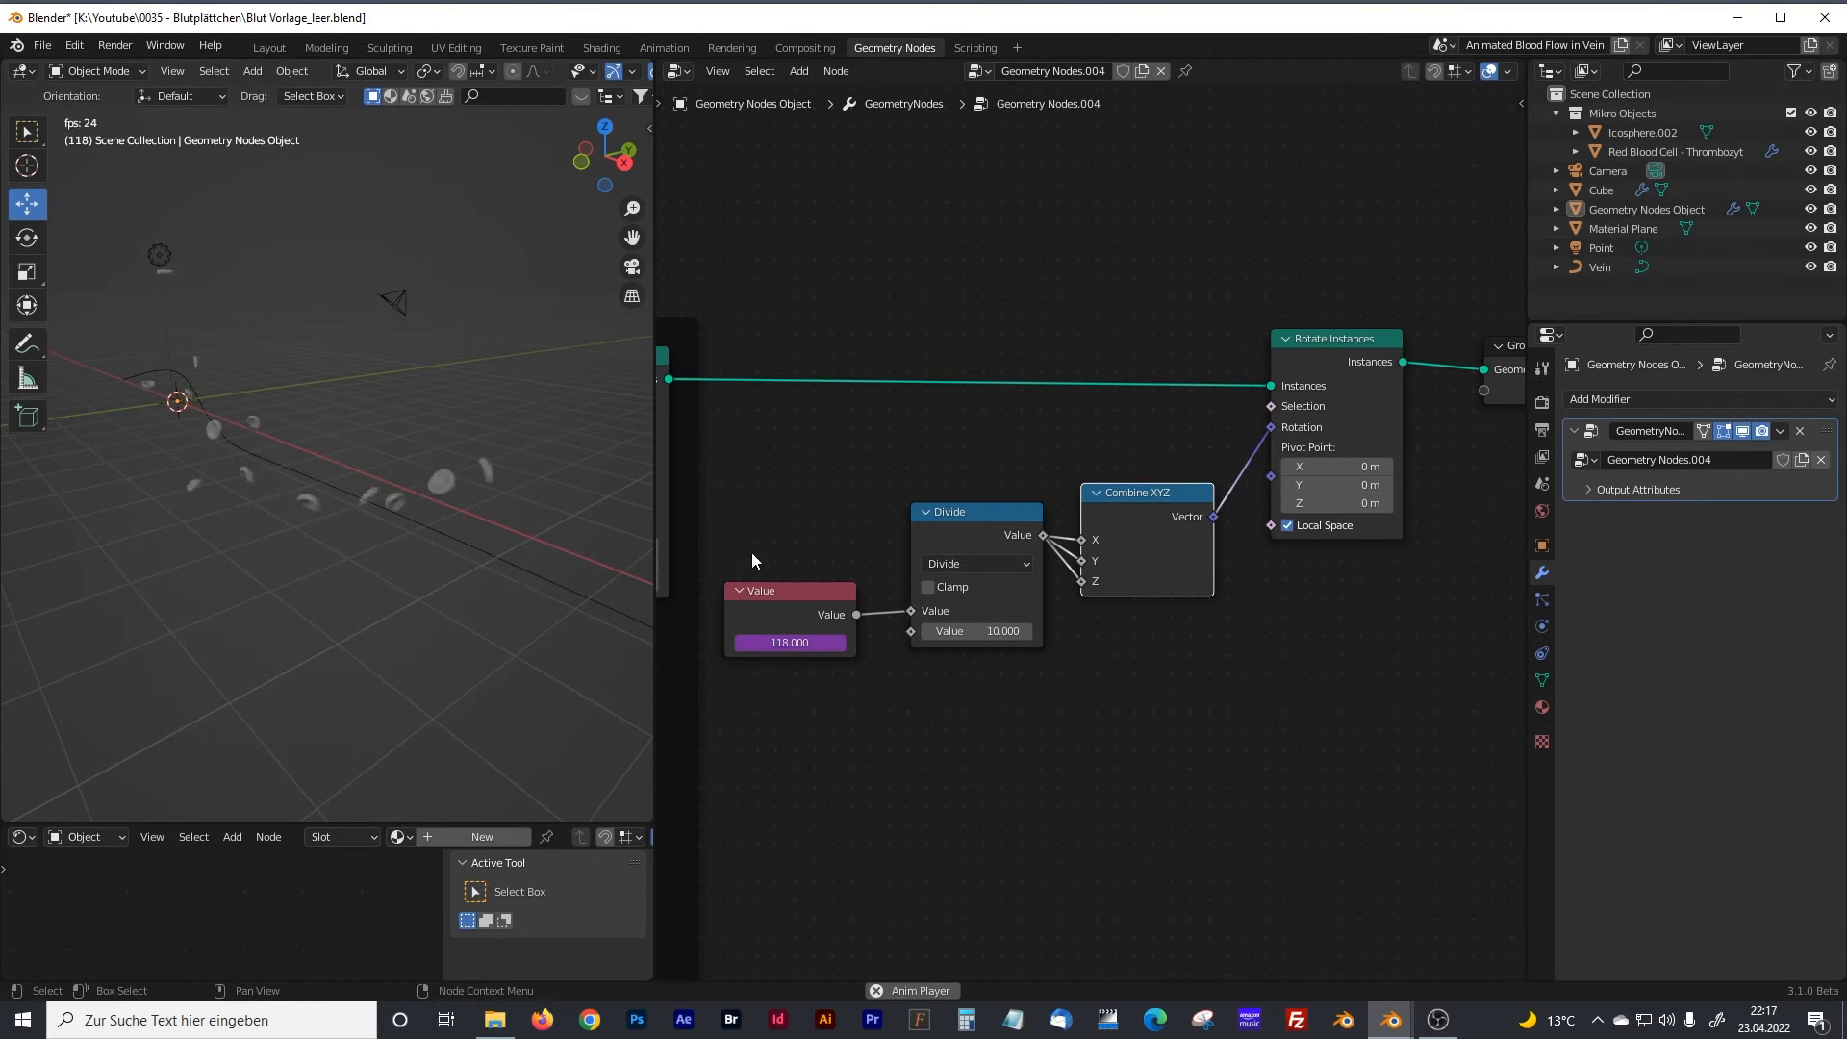
Set the Divide node's second value to 20, check the rotation during playback, and stop the animation.
left_click(1000, 631)
type("20")
key("Return")
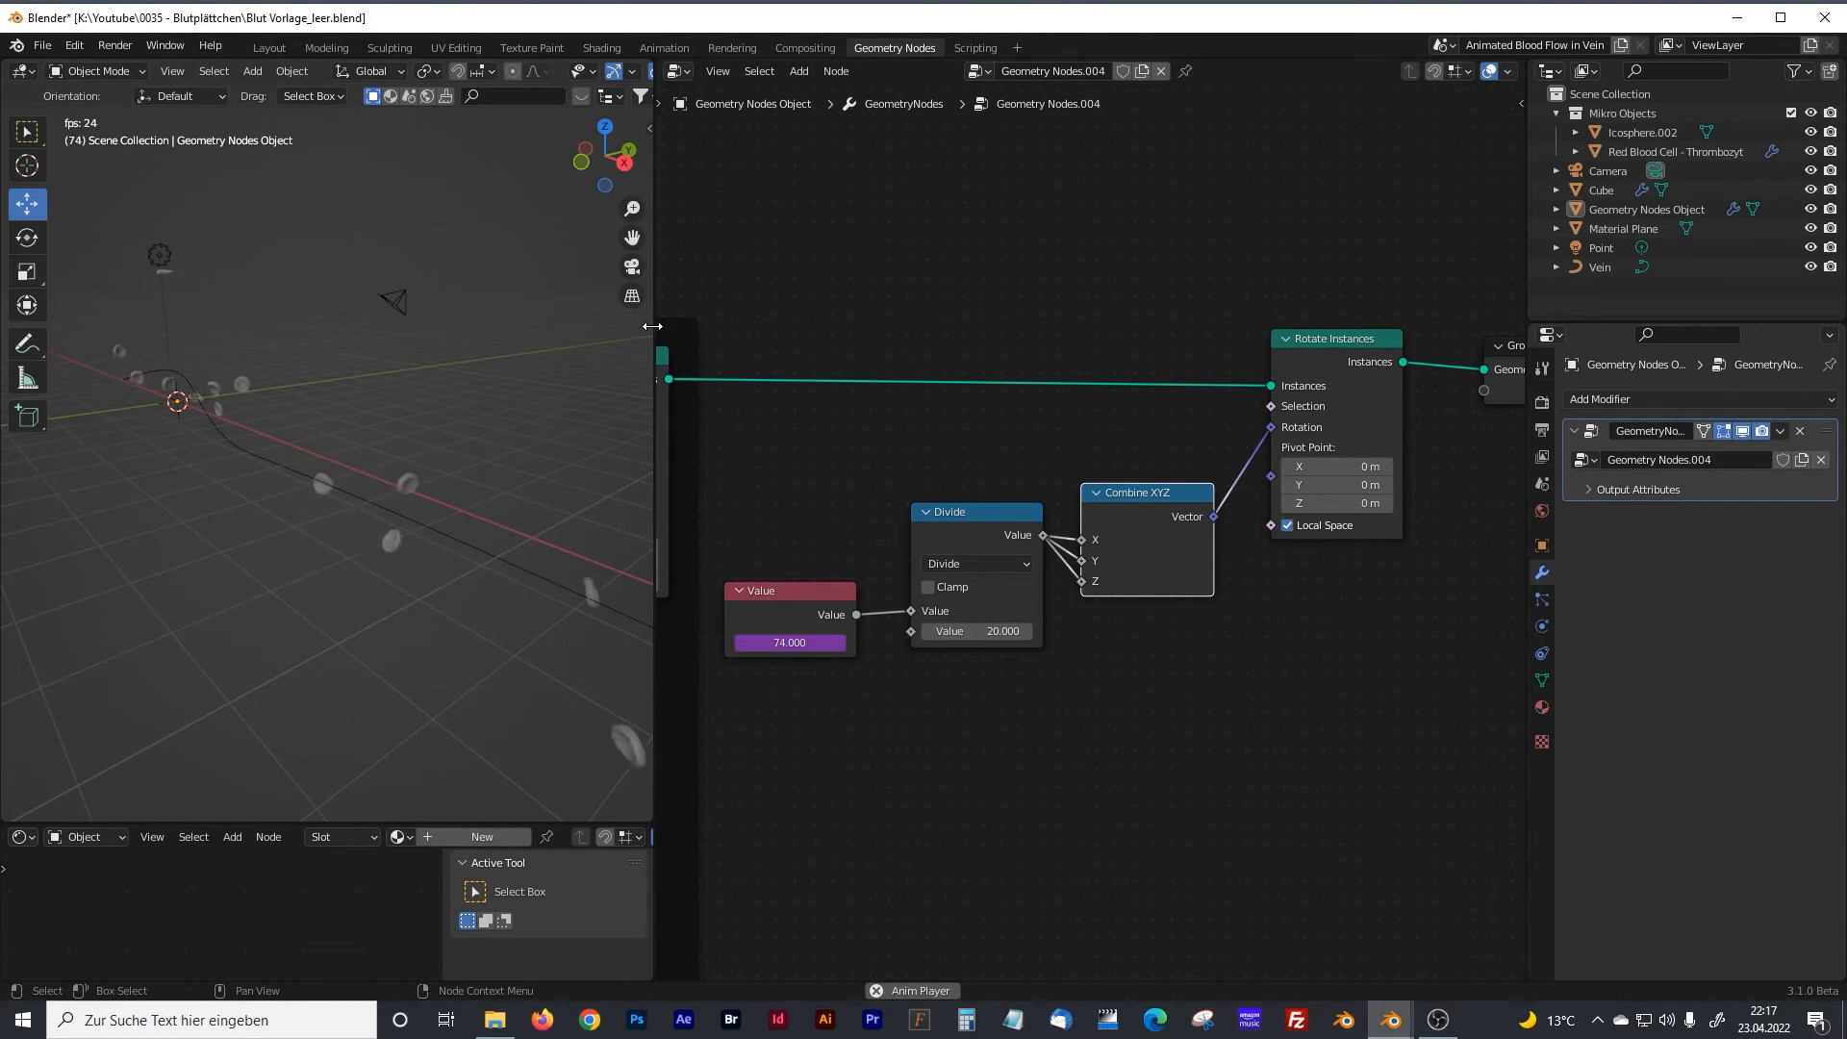
key("space")
Enter Edit Mode on the Vein curve and move its far end control point to reshape the path.
scroll(486, 537, "down", 2)
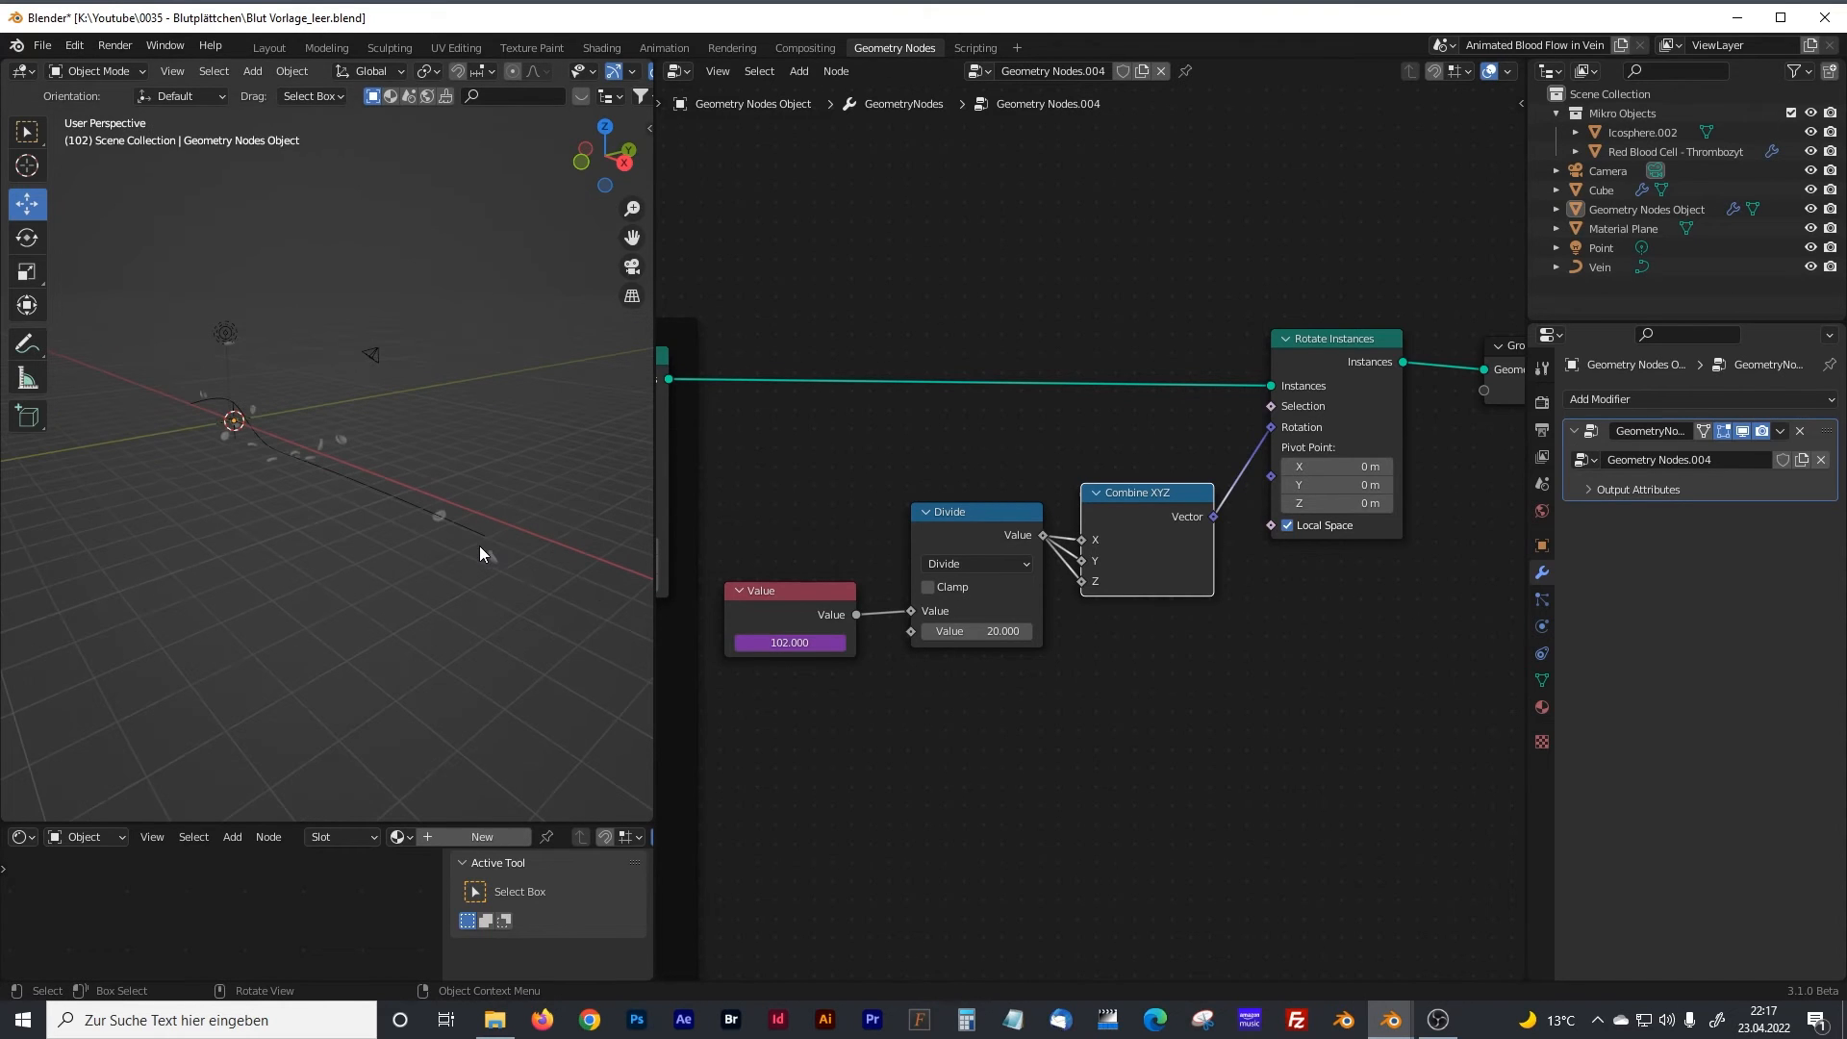
left_click(453, 523)
key("Tab")
left_click_drag(547, 568, 392, 518)
middle_click_drag(410, 544, 434, 539)
left_click_drag(312, 434, 313, 444)
left_click_drag(459, 429, 462, 377)
middle_click_drag(461, 378, 461, 464)
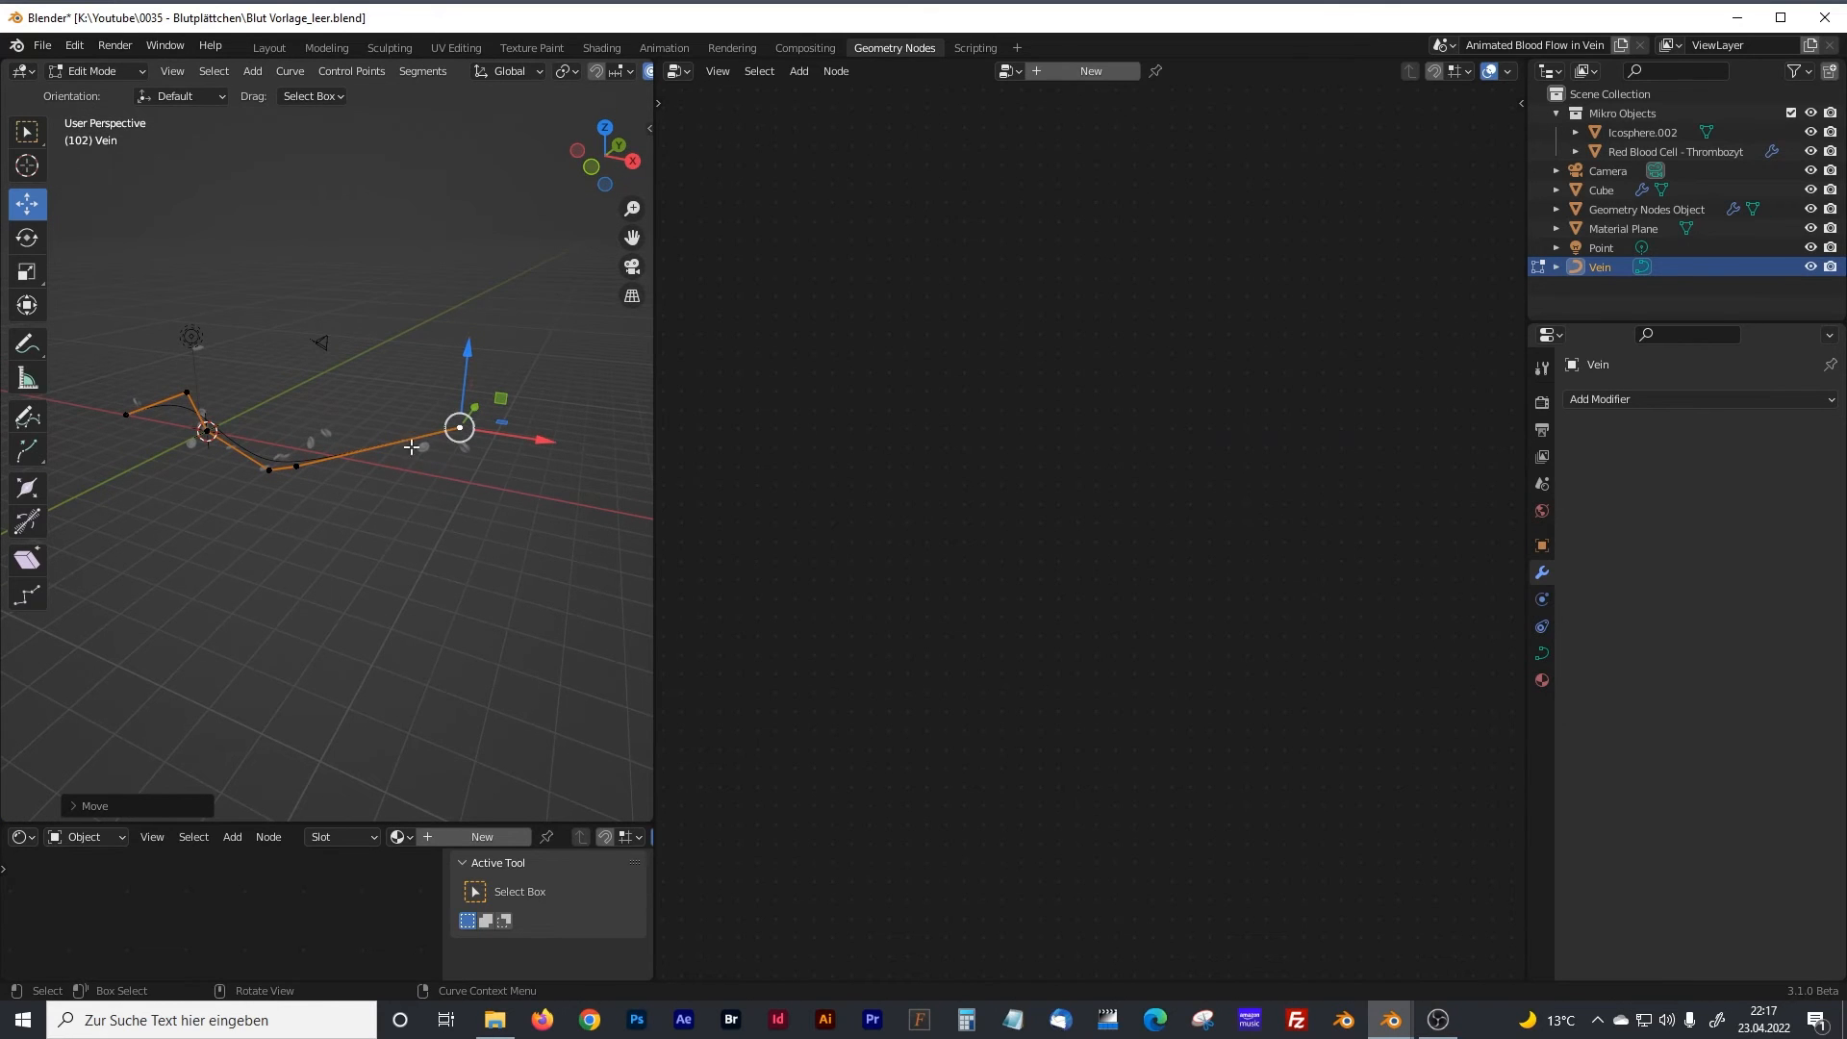
Reposition the Vein curve's end point again, leave Edit Mode, and play the animation along the reshaped path.
left_click(547, 560)
left_click_drag(593, 375, 590, 432)
middle_click_drag(588, 515, 463, 546, "shift")
left_click_drag(462, 546, 404, 588)
key("Tab")
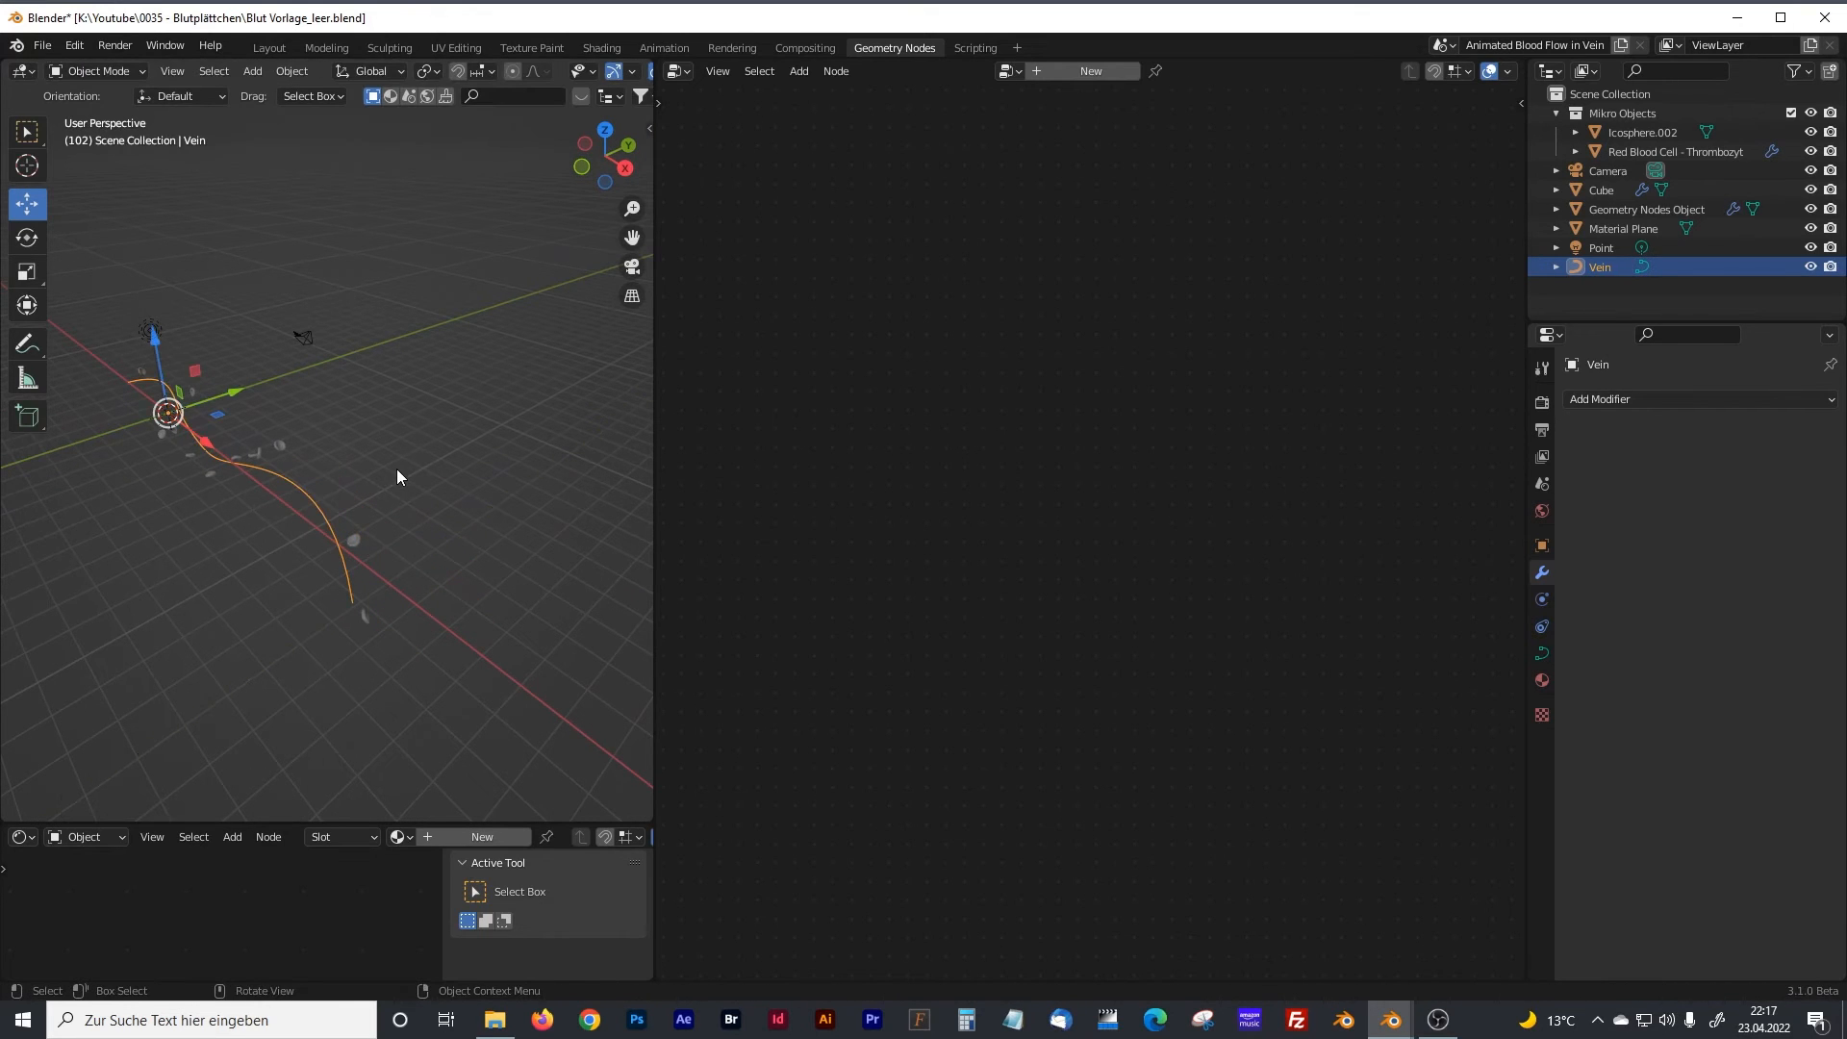
key("space")
middle_click_drag(397, 469, 312, 468)
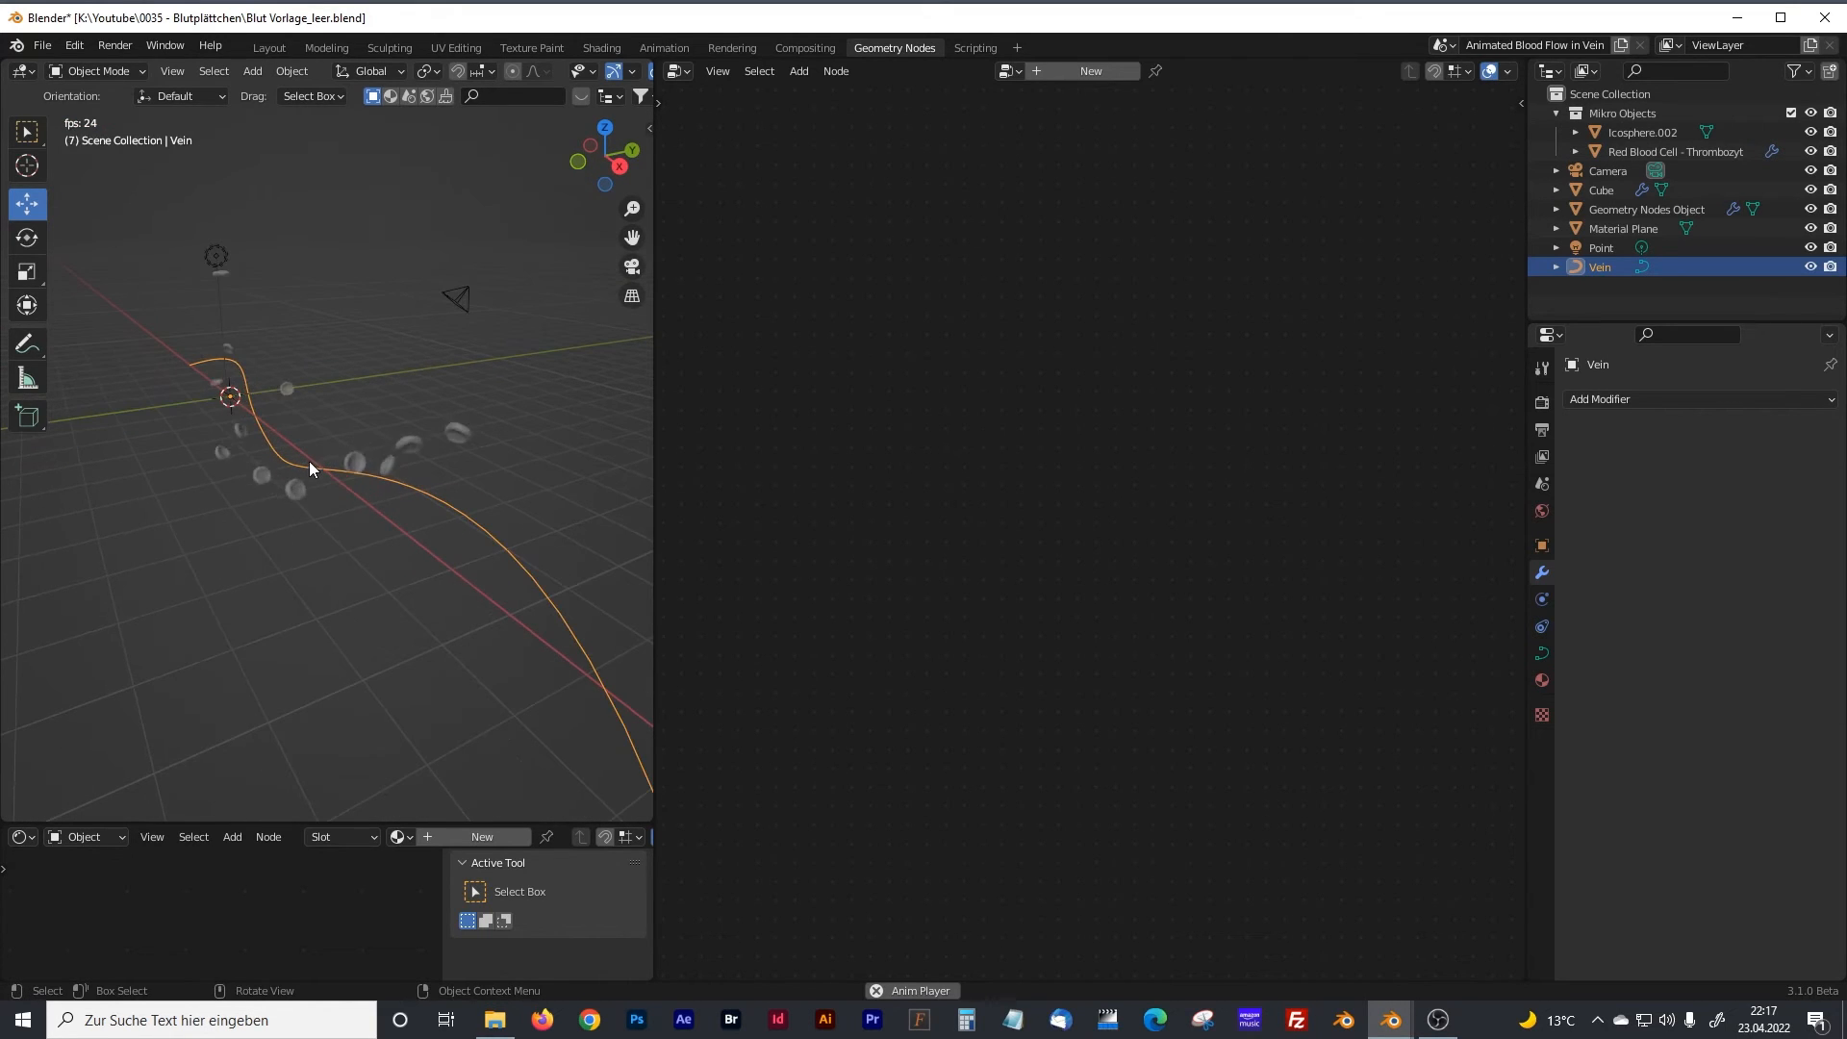
Frame Geometry Nodes Object's Value, Divide, Combine XYZ and Rotate Instances nodes together and label the frame "Random Rotation Animation".
left_click(1604, 206)
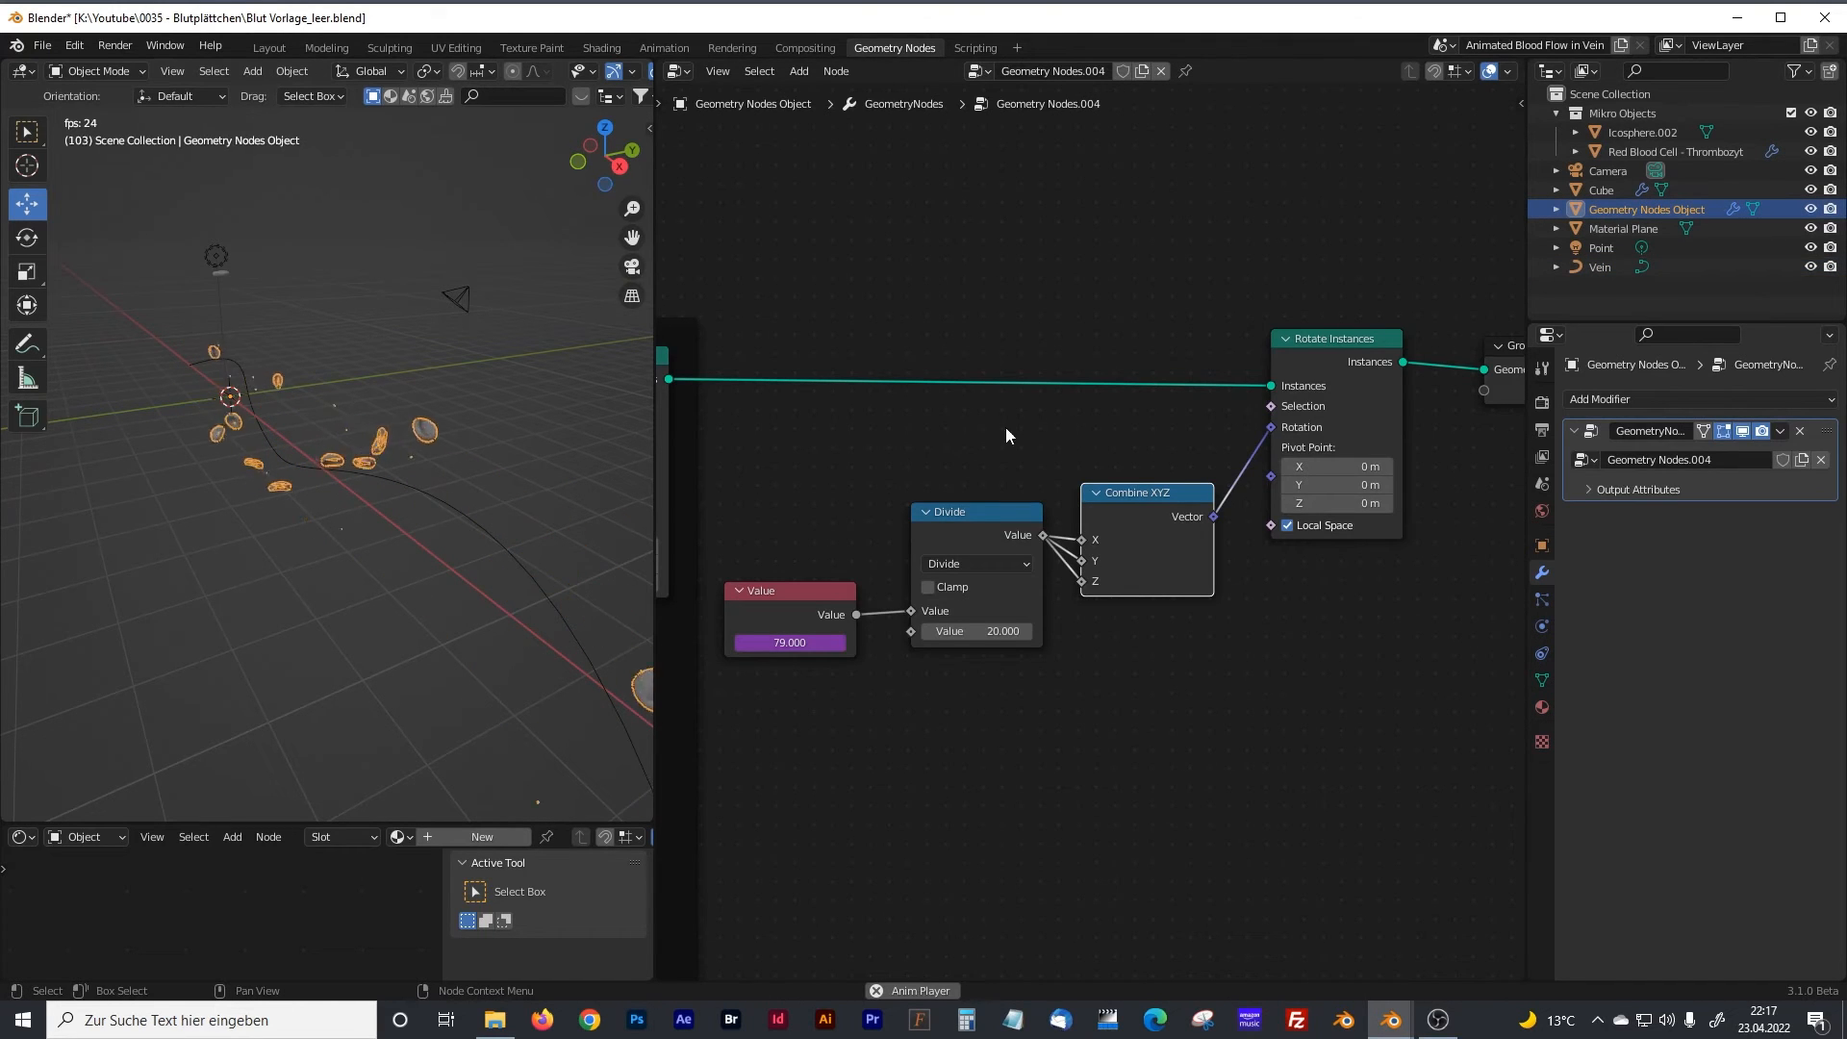
left_click_drag(658, 307, 334, 317)
scroll(1095, 436, "down", 2)
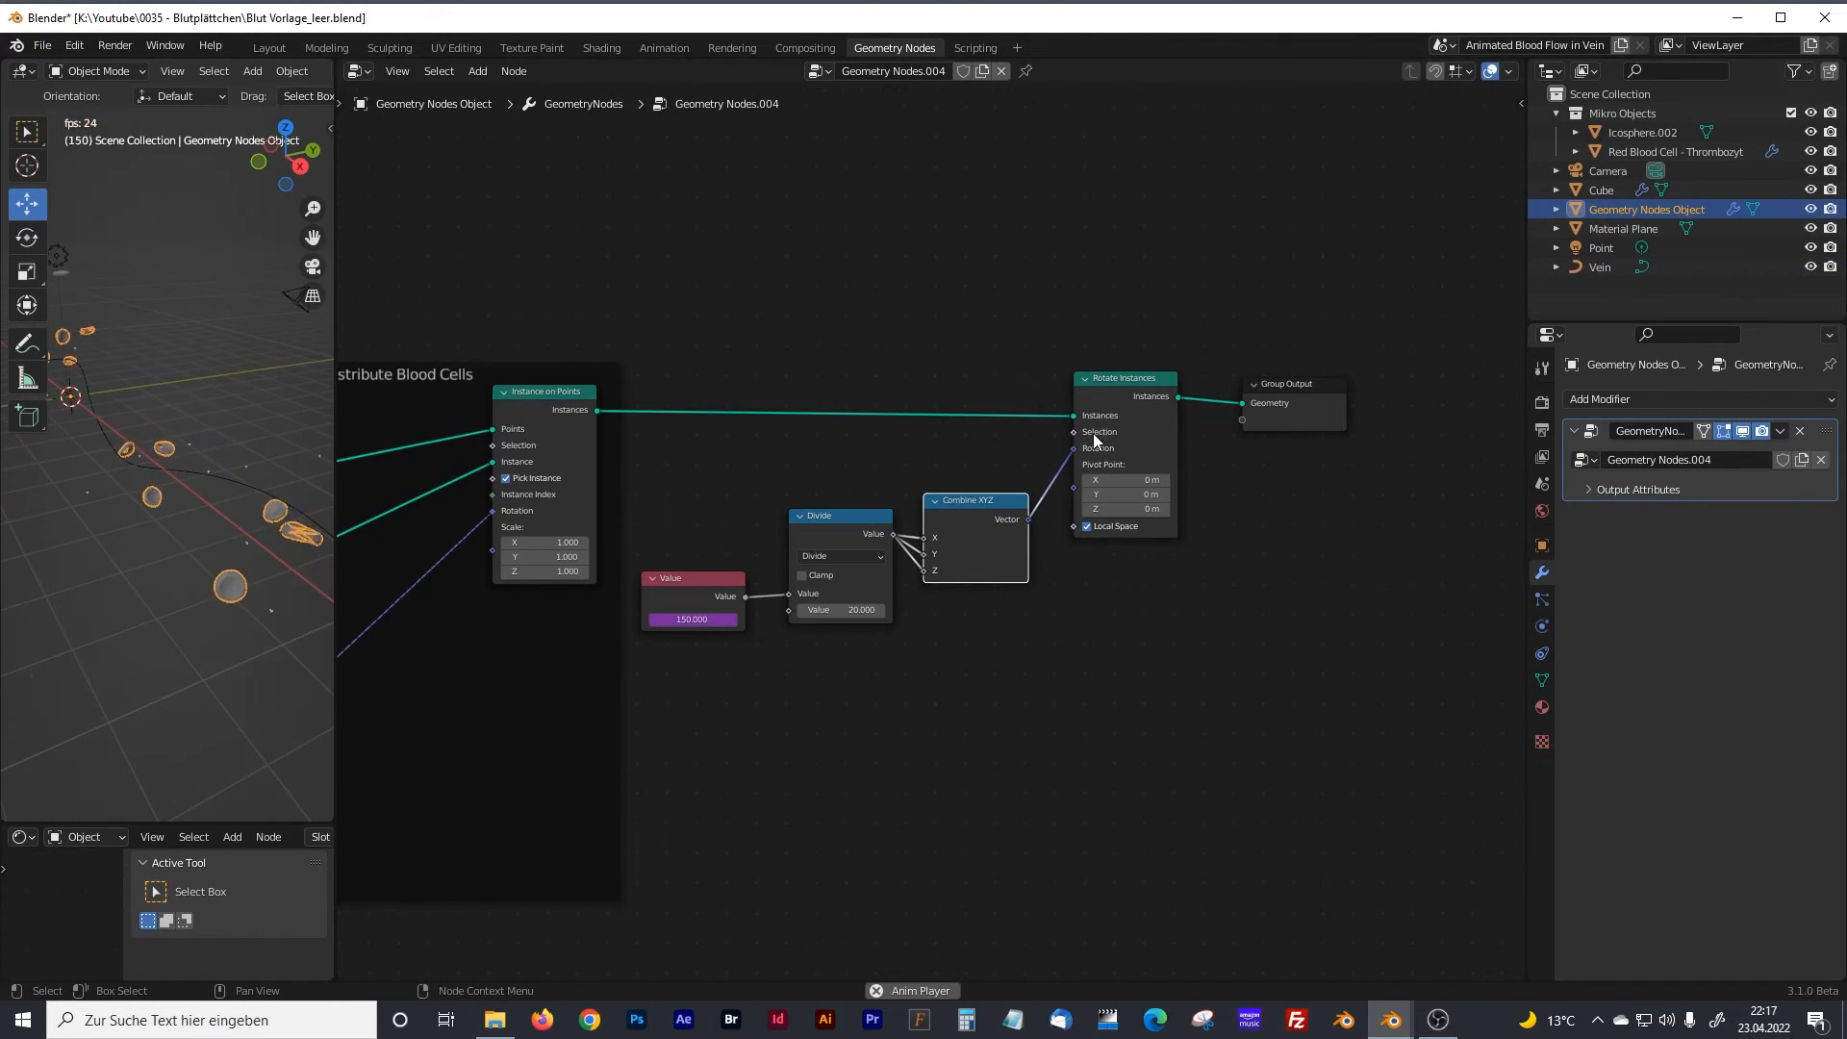
left_click_drag(639, 327, 1195, 715)
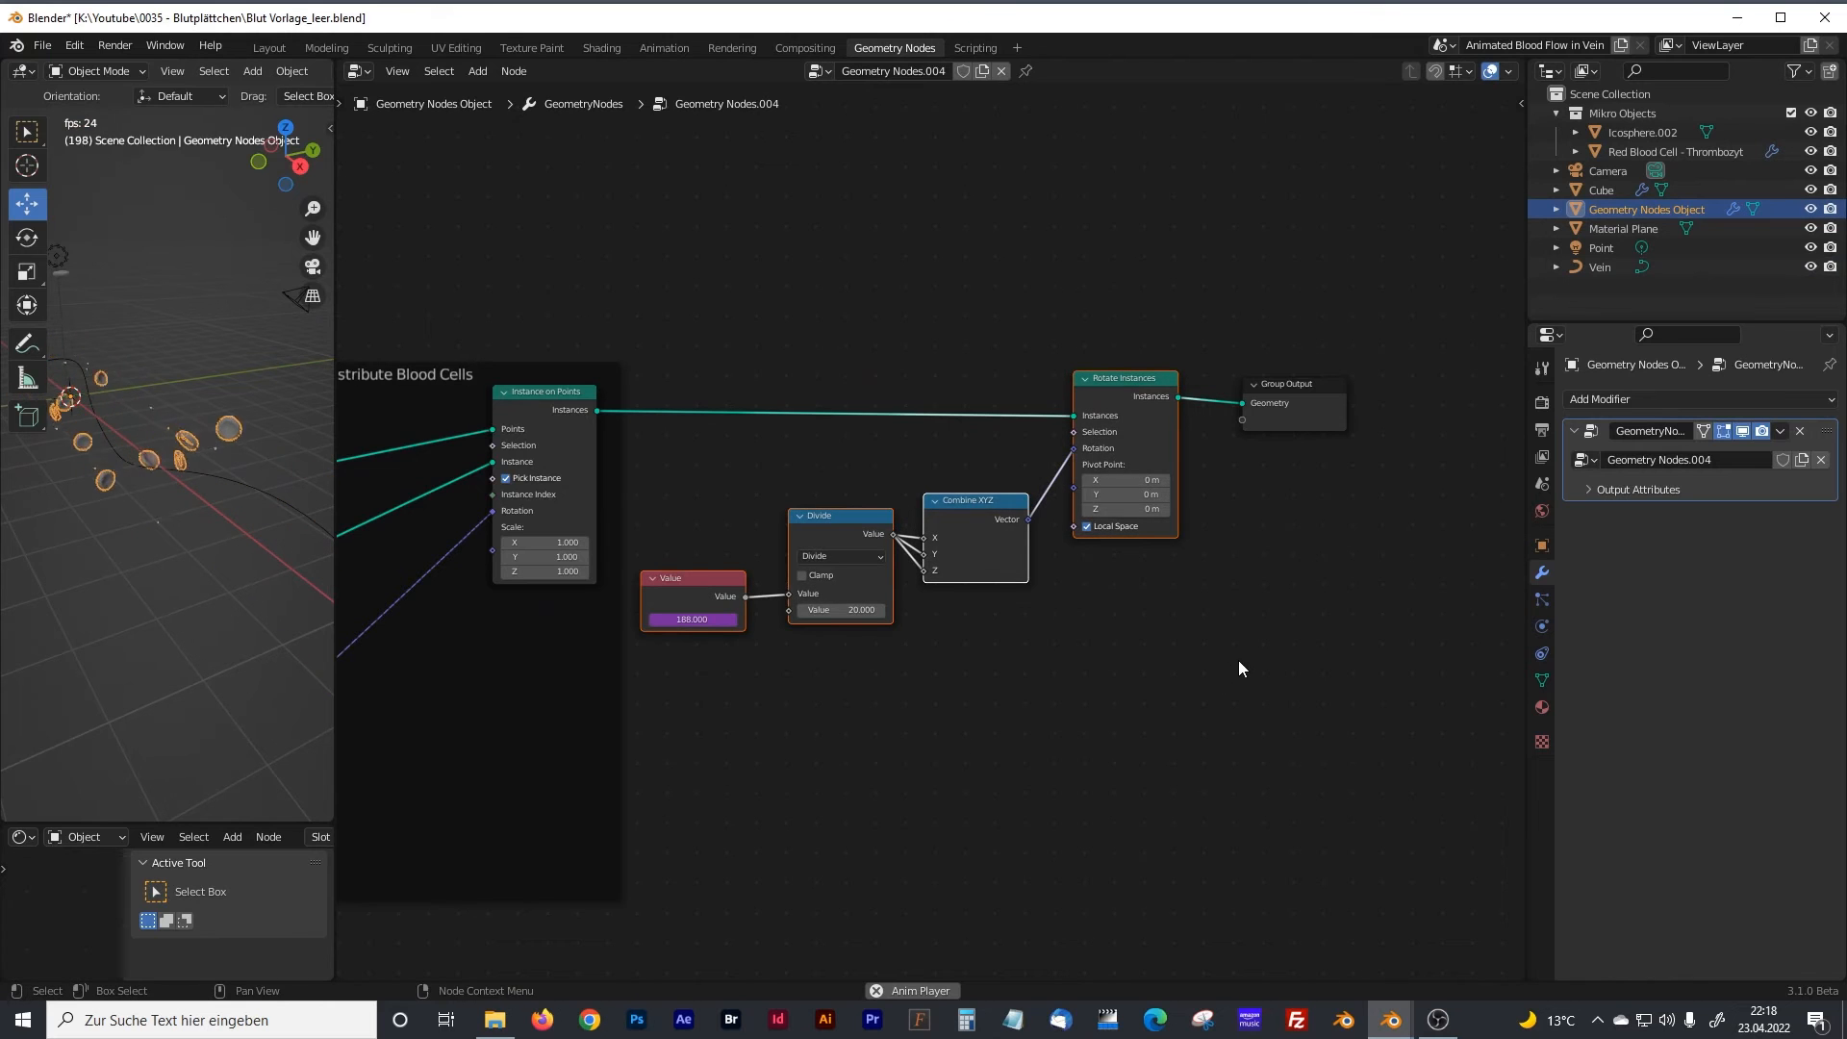
key("ctrl+j")
left_click_drag(934, 354, 956, 366)
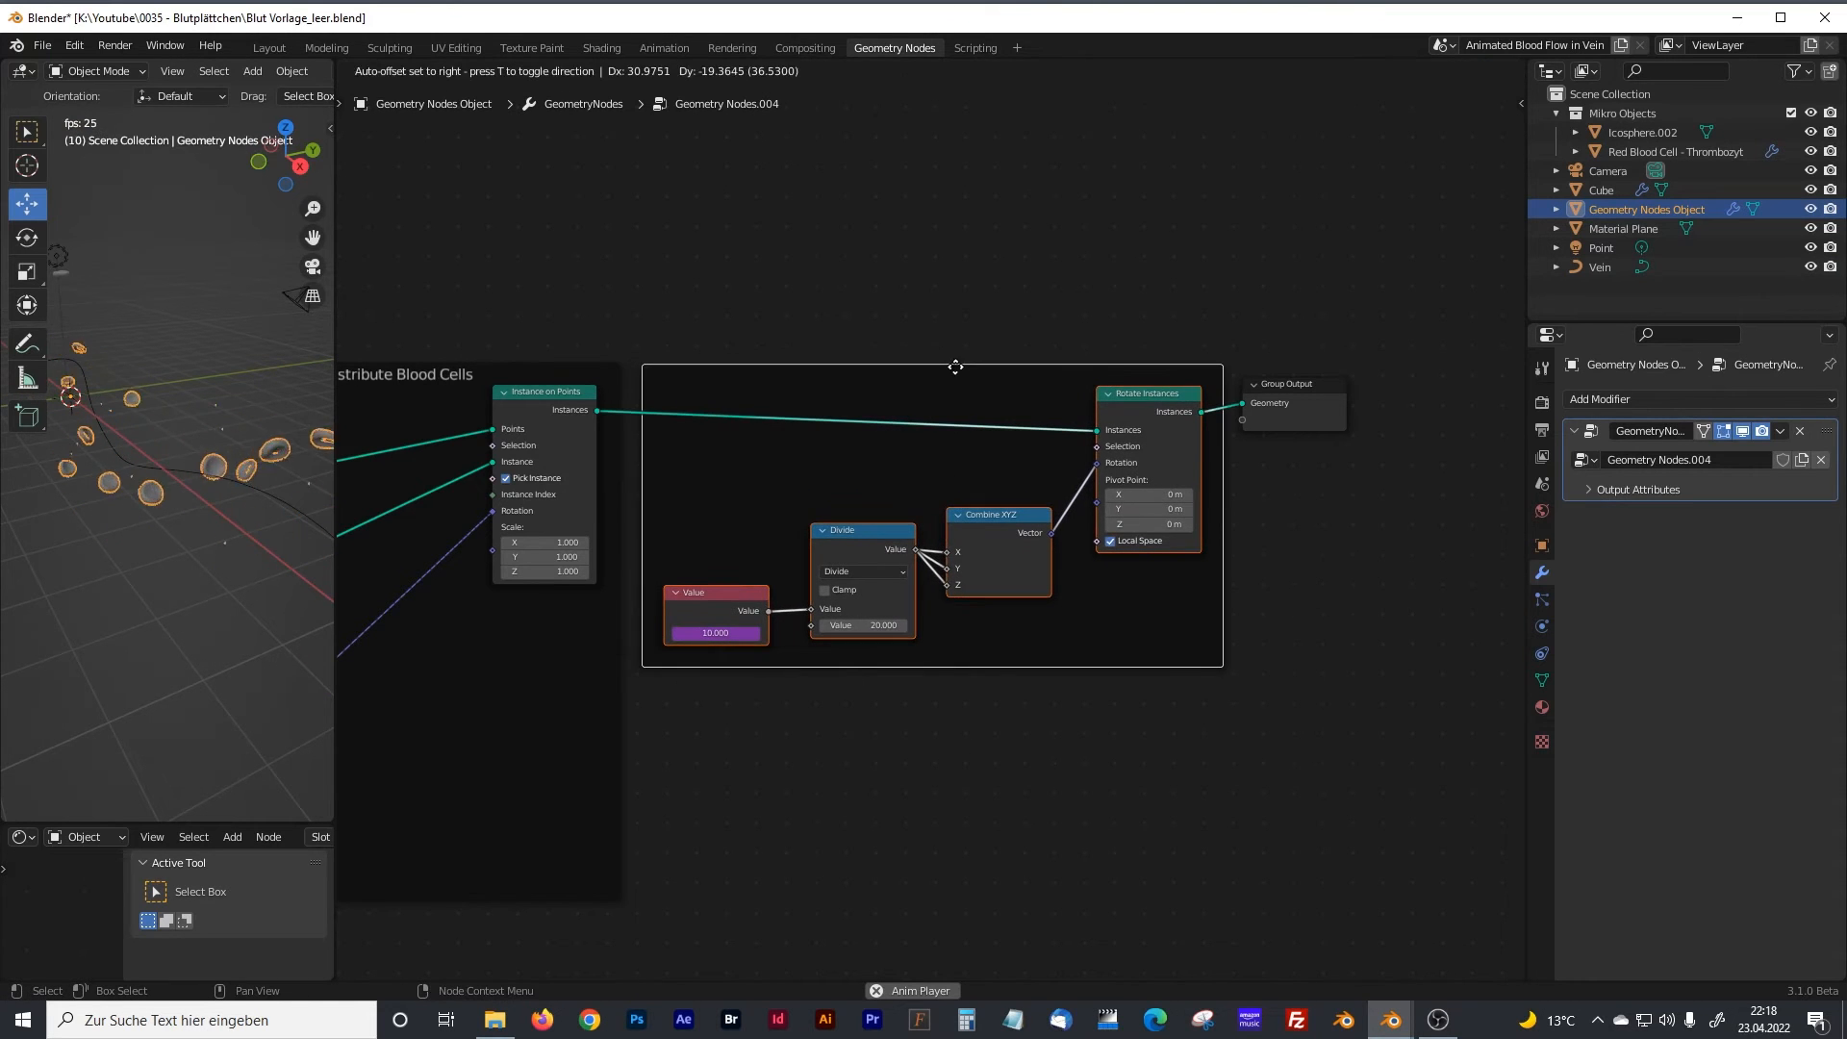
key("F2")
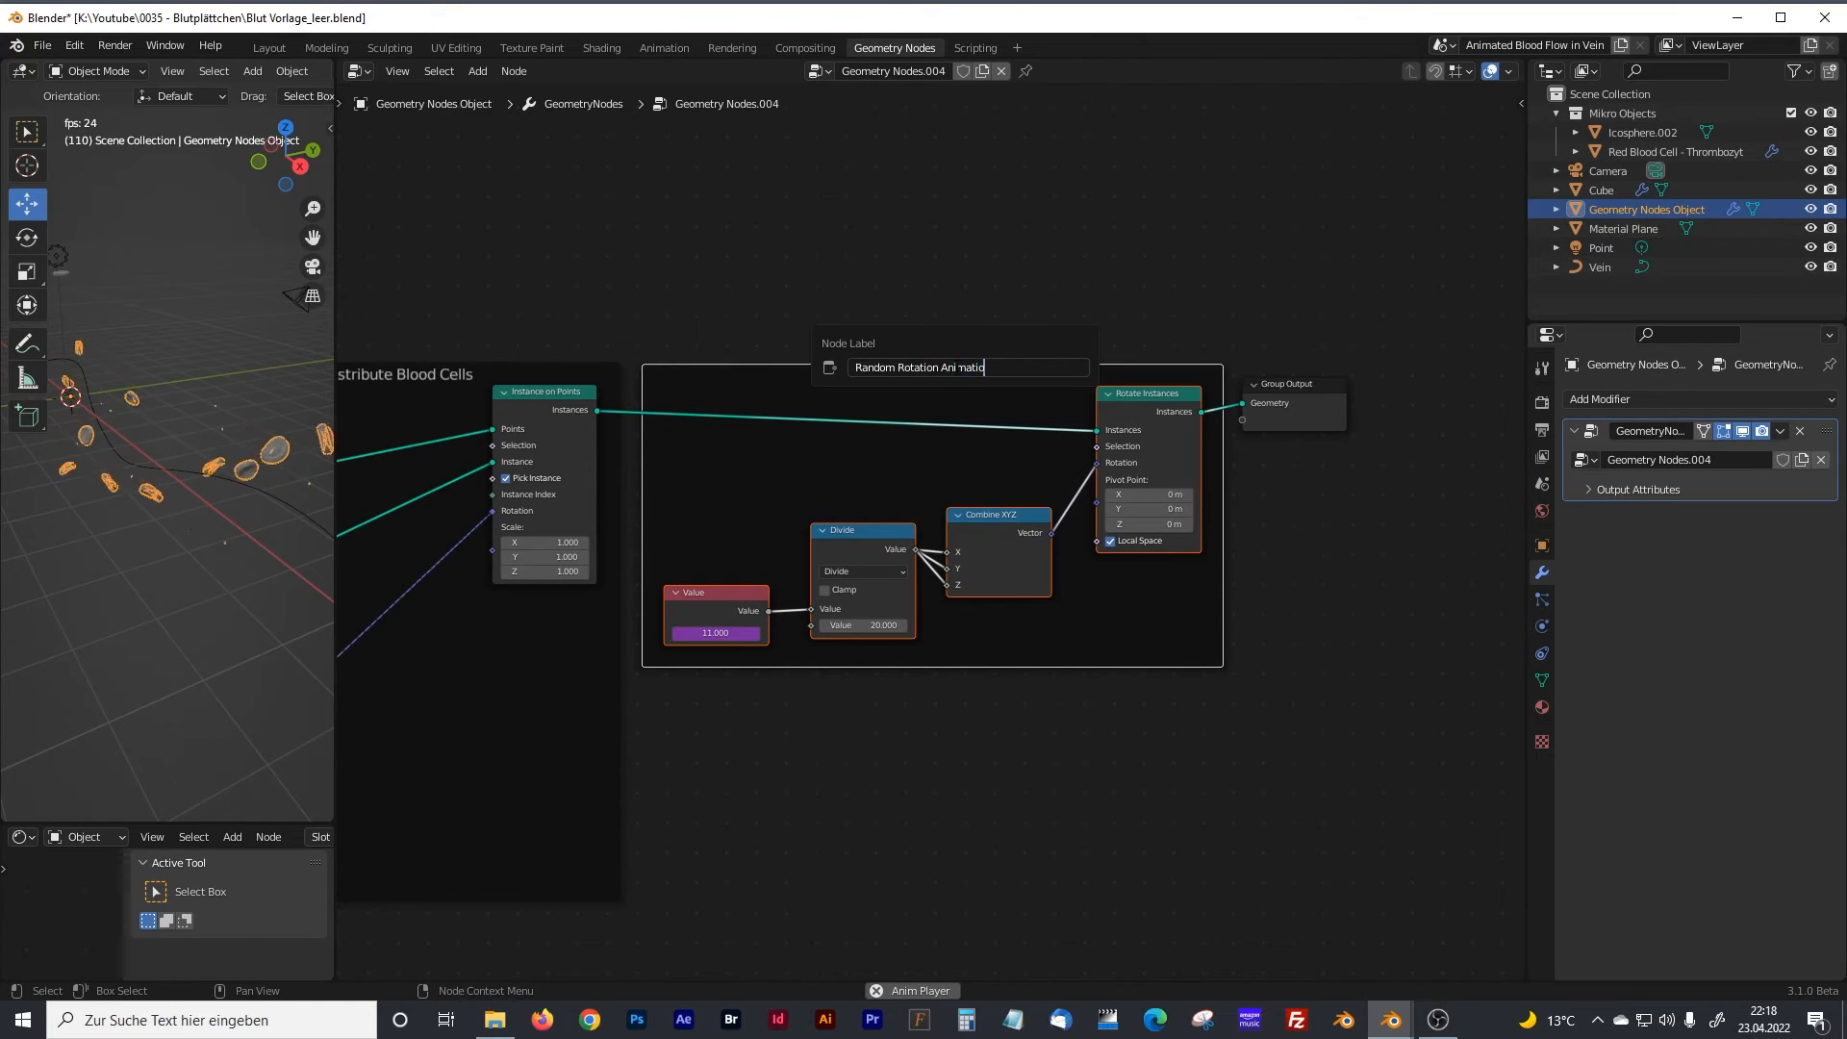
Add a Curve to Mesh node above the "Blood cells moving along path" frame.
mouse_move(347, 168)
middle_mouse_down()
mouse_move(796, 326)
mouse_move(1067, 376)
middle_mouse_up()
mouse_move(367, 437)
middle_mouse_down()
mouse_move(767, 387)
mouse_move(1077, 311)
middle_mouse_up()
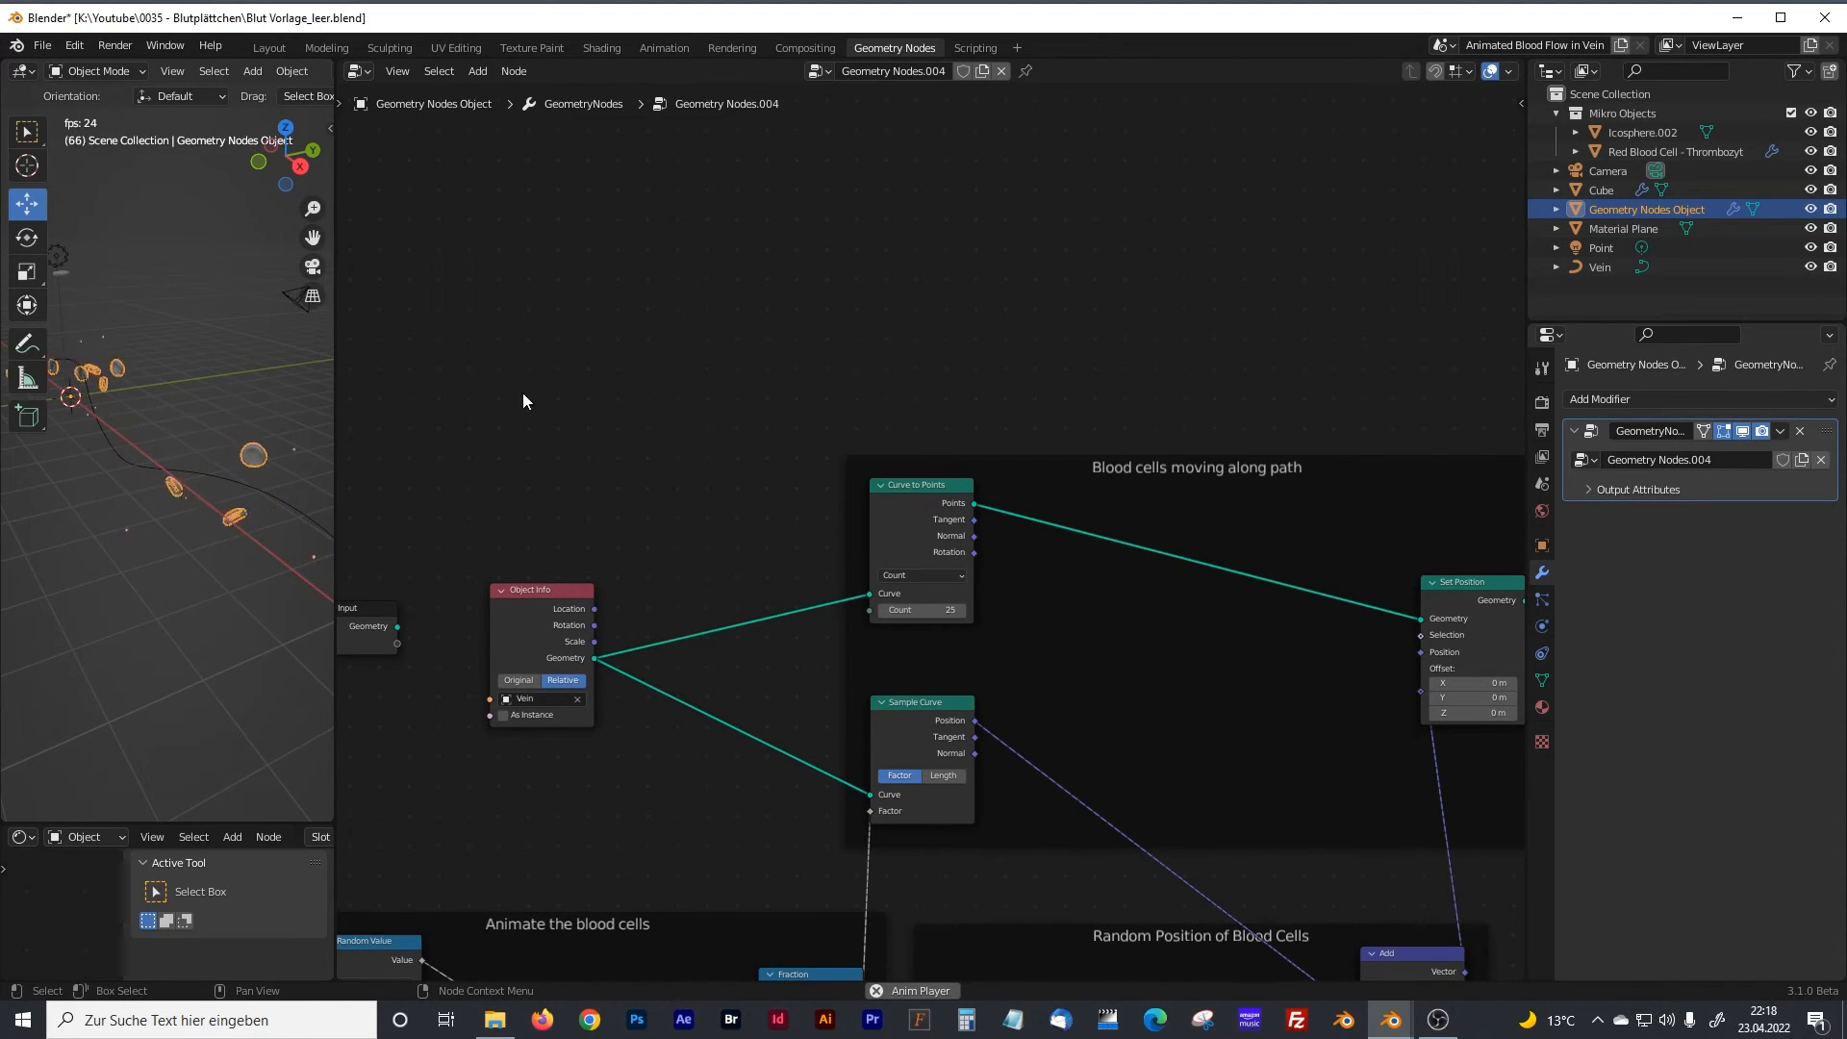
left_click_drag(335, 367, 409, 365)
key("shift+a")
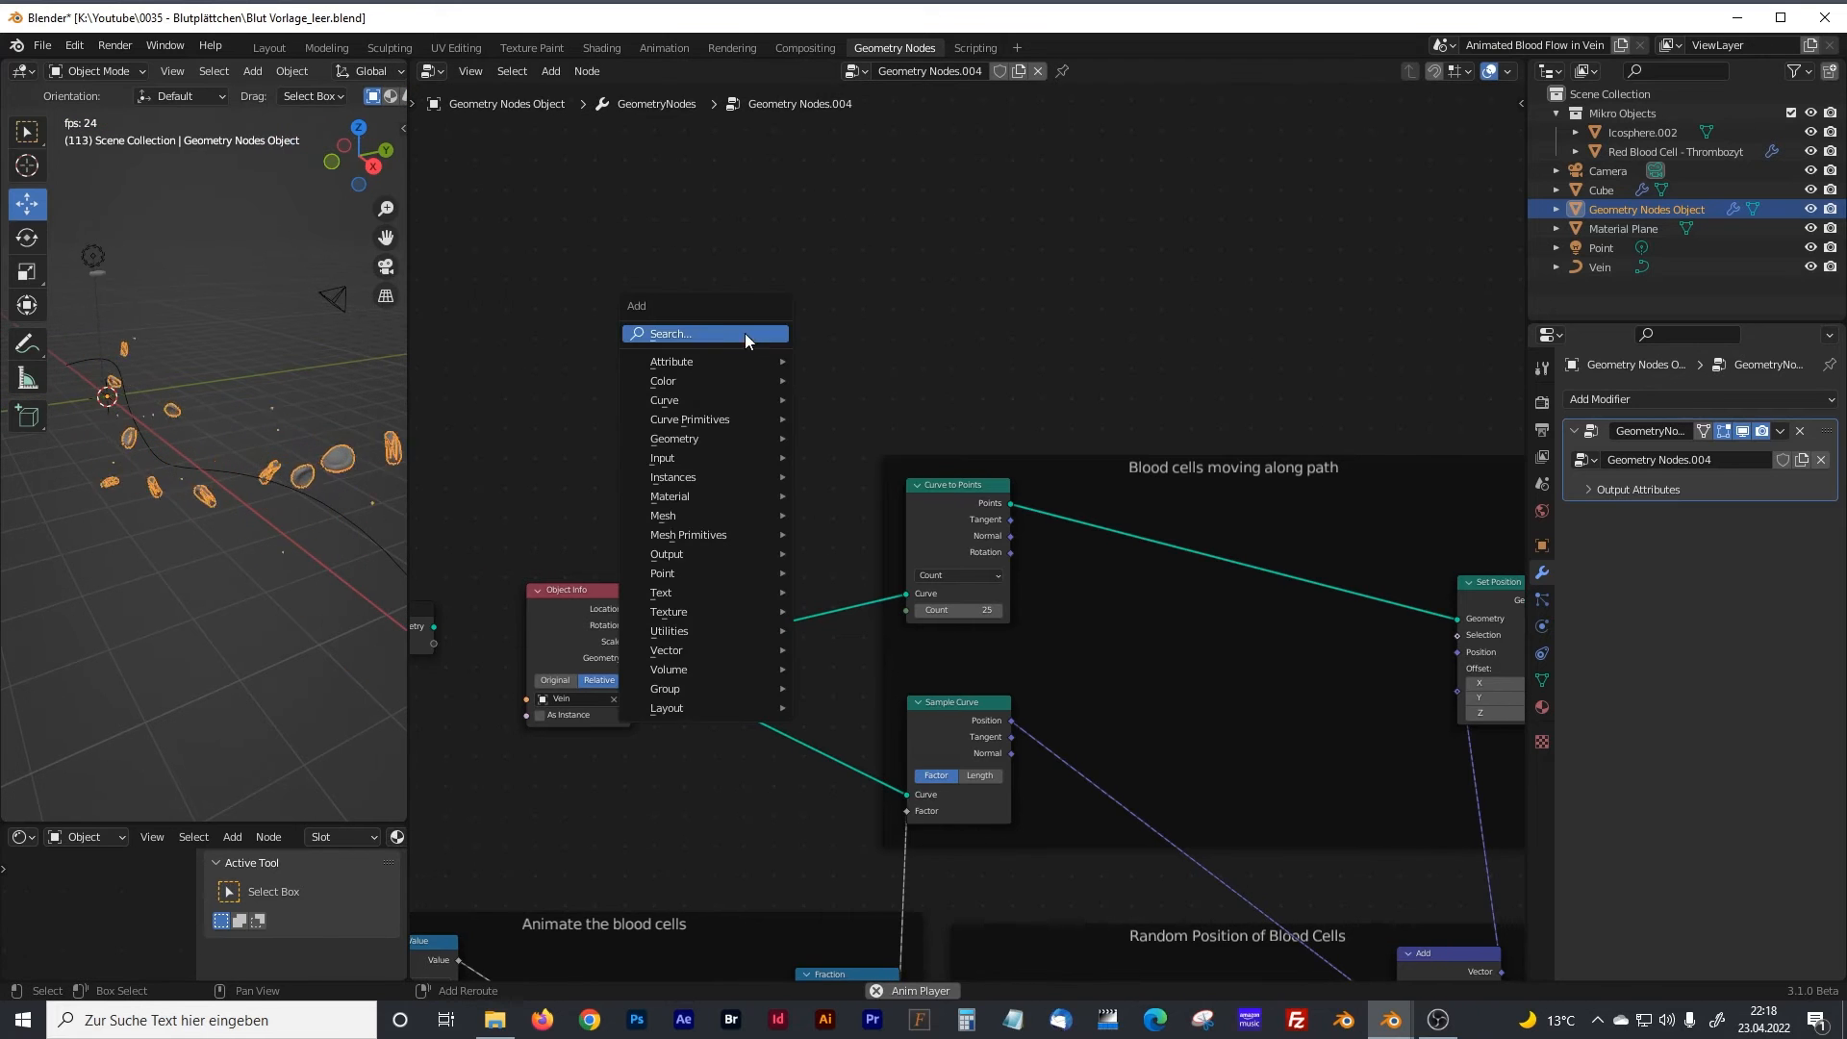
left_click(702, 327)
type("curv")
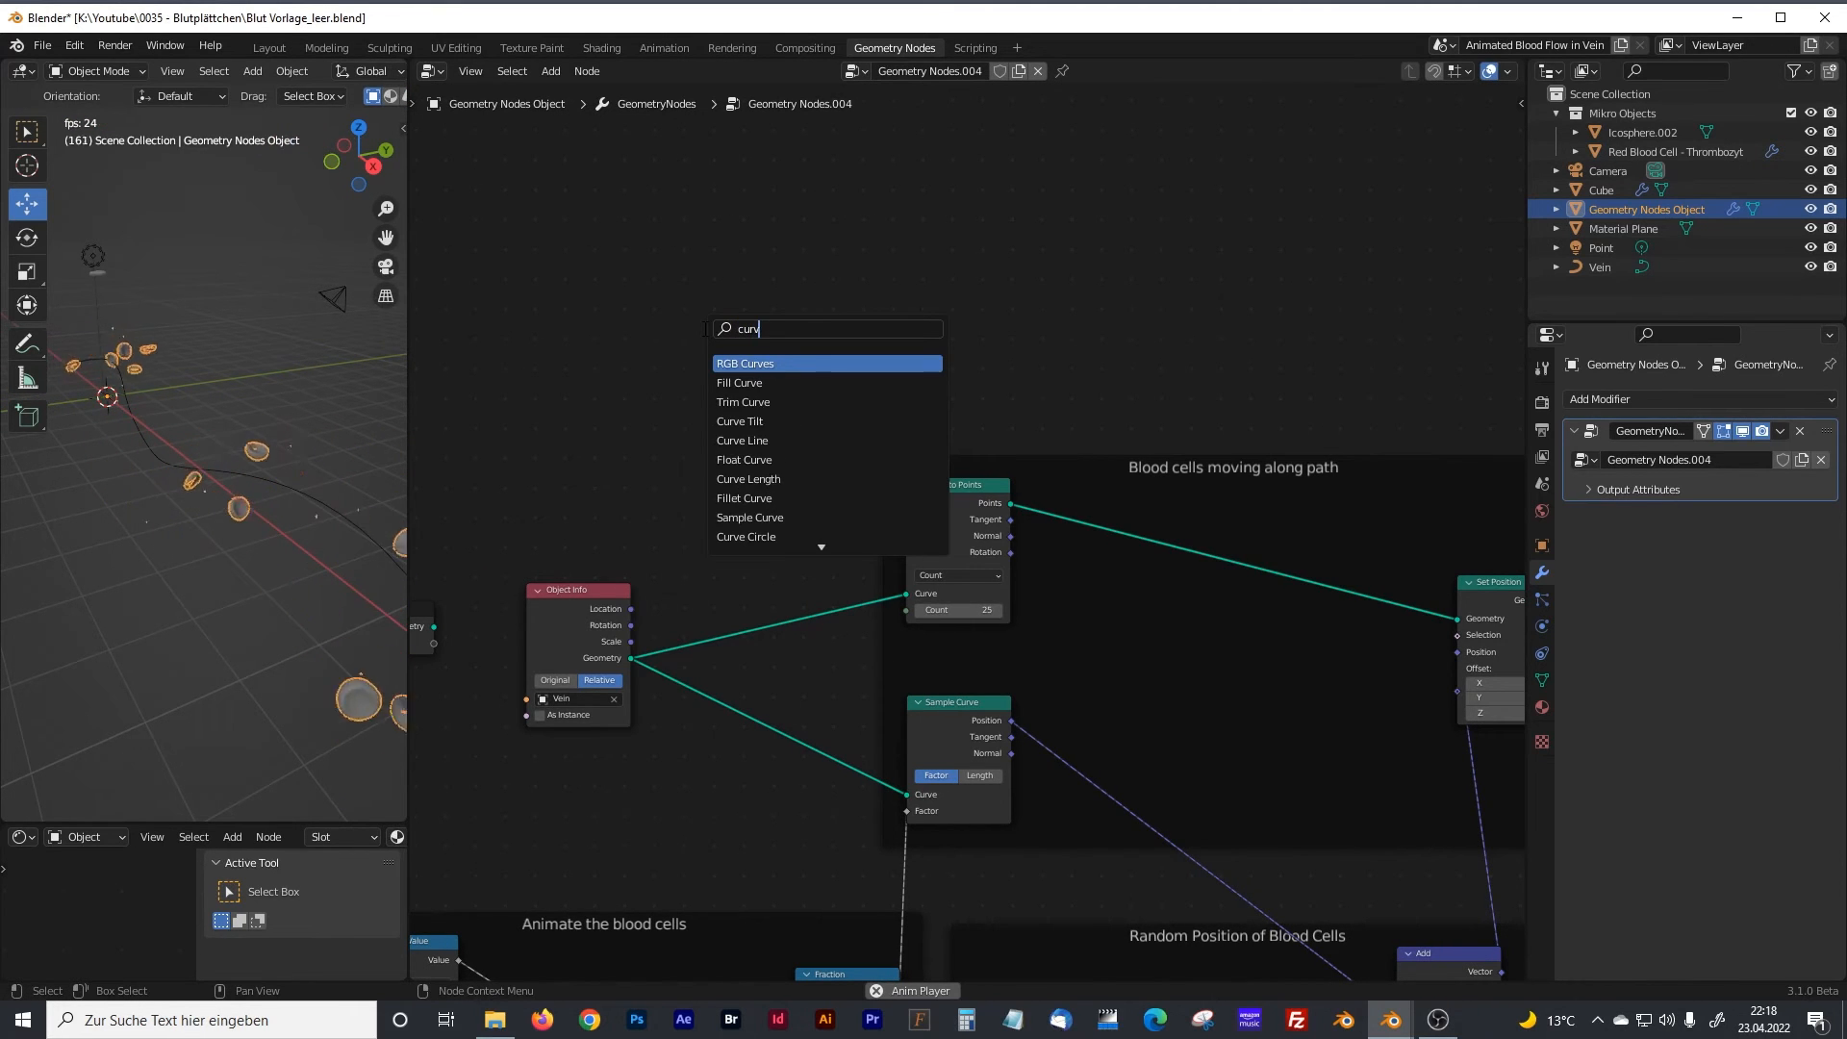
type("e to me")
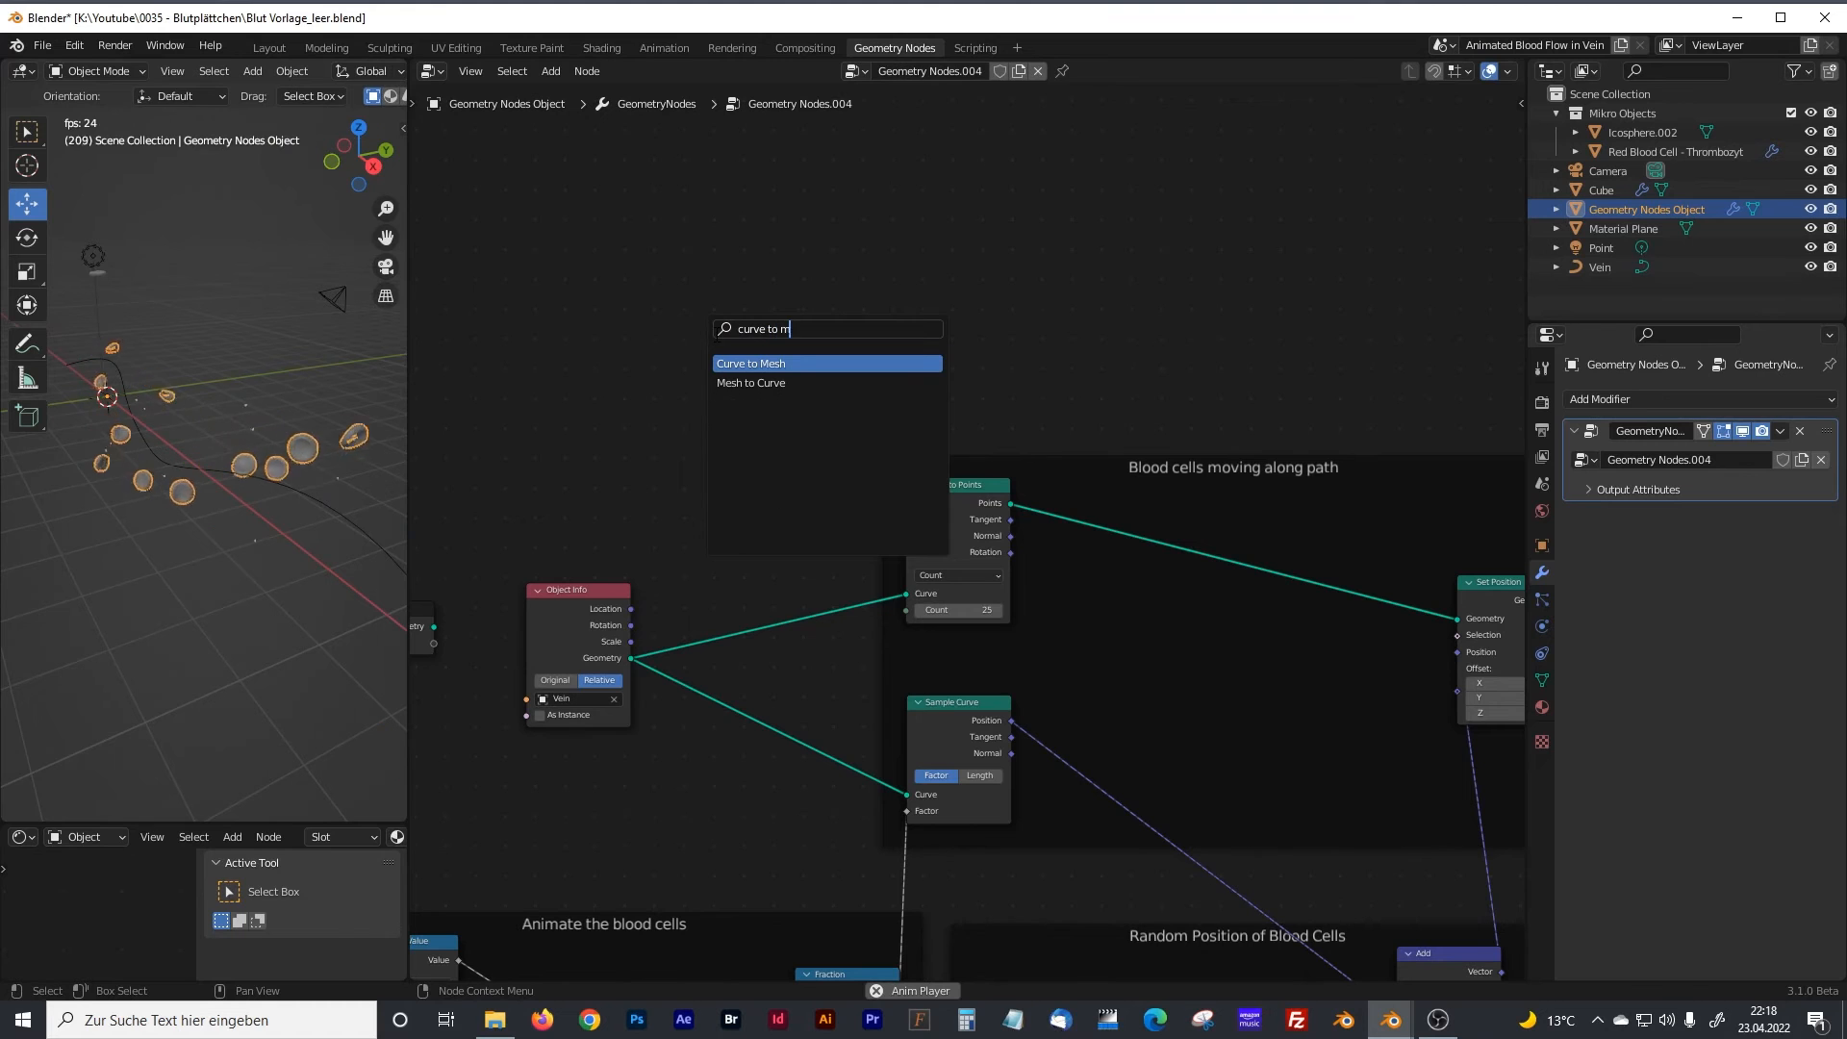
left_click(750, 362)
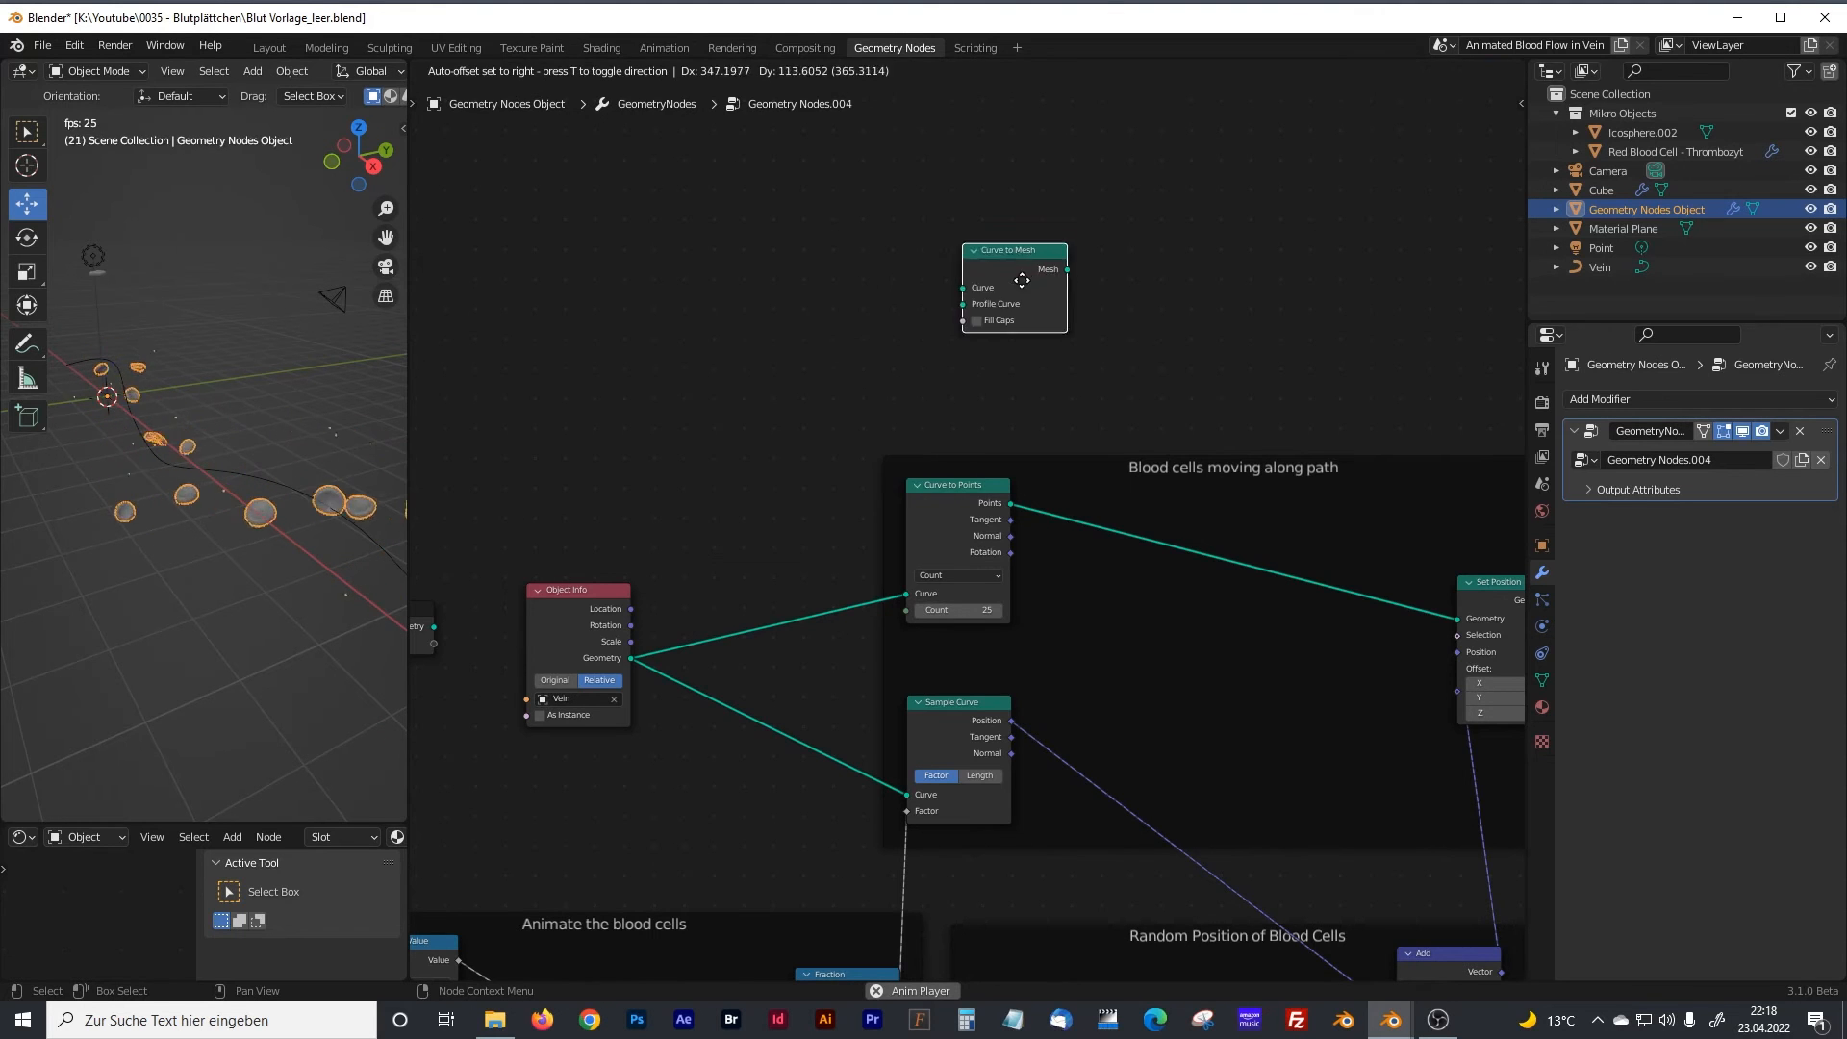
left_click(977, 192)
left_click(752, 331)
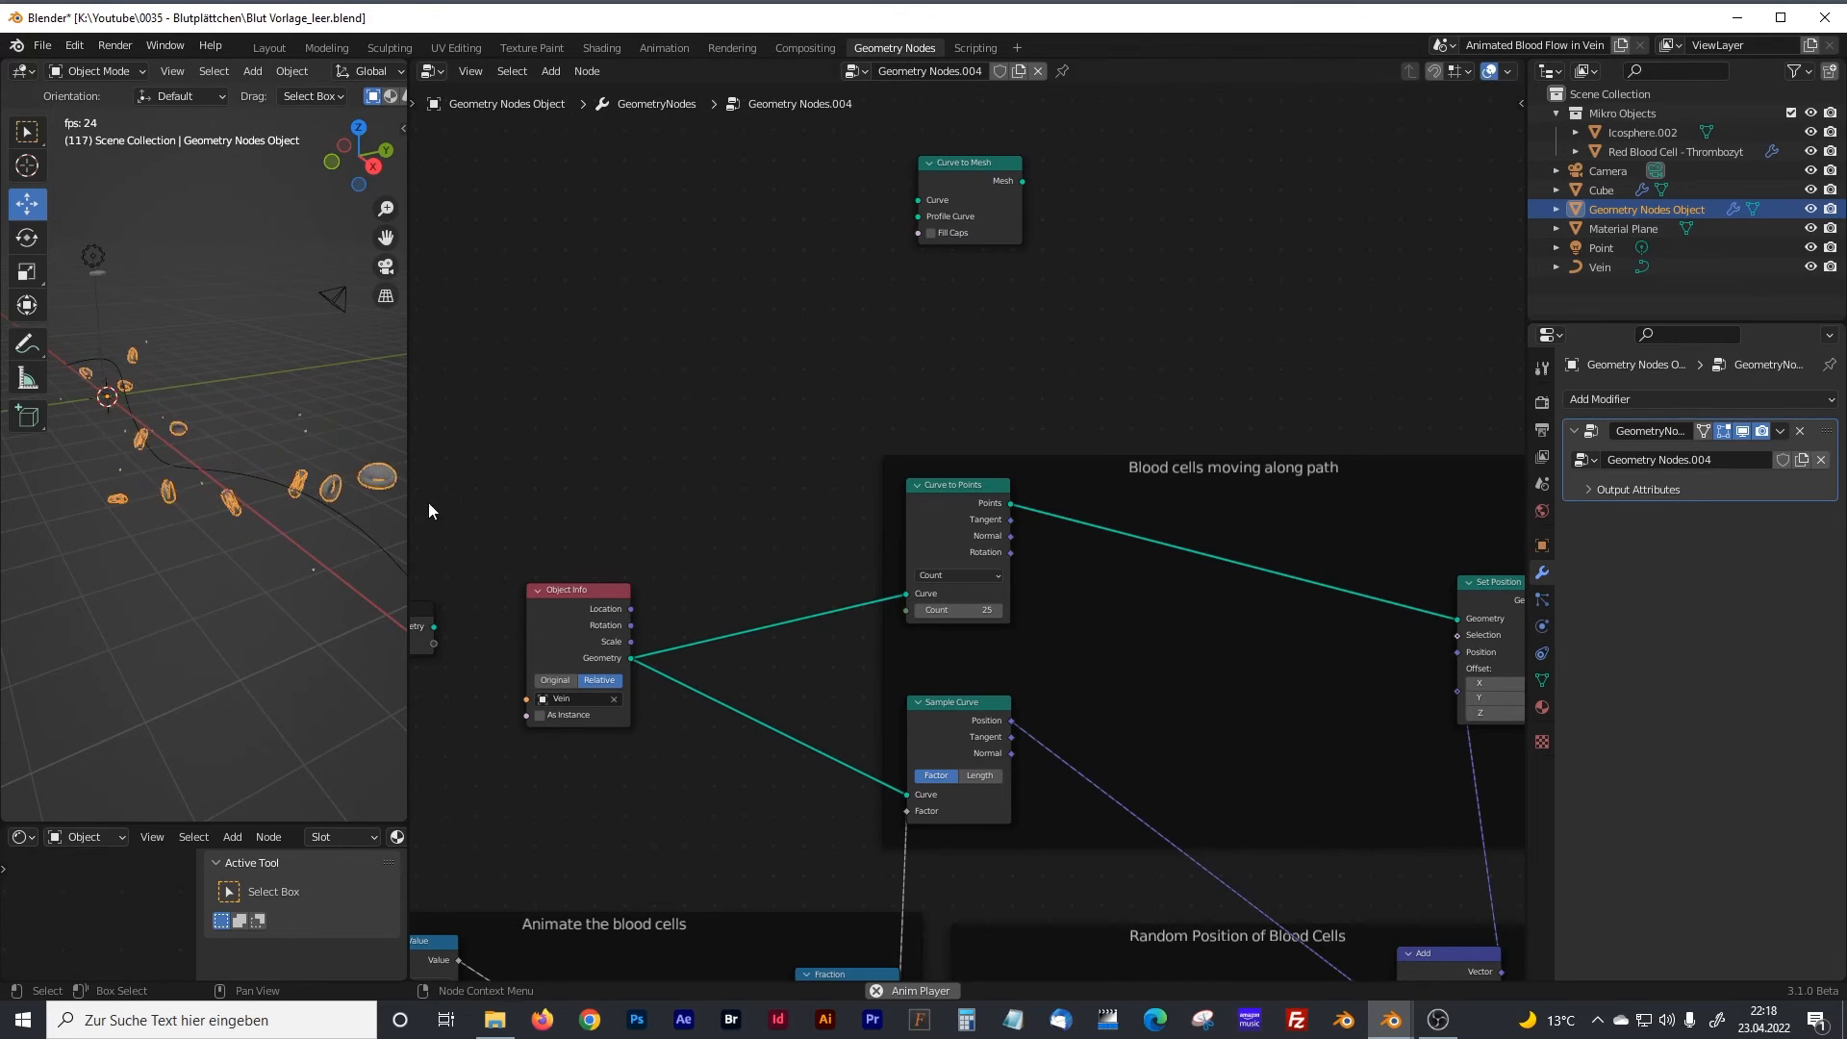
Add a Curve Circle node, connecting it to Curve to Mesh's Profile Curve and the Object Info Geometry to its Curve input.
key("shift+a")
left_click(692, 352)
type("c")
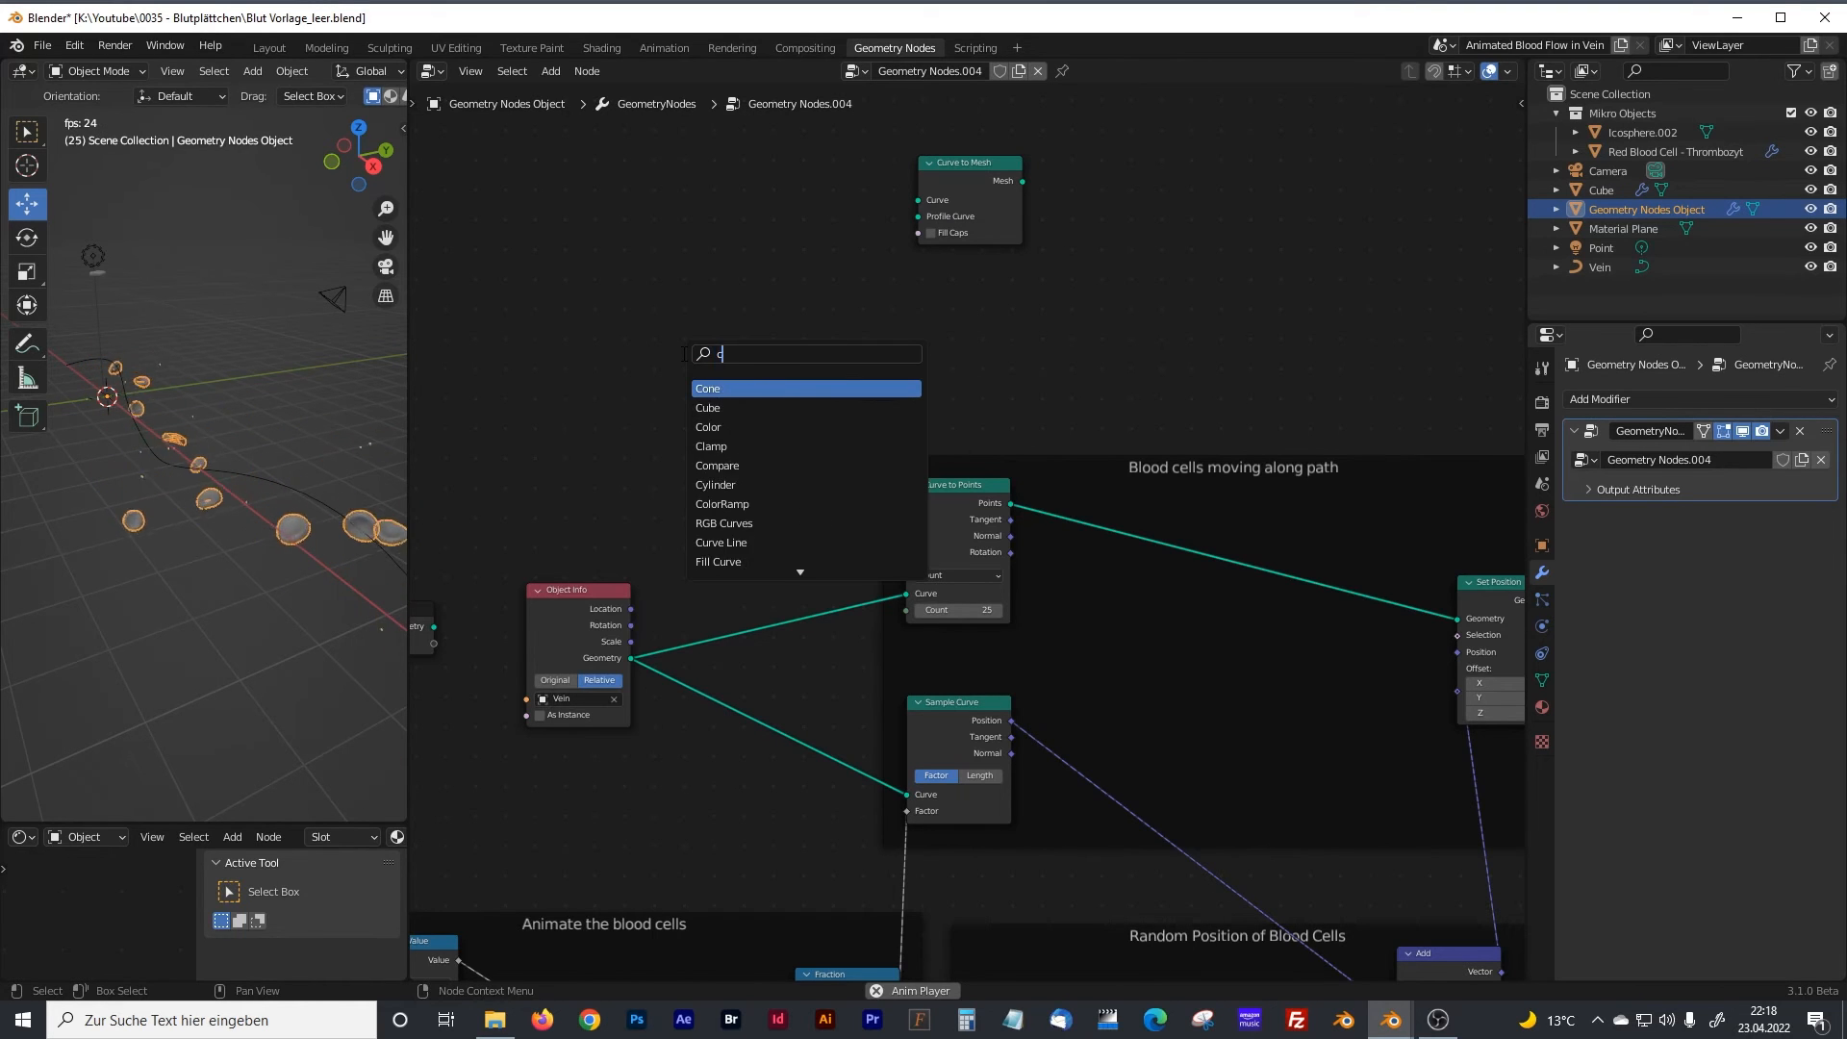
type("urve circle")
key("Return")
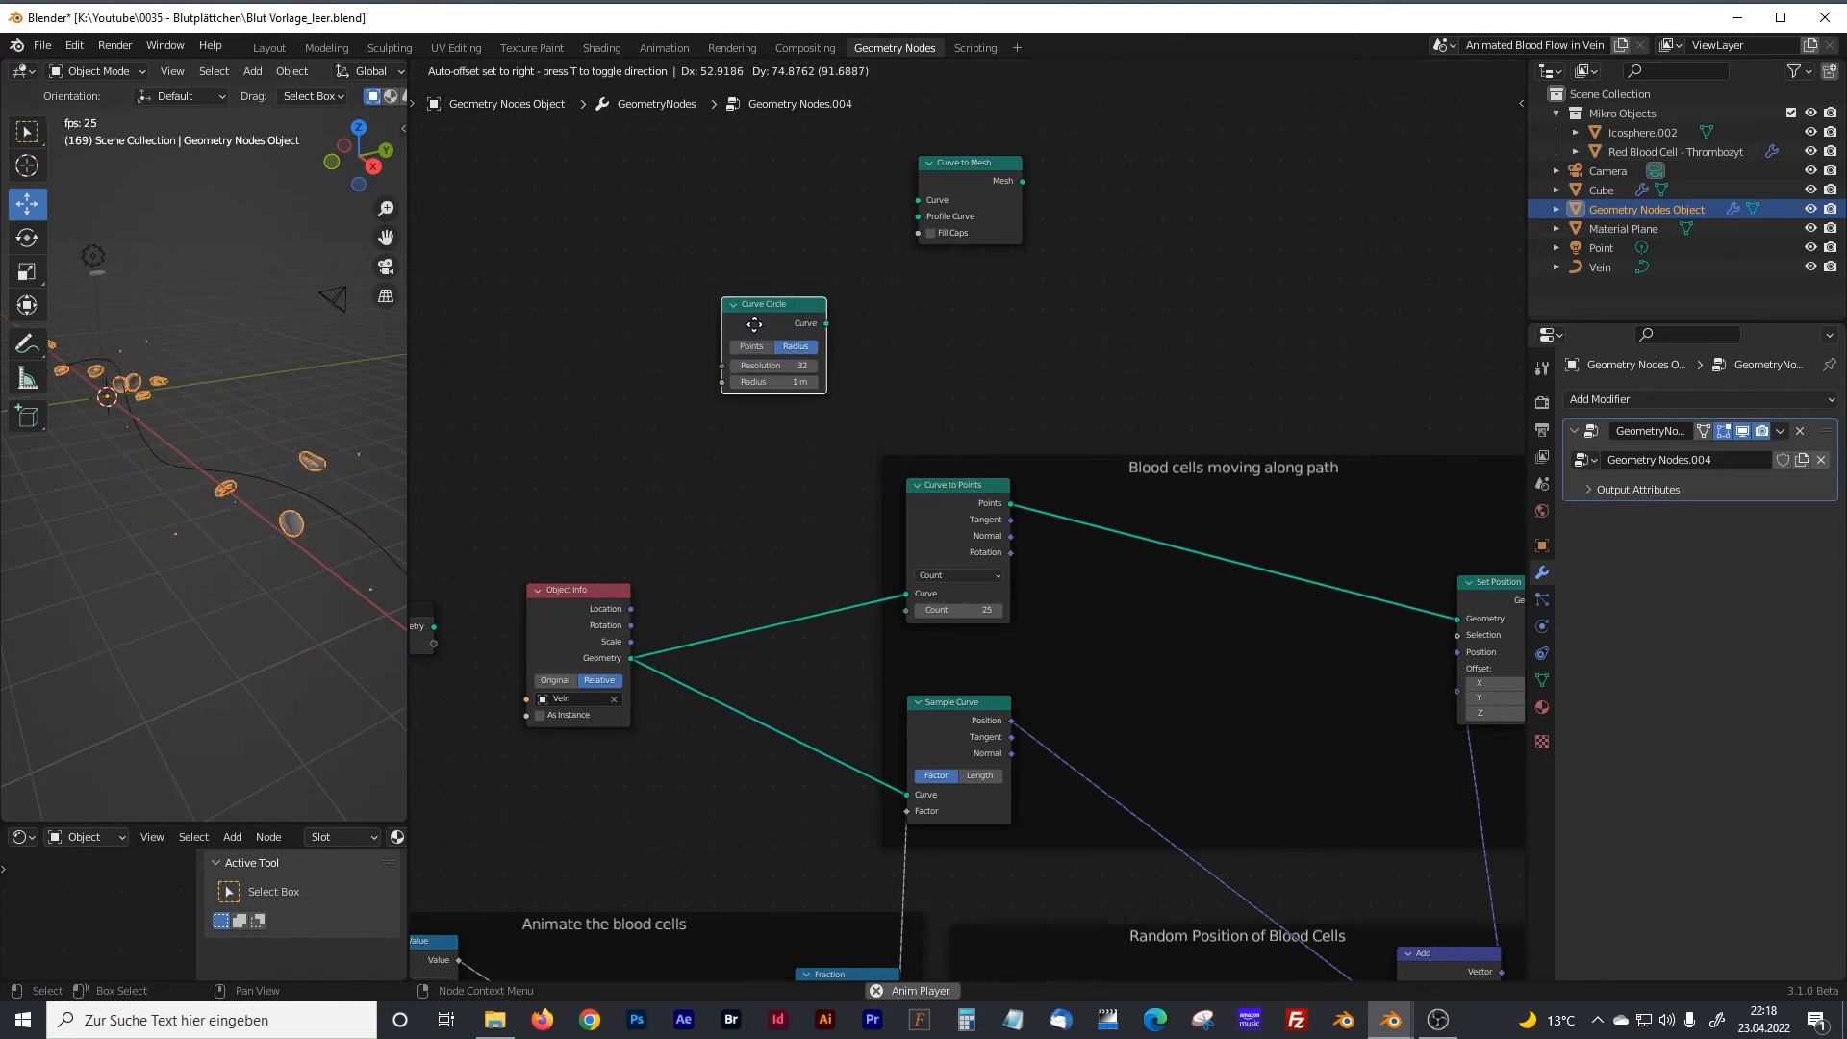
left_click(804, 234)
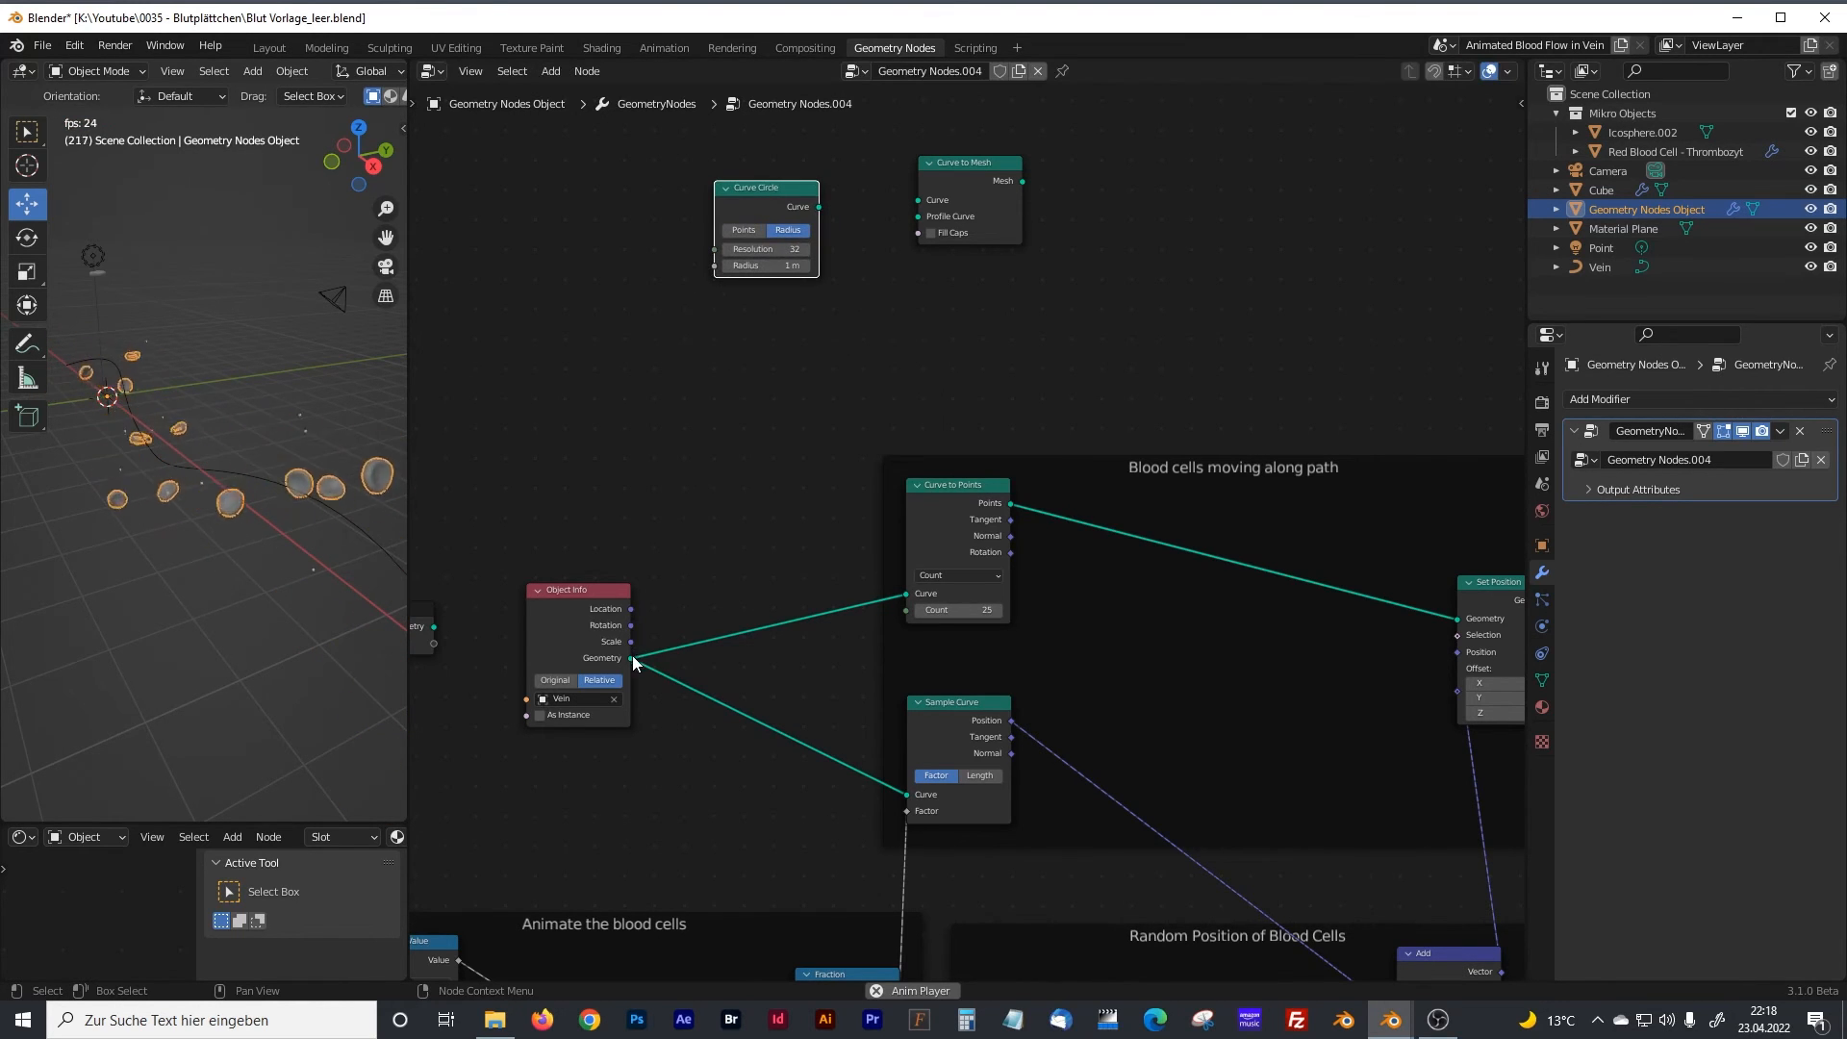
left_click_drag(632, 656, 919, 217)
Move the Group Output node farther right and insert a Join Geometry node between Rotate Instances and Group Output.
middle_click_drag(1052, 324, 833, 330)
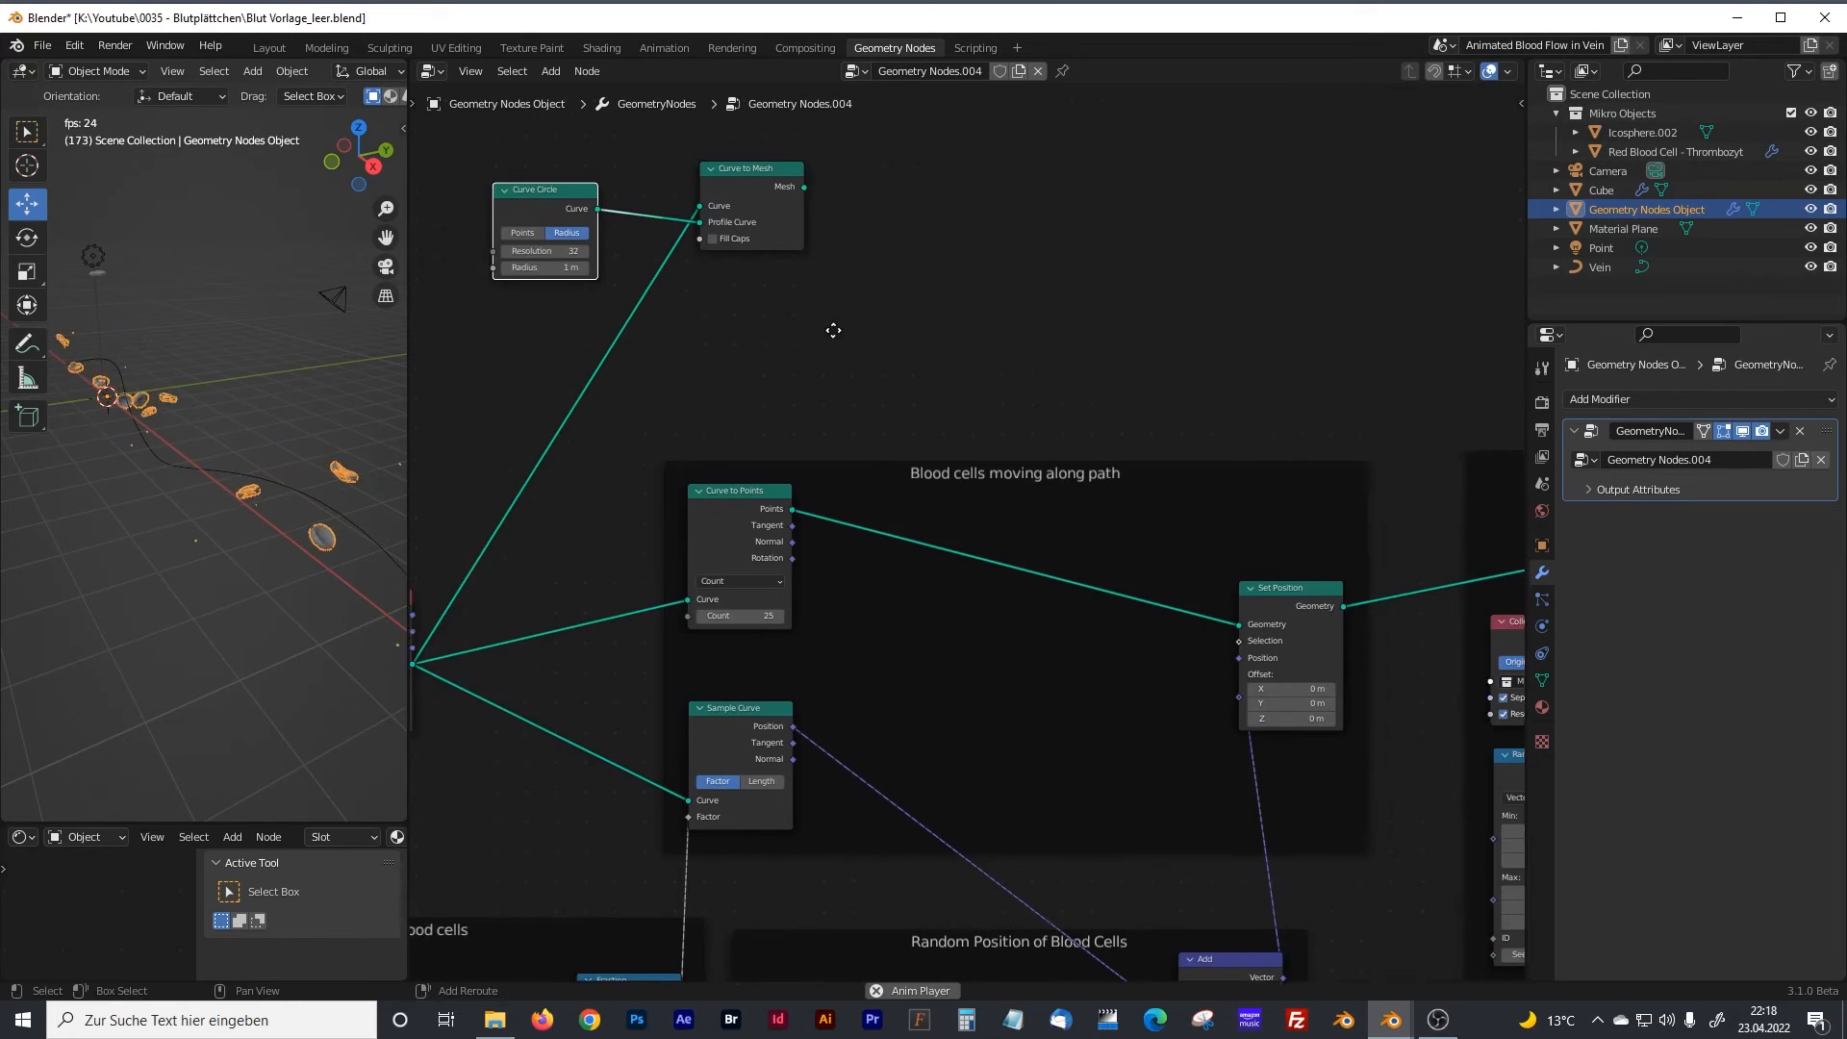
scroll(833, 330, "down", 5)
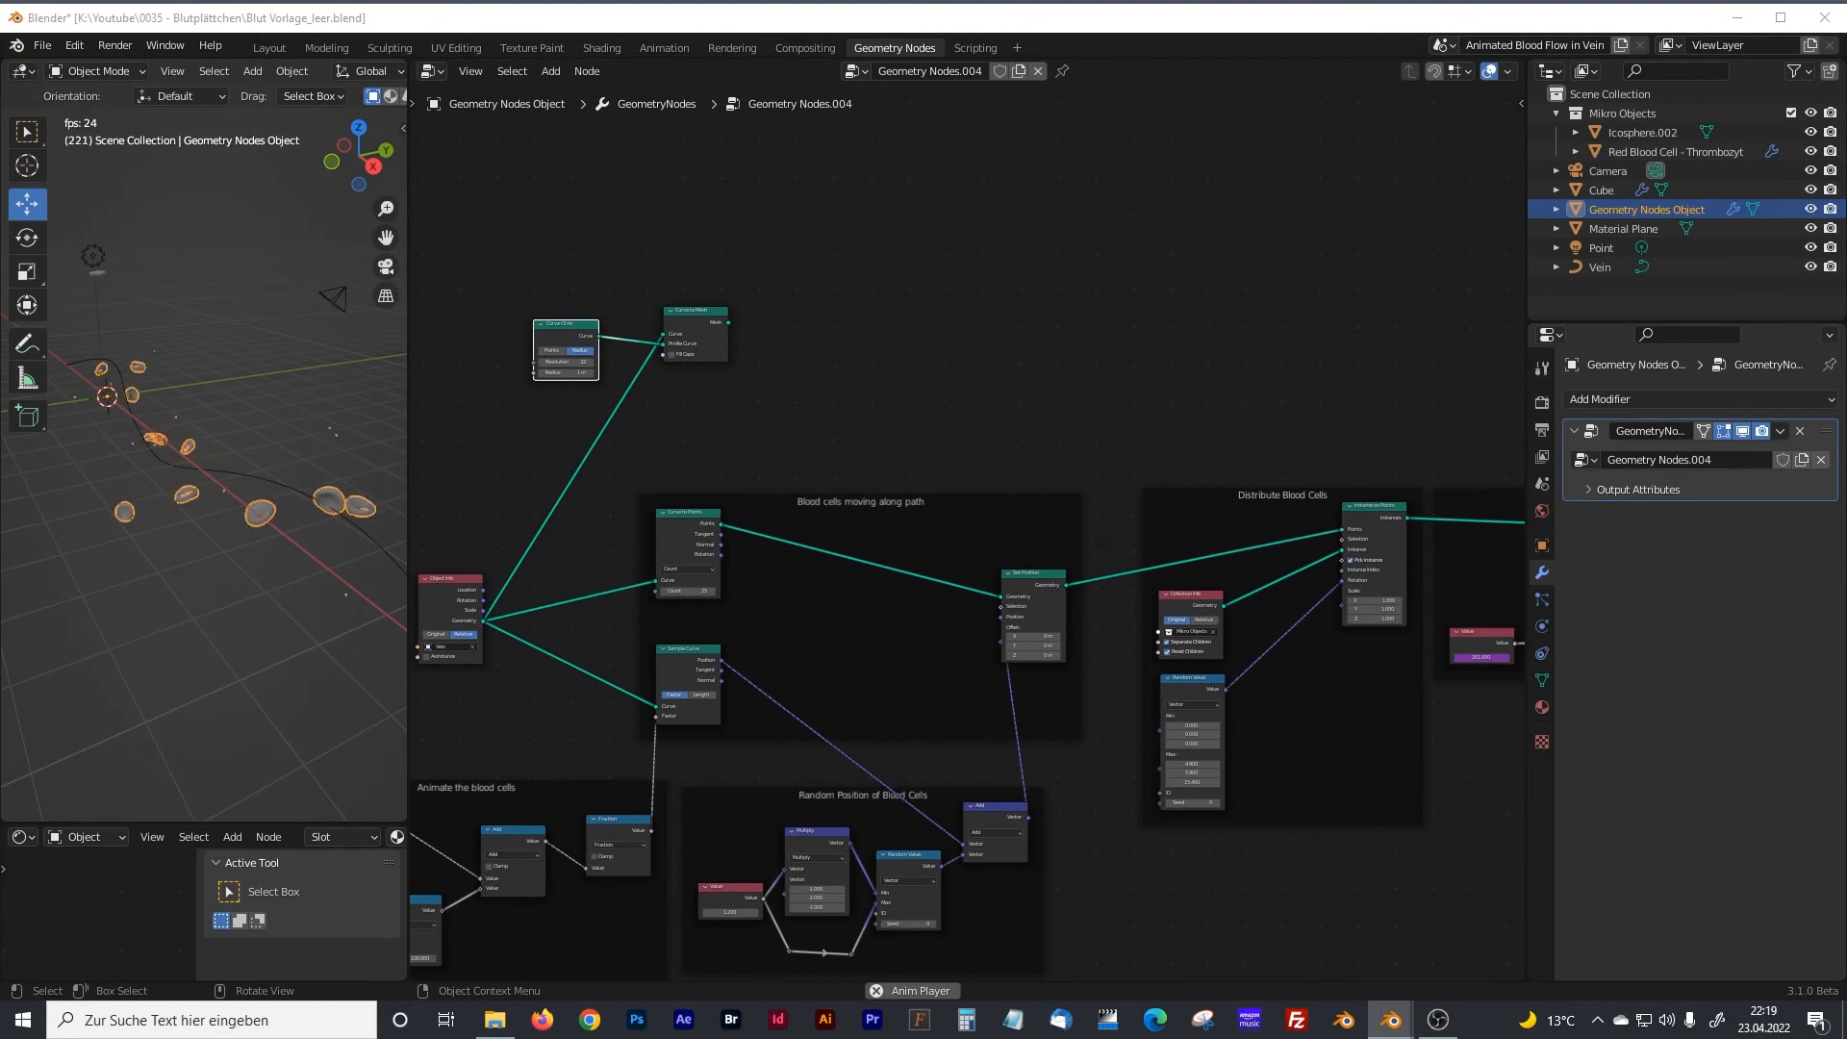
middle_click_drag(969, 389, 622, 343)
middle_click_drag(1370, 437, 1077, 435)
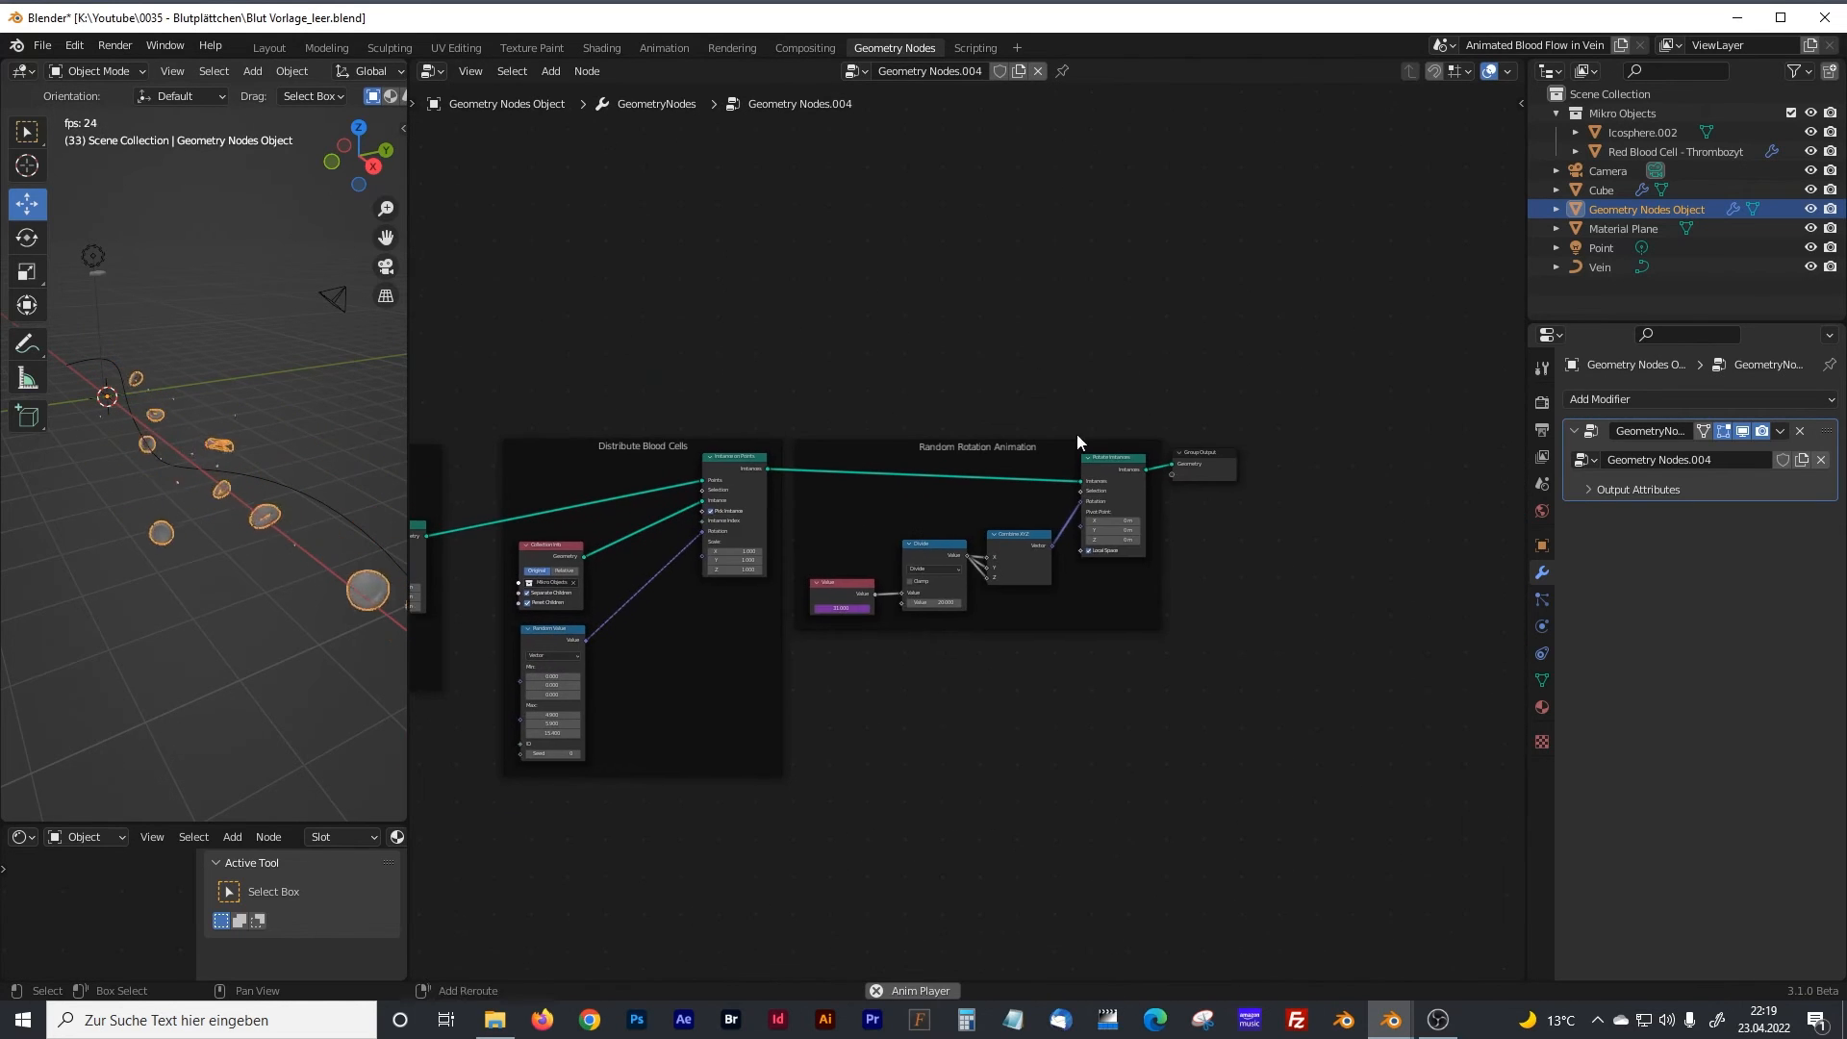
left_click_drag(1200, 452, 1407, 443)
key("shift+a")
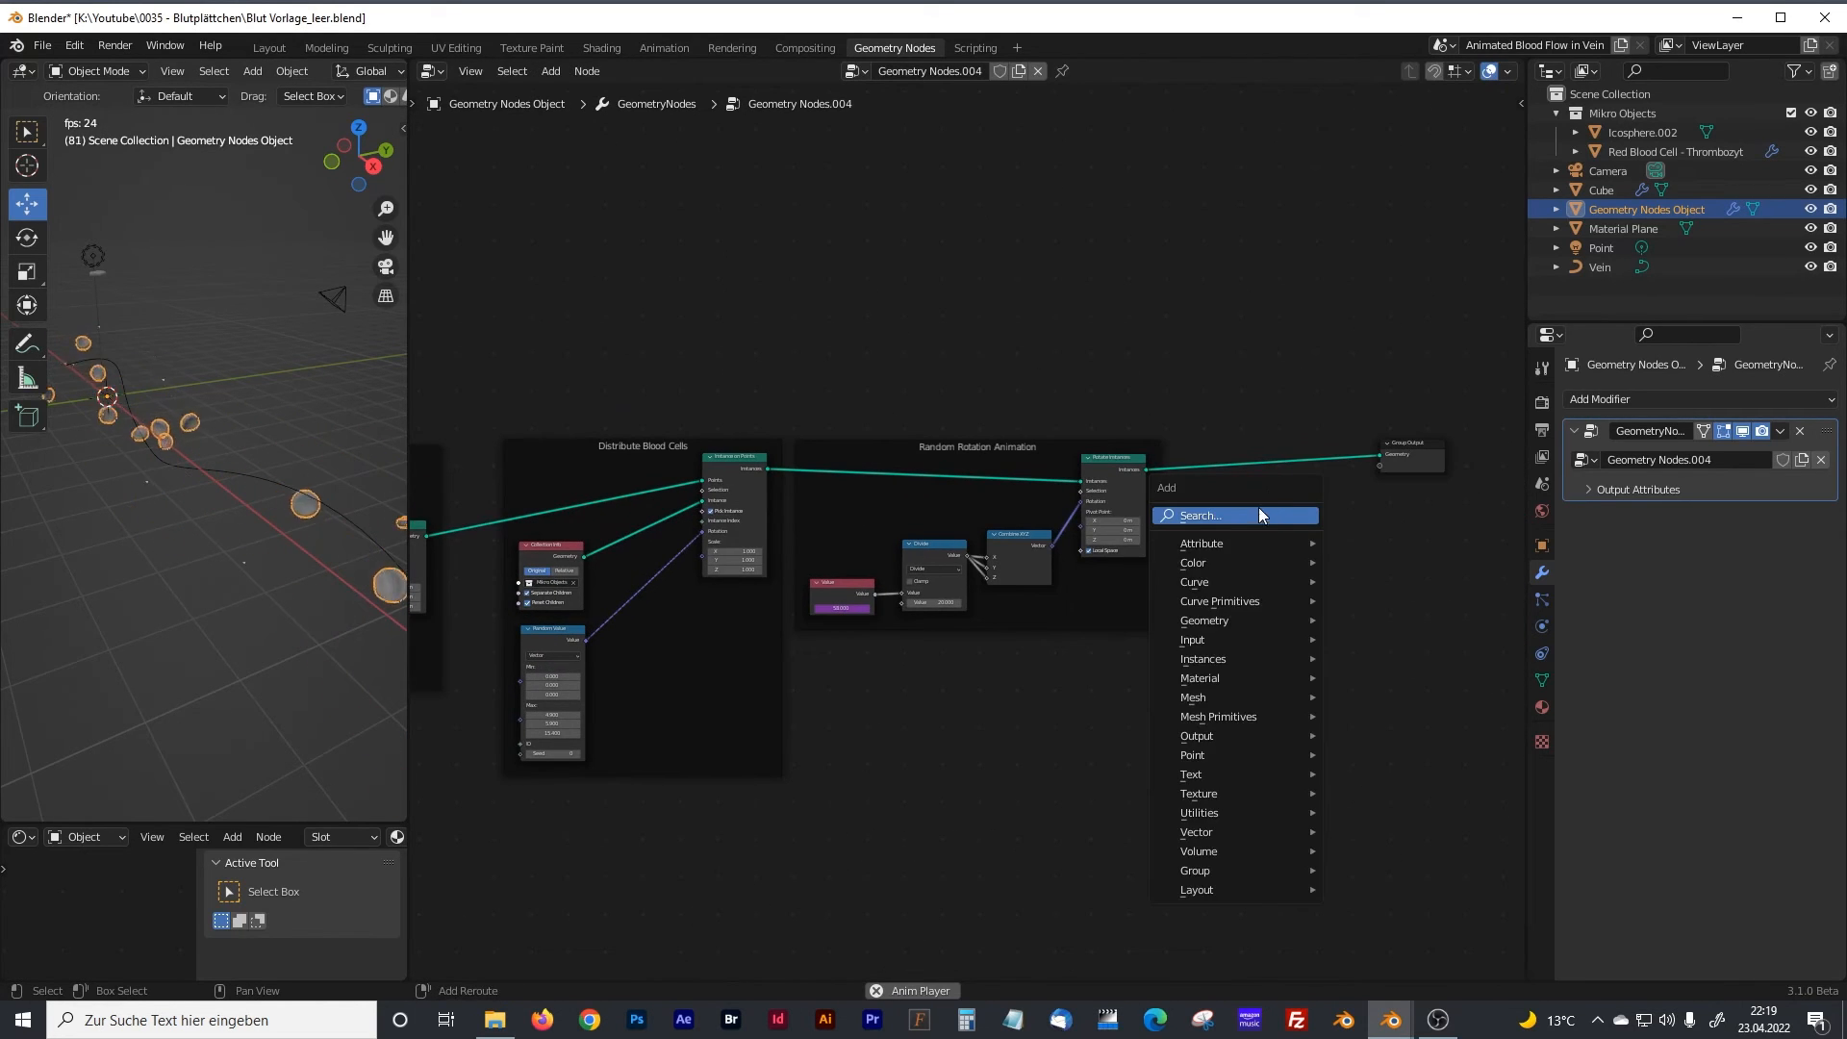
type("join")
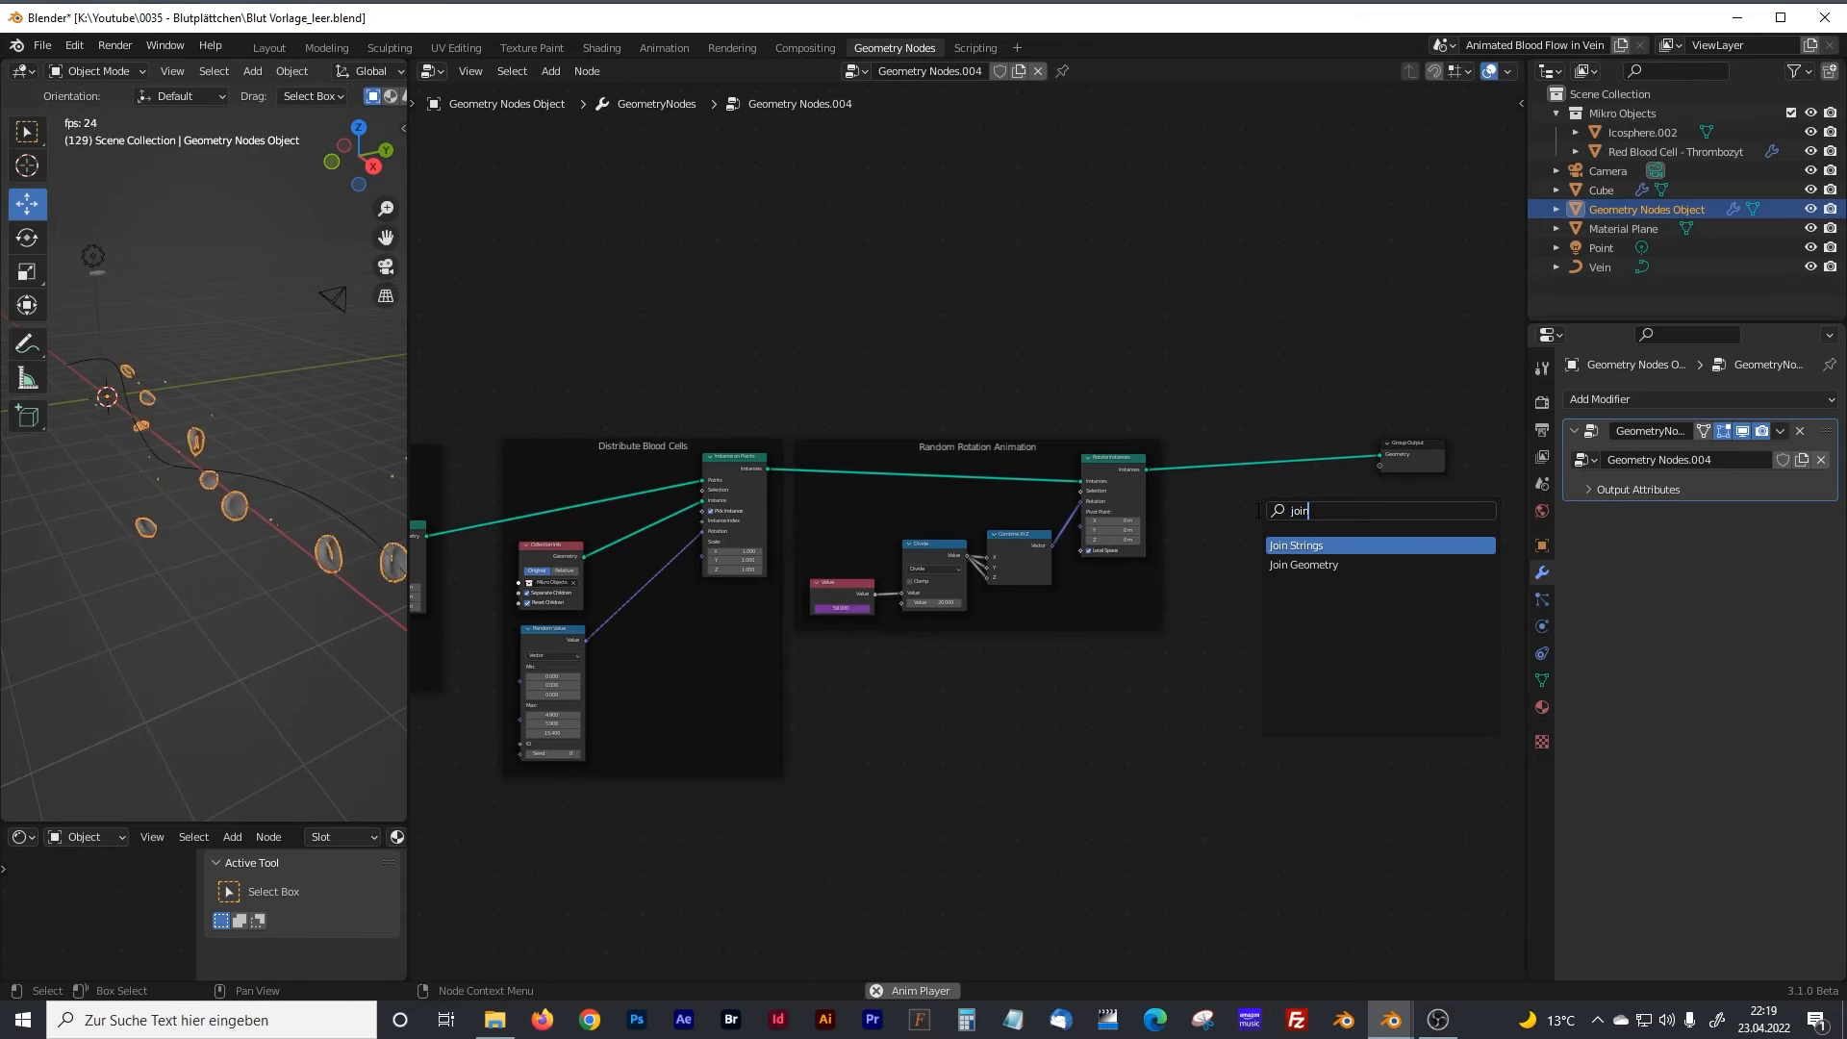
left_click(1294, 564)
left_click(1292, 499)
Connect Curve to Mesh's Mesh output to the Join Geometry node so the vein tube joins the blood cells.
middle_click_drag(589, 323, 1194, 376)
left_click_drag(694, 327, 1305, 525)
left_click_drag(767, 436, 1202, 381)
Widen the 3D viewport, switch it to Rendered shading to inspect the vein tube, and stop the animation playback.
middle_click_drag(685, 422, 960, 402)
middle_click_drag(268, 488, 223, 450)
middle_click_drag(515, 393, 701, 395)
mouse_move(171, 519)
middle_mouse_down()
mouse_move(204, 504)
mouse_move(172, 513)
middle_mouse_up()
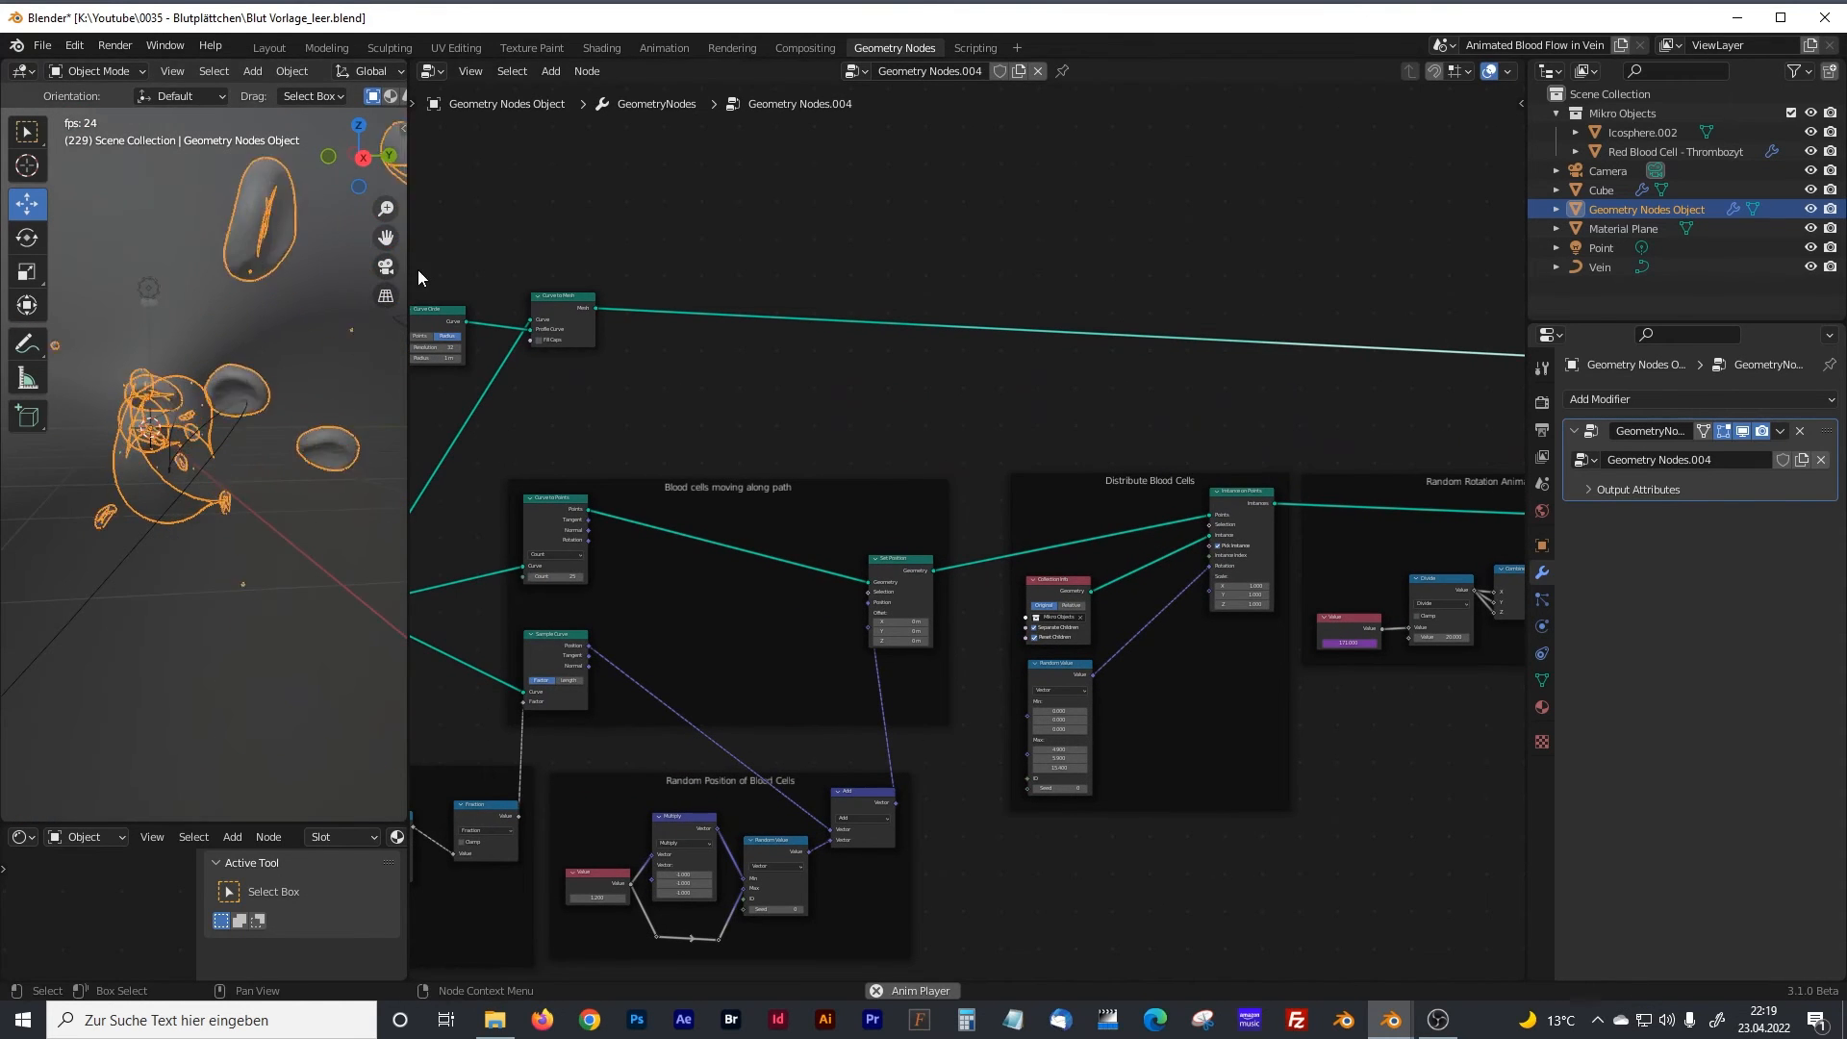
left_click_drag(410, 277, 907, 269)
scroll(560, 240, "up", 3)
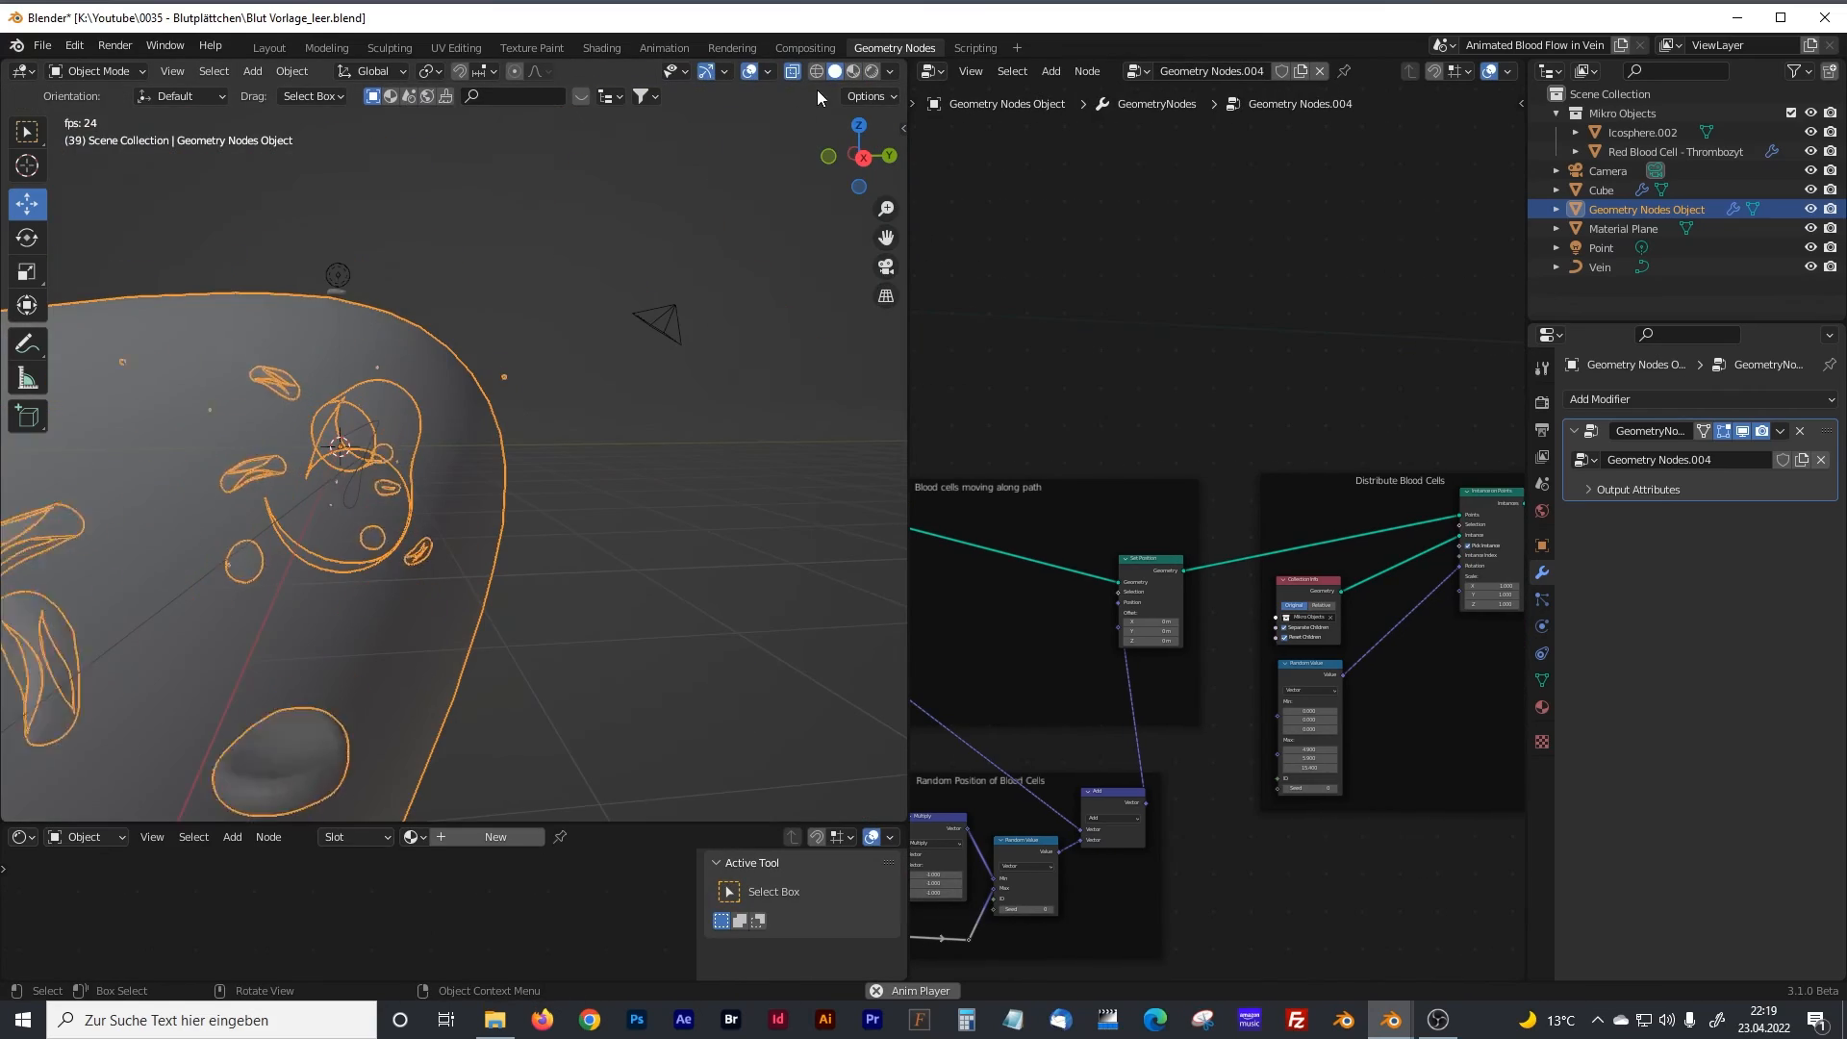
left_click(872, 71)
middle_click_drag(414, 340, 412, 339)
scroll(410, 338, "down", 4)
scroll(415, 406, "up", 1)
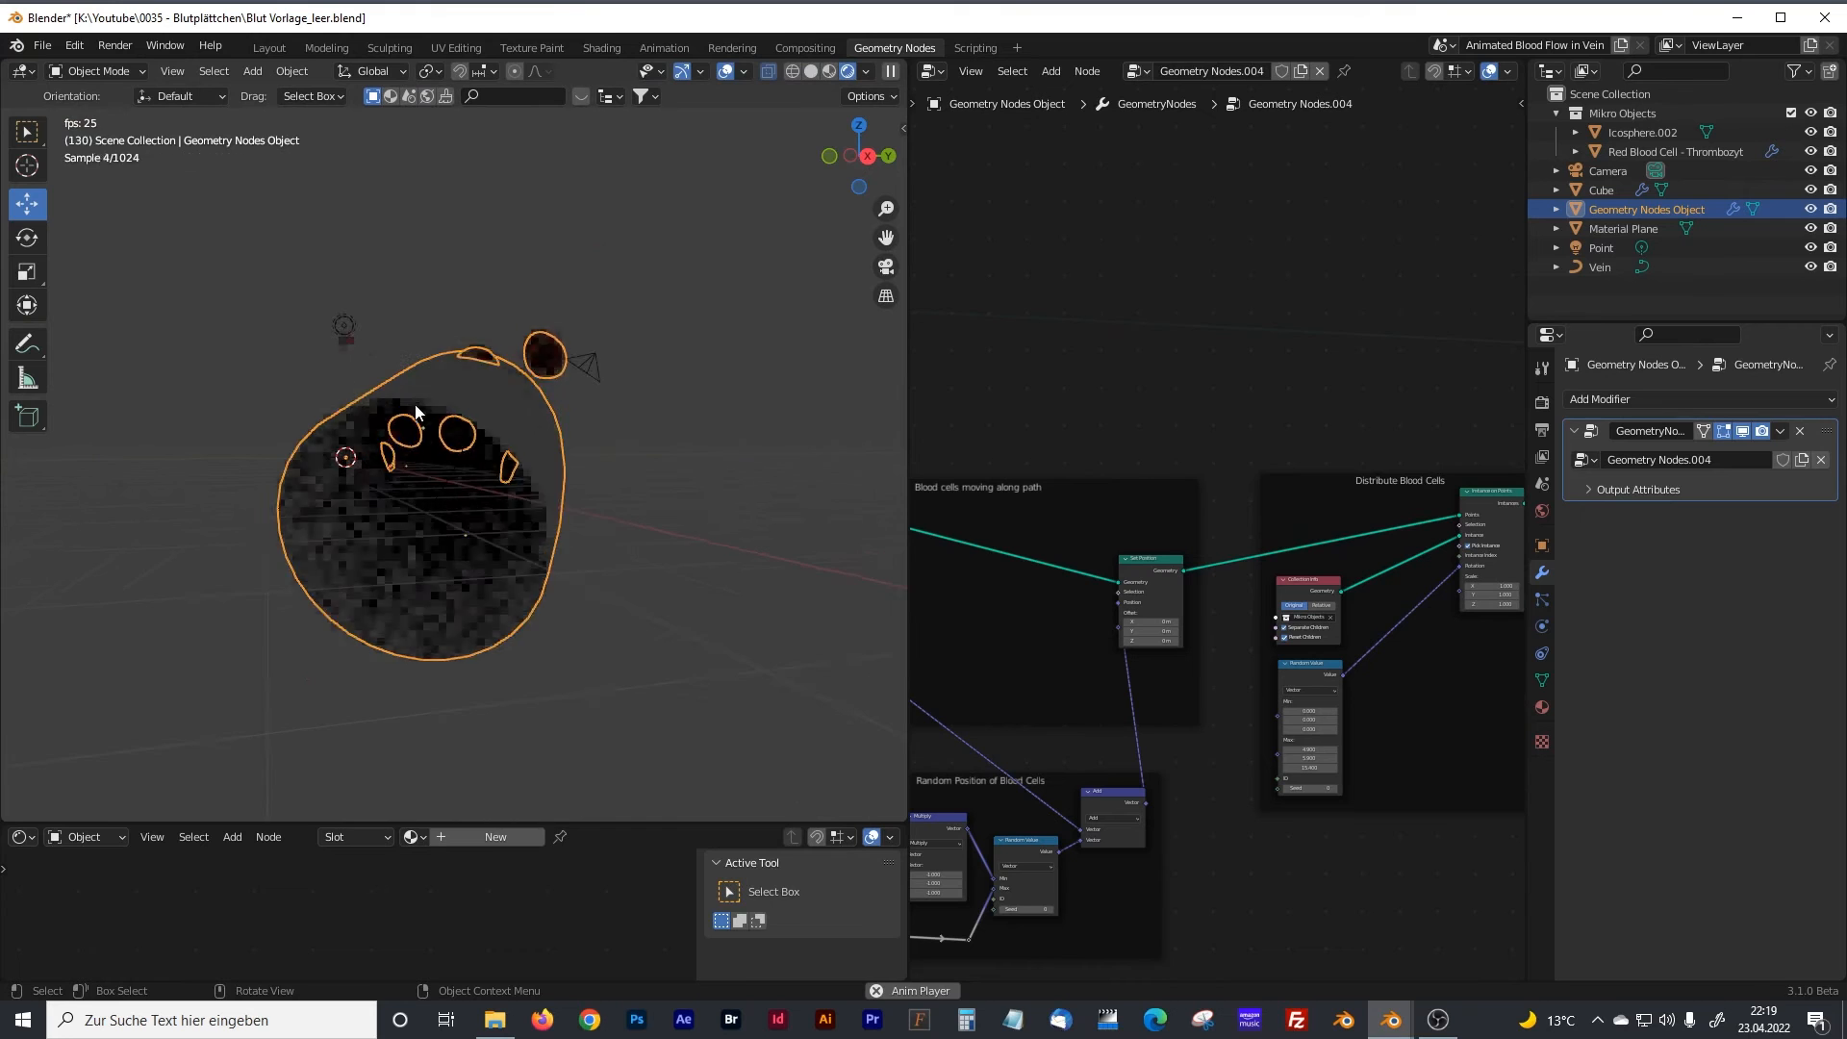
scroll(416, 412, "up", 3)
key("space")
Add a second point light to the scene.
key("shift+a")
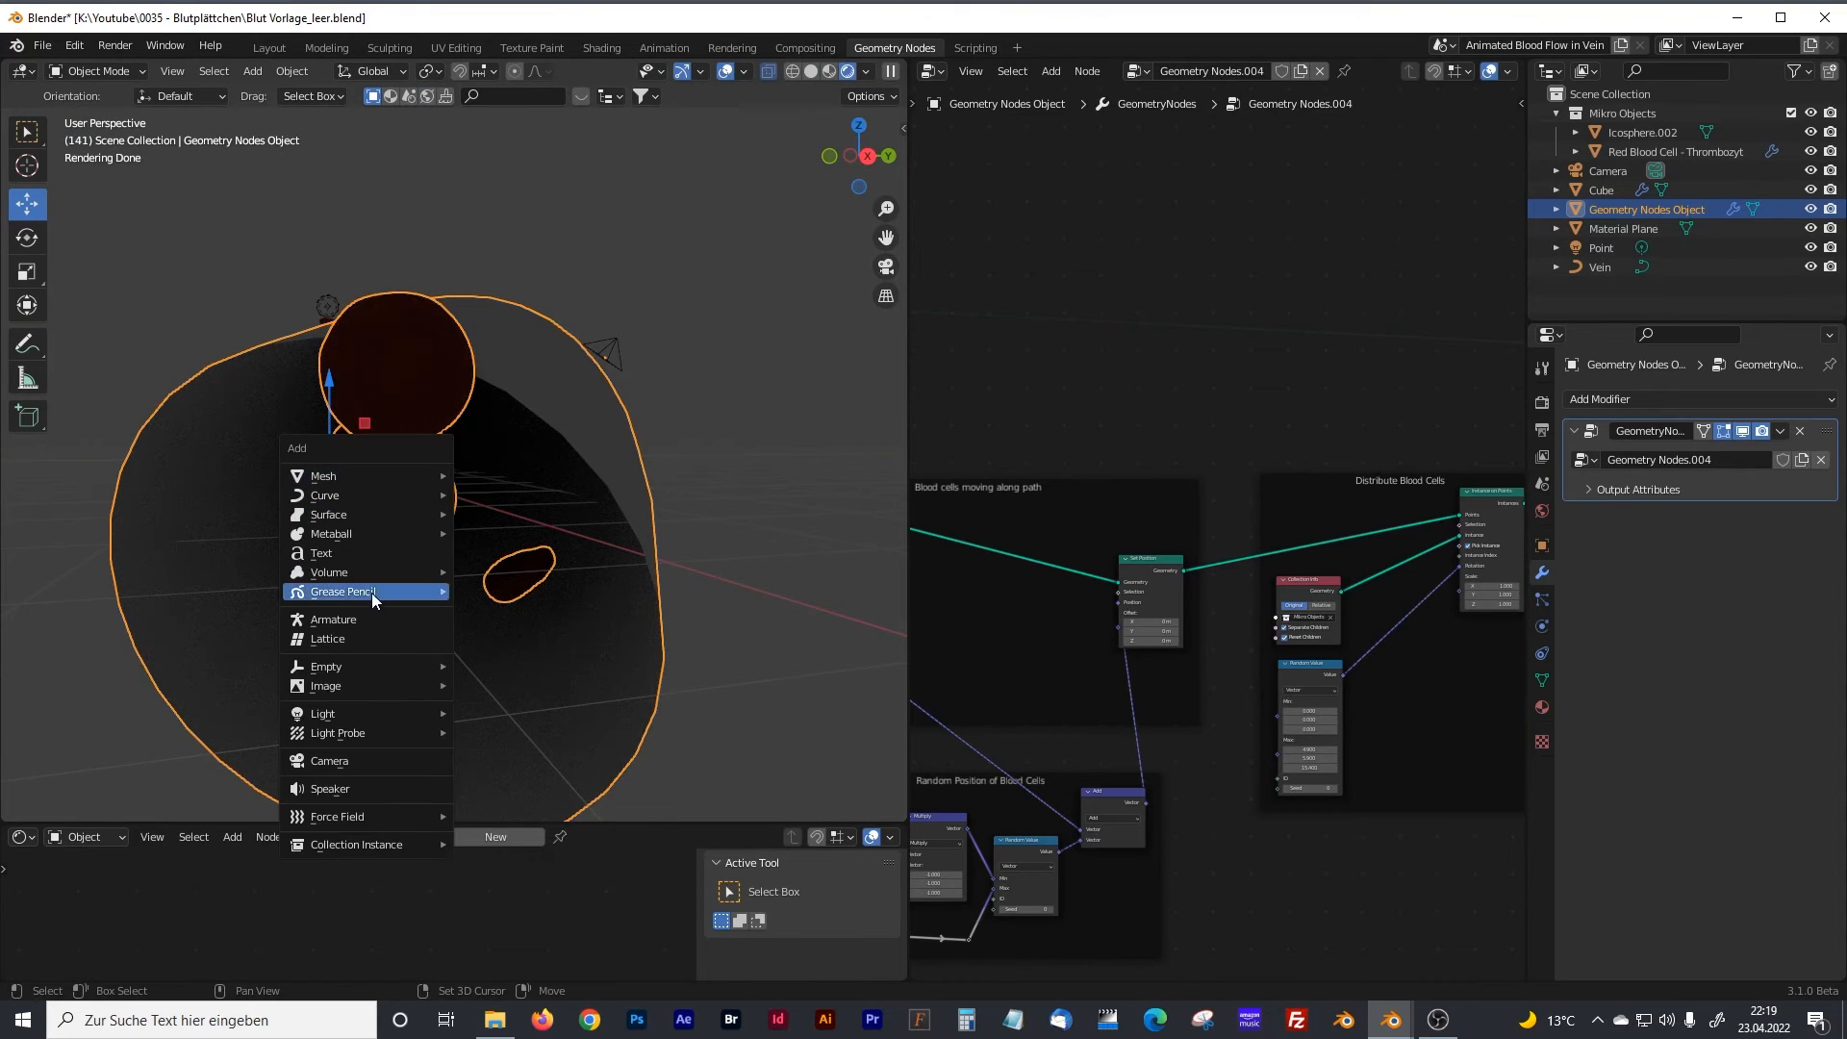
mouse_move(370, 713)
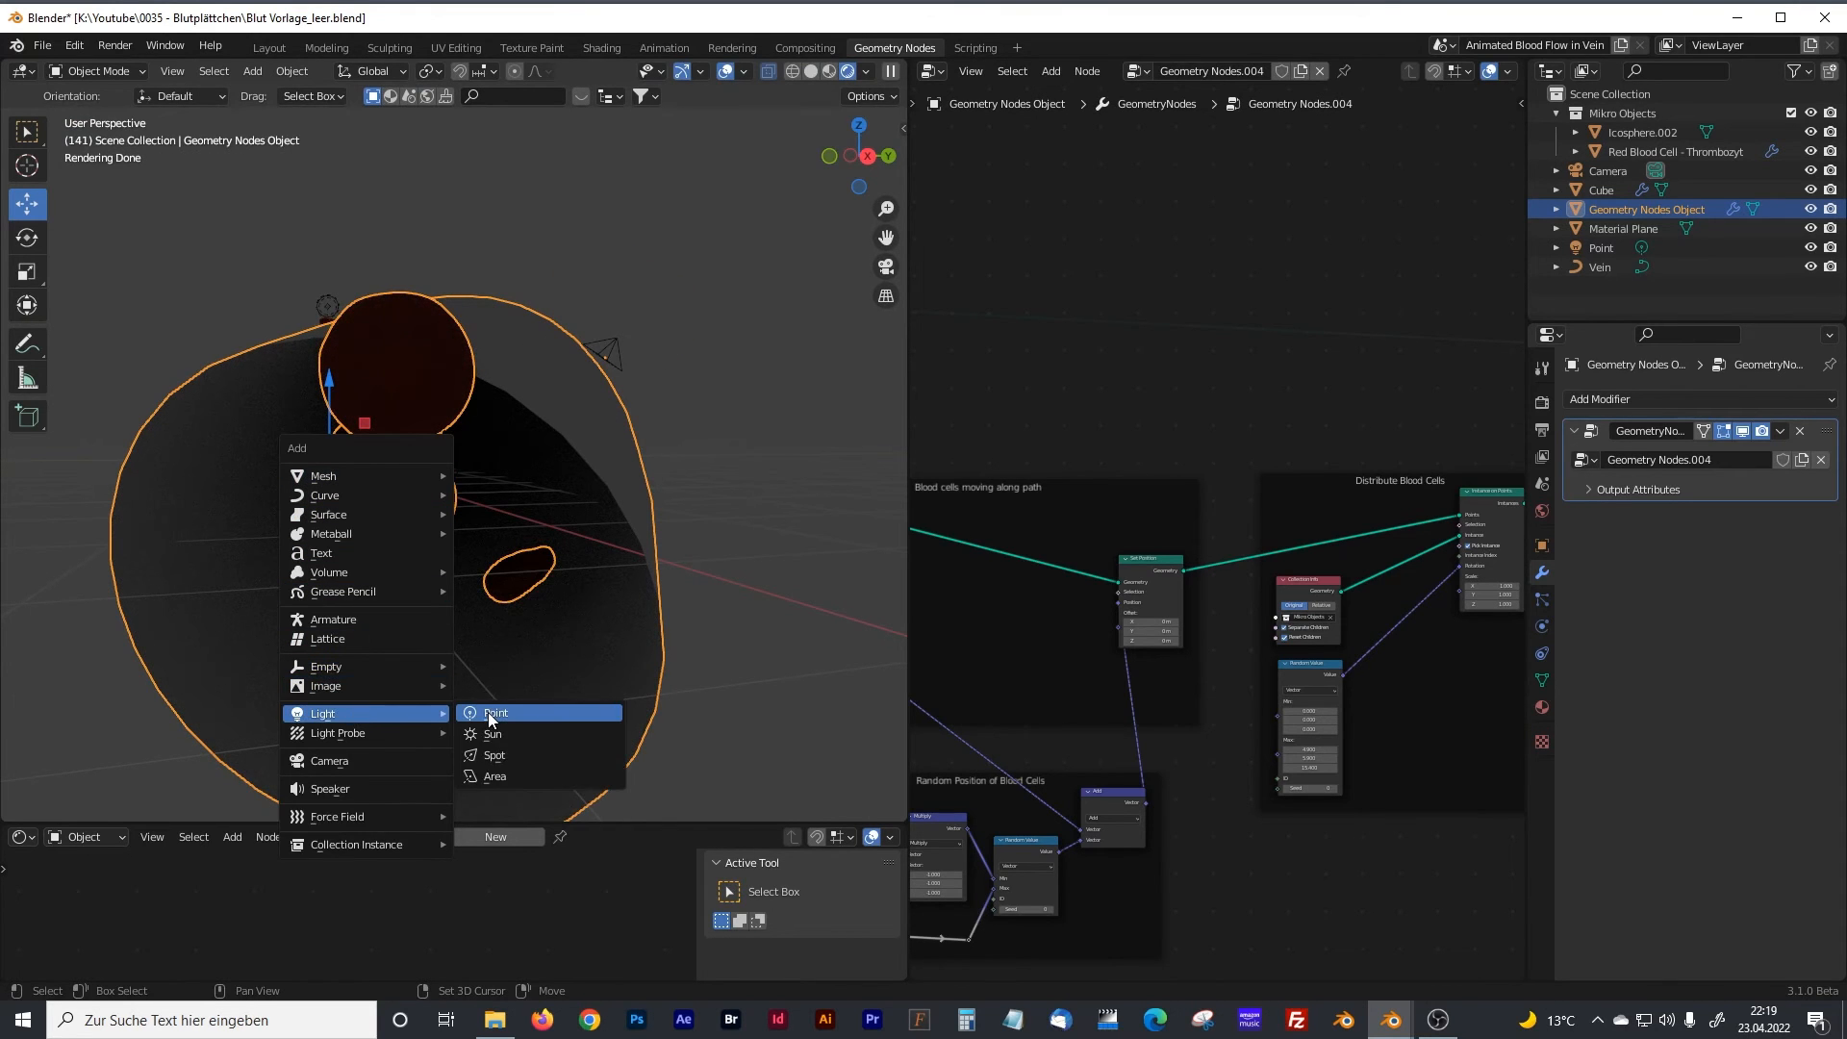
left_click(490, 712)
scroll(496, 597, "down", 5)
middle_click_drag(496, 598, 441, 463)
Move the new point light inside the vein near its open end, at about X 8.84, Y 0.14, Z 0.68 m.
left_click_drag(354, 356, 485, 498)
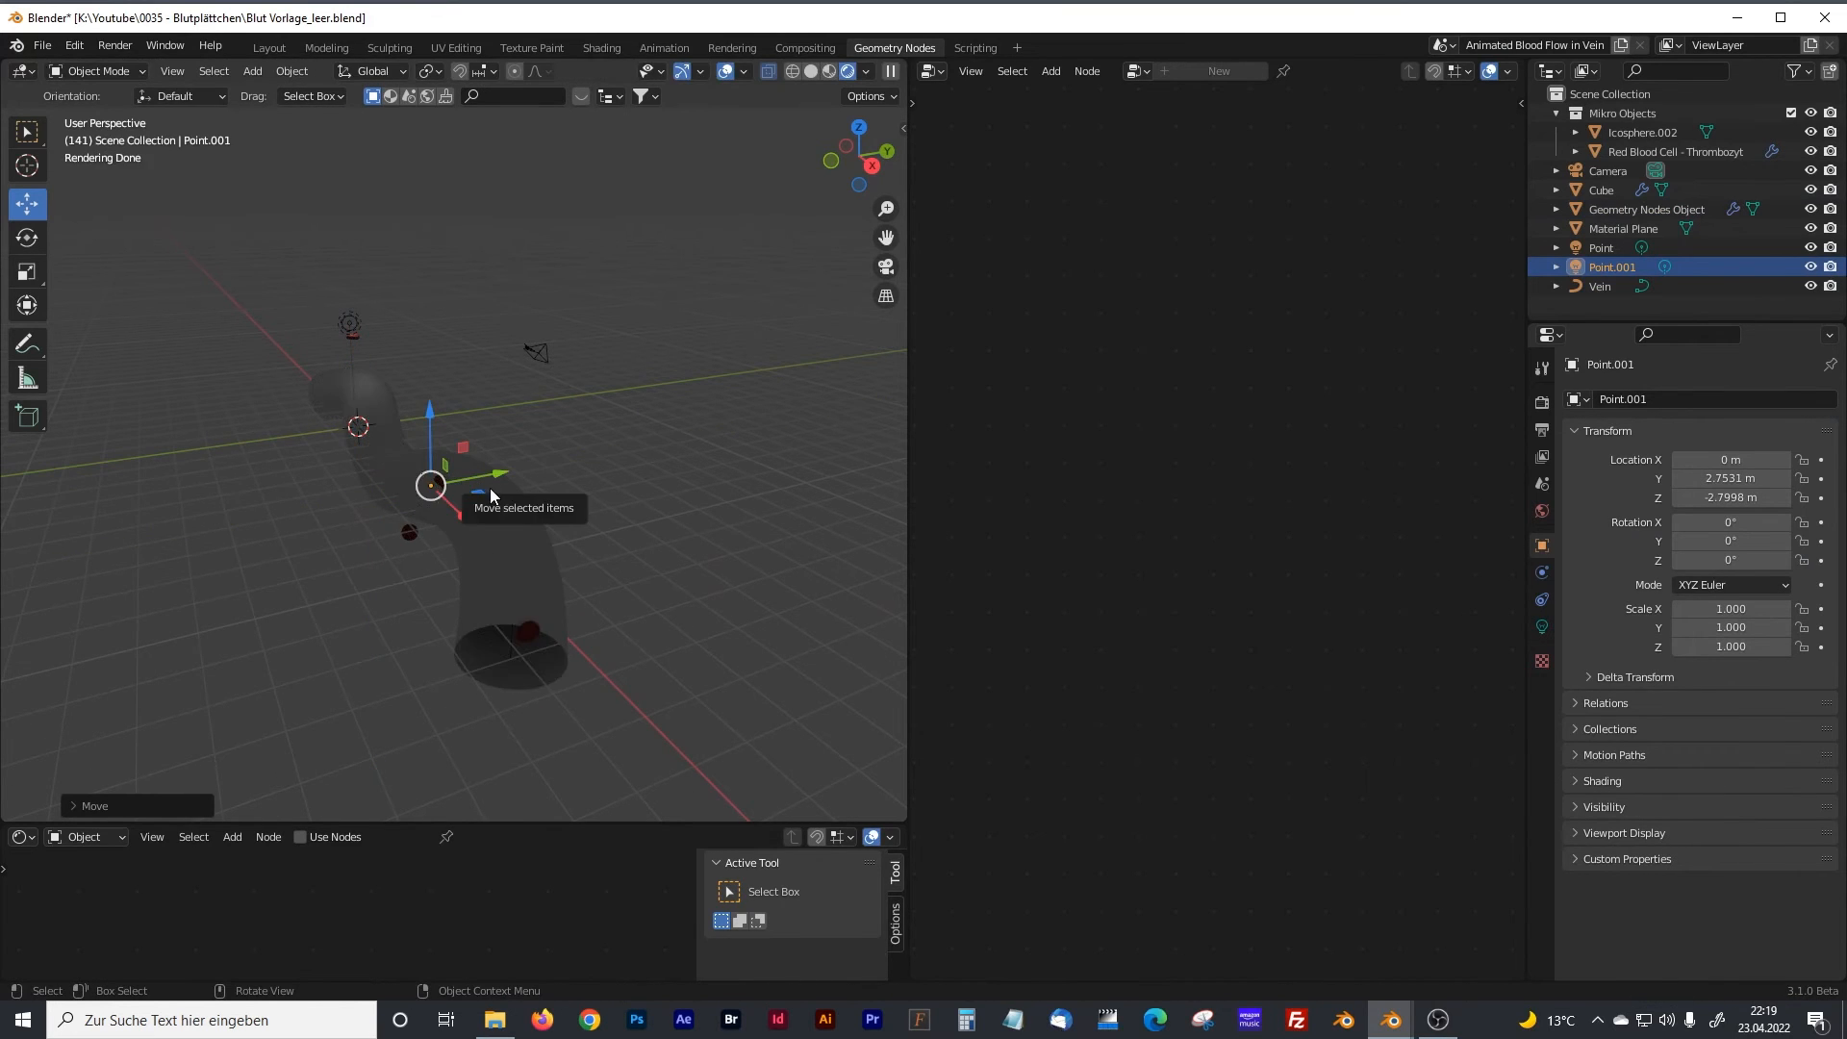
key("KP_1")
left_click_drag(354, 519, 533, 436)
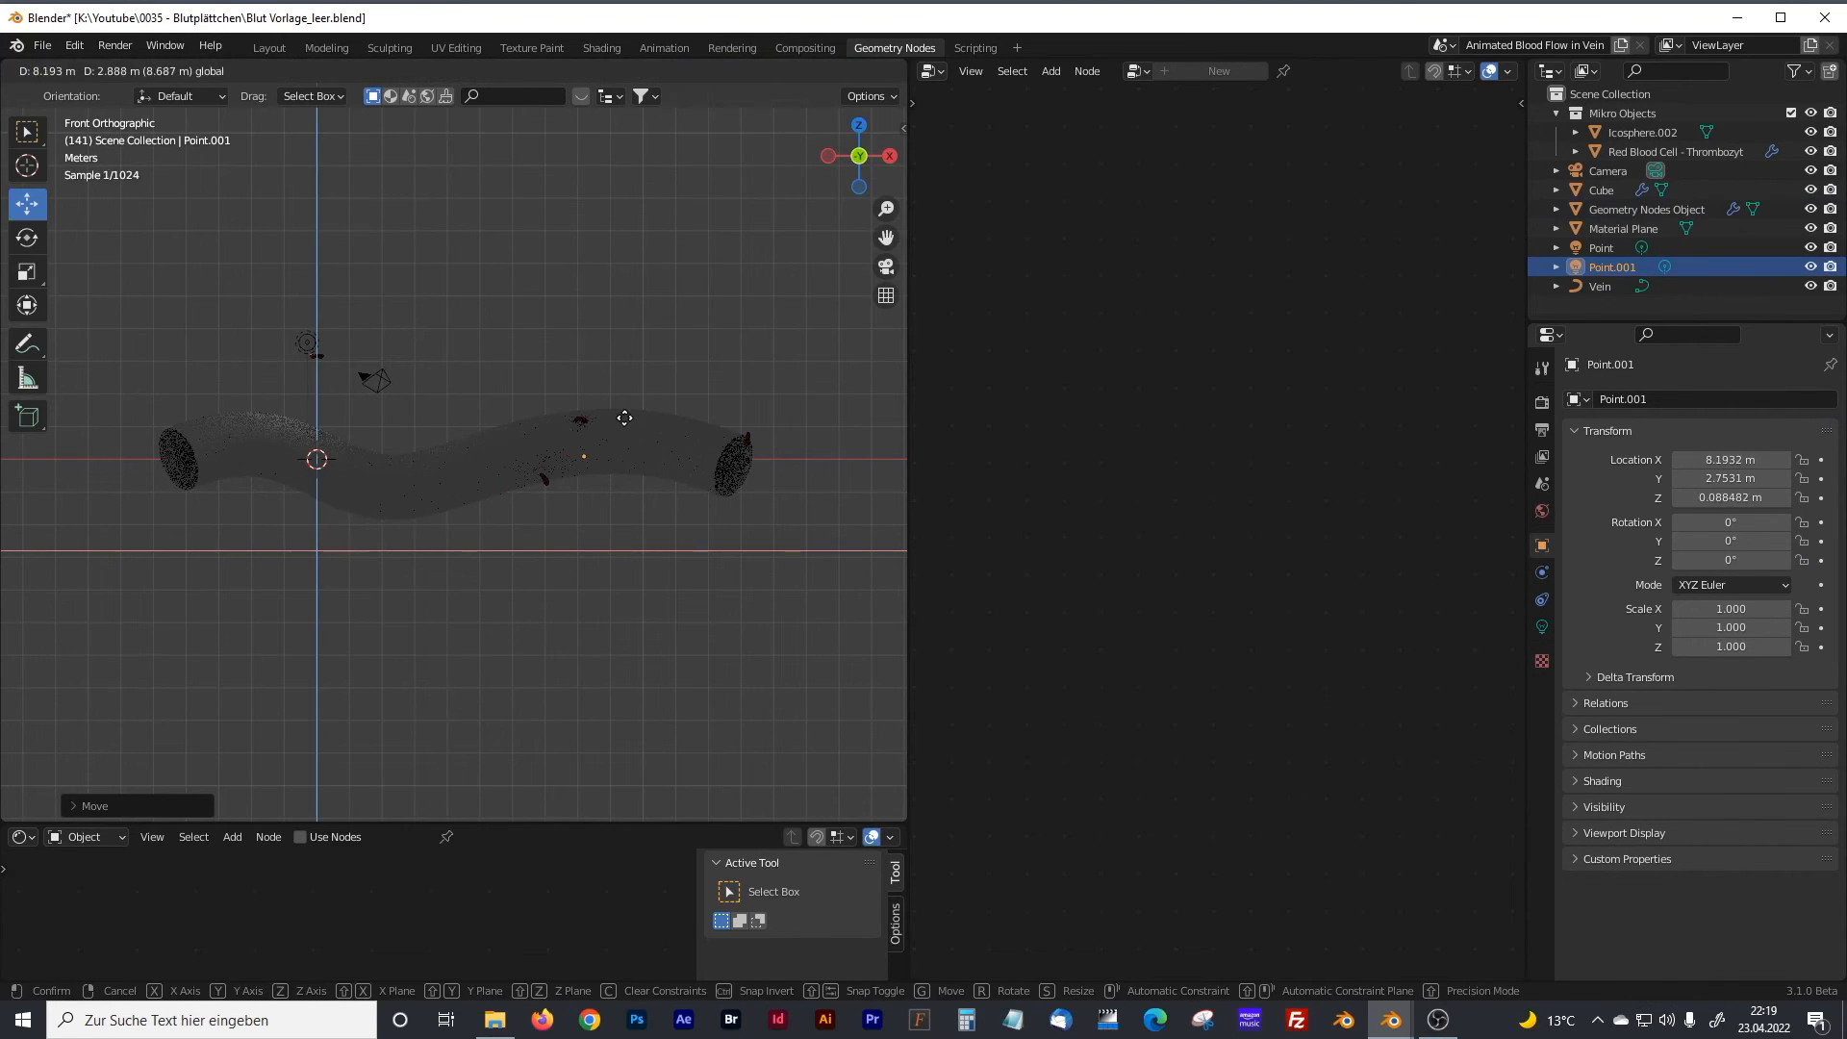
left_click(645, 399)
middle_click_drag(645, 398, 481, 435)
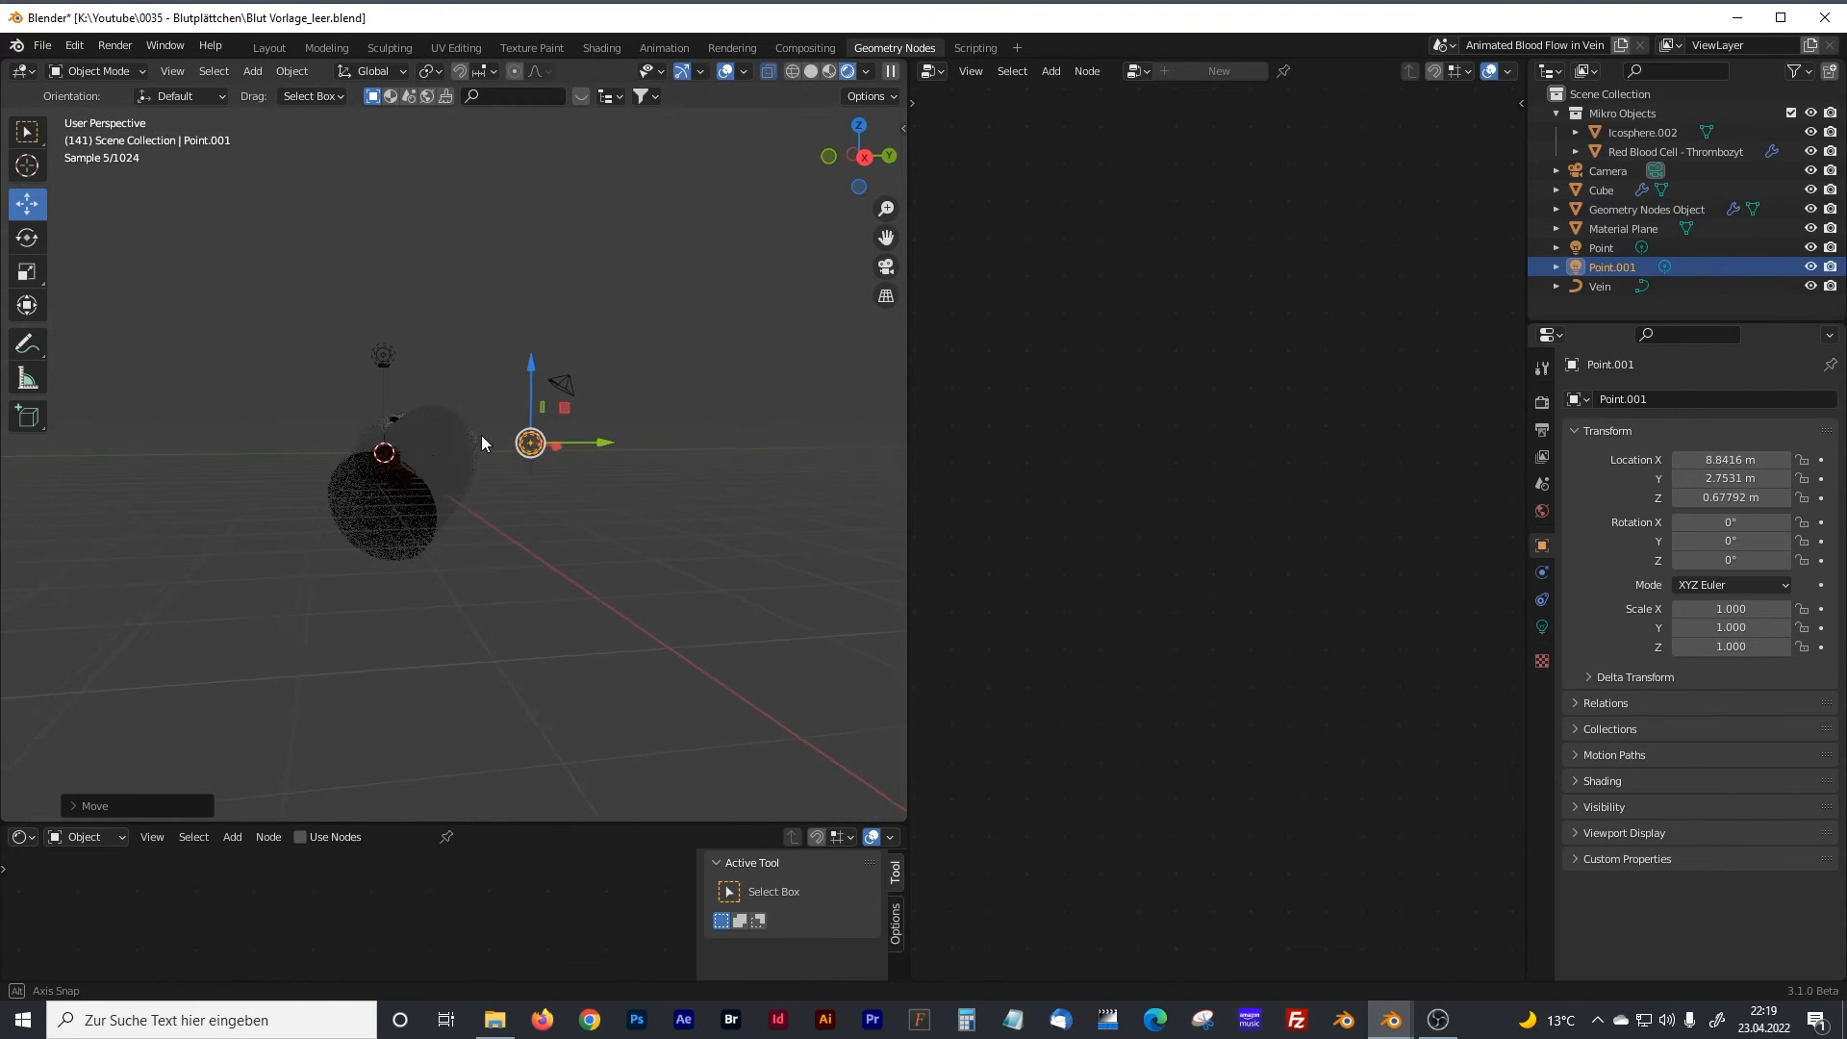
left_click_drag(603, 445, 489, 448)
scroll(446, 489, "up", 4)
middle_click_drag(446, 488, 475, 461, "shift")
Look through the camera with Camera to View locked and aim it toward the vein's open end.
key("KP_0")
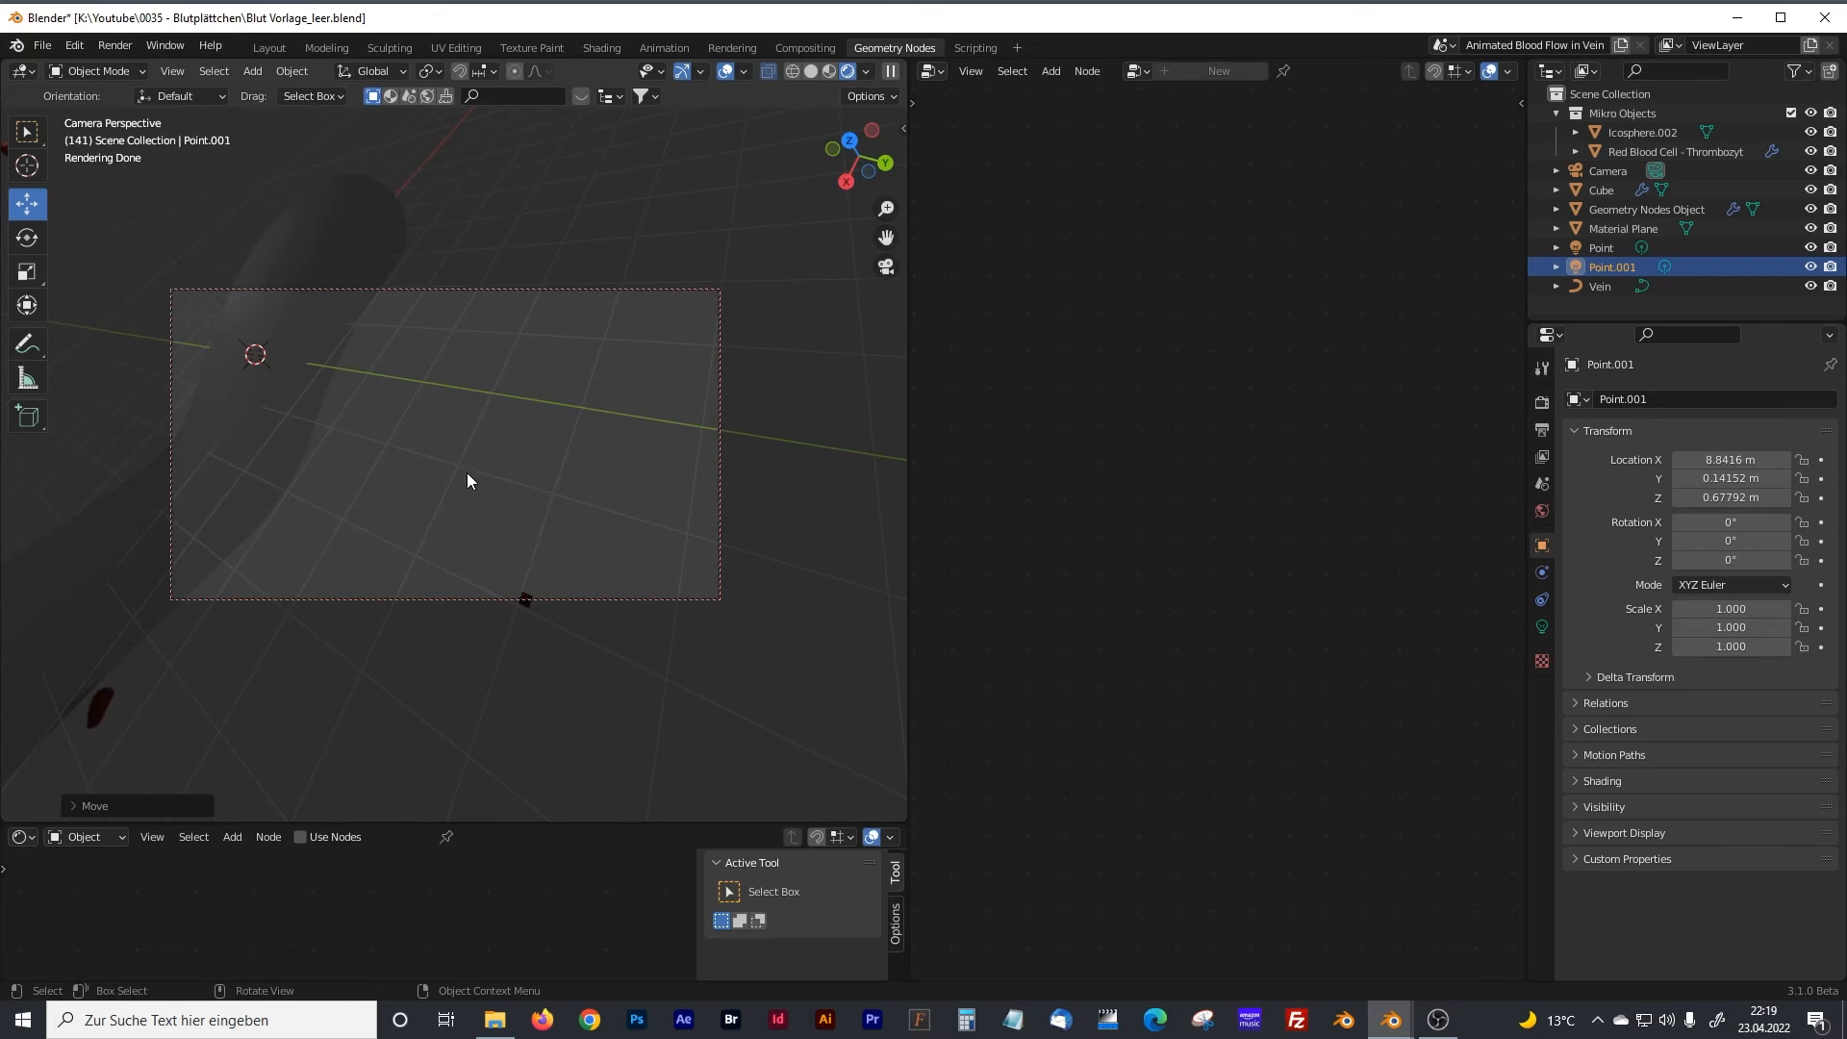
left_click(904, 132)
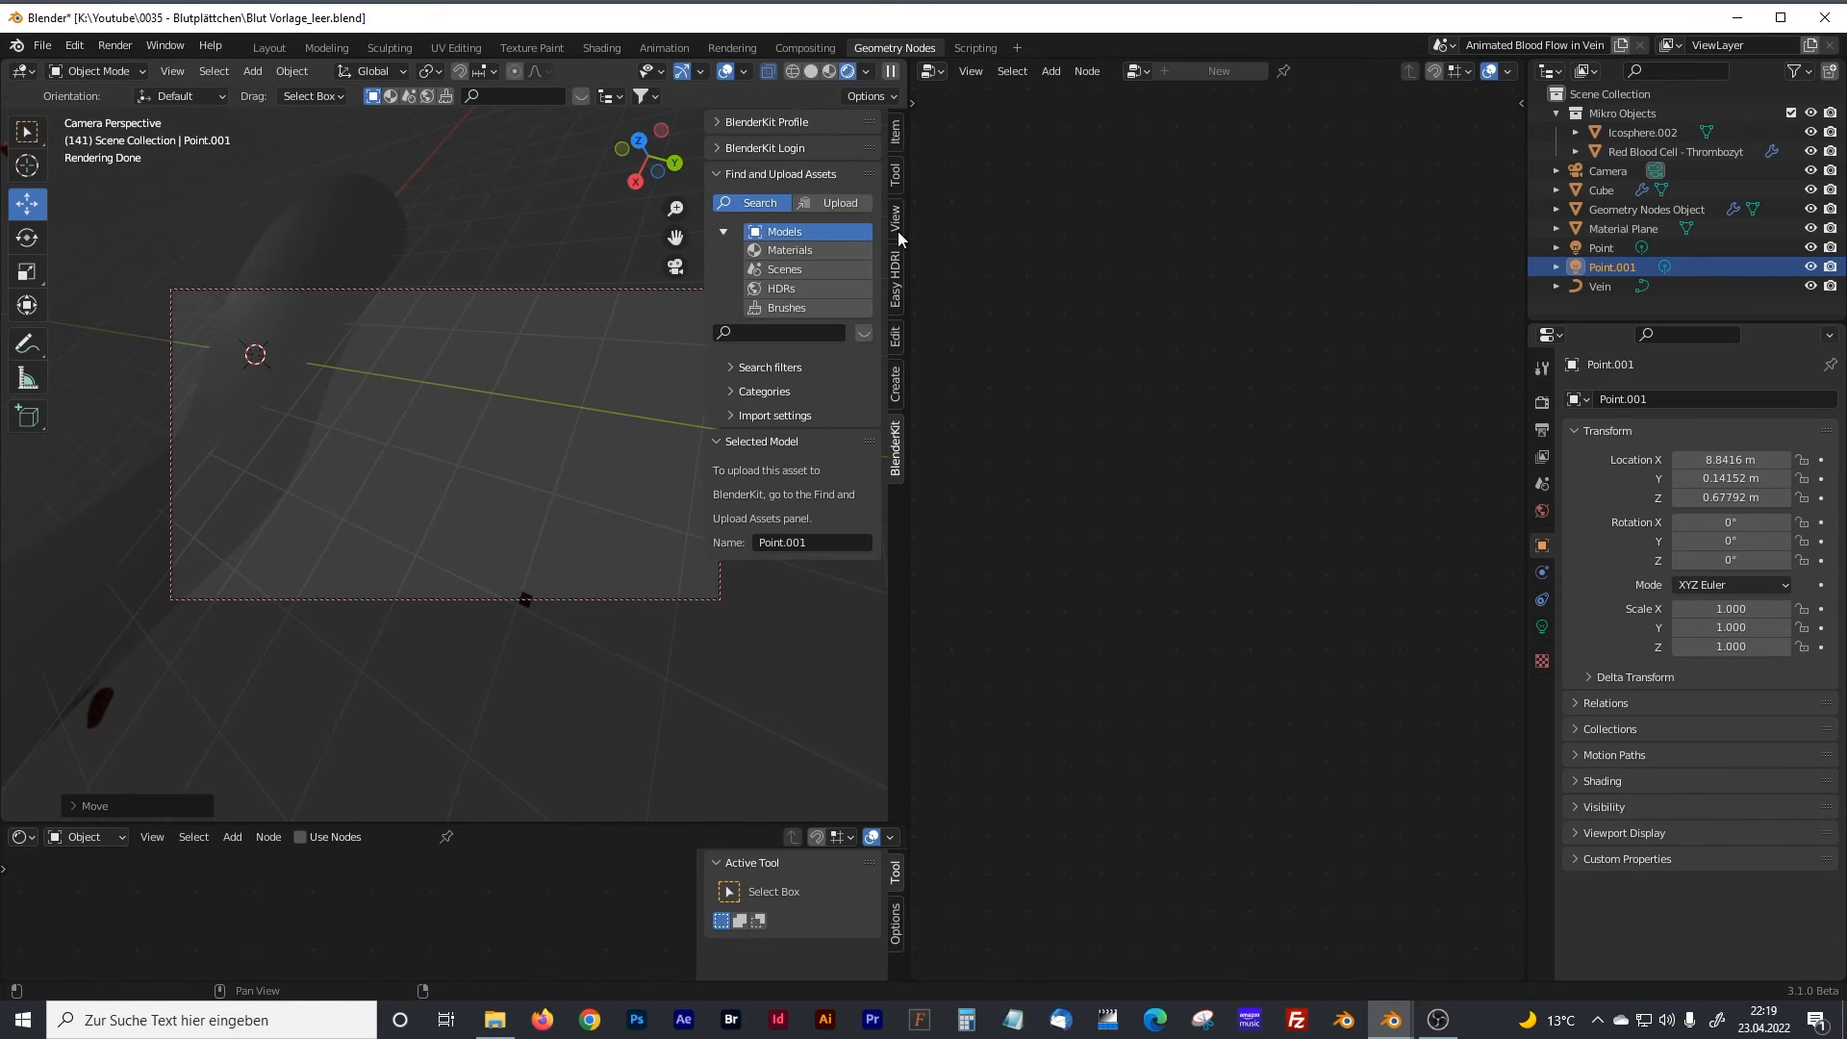
left_click(895, 221)
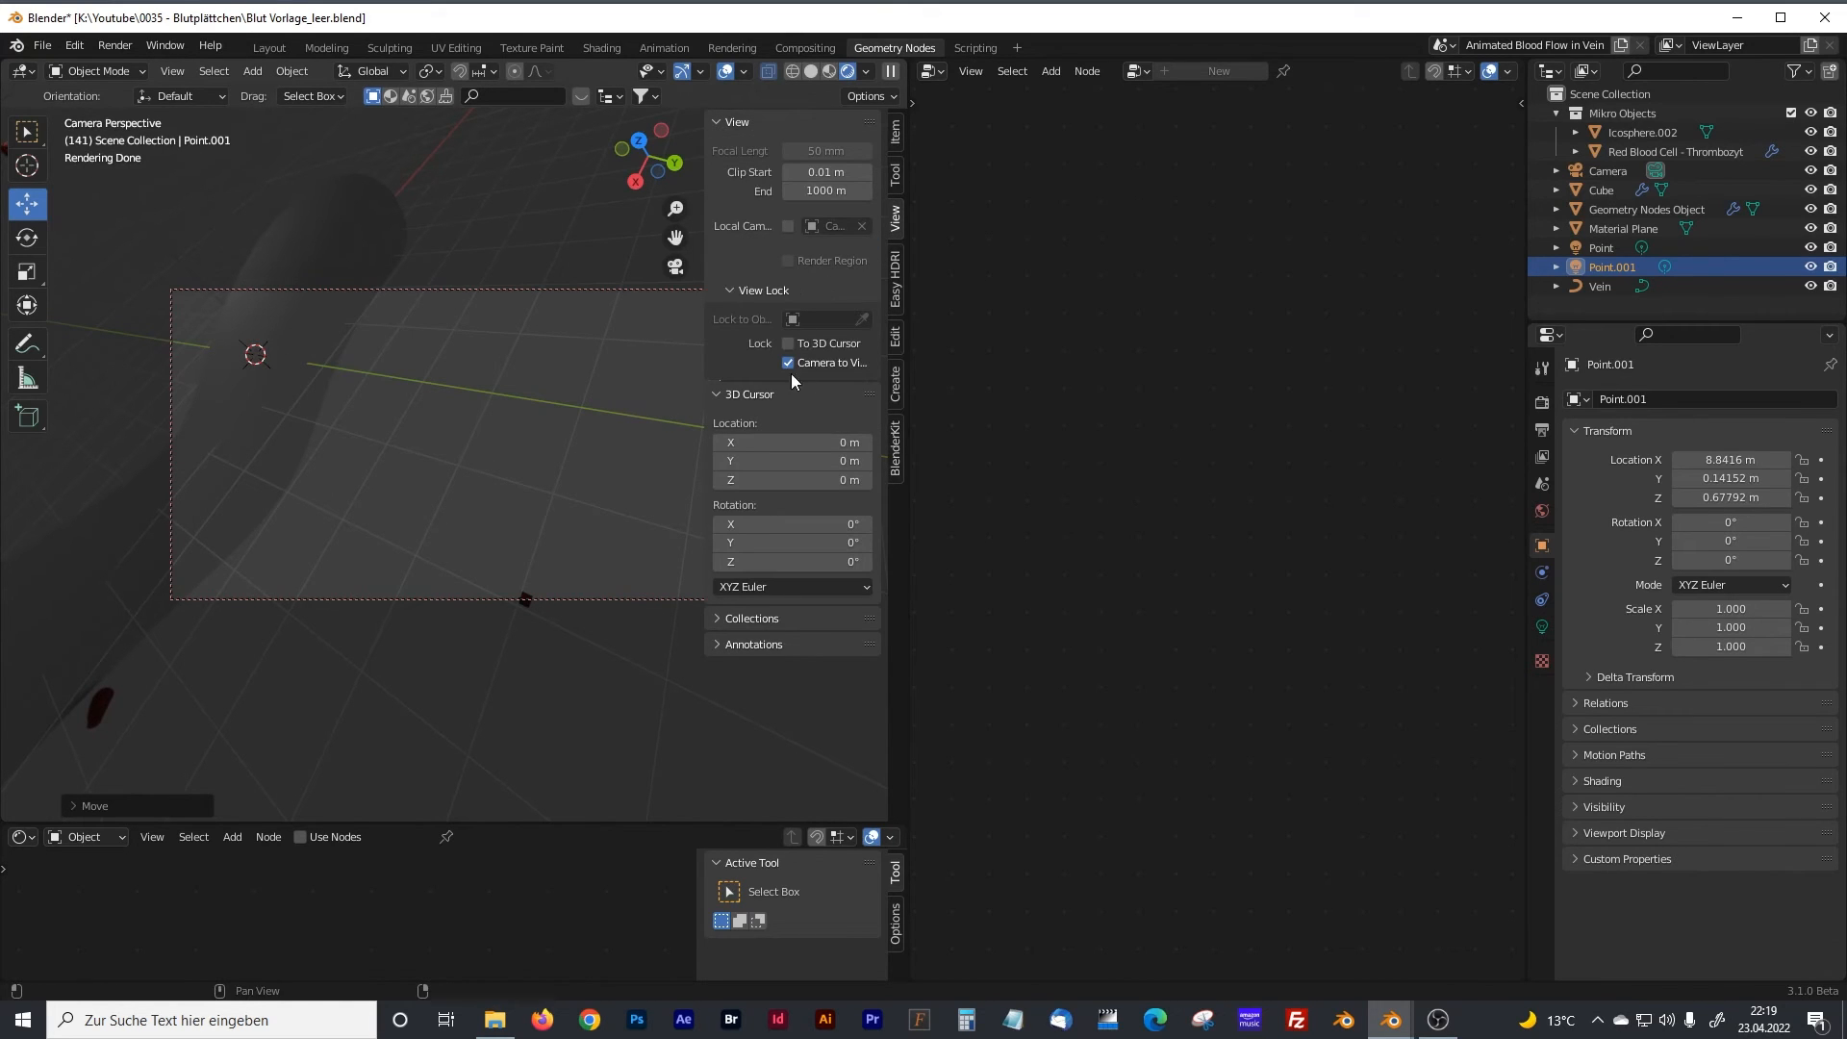
key("n")
middle_click_drag(482, 443, 654, 284)
scroll(554, 371, "down", 5)
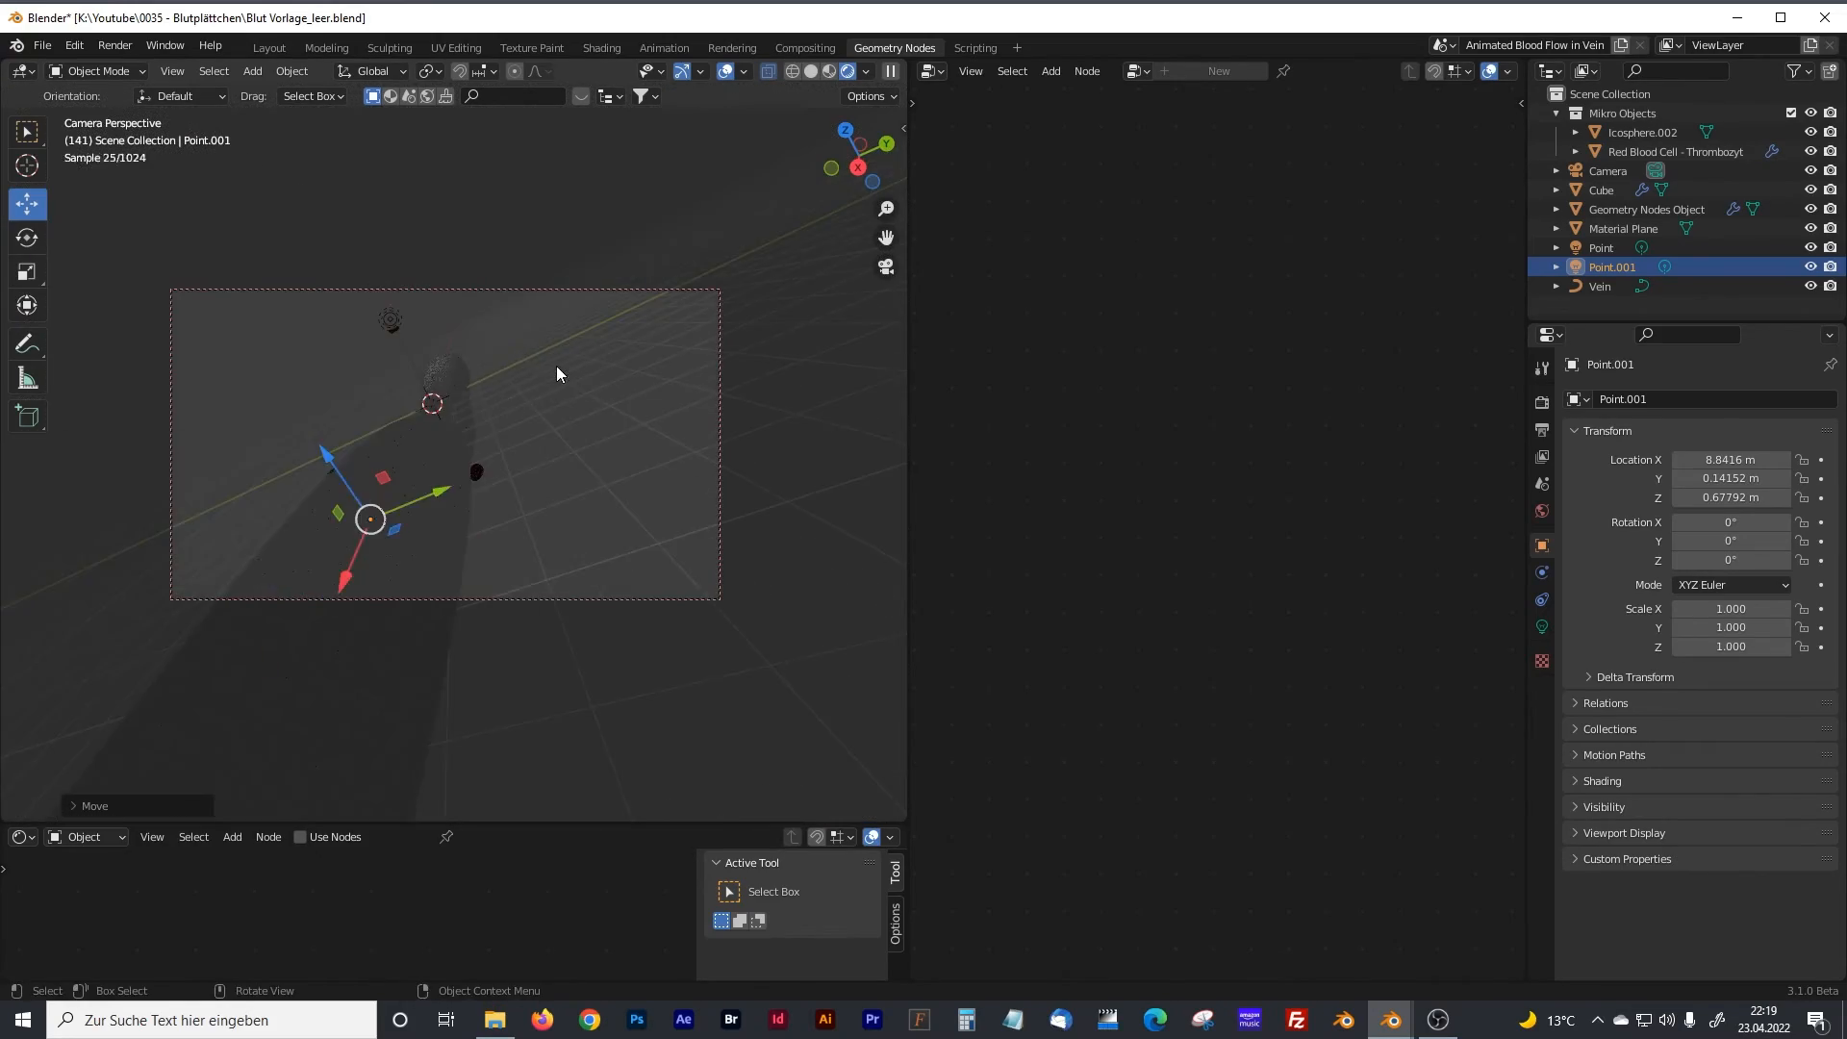
mouse_move(512, 424)
middle_mouse_down()
mouse_move(552, 359)
mouse_move(517, 389)
middle_mouse_up()
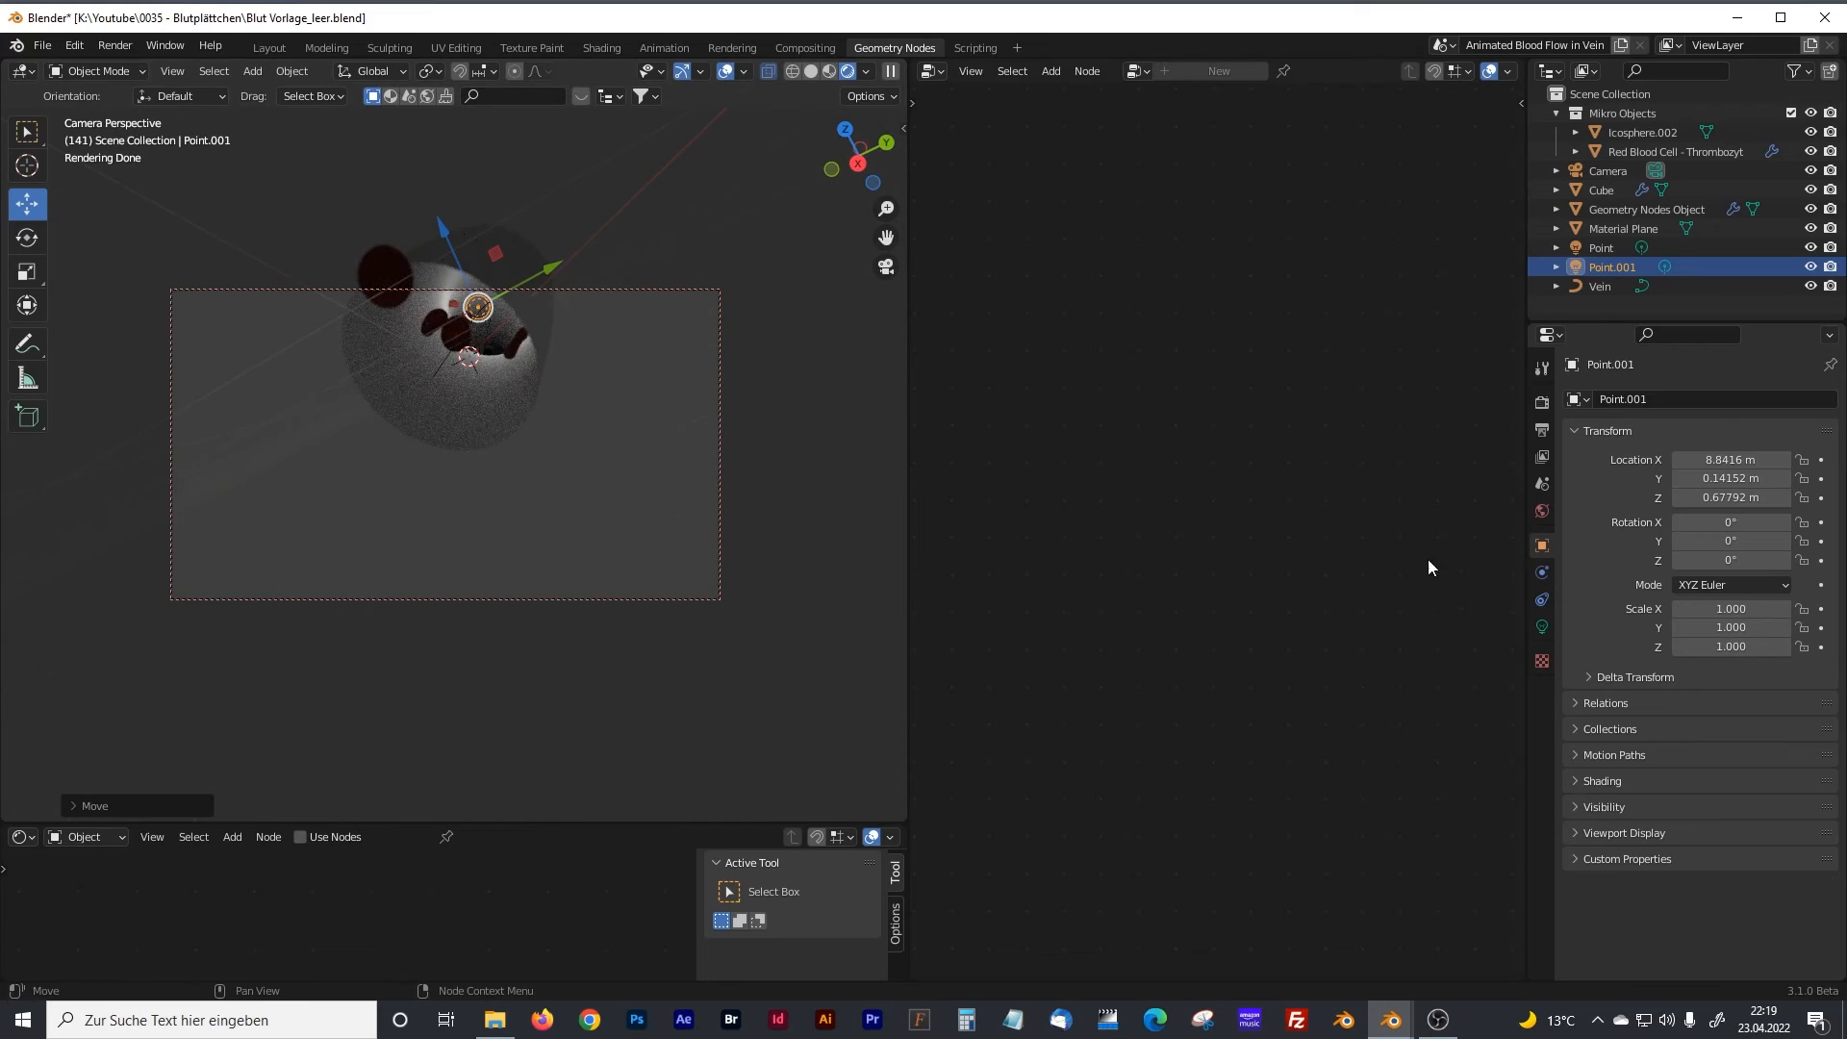
Turn off the camera's Depth of Field and bring the camera closer to the vein's opening.
left_click(1540, 624)
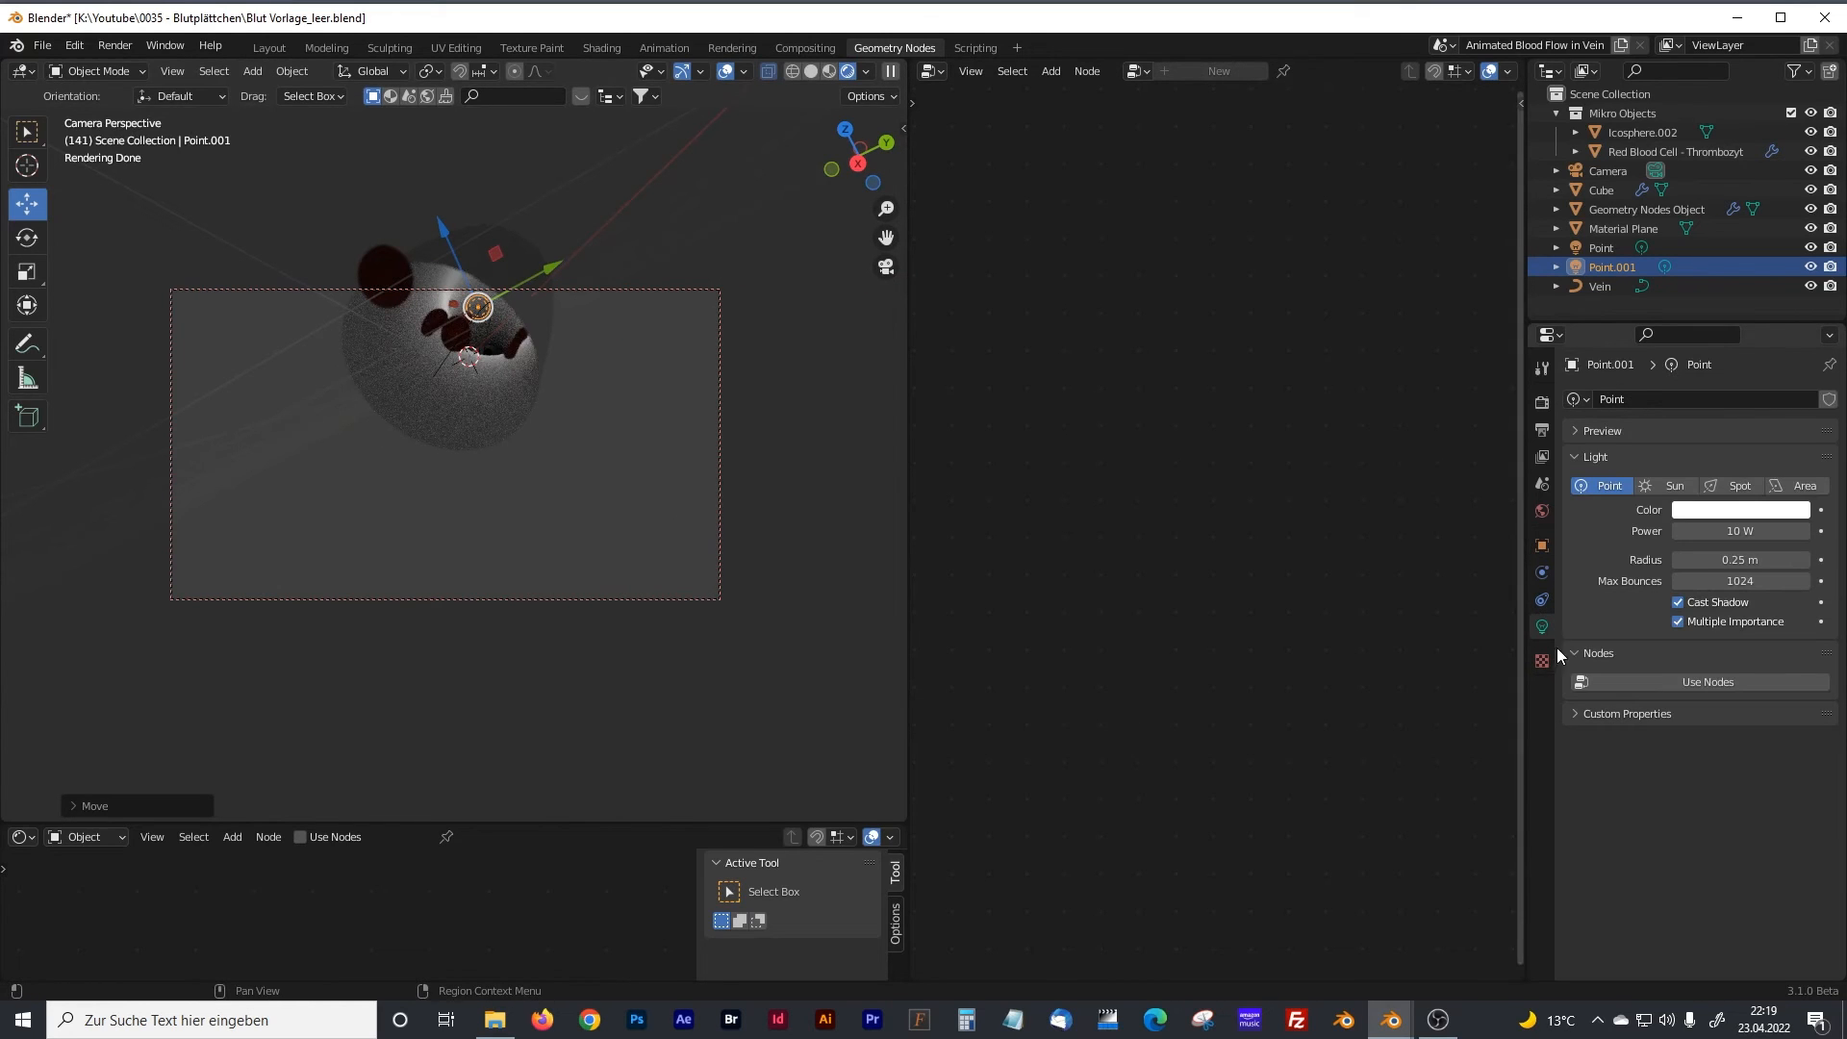
left_click(1607, 170)
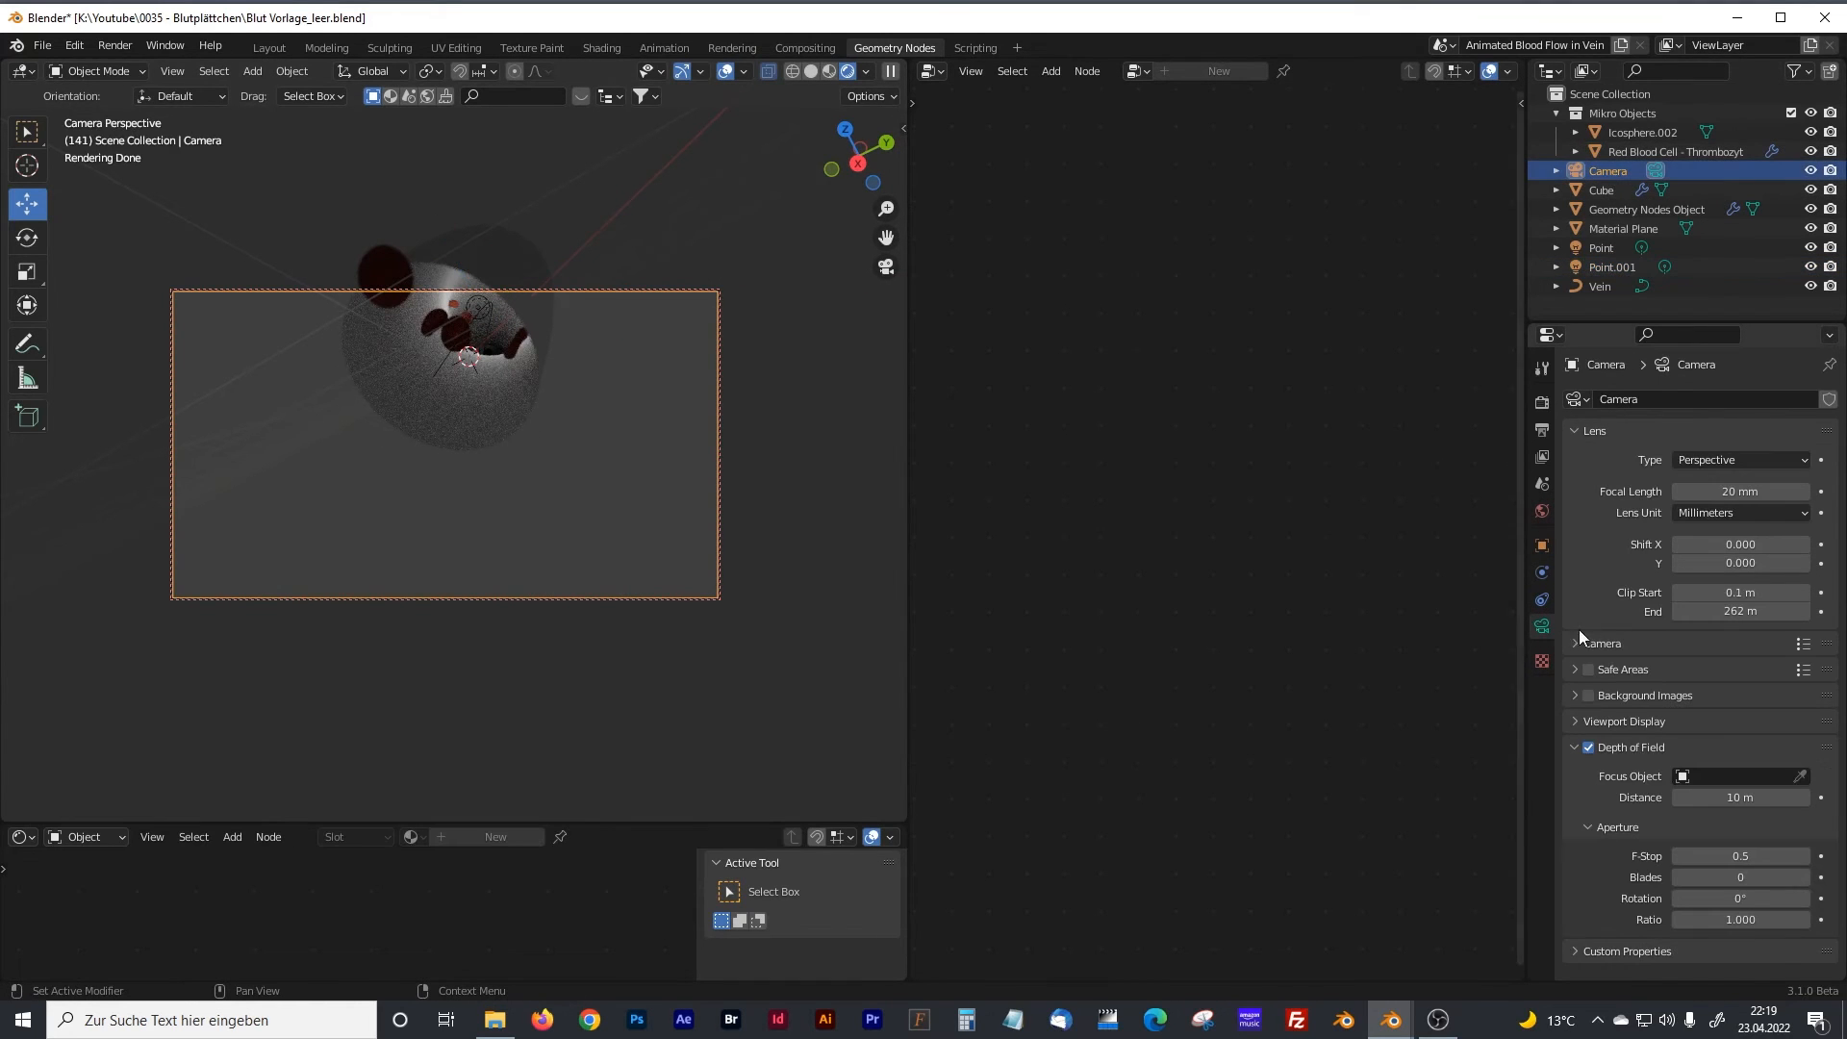
left_click(1588, 748)
middle_click_drag(482, 371, 539, 412, "shift")
scroll(506, 392, "up", 1)
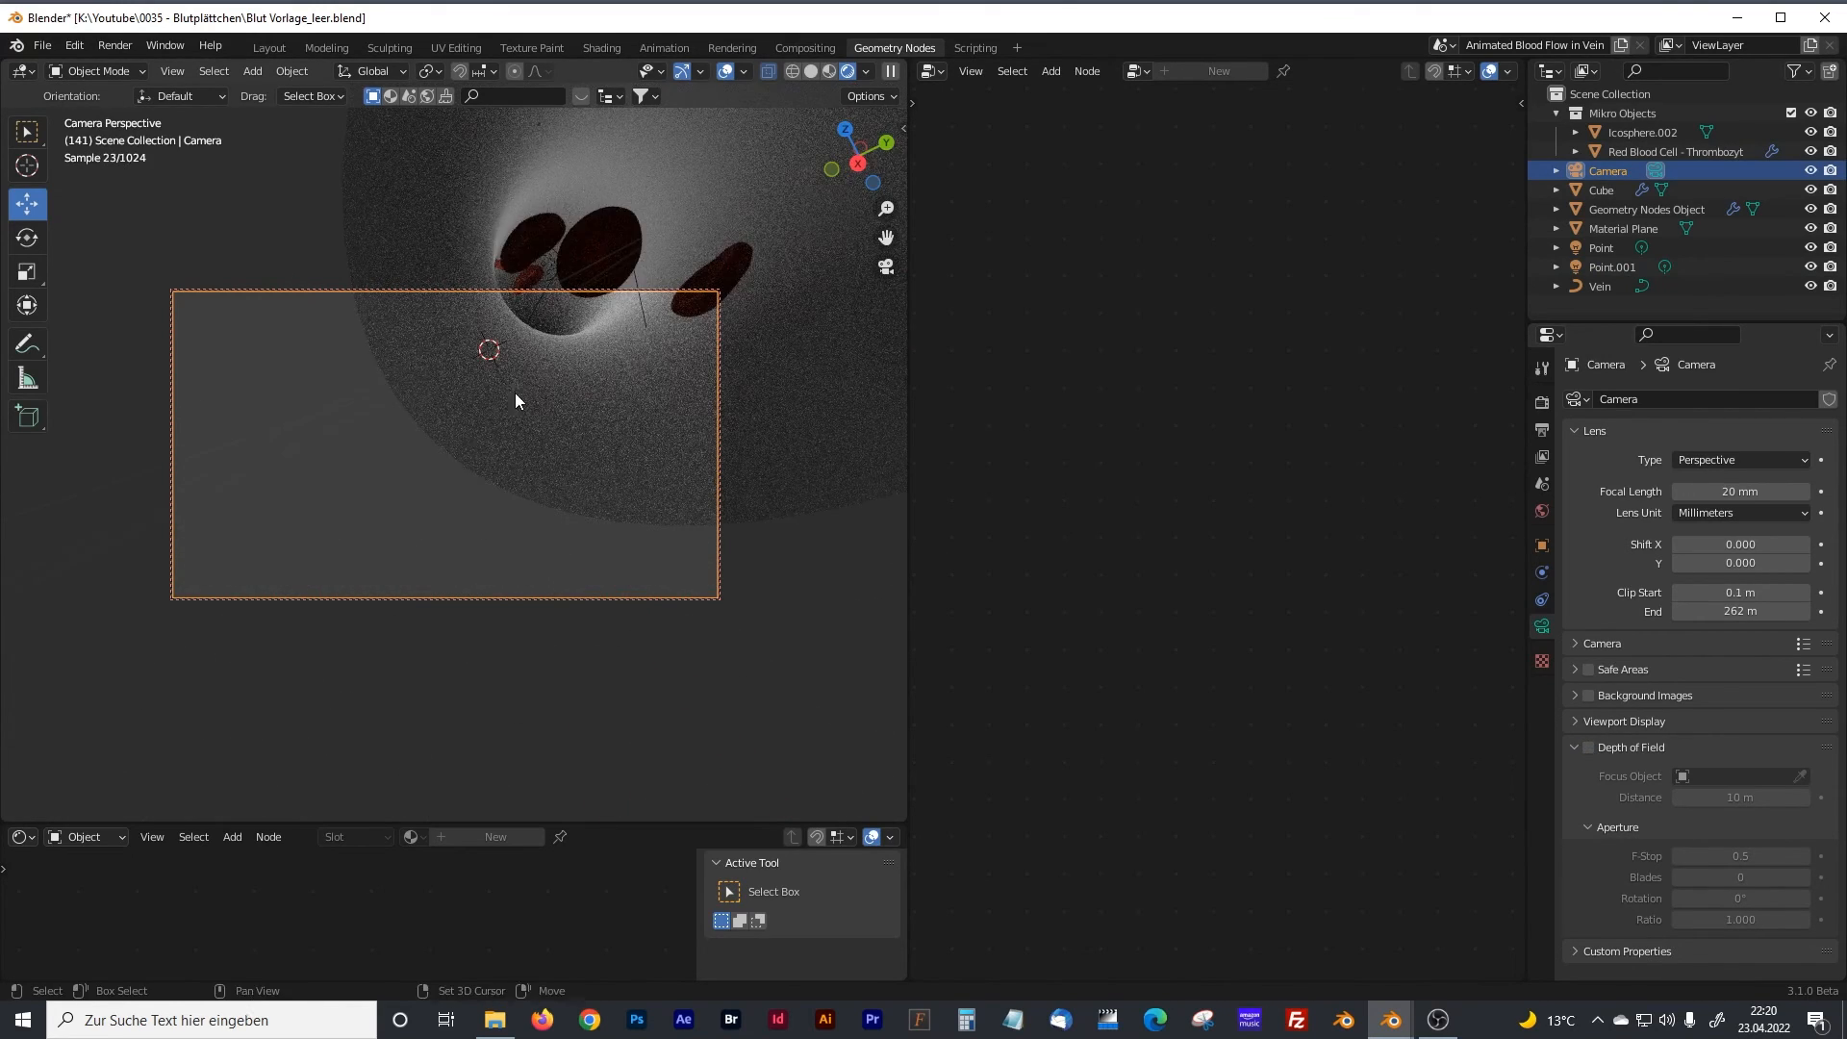
scroll(527, 406, "down", 3)
scroll(520, 425, "up", 1)
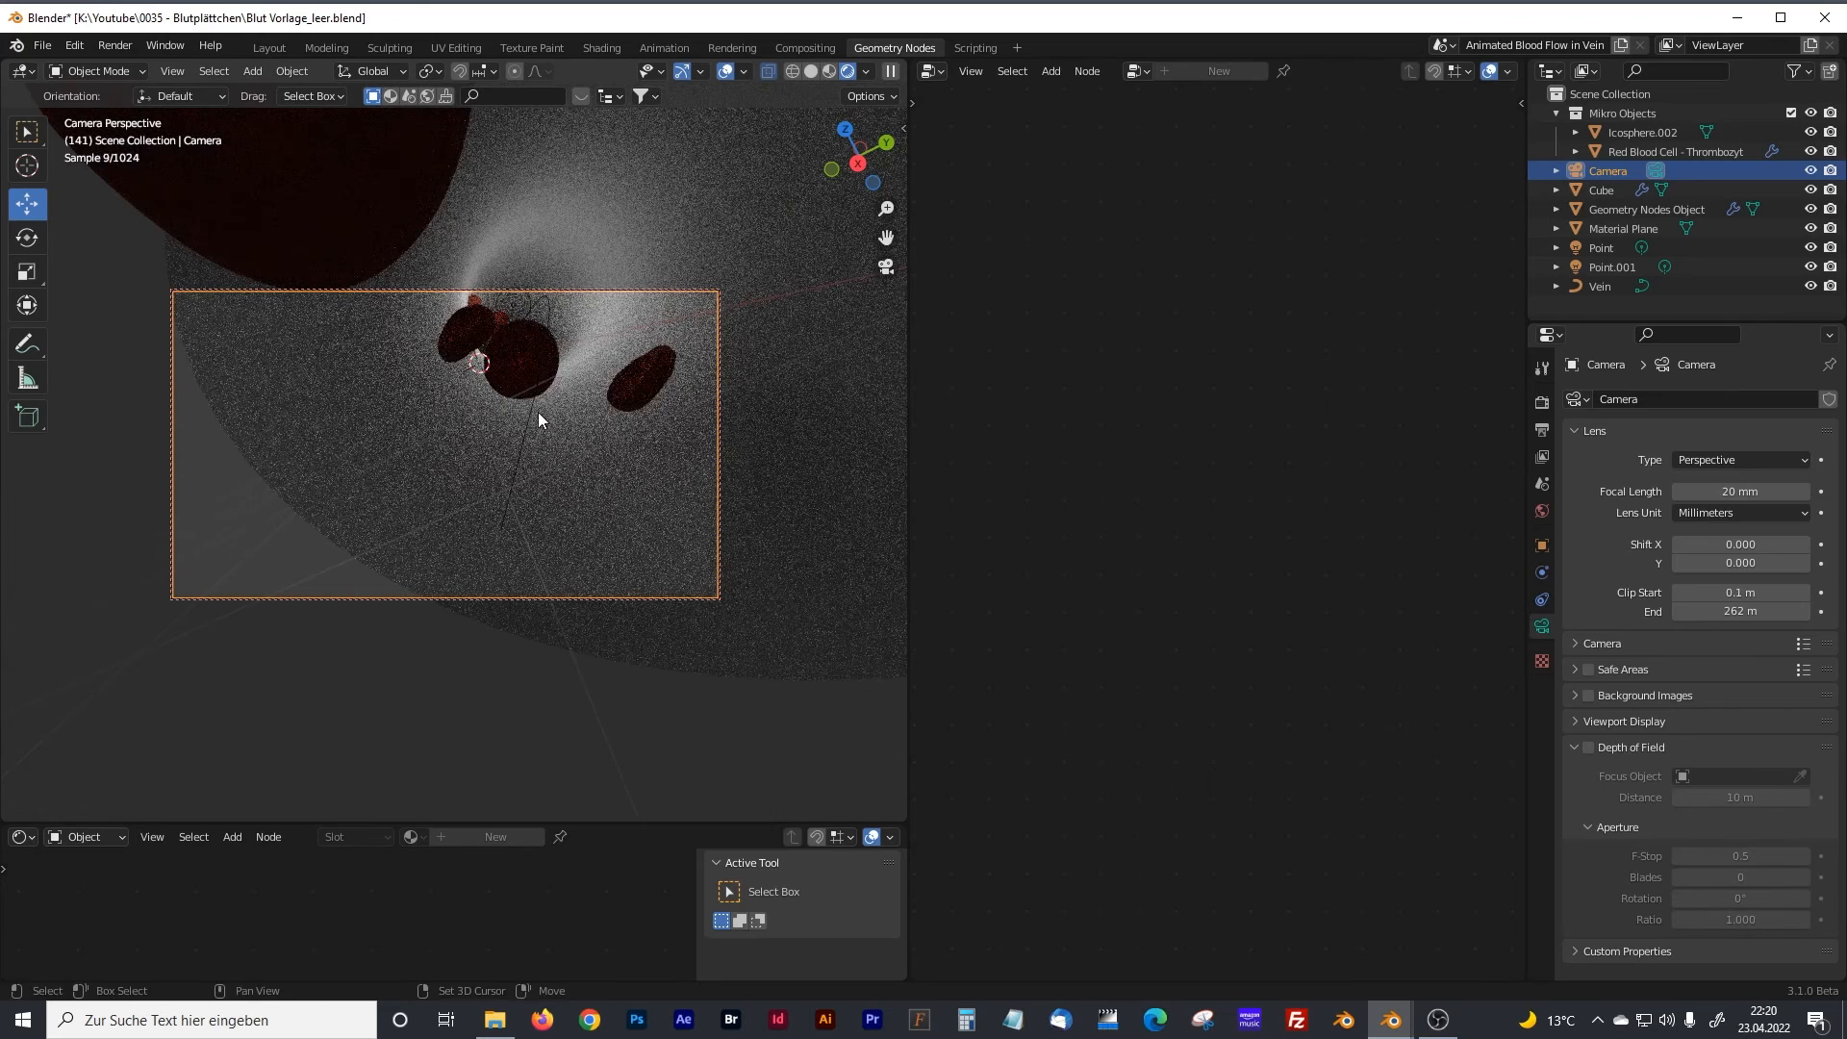
Set the camera's X, Y and Z rotation to 0°.
left_click(1521, 103)
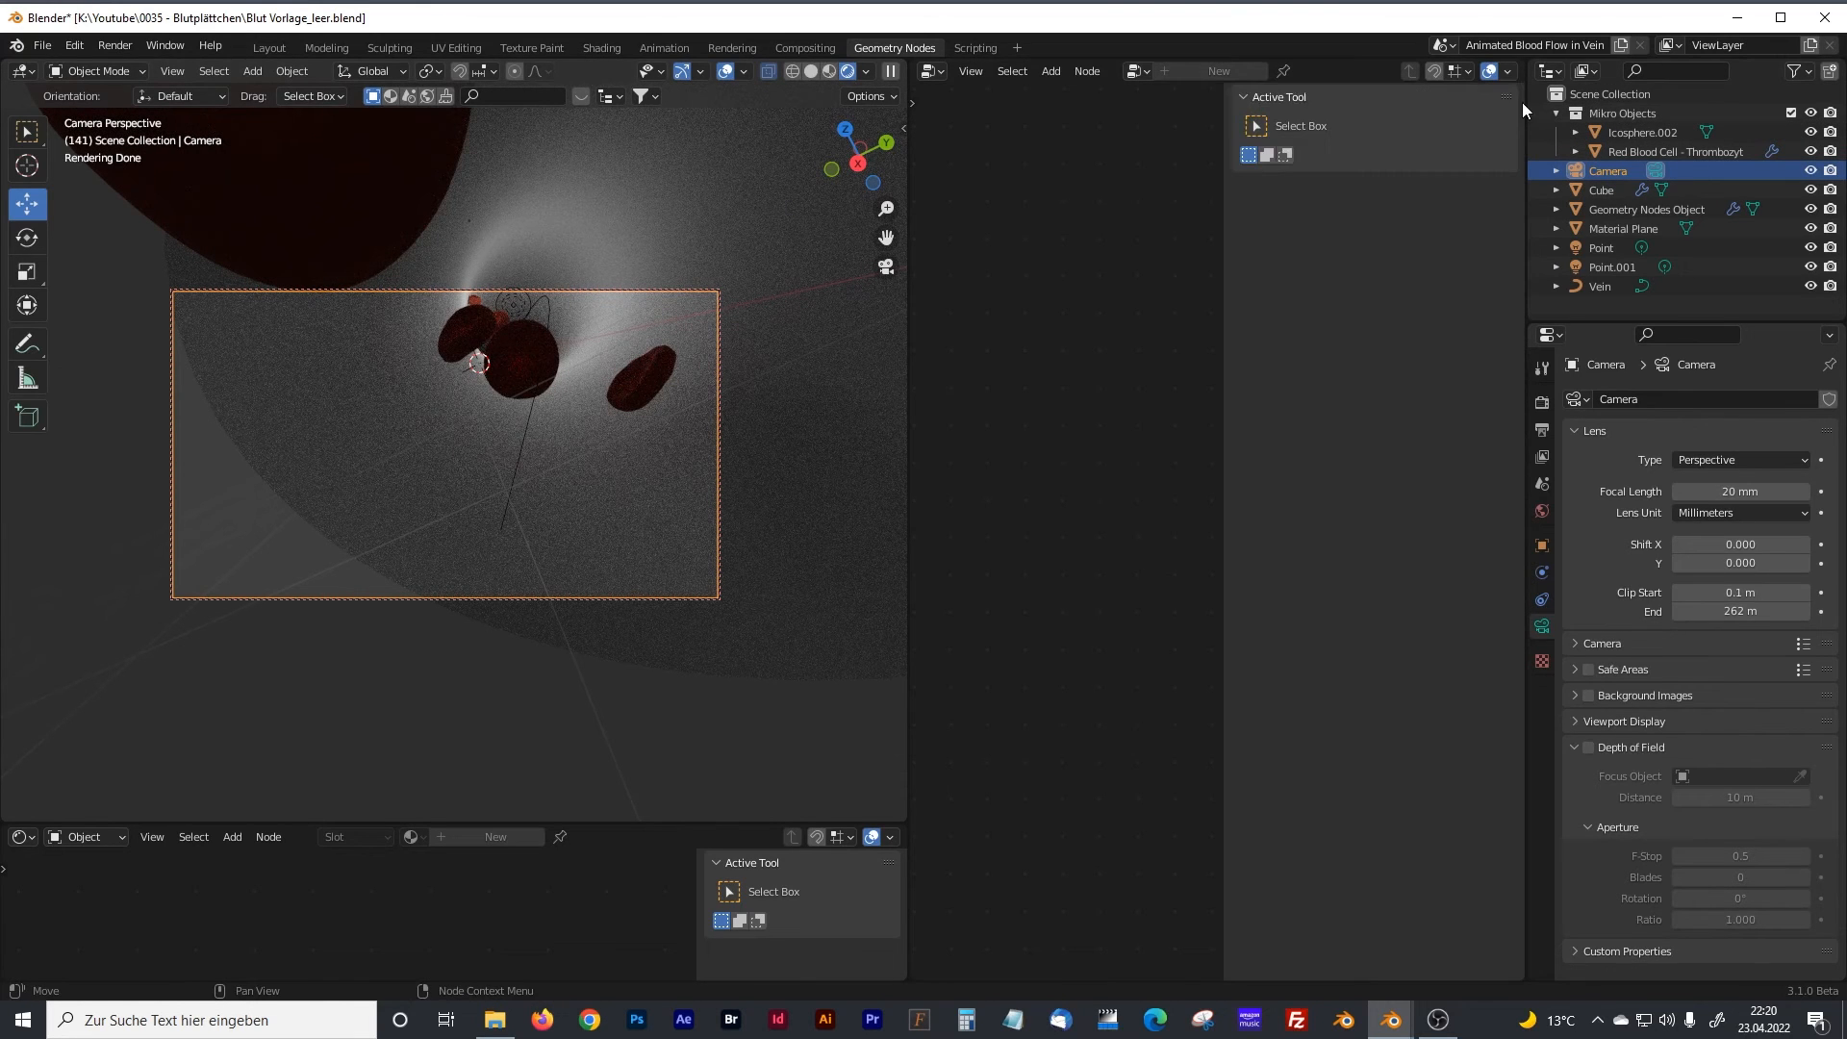
key("n")
left_click(898, 140)
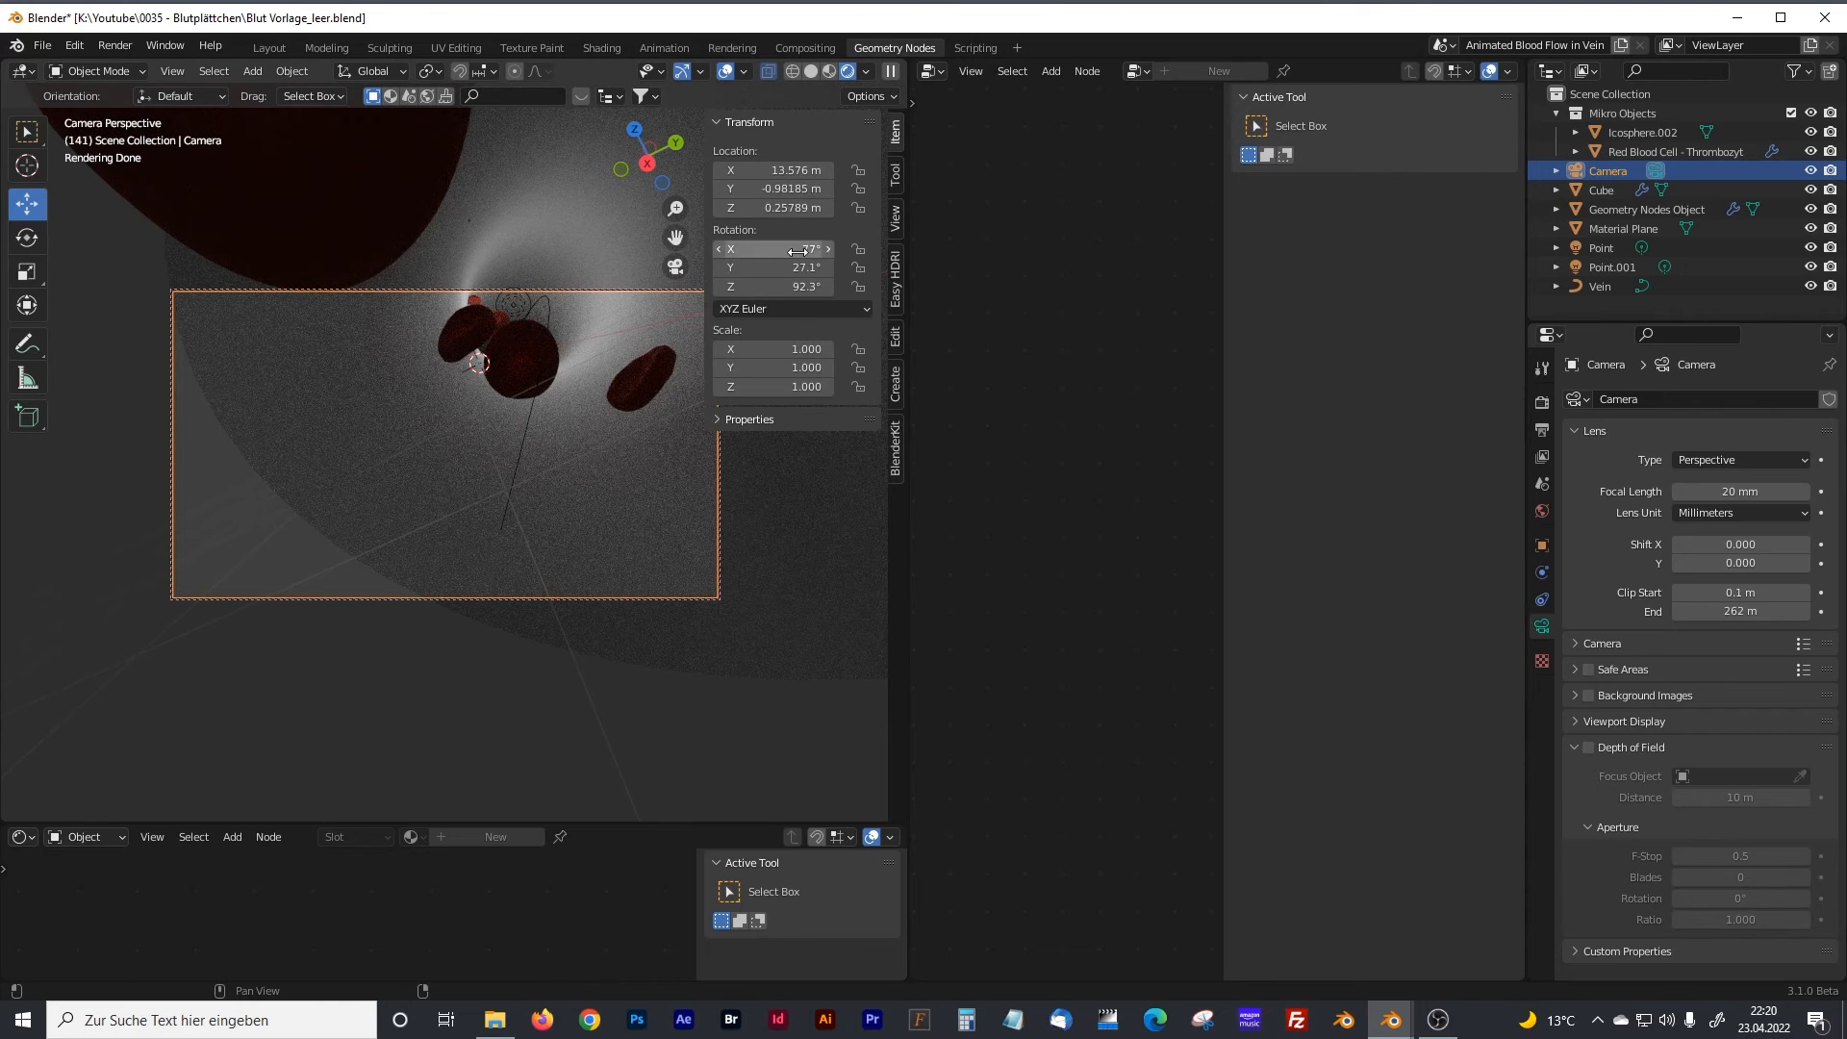
type("0")
key("Return")
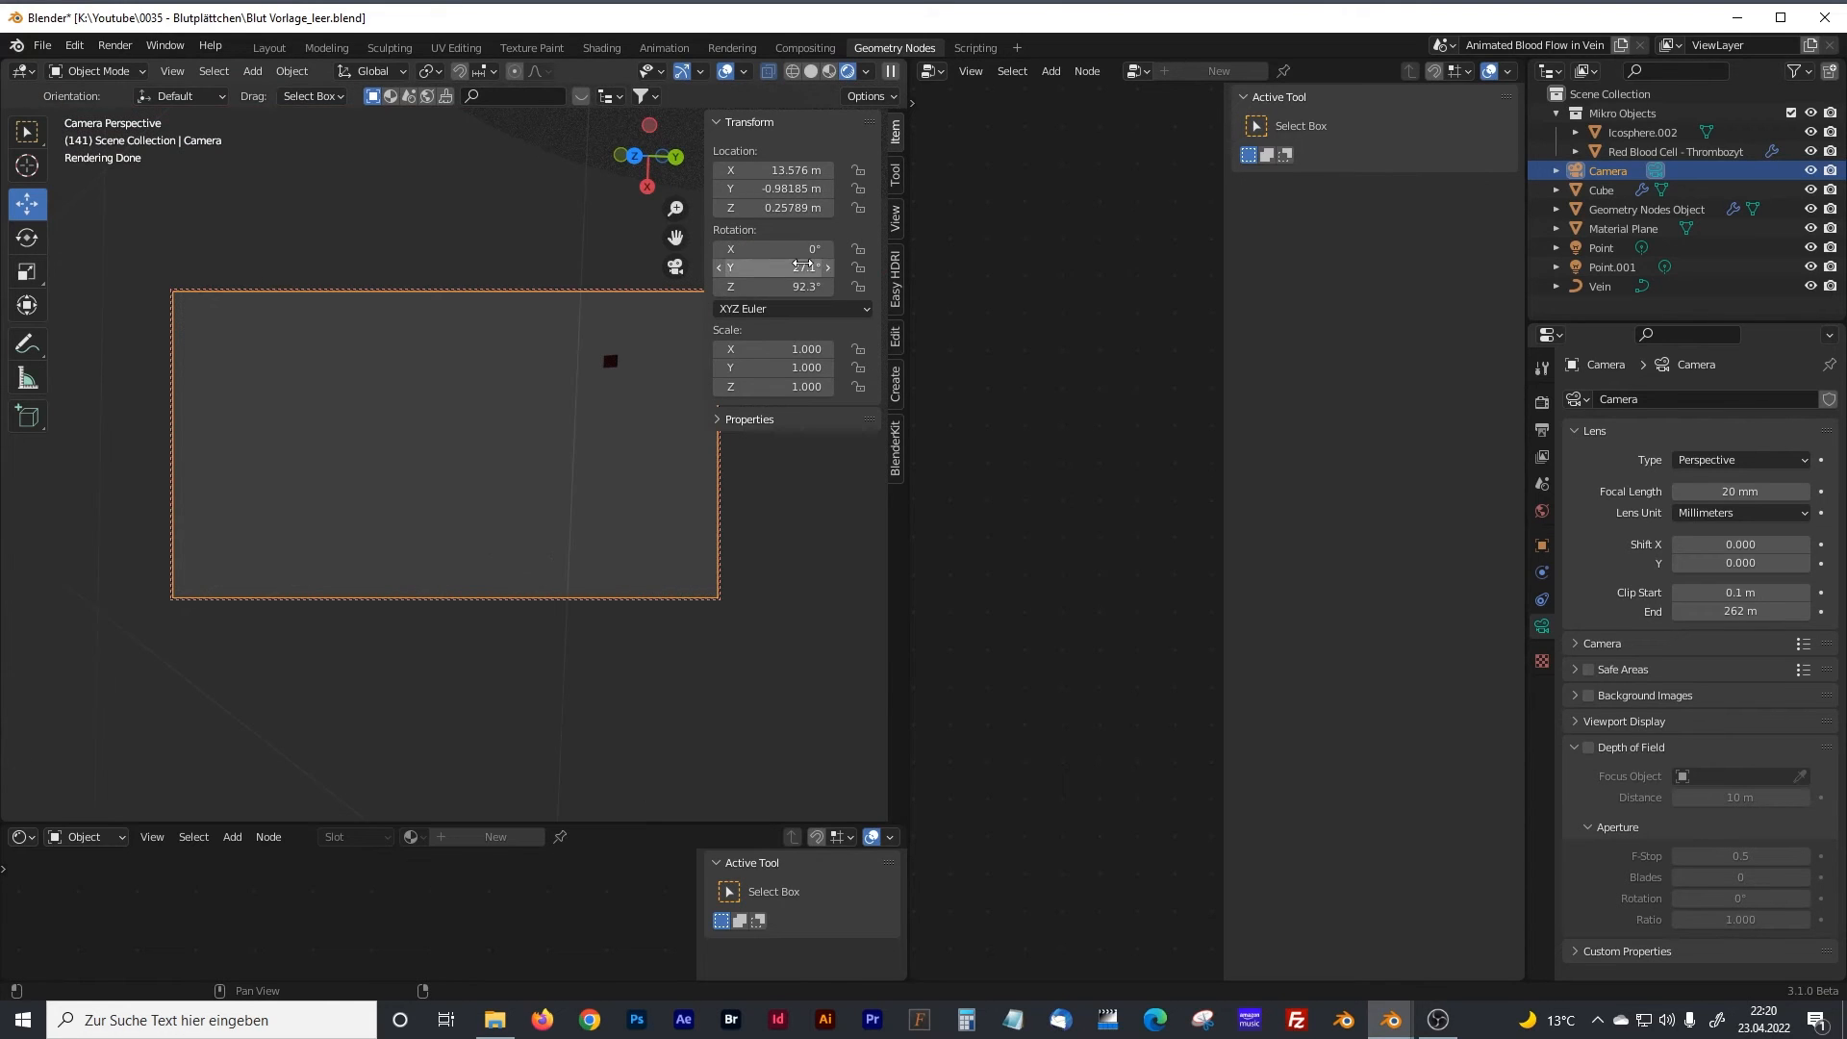
left_click(804, 286)
type("0")
key("Return")
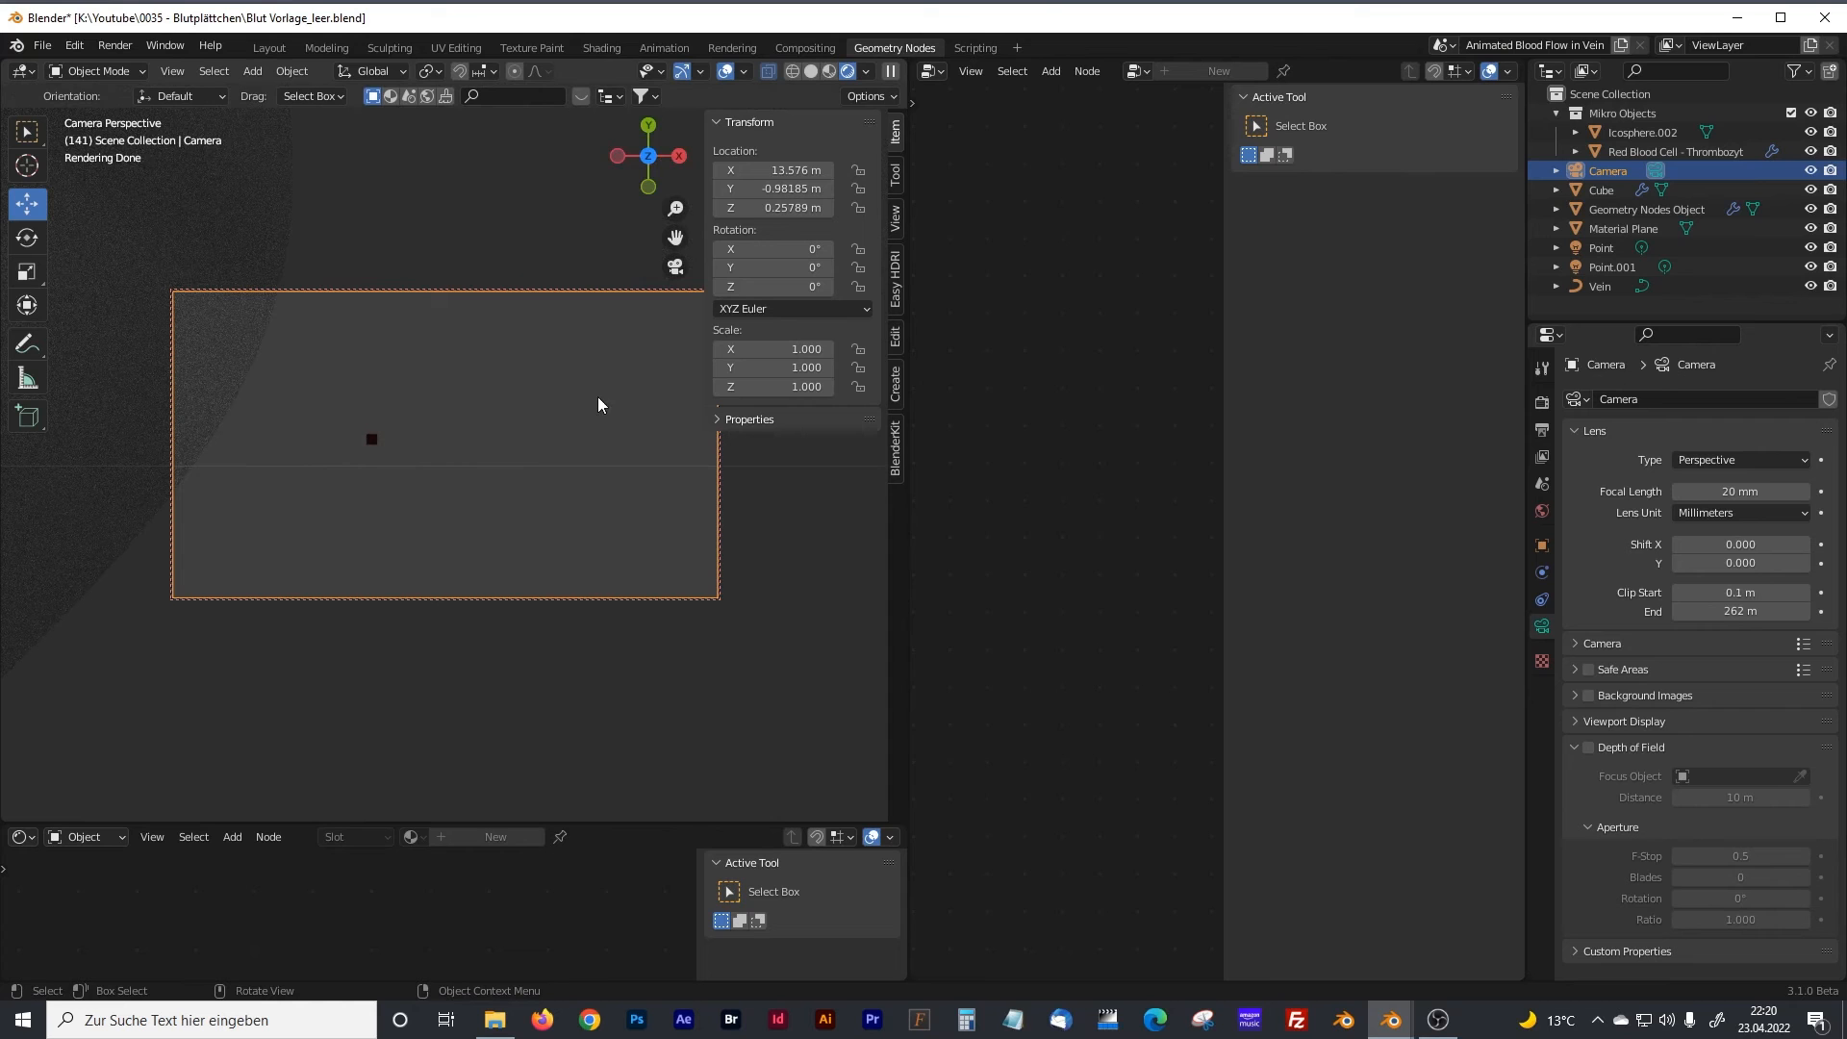
key("n")
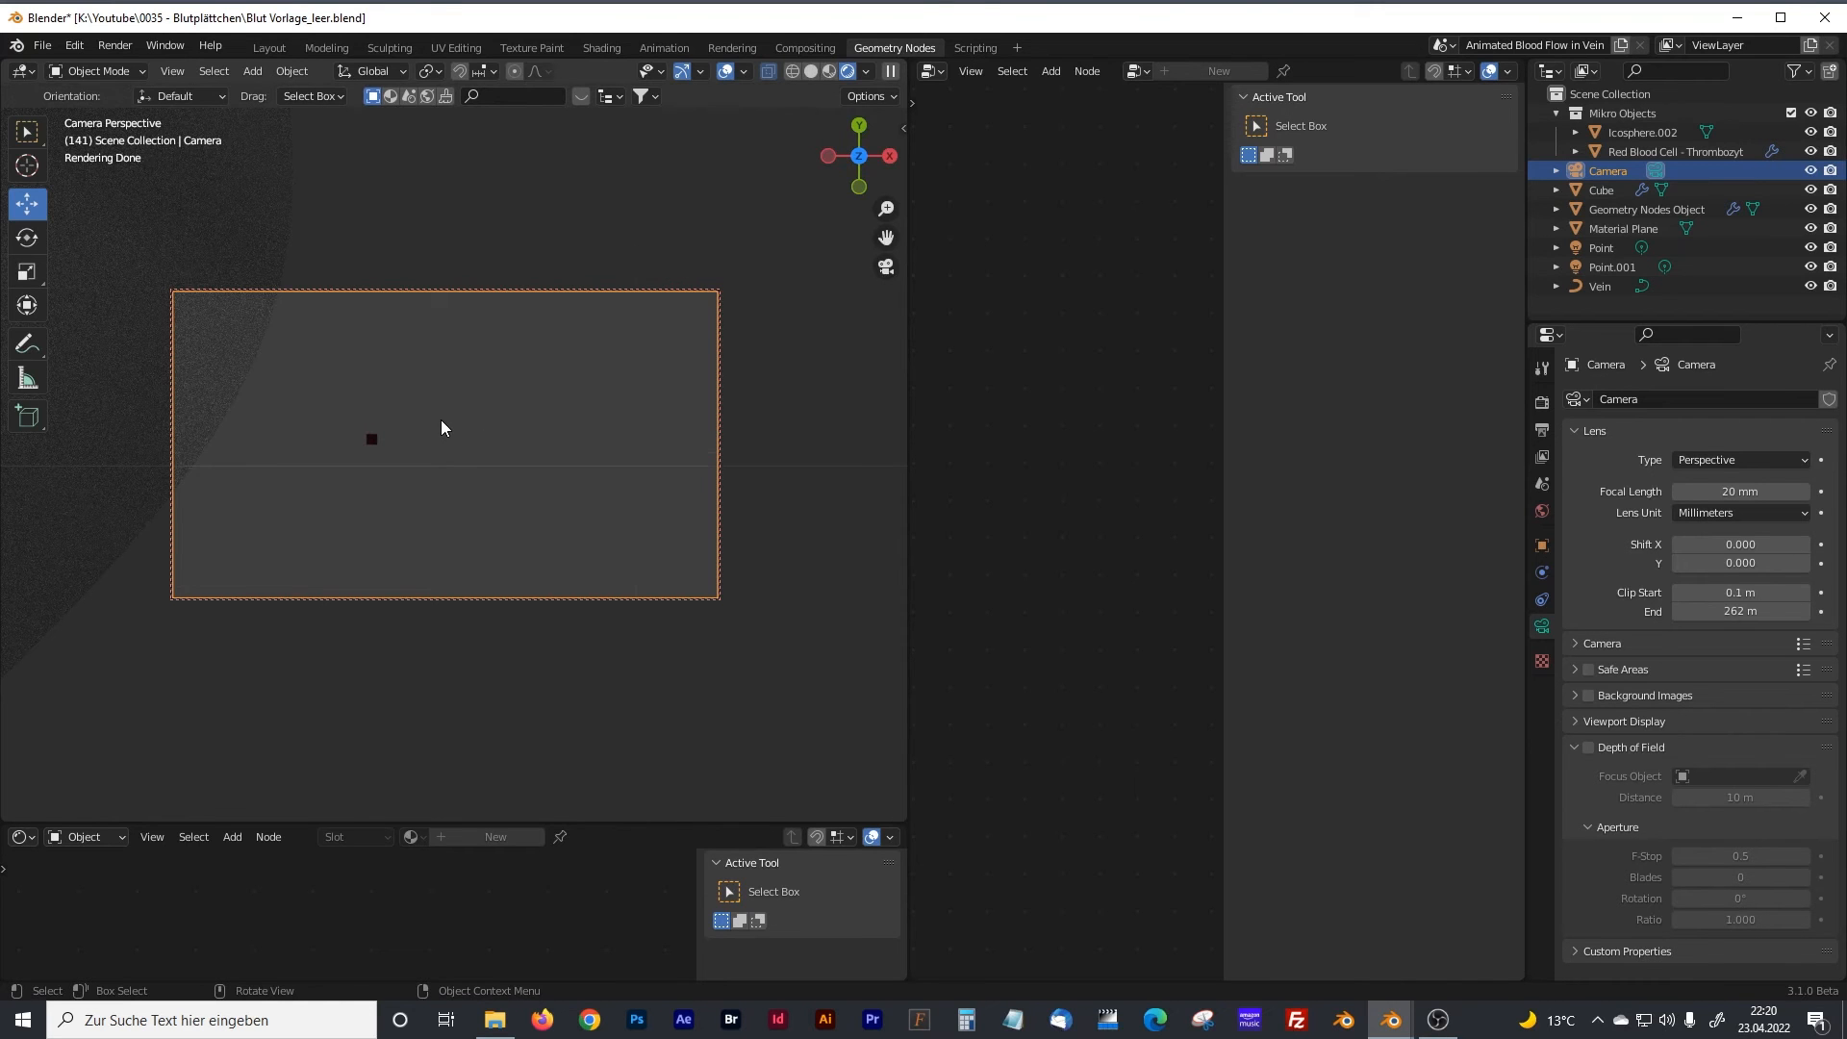
Aim the camera back toward the vein, leave the camera view, and look down the inside of the tube.
middle_click_drag(556, 446, 224, 260)
scroll(246, 280, "down", 4)
middle_click_drag(360, 390, 413, 379, "shift")
scroll(398, 366, "up", 4)
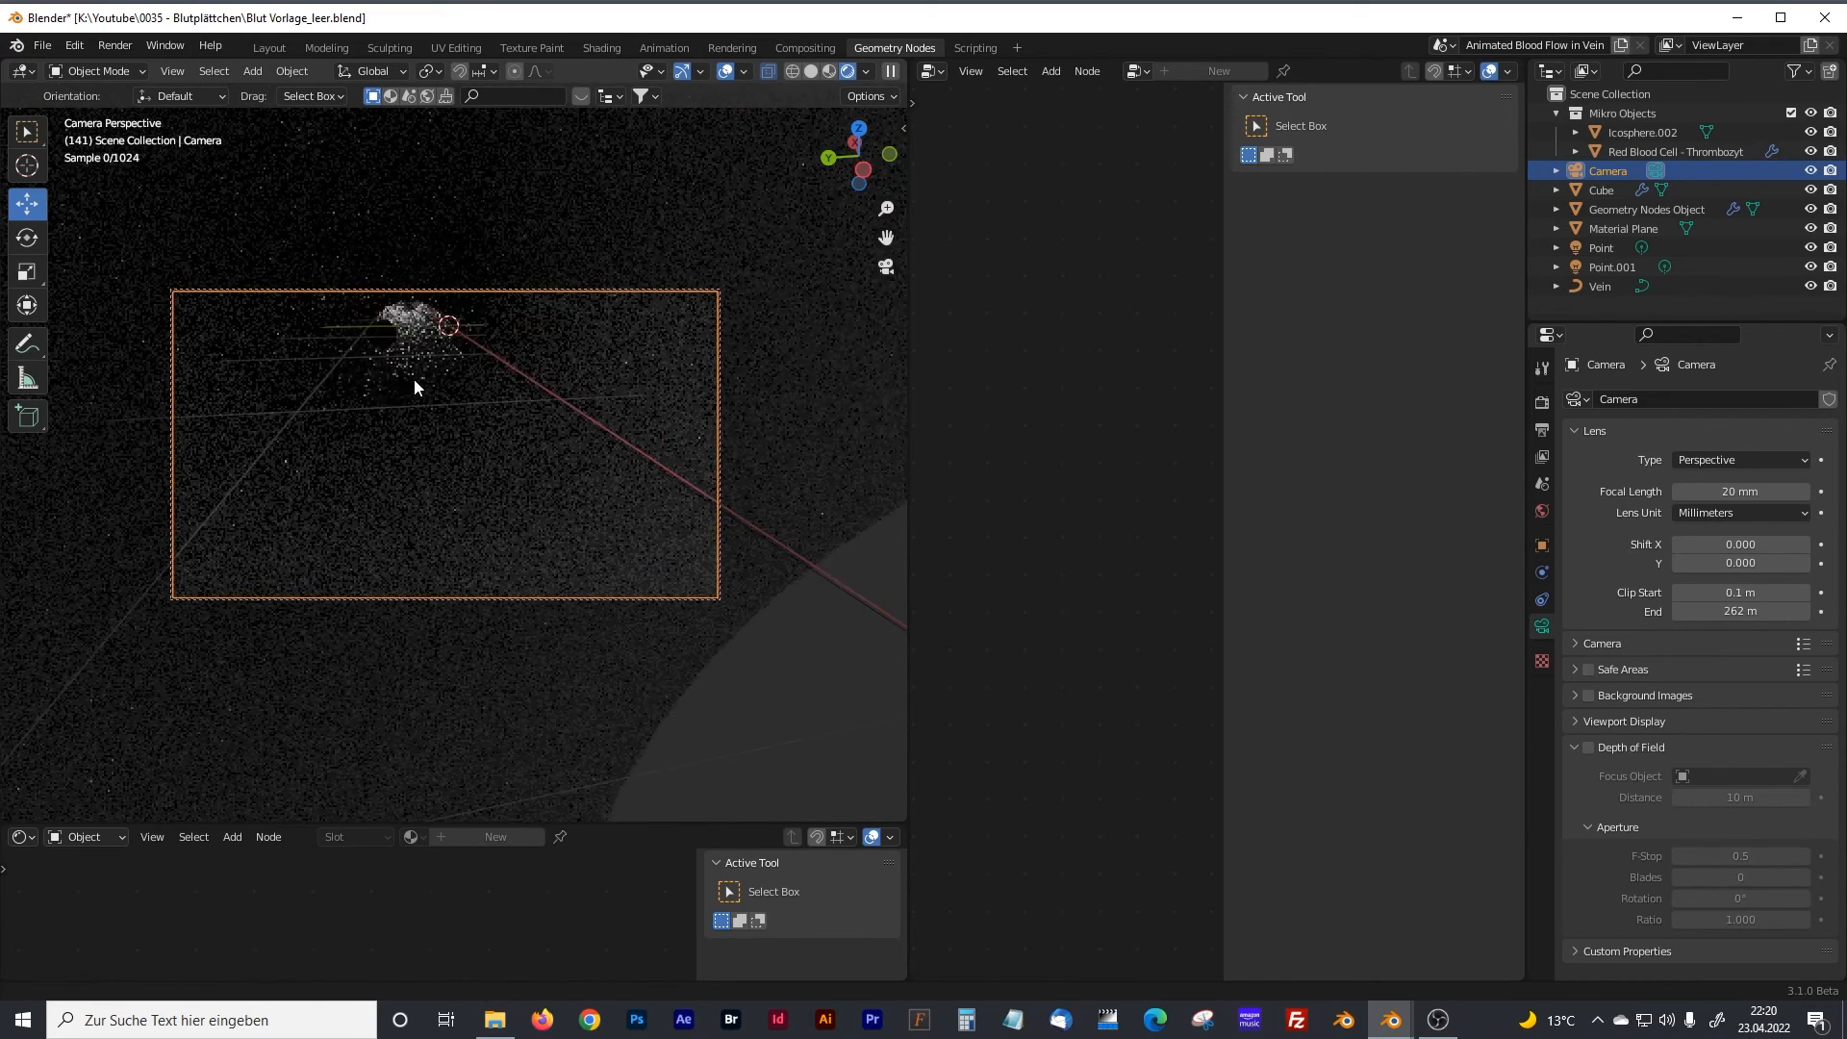
key("KP_0")
middle_click_drag(489, 323, 465, 448, "shift")
scroll(491, 391, "up", 1)
middle_click_drag(504, 377, 485, 418, "shift")
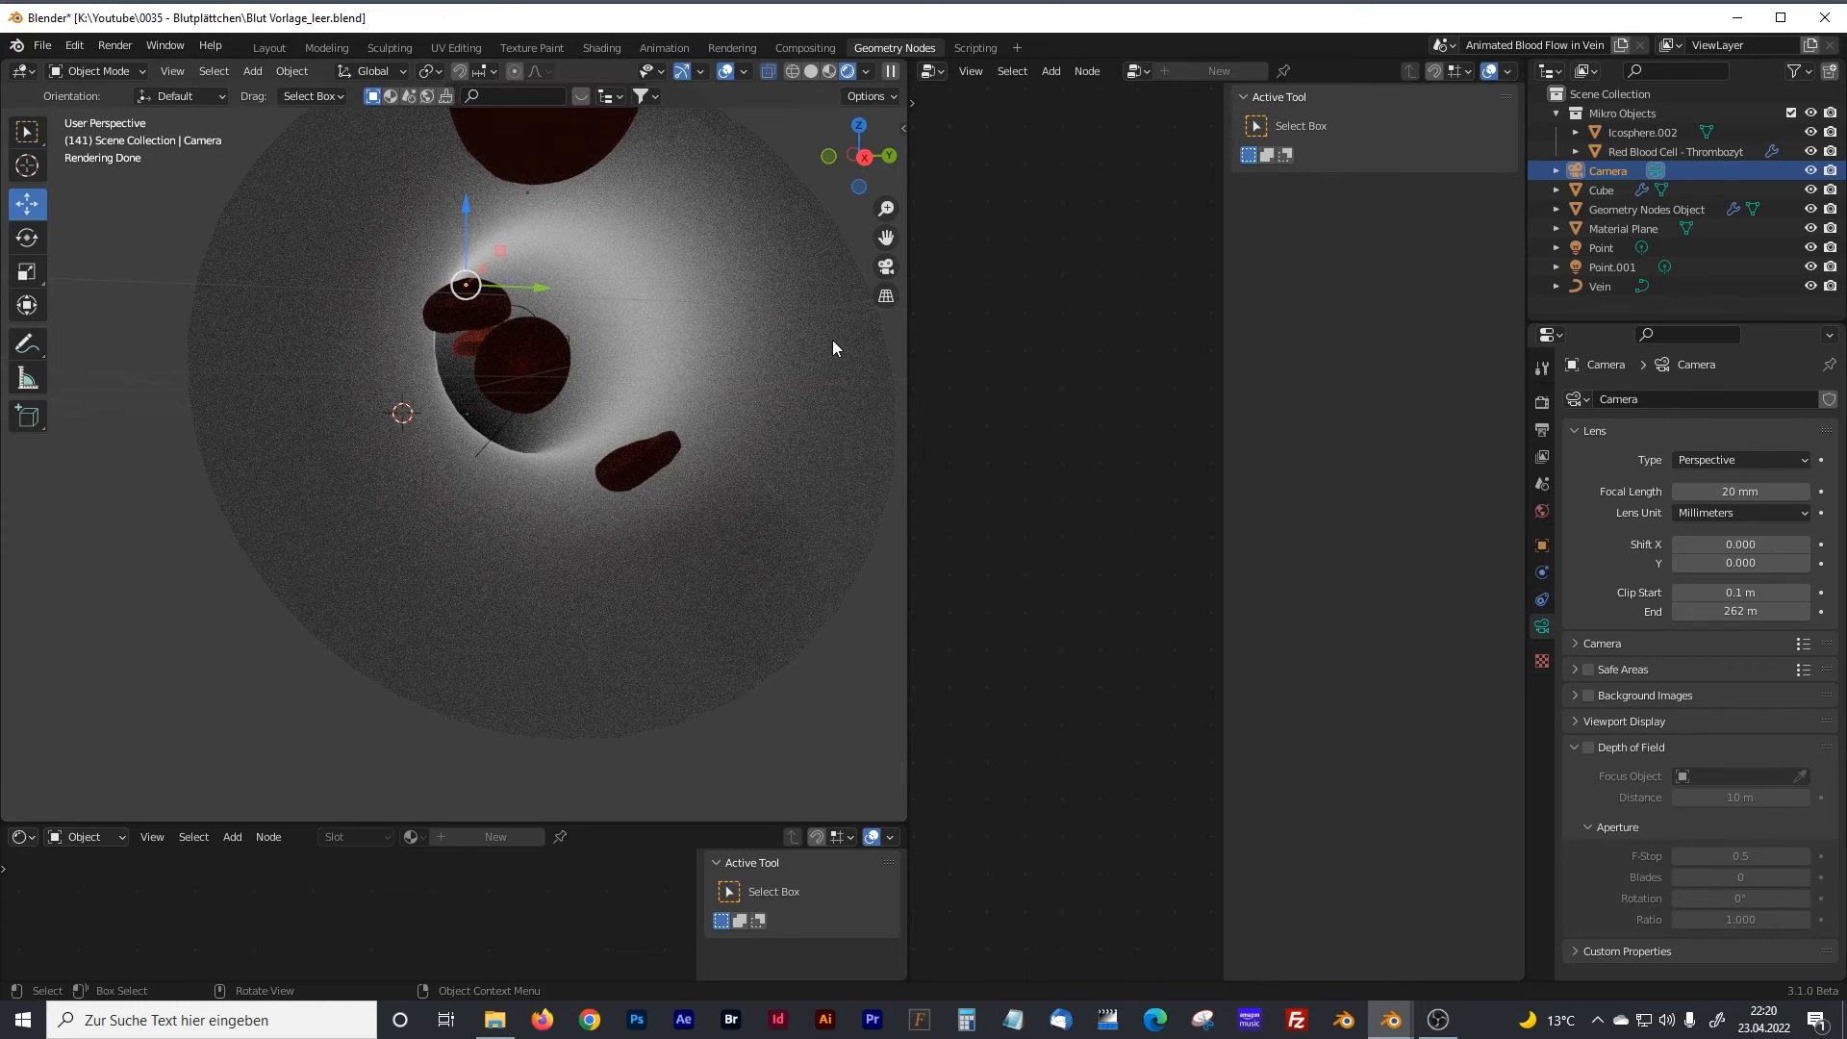
Narrow the 3D viewport, select Geometry Nodes Object, and set the Curve Circle radius to about 1.9 m.
left_click_drag(908, 347, 720, 386)
middle_click_drag(577, 404, 483, 464)
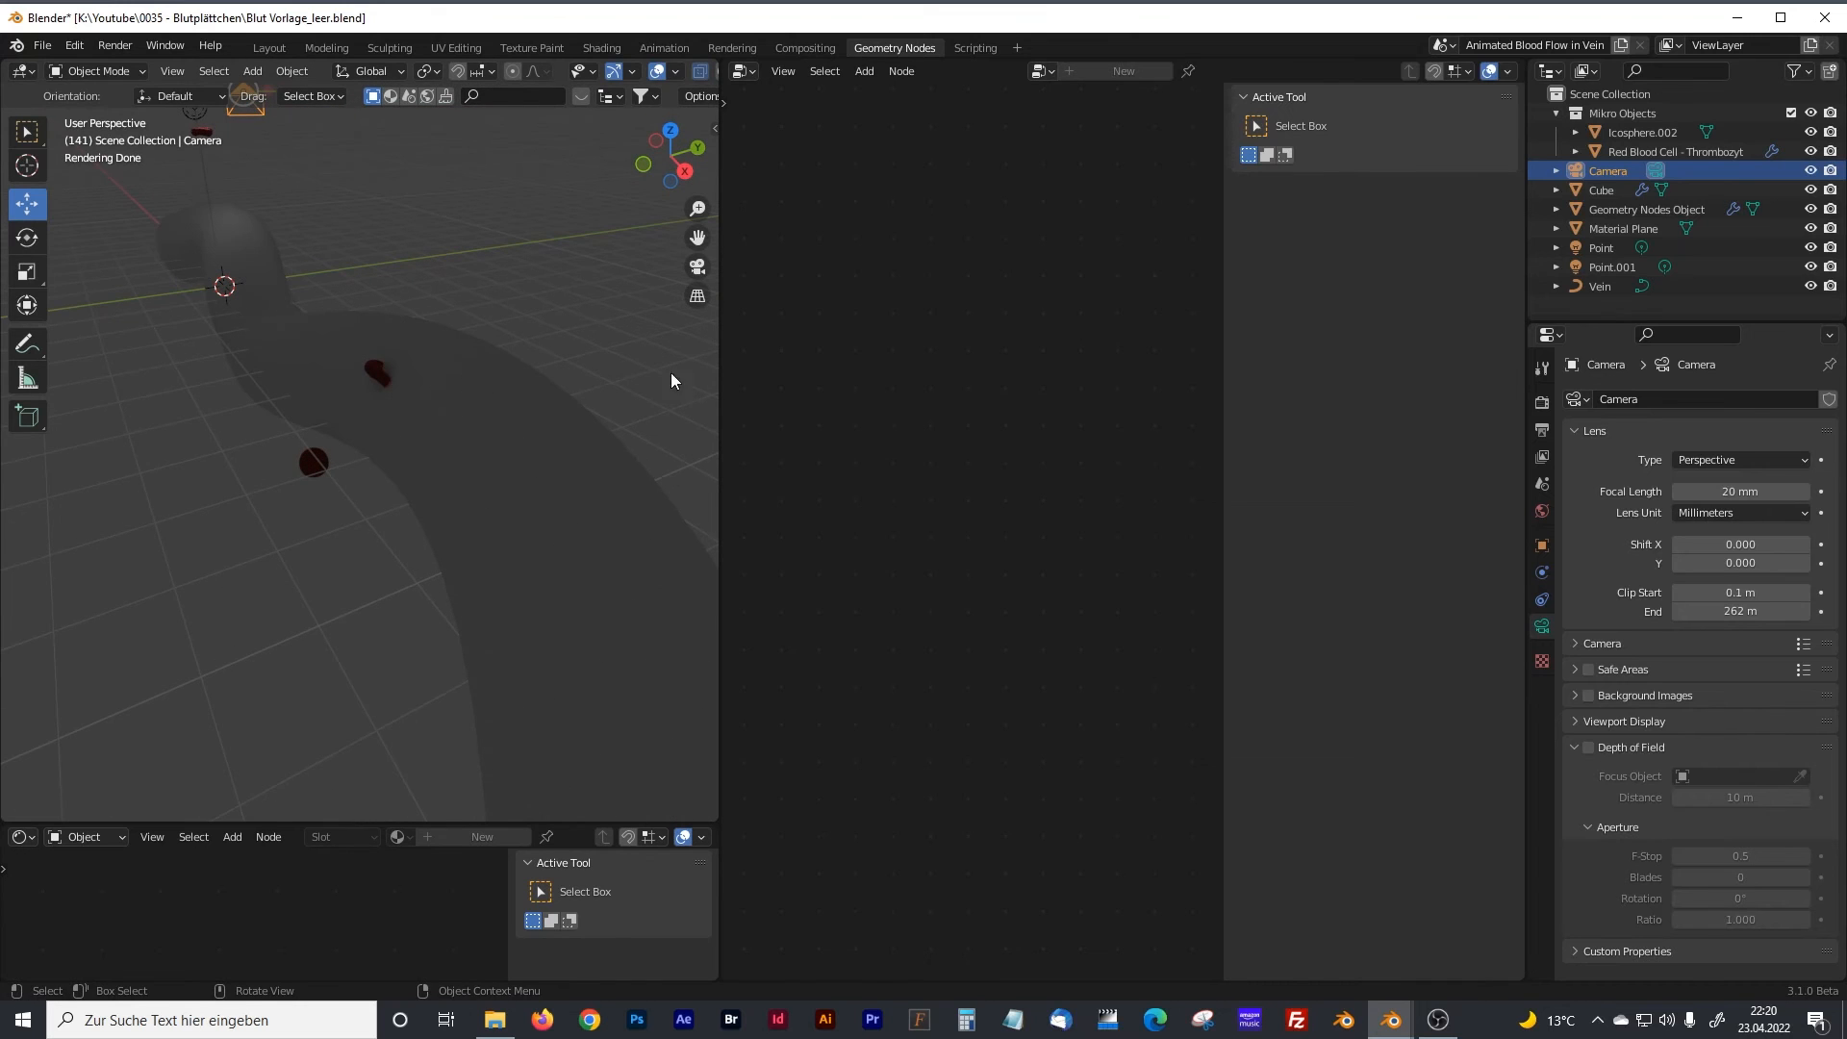
left_click_drag(726, 380, 604, 380)
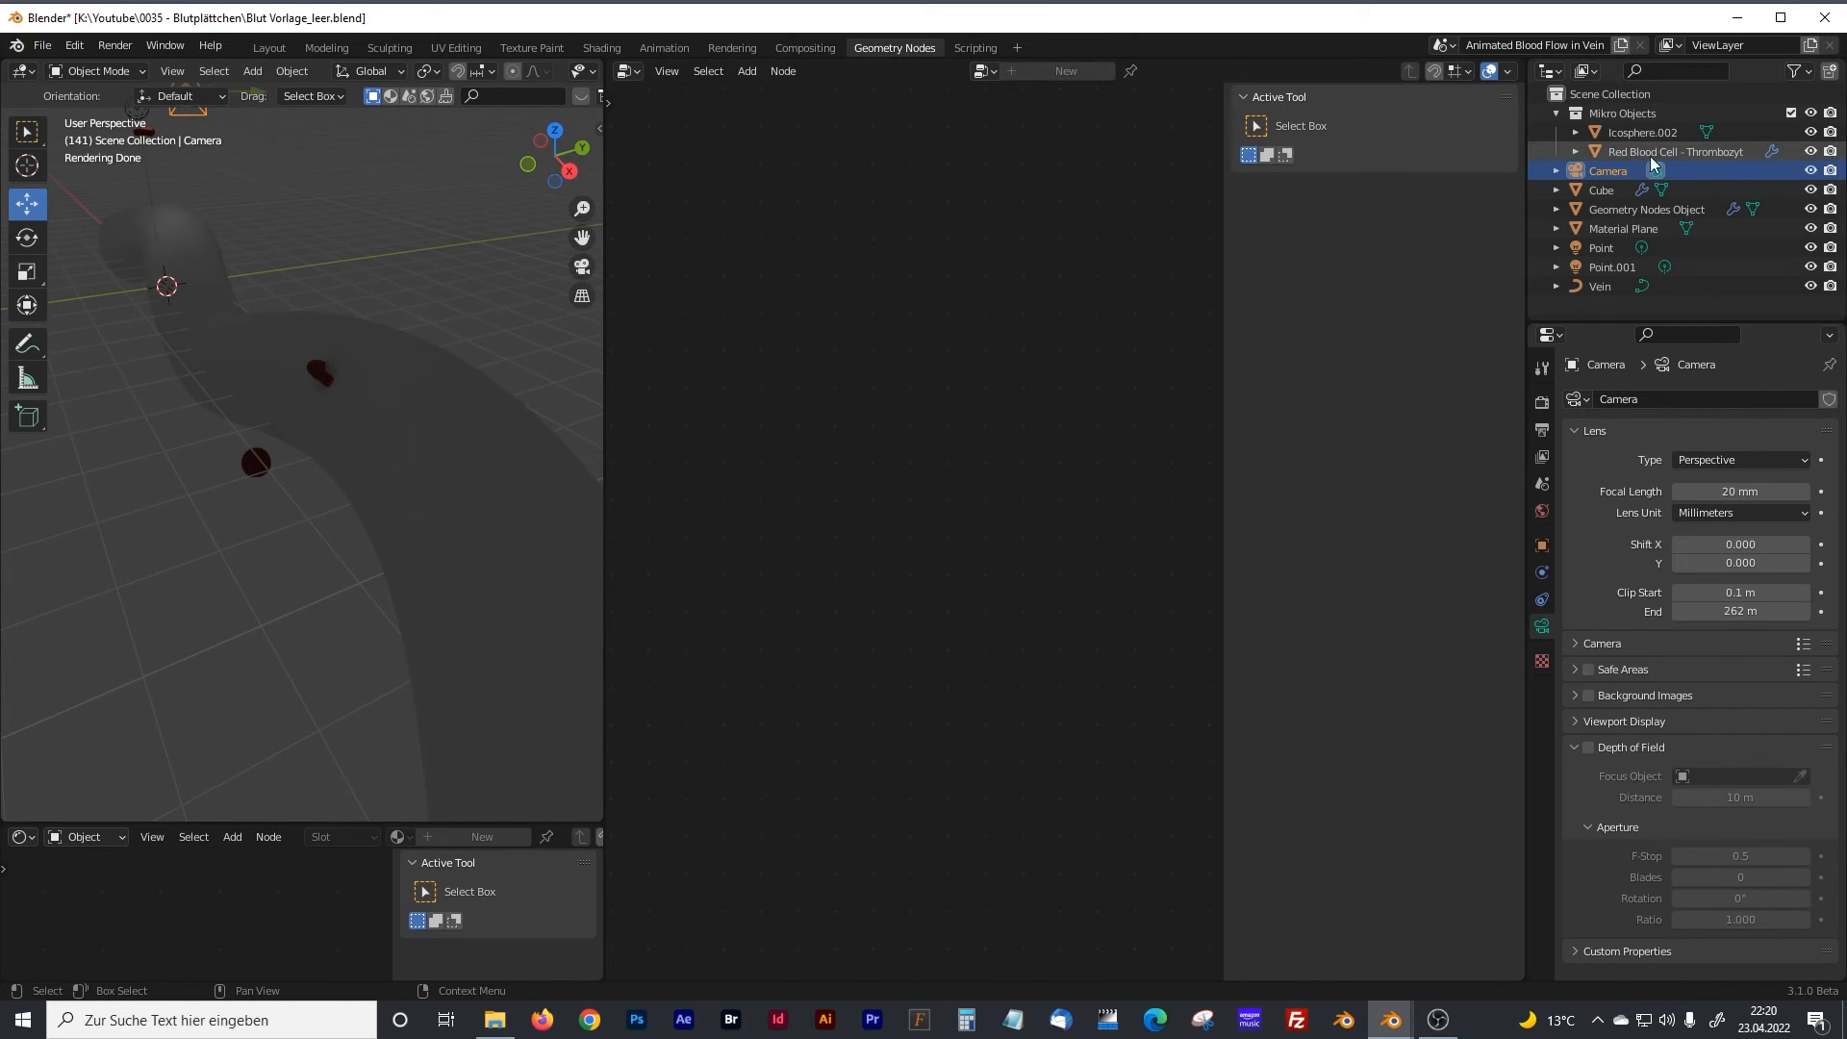
left_click(1645, 206)
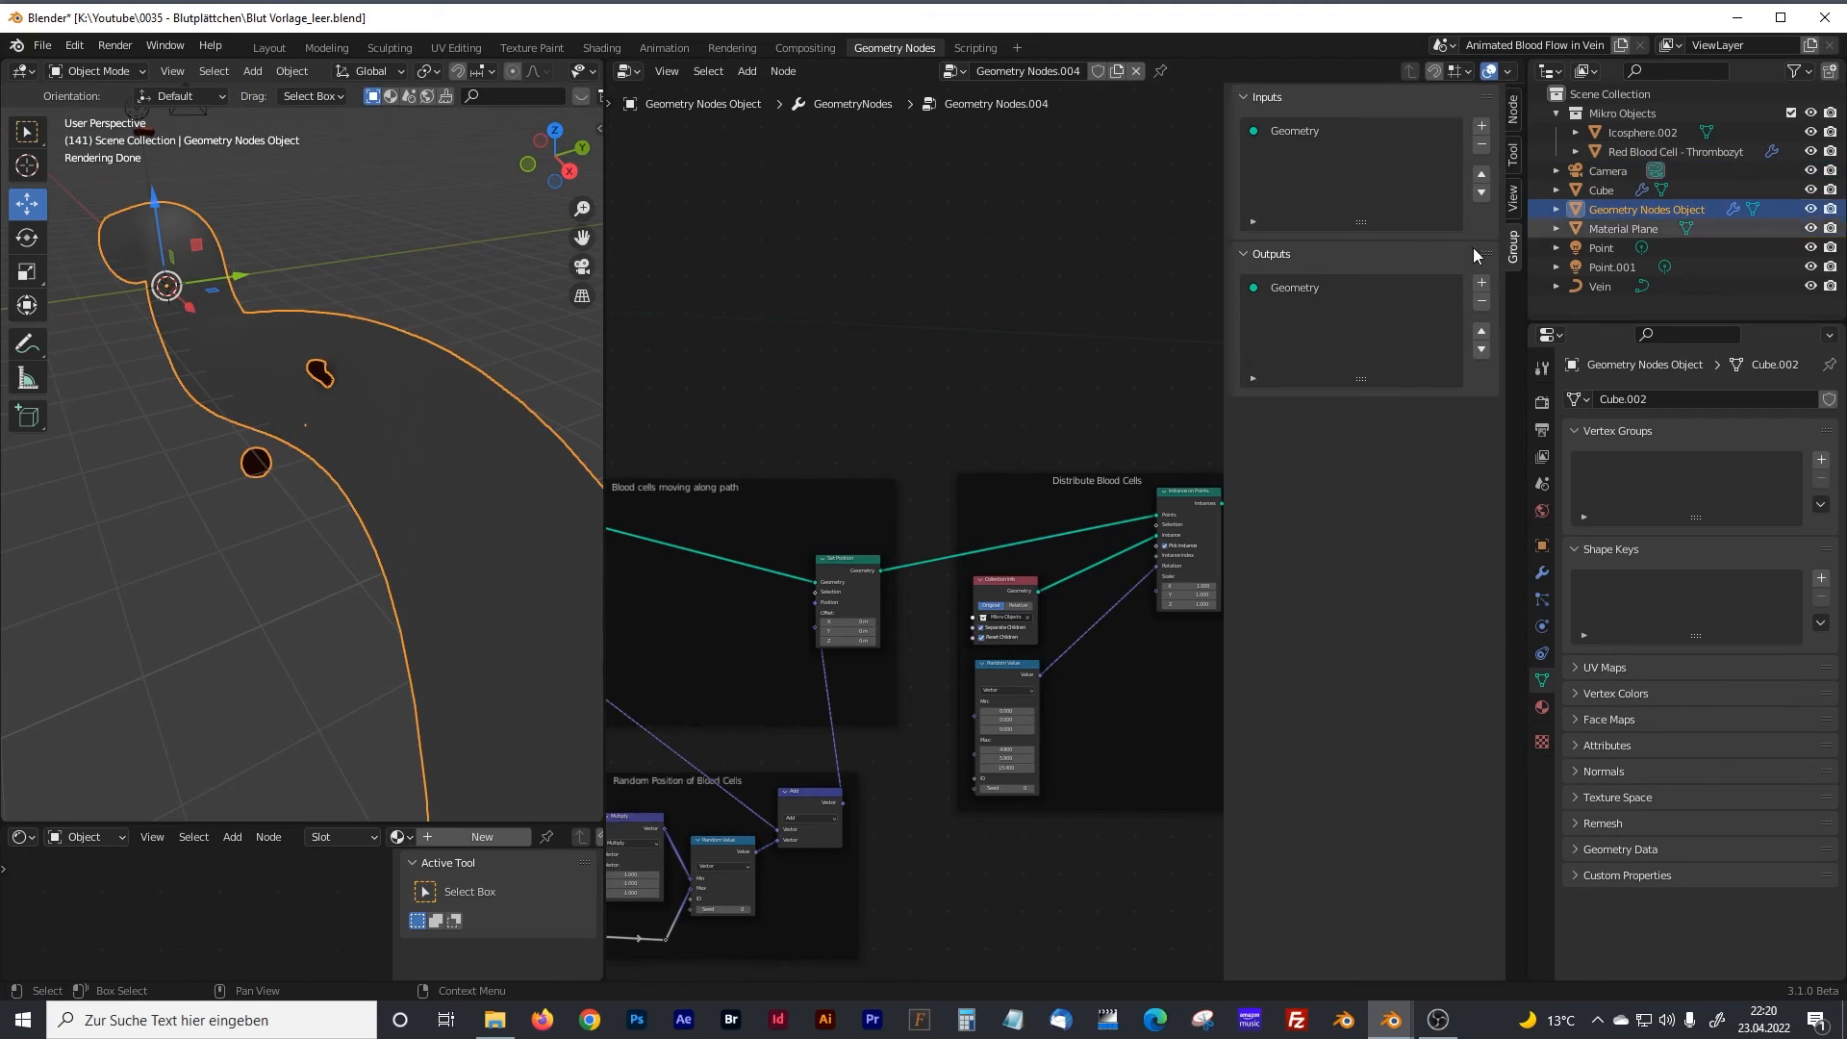
middle_click_drag(833, 371, 942, 476)
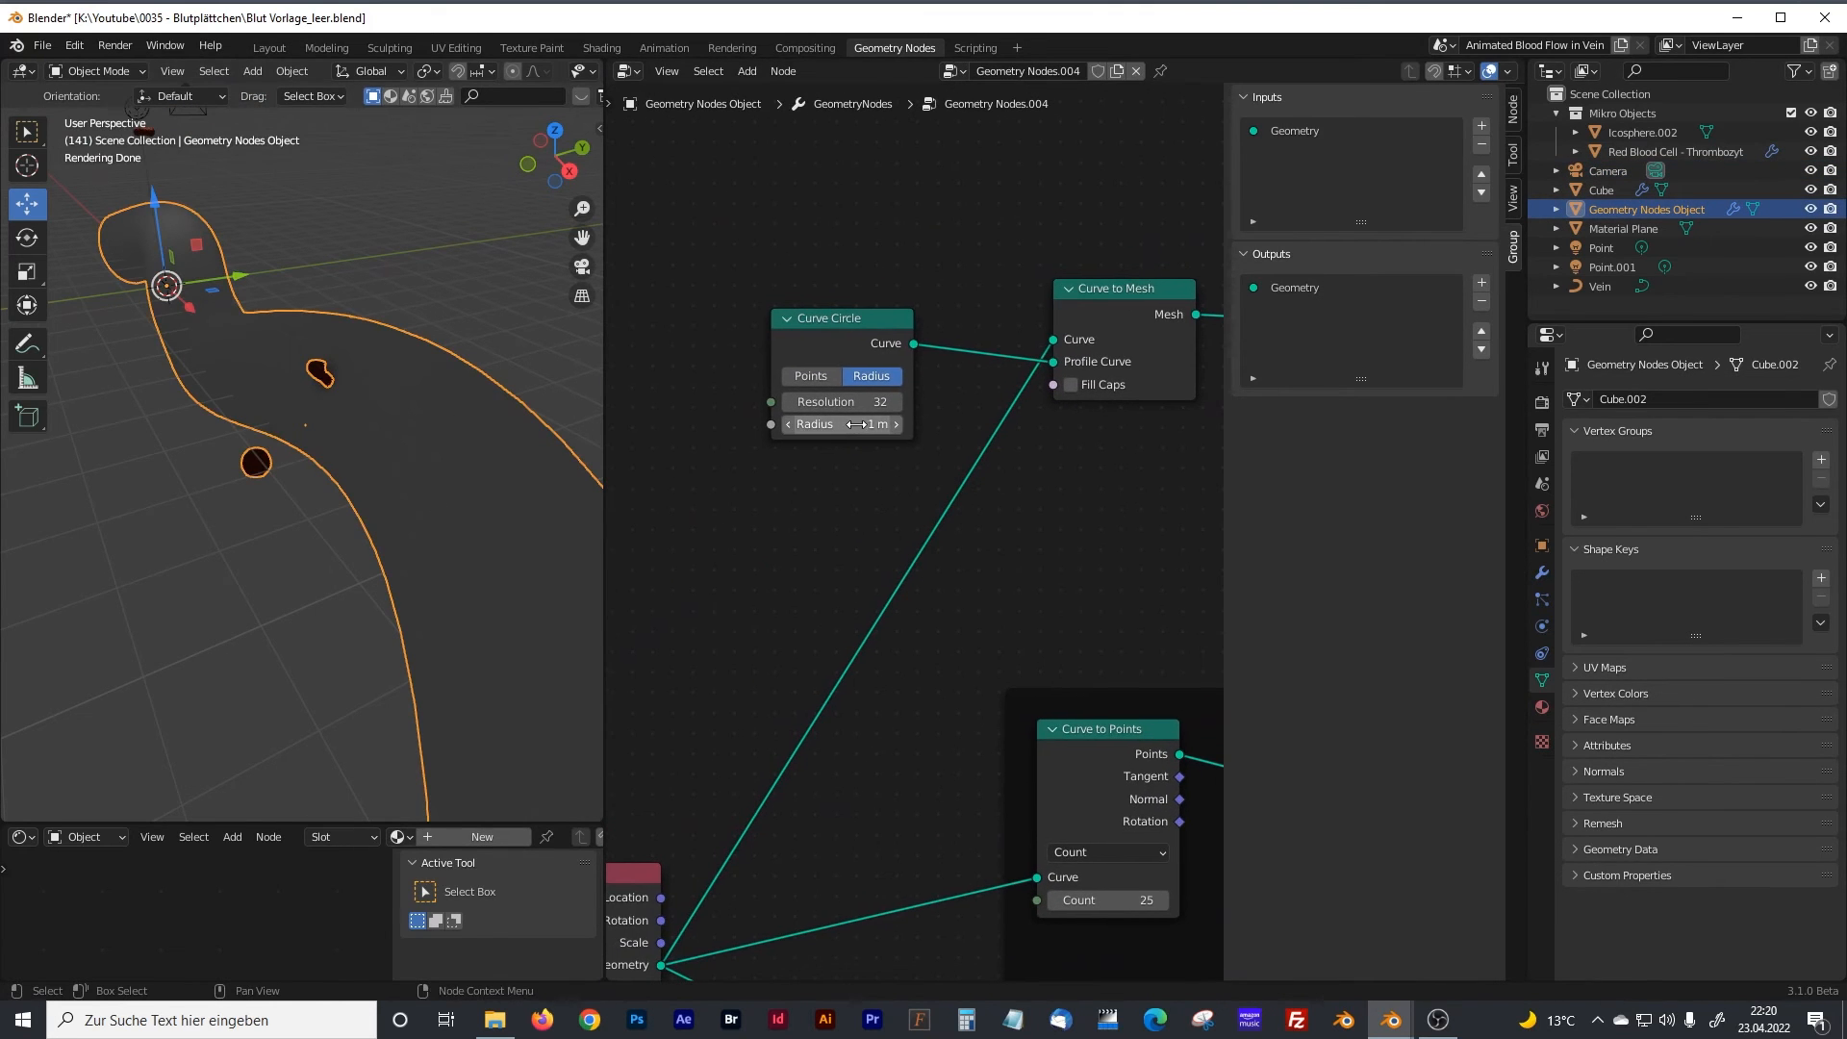
left_click_drag(841, 423, 924, 424)
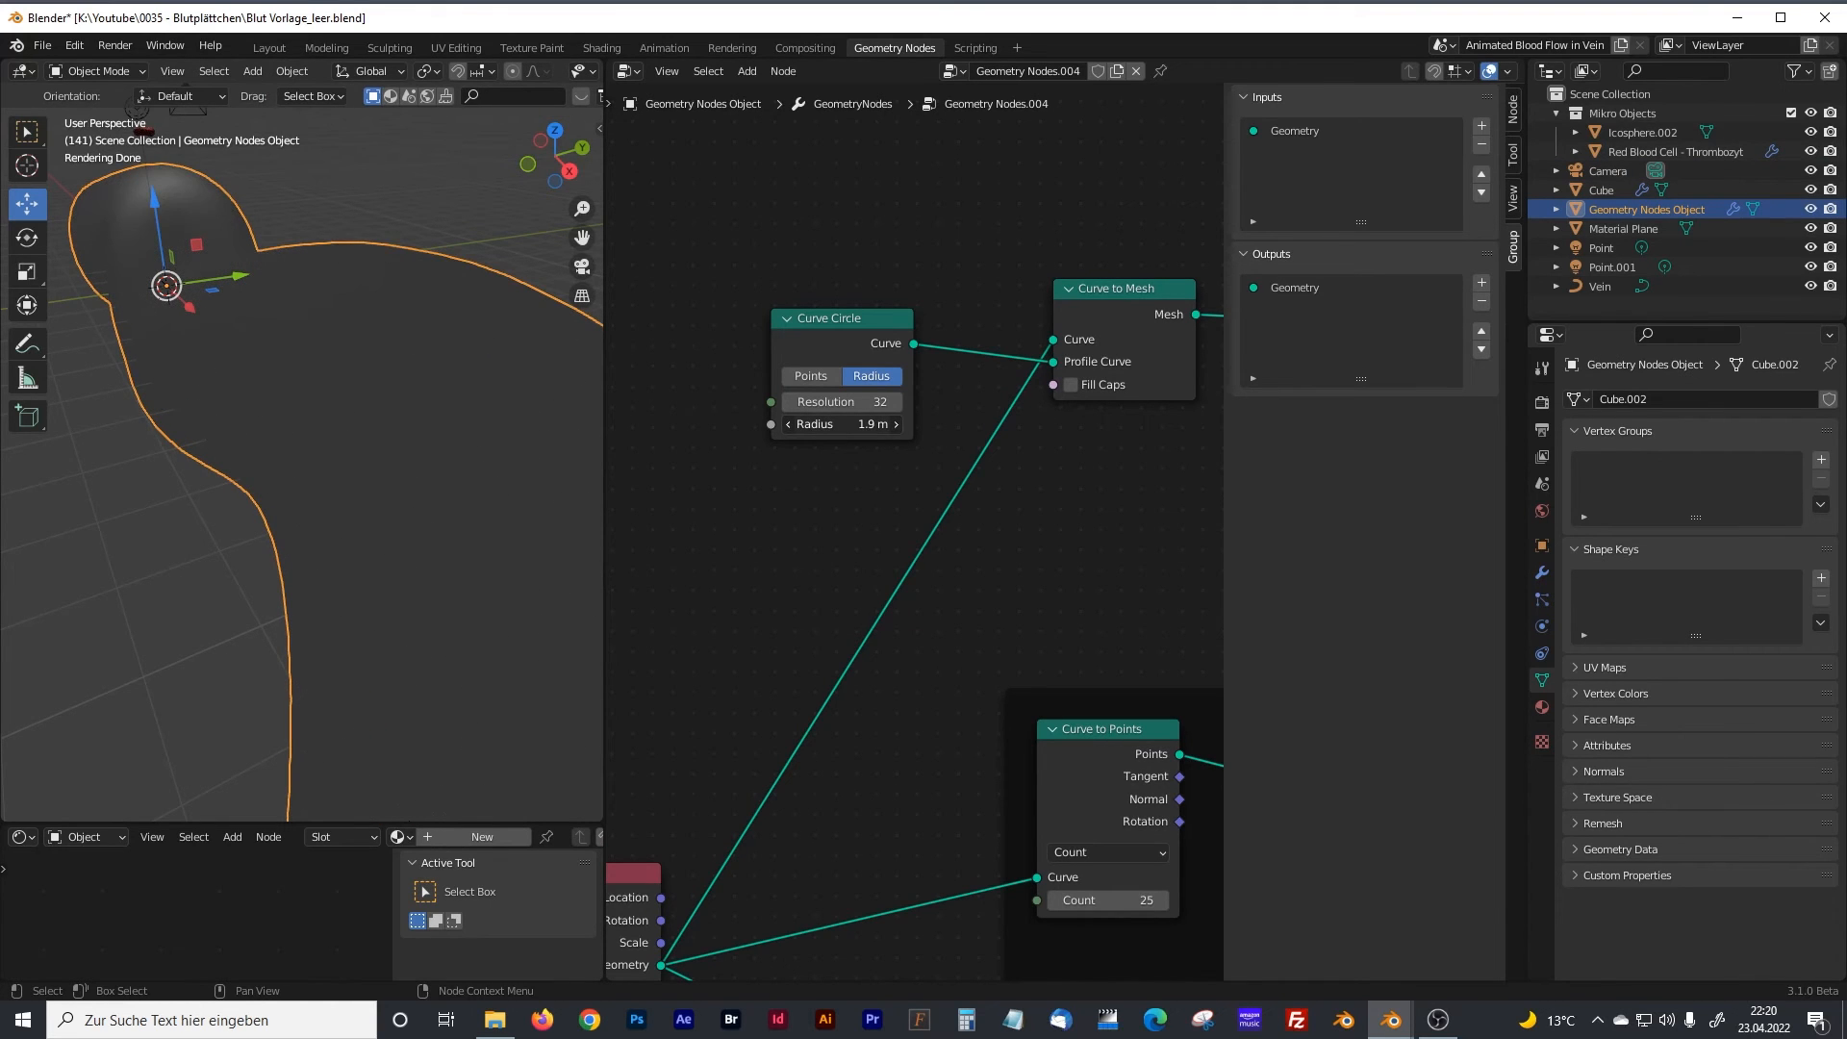
Set the Curve to Points count to 111 and play the animation from inside the tube.
middle_click_drag(1104, 491, 843, 499, "shift")
middle_click_drag(974, 511, 847, 397, "shift")
middle_click_drag(830, 553, 903, 431, "shift")
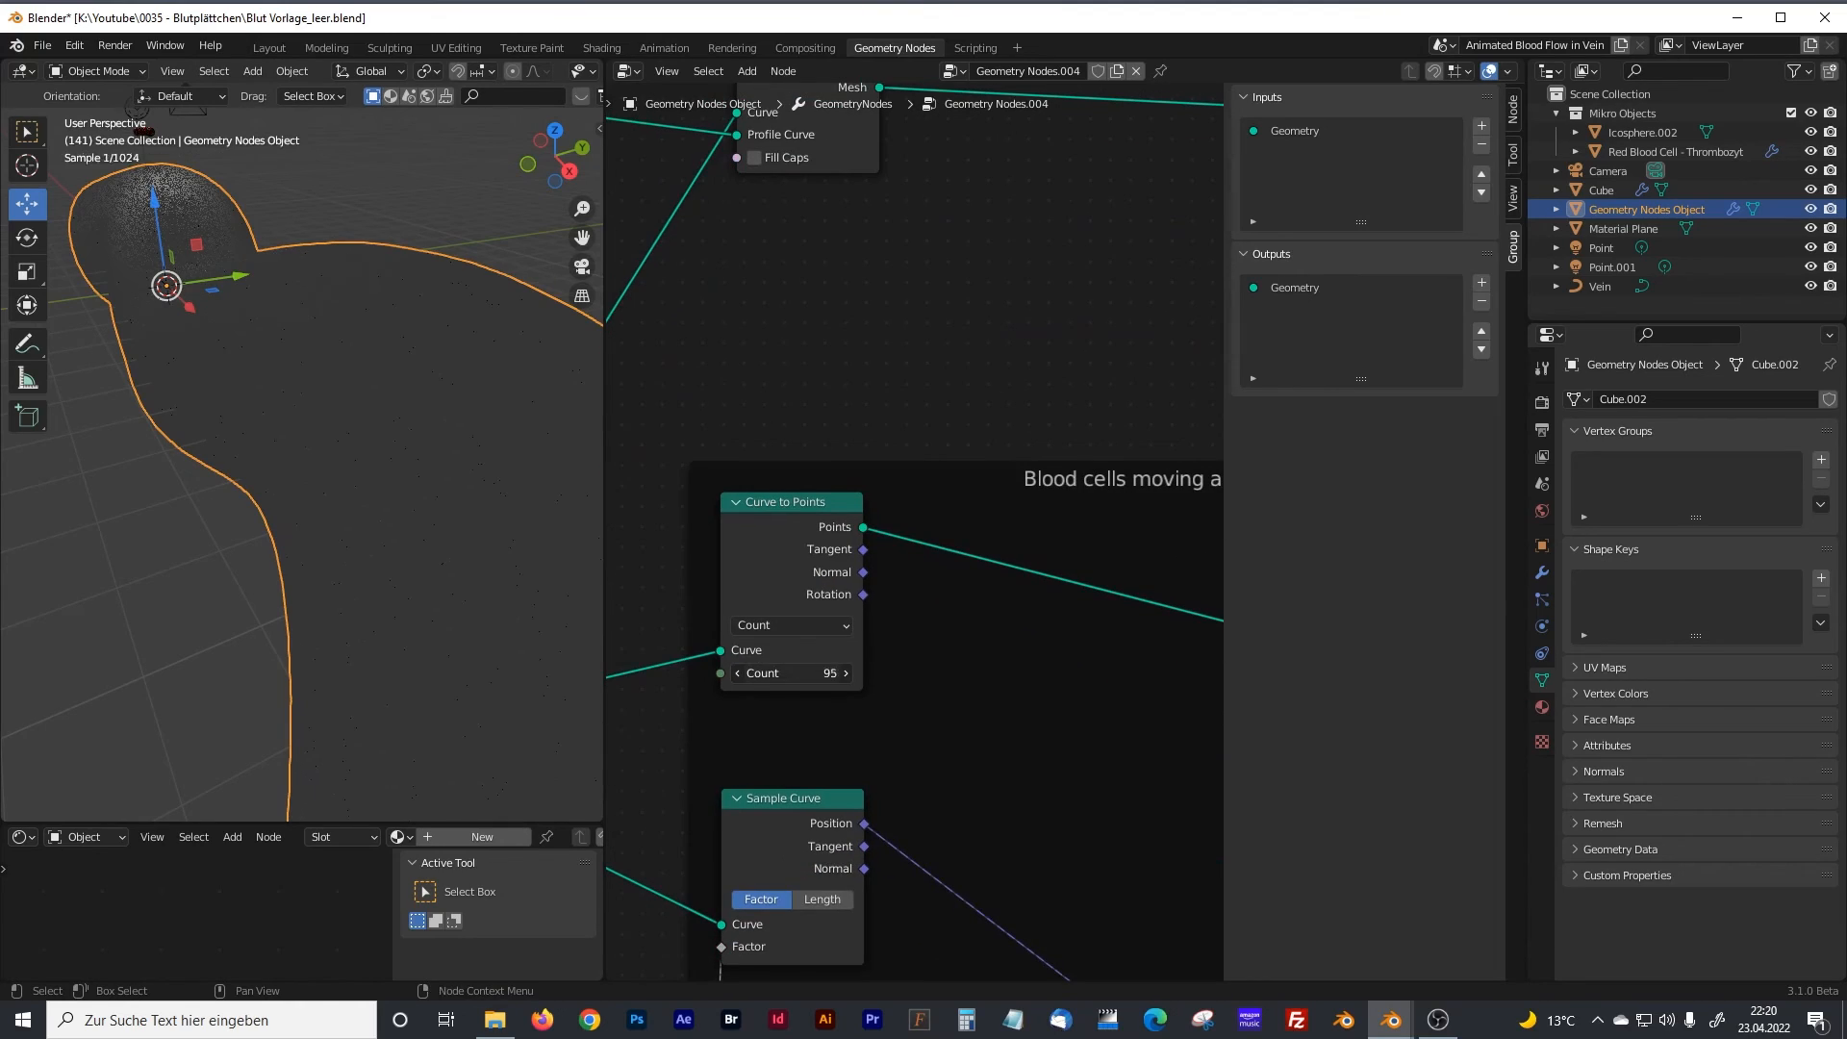
scroll(345, 401, "up", 4)
middle_click_drag(344, 392, 262, 271)
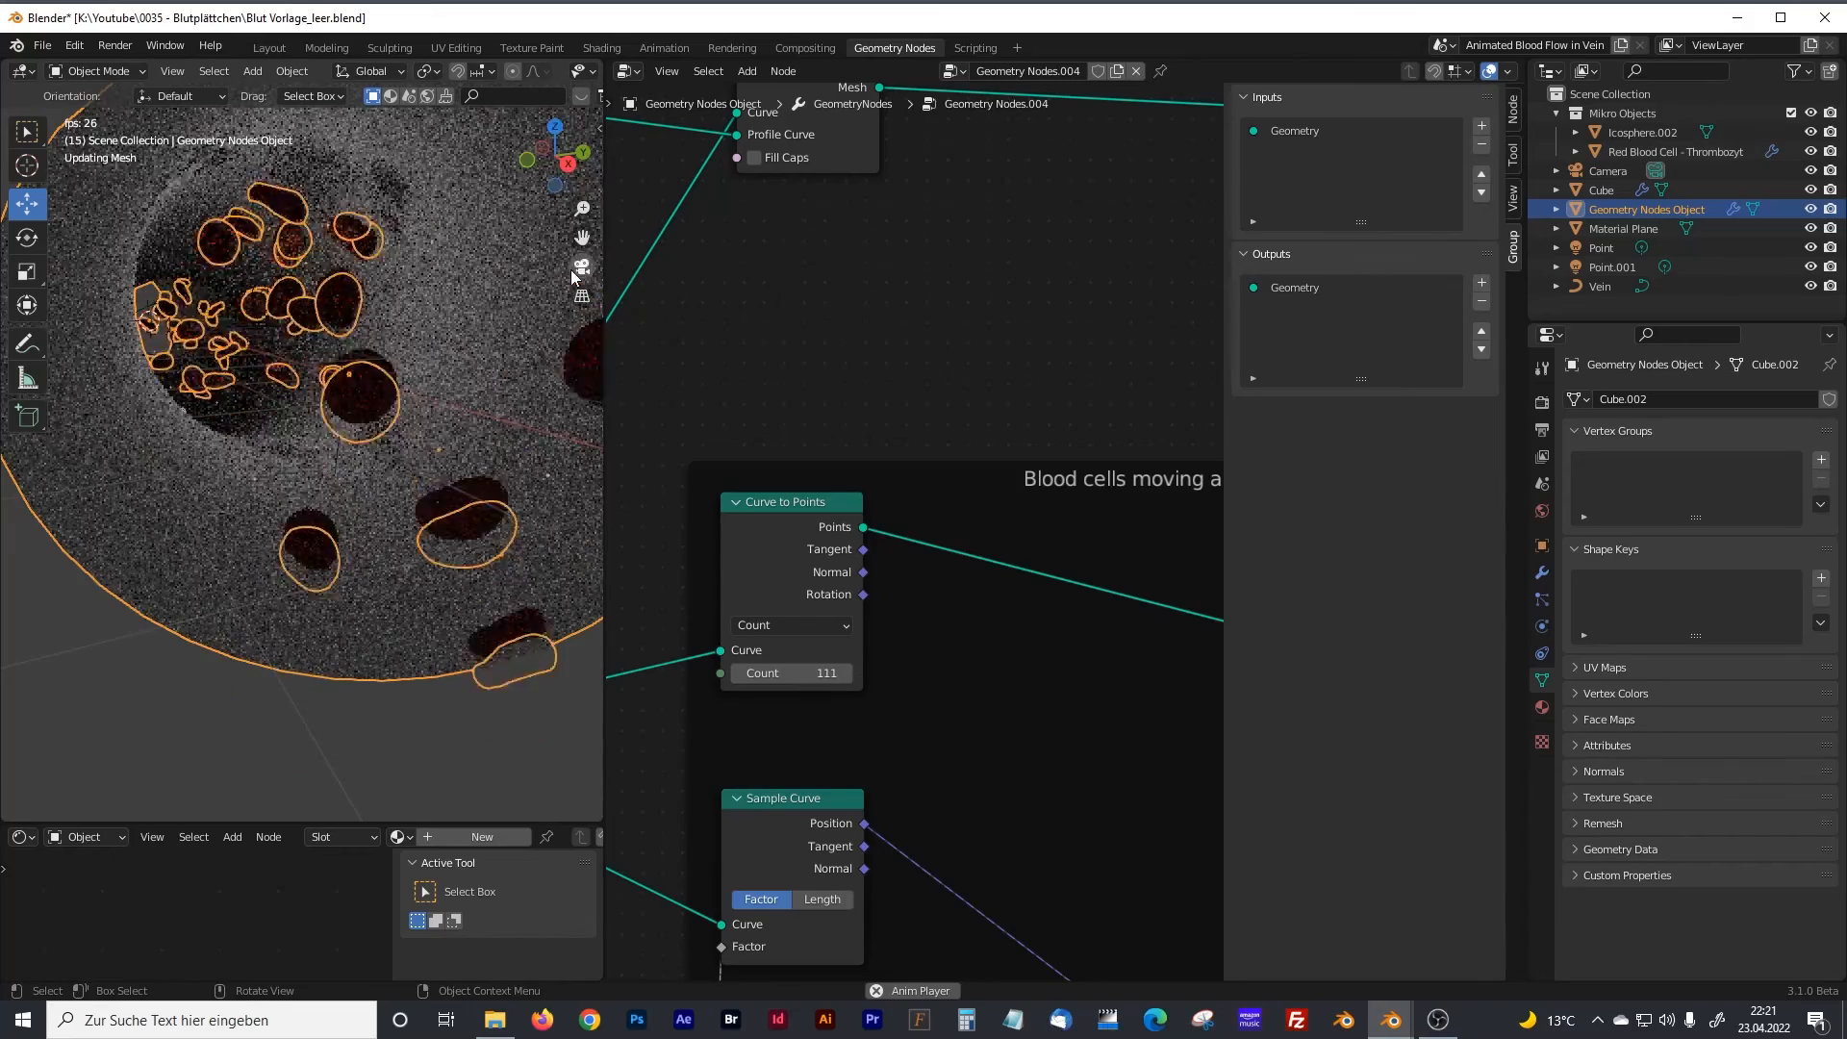
key("space")
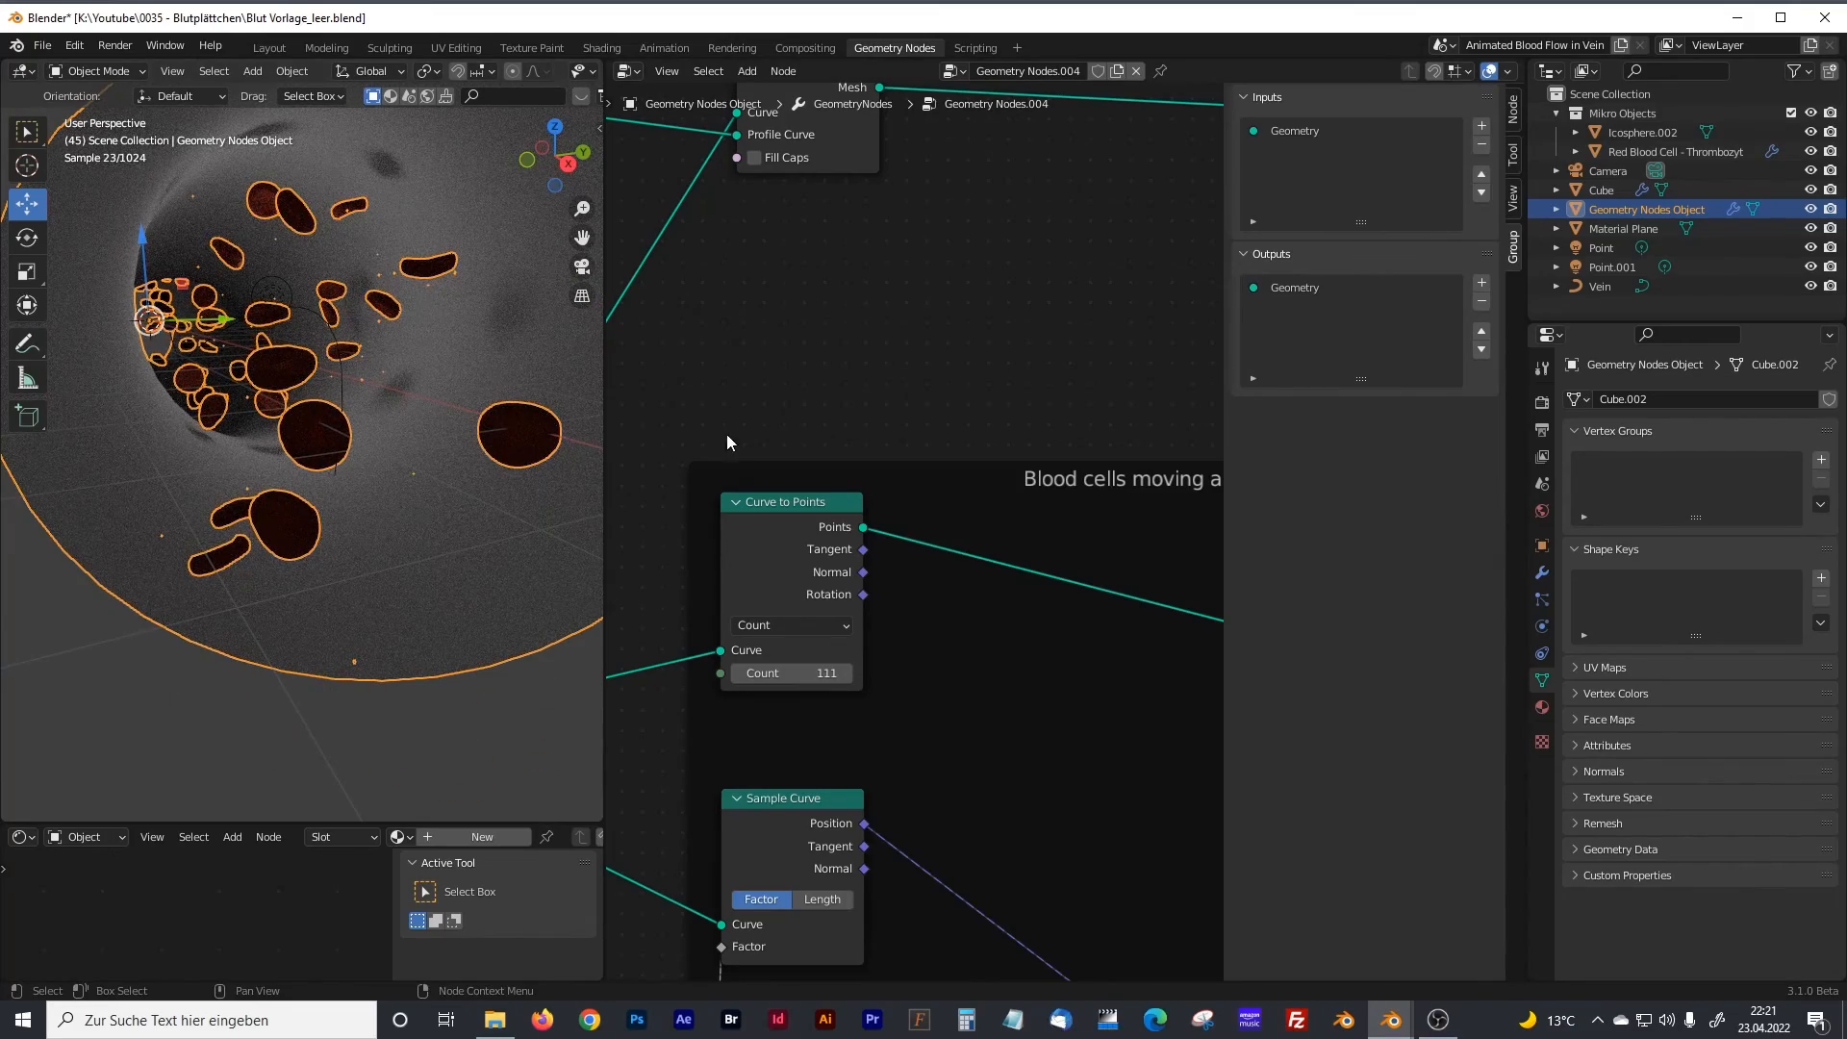
Set the Divide value in the blood cell animation frame to 200 and preview the flow in a wider 3D viewport.
scroll(766, 415, "down", 20, "shift")
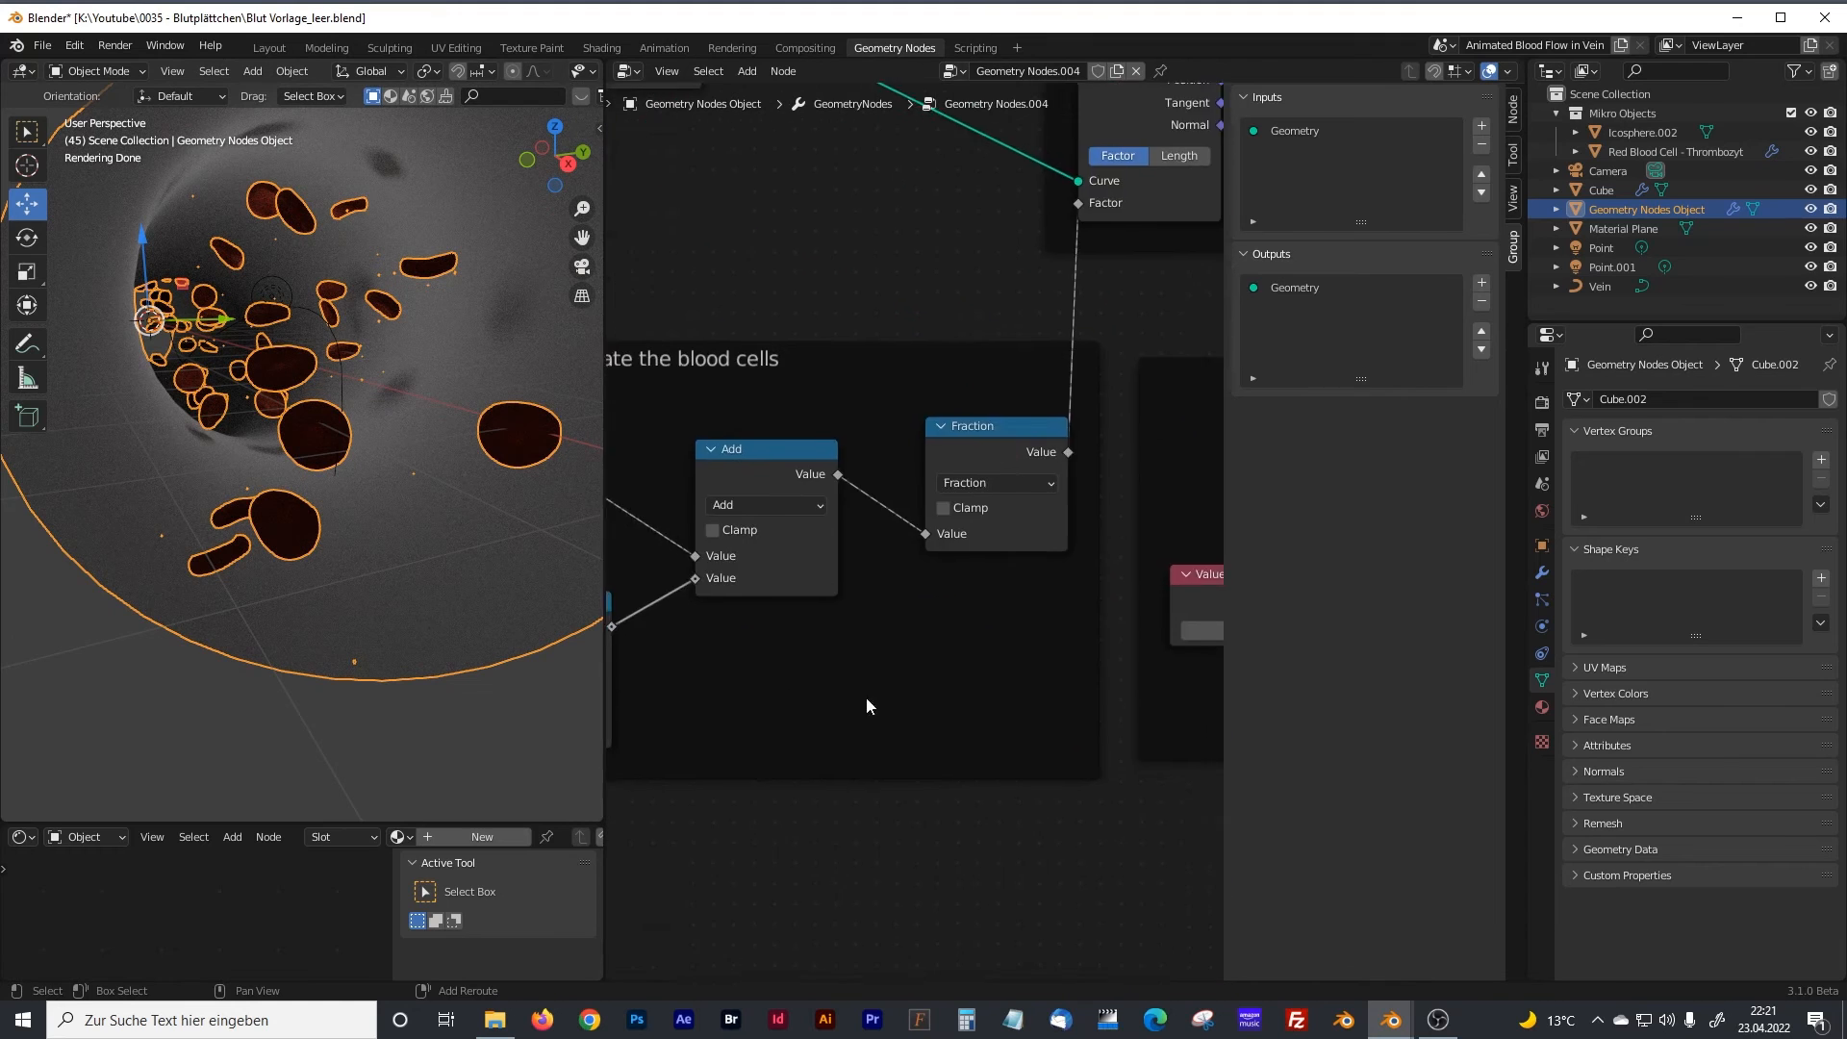
scroll(1035, 680, "left", 4, "ctrl")
left_click(1035, 553)
type("2")
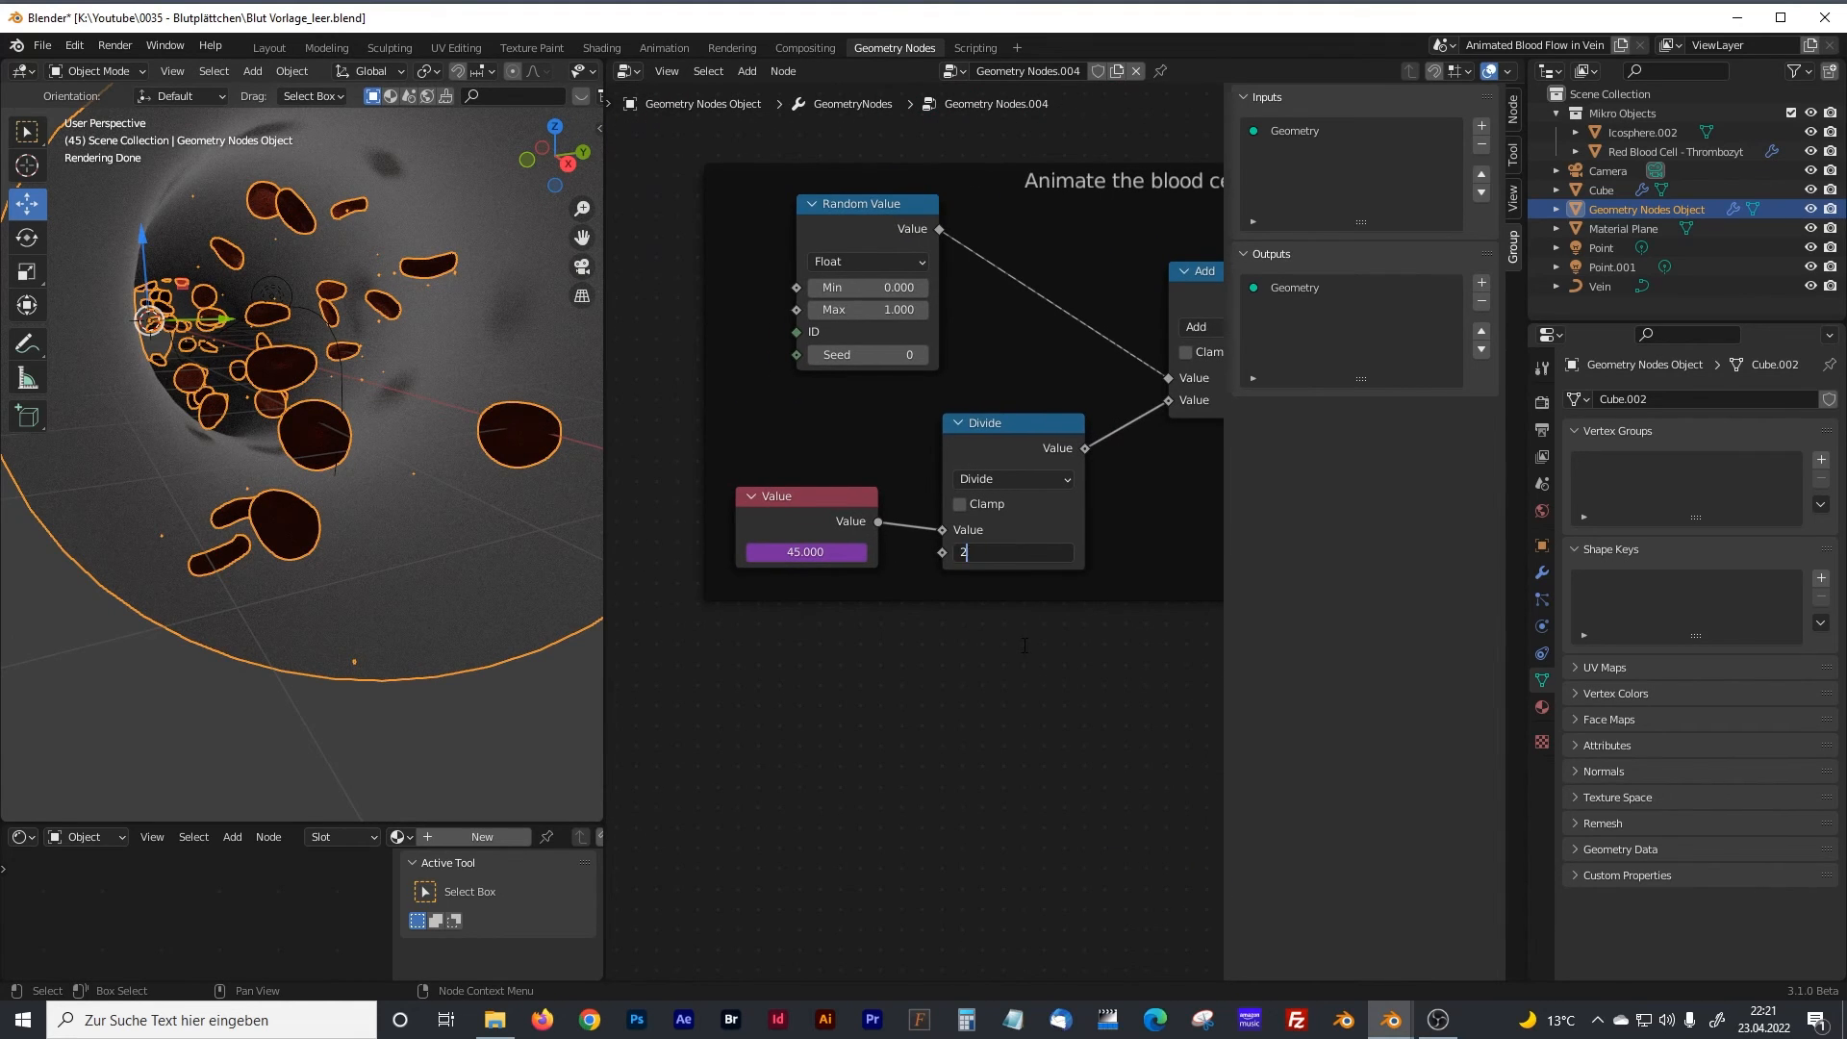
type("00")
key("Return")
key("space")
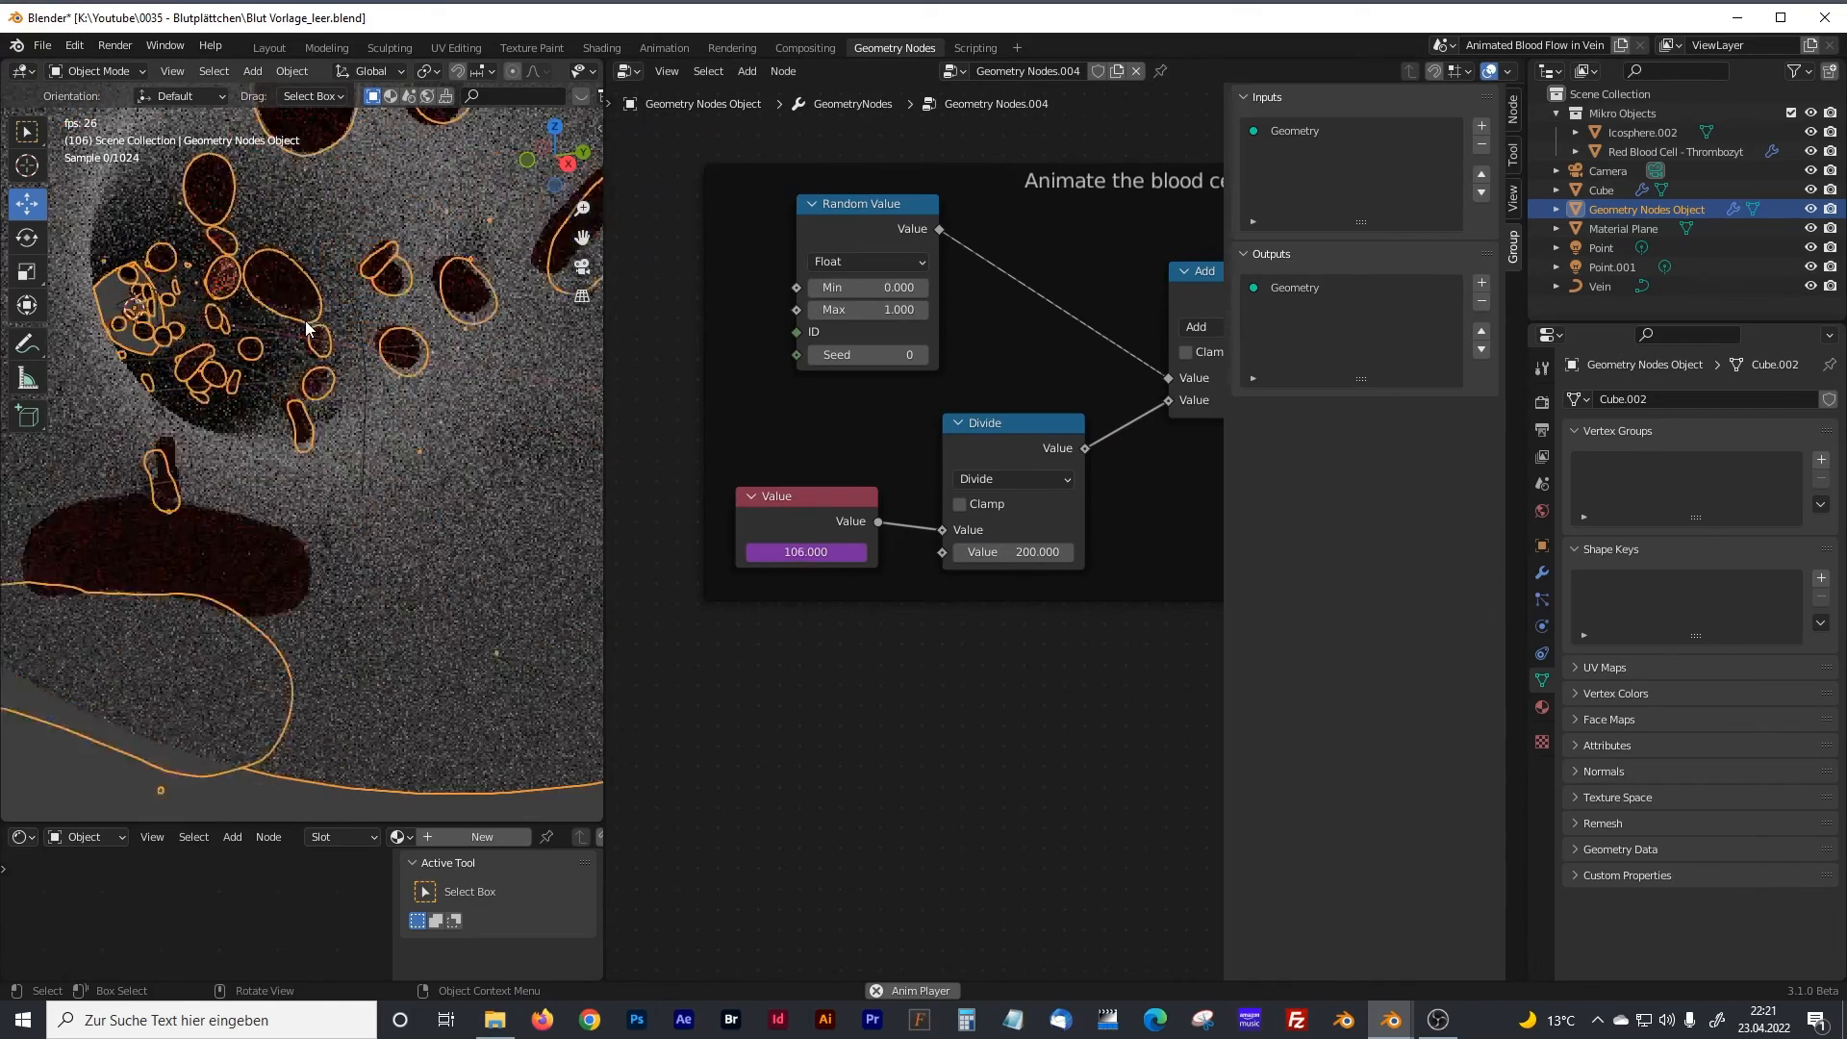
left_click_drag(606, 392, 926, 409)
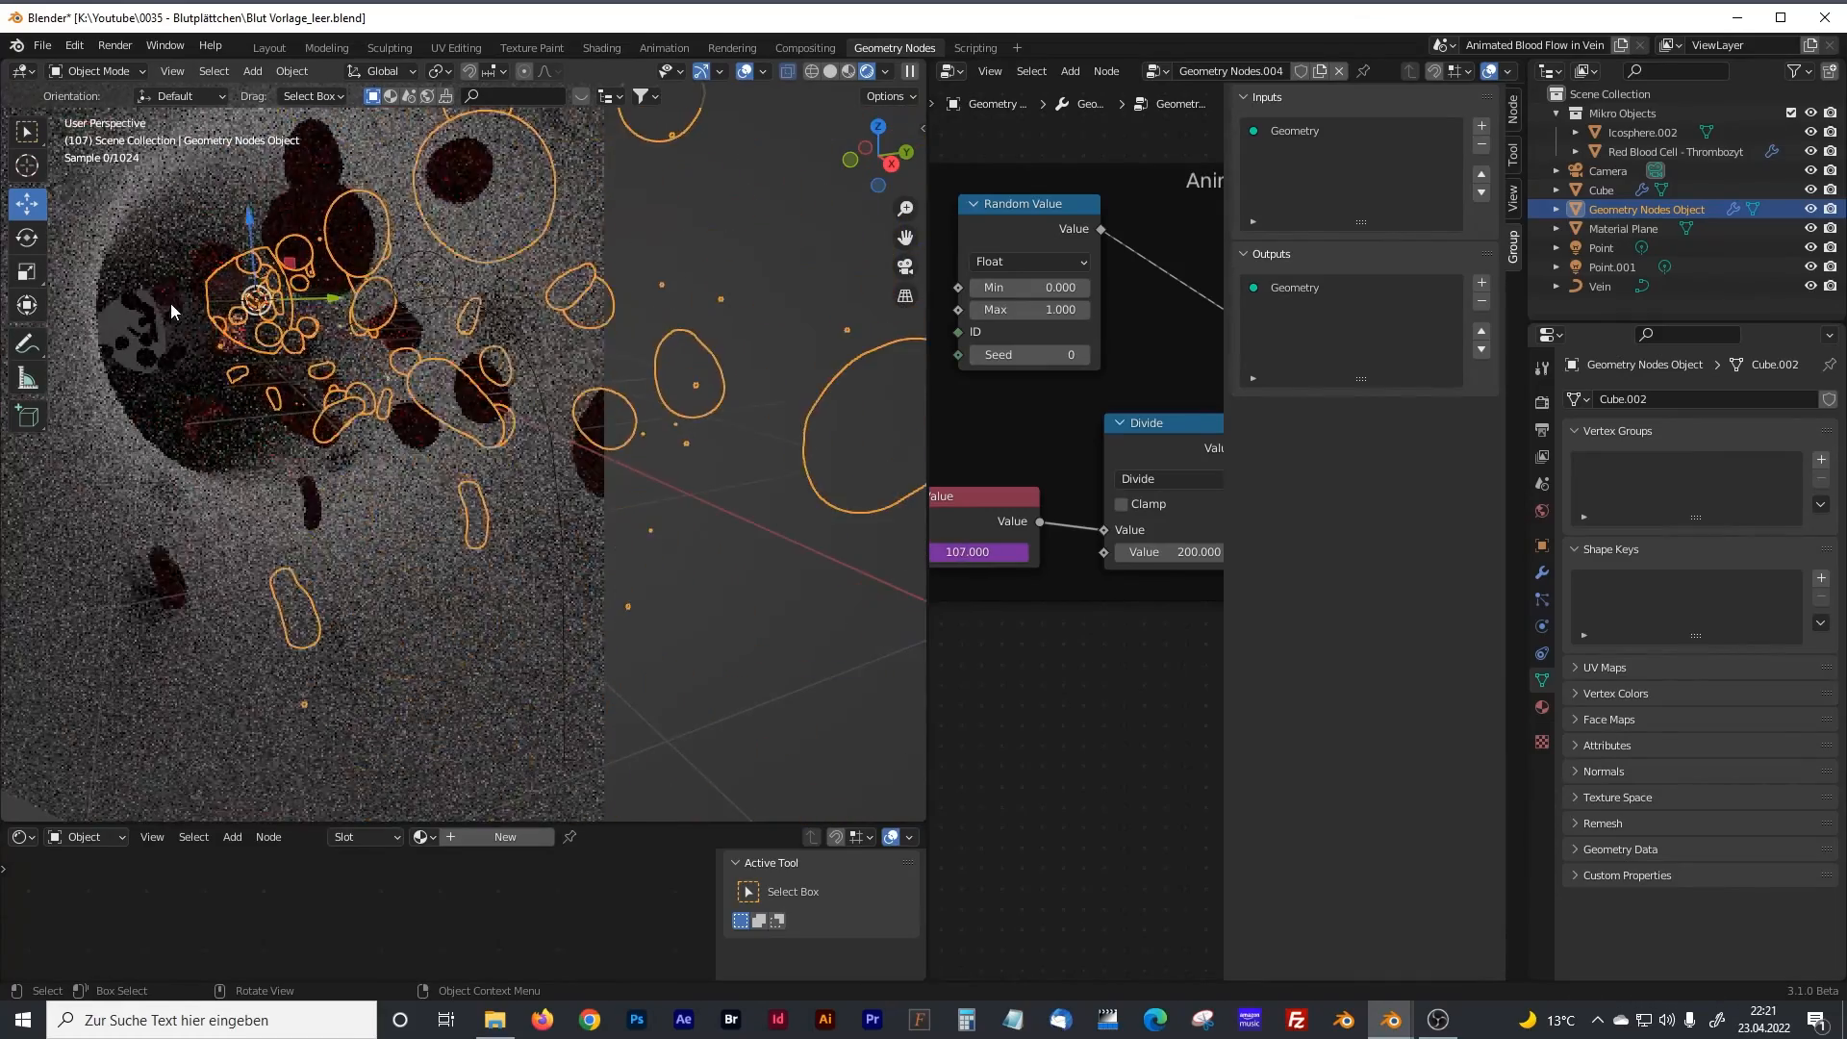
key("space")
Narrow the 3D viewport and insert a Set Material node after Curve to Mesh.
left_click_drag(927, 254, 289, 275)
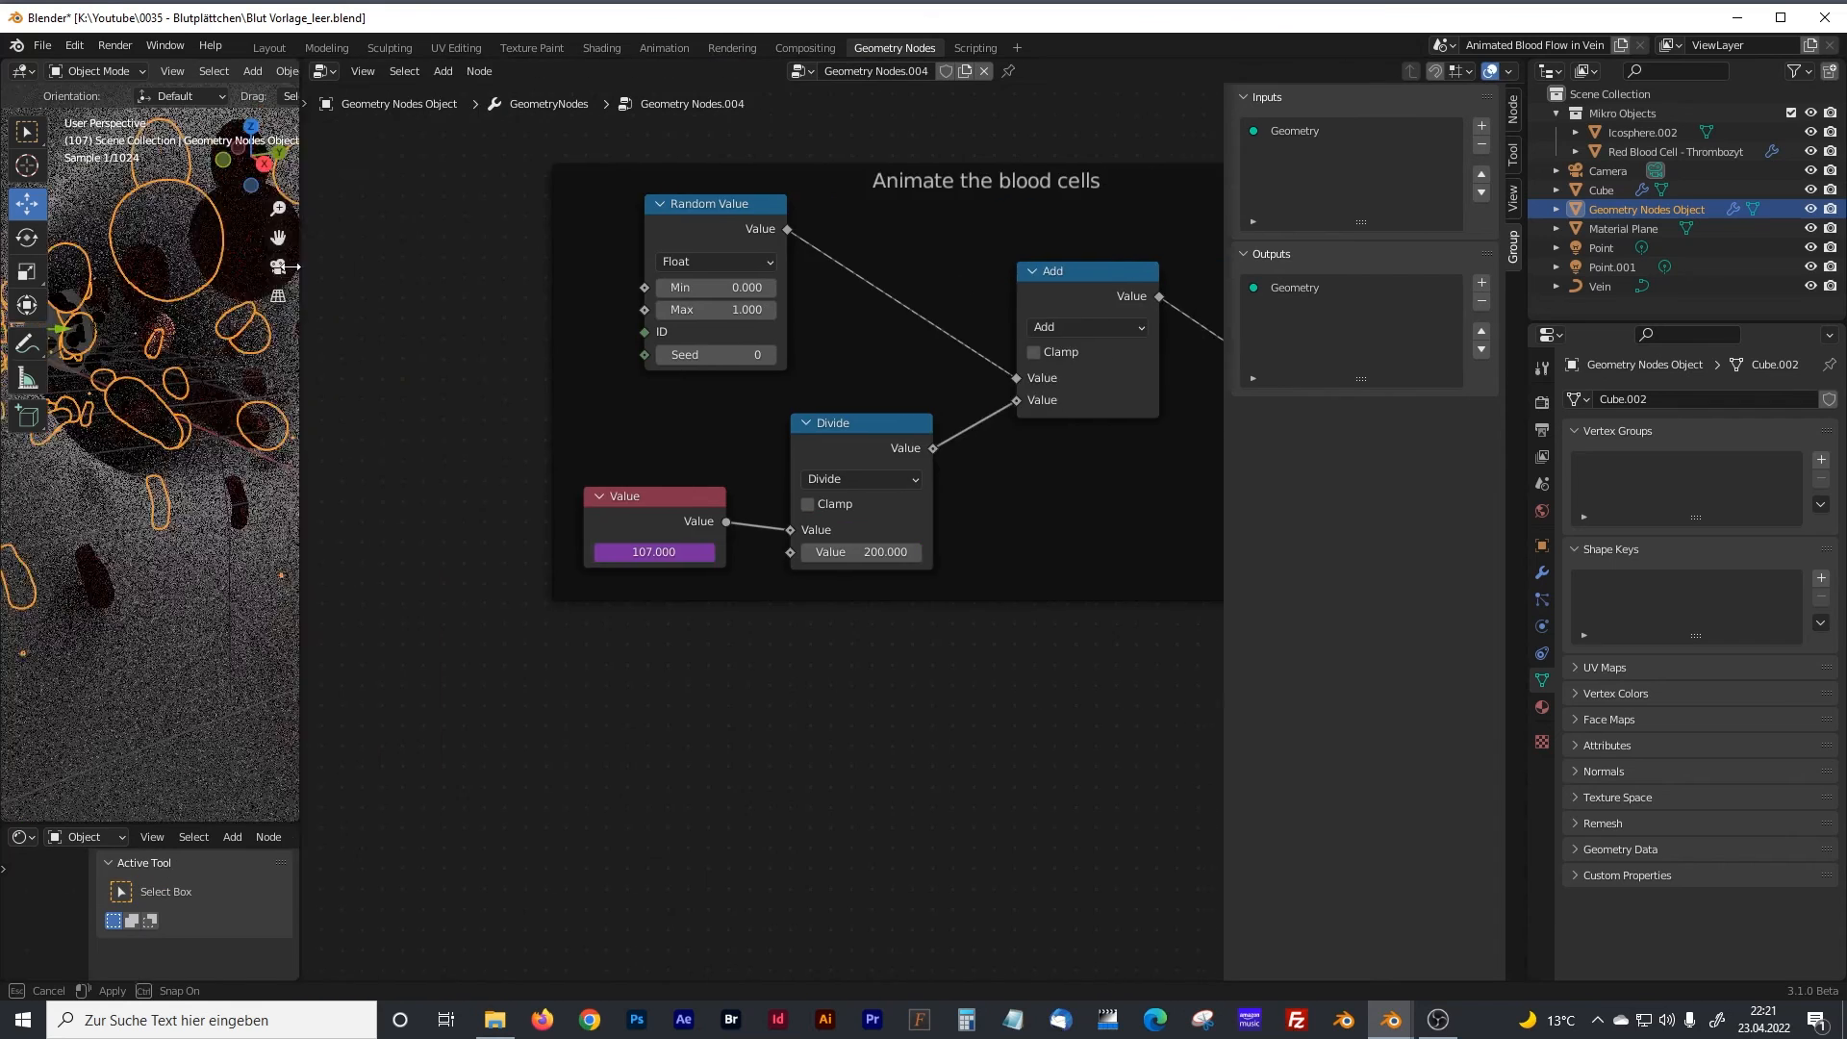
scroll(863, 321, "down", 8)
middle_click_drag(874, 411, 825, 534)
middle_click_drag(1023, 499, 722, 558)
middle_click_drag(431, 484, 779, 522)
key("shift+a")
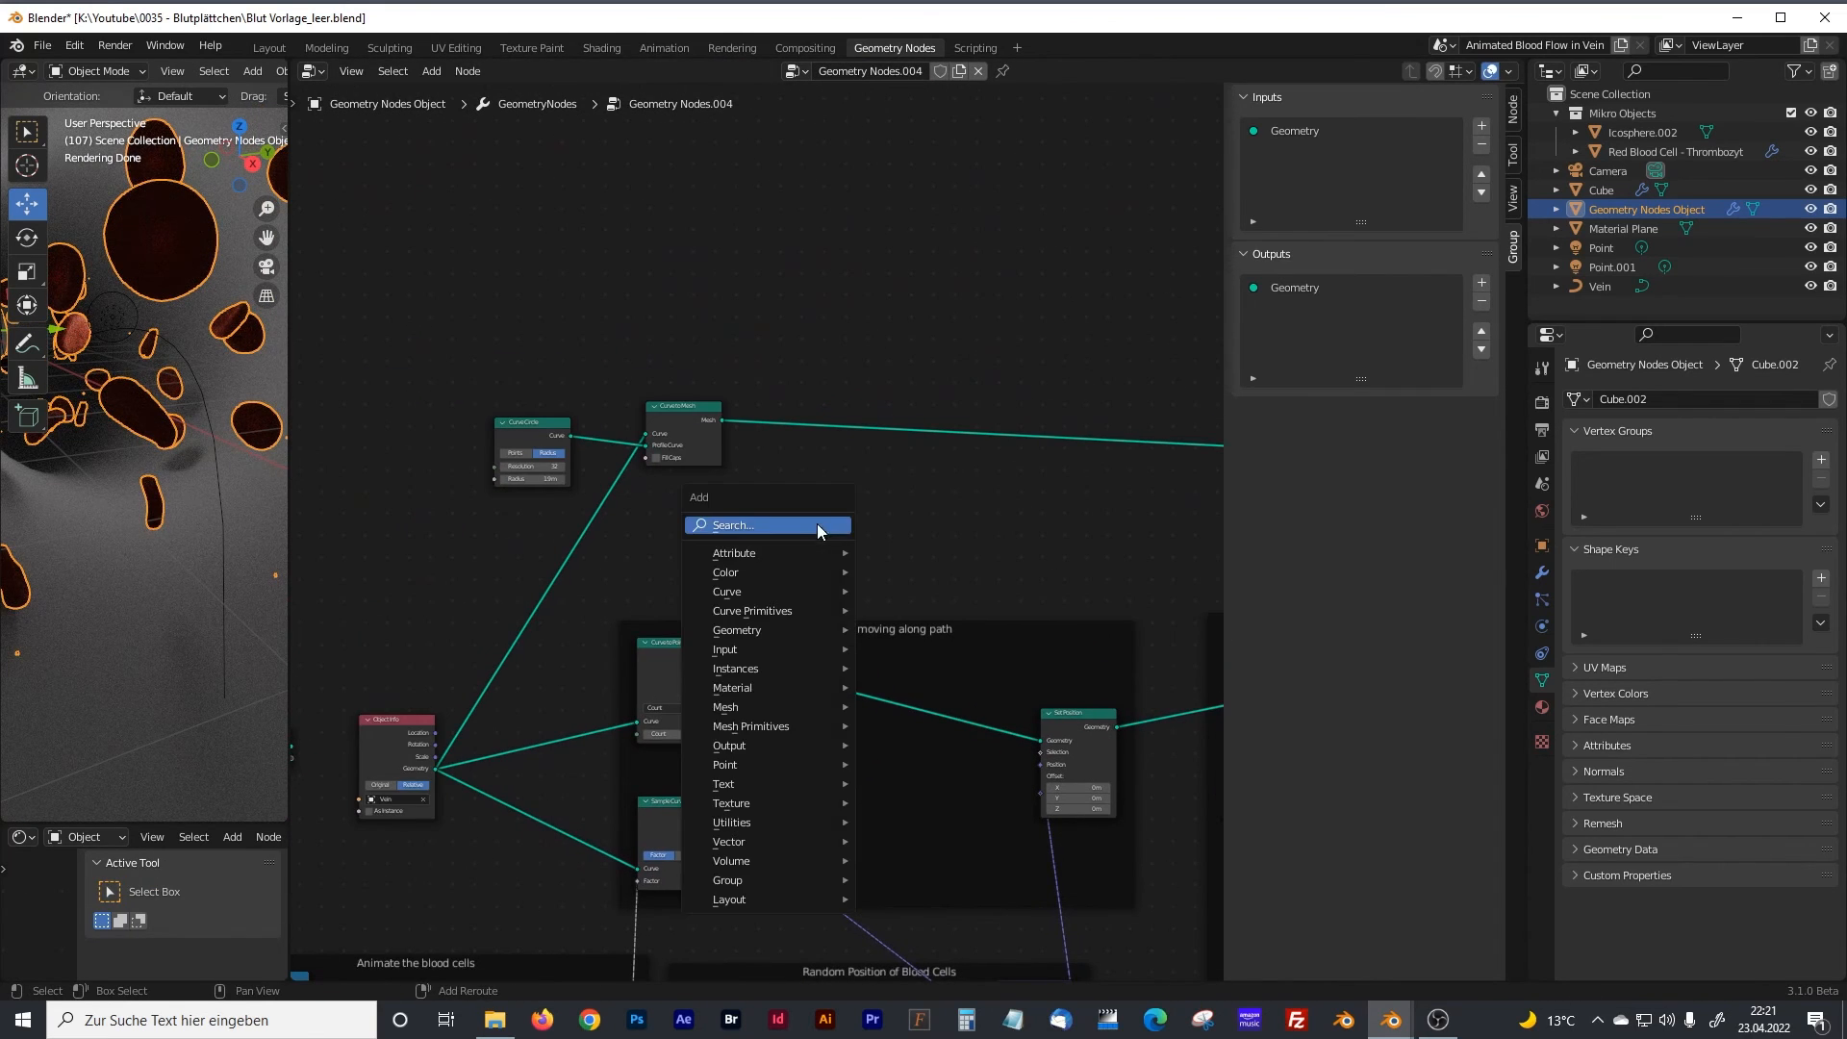
type("set")
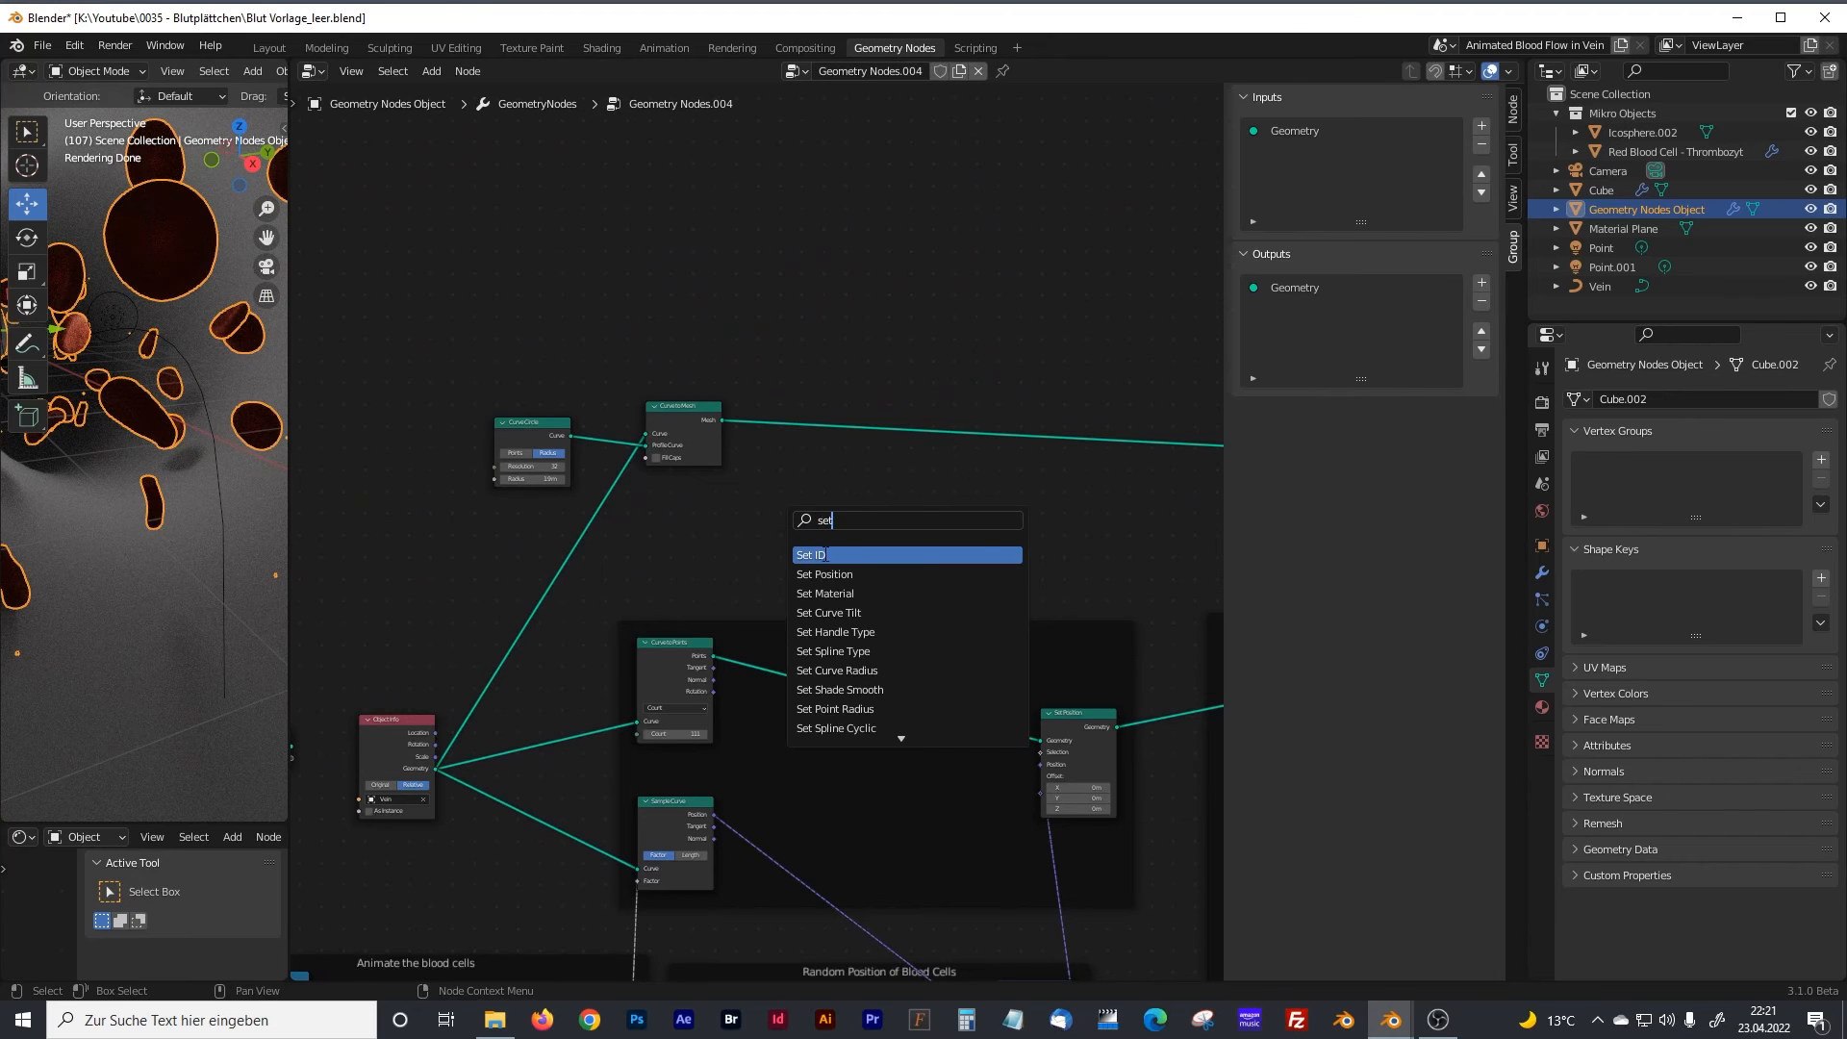
type(" mate")
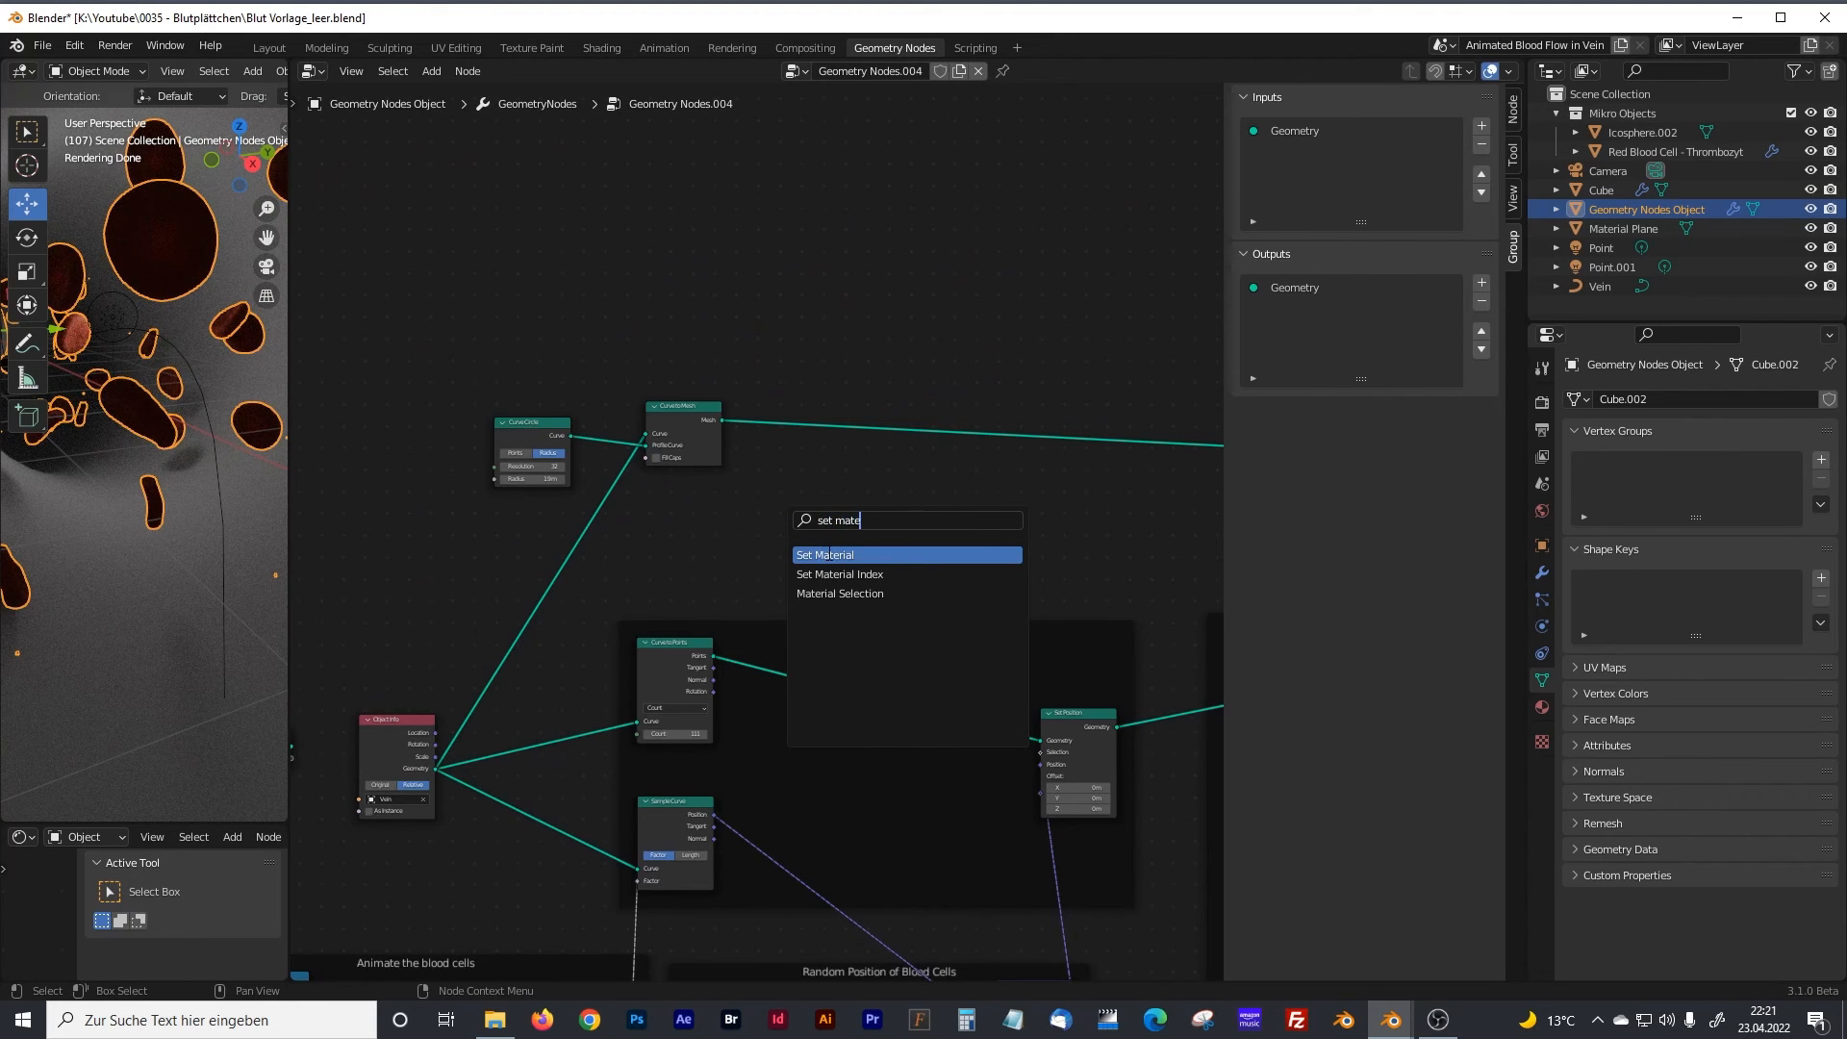
key("Return")
left_click(839, 430)
Assign the Vein material in the Set Material node and widen the 3D viewport to show the whole tube.
scroll(837, 430, "up", 3)
left_click(895, 465)
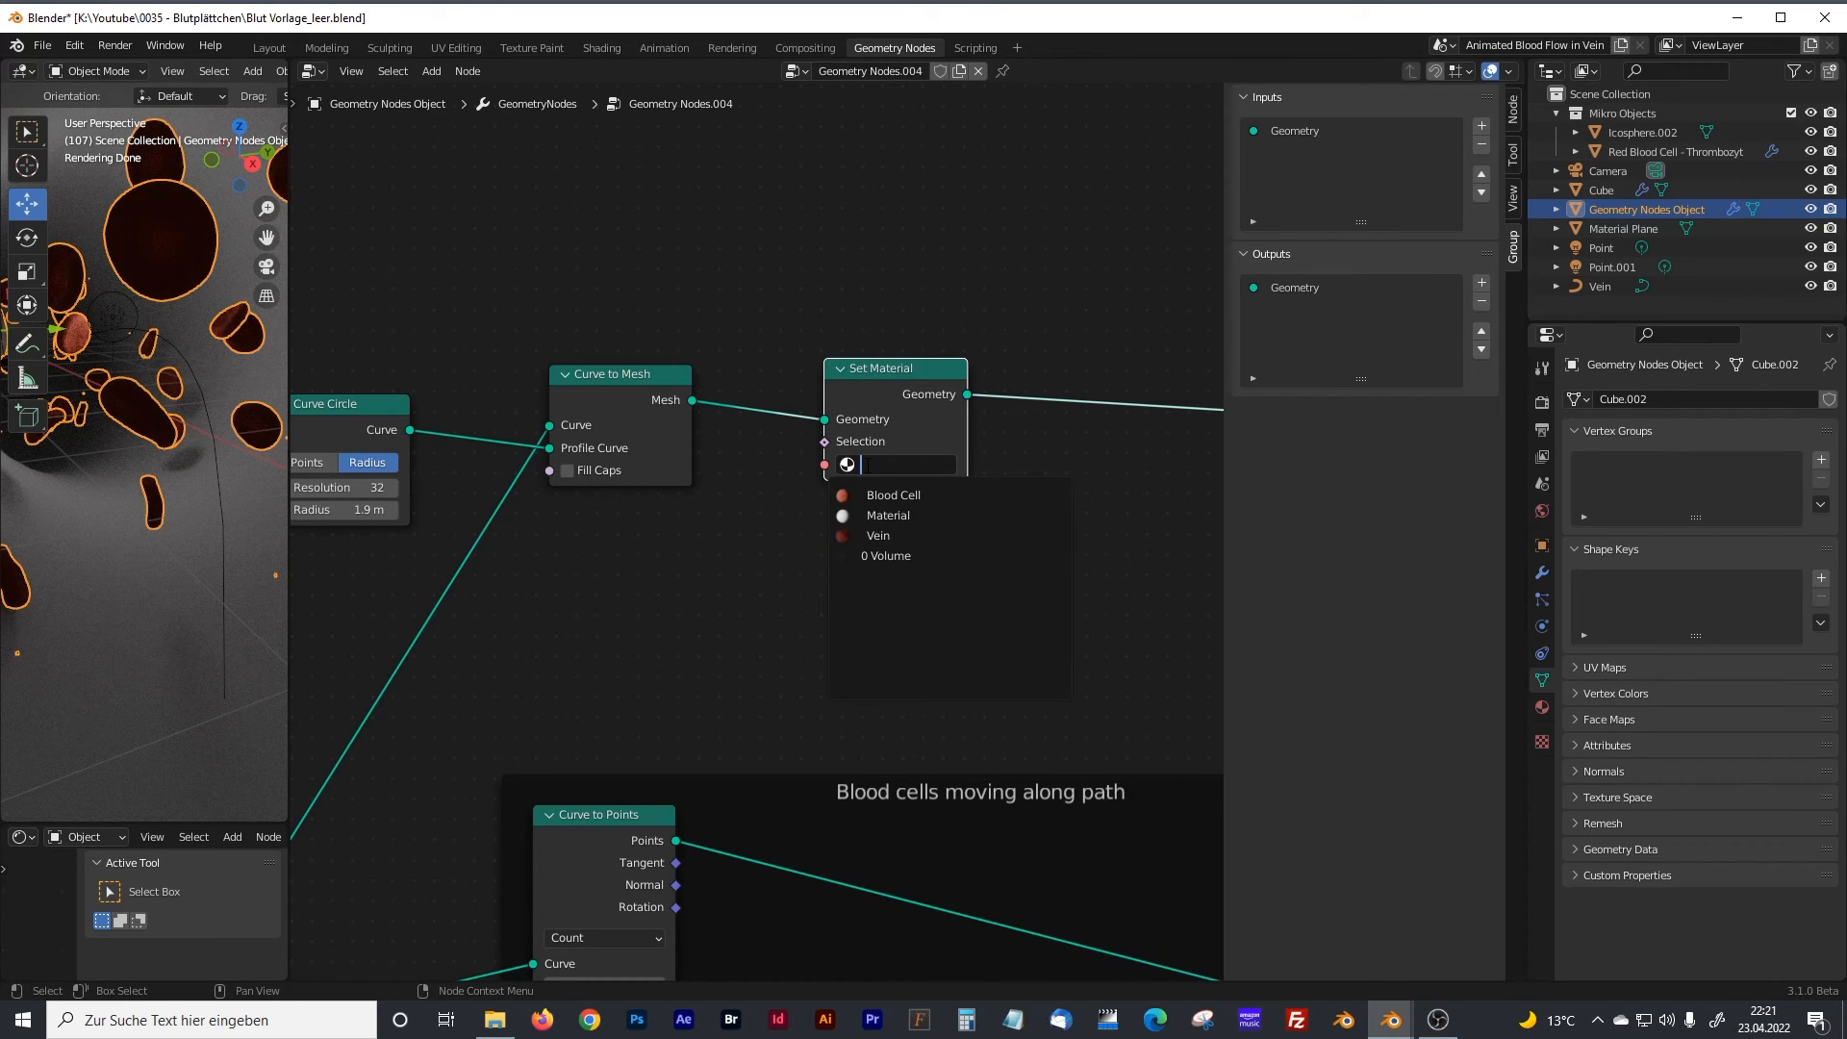
left_click(879, 535)
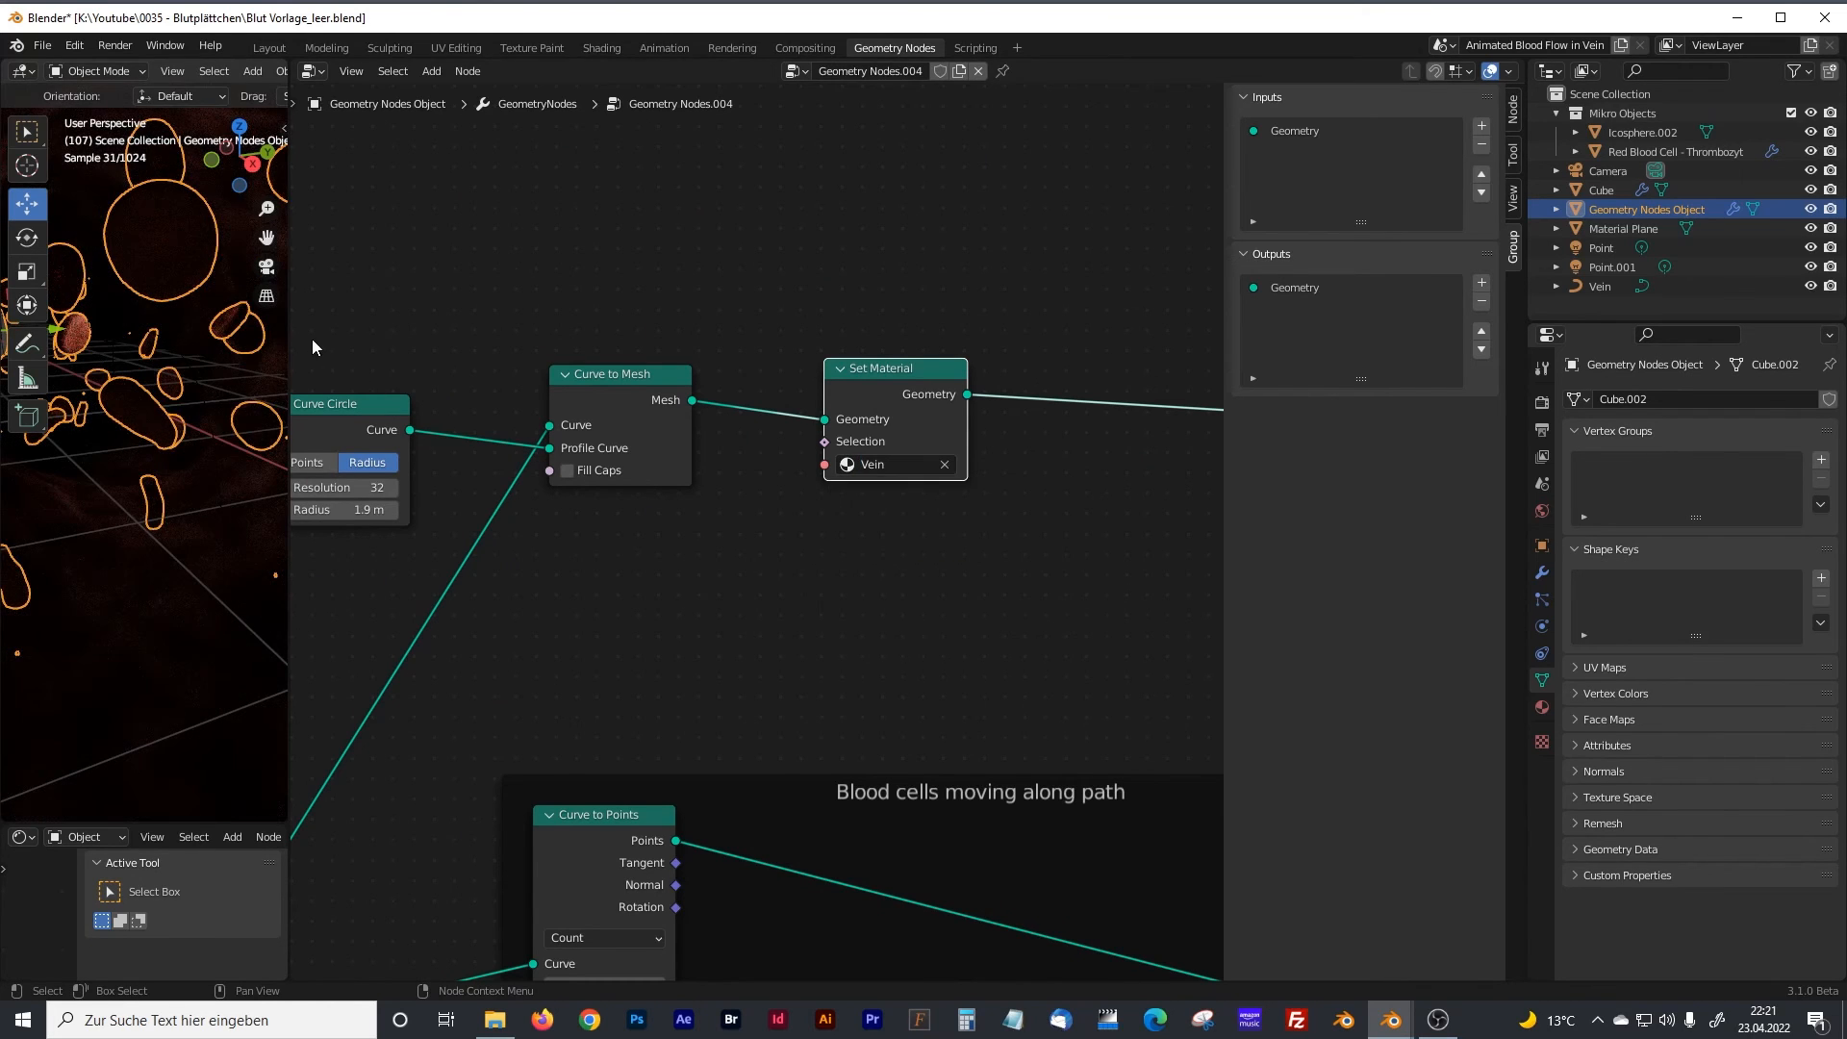
left_click_drag(292, 333, 1039, 333)
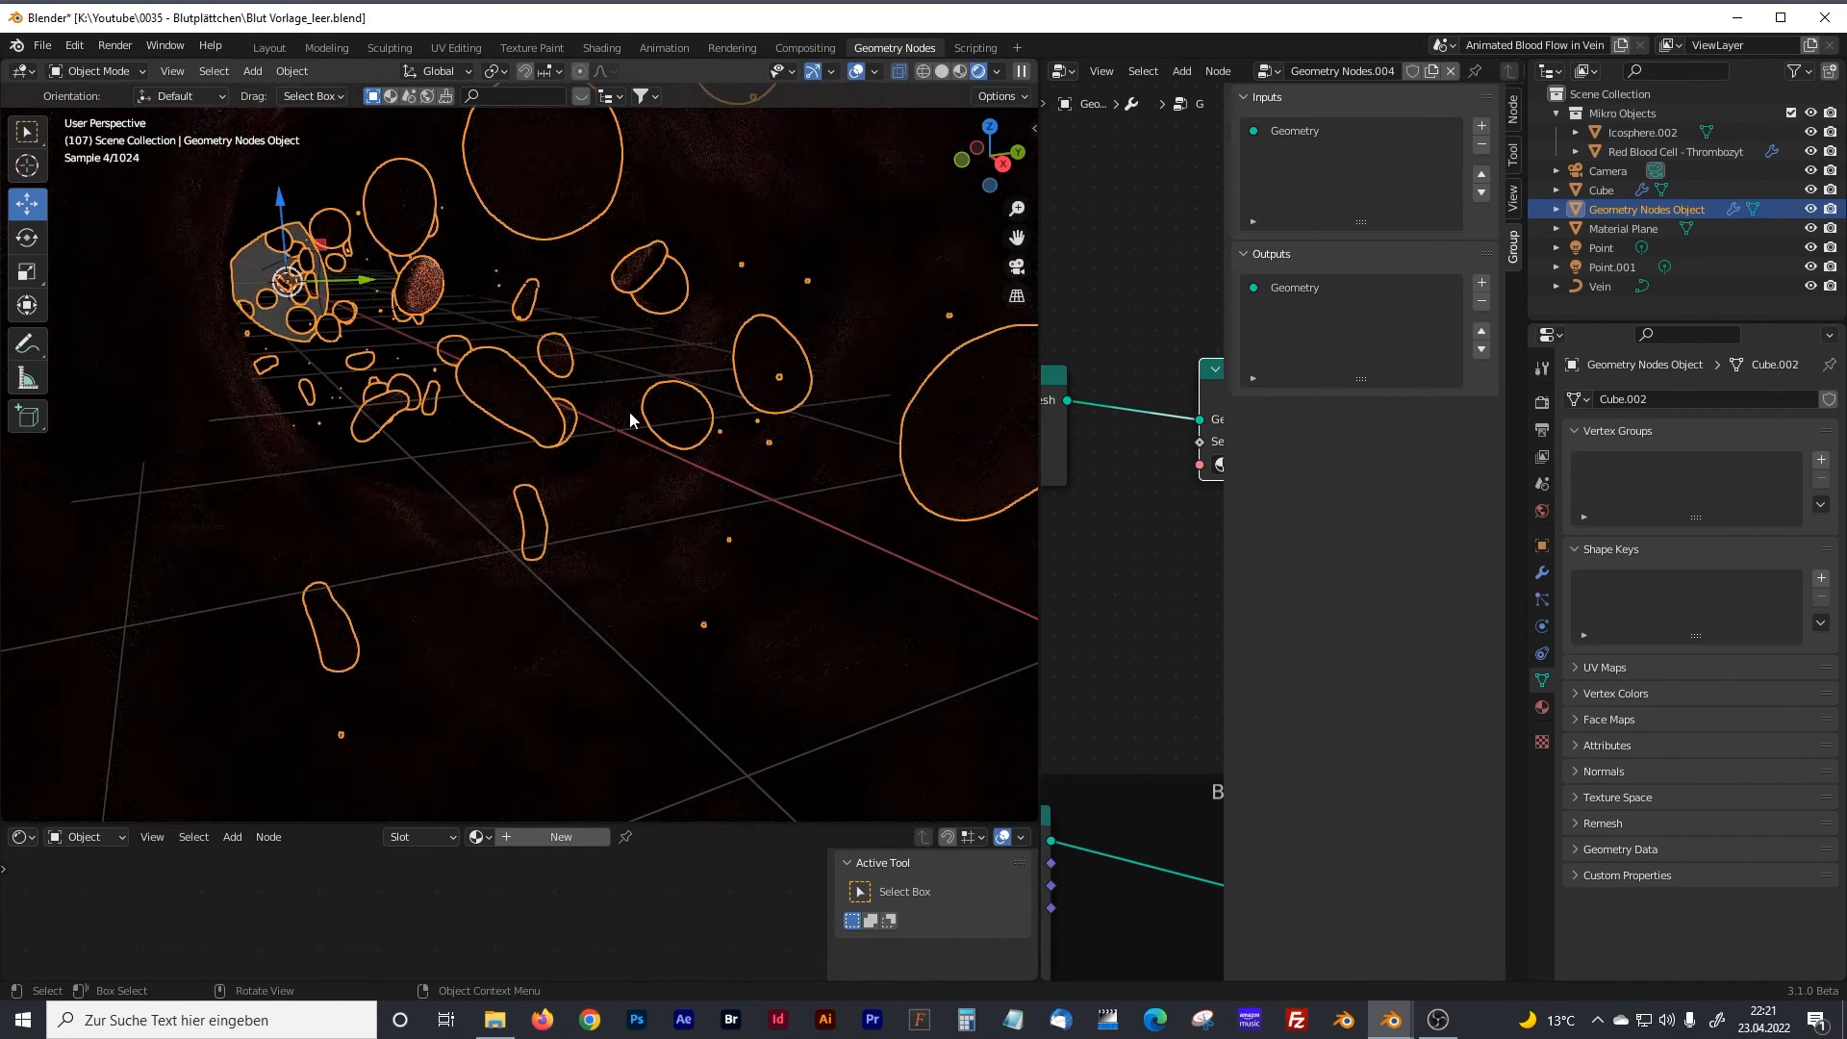
scroll(630, 420, "down", 5)
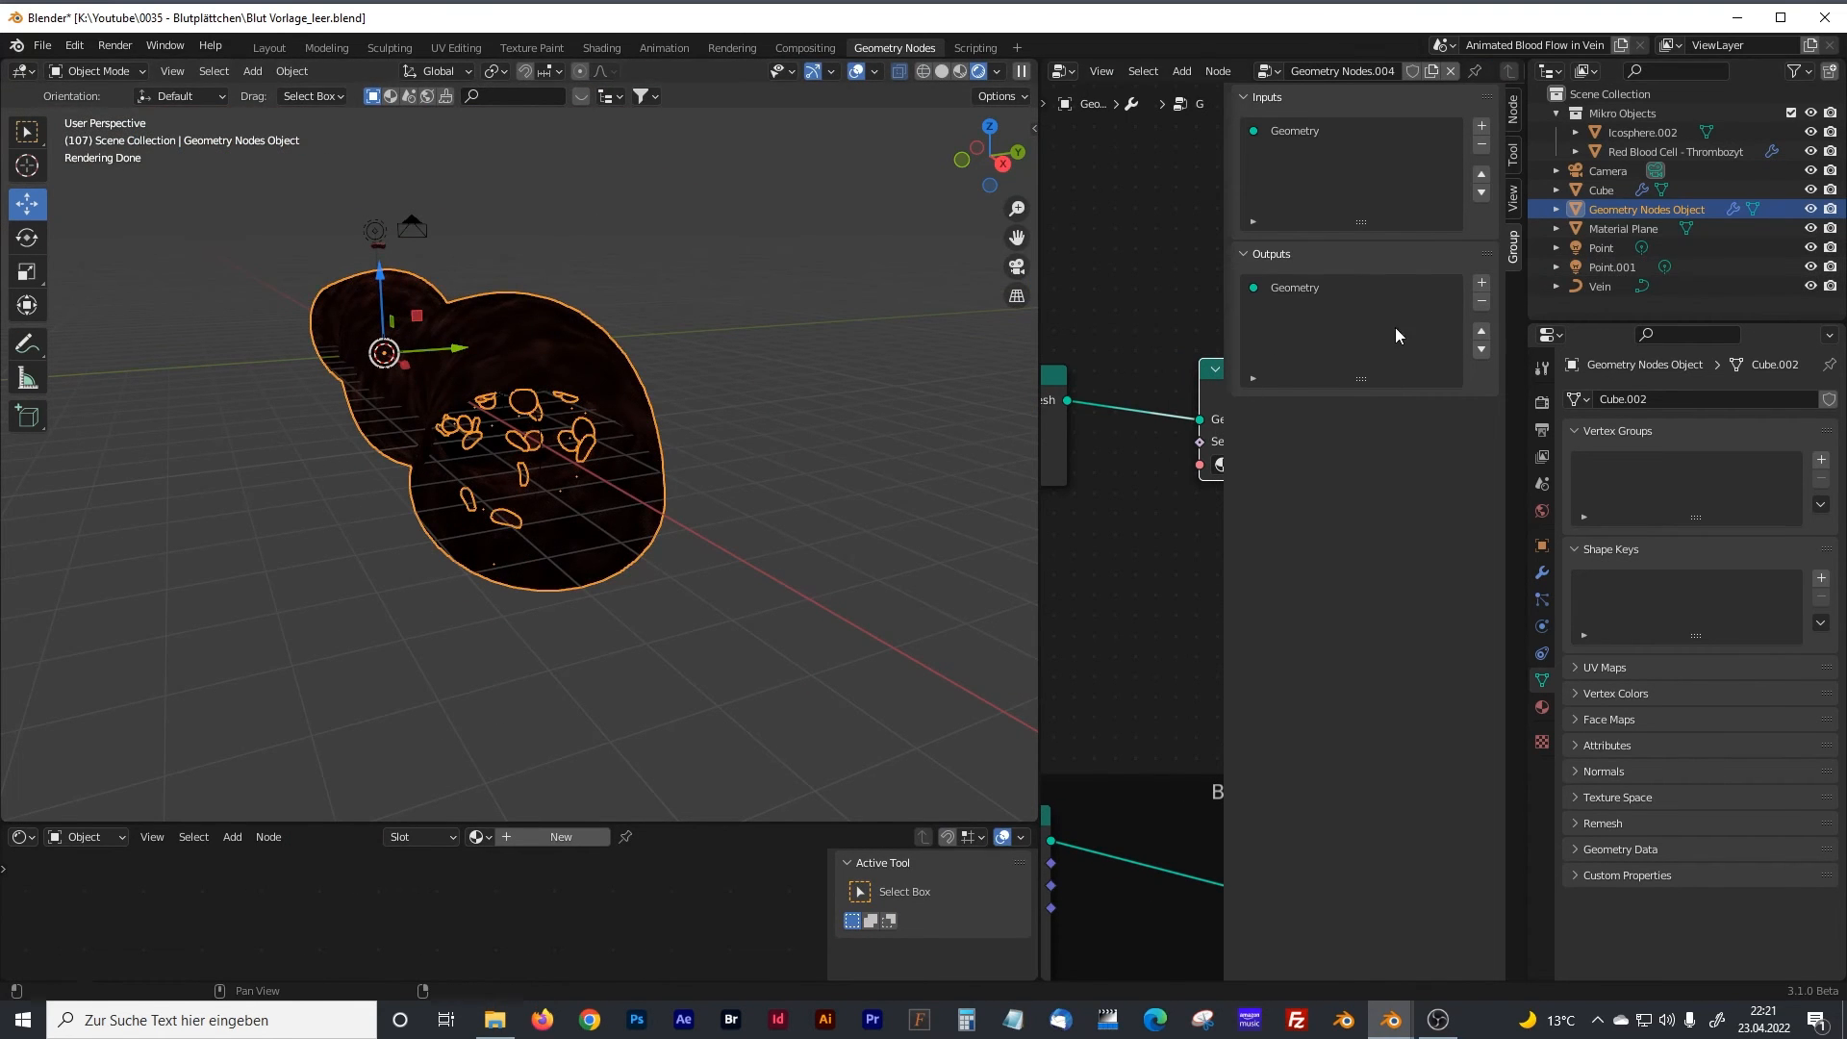
Set the power of the Point.001 light to 300 W and view the lit interior of the vein.
left_click(1612, 266)
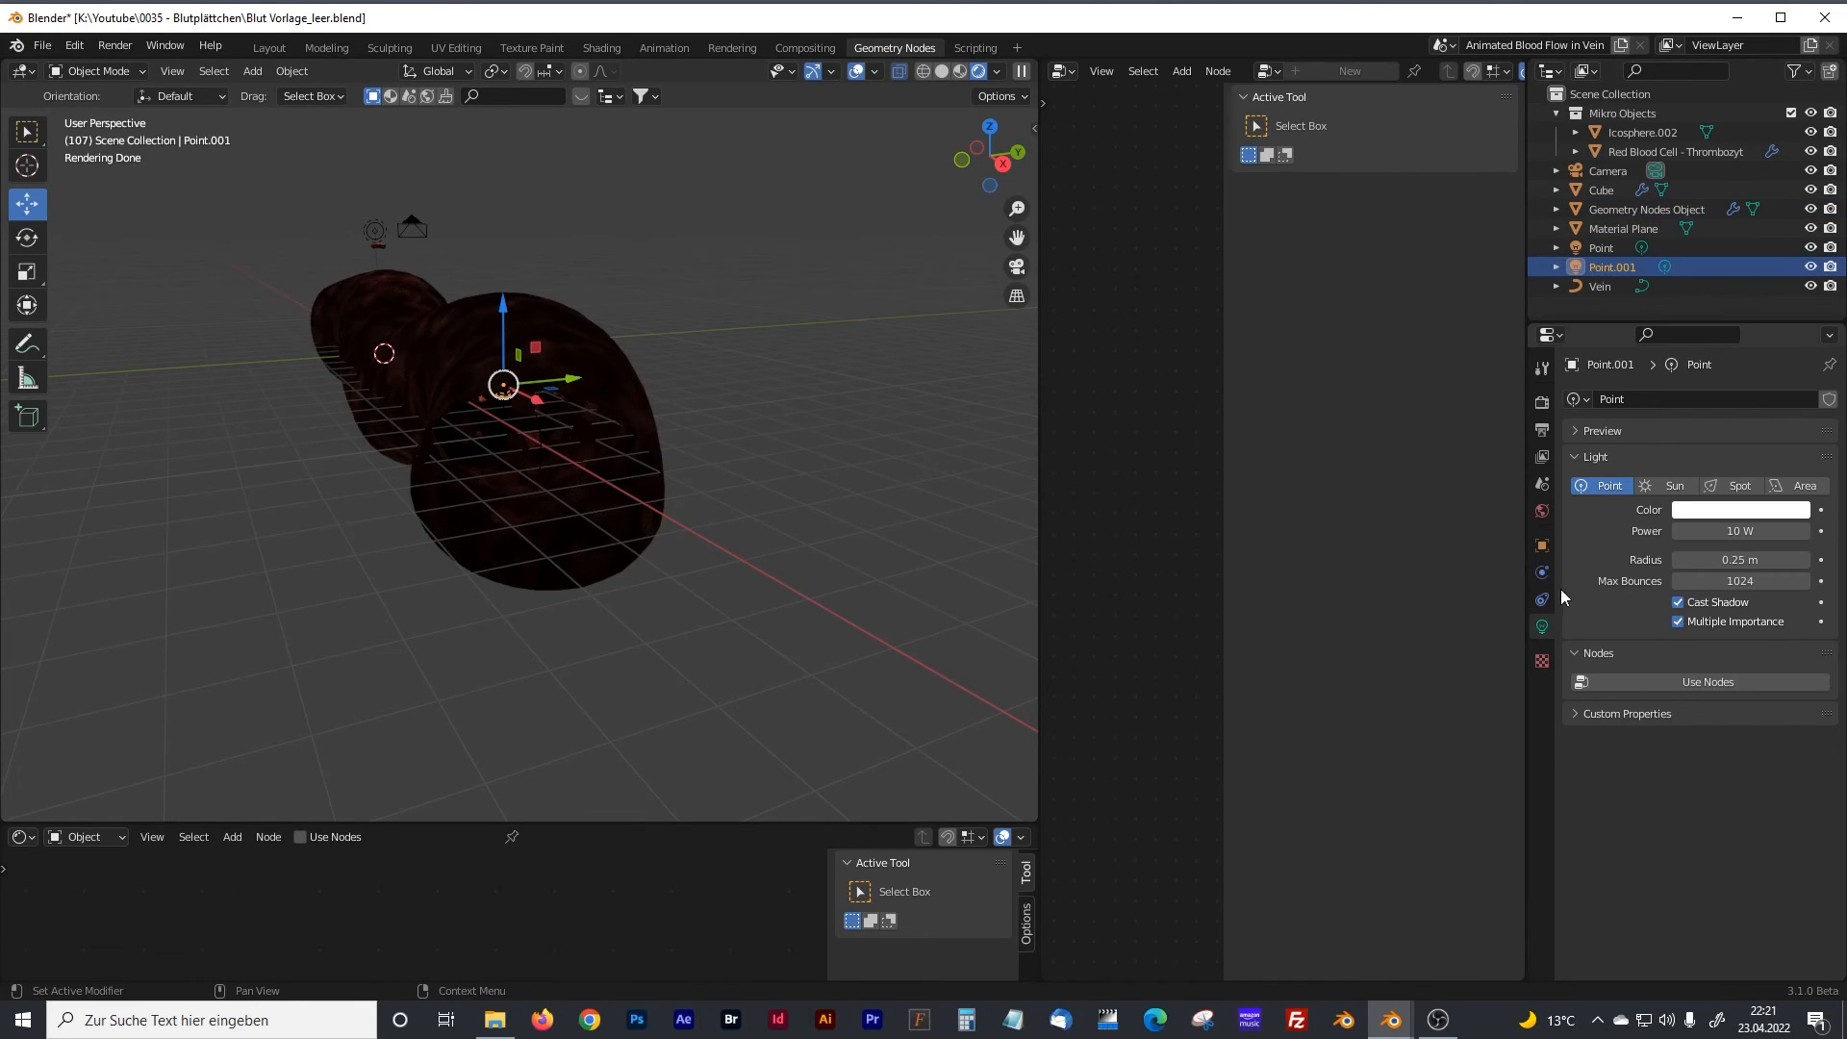
left_click(1748, 531)
type("3")
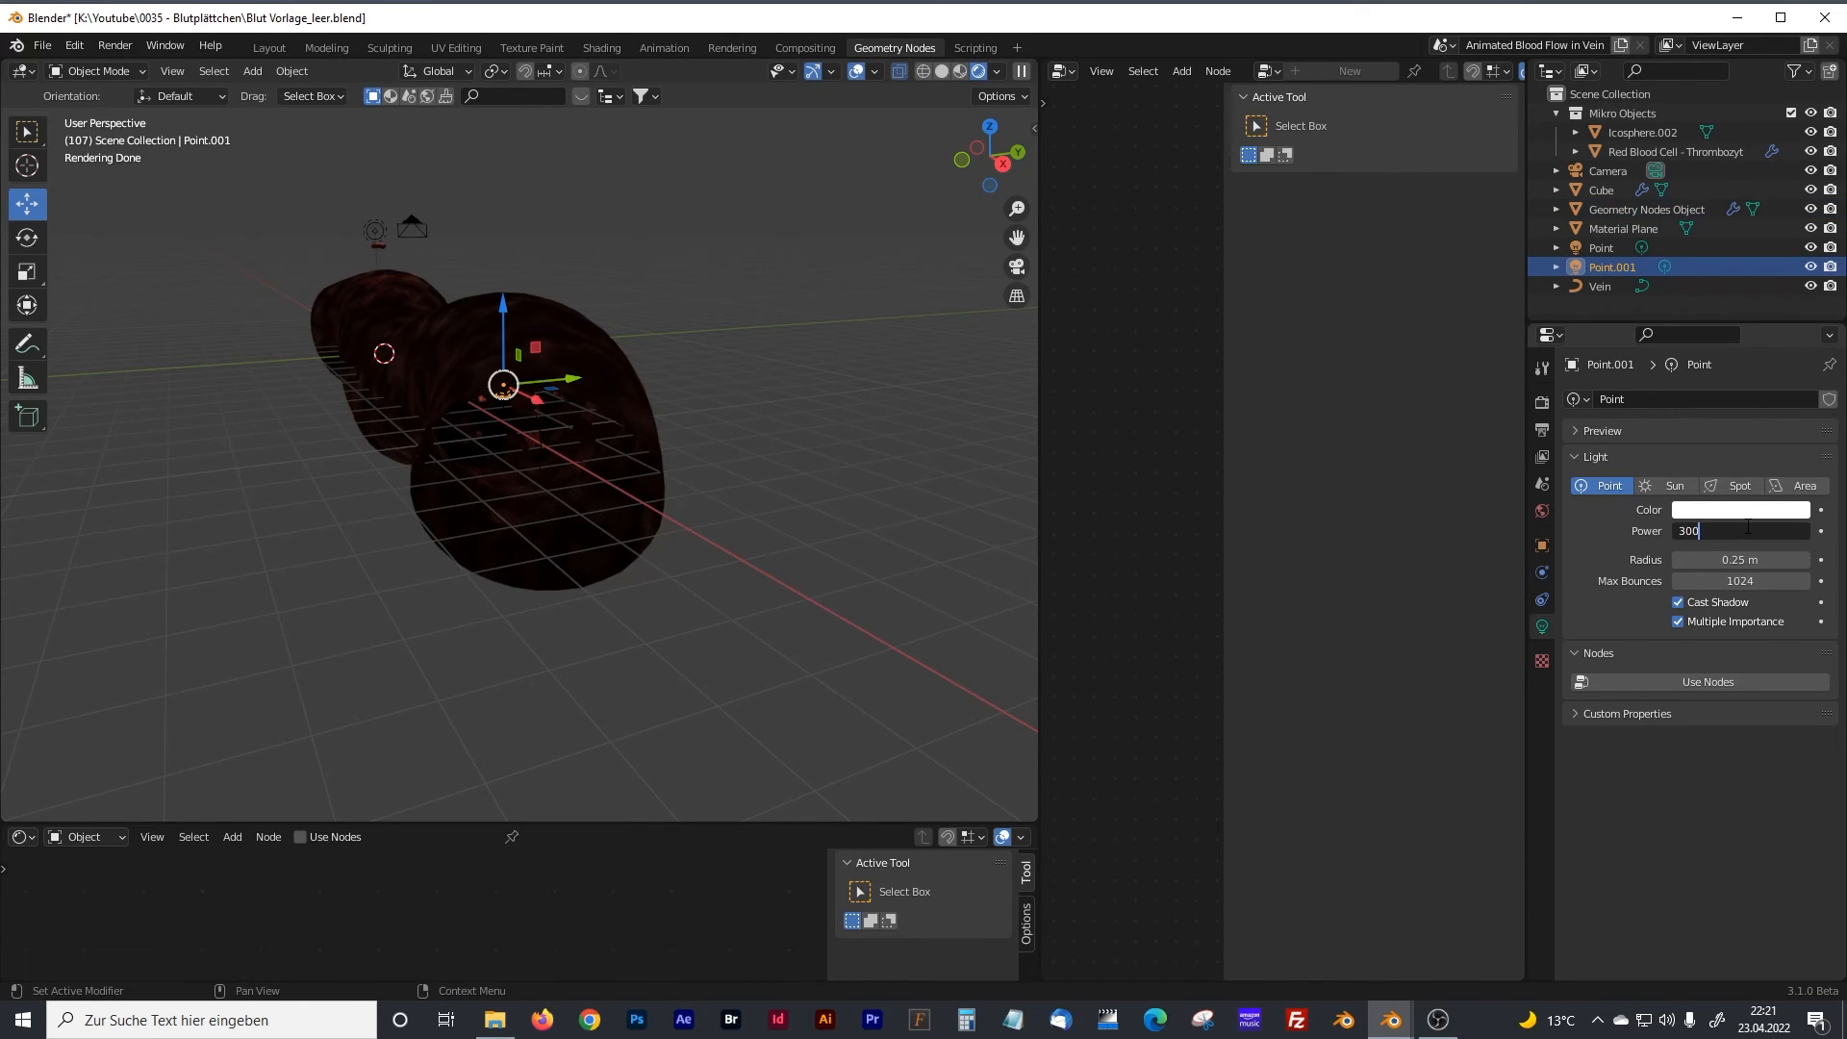
type("00")
key("Return")
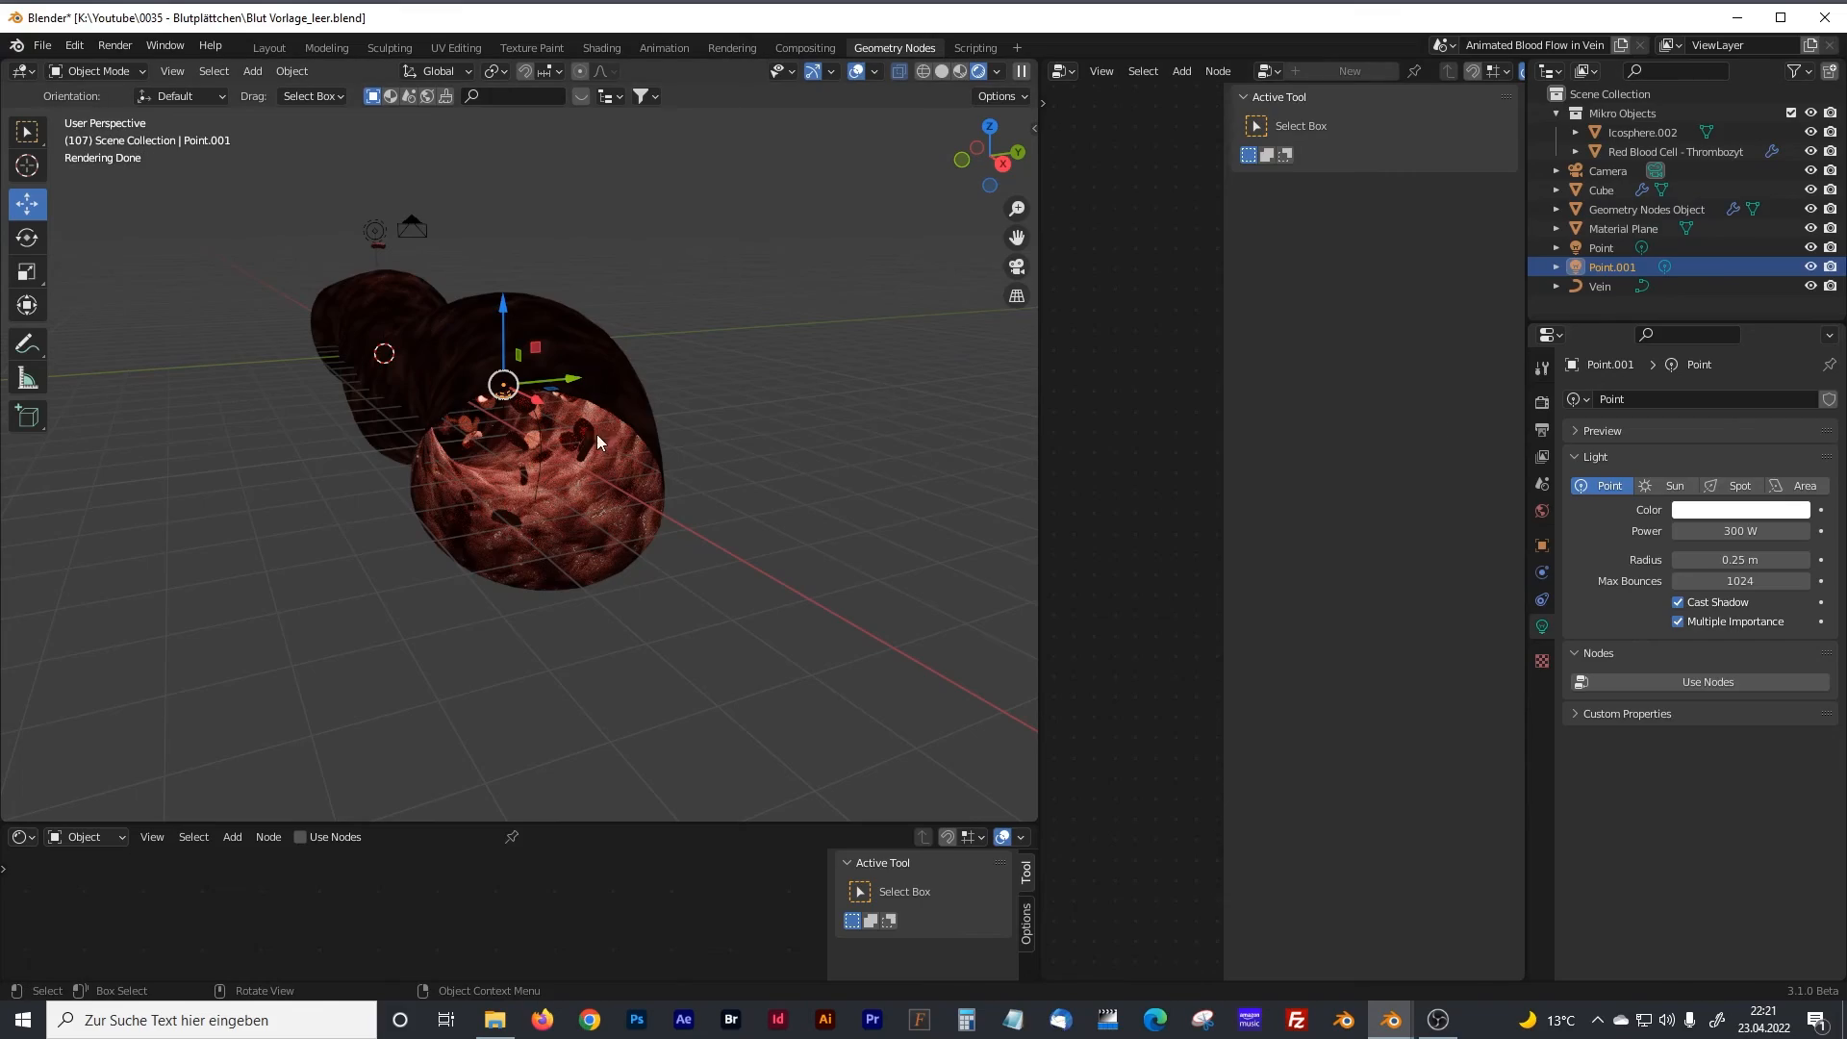
scroll(546, 433, "up", 8)
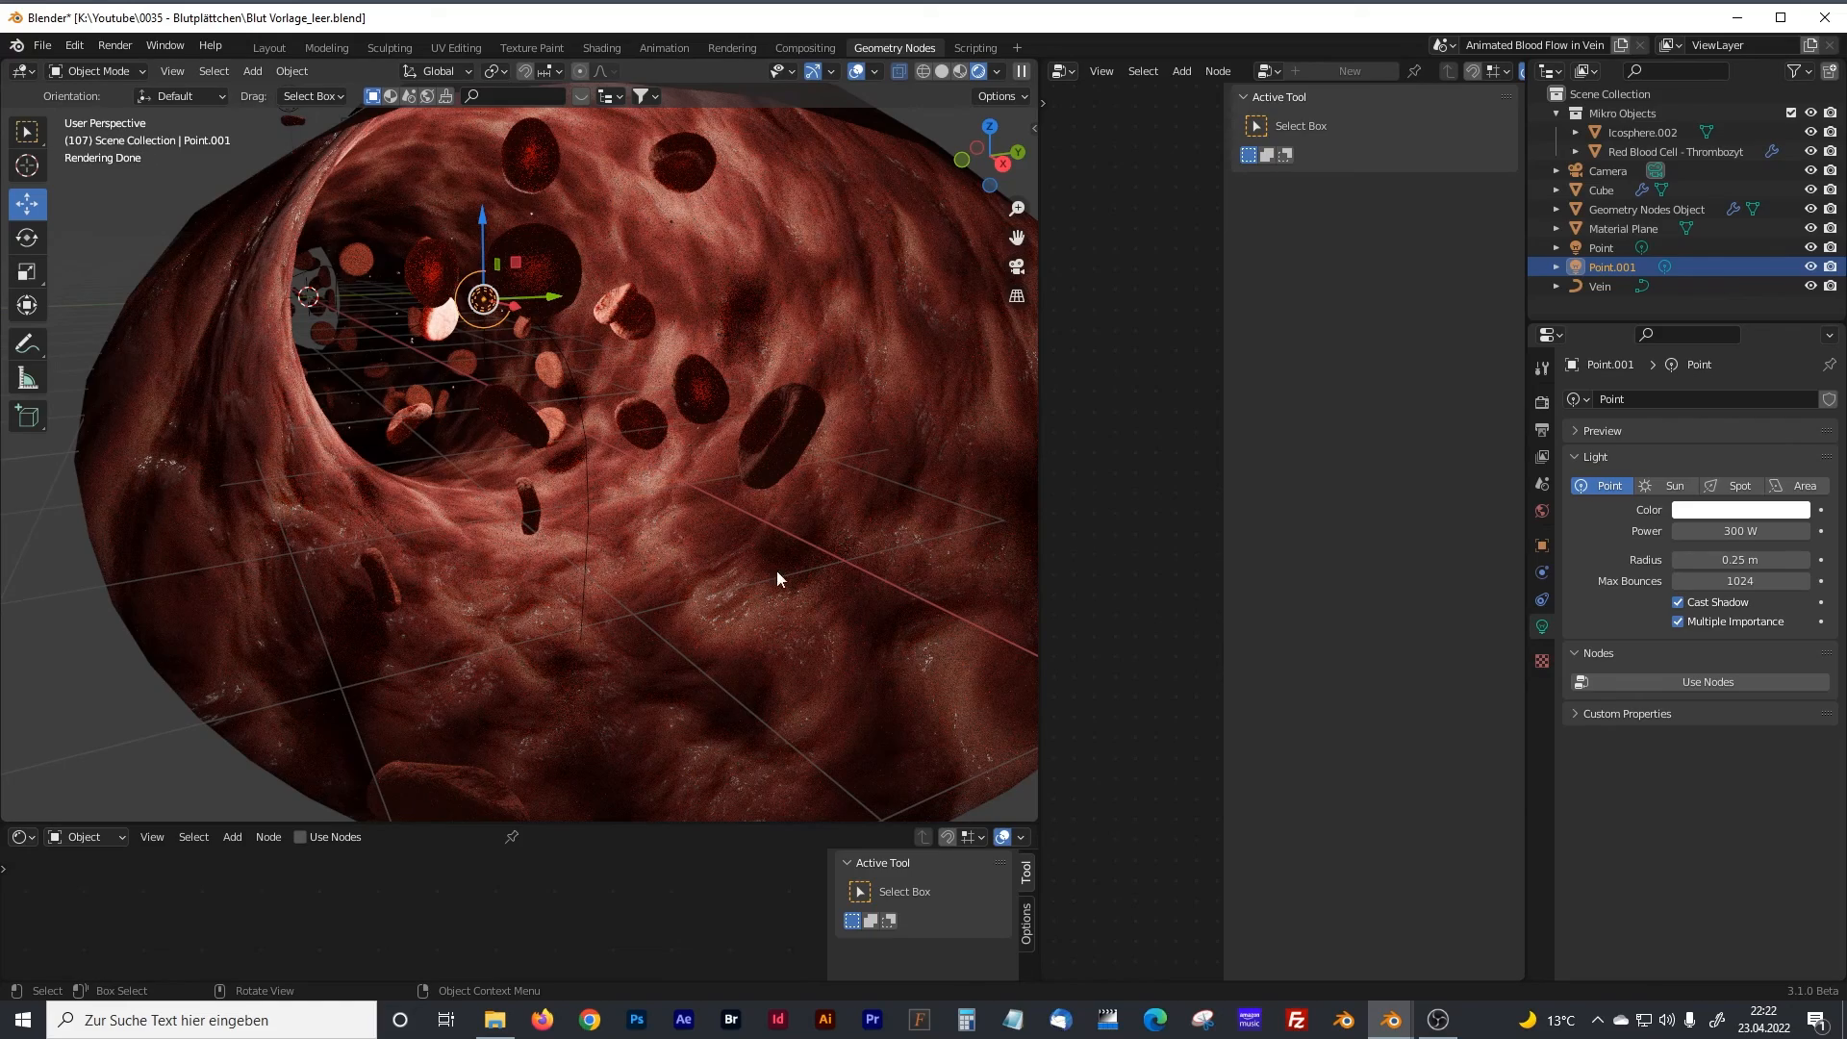
middle_click_drag(821, 320, 703, 443, "shift")
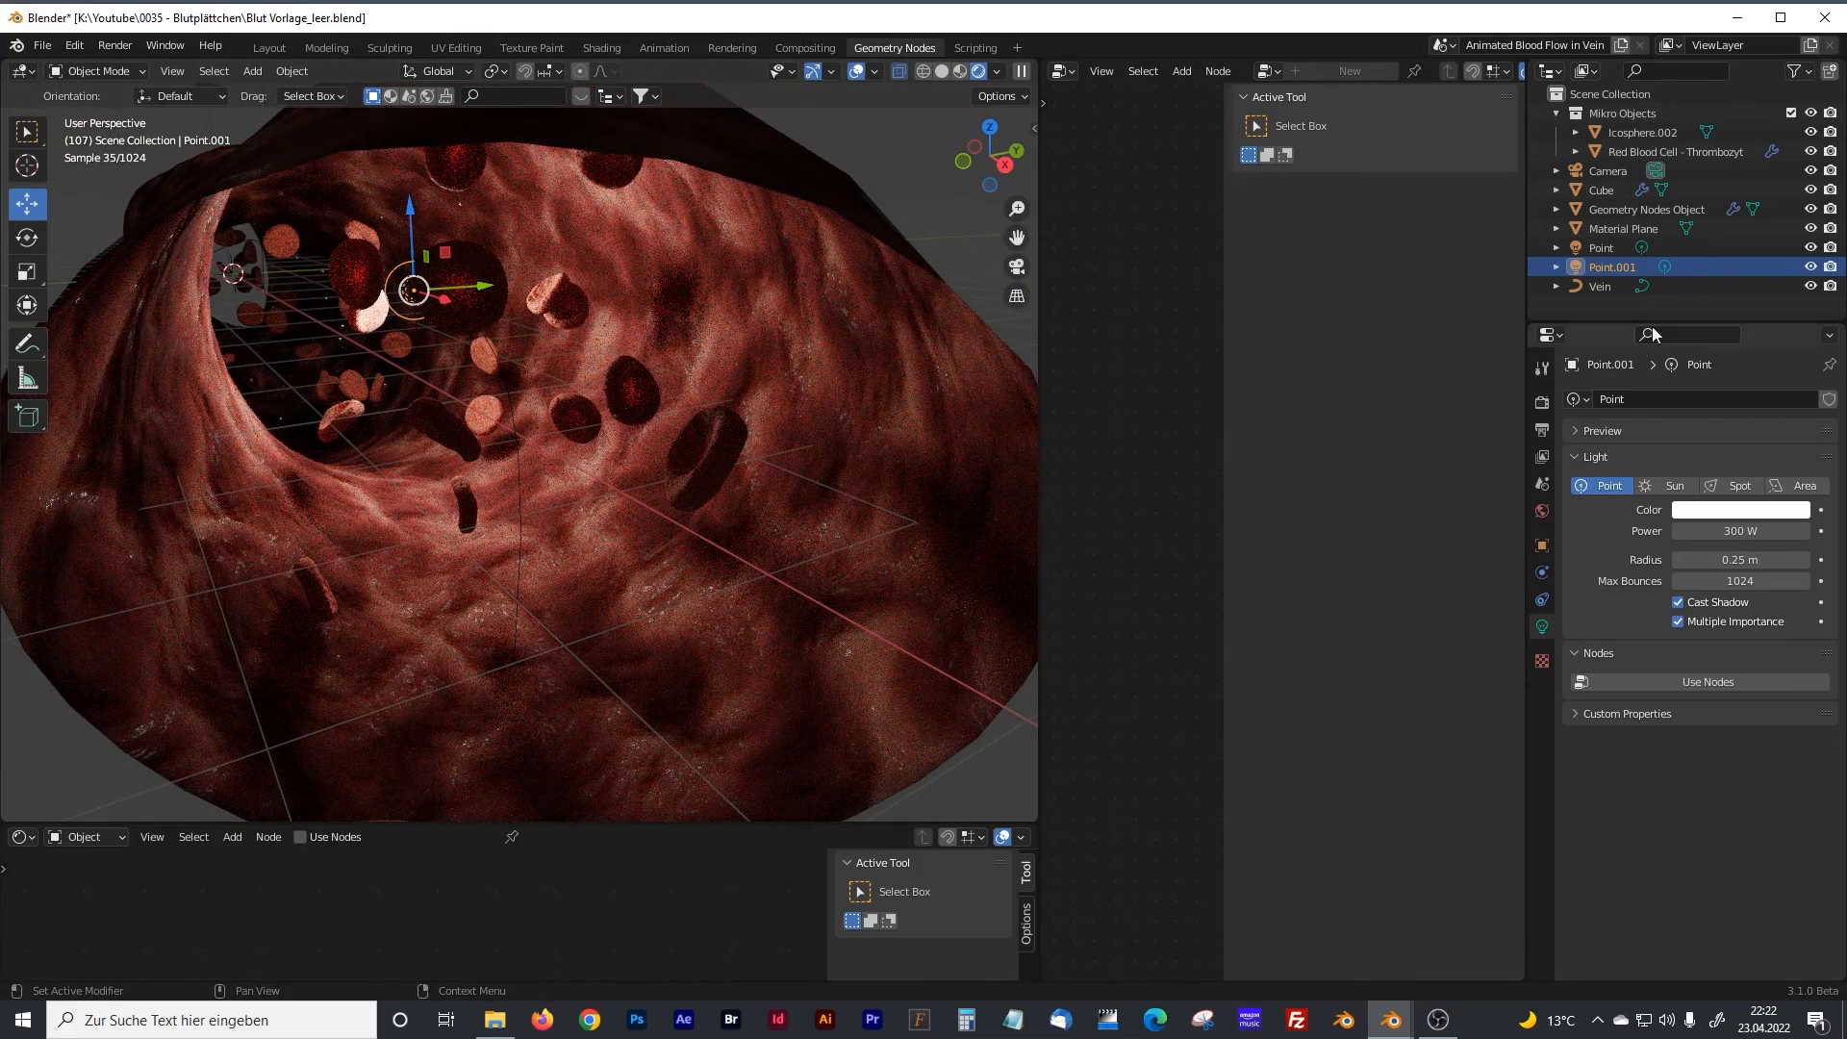
Select Material Plane, enlarge the shader editor, and switch the plane's material to Vein.
left_click(1613, 229)
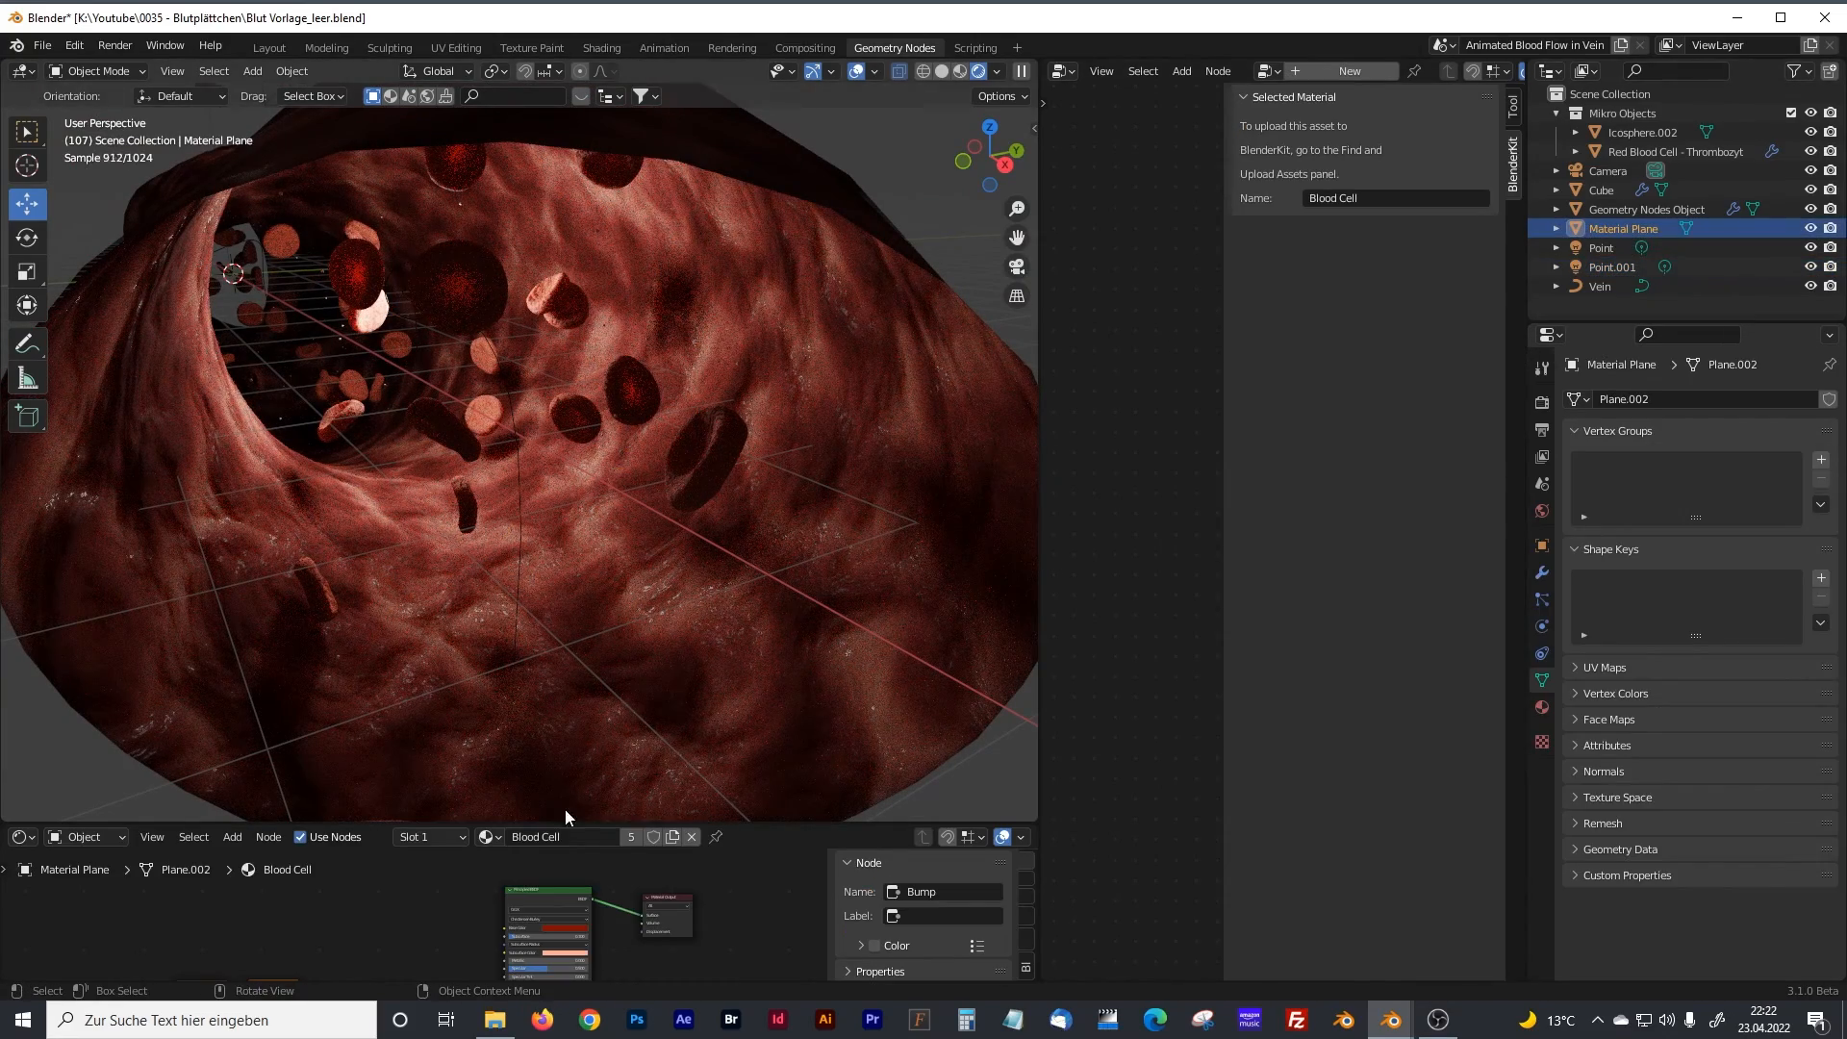
left_click_drag(824, 824, 866, 262)
middle_click_drag(420, 535, 499, 383)
left_click(495, 278)
left_click(516, 337)
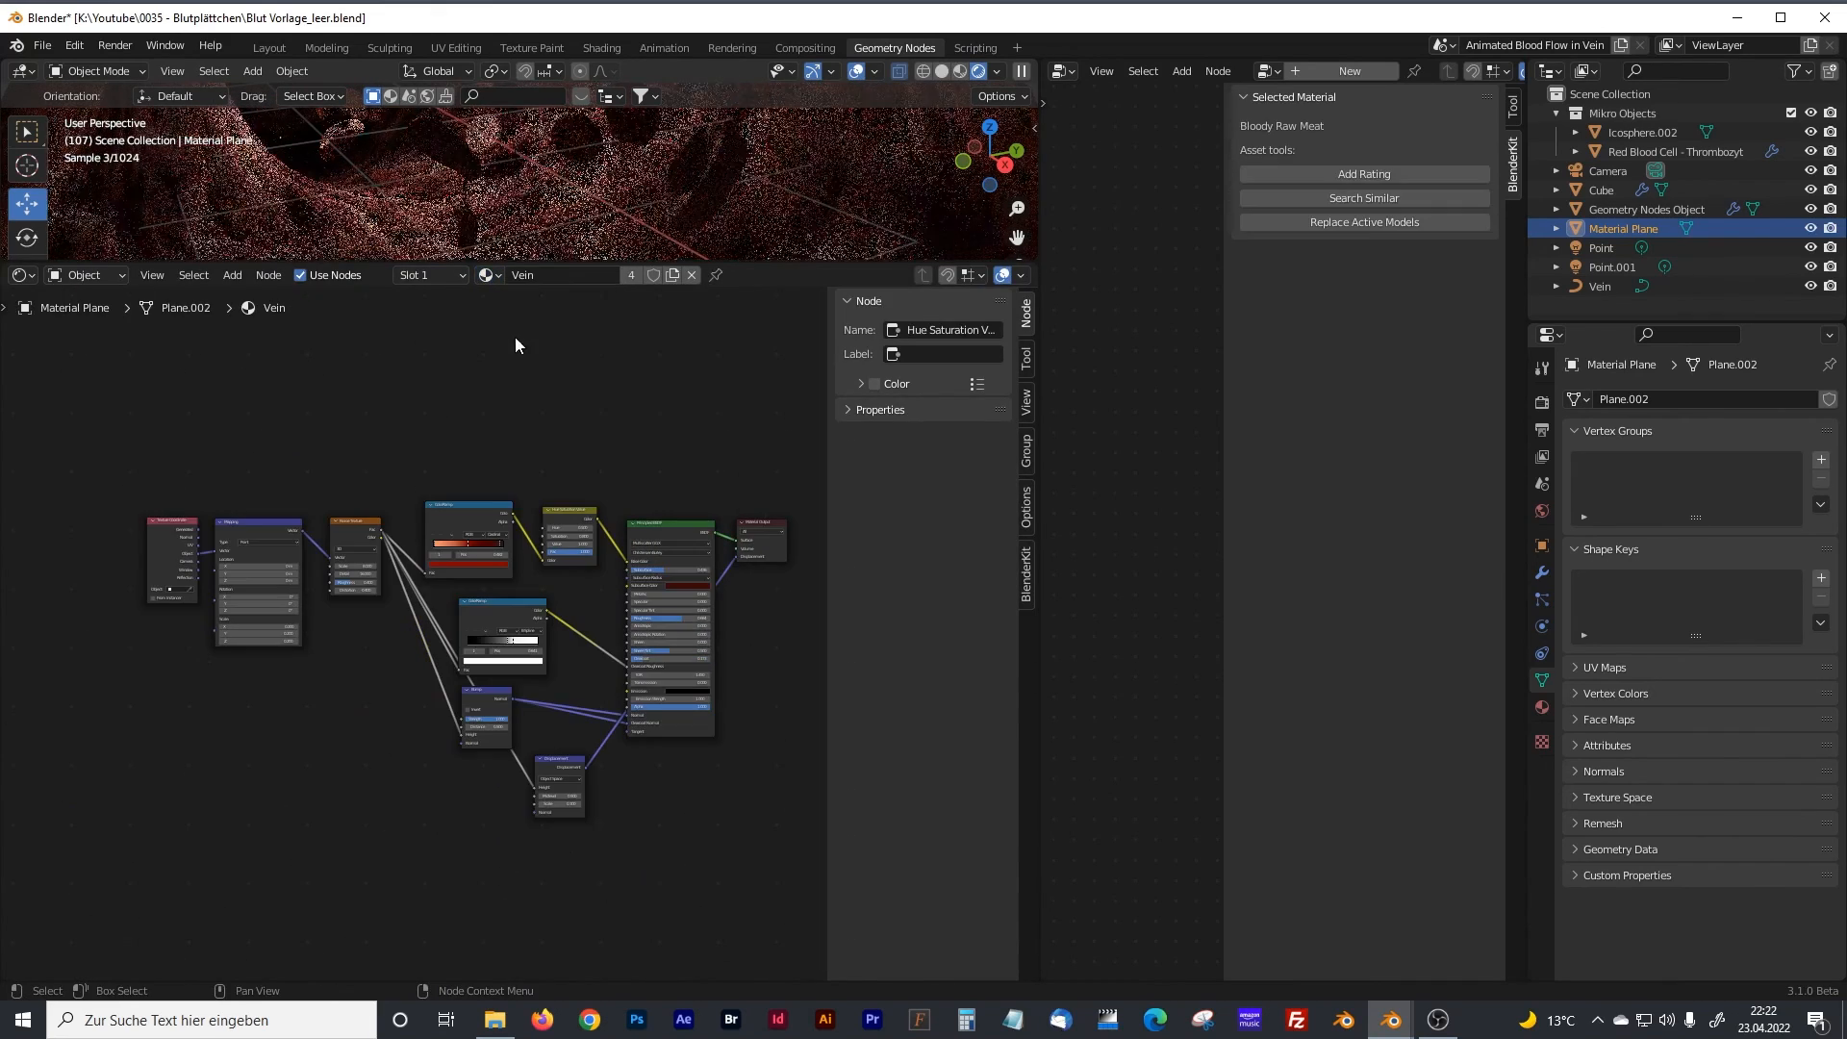
Hide the node editor sidebars and widen the shader editor so the whole Vein node tree fits.
scroll(485, 459, "up", 1)
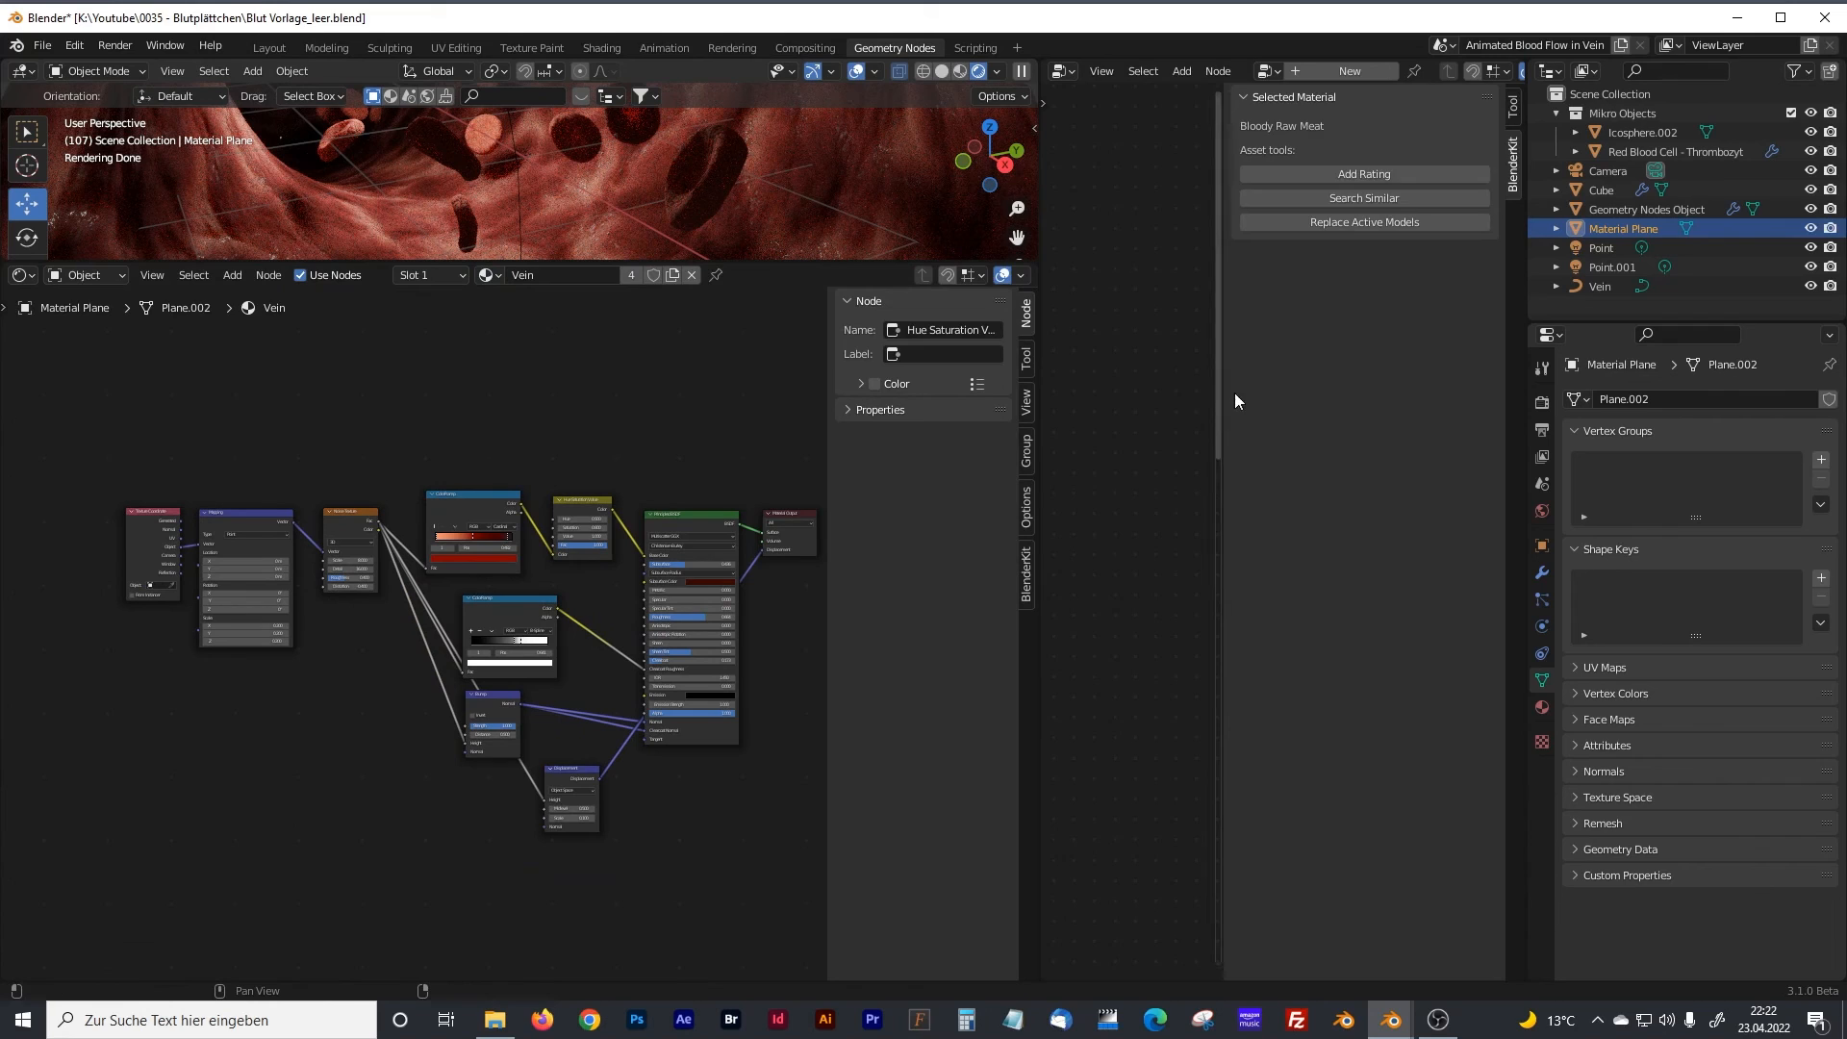
key("n")
left_click_drag(1039, 362, 1448, 361)
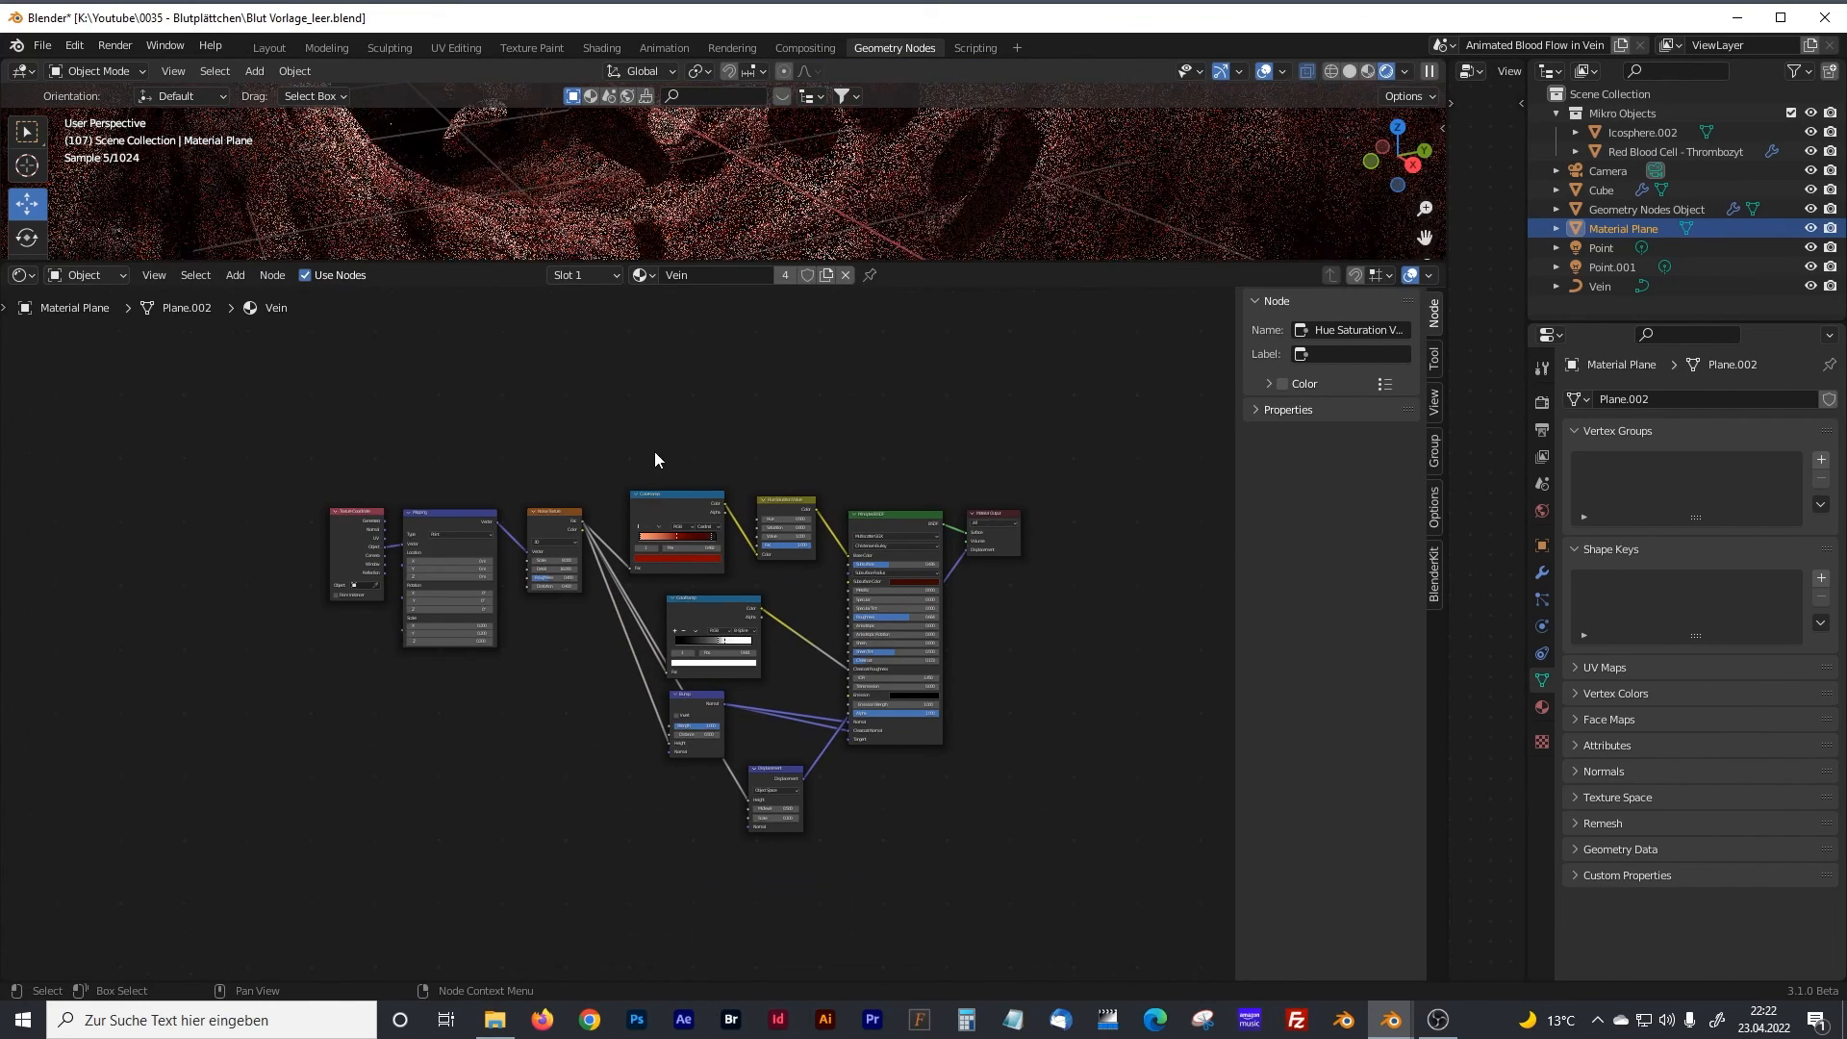
scroll(651, 456, "up", 2)
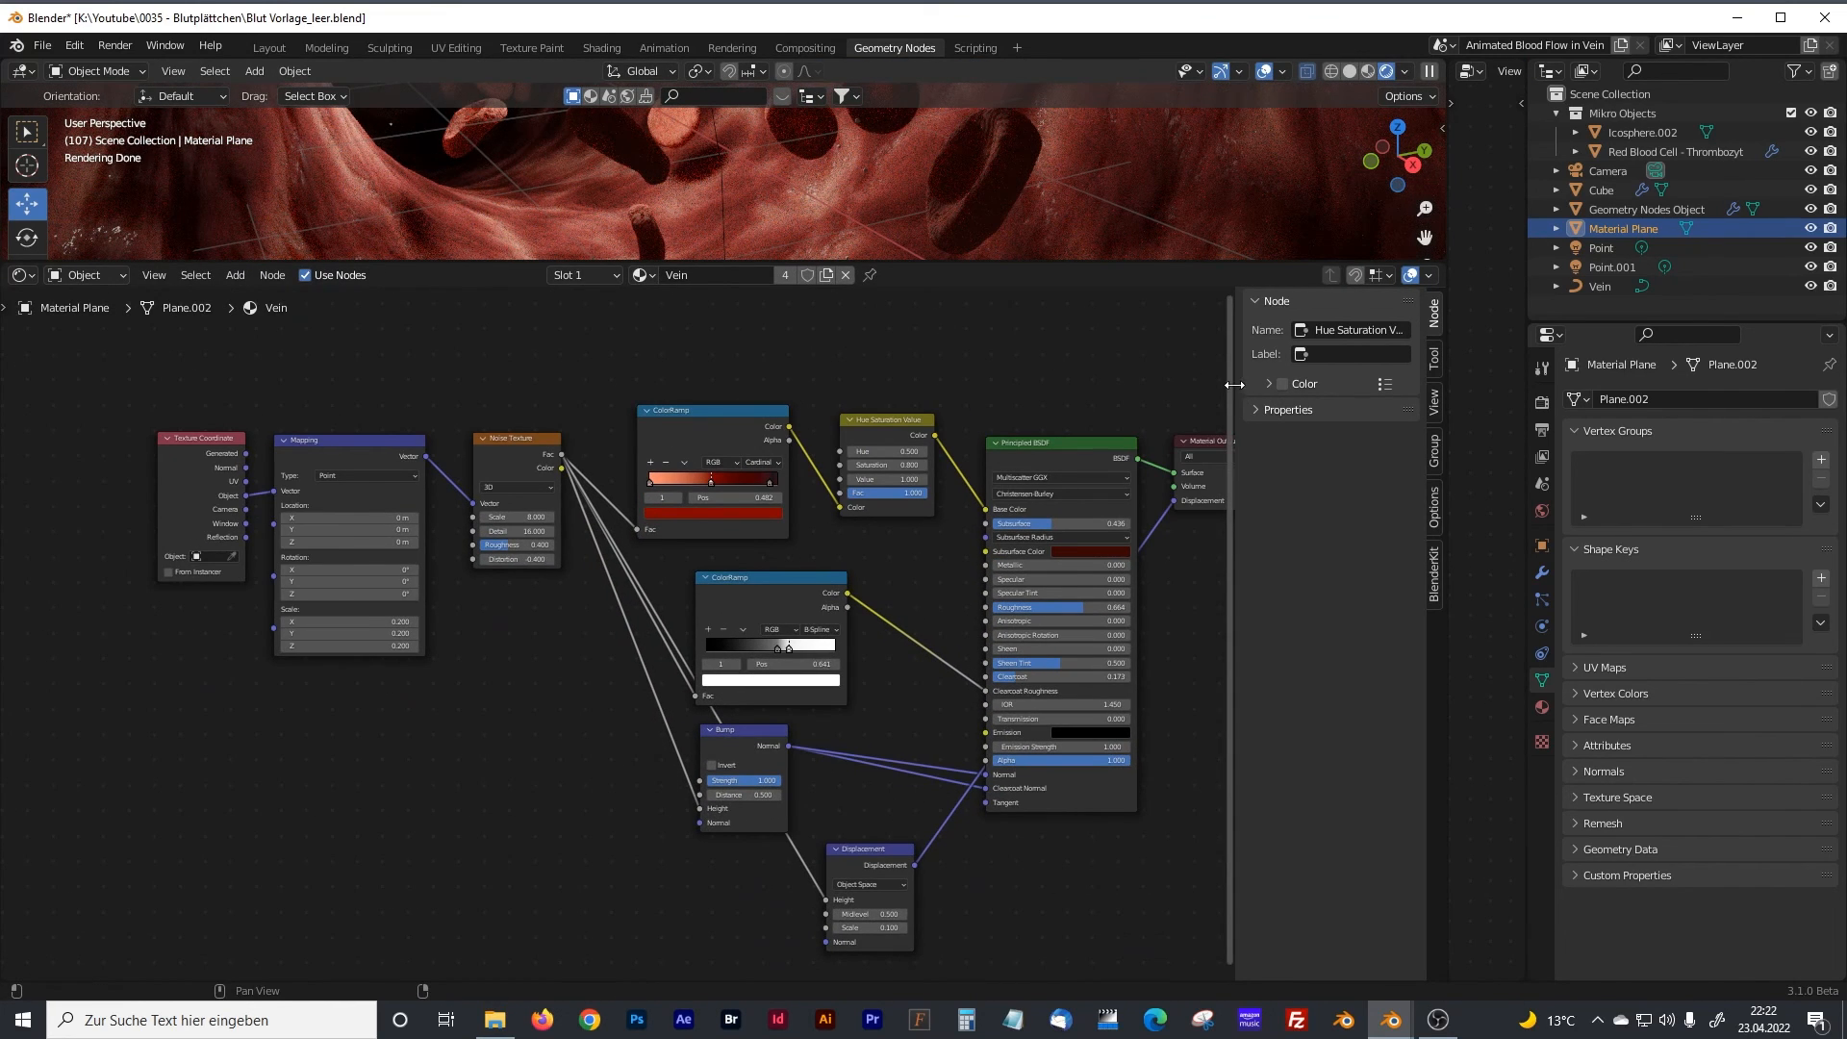
key("n")
scroll(1058, 402, "up", 1)
middle_click_drag(1013, 350, 909, 330)
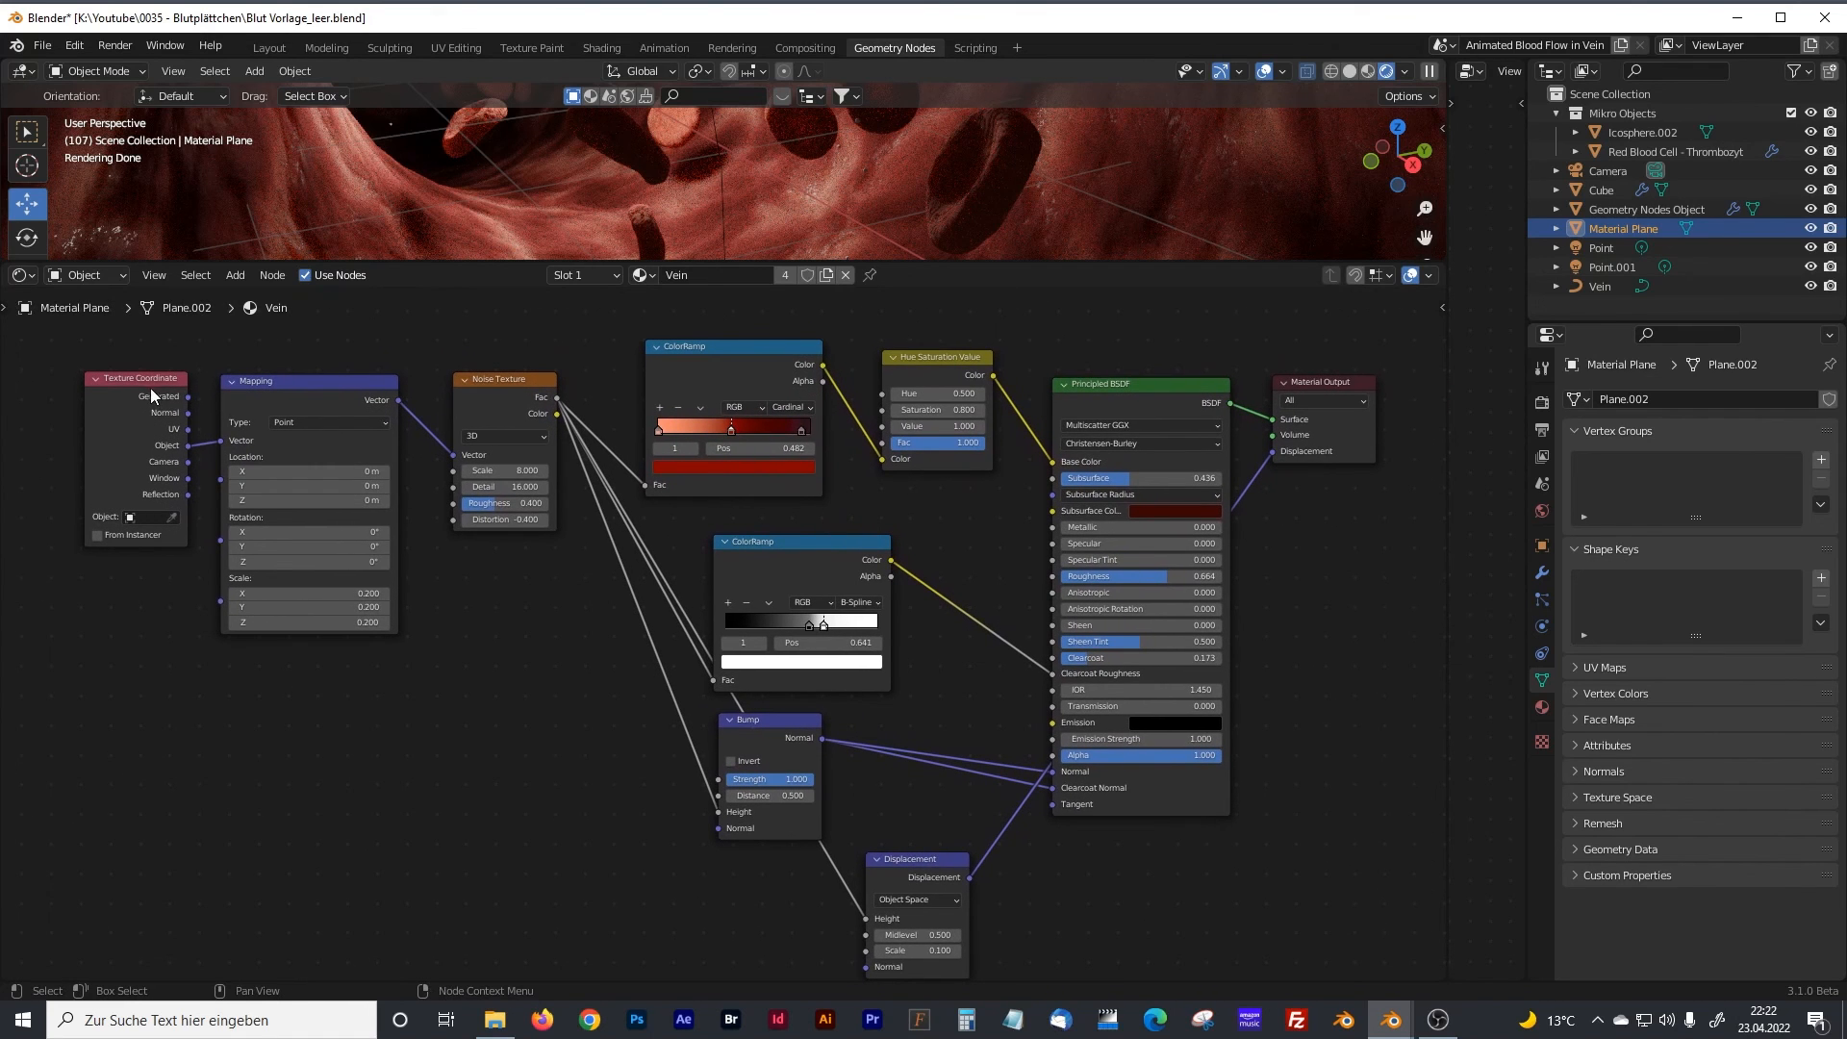
Examine the Texture Coordinate, Mapping and Noise Texture nodes of the Vein material.
scroll(142, 379, "up", 2)
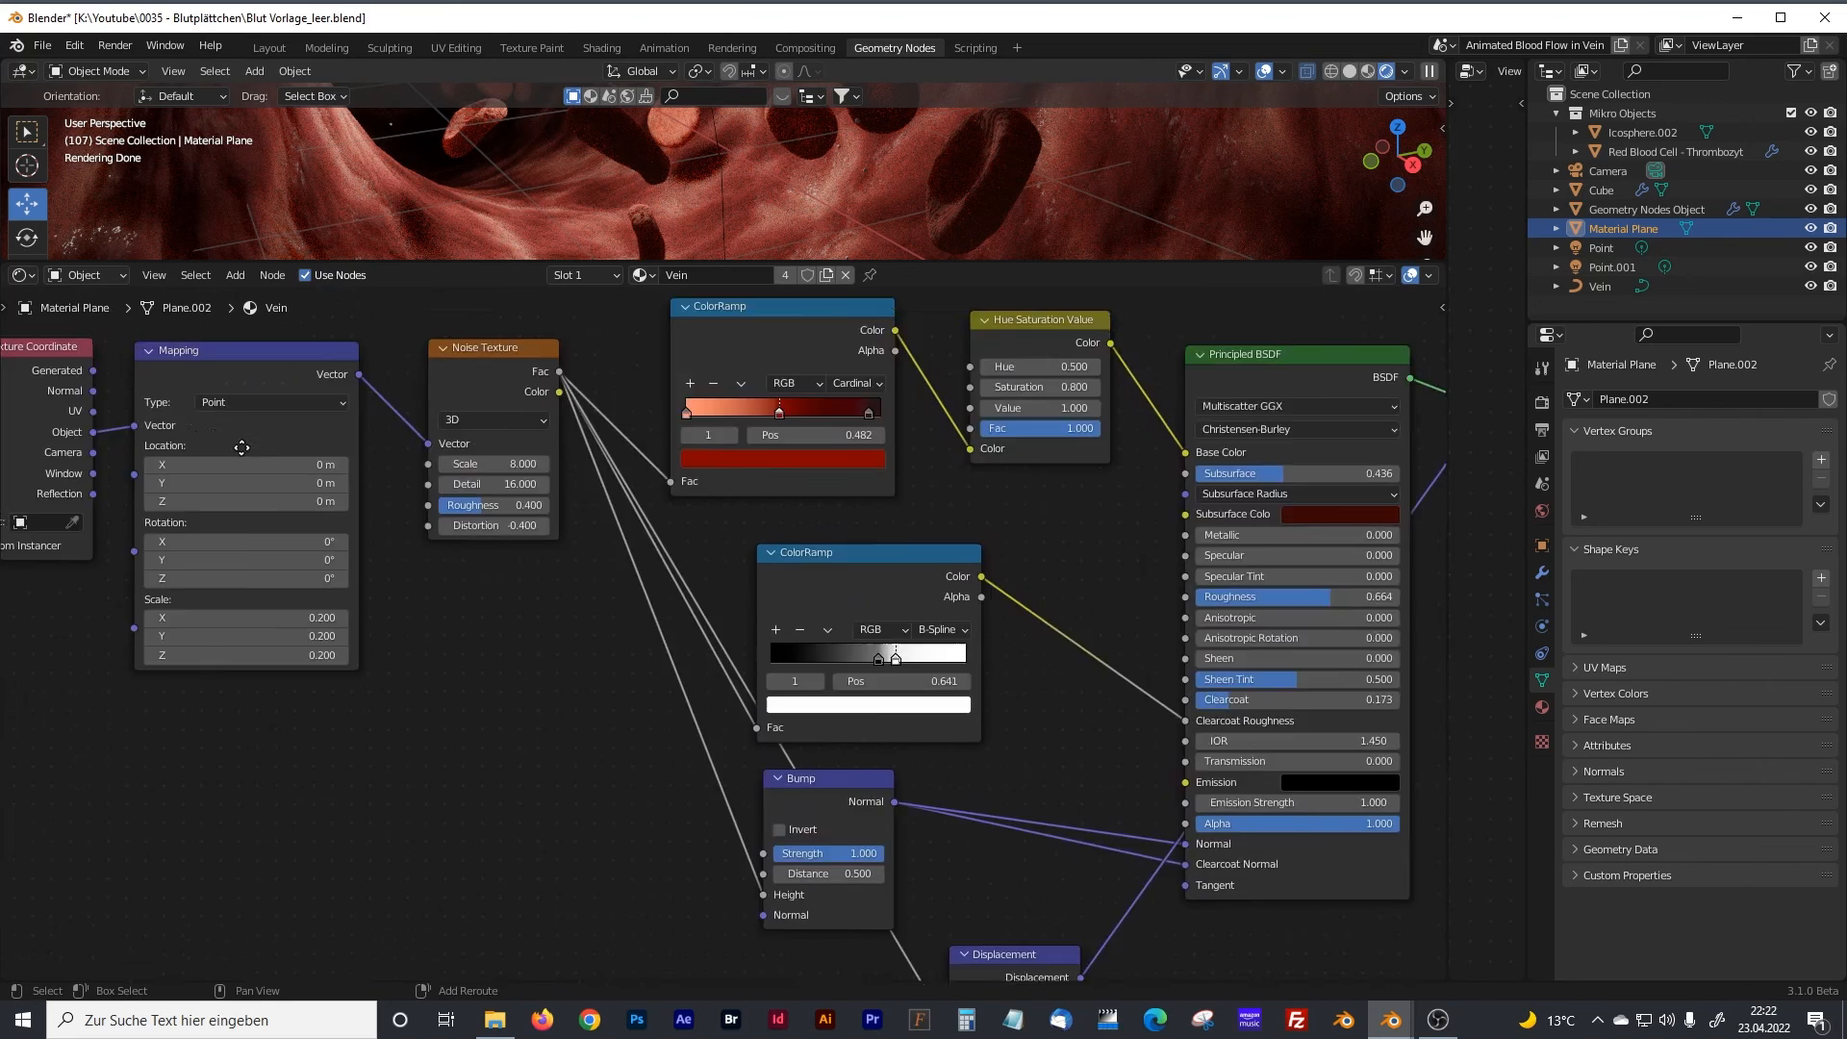
middle_click_drag(141, 378, 356, 430)
left_click_drag(356, 430, 335, 429)
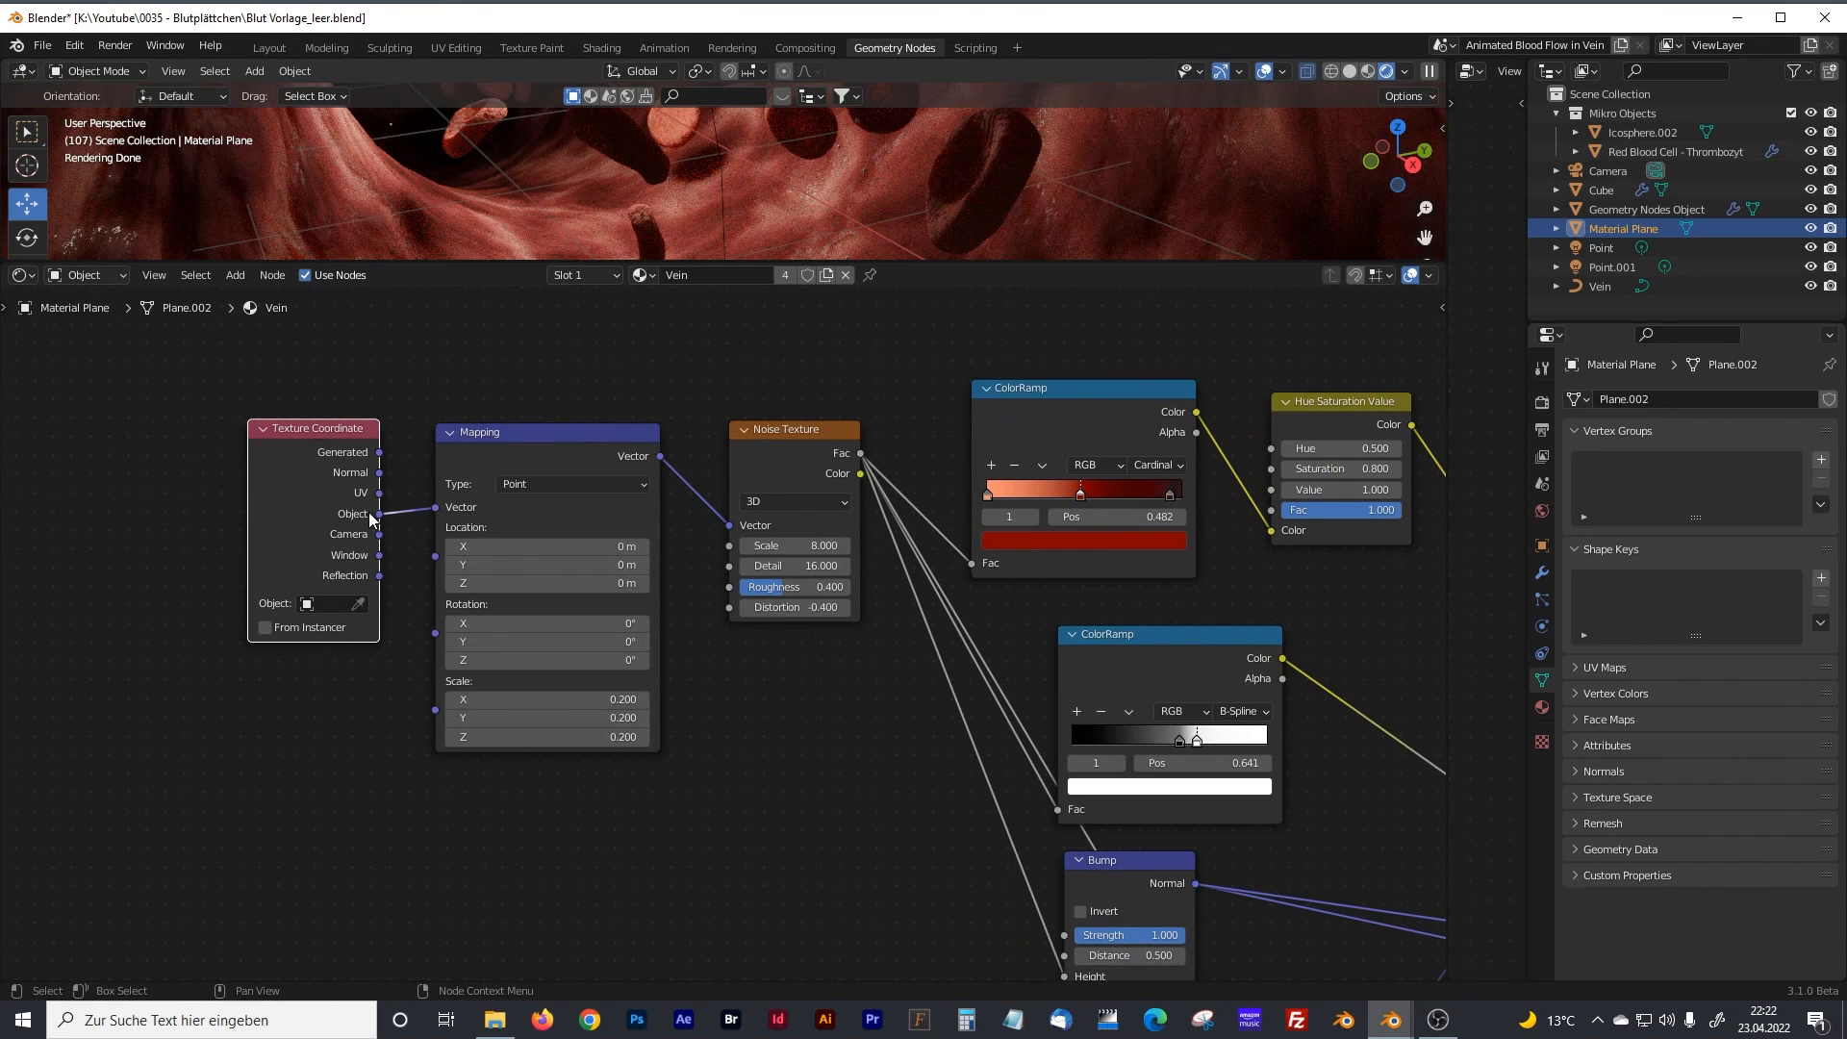
scroll(504, 430, "up", 2)
left_click_drag(452, 410, 446, 400)
middle_click_drag(639, 509, 311, 546)
left_click(420, 434)
left_click_drag(427, 430, 413, 431)
left_click(408, 431)
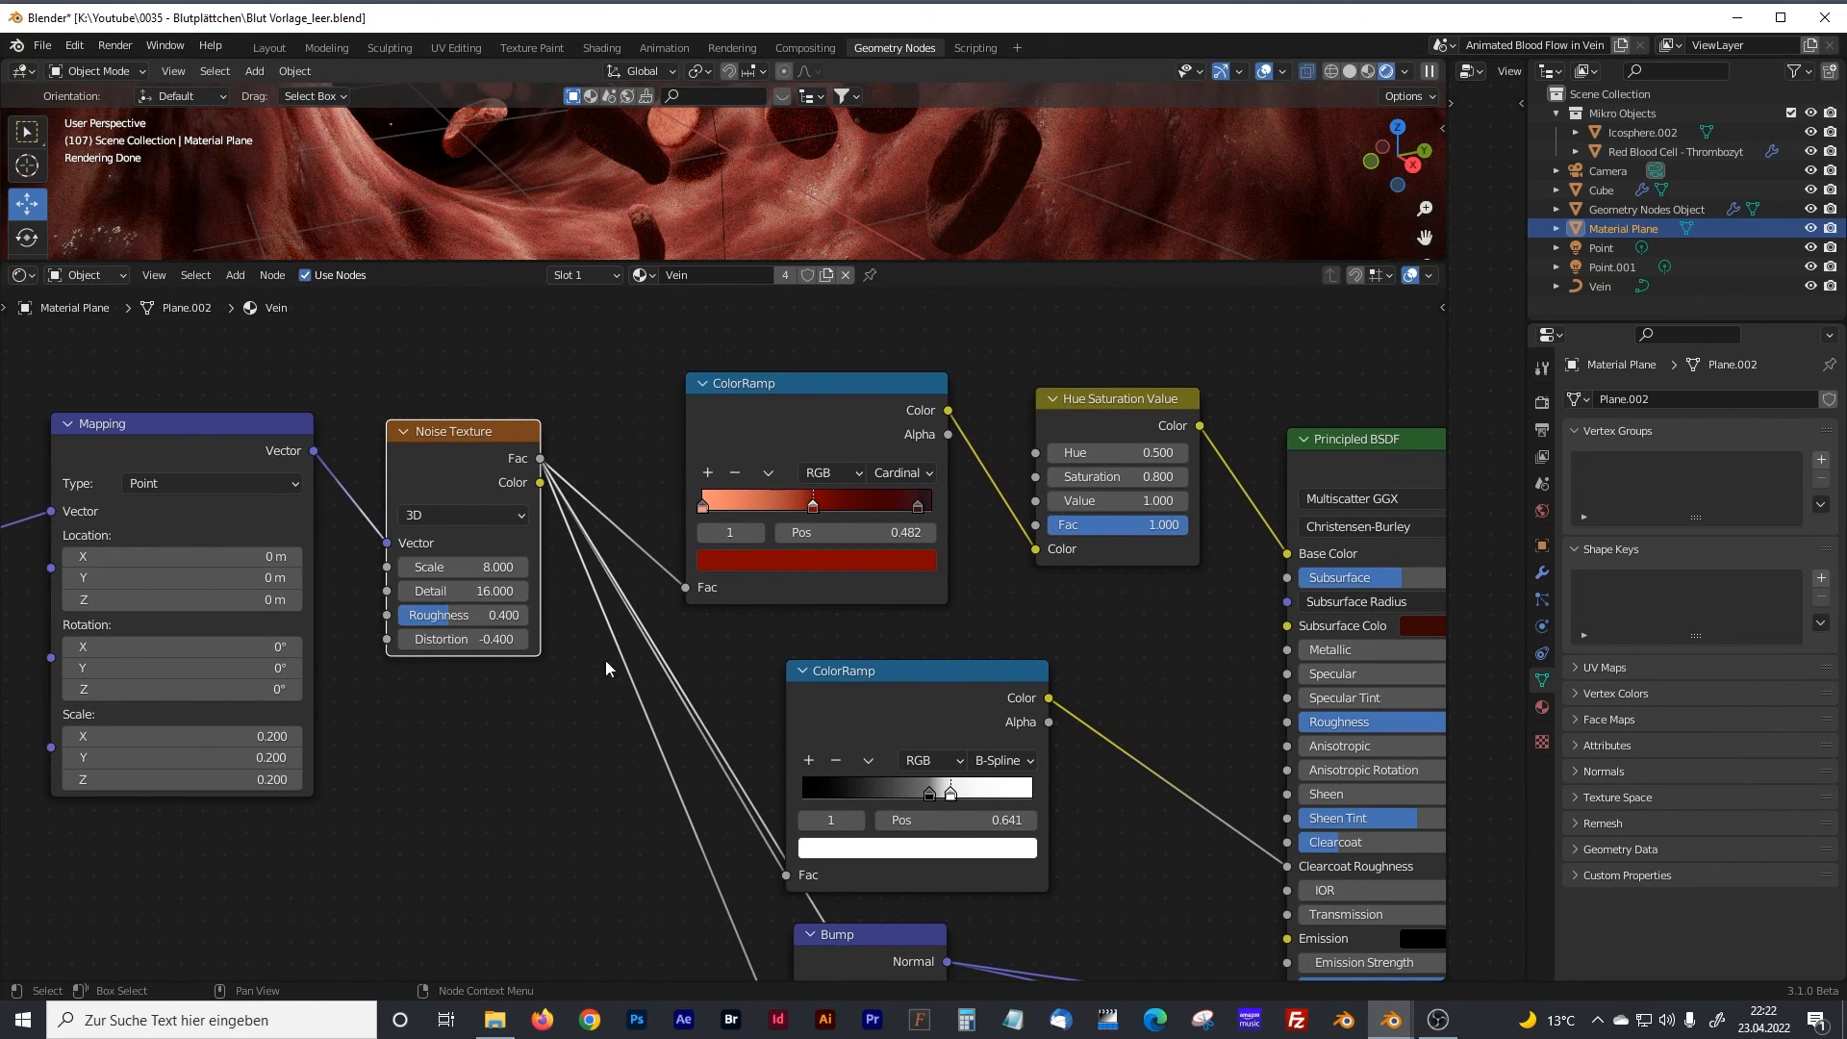
Move the black-and-white ColorRamp and the Bump node apart so the Noise Texture connections are easy to follow.
middle_click_drag(812, 762, 658, 693)
scroll(602, 674, "down", 1)
left_click_drag(656, 654, 717, 629)
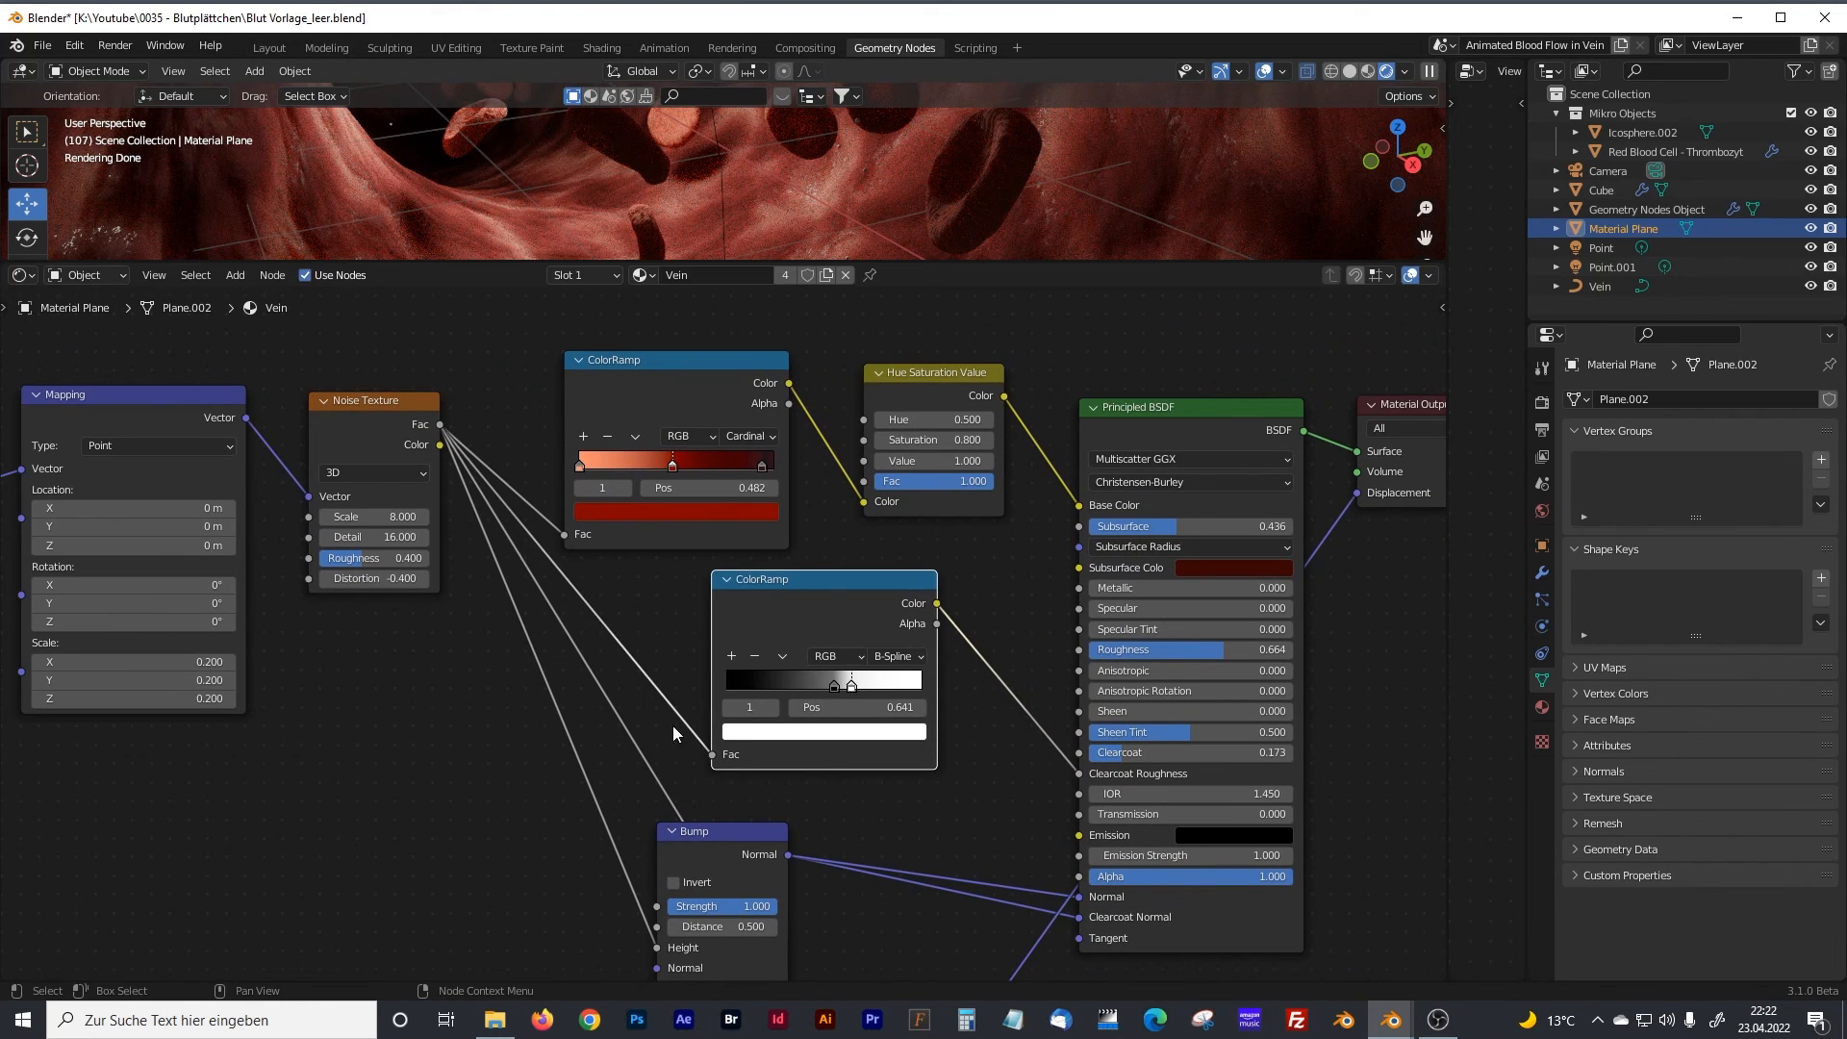
left_click_drag(702, 854, 574, 872)
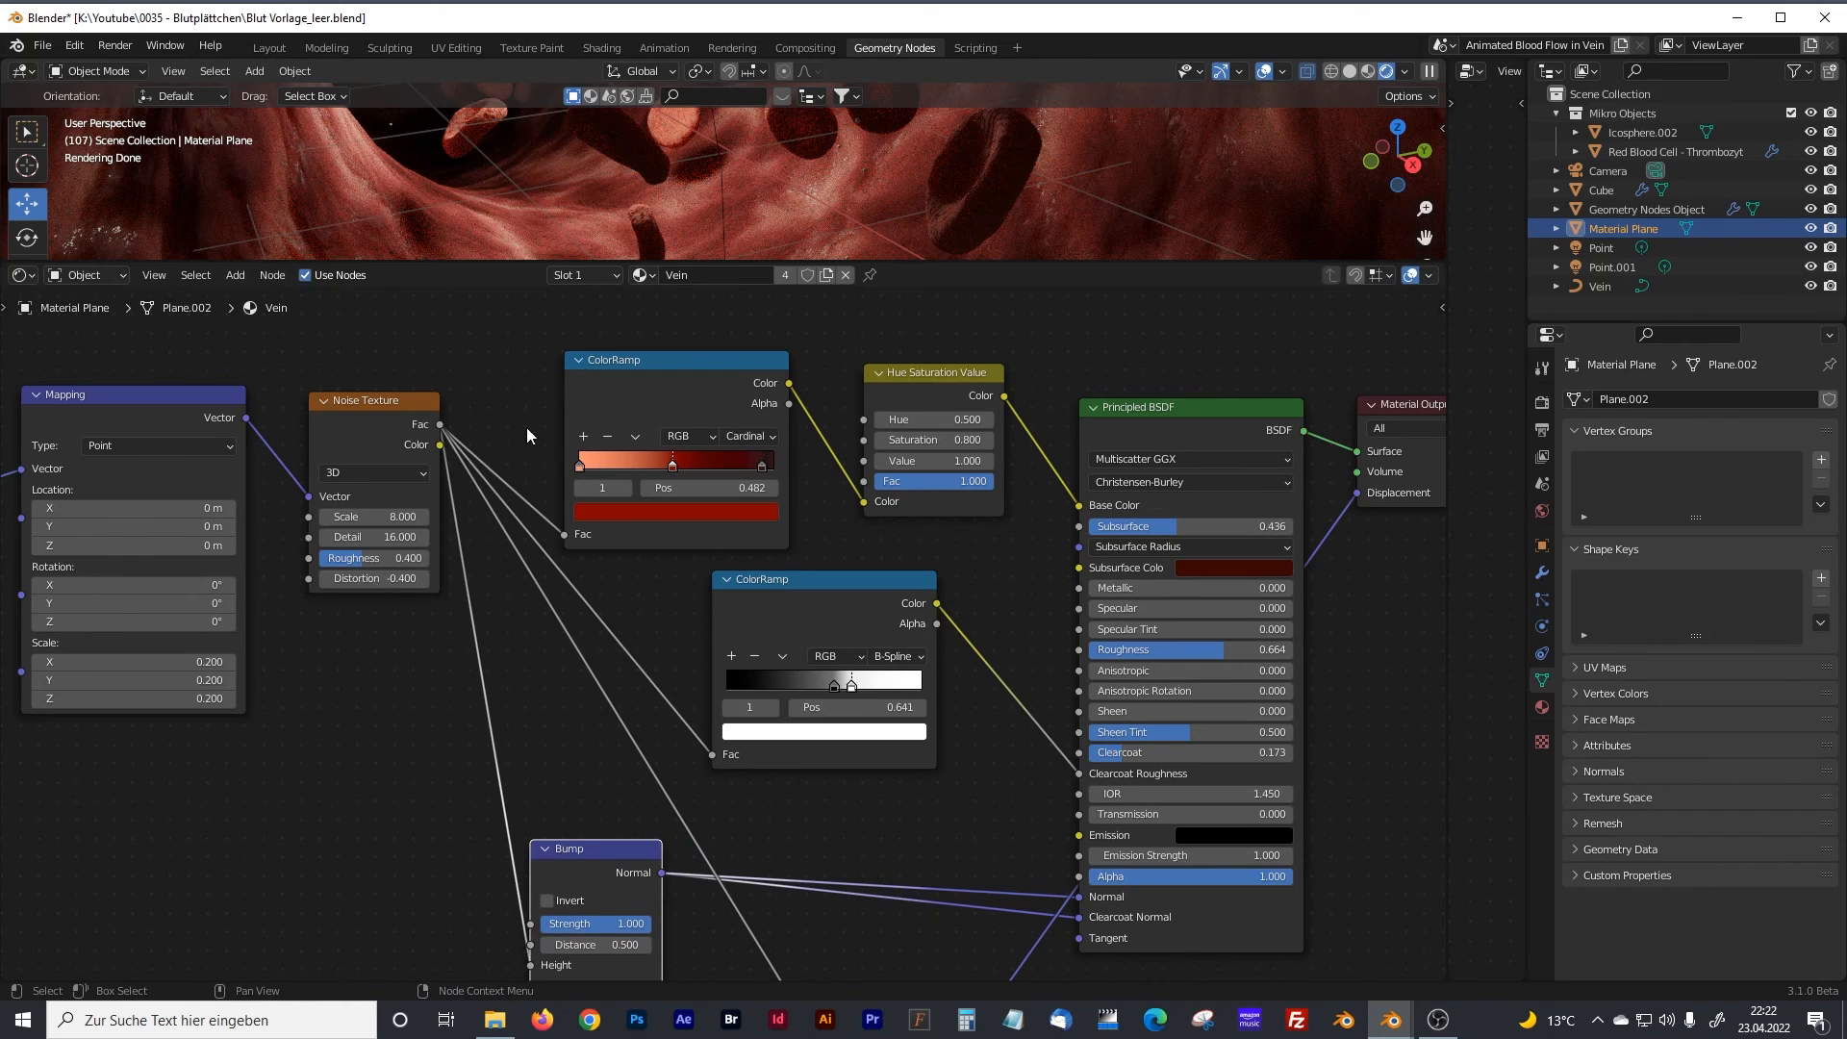
Move the darkest stop of the red ColorRamp to 0.882 and inspect the colour of each of its stops.
left_click_drag(603, 360, 605, 354)
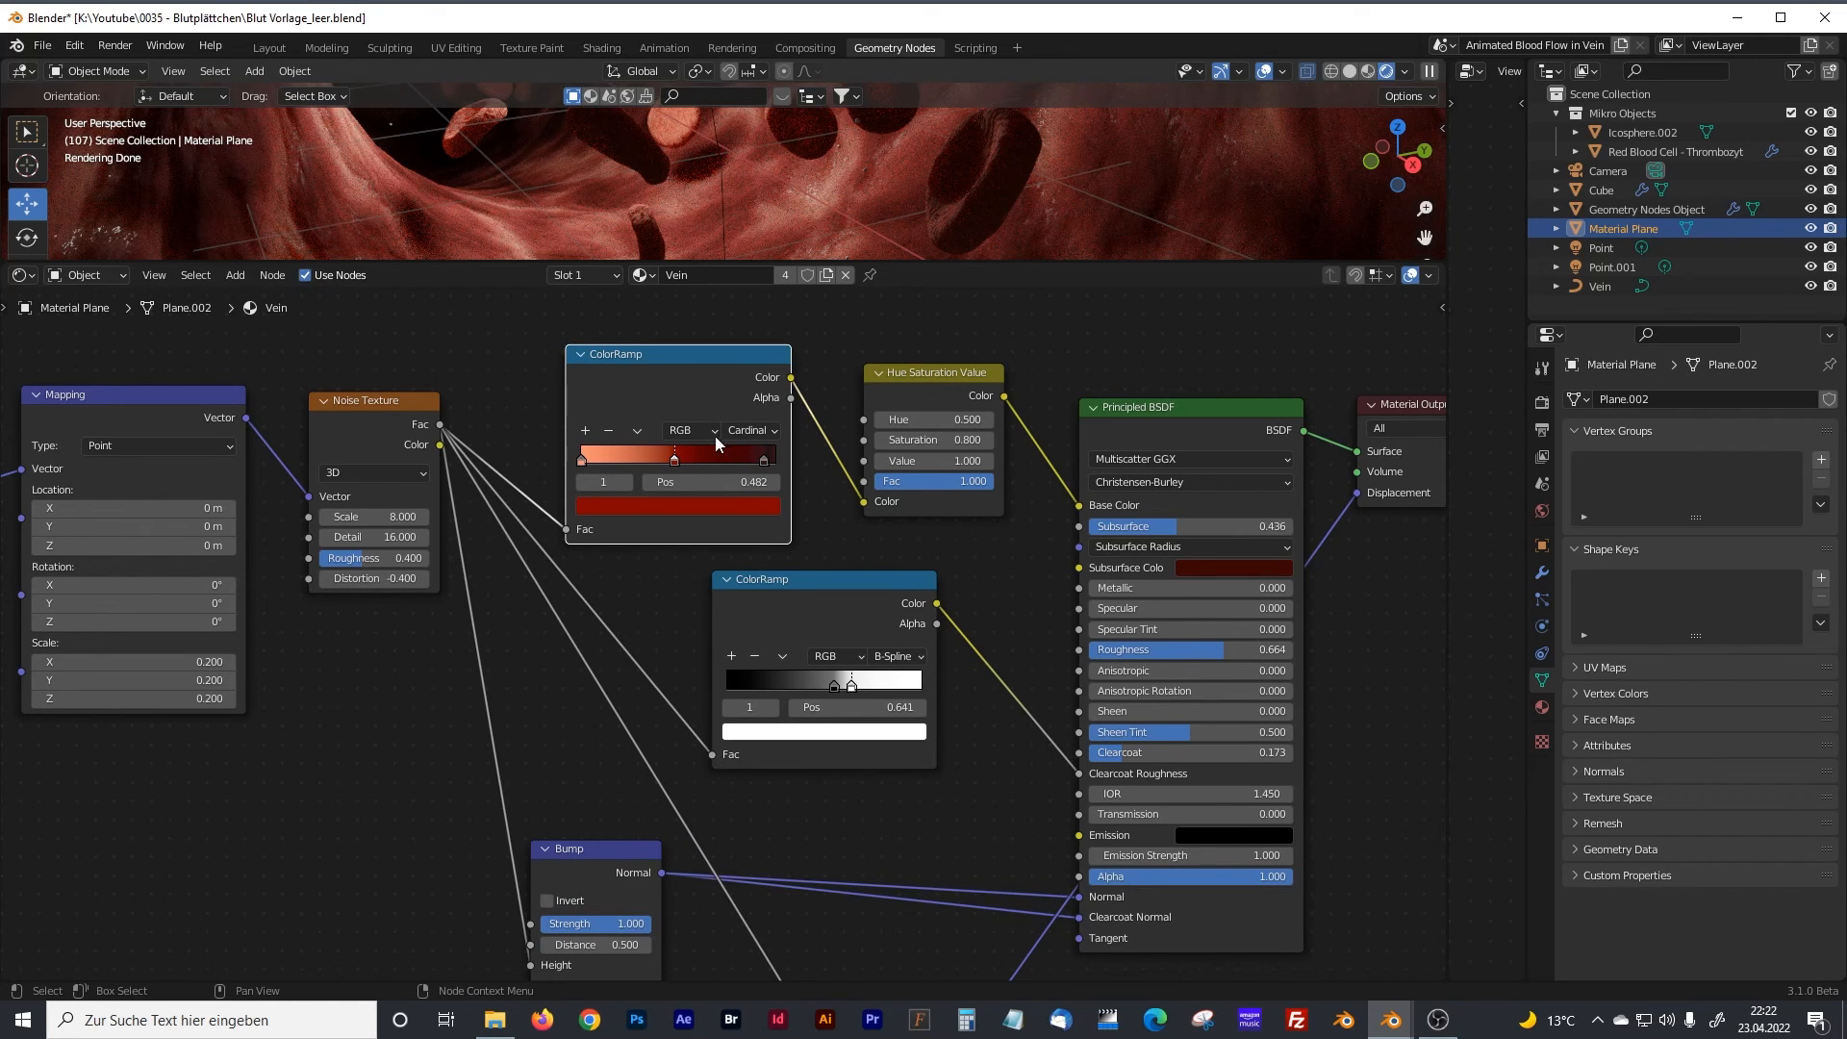
left_click_drag(766, 458, 753, 462)
left_click(580, 459)
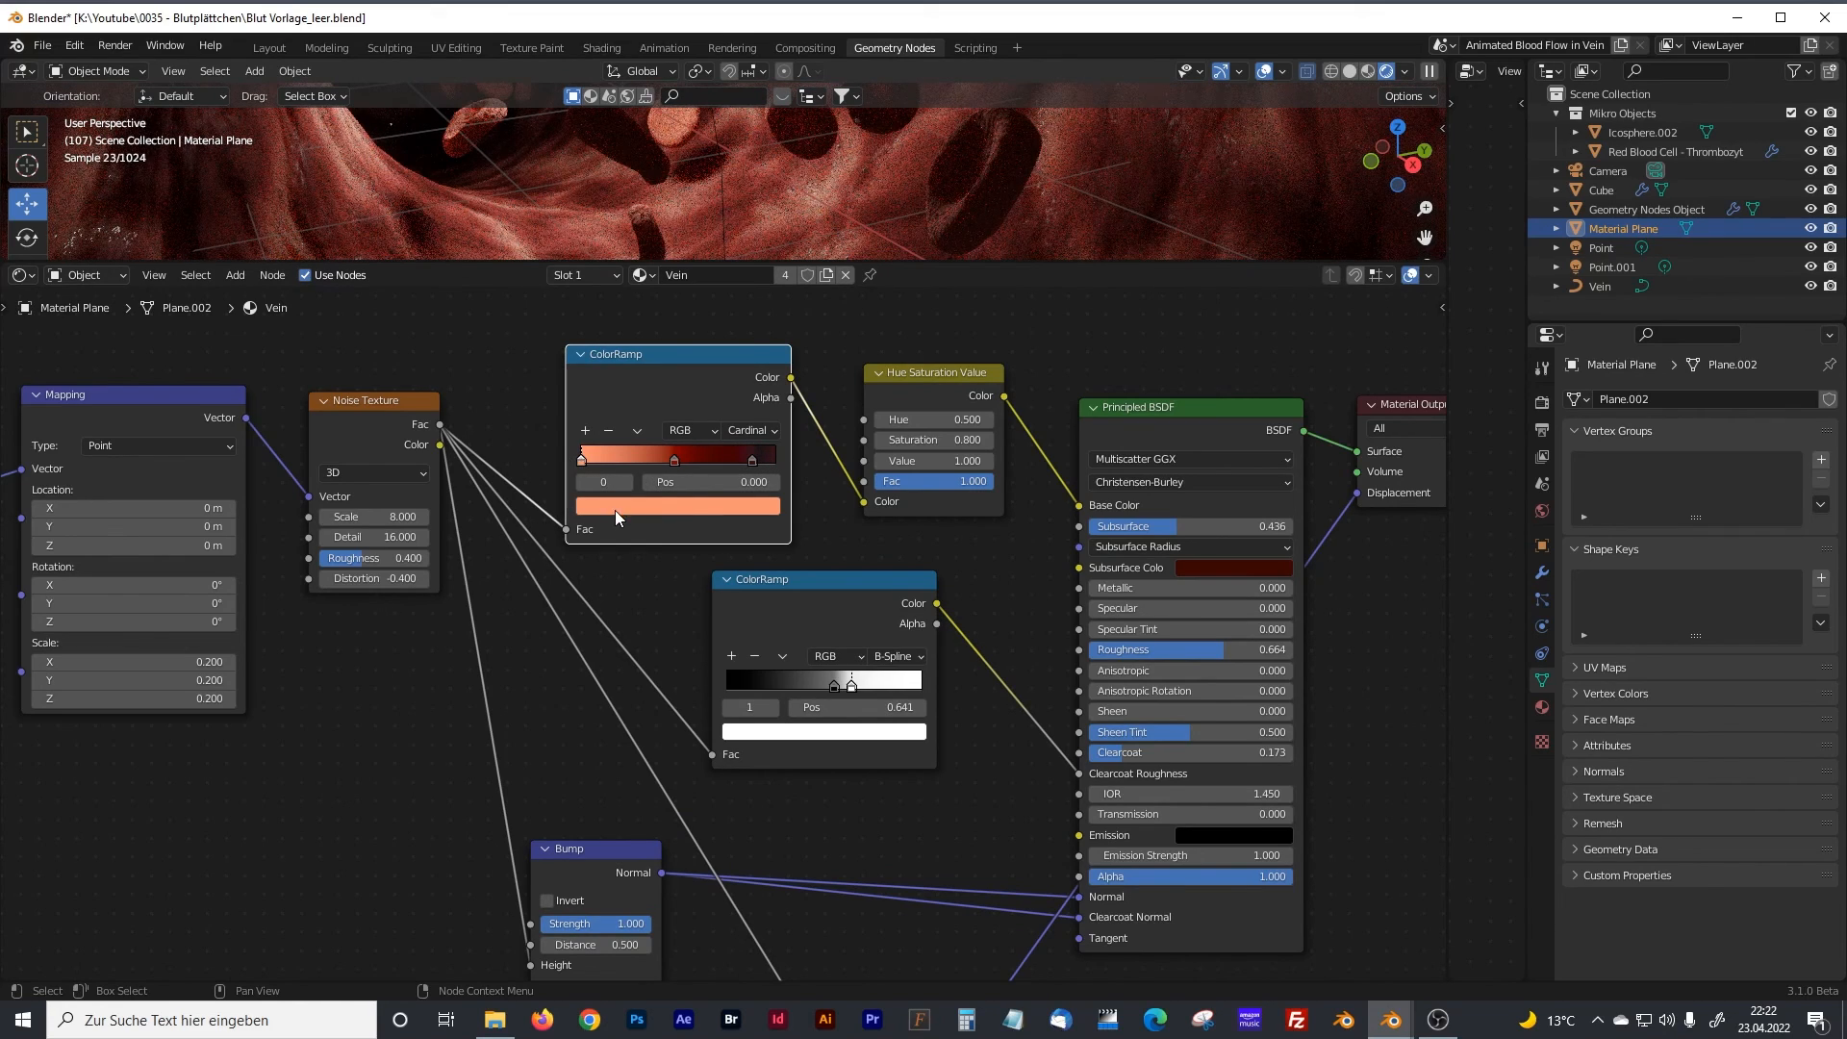
left_click(654, 510)
left_click(714, 393)
left_click(673, 464)
left_click(680, 504)
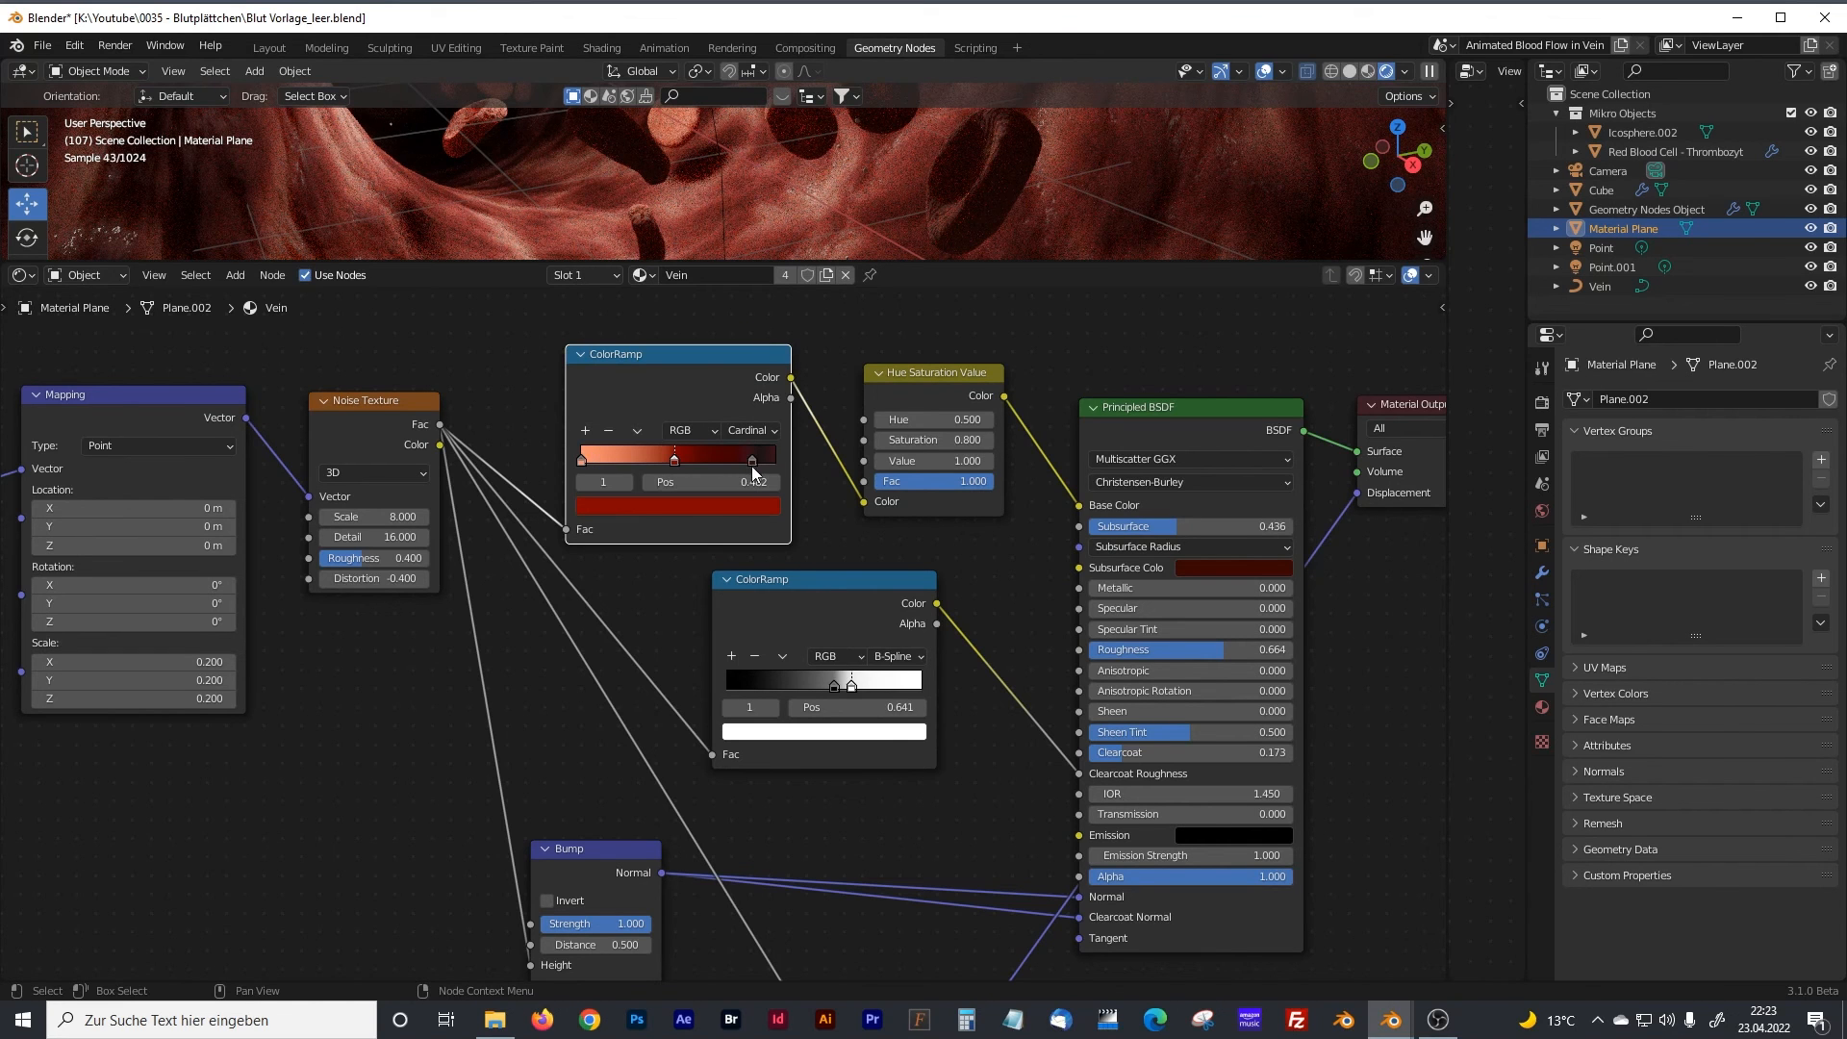
left_click(752, 460)
left_click(751, 506)
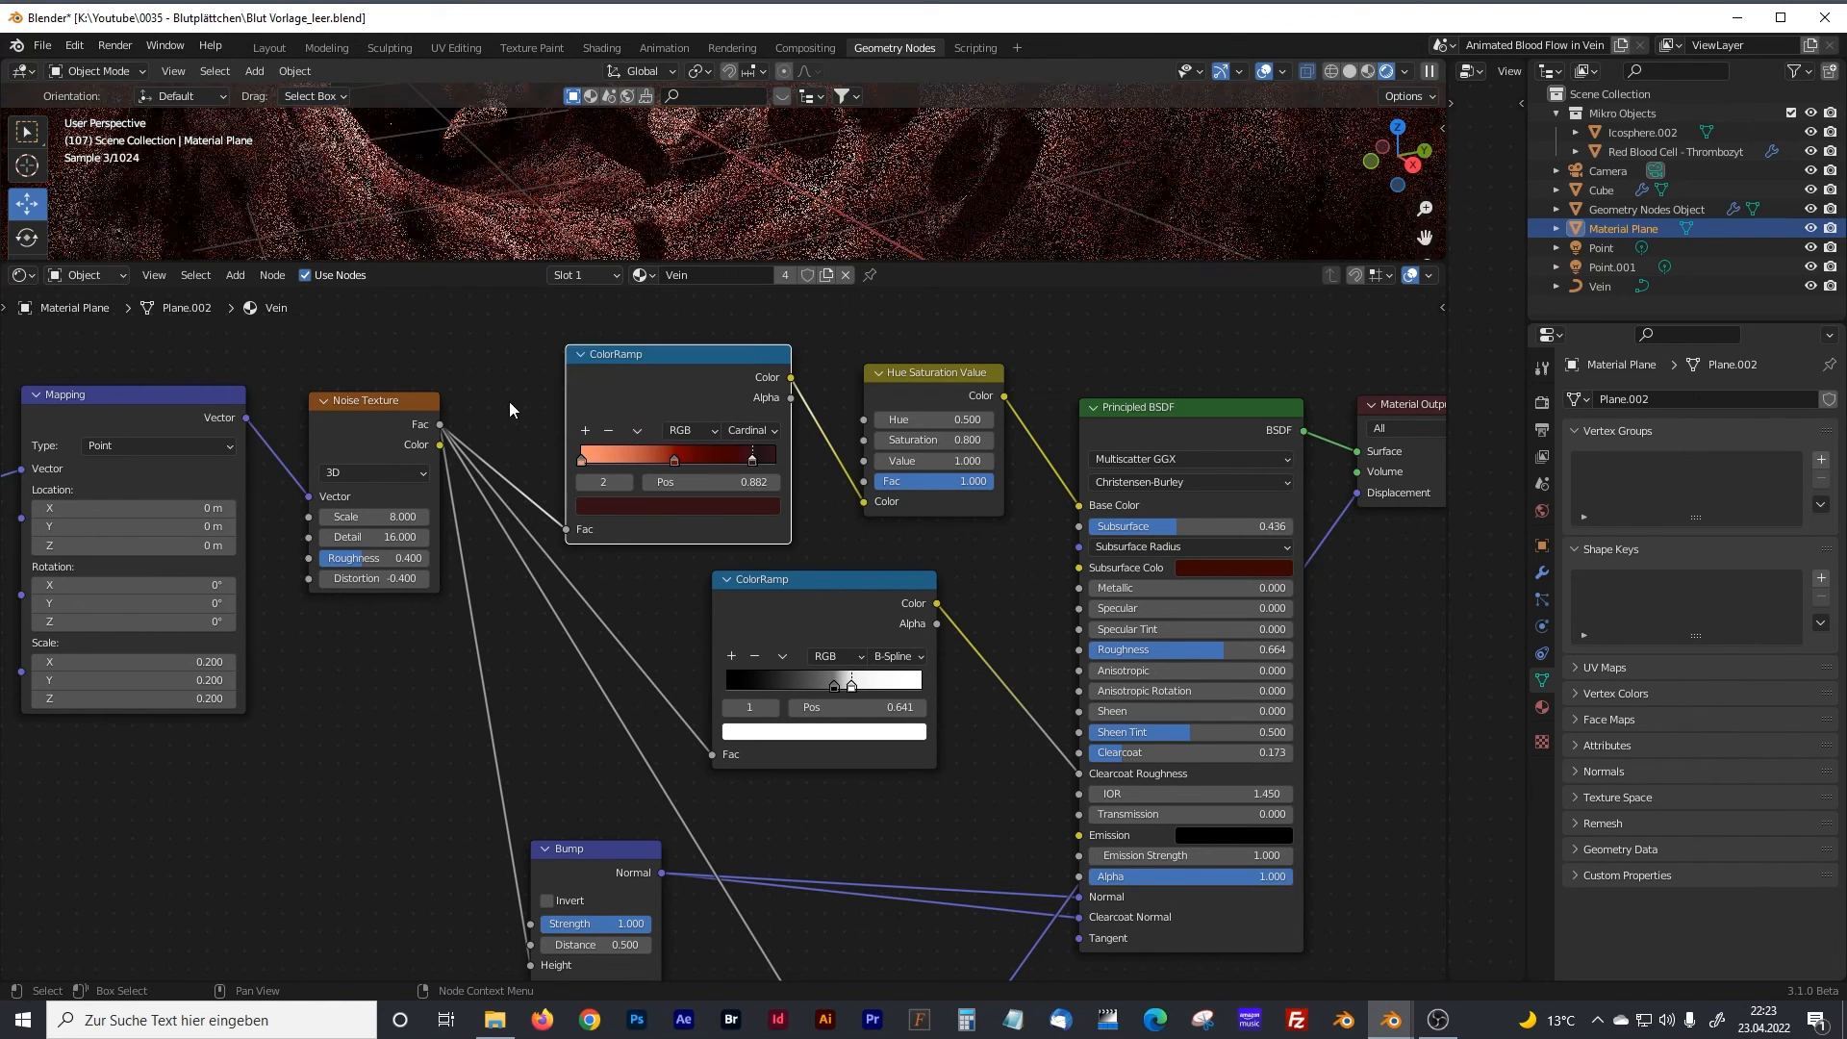
Shift the Hue Saturation Value node and the black-and-white ColorRamp slightly to trace their links into the Principled BSDF.
left_click_drag(901, 377, 908, 382)
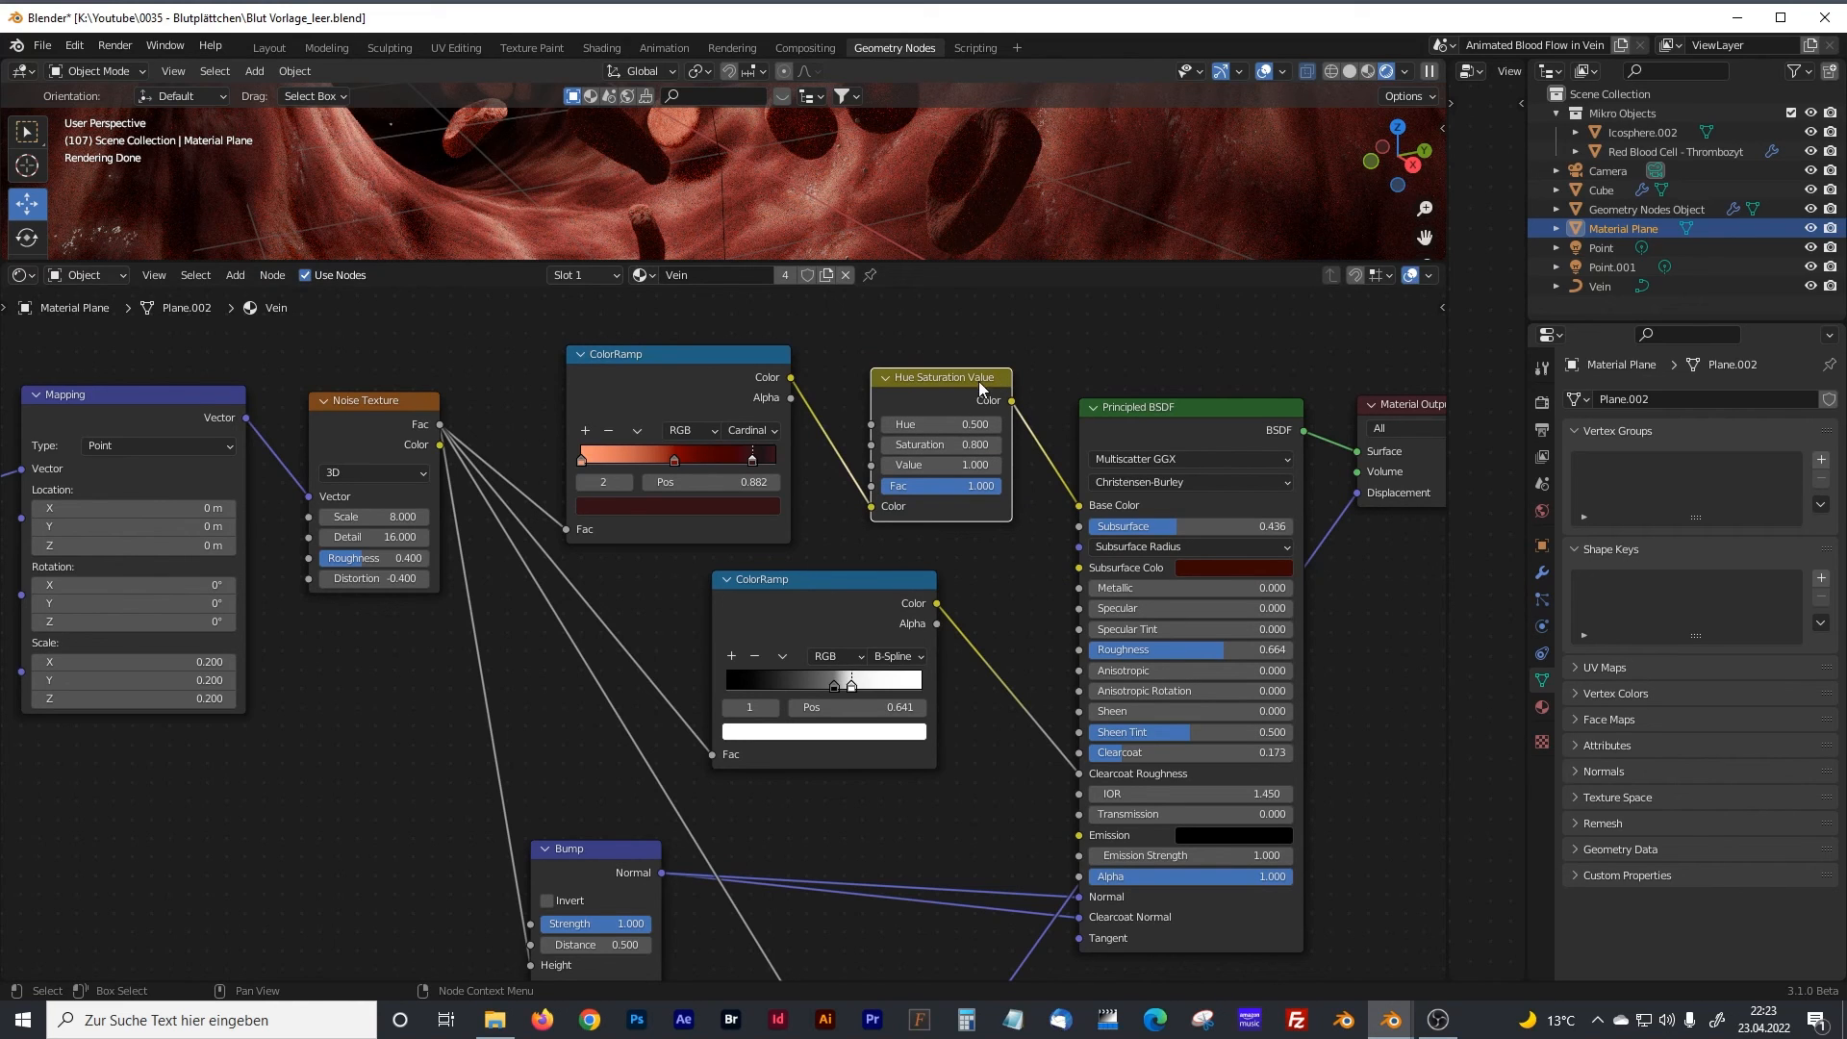
middle_click_drag(1104, 358, 1081, 443)
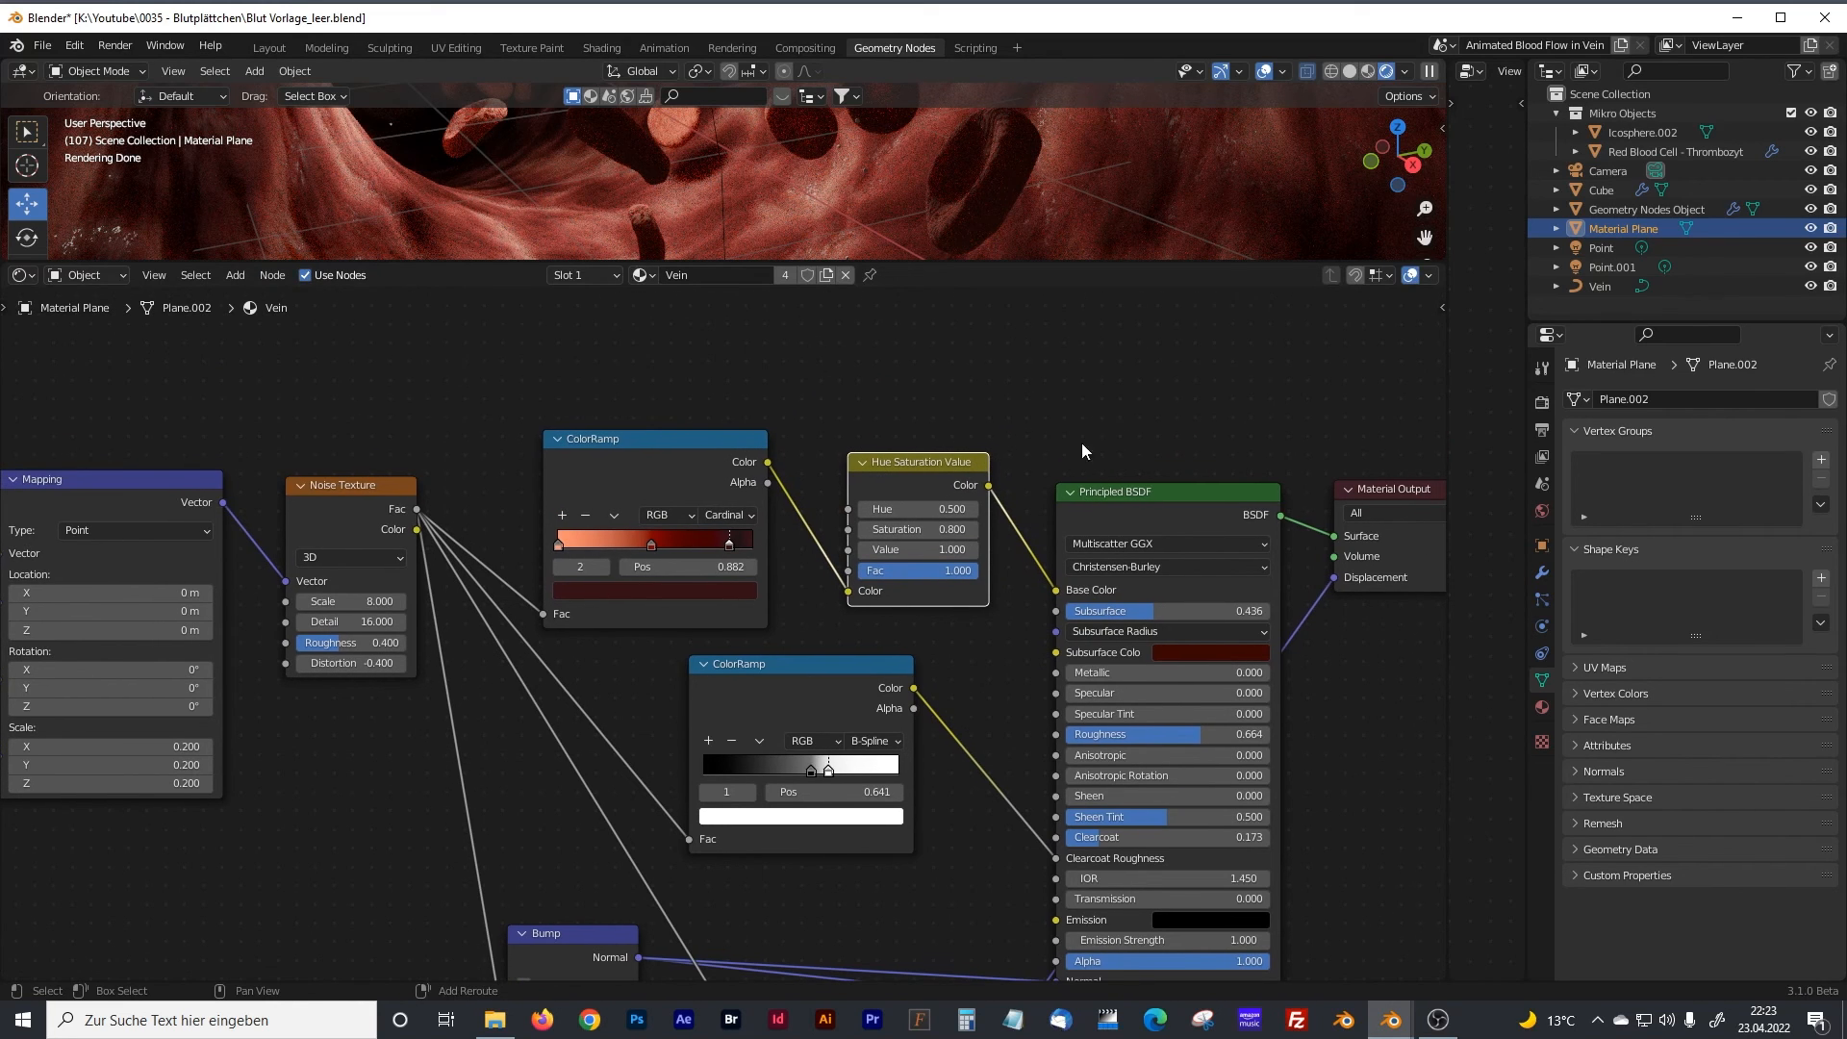
middle_click_drag(1035, 543, 1060, 411)
left_click_drag(879, 533, 895, 536)
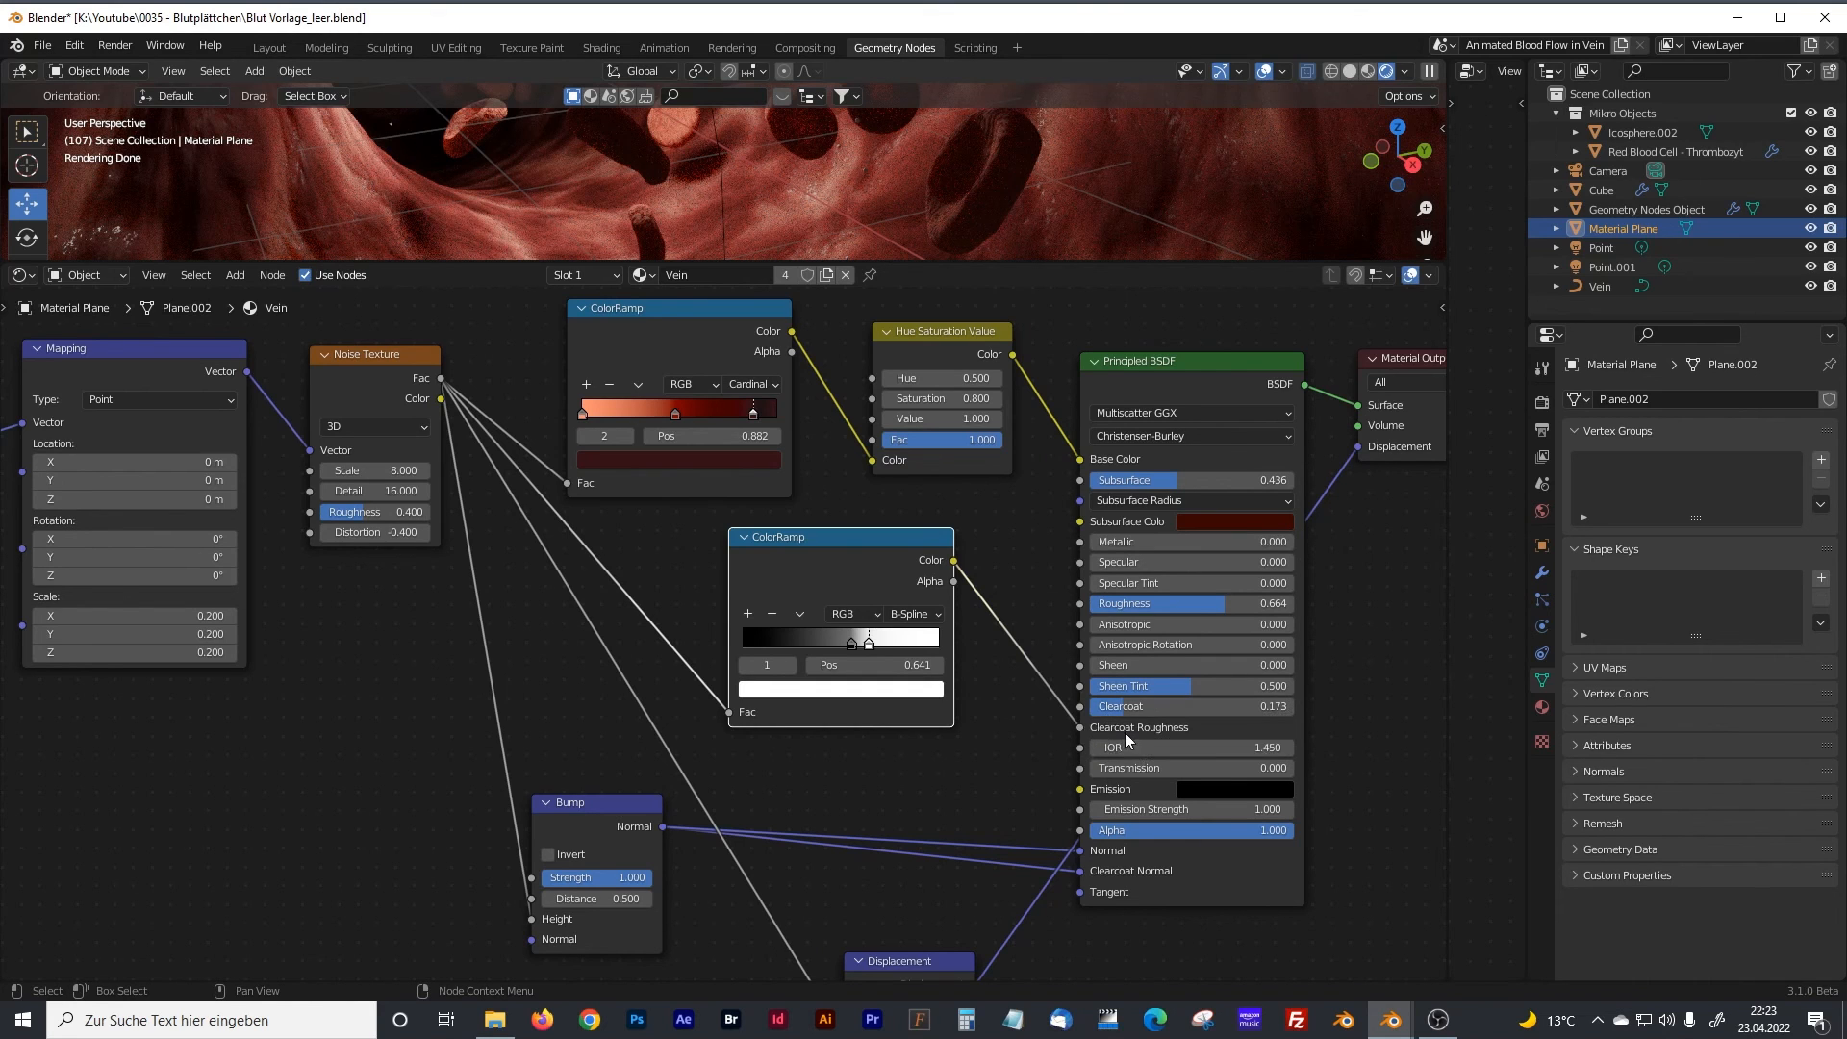
Move the Displacement node closer to the Bump node and examine how both connect to the Noise Texture and shader.
middle_click_drag(925, 761, 990, 603, "shift")
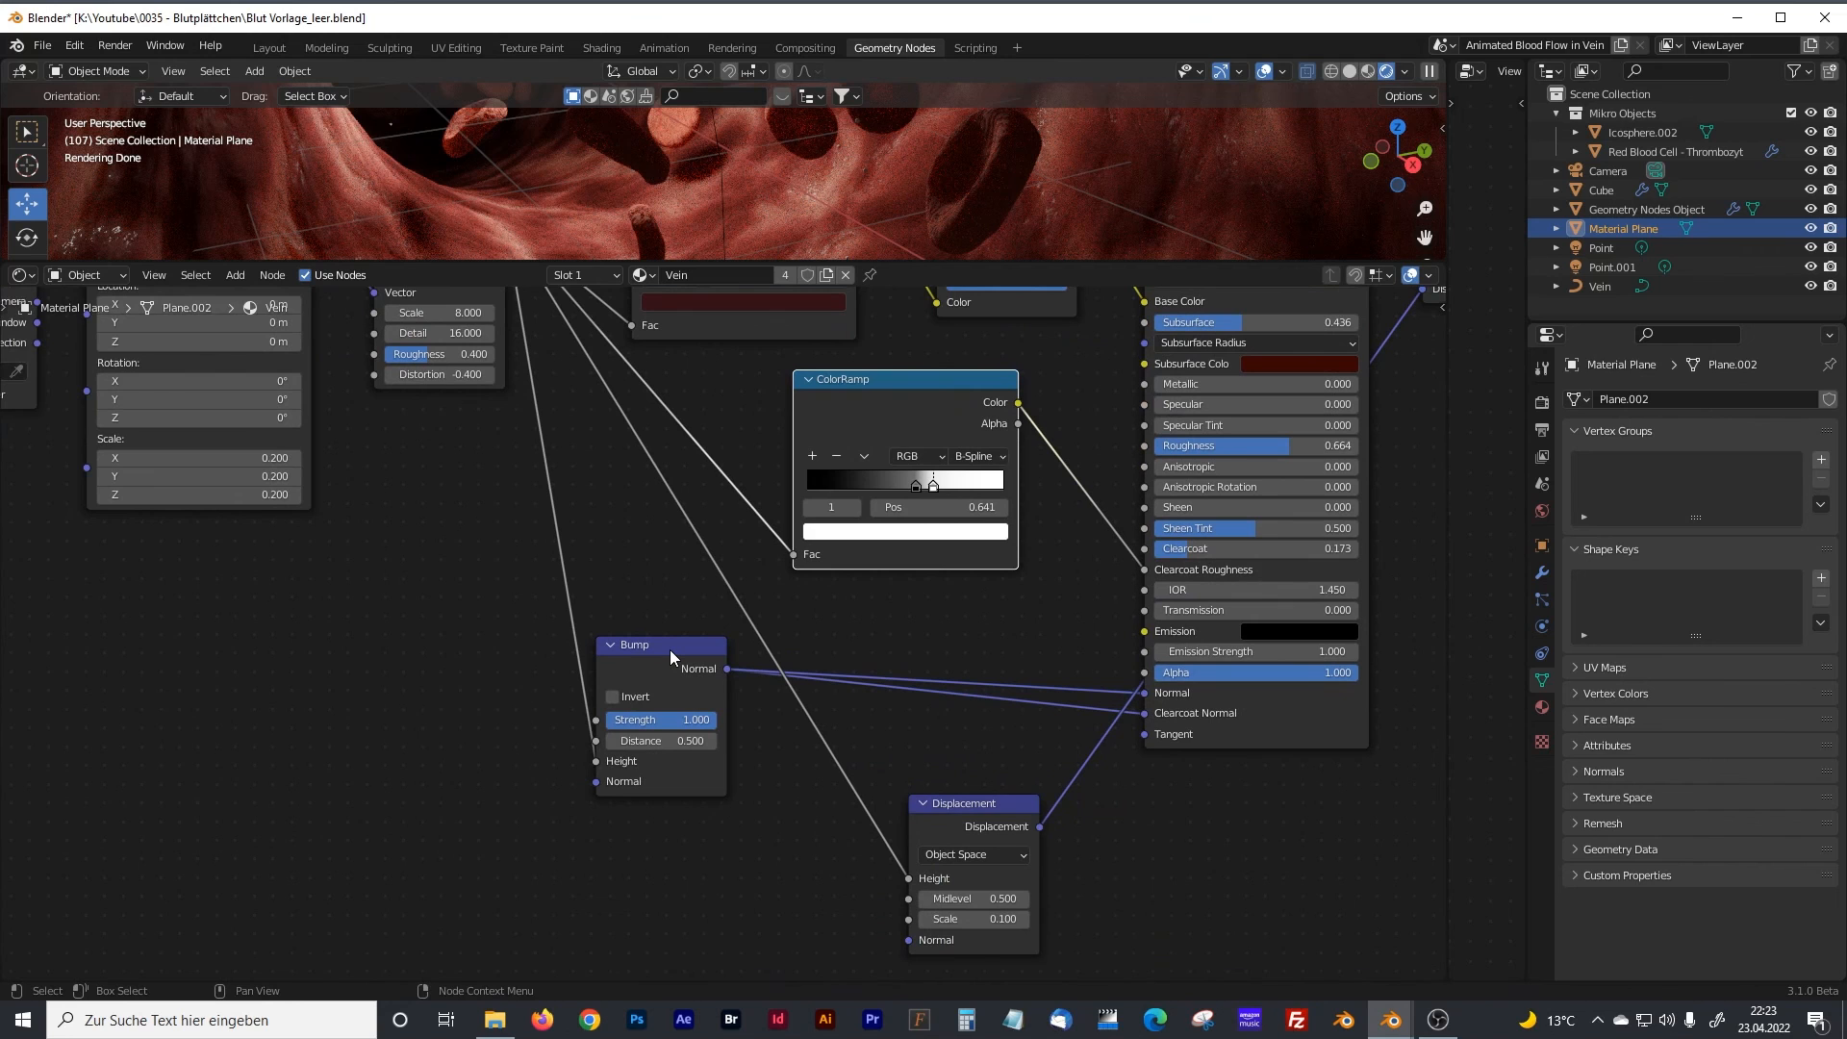
mouse_move(620, 570)
middle_mouse_down("shift")
mouse_move(693, 713)
mouse_move(751, 721)
mouse_move(624, 537)
middle_mouse_up("shift")
left_click_drag(993, 829, 944, 790)
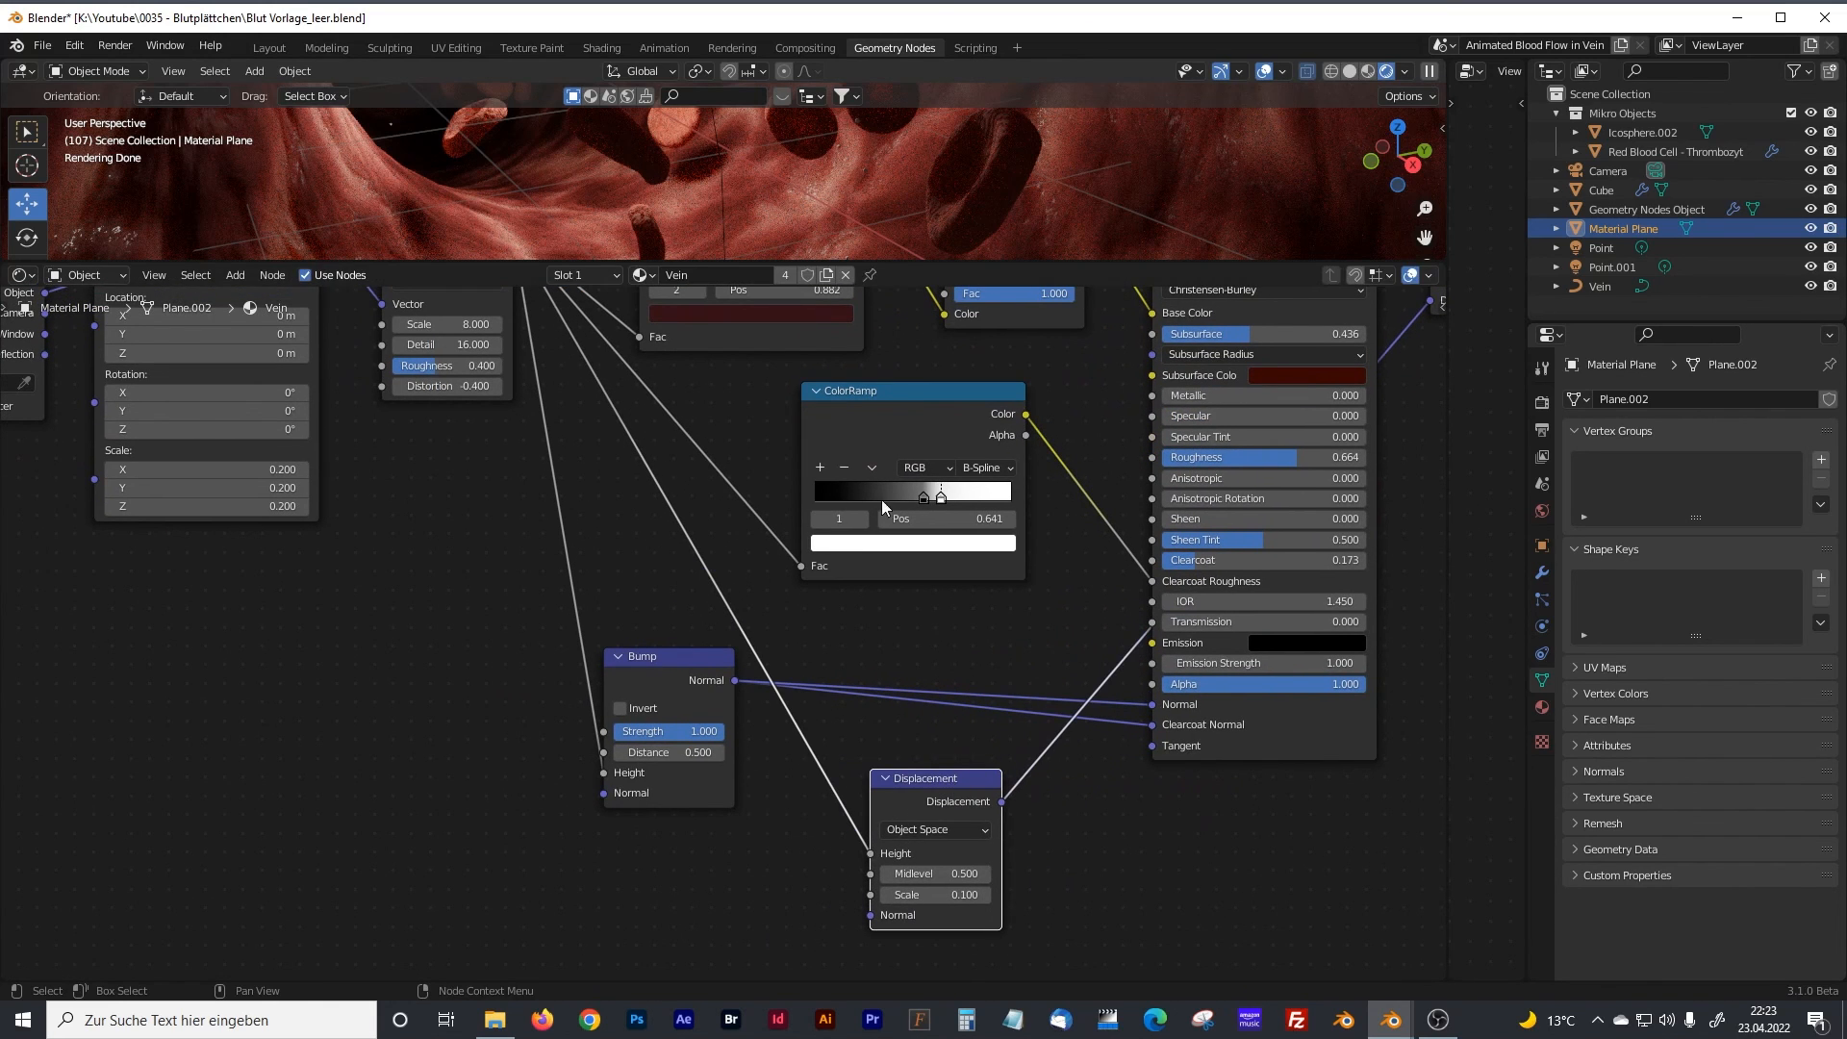
middle_click_drag(998, 389, 847, 466)
middle_click_drag(1331, 536, 1319, 523, "shift")
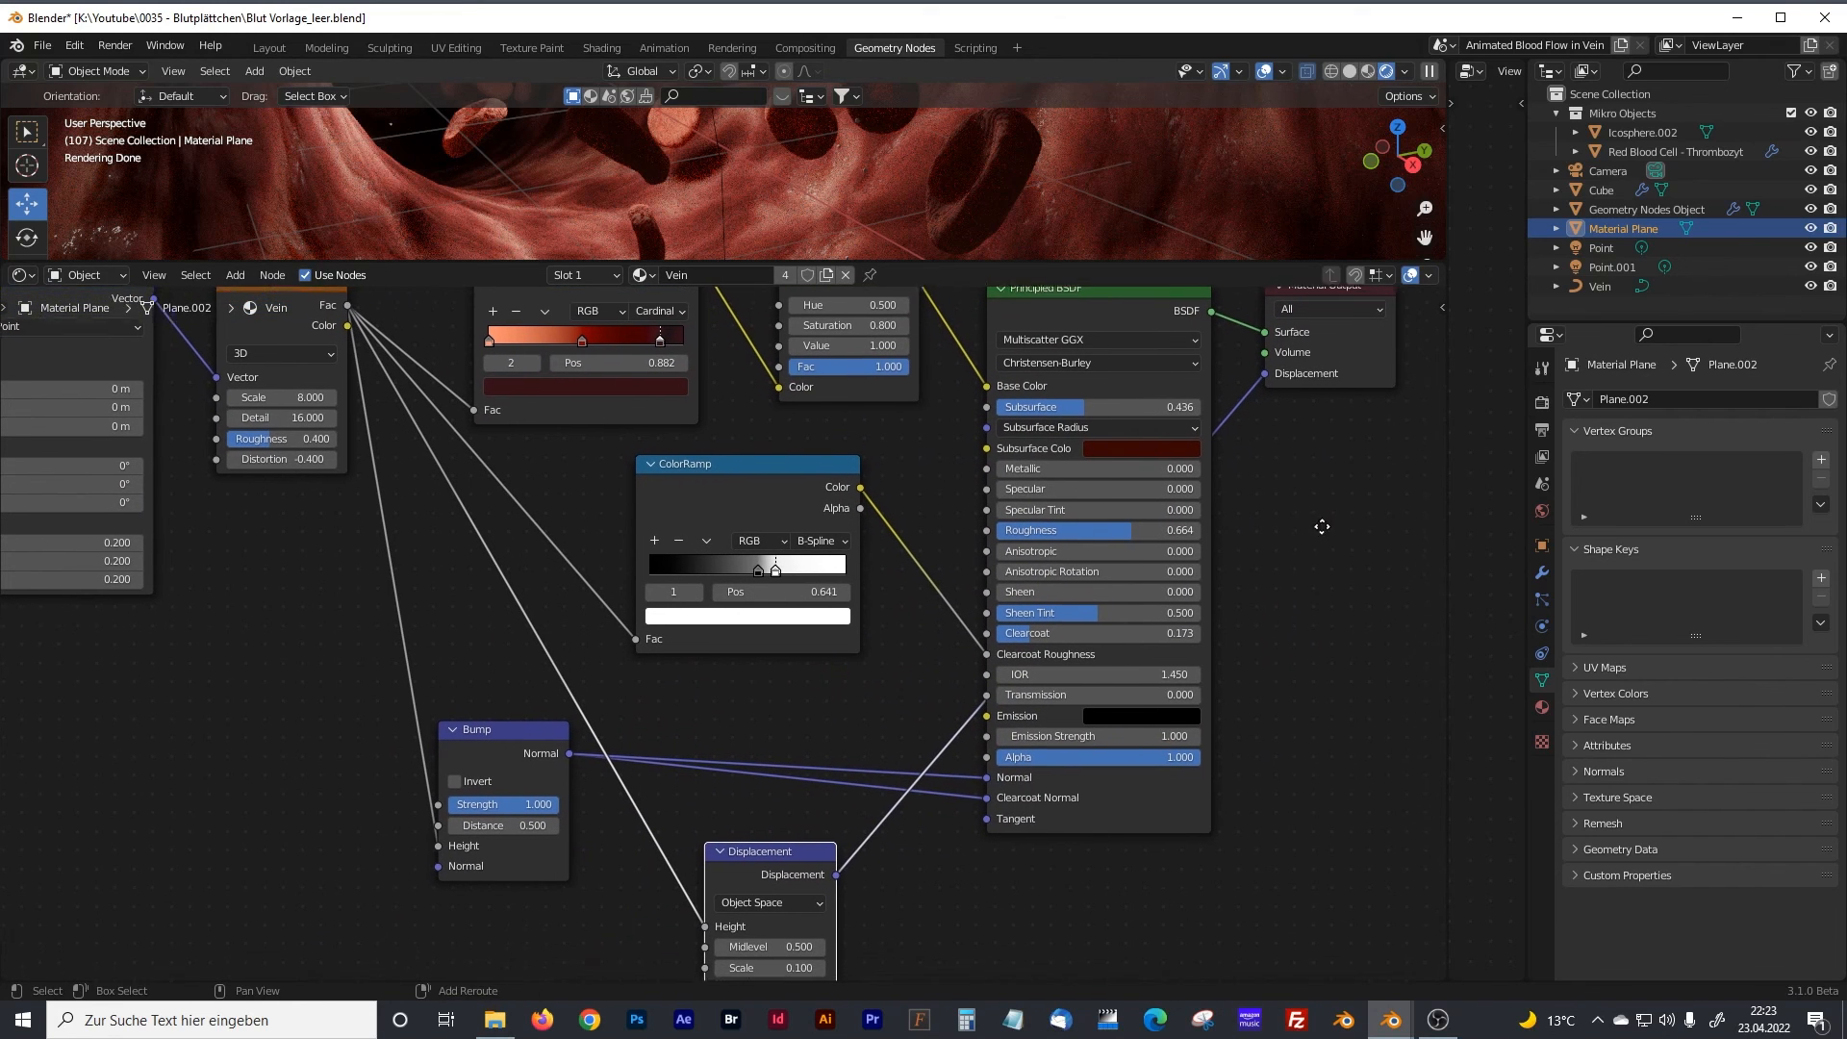
middle_click_drag(497, 531, 581, 533, "shift")
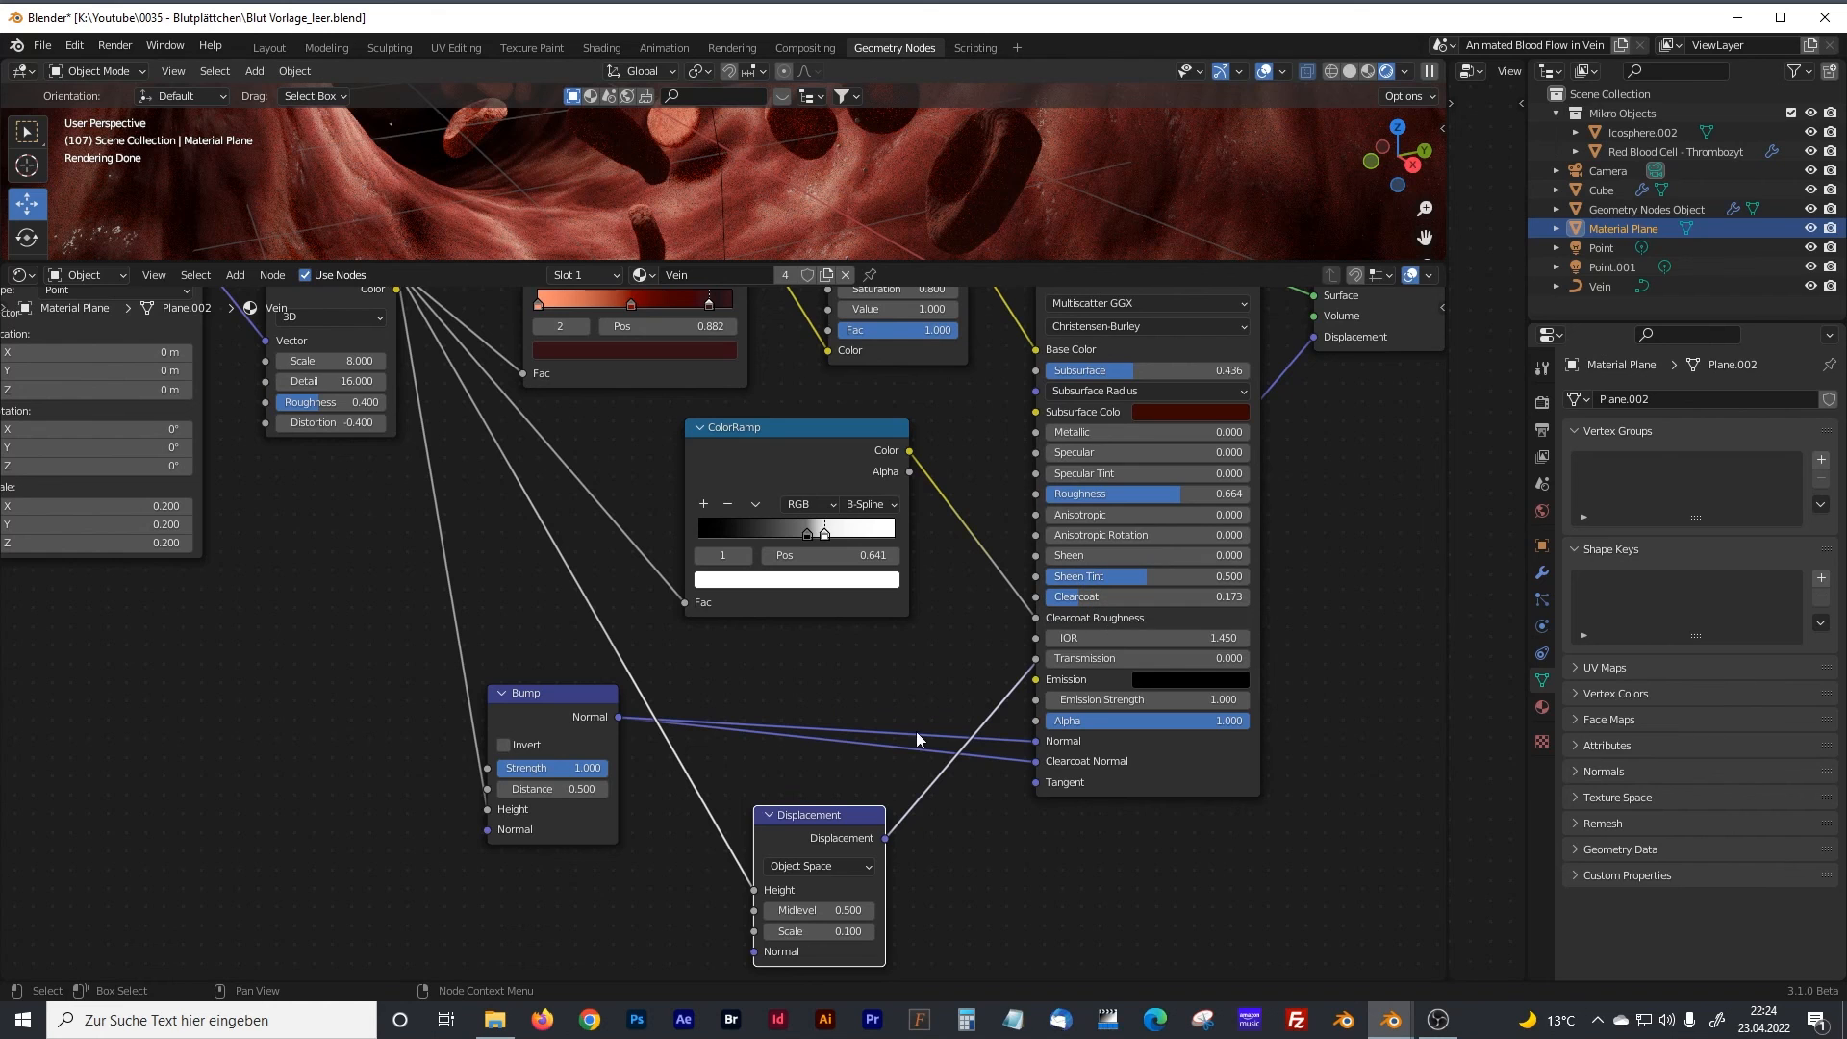
Follow the Displacement link to the Material Output and move the Material Output node farther from the Principled BSDF.
left_click_drag(845, 822, 849, 812)
mouse_move(840, 841)
middle_mouse_down()
mouse_move(860, 926)
mouse_move(821, 869)
middle_mouse_up()
middle_click_drag(1383, 617, 1269, 618)
middle_click_drag(1216, 393, 1204, 493)
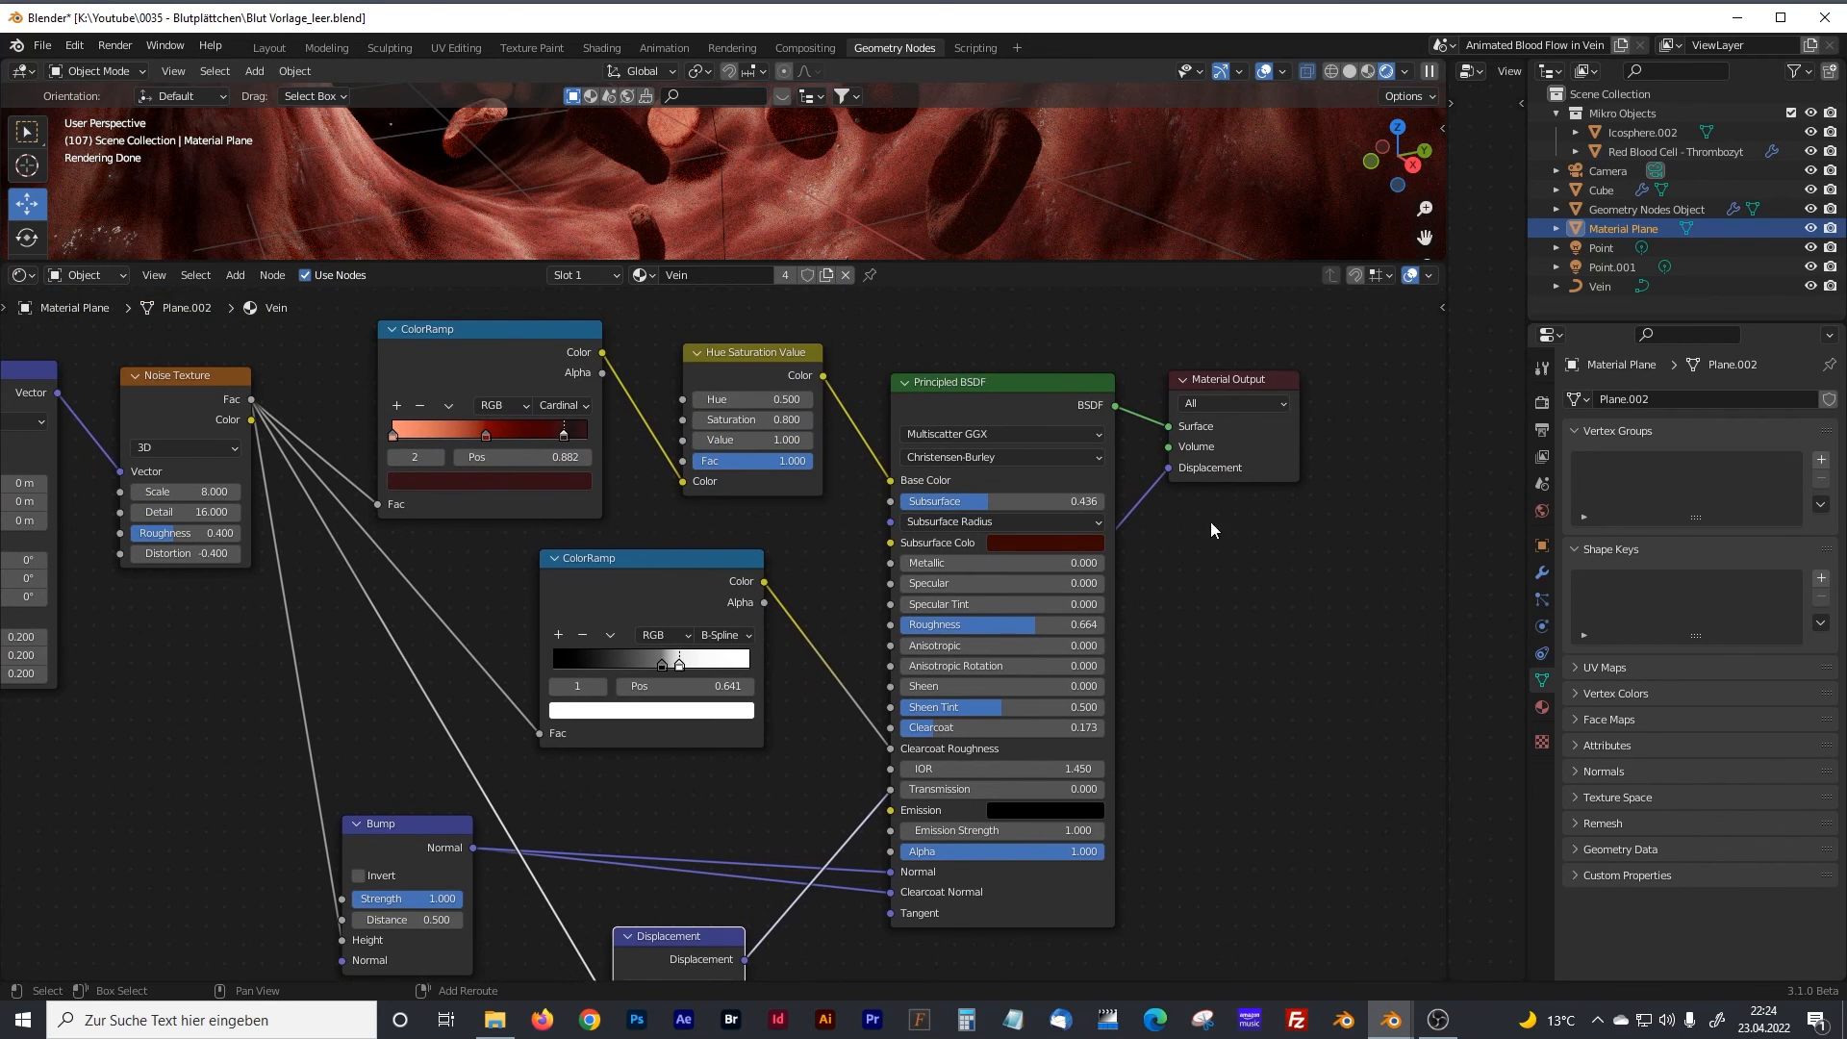
left_click_drag(1181, 466, 1228, 462)
scroll(745, 742, "down", 1)
middle_click_drag(741, 741, 877, 713)
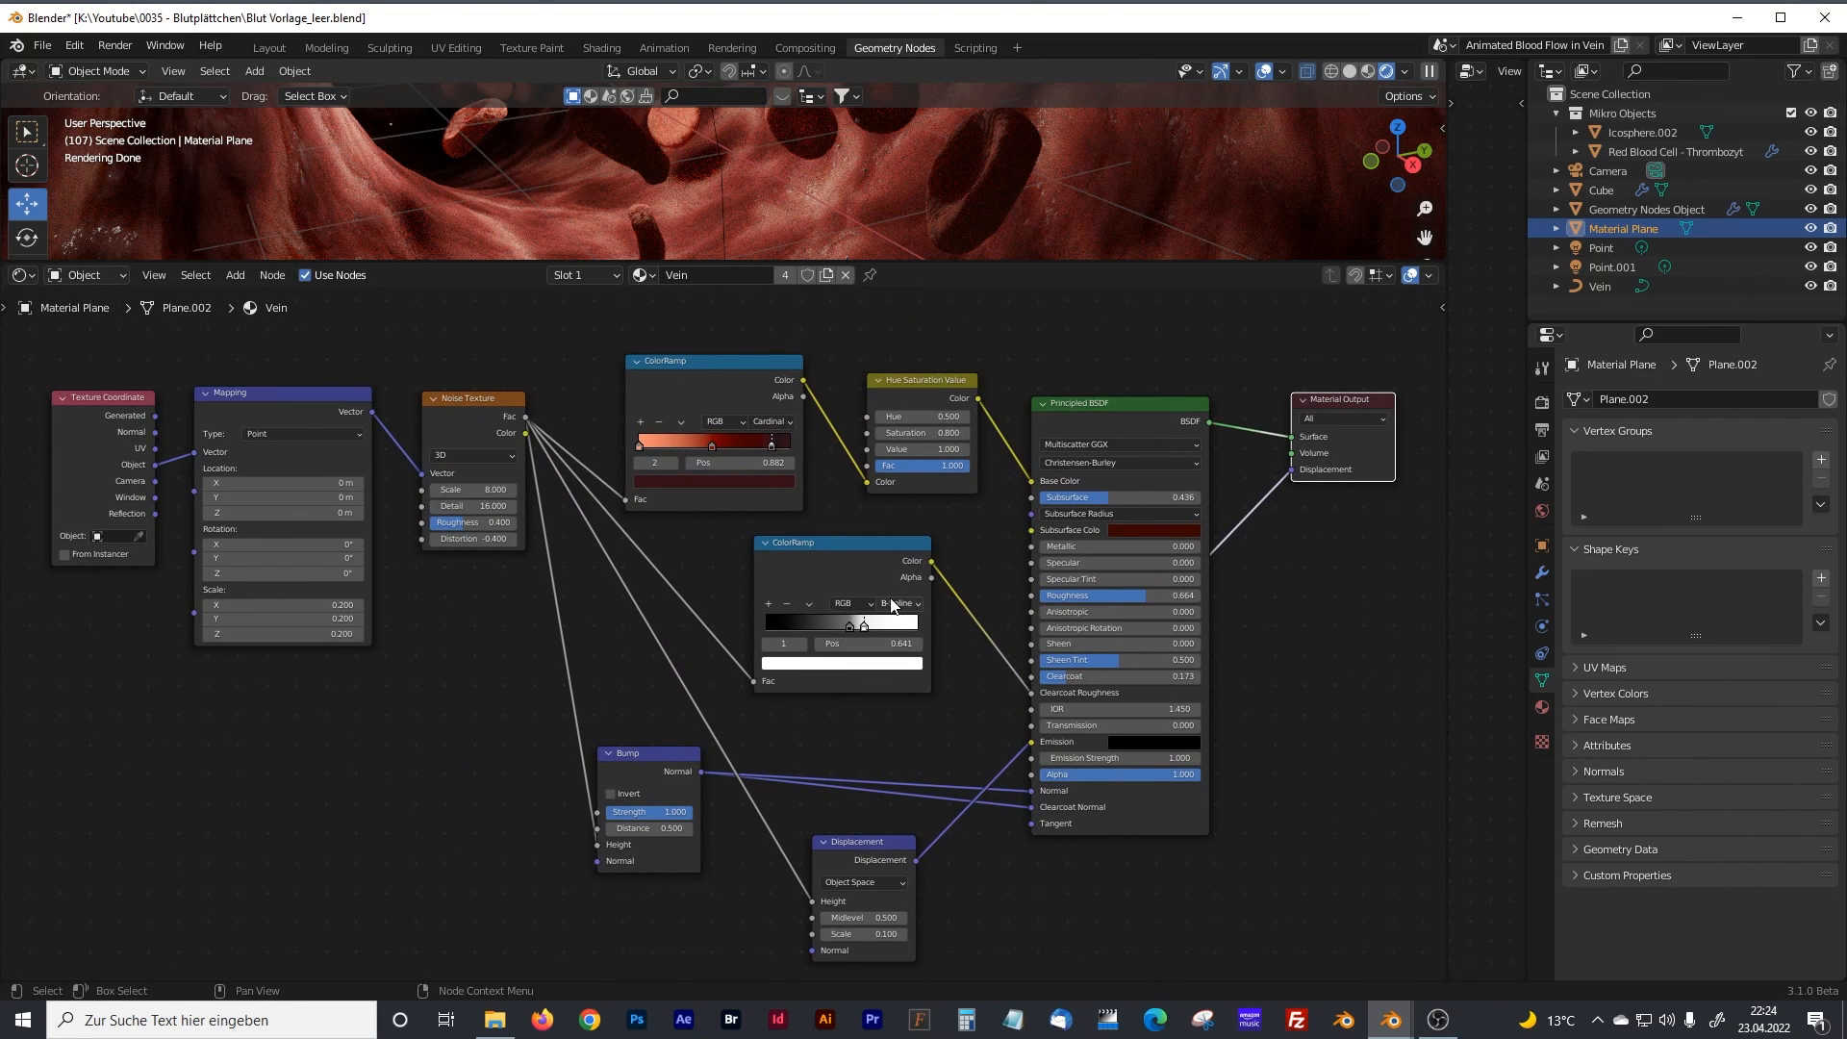
scroll(891, 604, "down", 1)
Shrink the shader editor, select the Geometry Nodes Object and widen the geometry node editor.
left_click_drag(1443, 342, 903, 531)
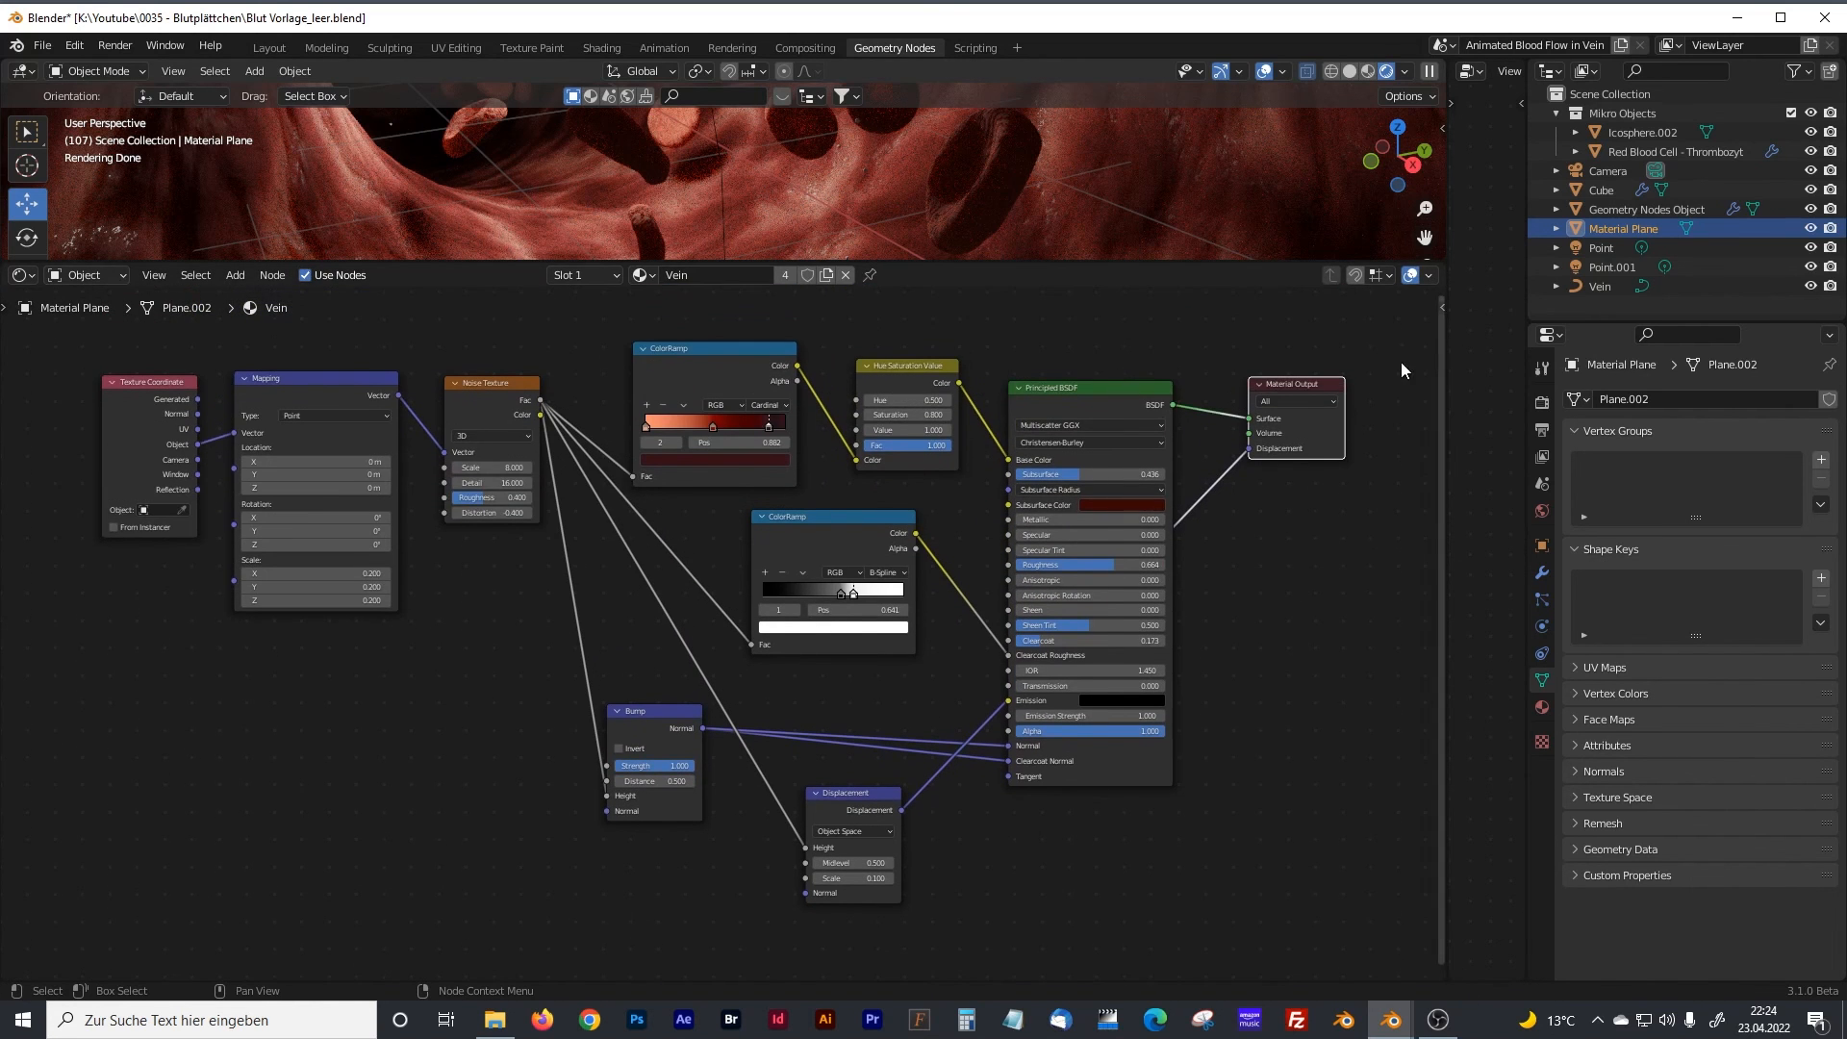
left_click_drag(1443, 385, 712, 385)
left_click(1624, 209)
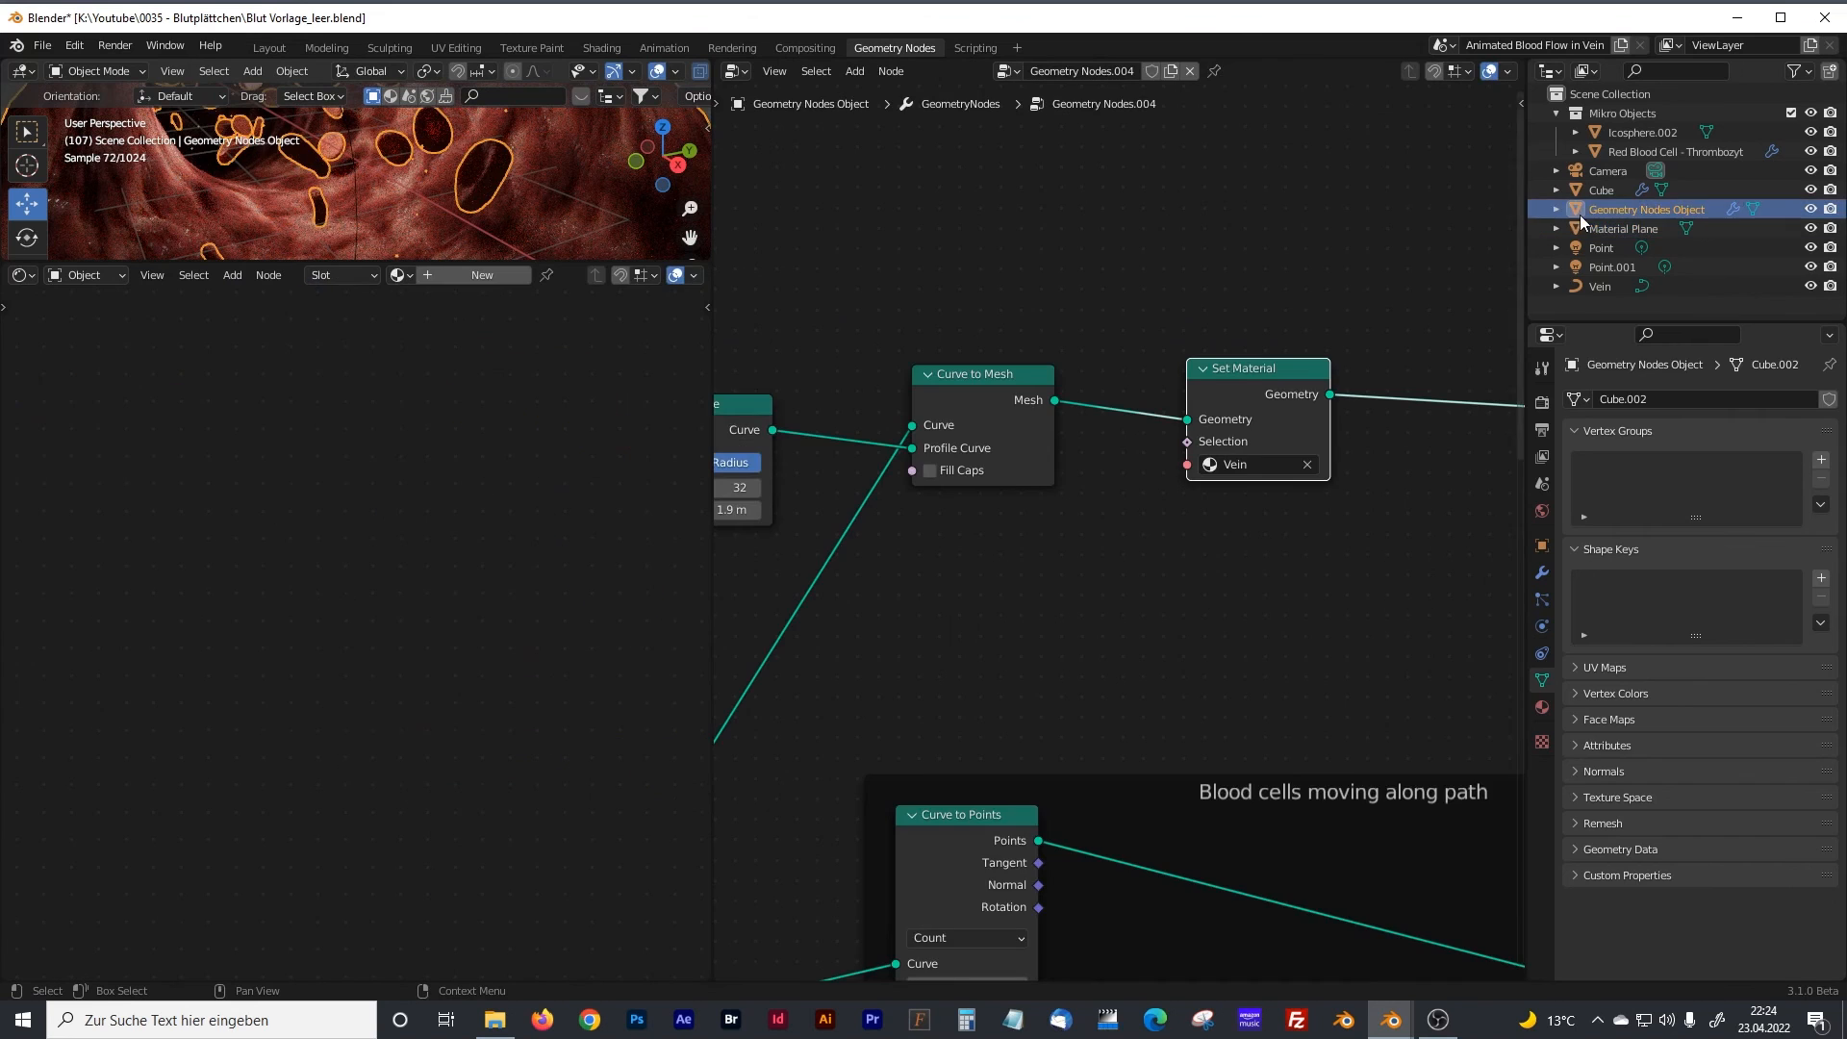
left_click_drag(713, 235, 432, 235)
Group the Curve Circle, Curve to Mesh and Set Material nodes in a frame labelled Vein.
scroll(966, 574, "down", 4)
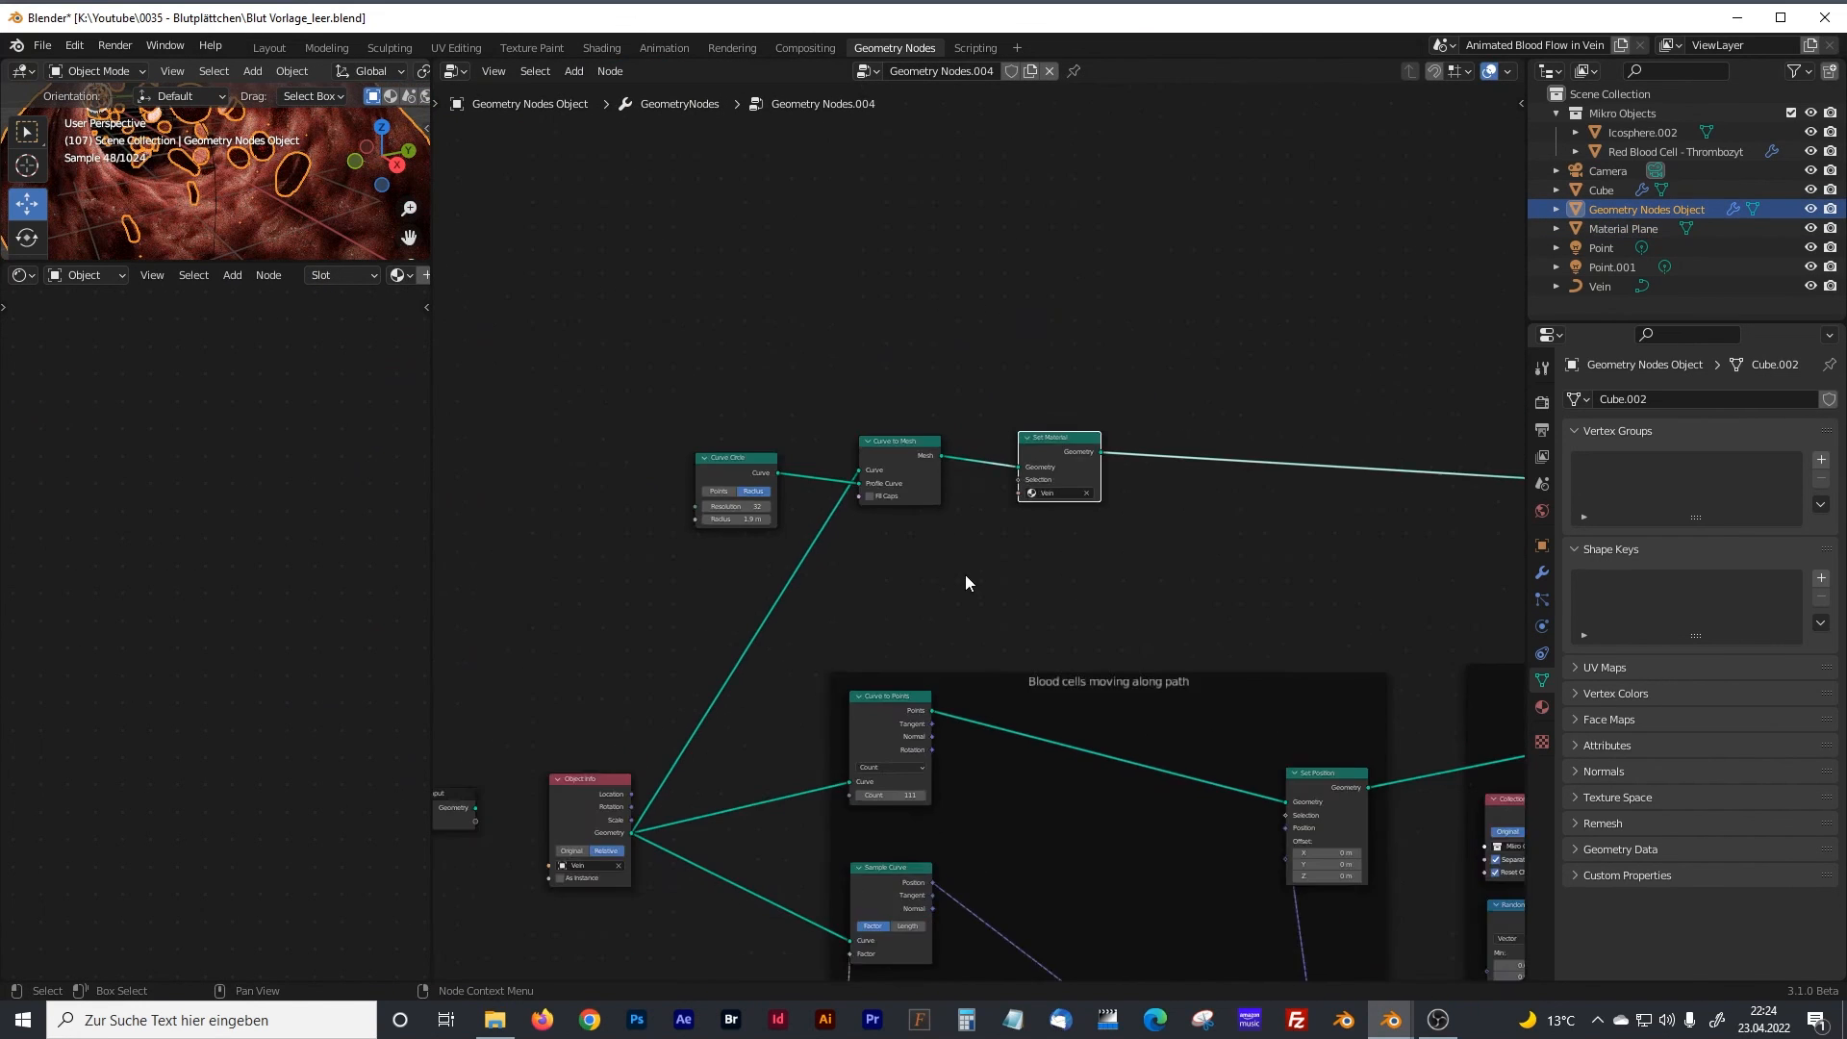
left_click_drag(713, 383, 1154, 525)
key("ctrl+j")
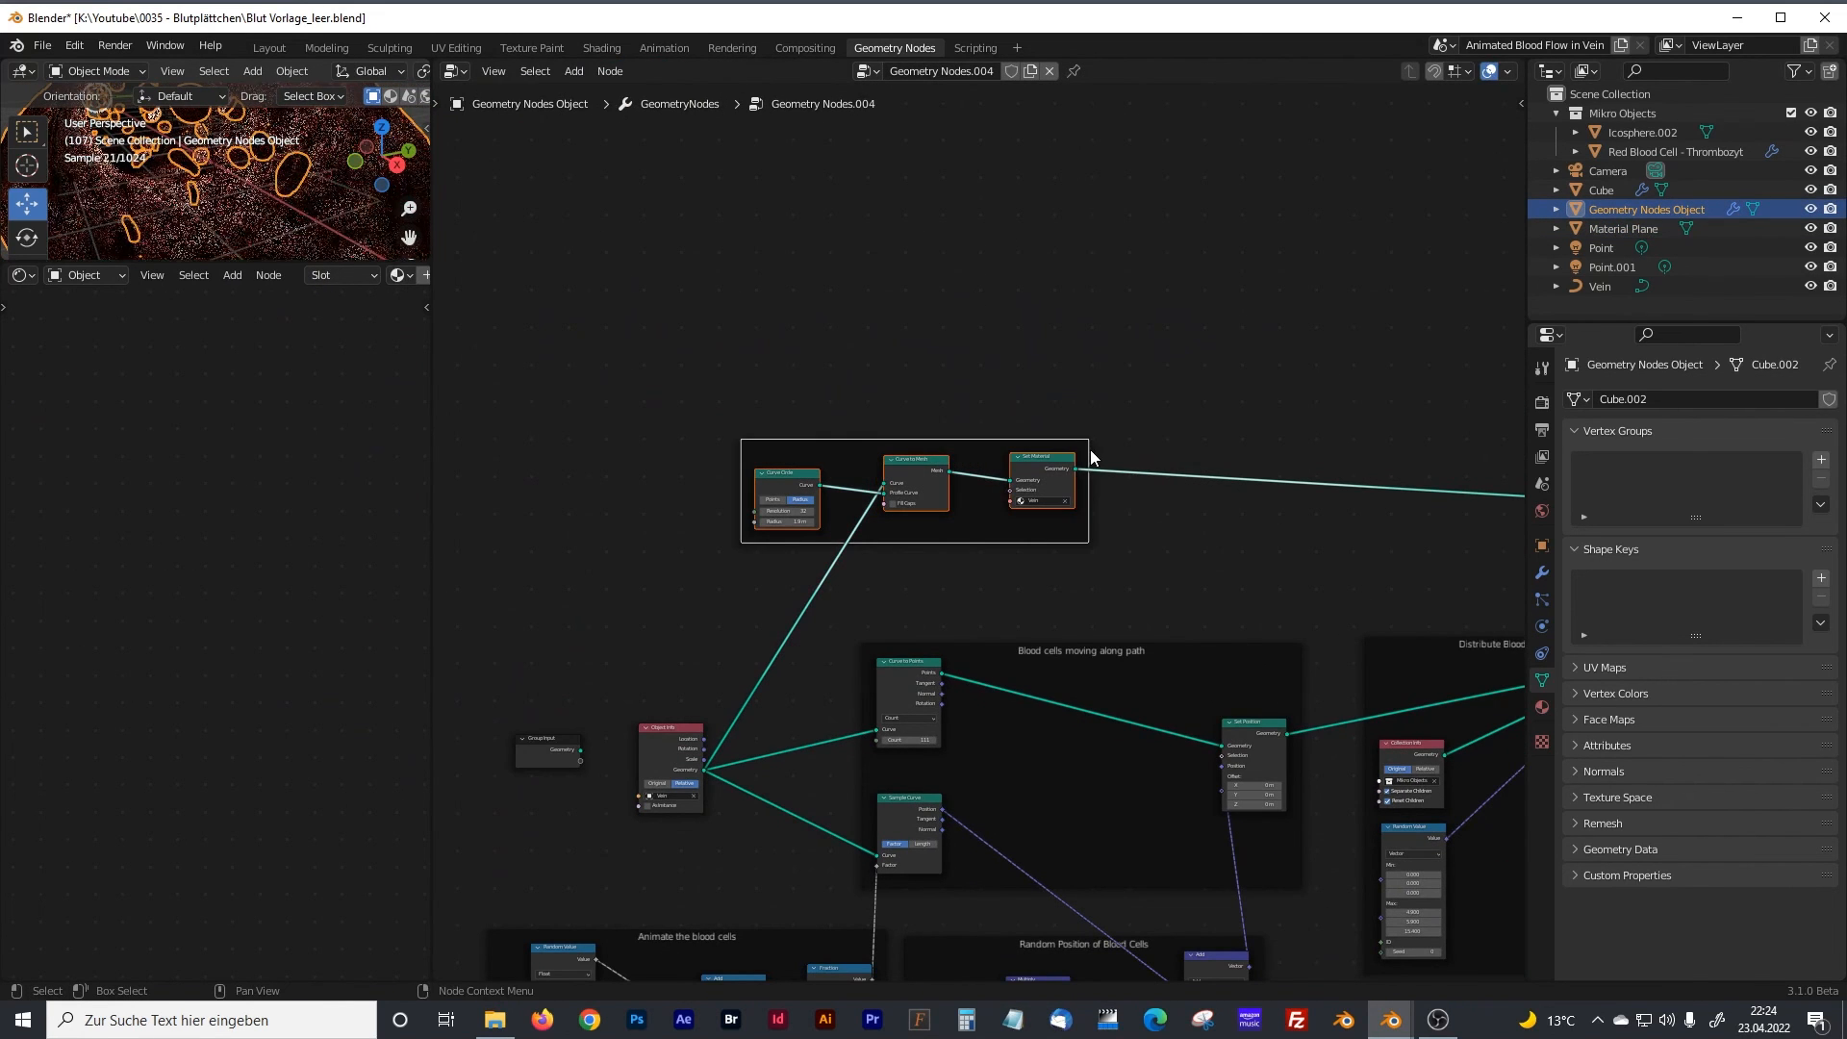
key("F2")
type("Vein")
key("Return")
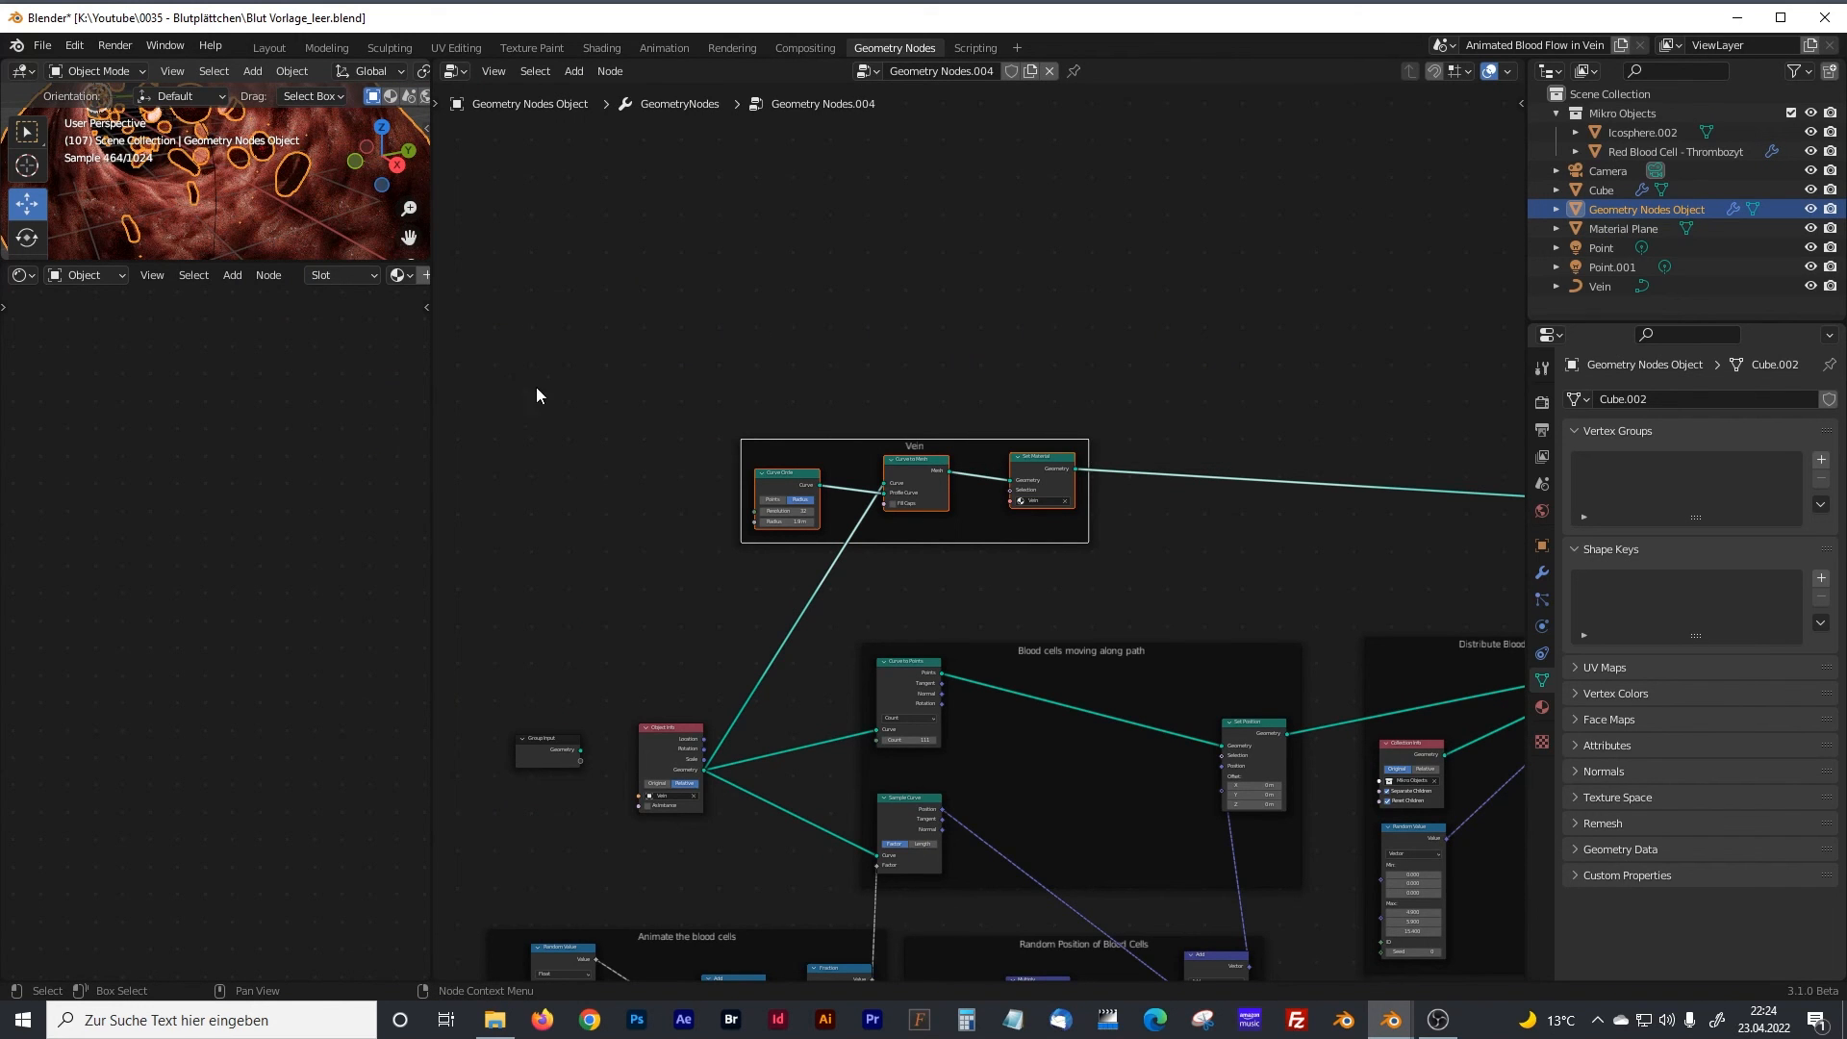
Enlarge the 3D viewport and move the Group Input and Value nodes to make room around the Animate the blood cells frame.
left_click_drag(362, 261, 365, 734)
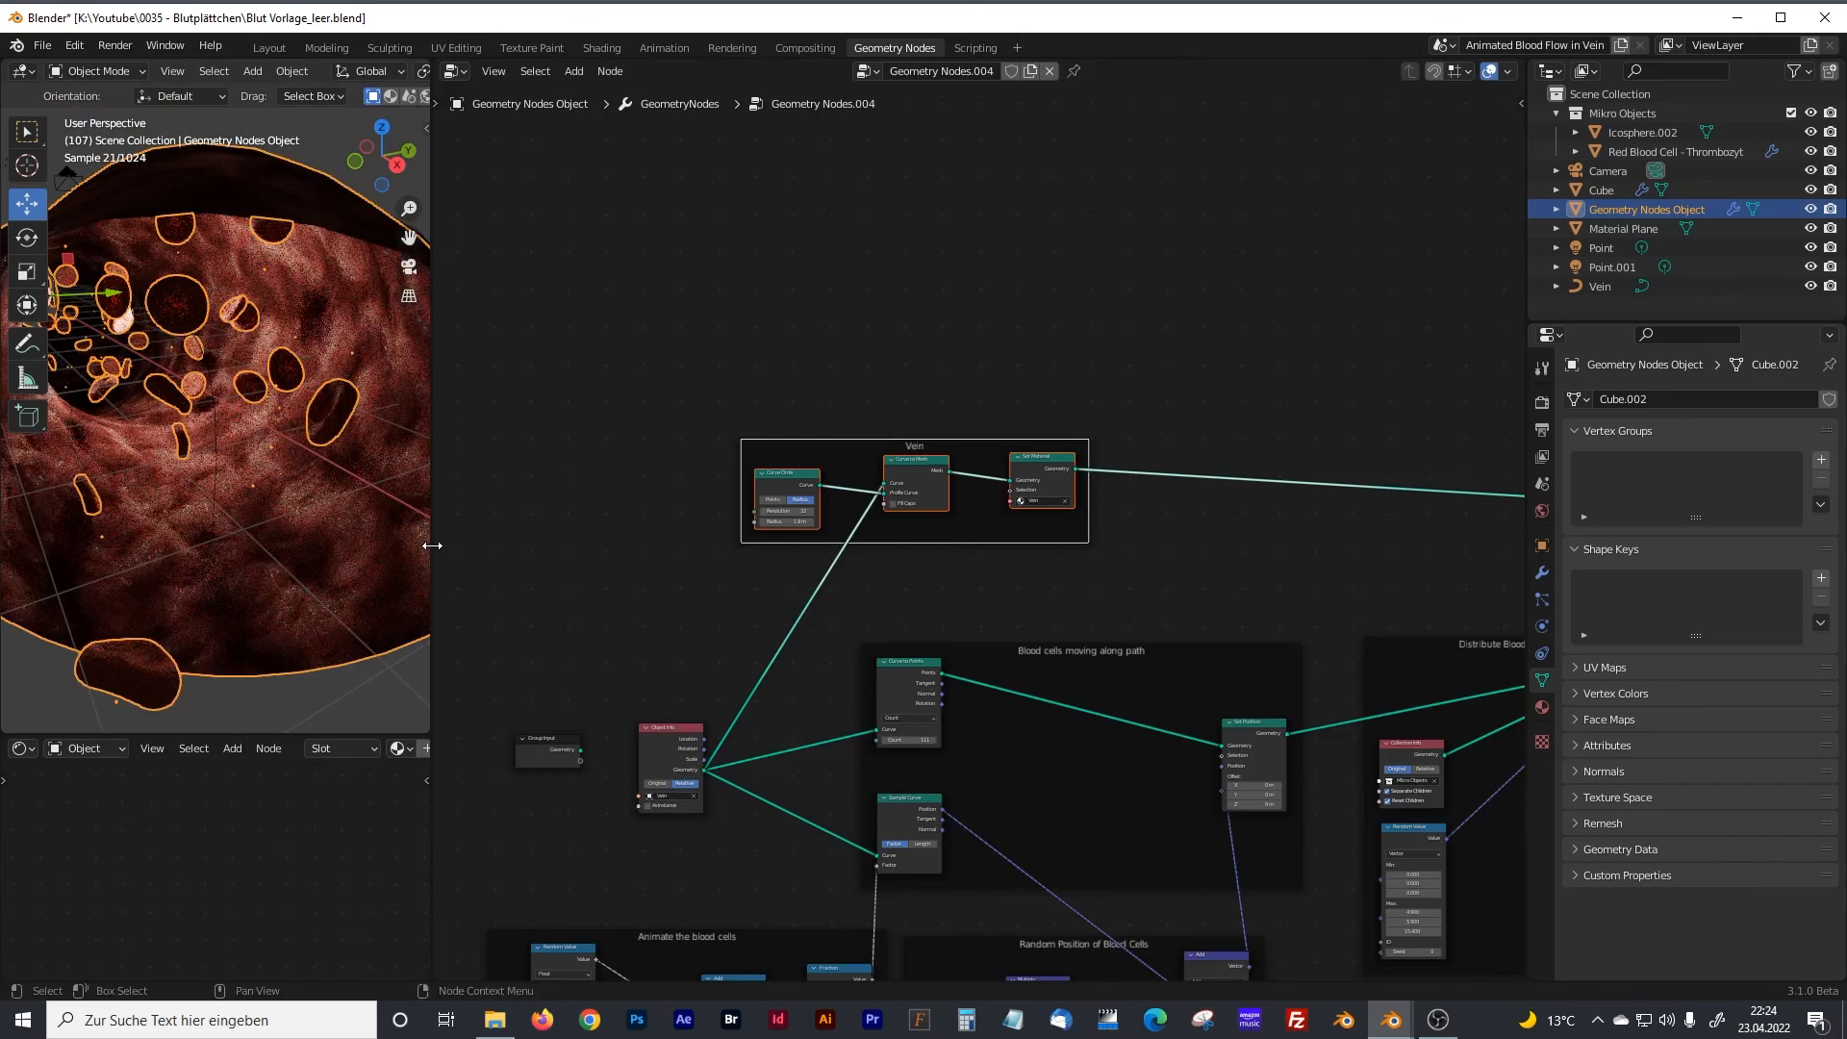
left_click_drag(432, 546, 791, 546)
middle_click_drag(981, 590, 1209, 362)
scroll(1092, 448, "up", 2)
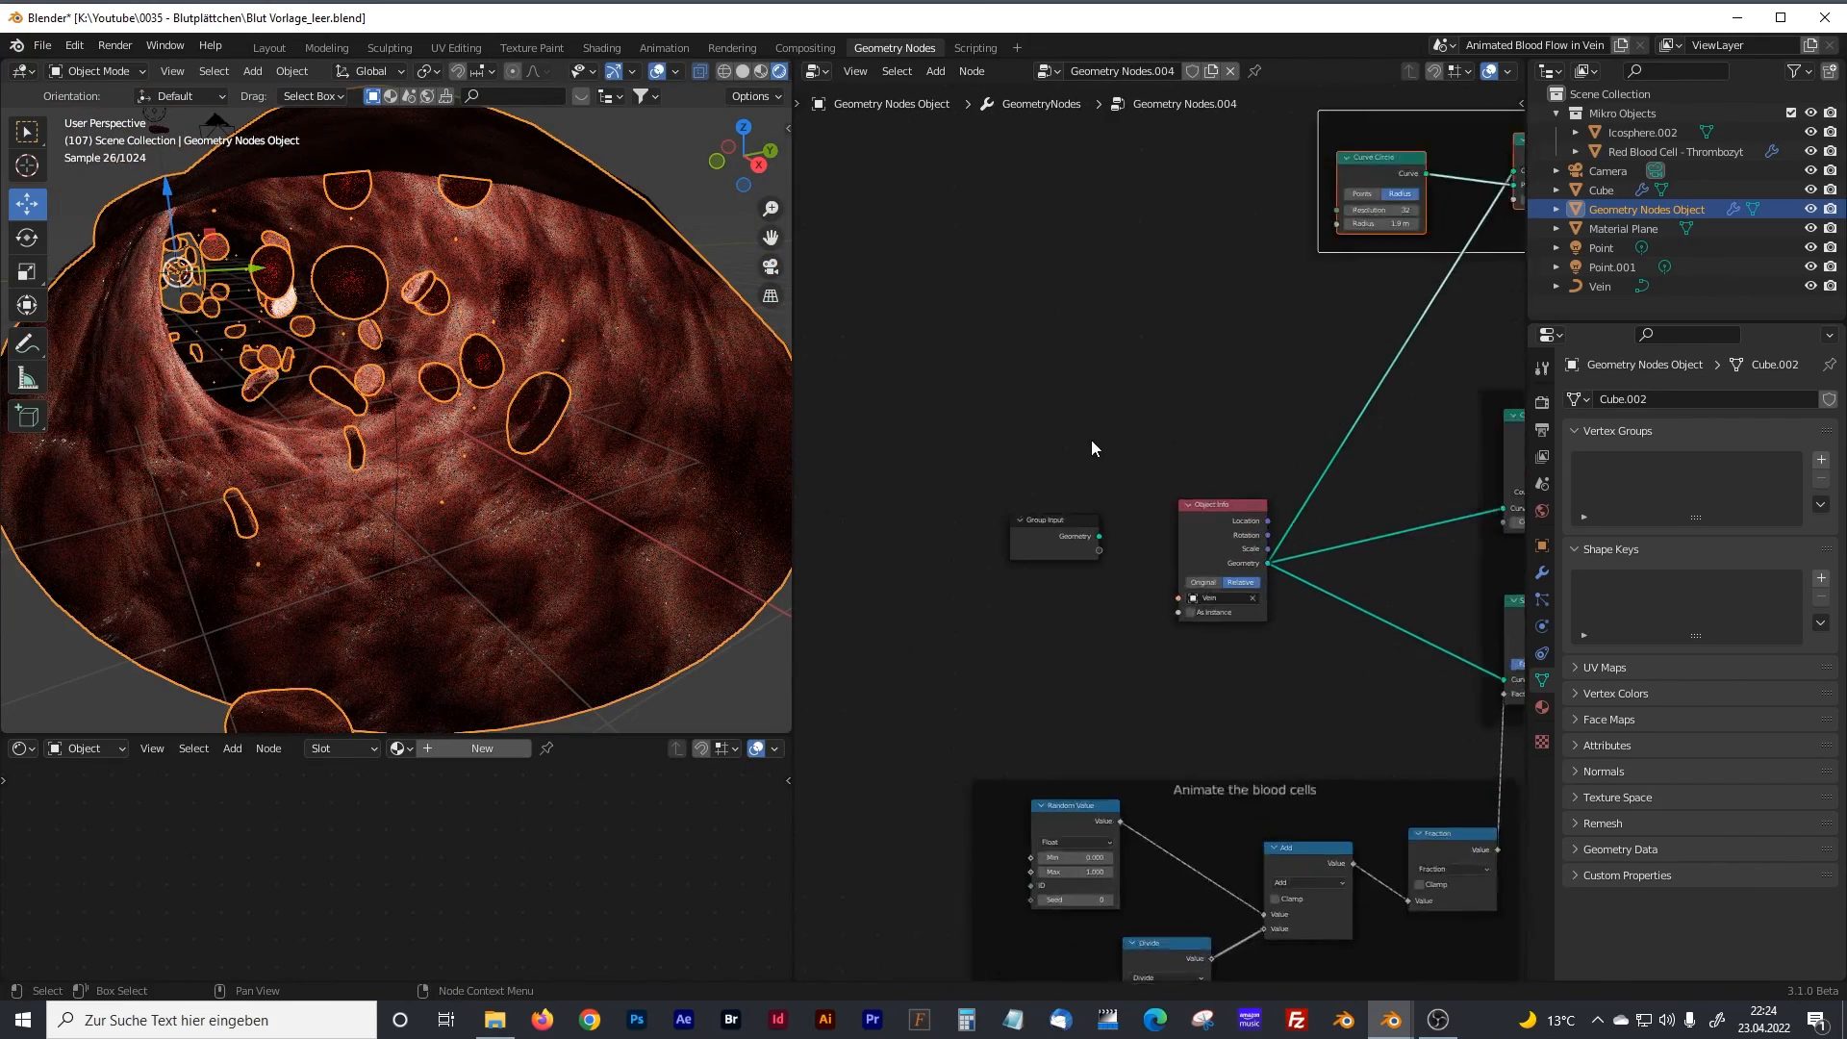
scroll(1090, 462, "up", 3)
left_click_drag(1039, 521, 979, 511)
middle_click_drag(1078, 713, 1134, 414)
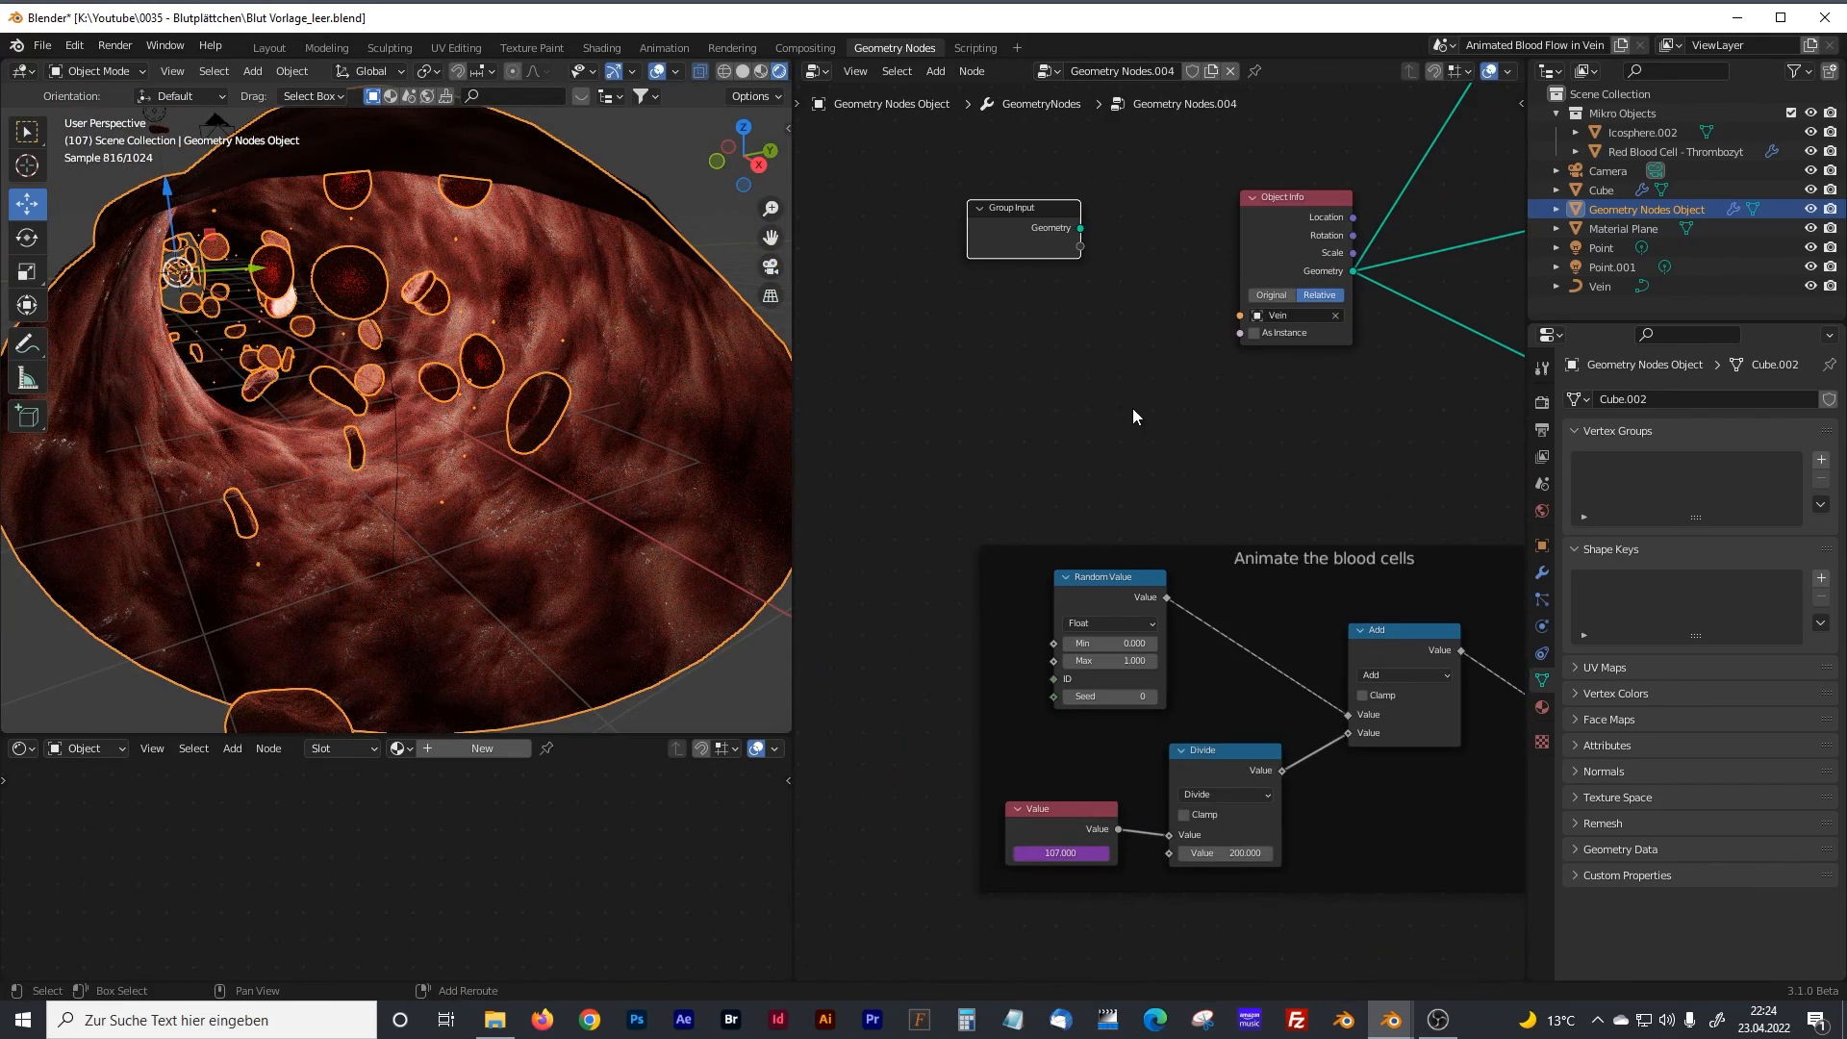
left_click_drag(1059, 806, 1050, 793)
left_click_drag(1041, 211, 956, 254)
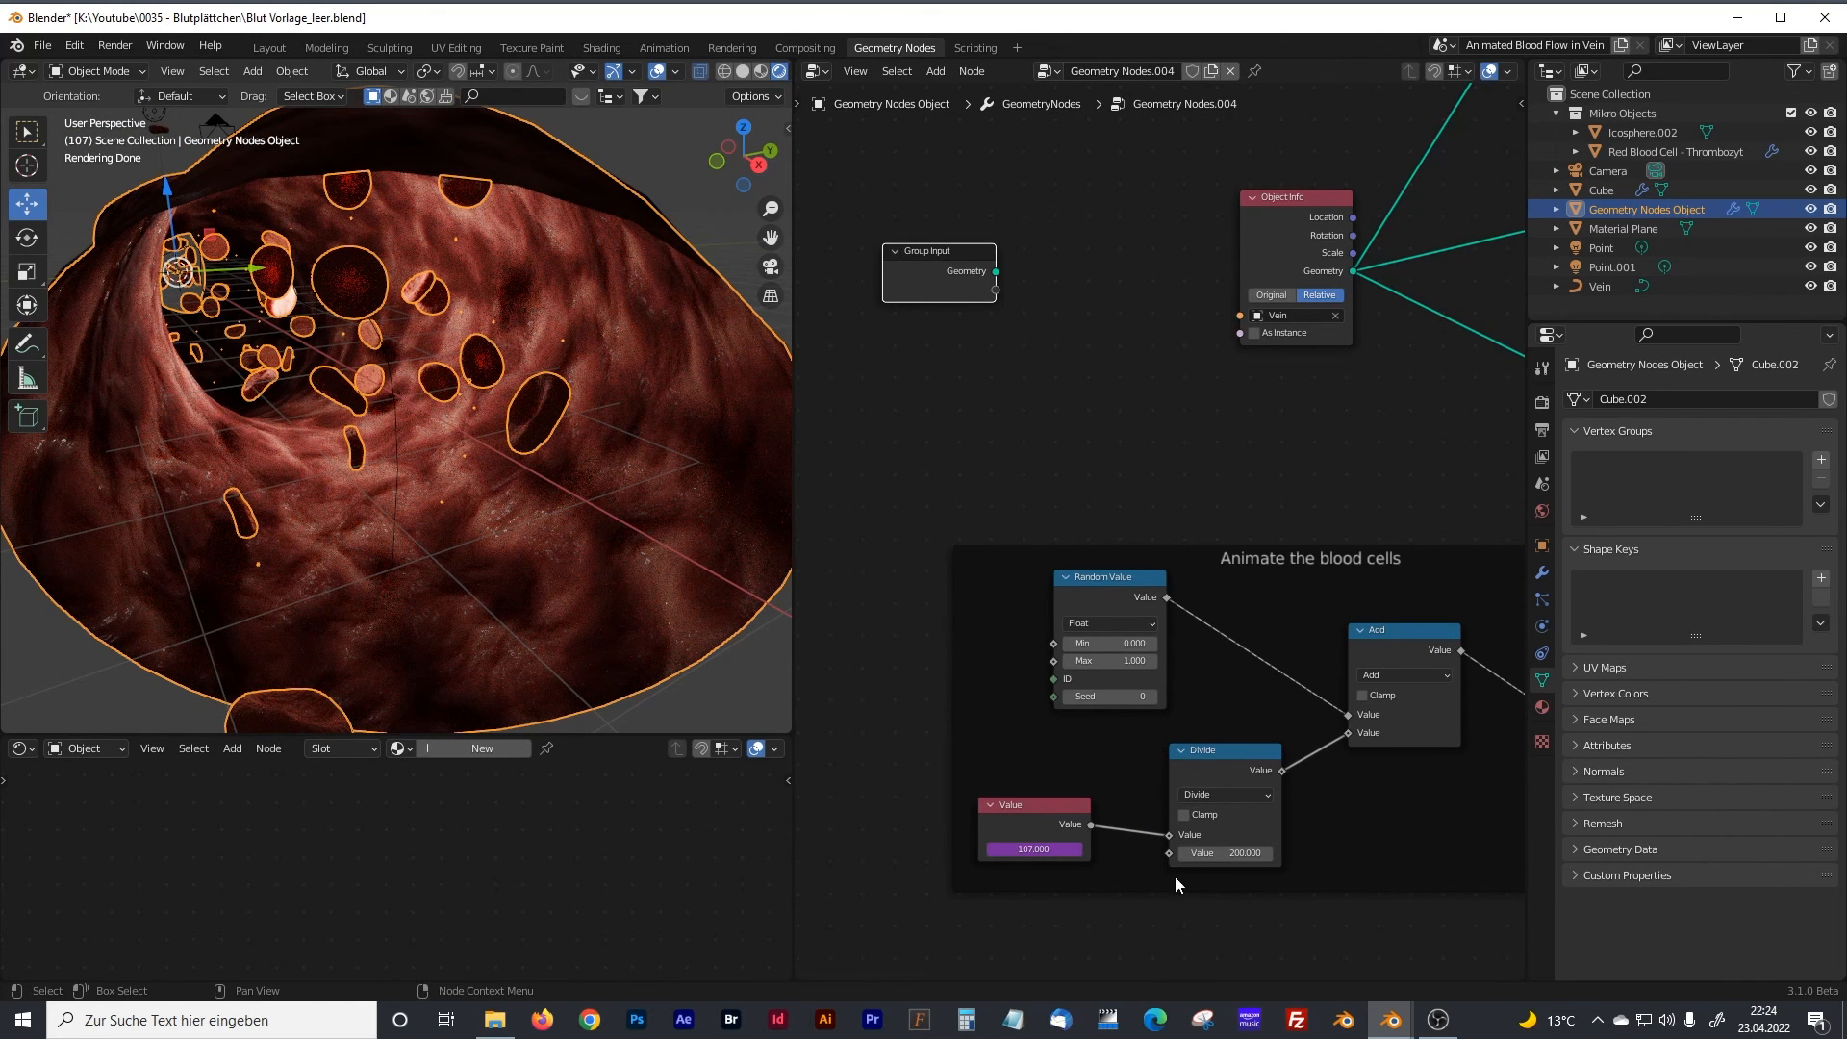
Expose the Divide node's second value as a group input and set it to 200.15 in the Geometry Nodes modifier.
left_click_drag(1213, 767, 1208, 758)
left_click_drag(1167, 845, 891, 292)
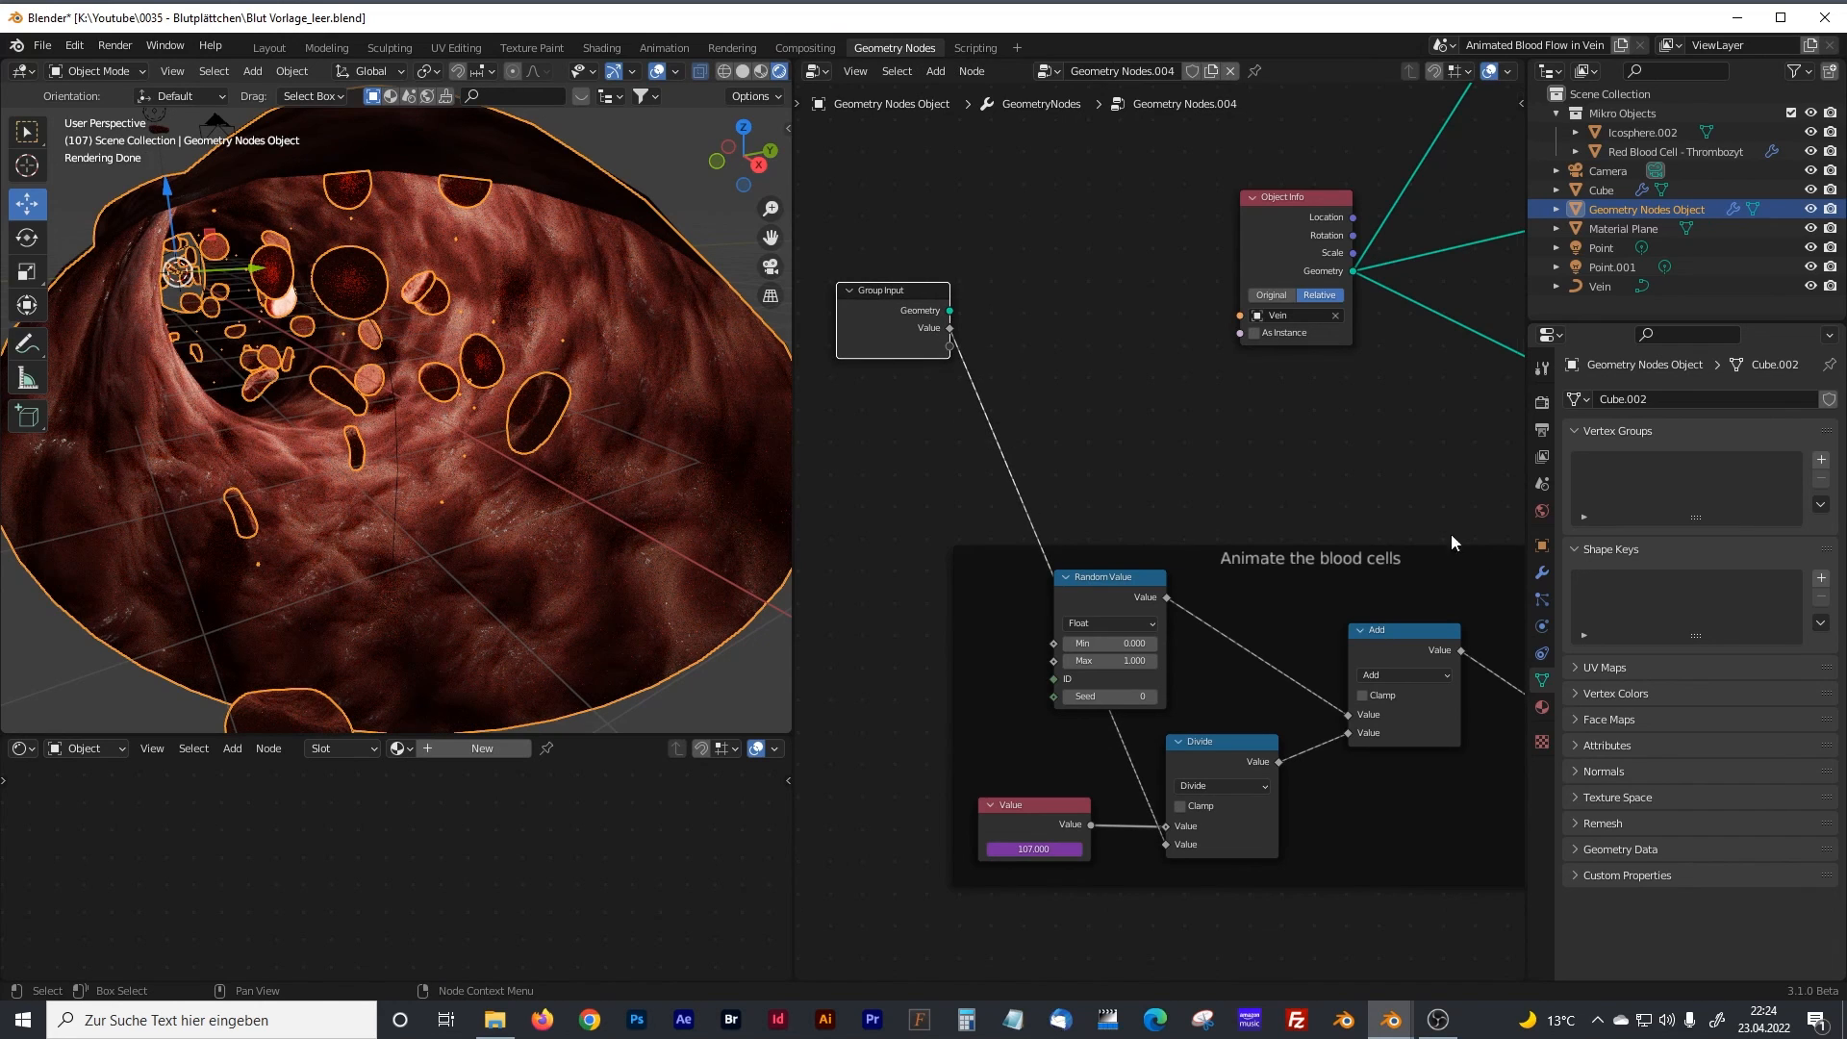
left_click(1542, 573)
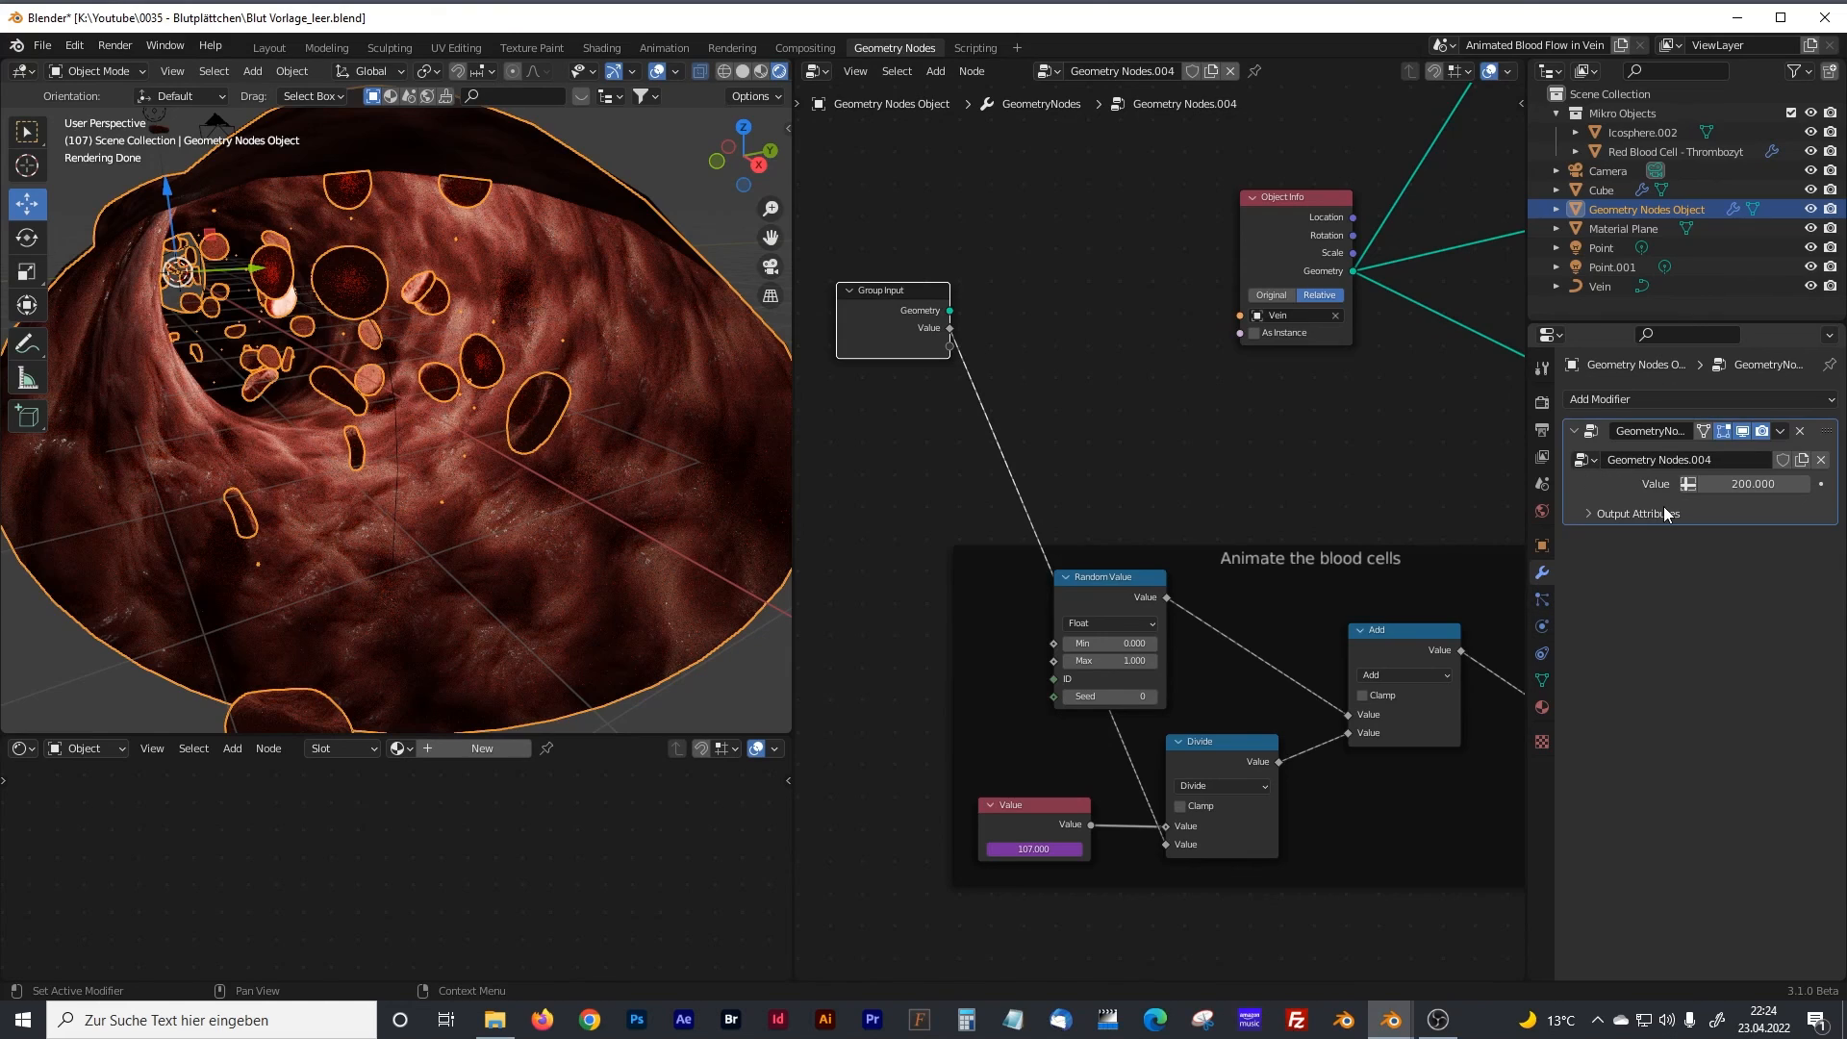
left_click_drag(1732, 483, 1737, 483)
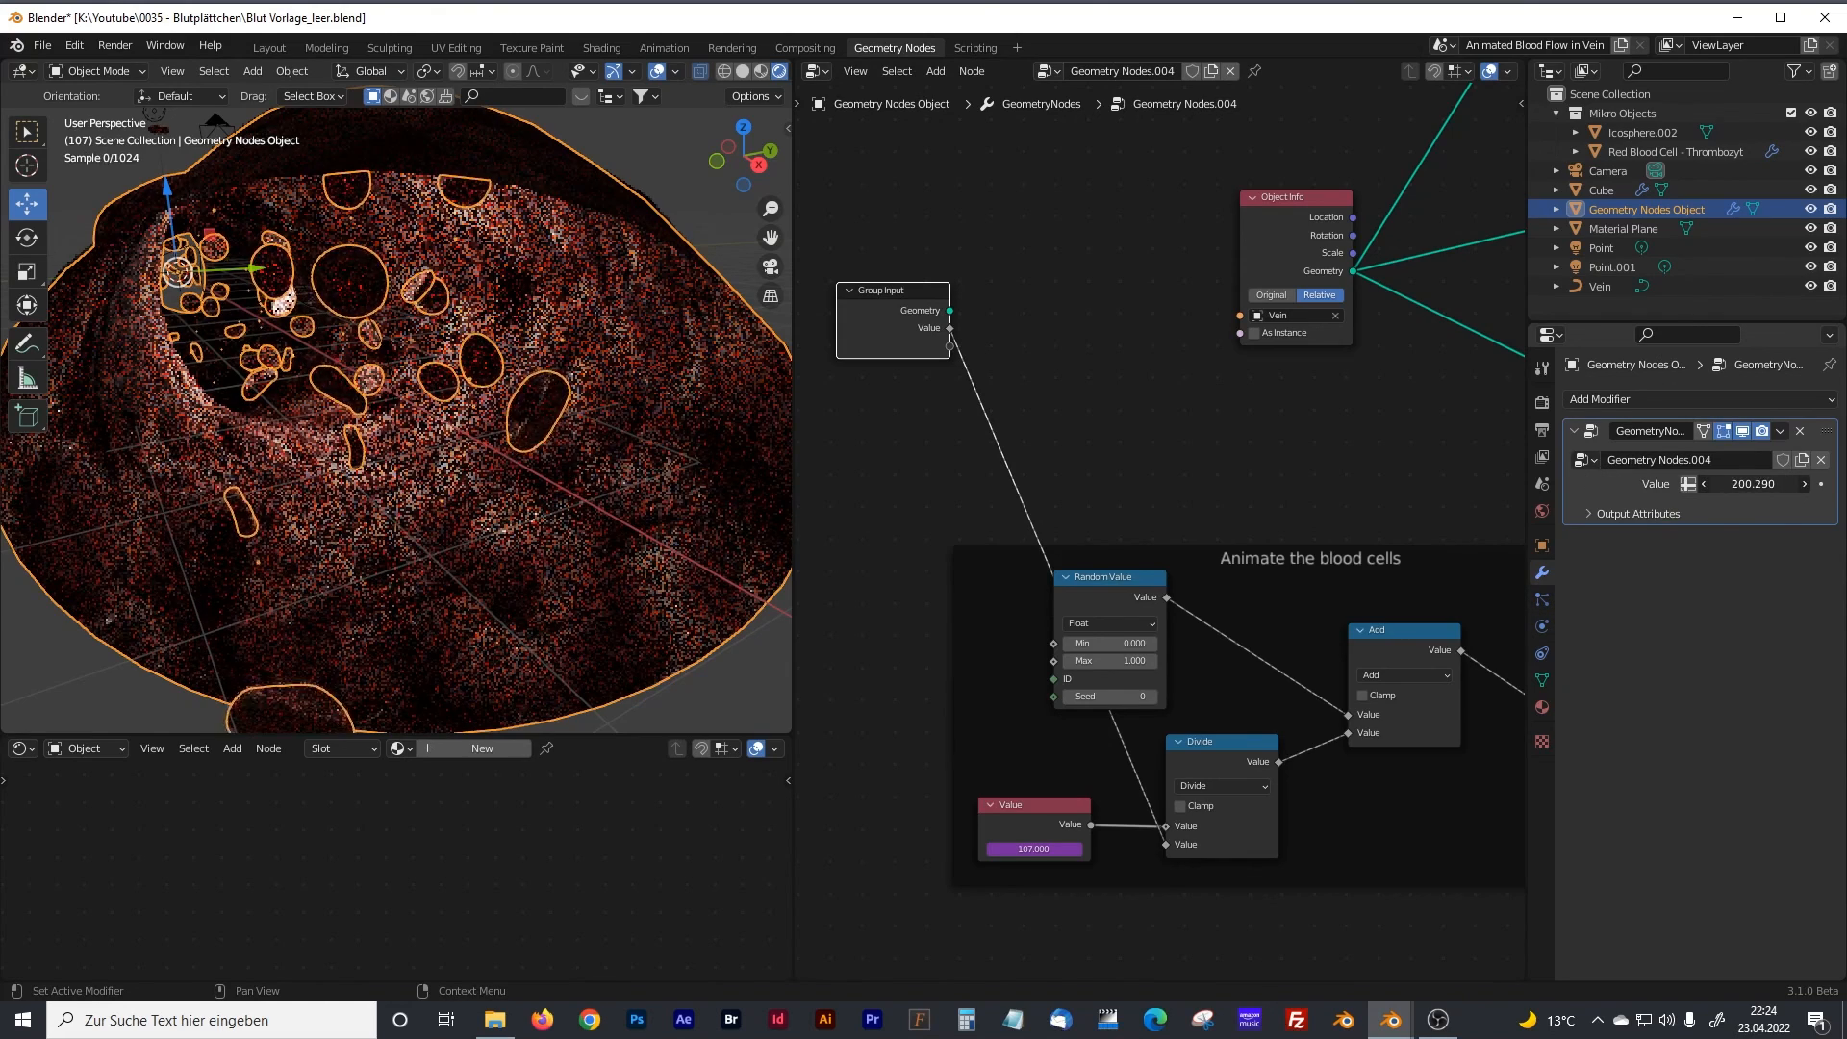
Rename the node group's Value input to Speed.
left_click(1521, 103)
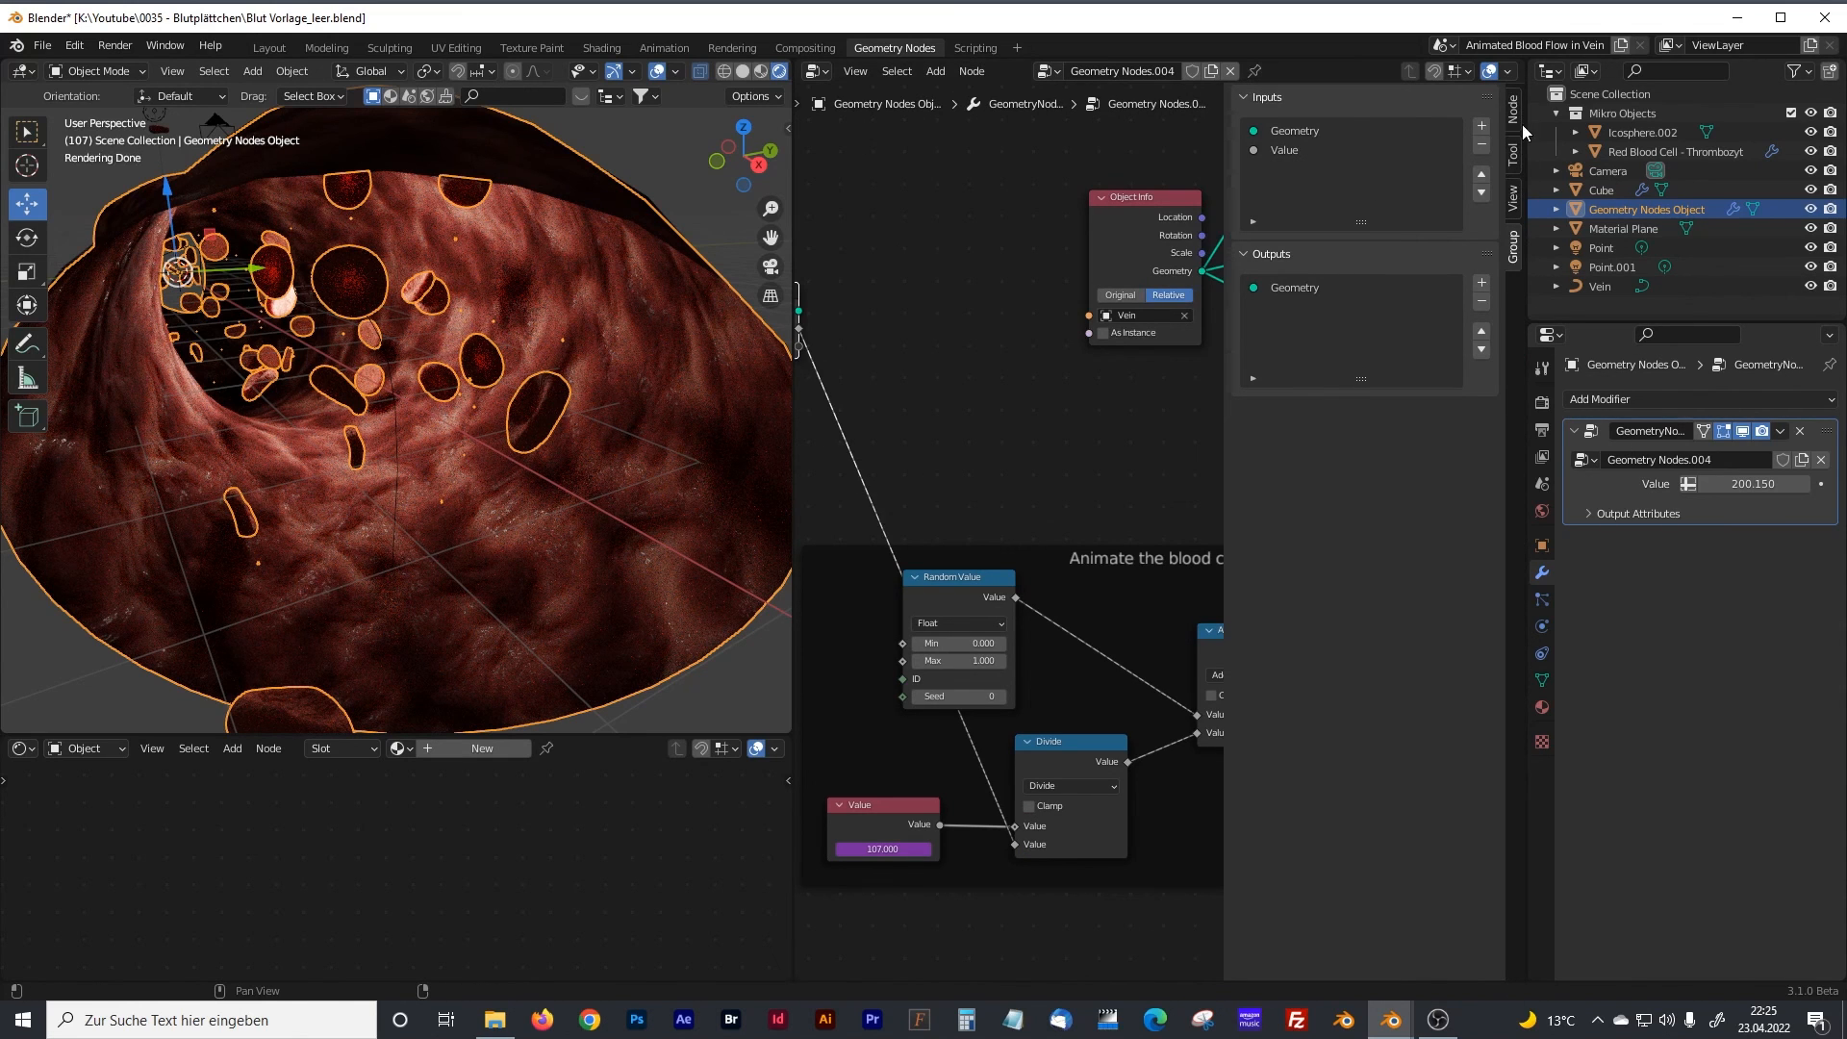
left_click(1515, 115)
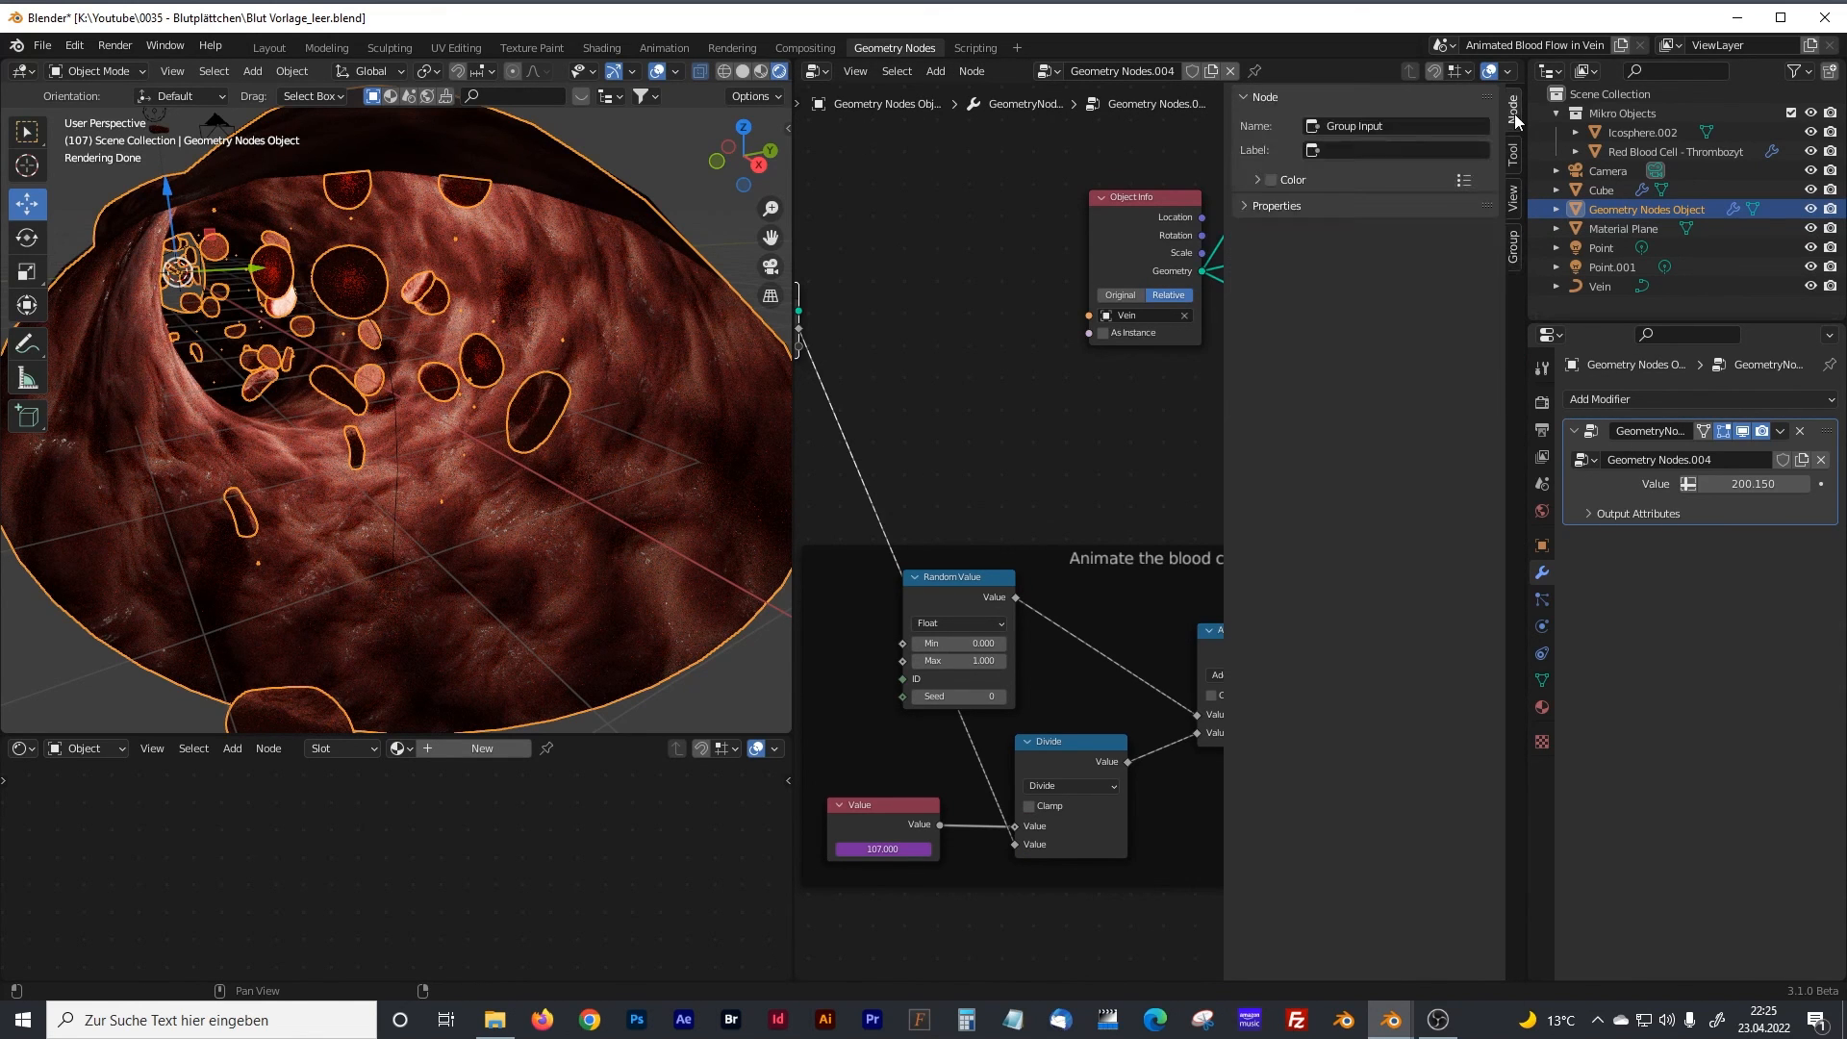
left_click(1515, 248)
left_click(1283, 151)
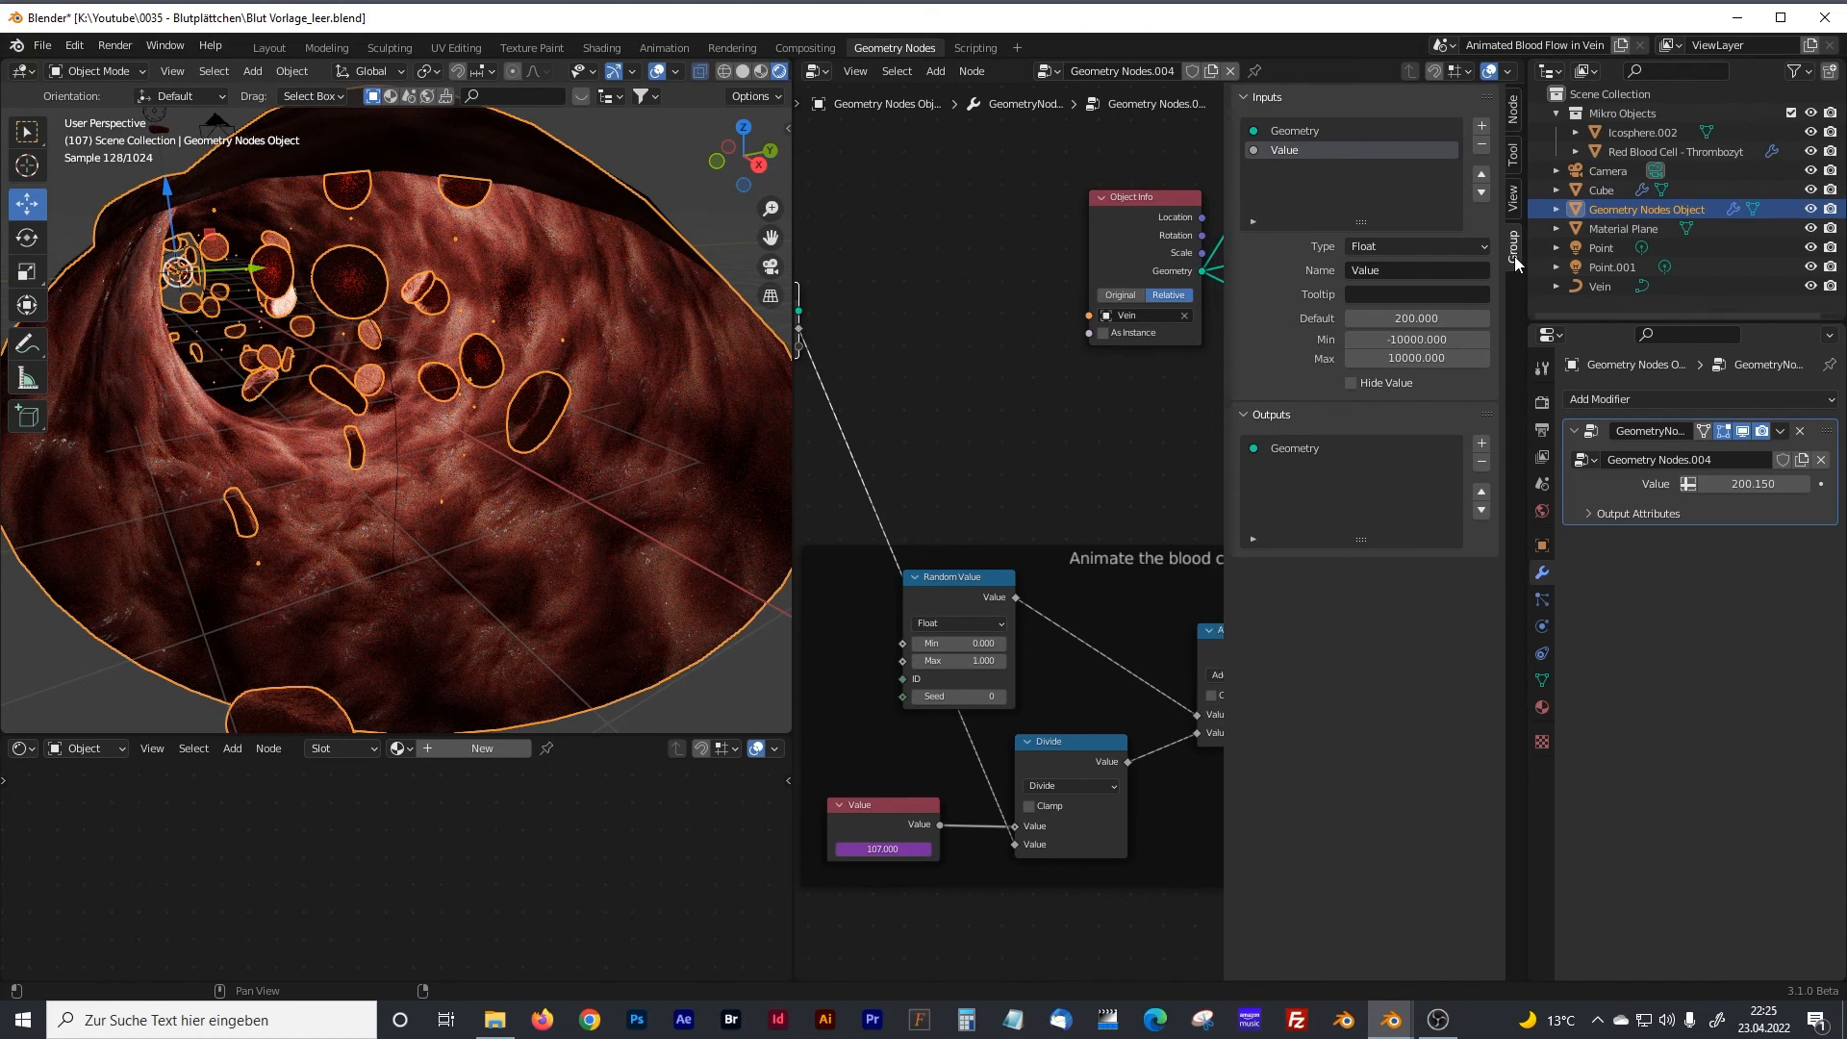
left_click(1407, 272)
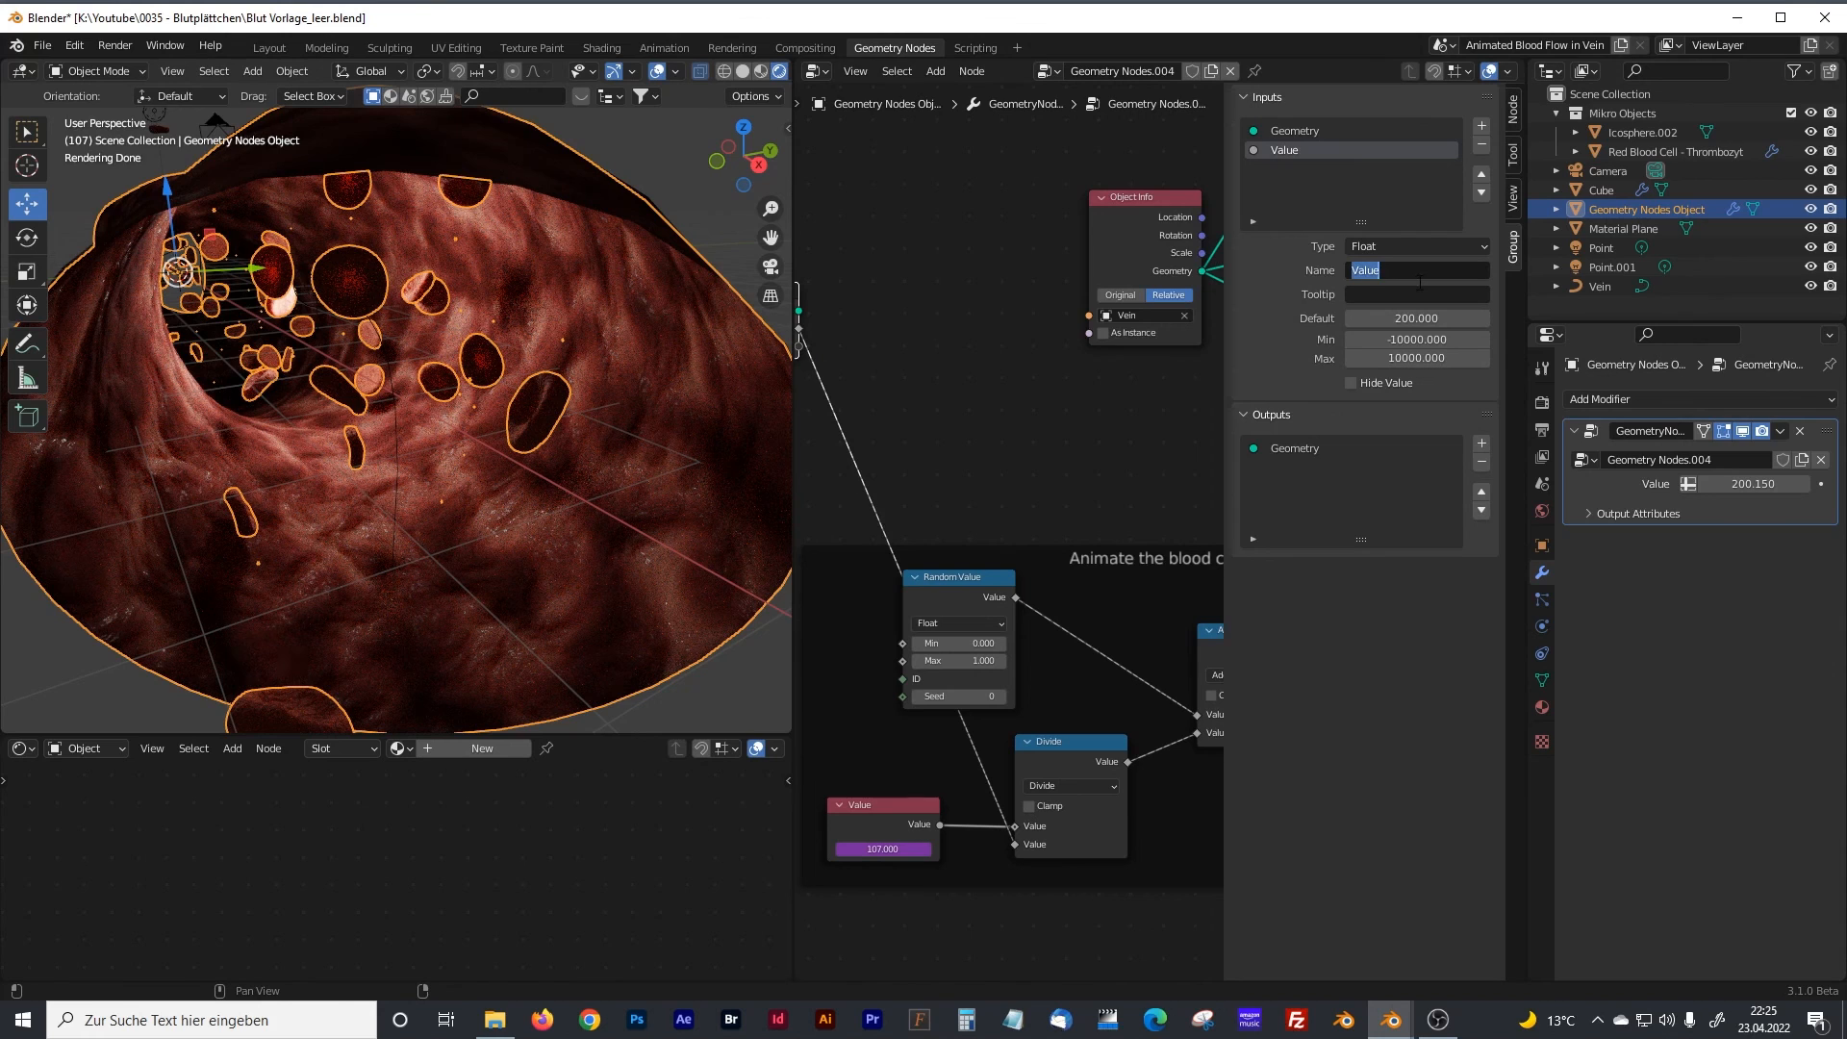
type("Speed")
key("Return")
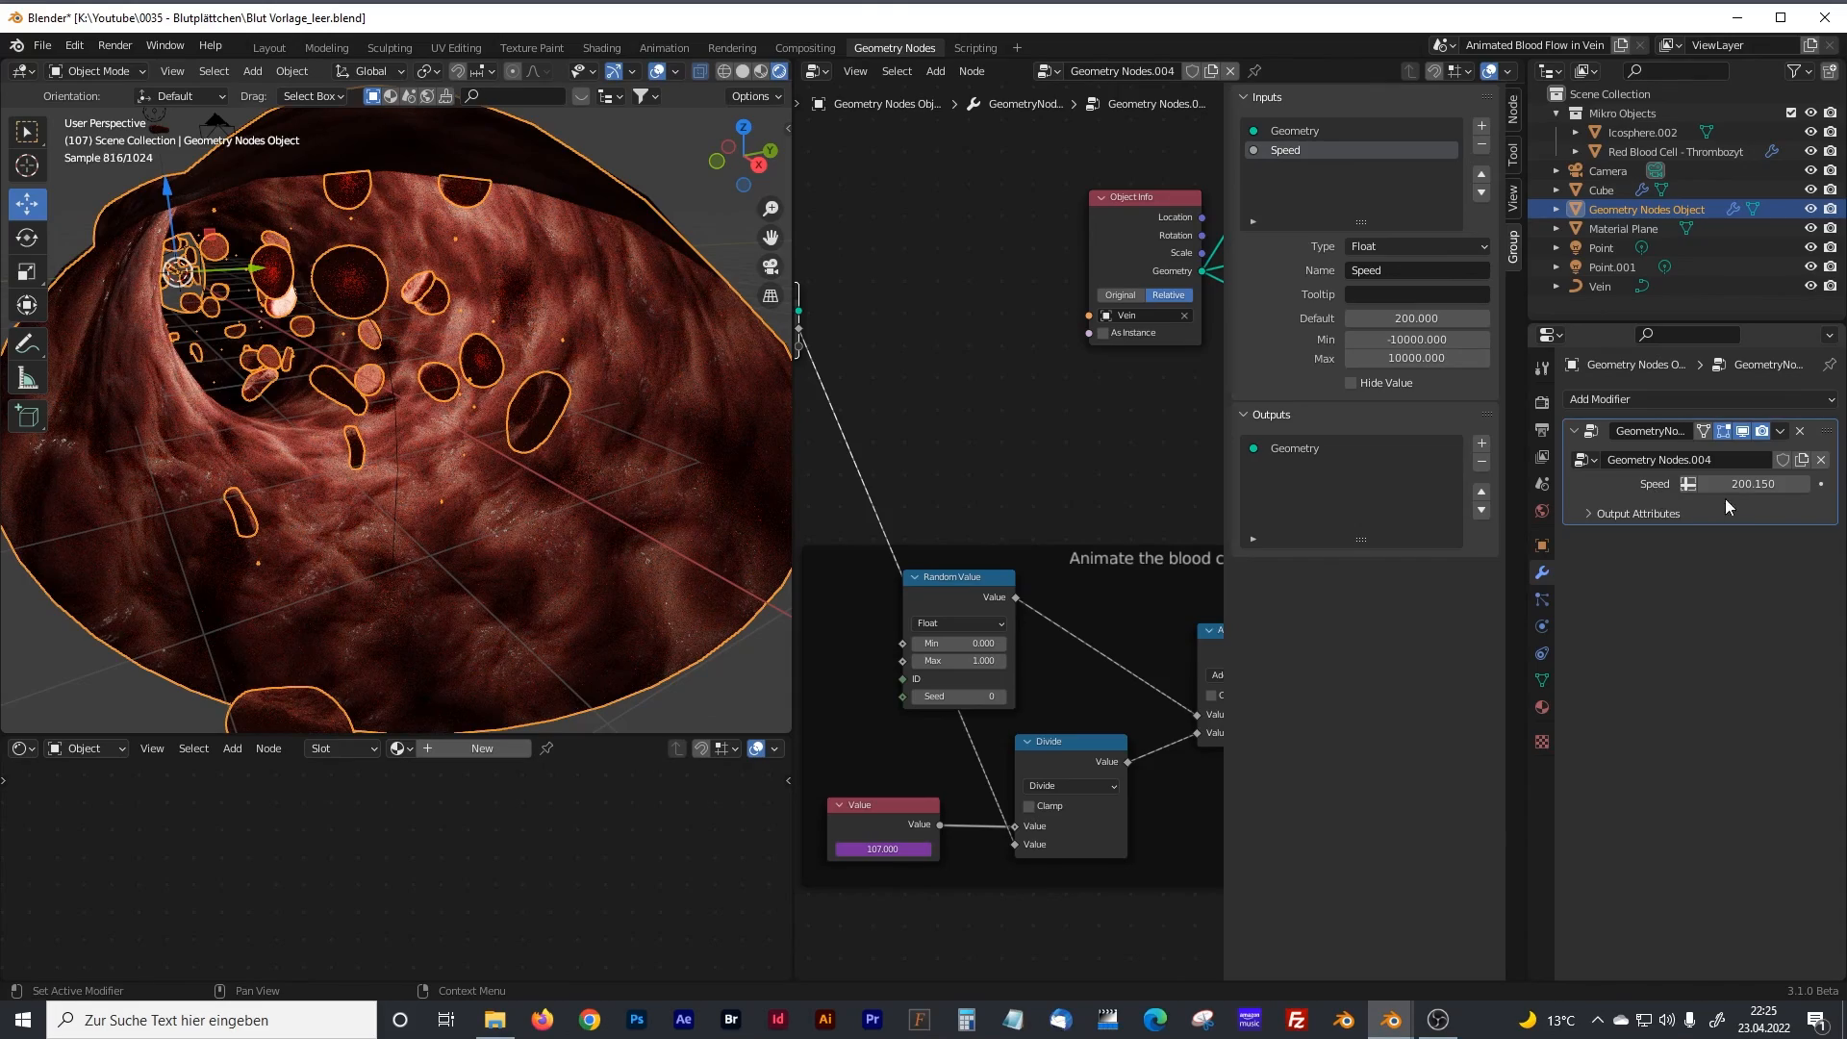
scroll(391, 439, "up", 2)
scroll(391, 439, "down", 2)
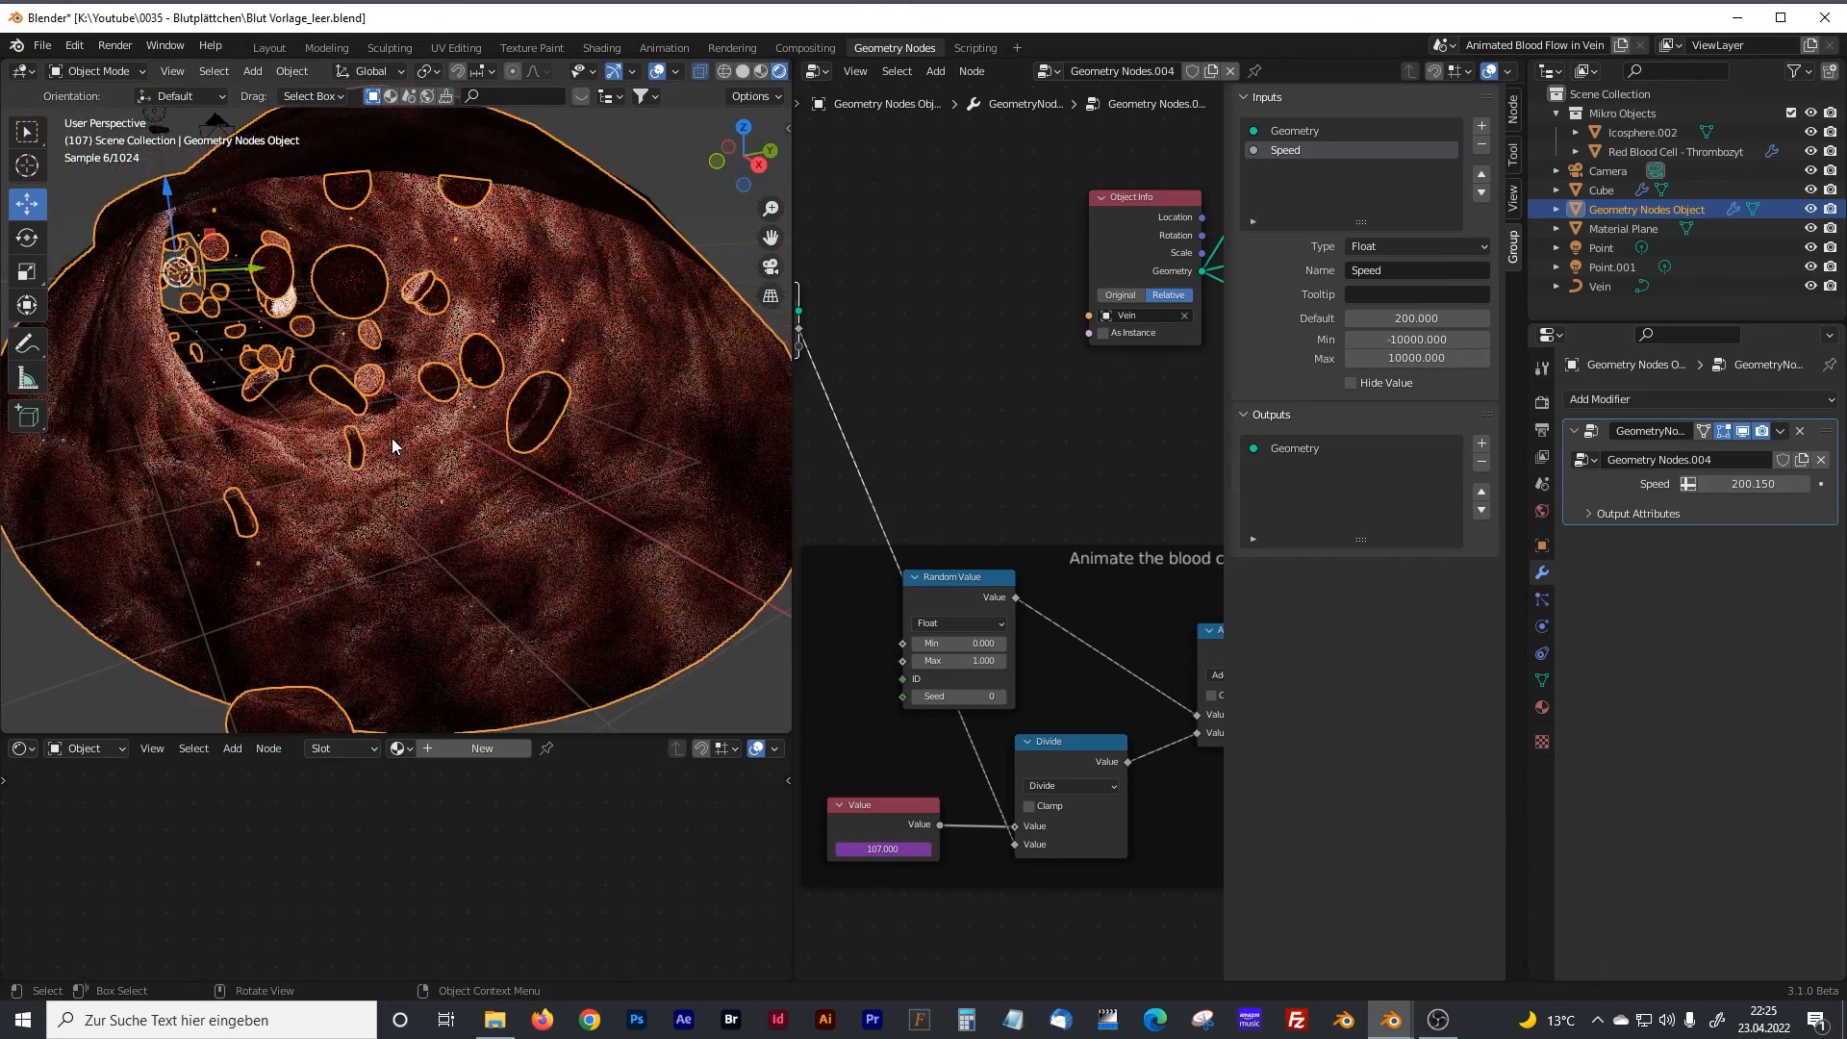
scroll(405, 448, "down", 6)
key("Tab")
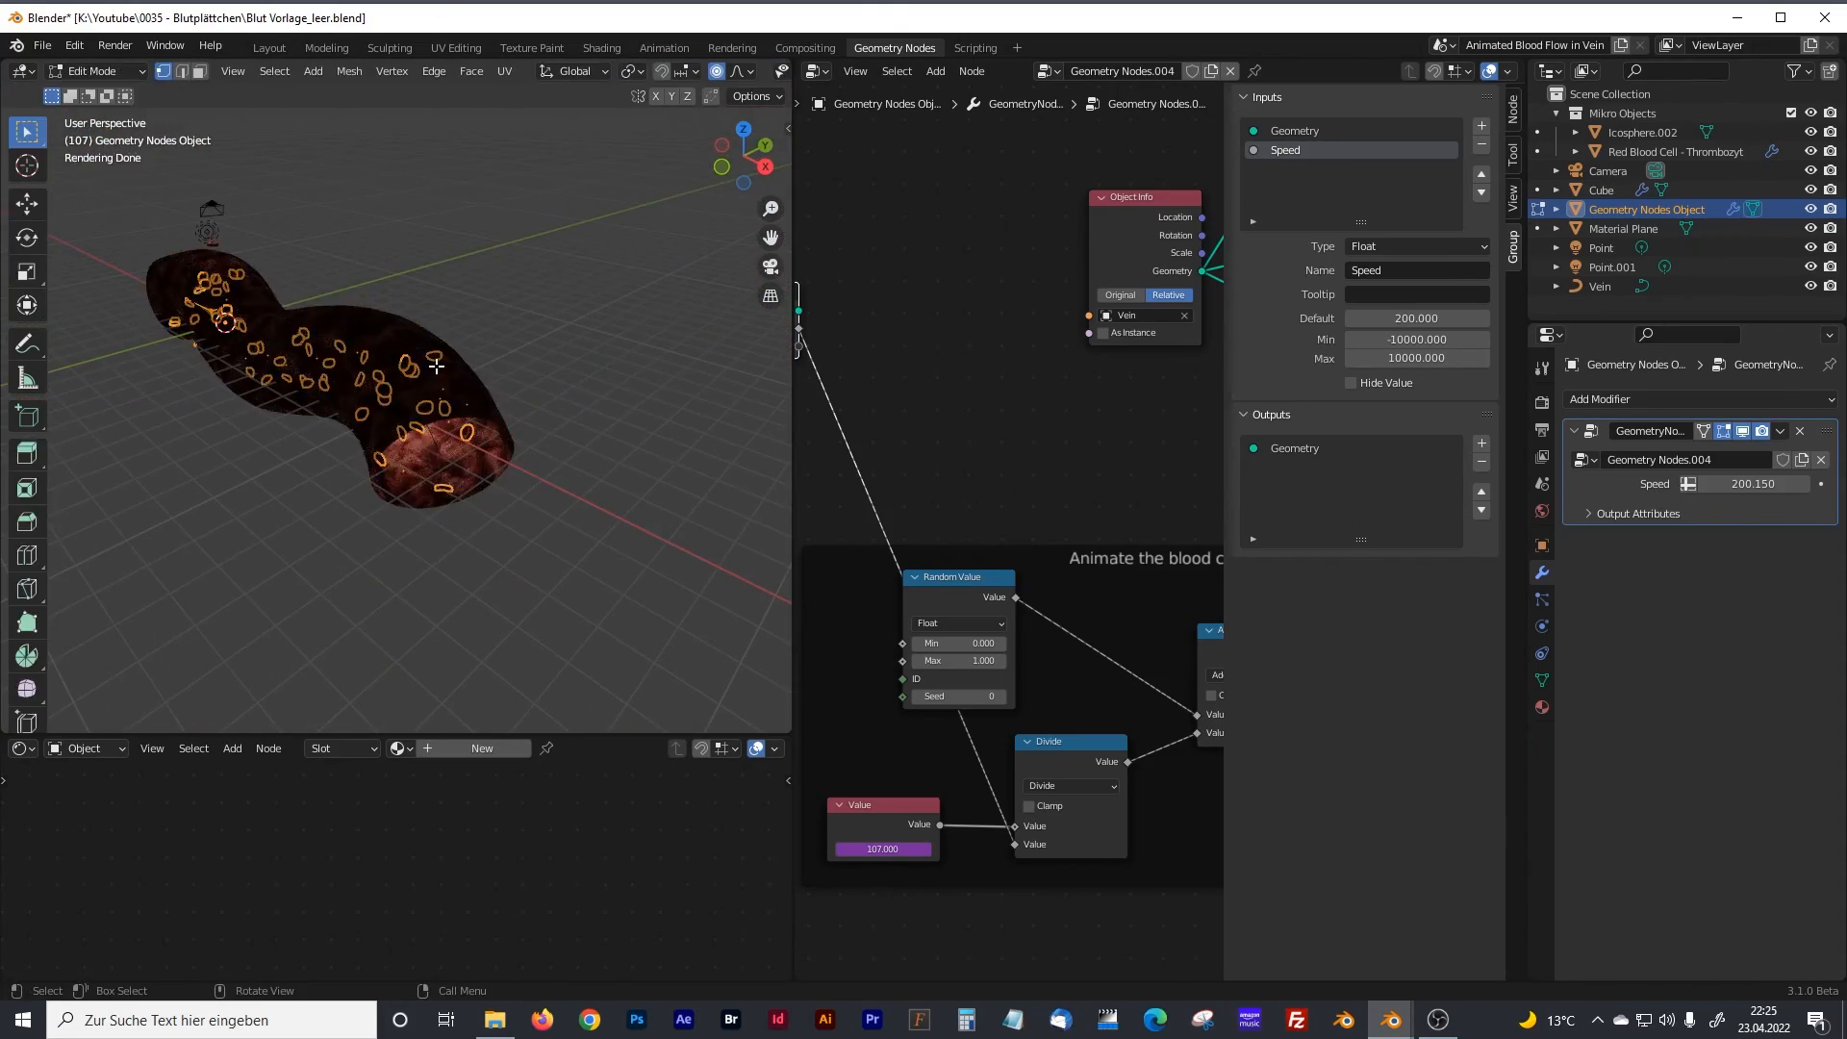
left_click(1597, 288)
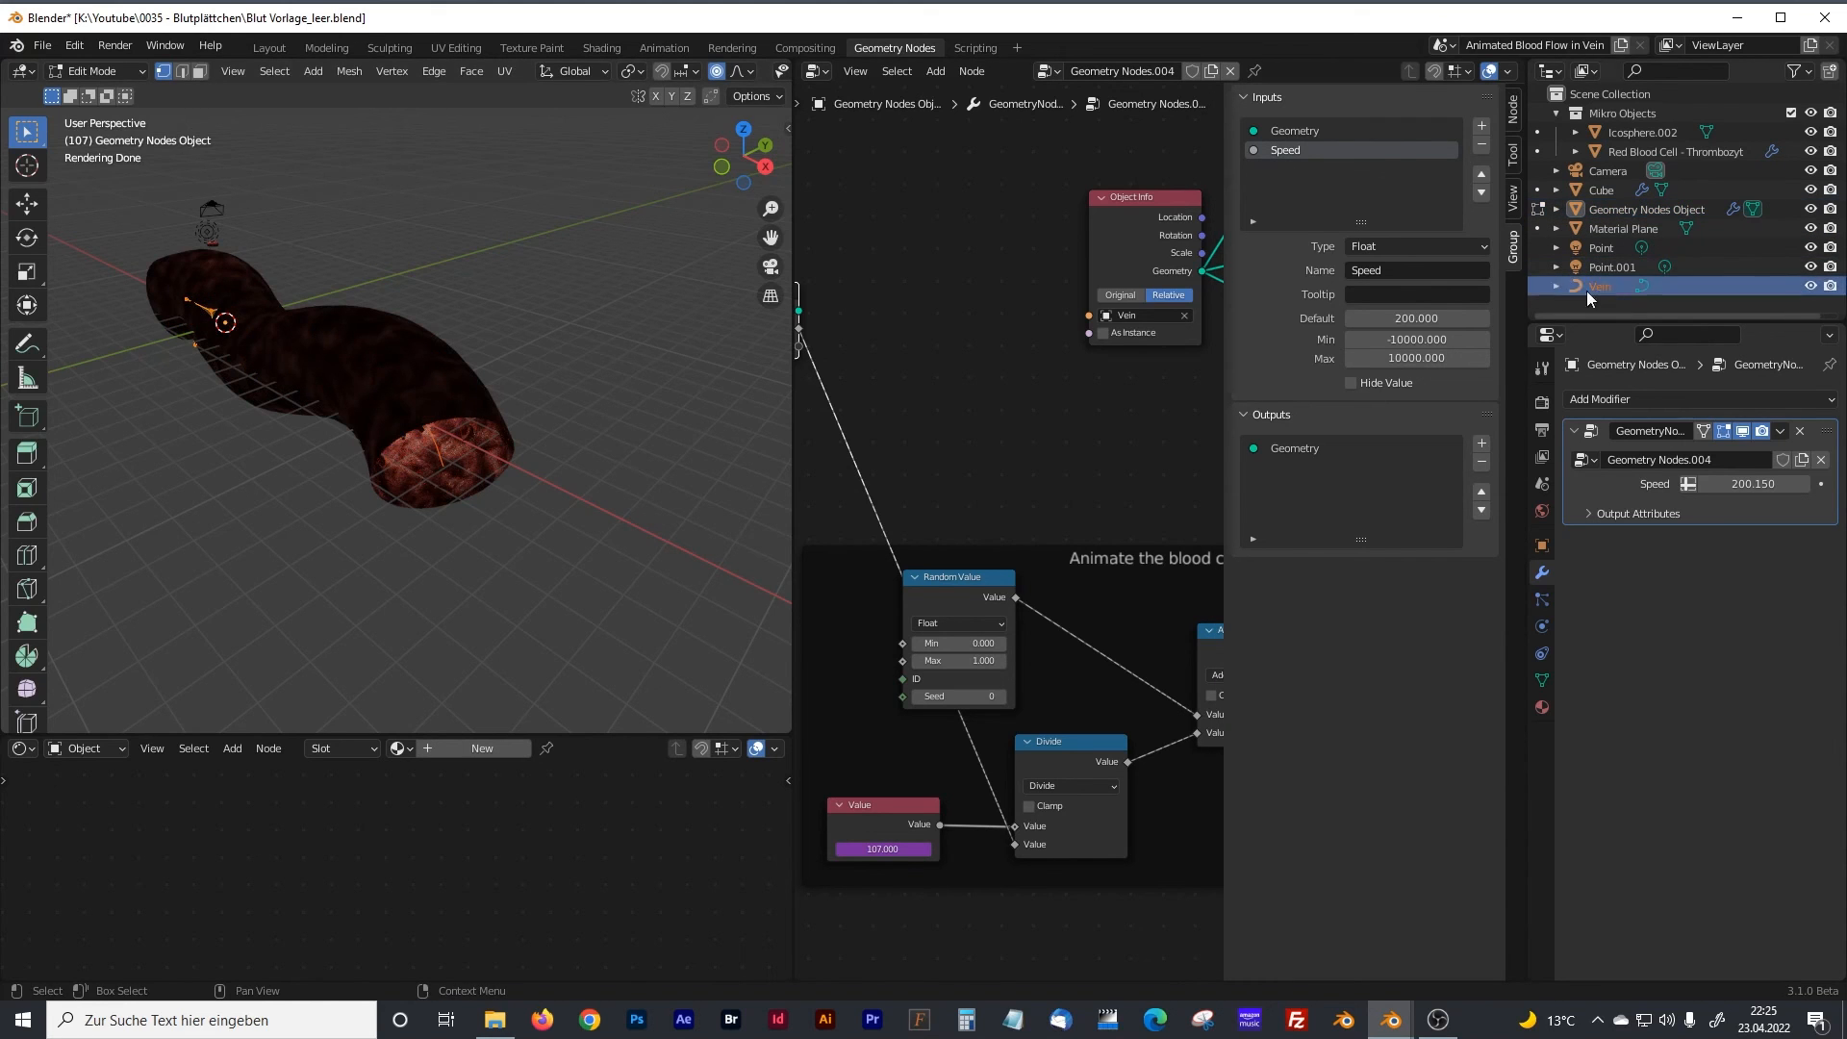
key("Tab")
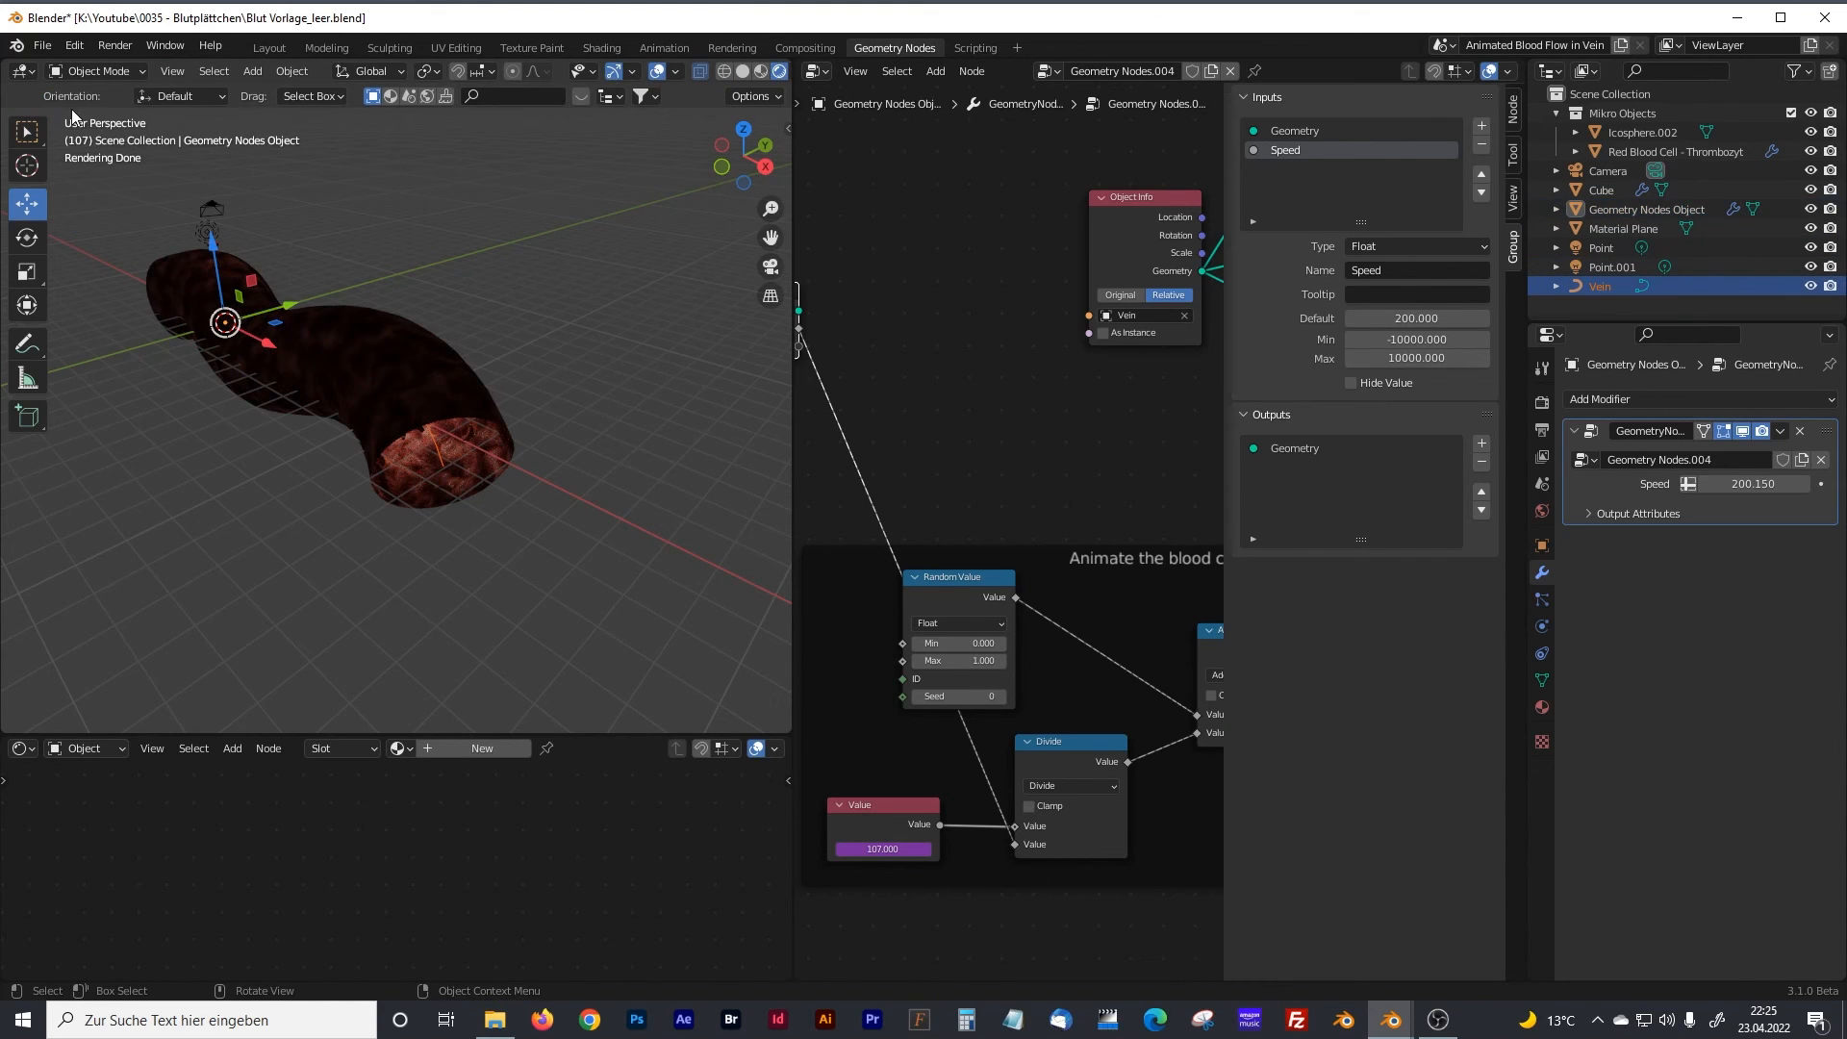
key("Tab")
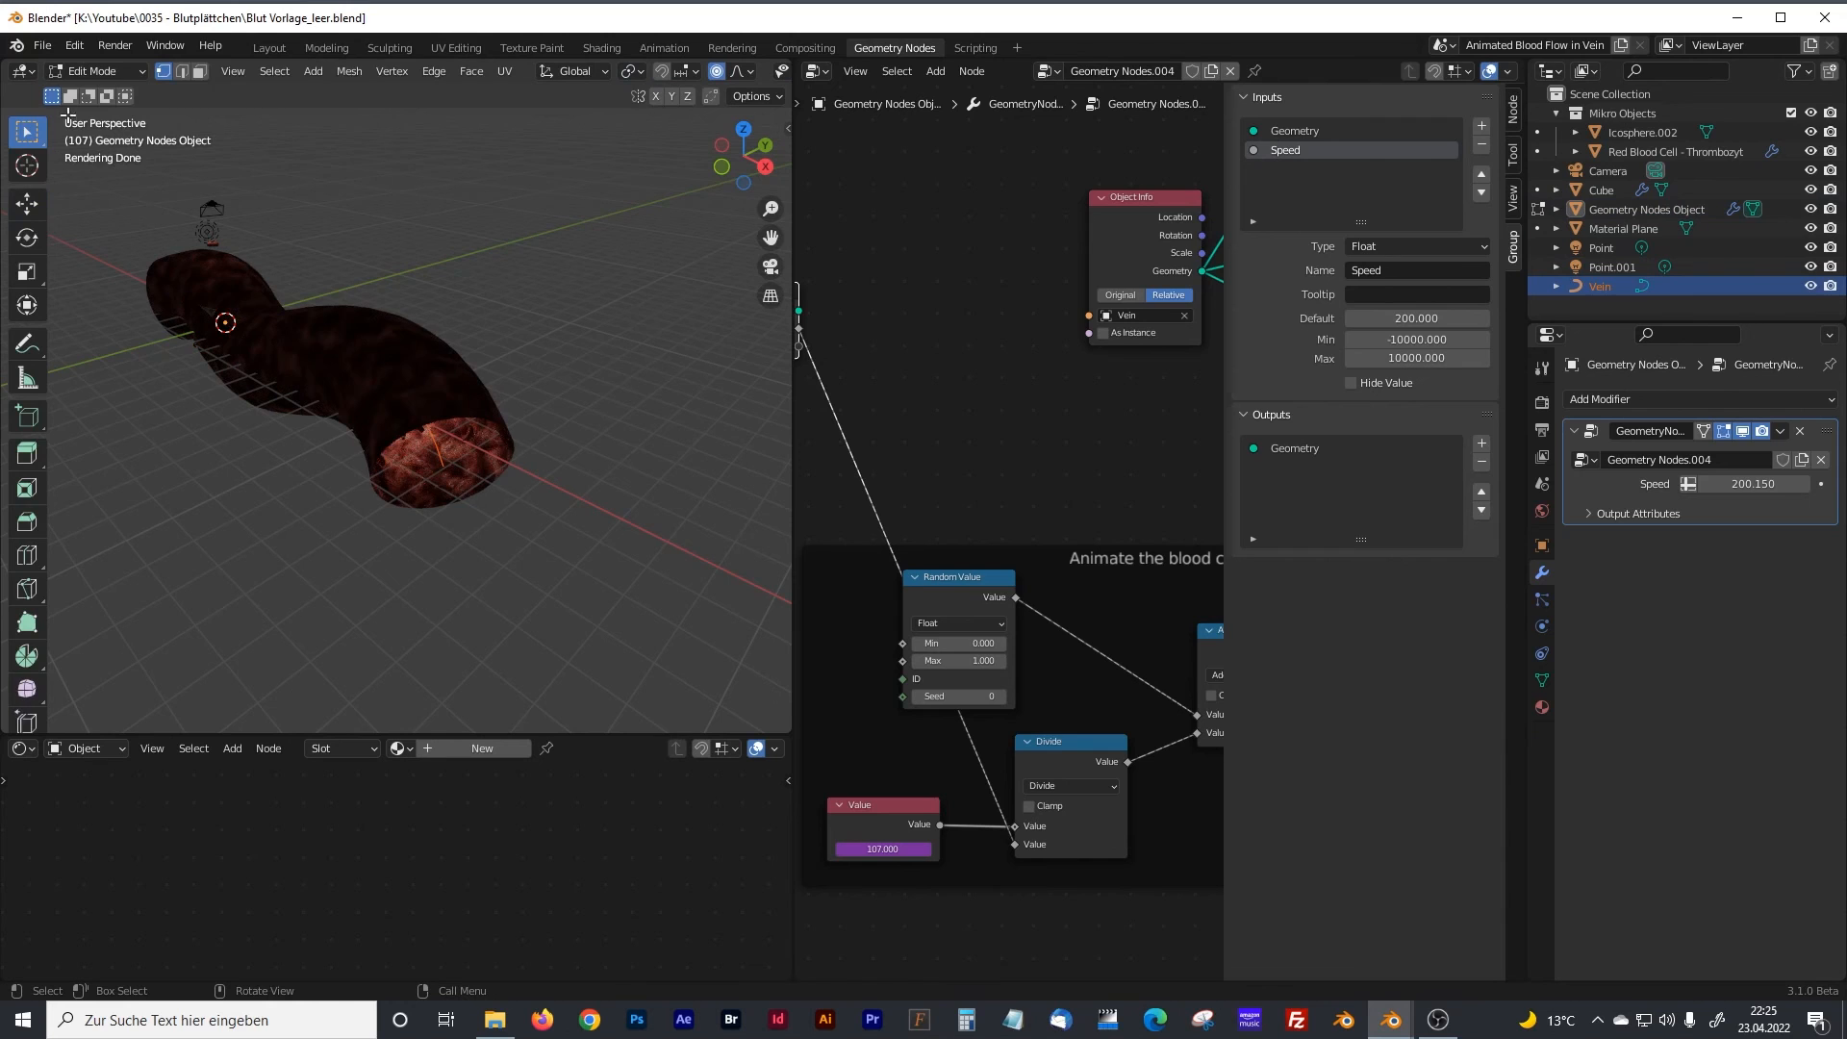
left_click_drag(256, 256, 486, 493)
key("Tab")
key("Tab")
key("Tab")
left_click(453, 427)
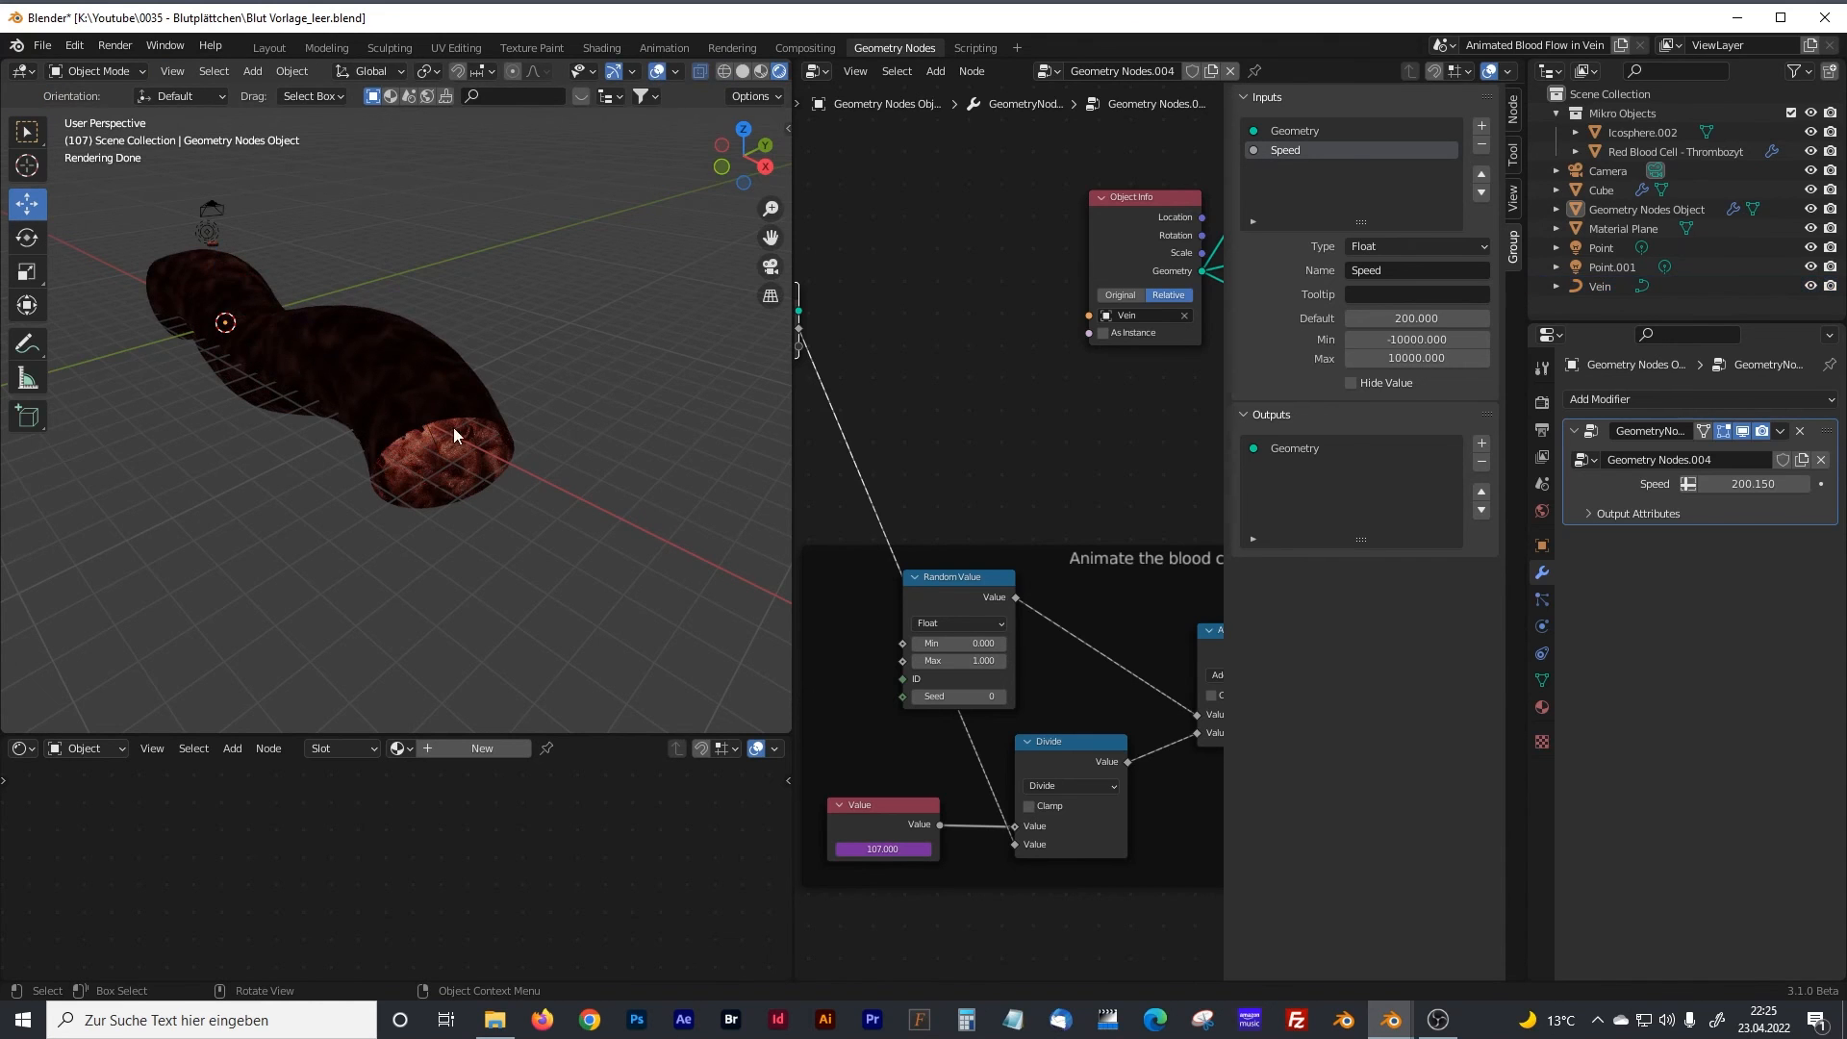
Edit the Vein curve, move the control point at its open end, and extrude and position an additional point there.
left_click(436, 448)
key("Tab")
left_click_drag(409, 441, 504, 518)
left_click_drag(495, 434, 538, 435)
key("e")
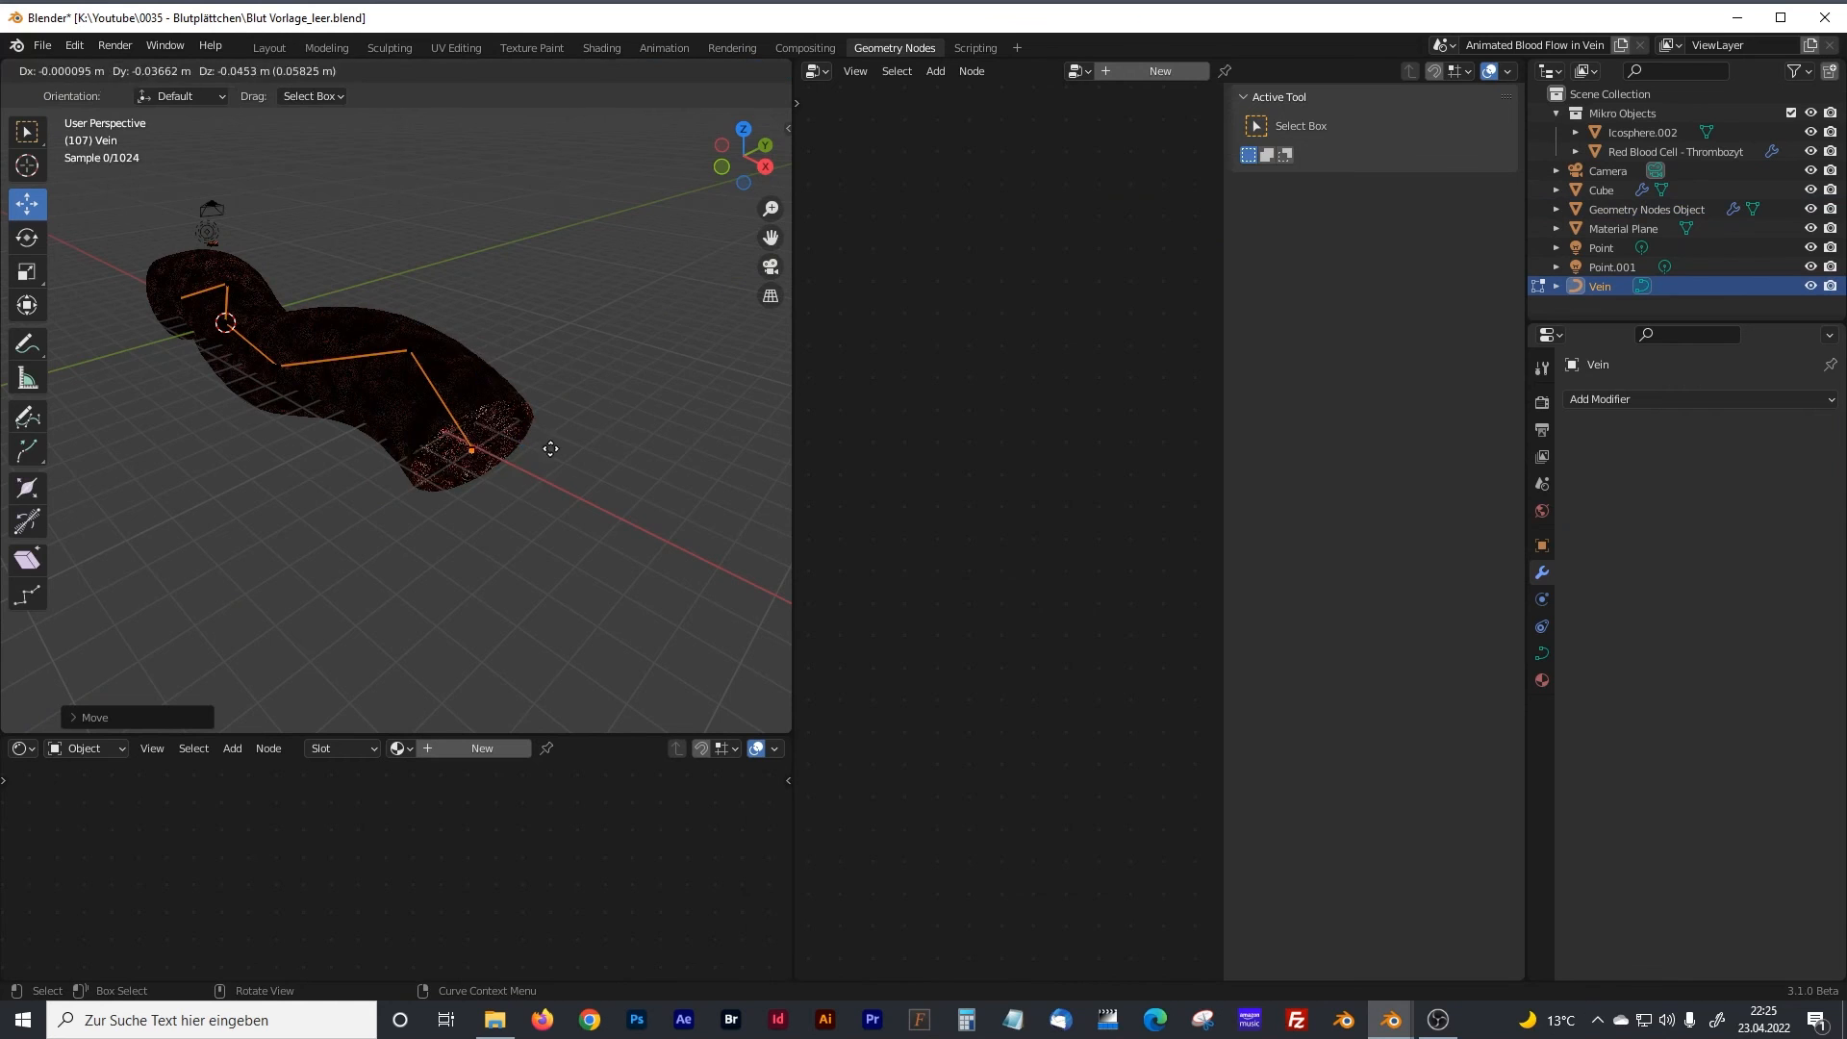
left_click(682, 491)
left_click_drag(660, 491, 591, 231)
Inspect the extended vein from inside the tube and from in front of its open end.
middle_click_drag(591, 355, 370, 399)
scroll(369, 412, "up", 3)
scroll(384, 404, "up", 5)
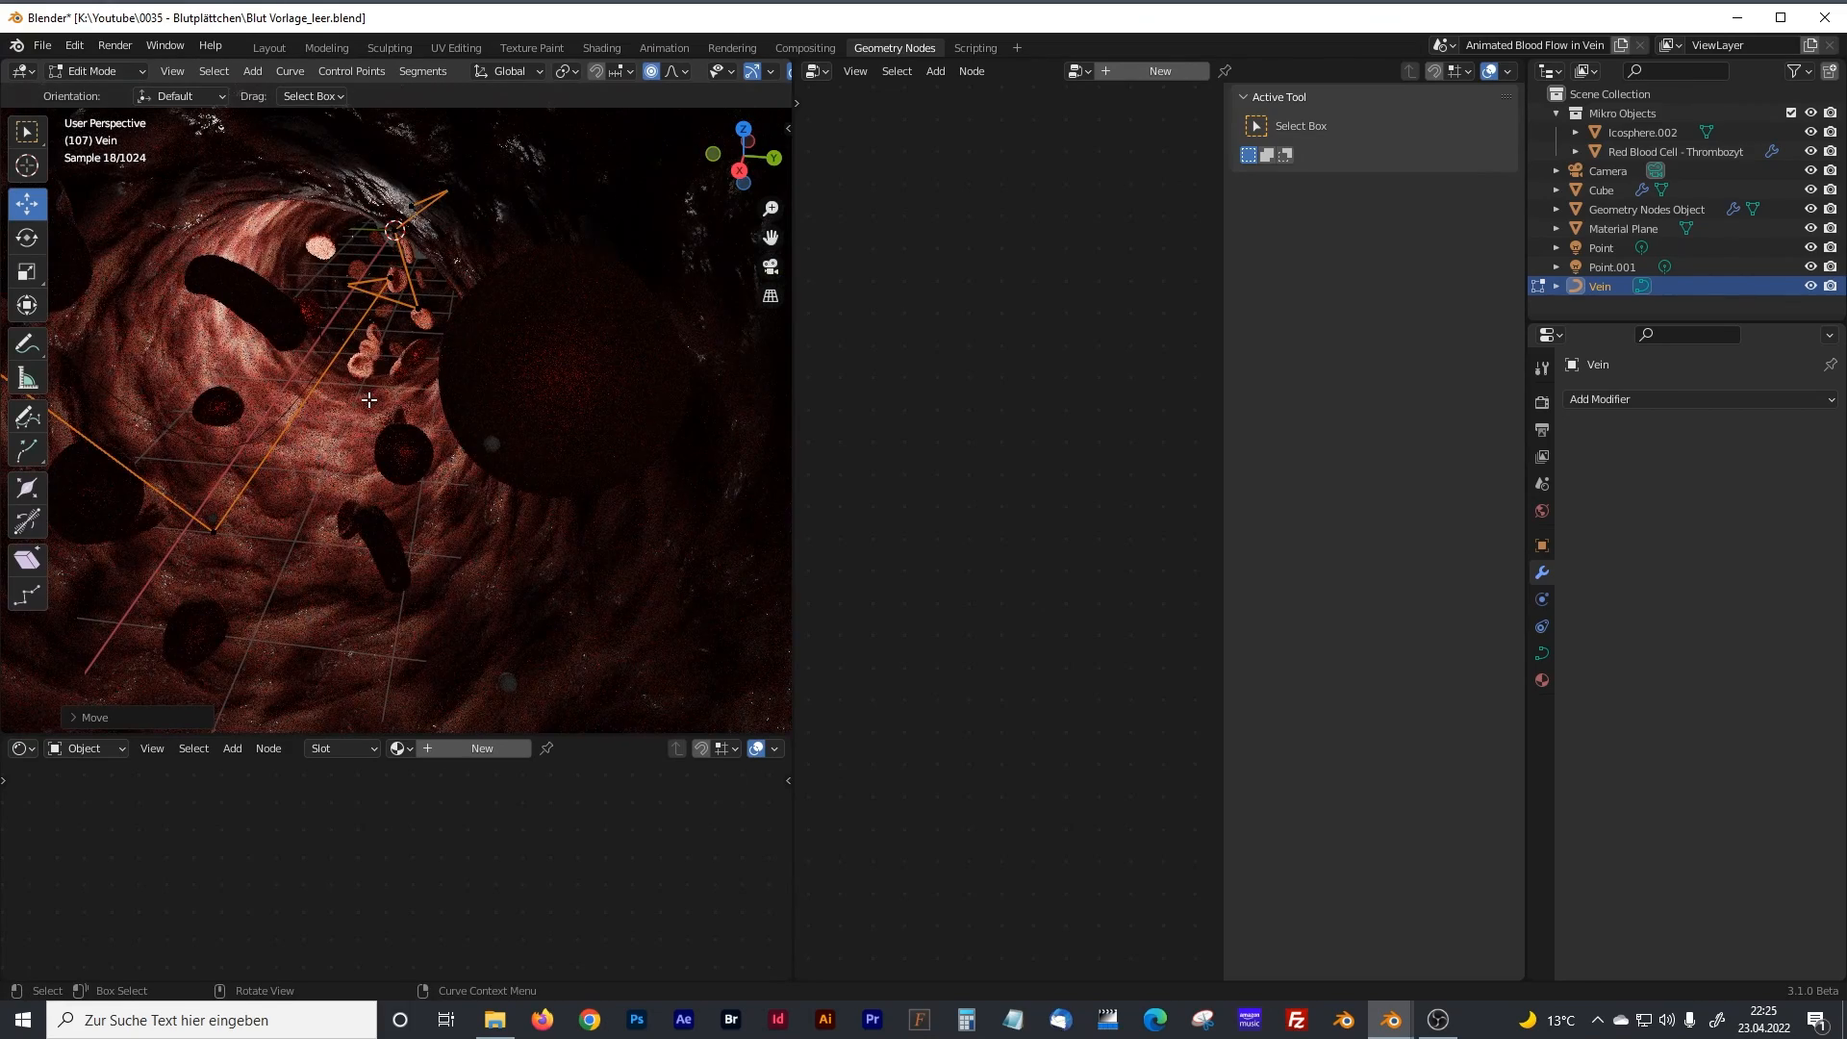
scroll(370, 399, "down", 10)
middle_click_drag(370, 399, 438, 441)
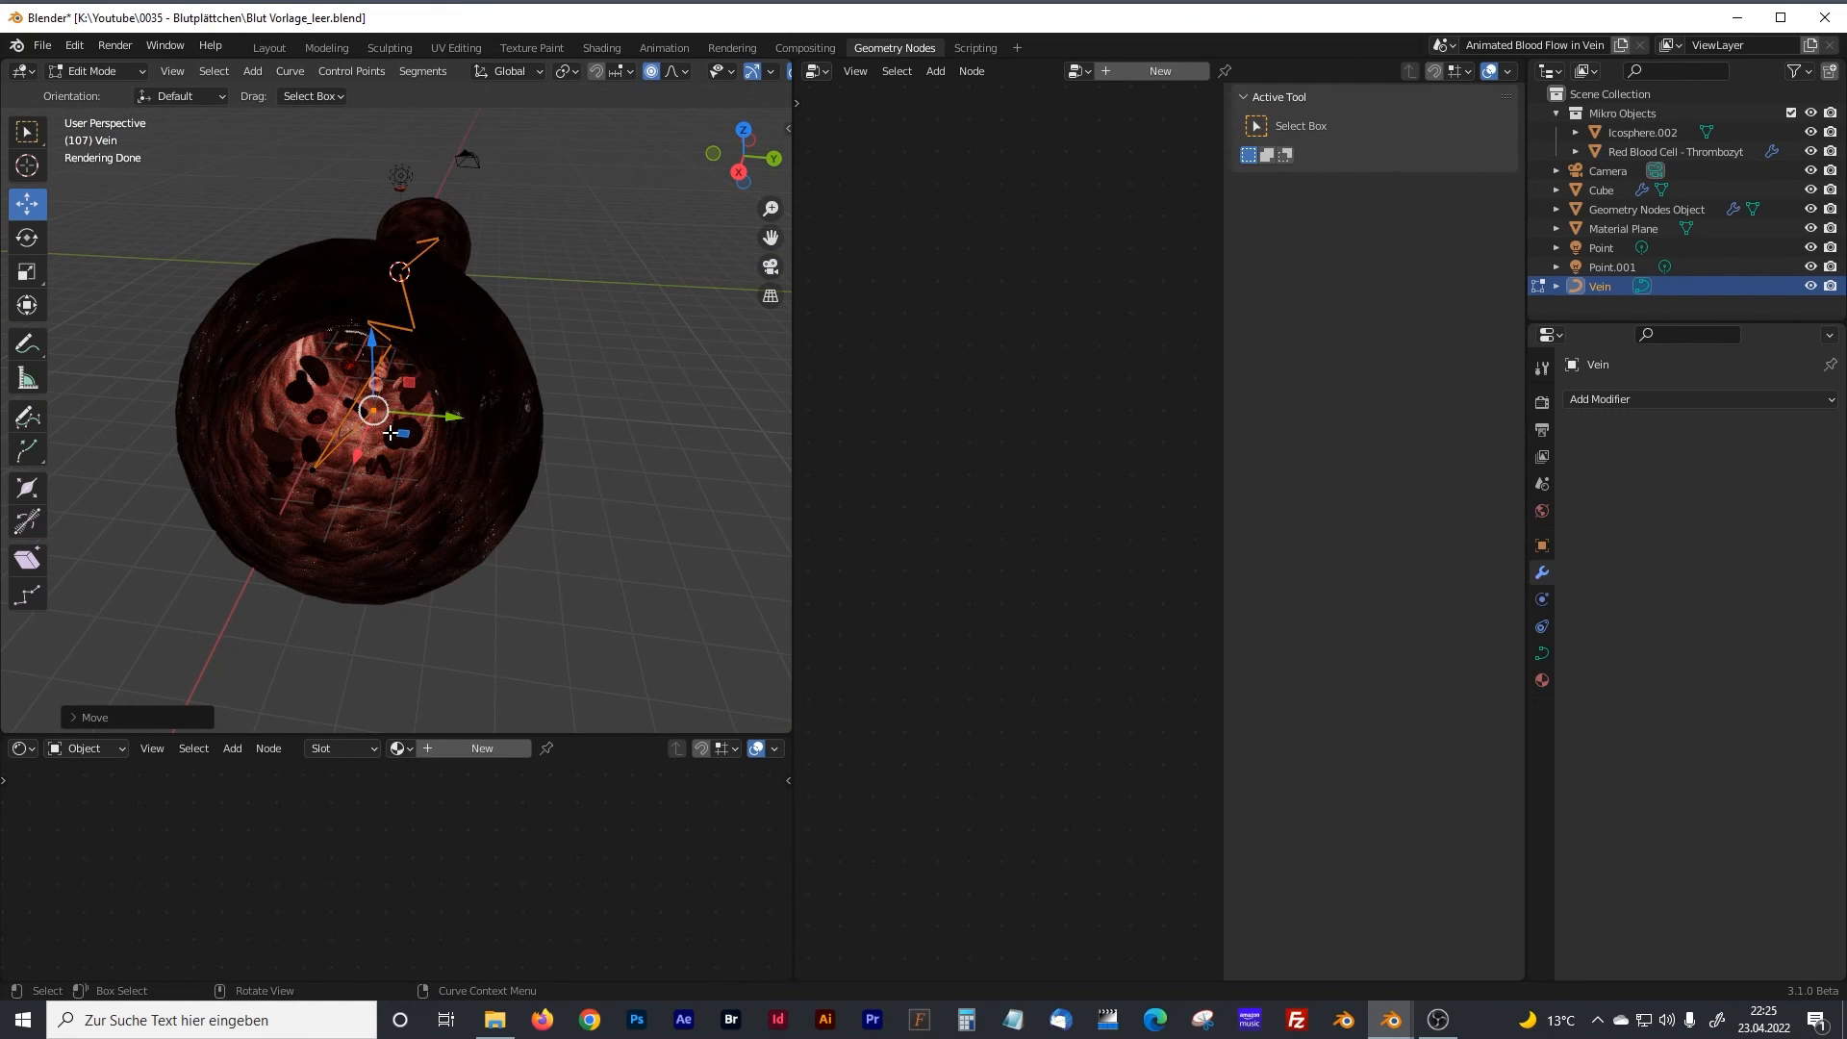
middle_click_drag(396, 445, 351, 474)
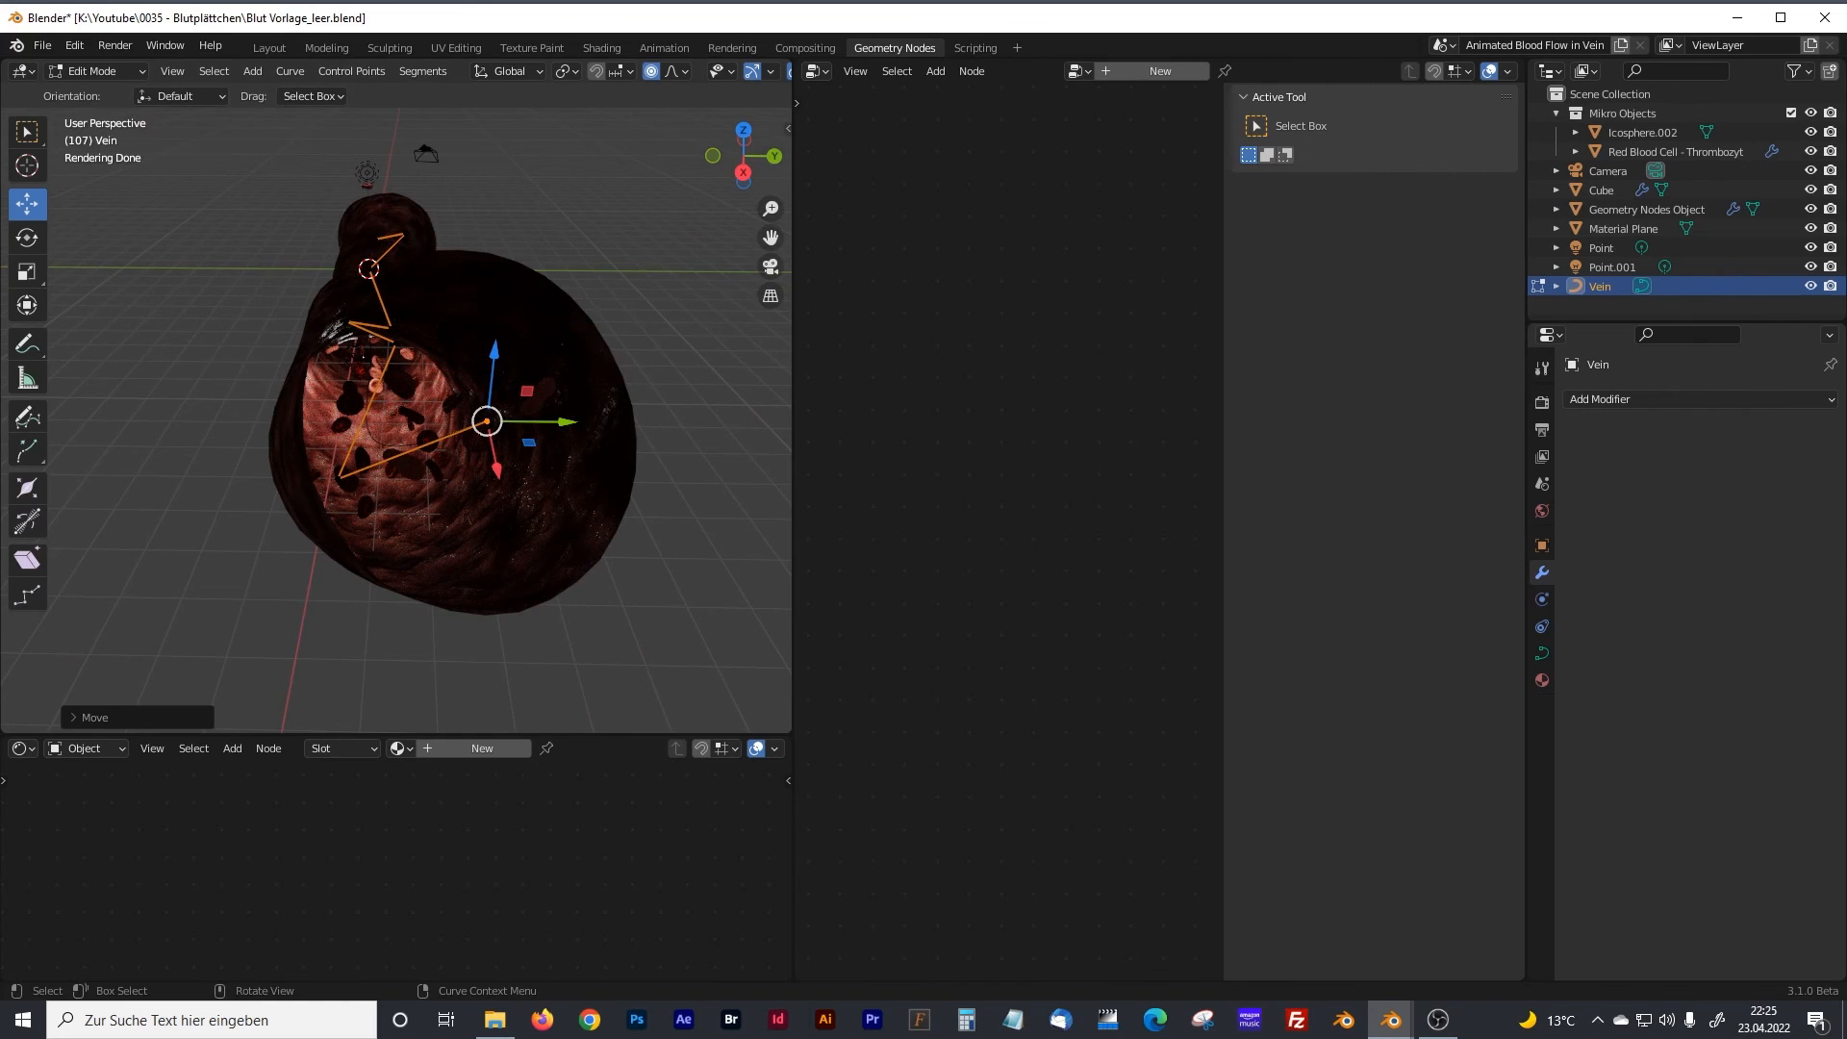